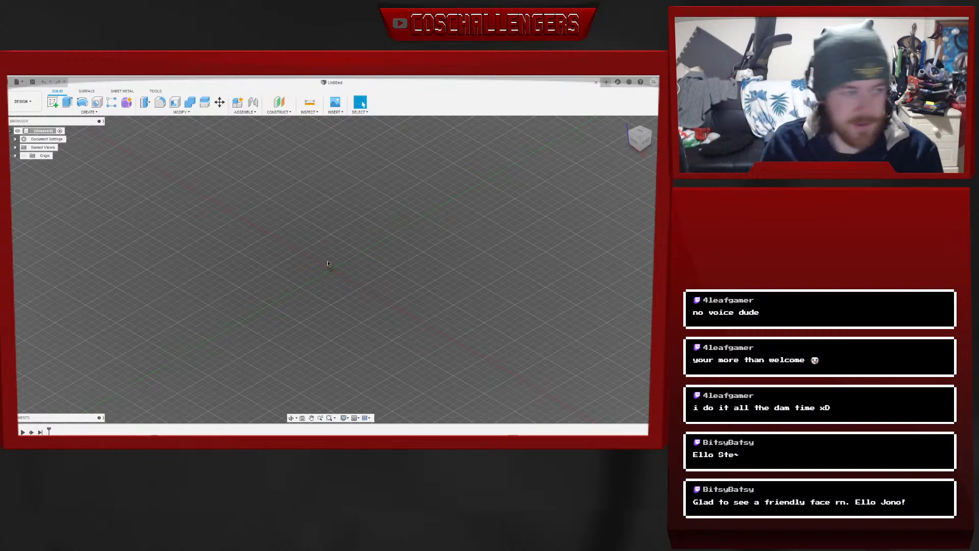
{"action": "mouse_move", "coordinate": [188, 435]}
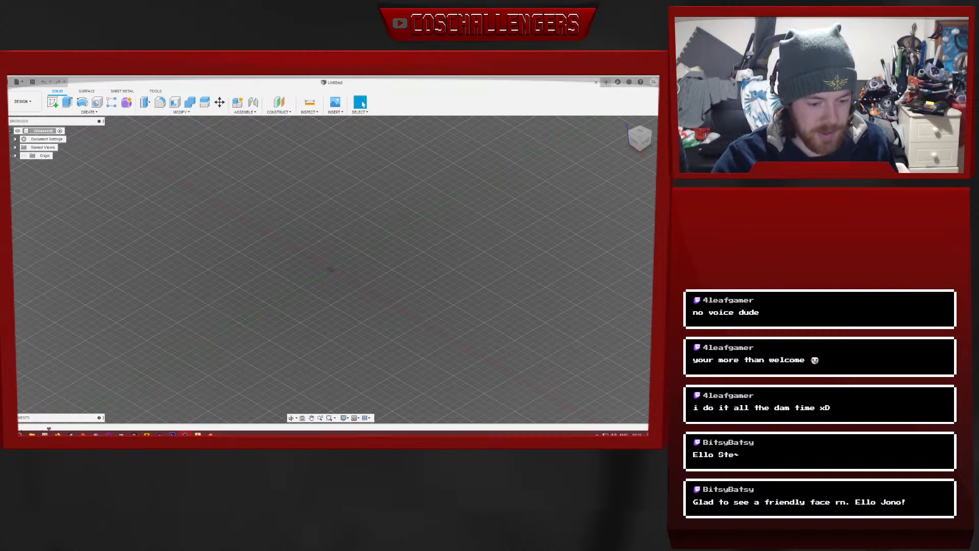
{"action": "left_click", "coordinate": [172, 435]}
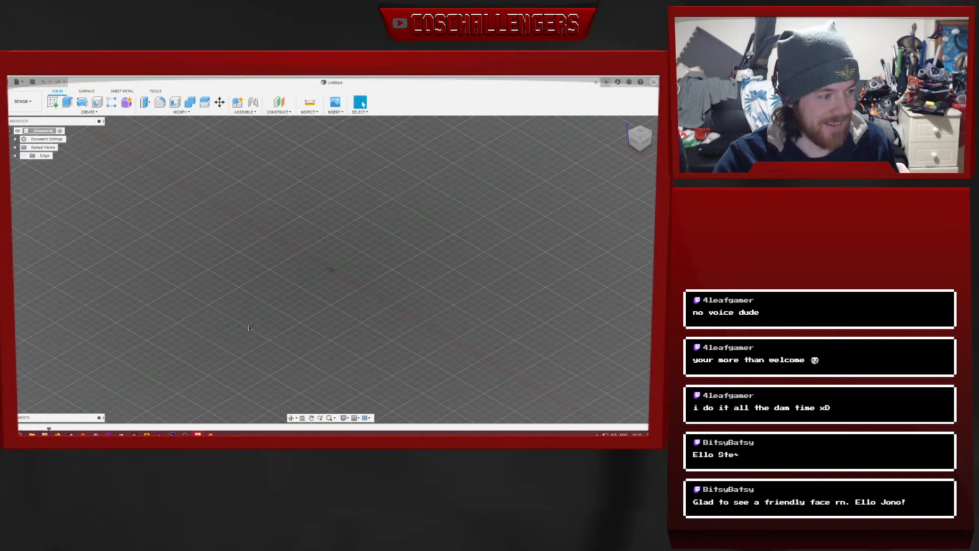
{"action": "left_click", "coordinate": [187, 435]}
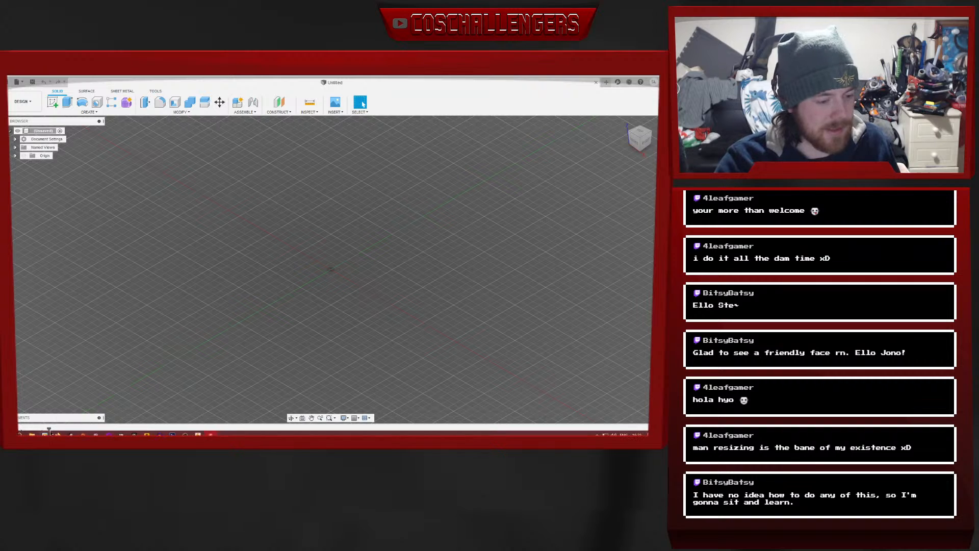
{"action": "right_click", "coordinate": [58, 435]}
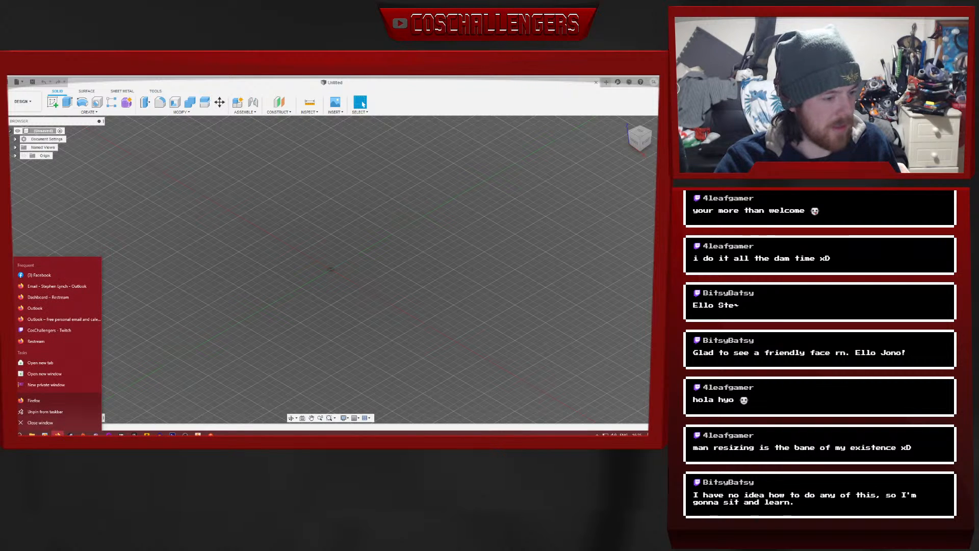
{"action": "left_click", "coordinate": [158, 297]}
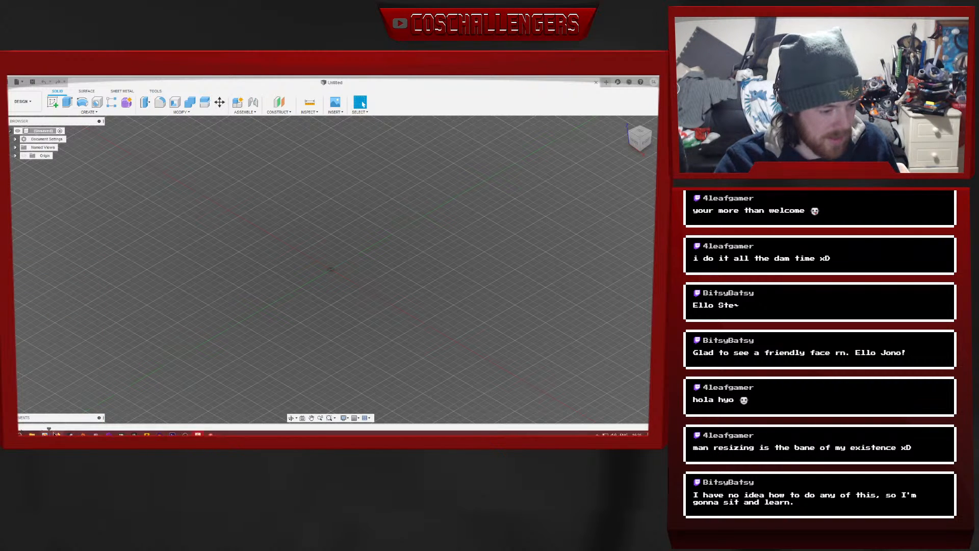
{"action": "mouse_move", "coordinate": [57, 434]}
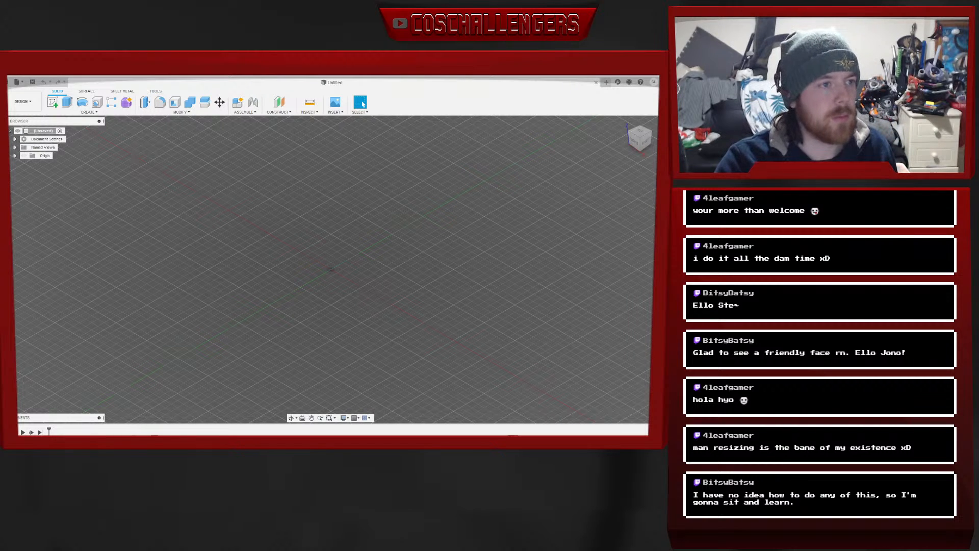
Open the second 3189 Badge design listed in the Admin Project
{"action": "left_click", "coordinate": [17, 82]}
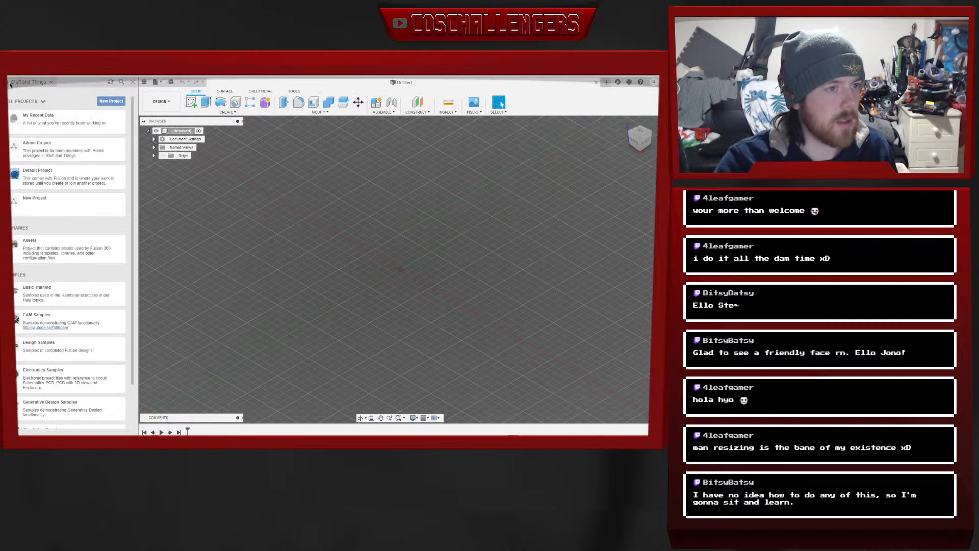
{"action": "left_click", "coordinate": [132, 82]}
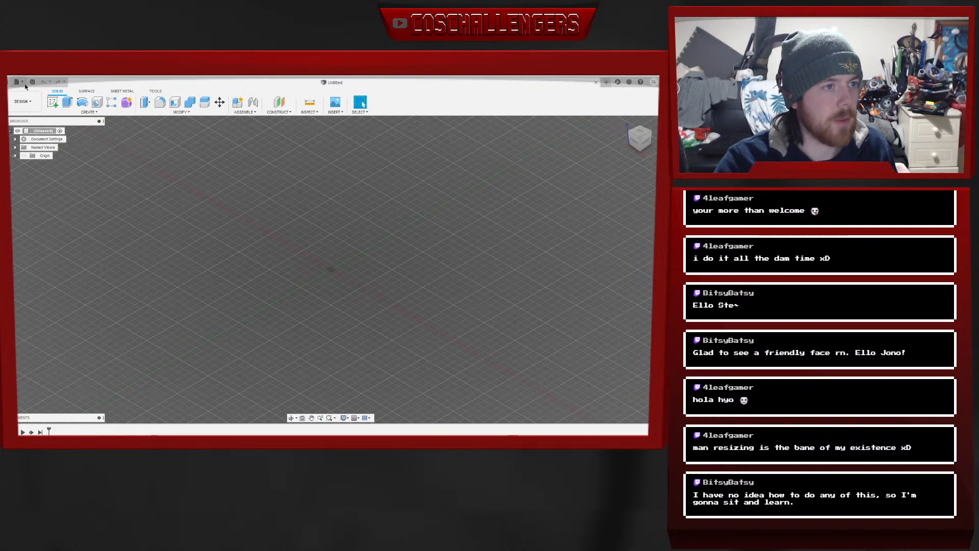
{"action": "left_click", "coordinate": [22, 82]}
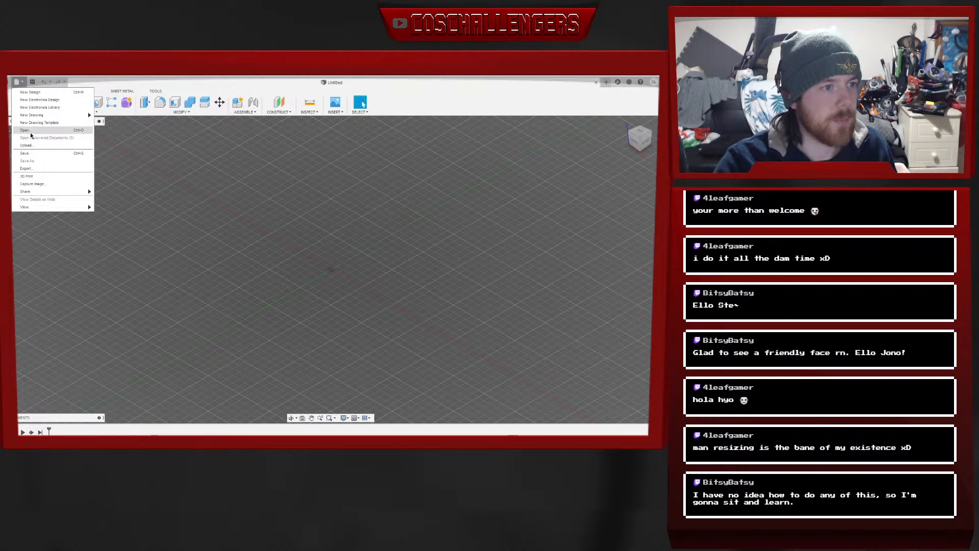
{"action": "left_click", "coordinate": [31, 131]}
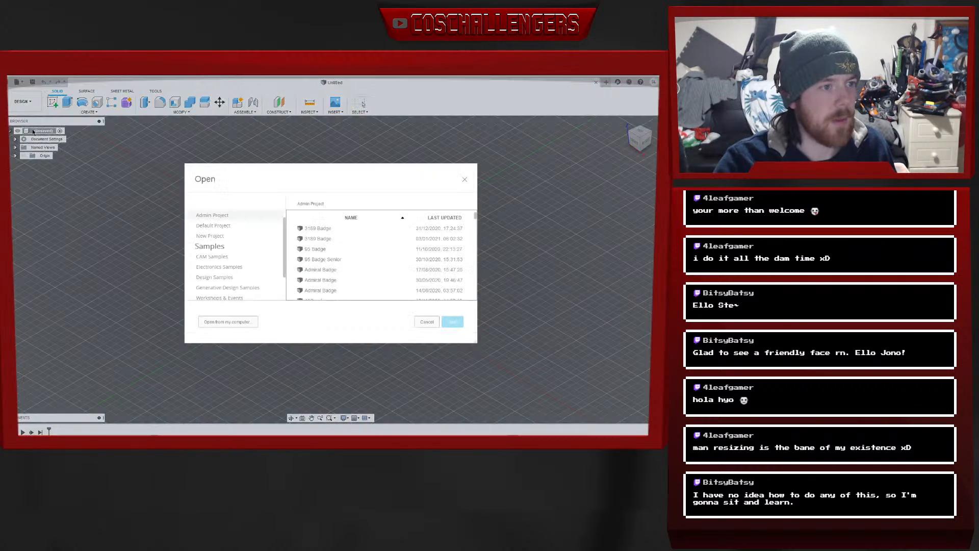
{"action": "left_click", "coordinate": [323, 238]}
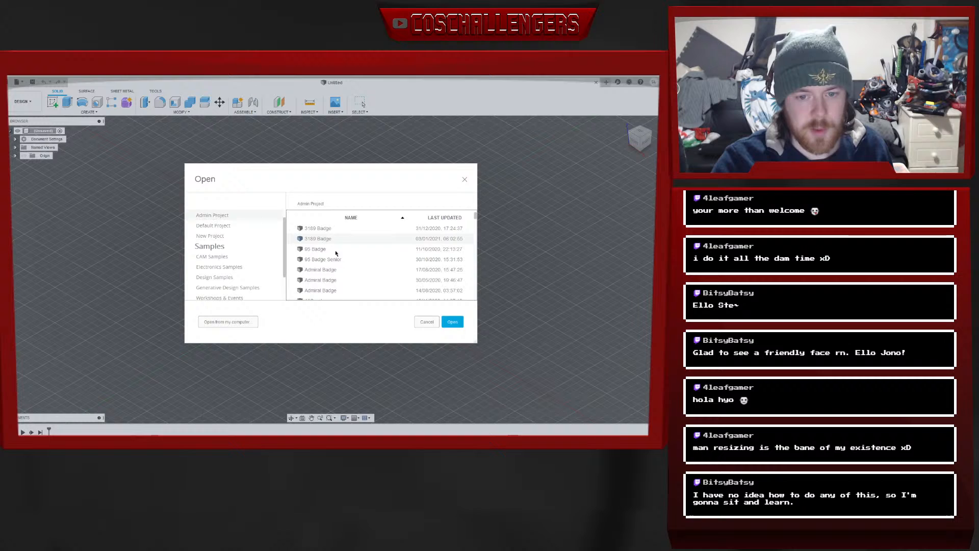
{"action": "left_click", "coordinate": [452, 322]}
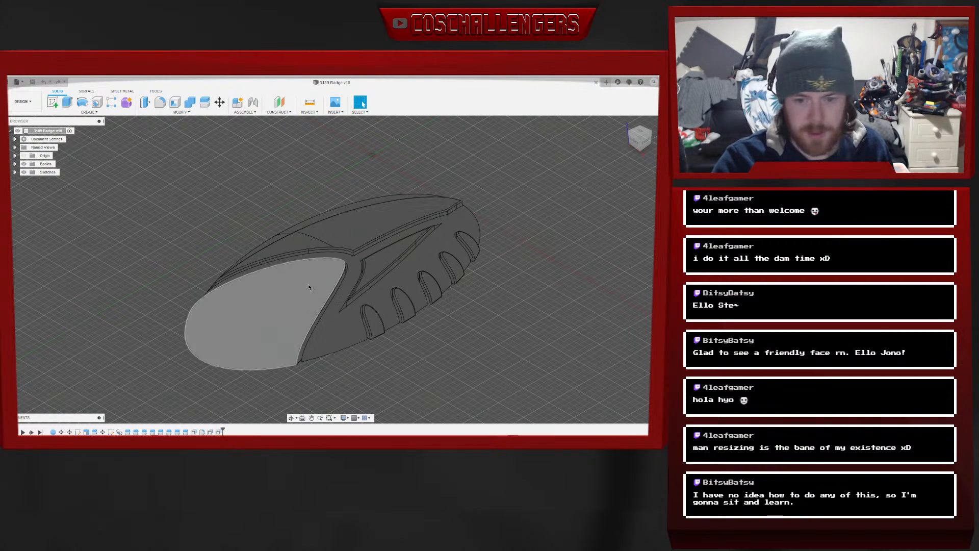
Switch the badge design to the Render workspace and inspect its rendered appearance from several angles
{"action": "left_click_drag", "start_coordinate": [639, 137], "coordinate": [653, 149]}
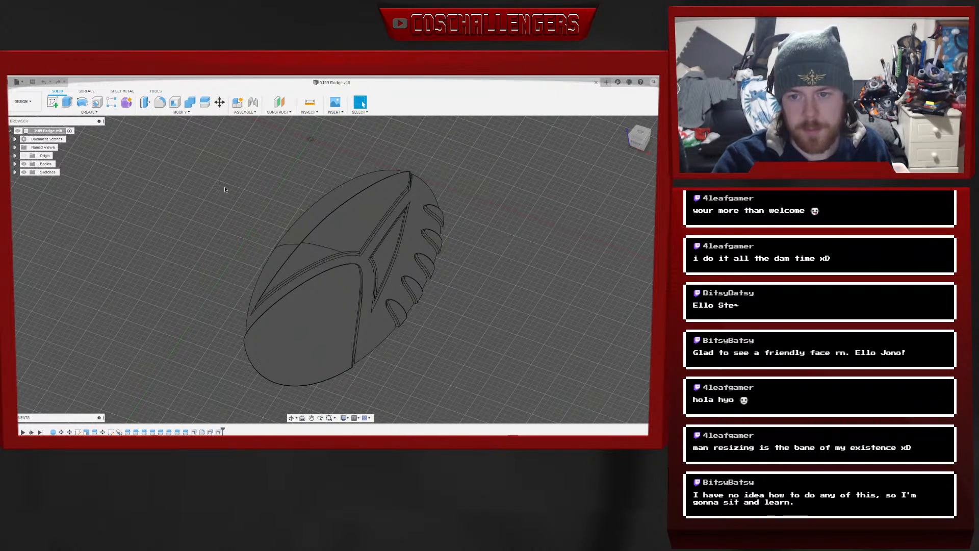
{"action": "left_click", "coordinate": [23, 102]}
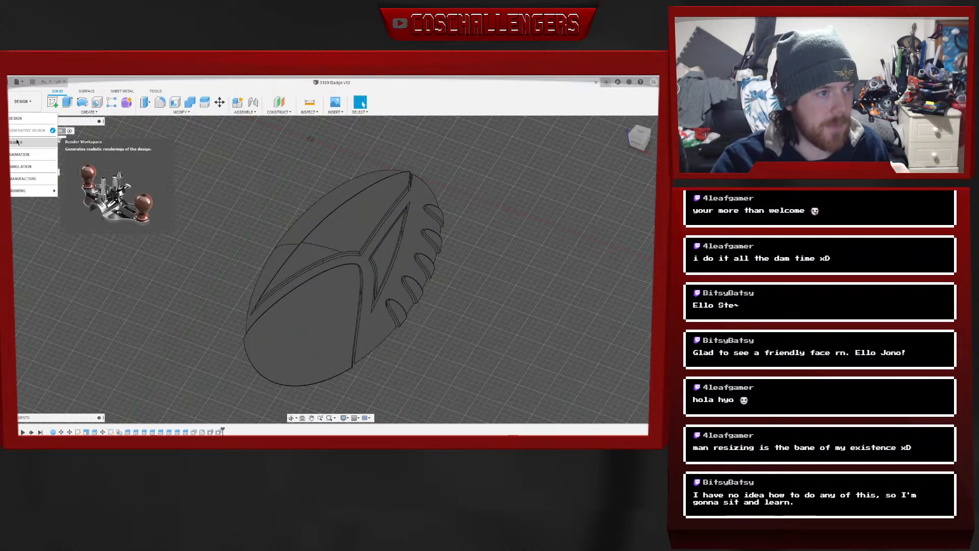
{"action": "left_click", "coordinate": [17, 142]}
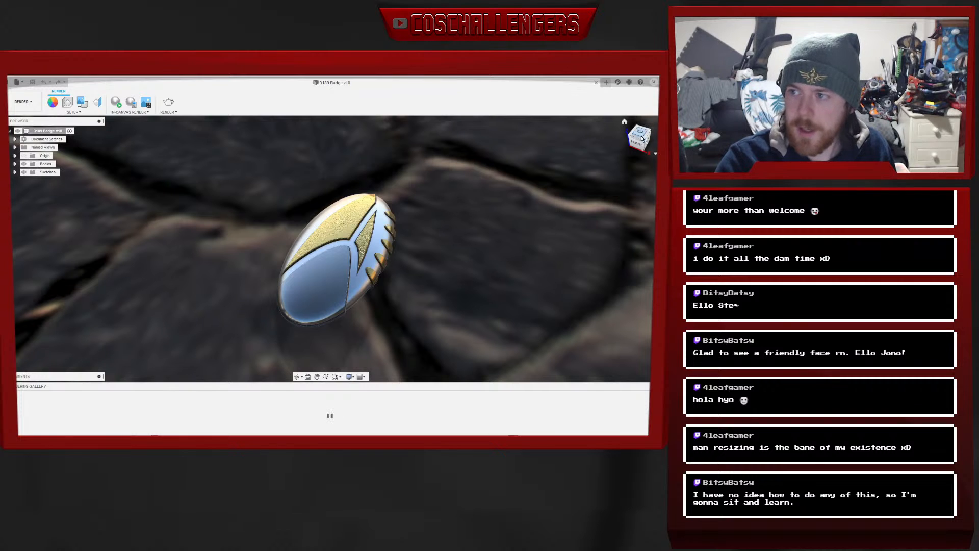
{"action": "left_click_drag", "start_coordinate": [635, 145], "coordinate": [648, 153]}
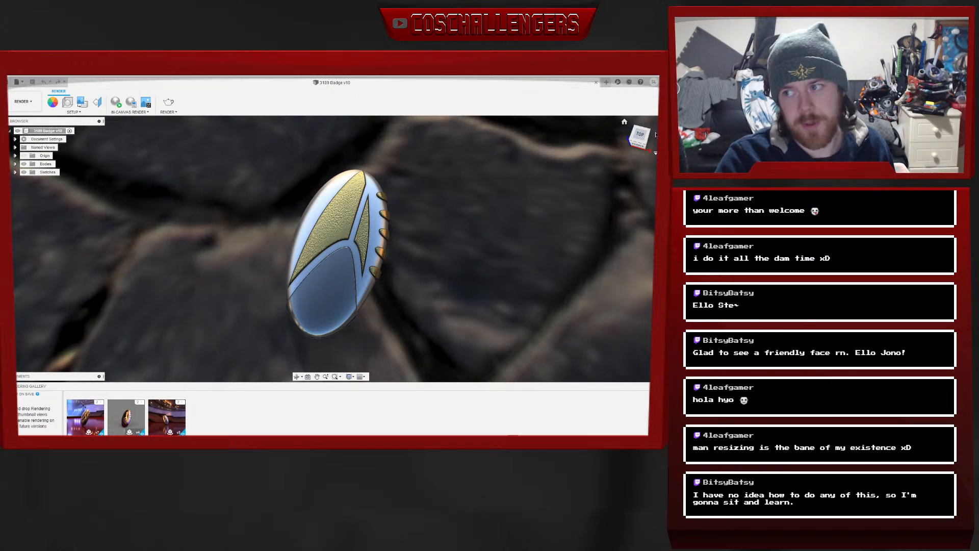
{"action": "left_click_drag", "start_coordinate": [644, 129], "coordinate": [520, 167]}
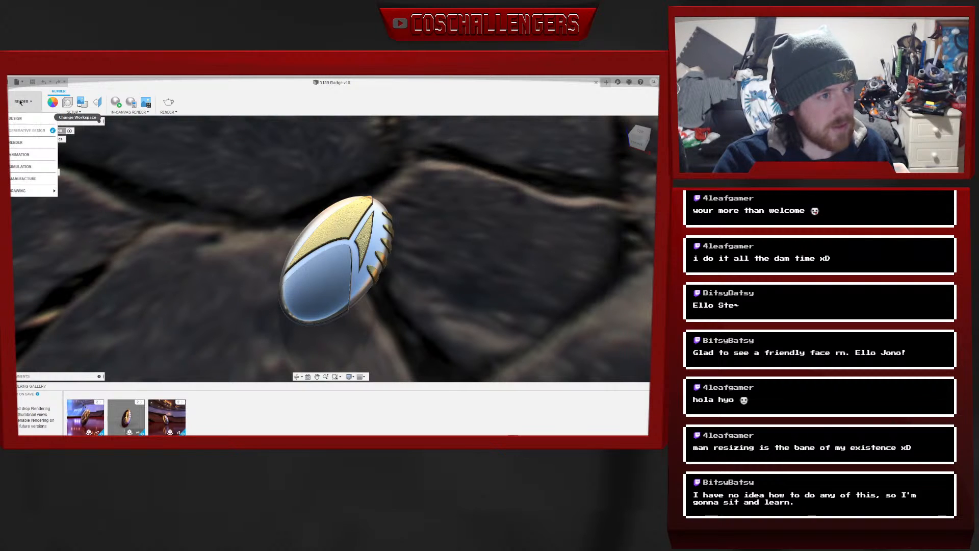
Expand the badge's bodies and hide Body3 and Body5 through Body12 one by one
{"action": "left_click", "coordinate": [15, 163]}
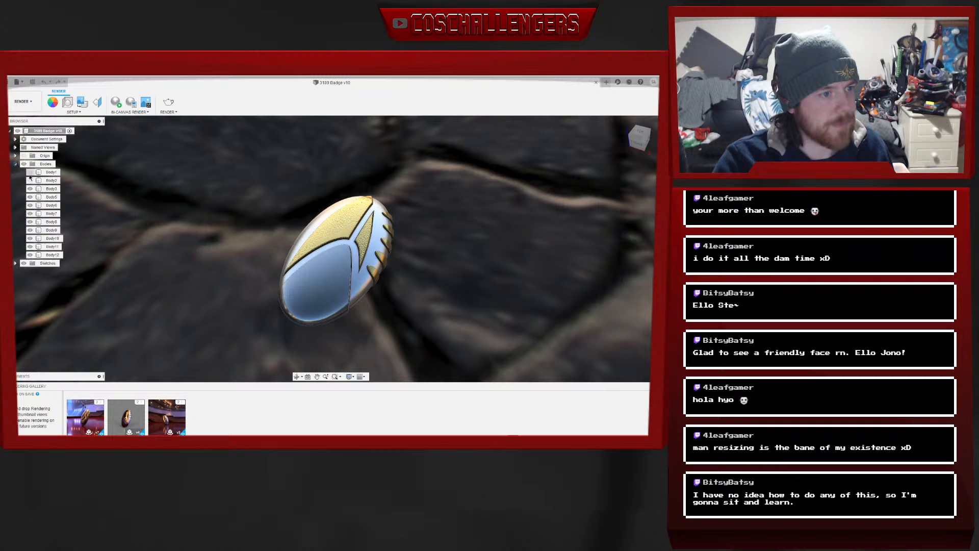
{"action": "left_click", "coordinate": [30, 189]}
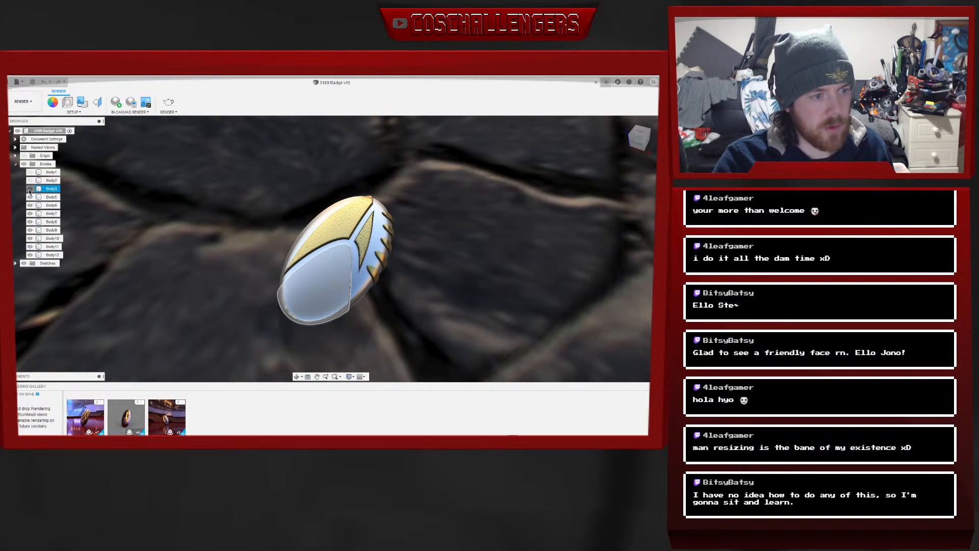
{"action": "left_click", "coordinate": [30, 190]}
{"action": "left_click", "coordinate": [30, 197]}
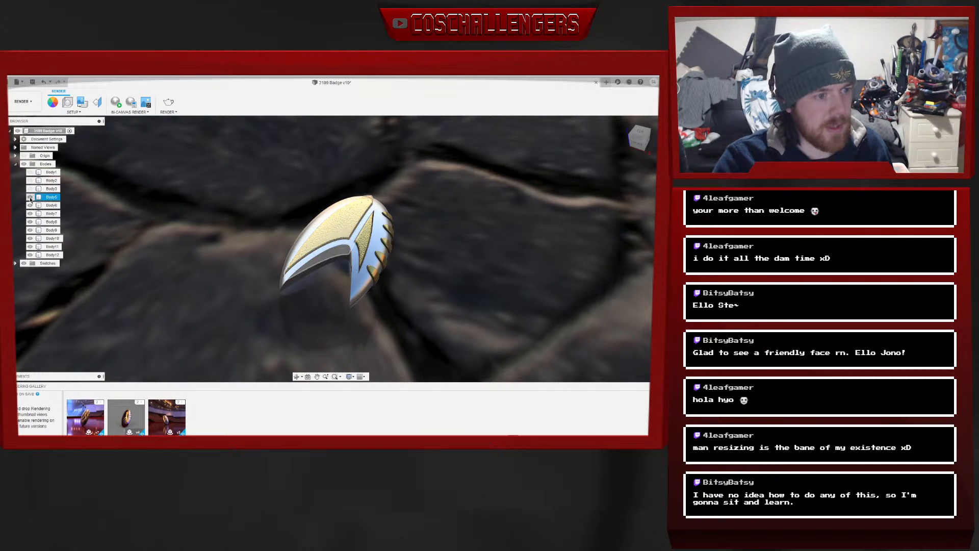
{"action": "left_click", "coordinate": [30, 198]}
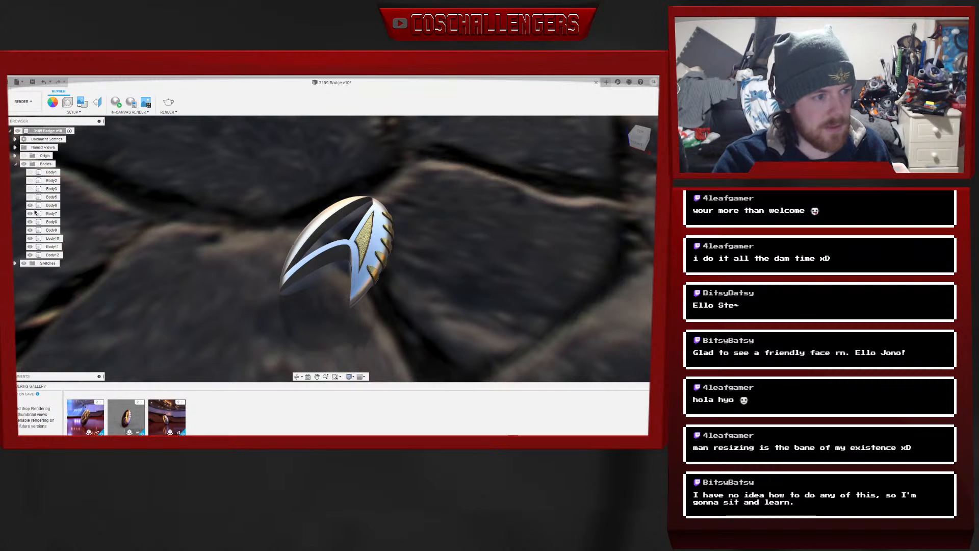
{"action": "left_click", "coordinate": [30, 205]}
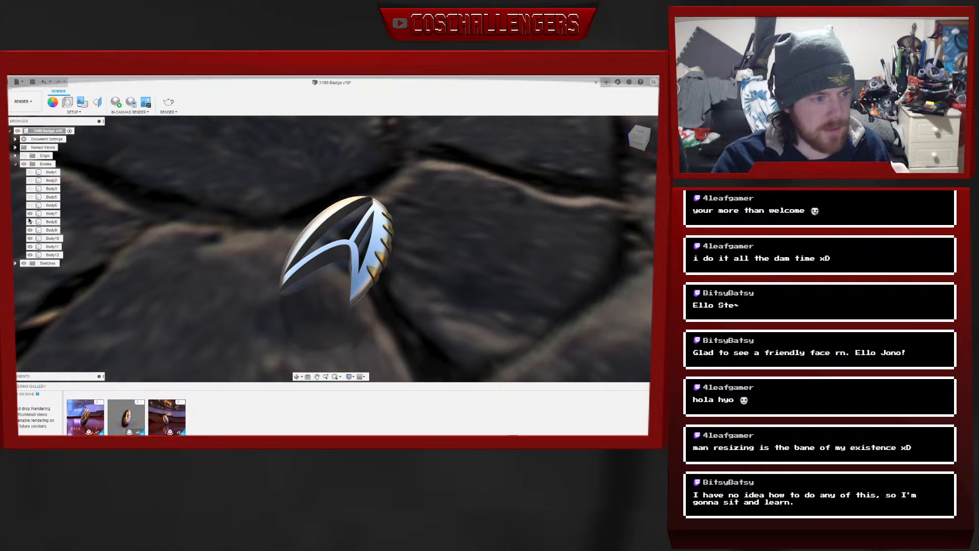
{"action": "left_click", "coordinate": [30, 214]}
{"action": "left_click", "coordinate": [29, 222]}
{"action": "left_click", "coordinate": [30, 231]}
{"action": "left_click", "coordinate": [30, 238]}
{"action": "left_click", "coordinate": [29, 246]}
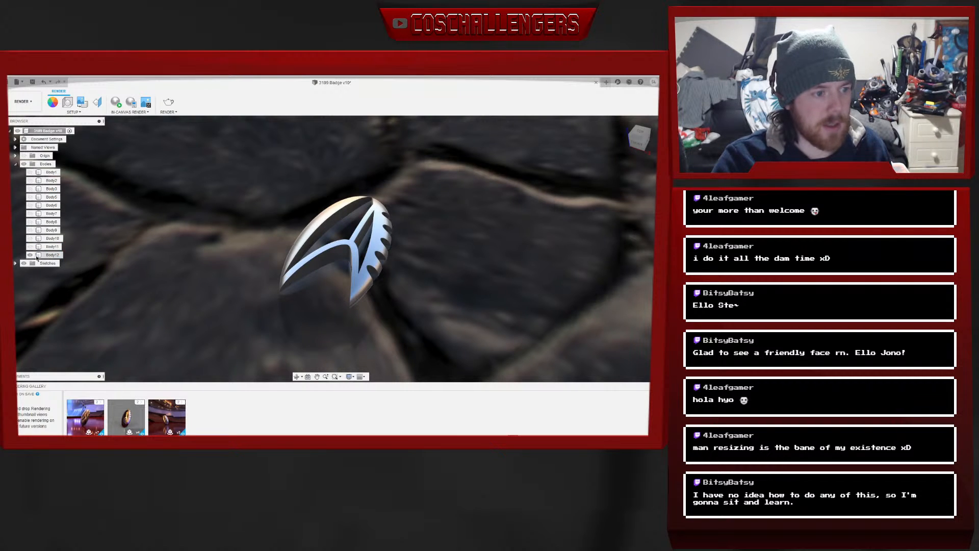
{"action": "left_click", "coordinate": [30, 254]}
Make the oval base Body2 visible, followed by Body3, Body5 and Body6 one at a time
{"action": "left_click", "coordinate": [30, 180]}
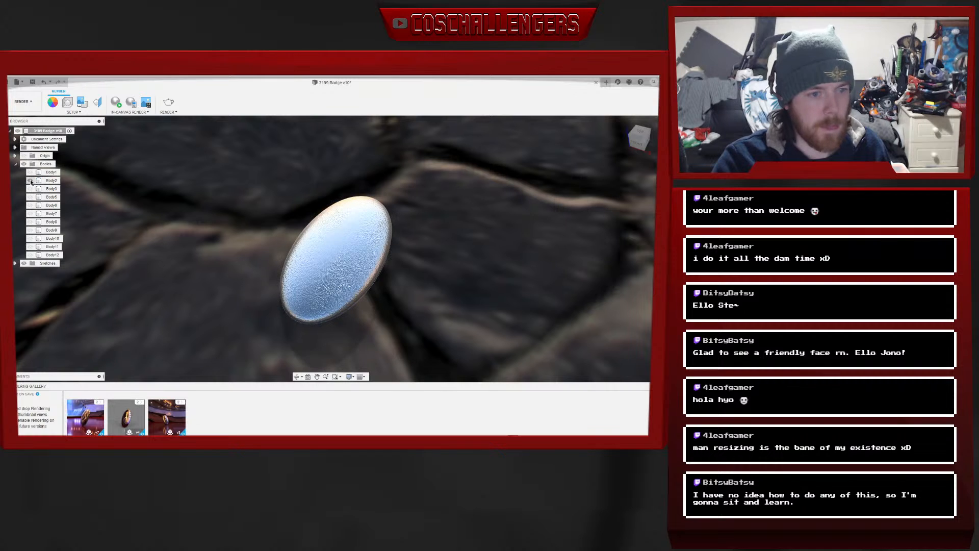
{"action": "left_click", "coordinate": [312, 264]}
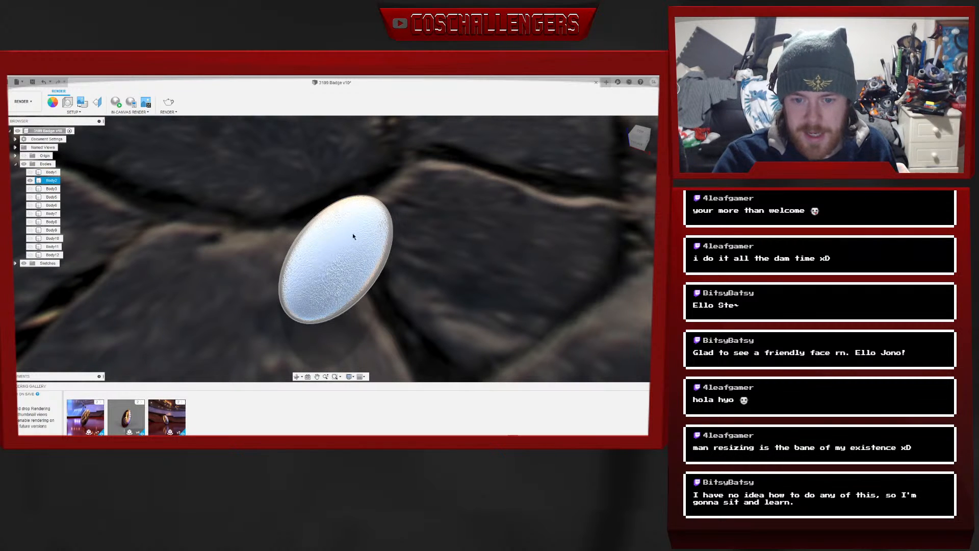
{"action": "key", "text": "Escape"}
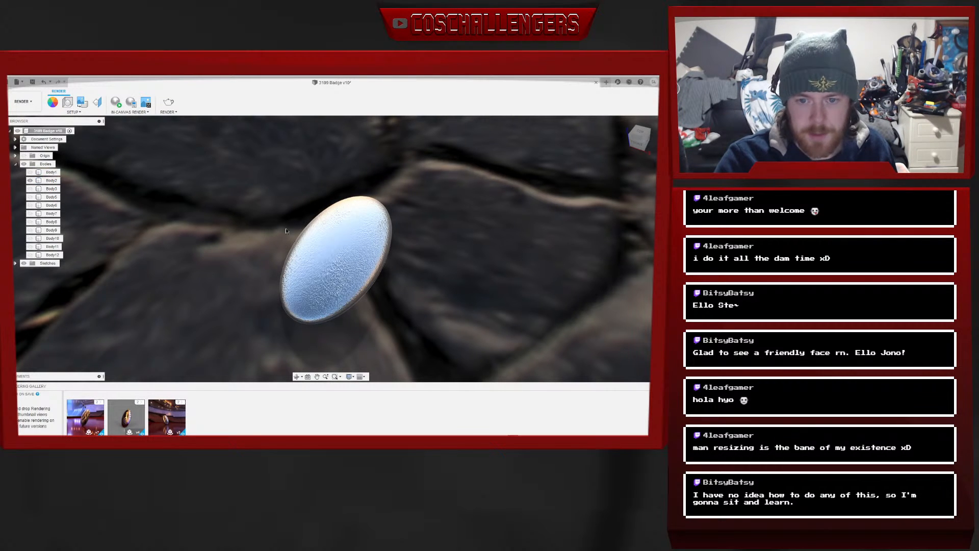
{"action": "left_click", "coordinate": [30, 189]}
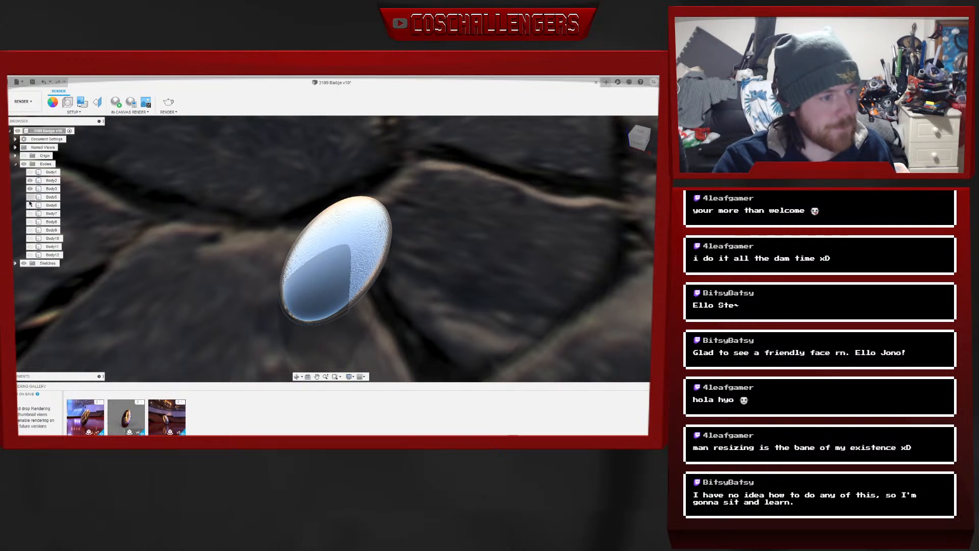
{"action": "left_click", "coordinate": [30, 197]}
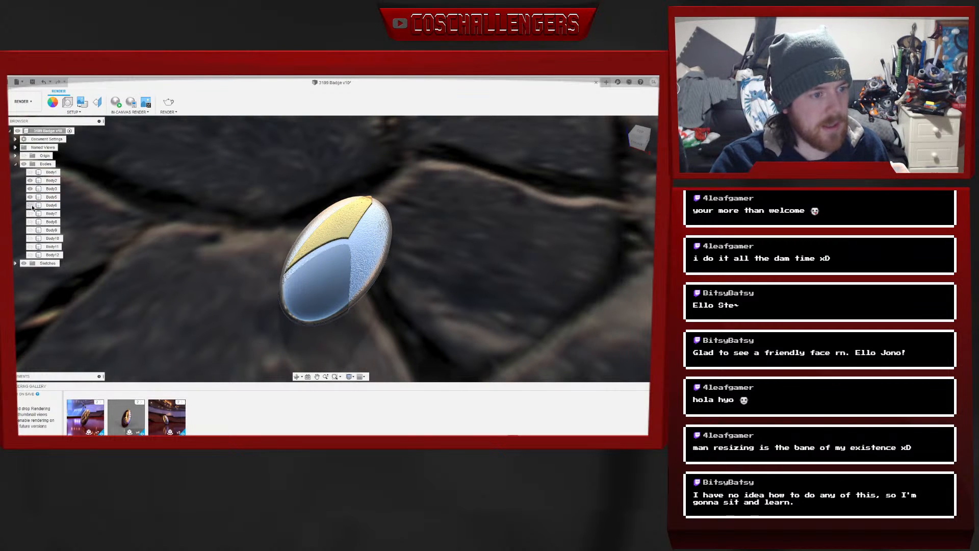
{"action": "left_click", "coordinate": [31, 206]}
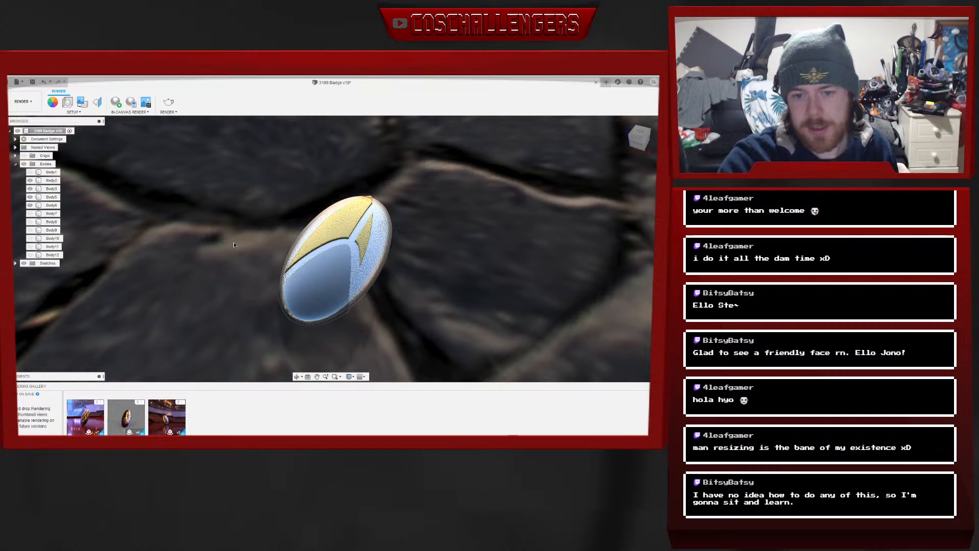
Highlight the small gold inlay, the oval base and the large gold inlay in turn to inspect each piece
{"action": "left_click", "coordinate": [342, 241]}
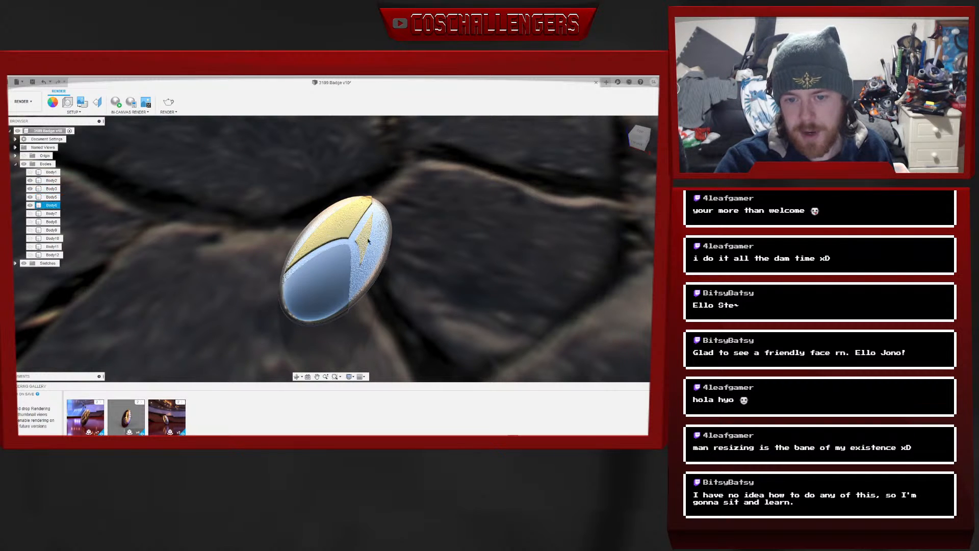
{"action": "left_click", "coordinate": [375, 231]}
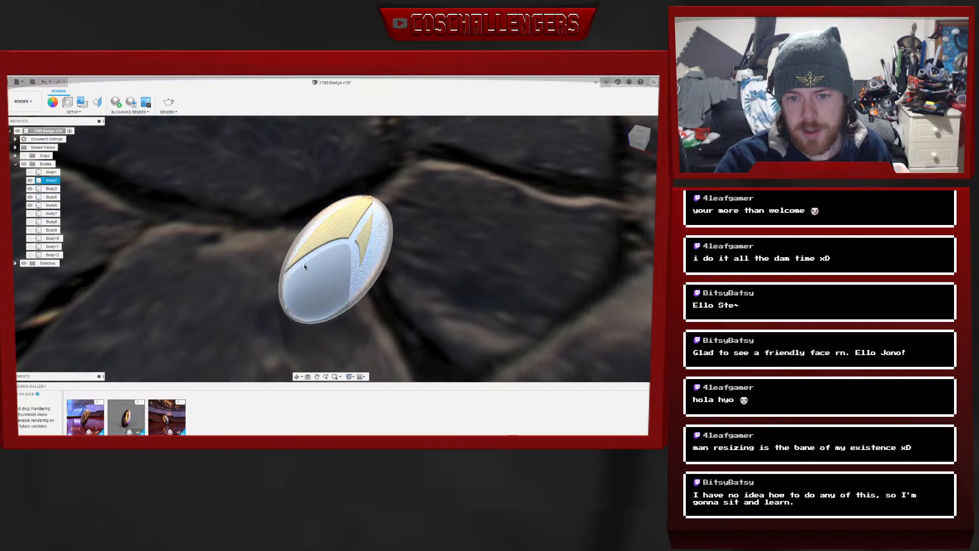
{"action": "left_click", "coordinate": [338, 228]}
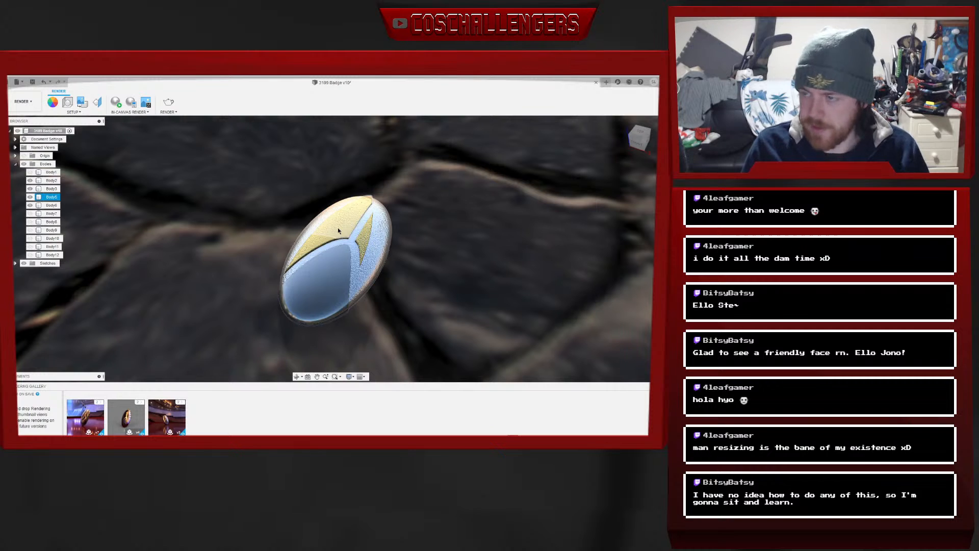
Make Body7 through Body11 visible one at a time to add the small pieces along the badge's edge
{"action": "left_click", "coordinate": [36, 216]}
{"action": "left_click", "coordinate": [35, 214]}
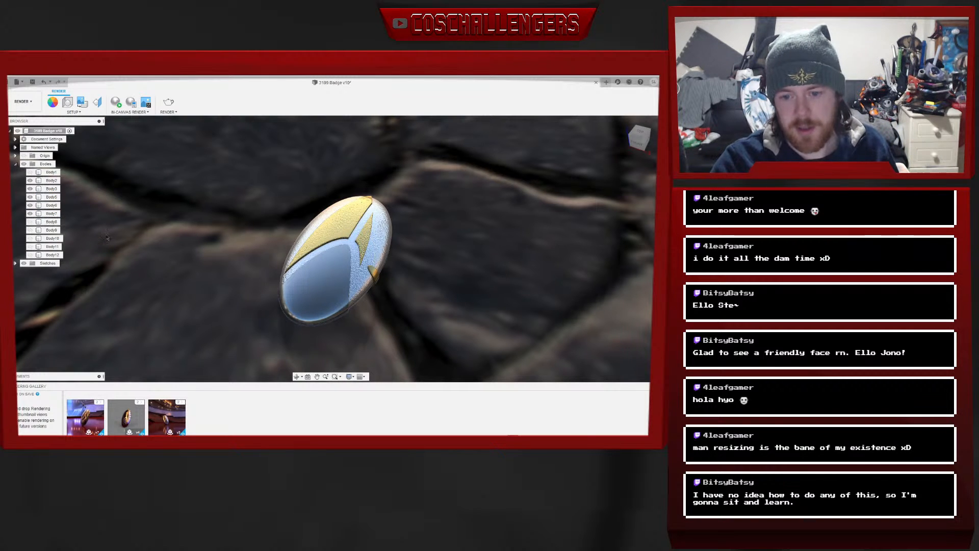
{"action": "left_click", "coordinate": [30, 223]}
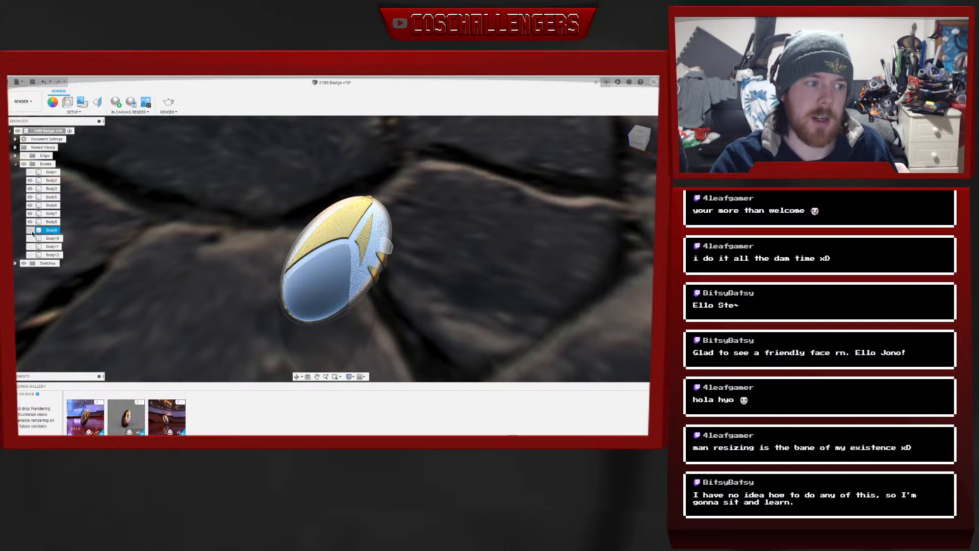
{"action": "left_click", "coordinate": [29, 230]}
{"action": "left_click", "coordinate": [29, 238]}
{"action": "left_click", "coordinate": [30, 247]}
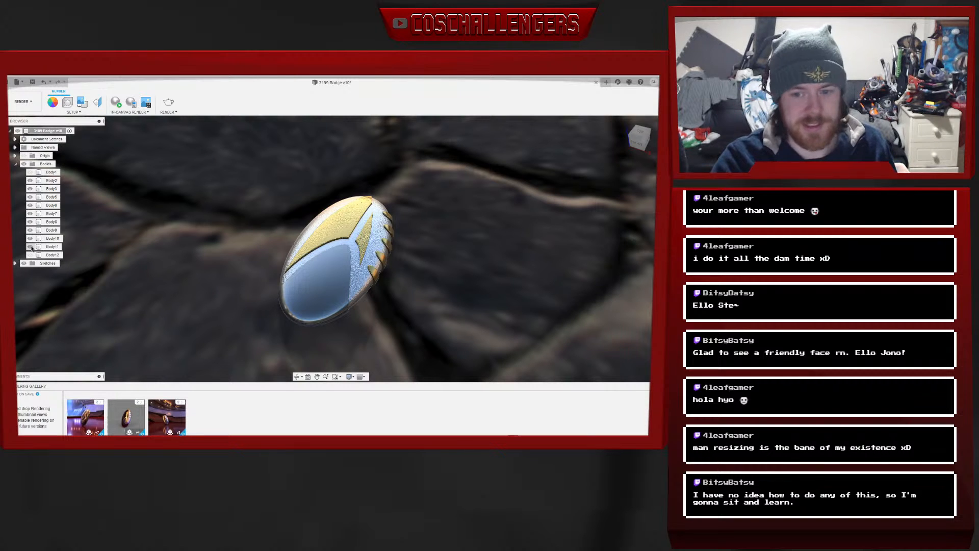
Hide Body8 through Body11 and show them again to compare the badge with and without these edge pieces
{"action": "left_click", "coordinate": [30, 214]}
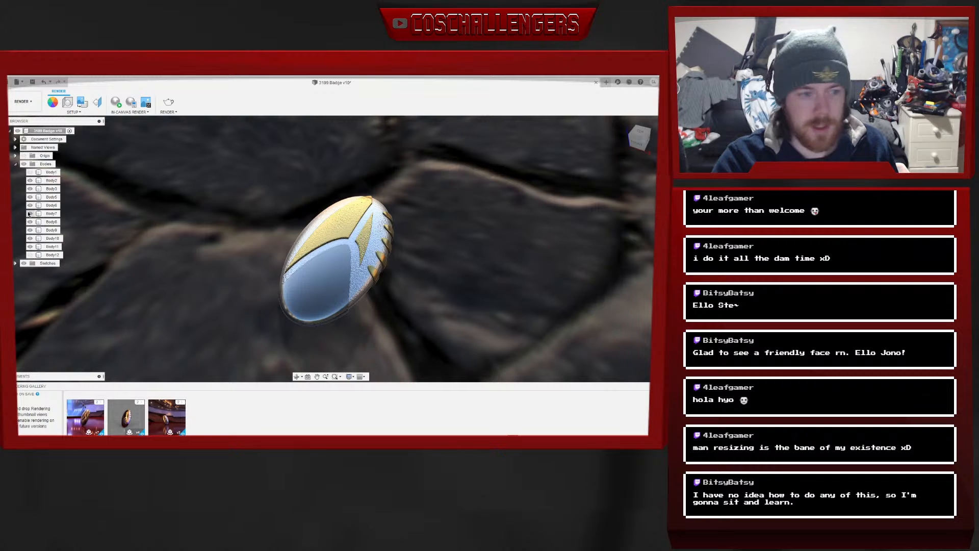
{"action": "left_click", "coordinate": [30, 222]}
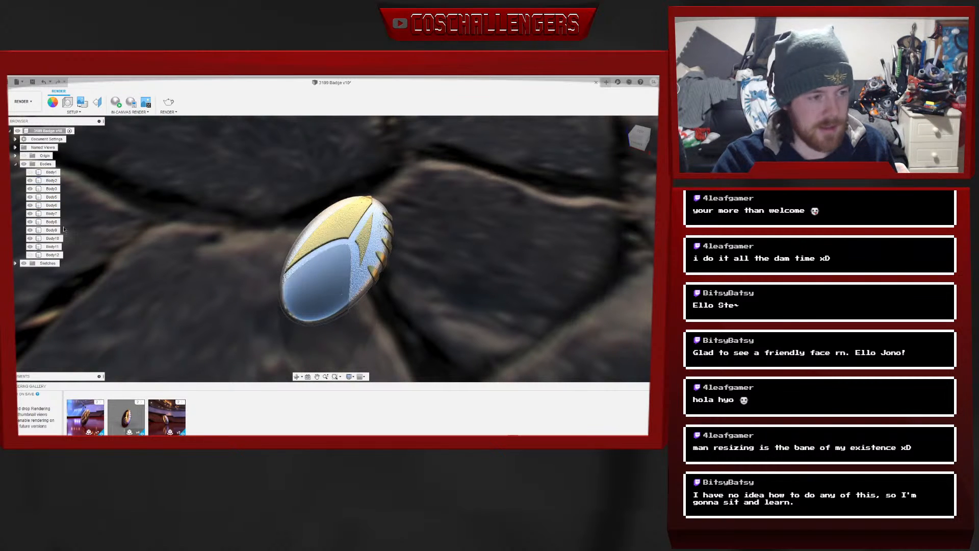
{"action": "left_click", "coordinate": [352, 270]}
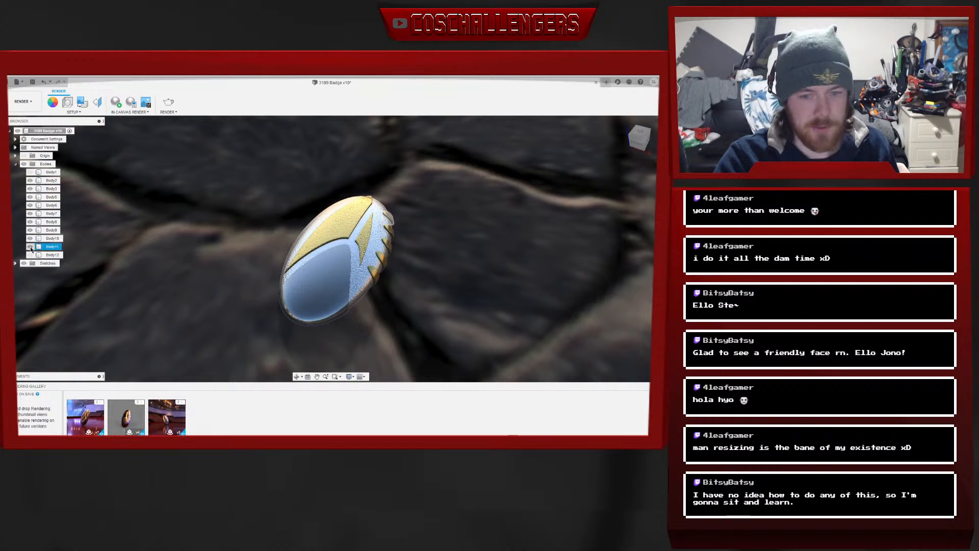
{"action": "left_click", "coordinate": [389, 235]}
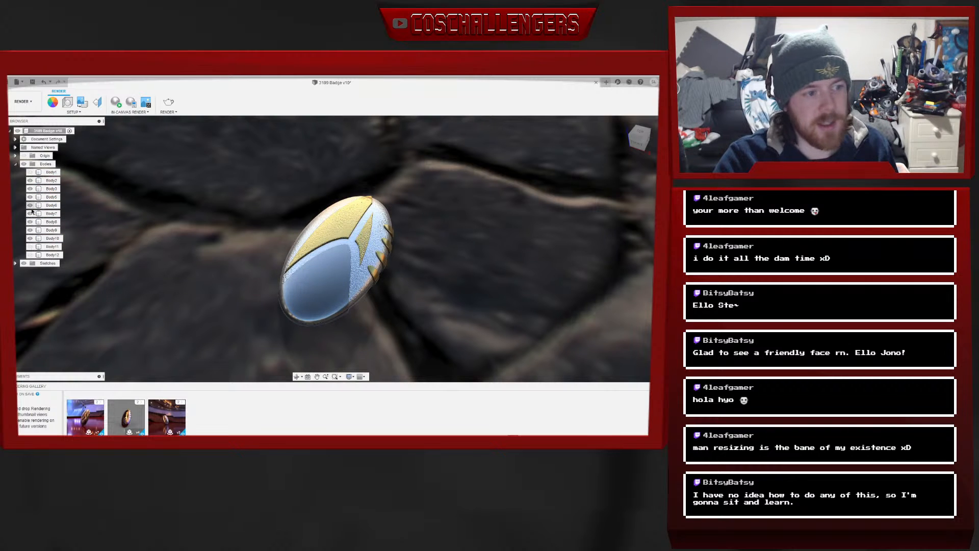
{"action": "left_click", "coordinate": [29, 238]}
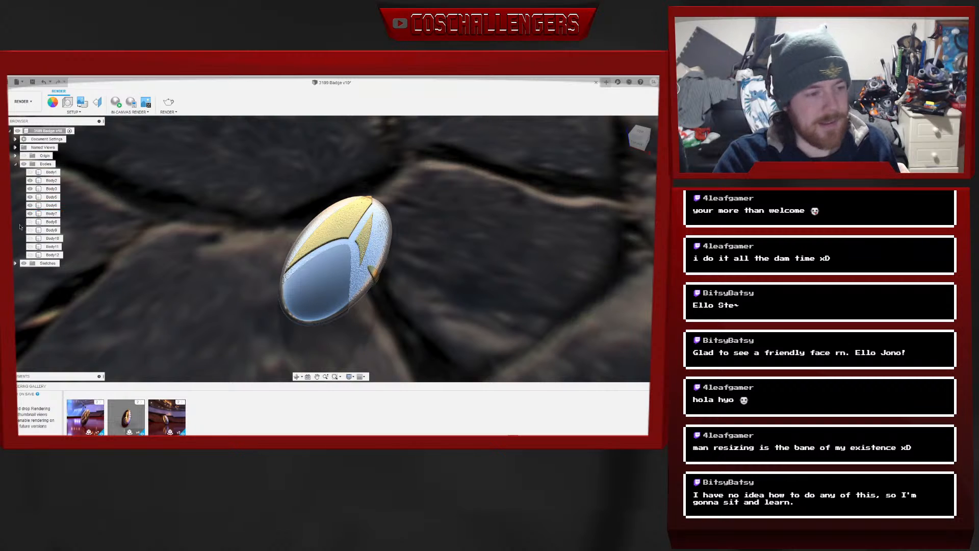
{"action": "left_click", "coordinate": [29, 238]}
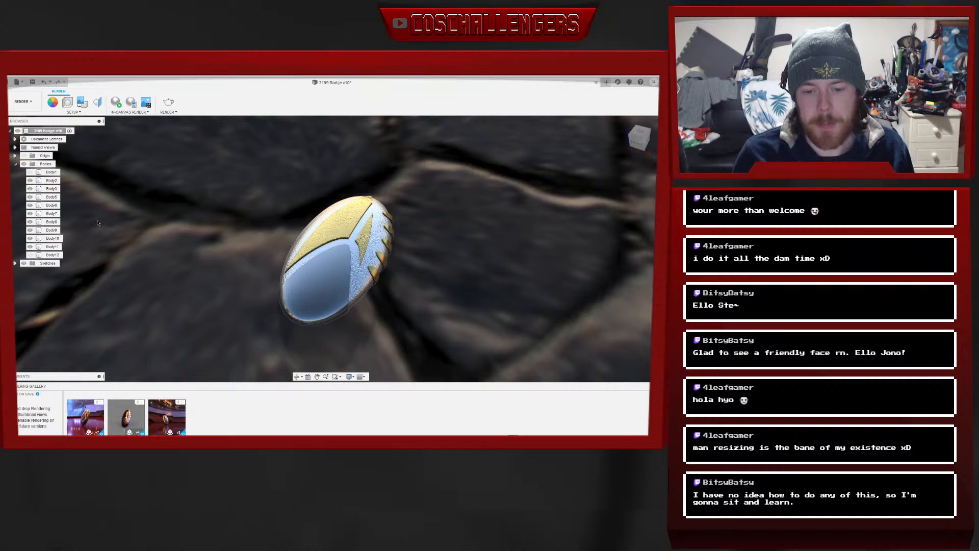
Return the badge to the Design workspace and start a new blank design
{"action": "left_click", "coordinate": [22, 101]}
{"action": "left_click", "coordinate": [27, 122]}
{"action": "left_click", "coordinate": [19, 82]}
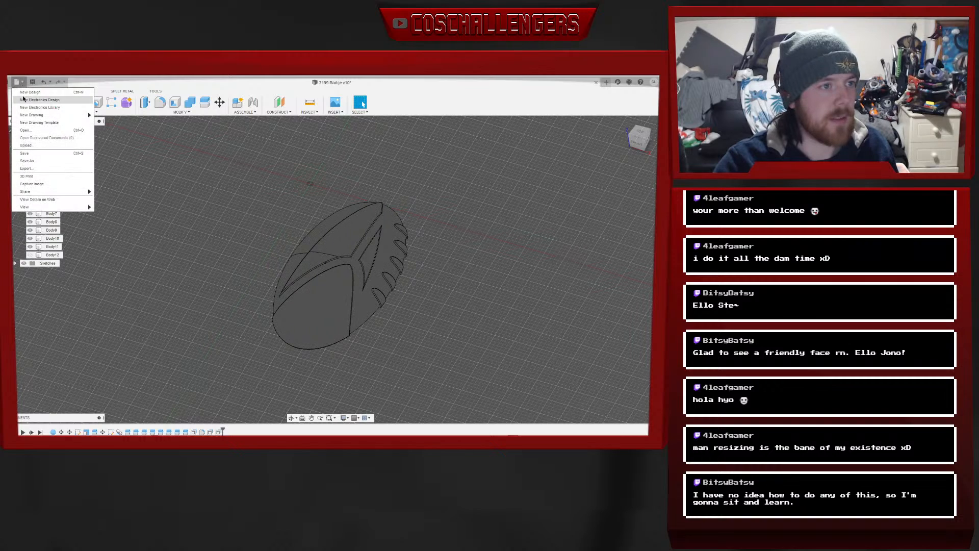
{"action": "left_click", "coordinate": [30, 91]}
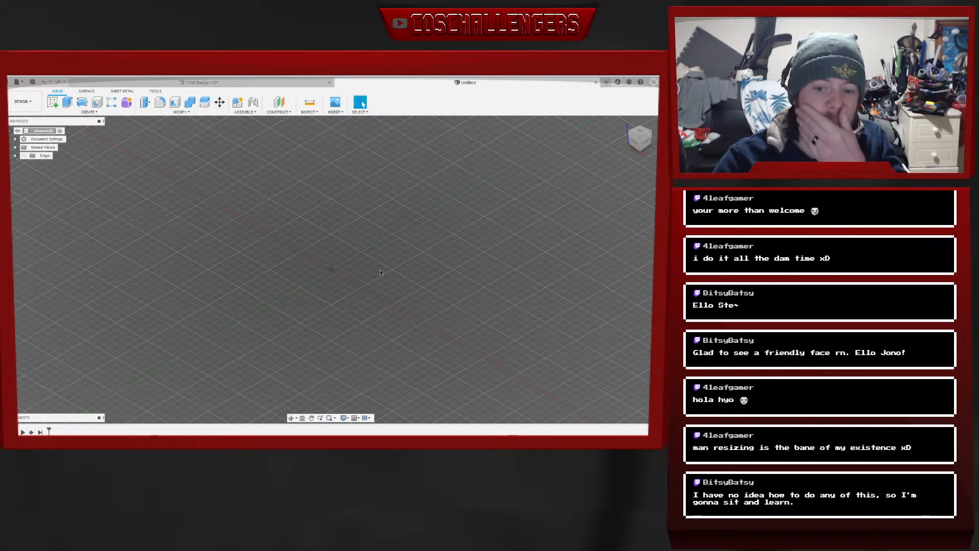
Sketch a square about 50 by 50 mm on the horizontal origin plane, starting at the origin, and finish the sketch
{"action": "left_click", "coordinate": [93, 112]}
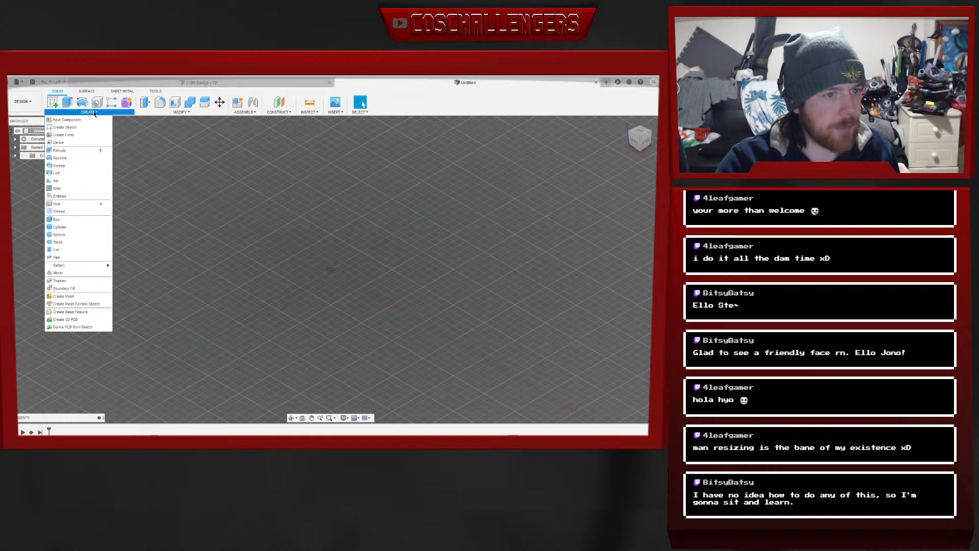
{"action": "left_click", "coordinate": [94, 112]}
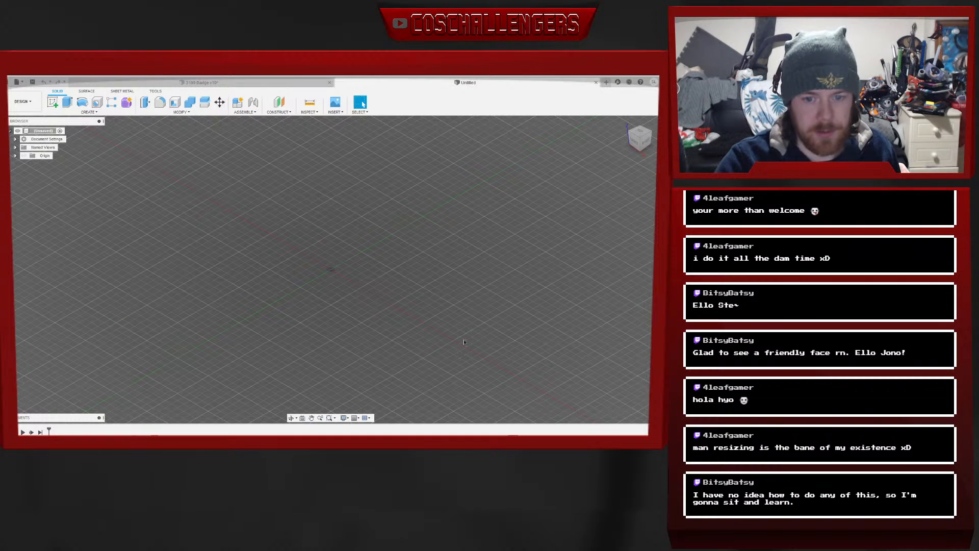
{"action": "left_click", "coordinate": [52, 104]}
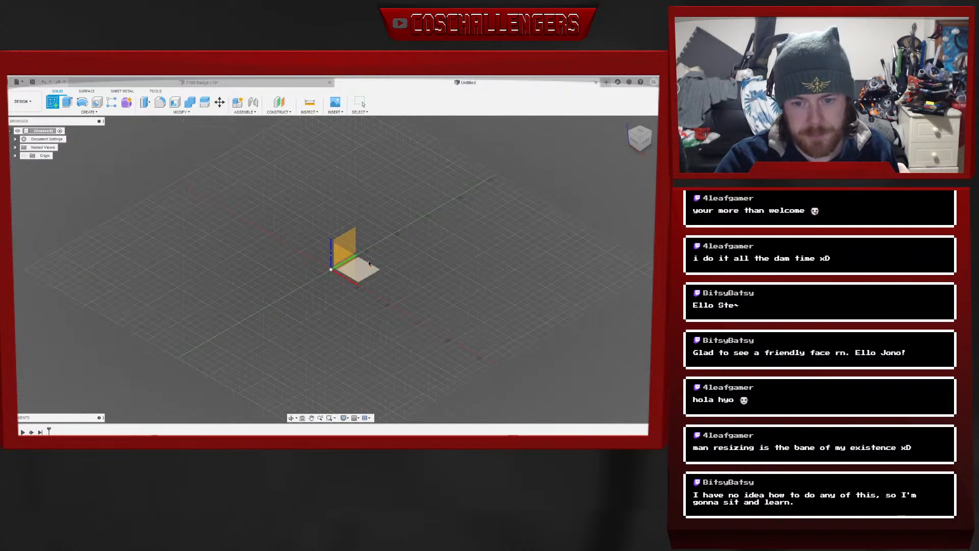
{"action": "left_click", "coordinate": [363, 270]}
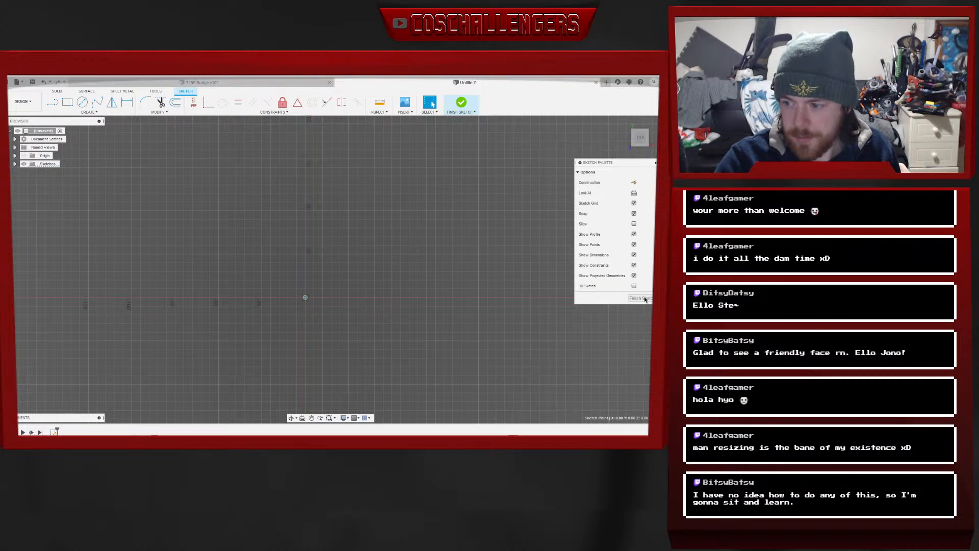
{"action": "left_click", "coordinate": [67, 103]}
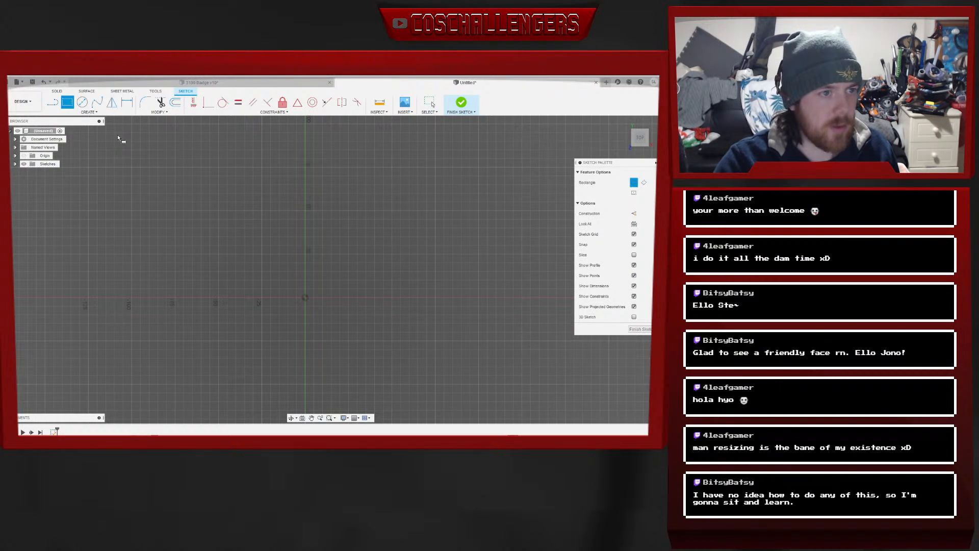
{"action": "left_click", "coordinate": [305, 297]}
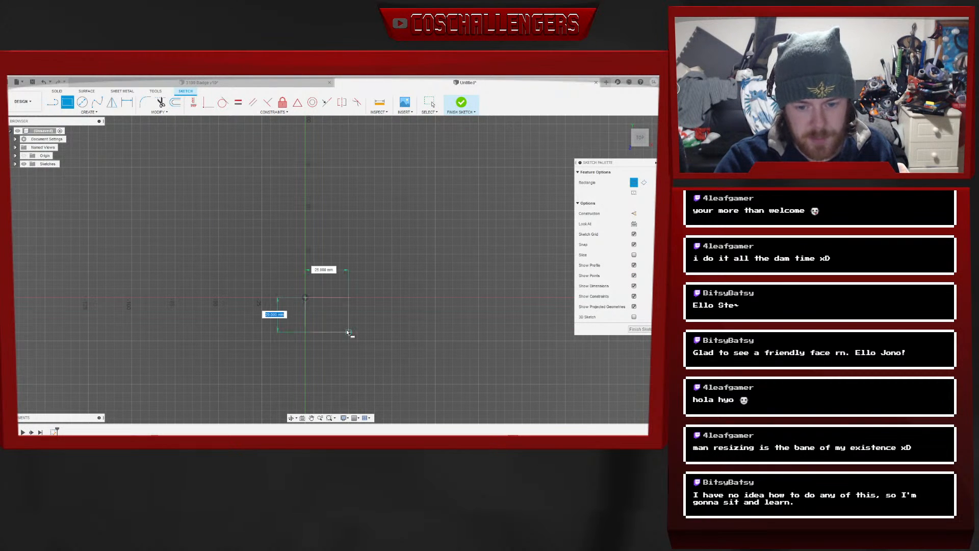
{"action": "left_click", "coordinate": [394, 384]}
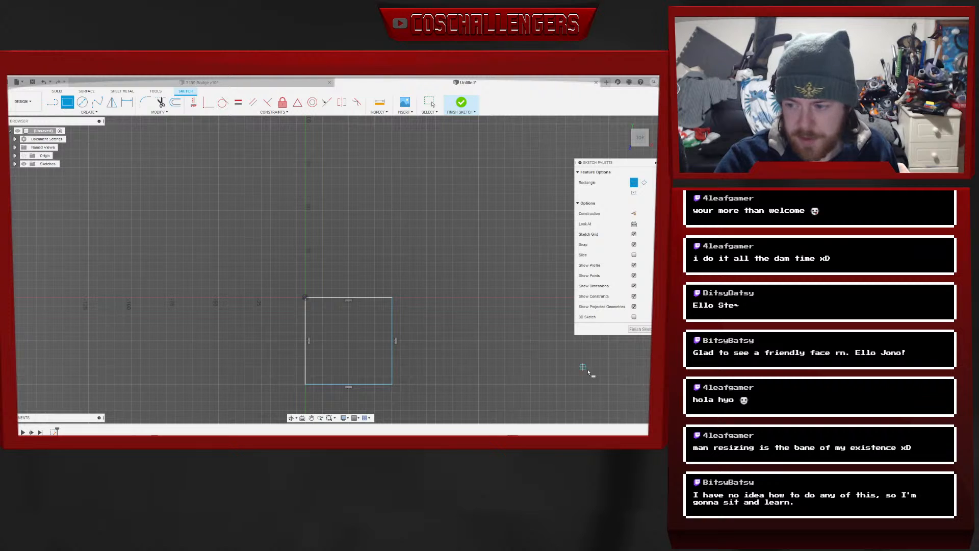
{"action": "left_click", "coordinate": [640, 329]}
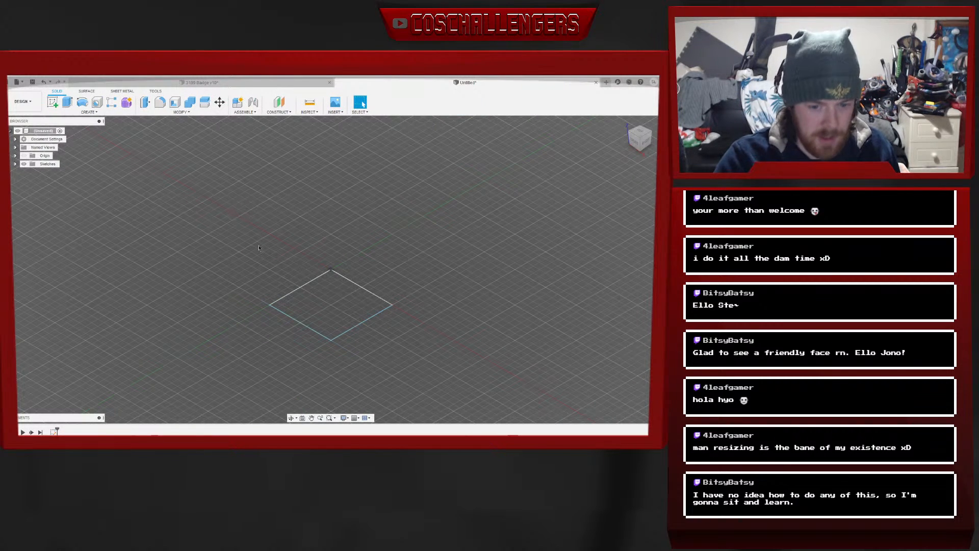
Extrude the square 30 mm as a new body with a taper angle of -40 degrees
{"action": "key", "text": "e"}
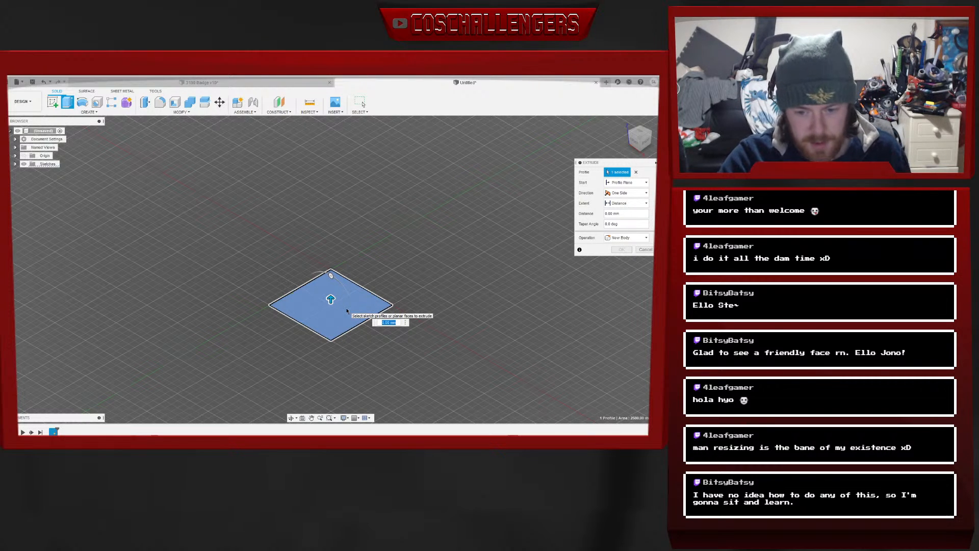
{"action": "type", "text": "5"}
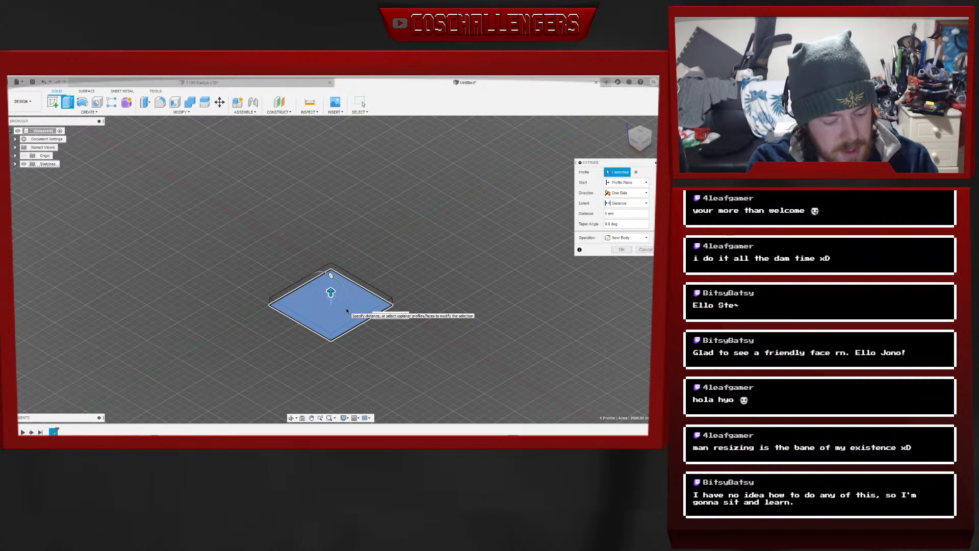
{"action": "type", "text": "30"}
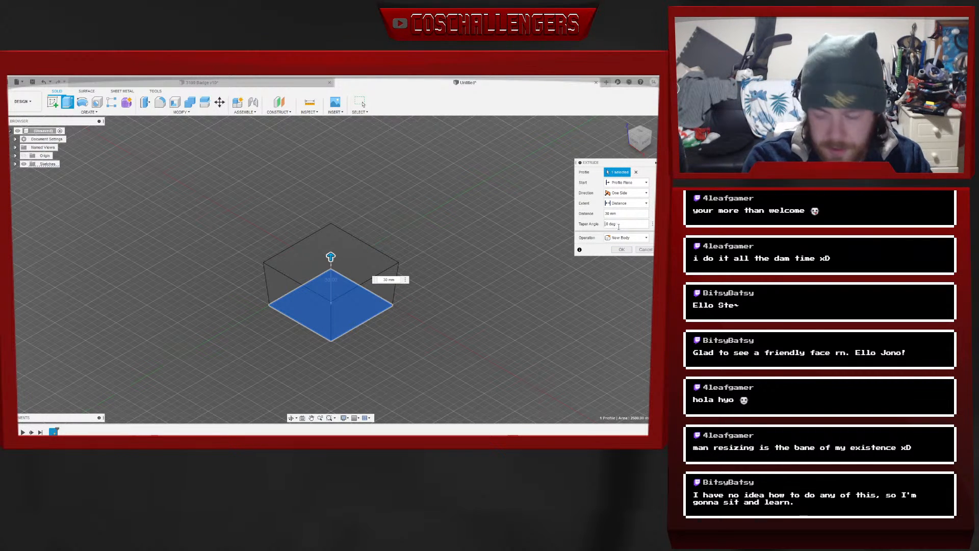
{"action": "key", "text": "BackSpace"}
{"action": "type", "text": "-10."}
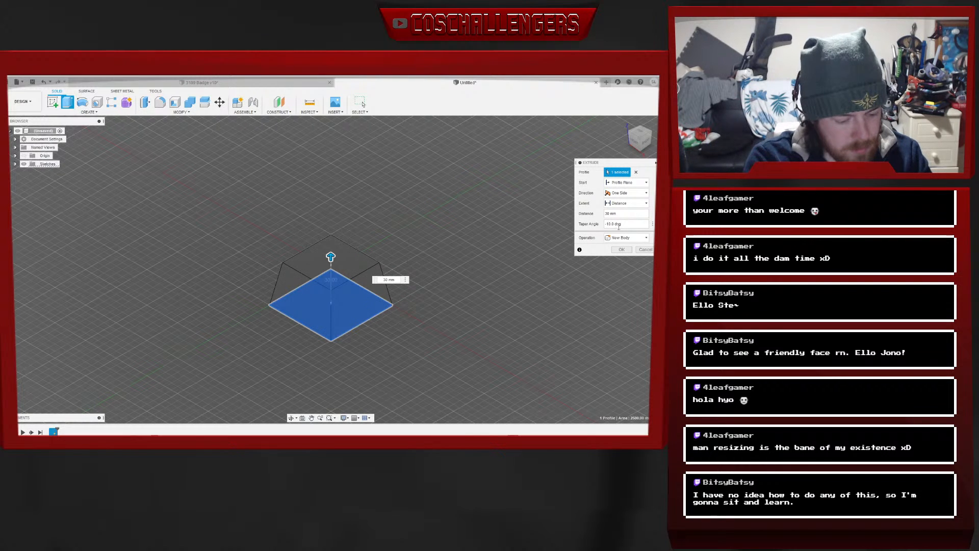
{"action": "key", "text": "BackSpace"}
{"action": "type", "text": "25"}
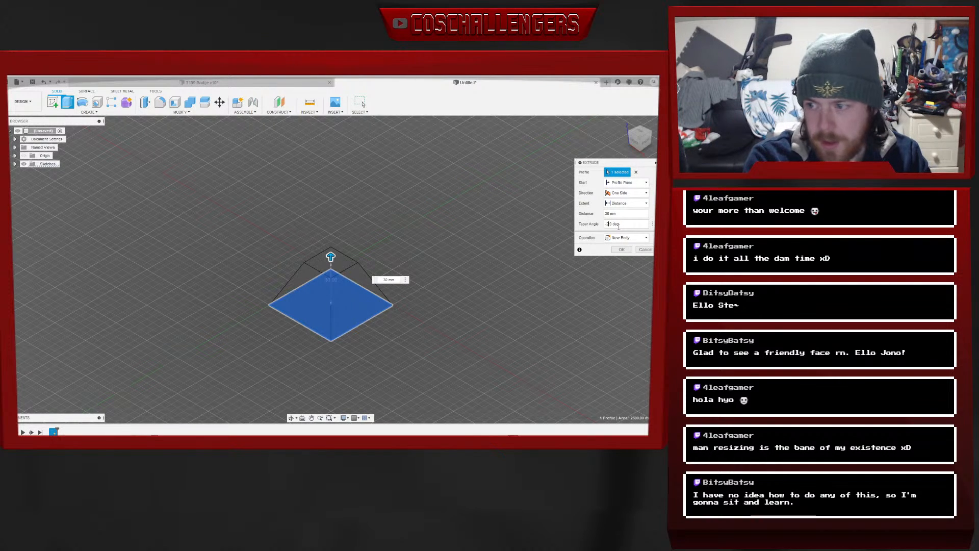
{"action": "type", "text": "30.0"}
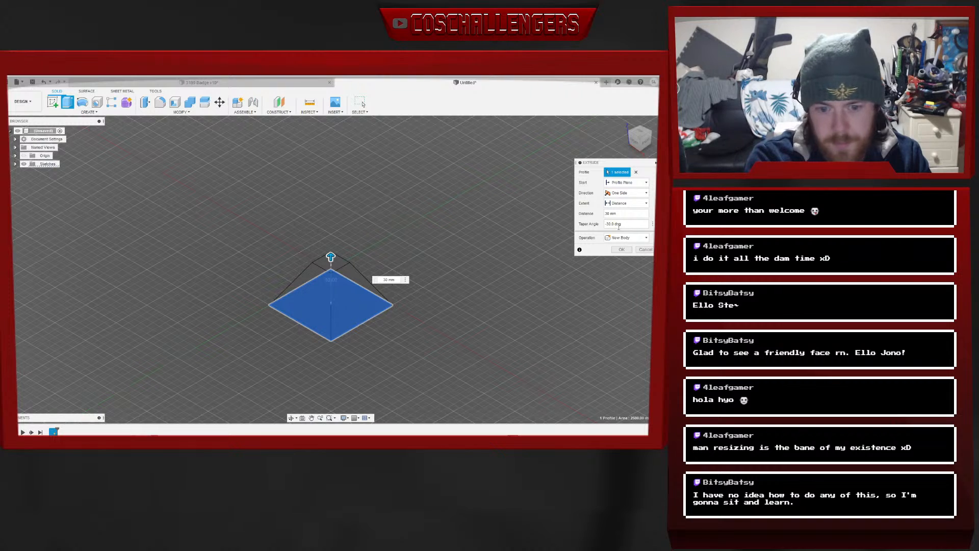
{"action": "type", "text": "4"}
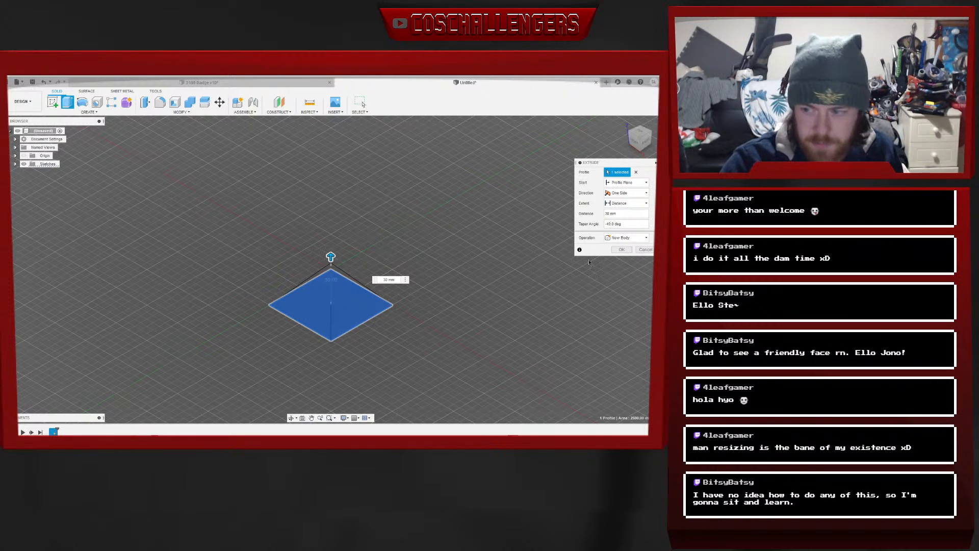
{"action": "left_click", "coordinate": [622, 250]}
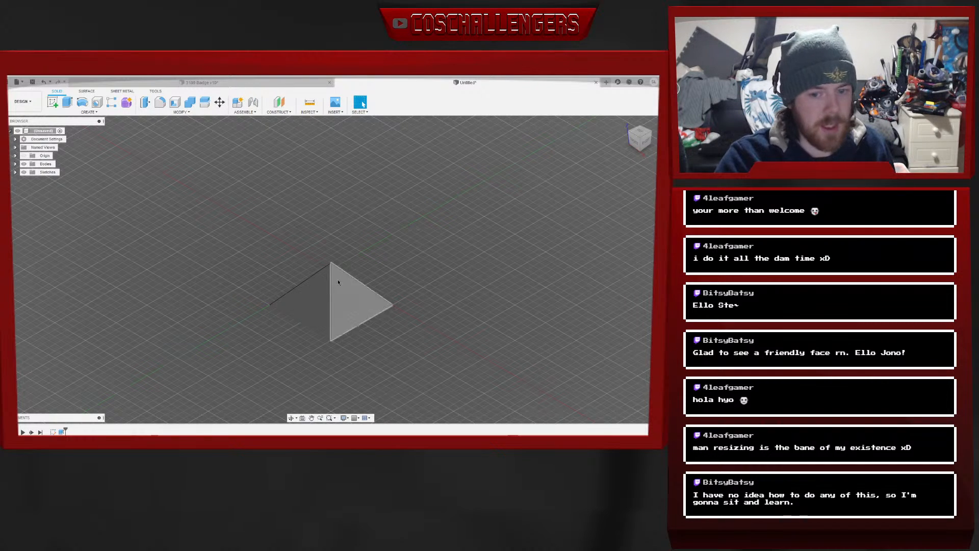
Set up a fillet on the pyramid's four sloping edges with a 7 mm radius
{"action": "left_click_drag", "start_coordinate": [636, 144], "coordinate": [645, 153]}
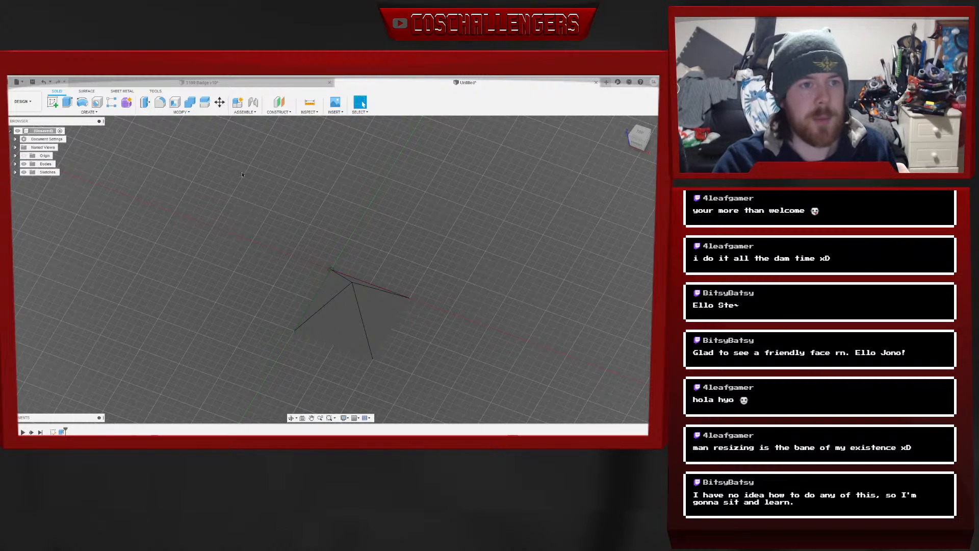
{"action": "left_click", "coordinate": [161, 103]}
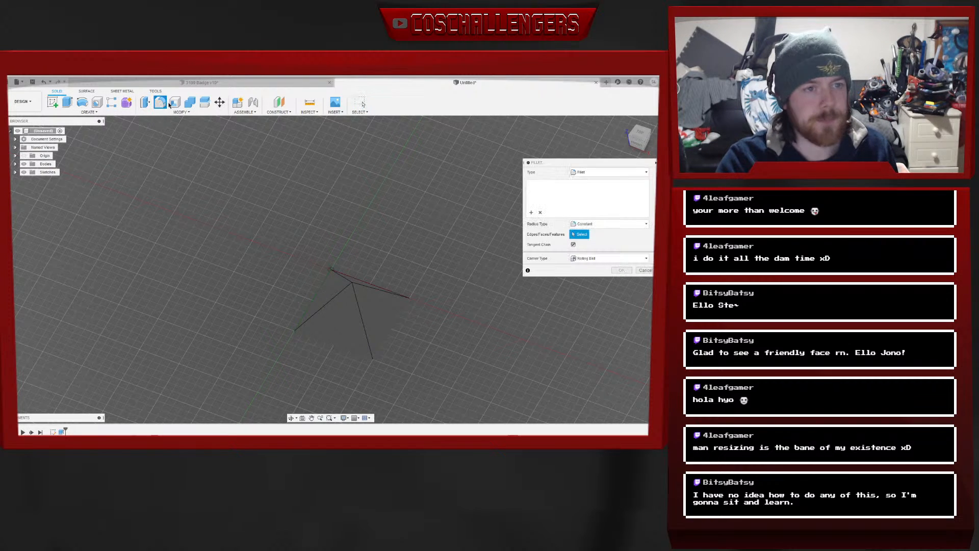
{"action": "left_click", "coordinate": [362, 319]}
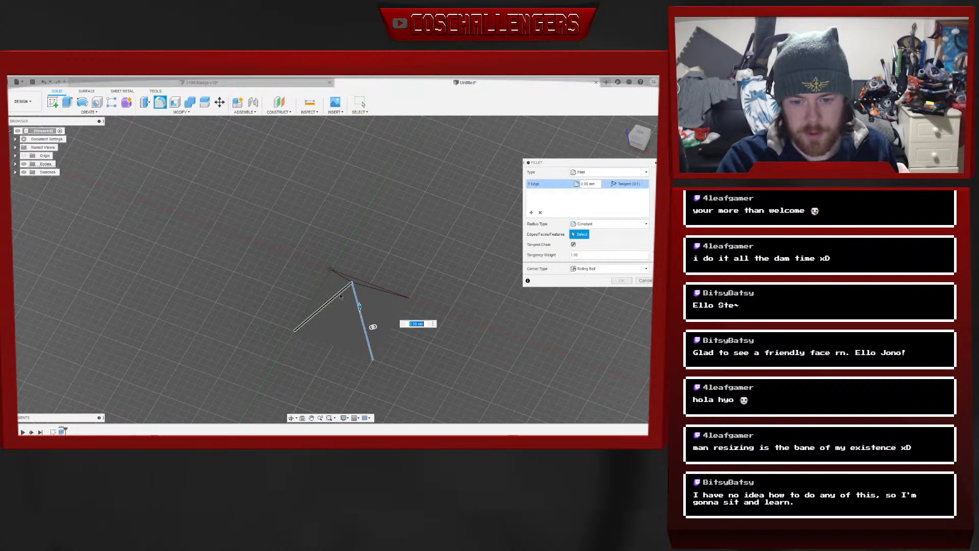
{"action": "left_click", "coordinate": [327, 303]}
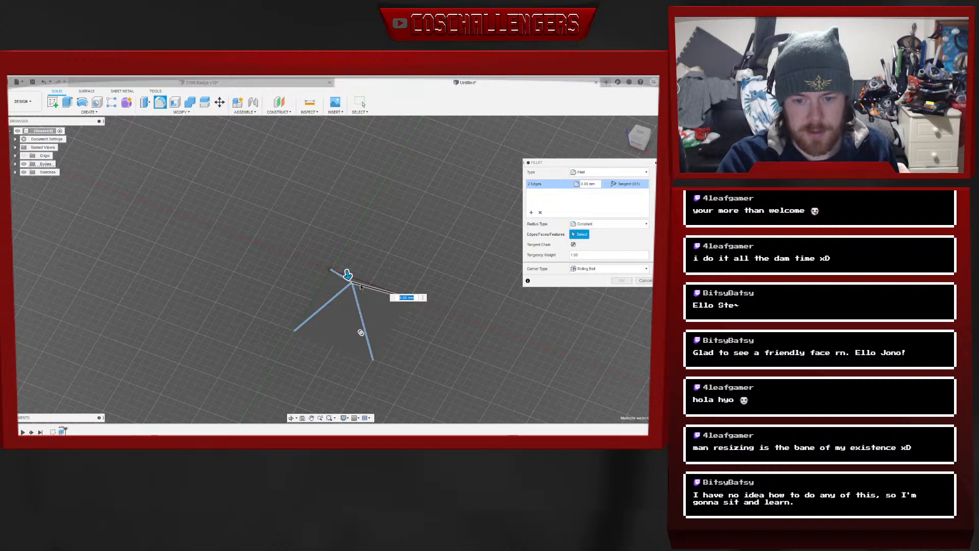
{"action": "left_click", "coordinate": [362, 287]}
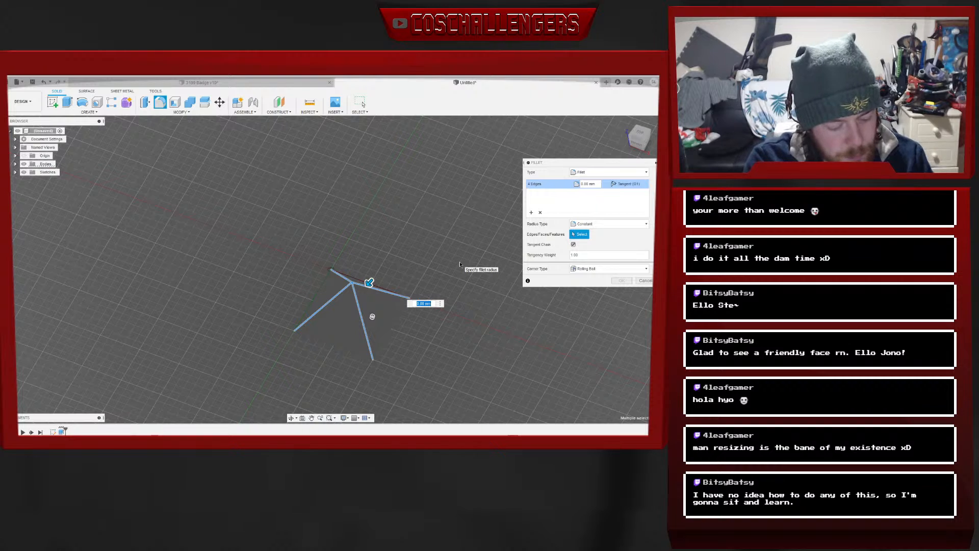
{"action": "type", "text": ".1"}
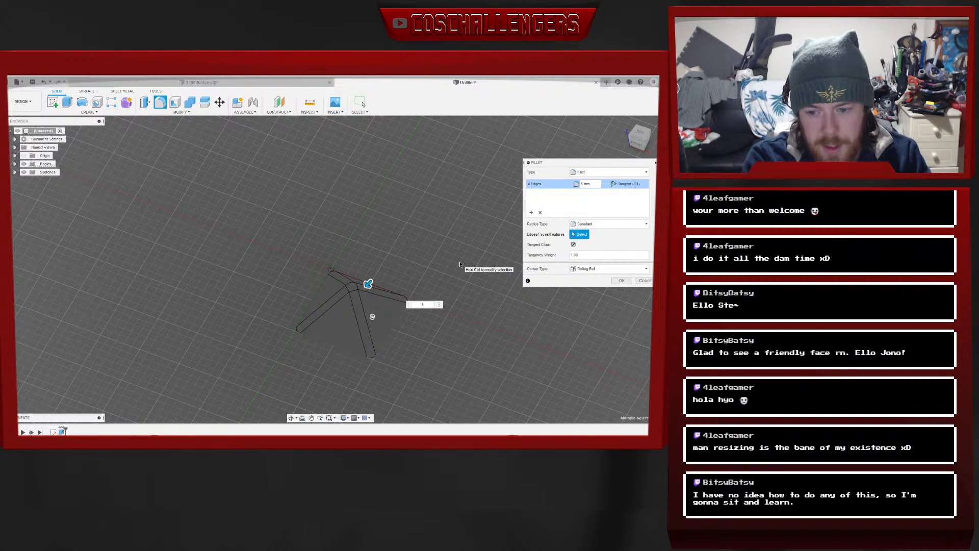
{"action": "key", "text": "BackSpace"}
{"action": "type", "text": "7"}
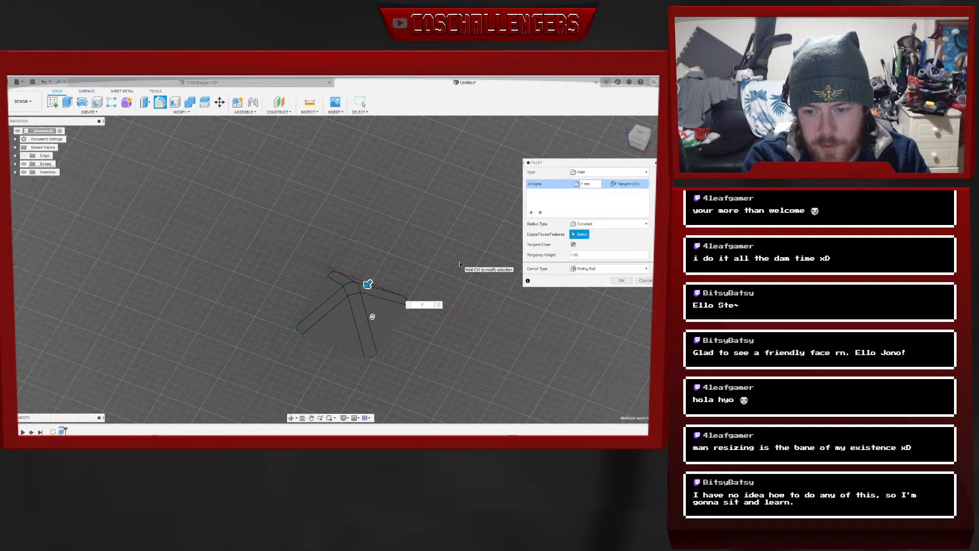
Set the fillet's corner type to Setback and apply the fillet
{"action": "left_click", "coordinate": [594, 269]}
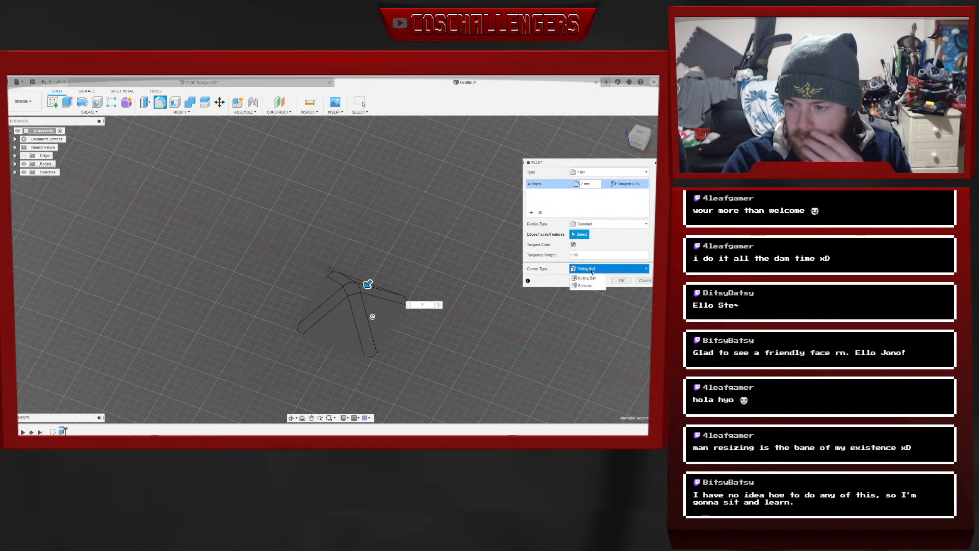
{"action": "left_click", "coordinate": [585, 286]}
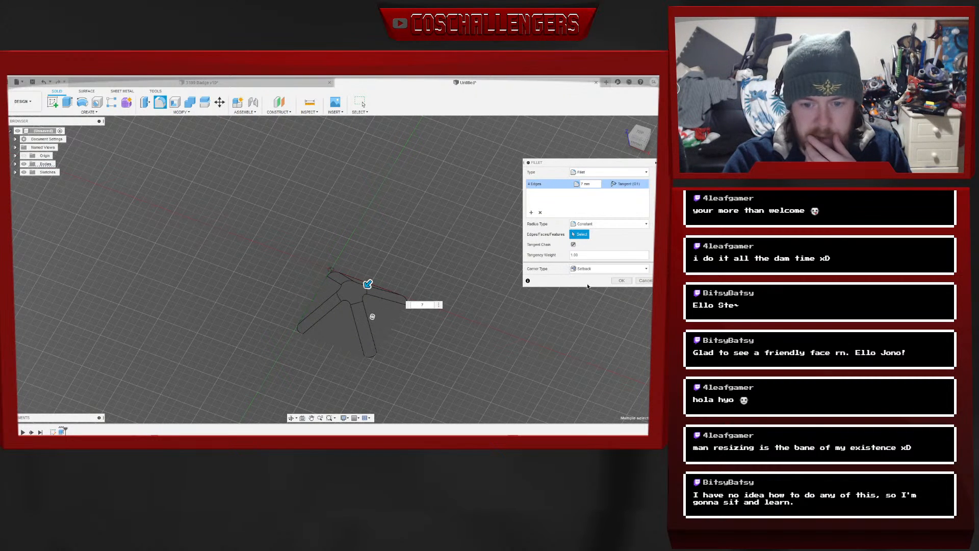
{"action": "left_click", "coordinate": [638, 134]}
{"action": "mouse_move", "coordinate": [371, 238]}
{"action": "middle_mouse_down", "text": "shift"}
{"action": "mouse_move", "coordinate": [339, 258]}
{"action": "mouse_move", "coordinate": [343, 214]}
{"action": "mouse_move", "coordinate": [328, 266]}
{"action": "mouse_move", "coordinate": [360, 283]}
{"action": "mouse_move", "coordinate": [485, 207]}
{"action": "middle_mouse_up", "text": "shift"}
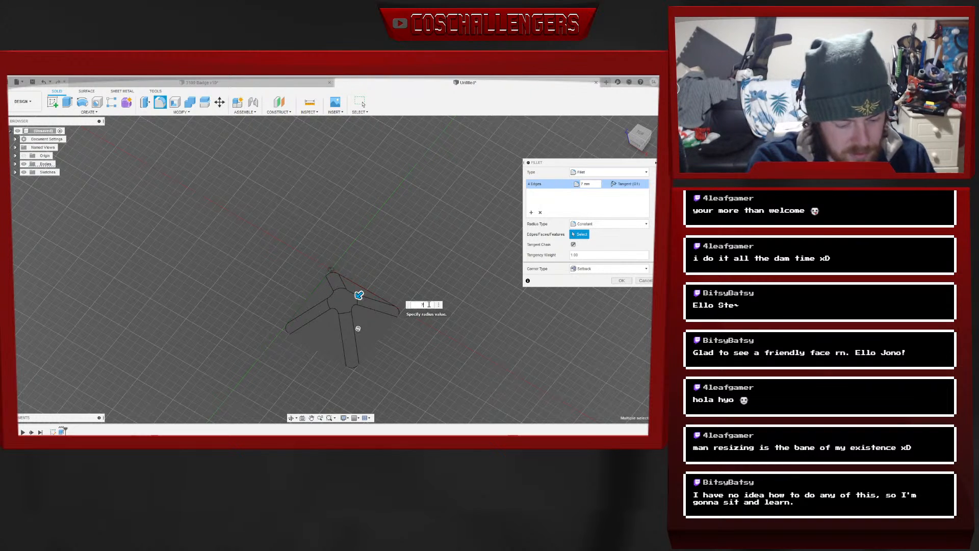
{"action": "left_click", "coordinate": [621, 281]}
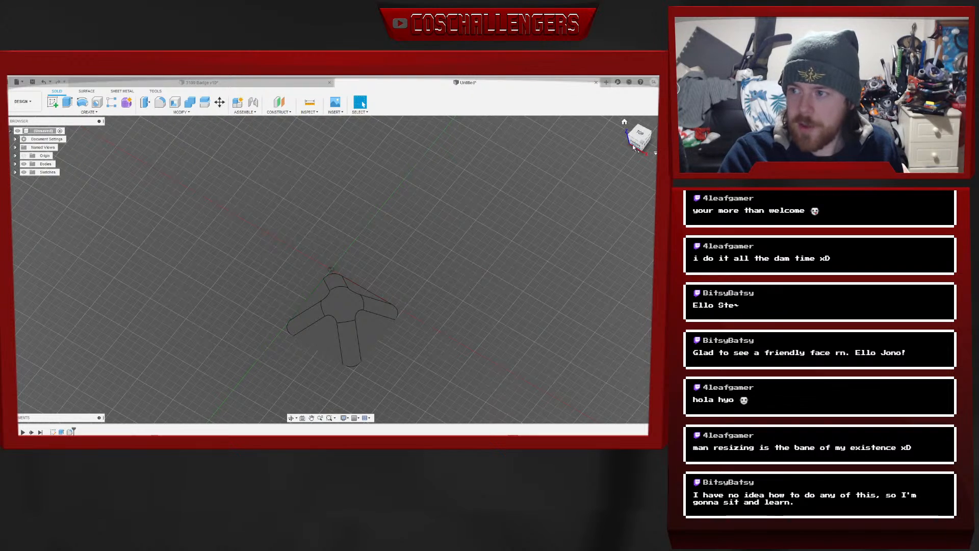
Switch the filleted pyramid to the Render workspace
{"action": "mouse_move", "coordinate": [637, 143]}
{"action": "left_mouse_down"}
{"action": "mouse_move", "coordinate": [647, 159]}
{"action": "mouse_move", "coordinate": [641, 138]}
{"action": "mouse_move", "coordinate": [642, 147]}
{"action": "left_mouse_up"}
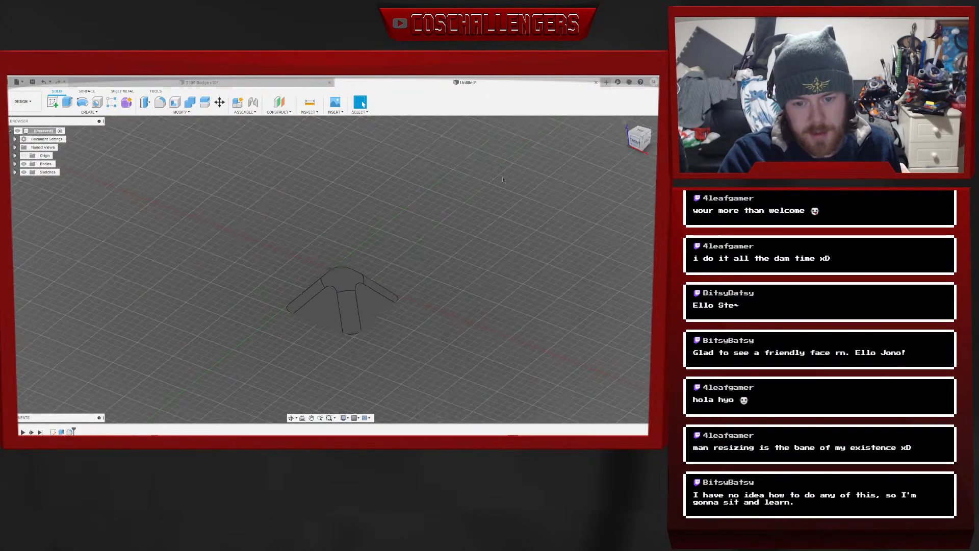
{"action": "left_click", "coordinate": [23, 101]}
{"action": "left_click", "coordinate": [29, 147]}
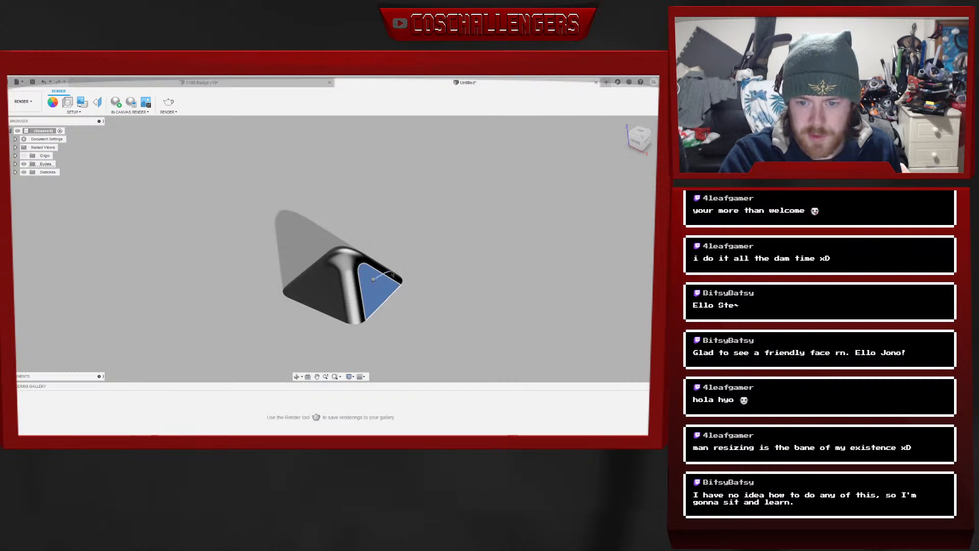
{"action": "left_click", "coordinate": [378, 284]}
{"action": "left_click", "coordinate": [441, 277]}
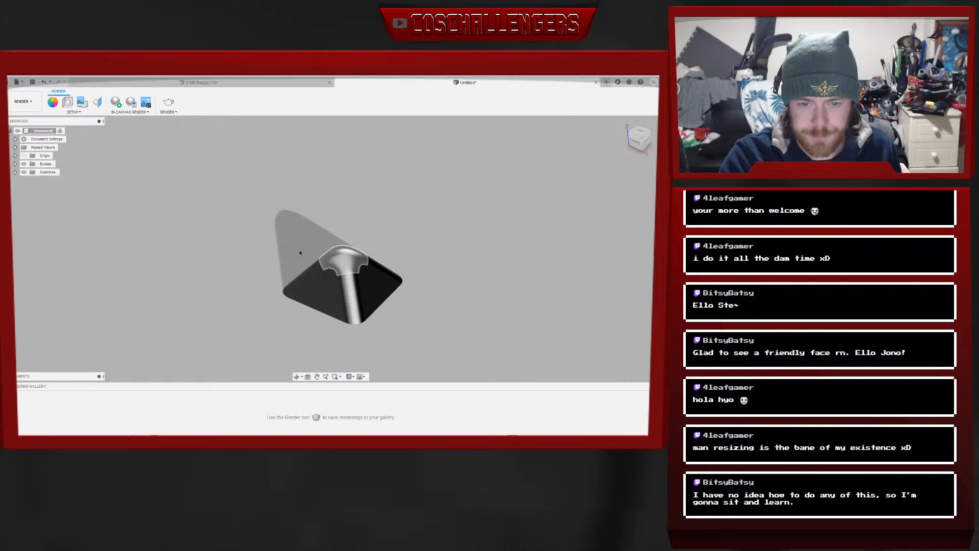
Apply the Fabric (Grey) appearance to the whole of Body1
{"action": "left_click", "coordinate": [21, 165]}
{"action": "left_click", "coordinate": [50, 172]}
{"action": "right_click", "coordinate": [356, 284]}
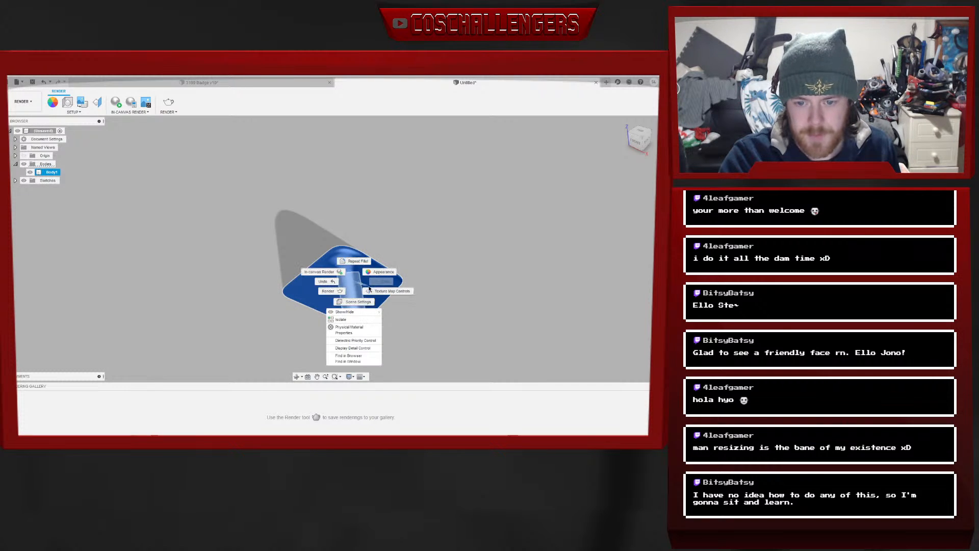
{"action": "left_click", "coordinate": [384, 274]}
{"action": "key", "text": "a"}
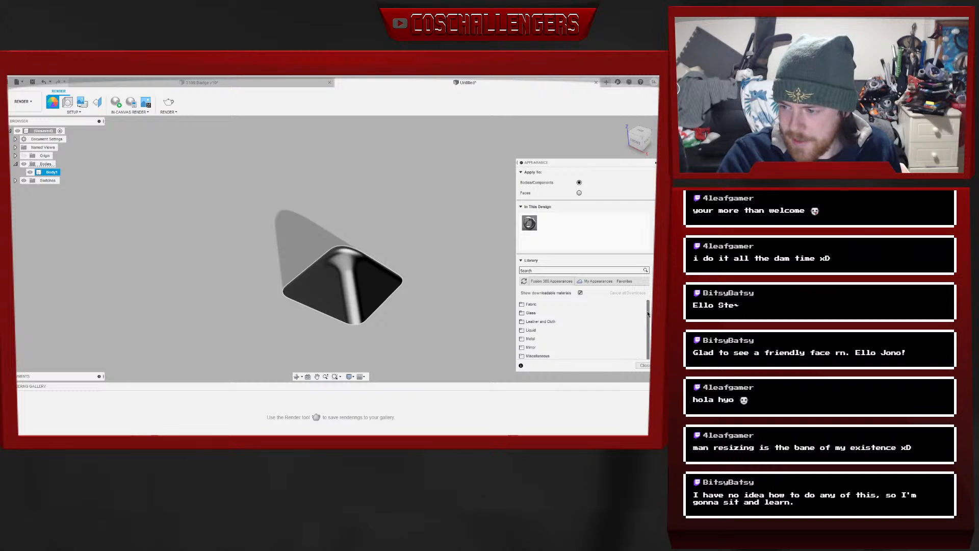
{"action": "scroll", "coordinate": [529, 270], "scroll_direction": "down", "scroll_amount": 3}
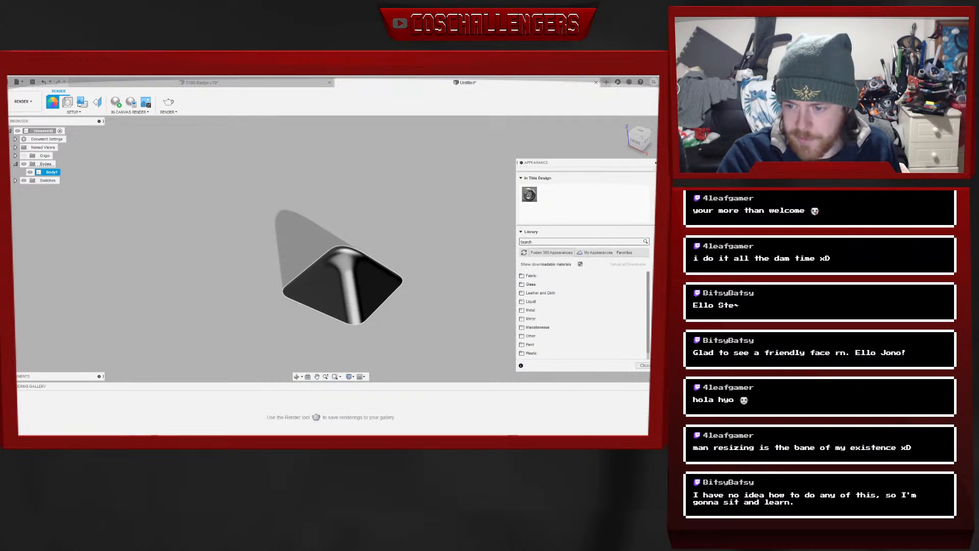
{"action": "left_click", "coordinate": [528, 271]}
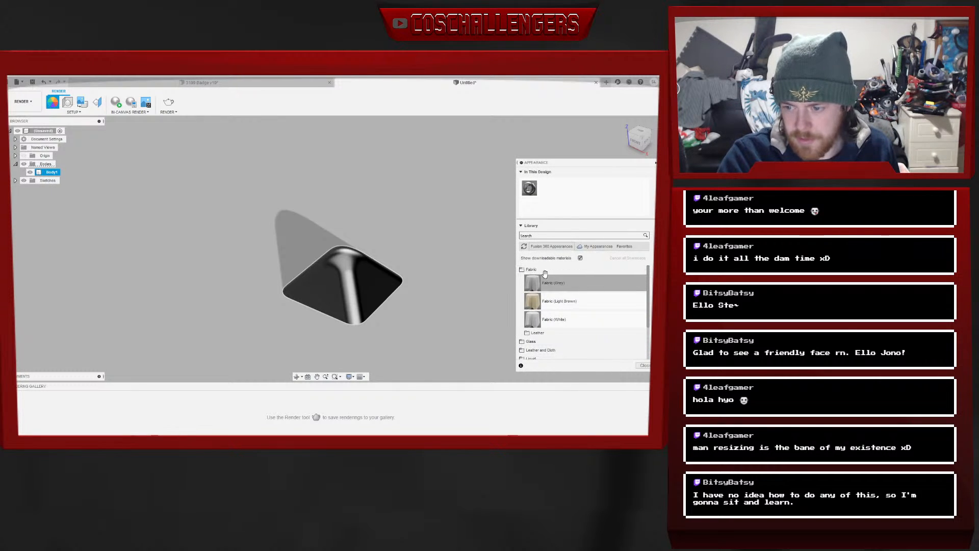
{"action": "left_click_drag", "start_coordinate": [580, 284], "coordinate": [362, 274]}
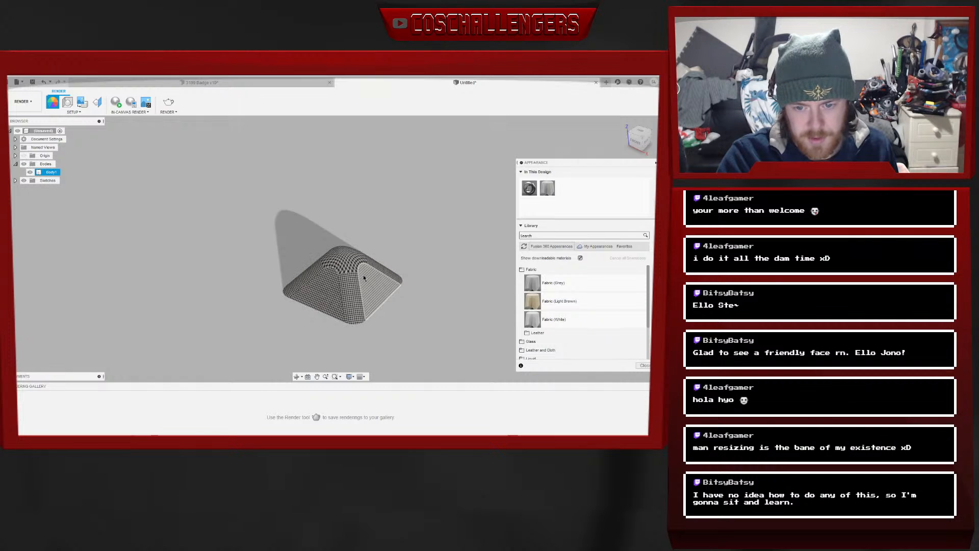
{"action": "left_click", "coordinate": [644, 366]}
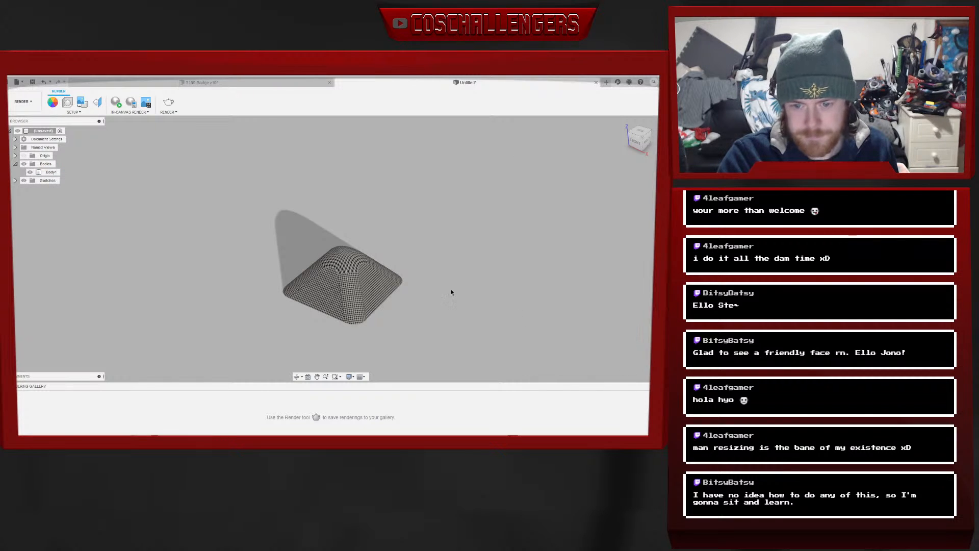
{"action": "left_click", "coordinate": [347, 289]}
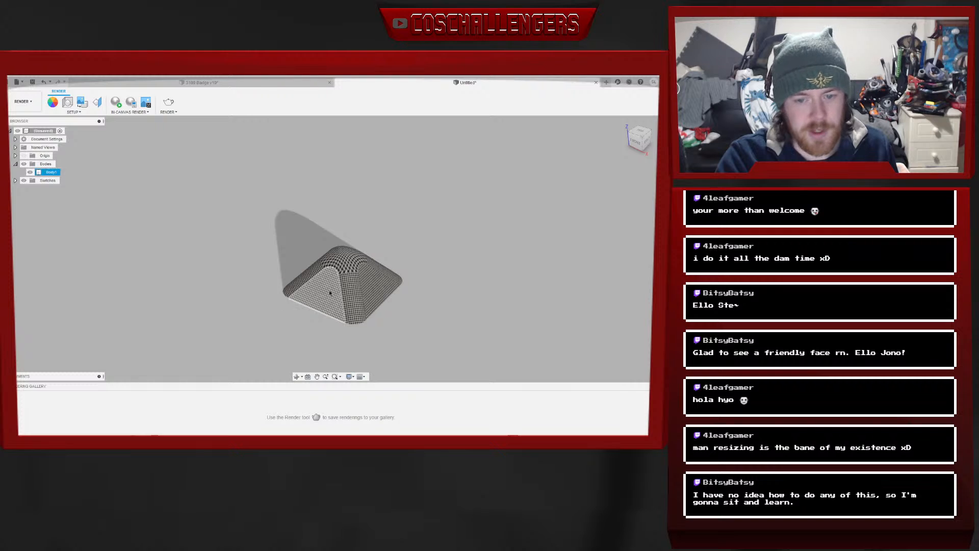
{"action": "right_click", "coordinate": [351, 291]}
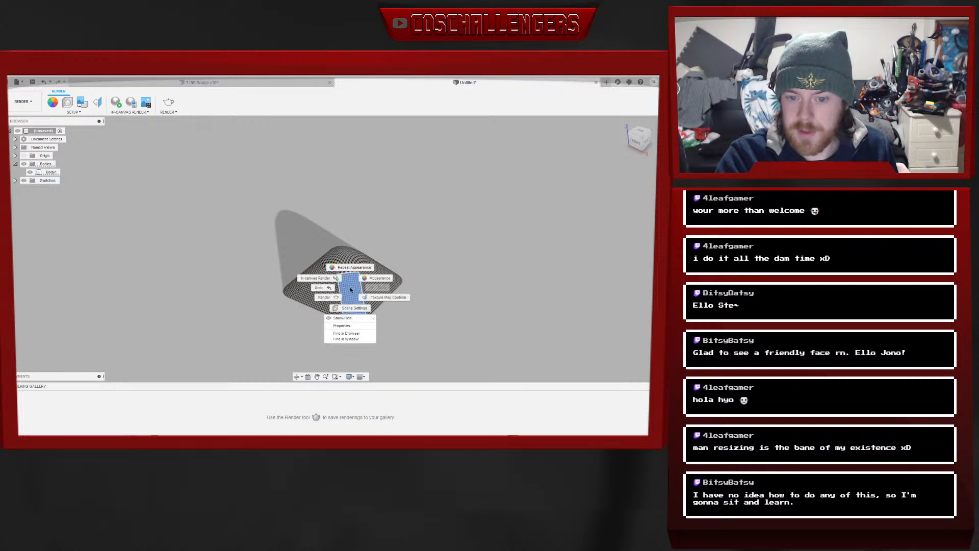
{"action": "left_click", "coordinate": [370, 277]}
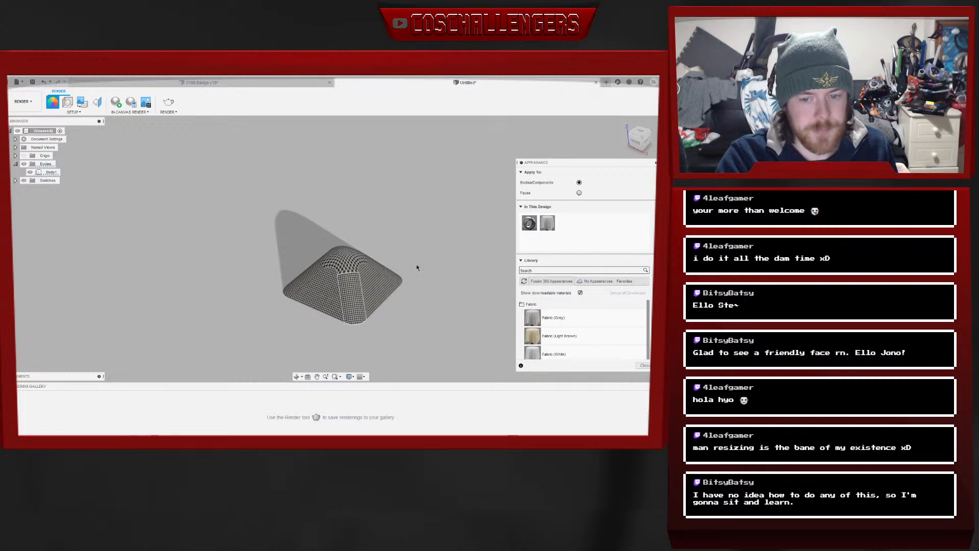
{"action": "left_click", "coordinate": [52, 173]}
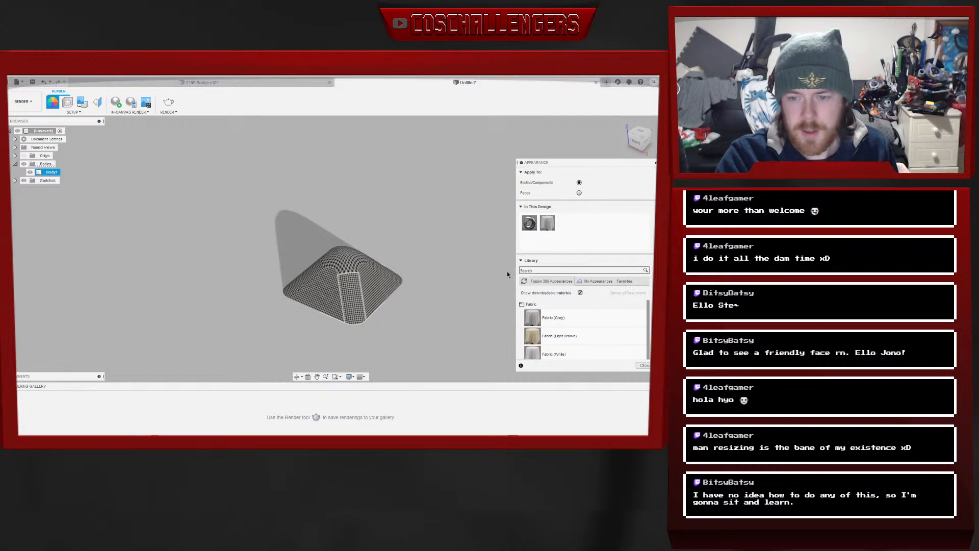
{"action": "left_click", "coordinate": [644, 365]}
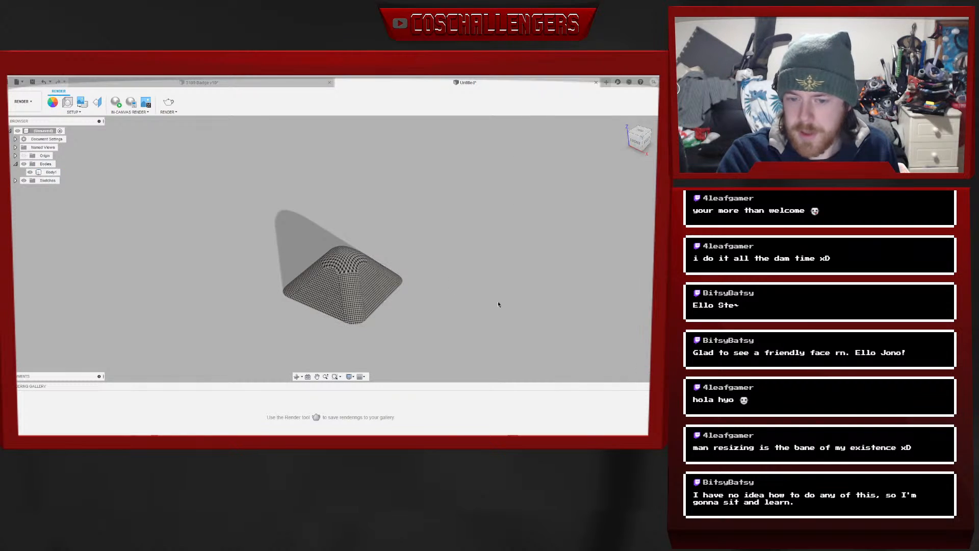
{"action": "right_click", "coordinate": [453, 278]}
{"action": "left_click", "coordinate": [294, 265]}
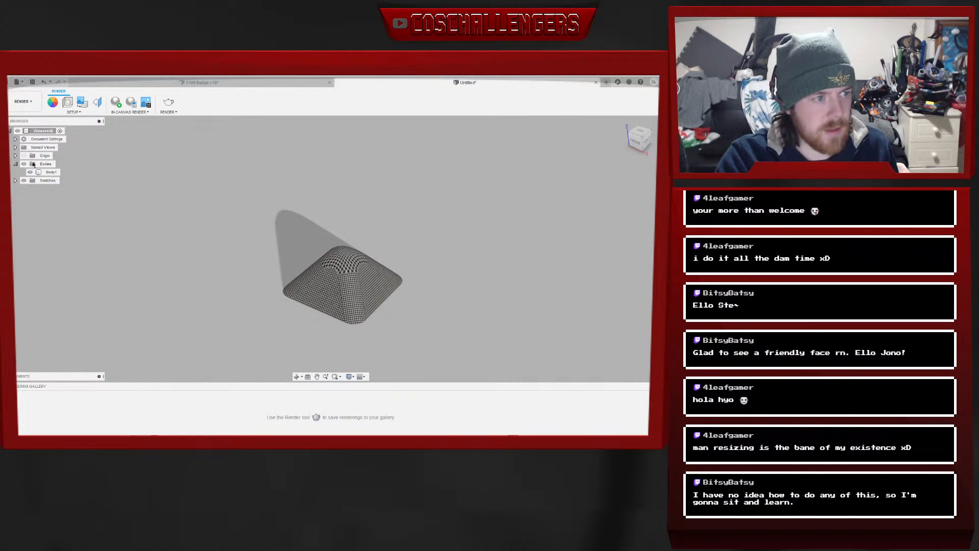
Apply the Paint - Metallic (Red) appearance to Body1 and start an in-canvas render
{"action": "left_click", "coordinate": [51, 172]}
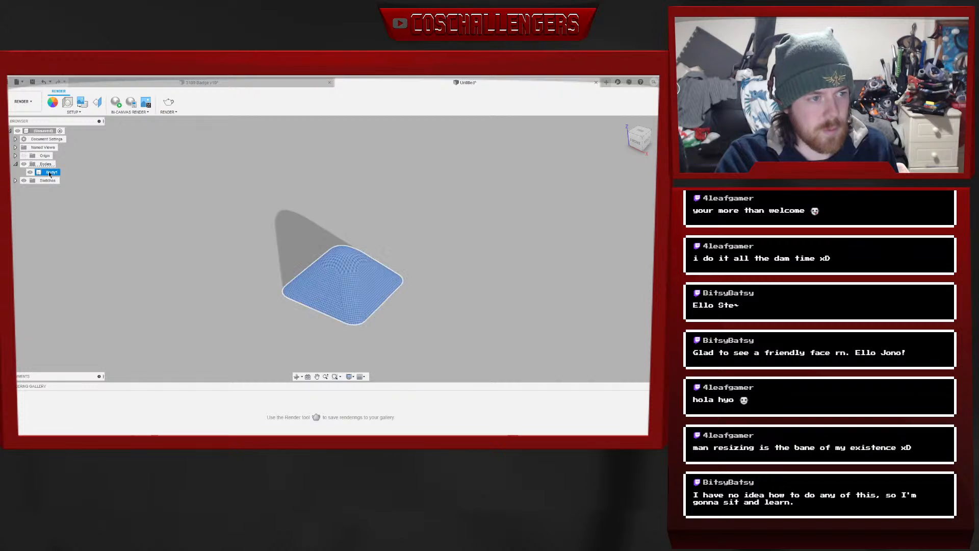
{"action": "right_click", "coordinate": [356, 291]}
{"action": "left_click", "coordinate": [379, 282]}
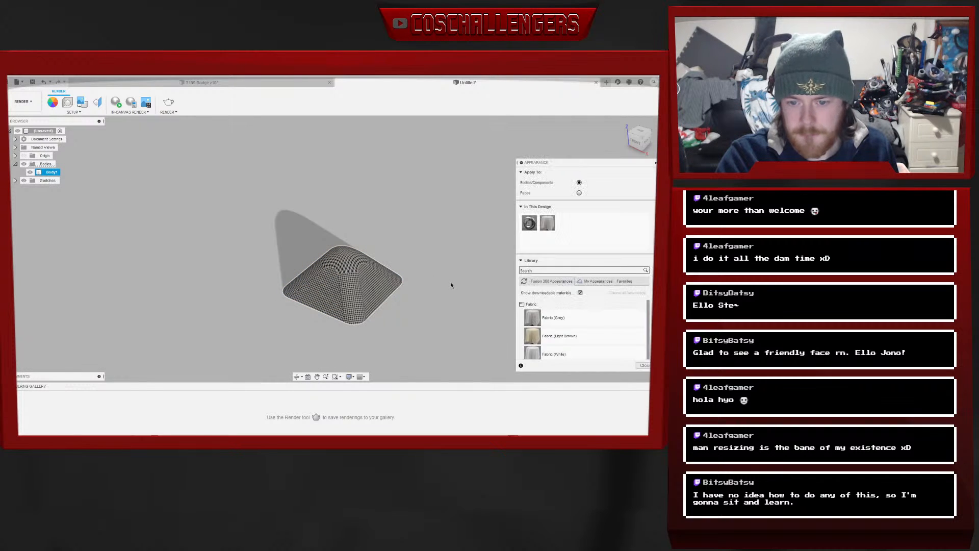
{"action": "left_click", "coordinate": [521, 304]}
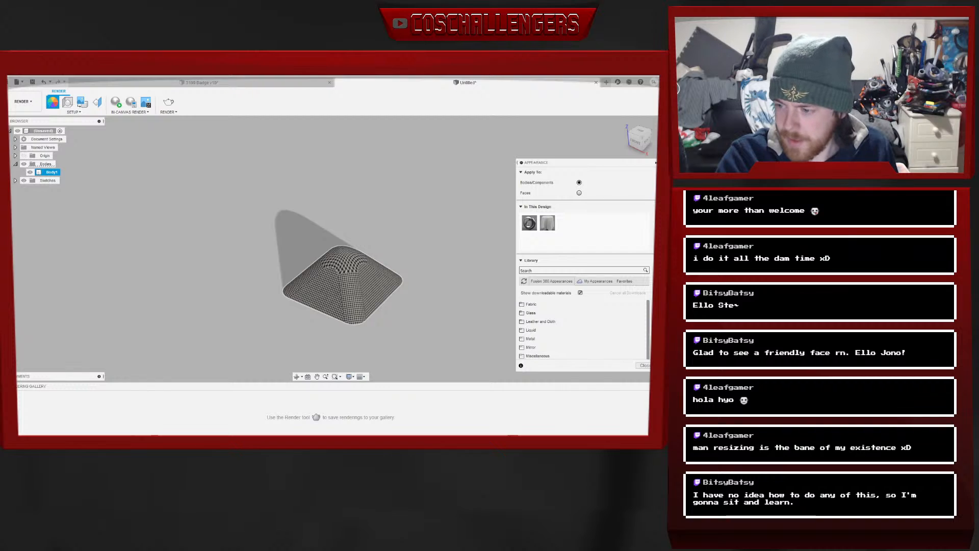
{"action": "left_click_drag", "start_coordinate": [648, 321], "coordinate": [649, 337]}
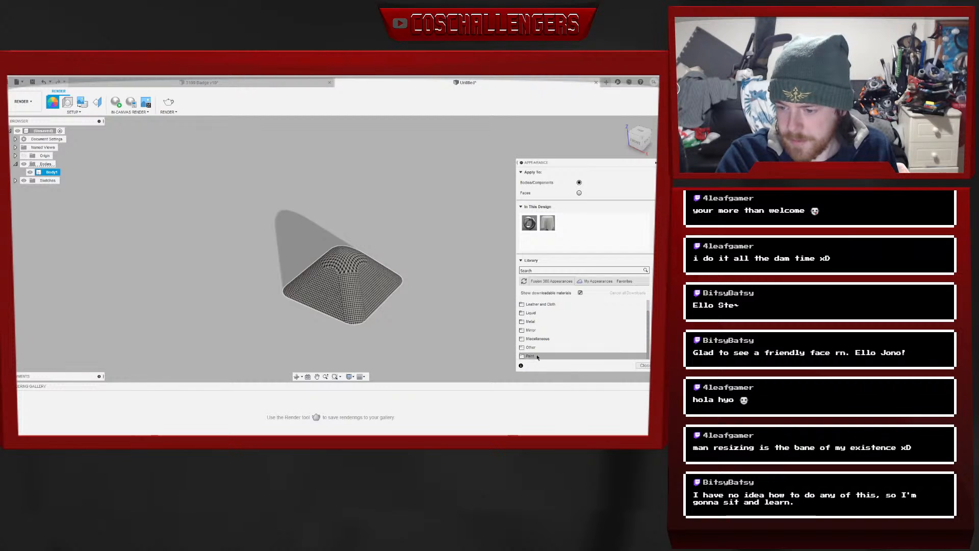
{"action": "left_click", "coordinate": [530, 356]}
{"action": "scroll", "coordinate": [532, 358], "scroll_direction": "down", "scroll_amount": 3}
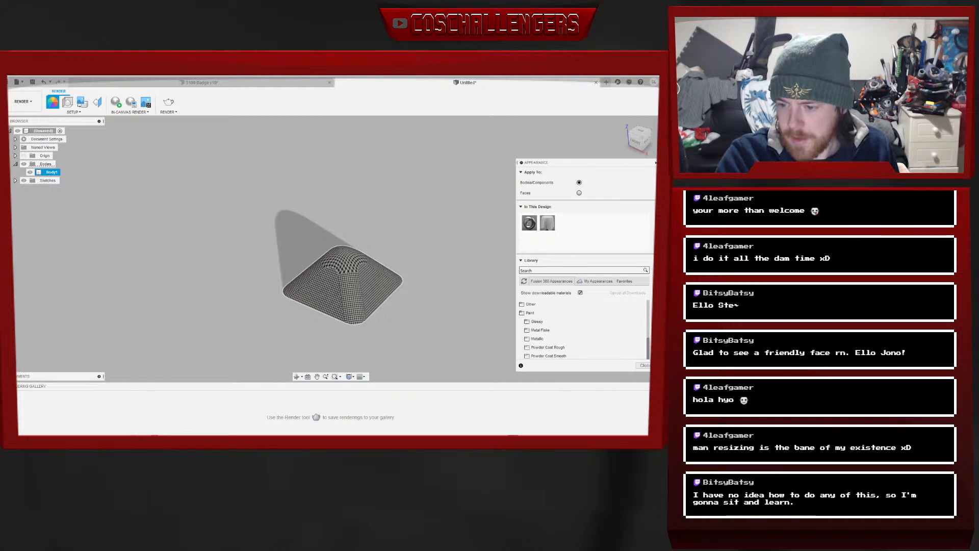
{"action": "left_click", "coordinate": [538, 339]}
{"action": "scroll", "coordinate": [649, 334], "scroll_direction": "down", "scroll_amount": 3}
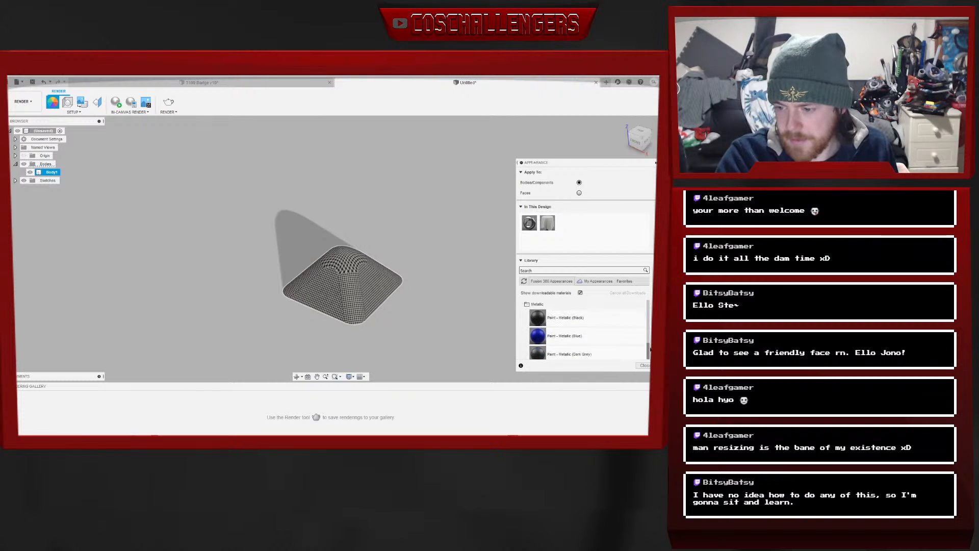
{"action": "mouse_move", "coordinate": [538, 327]}
{"action": "left_mouse_down"}
{"action": "mouse_move", "coordinate": [343, 285]}
{"action": "mouse_move", "coordinate": [360, 283]}
{"action": "left_mouse_up"}
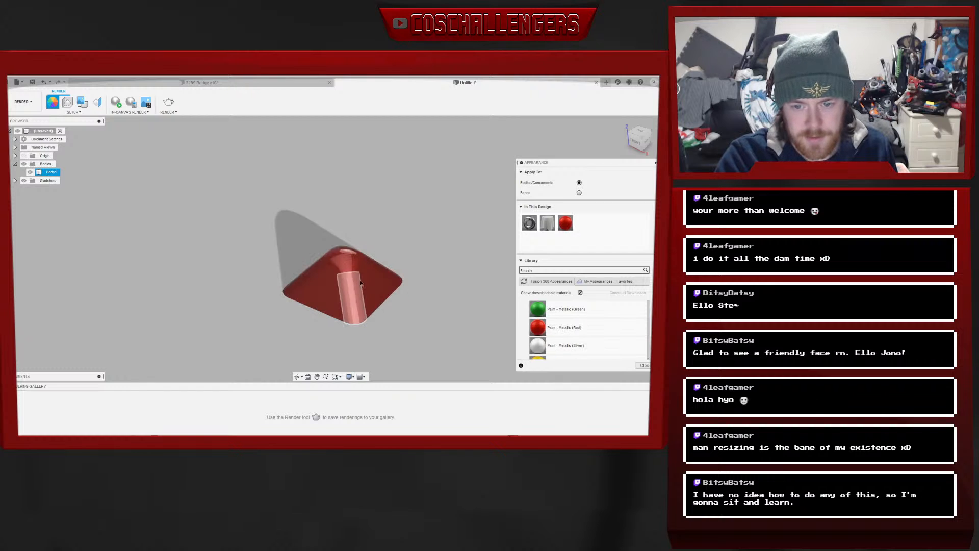
{"action": "left_click", "coordinate": [644, 365]}
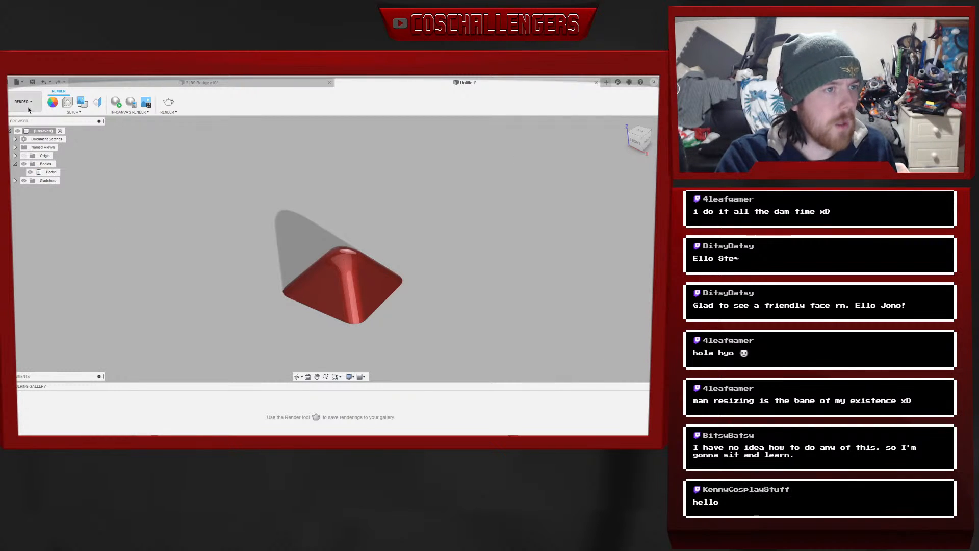
{"action": "left_click", "coordinate": [116, 102]}
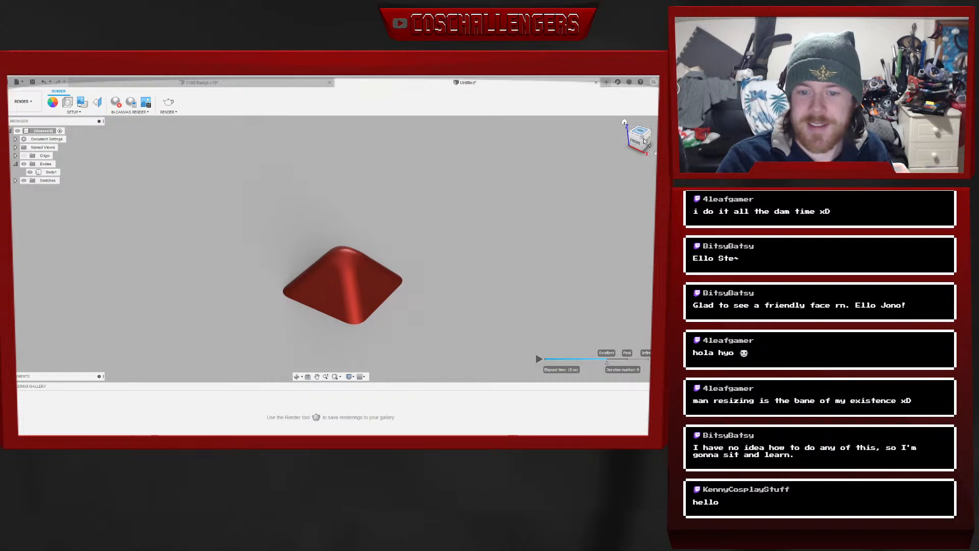
Return the pyramid to the Design workspace and roll its history back to just after the extrusion, before the fillet
{"action": "mouse_move", "coordinate": [644, 138]}
{"action": "left_mouse_down"}
{"action": "mouse_move", "coordinate": [638, 152]}
{"action": "mouse_move", "coordinate": [619, 132]}
{"action": "left_mouse_up"}
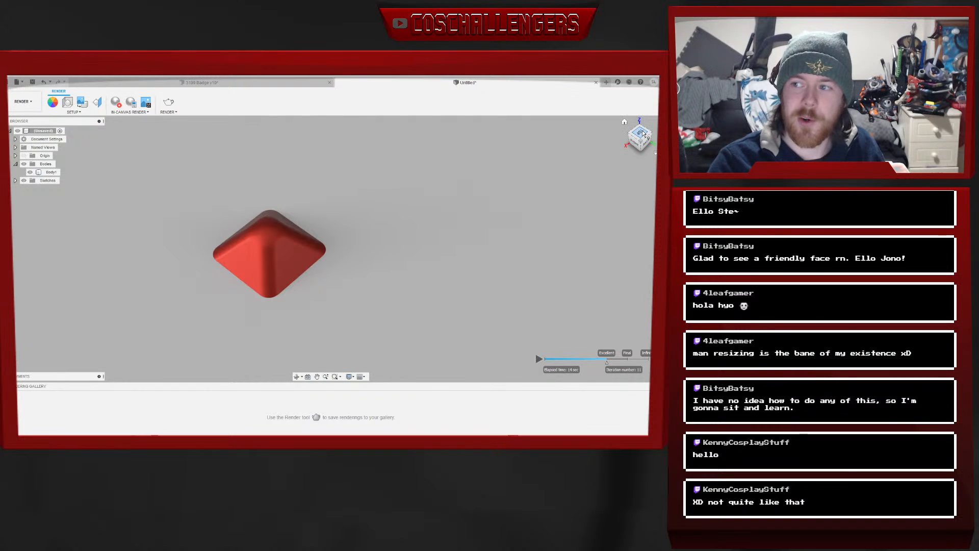
{"action": "left_click_drag", "start_coordinate": [645, 131], "coordinate": [646, 125]}
{"action": "left_click", "coordinate": [21, 102]}
{"action": "left_click", "coordinate": [17, 119]}
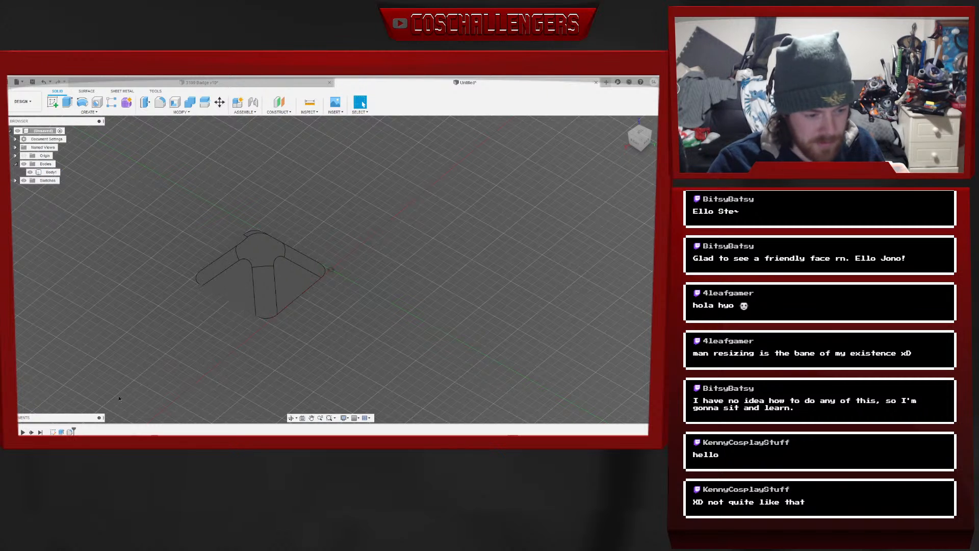
{"action": "left_click_drag", "start_coordinate": [72, 431], "coordinate": [64, 431]}
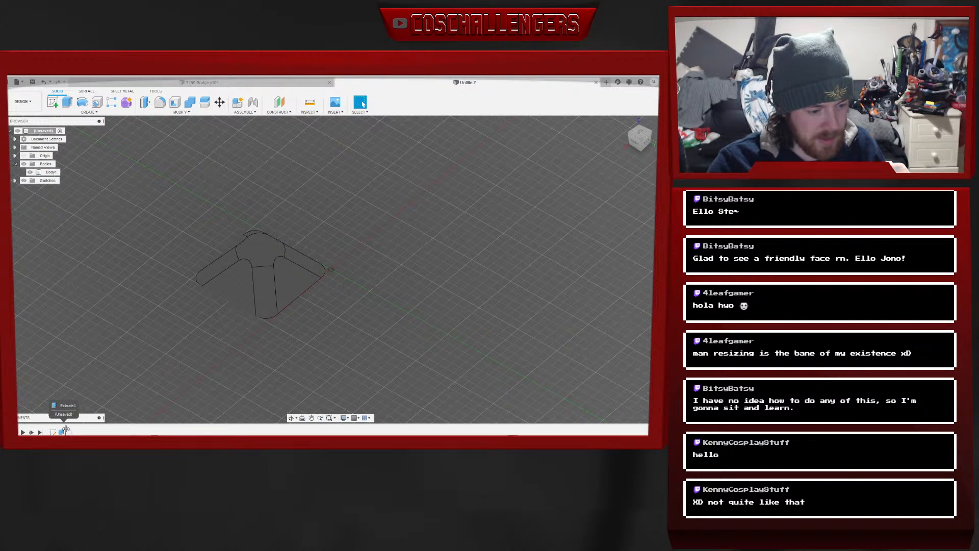
Try a constant-radius fillet on one sloping edge of the pyramid, with radii of 5, 15 and 25 mm
{"action": "left_click_drag", "start_coordinate": [639, 139], "coordinate": [648, 148]}
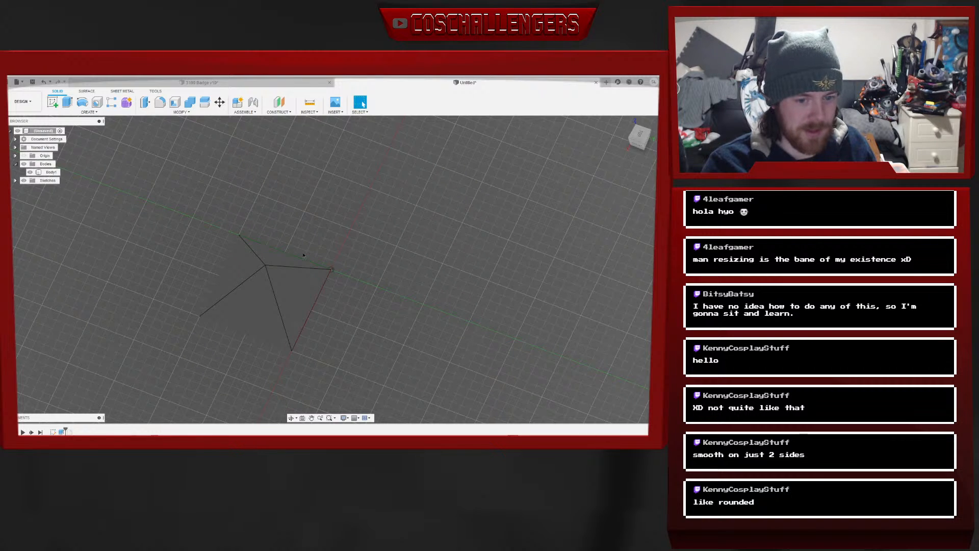
{"action": "left_click", "coordinate": [289, 269]}
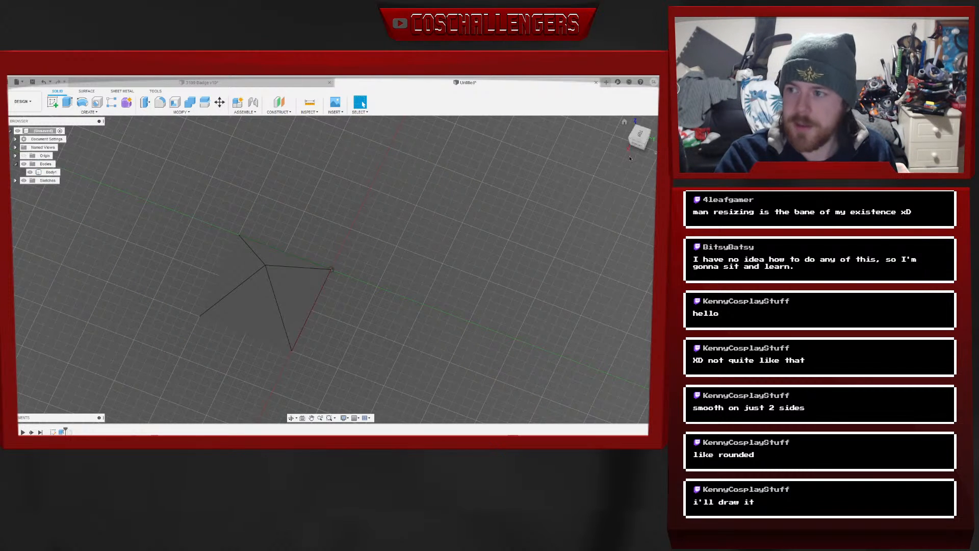
{"action": "left_click", "coordinate": [641, 134]}
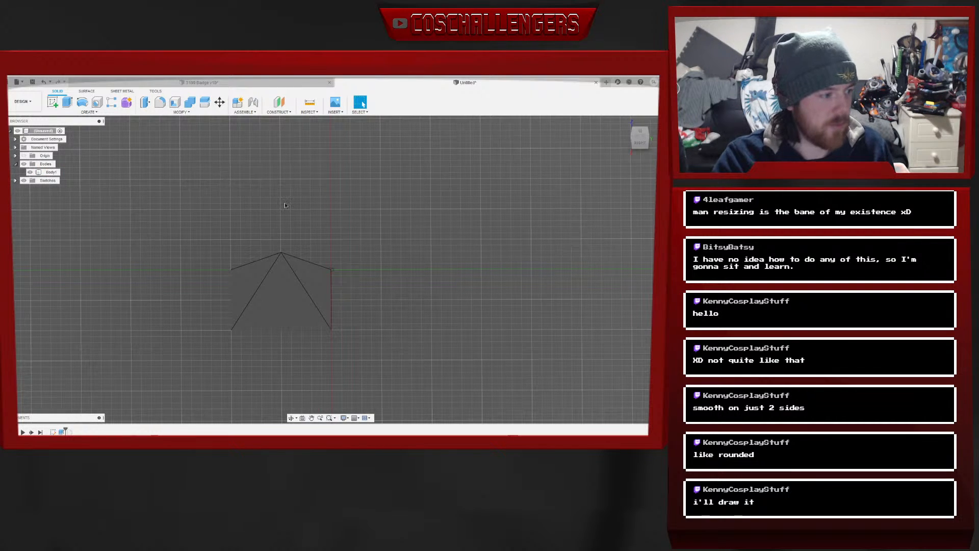
{"action": "left_click", "coordinate": [162, 104]}
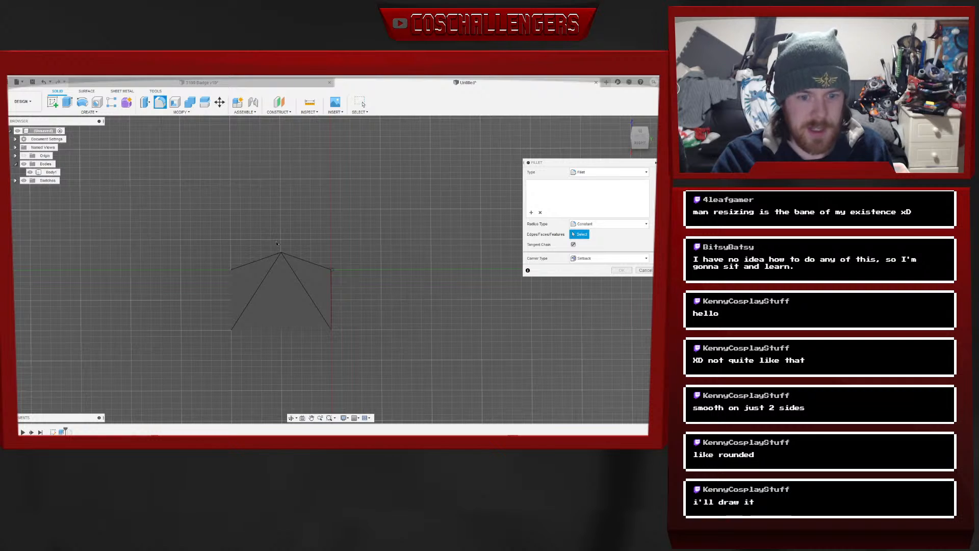
{"action": "left_click", "coordinate": [308, 293]}
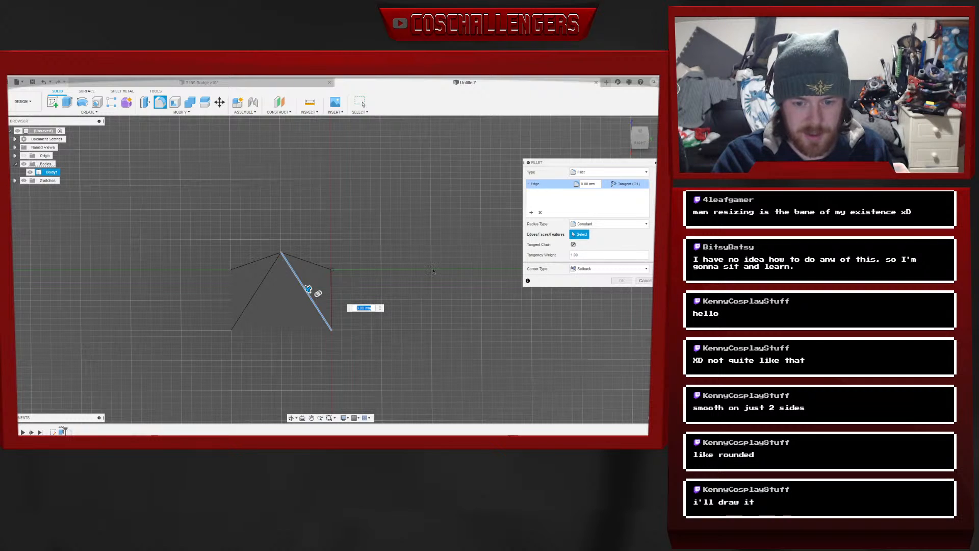
{"action": "type", "text": "5"}
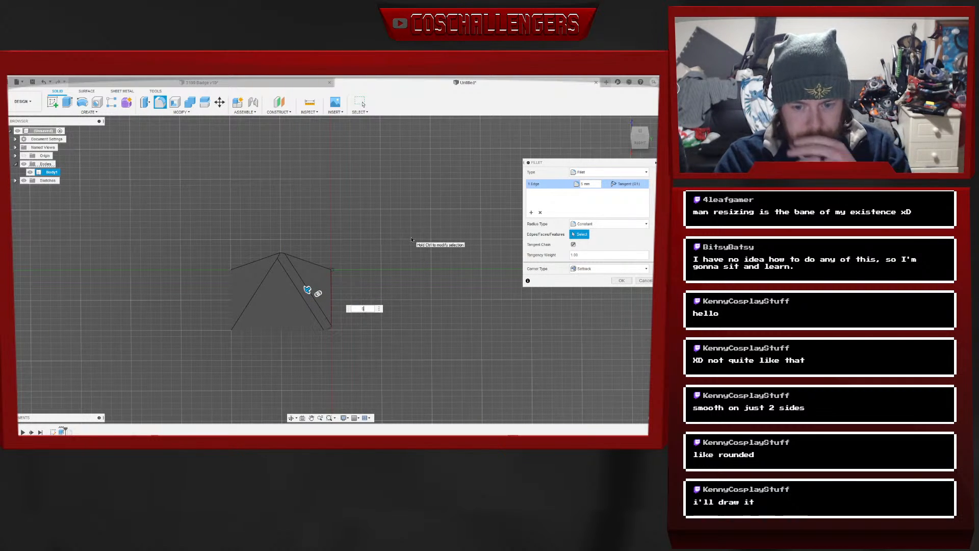
{"action": "type", "text": "15"}
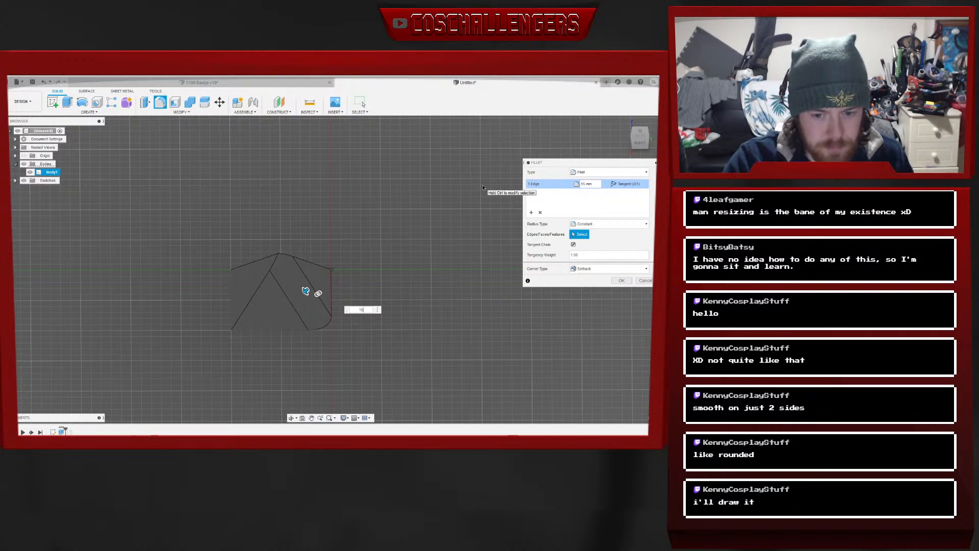
{"action": "type", "text": "25"}
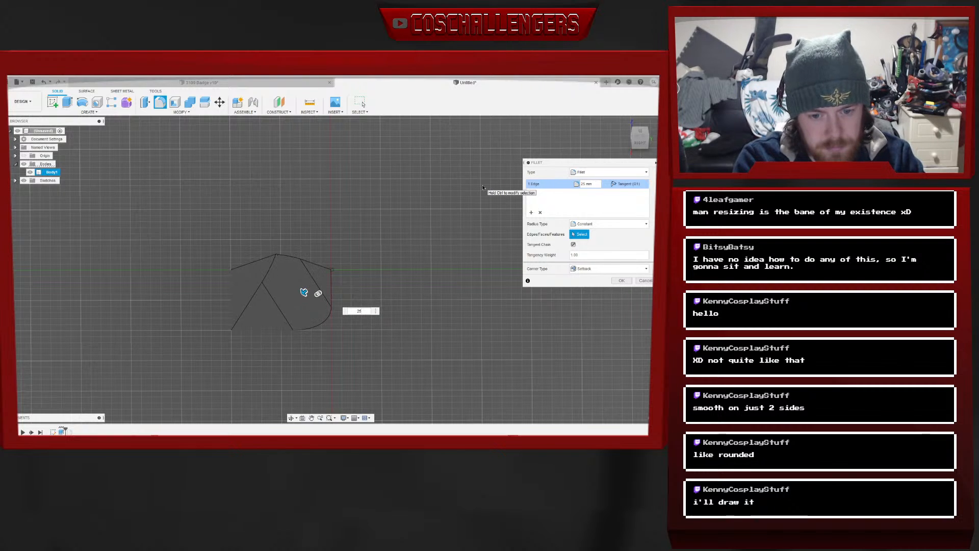
Try the sloping edge's fillet at a 5 mm radius again, then cancel the fillet
{"action": "left_click_drag", "start_coordinate": [640, 144], "coordinate": [632, 150]}
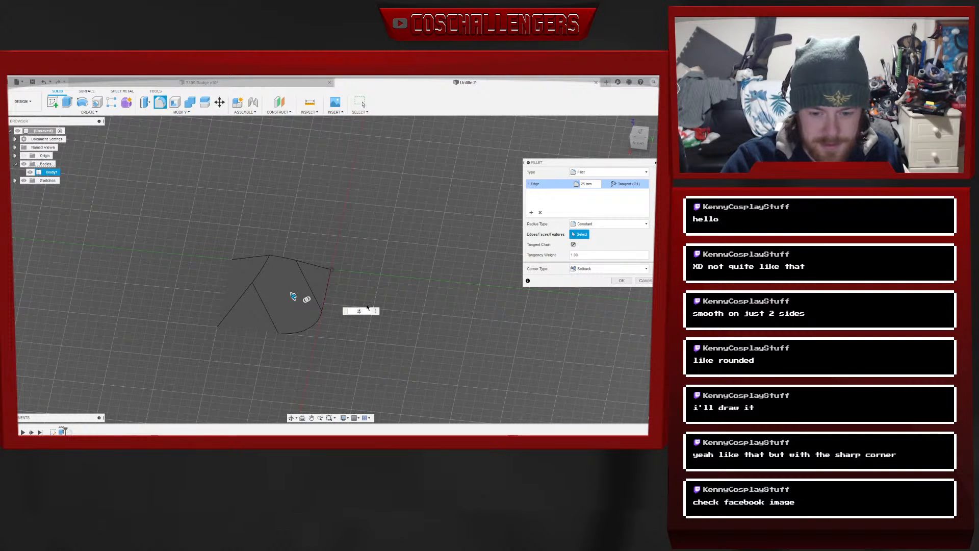
{"action": "type", "text": "5"}
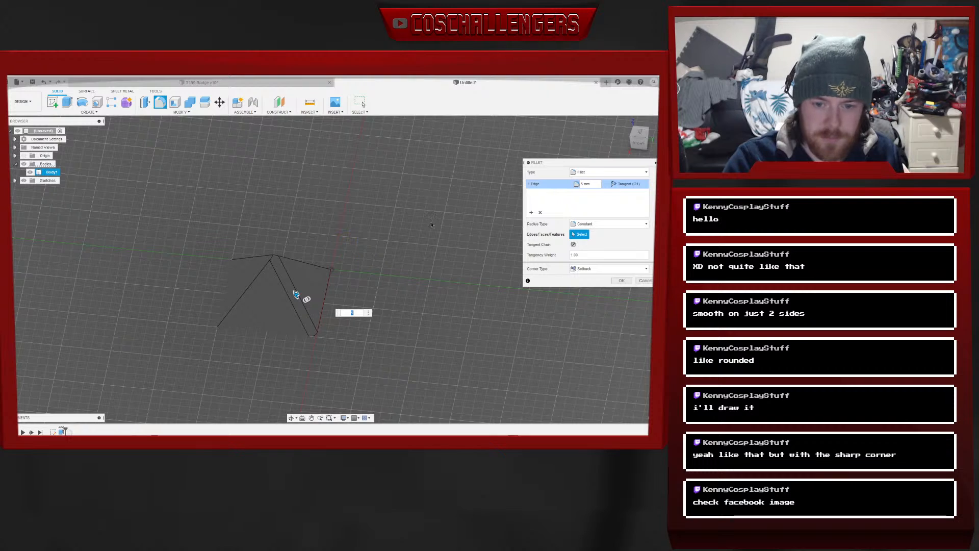
{"action": "mouse_move", "coordinate": [638, 144]}
{"action": "left_mouse_down"}
{"action": "mouse_move", "coordinate": [625, 133]}
{"action": "mouse_move", "coordinate": [619, 141]}
{"action": "left_mouse_up"}
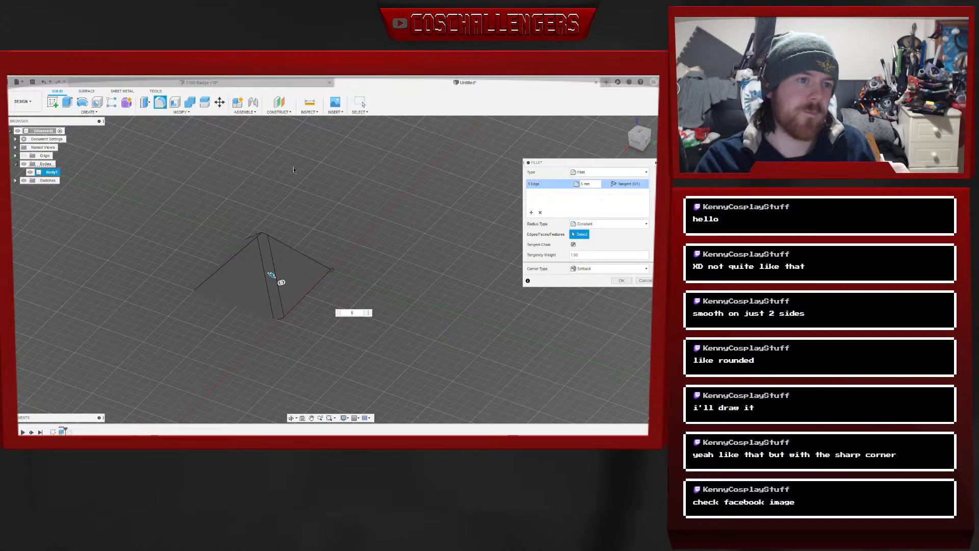
{"action": "left_click", "coordinate": [181, 112]}
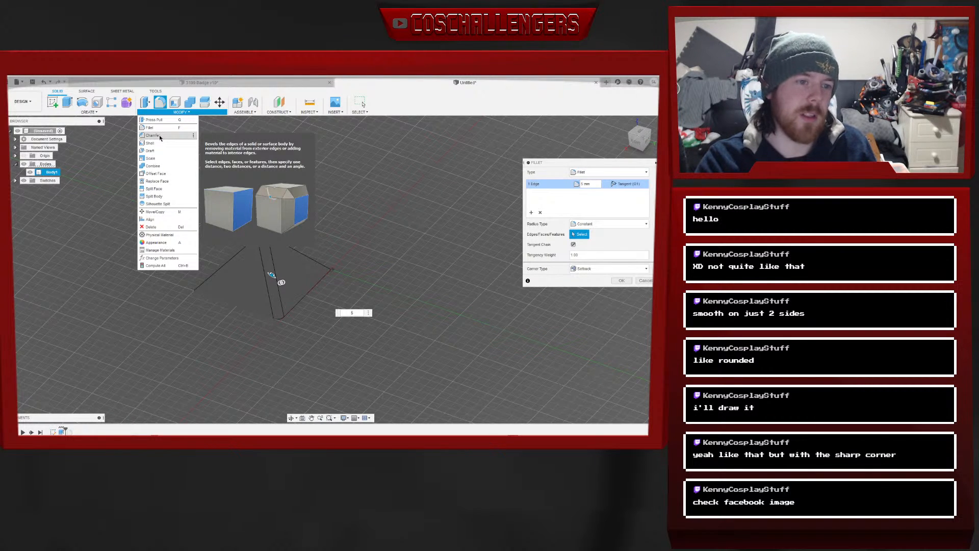
{"action": "left_click", "coordinate": [365, 185]}
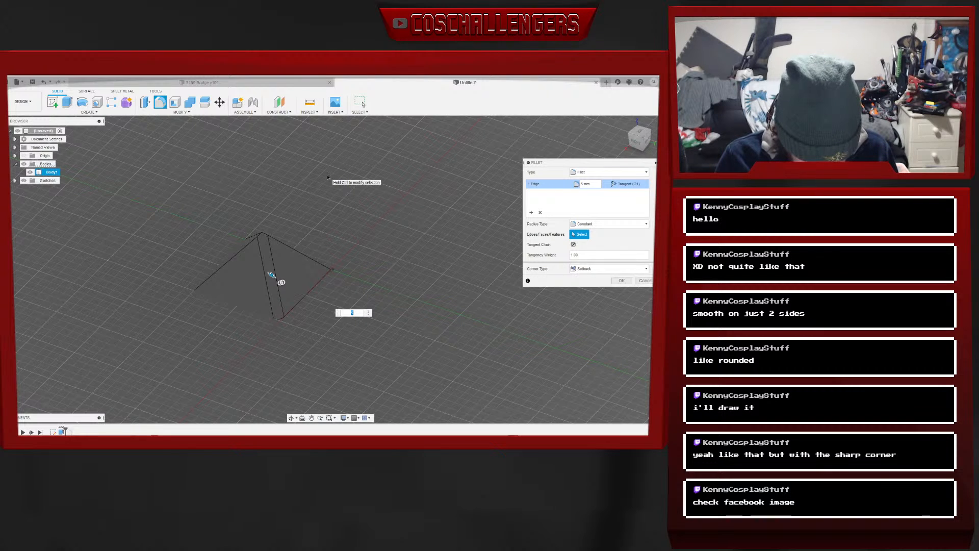
{"action": "left_click", "coordinate": [23, 164]}
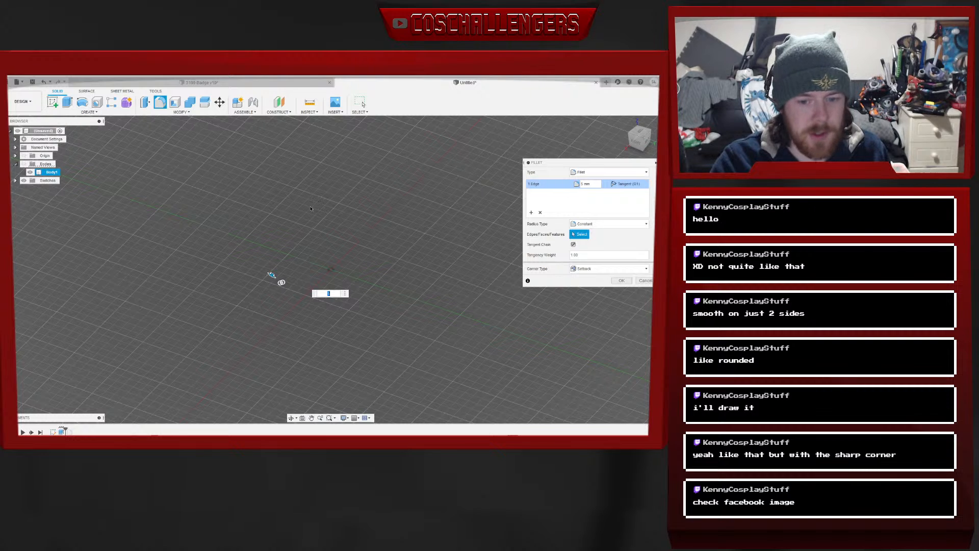
{"action": "left_click", "coordinate": [643, 281]}
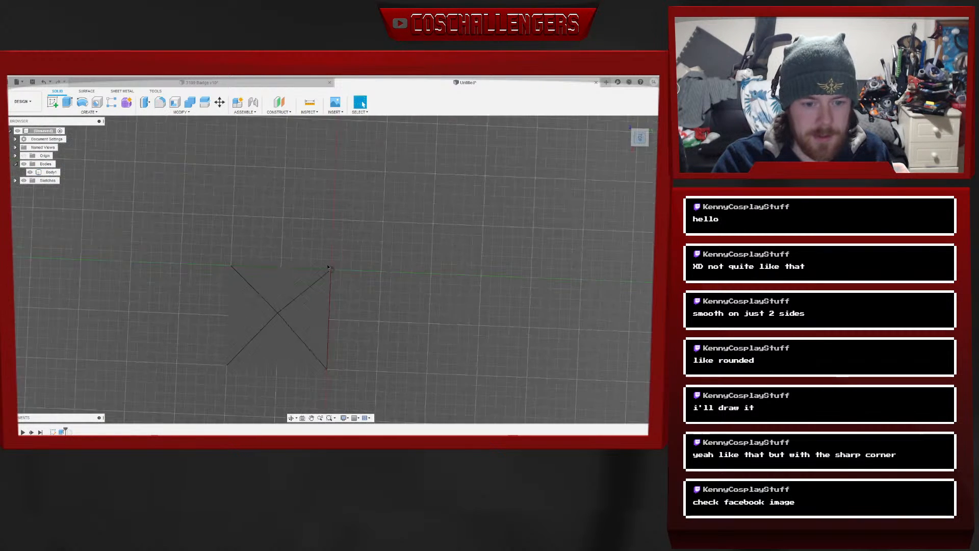
Hide Body1 and start a new sketch on the horizontal origin plane, viewed from the top
{"action": "left_click", "coordinate": [30, 172]}
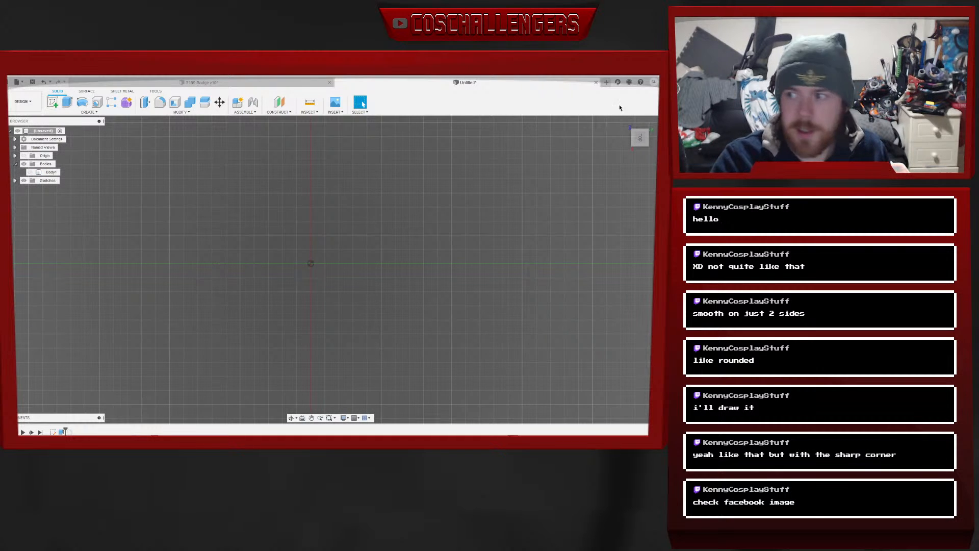
{"action": "left_click", "coordinate": [657, 129]}
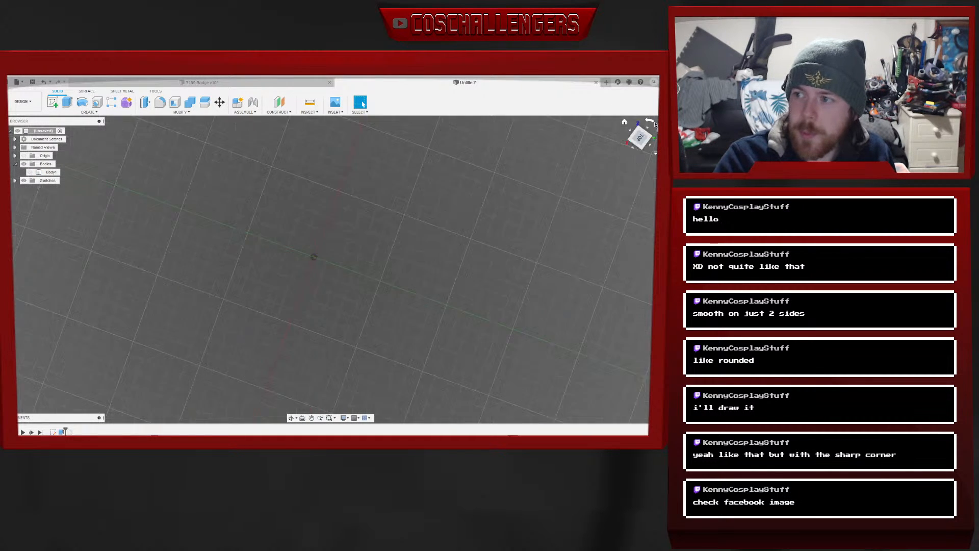
{"action": "left_click", "coordinate": [653, 123]}
{"action": "left_click", "coordinate": [653, 122]}
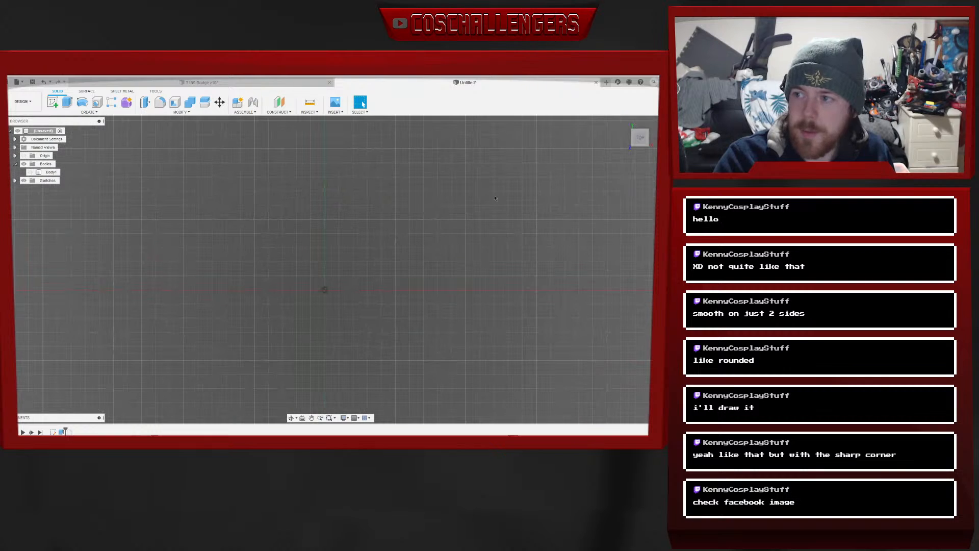
{"action": "middle_click_drag", "start_coordinate": [363, 275], "coordinate": [231, 191]}
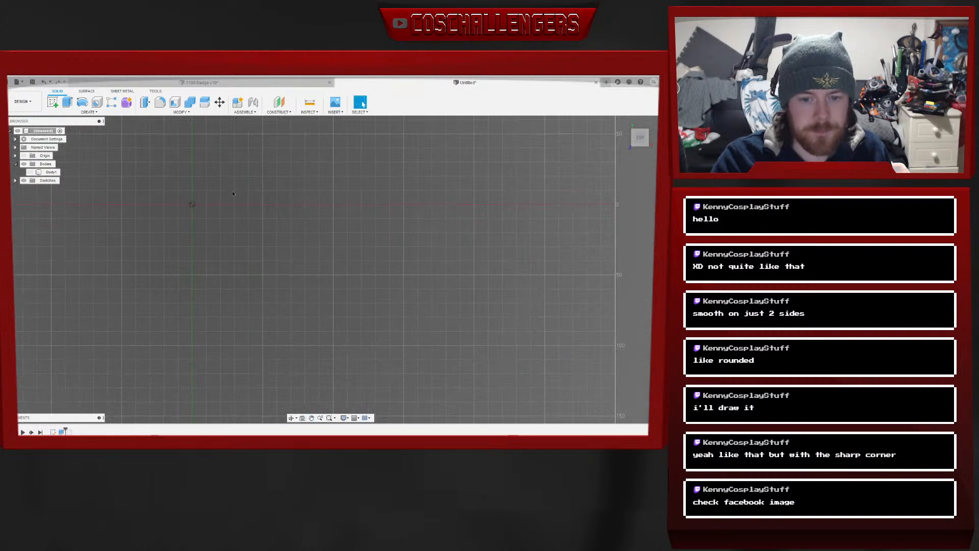
{"action": "scroll", "coordinate": [178, 181], "scroll_direction": "down", "scroll_amount": 3}
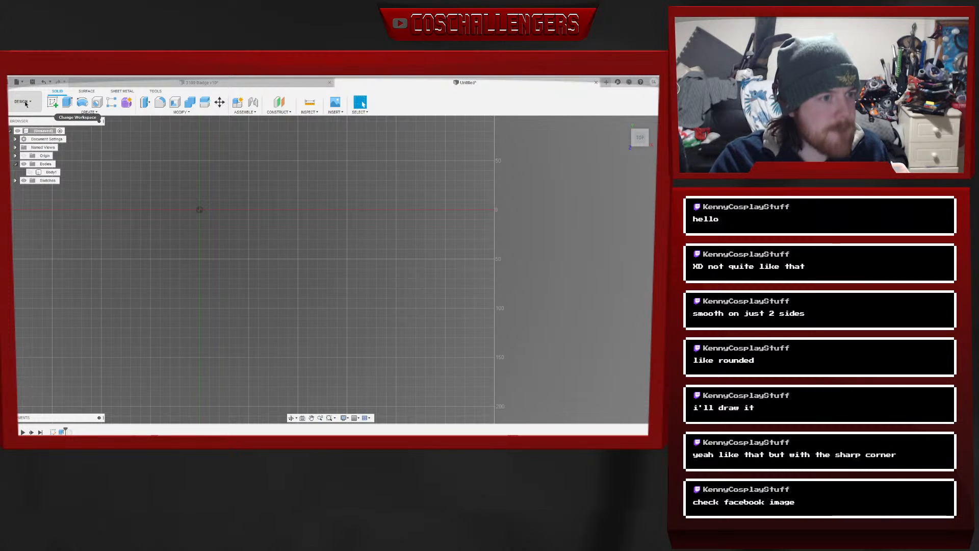
{"action": "left_click", "coordinate": [52, 102]}
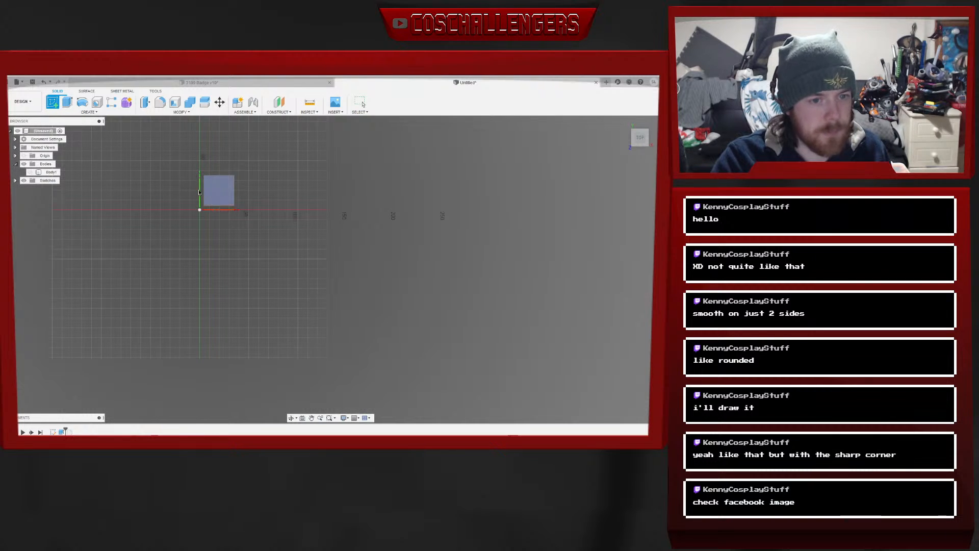
{"action": "left_click", "coordinate": [224, 196]}
{"action": "middle_click_drag", "start_coordinate": [359, 258], "coordinate": [332, 232]}
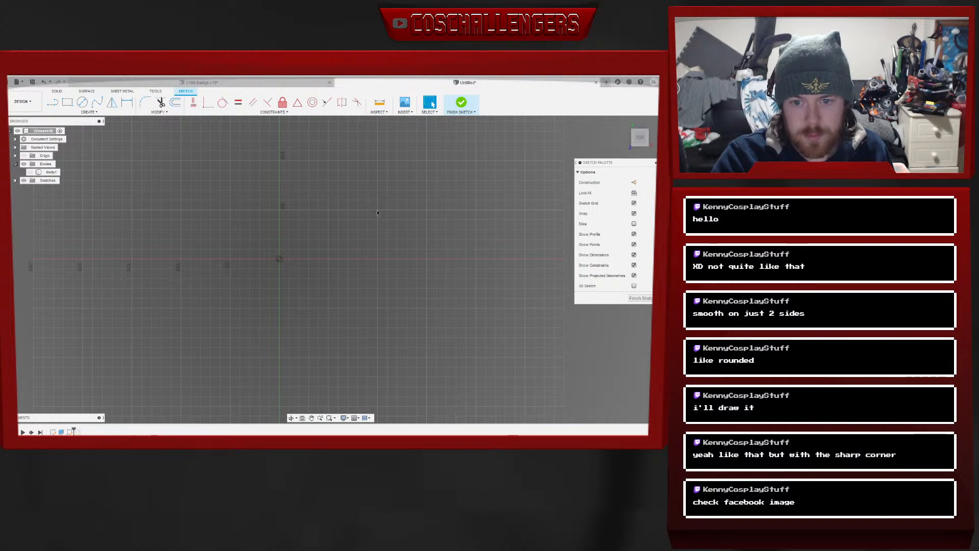
Sketch a closed three-line triangle about 100 mm wide and 220 mm tall, with one vertical side, and finish the sketch
{"action": "left_click", "coordinate": [53, 102]}
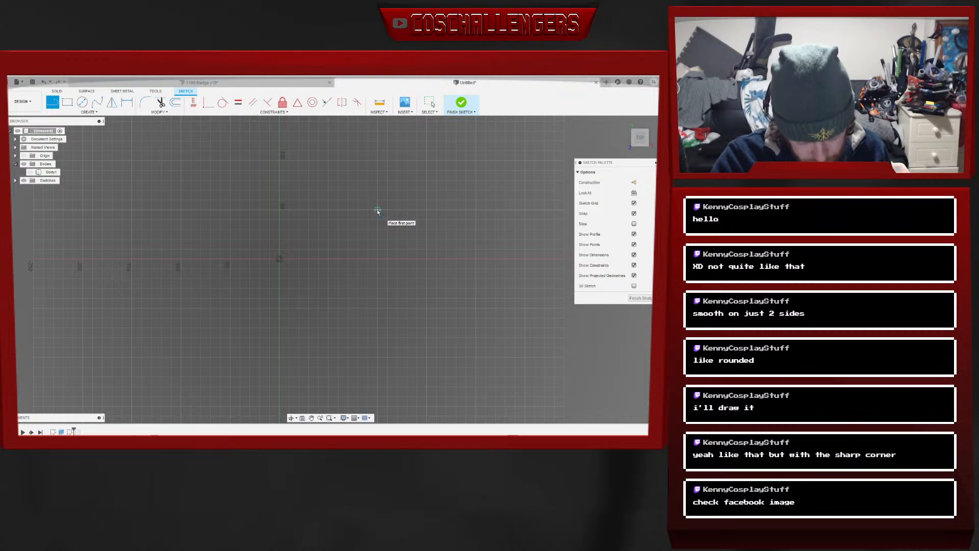
{"action": "left_click", "coordinate": [378, 260]}
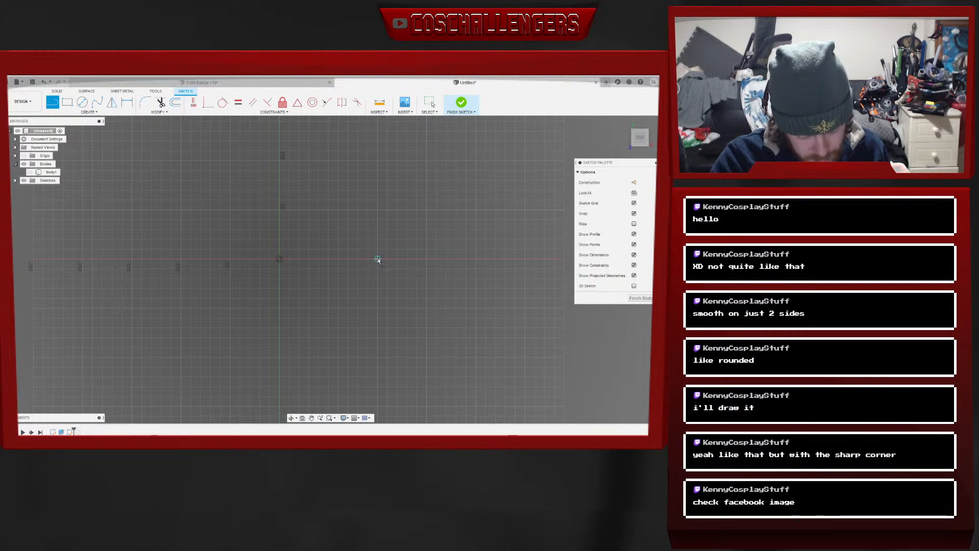
{"action": "left_click", "coordinate": [279, 347]}
{"action": "middle_click_drag", "start_coordinate": [340, 368], "coordinate": [313, 229]}
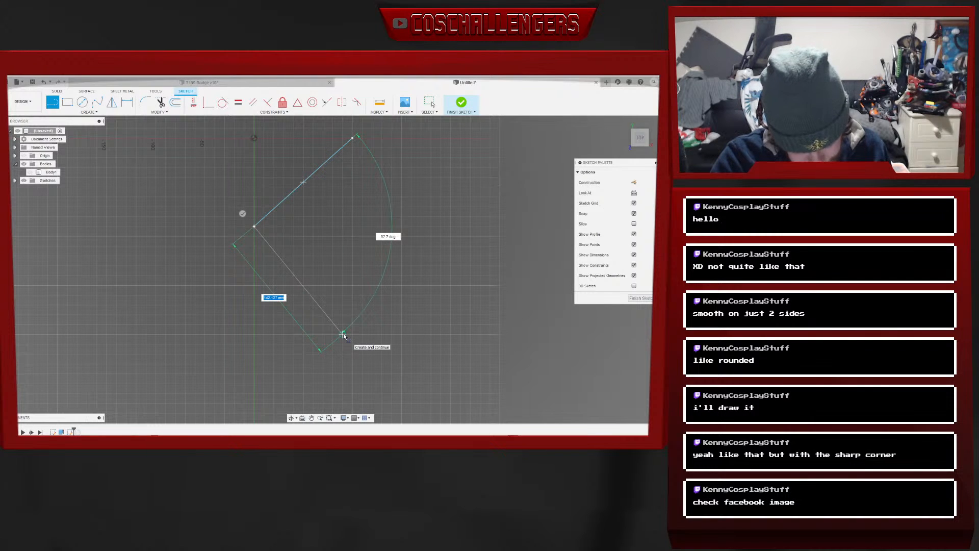
{"action": "left_click", "coordinate": [352, 355]}
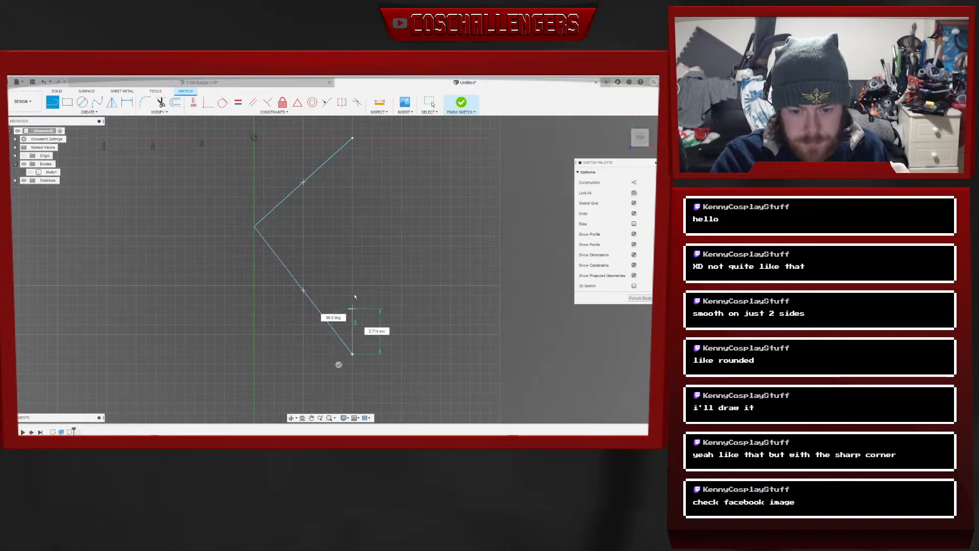
{"action": "left_click", "coordinate": [353, 138]}
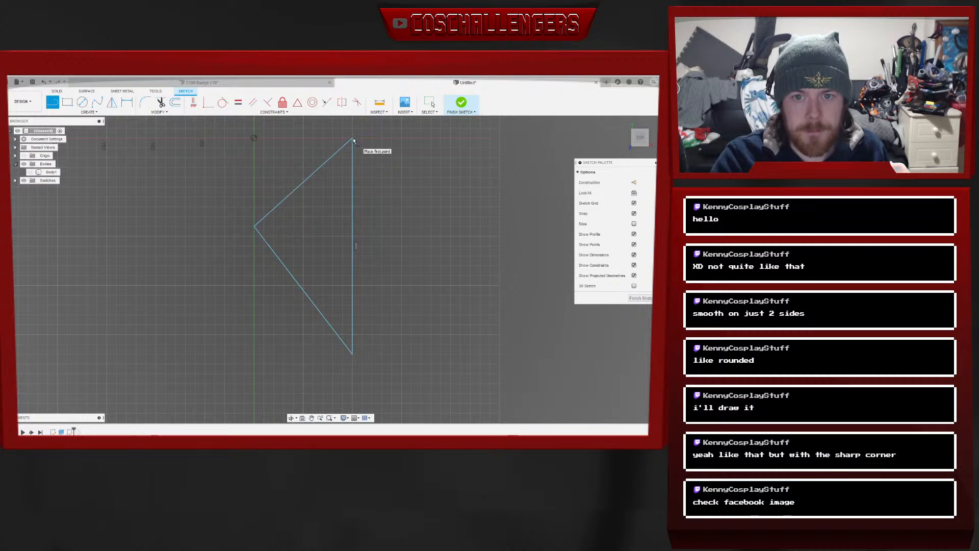
{"action": "left_click", "coordinate": [640, 299]}
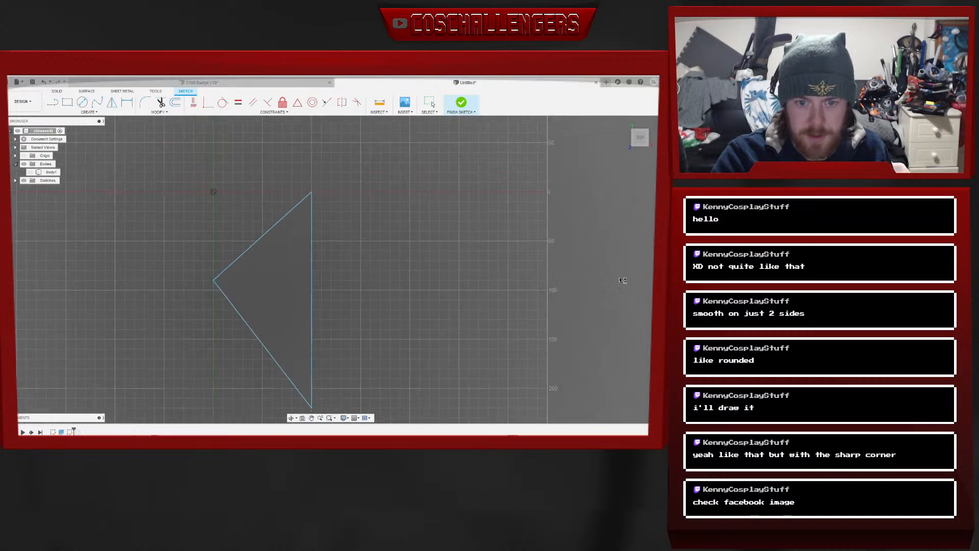
Extrude the triangle profile 40 mm as a new body with a taper angle of -50 degrees
{"action": "middle_click_drag", "start_coordinate": [360, 289], "coordinate": [366, 226]}
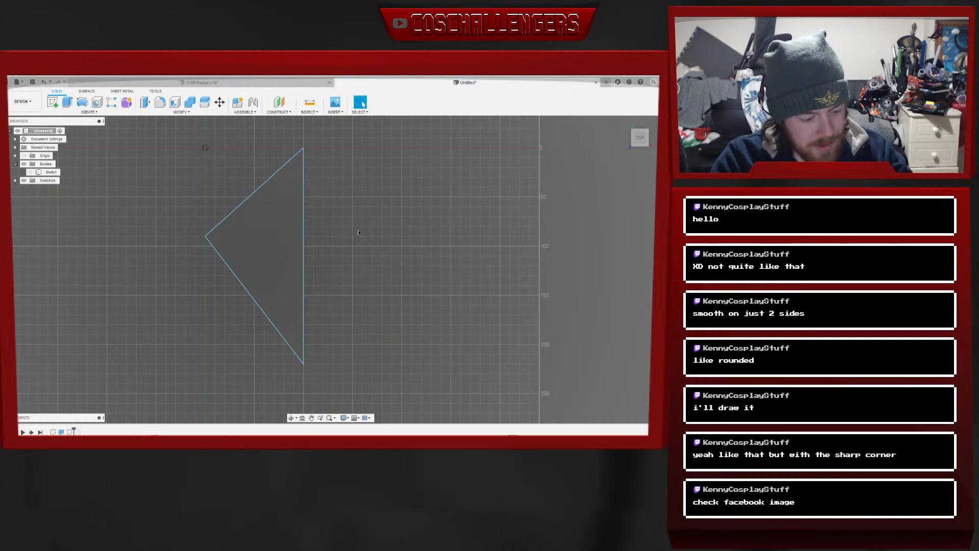
{"action": "left_click_drag", "start_coordinate": [638, 134], "coordinate": [631, 117]}
{"action": "key", "text": "e"}
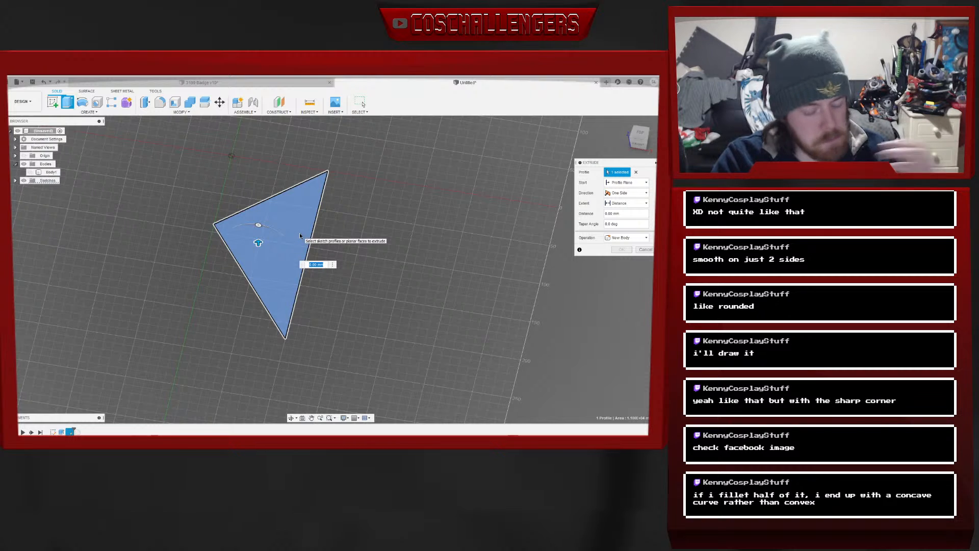
{"action": "type", "text": "4"}
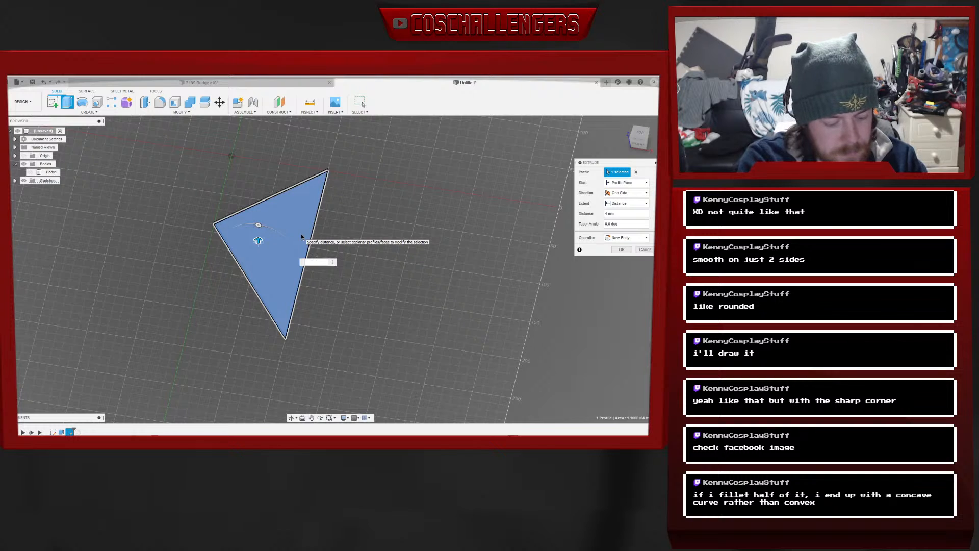
{"action": "type", "text": "0"}
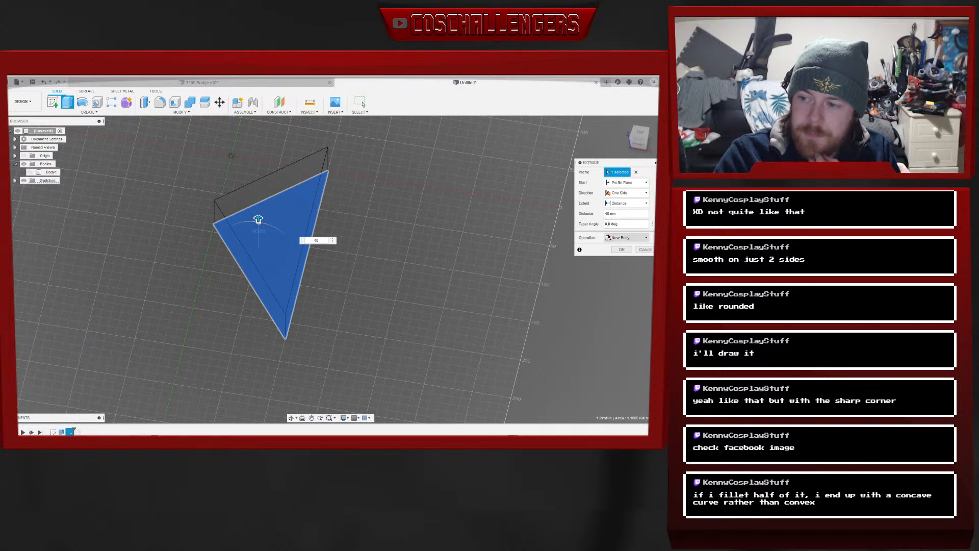
{"action": "type", "text": "45"}
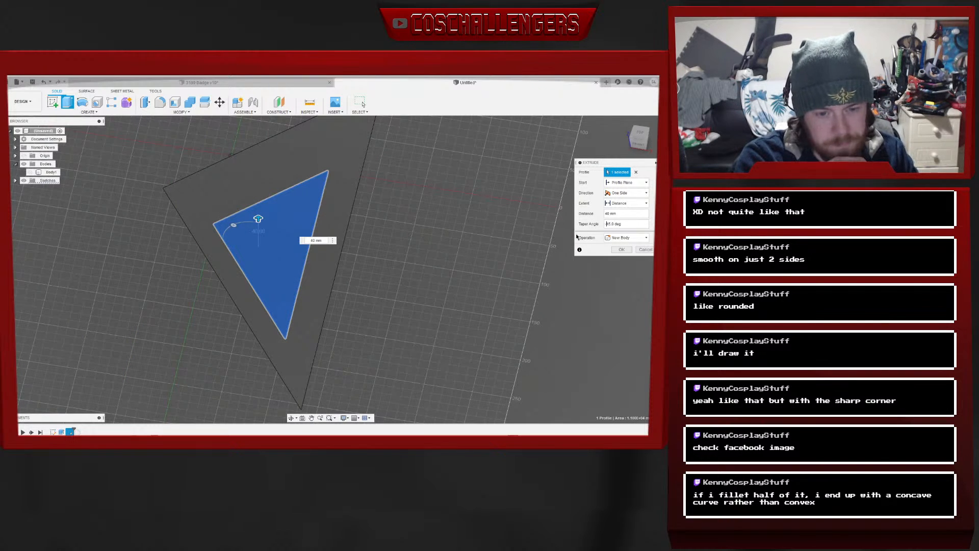
{"action": "type", "text": "-"}
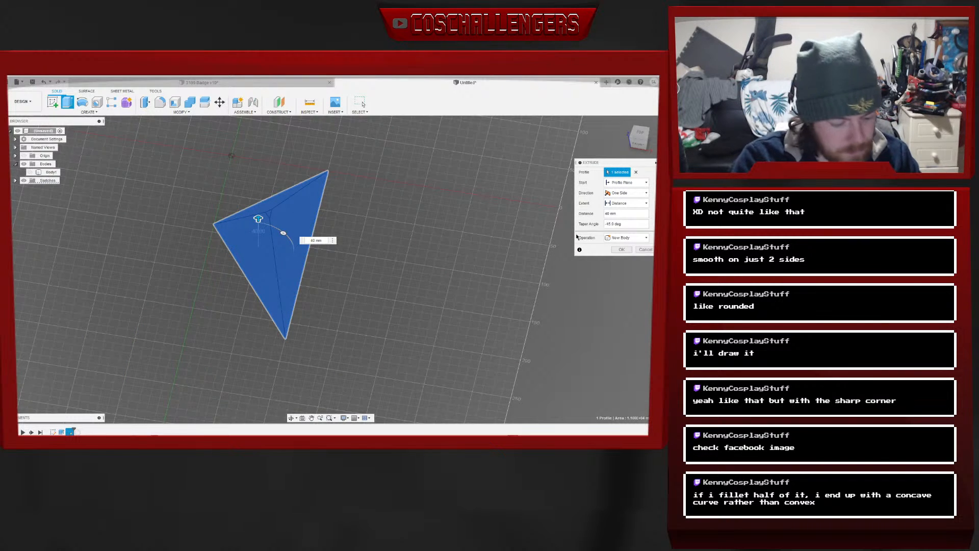
{"action": "type", "text": "50"}
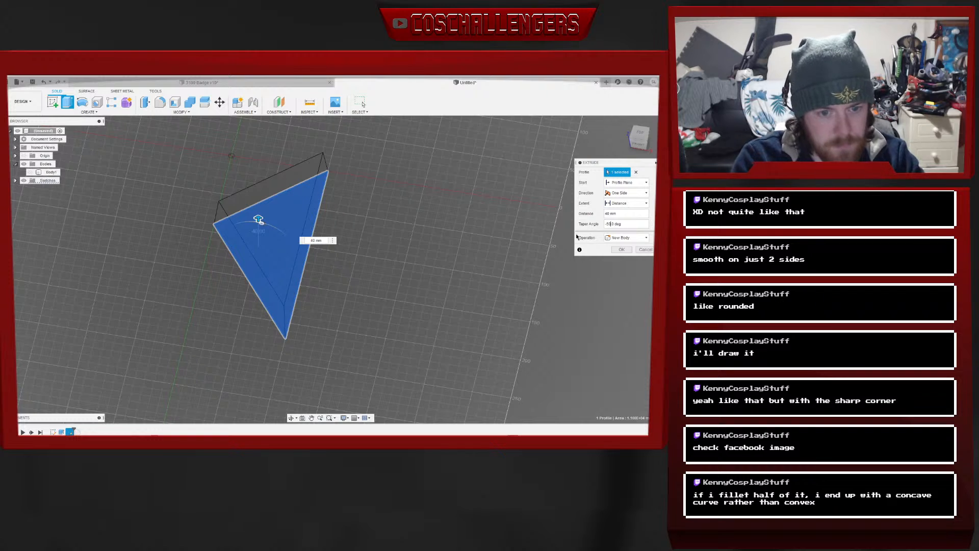
{"action": "left_click", "coordinate": [622, 249]}
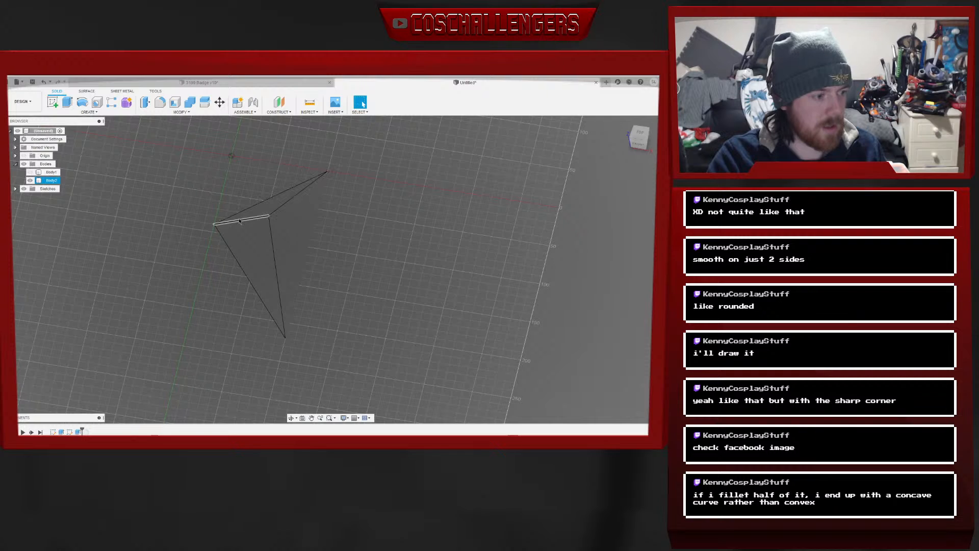
Try a constant 5 mm radius fillet on the new pyramid's sloping edge from the pointed side corner, then cancel the fillet
{"action": "left_click", "coordinate": [164, 127]}
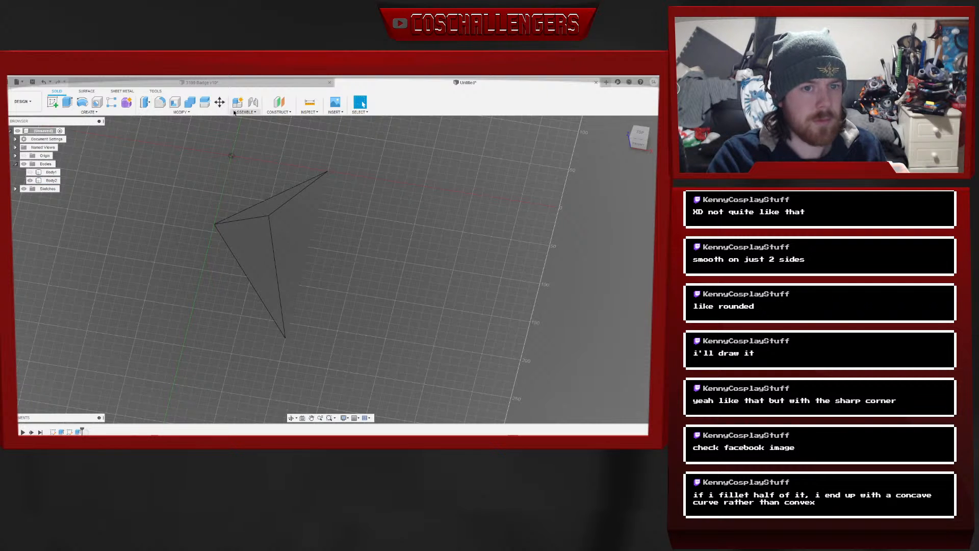
{"action": "mouse_move", "coordinate": [641, 138]}
{"action": "left_mouse_down"}
{"action": "mouse_move", "coordinate": [649, 121]}
{"action": "mouse_move", "coordinate": [644, 134]}
{"action": "left_mouse_up"}
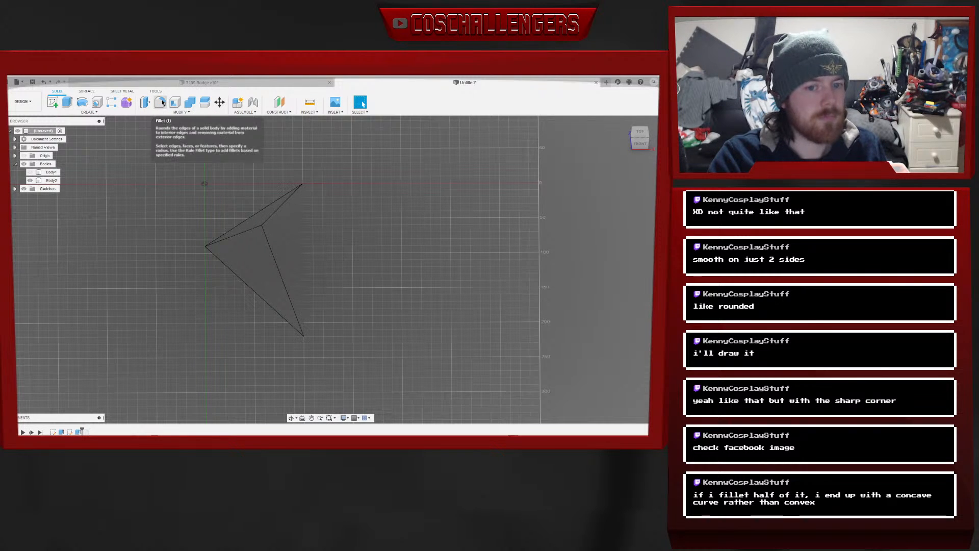
{"action": "left_click", "coordinate": [161, 103]}
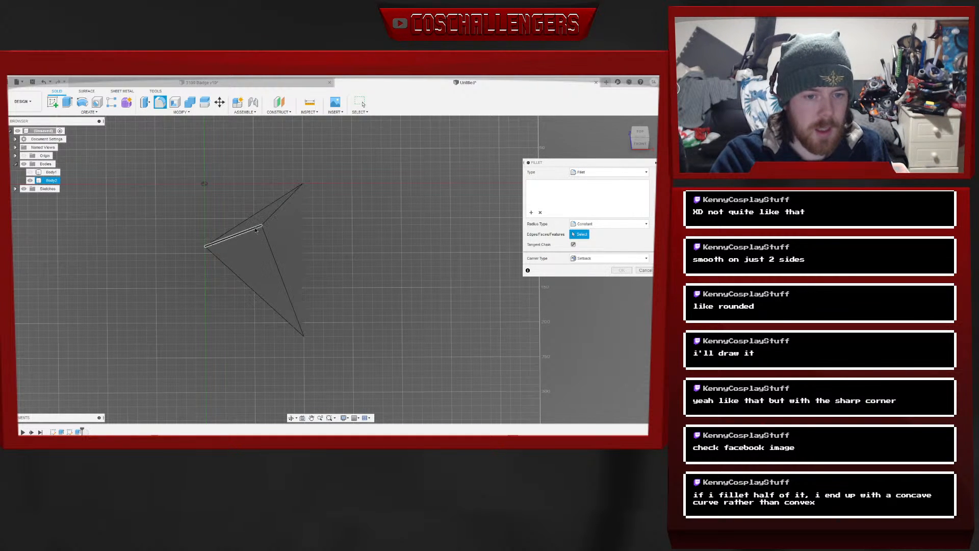
{"action": "left_click", "coordinate": [256, 231]}
{"action": "type", "text": "5"}
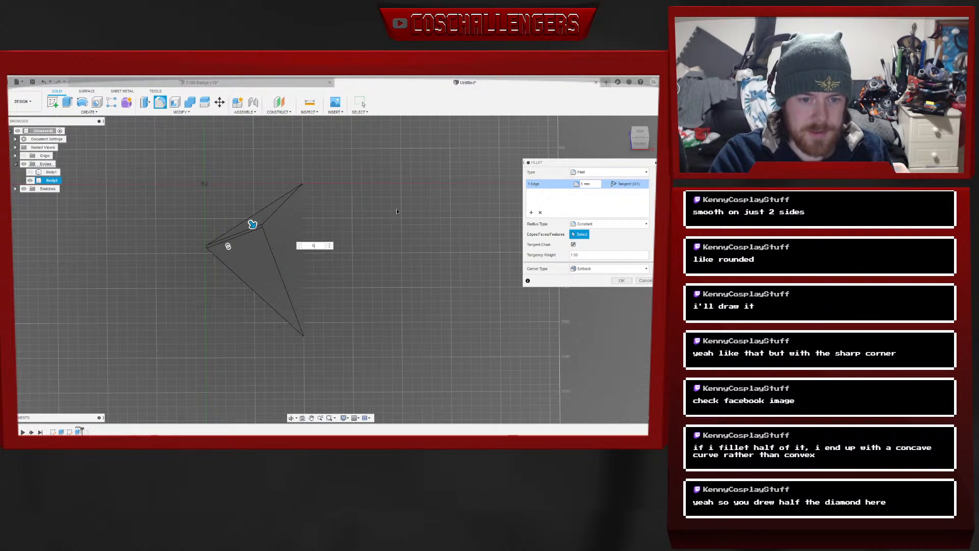
{"action": "left_click_drag", "start_coordinate": [640, 146], "coordinate": [636, 137]}
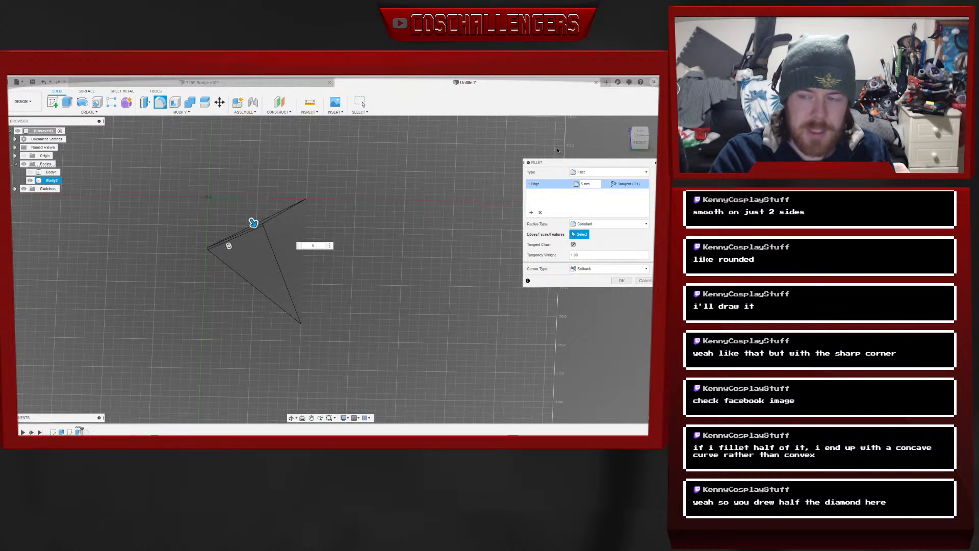
{"action": "left_click", "coordinate": [645, 280]}
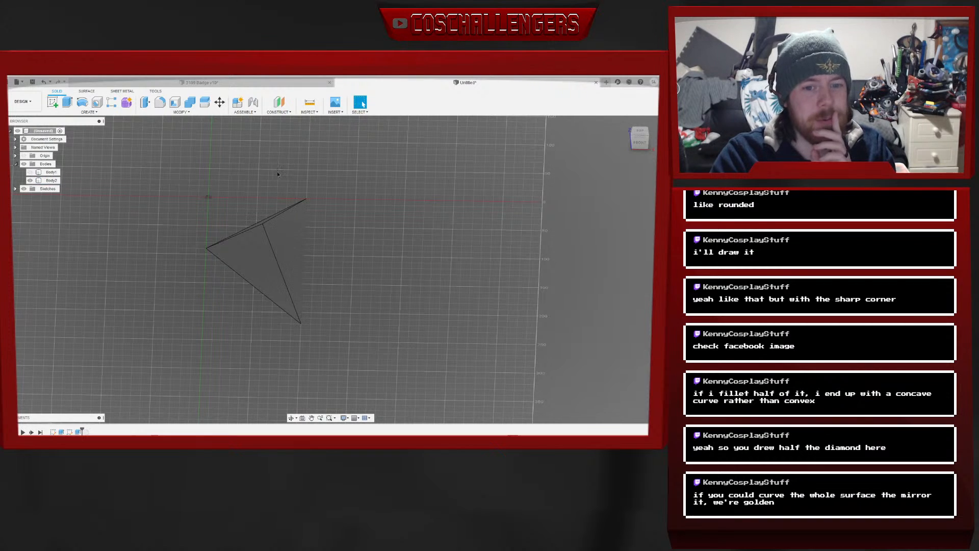
Hide Body2, view the design from the top, and create an empty sketch on the horizontal origin plane
{"action": "left_click", "coordinate": [30, 181]}
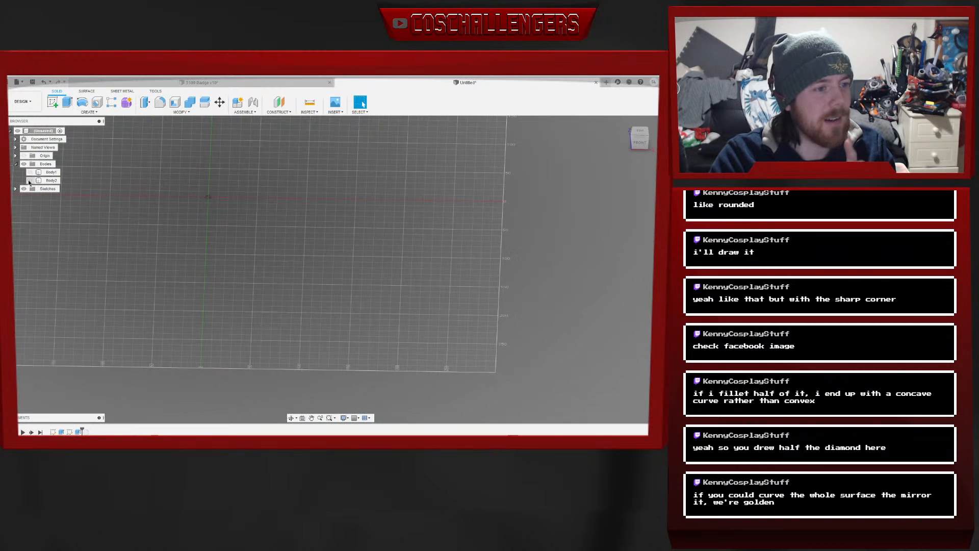
{"action": "left_click", "coordinate": [641, 131]}
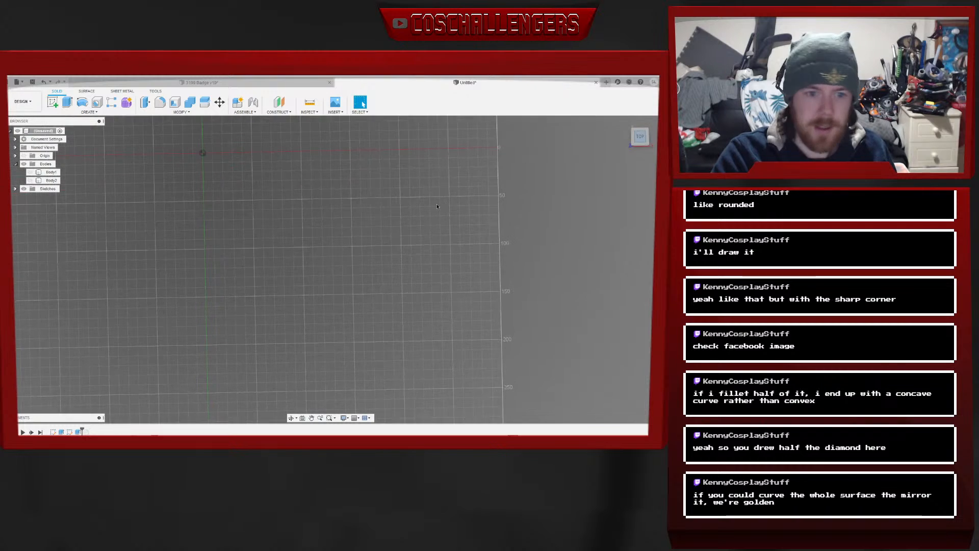
{"action": "left_click", "coordinate": [52, 102]}
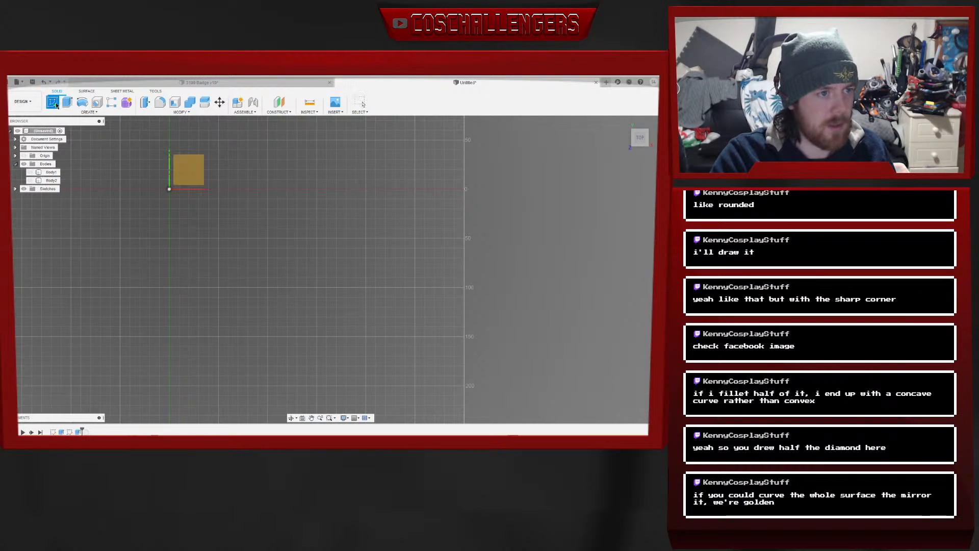
{"action": "left_click", "coordinate": [195, 172]}
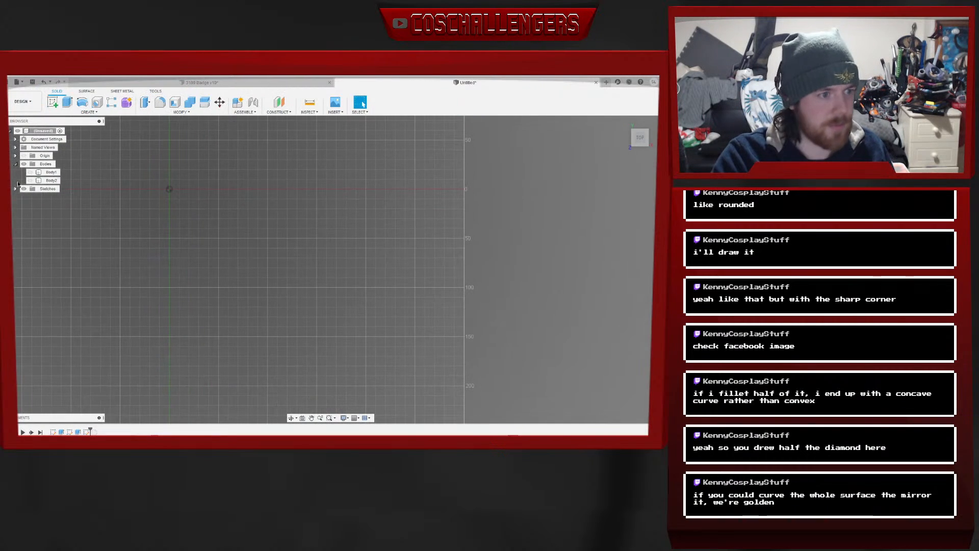
Show the square in Sketch1 and start a new sketch on the vertical origin plane along its side edge, viewed from the right
{"action": "left_click", "coordinate": [15, 188]}
{"action": "left_click", "coordinate": [30, 197]}
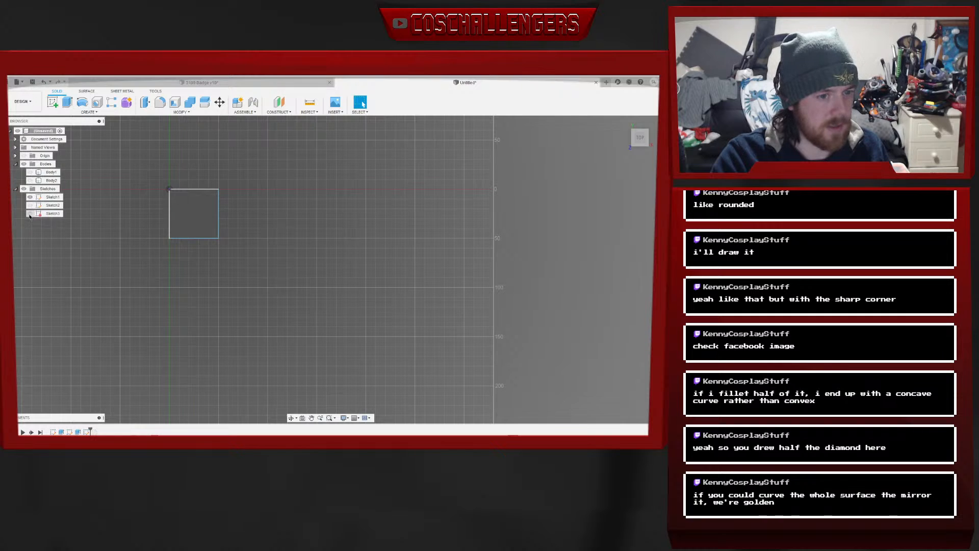
{"action": "scroll", "coordinate": [179, 219], "scroll_direction": "up", "scroll_amount": 4}
{"action": "mouse_move", "coordinate": [325, 263]}
{"action": "middle_mouse_down"}
{"action": "mouse_move", "coordinate": [328, 250]}
{"action": "mouse_move", "coordinate": [403, 307]}
{"action": "middle_mouse_up"}
{"action": "left_click_drag", "start_coordinate": [638, 136], "coordinate": [655, 153]}
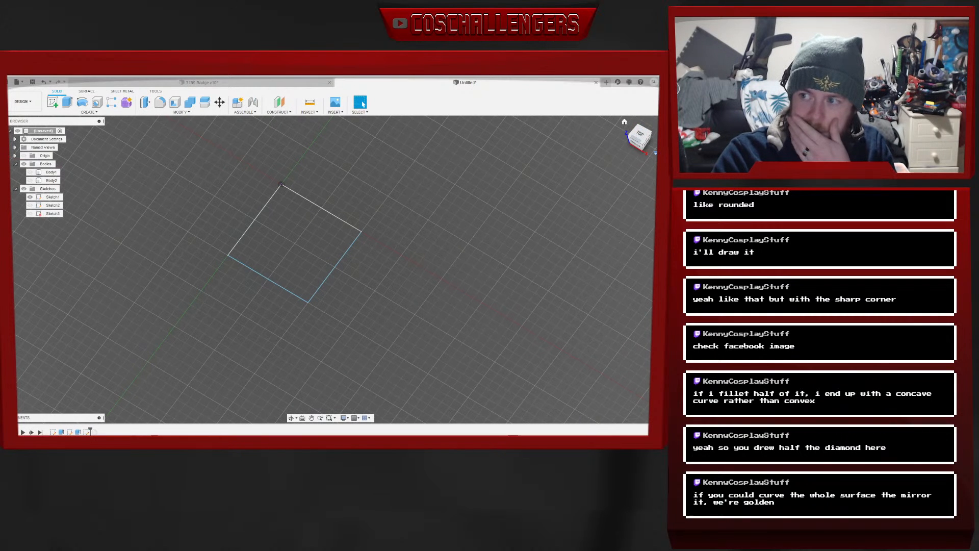
{"action": "left_click", "coordinate": [645, 143]}
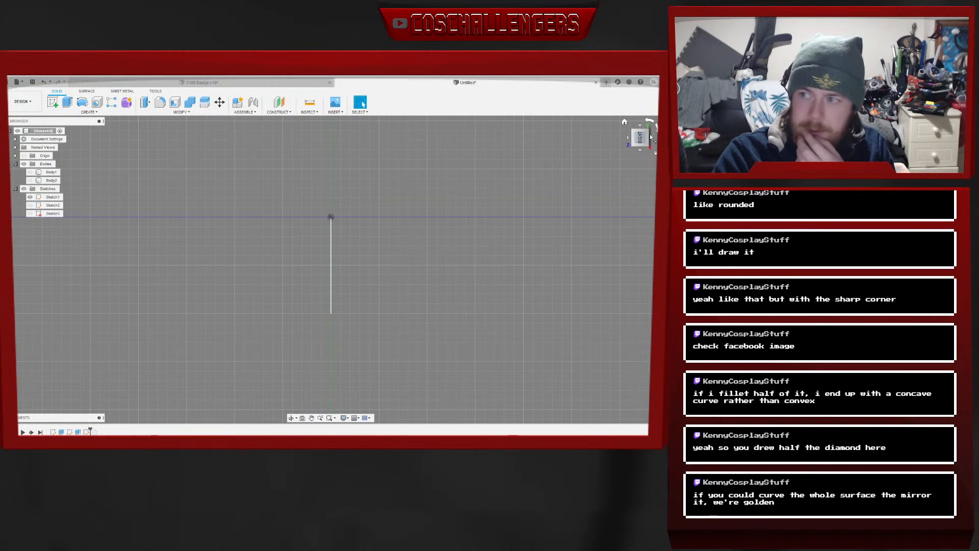
{"action": "left_click", "coordinate": [656, 127]}
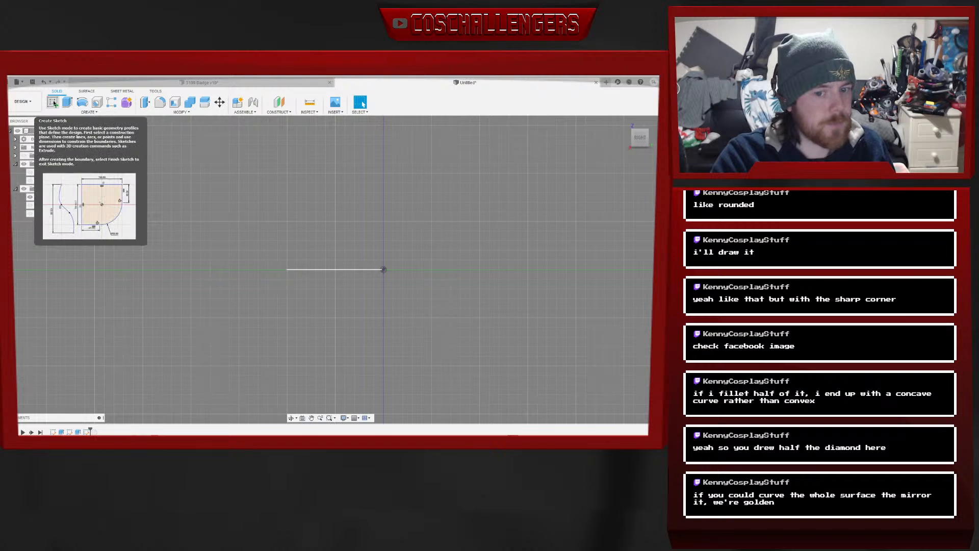
{"action": "left_click", "coordinate": [54, 102]}
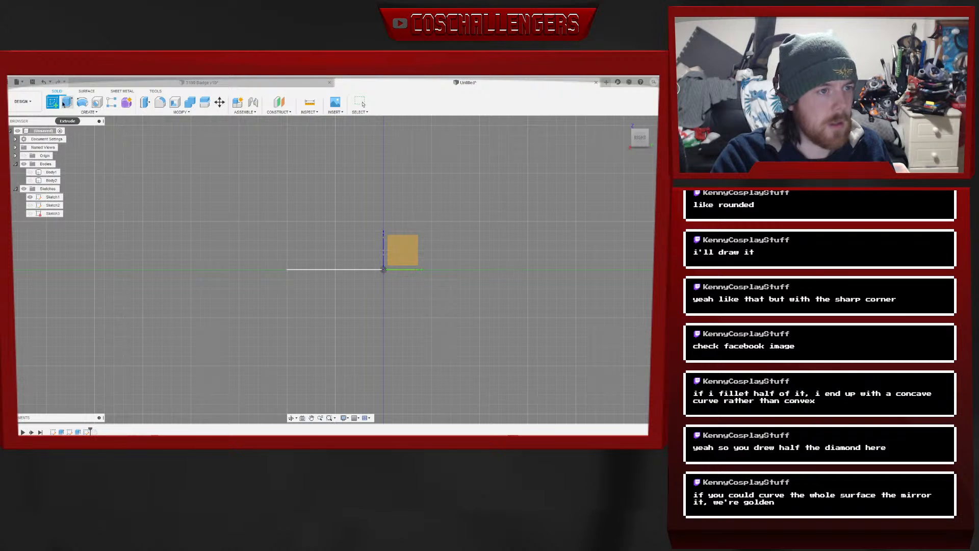
{"action": "left_click", "coordinate": [407, 248]}
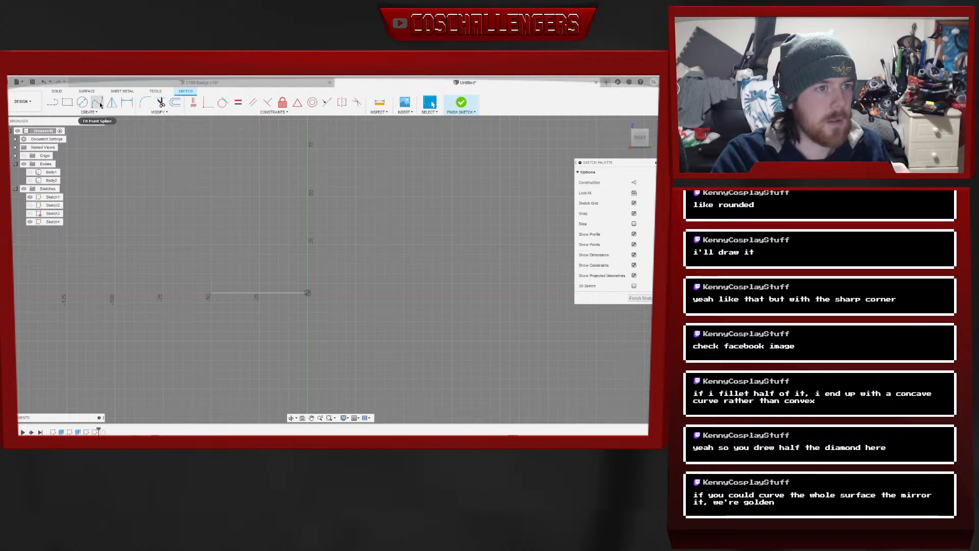
Draw a three-point fit point spline arching about 25 mm high over the square's 50 mm edge, and finish the sketch
{"action": "left_click", "coordinate": [98, 103]}
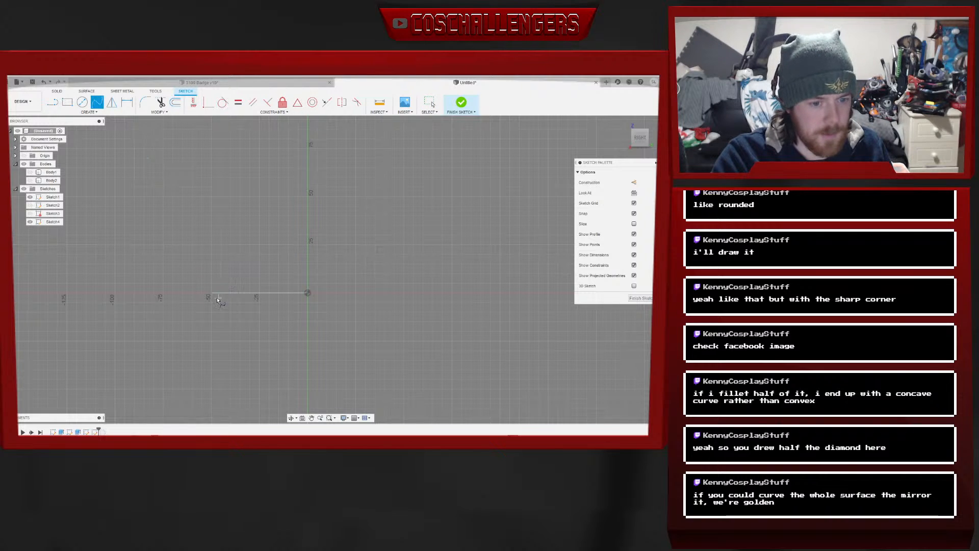
{"action": "left_click", "coordinate": [260, 246]}
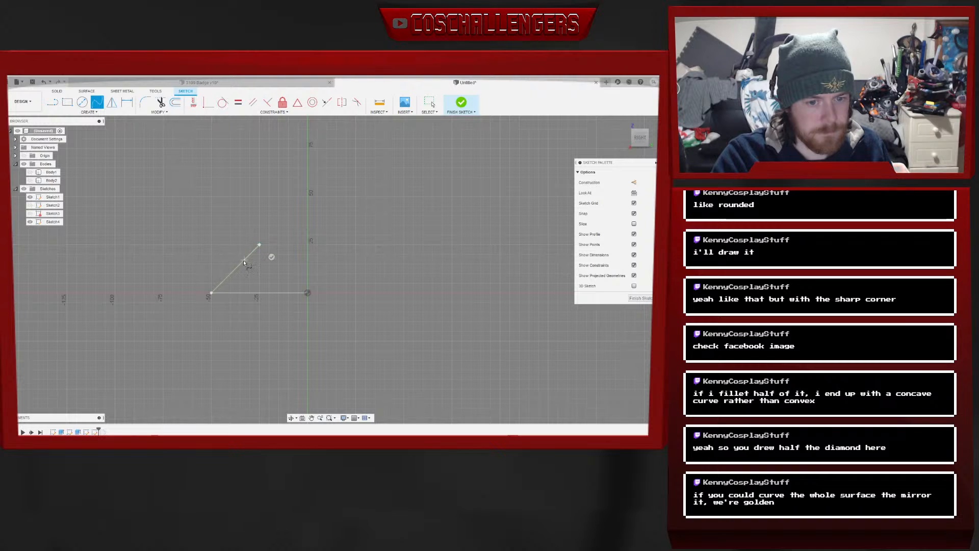
{"action": "left_click", "coordinate": [307, 294]}
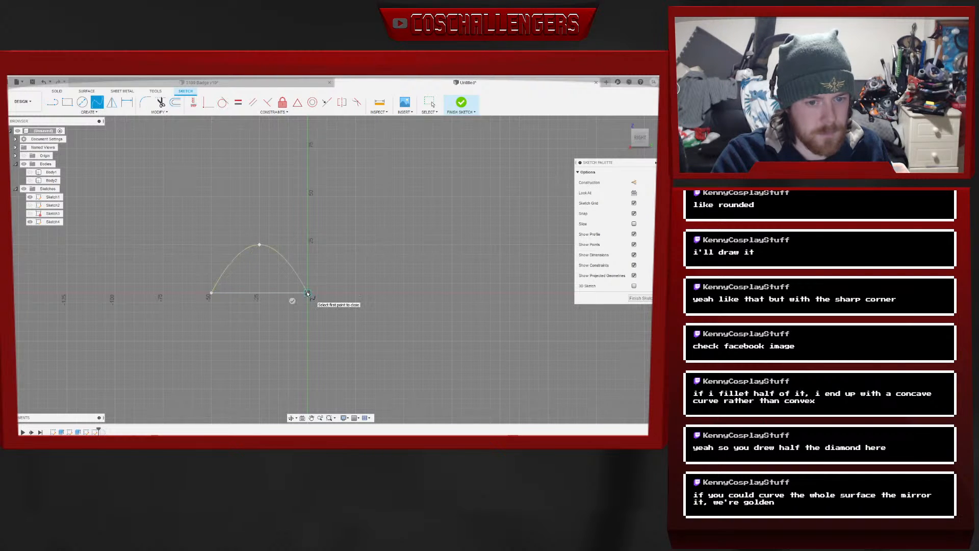
{"action": "left_click", "coordinate": [292, 302]}
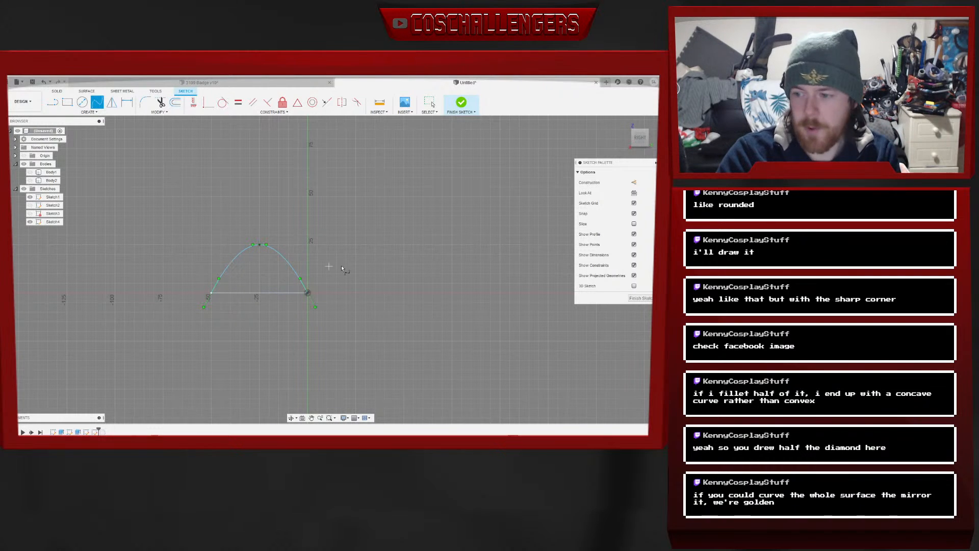
{"action": "left_click", "coordinate": [642, 301]}
Start a Loft as a new body, with the square as its profile and the arched spline as its rail
{"action": "left_click_drag", "start_coordinate": [640, 136], "coordinate": [657, 154]}
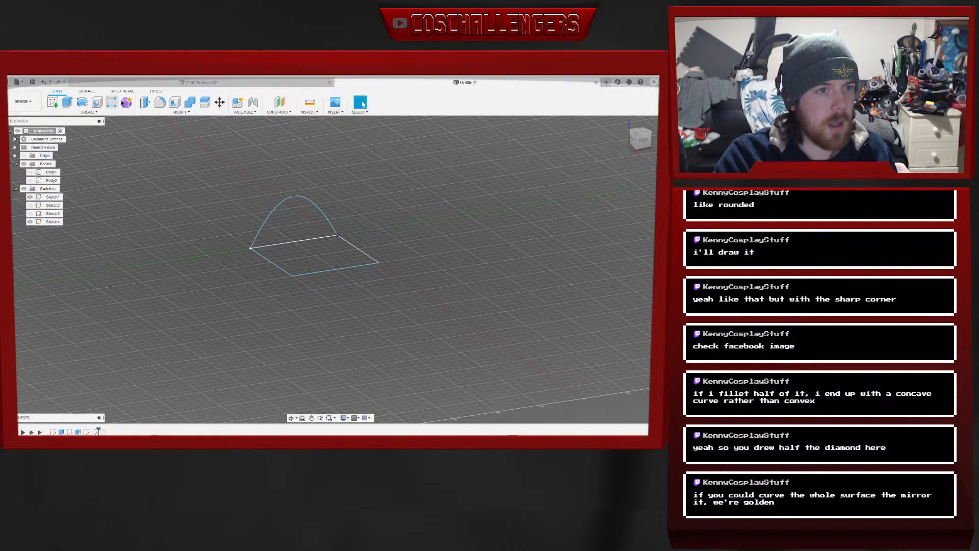
{"action": "left_click", "coordinate": [89, 112]}
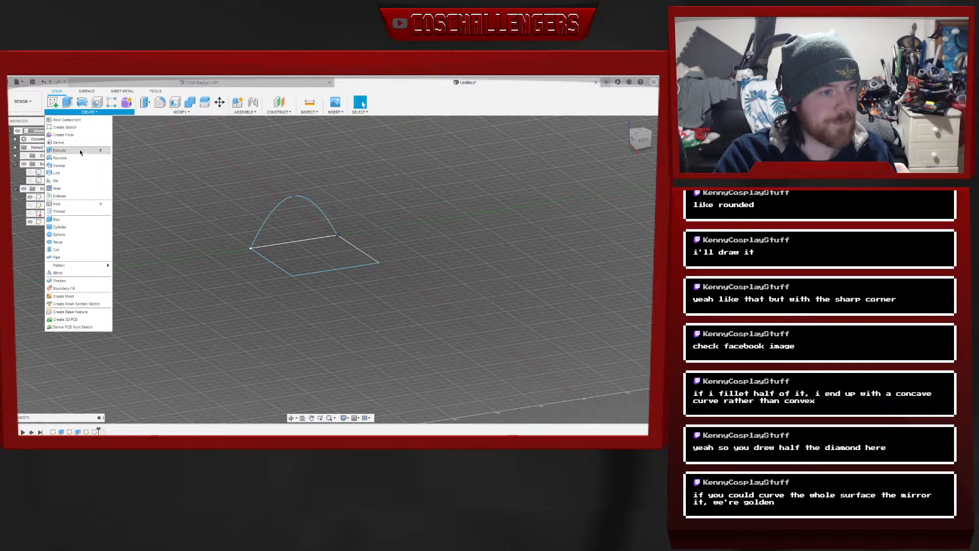
{"action": "left_click", "coordinate": [72, 174]}
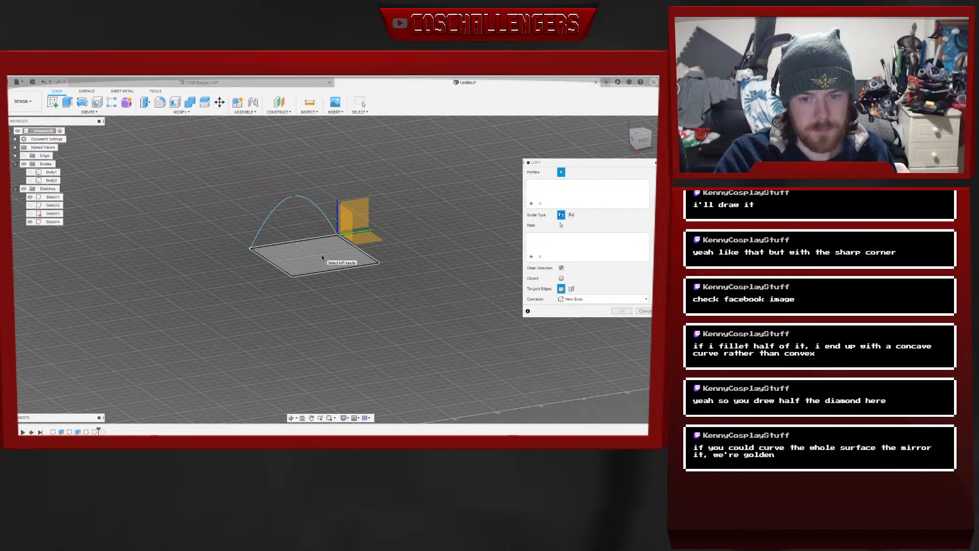
{"action": "left_click", "coordinate": [321, 258]}
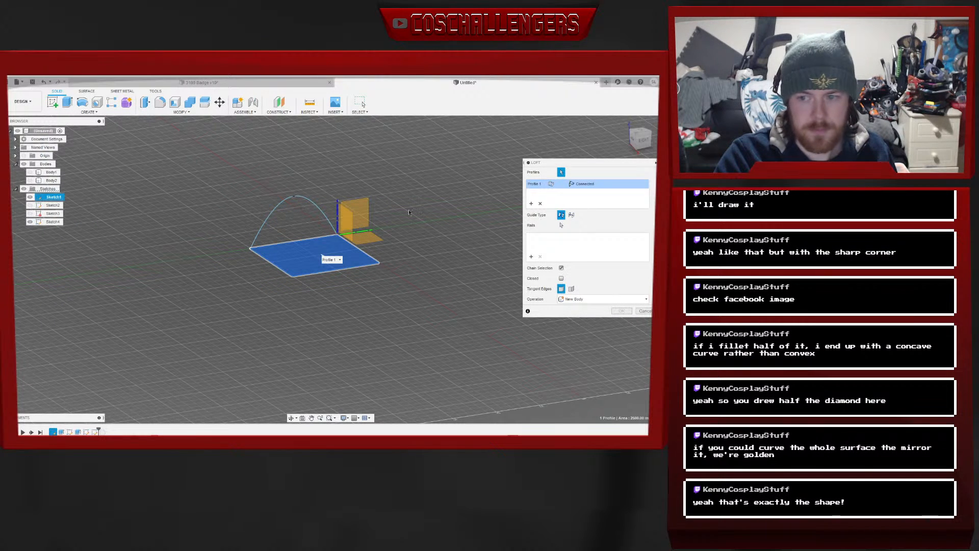
{"action": "left_click", "coordinate": [562, 225]}
{"action": "left_click", "coordinate": [308, 201]}
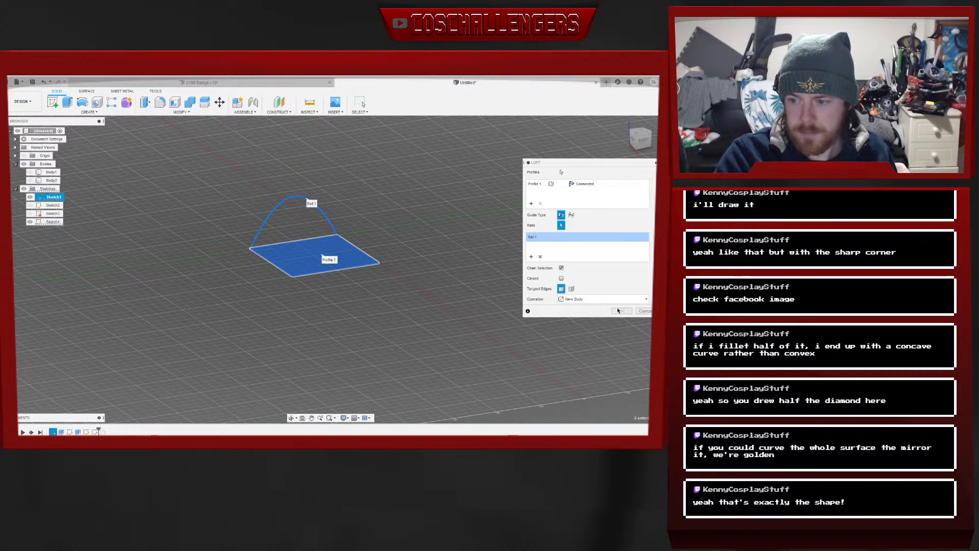
Try using the arched spline as the Loft's centerline guide for the square profile, and cancel the Loft
{"action": "left_click", "coordinate": [571, 289]}
{"action": "left_click", "coordinate": [561, 288]}
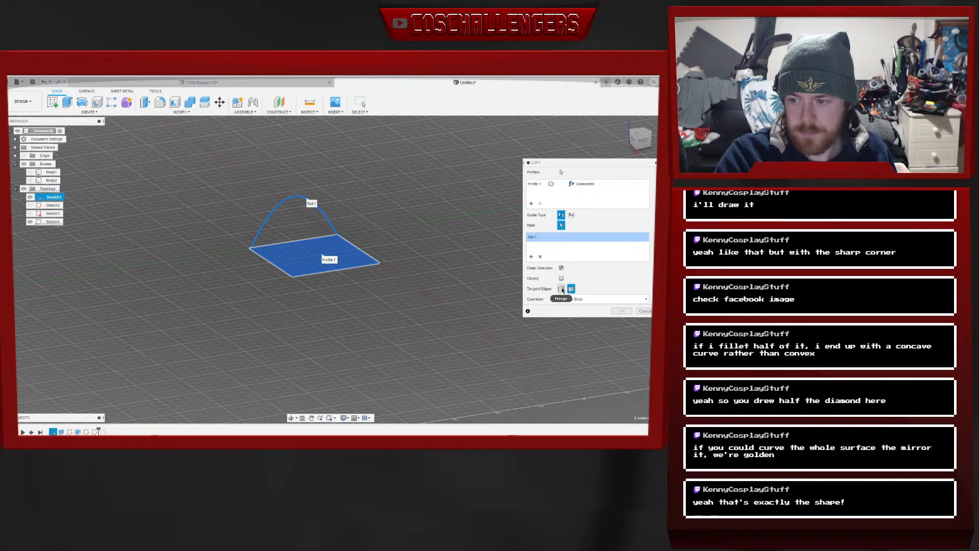
{"action": "left_click", "coordinate": [571, 215]}
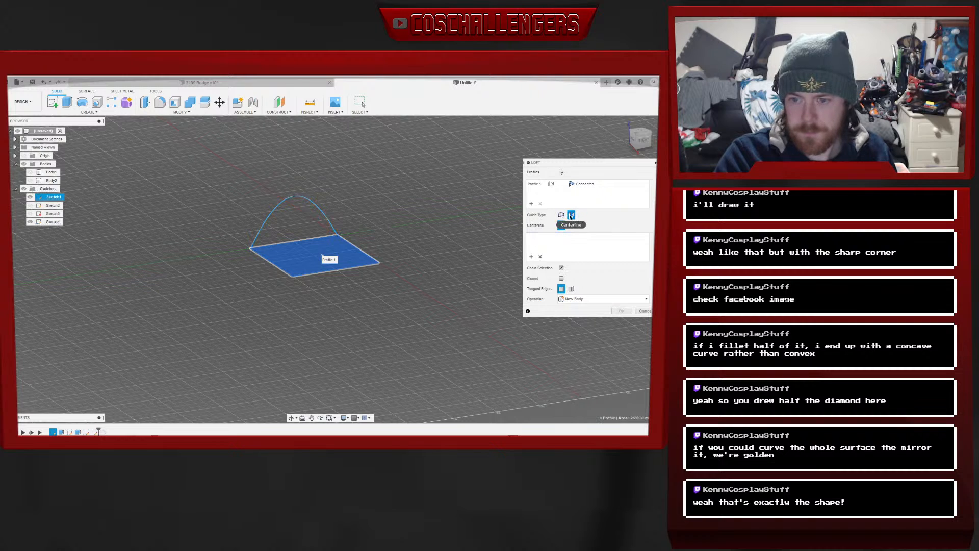
{"action": "left_click", "coordinate": [309, 203]}
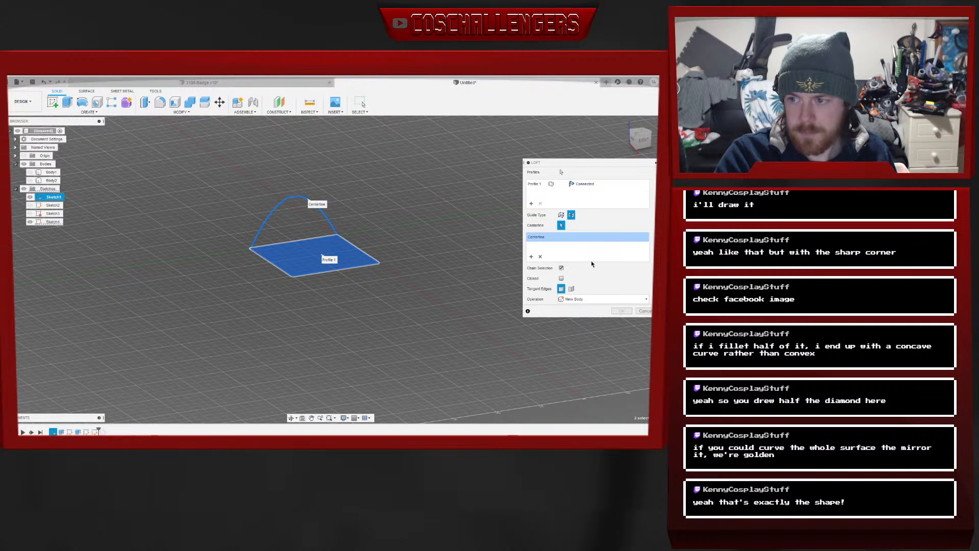
{"action": "left_click", "coordinate": [553, 185]}
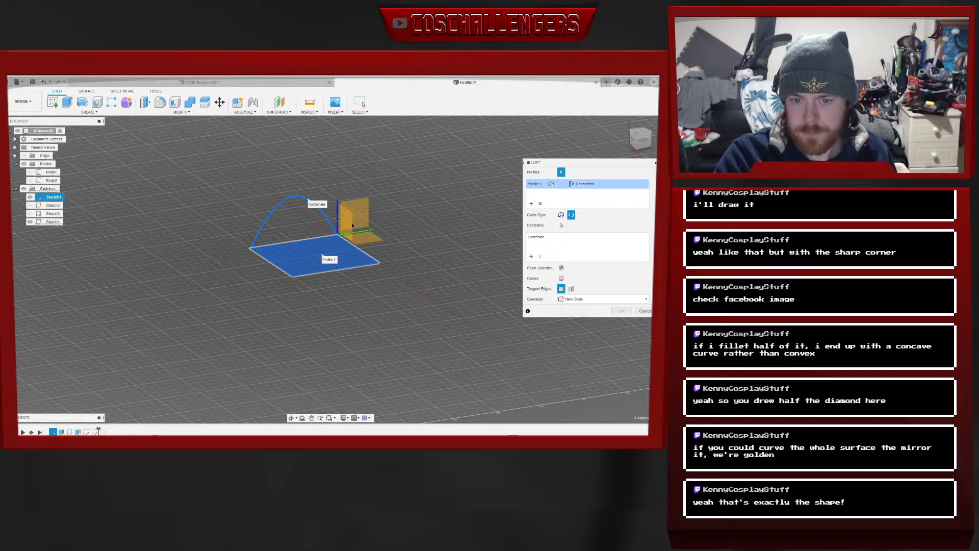
{"action": "key", "text": "Escape"}
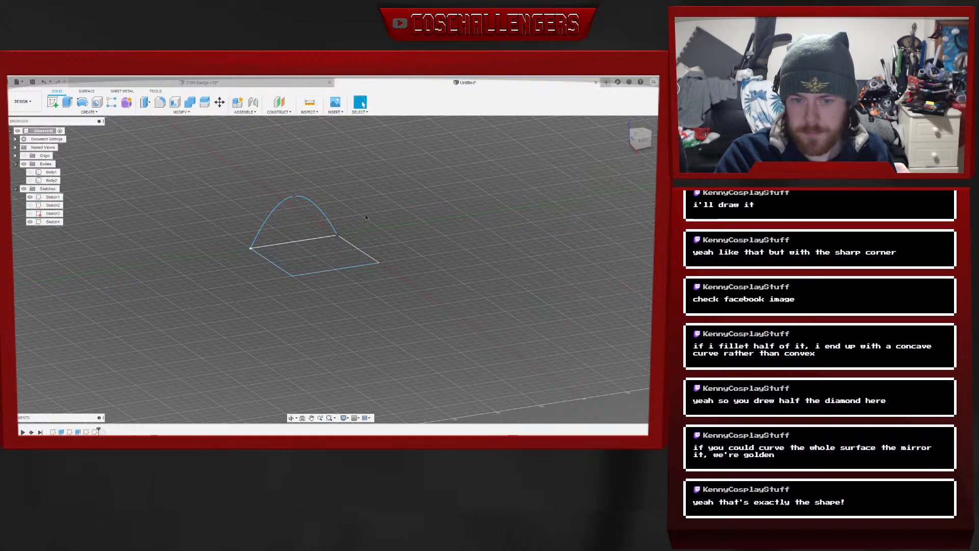
{"action": "left_click", "coordinate": [640, 139]}
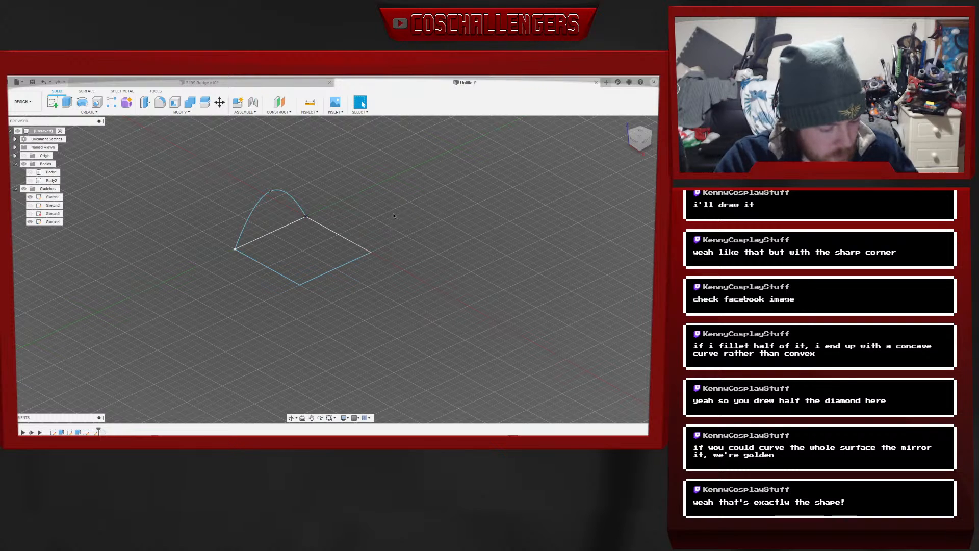
{"action": "key", "text": "e"}
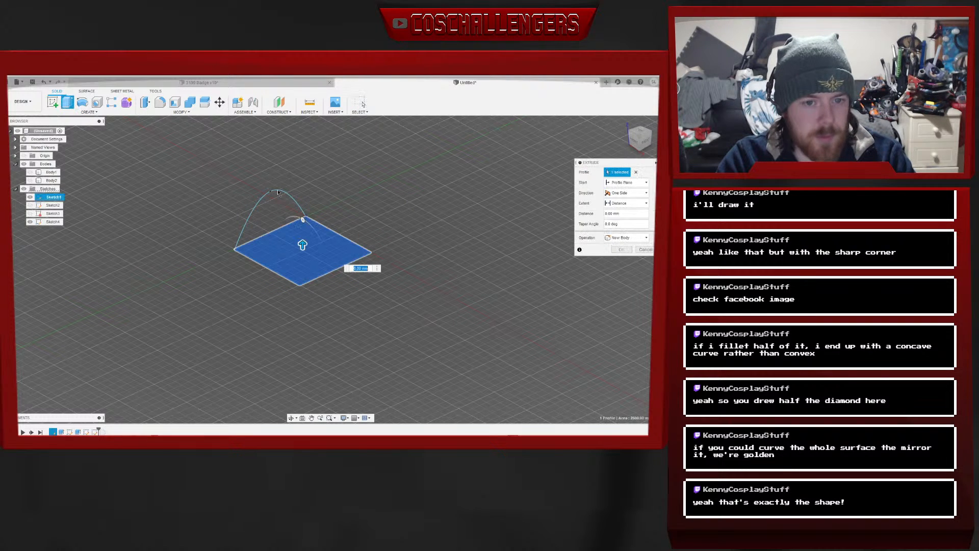
{"action": "key", "text": "Escape"}
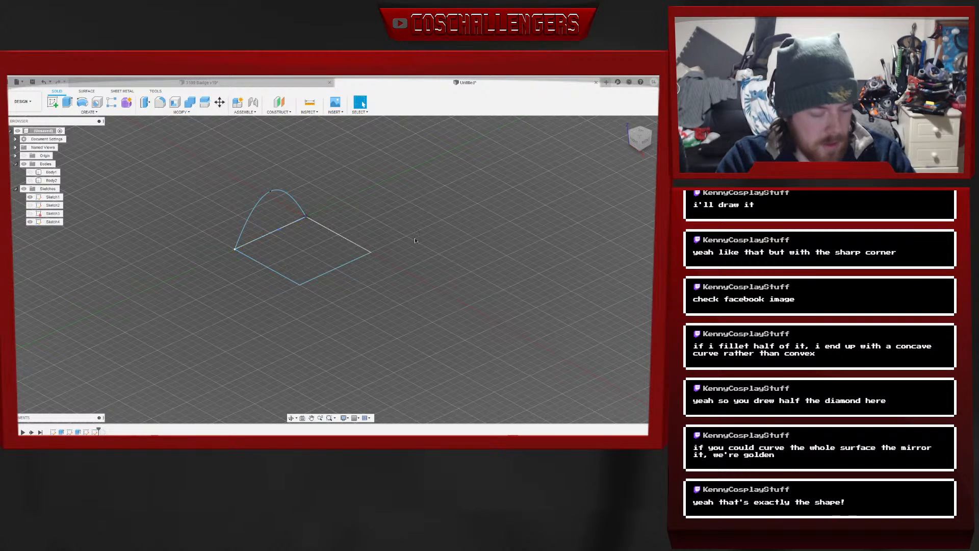
Edit the spline's sketch, close the arch with a straight line between the spline's two end points, and finish the sketch
{"action": "right_click", "coordinate": [95, 432]}
{"action": "left_click", "coordinate": [114, 360]}
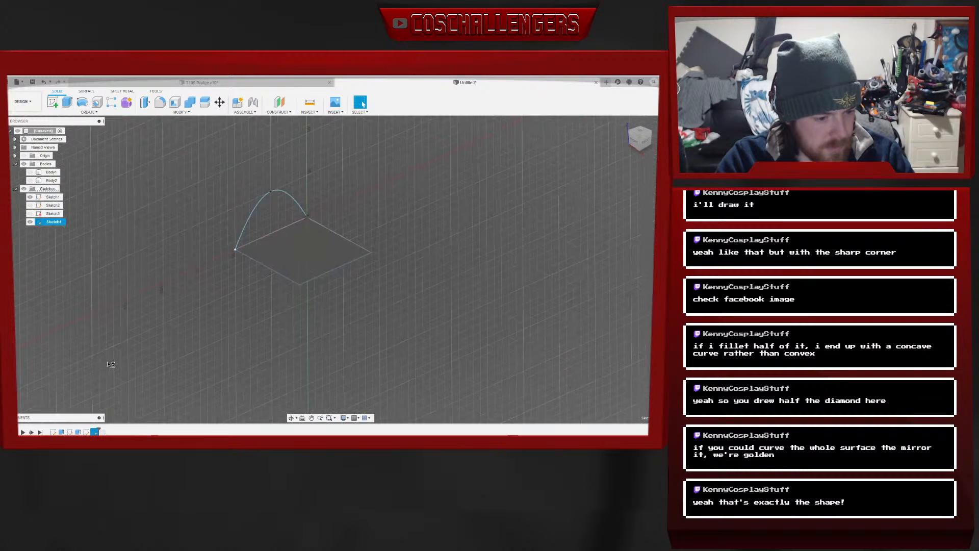
{"action": "left_click", "coordinate": [53, 104]}
{"action": "left_click", "coordinate": [384, 269]}
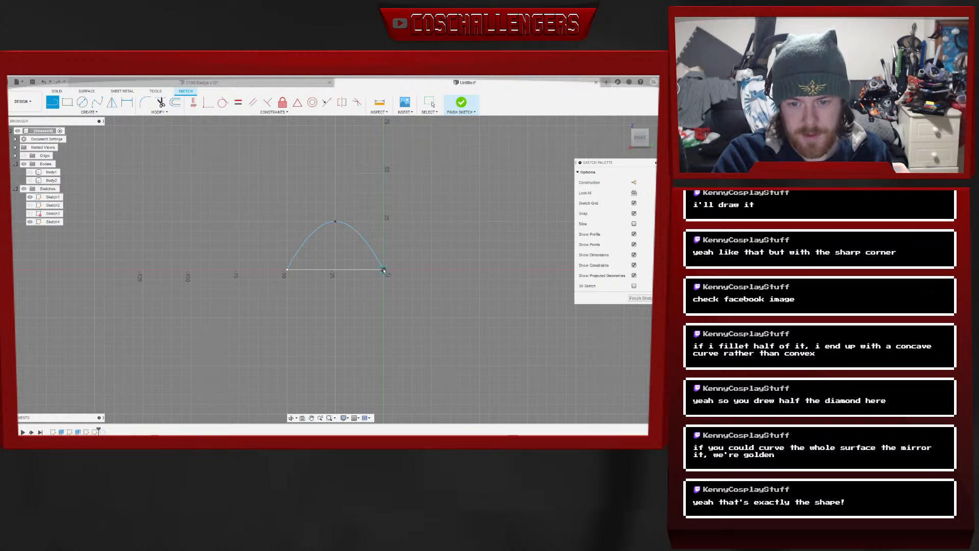
{"action": "left_click", "coordinate": [288, 269]}
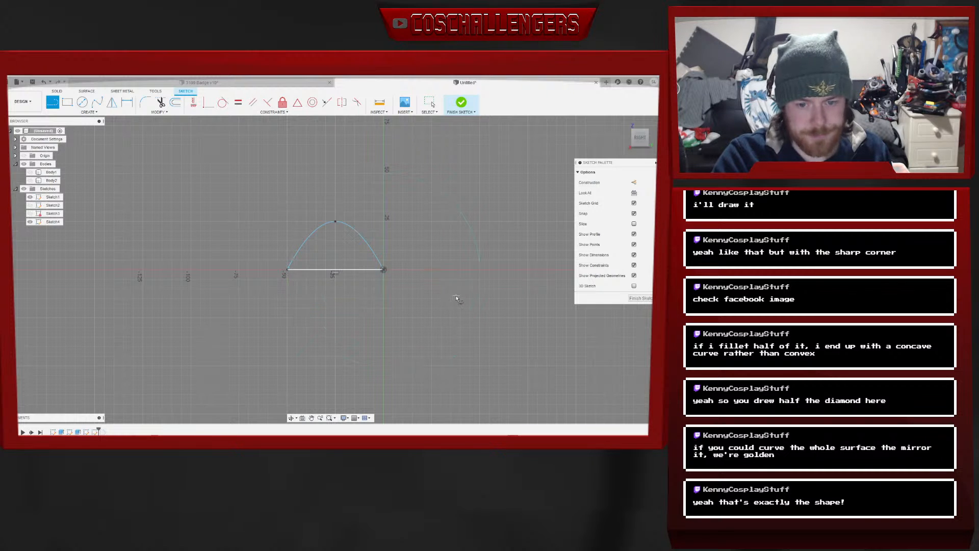
{"action": "left_click", "coordinate": [644, 298]}
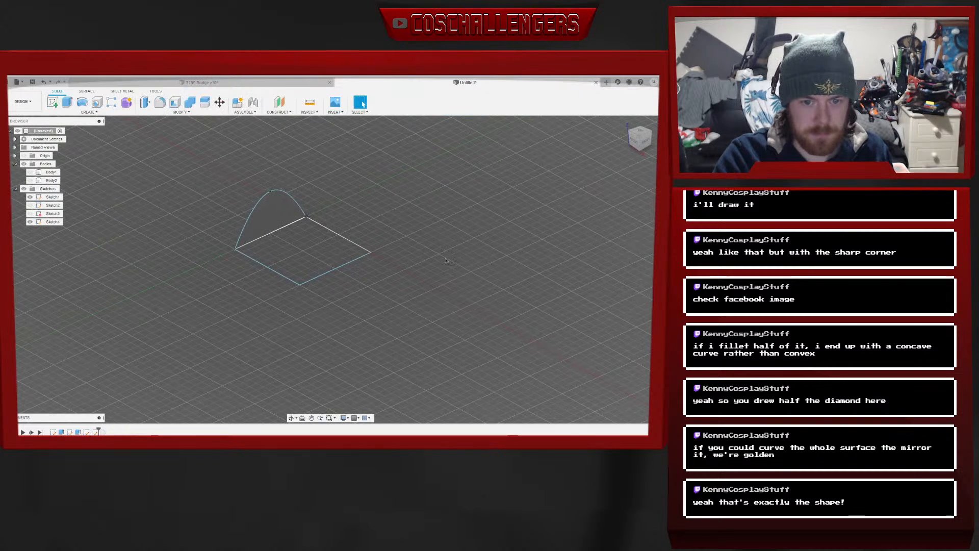
Extrude the closed arch profile 50 mm across the square as a new body
{"action": "left_click", "coordinate": [277, 230]}
{"action": "left_click", "coordinate": [277, 216]}
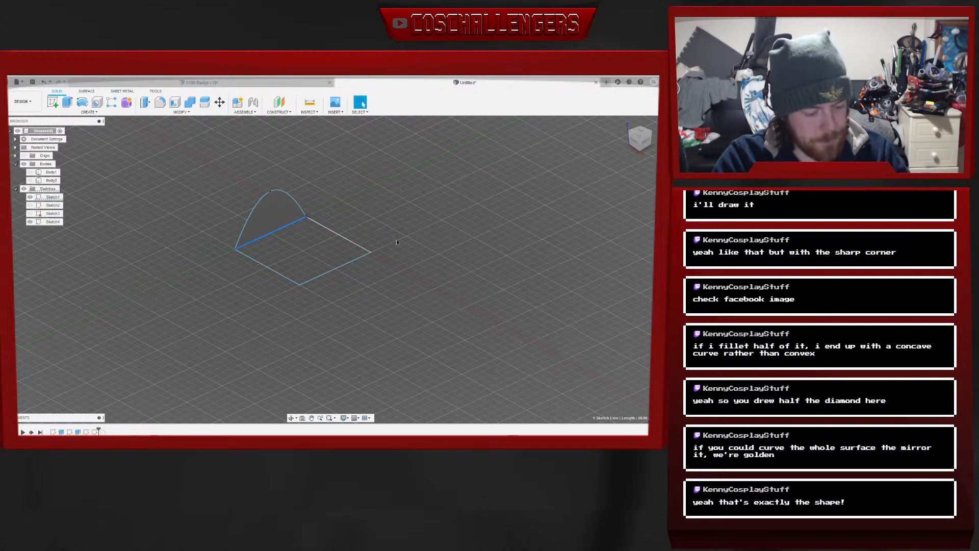
{"action": "key", "text": "e"}
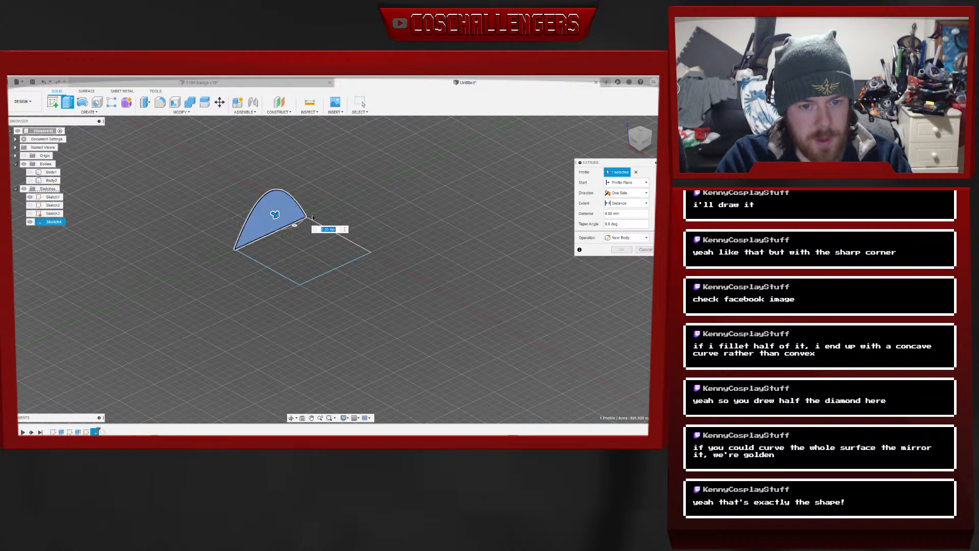
{"action": "left_click_drag", "start_coordinate": [272, 215], "coordinate": [340, 250]}
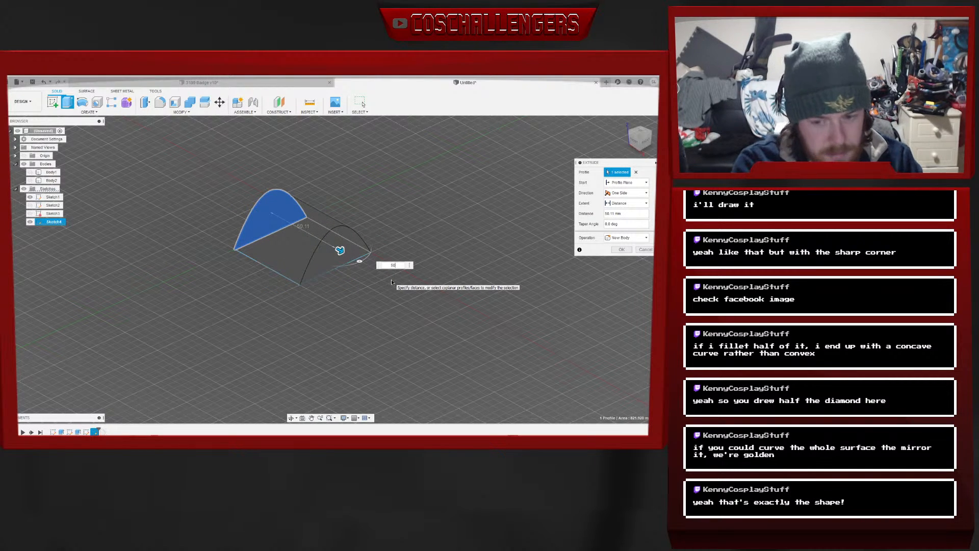
{"action": "key", "text": "Return"}
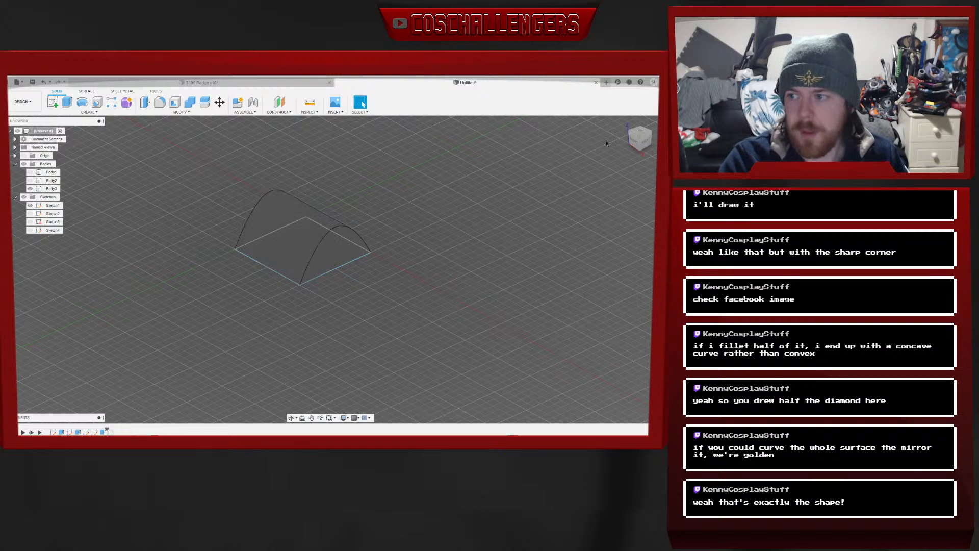
View the arched body from the front and start a new sketch on the front origin plane
{"action": "left_click", "coordinate": [632, 141]}
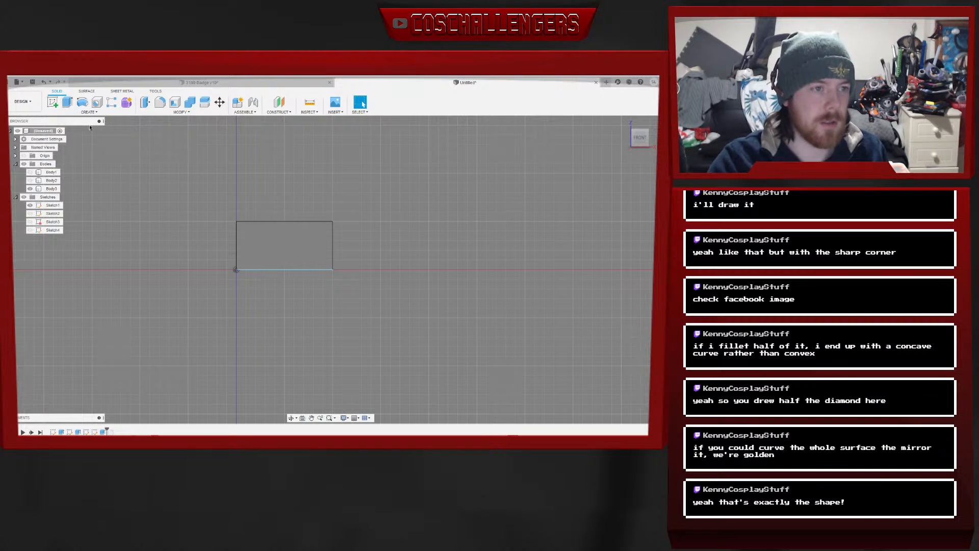
{"action": "left_click", "coordinate": [52, 102]}
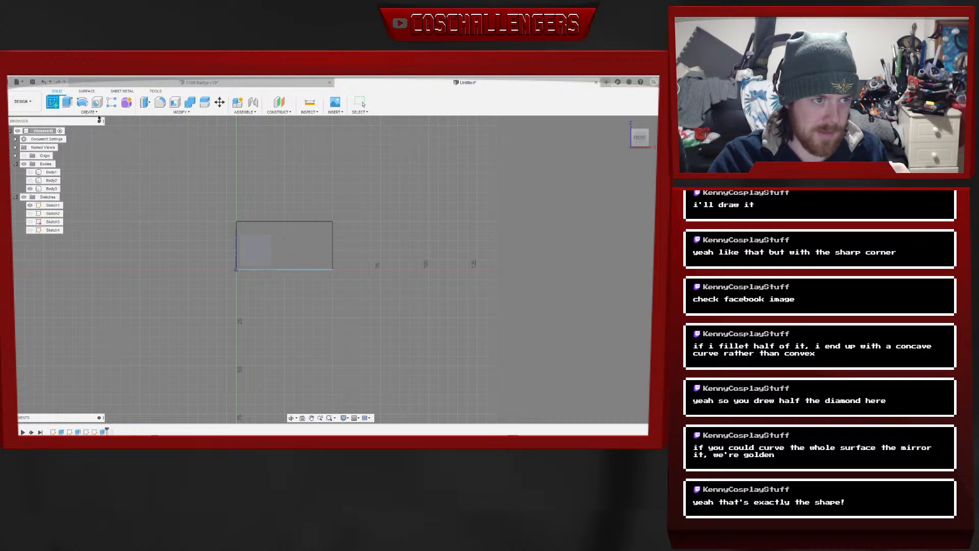
{"action": "left_click", "coordinate": [262, 255]}
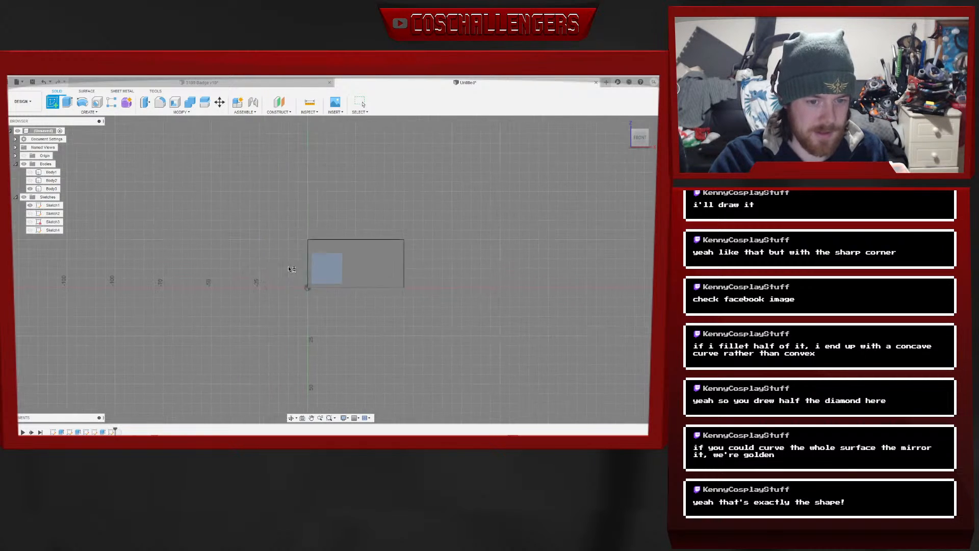
Draw two lines from the origin corner up to the top edge's midpoint and down to the opposite bottom corner, and finish the sketch
{"action": "key", "text": "l"}
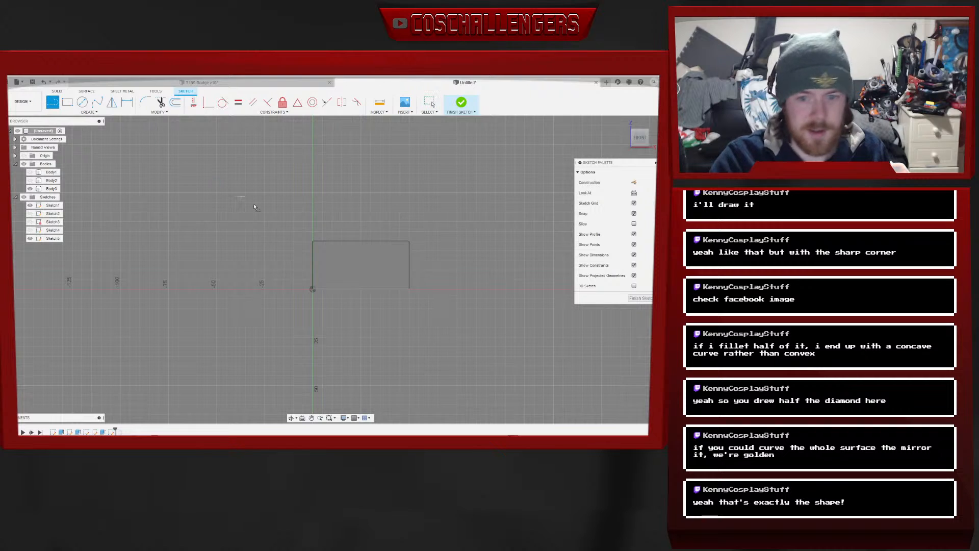
{"action": "left_click", "coordinate": [313, 290]}
{"action": "left_click", "coordinate": [362, 241]}
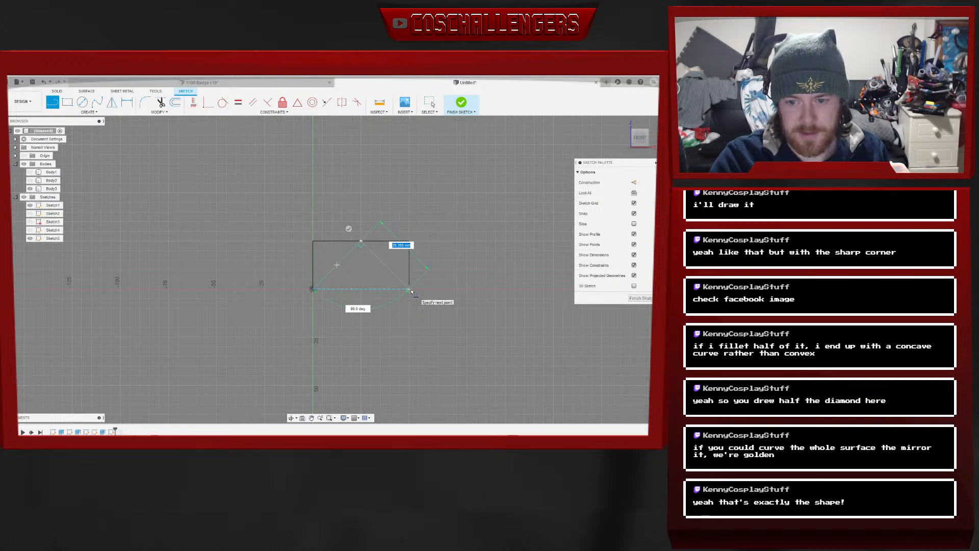
{"action": "left_click", "coordinate": [410, 289]}
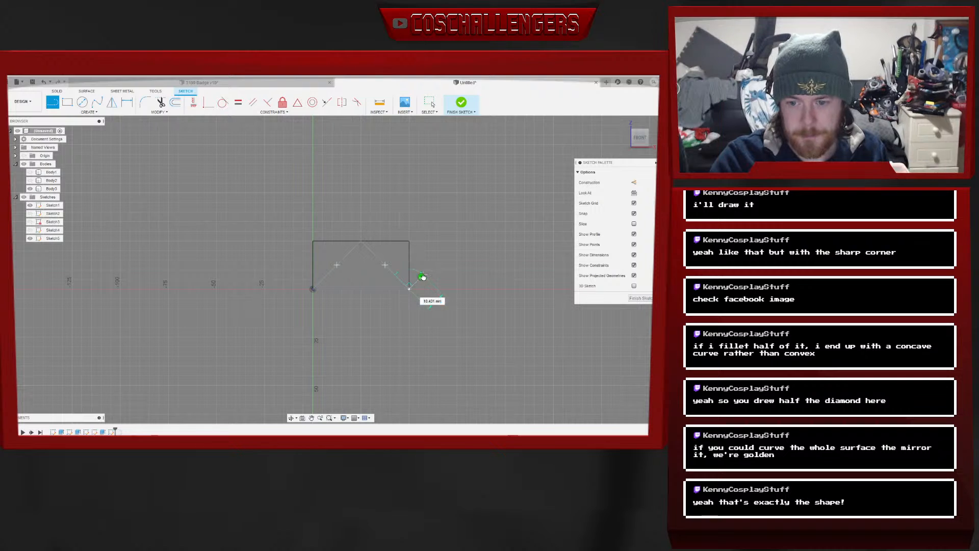
{"action": "left_click", "coordinate": [624, 294]}
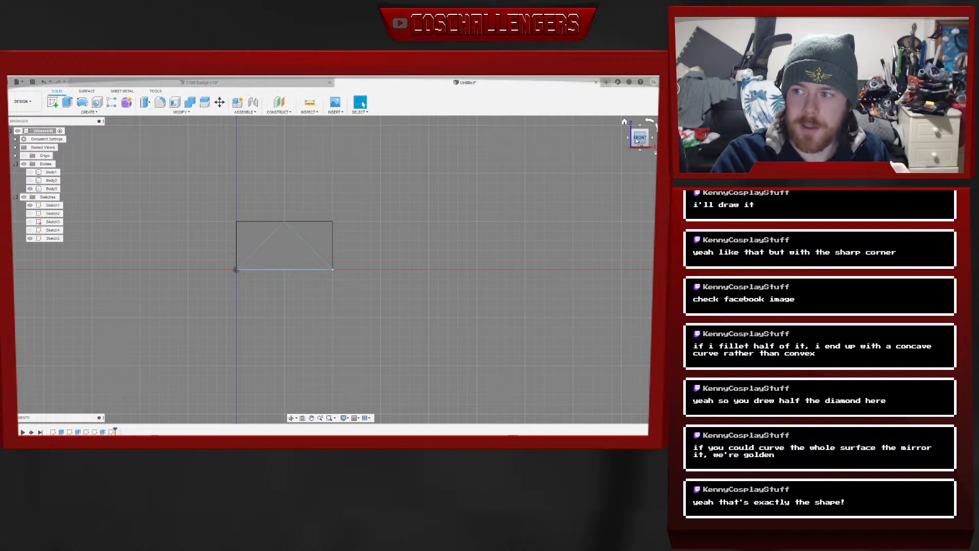
Split the arched body with the two sloping sketch lines as splitting tools, with the tools extended
{"action": "left_click_drag", "start_coordinate": [644, 140], "coordinate": [629, 159]}
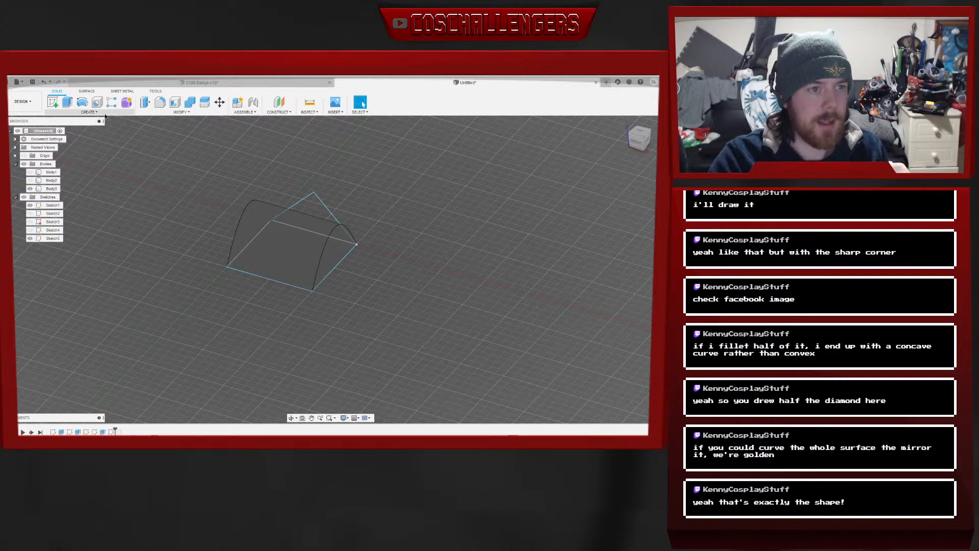
{"action": "left_click", "coordinate": [173, 112]}
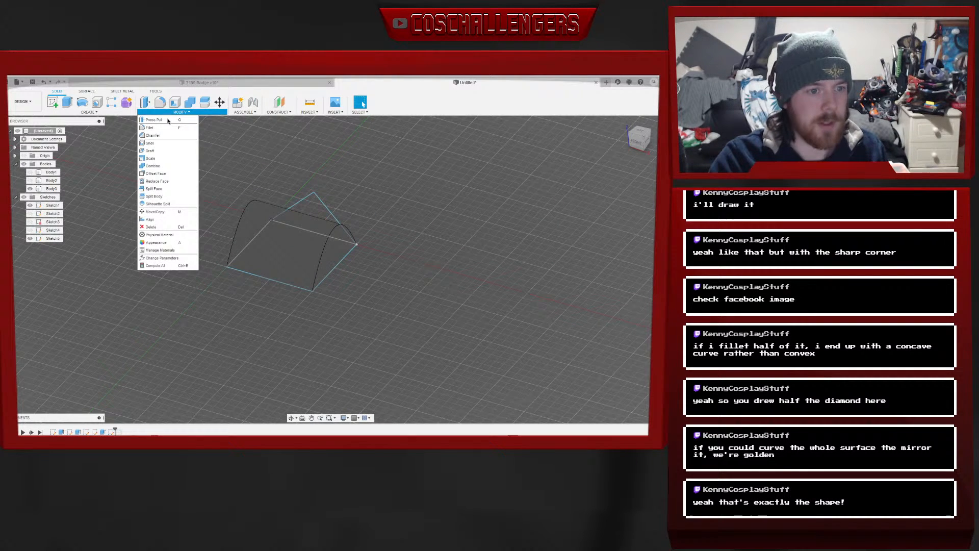
{"action": "left_click", "coordinate": [155, 196]}
{"action": "left_click", "coordinate": [295, 244]}
{"action": "left_click", "coordinate": [625, 184]}
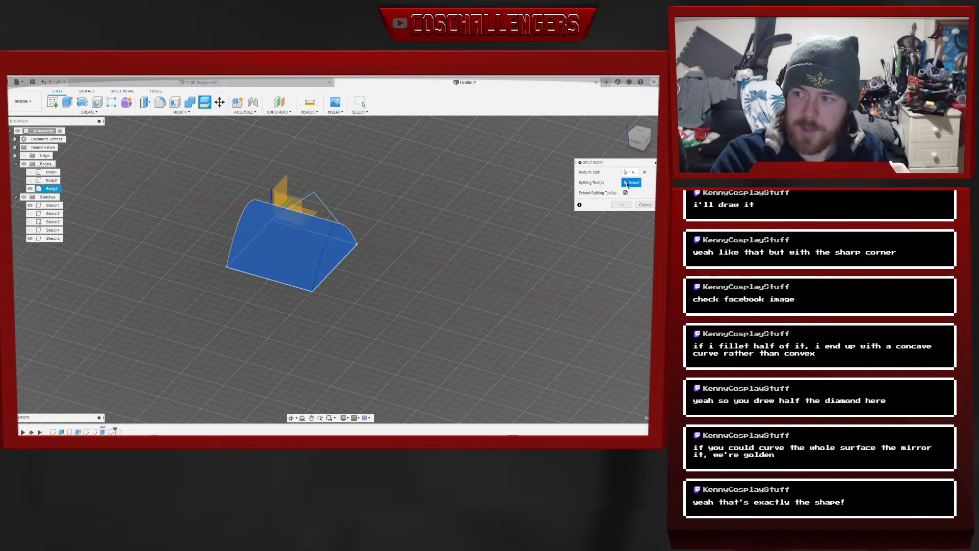
{"action": "left_click", "coordinate": [319, 199]}
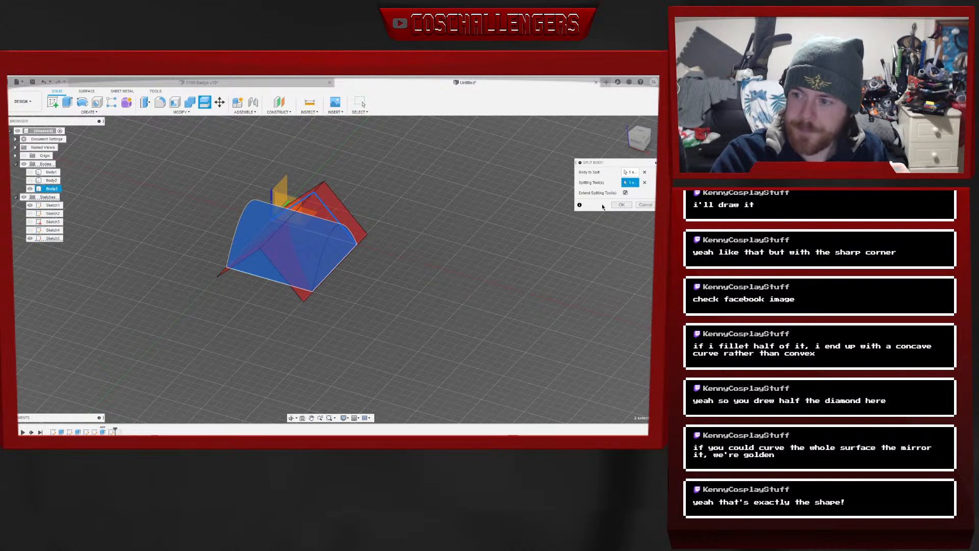
{"action": "left_click", "coordinate": [621, 204]}
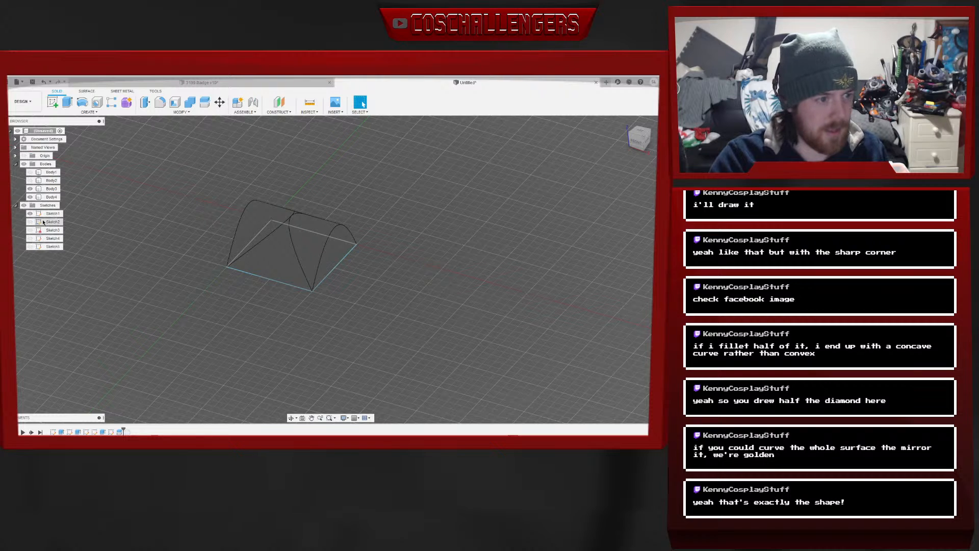
Hide Body4 and examine the curved surfaces and corner edges of the remaining body from several angles
{"action": "left_click", "coordinate": [29, 197]}
{"action": "left_click", "coordinate": [29, 197]}
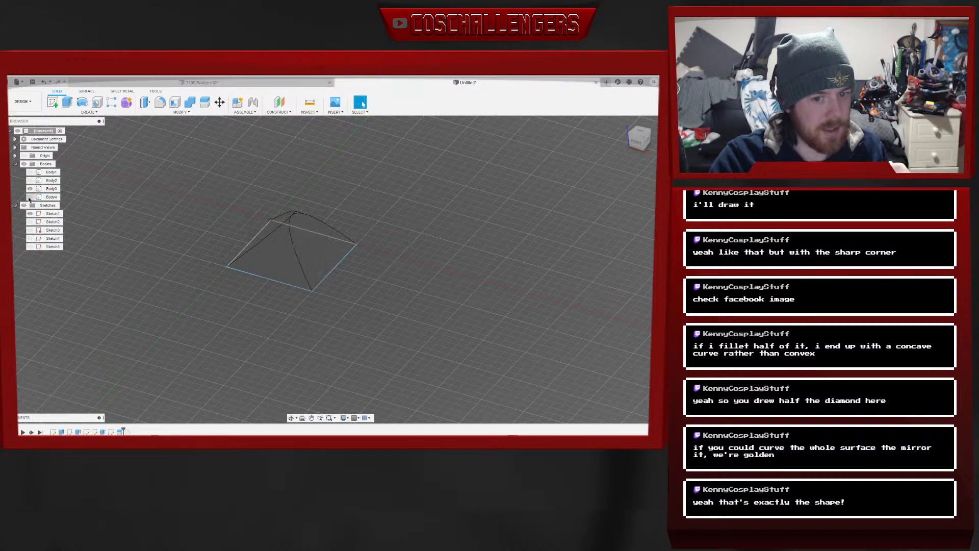
{"action": "left_click", "coordinate": [637, 142]}
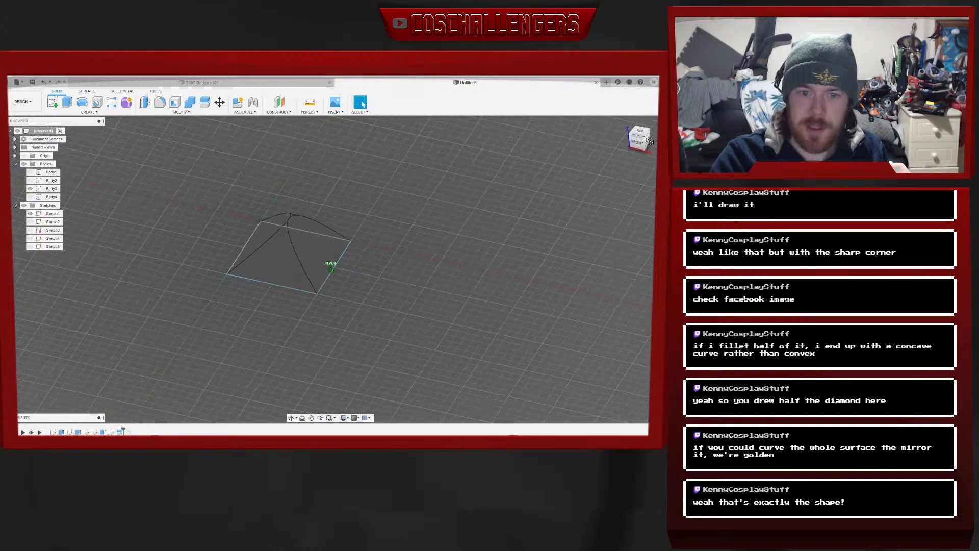
{"action": "mouse_move", "coordinate": [331, 269]}
{"action": "middle_mouse_down", "text": "shift"}
{"action": "mouse_move", "coordinate": [326, 253]}
{"action": "mouse_move", "coordinate": [219, 311]}
{"action": "middle_mouse_up", "text": "shift"}
{"action": "mouse_move", "coordinate": [601, 170]}
{"action": "left_mouse_down"}
{"action": "mouse_move", "coordinate": [627, 164]}
{"action": "mouse_move", "coordinate": [644, 145]}
{"action": "left_mouse_up"}
{"action": "mouse_move", "coordinate": [332, 269]}
{"action": "middle_mouse_down", "text": "shift"}
{"action": "mouse_move", "coordinate": [367, 317]}
{"action": "mouse_move", "coordinate": [358, 341]}
{"action": "mouse_move", "coordinate": [324, 358]}
{"action": "middle_mouse_up", "text": "shift"}
{"action": "middle_click_drag", "start_coordinate": [491, 186], "coordinate": [467, 183], "text": "shift"}
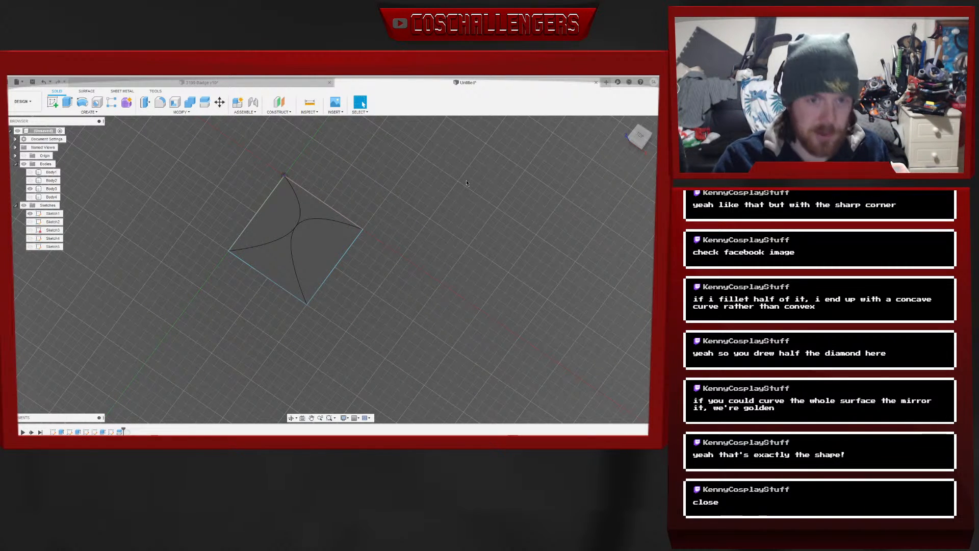
Undo the body split and the two sloping lines, returning to the empty front-plane sketch
{"action": "left_click", "coordinate": [635, 140]}
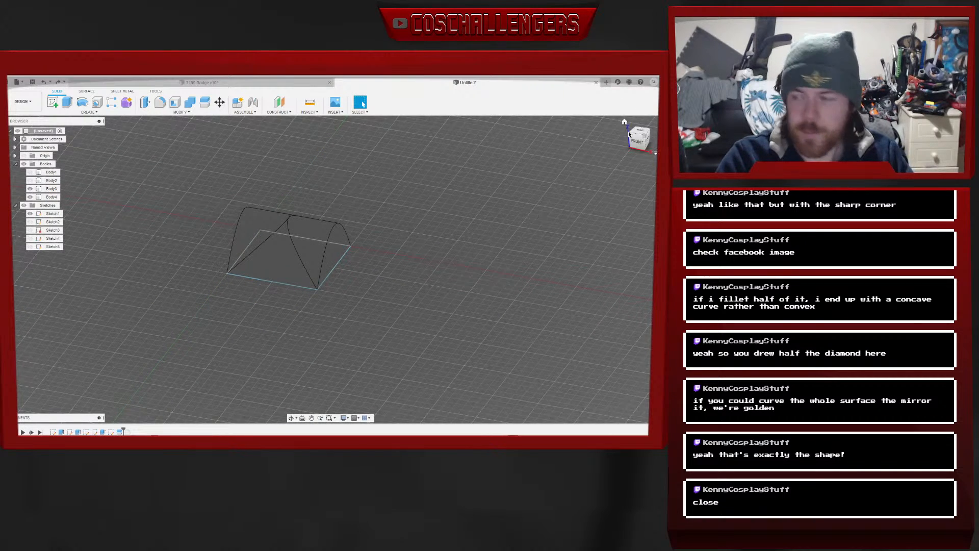
{"action": "key", "text": "ctrl+z"}
{"action": "key", "text": "ctrl+z"}
{"action": "key", "text": "ctrl+z"}
{"action": "key", "text": "ctrl+z"}
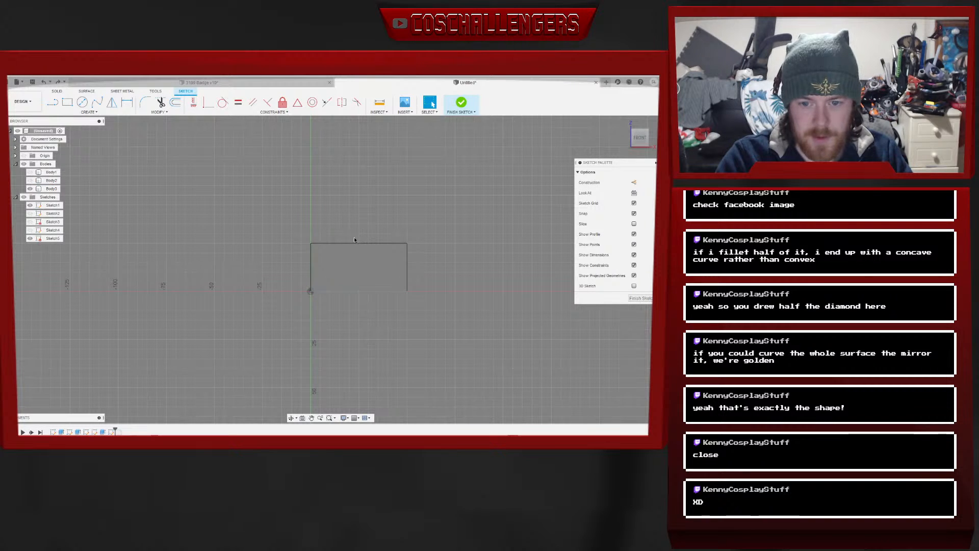
{"action": "key", "text": "l"}
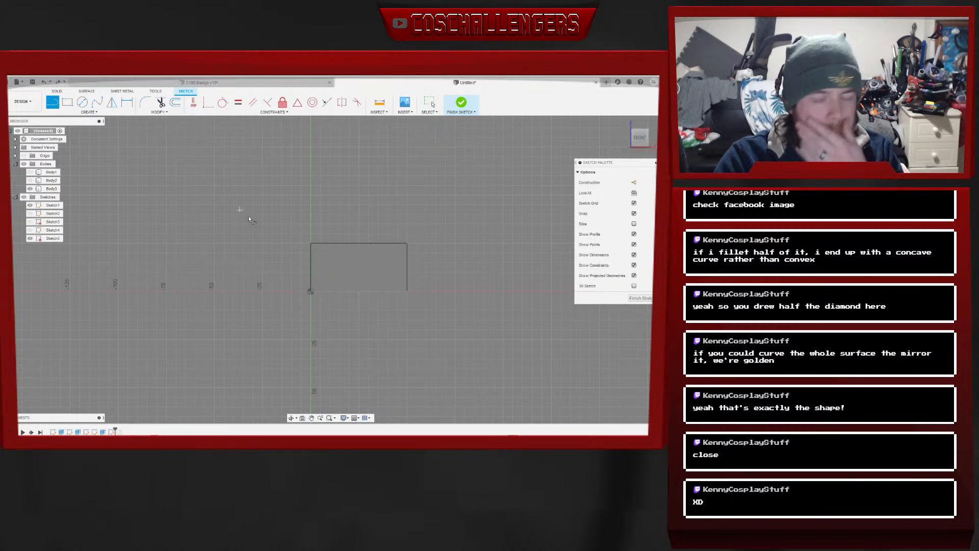
{"action": "left_click", "coordinate": [310, 291]}
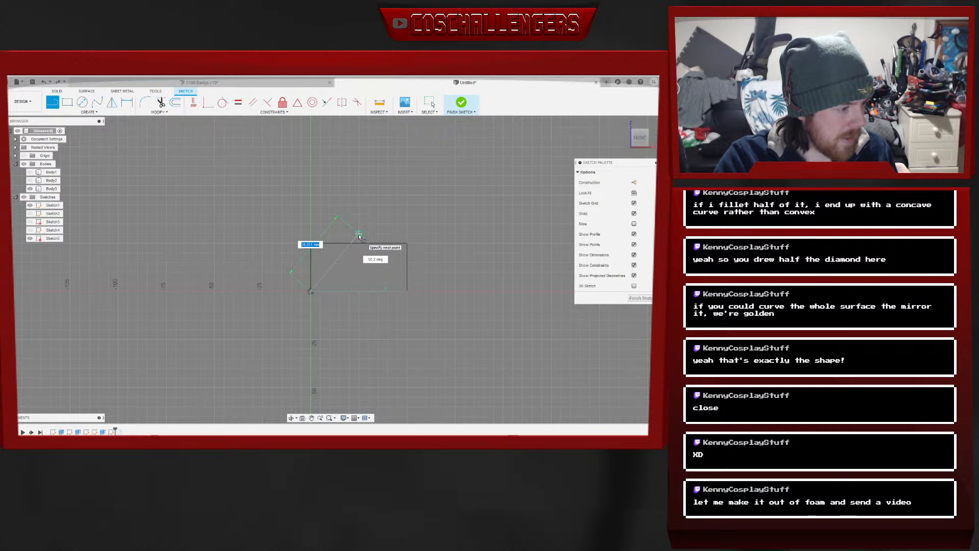
{"action": "left_click", "coordinate": [359, 243]}
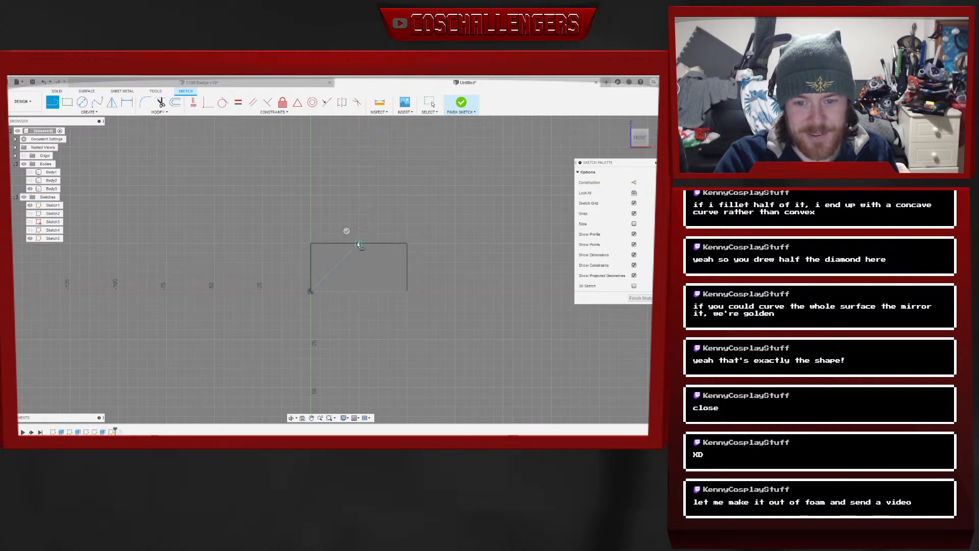
{"action": "left_click", "coordinate": [407, 291]}
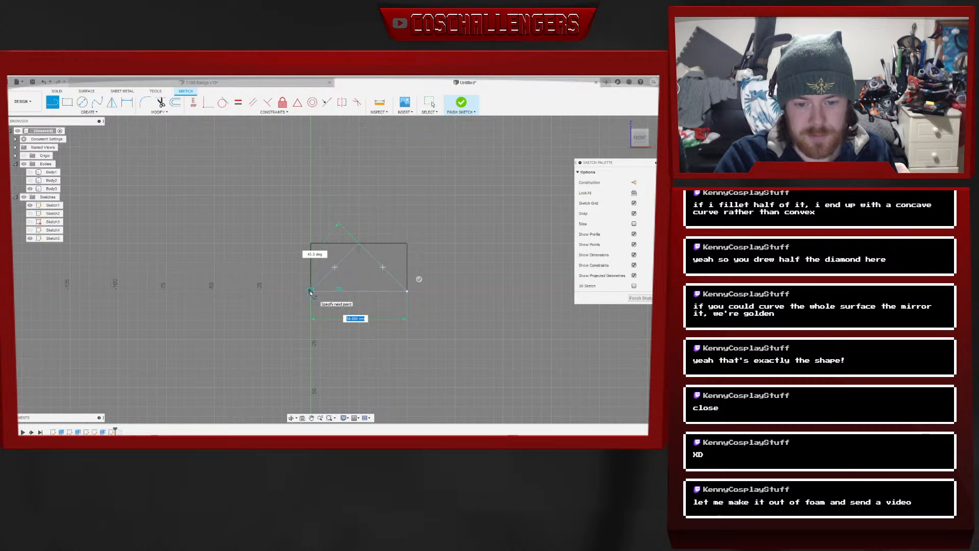
{"action": "left_click", "coordinate": [310, 292]}
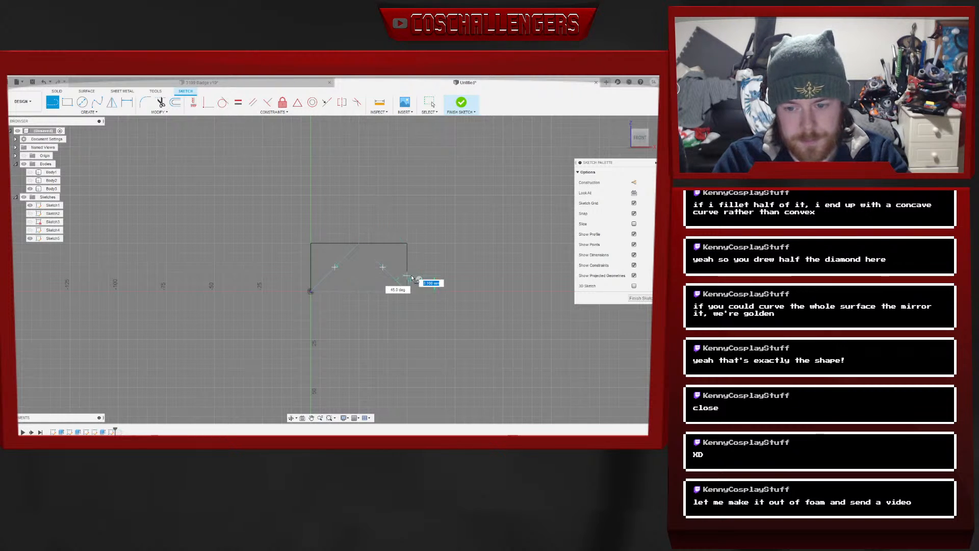
{"action": "key", "text": "Escape"}
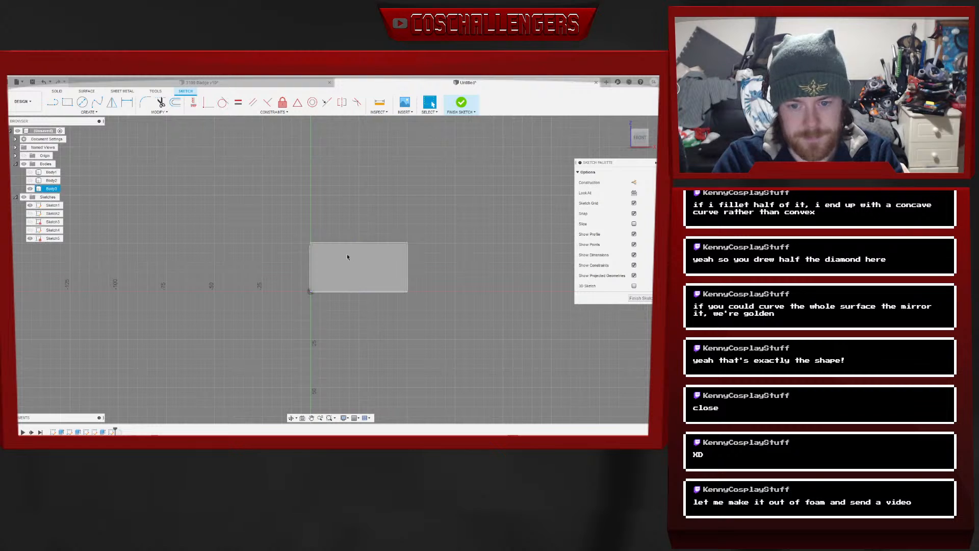
Draw a closed triangle from the origin corner to an apex slightly above the top edge's midpoint and the opposite bottom corner, and finish the sketch
{"action": "left_click", "coordinate": [54, 103]}
{"action": "left_click", "coordinate": [311, 292]}
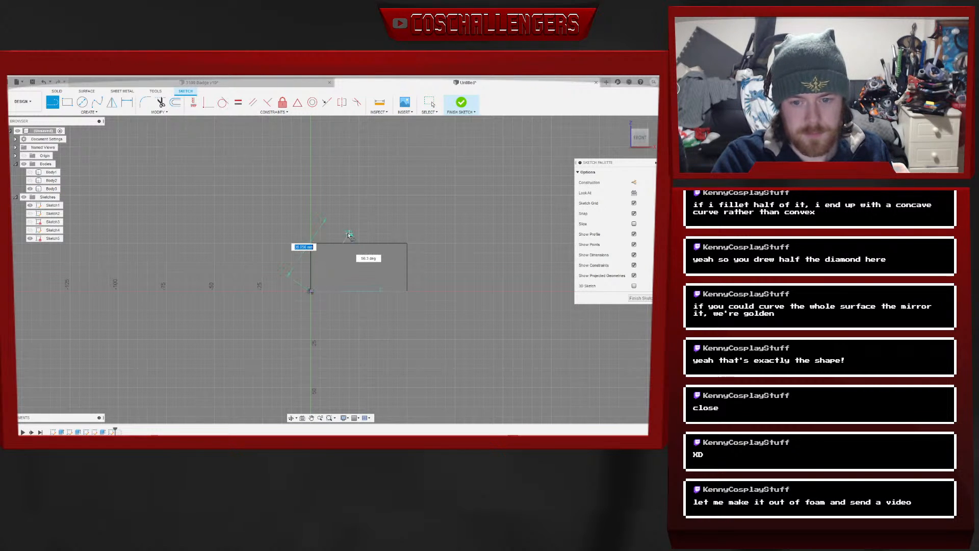
{"action": "left_click", "coordinate": [359, 235]}
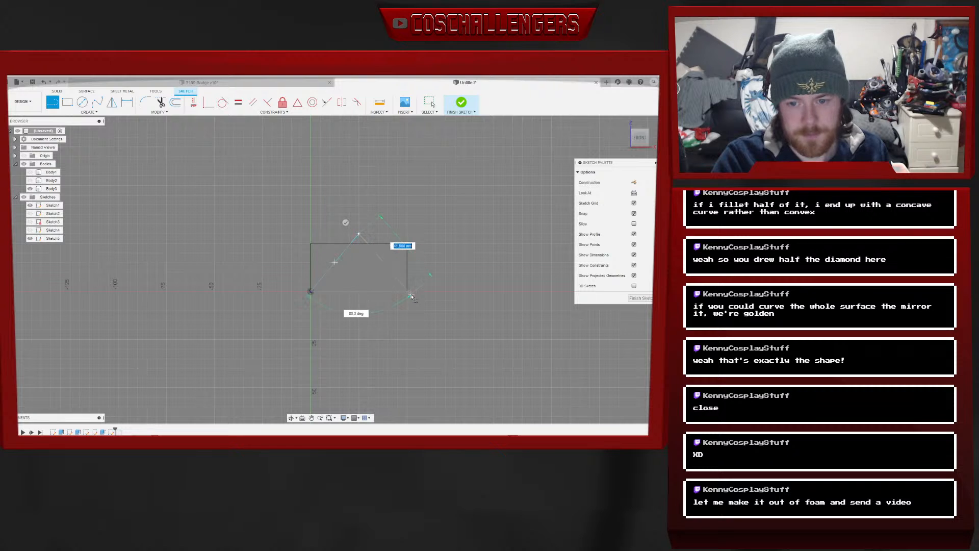
{"action": "left_click", "coordinate": [408, 292]}
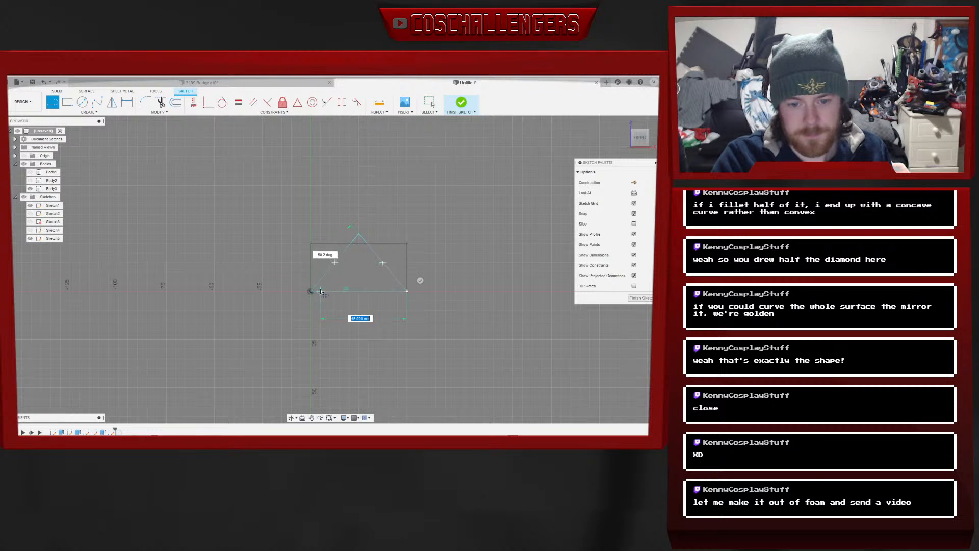
{"action": "left_click", "coordinate": [310, 292]}
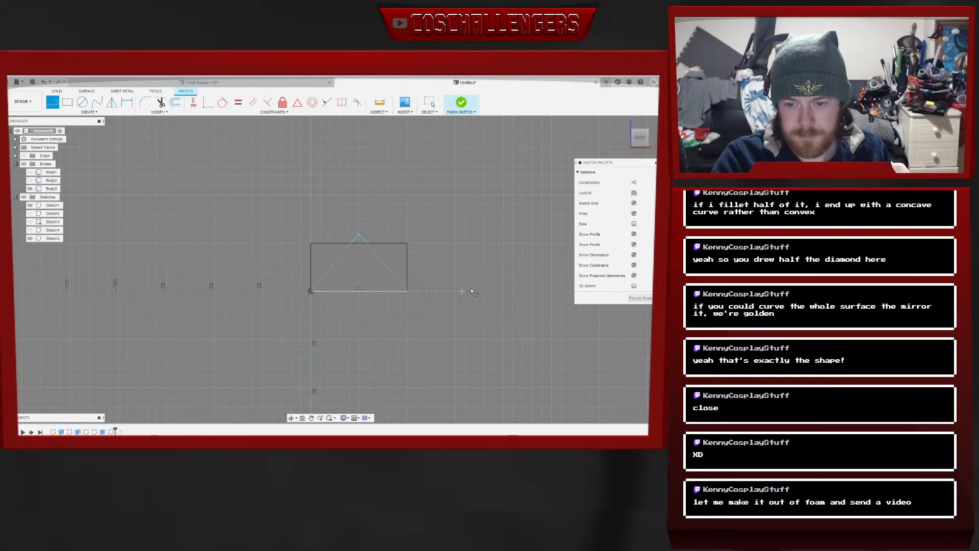
{"action": "left_click", "coordinate": [640, 299]}
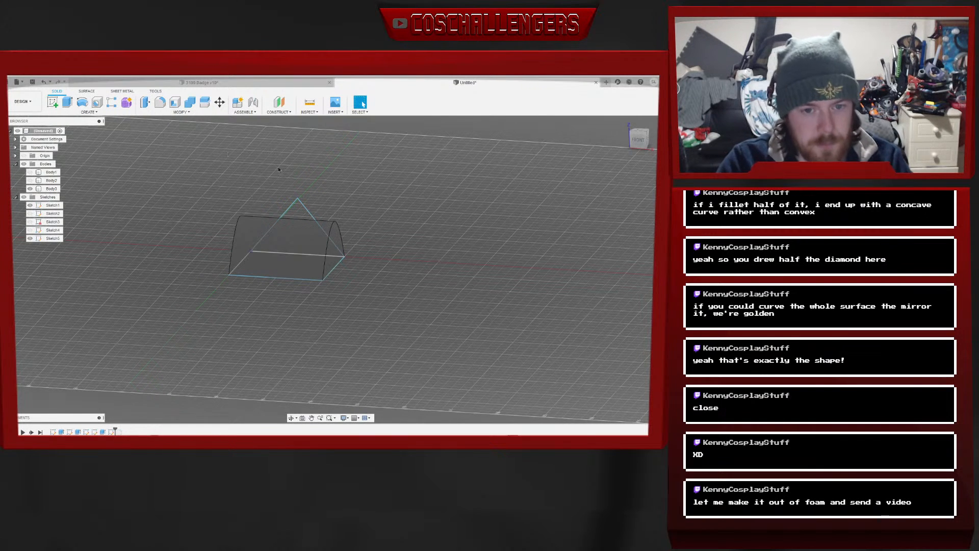
Split the arched body using the triangle with its apex above the top edge as the extended splitting tool
{"action": "left_click", "coordinate": [181, 111]}
{"action": "left_click", "coordinate": [154, 196]}
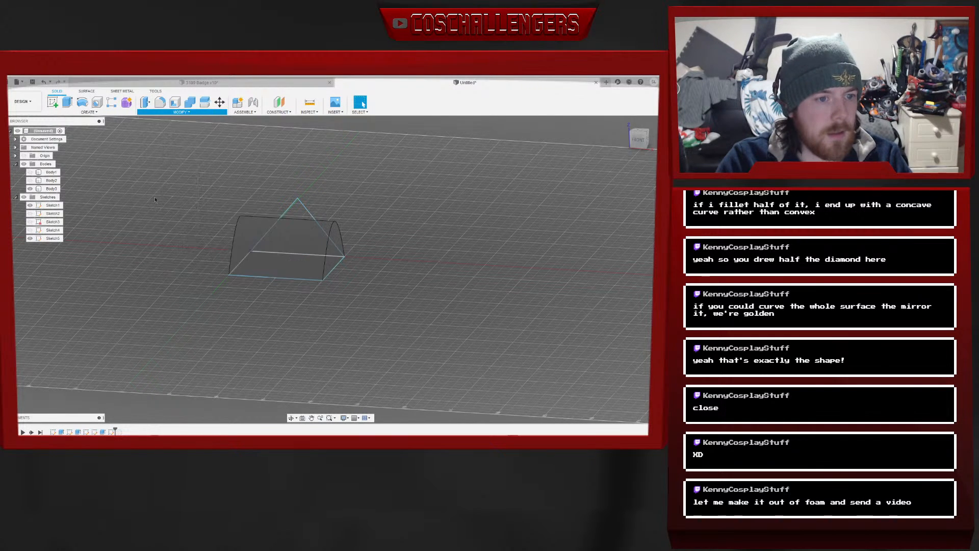
{"action": "left_click", "coordinate": [302, 217]}
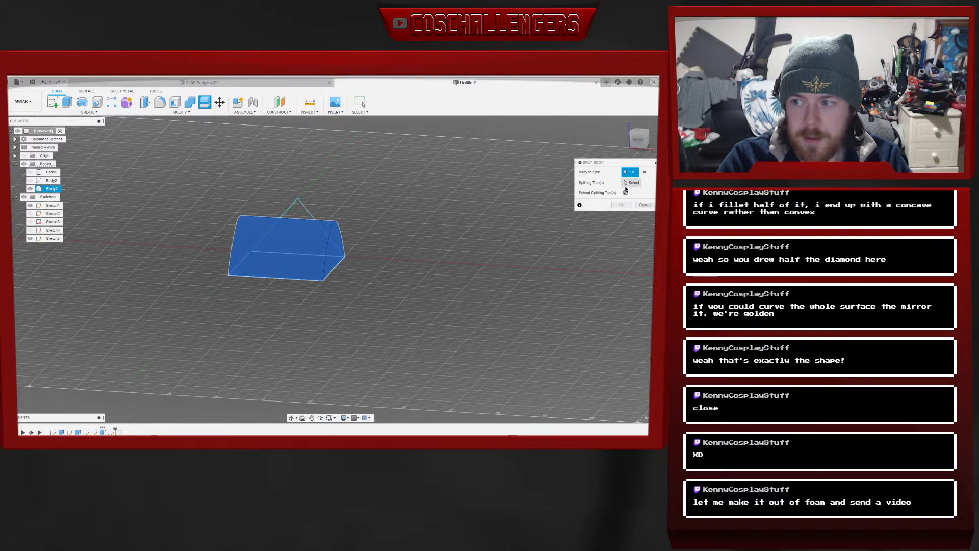
{"action": "left_click", "coordinate": [309, 214]}
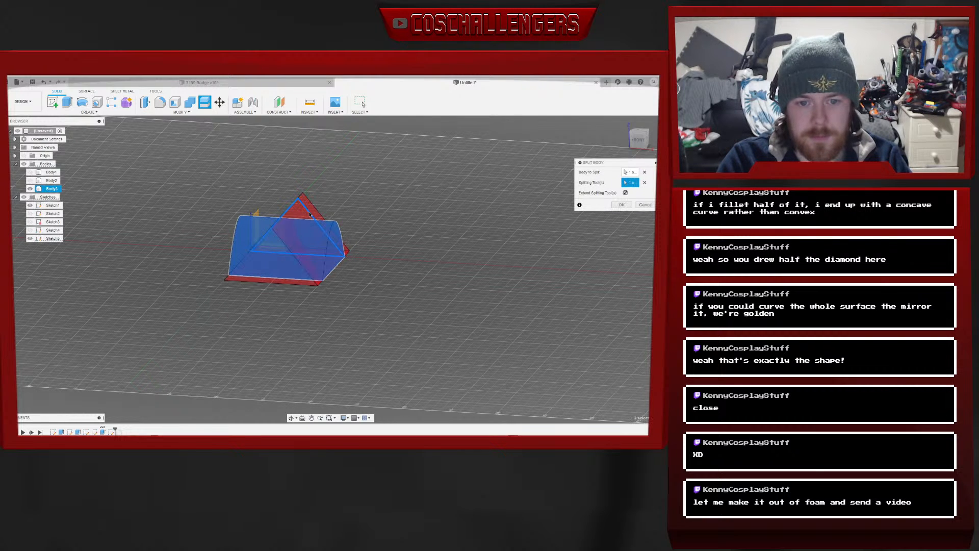
{"action": "left_click", "coordinate": [622, 205]}
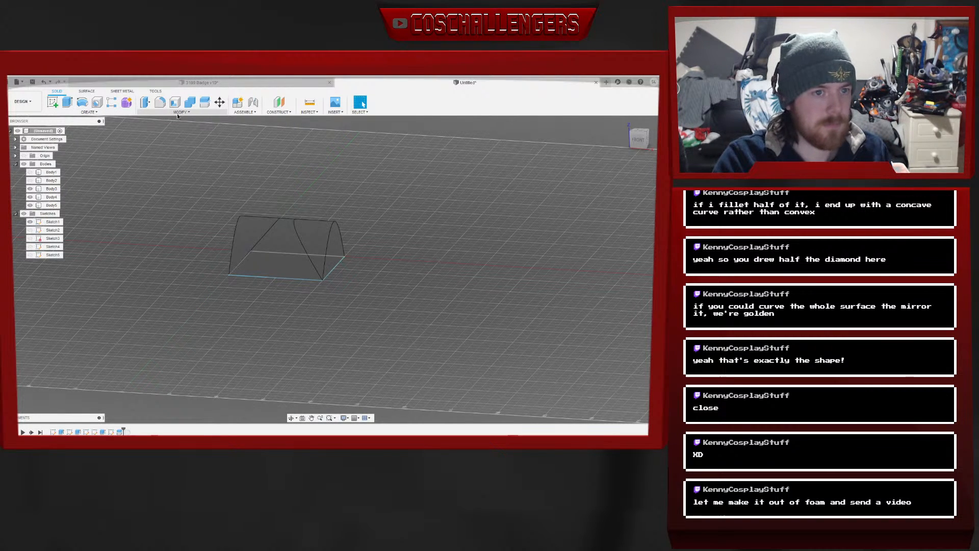
Hide Body5 and Body4 and examine the remaining body from the front
{"action": "left_click", "coordinate": [31, 205]}
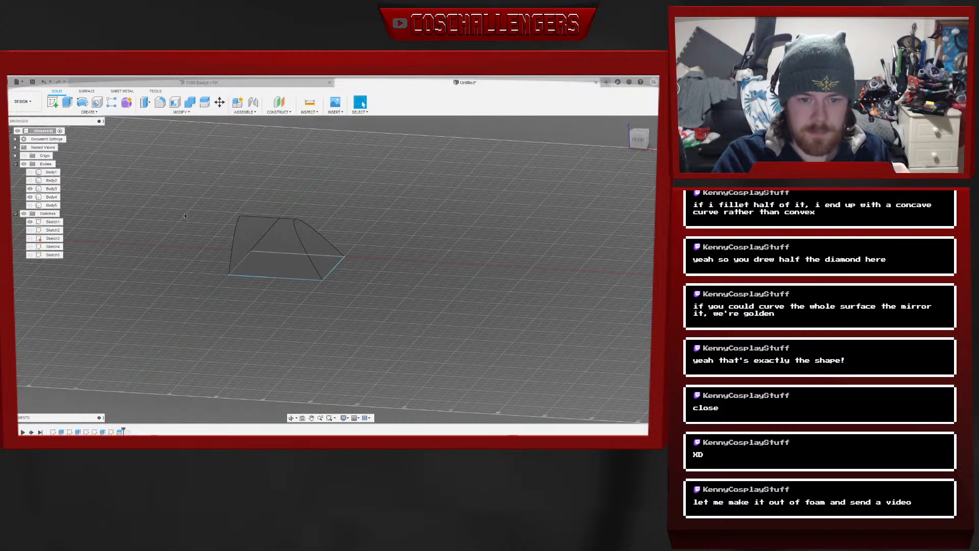
{"action": "left_click", "coordinate": [30, 197]}
{"action": "mouse_move", "coordinate": [638, 144]}
{"action": "left_mouse_down"}
{"action": "mouse_move", "coordinate": [620, 161]}
{"action": "mouse_move", "coordinate": [641, 144]}
{"action": "left_mouse_up"}
{"action": "left_click", "coordinate": [637, 139]}
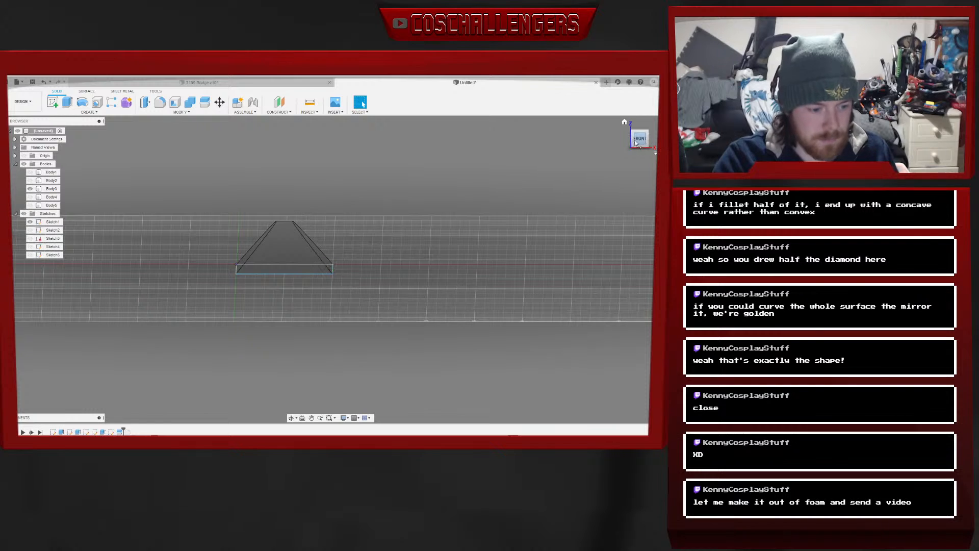
Undo the body hiding, the split and the triangle, returning to the empty front-plane sketch
{"action": "key", "text": "ctrl+z"}
{"action": "key", "text": "ctrl+z"}
{"action": "key", "text": "ctrl+z"}
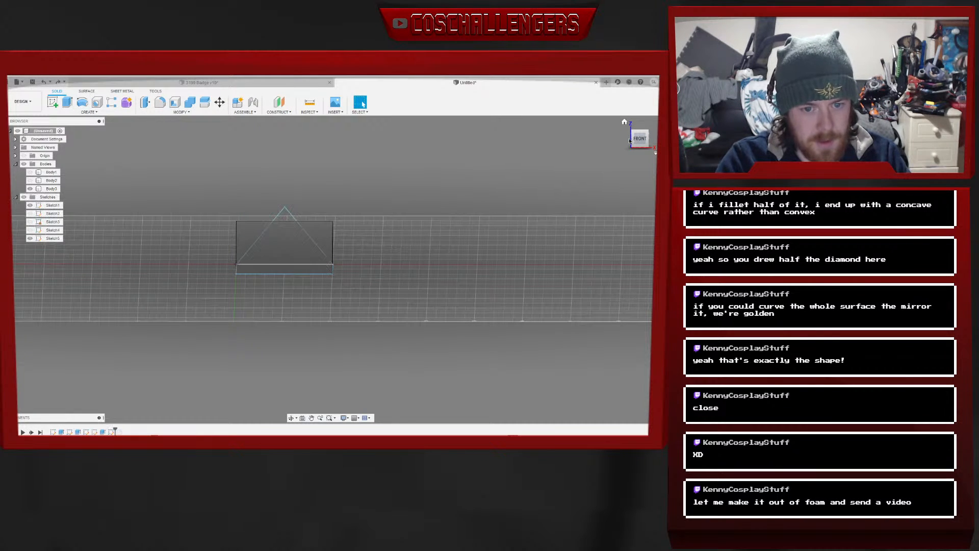
{"action": "left_click", "coordinate": [641, 139]}
{"action": "middle_click_drag", "start_coordinate": [347, 247], "coordinate": [422, 269]}
{"action": "key", "text": "ctrl+z"}
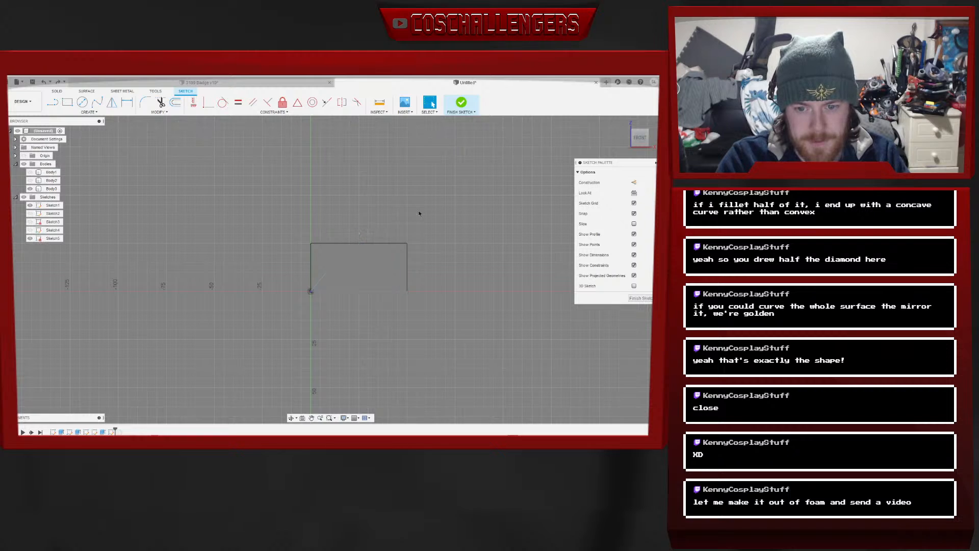
Draw a closed triangle between the two bottom corners with its apex slightly below the top edge's midpoint, and finish the sketch
{"action": "key", "text": "l"}
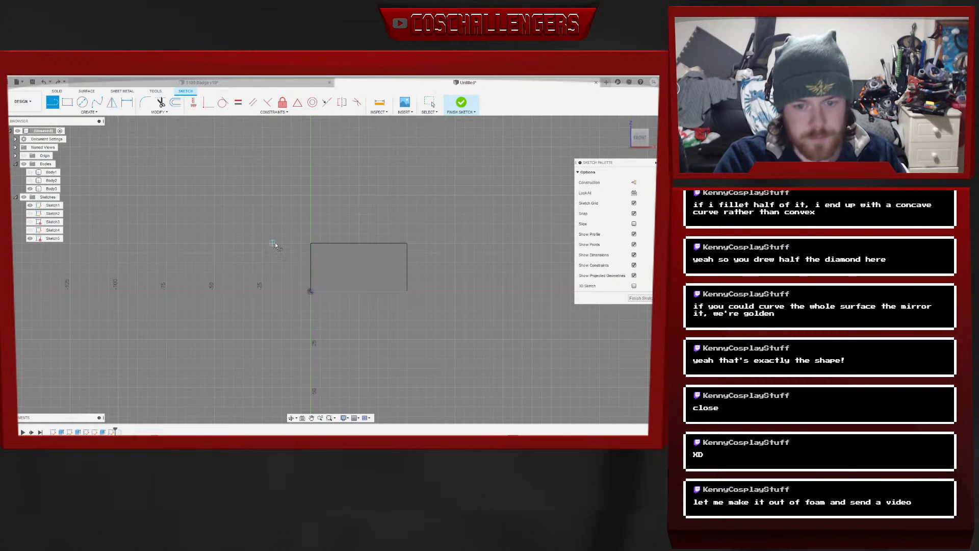
{"action": "left_click", "coordinate": [311, 292]}
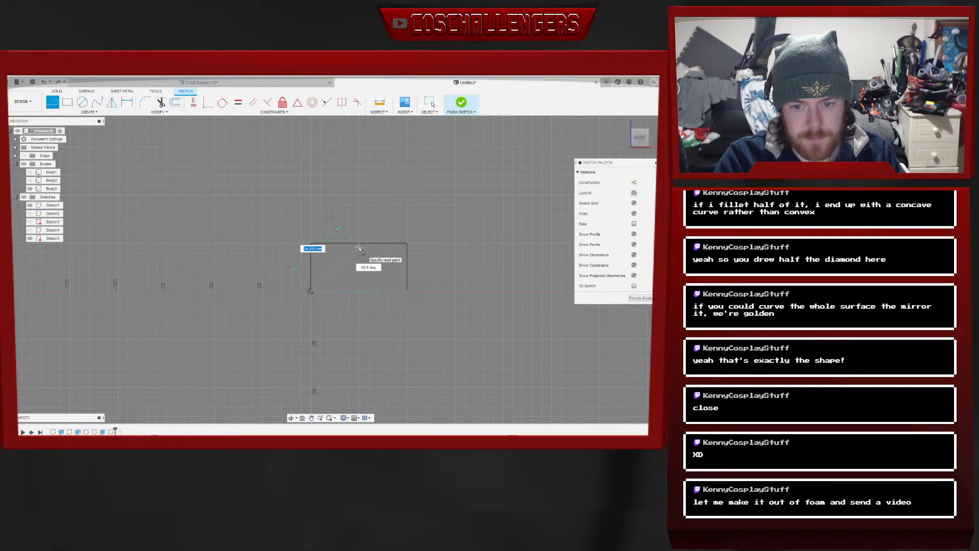
{"action": "left_click", "coordinate": [360, 247]}
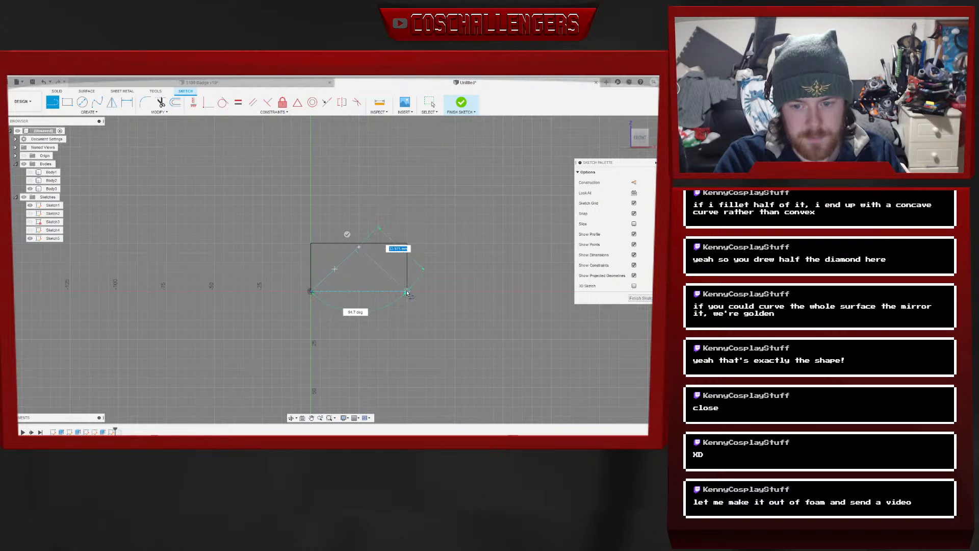
{"action": "left_click", "coordinate": [407, 292]}
{"action": "left_click", "coordinate": [312, 291]}
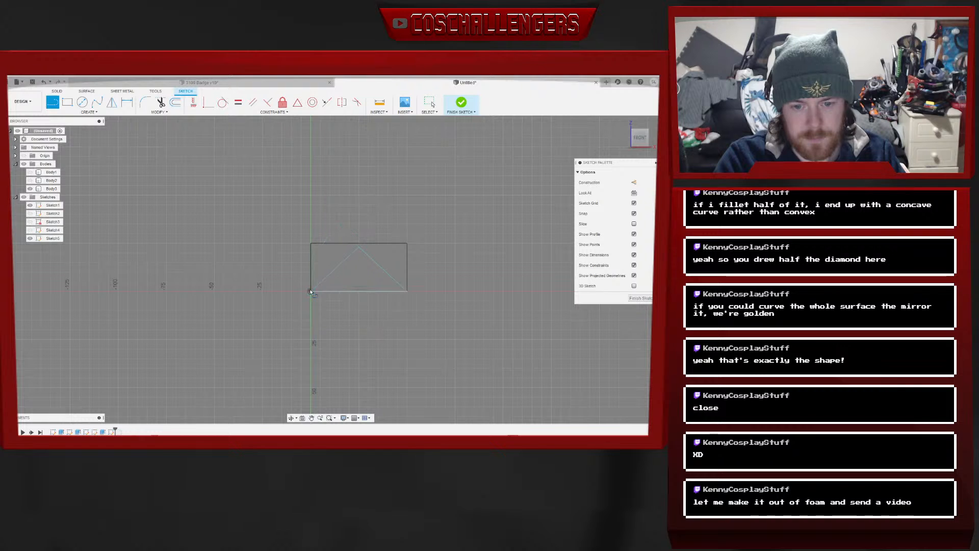
{"action": "left_click", "coordinate": [638, 299]}
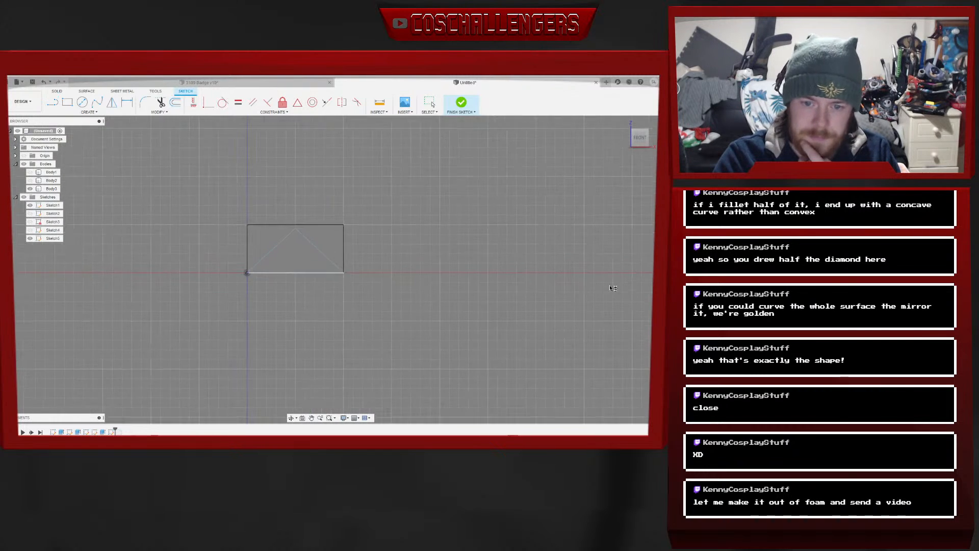
Split the arched body with the triangle whose apex lies just below the top edge, with the splitting tool extended
{"action": "left_click", "coordinate": [634, 142]}
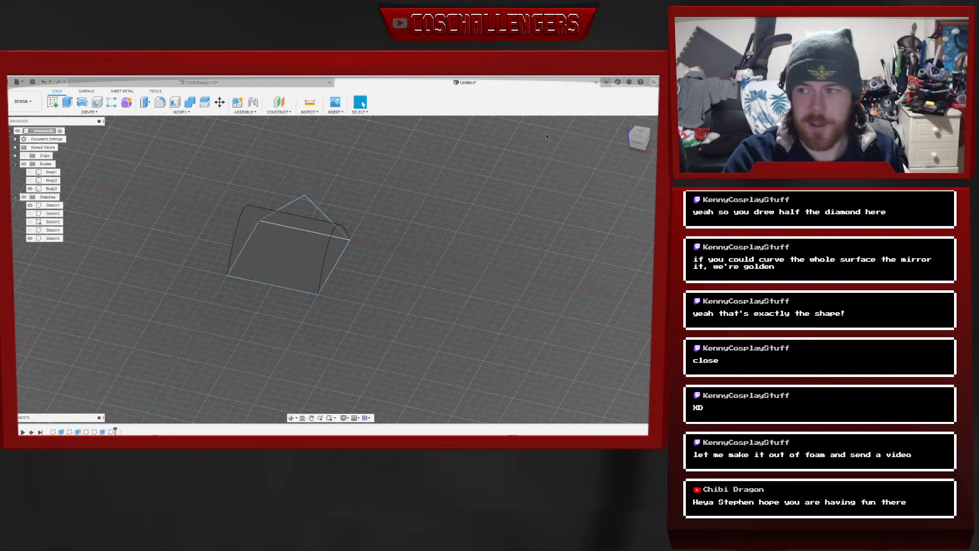
{"action": "left_click_drag", "start_coordinate": [638, 146], "coordinate": [638, 135]}
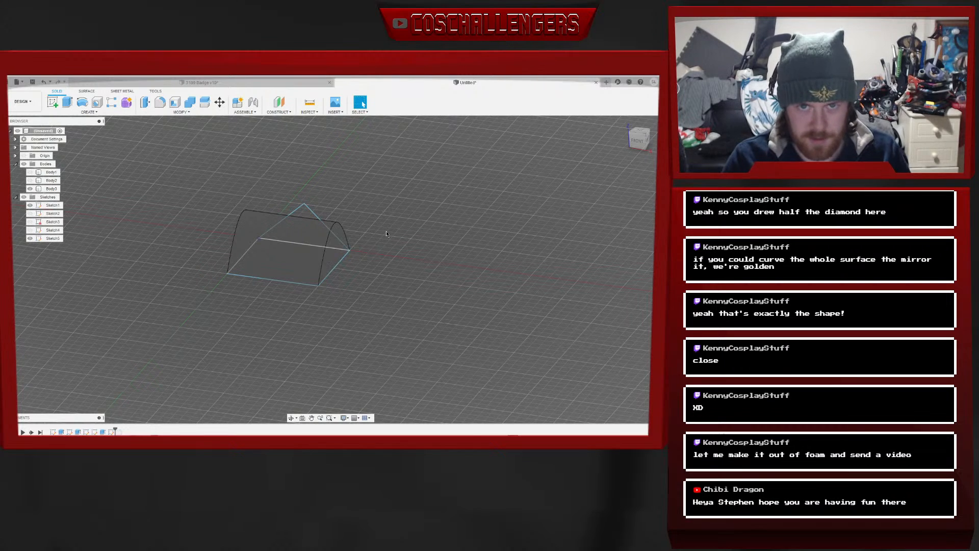
{"action": "left_click", "coordinate": [240, 235]}
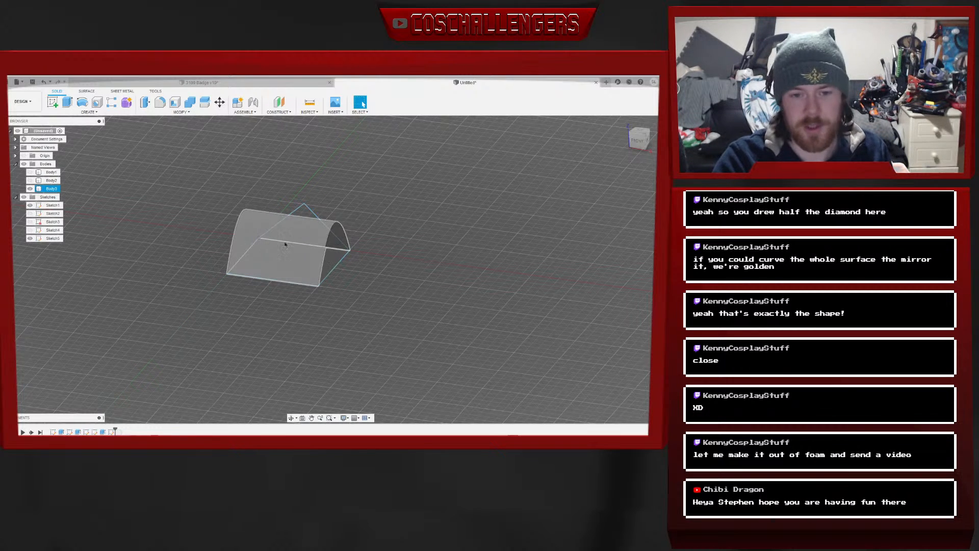
{"action": "left_click", "coordinate": [208, 261]}
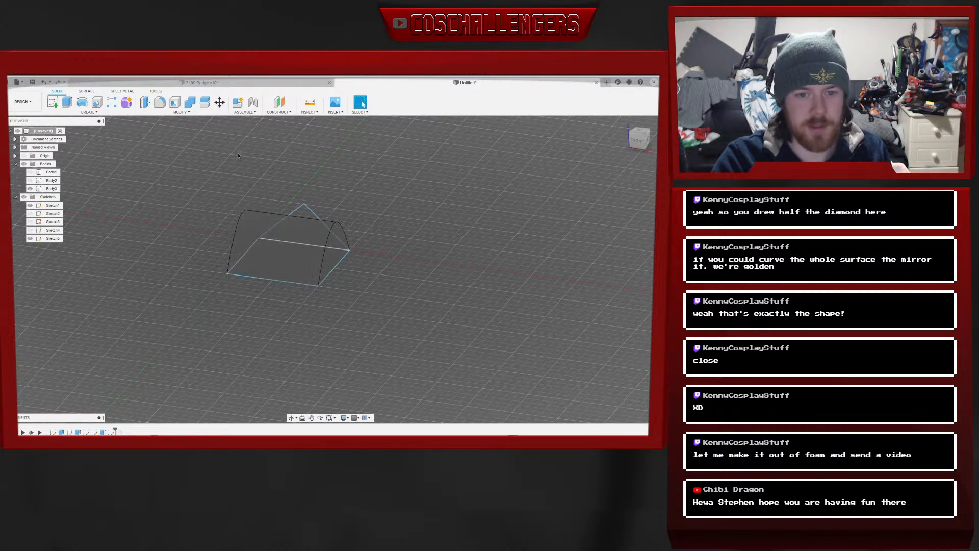
{"action": "left_click", "coordinate": [180, 112]}
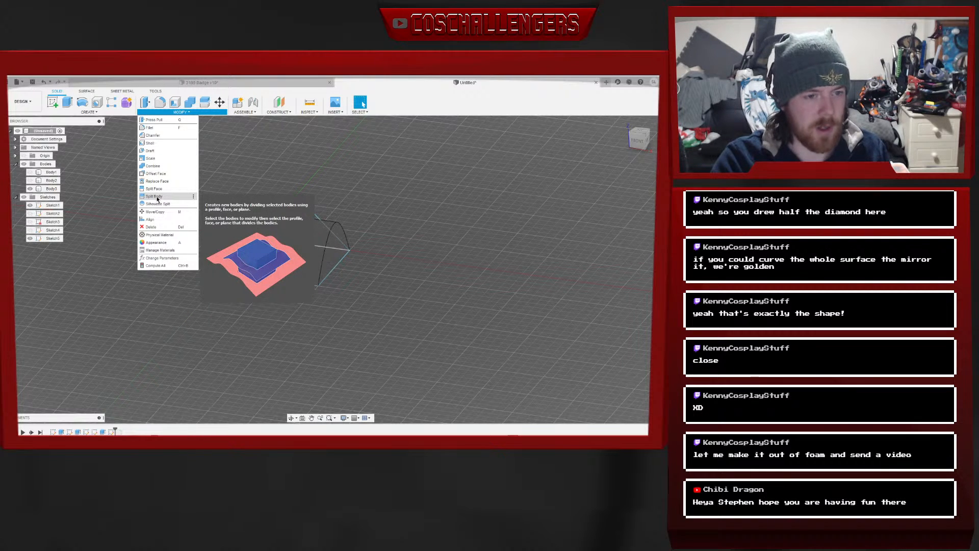
{"action": "left_click", "coordinate": [157, 197]}
{"action": "left_click", "coordinate": [314, 214]}
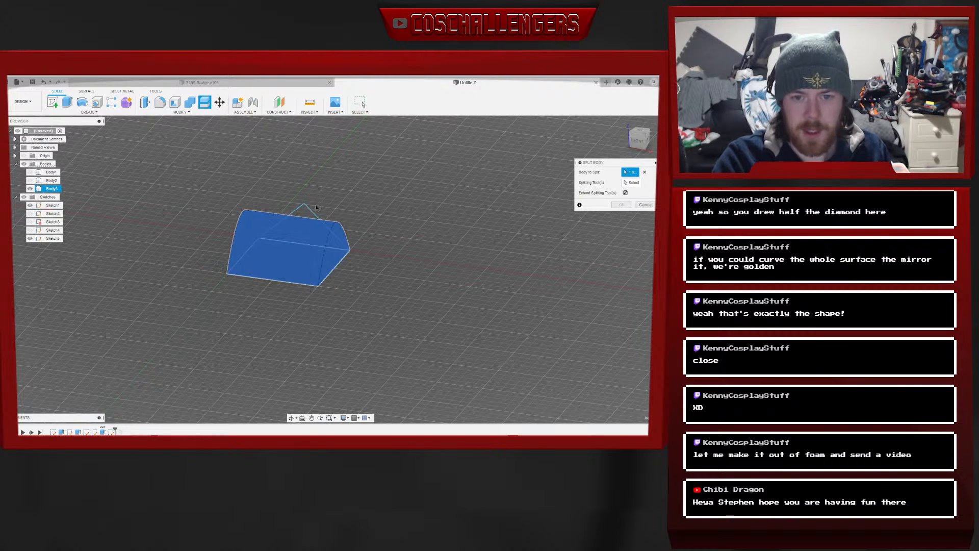
{"action": "left_click", "coordinate": [632, 183]}
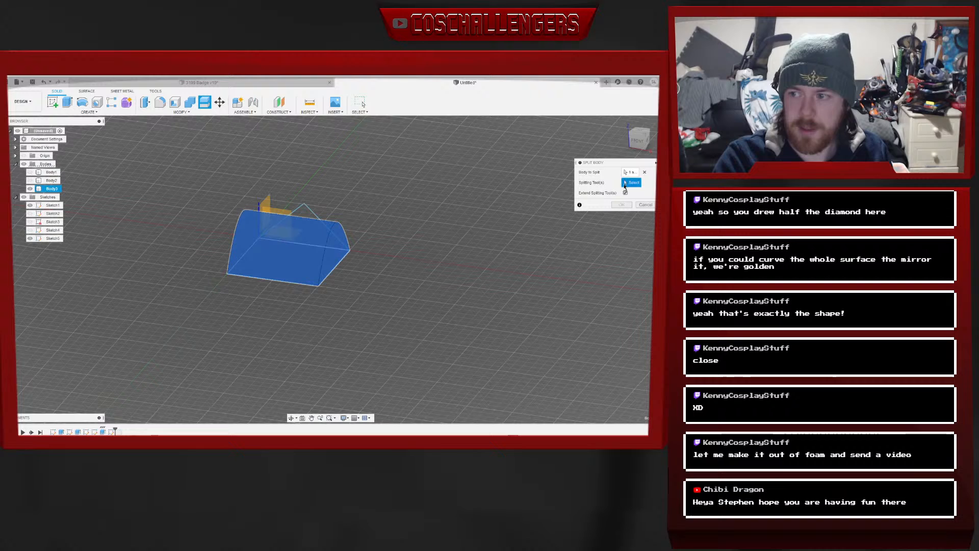
{"action": "left_click", "coordinate": [312, 212]}
{"action": "left_click", "coordinate": [621, 204]}
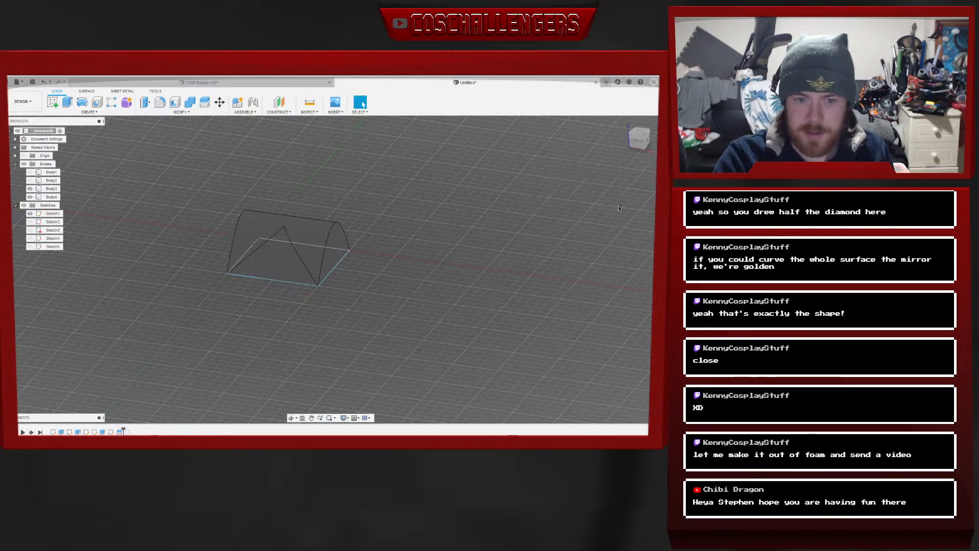
Hide Body4 and examine the remaining pyramid-like body's curved faces and edges at an angle and from above
{"action": "left_click", "coordinate": [30, 197]}
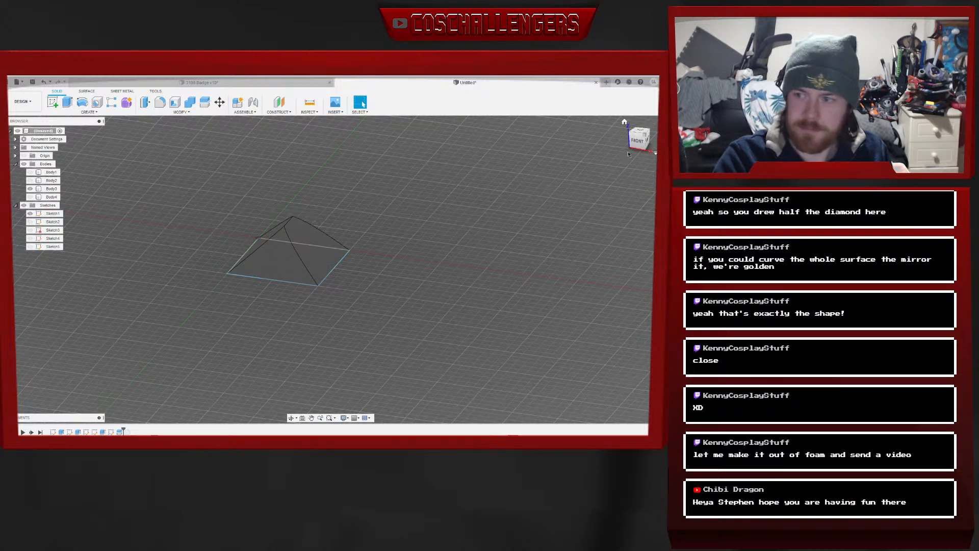
{"action": "mouse_move", "coordinate": [637, 143]}
{"action": "left_mouse_down"}
{"action": "mouse_move", "coordinate": [614, 165]}
{"action": "mouse_move", "coordinate": [636, 142]}
{"action": "left_mouse_up"}
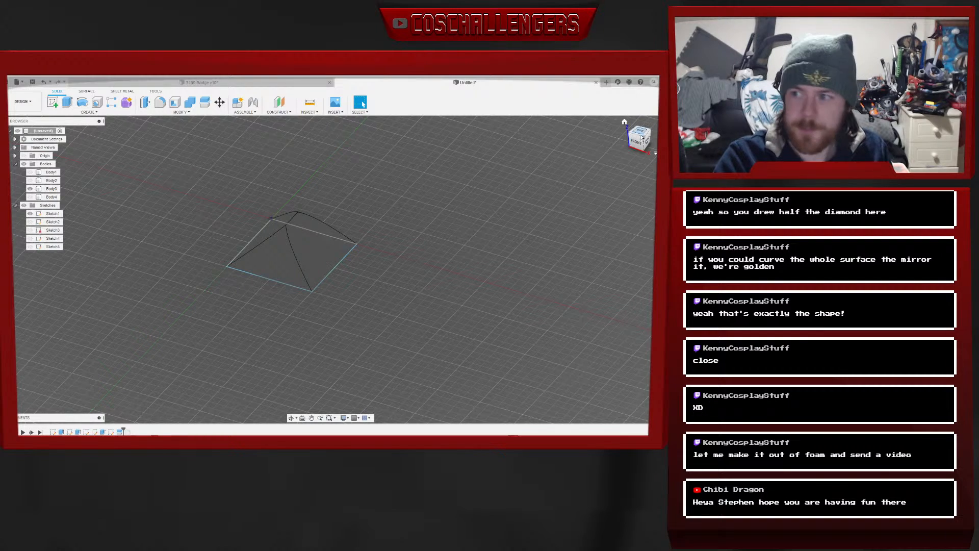
{"action": "mouse_move", "coordinate": [641, 142]}
{"action": "left_mouse_down"}
{"action": "mouse_move", "coordinate": [625, 131]}
{"action": "mouse_move", "coordinate": [650, 161]}
{"action": "mouse_move", "coordinate": [641, 157]}
{"action": "left_mouse_up"}
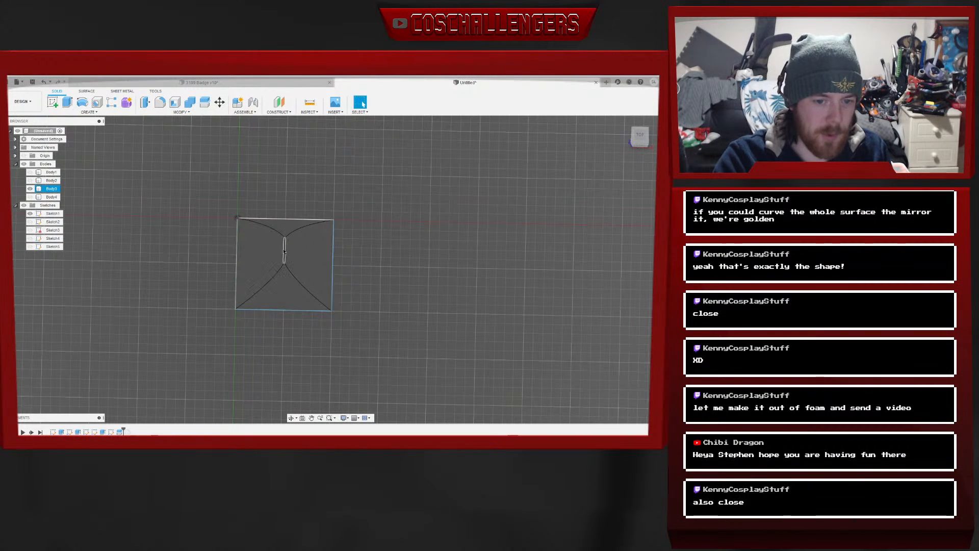
Fillet the short top ridge edge of the pyramid-like body with a 5 mm radius and the Rolling Ball corner type, and inspect it
{"action": "left_click", "coordinate": [159, 102]}
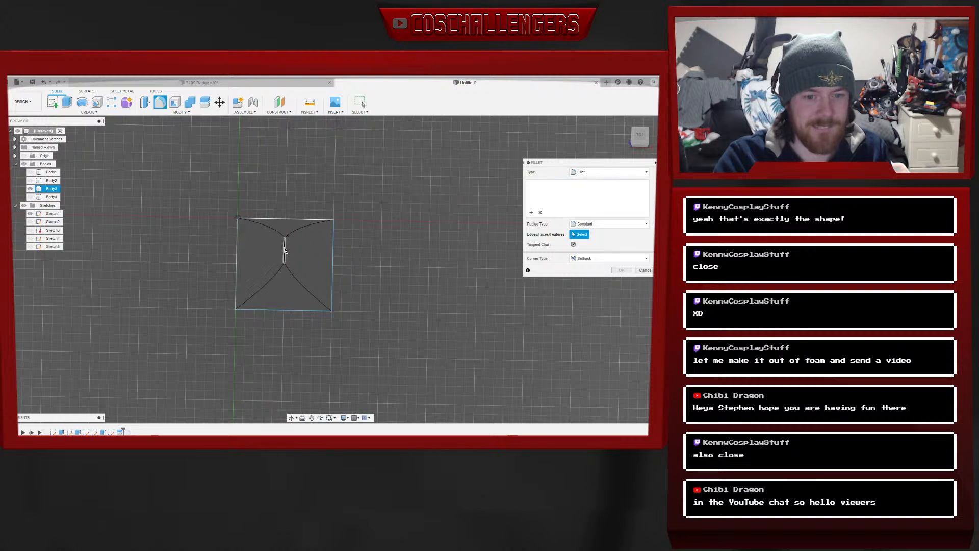
{"action": "left_click", "coordinate": [284, 249]}
{"action": "type", "text": "2"}
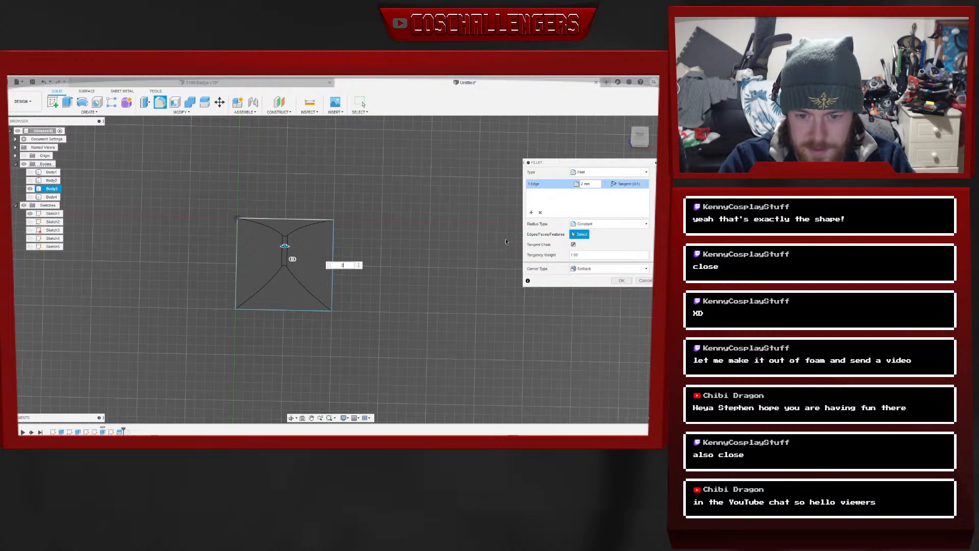
{"action": "key", "text": "BackSpace"}
{"action": "type", "text": "5"}
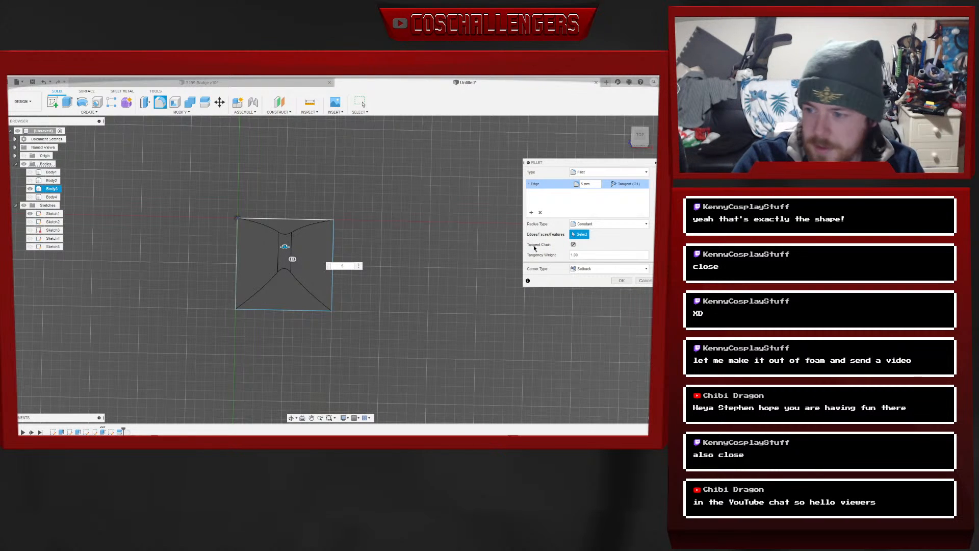
{"action": "left_click", "coordinate": [618, 272]}
{"action": "left_click", "coordinate": [594, 280]}
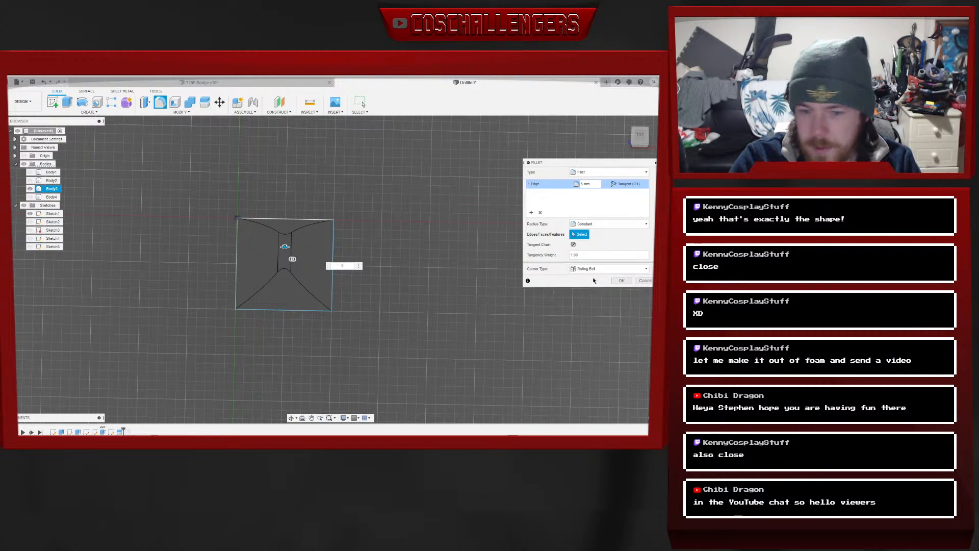
{"action": "left_click", "coordinate": [618, 282]}
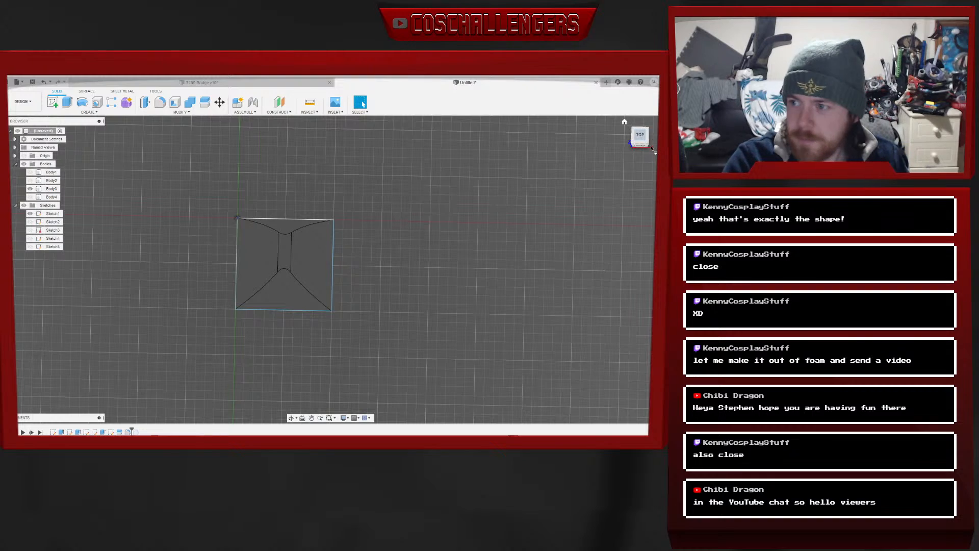
{"action": "left_click_drag", "start_coordinate": [642, 139], "coordinate": [633, 128]}
{"action": "mouse_move", "coordinate": [331, 270]}
{"action": "middle_mouse_down", "text": "shift"}
{"action": "mouse_move", "coordinate": [268, 229]}
{"action": "mouse_move", "coordinate": [233, 233]}
{"action": "mouse_move", "coordinate": [251, 227]}
{"action": "mouse_move", "coordinate": [256, 194]}
{"action": "mouse_move", "coordinate": [402, 184]}
{"action": "middle_mouse_up", "text": "shift"}
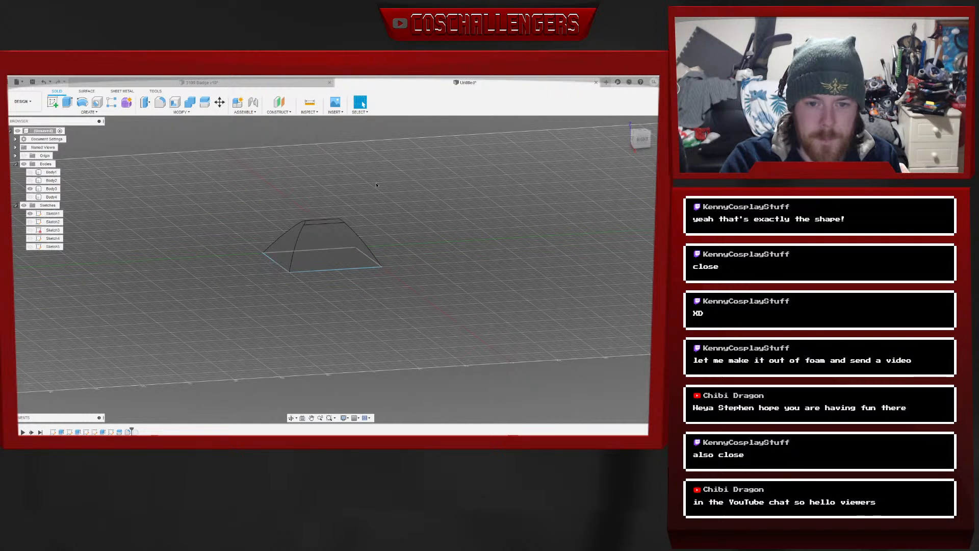
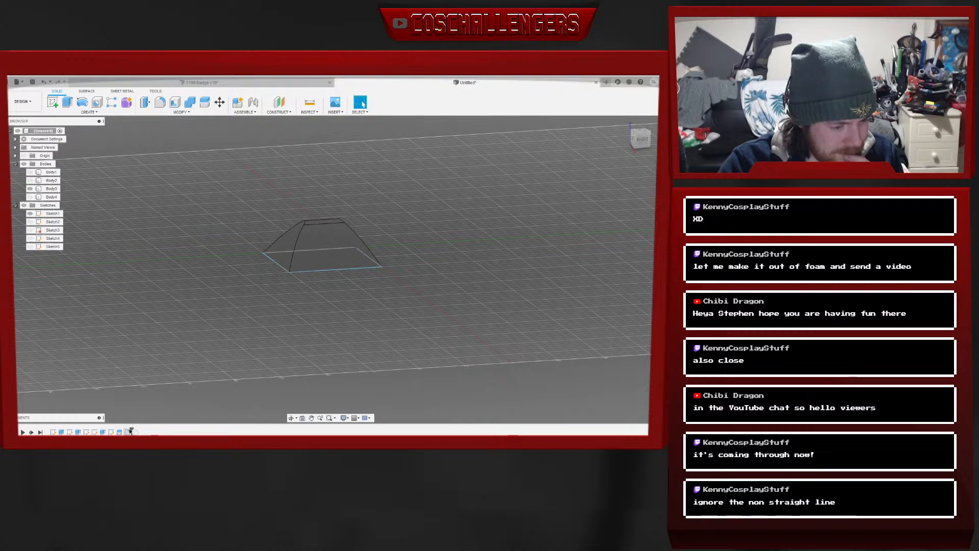
Roll the timeline back to before the arch profile's sketch and start a new sketch on the right plane
{"action": "left_click_drag", "start_coordinate": [131, 430], "coordinate": [82, 431]}
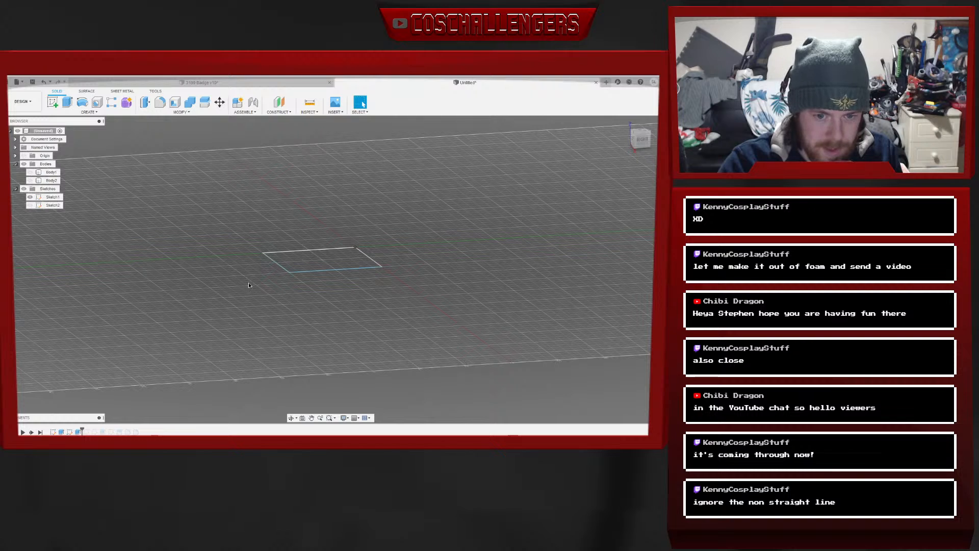
{"action": "left_click", "coordinate": [55, 105]}
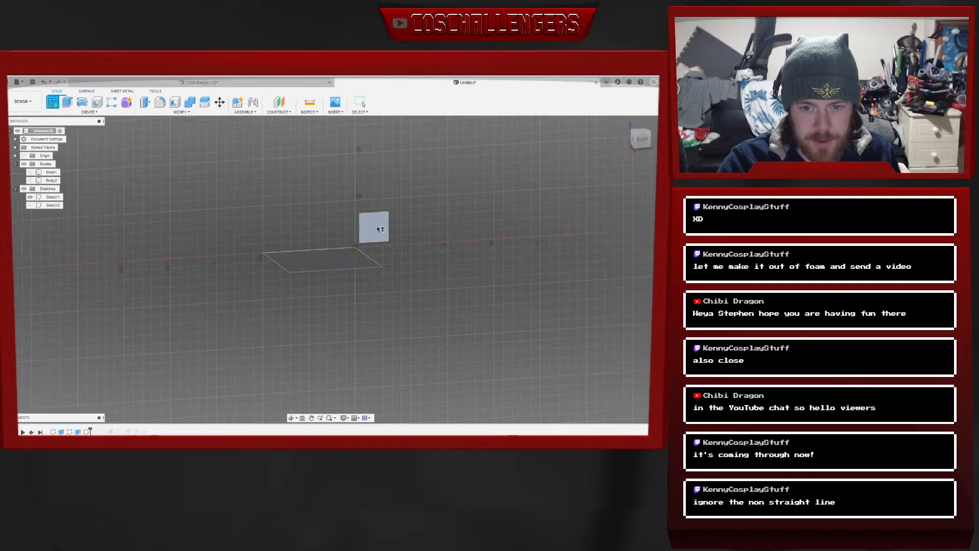
{"action": "left_click", "coordinate": [362, 249]}
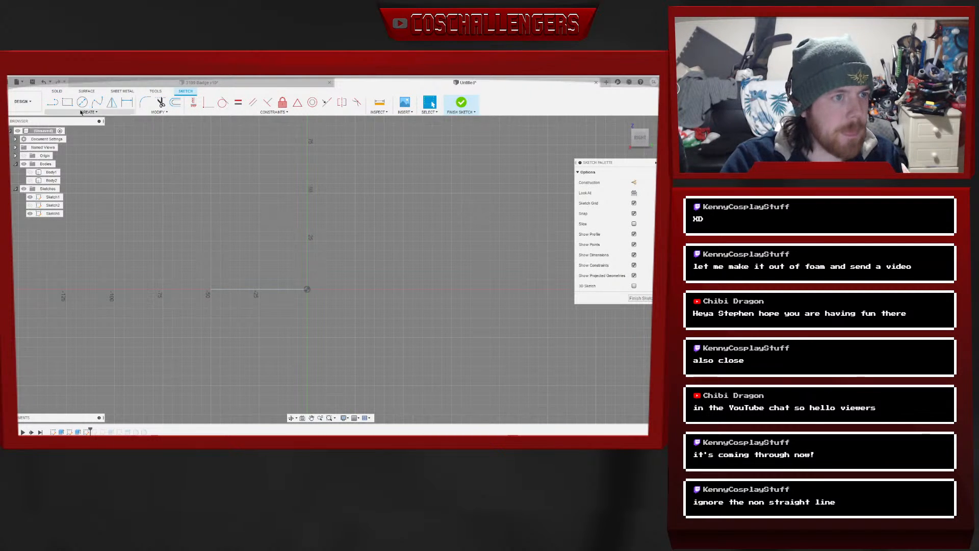
{"action": "left_click", "coordinate": [97, 102]}
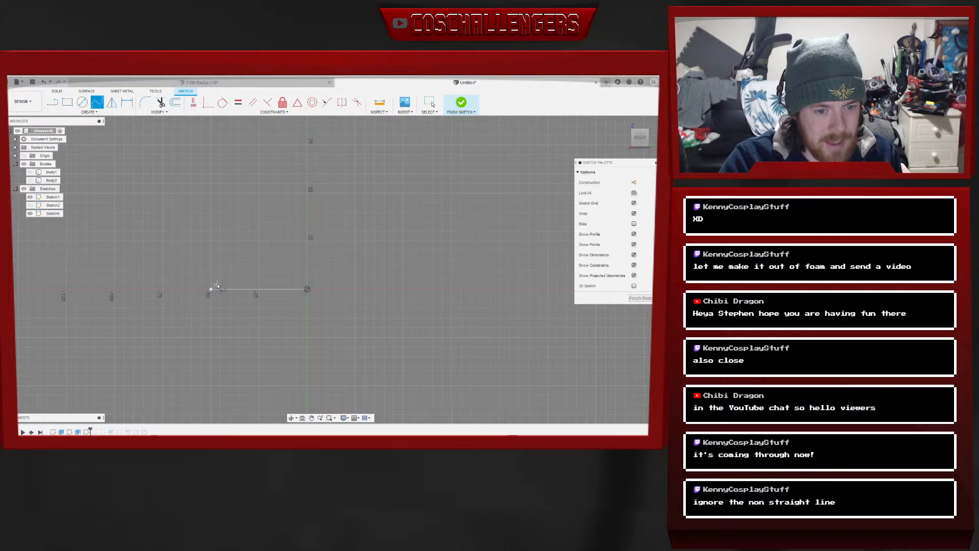
{"action": "left_click", "coordinate": [268, 241]}
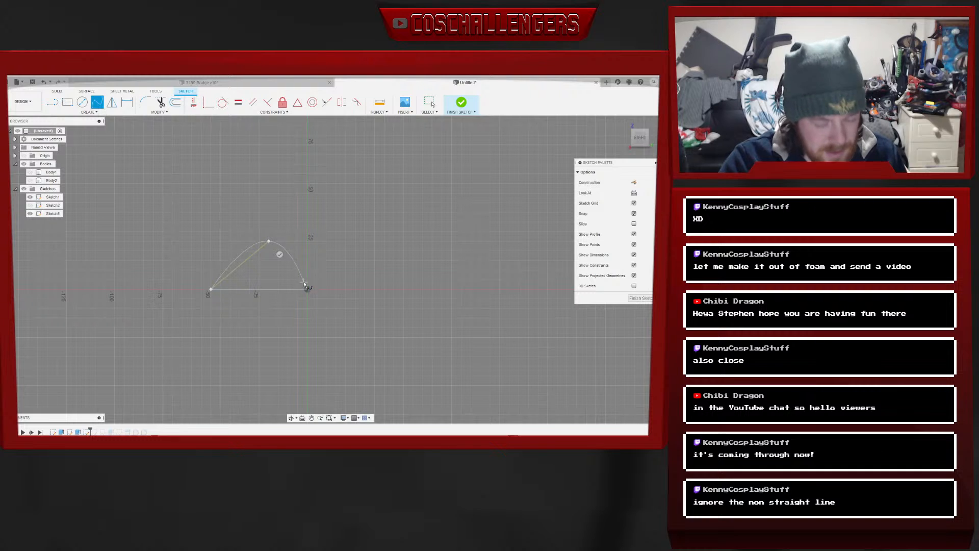
{"action": "key", "text": "Escape"}
{"action": "left_click", "coordinate": [211, 290]}
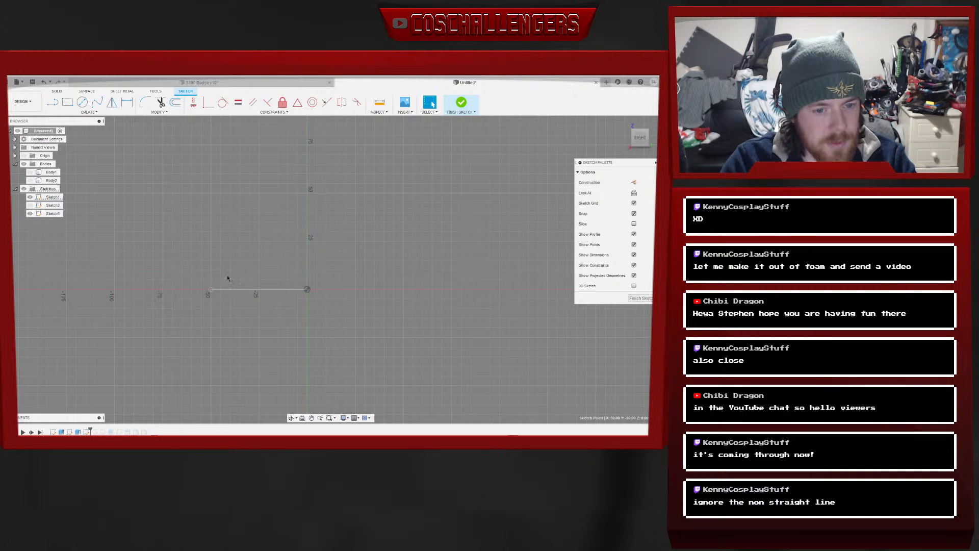
{"action": "left_click", "coordinate": [97, 102]}
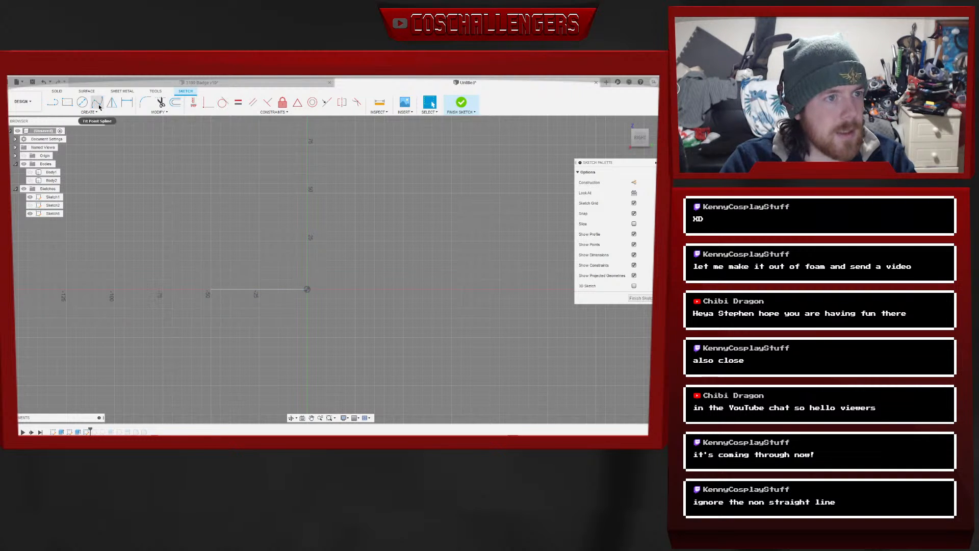
{"action": "left_click", "coordinate": [211, 289]}
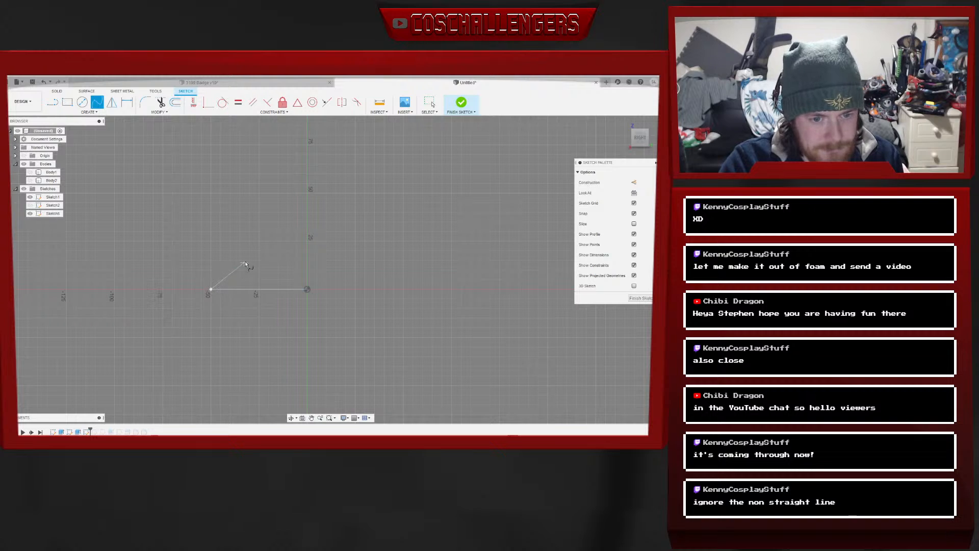
{"action": "left_click", "coordinate": [269, 252]}
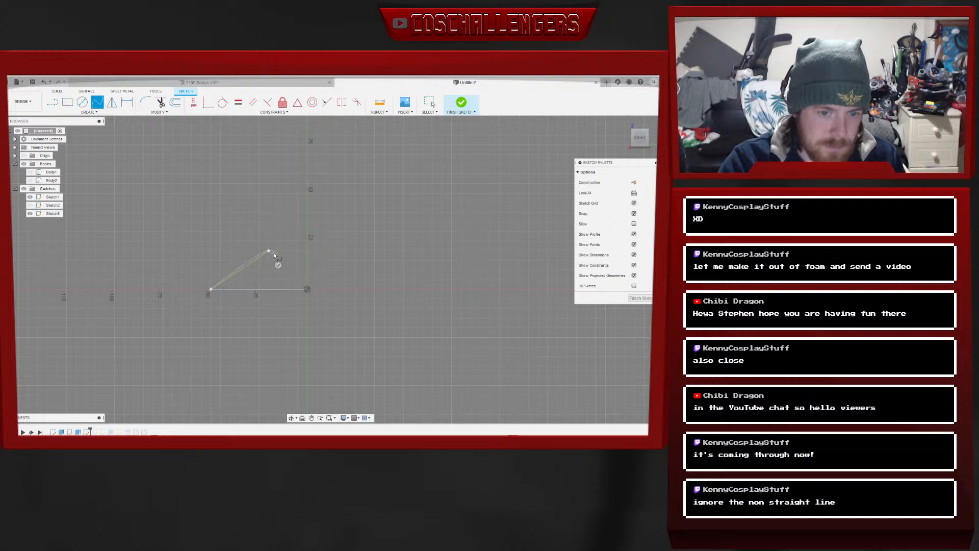
{"action": "key", "text": "Escape"}
Draw an off-centre fit point spline arch about 20 mm high over the base edge, close it with a line, and finish the sketch
{"action": "left_click", "coordinate": [97, 102]}
{"action": "left_click", "coordinate": [211, 289]}
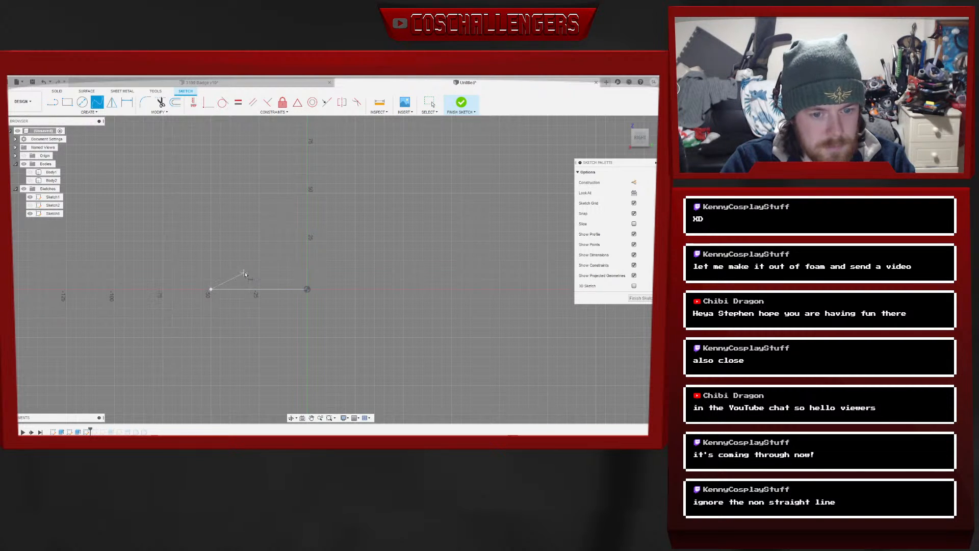
{"action": "left_click", "coordinate": [279, 251]}
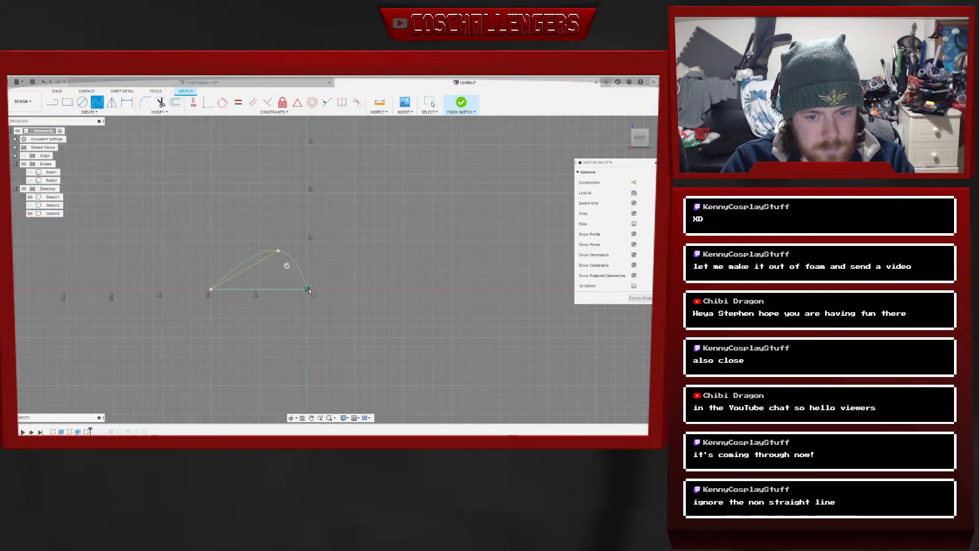
{"action": "left_click", "coordinate": [307, 290]}
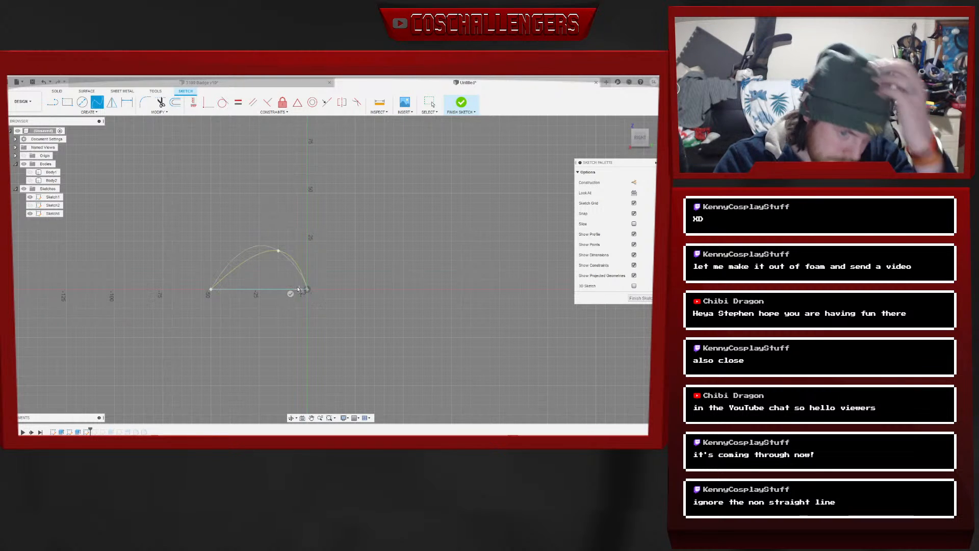
{"action": "left_click", "coordinate": [290, 294]}
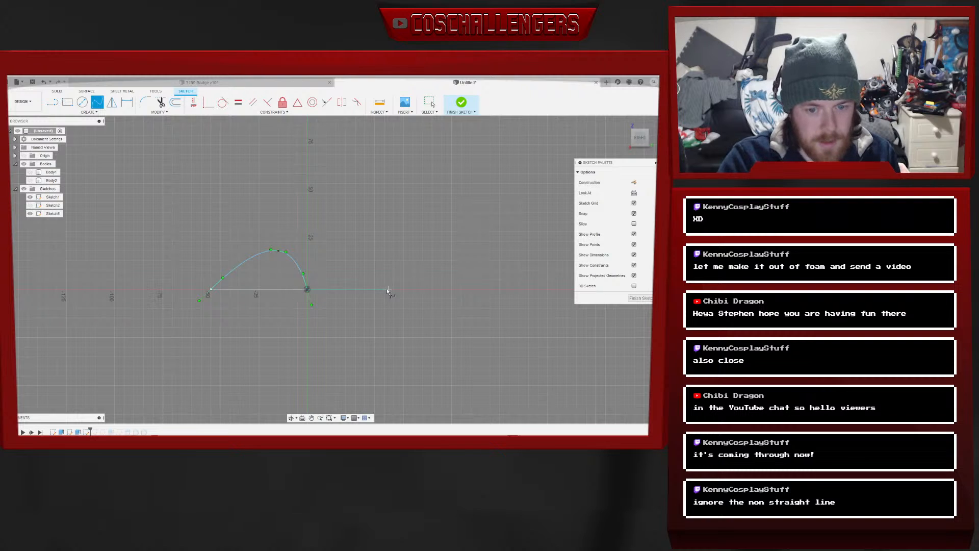
{"action": "key", "text": "l"}
{"action": "left_click", "coordinate": [308, 289]}
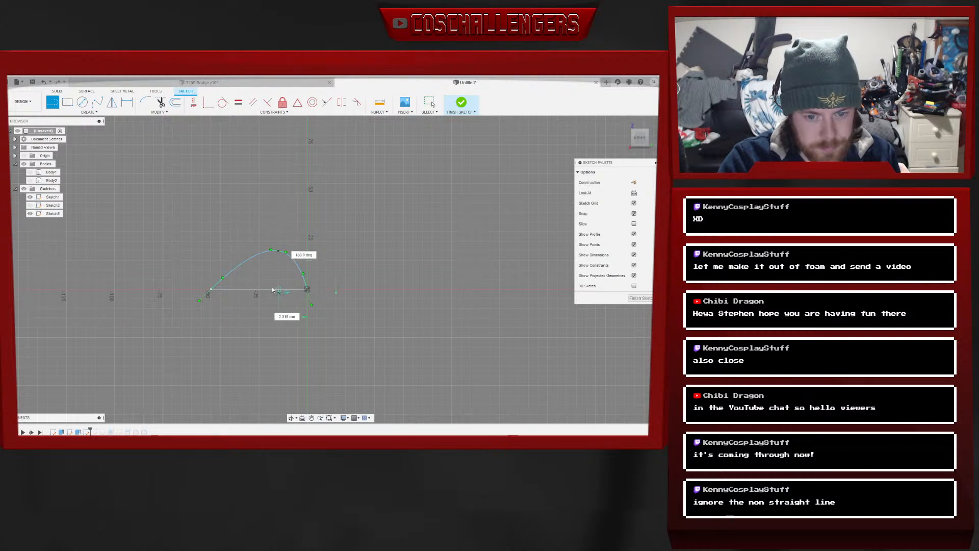
{"action": "left_click", "coordinate": [211, 290]}
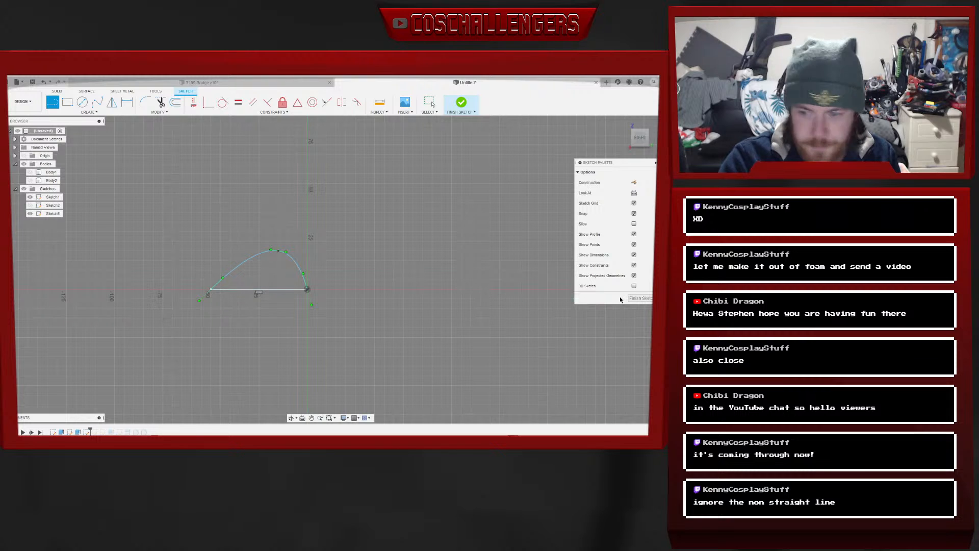
{"action": "left_click", "coordinate": [639, 298]}
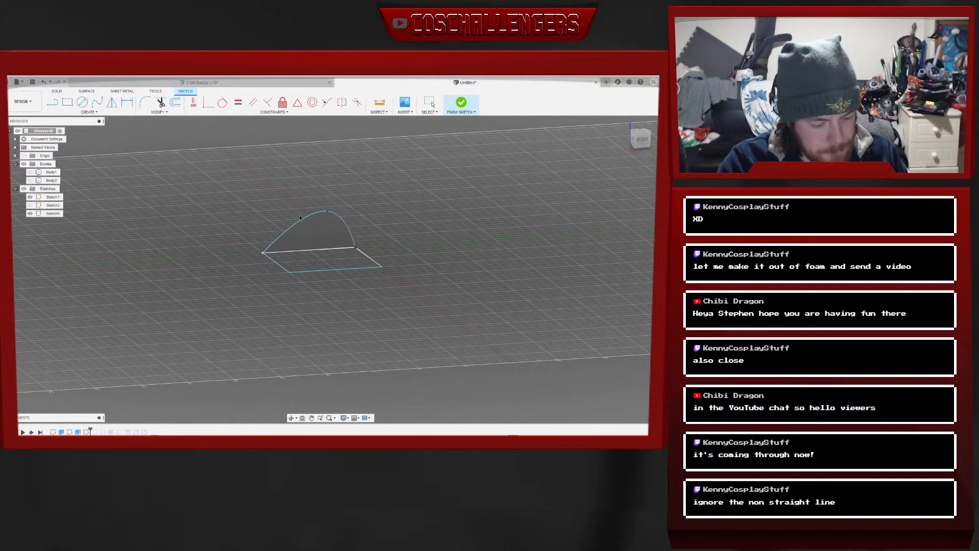
Extrude the asymmetric arch profile 50 mm across the square base as a new body
{"action": "key", "text": "e"}
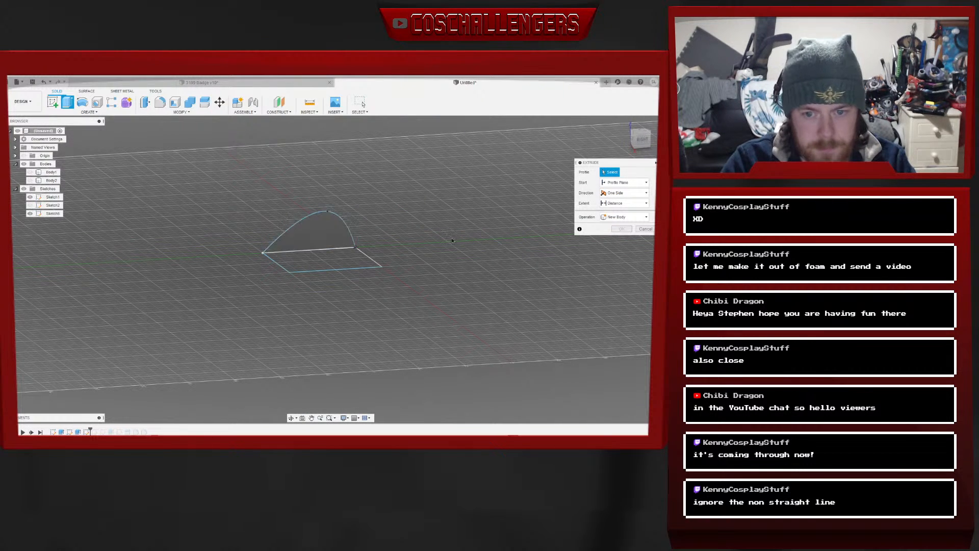
{"action": "left_click", "coordinate": [304, 235]}
{"action": "type", "text": "50"}
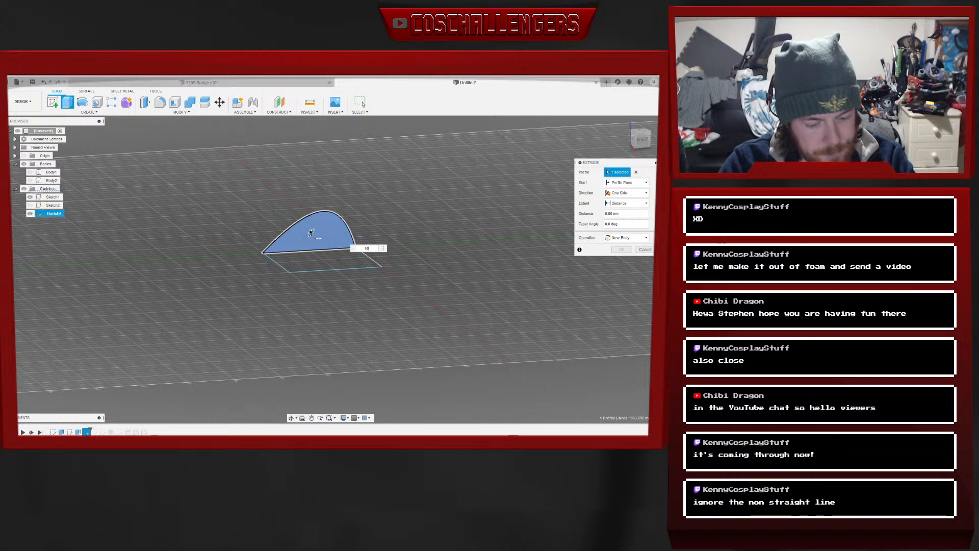
{"action": "left_click", "coordinate": [621, 250]}
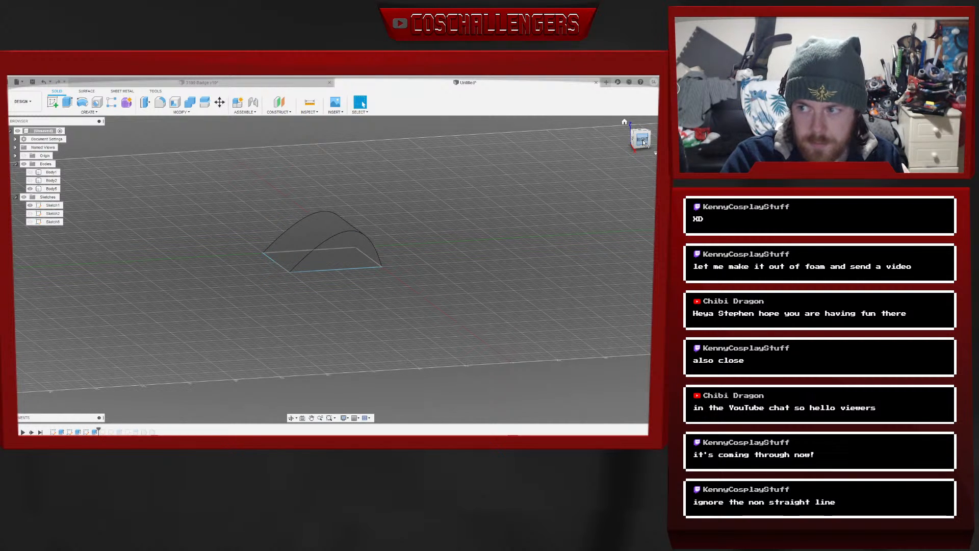
Sketch two lines on the front plane from the body's bottom corners to the top edge's midpoint, and finish the sketch
{"action": "left_click_drag", "start_coordinate": [643, 137], "coordinate": [631, 134]}
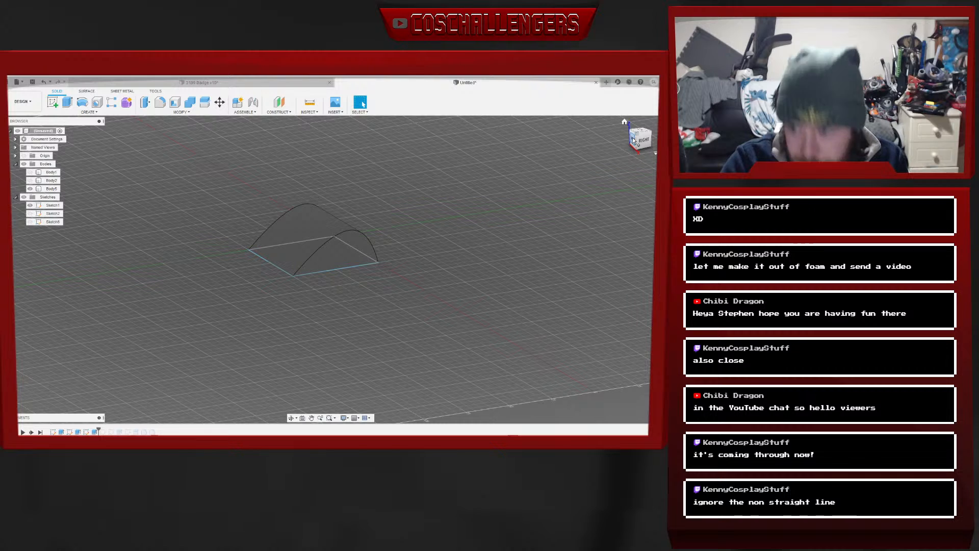
{"action": "left_click_drag", "start_coordinate": [632, 139], "coordinate": [616, 152]}
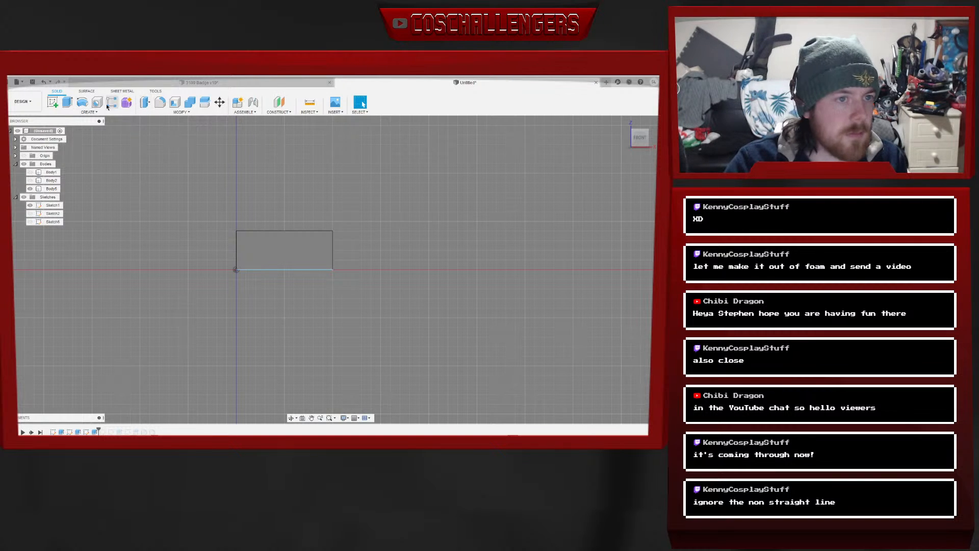
{"action": "left_click", "coordinate": [52, 102]}
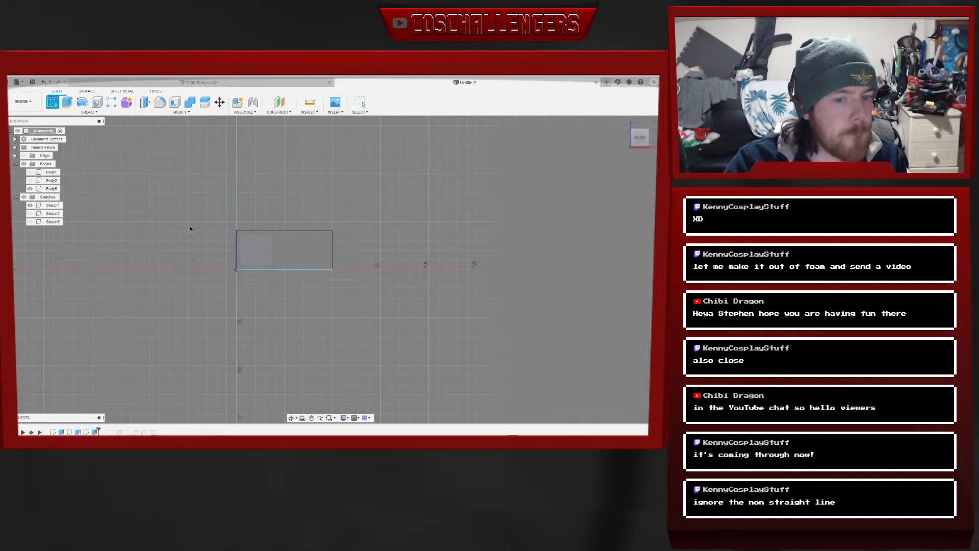
{"action": "left_click", "coordinate": [178, 112]}
{"action": "left_click", "coordinate": [171, 113]}
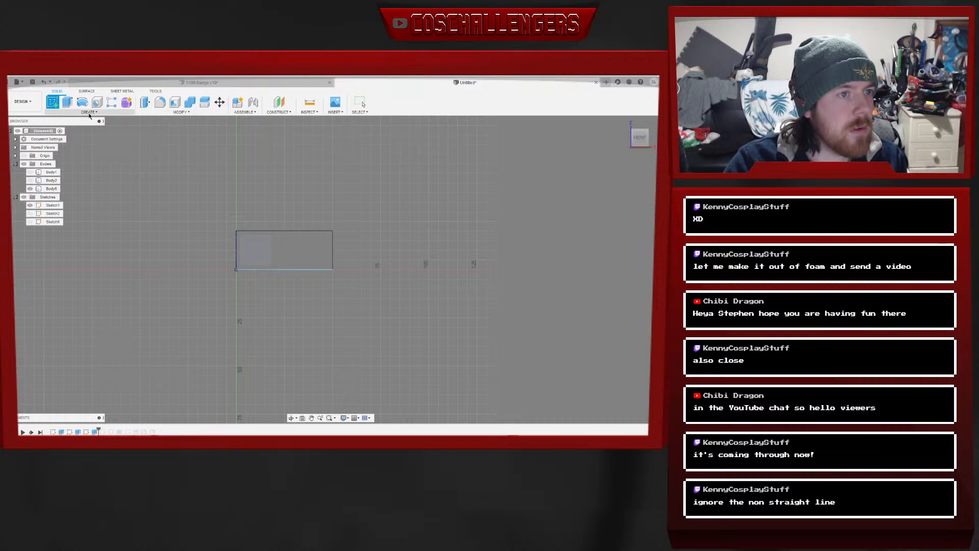
{"action": "left_click", "coordinate": [248, 250]}
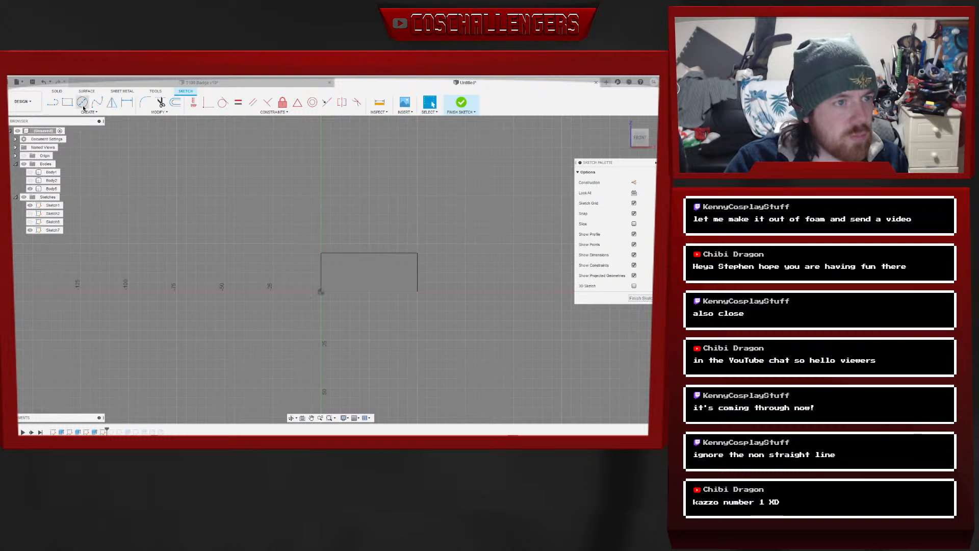
{"action": "left_click", "coordinate": [53, 102]}
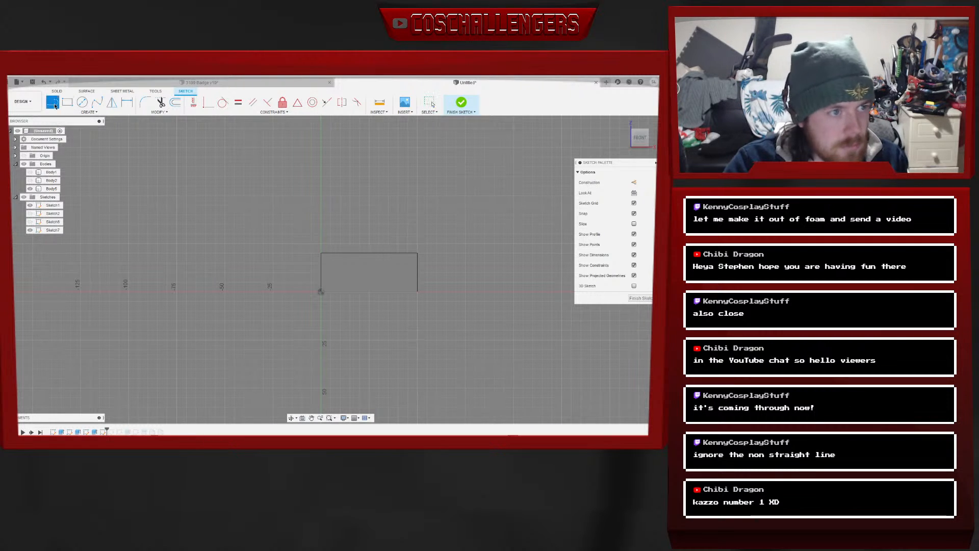
{"action": "left_click", "coordinate": [321, 292]}
{"action": "left_click", "coordinate": [370, 253]}
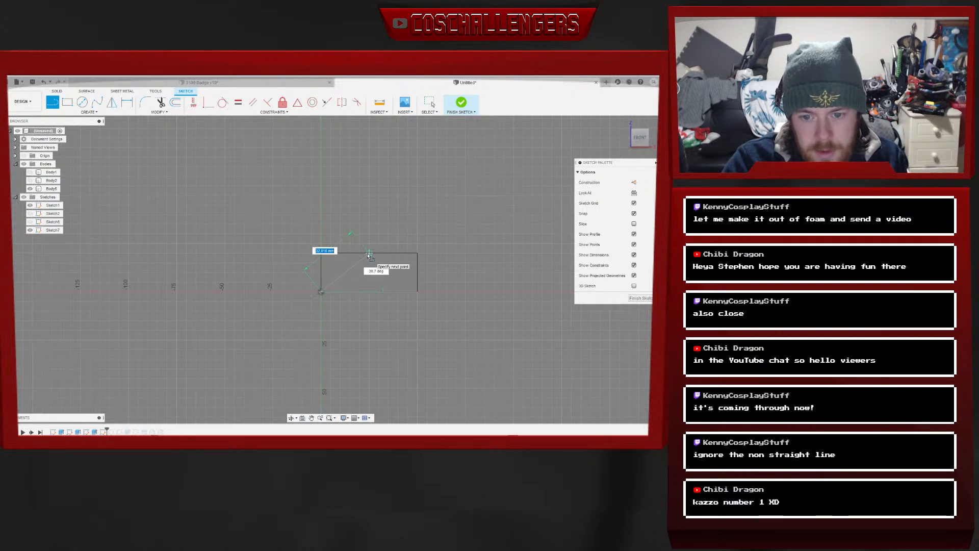
{"action": "left_click", "coordinate": [418, 292]}
{"action": "key", "text": "Escape"}
{"action": "middle_click_drag", "start_coordinate": [535, 254], "coordinate": [452, 232]}
{"action": "left_click", "coordinate": [462, 102]}
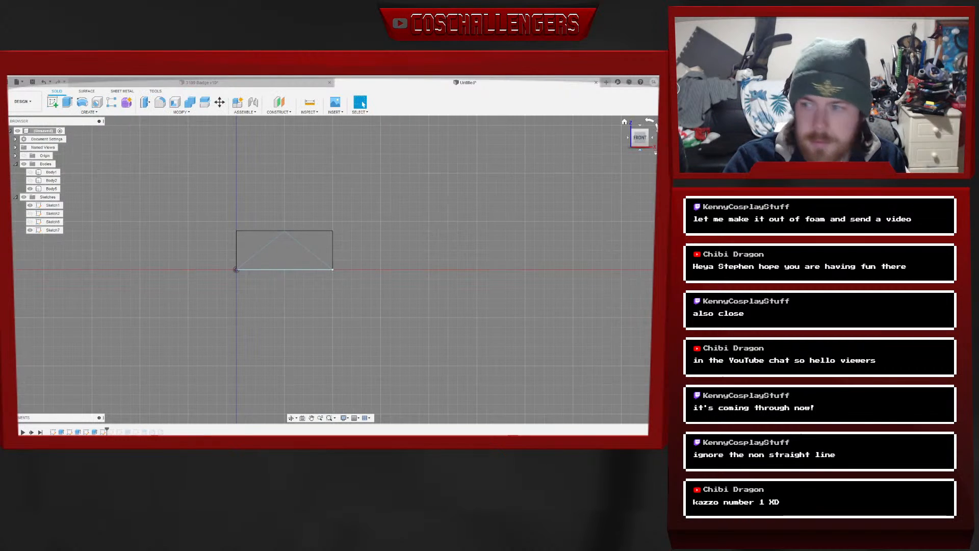
{"action": "left_click_drag", "start_coordinate": [641, 139], "coordinate": [631, 153]}
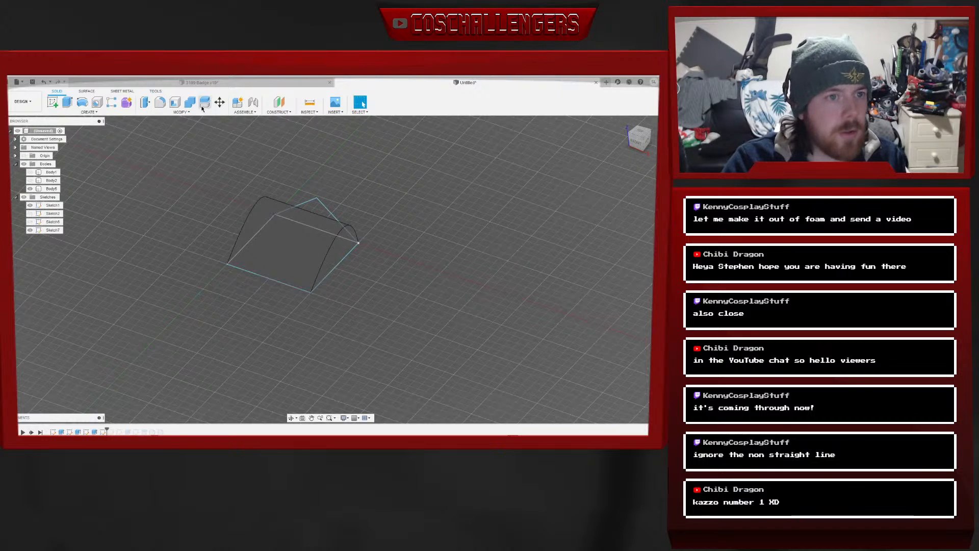
Split the asymmetric arch body with the triangular sketch, extending the splitting tool, and hide the leftover outer body
{"action": "left_click", "coordinate": [184, 112]}
{"action": "left_click", "coordinate": [163, 192]}
{"action": "left_click", "coordinate": [304, 244]}
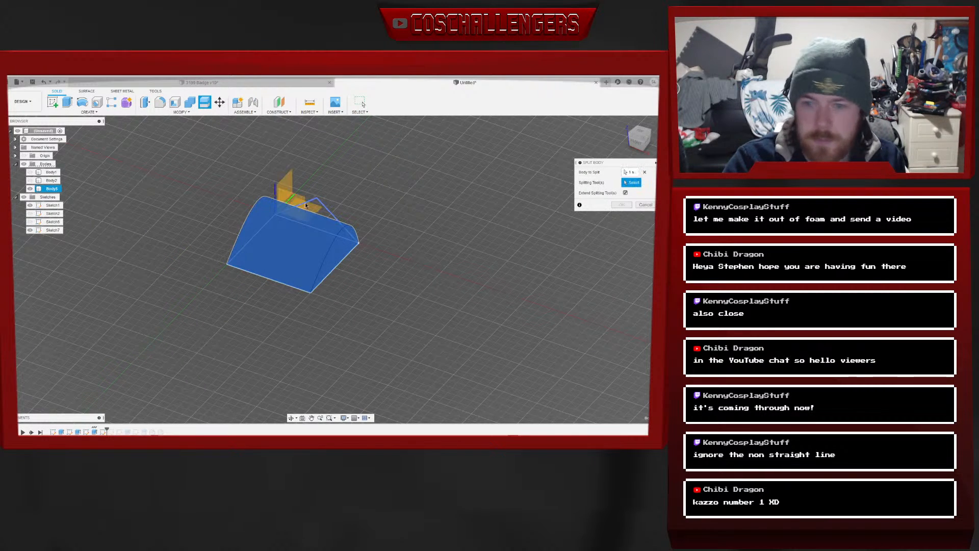
{"action": "left_click", "coordinate": [323, 203]}
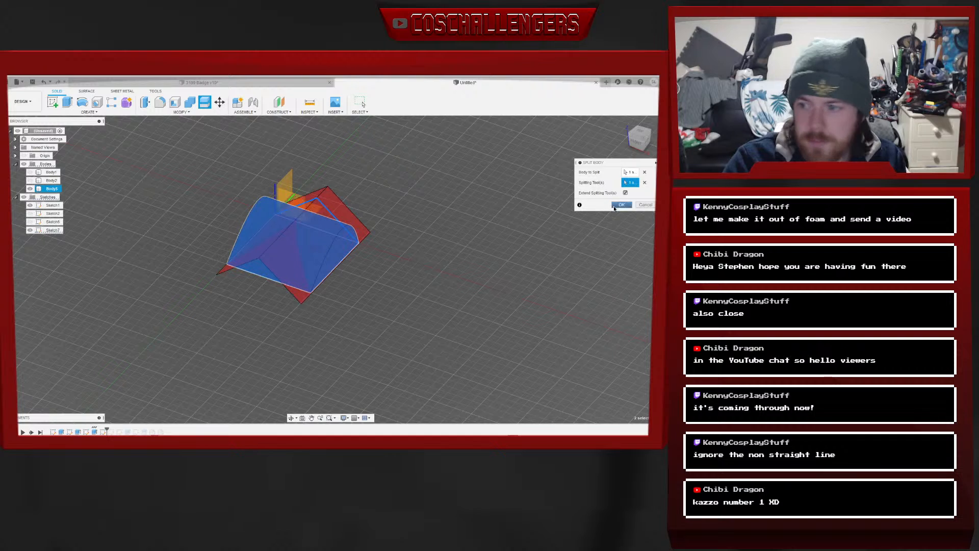
{"action": "left_click", "coordinate": [618, 205]}
{"action": "left_click_drag", "start_coordinate": [640, 133], "coordinate": [638, 128]}
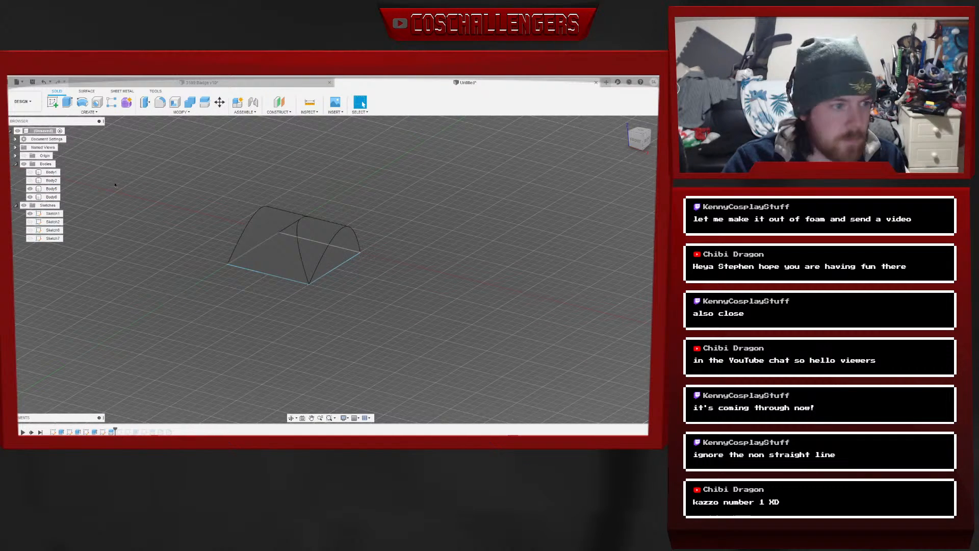
{"action": "left_click", "coordinate": [30, 197]}
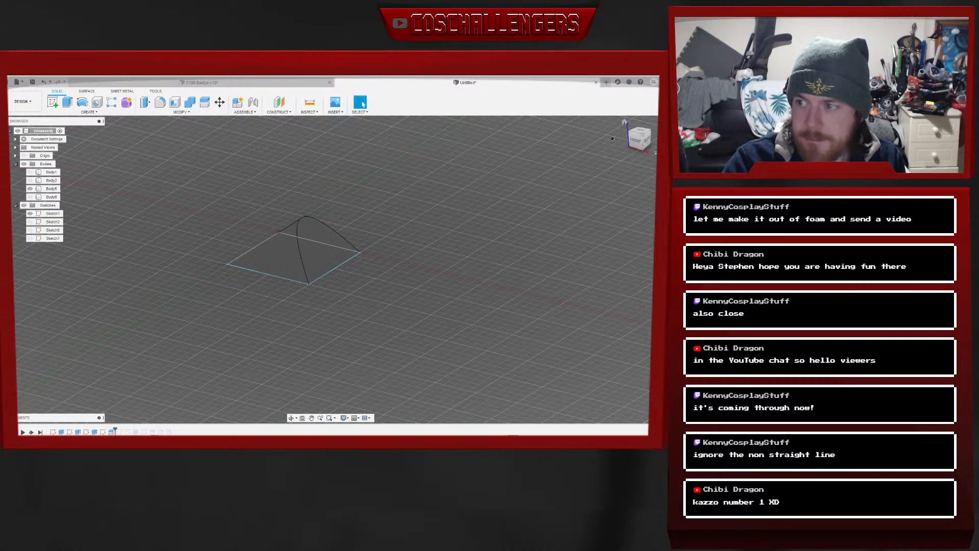
{"action": "mouse_move", "coordinate": [637, 141]}
{"action": "left_mouse_down"}
{"action": "mouse_move", "coordinate": [621, 145]}
{"action": "mouse_move", "coordinate": [637, 143]}
{"action": "left_mouse_up"}
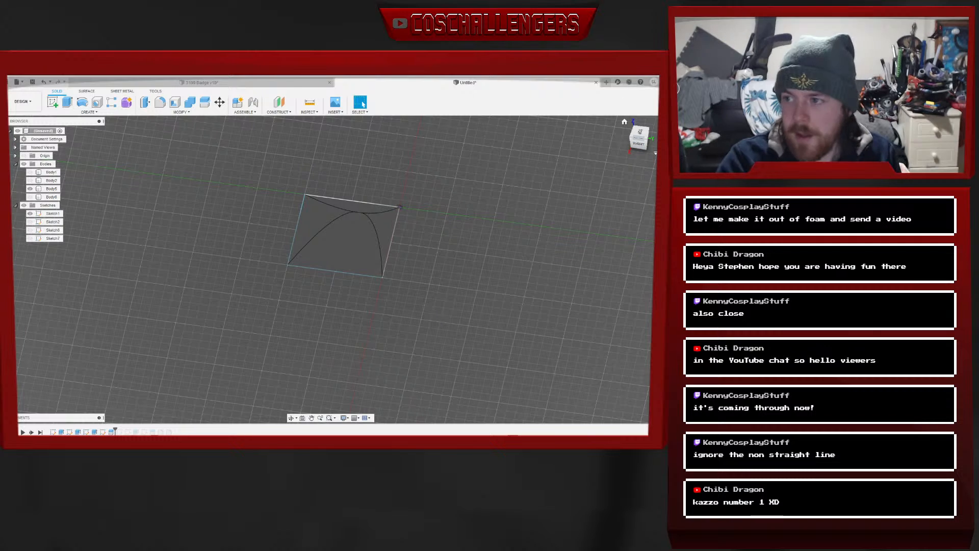
{"action": "left_click", "coordinate": [641, 128]}
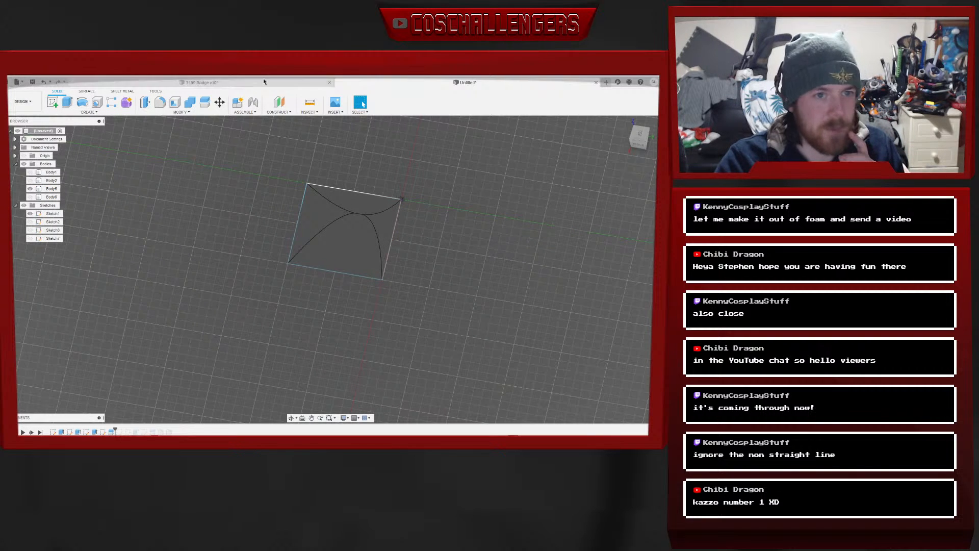
Close the untitled design without saving and start a new design
{"action": "left_click", "coordinate": [596, 82]}
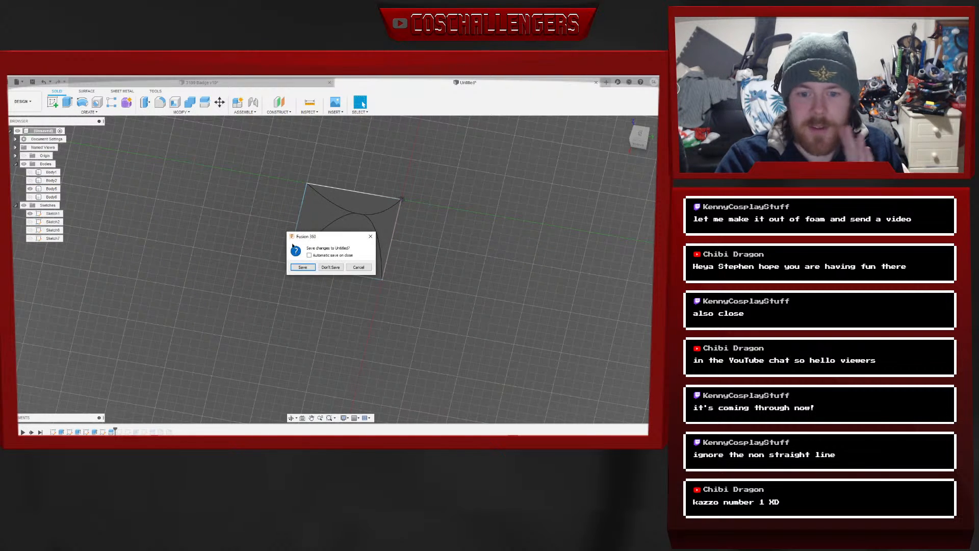
{"action": "left_click", "coordinate": [331, 268]}
{"action": "left_click", "coordinate": [17, 82]}
{"action": "left_click", "coordinate": [32, 89]}
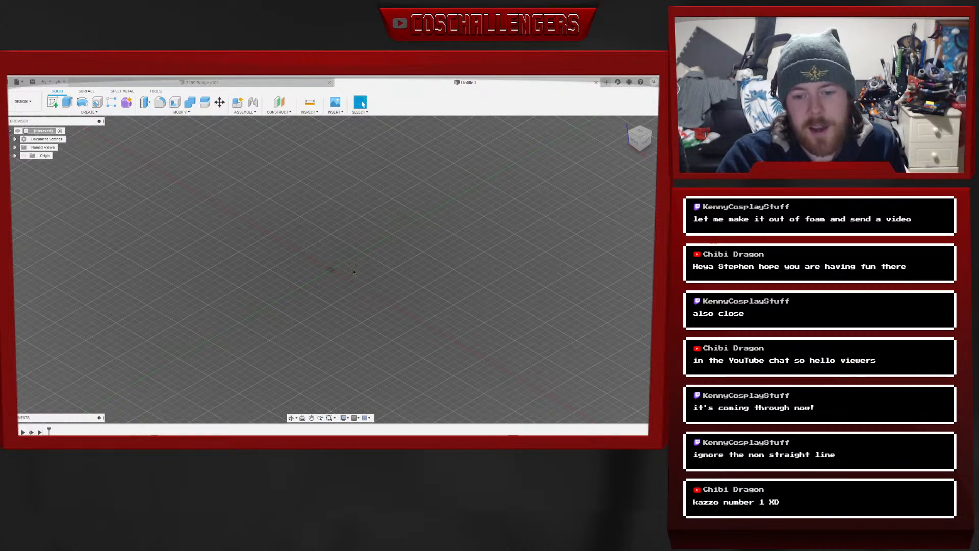
Sketch a closed four-line kite on the top plane, about 50 mm wide and 65 mm long, and finish the sketch
{"action": "left_click", "coordinate": [638, 133]}
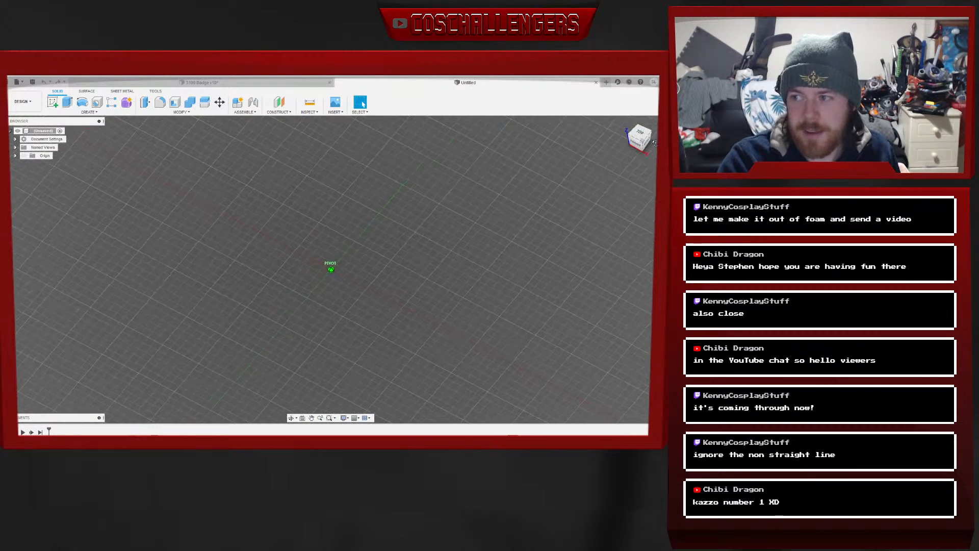
{"action": "left_click", "coordinate": [52, 102]}
{"action": "left_click", "coordinate": [370, 263]}
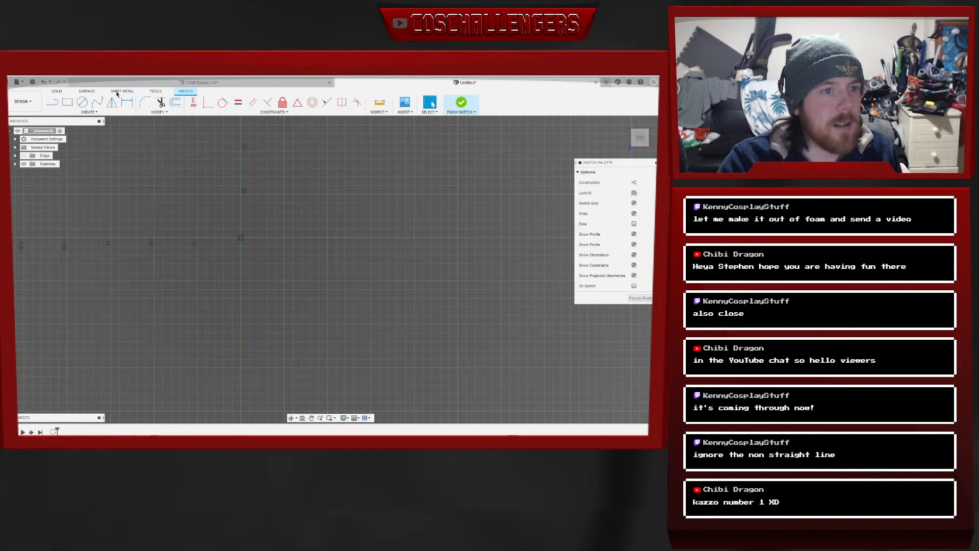
{"action": "left_click", "coordinate": [52, 102]}
{"action": "left_click", "coordinate": [284, 238]}
{"action": "left_click", "coordinate": [241, 281]}
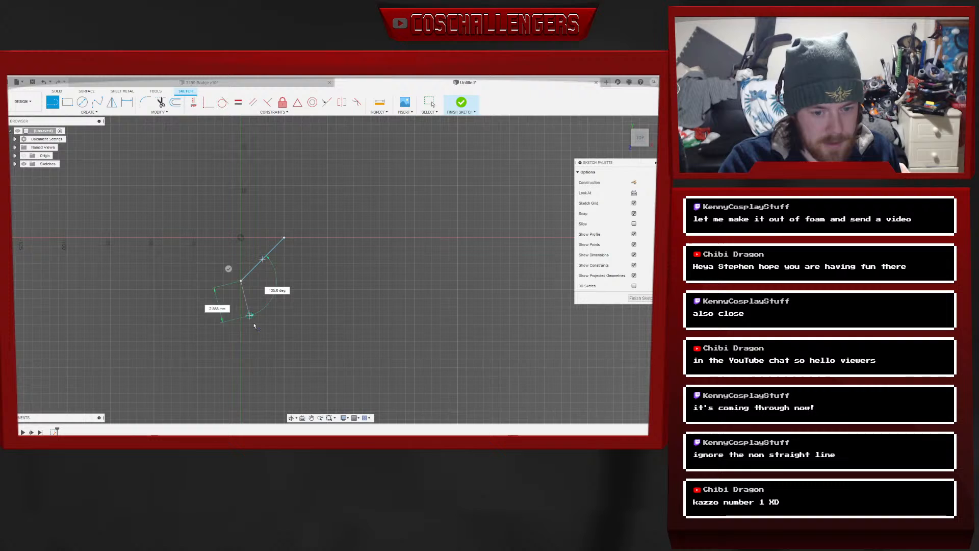
{"action": "left_click", "coordinate": [284, 350]}
{"action": "left_click", "coordinate": [326, 281]}
{"action": "left_click", "coordinate": [284, 238]}
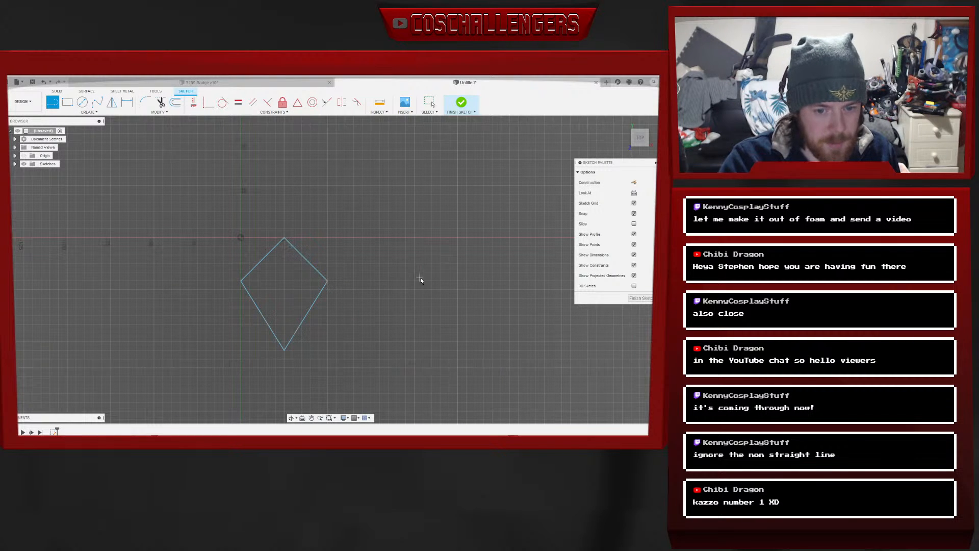
{"action": "left_click", "coordinate": [642, 299]}
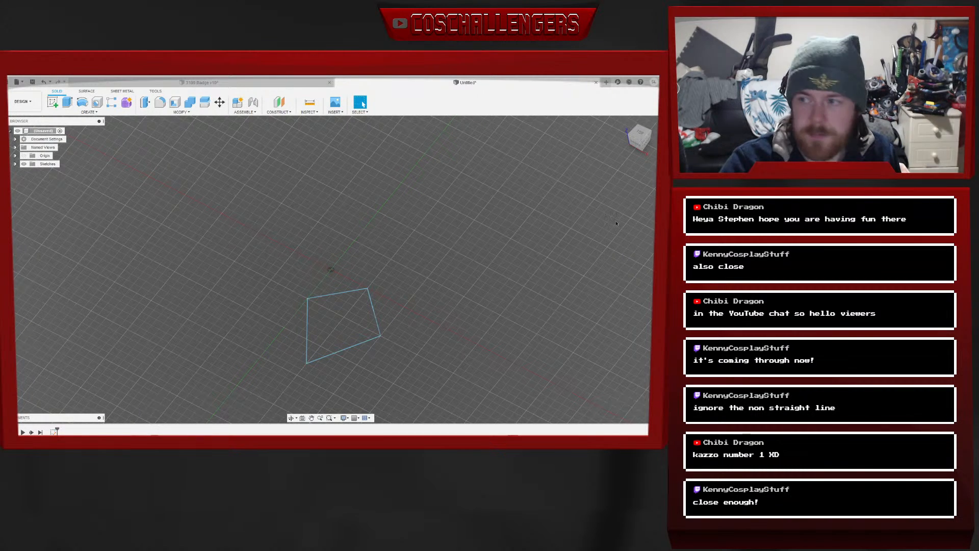
Extrude the kite profile 50 mm upward as a new body
{"action": "mouse_move", "coordinate": [641, 137]}
{"action": "left_mouse_down"}
{"action": "mouse_move", "coordinate": [607, 132]}
{"action": "mouse_move", "coordinate": [605, 121]}
{"action": "left_mouse_up"}
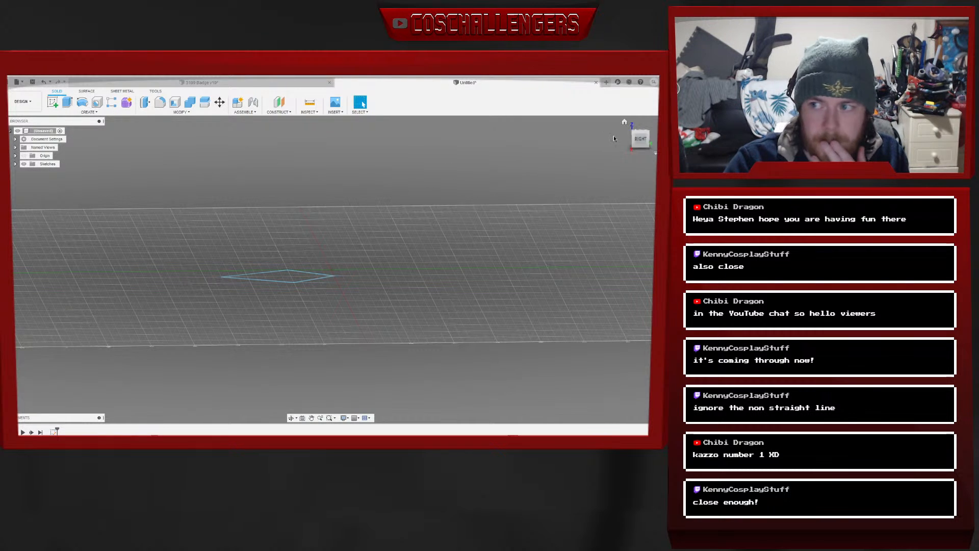
{"action": "middle_click_drag", "start_coordinate": [639, 143], "coordinate": [638, 141], "text": "shift"}
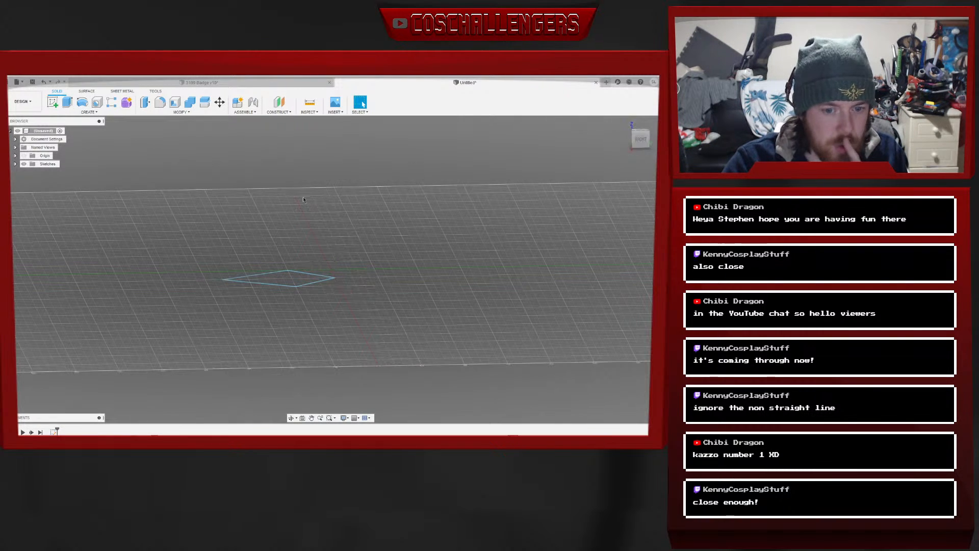
{"action": "key", "text": "e"}
{"action": "left_click", "coordinate": [295, 283]}
{"action": "left_click", "coordinate": [295, 283]}
{"action": "type", "text": "50"}
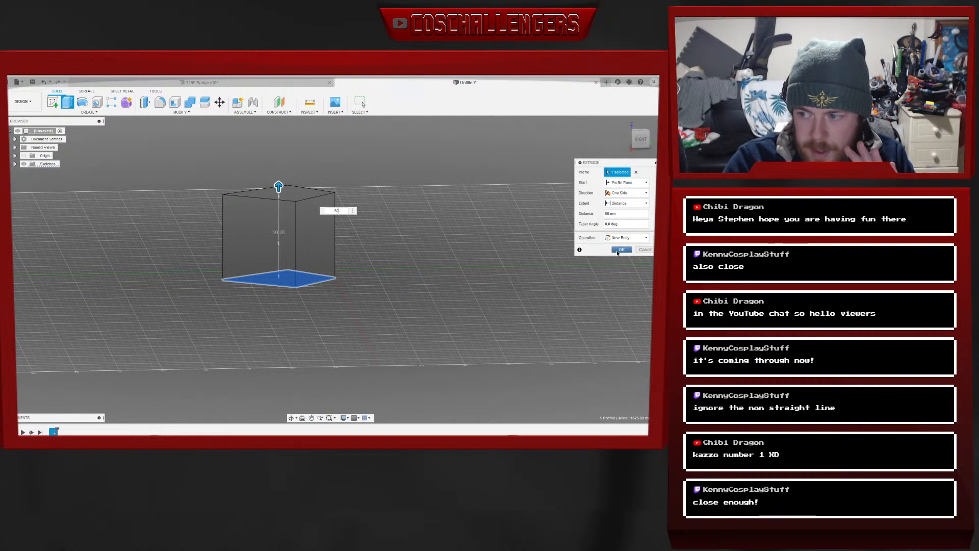
{"action": "left_click", "coordinate": [622, 250]}
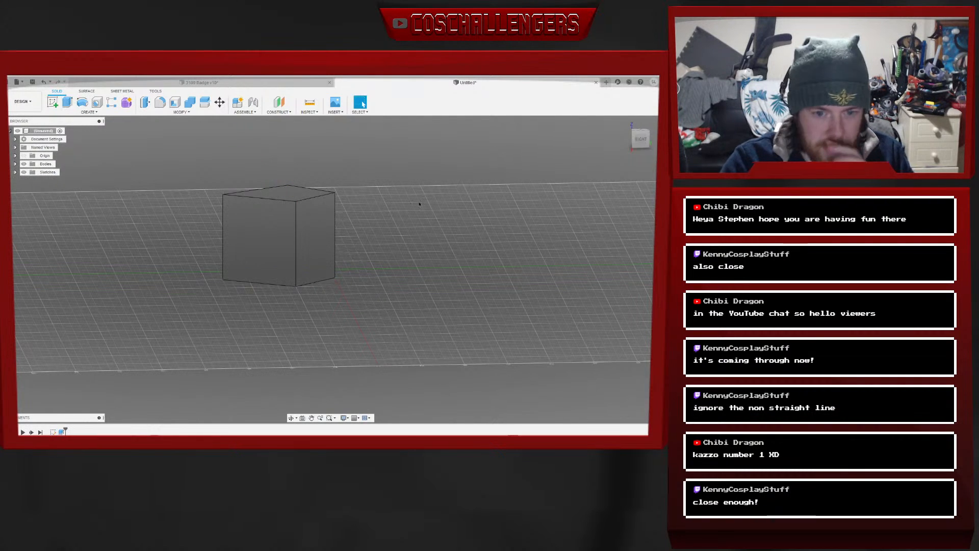
Start a new sketch on the right plane
{"action": "left_click", "coordinate": [641, 141]}
{"action": "left_click", "coordinate": [52, 101]}
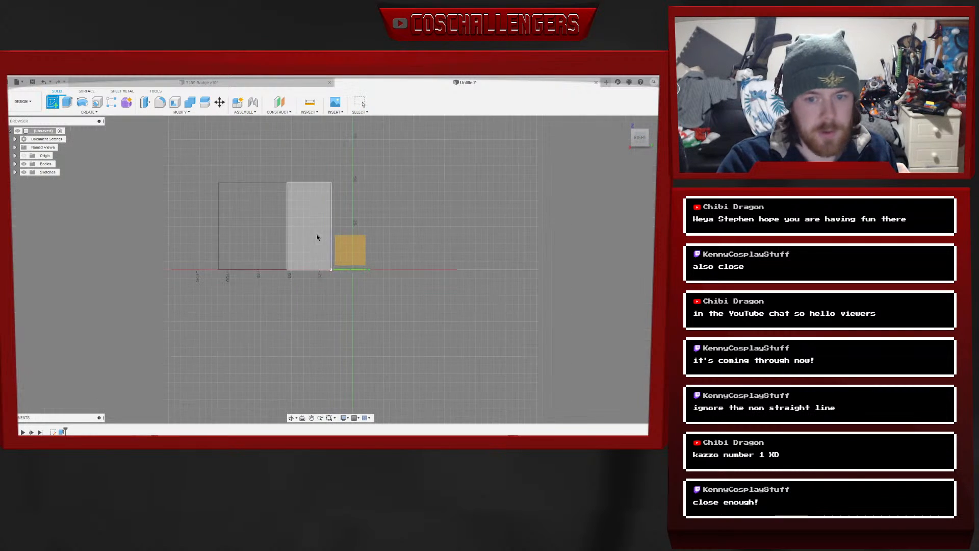
{"action": "left_click", "coordinate": [351, 246]}
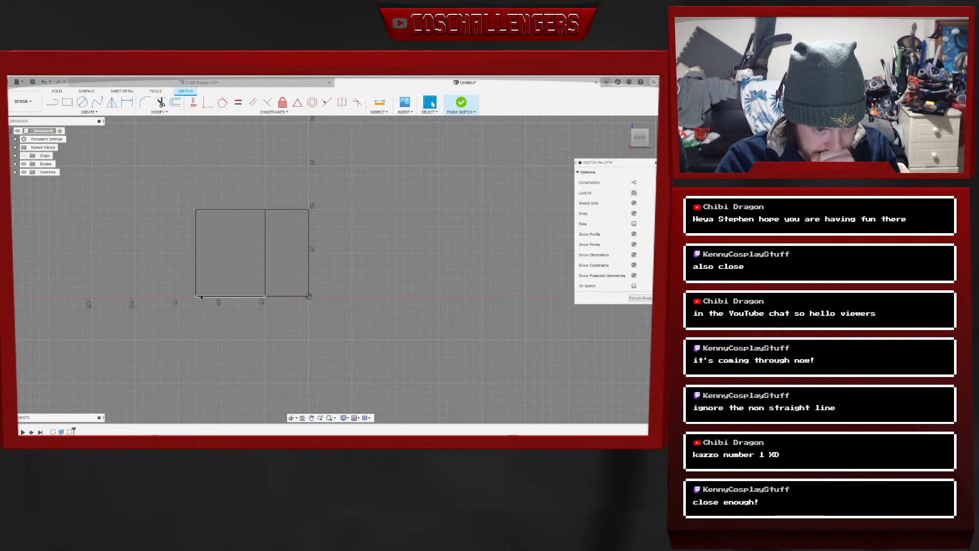
{"action": "left_click", "coordinate": [97, 102]}
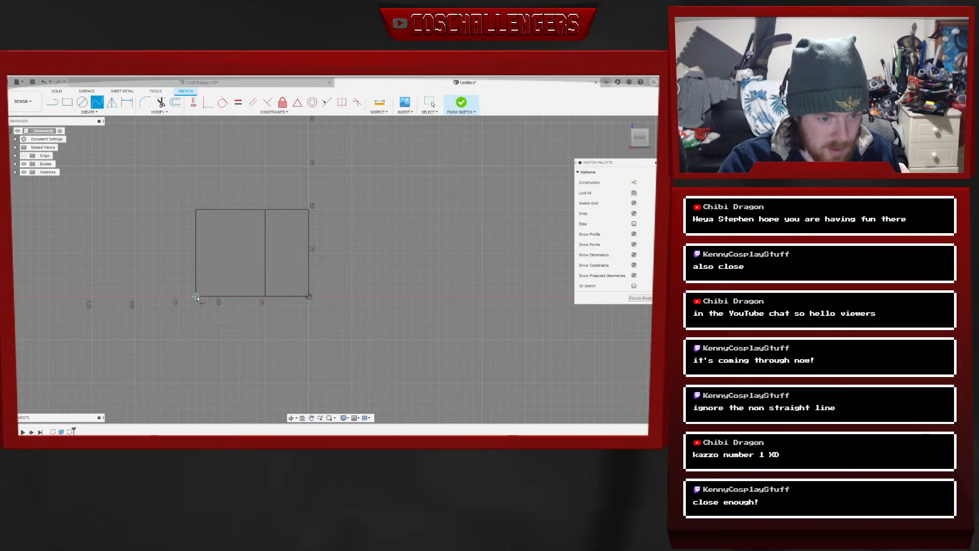
{"action": "left_click", "coordinate": [196, 297]}
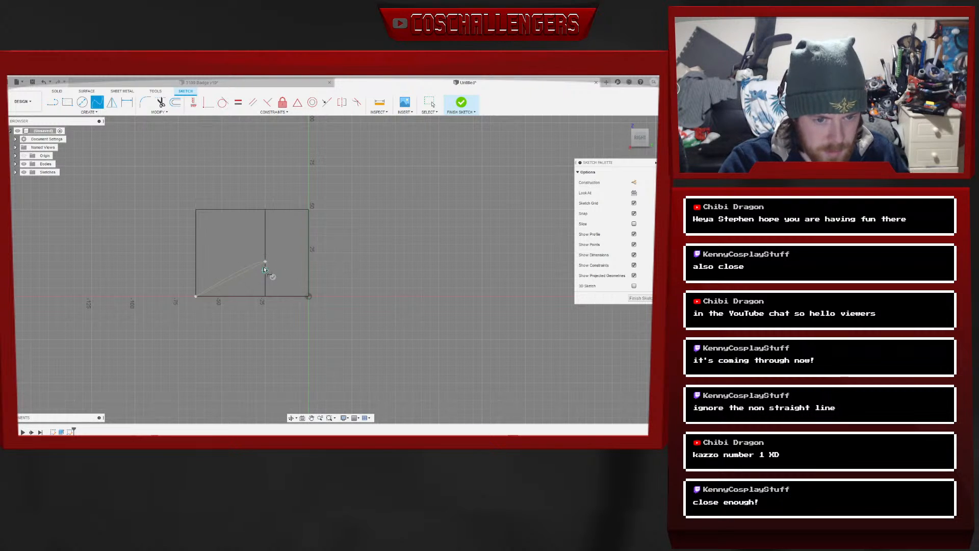
{"action": "key", "text": "Escape"}
{"action": "left_click", "coordinate": [97, 104]}
{"action": "left_click", "coordinate": [196, 296]}
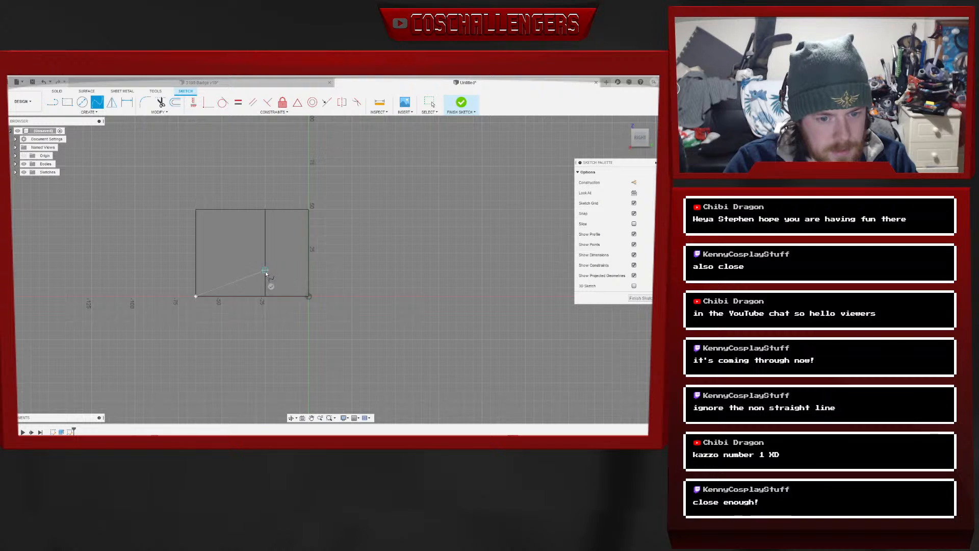
{"action": "left_click", "coordinate": [308, 296]}
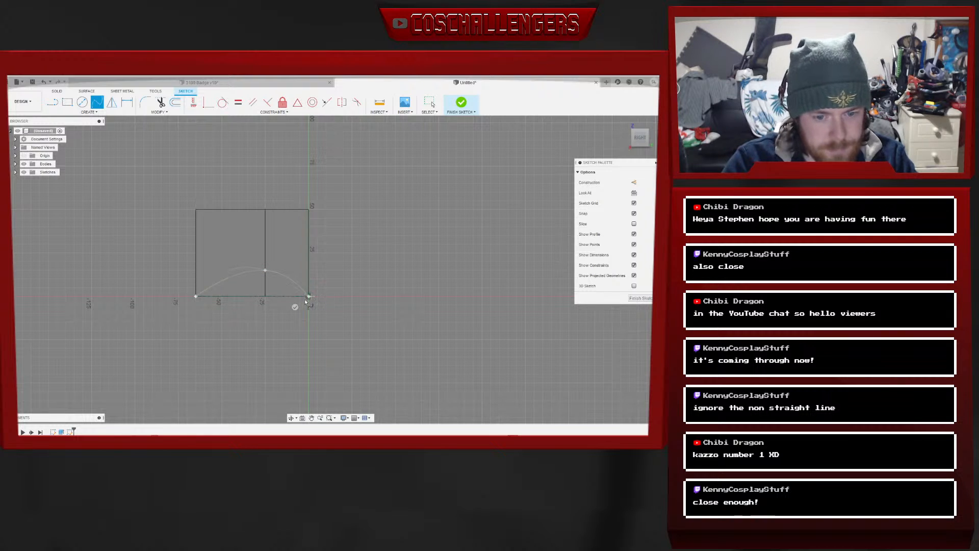
{"action": "left_click", "coordinate": [299, 309]}
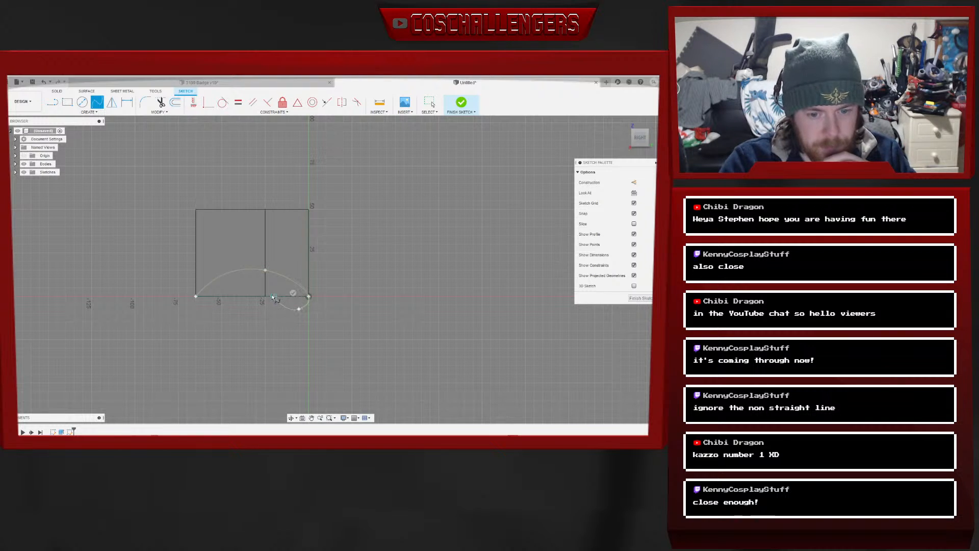
{"action": "key", "text": "Escape"}
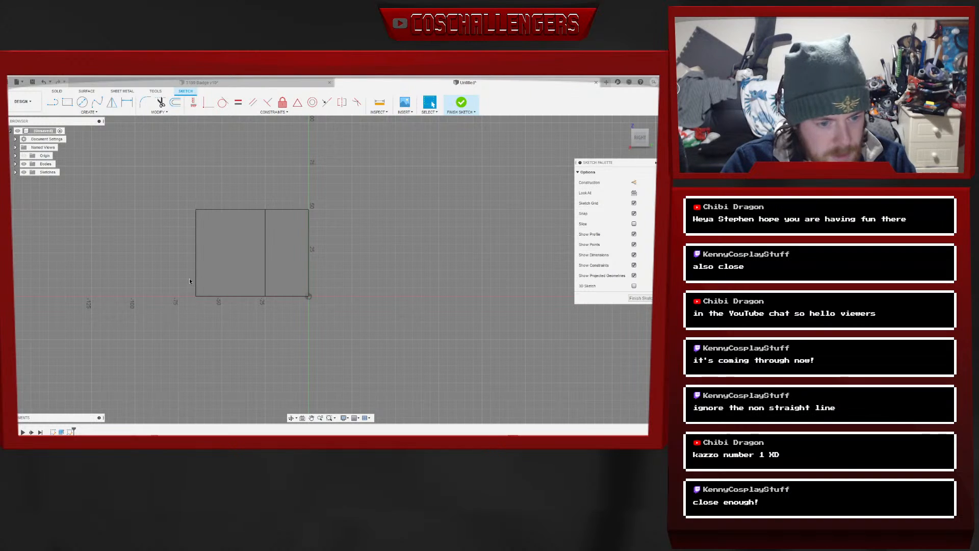
Draw a fit point spline arch about 15 mm high between the body's bottom corners, through its middle vertical edge, and finish the sketch
{"action": "left_click", "coordinate": [98, 104]}
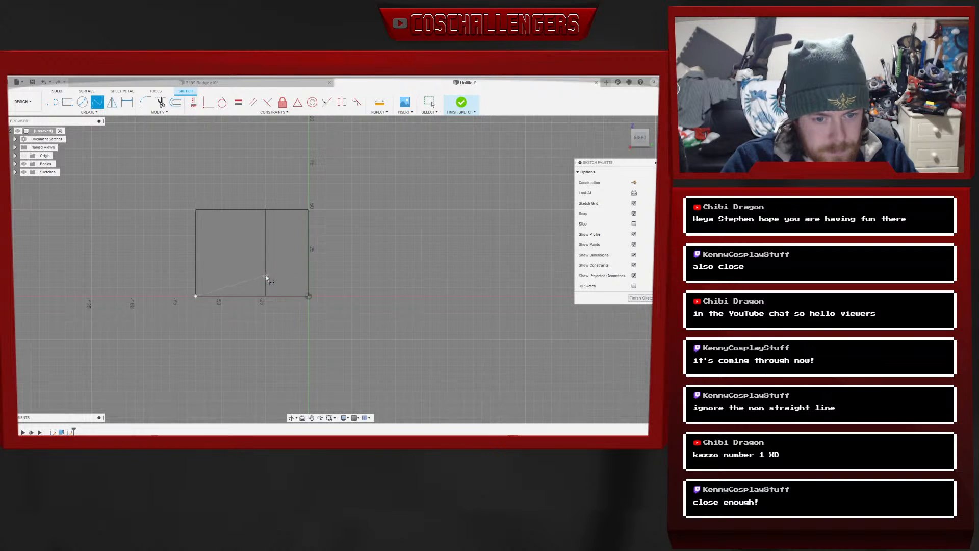
{"action": "left_click", "coordinate": [309, 297]}
{"action": "left_click", "coordinate": [640, 298]}
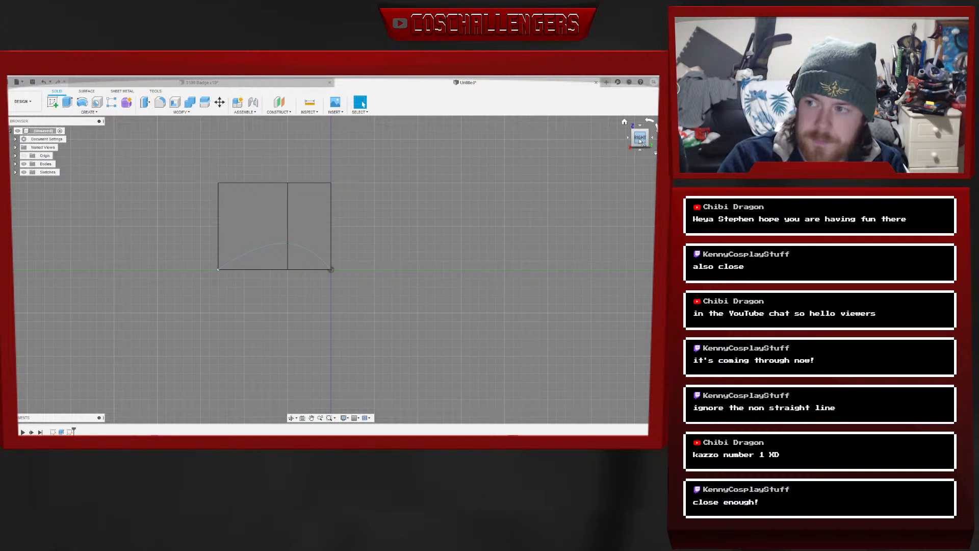
{"action": "left_click_drag", "start_coordinate": [641, 142], "coordinate": [649, 158]}
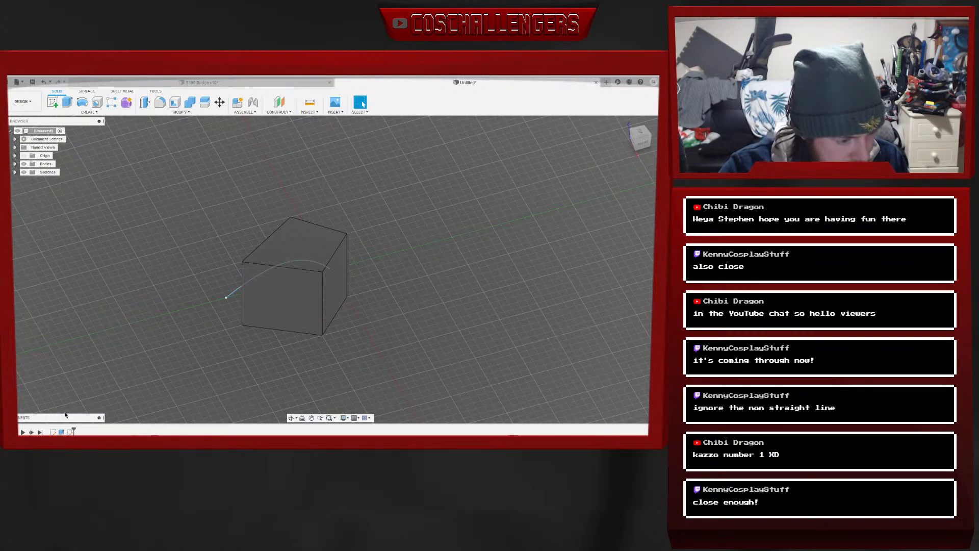
{"action": "right_click", "coordinate": [60, 432]}
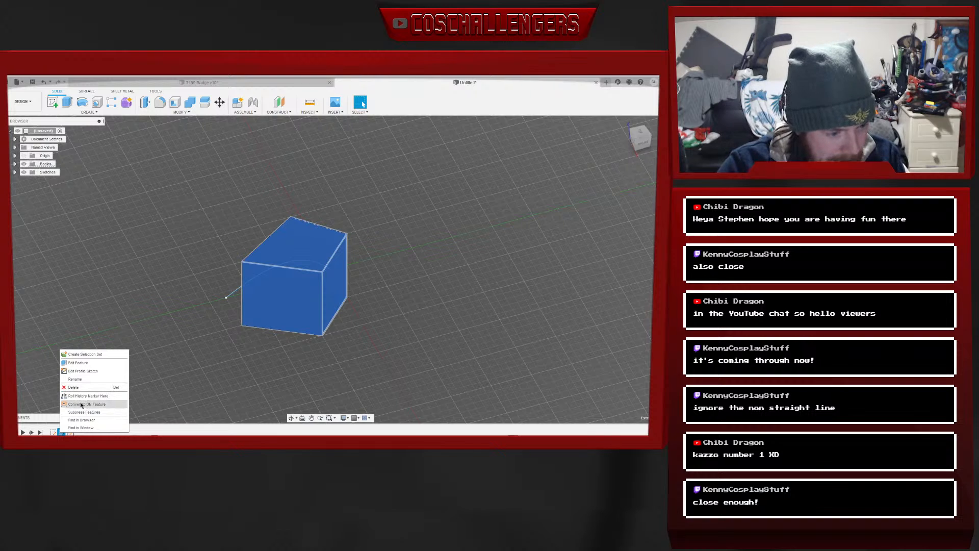
{"action": "left_click", "coordinate": [76, 363]}
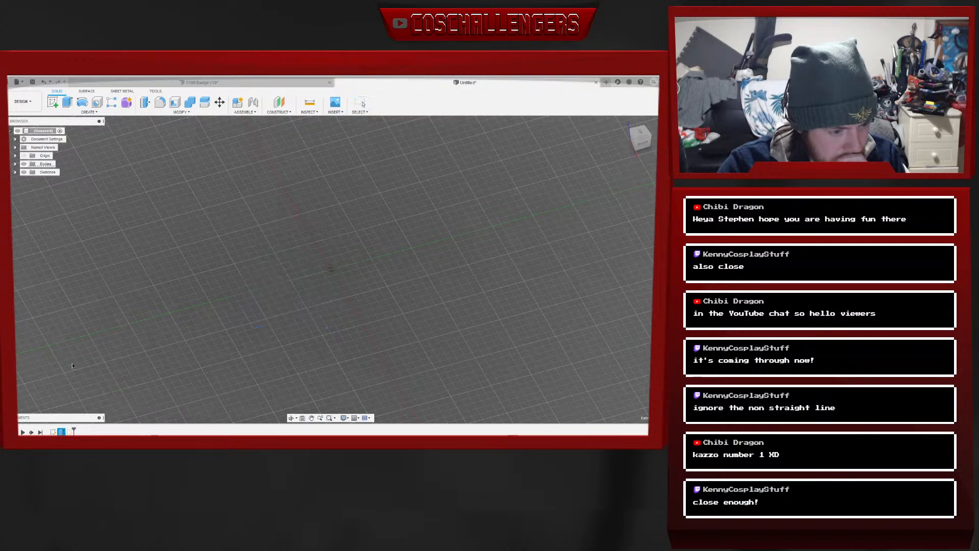
{"action": "left_click_drag", "start_coordinate": [293, 242], "coordinate": [294, 277]}
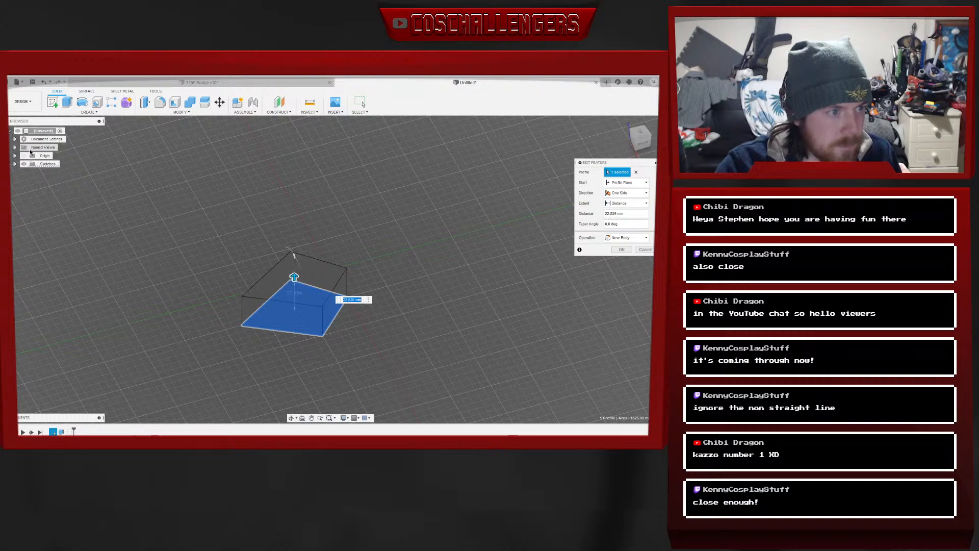
{"action": "left_click", "coordinate": [15, 164]}
{"action": "left_click", "coordinate": [15, 164]}
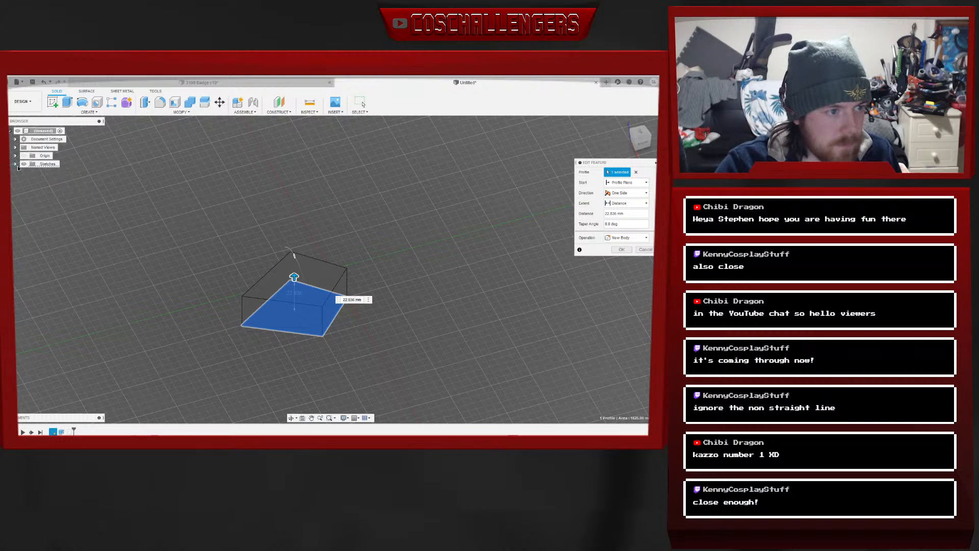
Delete the kite's extrusion from the timeline and show the kite sketch together with the spline sketch
{"action": "right_click", "coordinate": [62, 432]}
{"action": "left_click", "coordinate": [85, 391]}
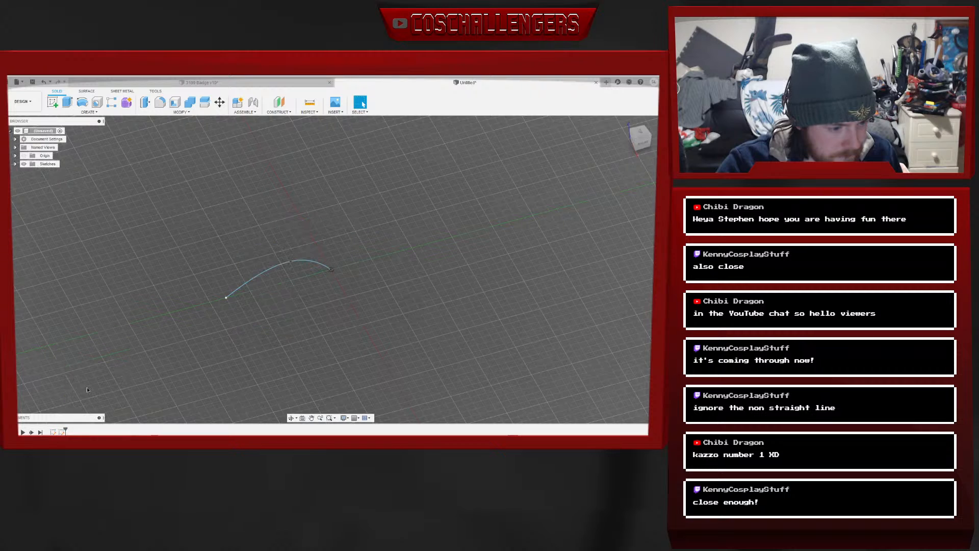
{"action": "left_click", "coordinate": [15, 163]}
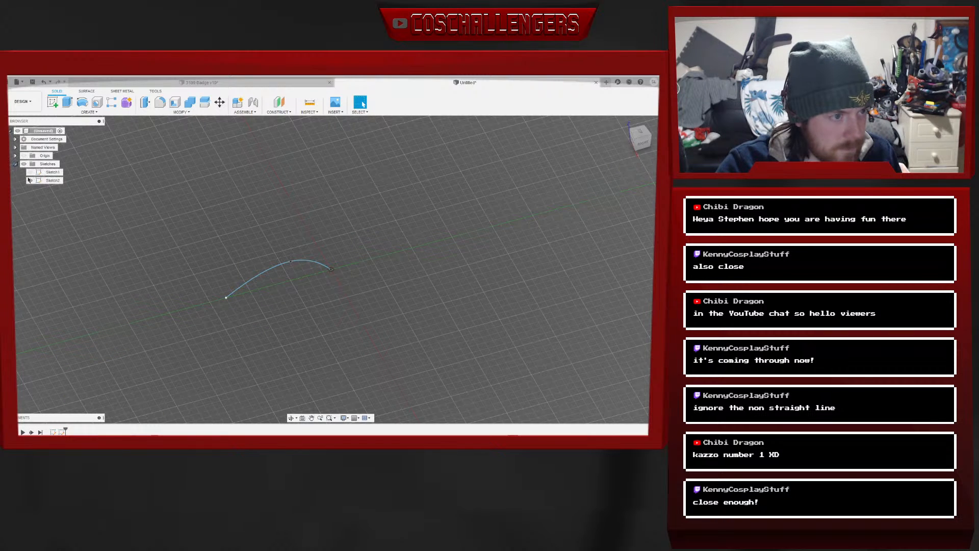
{"action": "left_click", "coordinate": [30, 180]}
{"action": "left_click_drag", "start_coordinate": [643, 143], "coordinate": [624, 126]}
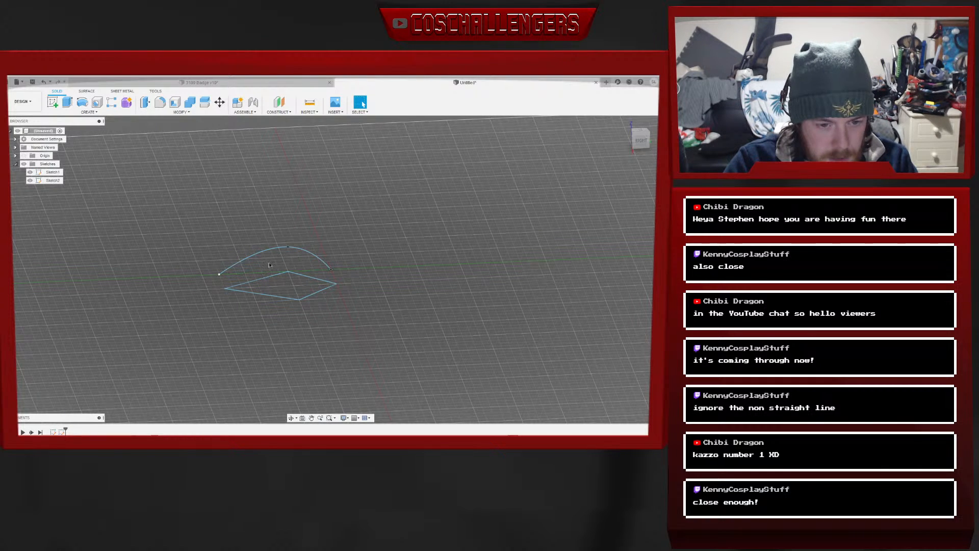
Edit the spline arch sketch, close the arch with a straight line between its two endpoints, and finish the sketch
{"action": "right_click", "coordinate": [62, 431]}
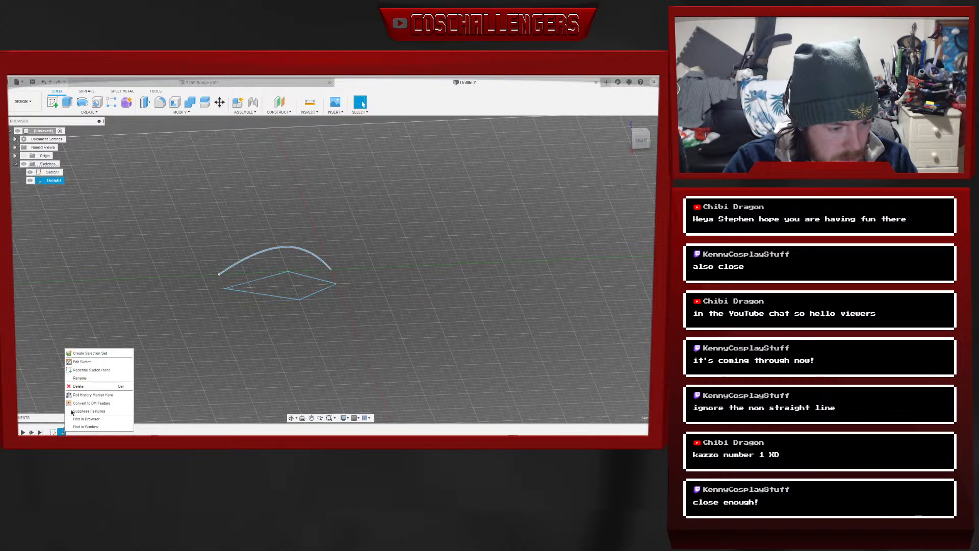
{"action": "left_click", "coordinate": [82, 362]}
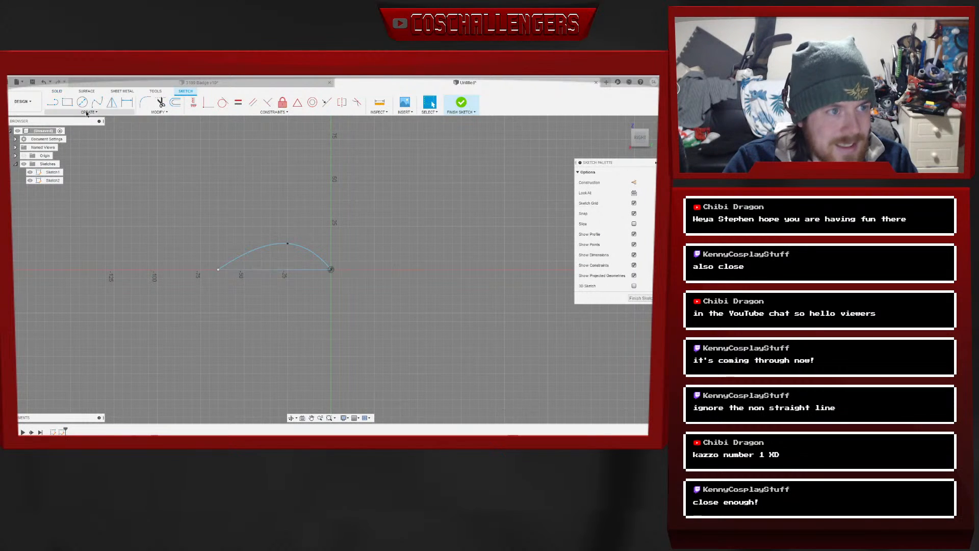
{"action": "left_click", "coordinate": [331, 269]}
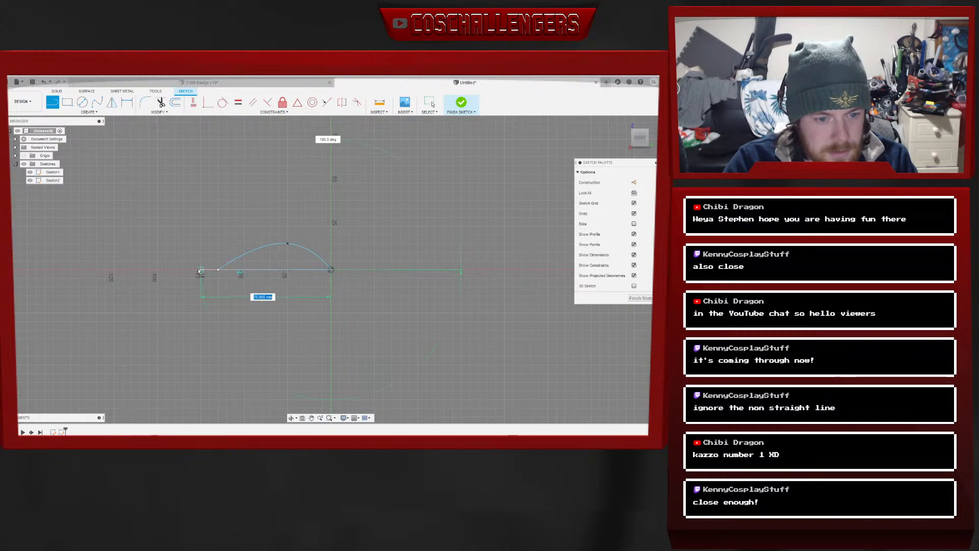
{"action": "left_click", "coordinate": [219, 269]}
{"action": "left_click", "coordinate": [640, 298]}
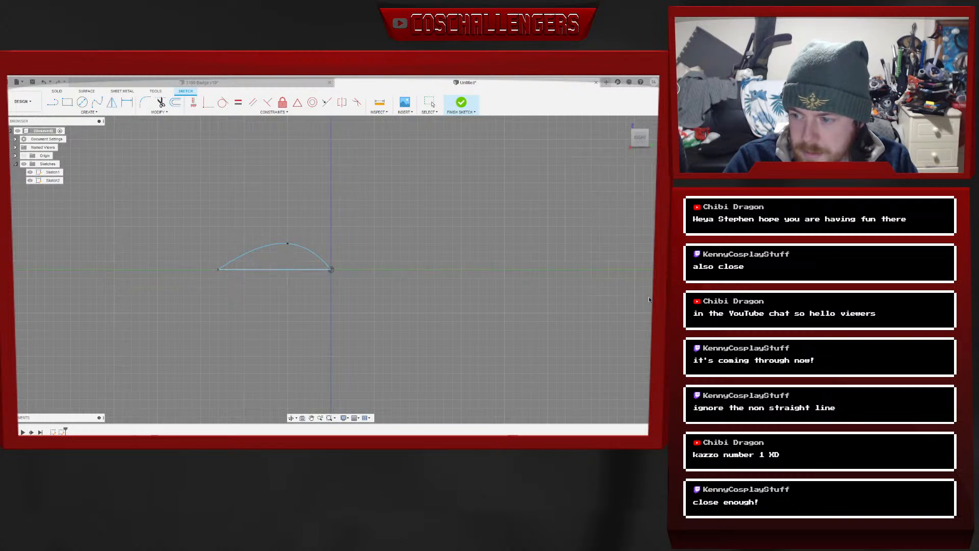
Extrude the closed arch profile 50 mm over the kite sketch as a new body
{"action": "key", "text": "e"}
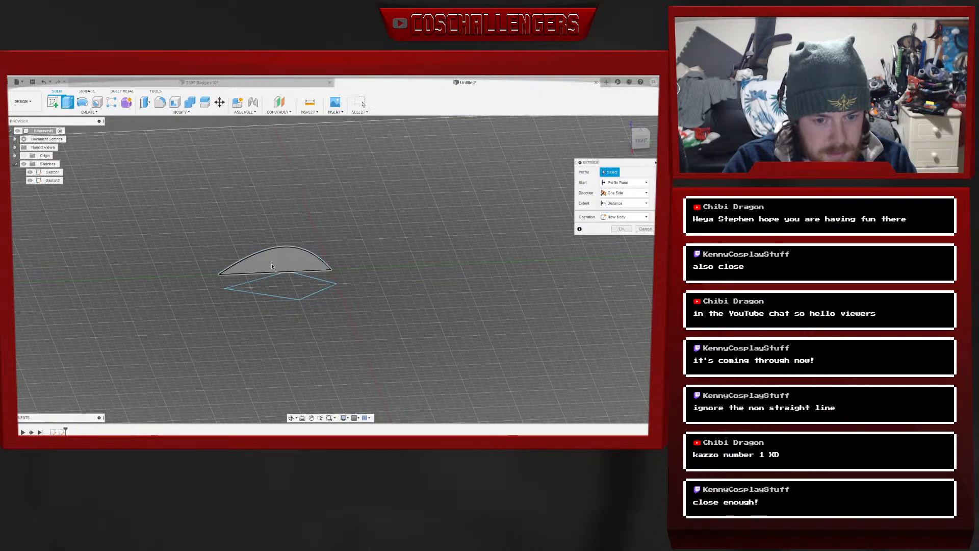
{"action": "type", "text": "50"}
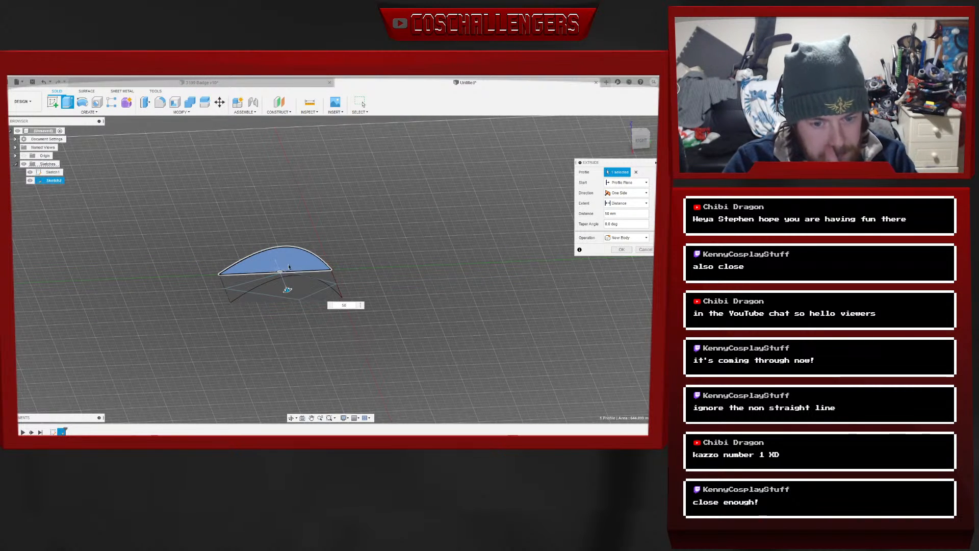
{"action": "left_click", "coordinate": [622, 249]}
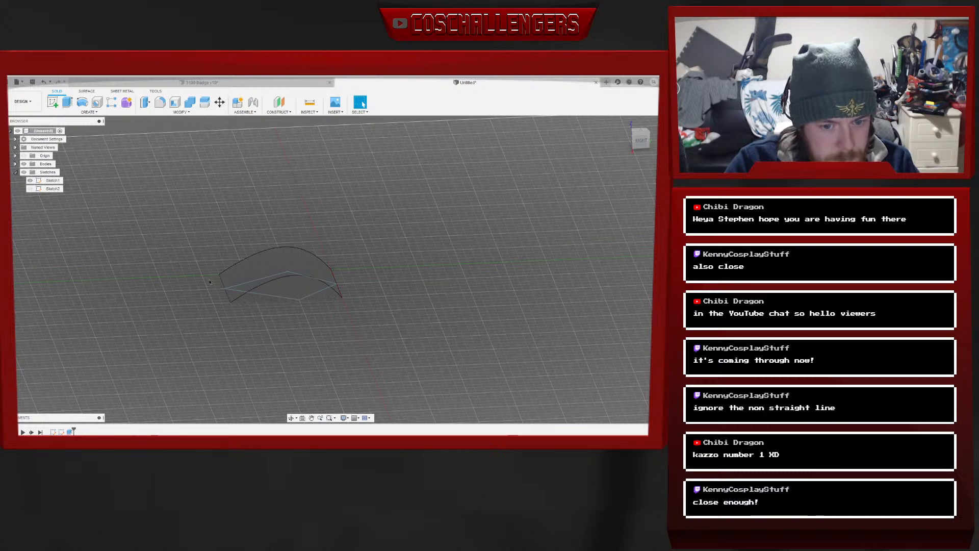
Sketch a two-line peak on the front plane, from the origin through the body's top edge midpoint to the opposite bottom corner, and finish the sketch
{"action": "mouse_move", "coordinate": [638, 136]}
{"action": "left_mouse_down"}
{"action": "mouse_move", "coordinate": [647, 138]}
{"action": "mouse_move", "coordinate": [609, 140]}
{"action": "left_mouse_up"}
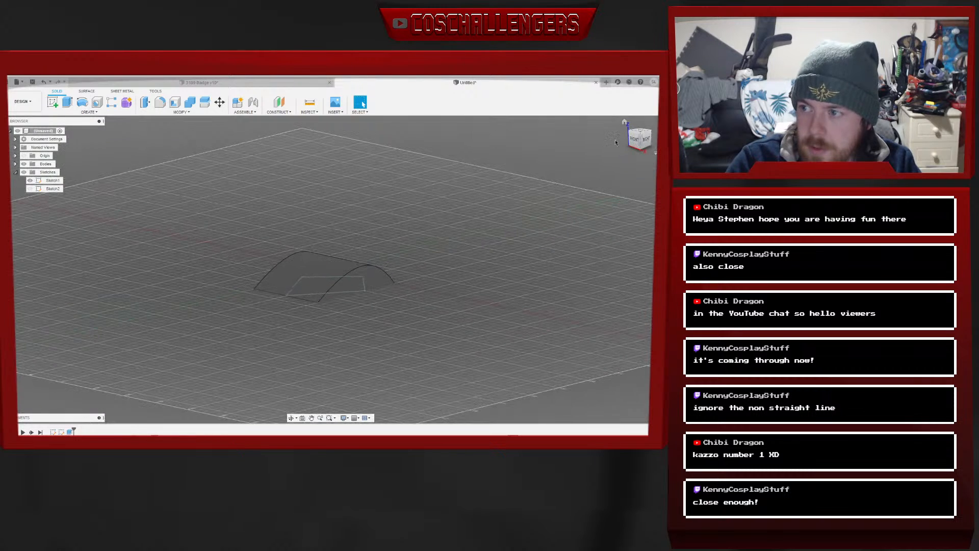
{"action": "left_click", "coordinate": [634, 141]}
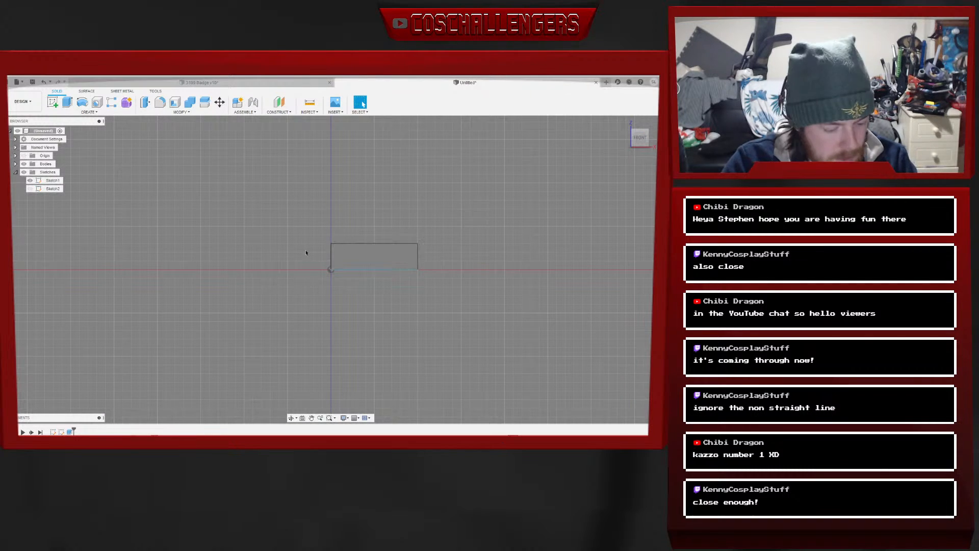
{"action": "left_click", "coordinate": [53, 102]}
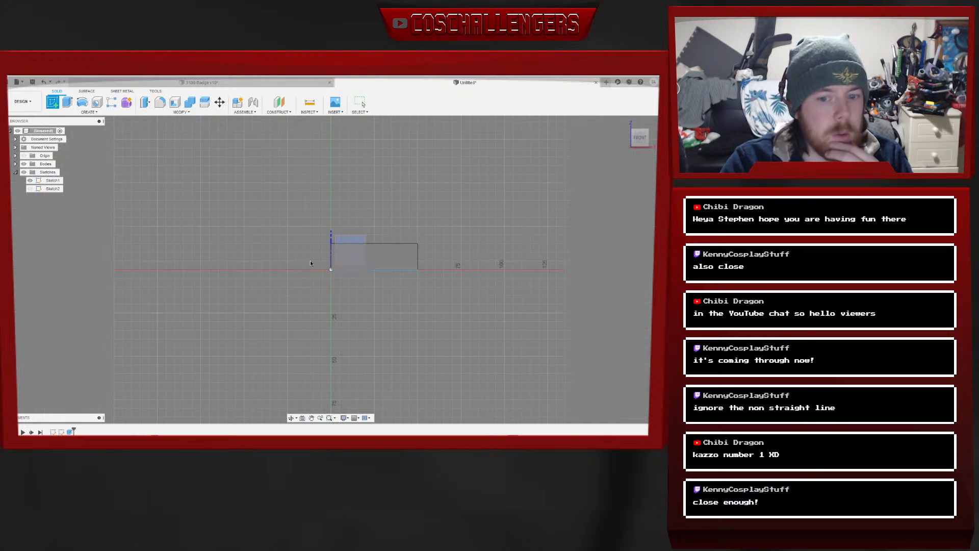
{"action": "left_click", "coordinate": [346, 241]}
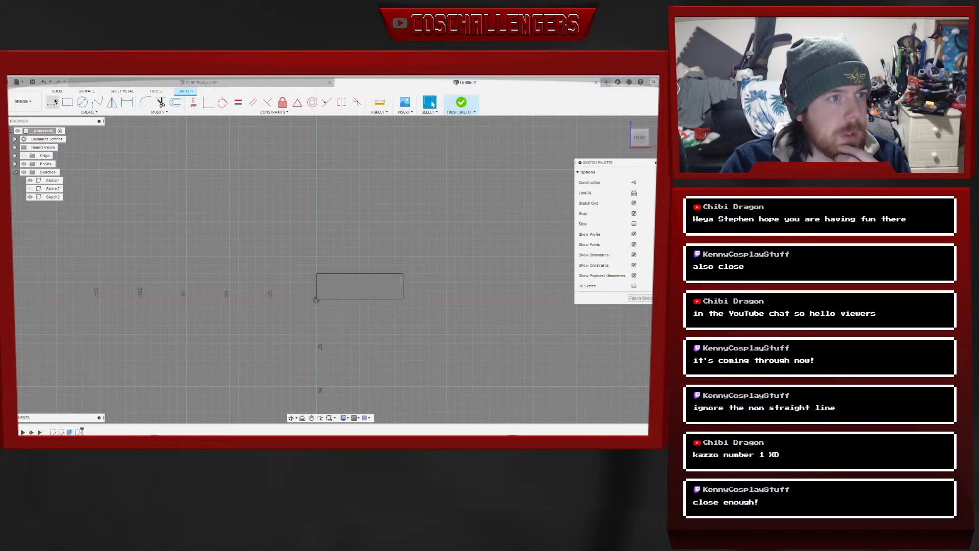
{"action": "left_click", "coordinate": [316, 300]}
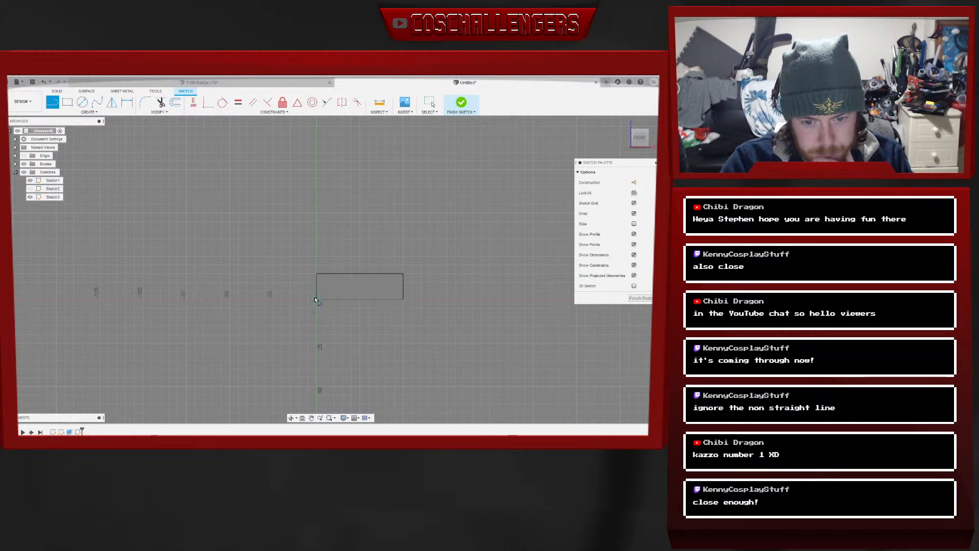
{"action": "left_click", "coordinate": [360, 274]}
{"action": "left_click", "coordinate": [403, 300]}
{"action": "left_click", "coordinate": [641, 299]}
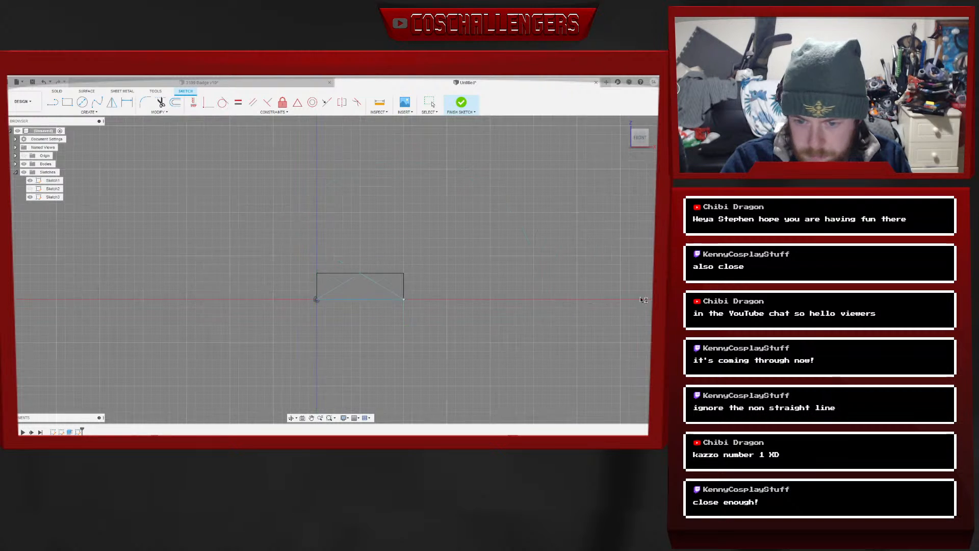
Split the arched body using the two-line peak sketch as the splitting tool
{"action": "mouse_move", "coordinate": [568, 143]}
{"action": "middle_mouse_down", "text": "shift"}
{"action": "mouse_move", "coordinate": [623, 154]}
{"action": "mouse_move", "coordinate": [415, 261]}
{"action": "middle_mouse_up", "text": "shift"}
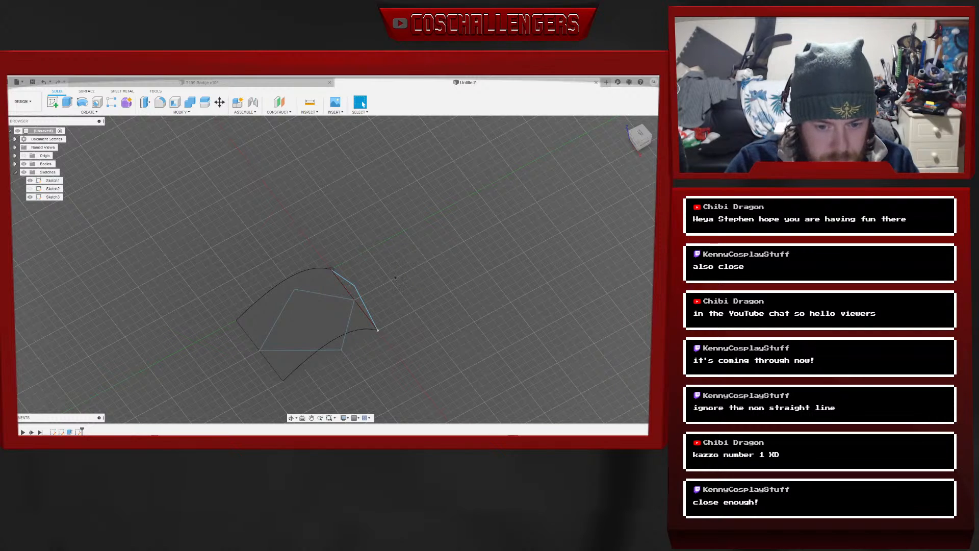
{"action": "left_click", "coordinate": [181, 112]}
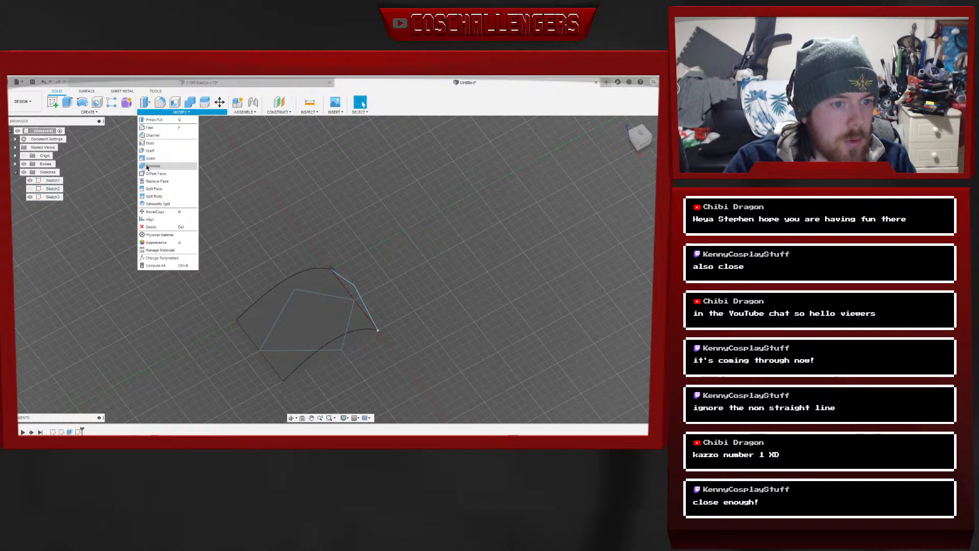
{"action": "left_click", "coordinate": [163, 197]}
{"action": "left_click", "coordinate": [347, 325]}
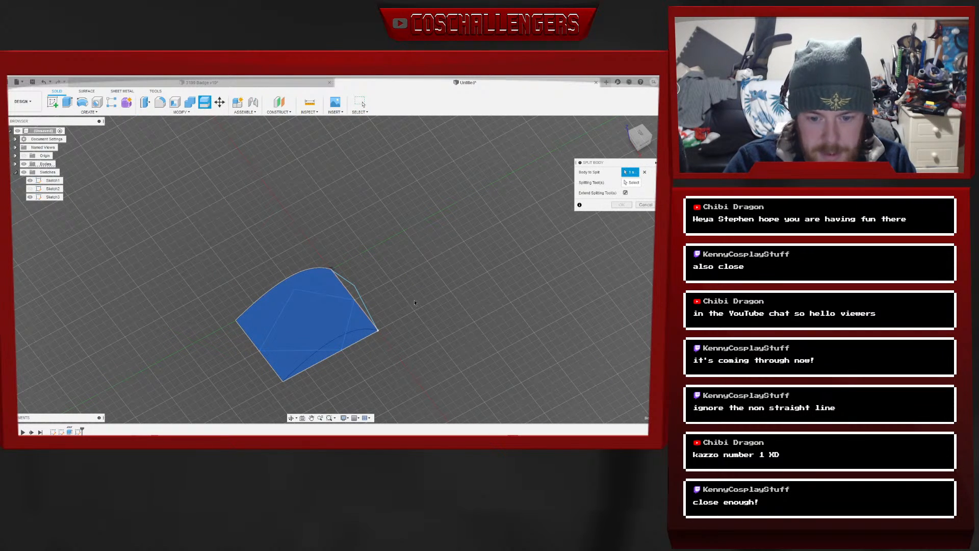
{"action": "left_click", "coordinate": [635, 182]}
{"action": "left_click", "coordinate": [358, 295]}
{"action": "left_click", "coordinate": [351, 318]}
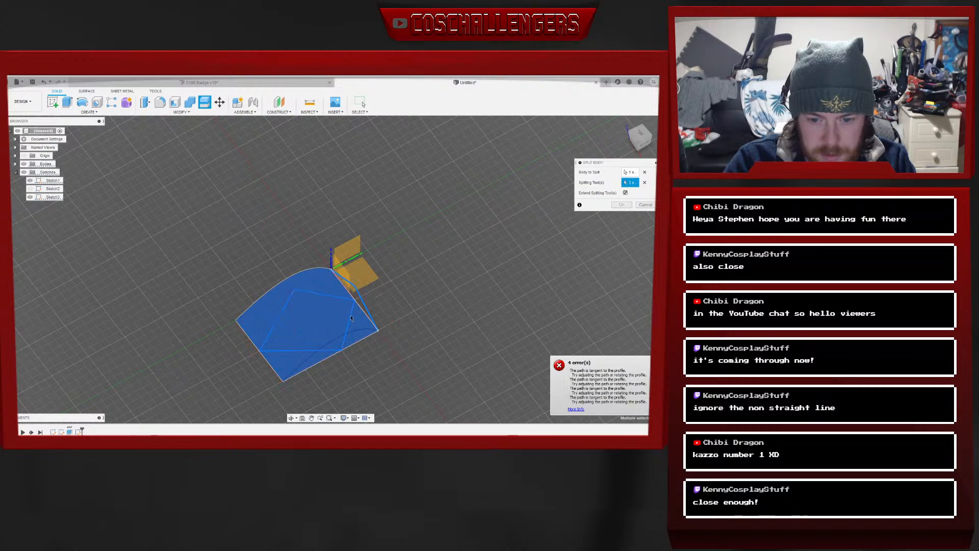
{"action": "left_click", "coordinate": [351, 315]}
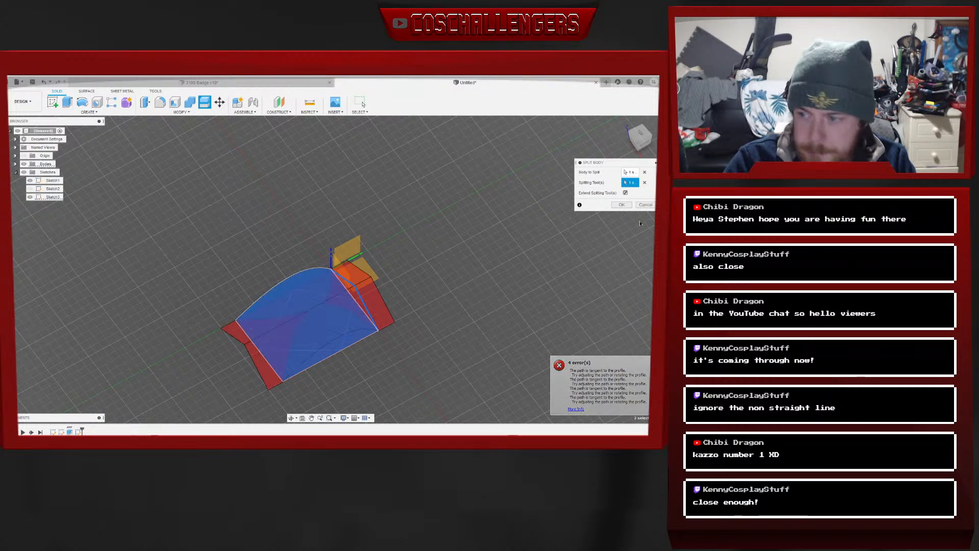
{"action": "left_click", "coordinate": [622, 205]}
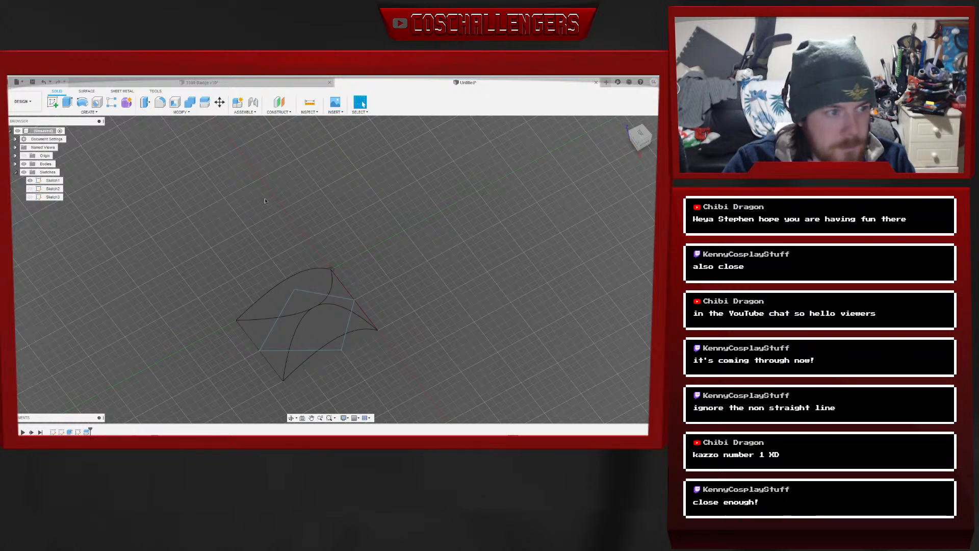
Hide the piece of the body above the peaked cut, Body3
{"action": "left_click", "coordinate": [15, 164]}
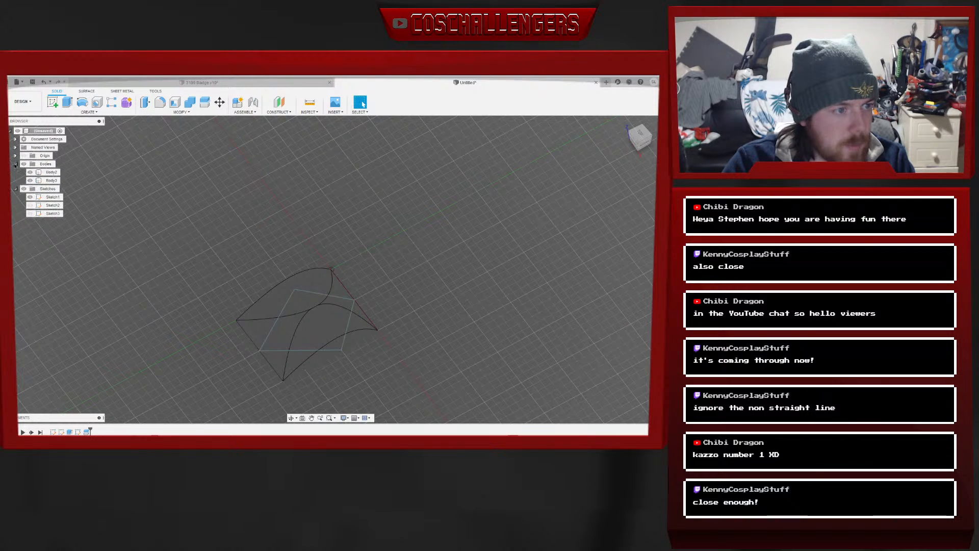
{"action": "left_click", "coordinate": [31, 181]}
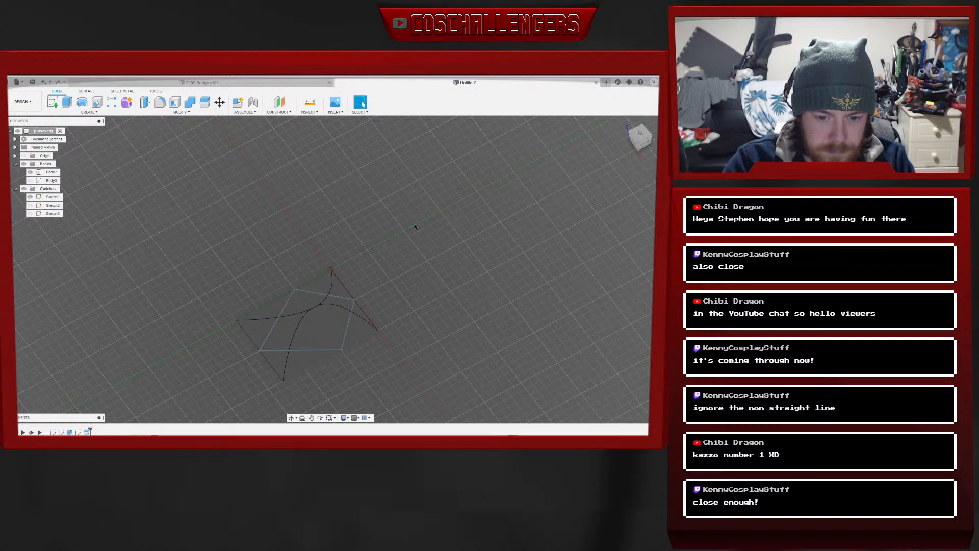
{"action": "left_click", "coordinate": [642, 135]}
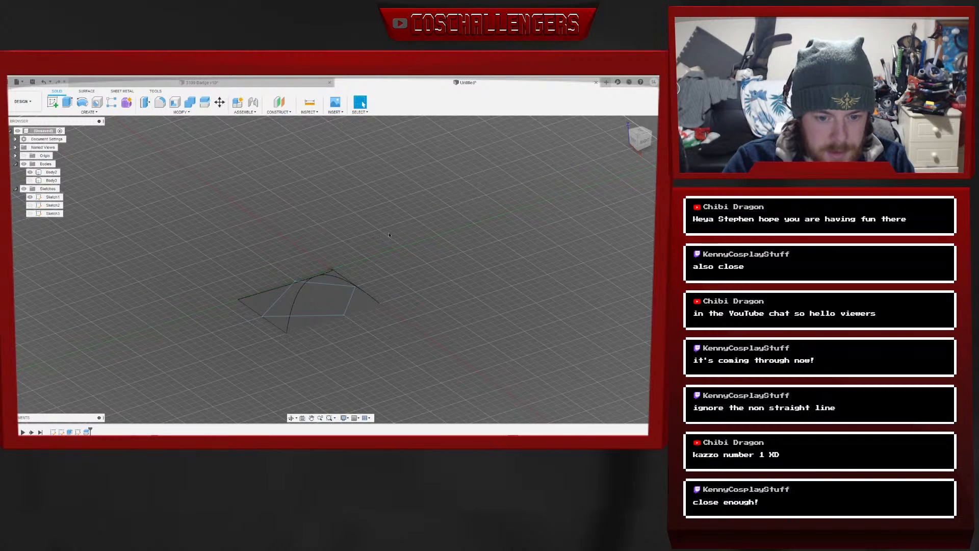
Split the remaining body with the kite sketch and hide the piece outside the kite outline
{"action": "left_click", "coordinate": [164, 115]}
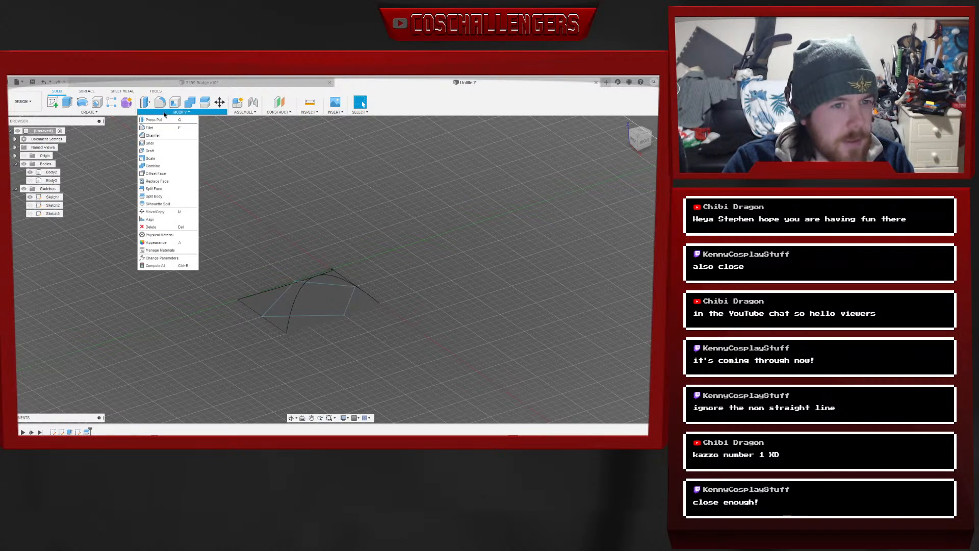
{"action": "left_click", "coordinate": [155, 196]}
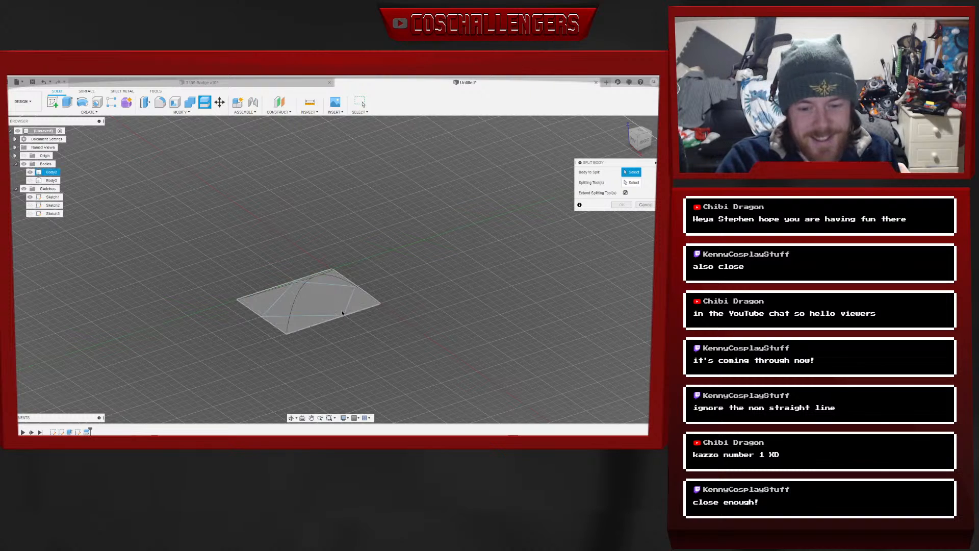
{"action": "left_click", "coordinate": [363, 300]}
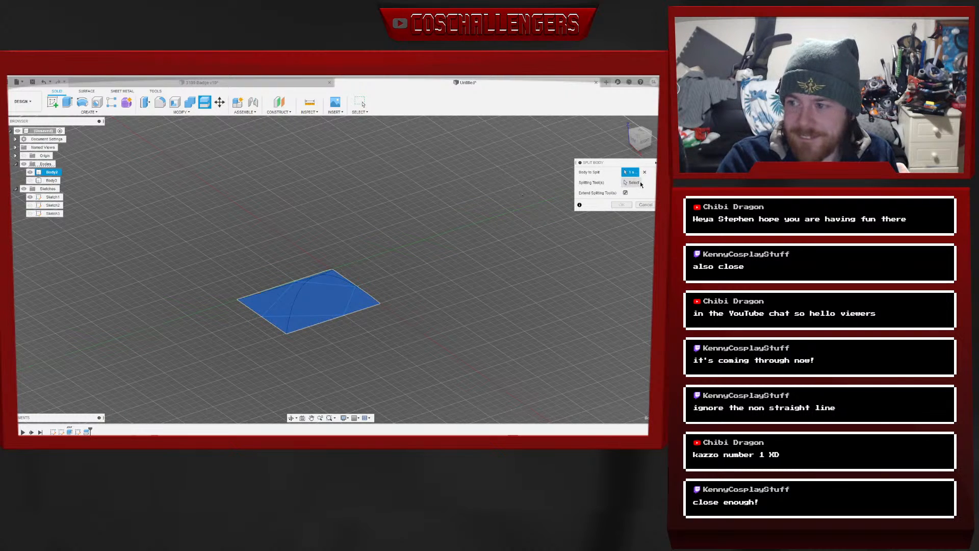
{"action": "left_click", "coordinate": [367, 306]}
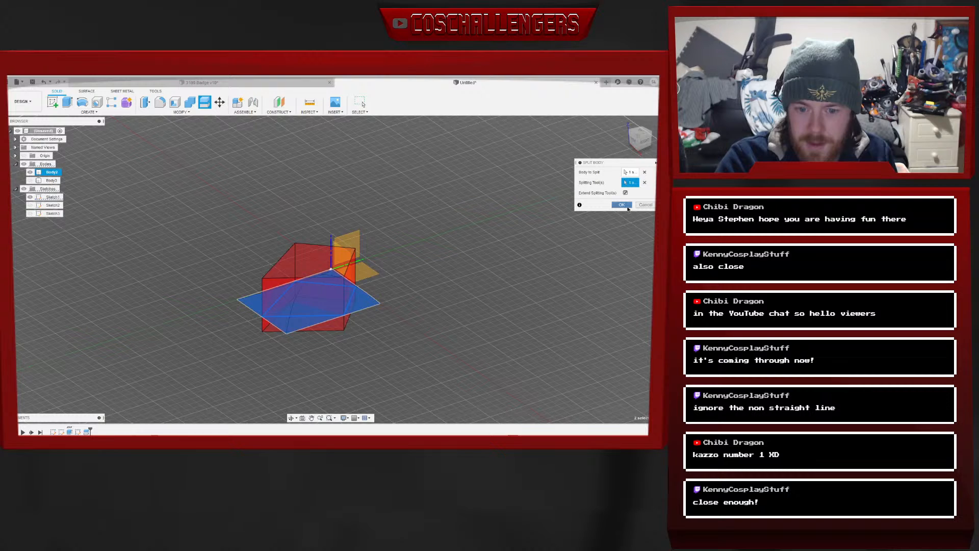
{"action": "left_click", "coordinate": [623, 205]}
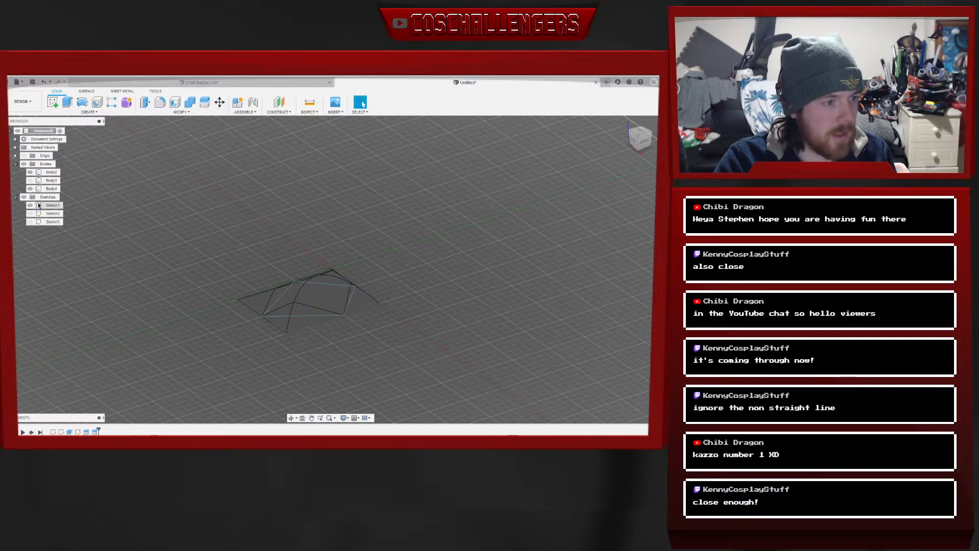
{"action": "left_click", "coordinate": [30, 188]}
{"action": "mouse_move", "coordinate": [643, 139]}
{"action": "left_mouse_down"}
{"action": "mouse_move", "coordinate": [658, 165]}
{"action": "mouse_move", "coordinate": [651, 139]}
{"action": "mouse_move", "coordinate": [637, 143]}
{"action": "mouse_move", "coordinate": [647, 153]}
{"action": "left_mouse_up"}
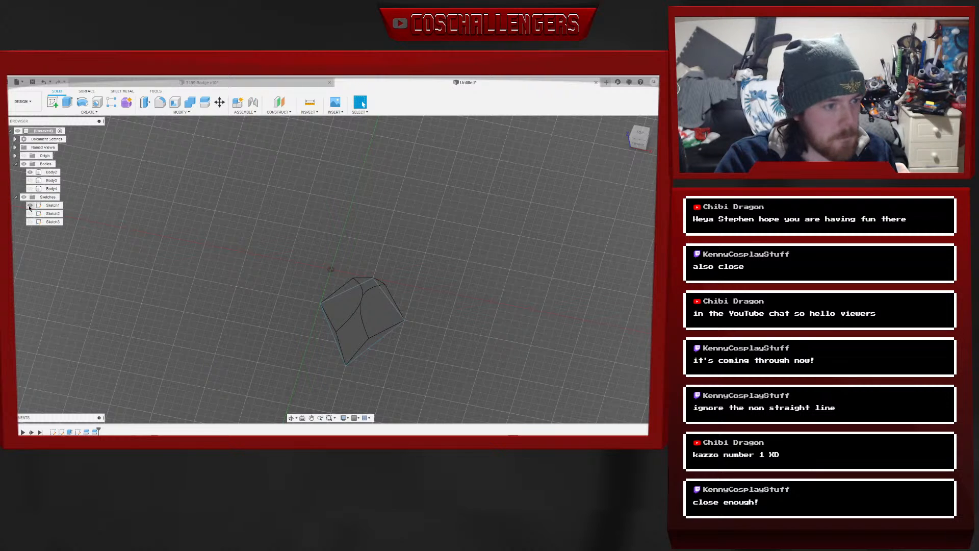
Roll the timeline back before the two splits and delete the arch's extrusion
{"action": "left_click_drag", "start_coordinate": [97, 429], "coordinate": [82, 430]}
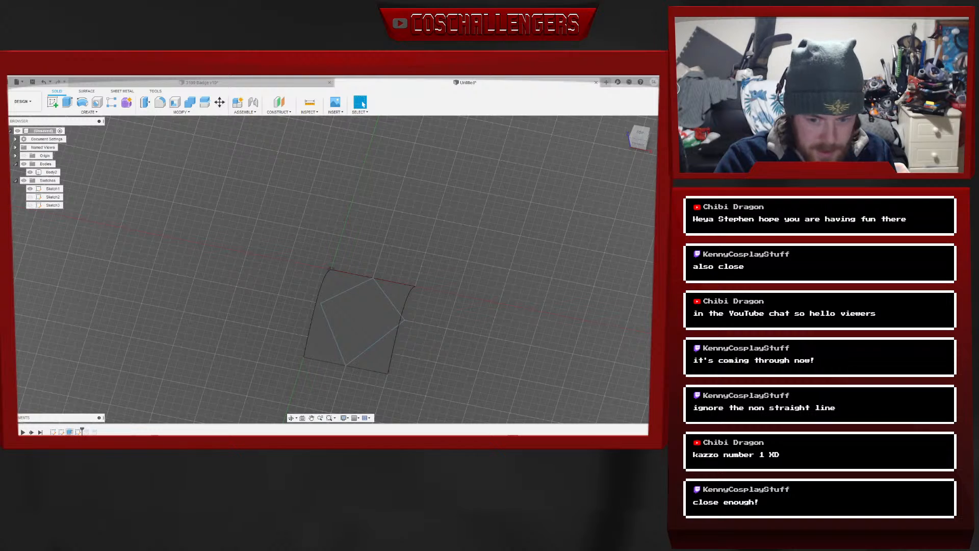
{"action": "right_click", "coordinate": [71, 433]}
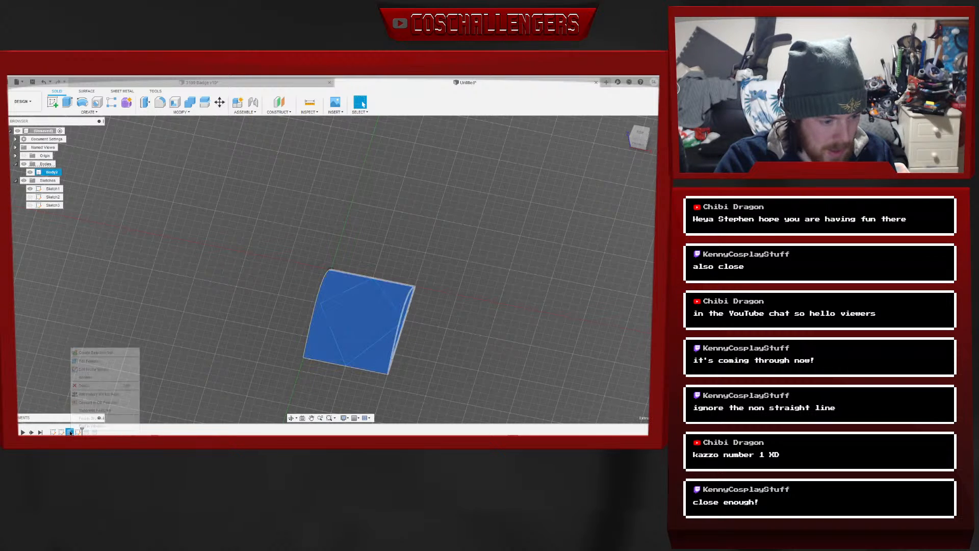
{"action": "left_click", "coordinate": [89, 386]}
{"action": "left_click", "coordinate": [307, 271]}
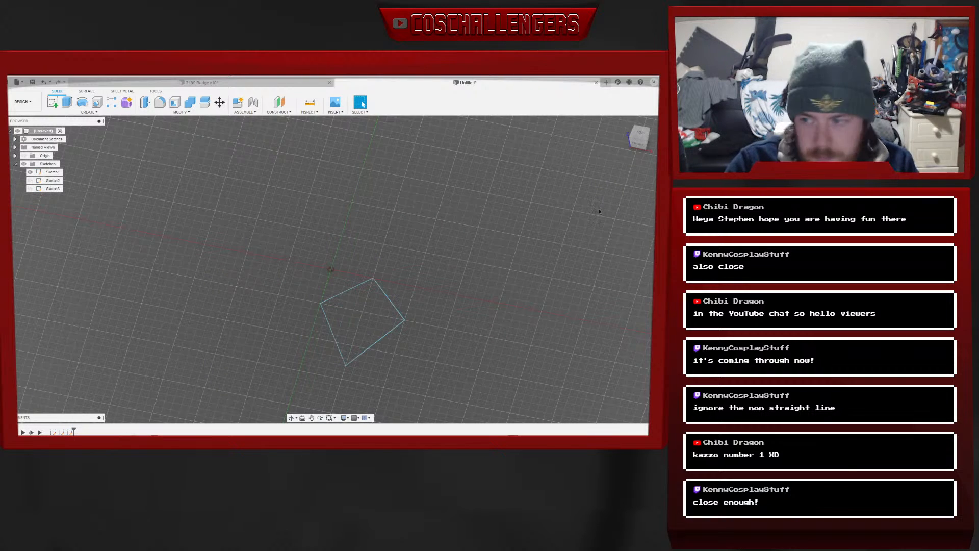
Show the arch and peak sketches and extrude the kite profile about 15 mm upward, to the arch's height, as a new body
{"action": "left_click_drag", "start_coordinate": [639, 137], "coordinate": [579, 121]}
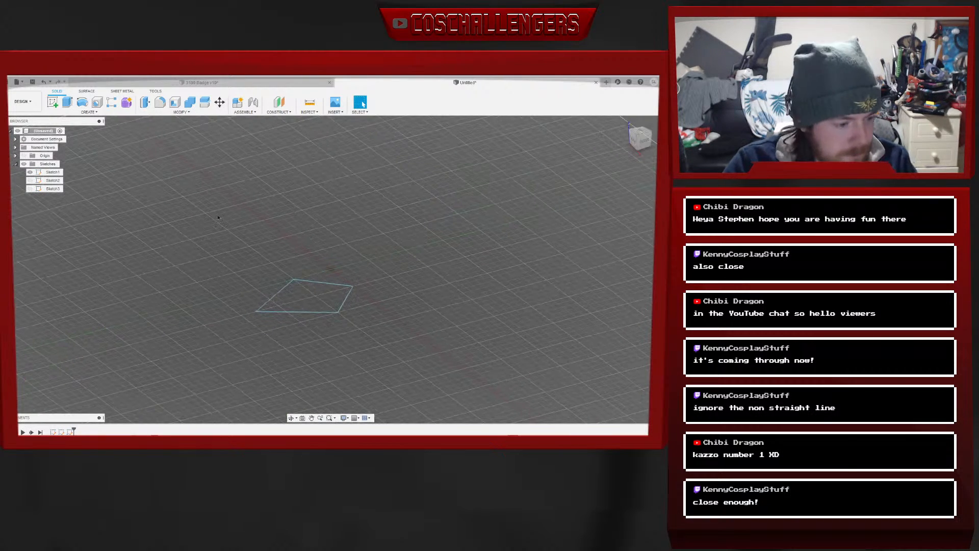
{"action": "left_click", "coordinate": [30, 188]}
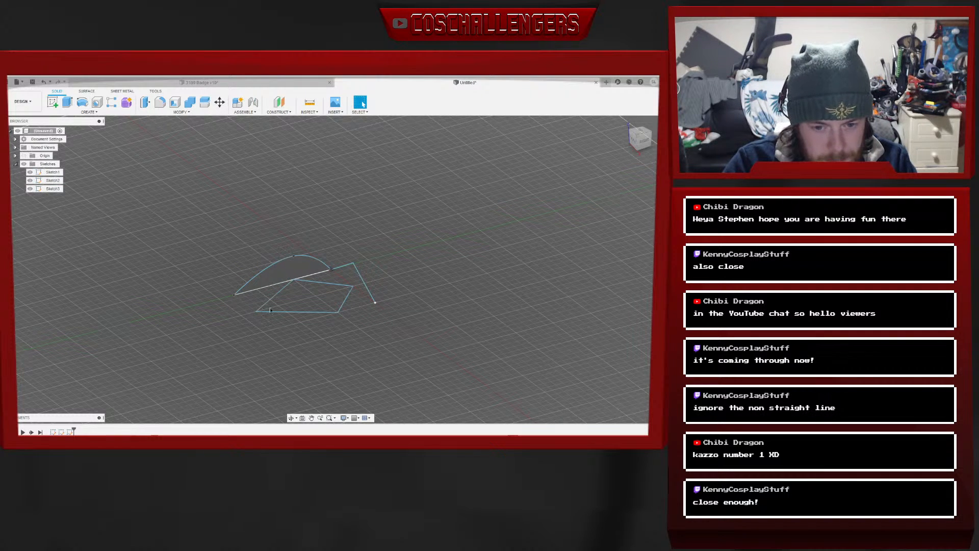
{"action": "key", "text": "e"}
{"action": "left_click", "coordinate": [323, 299]}
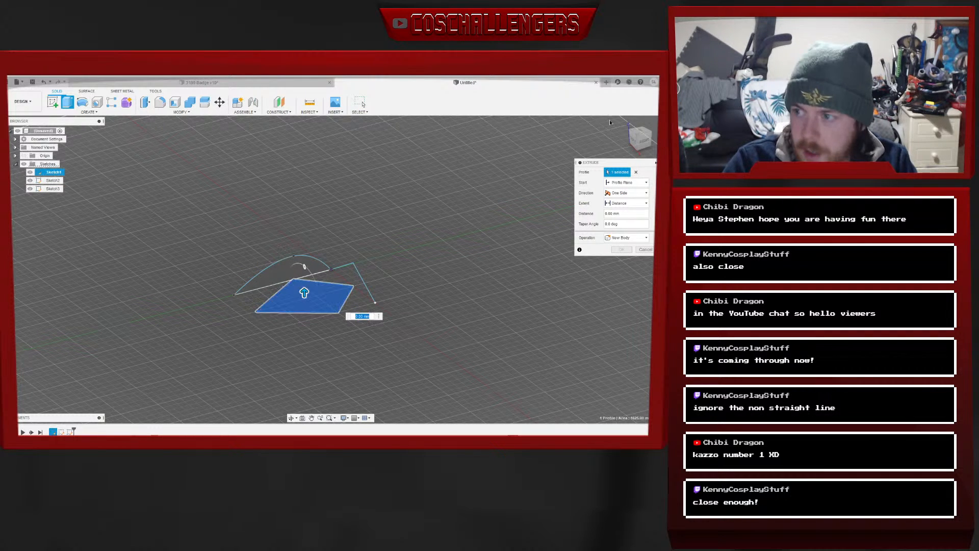
{"action": "left_click_drag", "start_coordinate": [641, 139], "coordinate": [648, 118]}
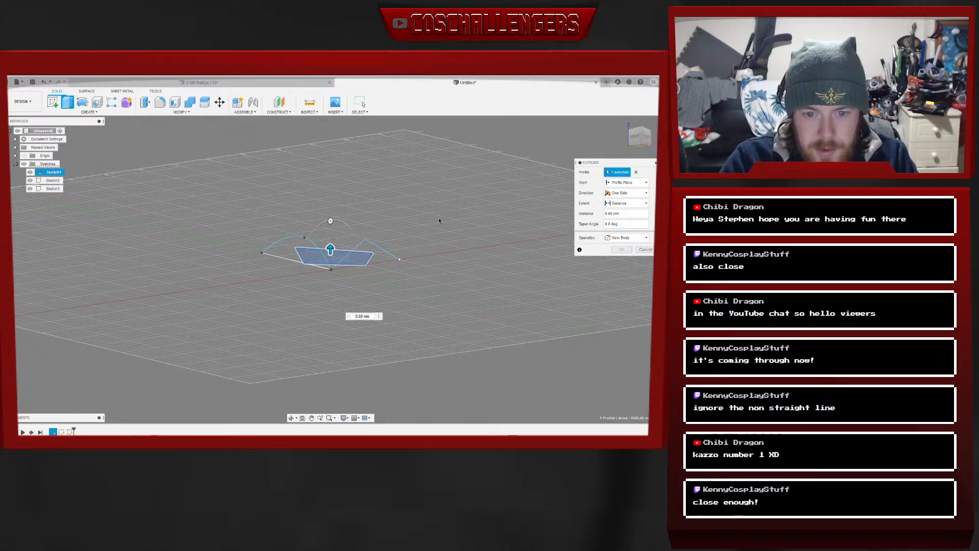
{"action": "left_click", "coordinate": [637, 137]}
{"action": "left_click_drag", "start_coordinate": [374, 261], "coordinate": [378, 234]}
{"action": "left_click", "coordinate": [422, 261]}
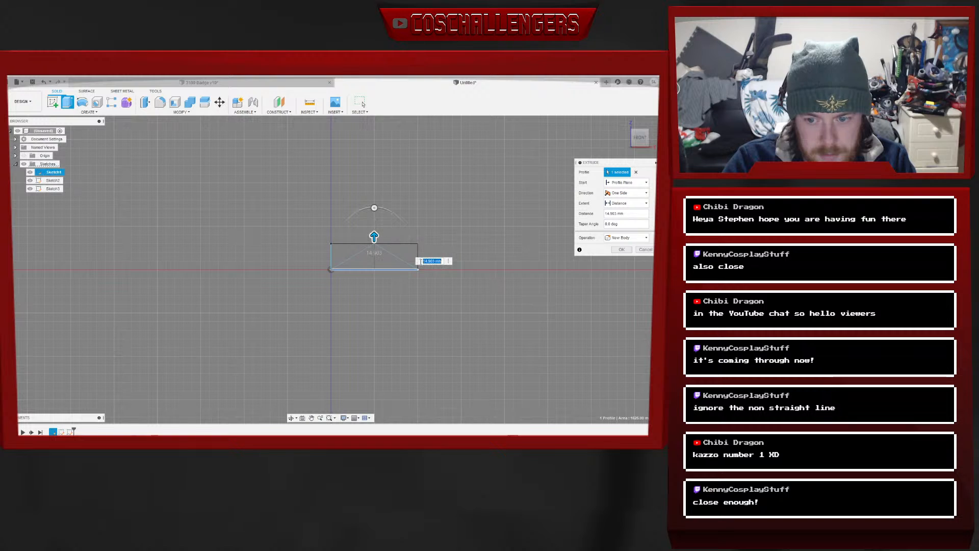
{"action": "left_click", "coordinate": [622, 249]}
Split the extruded kite body using the spline arch sketch as the splitting tool
{"action": "mouse_move", "coordinate": [331, 268]}
{"action": "middle_mouse_down", "text": "shift"}
{"action": "mouse_move", "coordinate": [367, 296]}
{"action": "mouse_move", "coordinate": [332, 269]}
{"action": "middle_mouse_up", "text": "shift"}
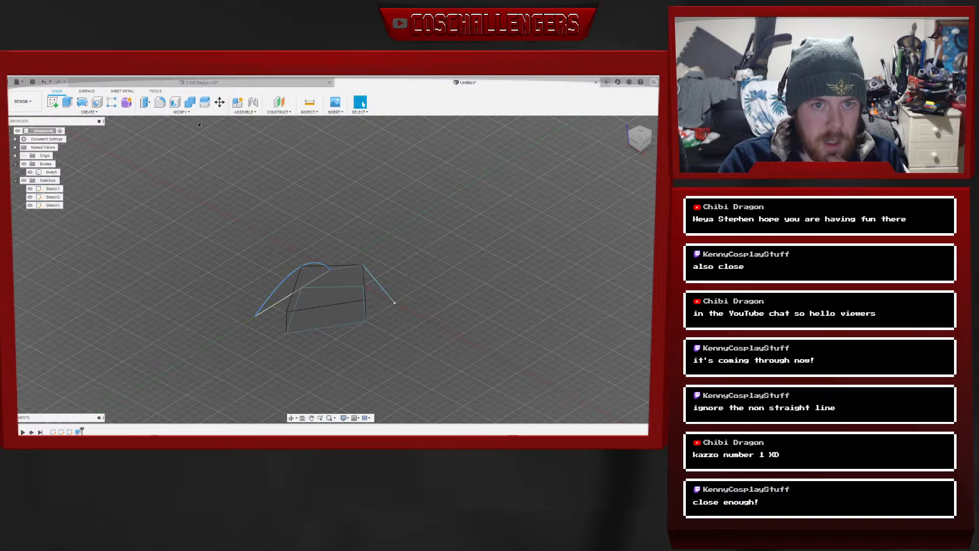
{"action": "left_click", "coordinate": [180, 111]}
{"action": "left_click", "coordinate": [164, 204]}
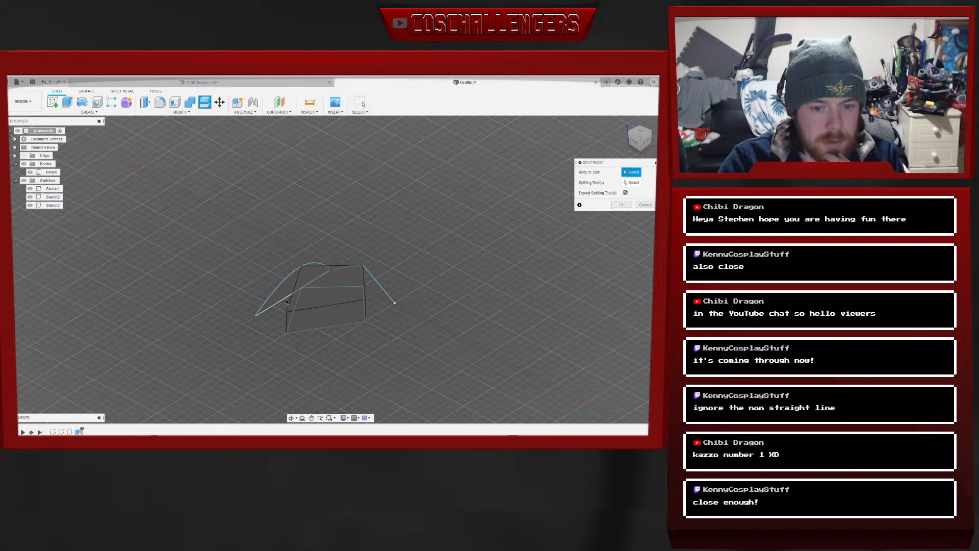
{"action": "left_click", "coordinate": [310, 300]}
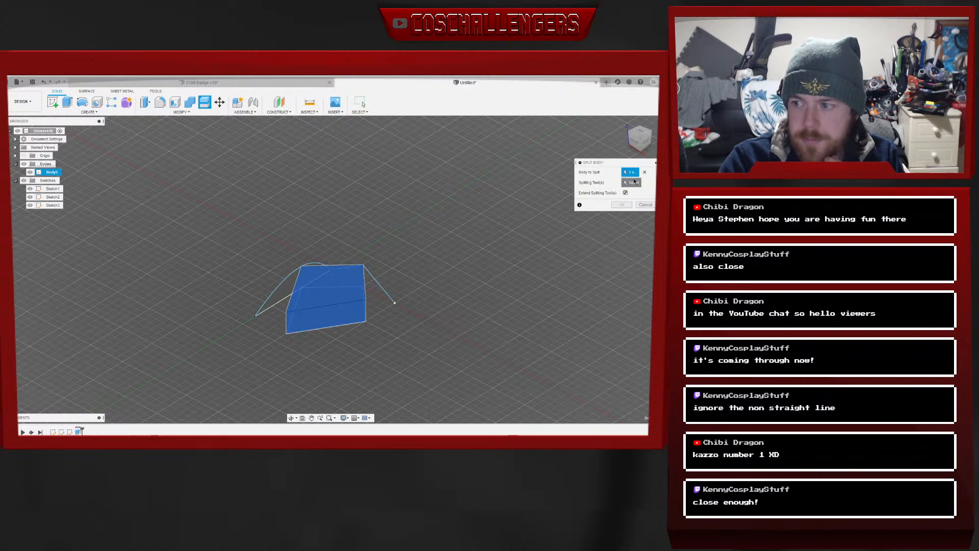
{"action": "left_click", "coordinate": [279, 289]}
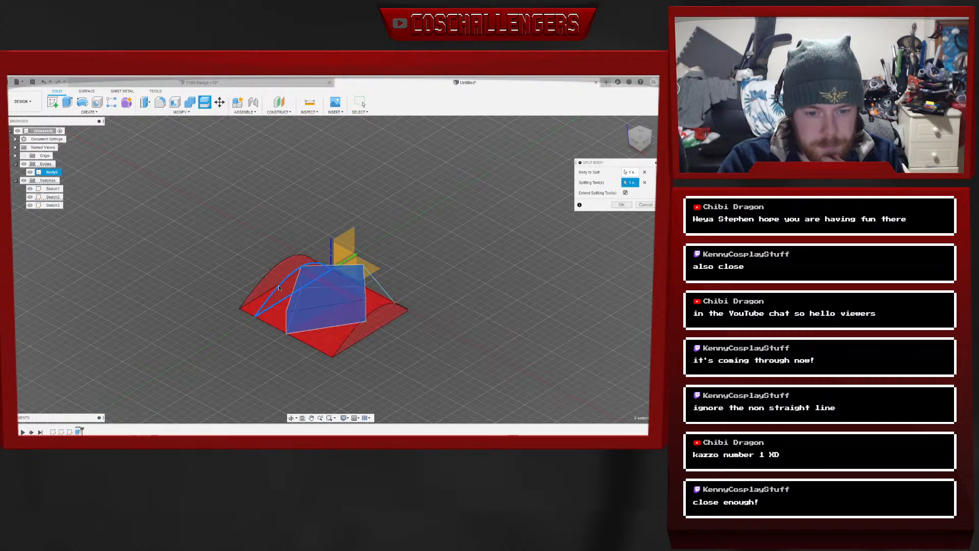
Try to split the extruded diamond body with the arched sketch, hide one of the resulting pieces, and undo the split
{"action": "left_click", "coordinate": [616, 205]}
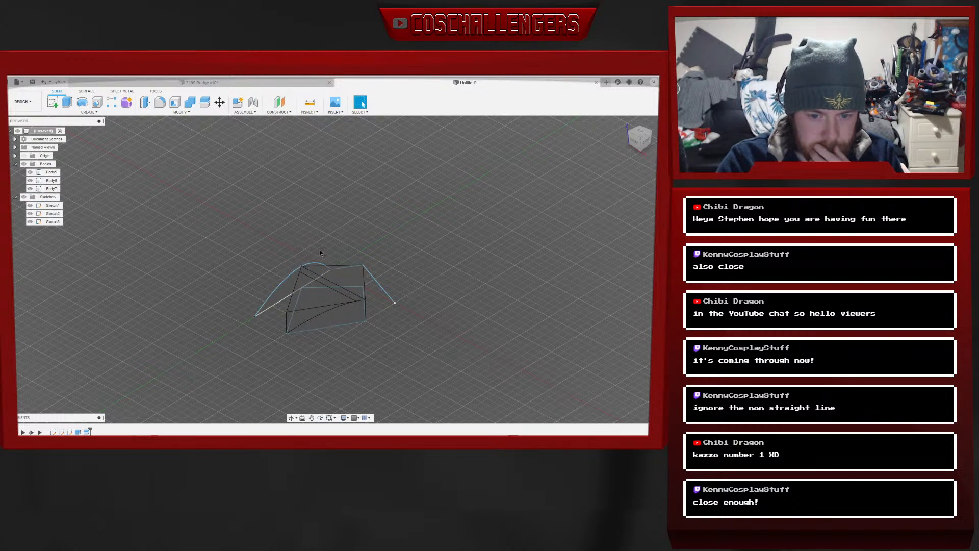
{"action": "left_click", "coordinate": [29, 188]}
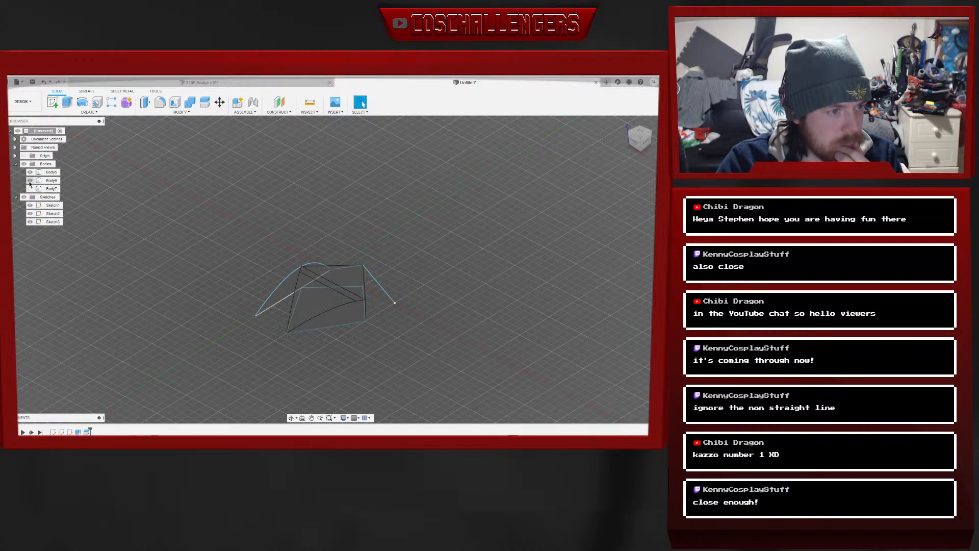
{"action": "left_click", "coordinate": [30, 180]}
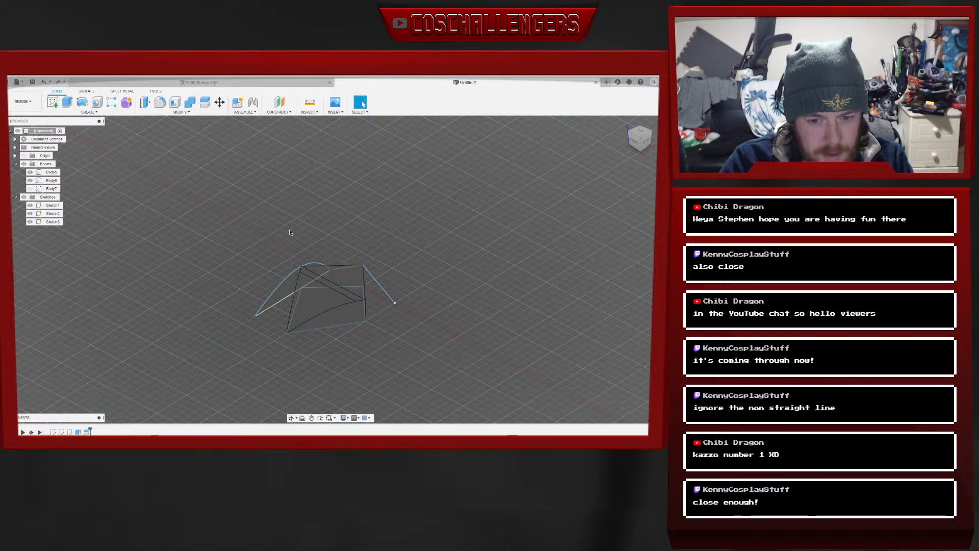
{"action": "key", "text": "ctrl+z"}
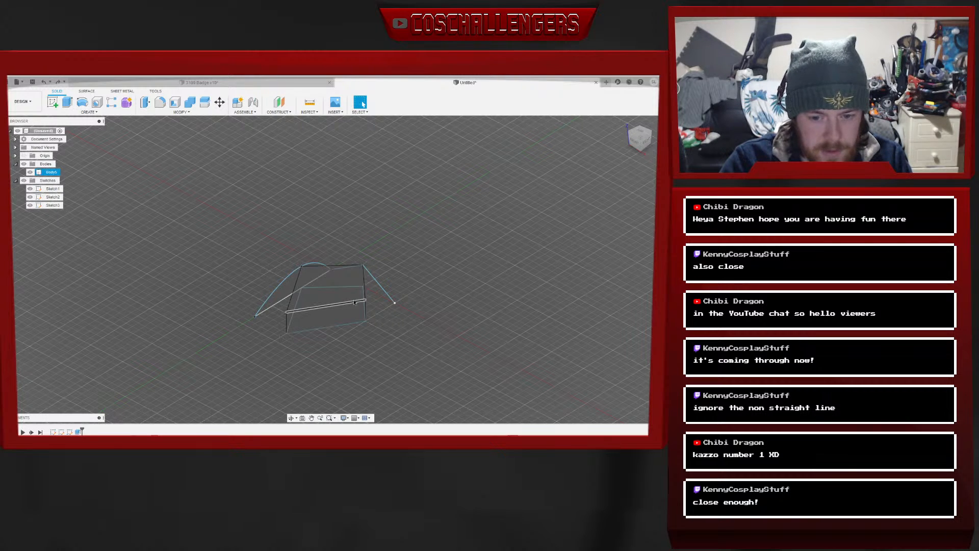
Edit the diamond's extrusion to use a negative taper angle so its sides converge to a pyramid-like peak
{"action": "left_click", "coordinate": [360, 280]}
{"action": "right_click", "coordinate": [79, 432]}
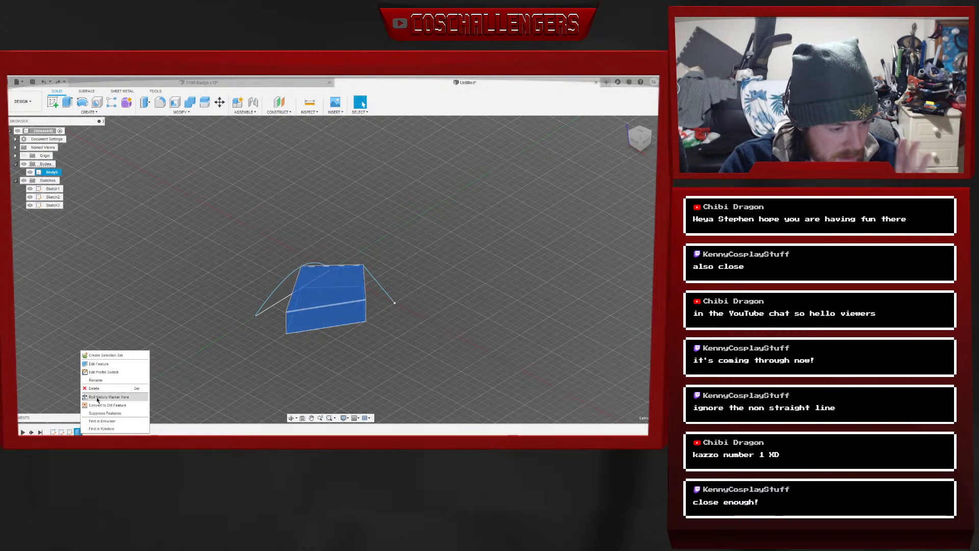
{"action": "left_click", "coordinate": [102, 373]}
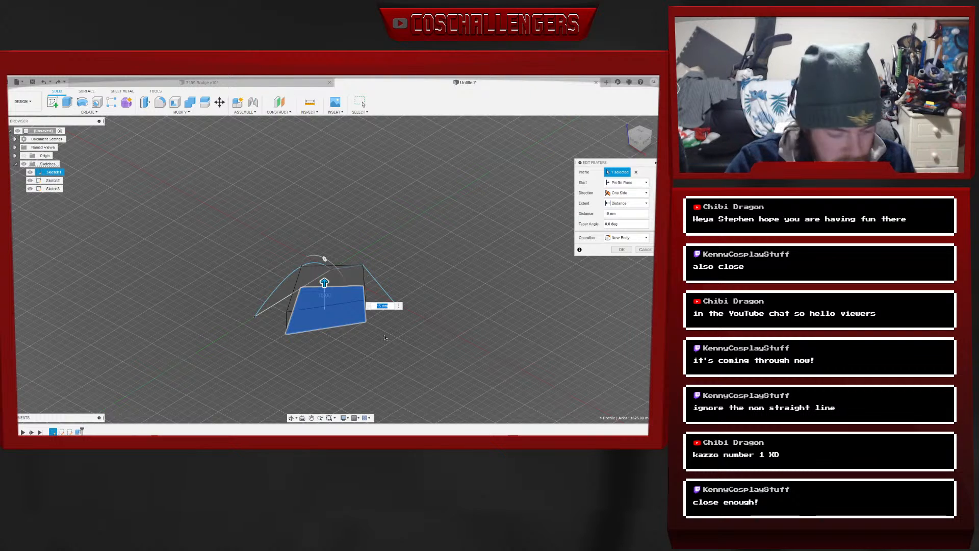
{"action": "left_click", "coordinate": [606, 225]}
{"action": "type", "text": "-"}
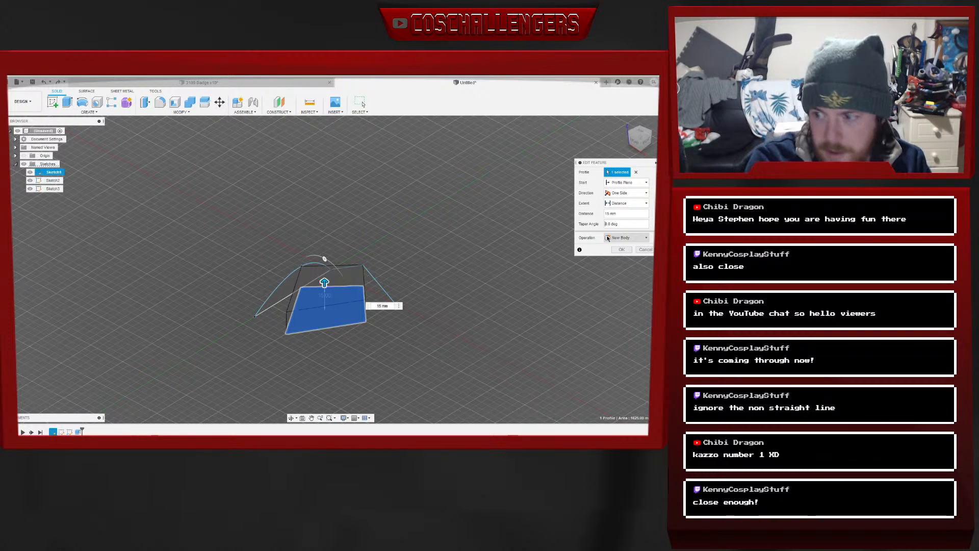
{"action": "type", "text": "1"}
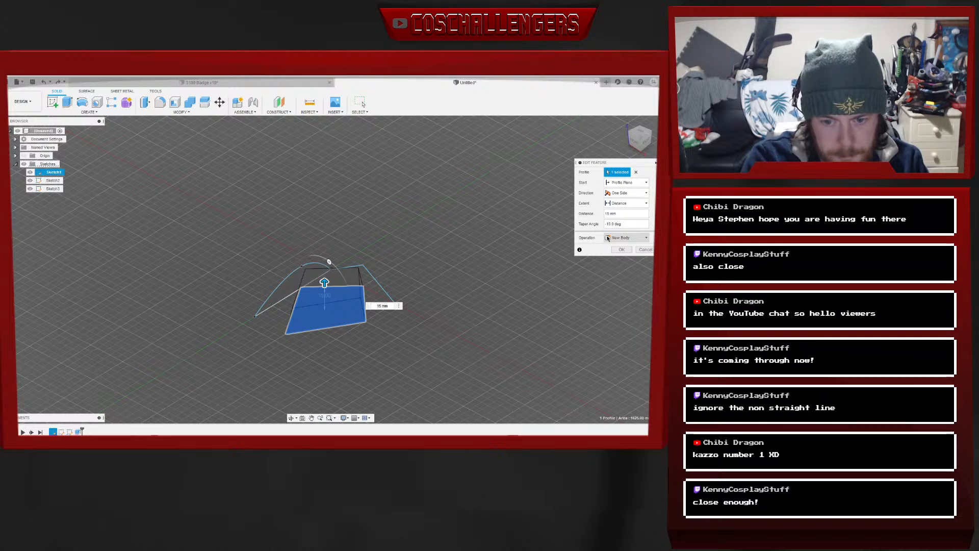
{"action": "type", "text": "4.4"}
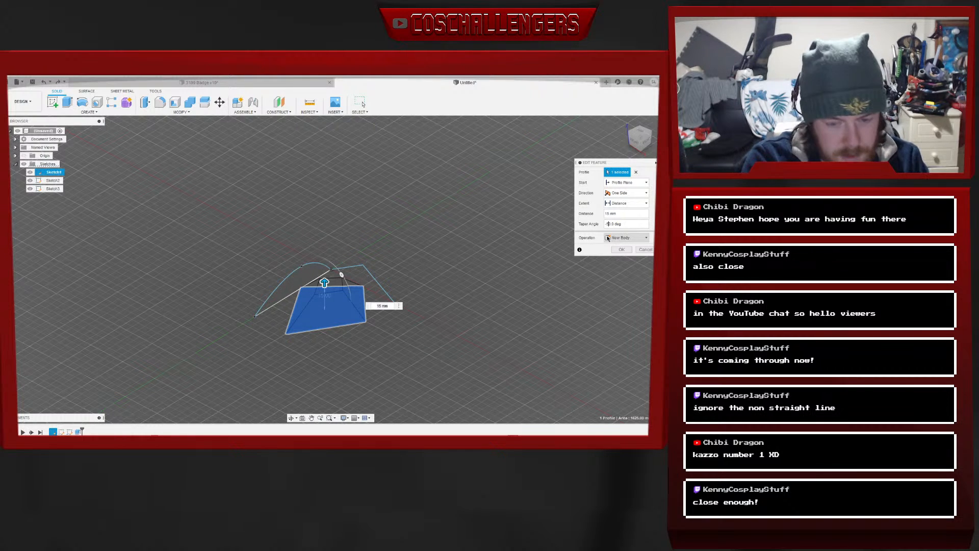
{"action": "key", "text": "BackSpace"}
{"action": "type", "text": "6"}
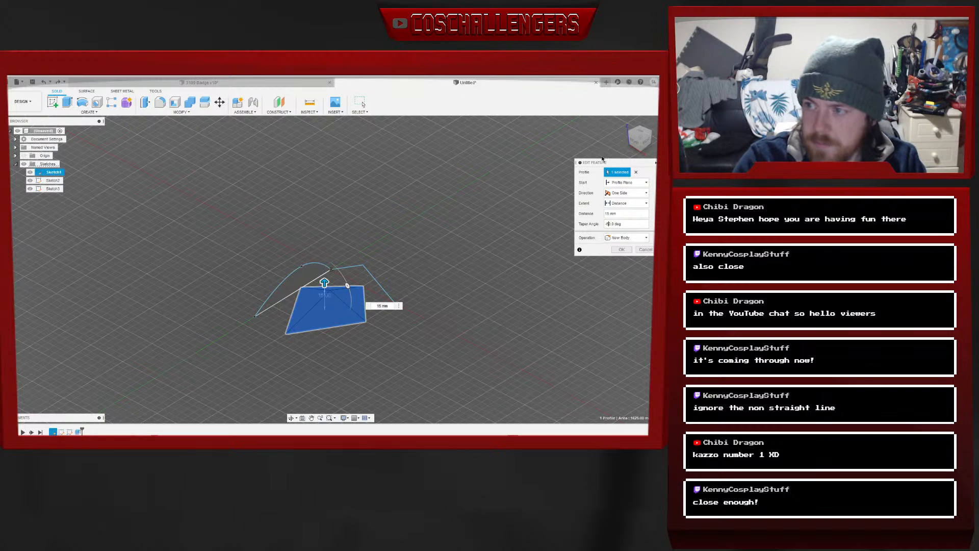
{"action": "left_click", "coordinate": [636, 140]}
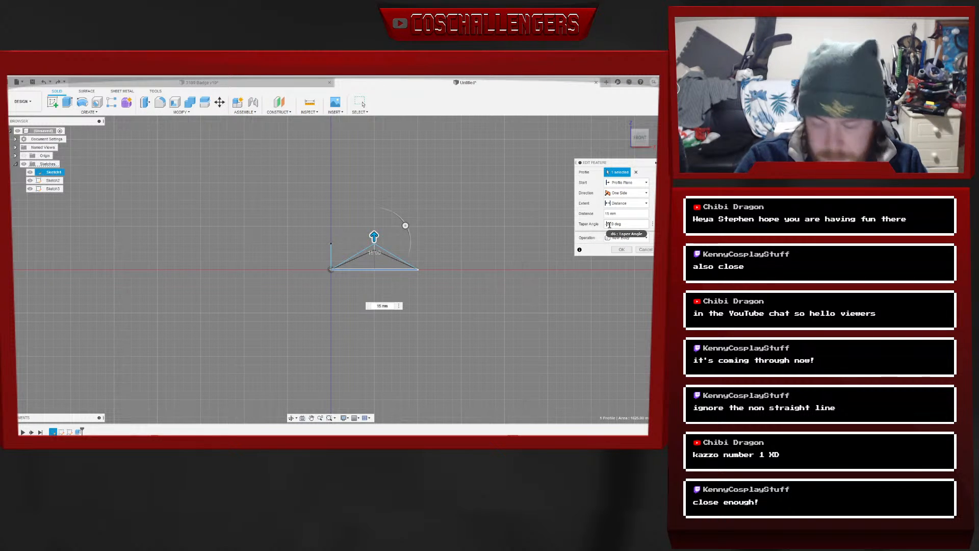
{"action": "scroll", "coordinate": [610, 225], "scroll_direction": "up", "scroll_amount": 5}
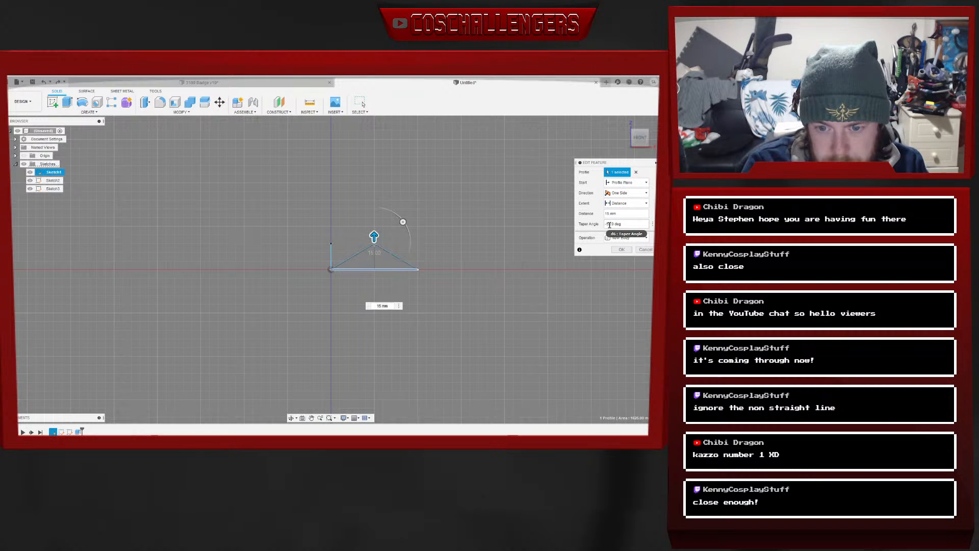
{"action": "left_click", "coordinate": [621, 249]}
Examine the tapered body against the arched and angled profile sketches from the side and at oblique angles
{"action": "left_click_drag", "start_coordinate": [638, 135], "coordinate": [619, 147]}
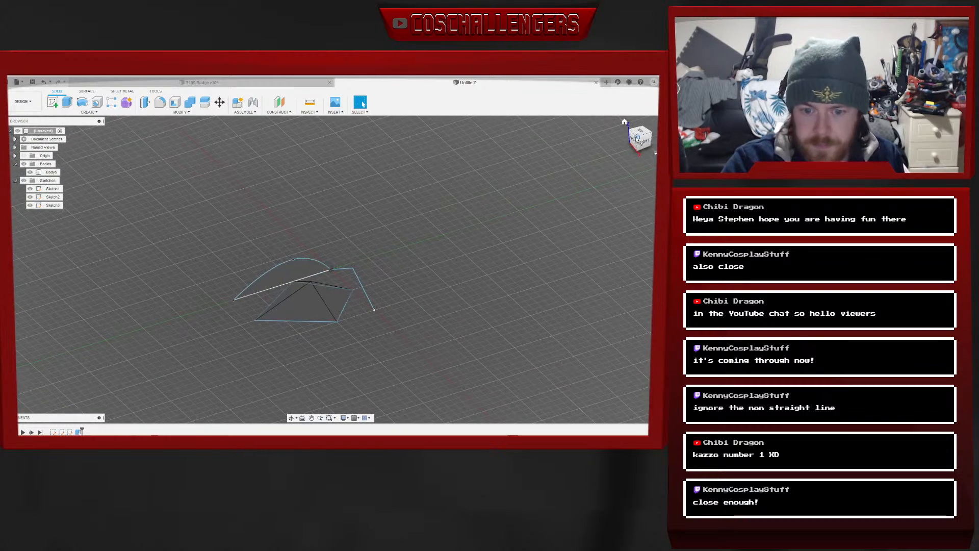
{"action": "left_click", "coordinate": [182, 112]}
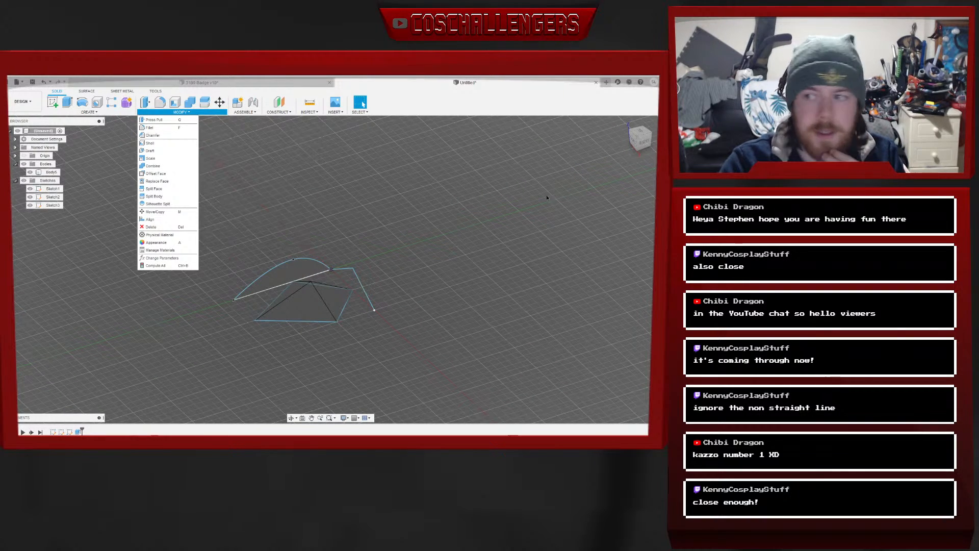
{"action": "left_click", "coordinate": [640, 139]}
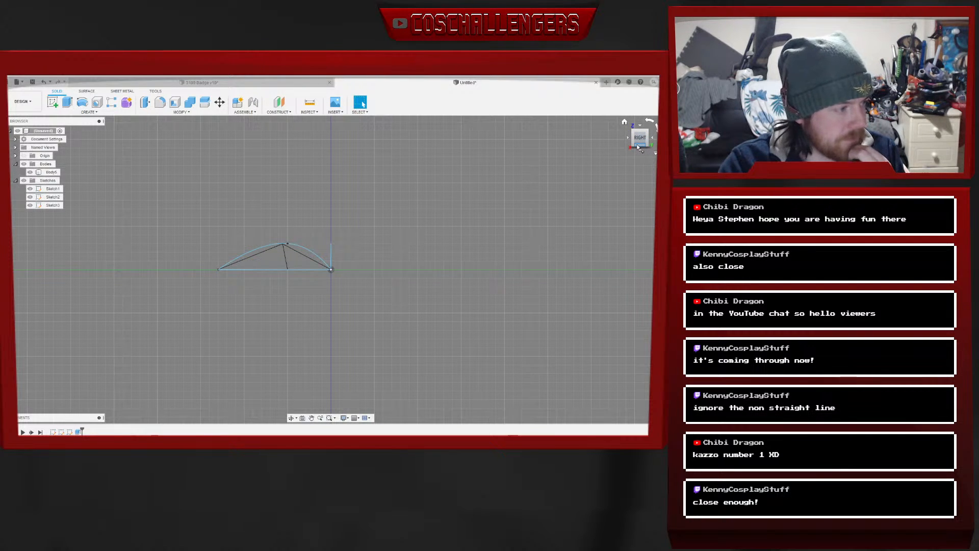
{"action": "left_click_drag", "start_coordinate": [639, 145], "coordinate": [653, 150]}
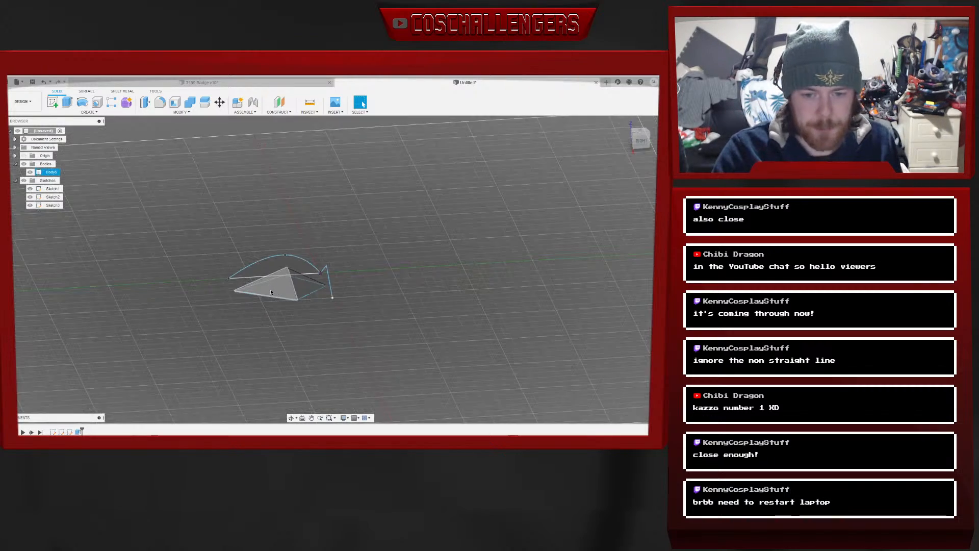
{"action": "scroll", "coordinate": [271, 246], "scroll_direction": "up", "scroll_amount": 3}
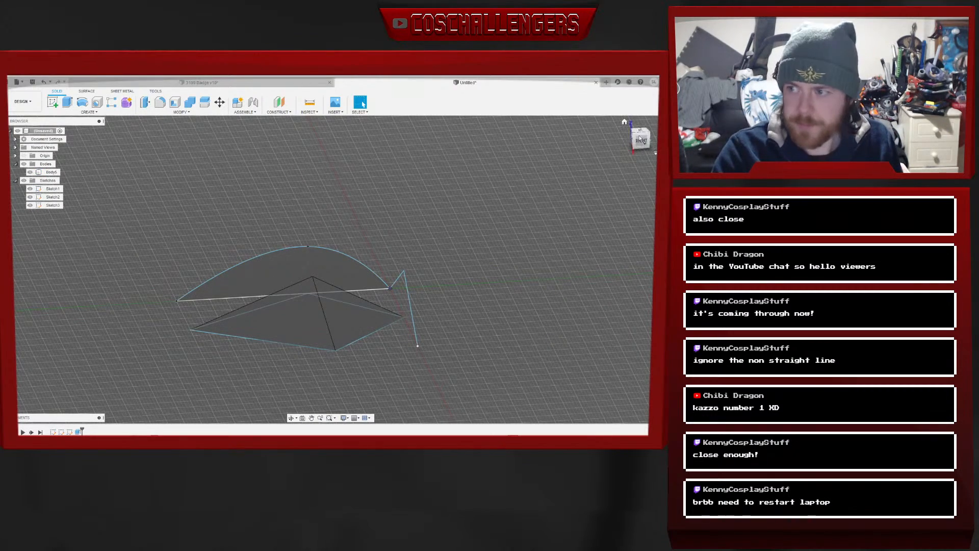
{"action": "mouse_move", "coordinate": [642, 142]}
{"action": "left_mouse_down"}
{"action": "mouse_move", "coordinate": [654, 145]}
{"action": "mouse_move", "coordinate": [654, 135]}
{"action": "mouse_move", "coordinate": [651, 144]}
{"action": "left_mouse_up"}
{"action": "left_click", "coordinate": [88, 112]}
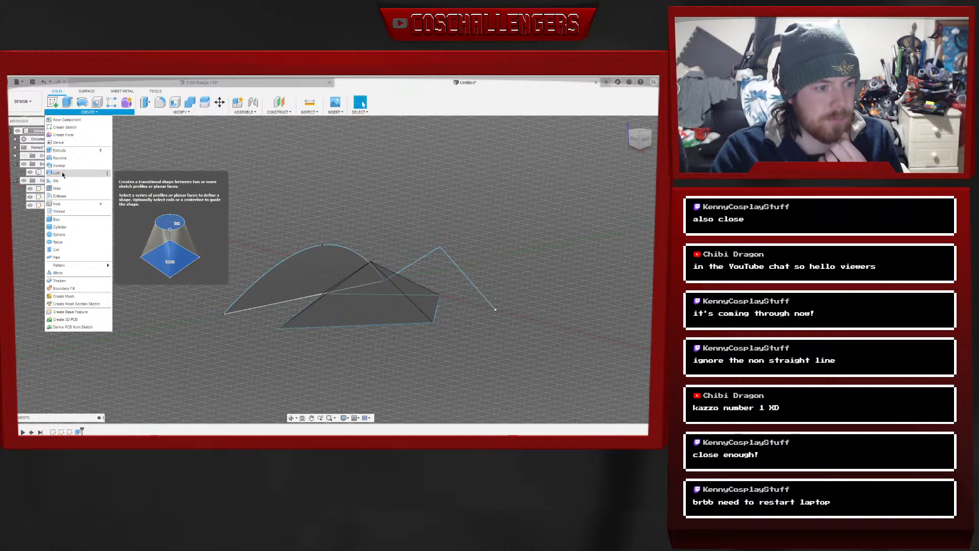
{"action": "left_click", "coordinate": [57, 173]}
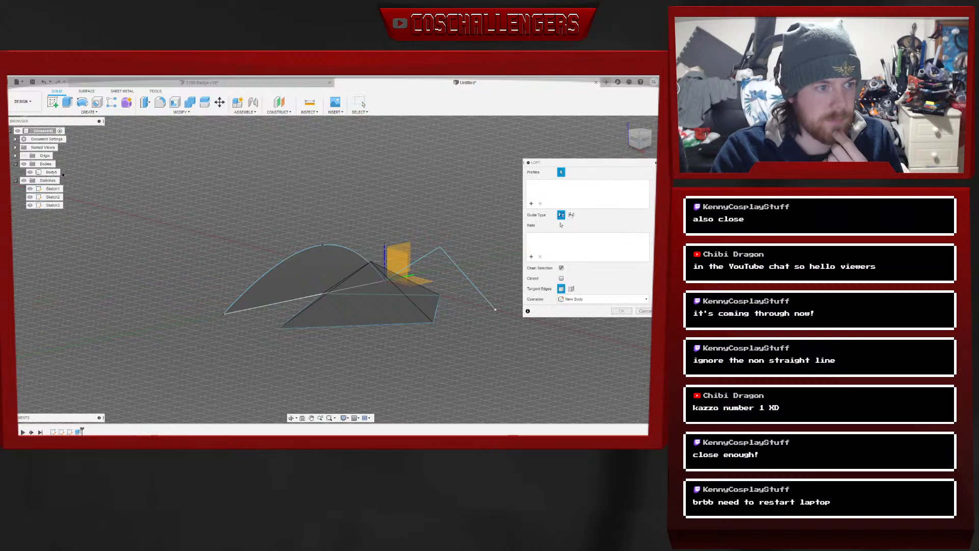
{"action": "left_click", "coordinate": [645, 311]}
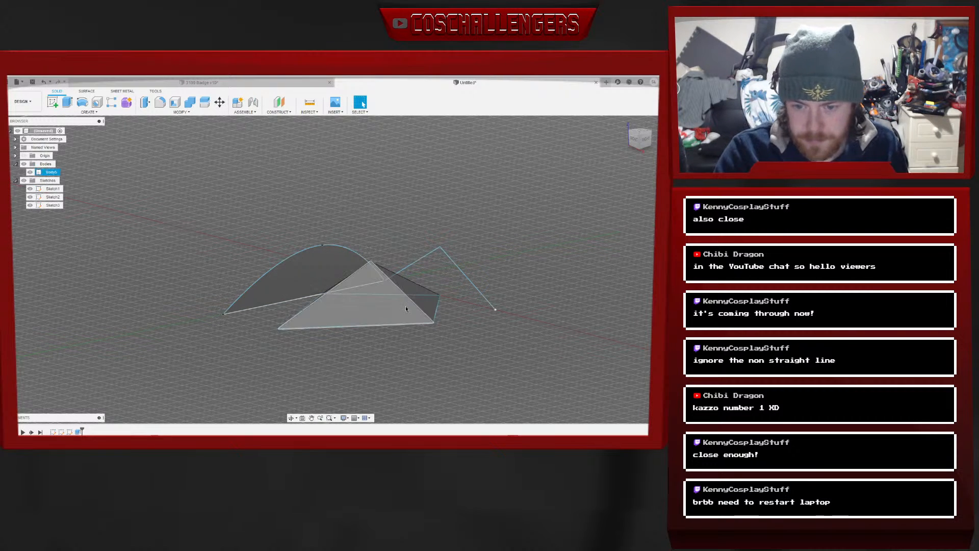
Hide the tapered body and inspect the three remaining sketches from above and in perspective
{"action": "left_click", "coordinate": [29, 172]}
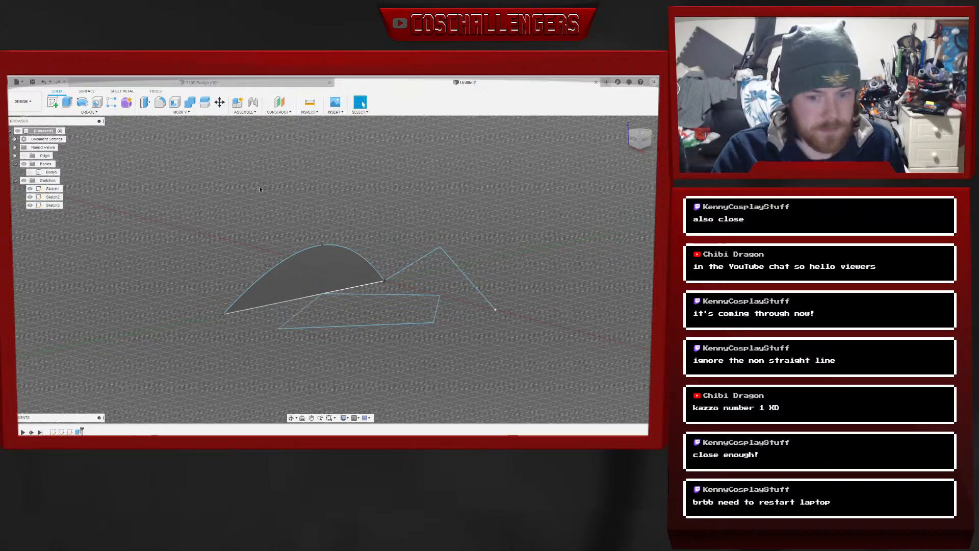
{"action": "mouse_move", "coordinate": [649, 142]}
{"action": "left_mouse_down"}
{"action": "mouse_move", "coordinate": [629, 179]}
{"action": "mouse_move", "coordinate": [634, 130]}
{"action": "mouse_move", "coordinate": [661, 157]}
{"action": "left_mouse_up"}
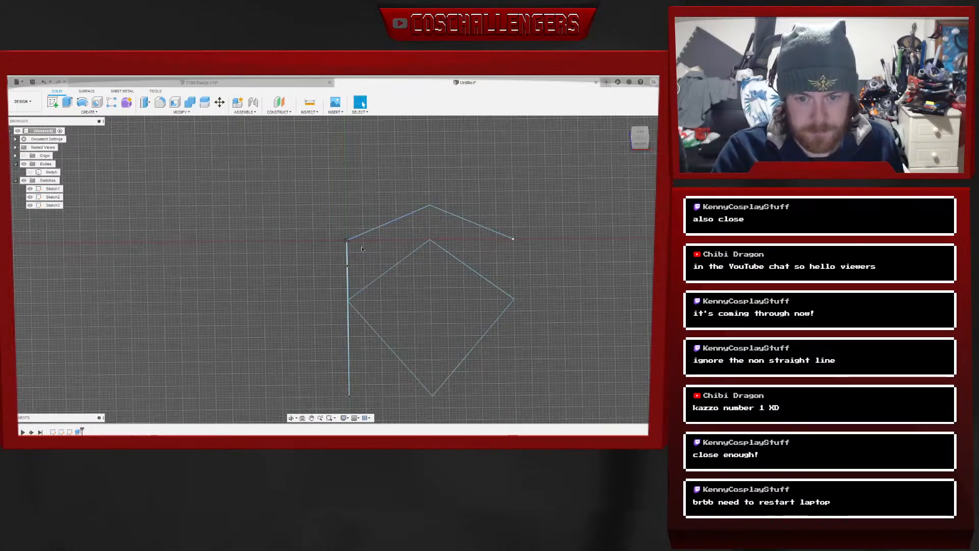
{"action": "left_click", "coordinate": [640, 148]}
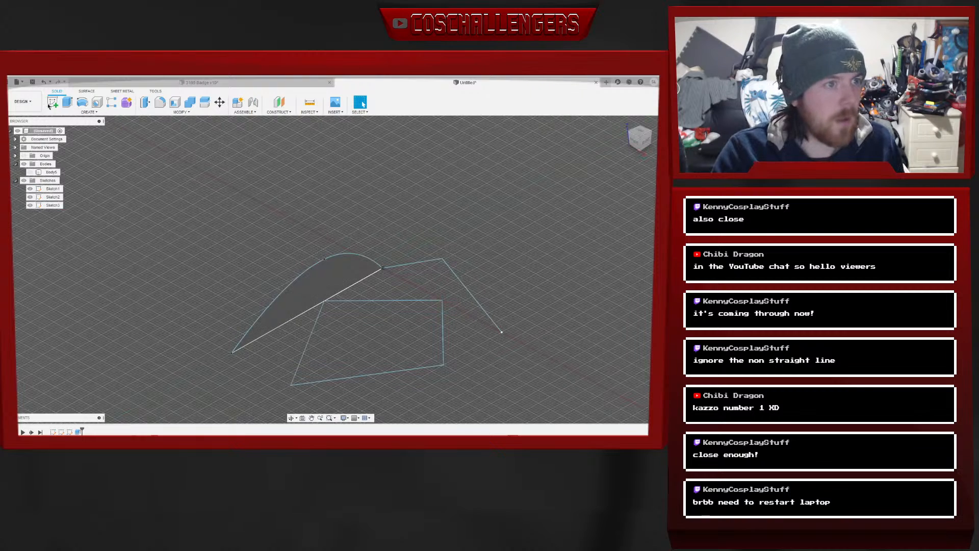
{"action": "right_click", "coordinate": [70, 431]}
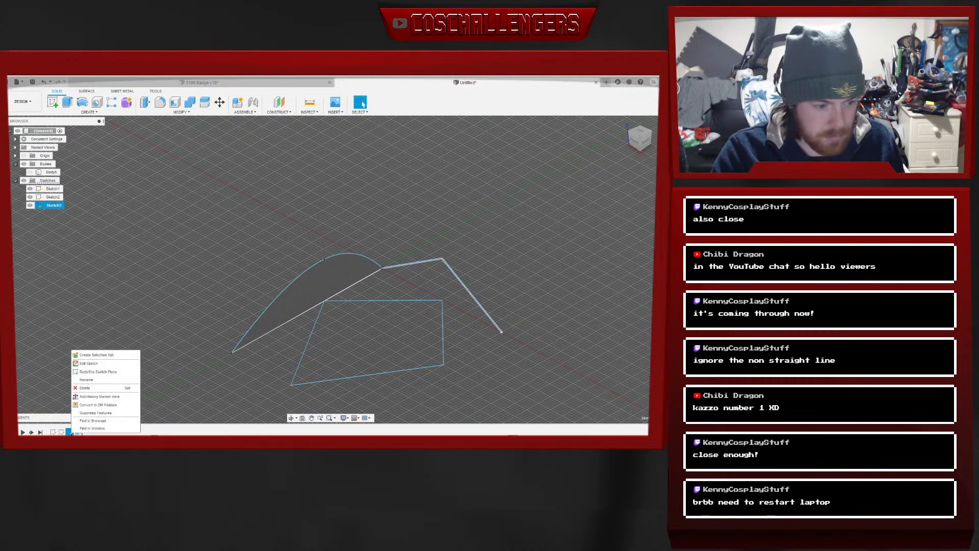
{"action": "left_click", "coordinate": [98, 371]}
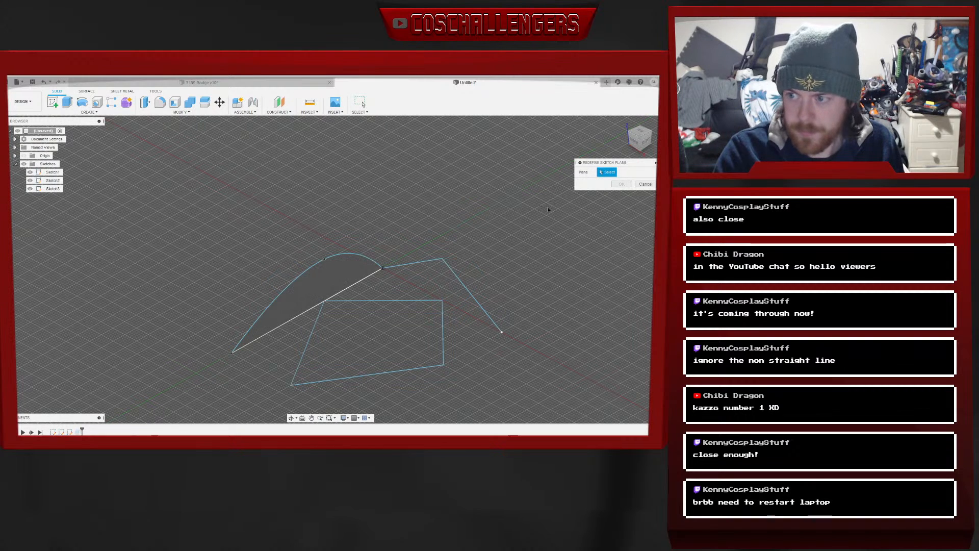
{"action": "left_click", "coordinate": [646, 184]}
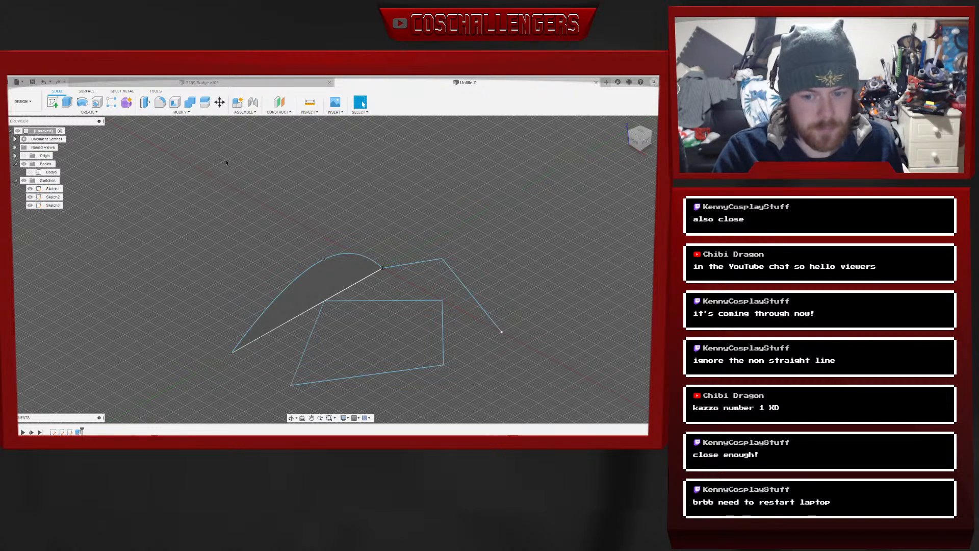
Create a construction plane offset 25 mm from the vertical YZ origin plane, through the peak of the angled profile
{"action": "left_click", "coordinate": [77, 112]}
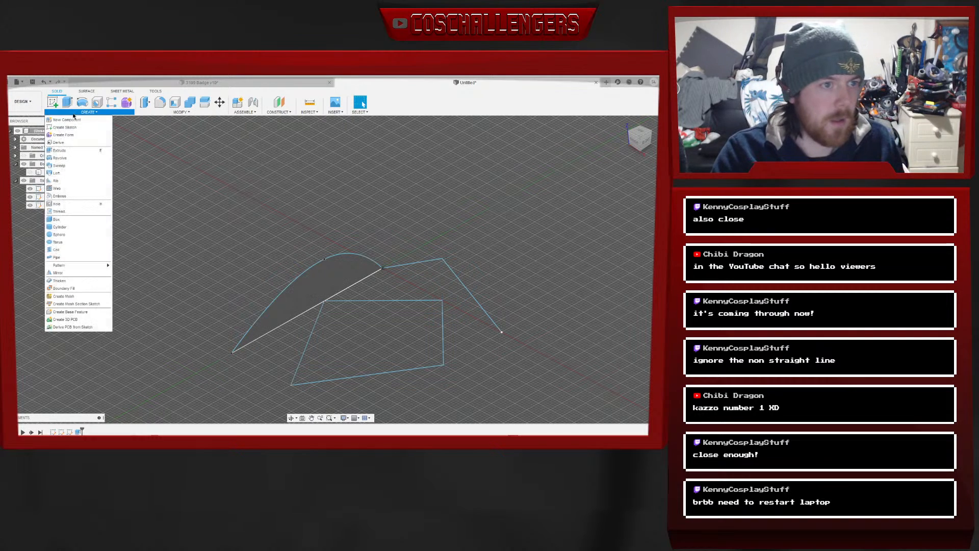
{"action": "left_click", "coordinate": [184, 112]}
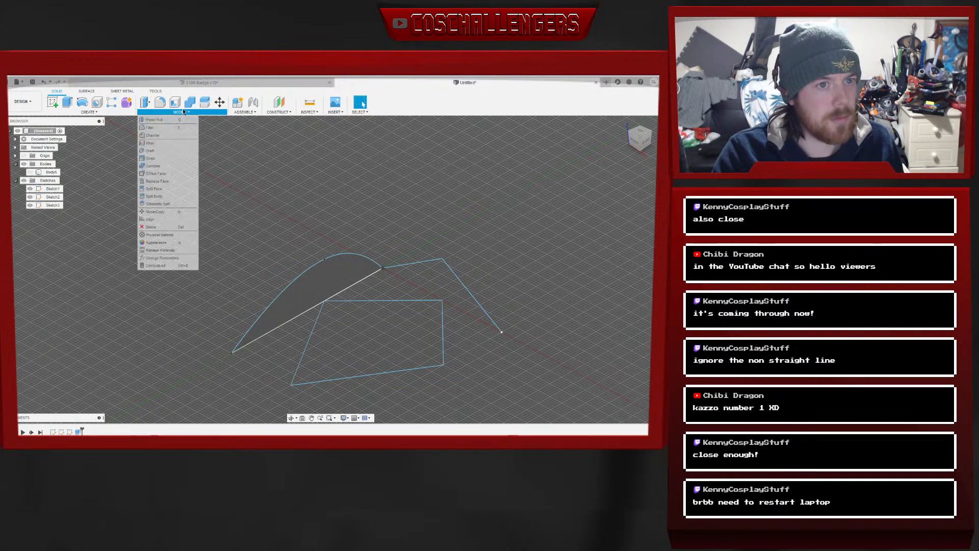
{"action": "left_click", "coordinate": [281, 112]}
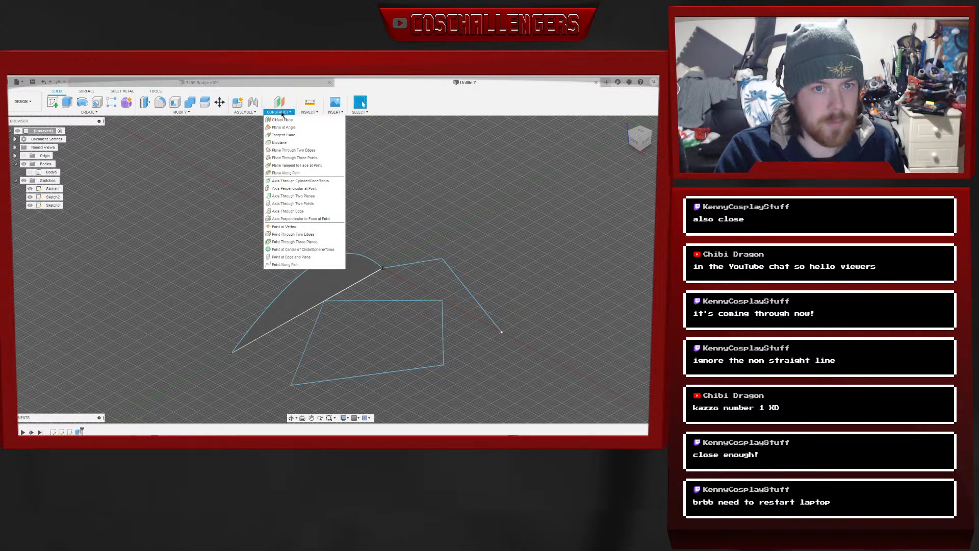
{"action": "left_click", "coordinate": [282, 119]}
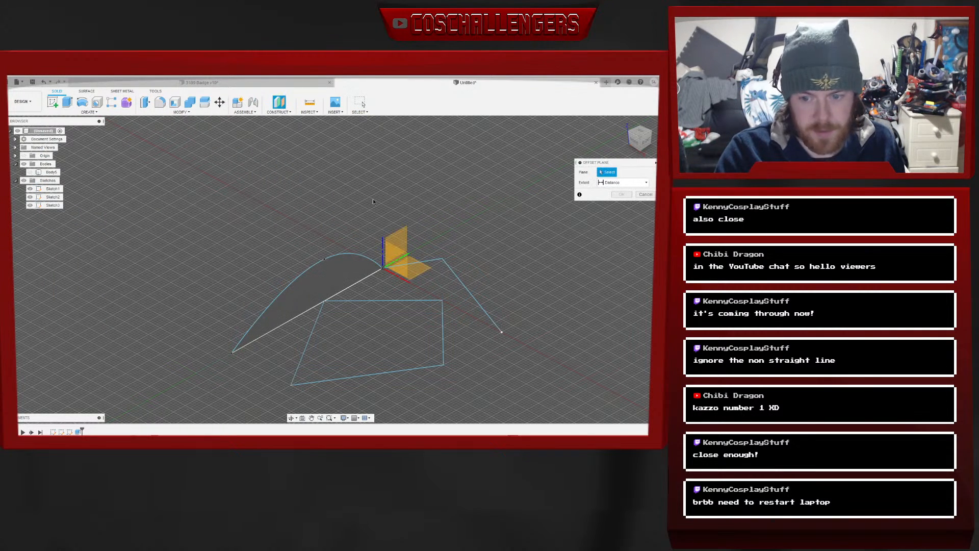
{"action": "left_click", "coordinate": [403, 244]}
{"action": "left_click_drag", "start_coordinate": [425, 214], "coordinate": [472, 243]}
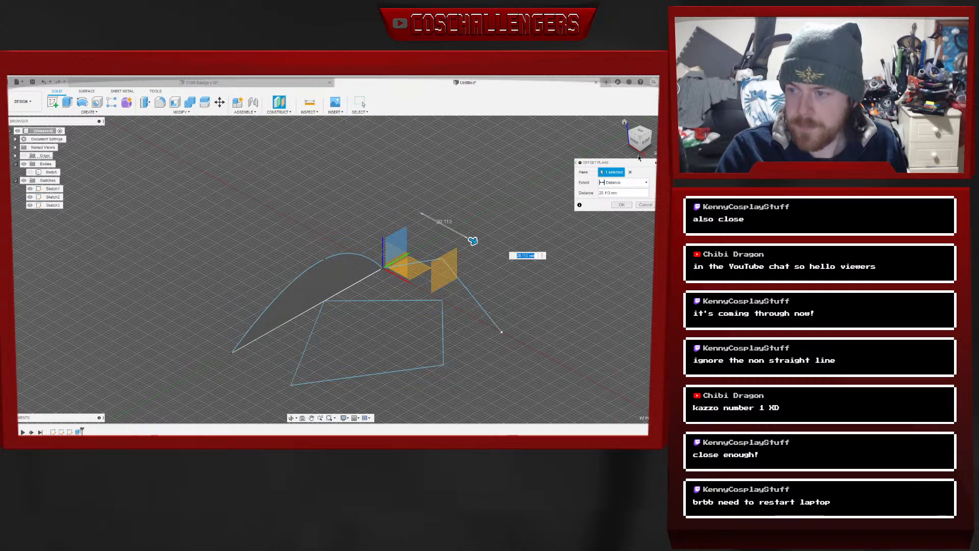
{"action": "left_click", "coordinate": [644, 139]}
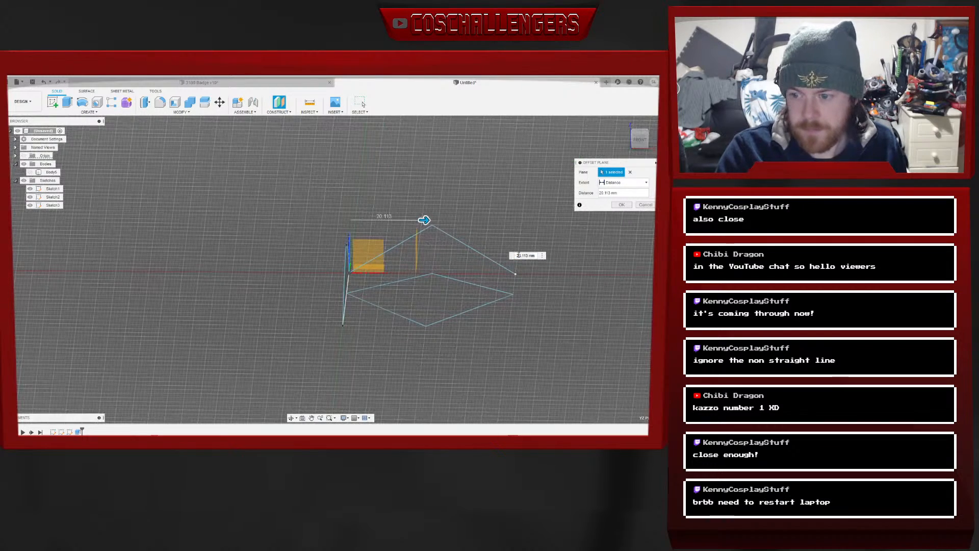
{"action": "key", "text": "Delete"}
{"action": "key", "text": "Delete"}
{"action": "key", "text": "Delete"}
{"action": "key", "text": "Delete"}
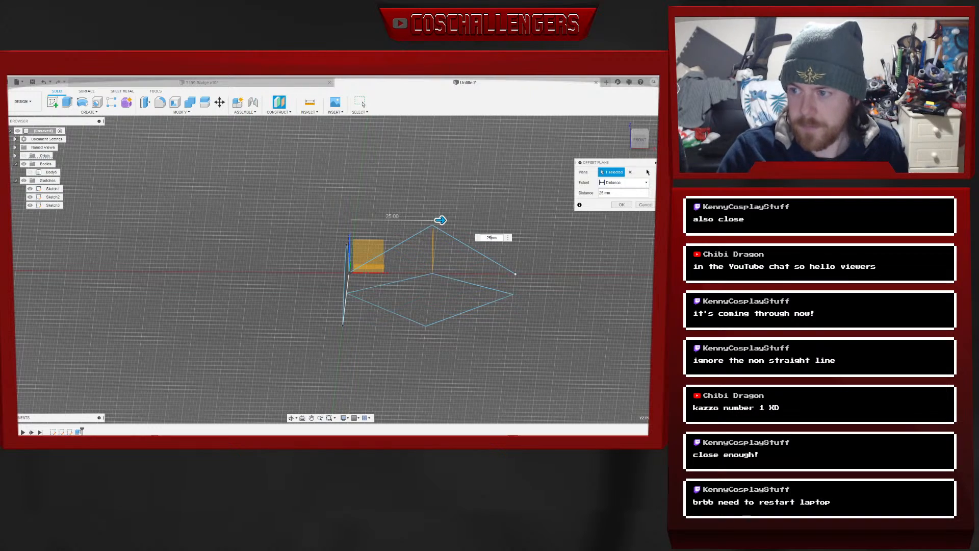
{"action": "left_click", "coordinate": [615, 205]}
{"action": "left_click_drag", "start_coordinate": [640, 140], "coordinate": [615, 146]}
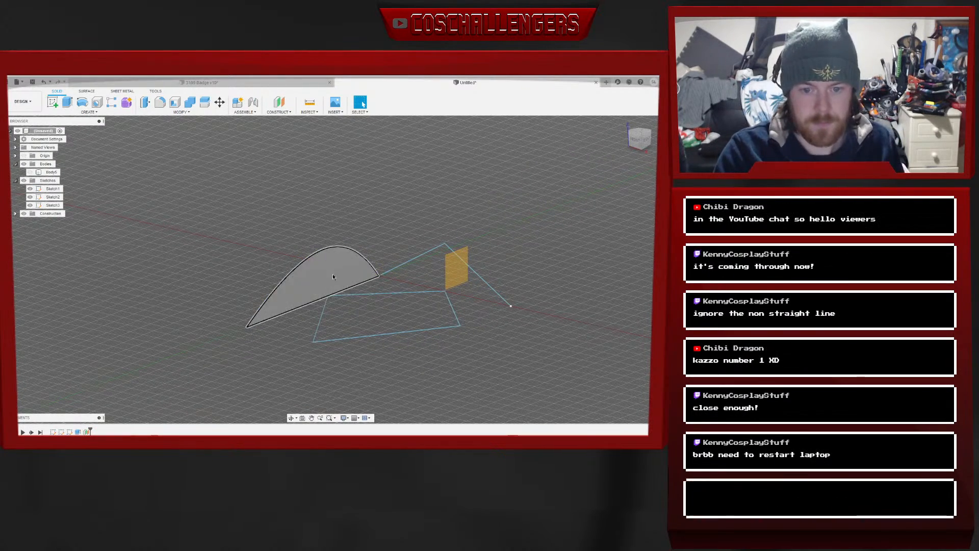
{"action": "right_click", "coordinate": [61, 432]}
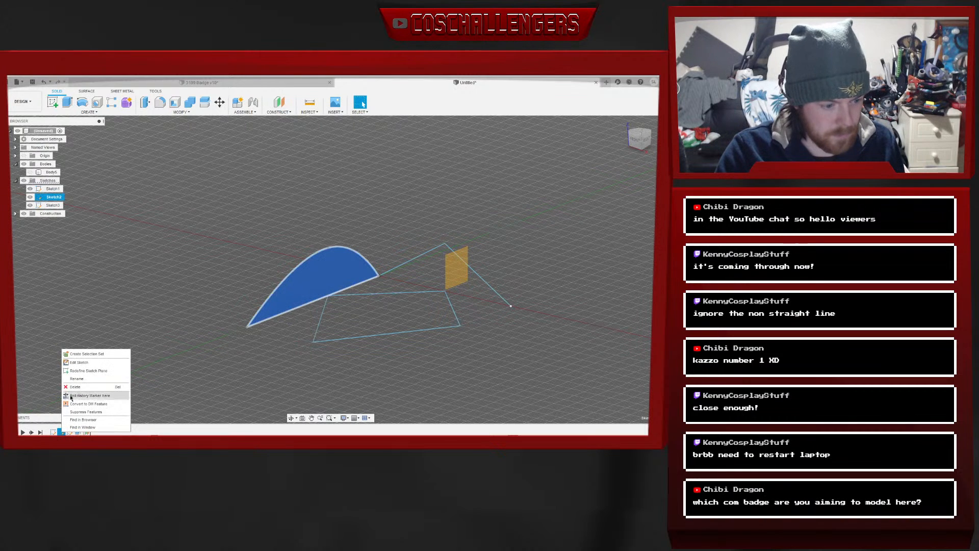
{"action": "left_click", "coordinate": [88, 371]}
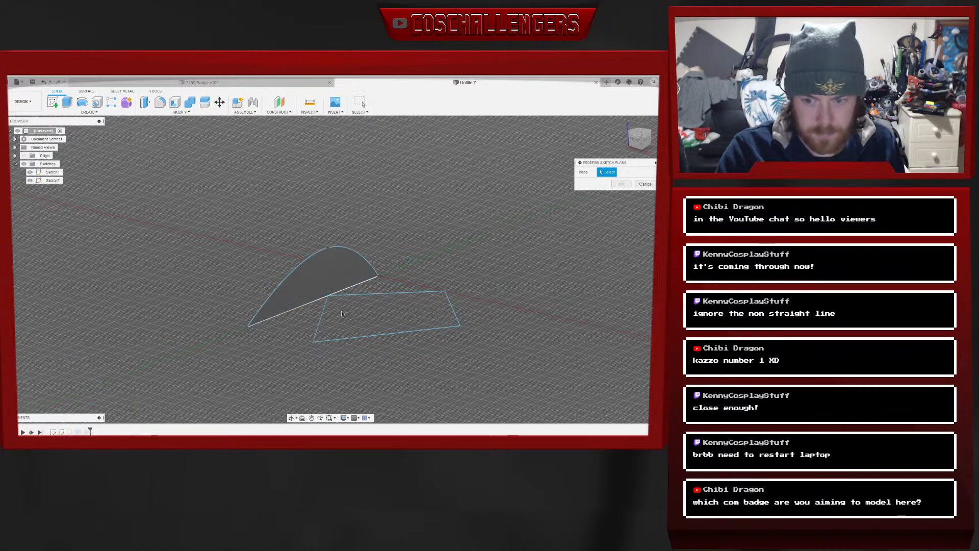
{"action": "left_click", "coordinate": [639, 184]}
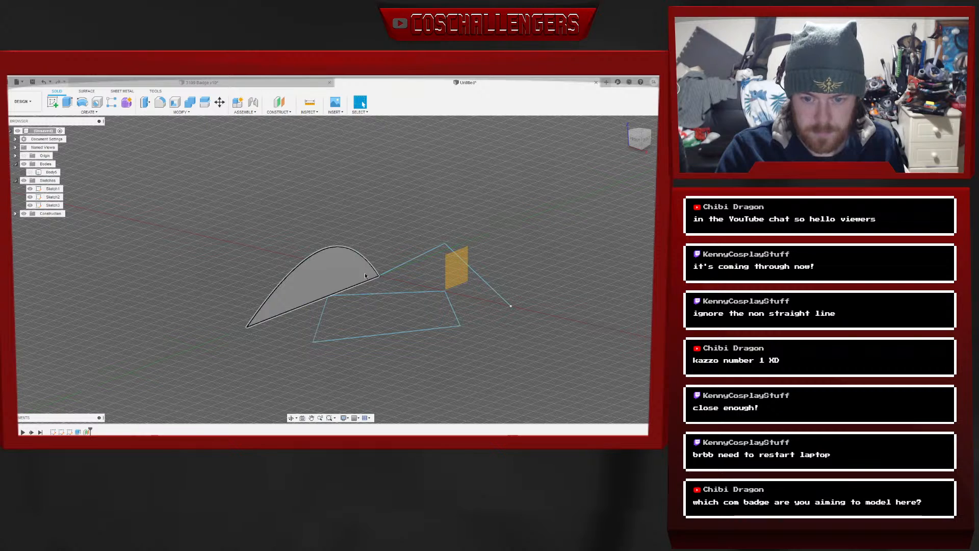
{"action": "left_click", "coordinate": [457, 268]}
{"action": "right_click", "coordinate": [347, 268]}
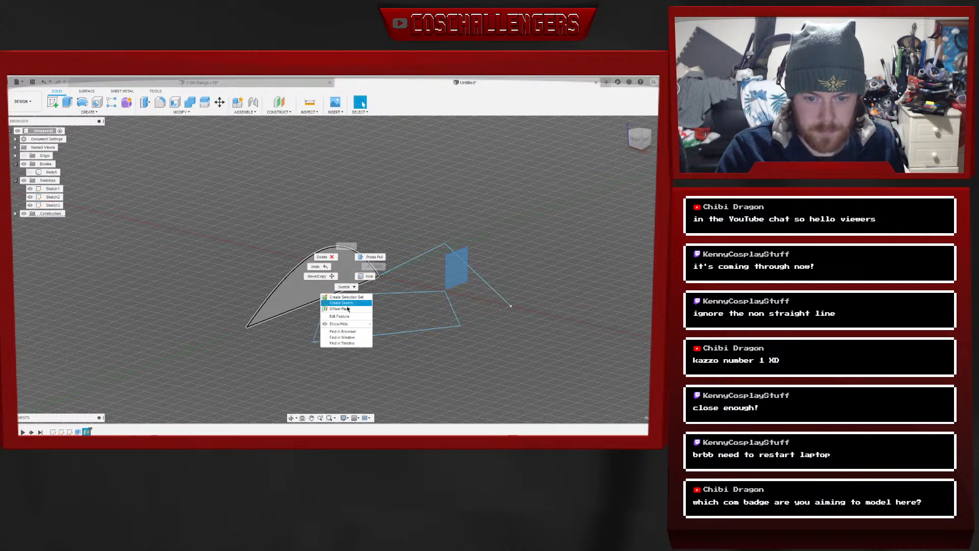
{"action": "left_click", "coordinate": [406, 278]}
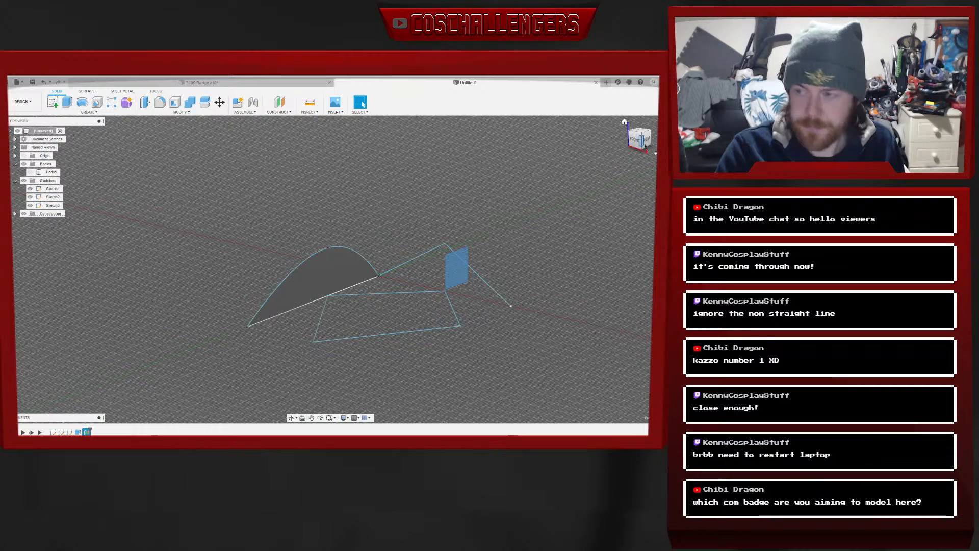
Try to move the arched profile's peak point 25 mm perpendicular to its sketch plane, in line with the angled profile's peak
{"action": "left_click_drag", "start_coordinate": [645, 142], "coordinate": [633, 152]}
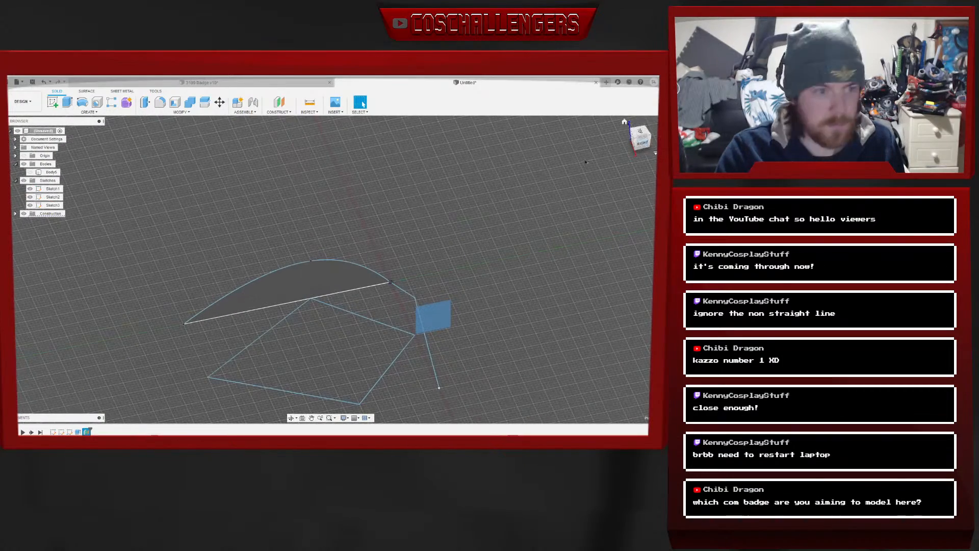
{"action": "left_click", "coordinate": [219, 102]}
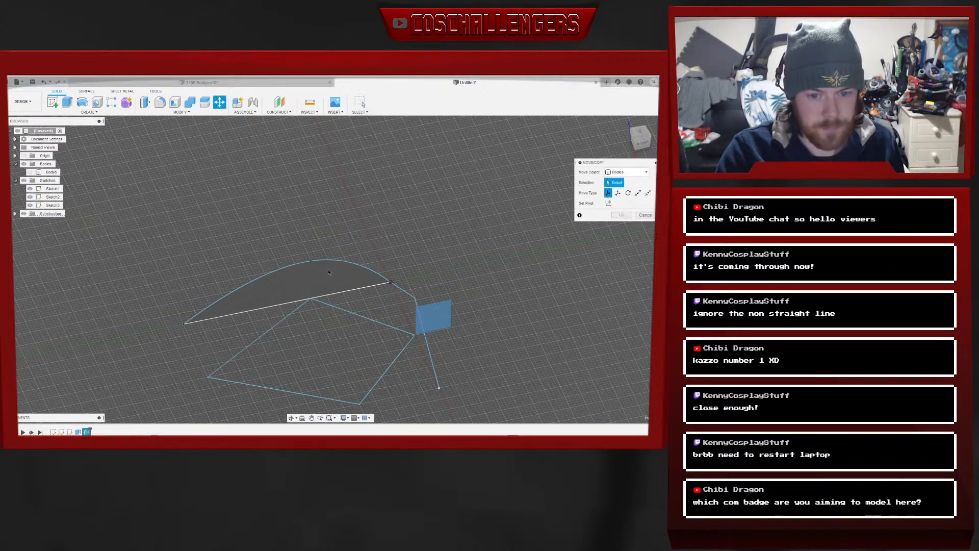
{"action": "left_click", "coordinate": [626, 172]}
{"action": "left_click", "coordinate": [625, 204]}
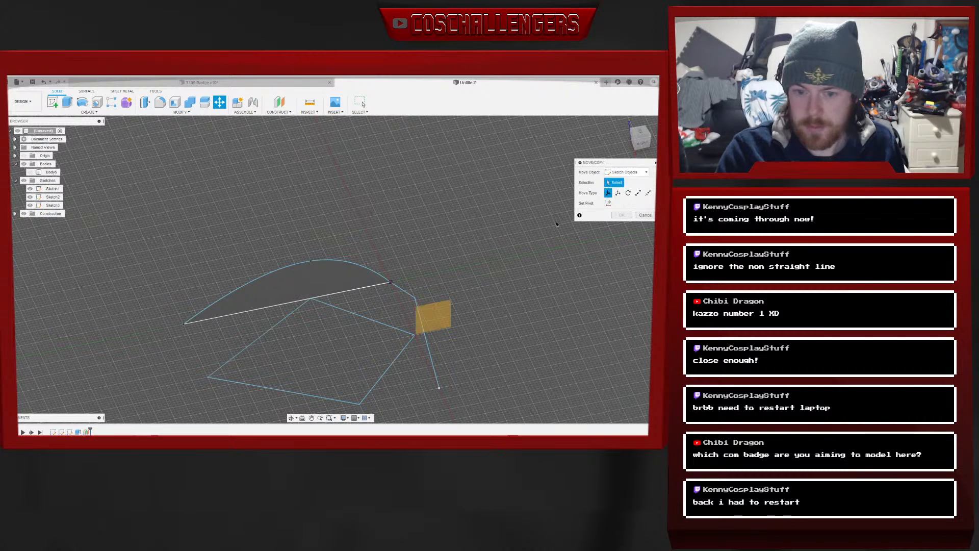
{"action": "left_click", "coordinate": [313, 262]}
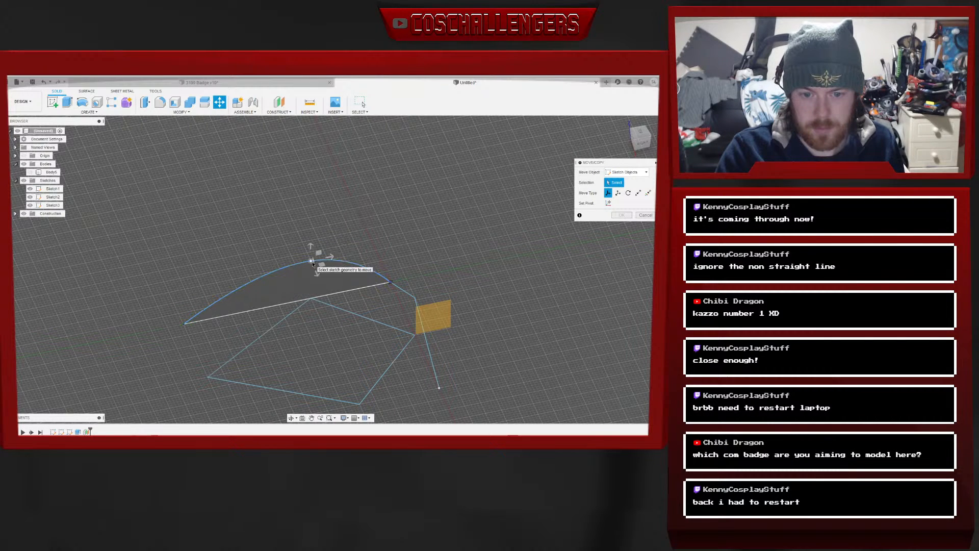
{"action": "left_click_drag", "start_coordinate": [317, 273], "coordinate": [336, 315]}
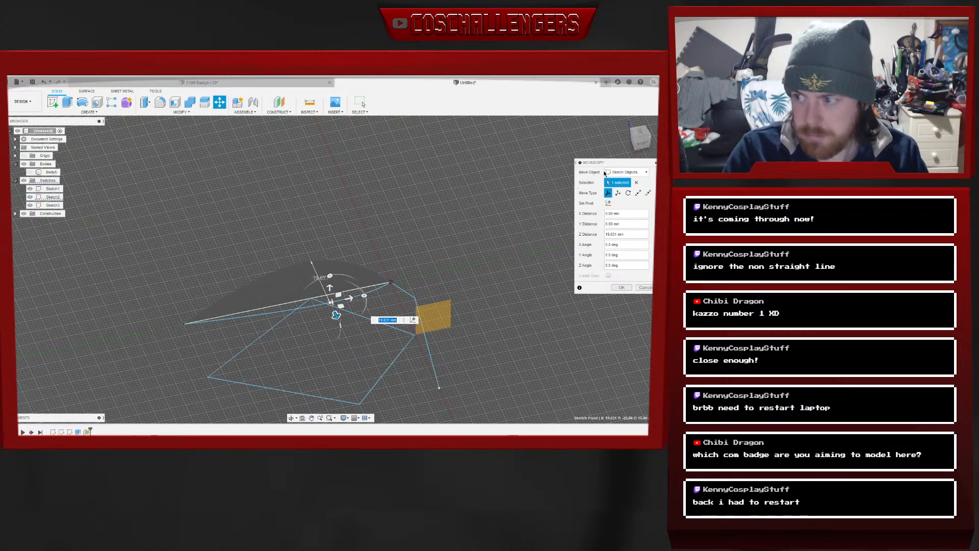
{"action": "left_click_drag", "start_coordinate": [646, 145], "coordinate": [658, 128]}
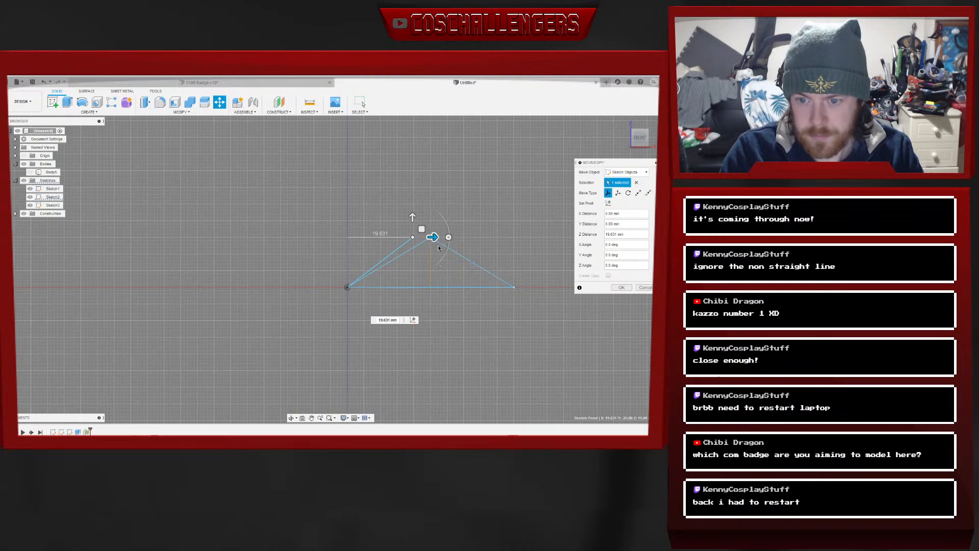
{"action": "left_click_drag", "start_coordinate": [435, 238], "coordinate": [452, 236]}
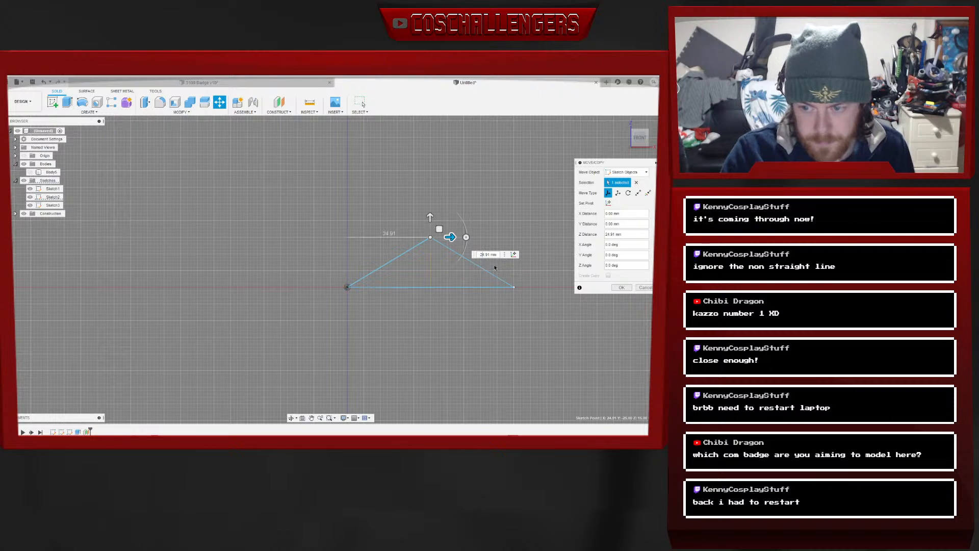
{"action": "key", "text": "Delete"}
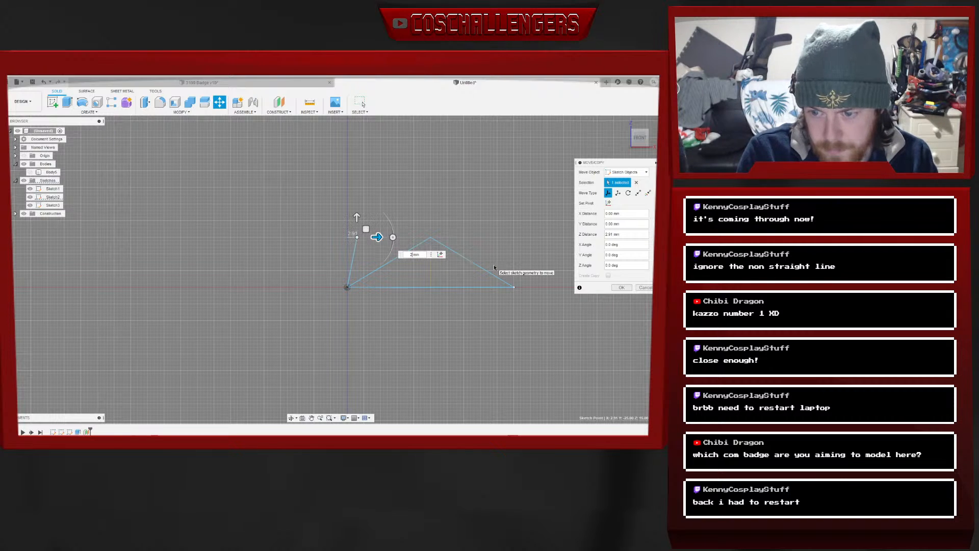
{"action": "type", "text": "5"}
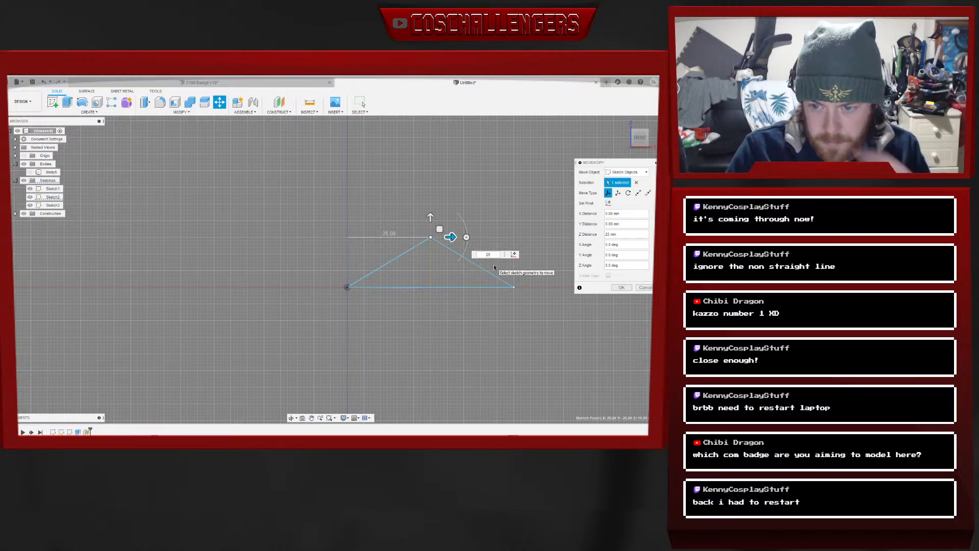
{"action": "left_click", "coordinate": [626, 289]}
Inspect the shifted arch from the side and at oblique angles, and undo the peak point's move
{"action": "mouse_move", "coordinate": [639, 140]}
{"action": "left_mouse_down"}
{"action": "mouse_move", "coordinate": [596, 174]}
{"action": "mouse_move", "coordinate": [633, 164]}
{"action": "mouse_move", "coordinate": [638, 142]}
{"action": "left_mouse_up"}
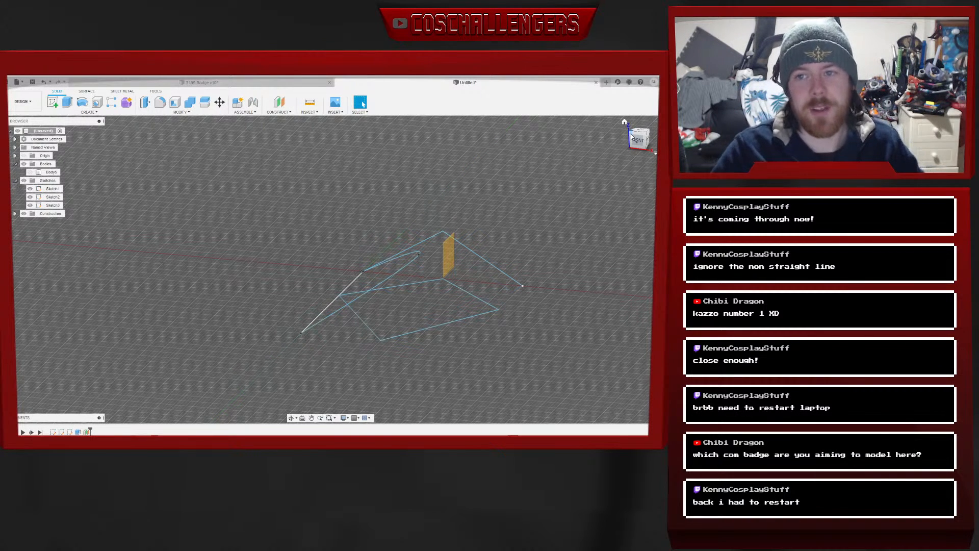
{"action": "left_click", "coordinate": [628, 132]}
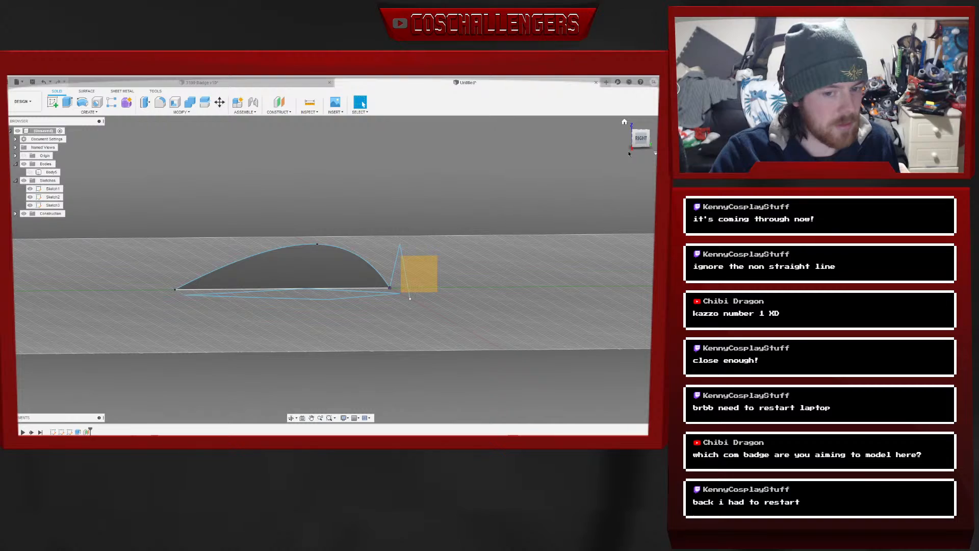
{"action": "left_click_drag", "start_coordinate": [644, 140], "coordinate": [658, 145]}
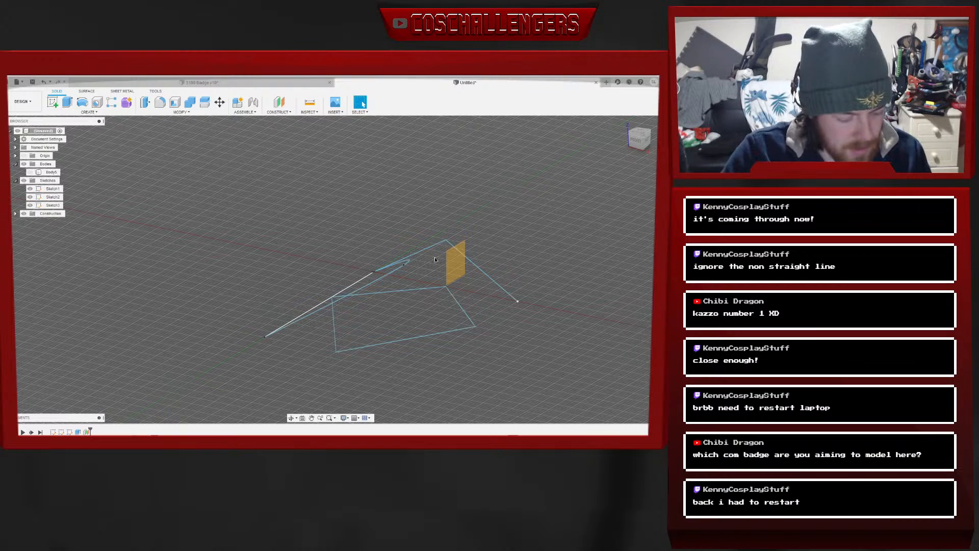
{"action": "left_click", "coordinate": [332, 250]}
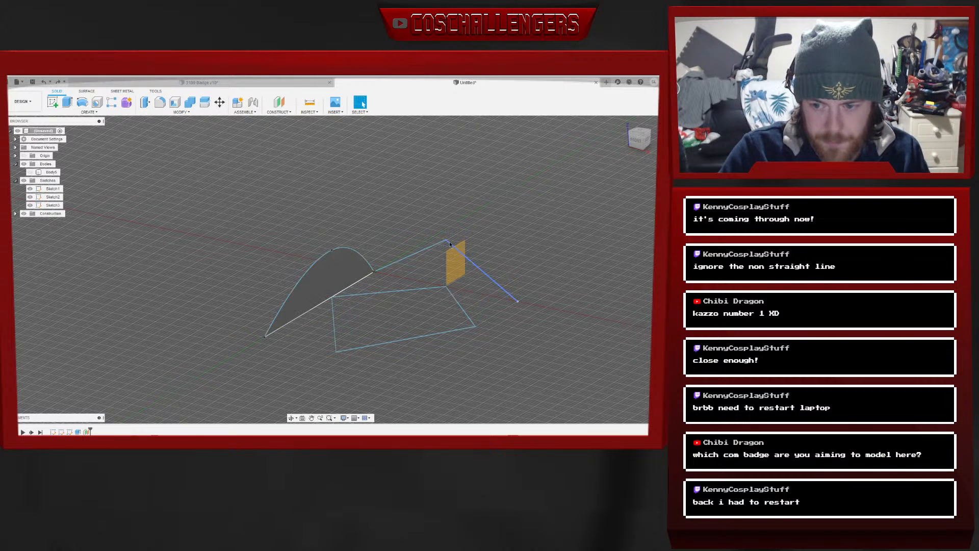
{"action": "right_click", "coordinate": [321, 276]}
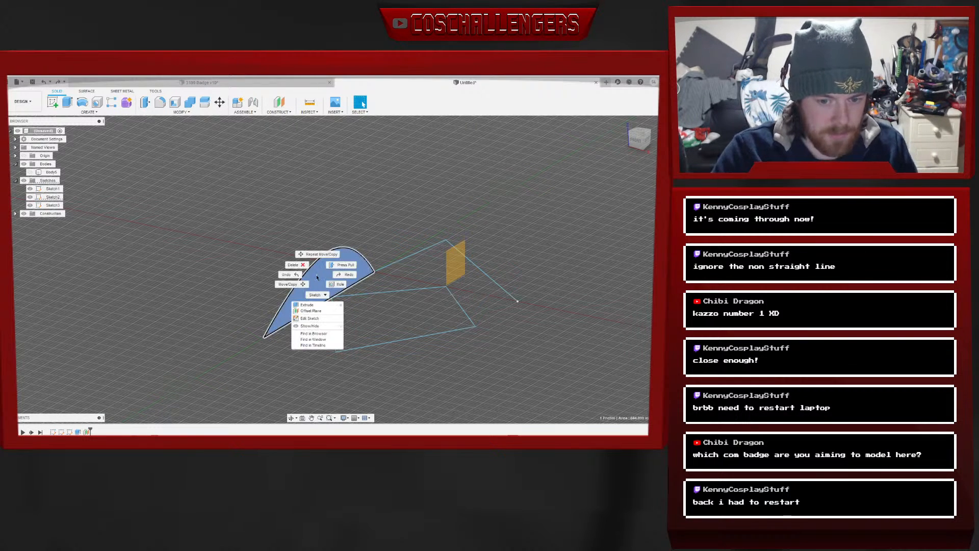
{"action": "left_click", "coordinate": [289, 284]}
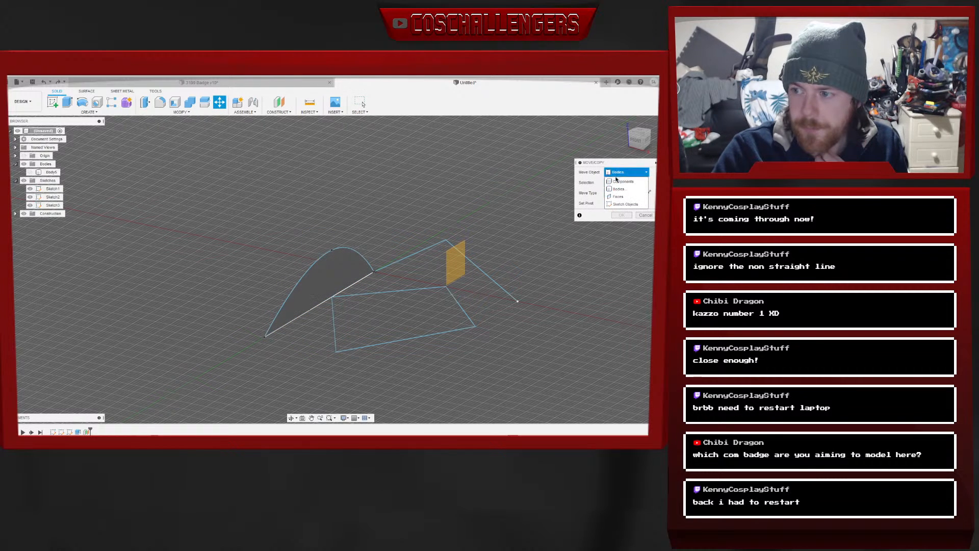
{"action": "left_click", "coordinate": [625, 204]}
{"action": "left_click", "coordinate": [333, 251]}
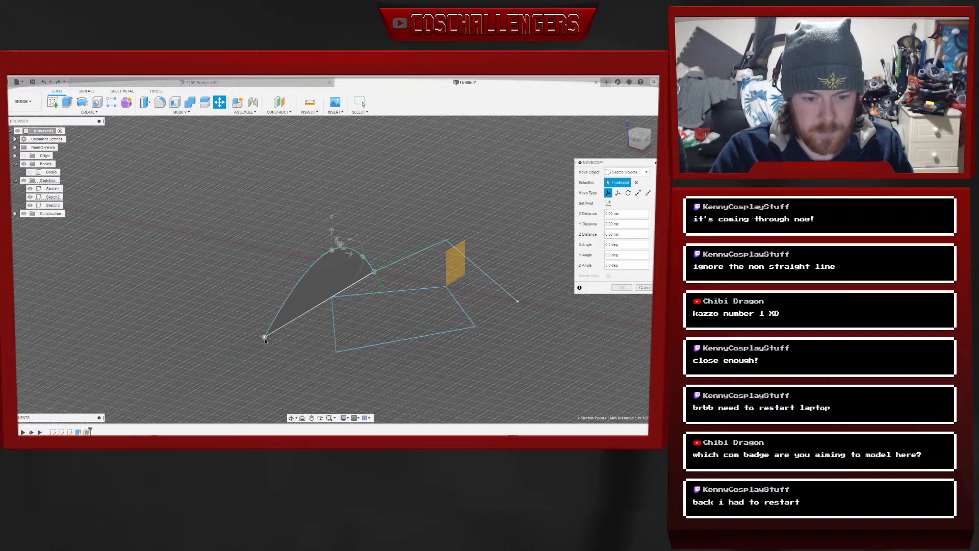
{"action": "left_click_drag", "start_coordinate": [350, 255], "coordinate": [410, 266]}
{"action": "left_click", "coordinate": [645, 289]}
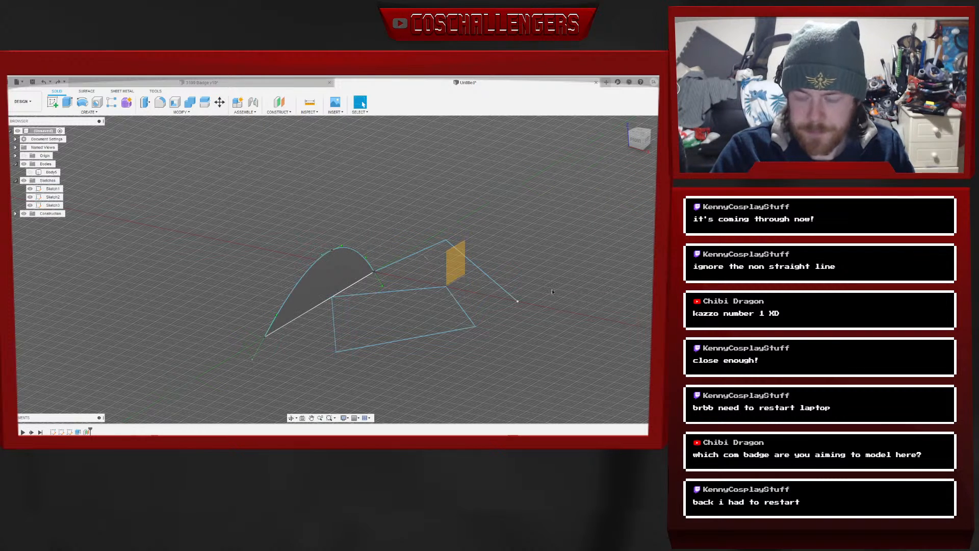
Undo the offset construction plane and the hiding of the tapered body, and compare the body with the two profile sketches
{"action": "key", "text": "ctrl+z"}
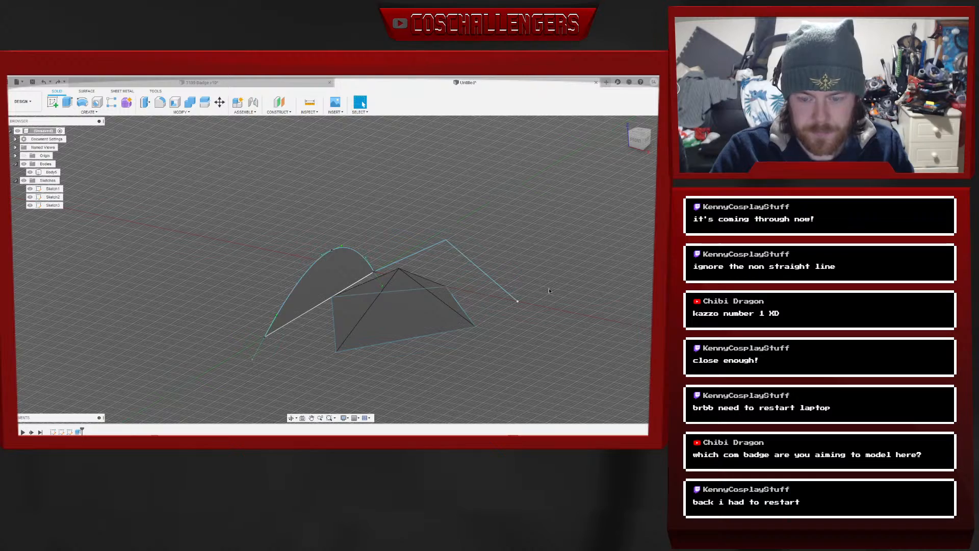
{"action": "left_click_drag", "start_coordinate": [645, 137], "coordinate": [610, 137]}
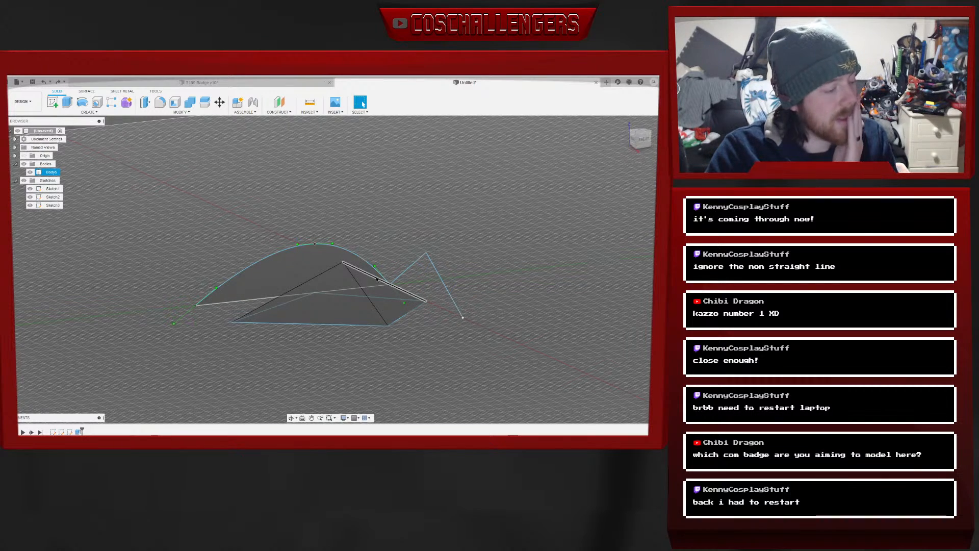
{"action": "mouse_move", "coordinate": [643, 139]}
{"action": "left_mouse_down"}
{"action": "mouse_move", "coordinate": [635, 145]}
{"action": "mouse_move", "coordinate": [644, 142]}
{"action": "left_mouse_up"}
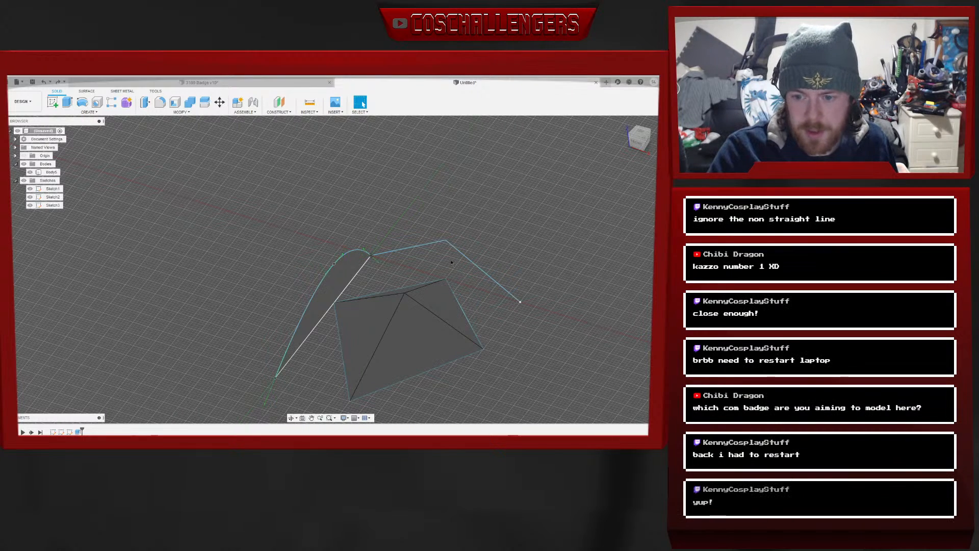
Hide the tapered body, the diamond sketch and the angled profile sketch, leaving only the arched profile shown from above
{"action": "left_click", "coordinate": [637, 136]}
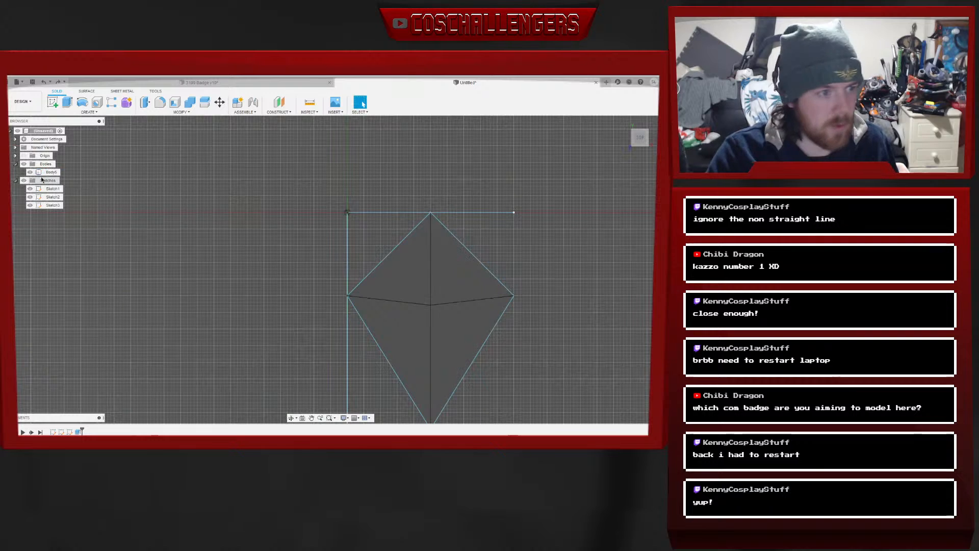
{"action": "left_click", "coordinate": [30, 172]}
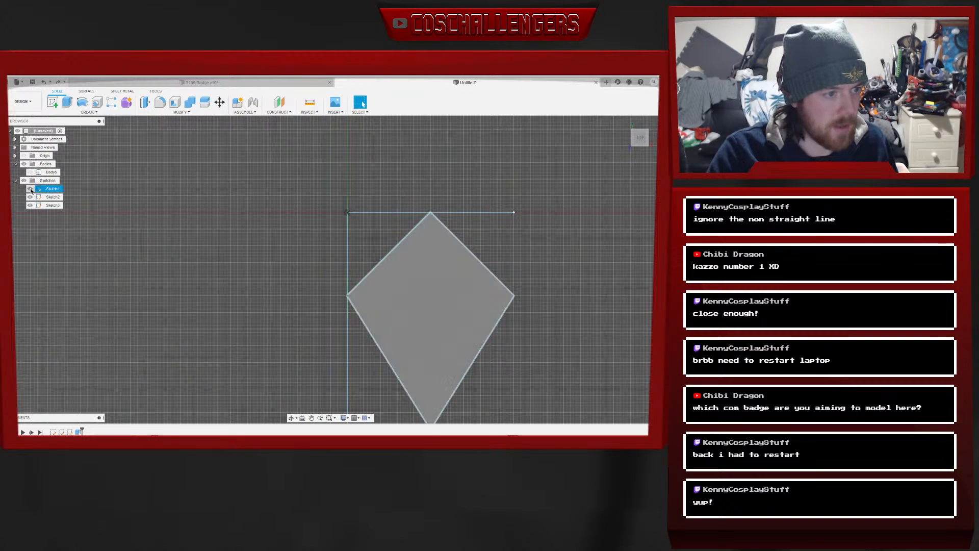
{"action": "left_click", "coordinate": [30, 190]}
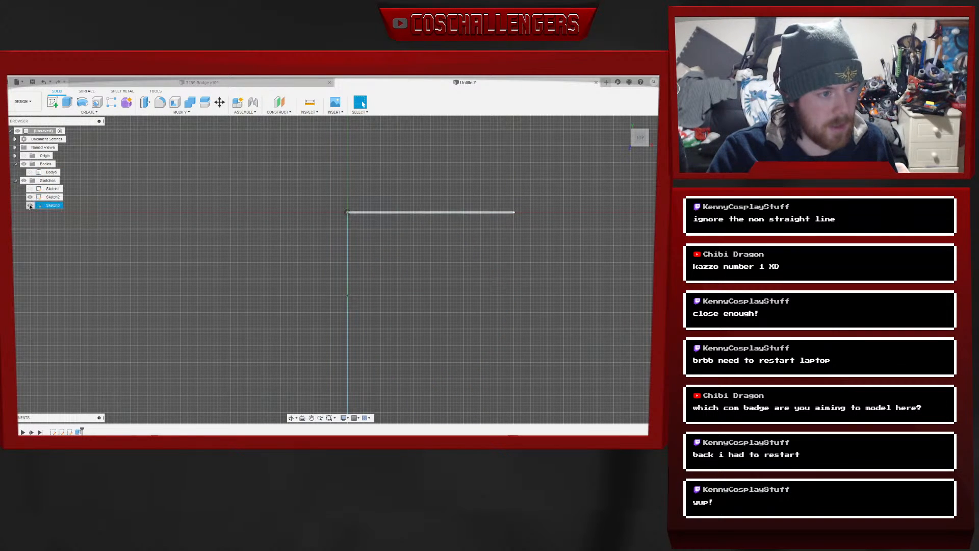
{"action": "left_click", "coordinate": [30, 205]}
{"action": "mouse_move", "coordinate": [239, 292]}
{"action": "middle_mouse_down"}
{"action": "mouse_move", "coordinate": [247, 192]}
{"action": "mouse_move", "coordinate": [255, 241]}
{"action": "middle_mouse_up"}
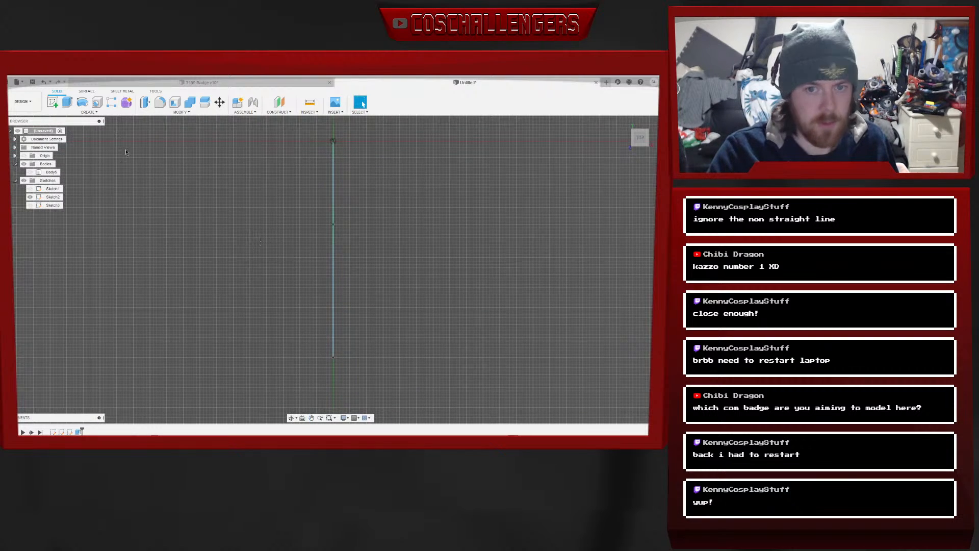
Create a new sketch on the horizontal XY origin plane
{"action": "left_click", "coordinate": [53, 102]}
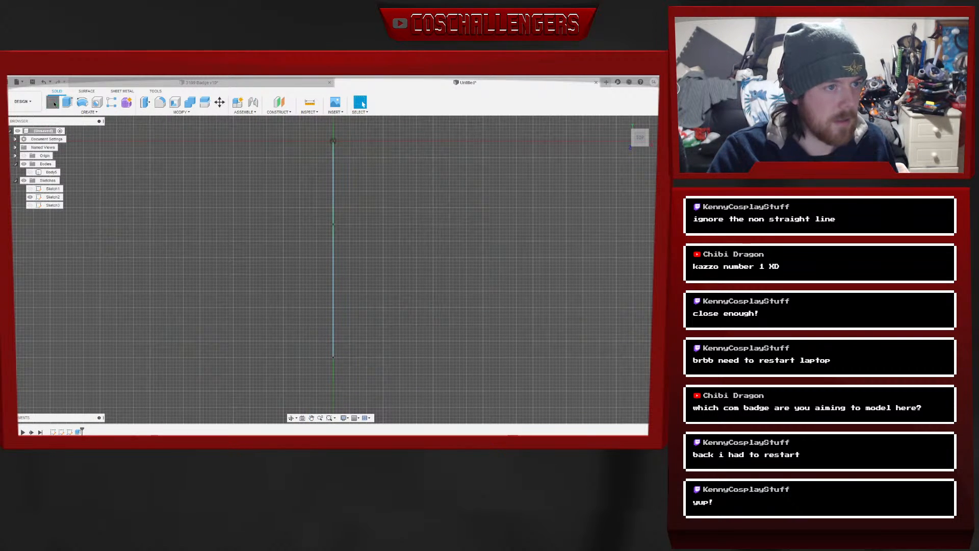
{"action": "left_click", "coordinate": [89, 111]}
{"action": "left_click", "coordinate": [51, 103]}
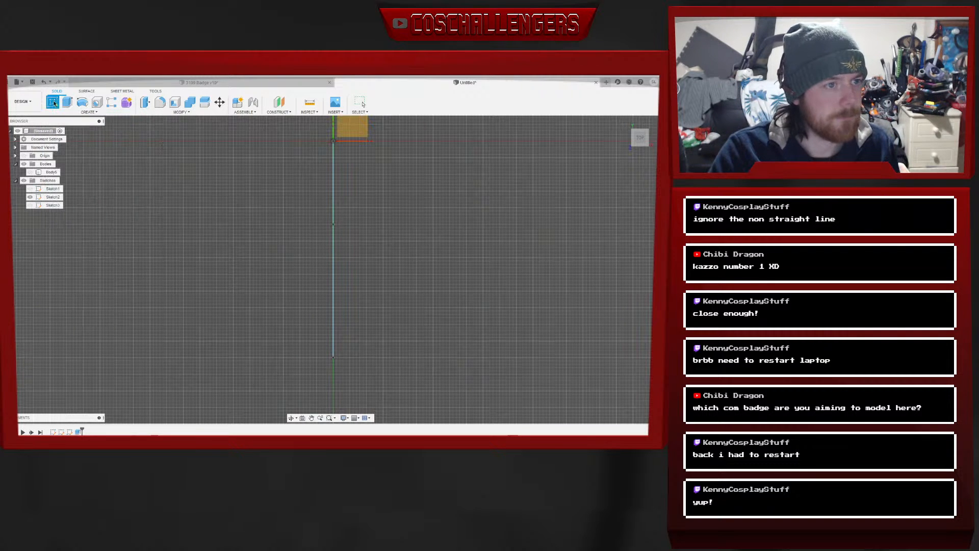
{"action": "left_click", "coordinate": [358, 128]}
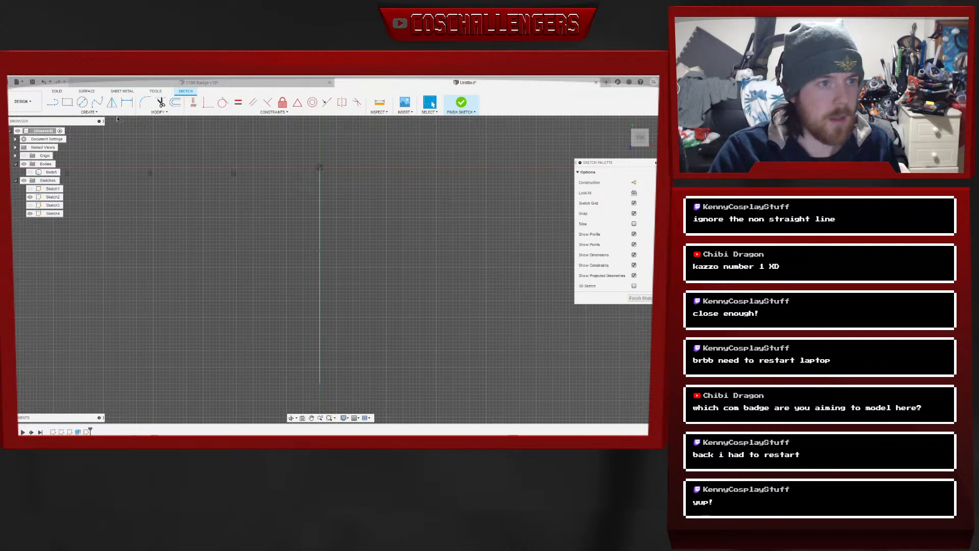
Draw a closed four-line diamond from the origin to the far end of the arched profile, symmetric about its centreline, and finish the sketch
{"action": "left_click", "coordinate": [53, 102]}
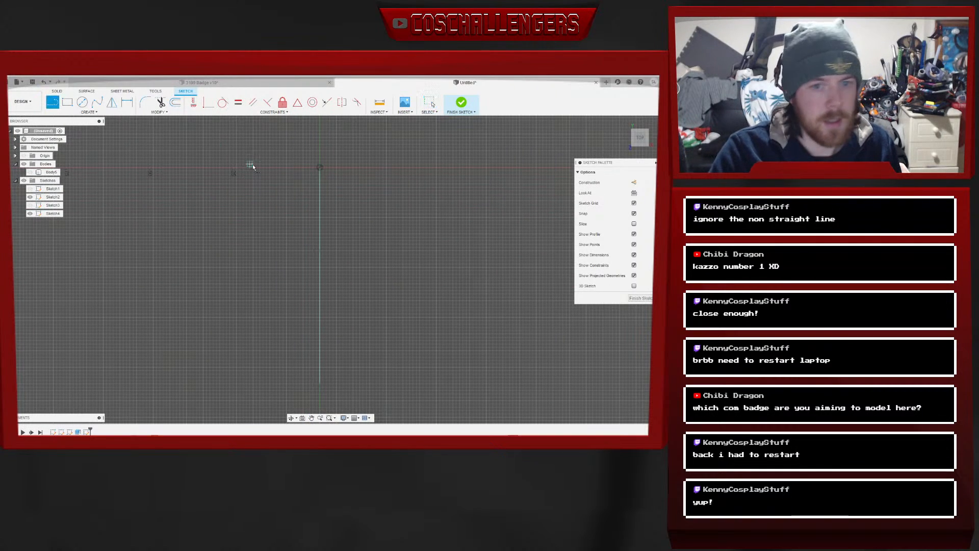
{"action": "left_click", "coordinate": [320, 167]}
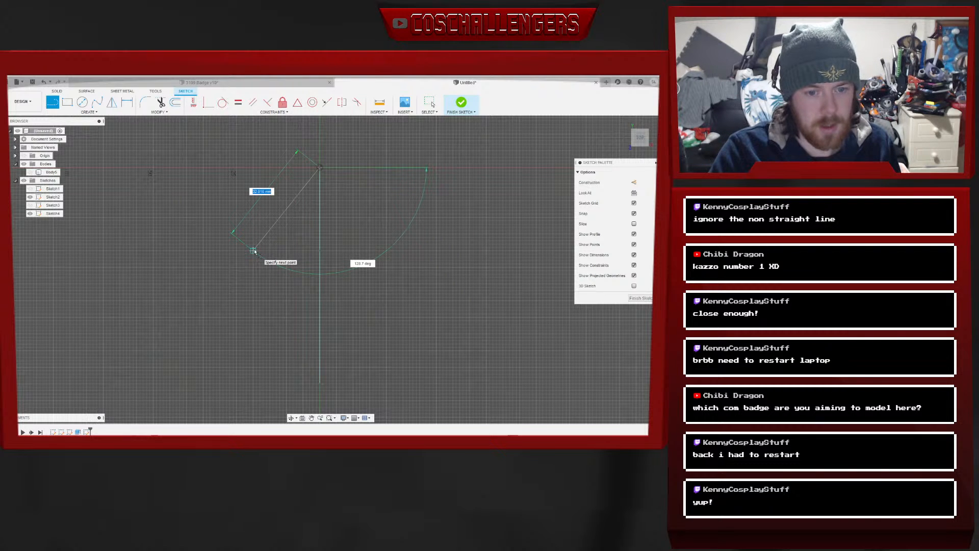
{"action": "left_click", "coordinate": [254, 251]}
{"action": "left_click", "coordinate": [320, 384]}
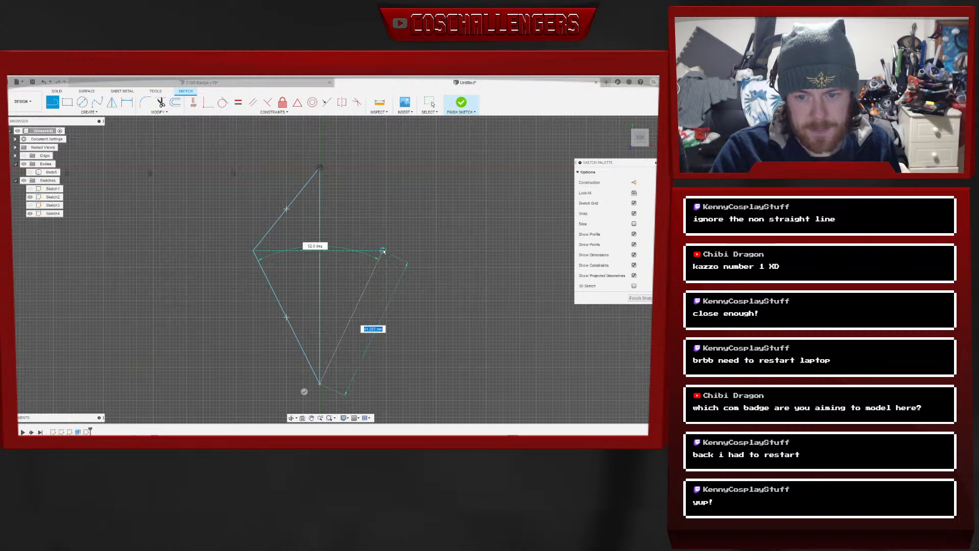
{"action": "left_click", "coordinate": [387, 251]}
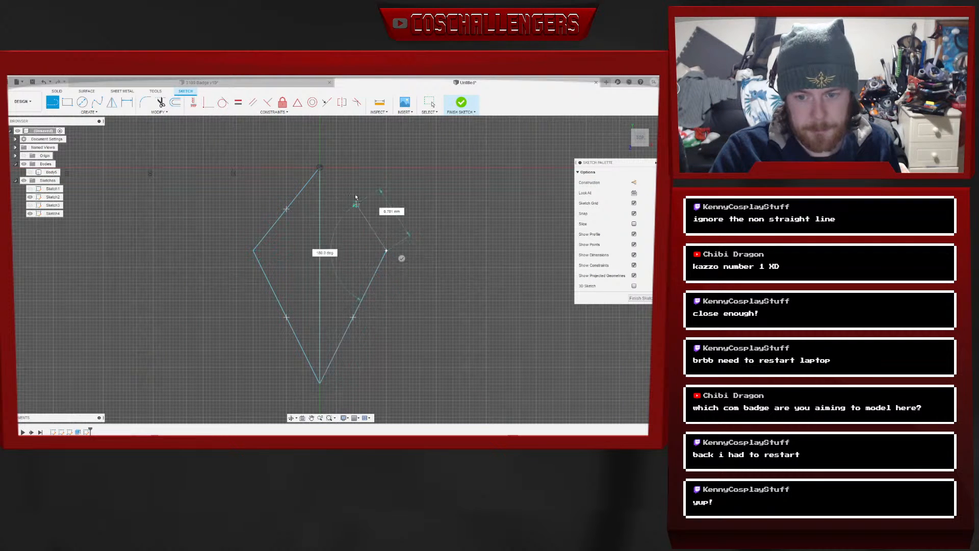
{"action": "left_click", "coordinate": [320, 170]}
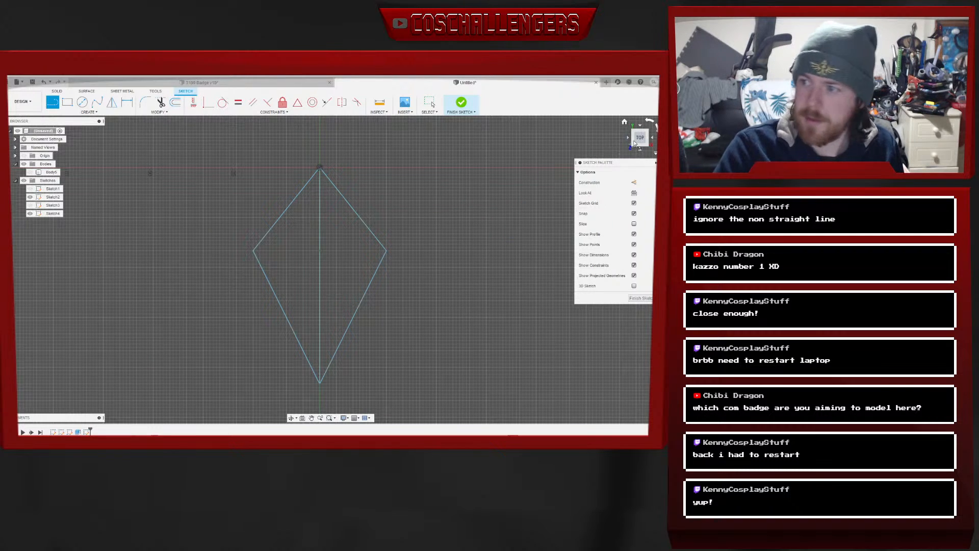
{"action": "left_click_drag", "start_coordinate": [637, 142], "coordinate": [633, 148]}
{"action": "left_click", "coordinate": [641, 298]}
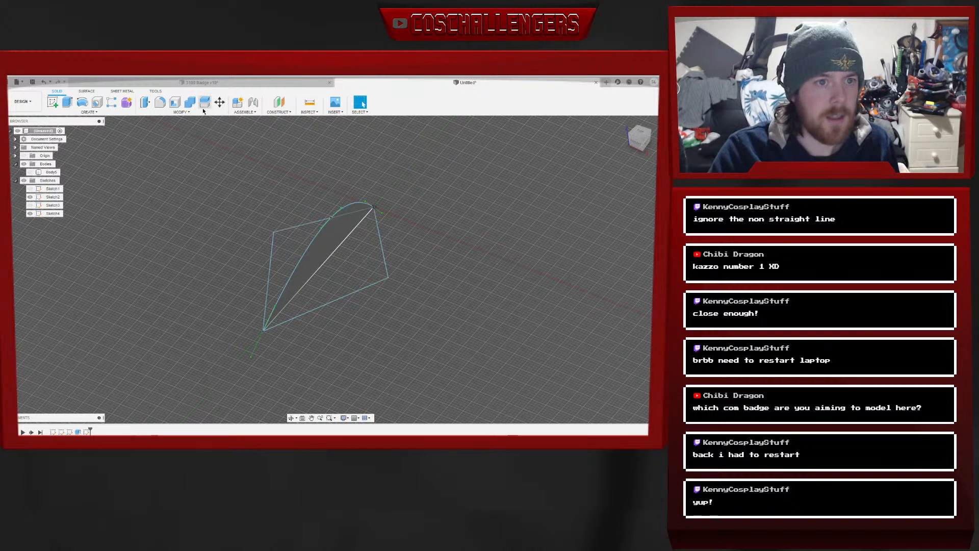
Create a construction plane offset -25 mm from the vertical XZ origin plane, at the diamond's widest corners
{"action": "left_click", "coordinate": [280, 113]}
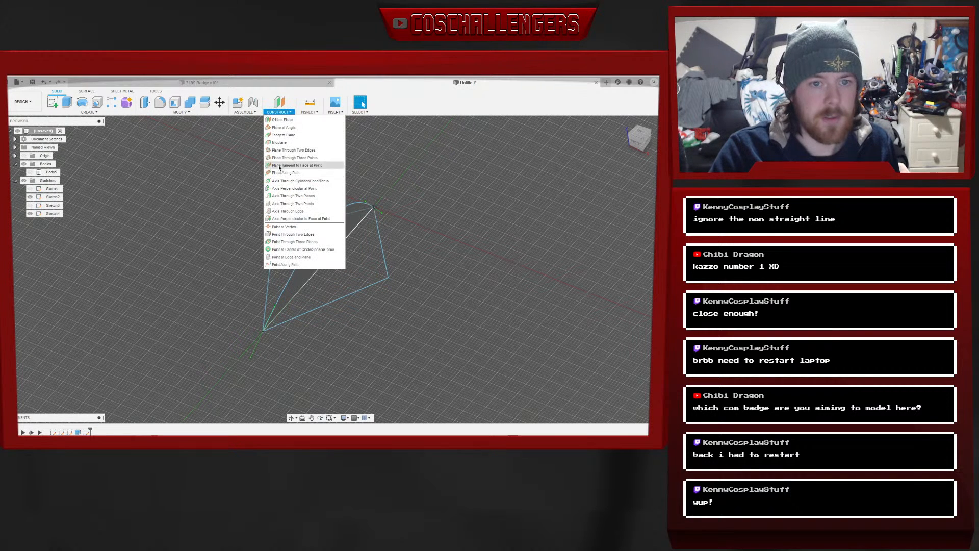
{"action": "left_click", "coordinate": [283, 124]}
{"action": "left_click", "coordinate": [406, 203]}
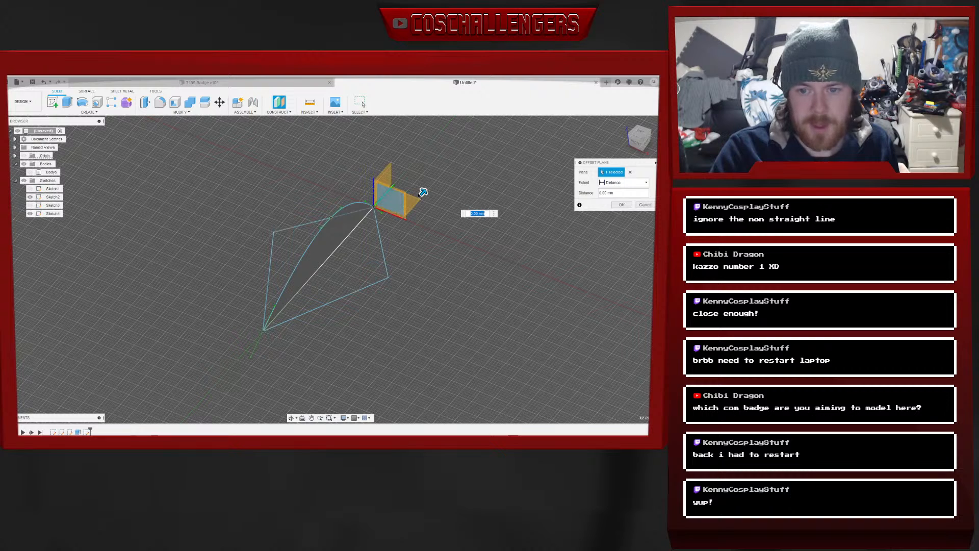
{"action": "left_click_drag", "start_coordinate": [424, 190], "coordinate": [379, 240]}
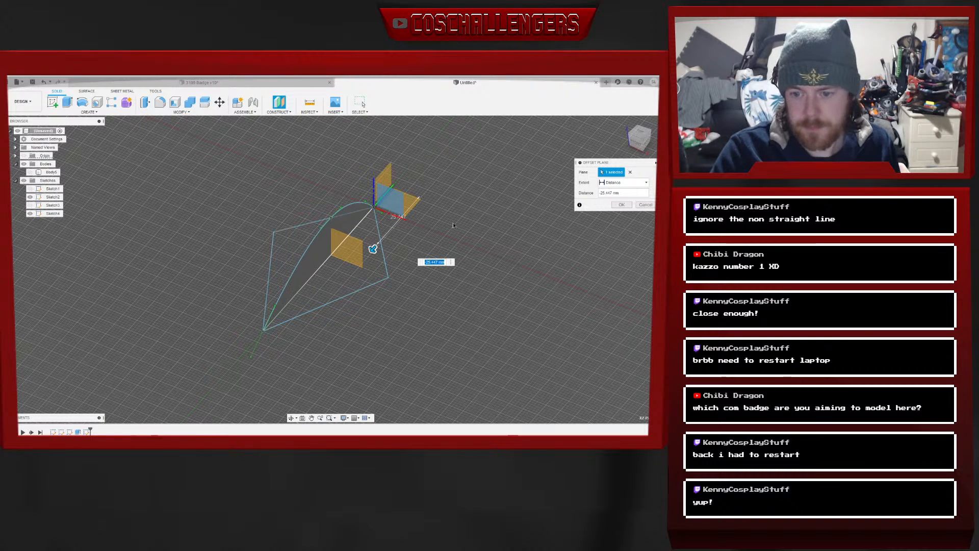
{"action": "key", "text": "Left"}
{"action": "key", "text": "Left"}
{"action": "key", "text": "Left"}
{"action": "key", "text": "Left"}
{"action": "key", "text": "Left"}
{"action": "key", "text": "Left"}
{"action": "key", "text": "Left"}
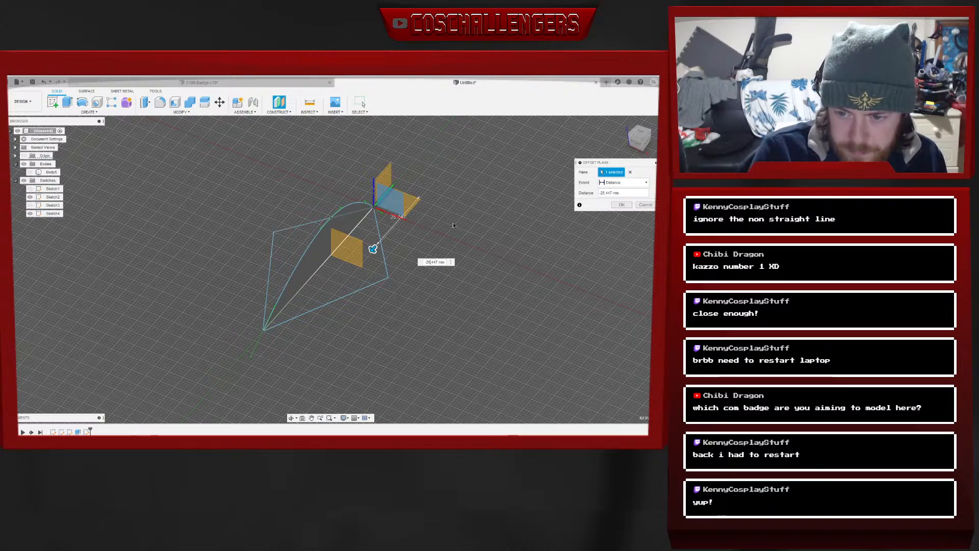
{"action": "key", "text": "Delete"}
{"action": "key", "text": "Delete"}
{"action": "key", "text": "Delete"}
{"action": "key", "text": "Delete"}
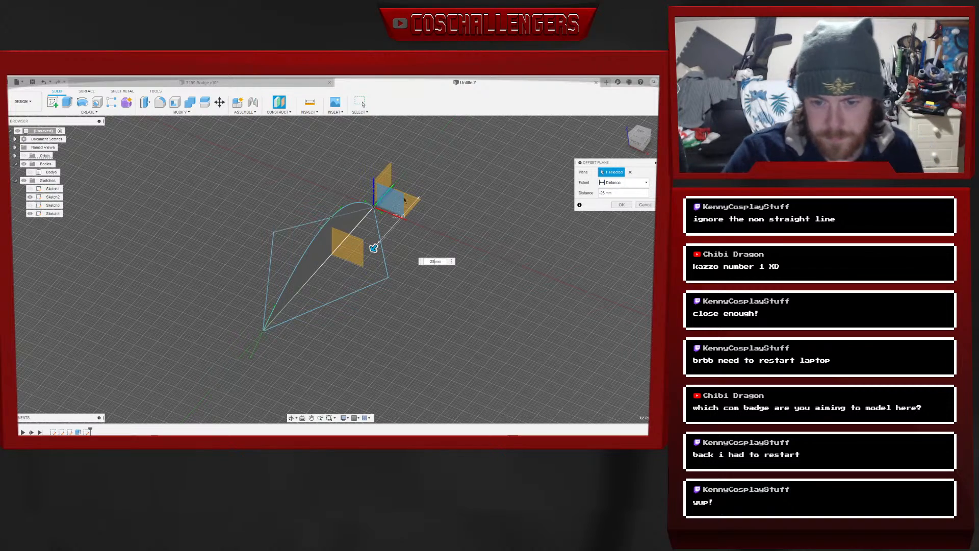
{"action": "middle_click_drag", "start_coordinate": [374, 248], "coordinate": [354, 267], "text": "shift"}
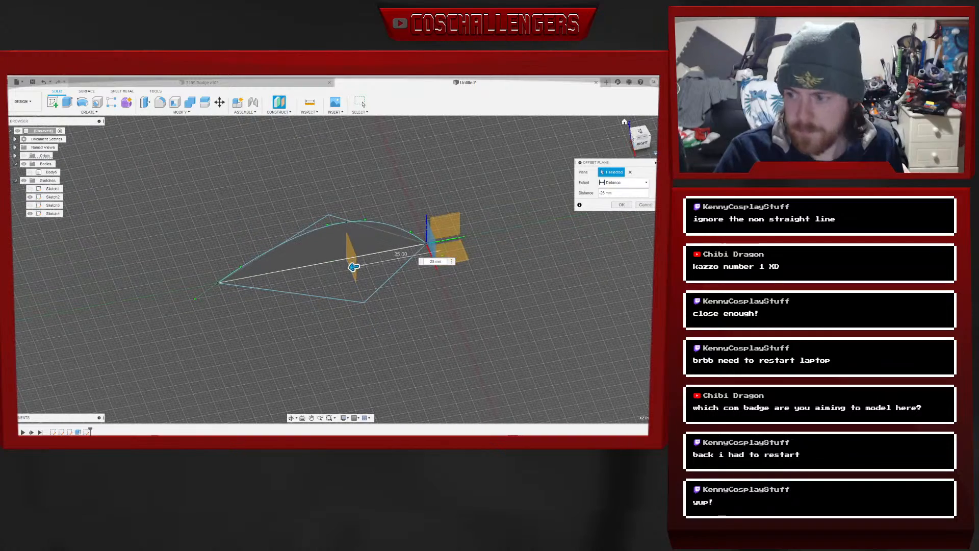
{"action": "left_click", "coordinate": [627, 206]}
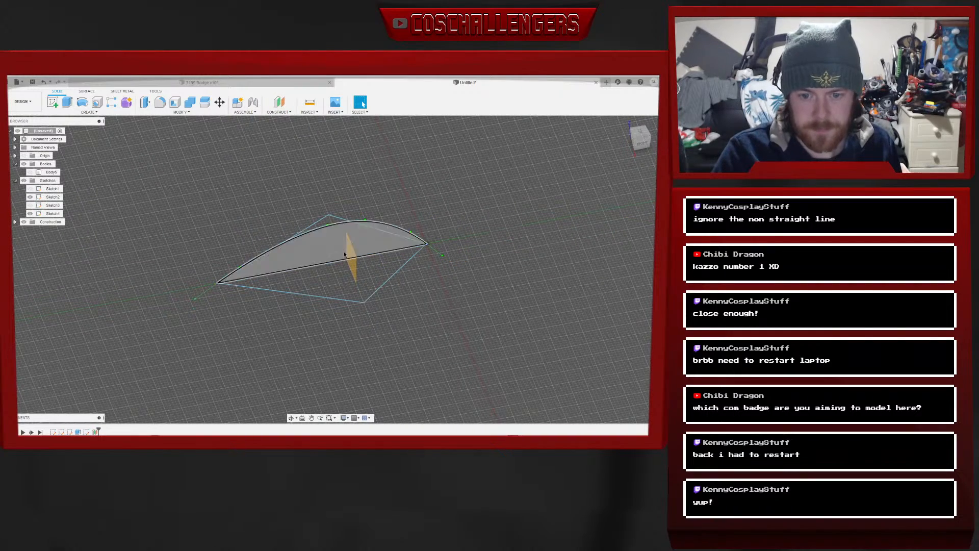
Sketch a closed triangle on the vertical XZ origin plane, as wide as the diamond and as high as the arch, and finish the sketch
{"action": "left_click", "coordinate": [51, 105]}
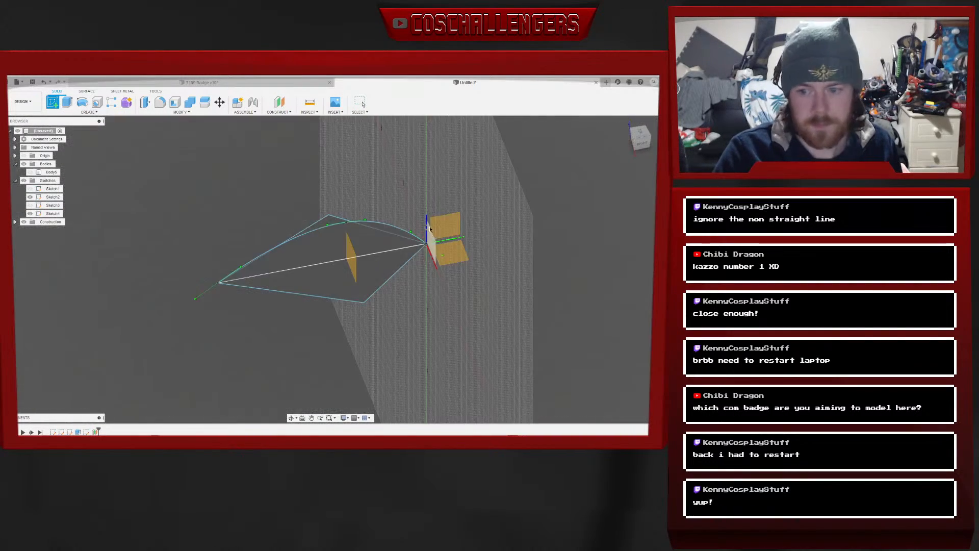
{"action": "left_click", "coordinate": [429, 244]}
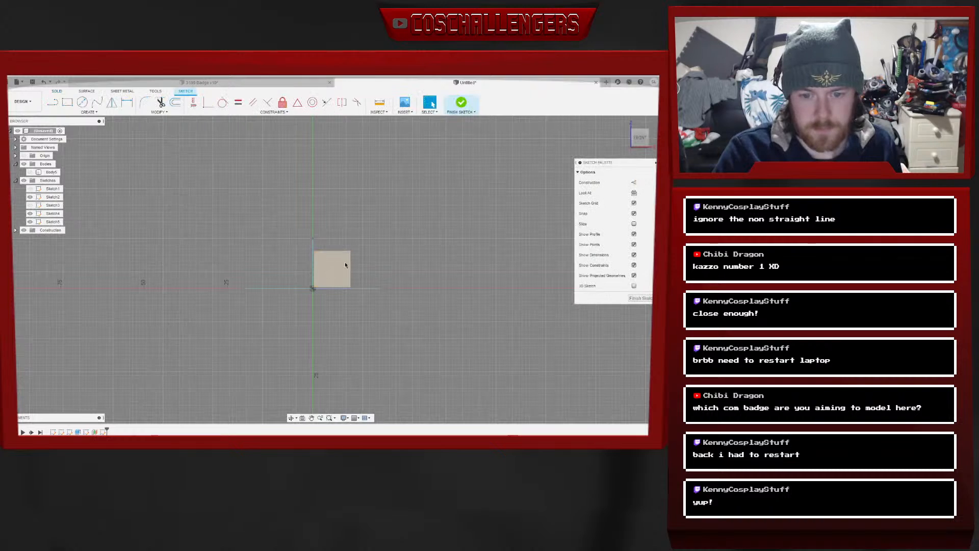
{"action": "middle_click_drag", "start_coordinate": [331, 267], "coordinate": [295, 317], "text": "shift"}
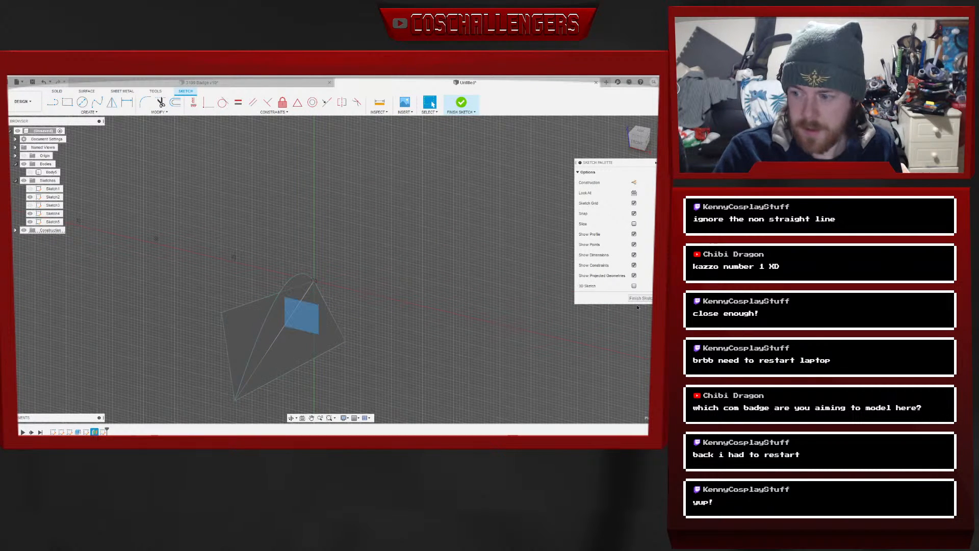
{"action": "left_click", "coordinate": [637, 144]}
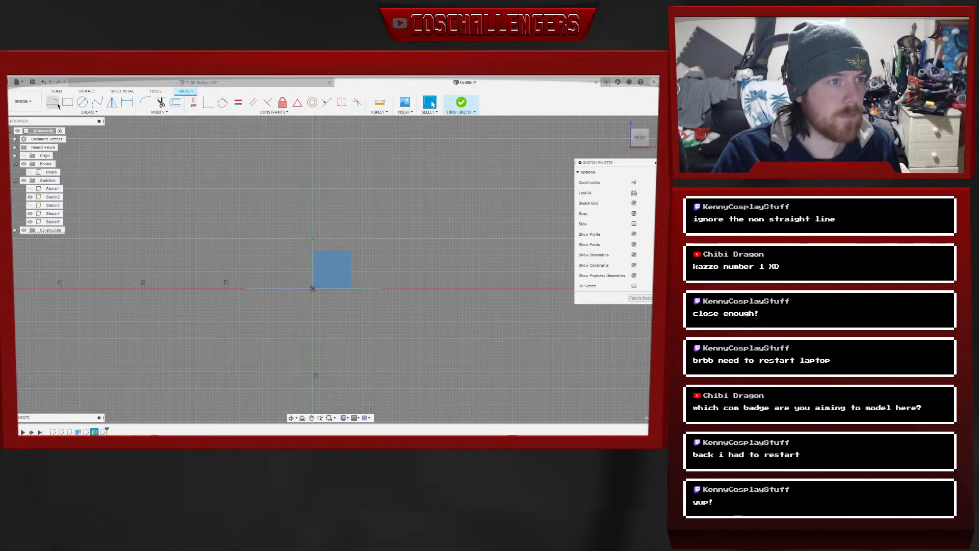
{"action": "key", "text": "l"}
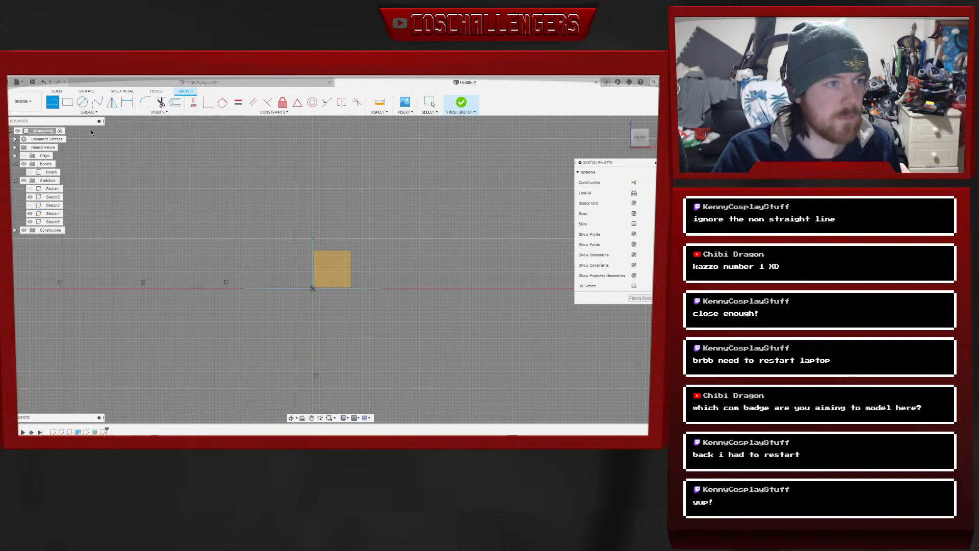
{"action": "left_click", "coordinate": [246, 289]}
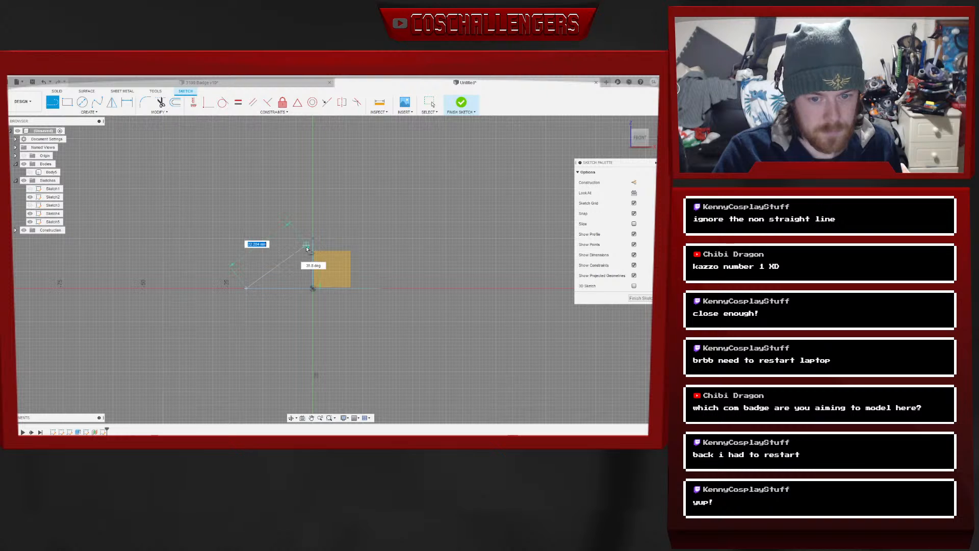
{"action": "left_click", "coordinate": [313, 239]}
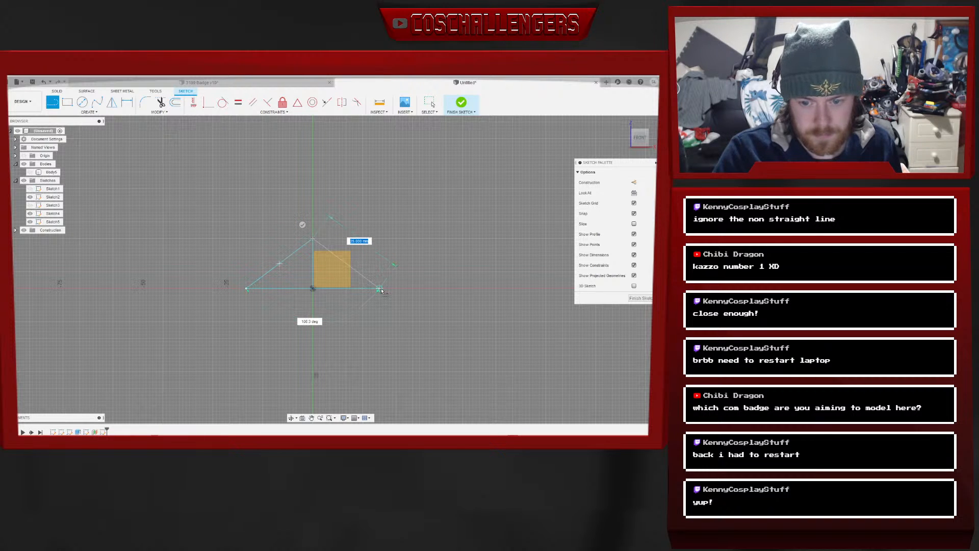
{"action": "left_click", "coordinate": [380, 289]}
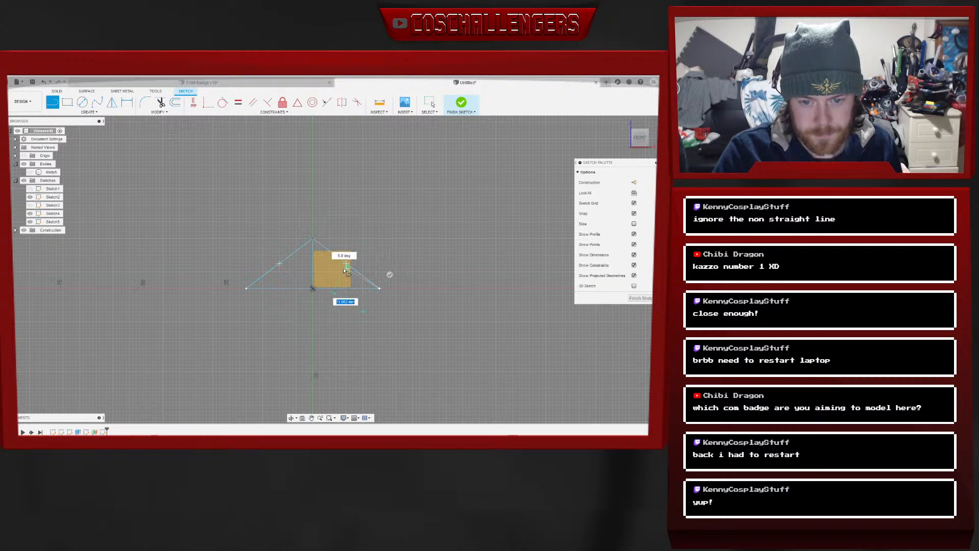
{"action": "left_click", "coordinate": [247, 289]}
{"action": "left_click", "coordinate": [641, 298]}
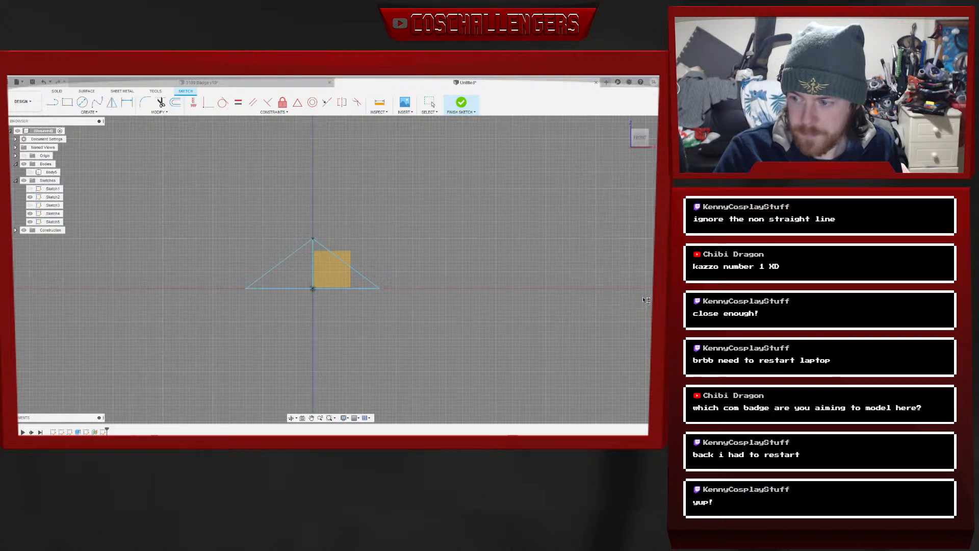
{"action": "left_click", "coordinate": [31, 214]}
{"action": "left_click", "coordinate": [31, 214]}
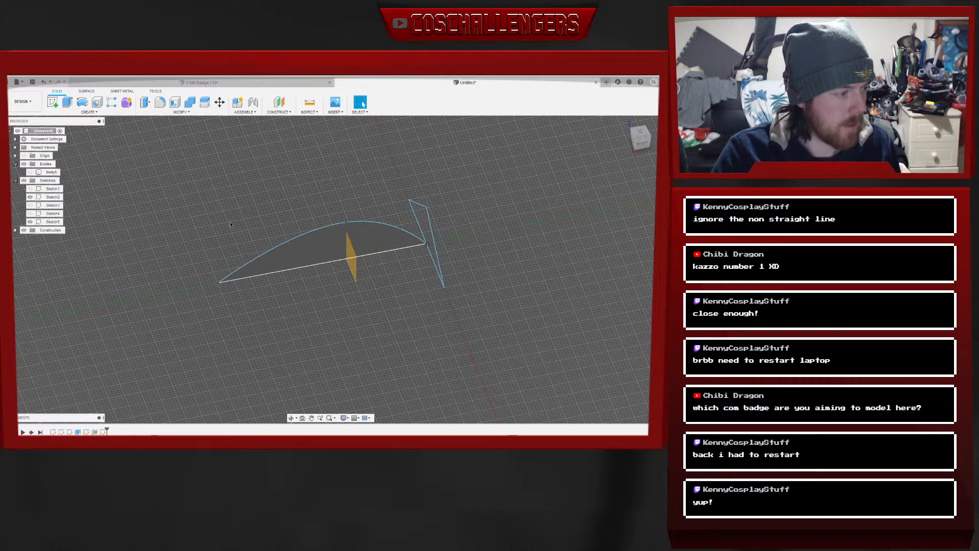
{"action": "left_click", "coordinate": [88, 112]}
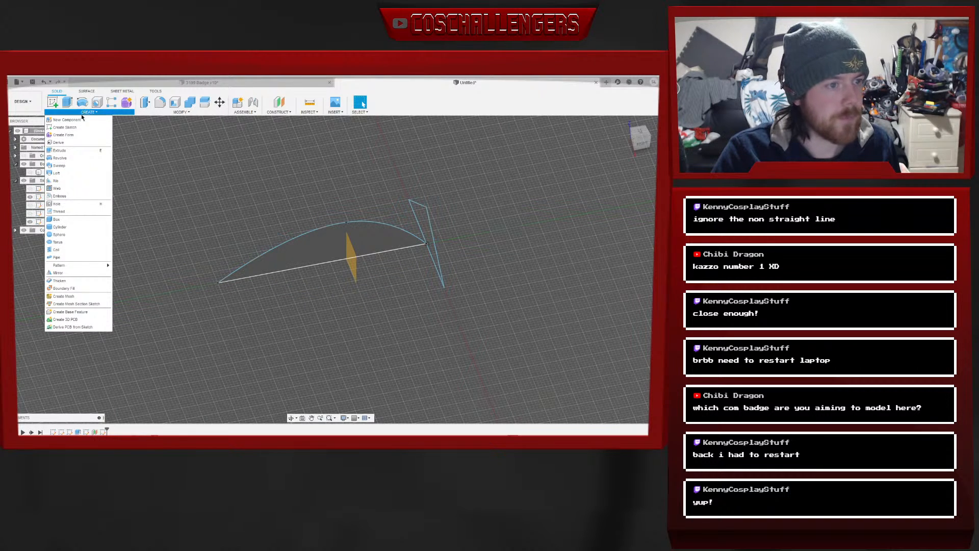
{"action": "left_click", "coordinate": [57, 173]}
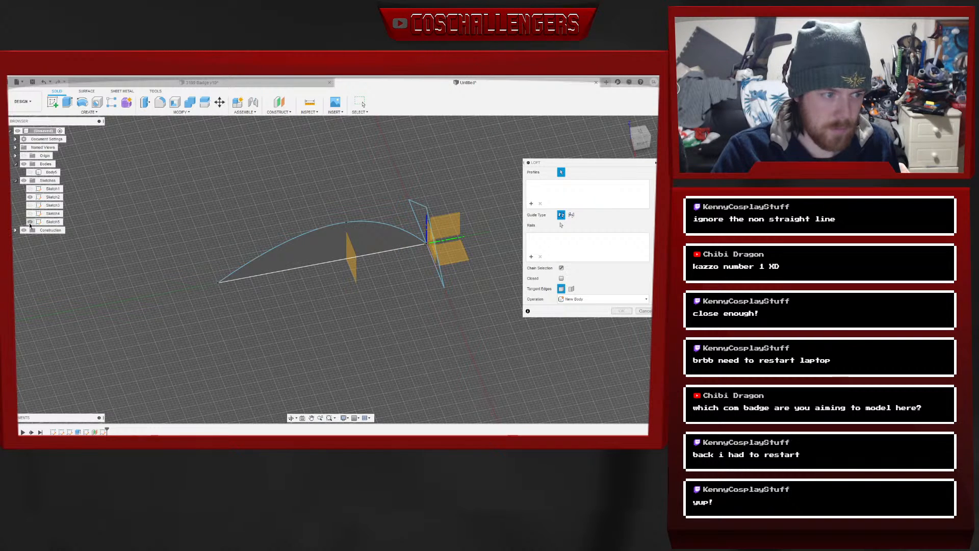
{"action": "left_click", "coordinate": [644, 312]}
Undo the hiding of the diamond sketch and the whole triangle sketch on the origin plane
{"action": "key", "text": "ctrl+z"}
{"action": "middle_click_drag", "start_coordinate": [393, 240], "coordinate": [394, 241], "text": "shift"}
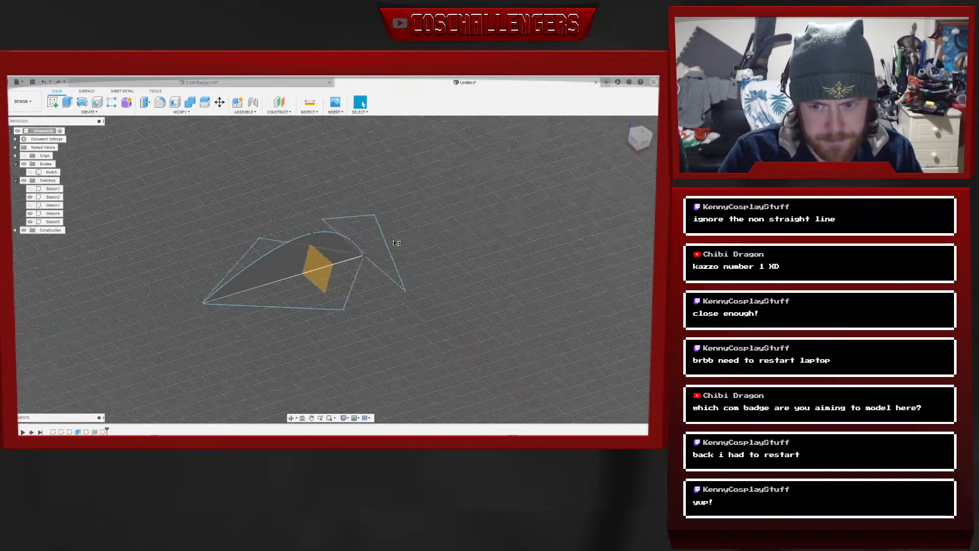
{"action": "key", "text": "ctrl+z"}
{"action": "key", "text": "ctrl+z"}
{"action": "key", "text": "ctrl+z"}
{"action": "key", "text": "ctrl+z"}
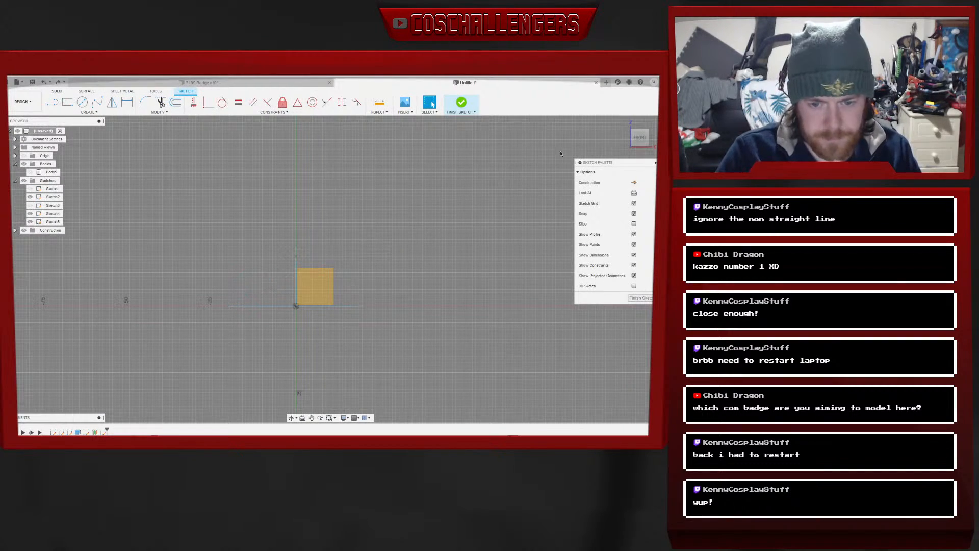
{"action": "left_click_drag", "start_coordinate": [641, 137], "coordinate": [629, 169]}
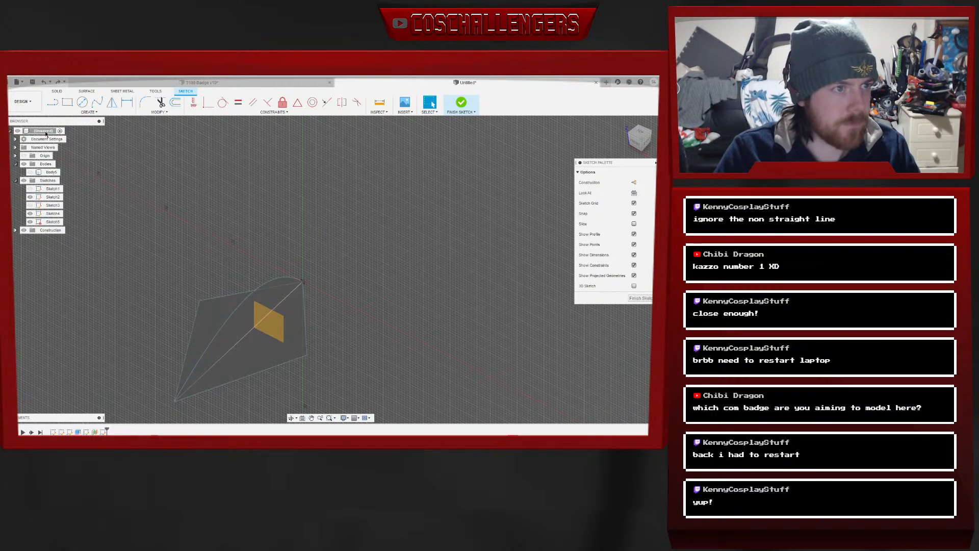
{"action": "key", "text": "ctrl+z"}
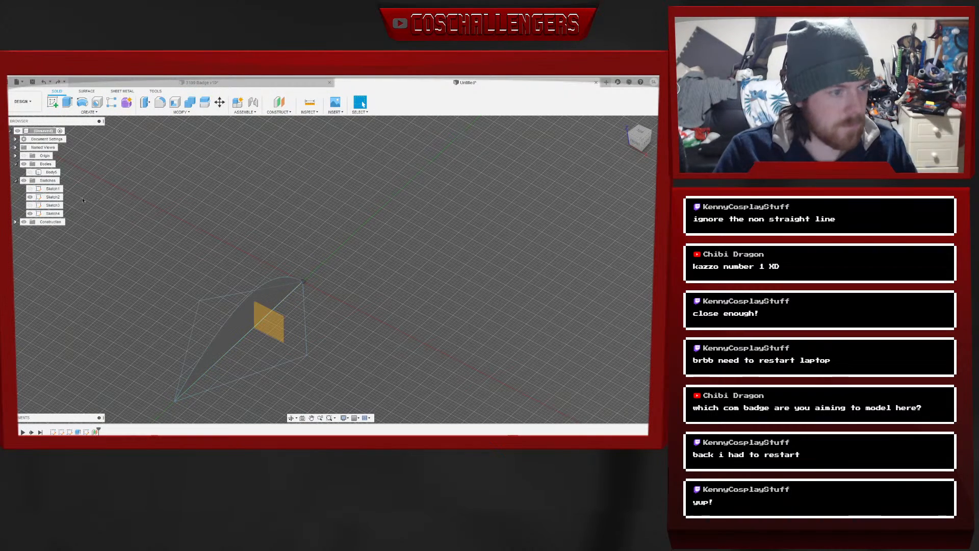
Sketch a closed triangle on the offset plane, joining the diamond's two side corners to the arch's peak, and finish the sketch
{"action": "left_click", "coordinate": [52, 102]}
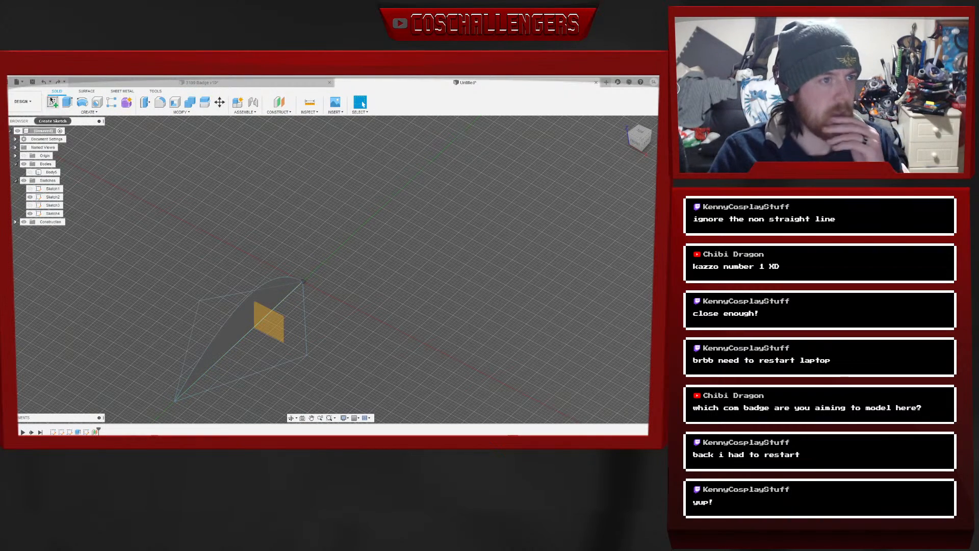
{"action": "left_click", "coordinate": [274, 327]}
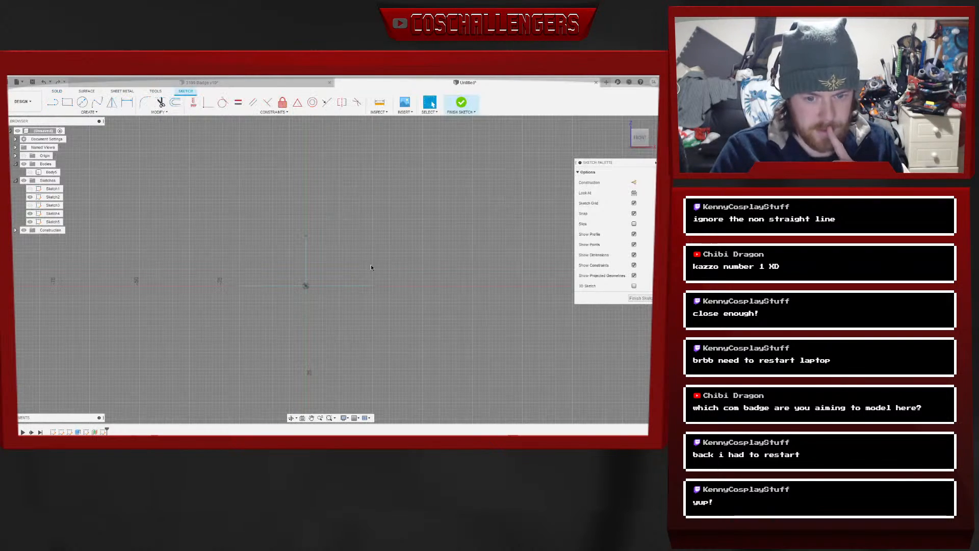
{"action": "left_click", "coordinate": [51, 102]}
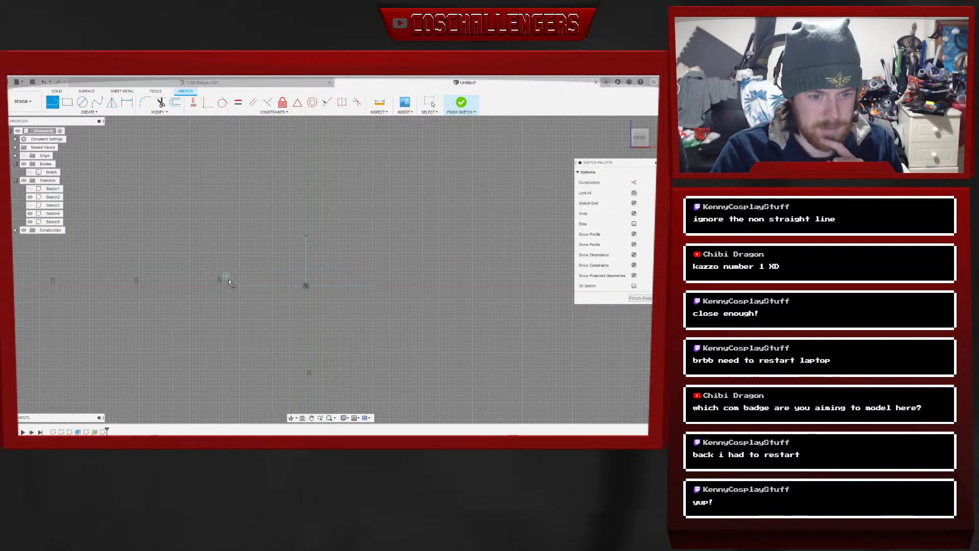
{"action": "left_click", "coordinate": [240, 285]}
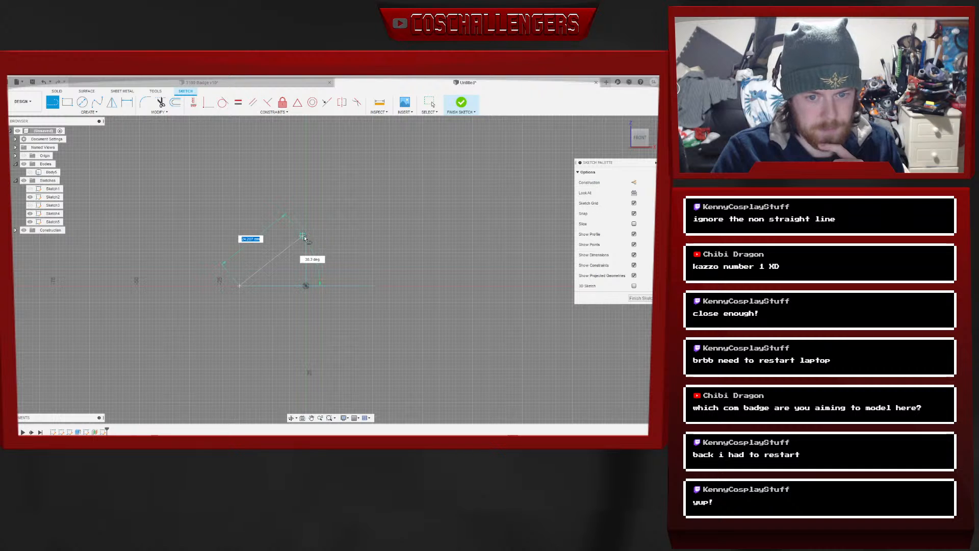
{"action": "left_click", "coordinate": [307, 237]}
{"action": "left_click", "coordinate": [372, 284]}
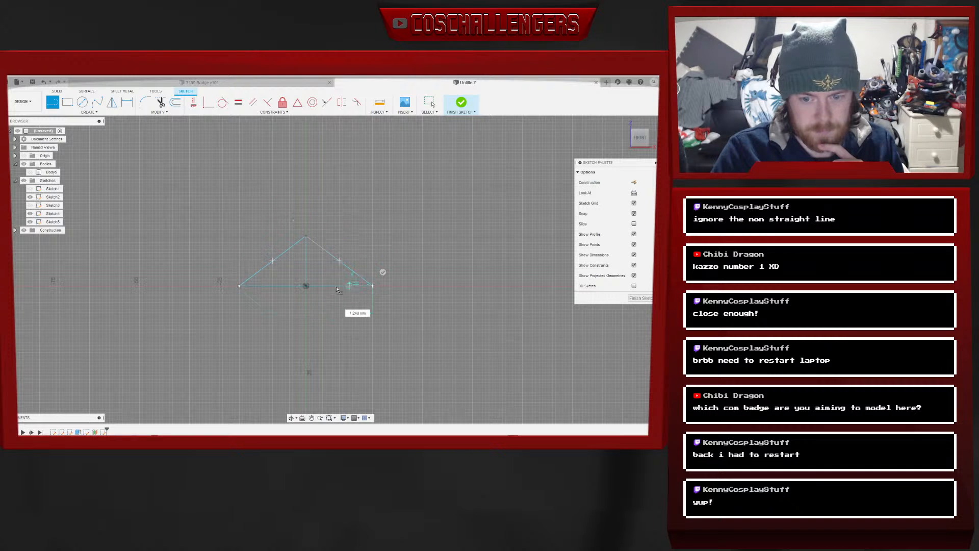
{"action": "left_click", "coordinate": [239, 285]}
{"action": "left_click", "coordinate": [639, 298]}
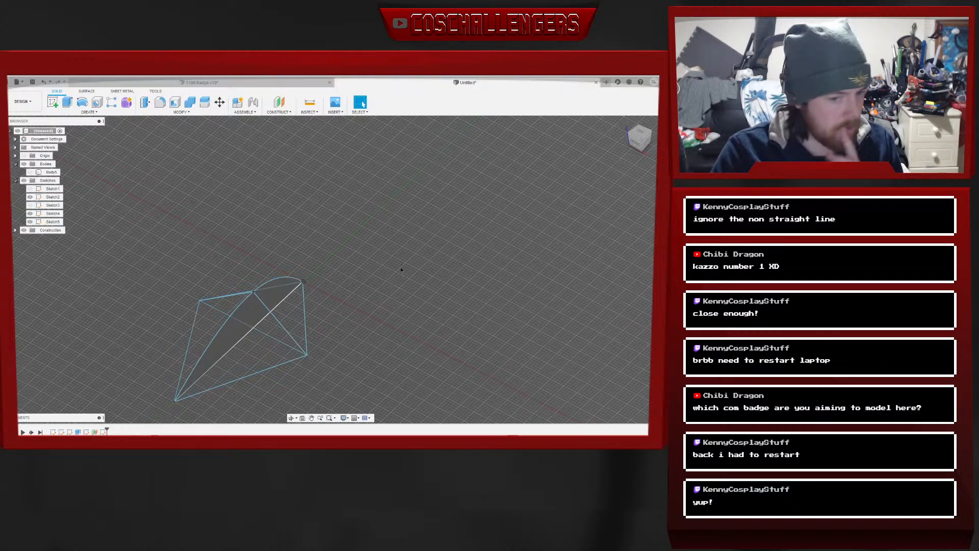
Try to loft a new body through the offset-plane triangle, the arched lengthwise profile and the diamond outline
{"action": "left_click", "coordinate": [89, 111]}
{"action": "left_click", "coordinate": [56, 173]}
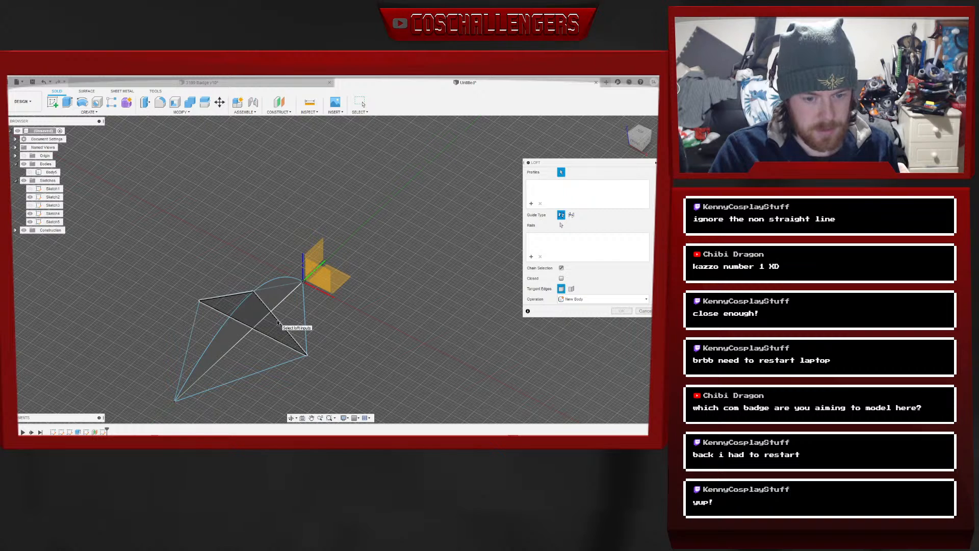
{"action": "left_click", "coordinate": [274, 304]}
{"action": "left_click", "coordinate": [267, 288]}
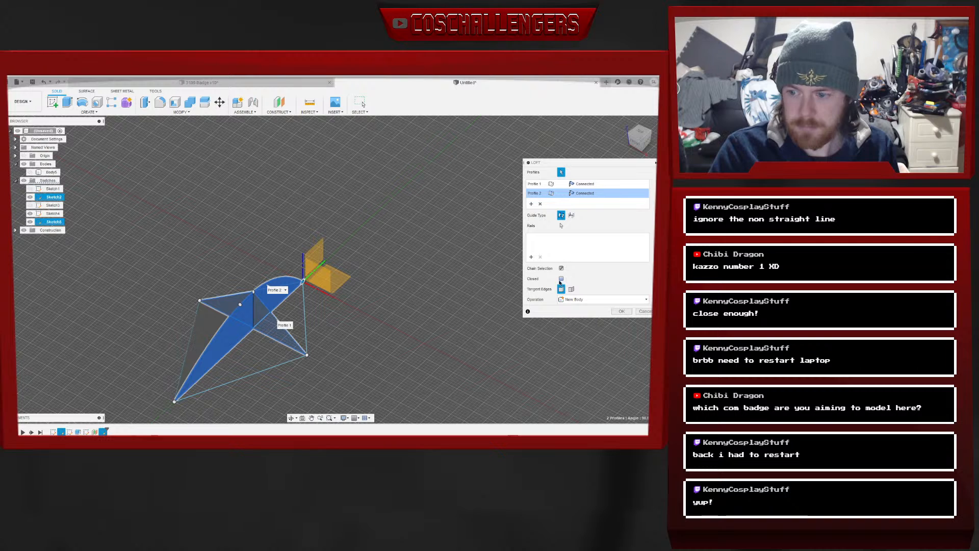
{"action": "left_click", "coordinate": [291, 314]}
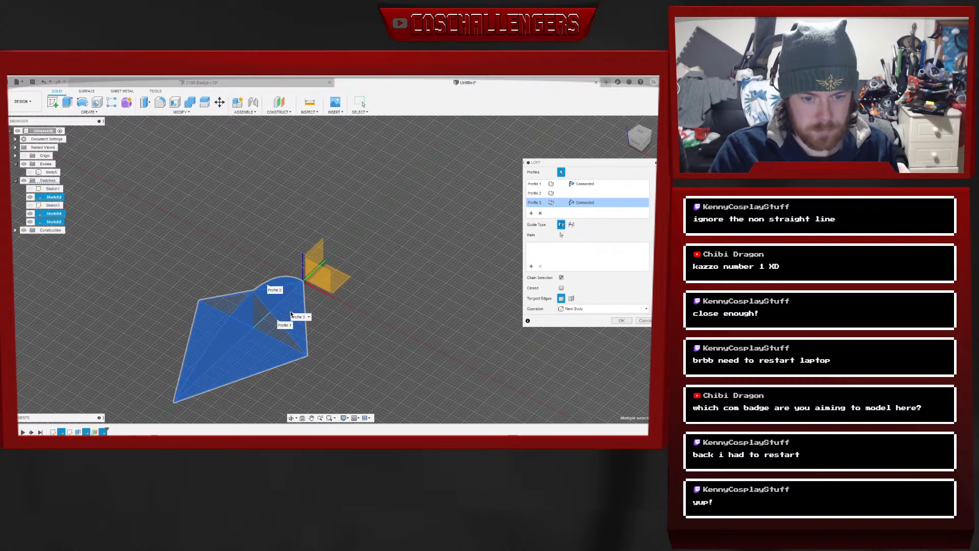
{"action": "left_click", "coordinate": [622, 322]}
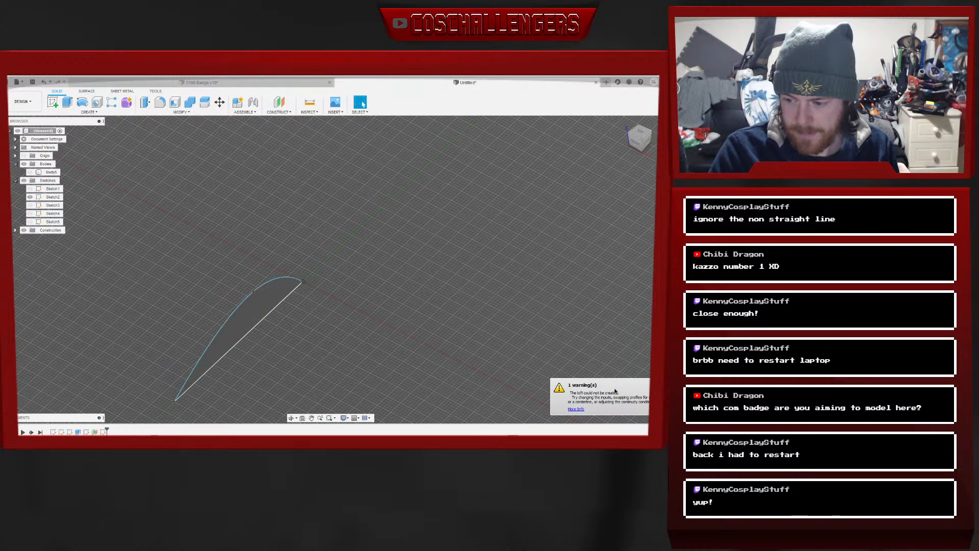
Show the diamond and offset-plane triangle sketches again and loft a new body from the arched profile to the triangle
{"action": "left_click", "coordinate": [89, 112]}
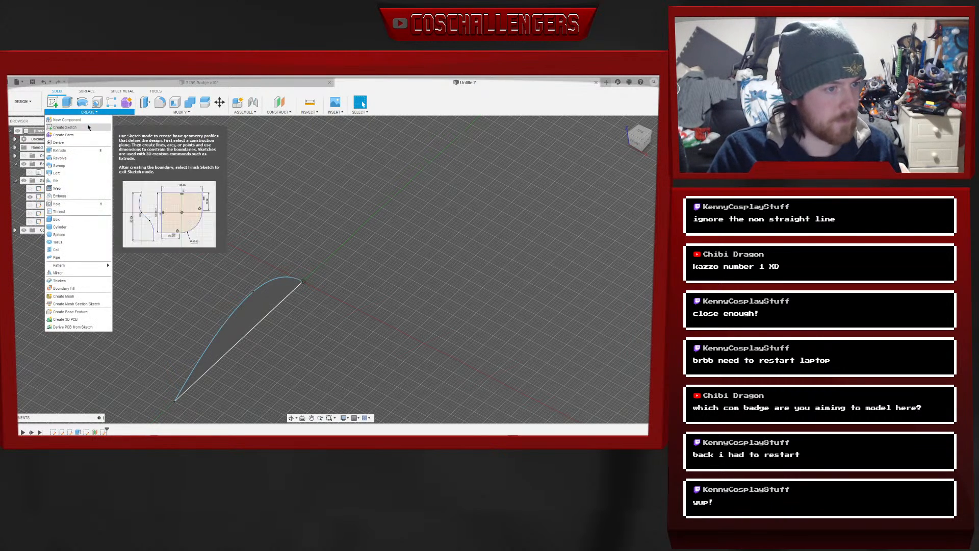
{"action": "left_click", "coordinate": [57, 174]}
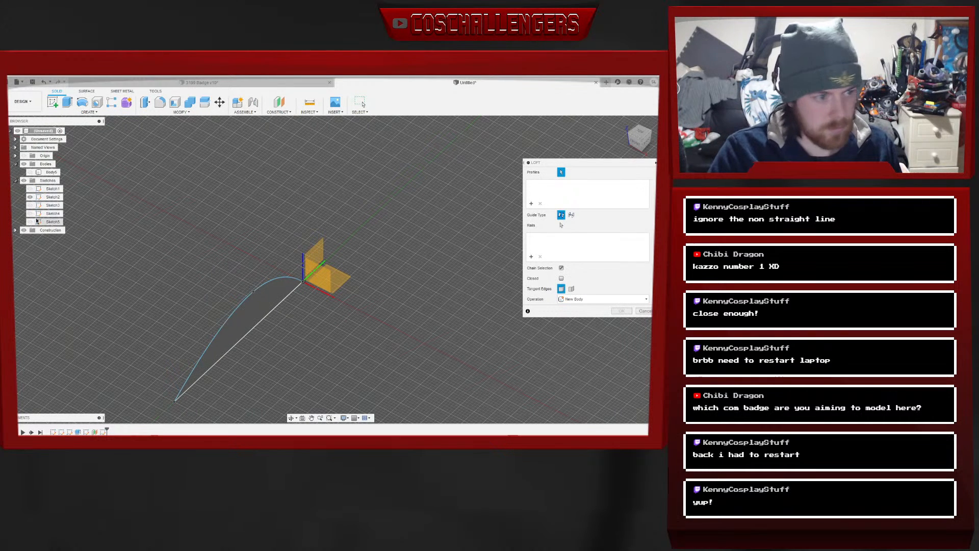
{"action": "left_click", "coordinate": [30, 222]}
{"action": "left_click", "coordinate": [30, 213]}
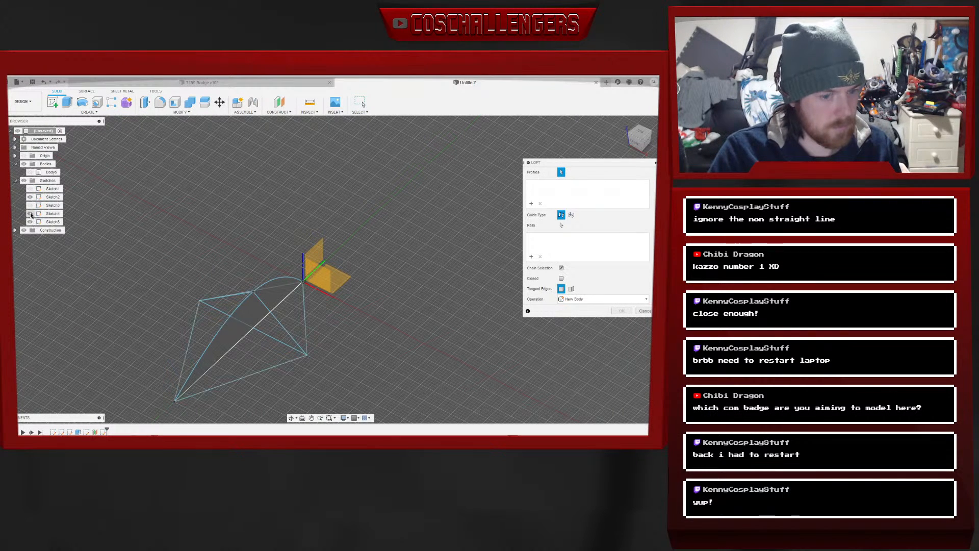
{"action": "left_click", "coordinate": [275, 318]}
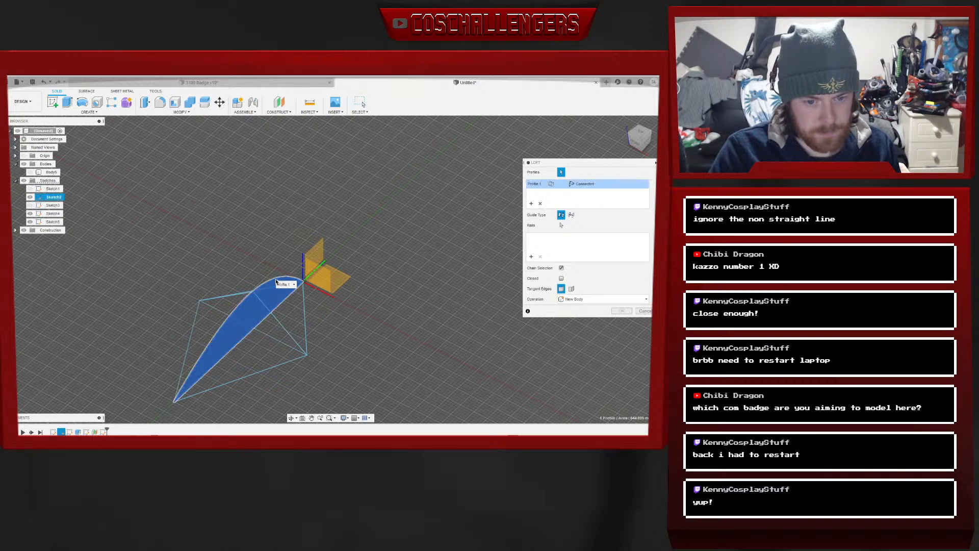
{"action": "left_click", "coordinate": [273, 322]}
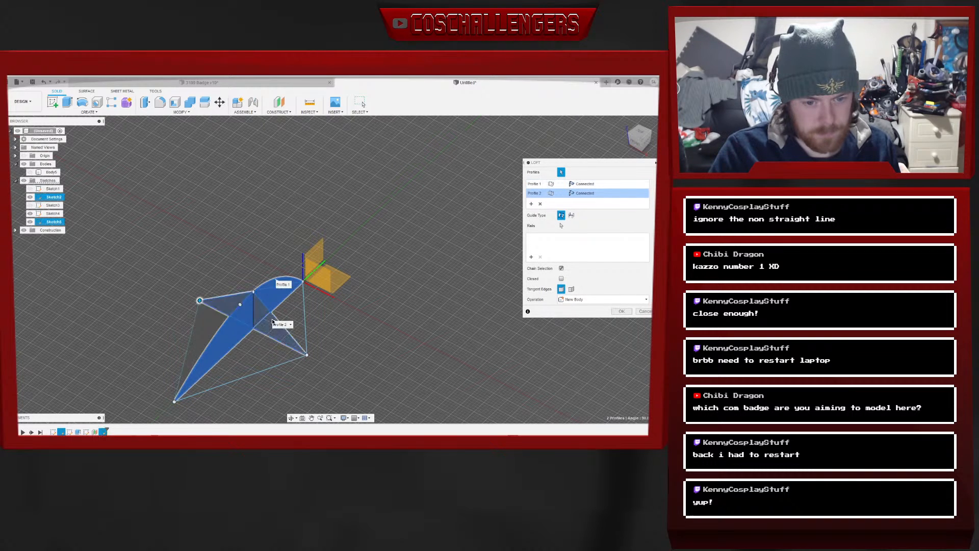
{"action": "left_click", "coordinate": [621, 312]}
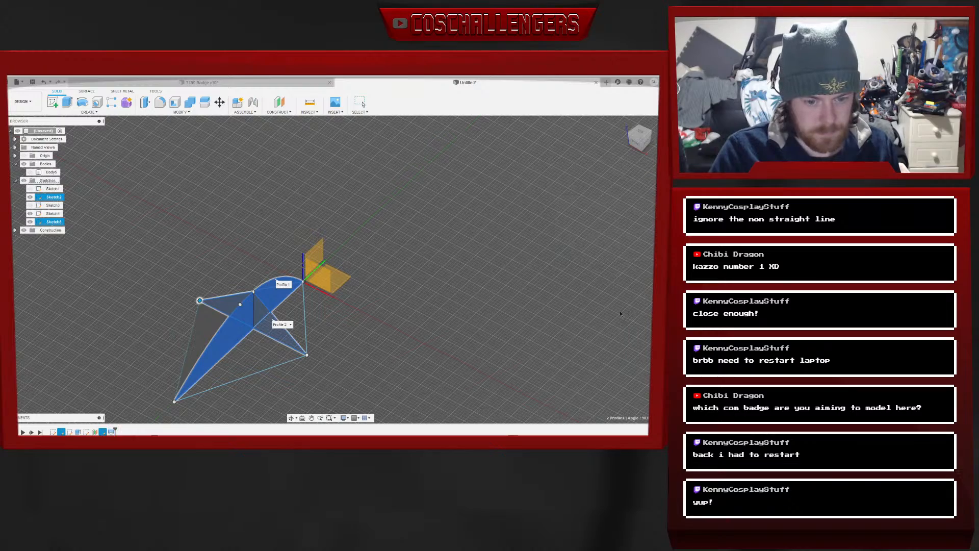
Inspect the lofted body from the front in the Render workspace, and return to the Design workspace
{"action": "left_click", "coordinate": [637, 145]}
{"action": "mouse_move", "coordinate": [331, 269]}
{"action": "middle_mouse_down", "text": "shift"}
{"action": "mouse_move", "coordinate": [318, 227]}
{"action": "mouse_move", "coordinate": [281, 206]}
{"action": "mouse_move", "coordinate": [301, 227]}
{"action": "mouse_move", "coordinate": [304, 263]}
{"action": "middle_mouse_up", "text": "shift"}
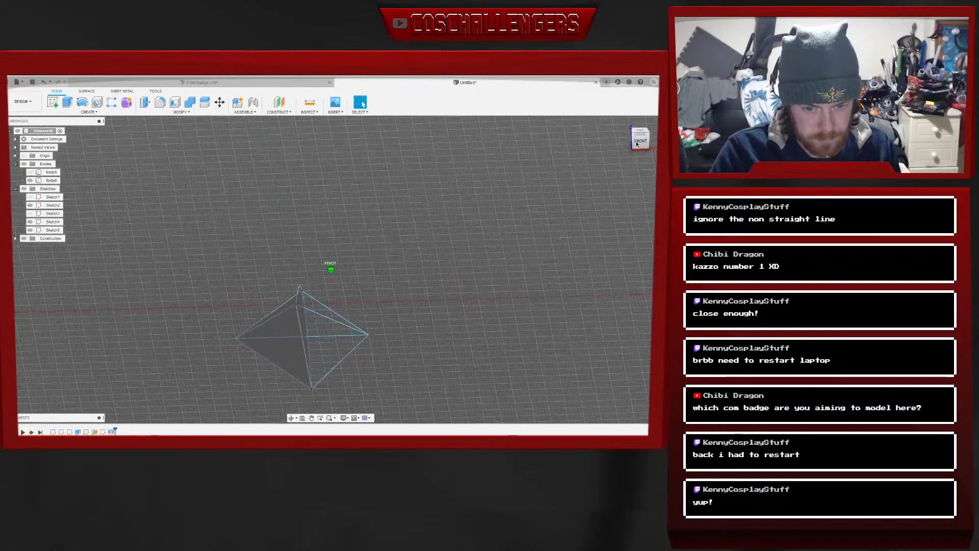
{"action": "left_click", "coordinate": [22, 101]}
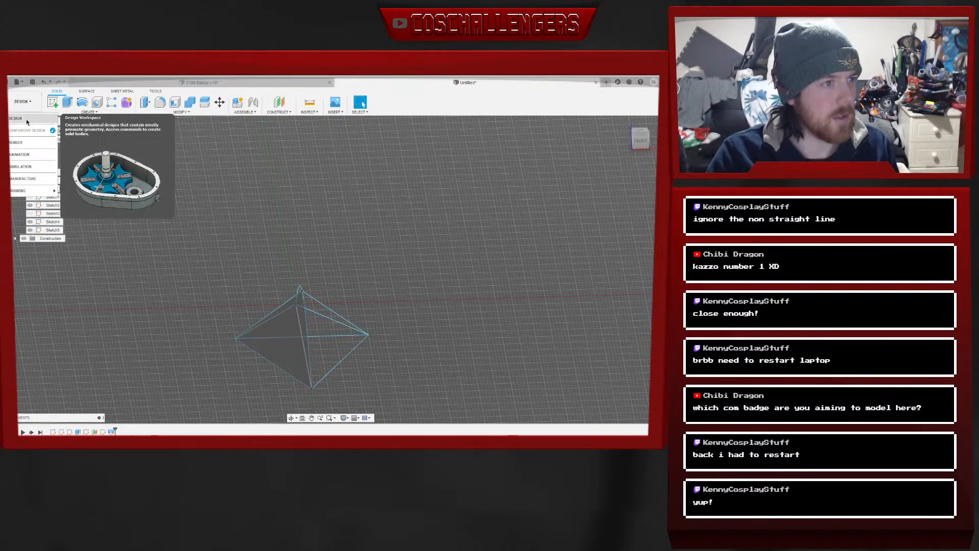
{"action": "left_click", "coordinate": [28, 147]}
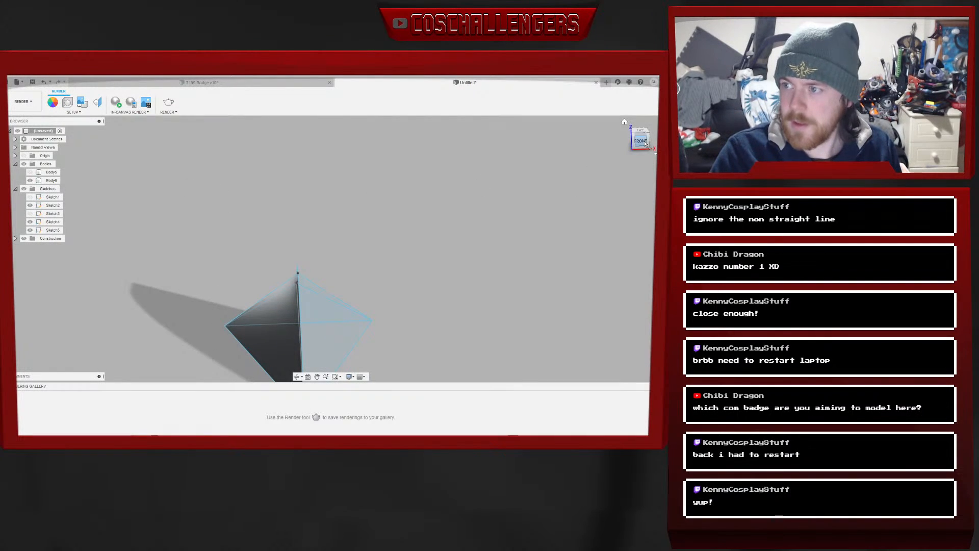
{"action": "middle_click_drag", "start_coordinate": [331, 249], "coordinate": [292, 211], "text": "shift"}
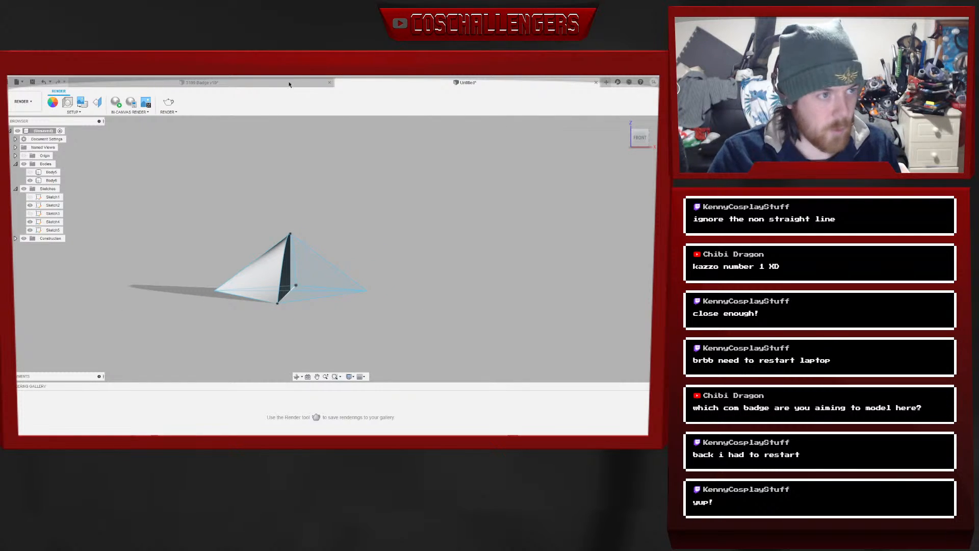
{"action": "left_click", "coordinate": [21, 101]}
{"action": "left_click", "coordinate": [23, 122]}
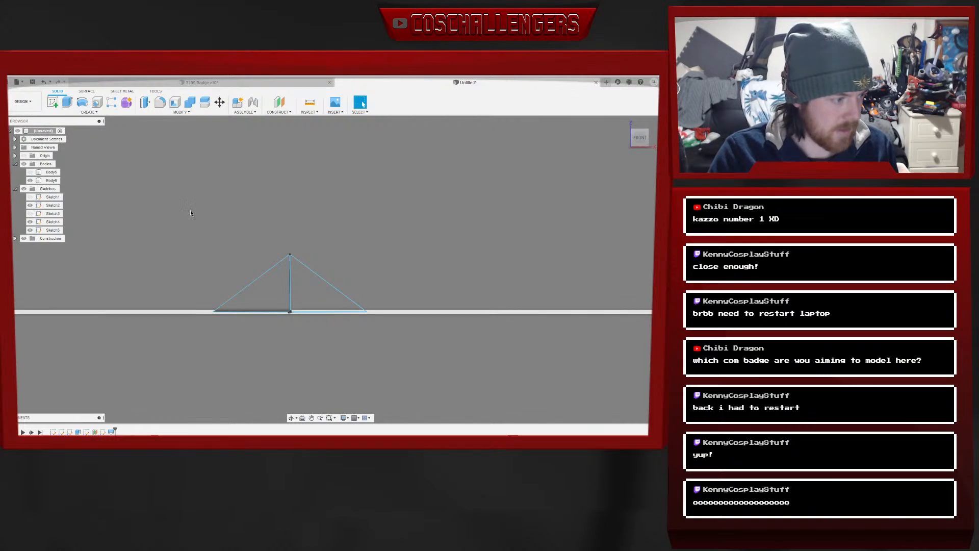
{"action": "mouse_move", "coordinate": [640, 141]}
{"action": "left_mouse_down"}
{"action": "mouse_move", "coordinate": [634, 153]}
{"action": "mouse_move", "coordinate": [613, 147]}
{"action": "left_mouse_up"}
{"action": "left_click", "coordinate": [89, 112]}
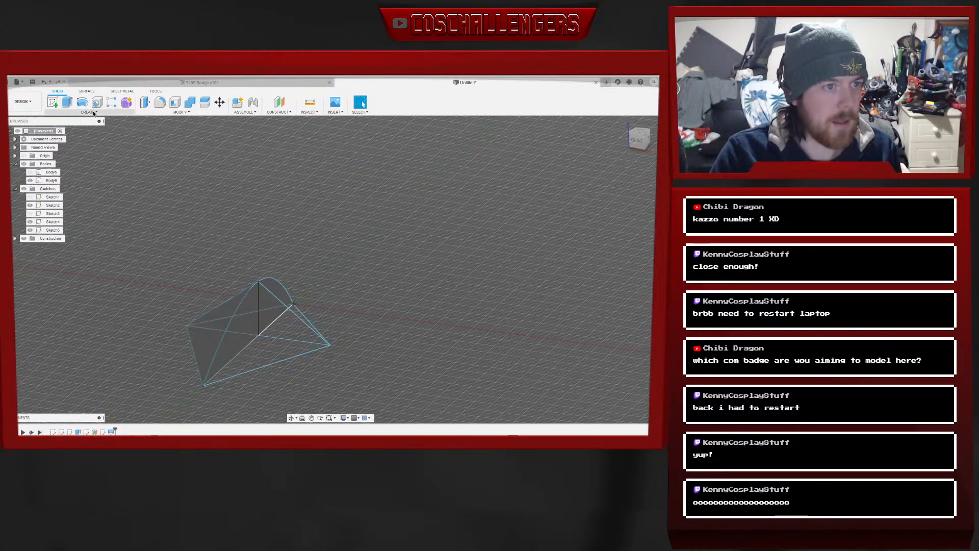
{"action": "left_click", "coordinate": [64, 168]}
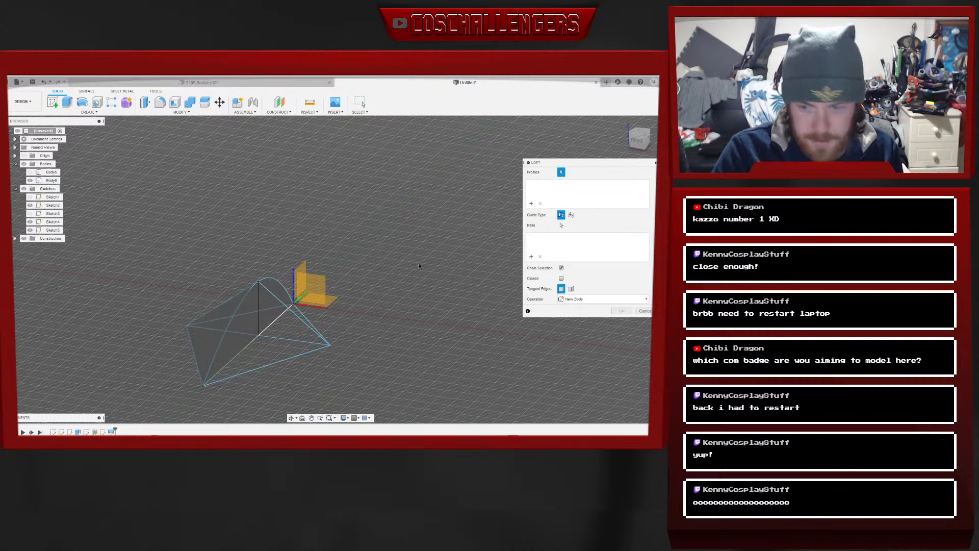
{"action": "left_click", "coordinate": [300, 320]}
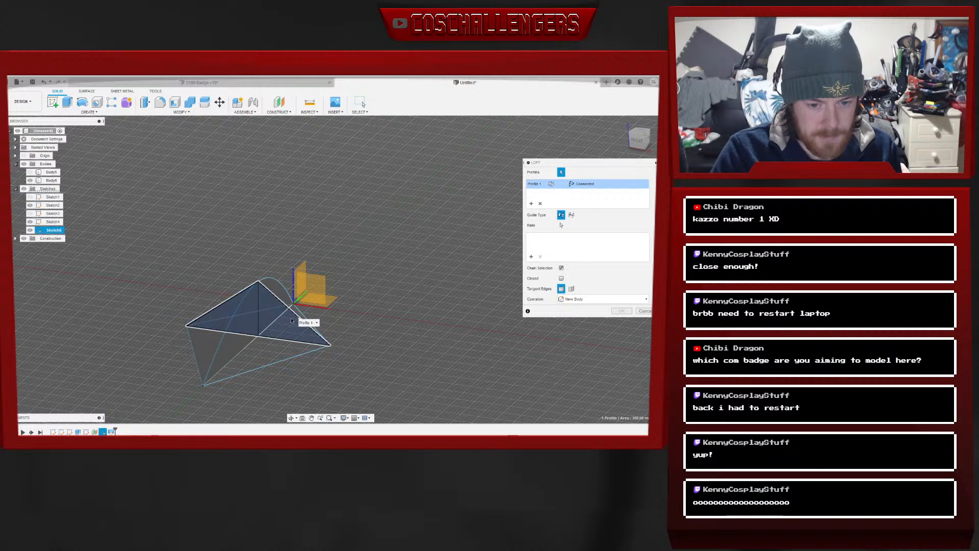
{"action": "left_click", "coordinate": [225, 337]}
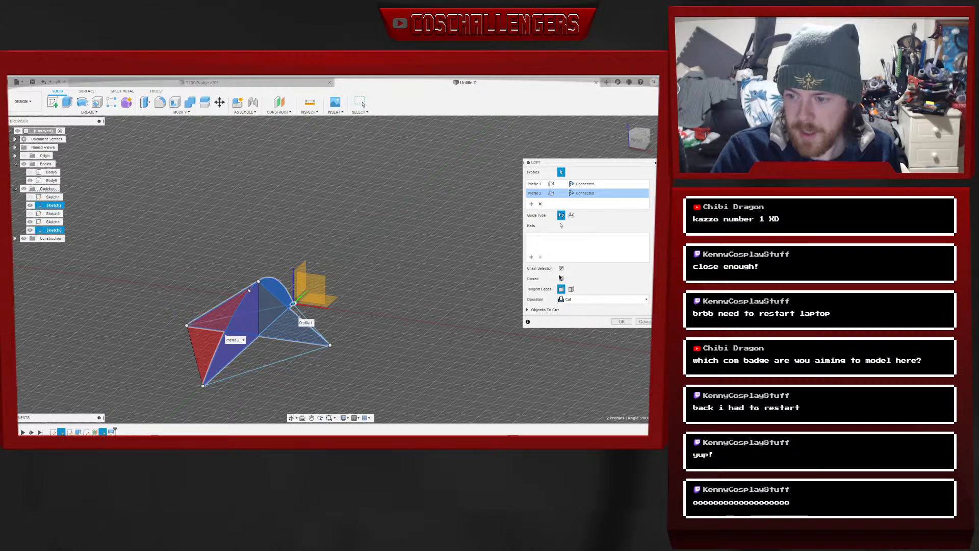
{"action": "left_click", "coordinate": [571, 215]}
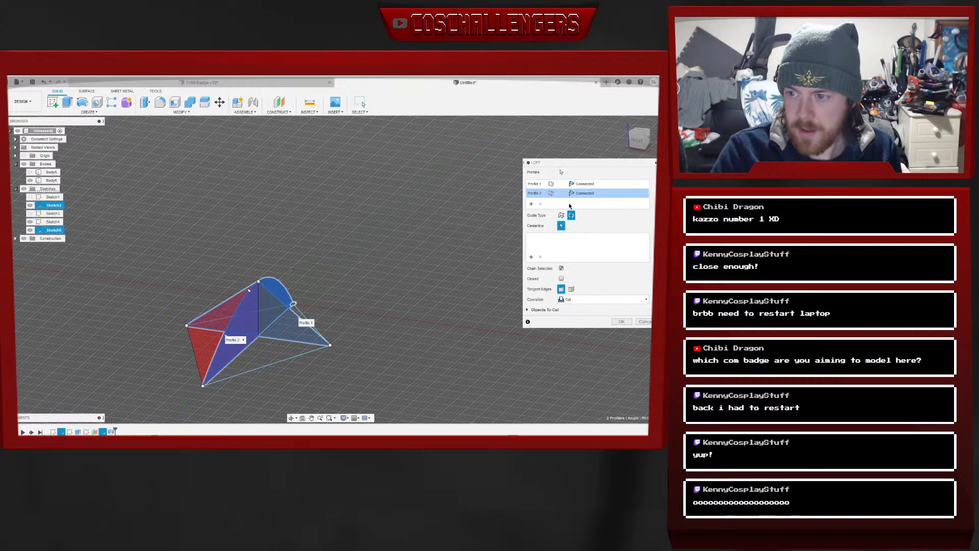
{"action": "left_click", "coordinate": [563, 172]}
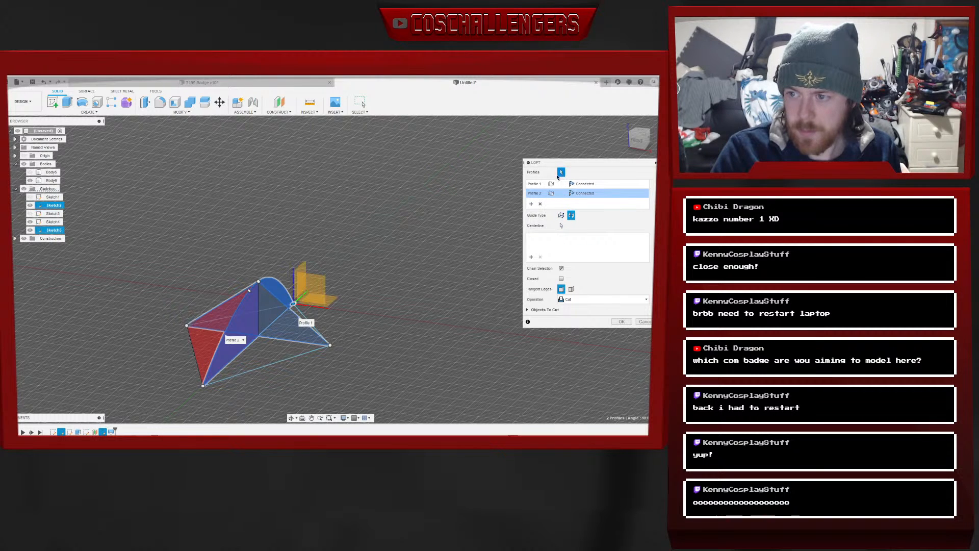
{"action": "left_click", "coordinate": [299, 318]}
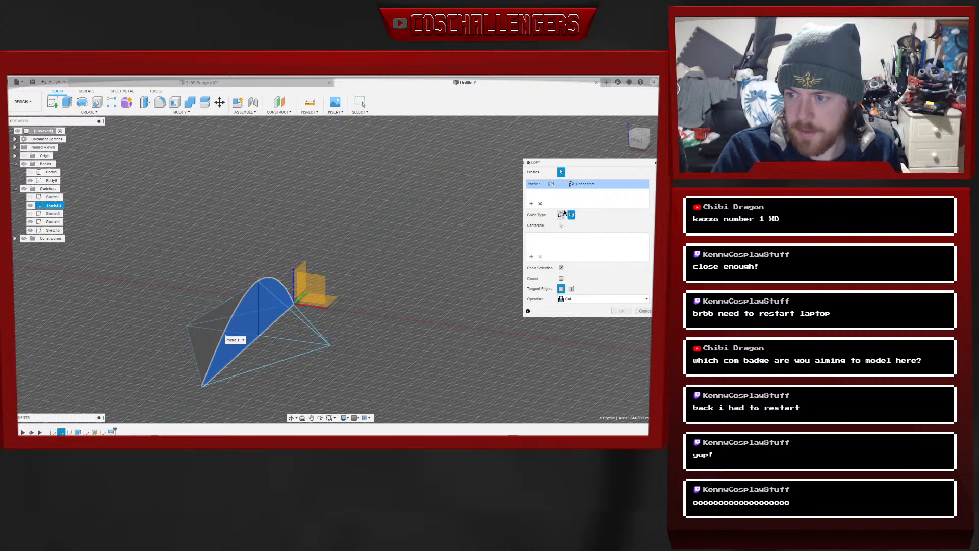
{"action": "left_click", "coordinate": [235, 350]}
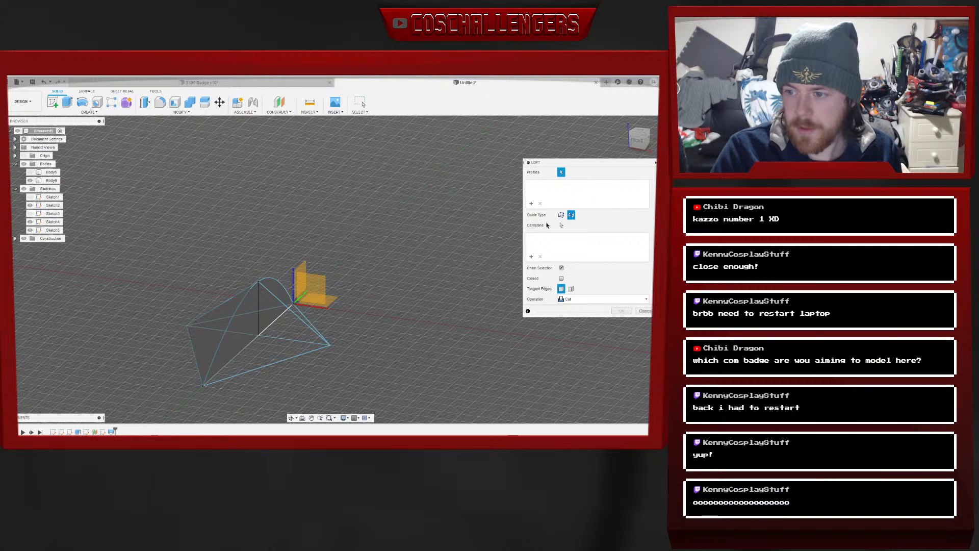
{"action": "left_click", "coordinate": [291, 314]}
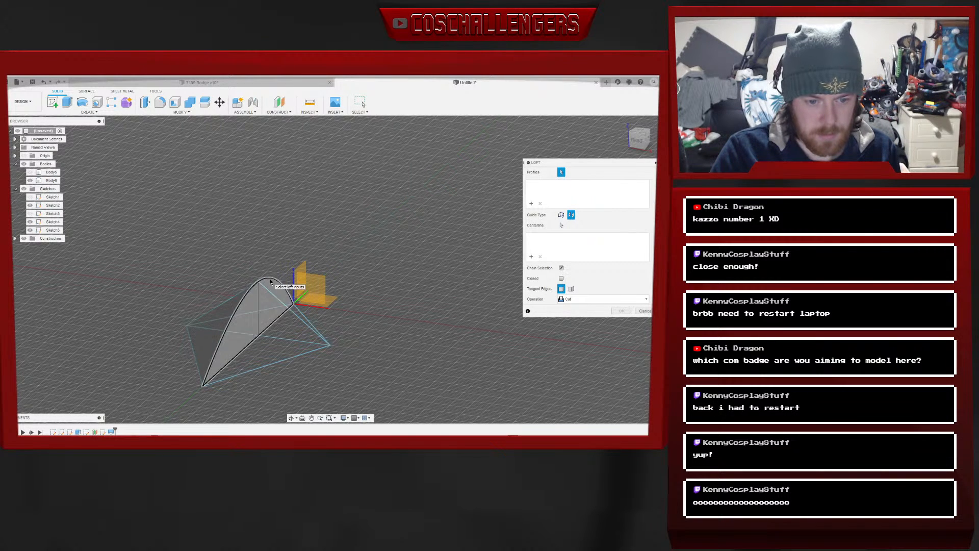
{"action": "left_click", "coordinate": [292, 314]}
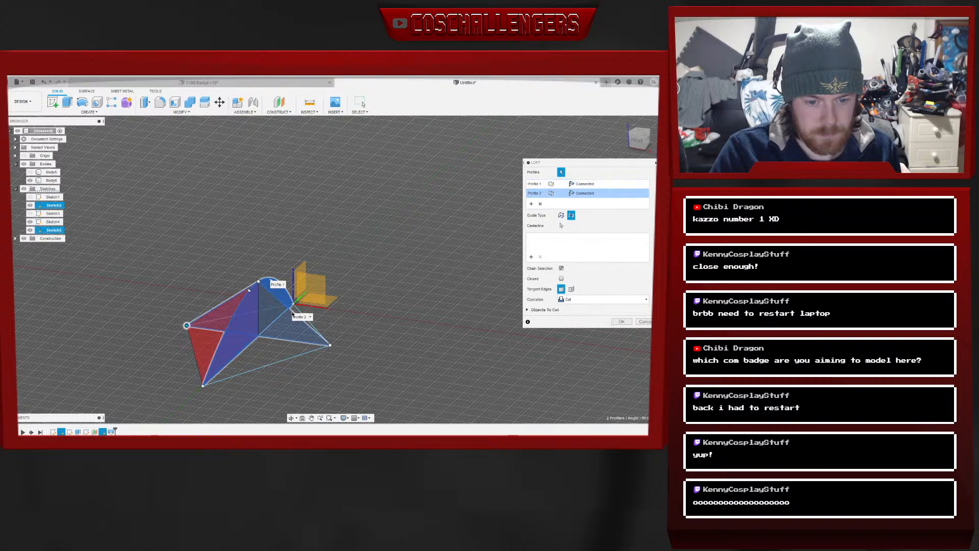
{"action": "left_click", "coordinate": [569, 299]}
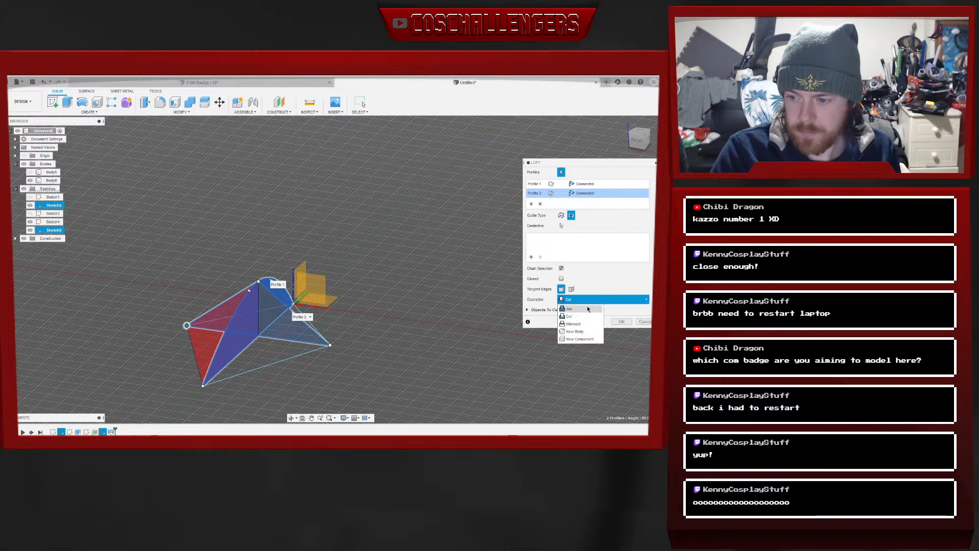
{"action": "left_click", "coordinate": [575, 332]}
{"action": "left_click", "coordinate": [639, 313]}
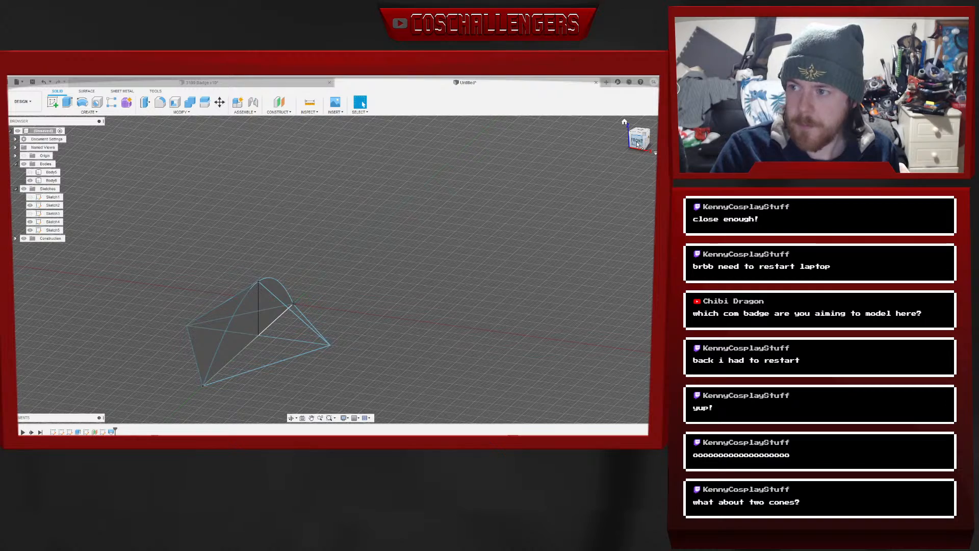
Sketch a sloping line on the vertical XZ origin plane, from the peak down to the diamond's open side corner, and finish the sketch
{"action": "left_click_drag", "start_coordinate": [637, 142], "coordinate": [613, 135]}
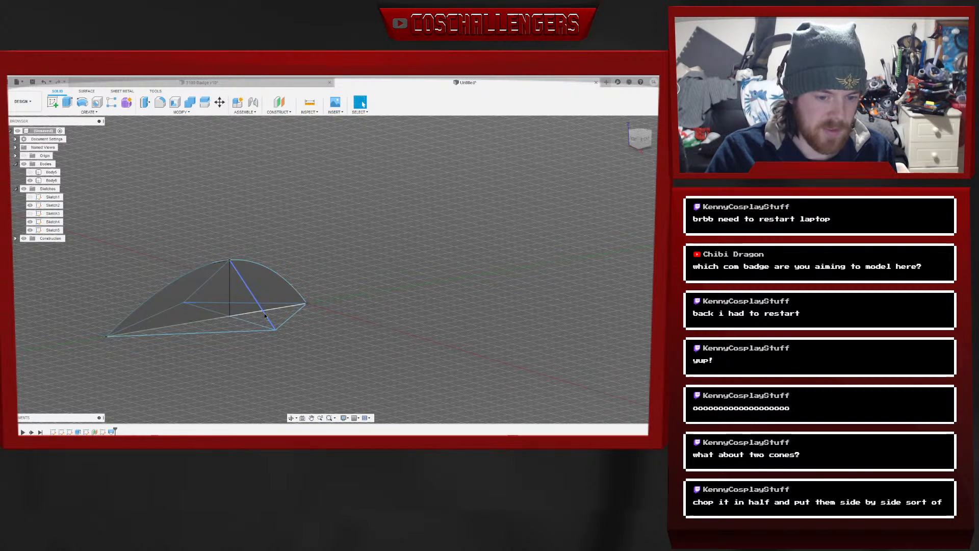
{"action": "middle_click_drag", "start_coordinate": [264, 316], "coordinate": [278, 321], "text": "shift"}
{"action": "left_click_drag", "start_coordinate": [646, 138], "coordinate": [655, 135]}
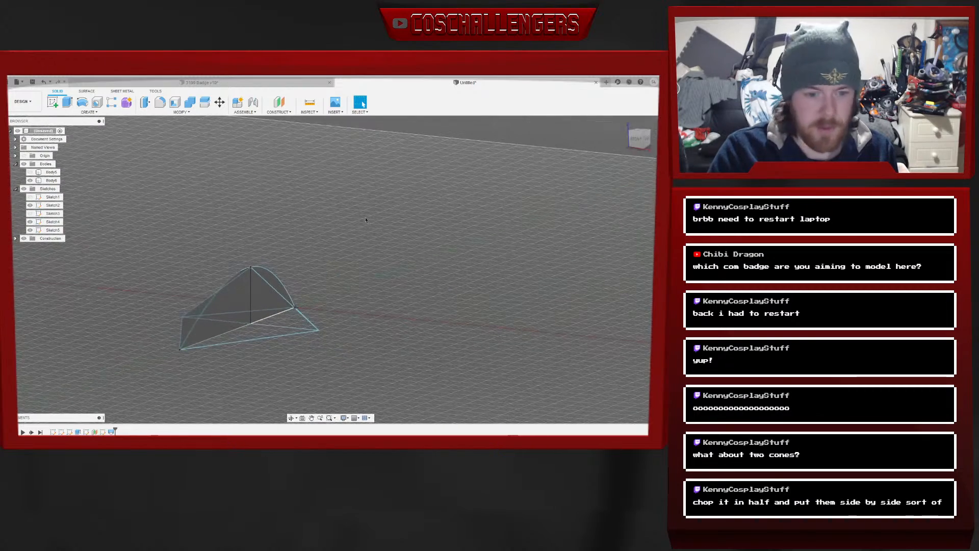
{"action": "left_click", "coordinate": [53, 104]}
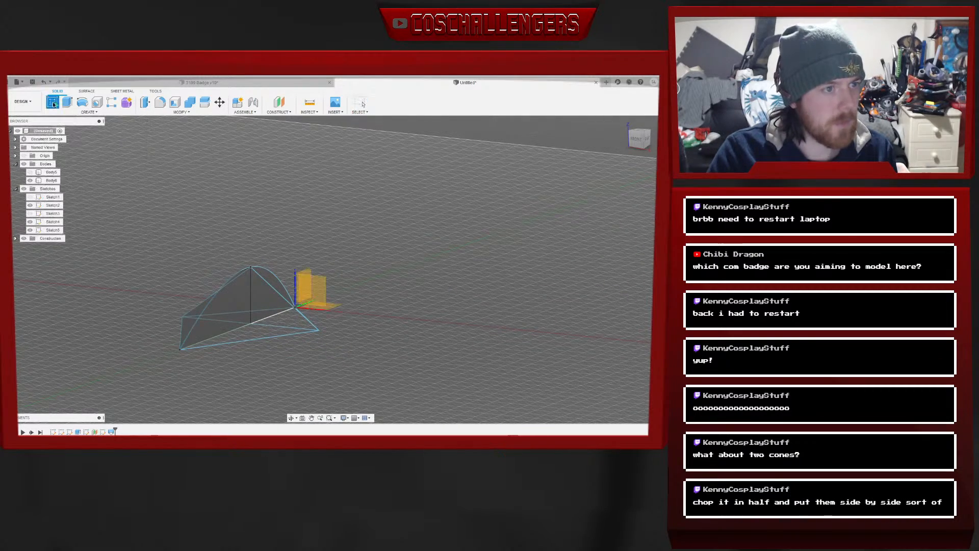
{"action": "mouse_move", "coordinate": [641, 137]}
{"action": "left_mouse_down"}
{"action": "mouse_move", "coordinate": [657, 137]}
{"action": "mouse_move", "coordinate": [649, 142]}
{"action": "left_mouse_up"}
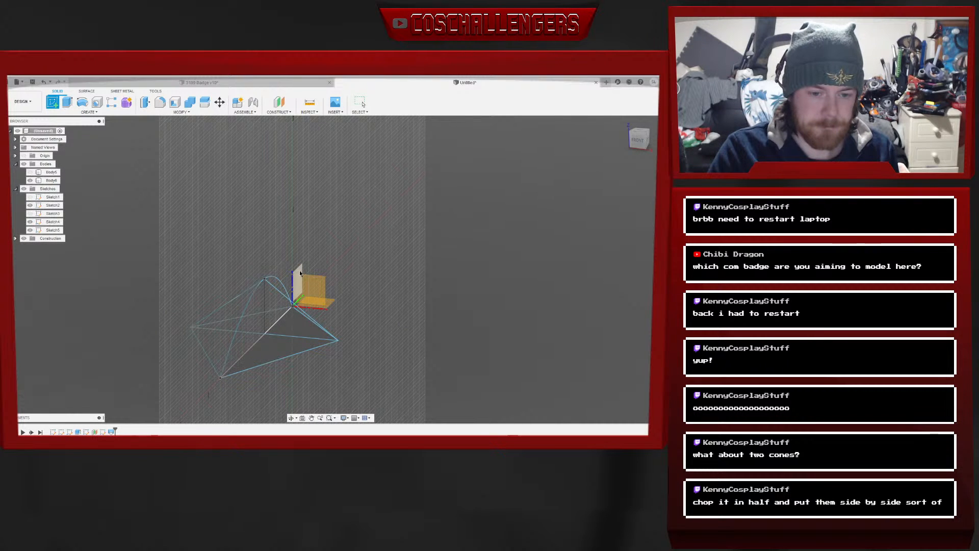
{"action": "left_click", "coordinate": [309, 283]}
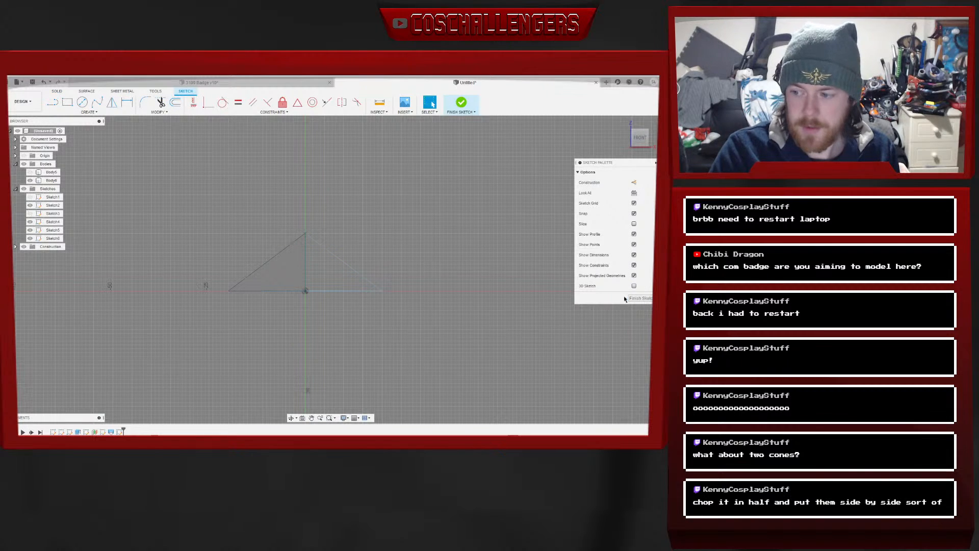
{"action": "key", "text": "l"}
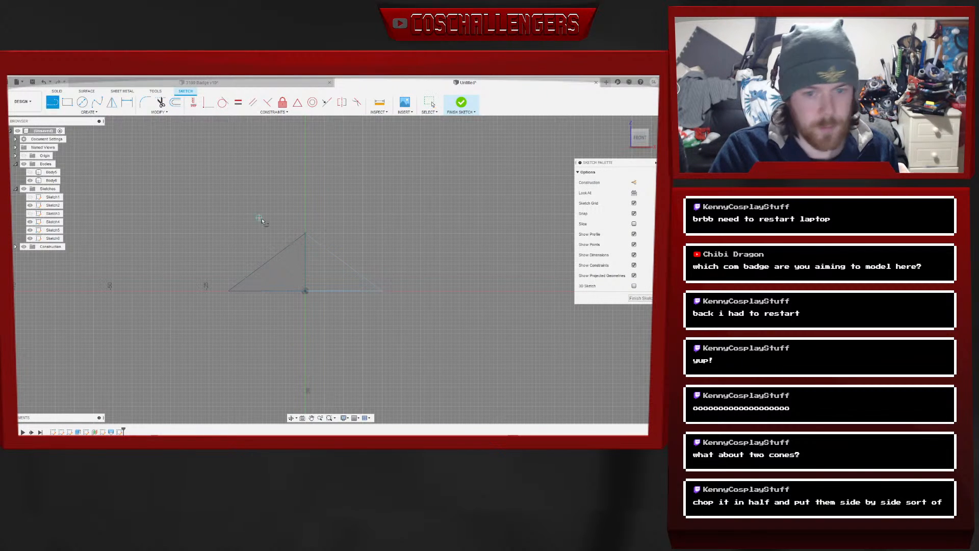
{"action": "left_click", "coordinate": [306, 234]}
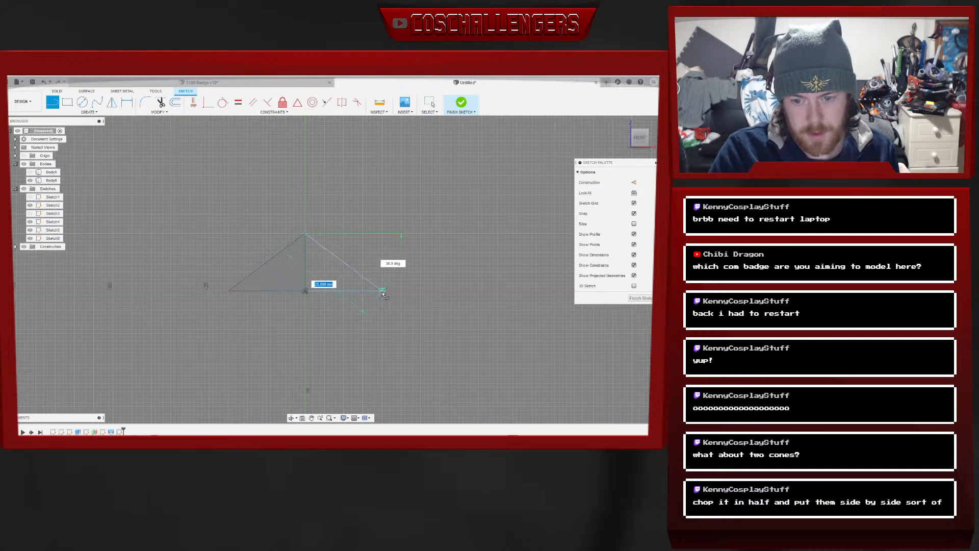
{"action": "left_click", "coordinate": [382, 292]}
{"action": "left_click", "coordinate": [395, 280]}
{"action": "left_click", "coordinate": [640, 297]}
Sketch a second sloping line on the vertical XZ origin plane, from the peak down to the opposite base corner, and finish the sketch
{"action": "left_click", "coordinate": [53, 102]}
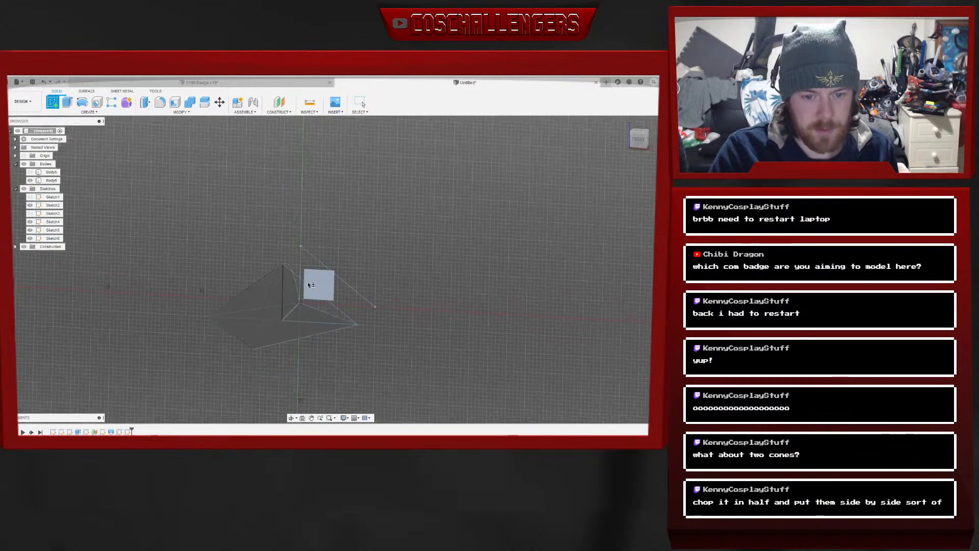
{"action": "left_click", "coordinate": [311, 286]}
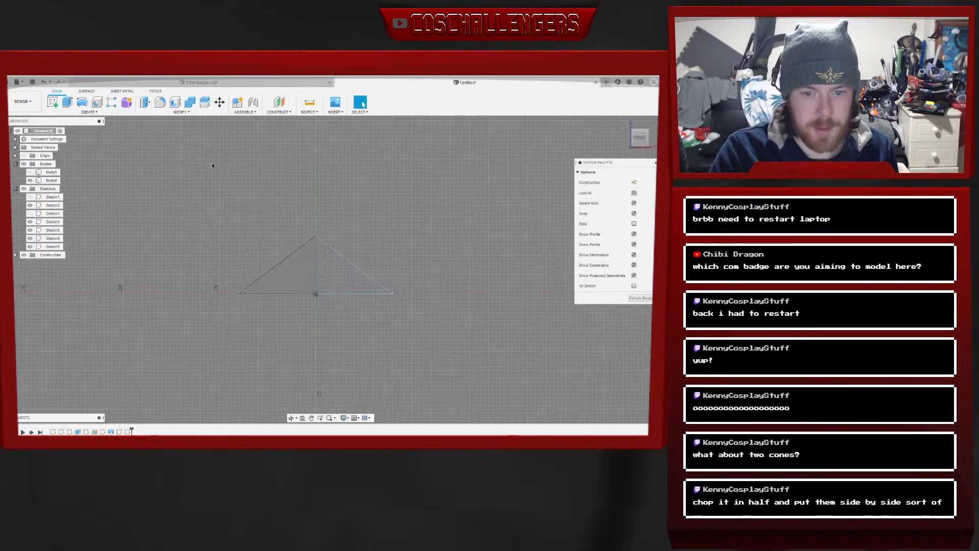
{"action": "left_click", "coordinate": [316, 238]}
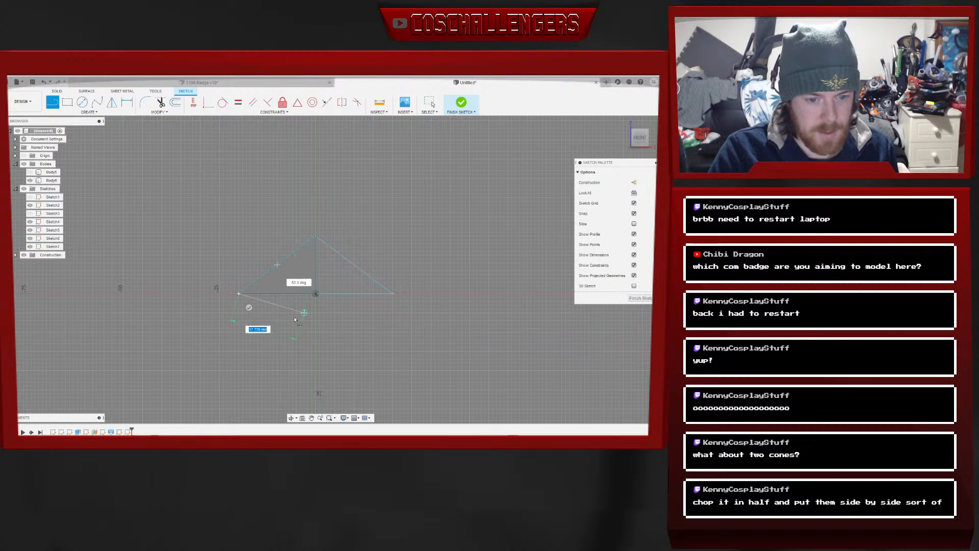
{"action": "left_click", "coordinate": [637, 300]}
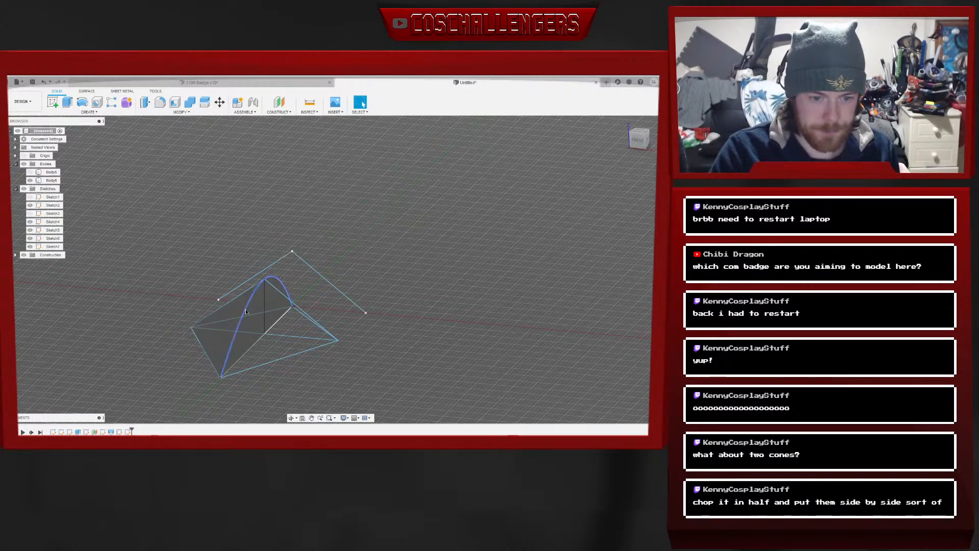
Hide the visible body and all sketches except the two sloping-line sketches, Sketch6 and Sketch7
{"action": "mouse_move", "coordinate": [639, 146]}
{"action": "left_mouse_down"}
{"action": "mouse_move", "coordinate": [594, 152]}
{"action": "mouse_move", "coordinate": [646, 143]}
{"action": "left_mouse_up"}
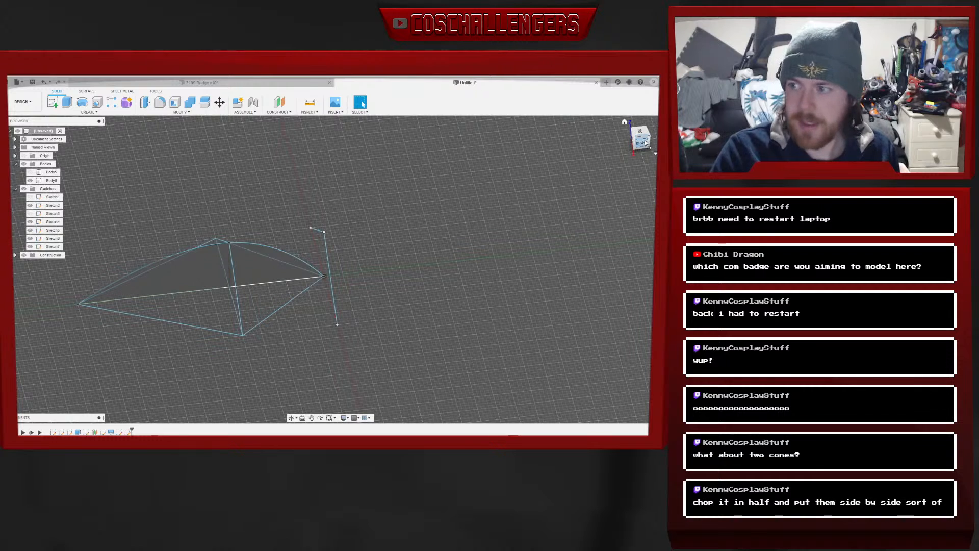
{"action": "left_click", "coordinate": [644, 143]}
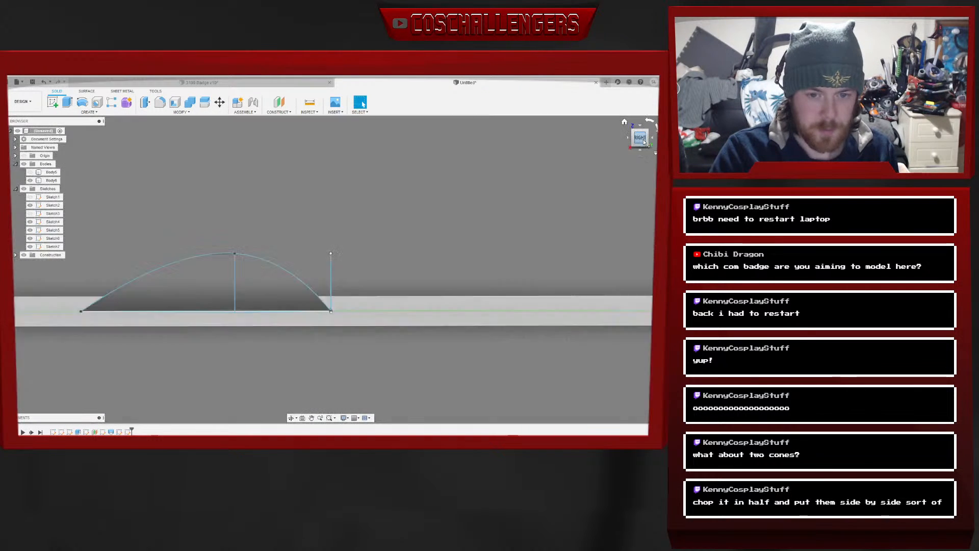
{"action": "left_click", "coordinate": [29, 246]}
{"action": "left_click", "coordinate": [29, 238]}
{"action": "left_click", "coordinate": [30, 230]}
{"action": "left_click", "coordinate": [30, 222]}
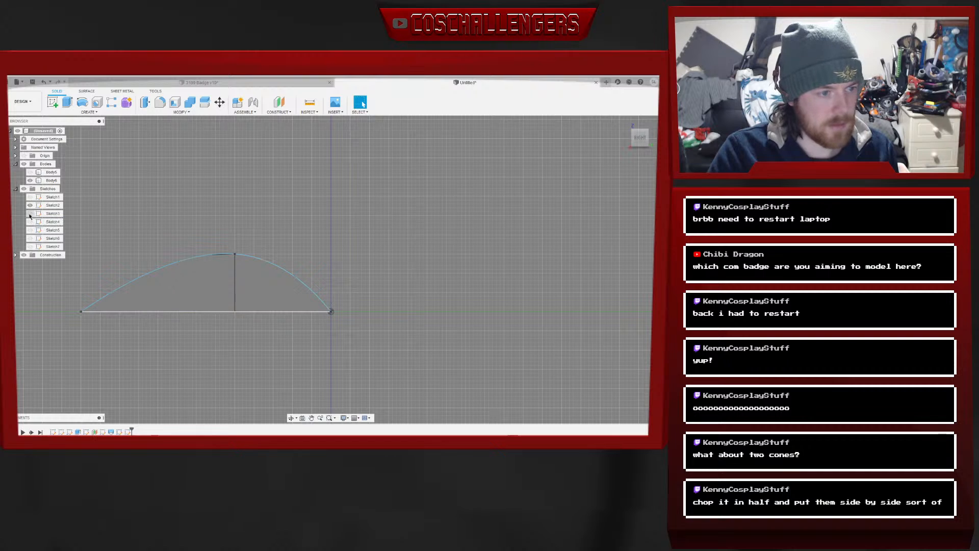
{"action": "left_click", "coordinate": [29, 206]}
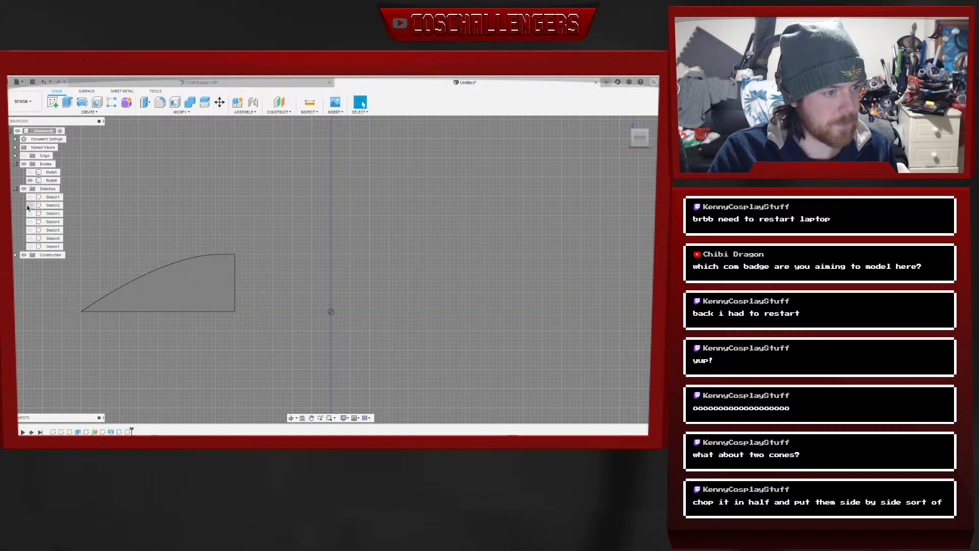
{"action": "left_click", "coordinate": [30, 181]}
{"action": "left_click", "coordinate": [30, 247]}
{"action": "left_click", "coordinate": [29, 238]}
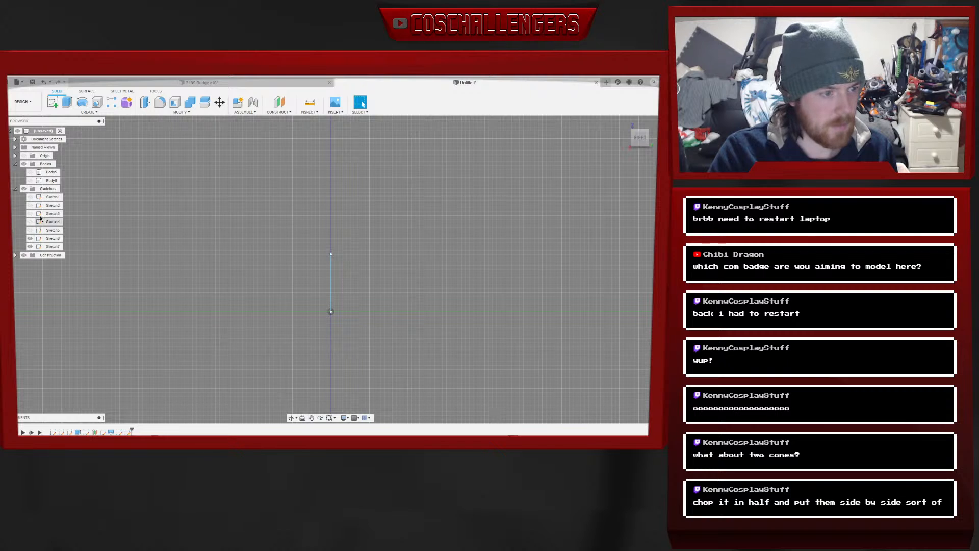
Sketch a two-point spline on the vertical YZ origin plane, from the peak down to the baseline on the long side, and finish the sketch
{"action": "left_click", "coordinate": [53, 102]}
{"action": "left_click", "coordinate": [350, 293]}
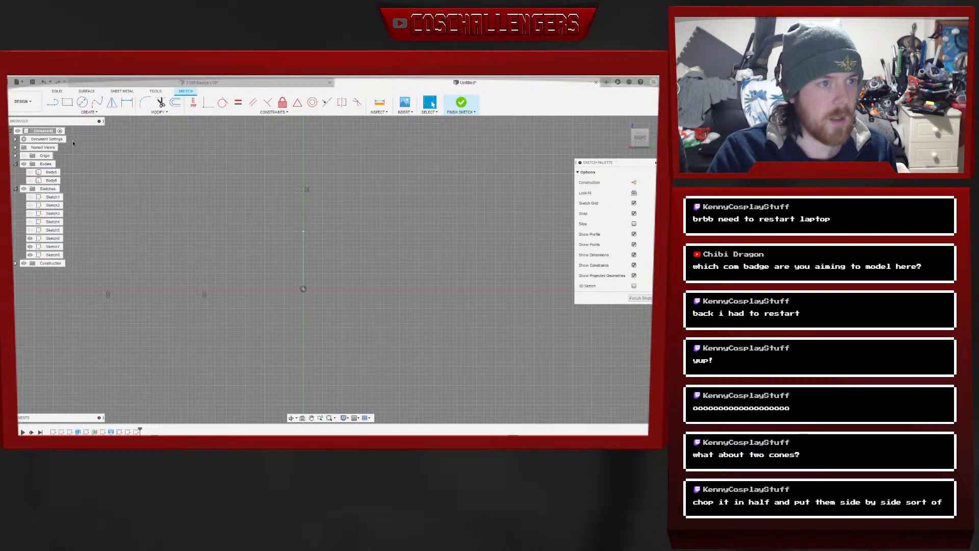
{"action": "left_click", "coordinate": [95, 104]}
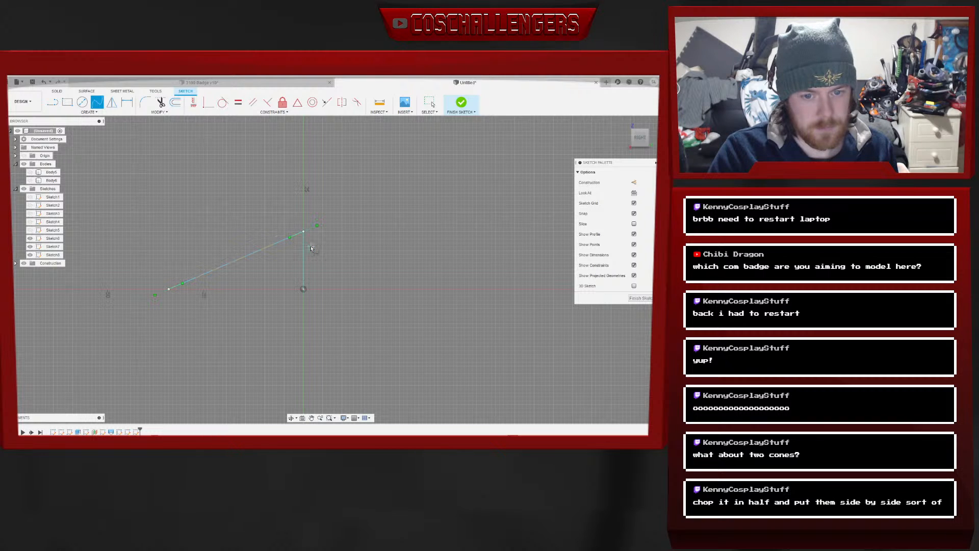
{"action": "left_click", "coordinate": [317, 226]}
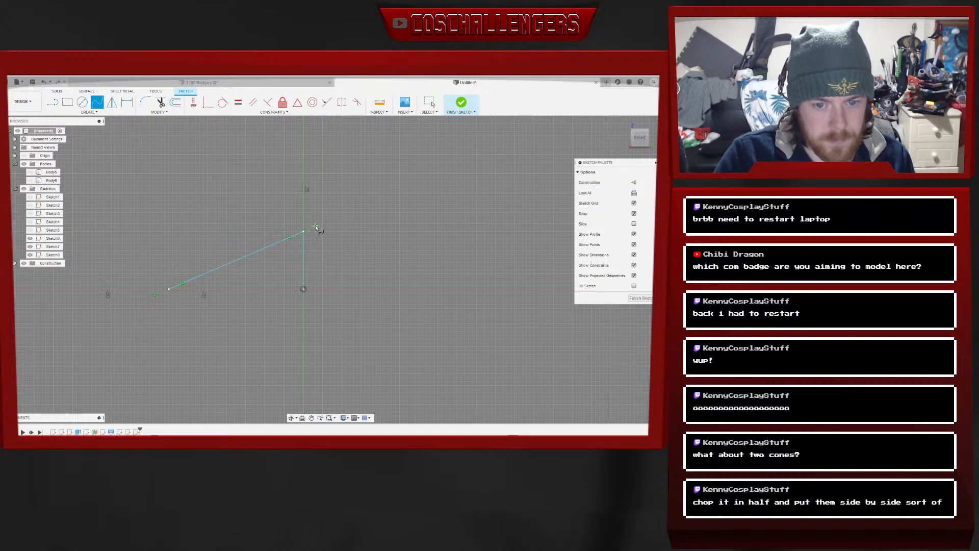
{"action": "left_click", "coordinate": [641, 298]}
Reopen the long-side spline sketch, bow the curve upward with the tangent handle at its peak end, and finish the sketch
{"action": "left_click", "coordinate": [299, 270]}
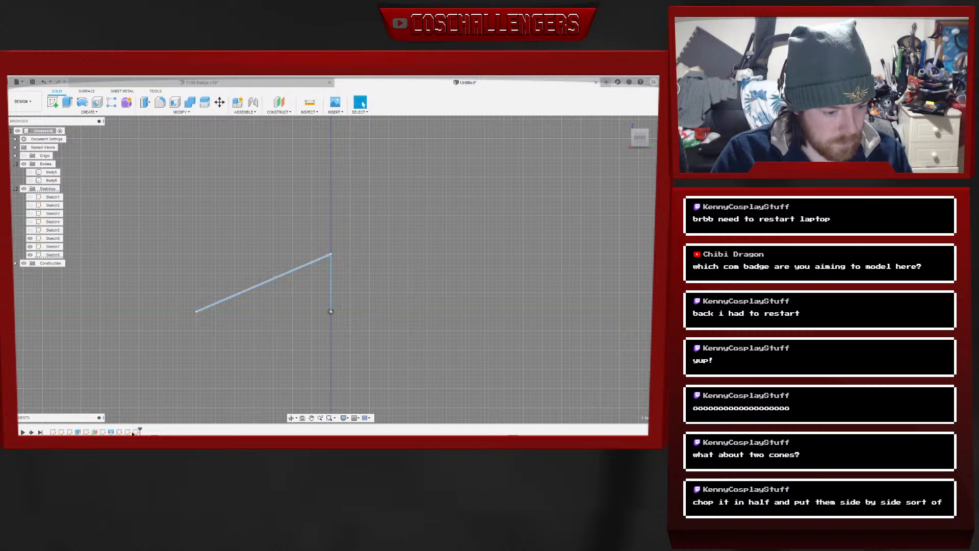
{"action": "right_click", "coordinate": [136, 432]}
{"action": "left_click", "coordinate": [153, 363]}
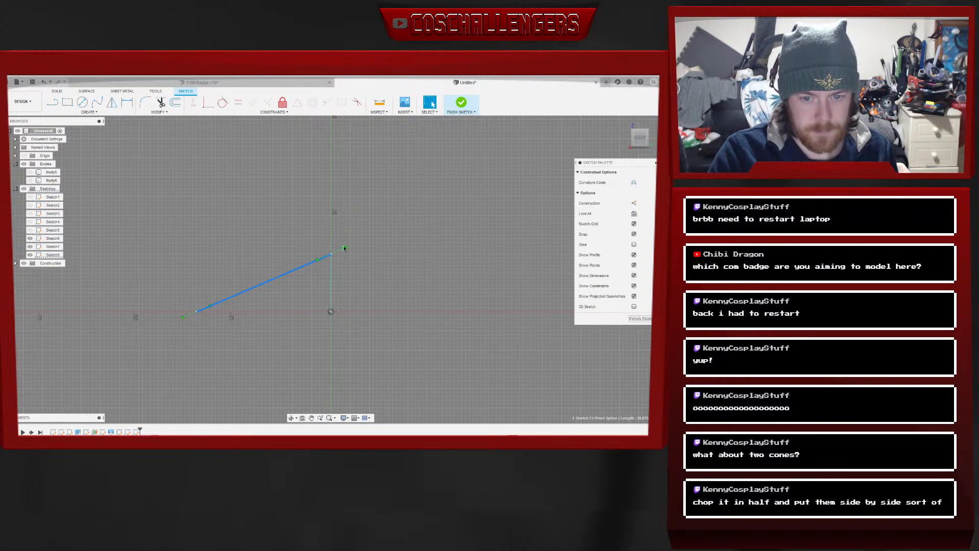
{"action": "mouse_move", "coordinate": [344, 248]}
{"action": "left_mouse_down"}
{"action": "mouse_move", "coordinate": [362, 244]}
{"action": "mouse_move", "coordinate": [353, 254]}
{"action": "left_mouse_up"}
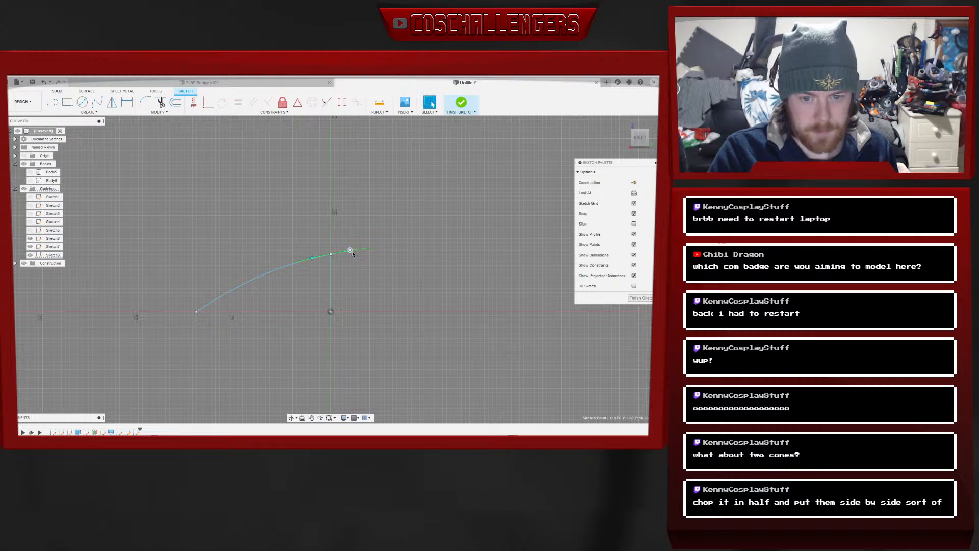
{"action": "left_click", "coordinate": [641, 298]}
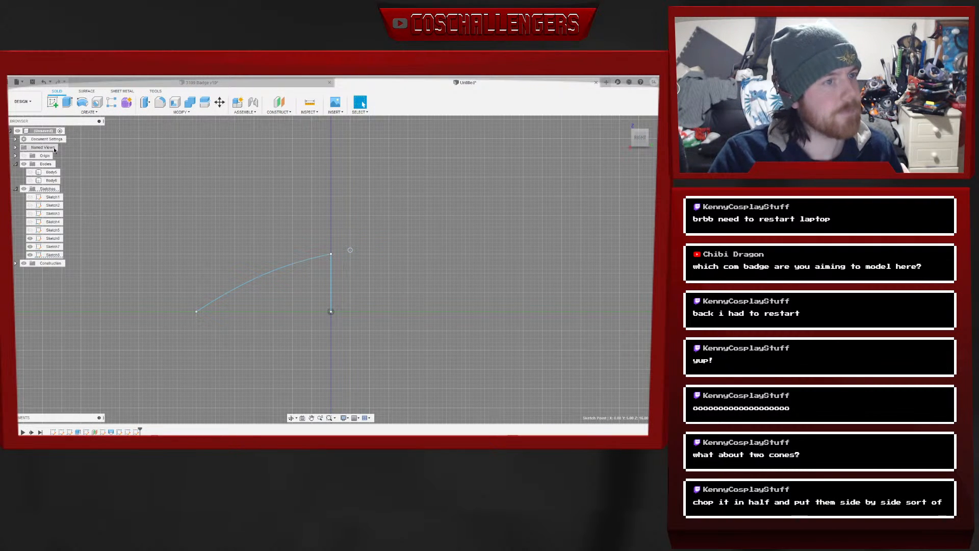
Start another sketch on the YZ origin plane and draw a two-point spline from the peak down to the baseline on the short side
{"action": "left_click", "coordinate": [53, 104]}
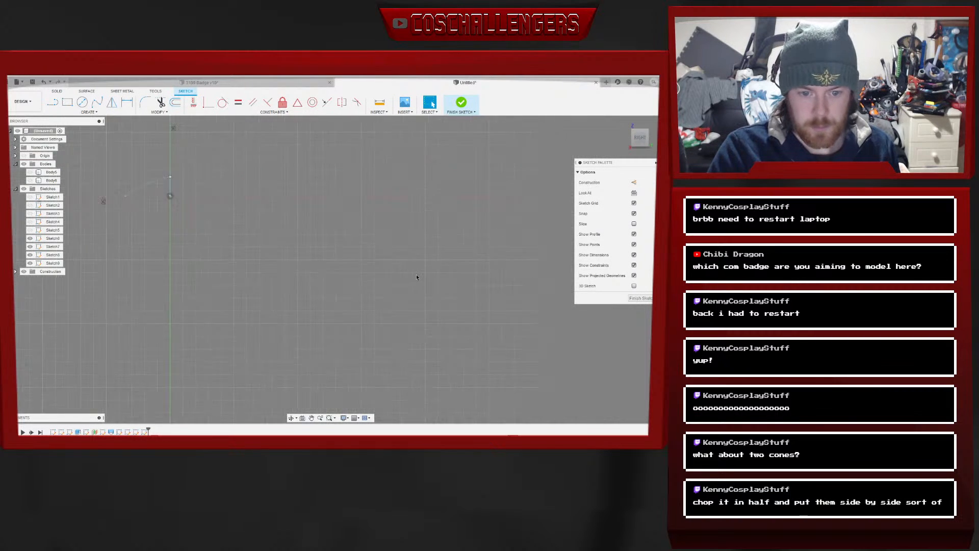
{"action": "middle_click_drag", "start_coordinate": [370, 250], "coordinate": [406, 320]}
{"action": "scroll", "coordinate": [357, 298], "scroll_direction": "up", "scroll_amount": 8}
{"action": "scroll", "coordinate": [362, 314], "scroll_direction": "up", "scroll_amount": 1}
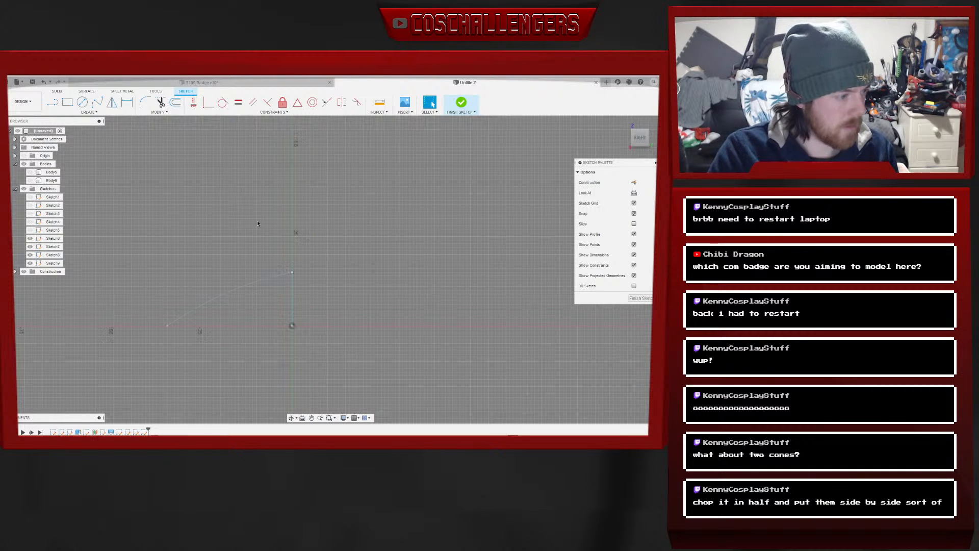
{"action": "left_click", "coordinate": [96, 104]}
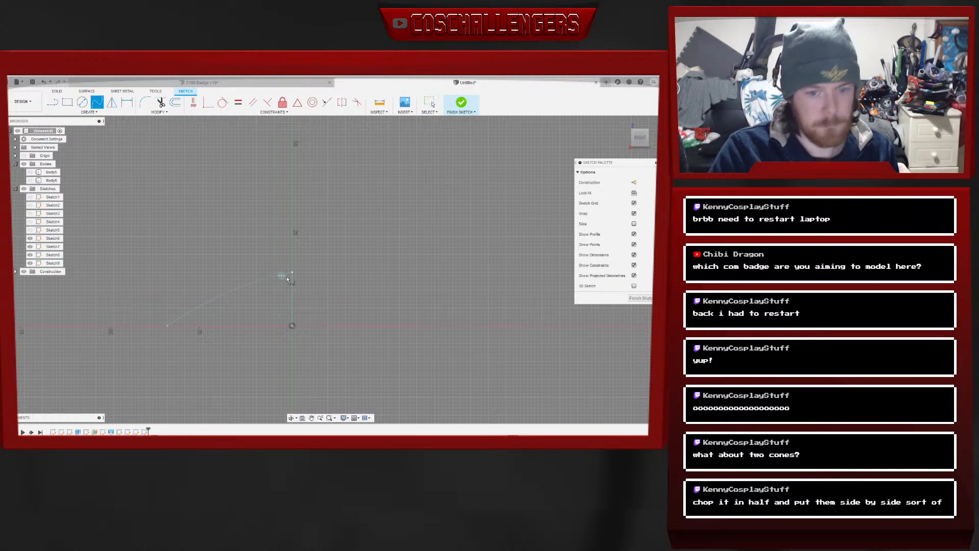
{"action": "left_click", "coordinate": [292, 272]}
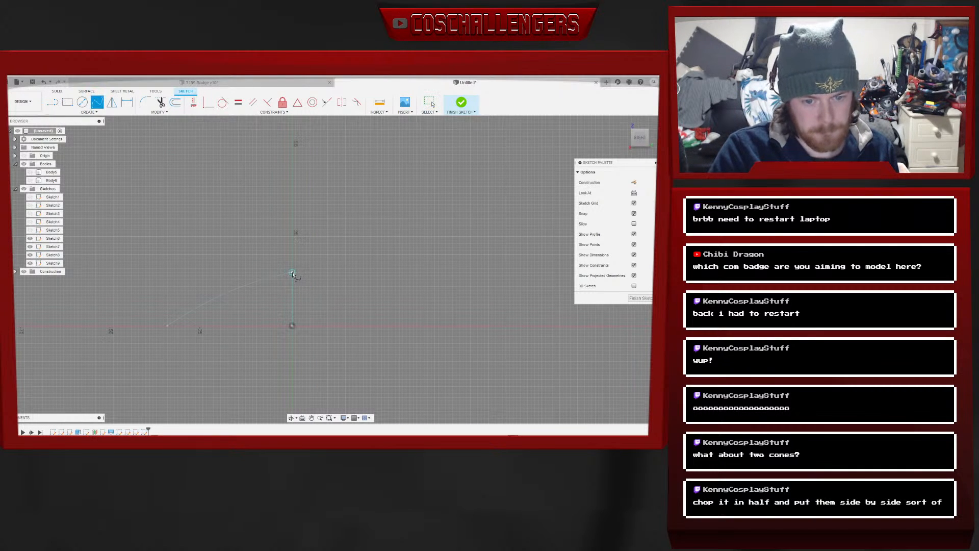
{"action": "left_click", "coordinate": [364, 326]}
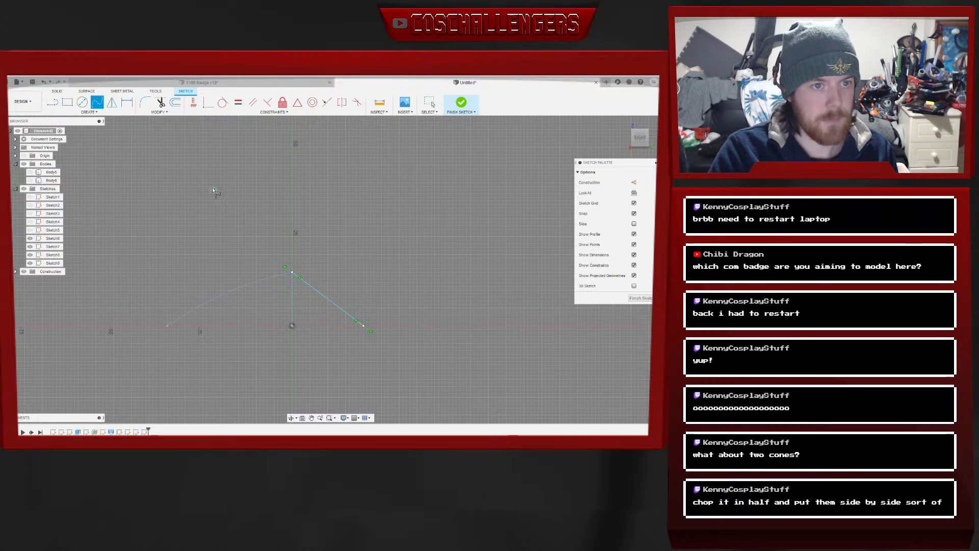
{"action": "key", "text": "Escape"}
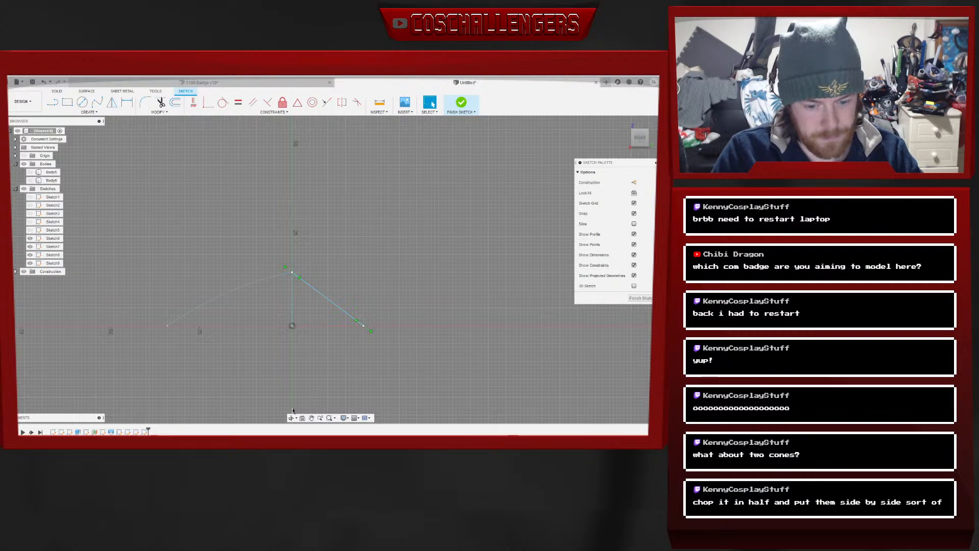
Bow the short-side spline outward with the tangent handle at its baseline end so it drops steeply there, and finish the sketch
{"action": "left_click", "coordinate": [311, 418]}
{"action": "mouse_move", "coordinate": [391, 338]}
{"action": "left_mouse_down"}
{"action": "mouse_move", "coordinate": [361, 341]}
{"action": "mouse_move", "coordinate": [370, 355]}
{"action": "left_mouse_up"}
{"action": "key", "text": "Escape"}
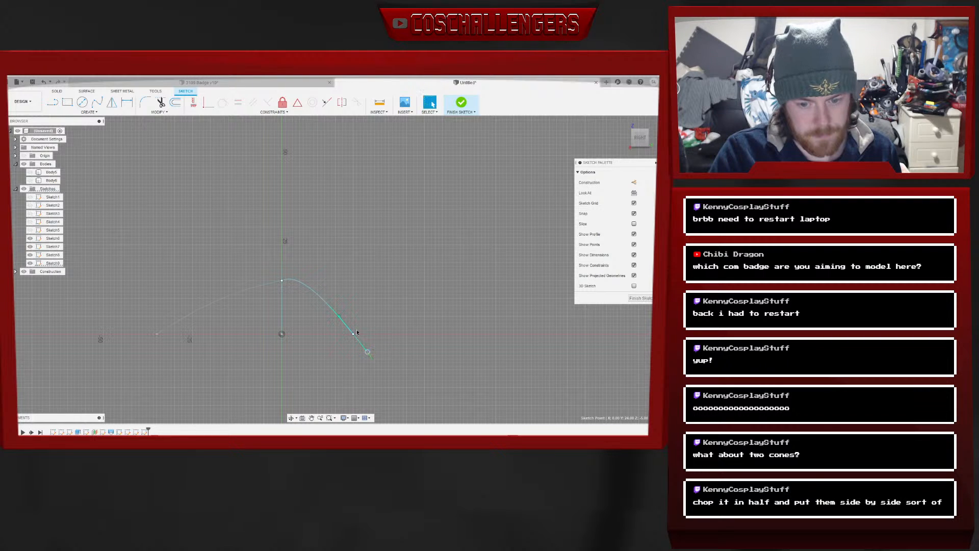
{"action": "left_click_drag", "start_coordinate": [340, 317], "coordinate": [350, 325]}
{"action": "left_click", "coordinate": [640, 299]}
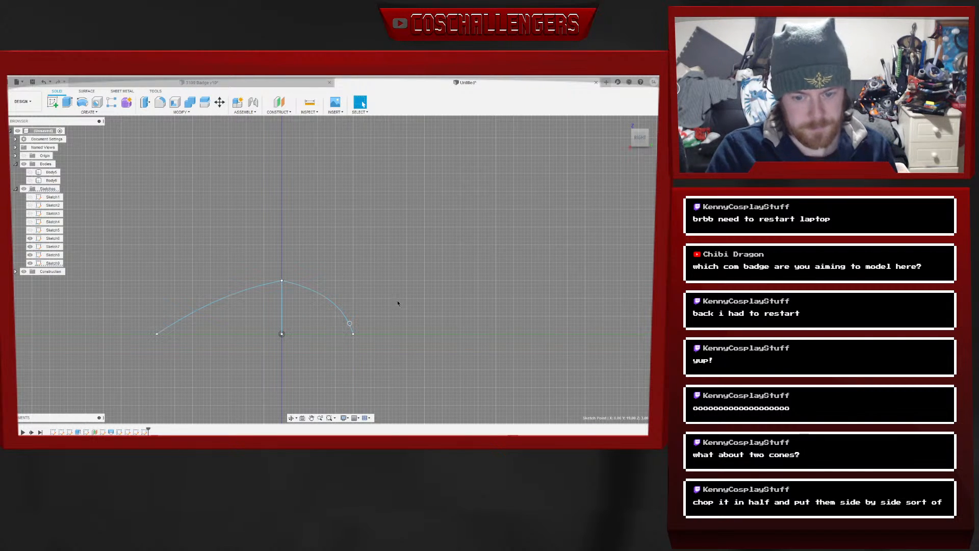
{"action": "left_click", "coordinate": [635, 137]}
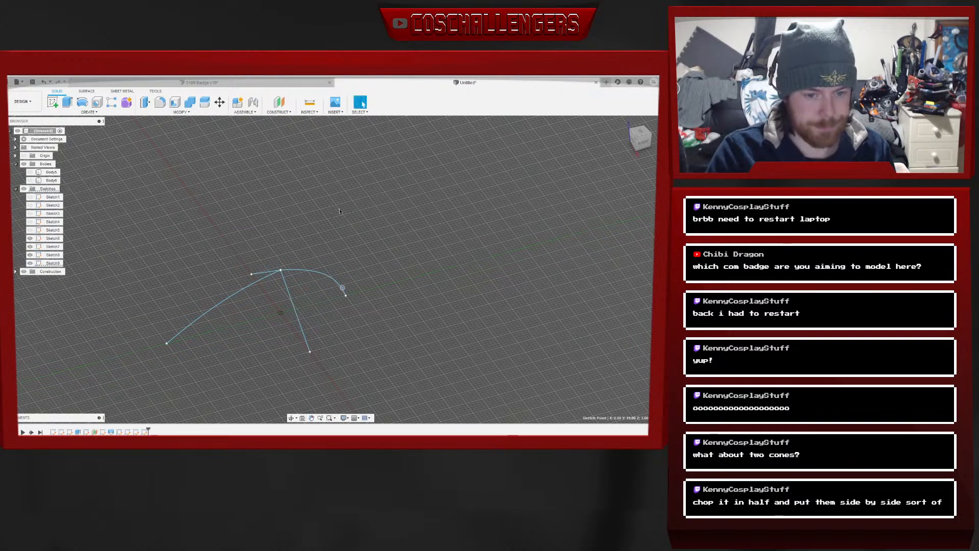
{"action": "left_click", "coordinate": [97, 102]}
{"action": "left_click", "coordinate": [89, 112]}
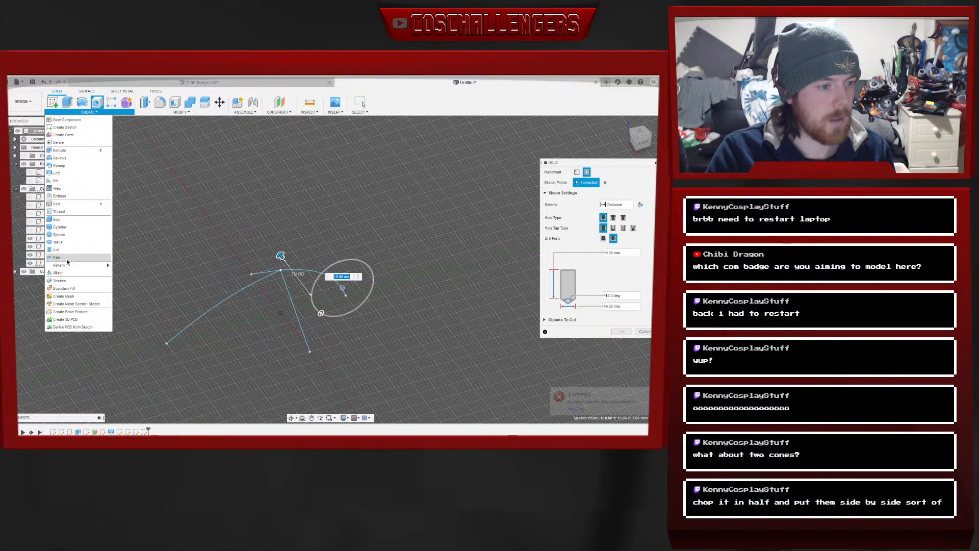
{"action": "left_click", "coordinate": [56, 173]}
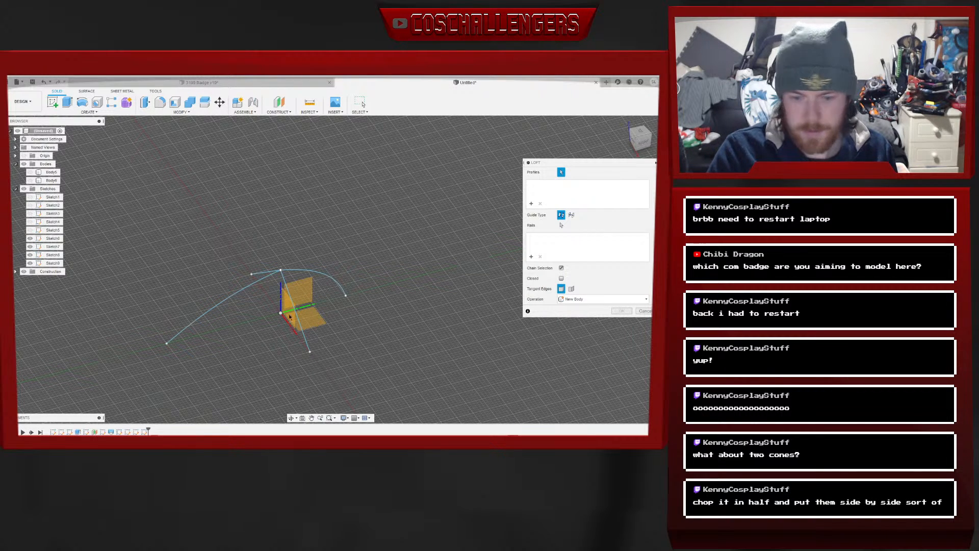
{"action": "key", "text": "Escape"}
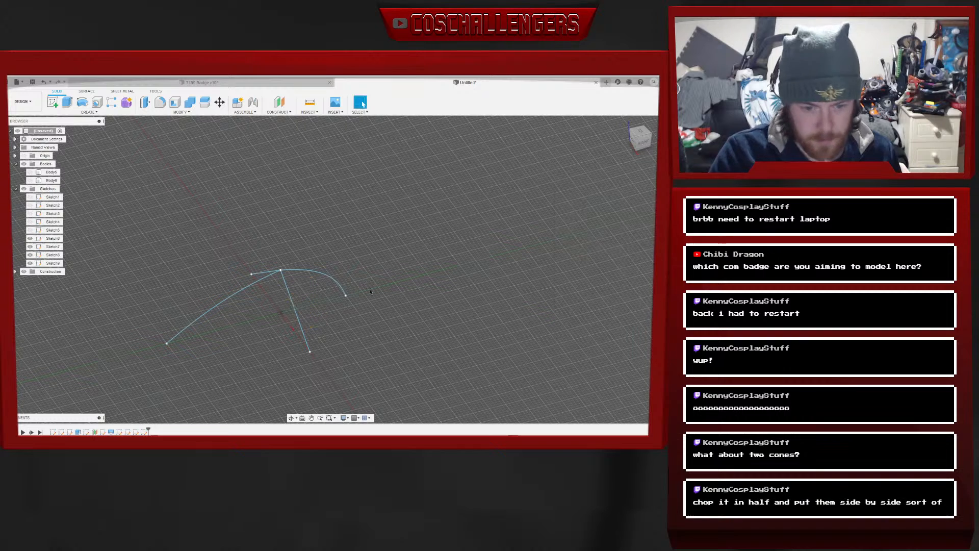
{"action": "left_click", "coordinate": [90, 112]}
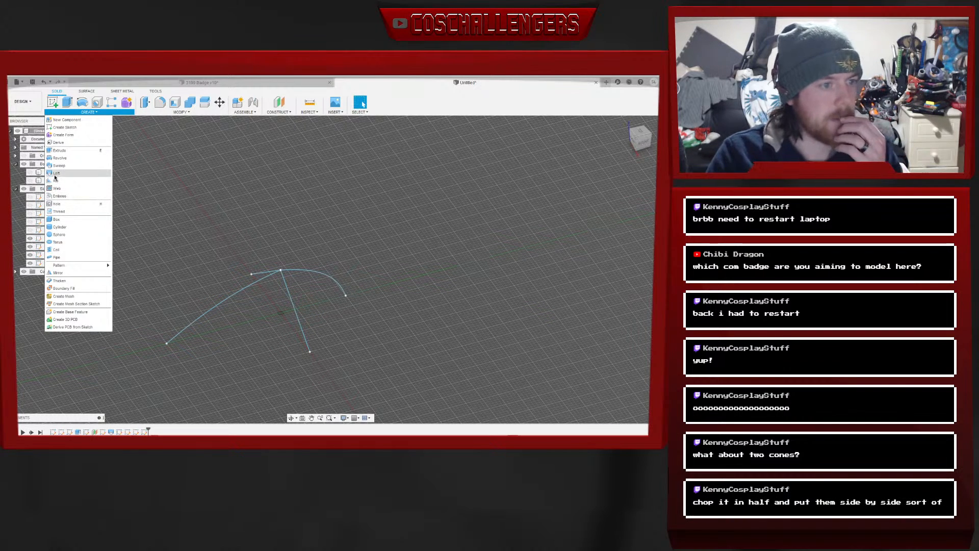
{"action": "left_click", "coordinate": [92, 198]}
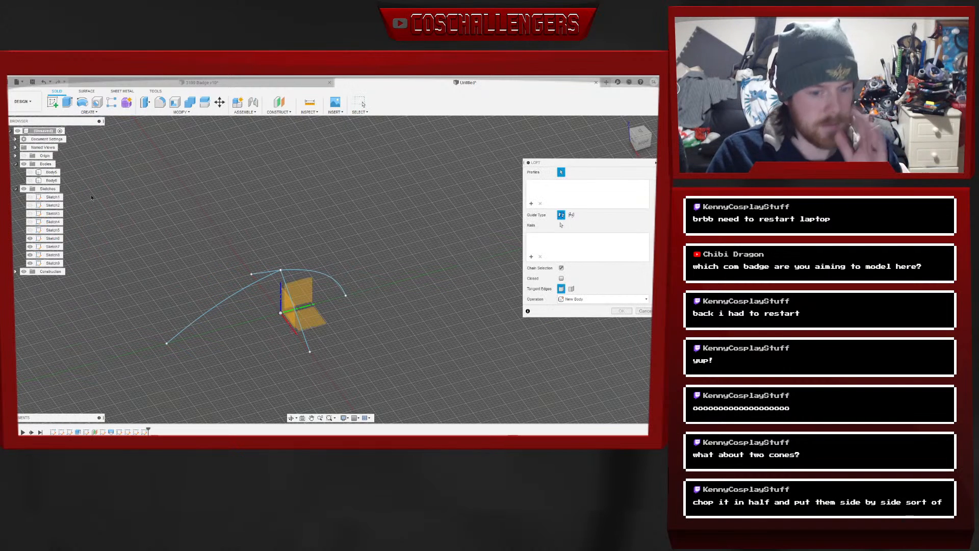
{"action": "left_click", "coordinate": [281, 314]}
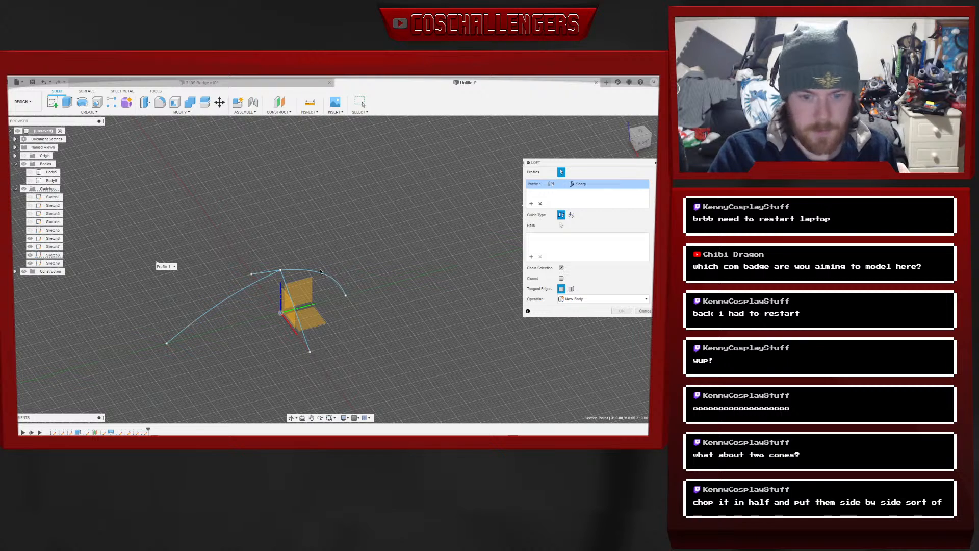
{"action": "left_click", "coordinate": [572, 214]}
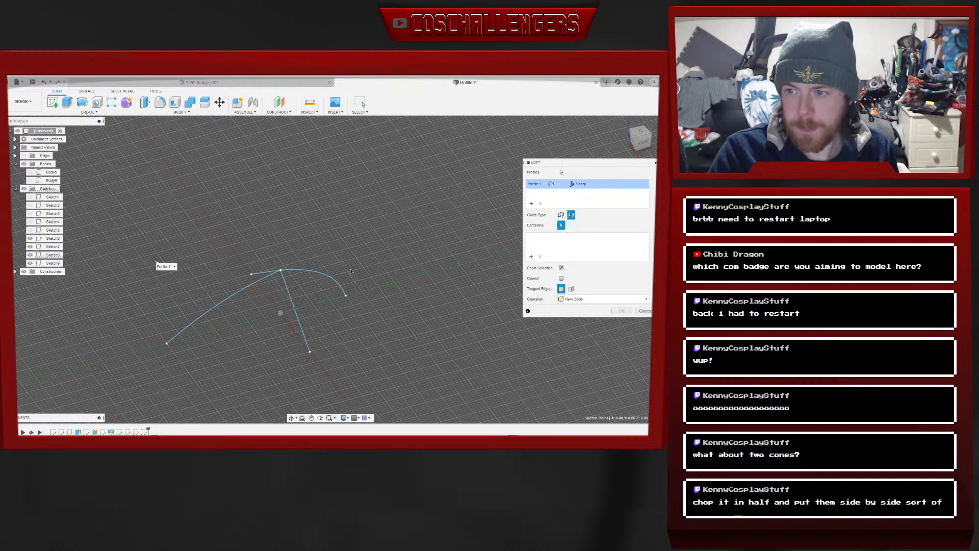
{"action": "left_click", "coordinate": [531, 204]}
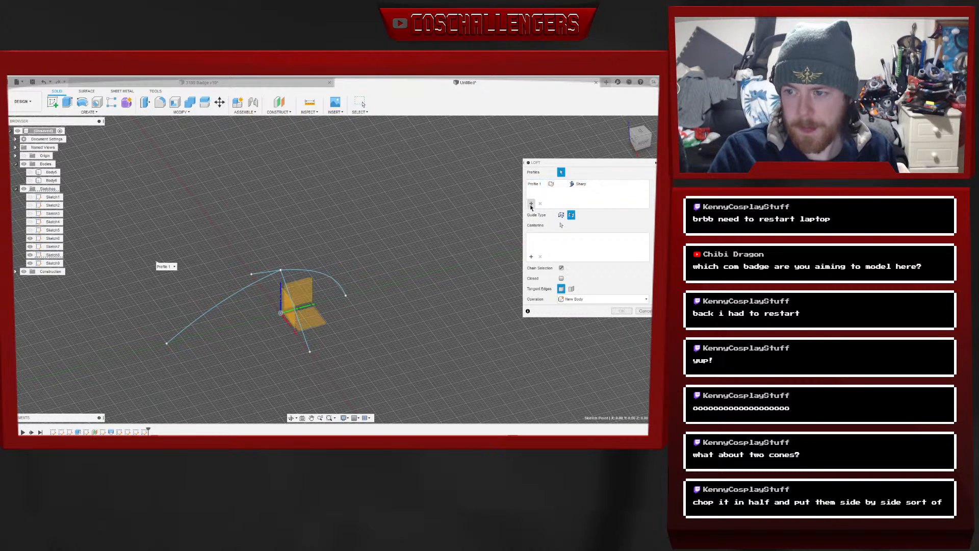
{"action": "left_click", "coordinate": [644, 311]}
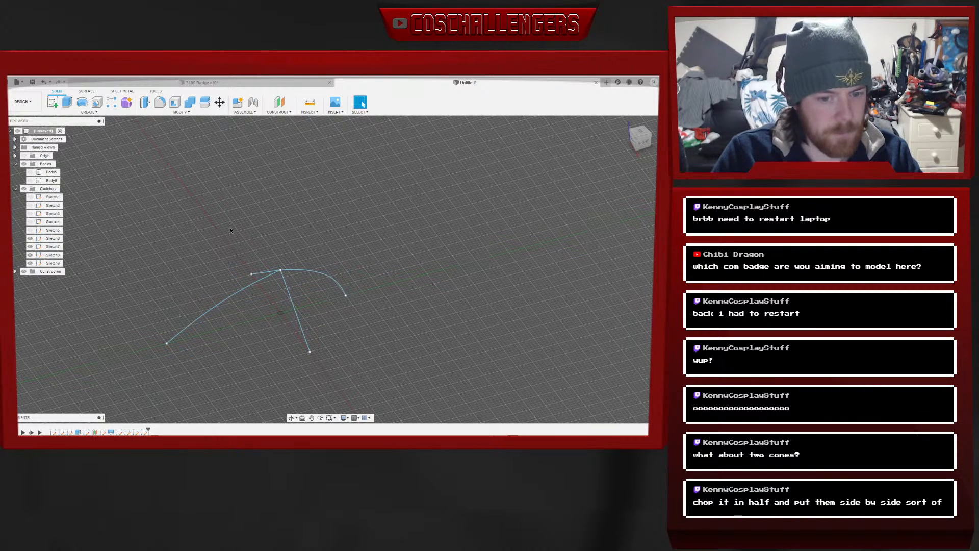
{"action": "left_click", "coordinate": [89, 112]}
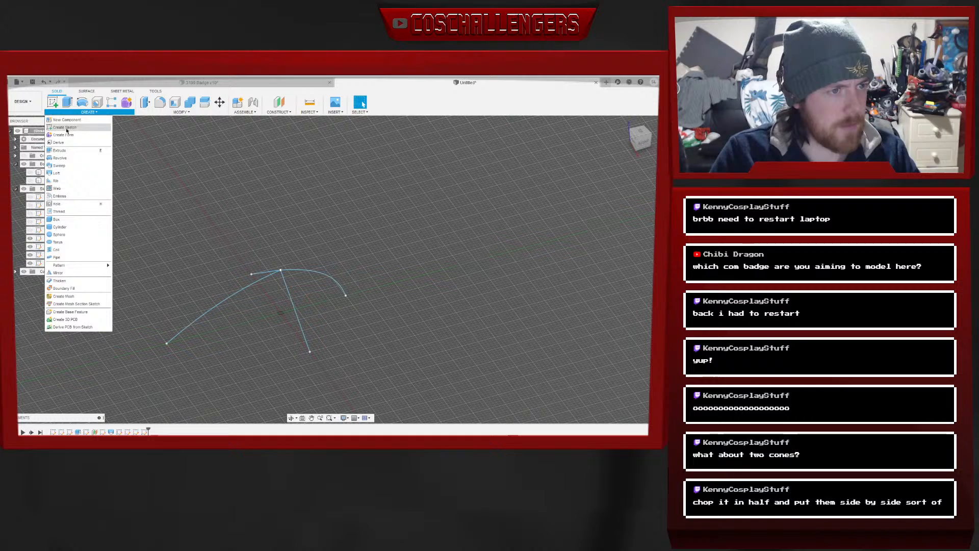
{"action": "left_click", "coordinate": [61, 177]}
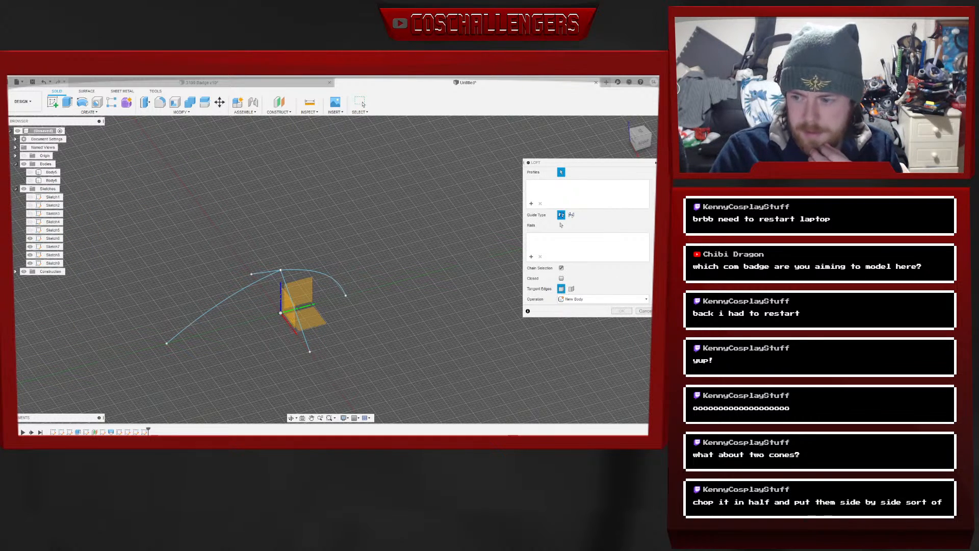
{"action": "left_click", "coordinate": [644, 311]}
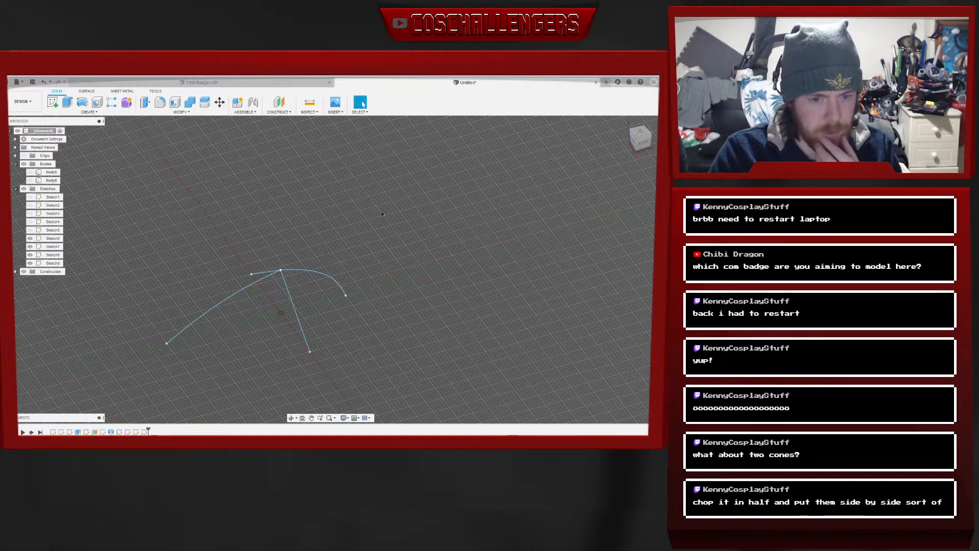
Hide the four ridge sketches that run from the peak down to the baseline
{"action": "left_click", "coordinate": [644, 143]}
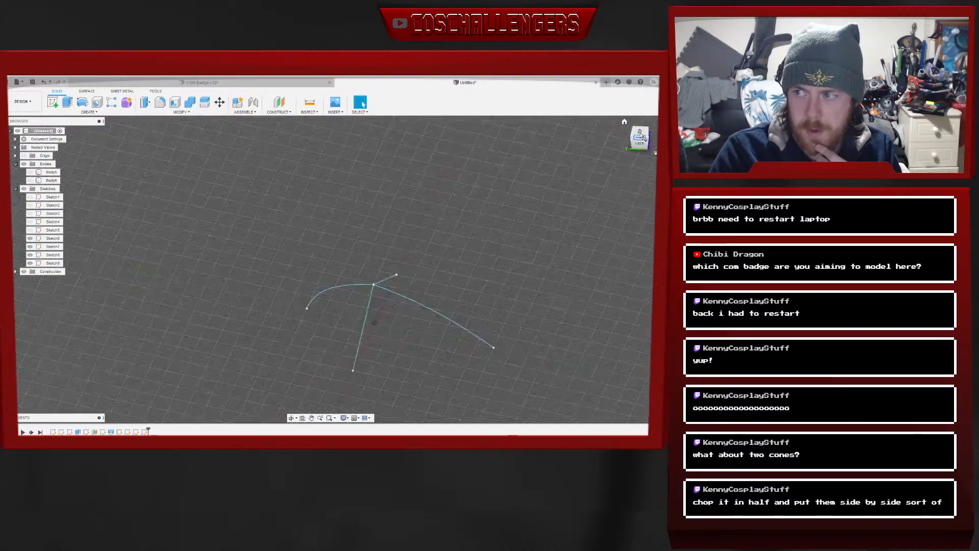
{"action": "mouse_move", "coordinate": [641, 136]}
{"action": "left_mouse_down"}
{"action": "mouse_move", "coordinate": [616, 121]}
{"action": "mouse_move", "coordinate": [632, 146]}
{"action": "left_mouse_up"}
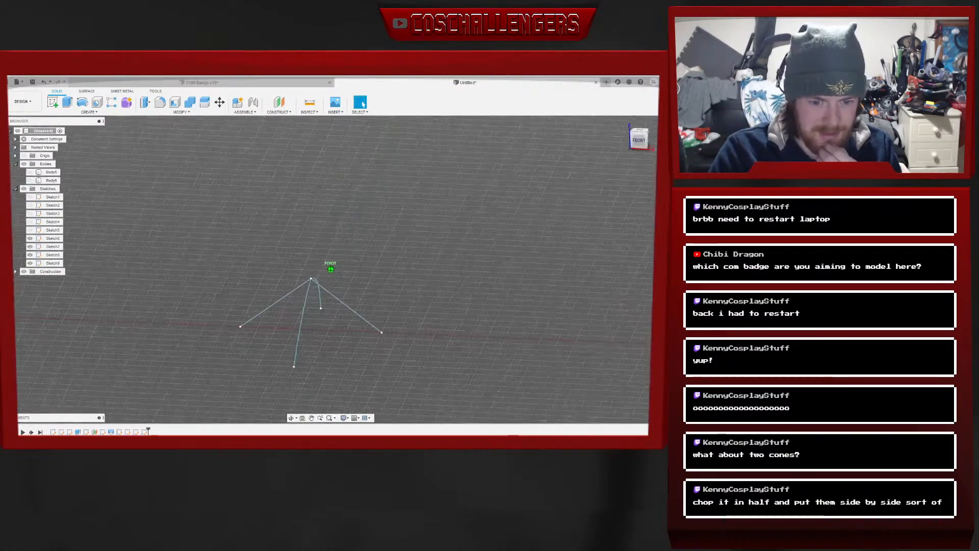
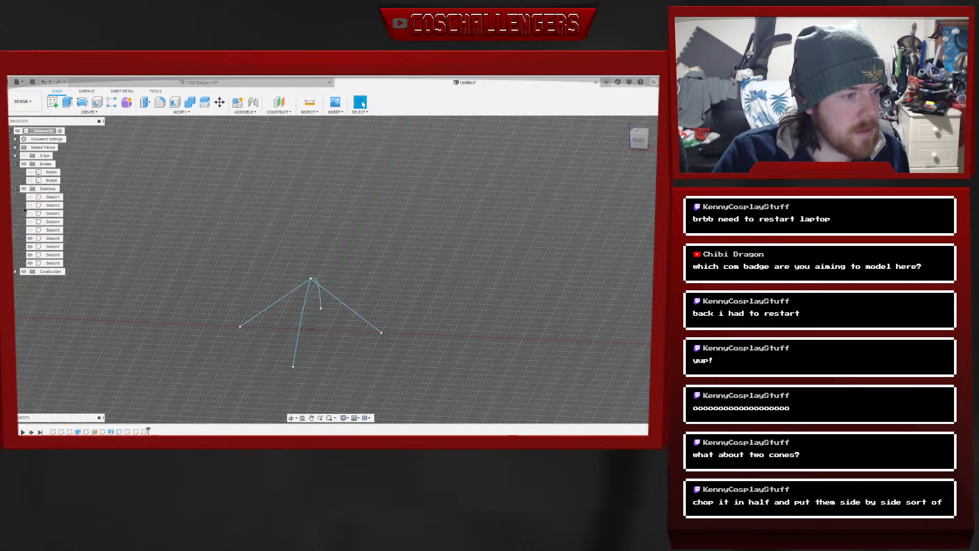
{"action": "left_click", "coordinate": [30, 230]}
{"action": "left_click", "coordinate": [30, 238]}
{"action": "left_click", "coordinate": [30, 246]}
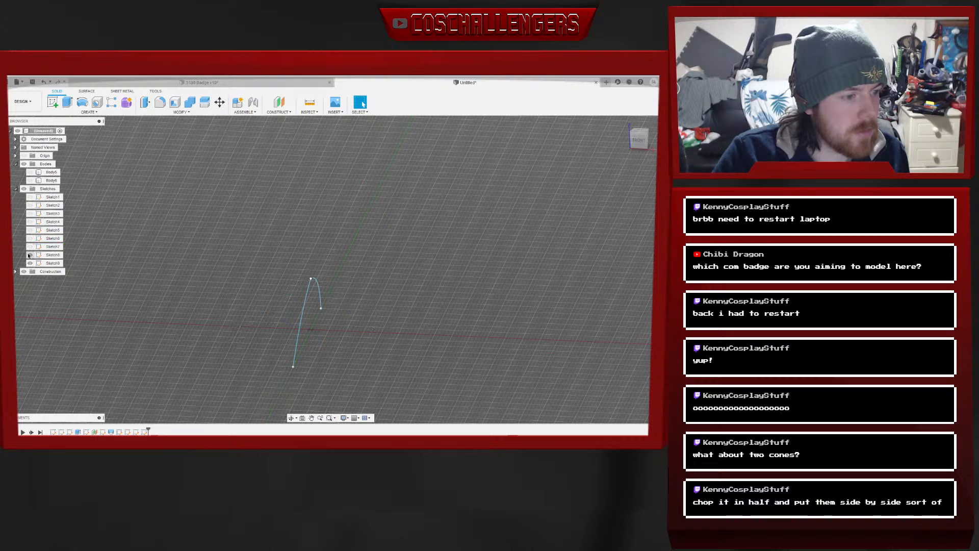
{"action": "left_click", "coordinate": [30, 254]}
{"action": "left_click", "coordinate": [29, 263]}
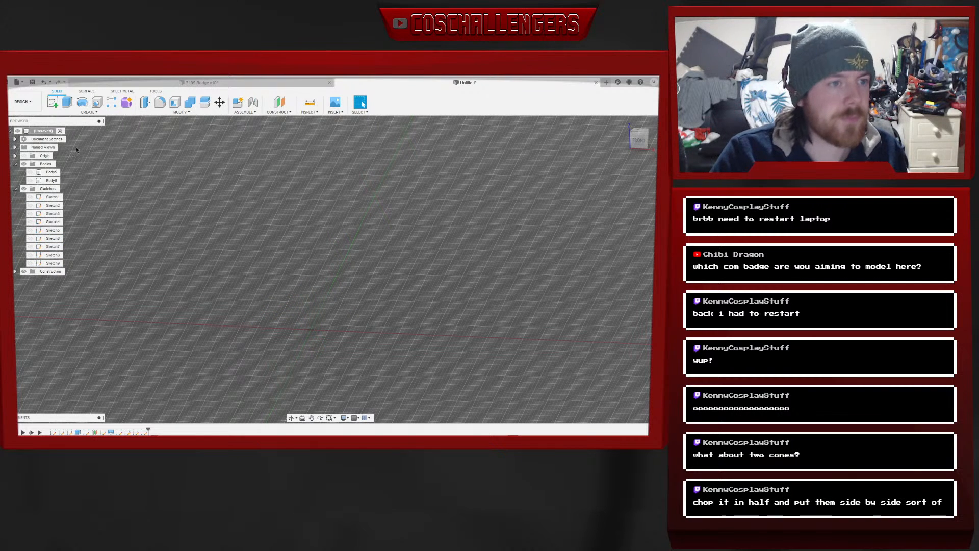
Sketch a circle about 20 mm in diameter, centred on the origin on the horizontal origin plane, and finish the sketch
{"action": "left_click", "coordinate": [52, 102]}
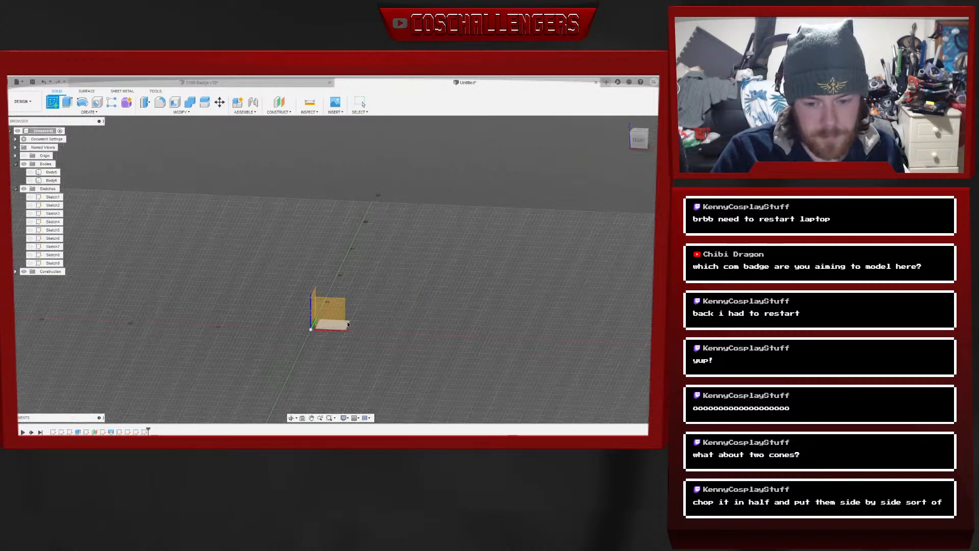
{"action": "left_click", "coordinate": [349, 325]}
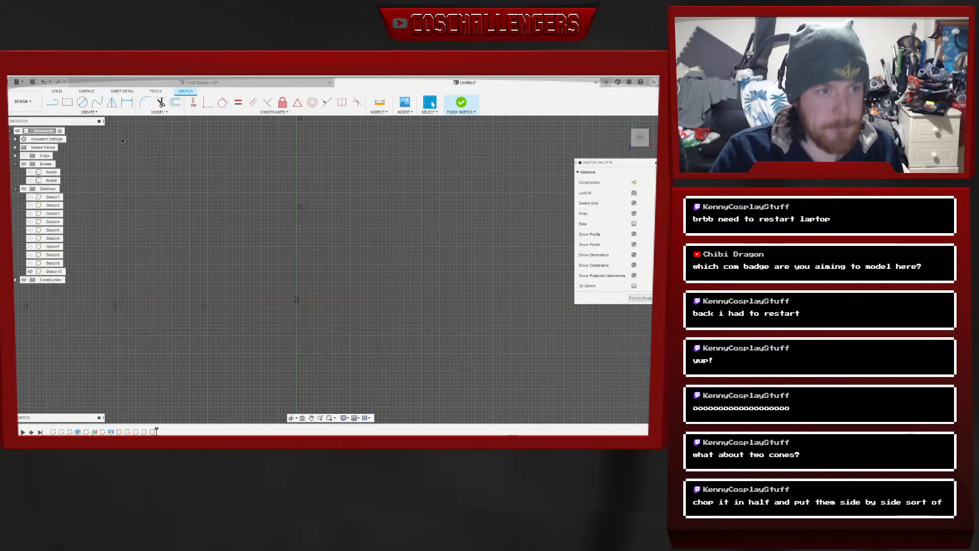
{"action": "left_click", "coordinate": [82, 102]}
{"action": "left_click", "coordinate": [298, 301]}
{"action": "left_click", "coordinate": [332, 303]}
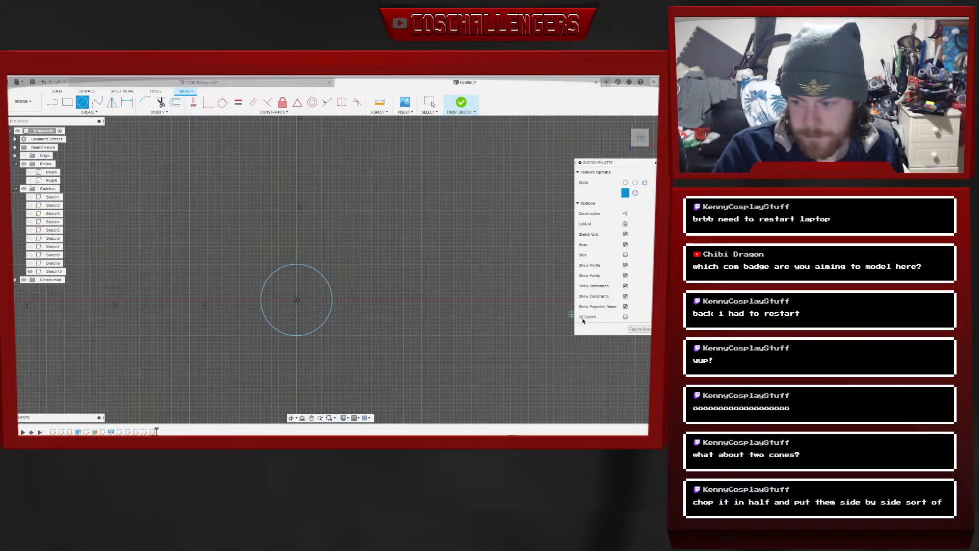
{"action": "left_click", "coordinate": [640, 329]}
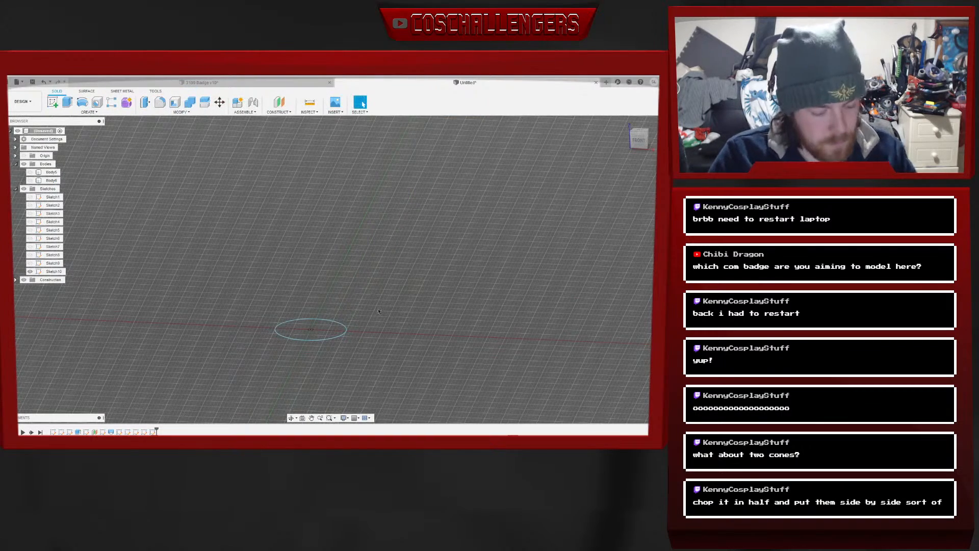
Extrude the circle 50 mm upward as a new body with a -25° taper angle to form a cone
{"action": "key", "text": "e"}
{"action": "left_click", "coordinate": [324, 335]}
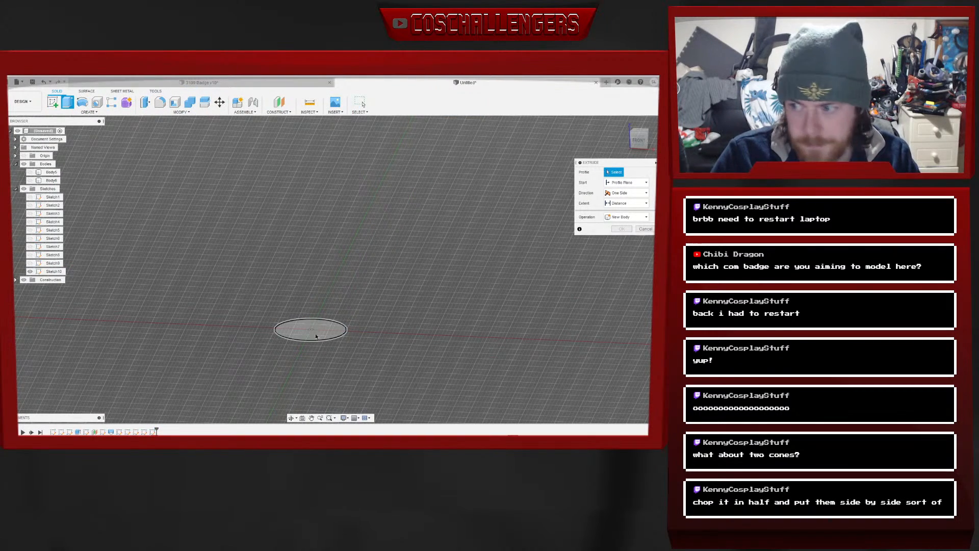
{"action": "left_click", "coordinate": [317, 337]}
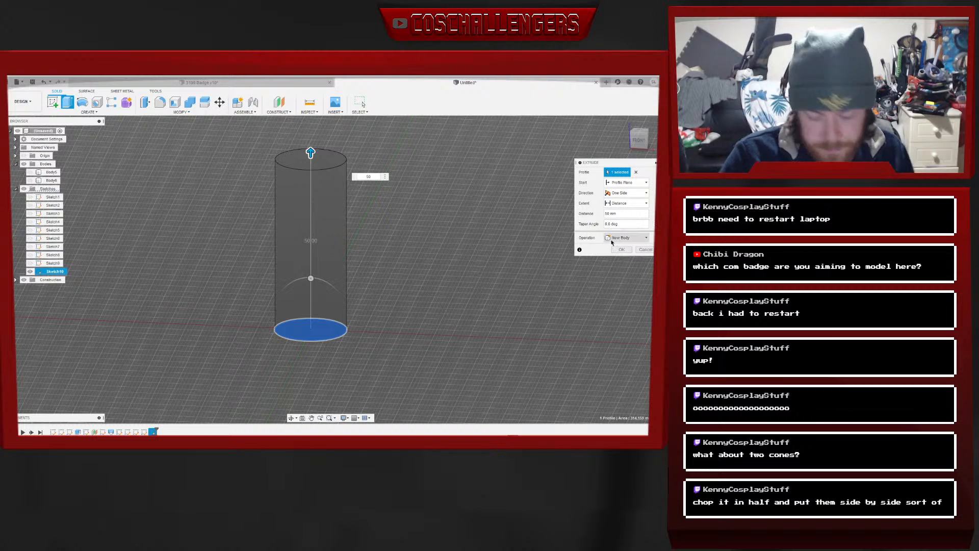
{"action": "type", "text": "-4"}
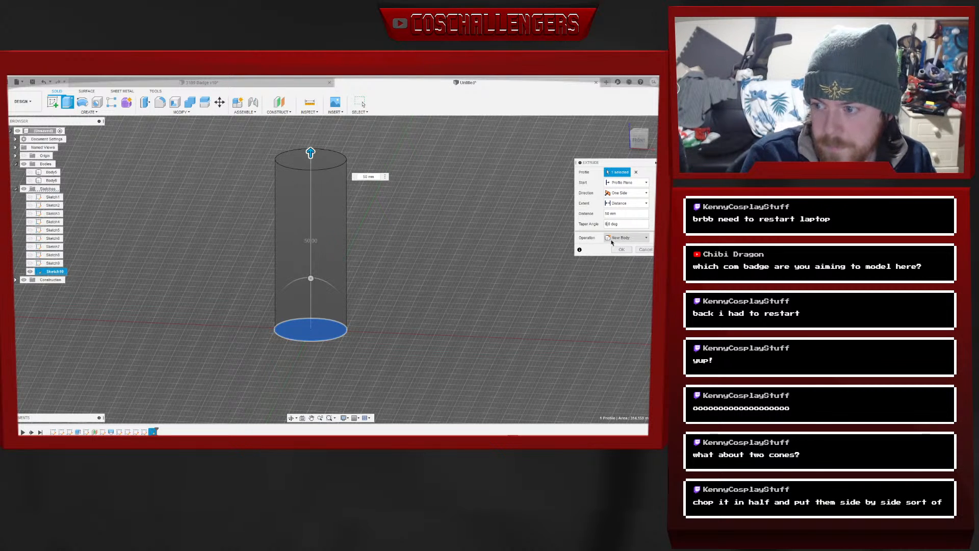
{"action": "type", "text": "-4"}
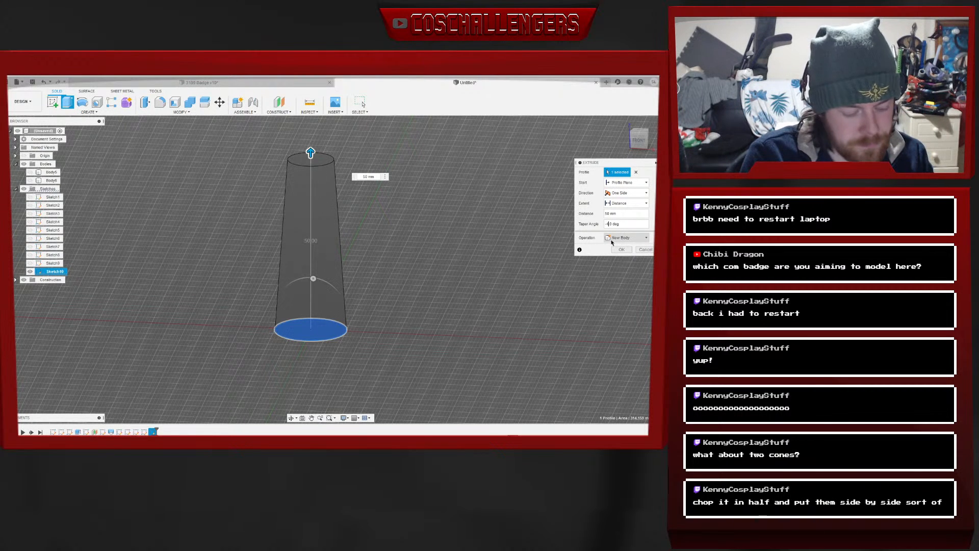
{"action": "type", "text": "5"}
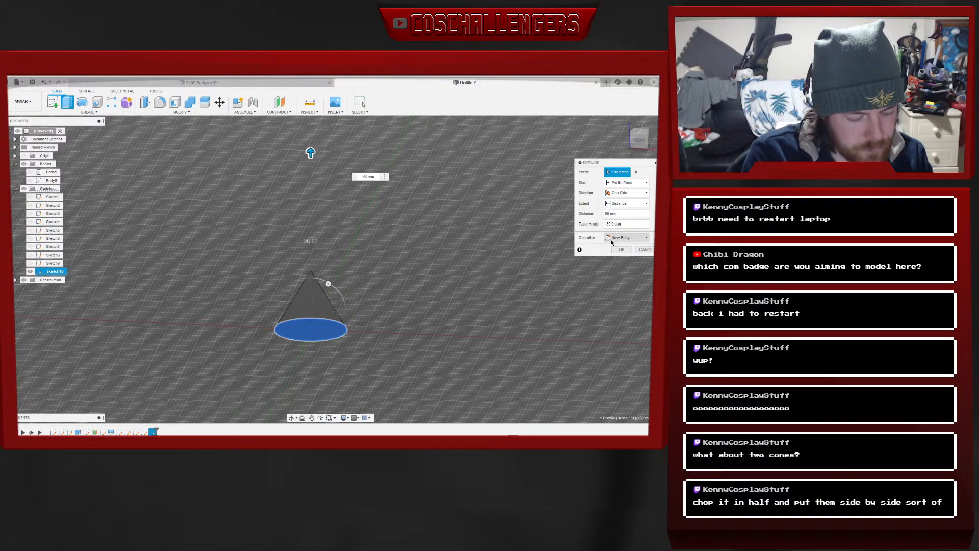
{"action": "key", "text": "BackSpace"}
{"action": "key", "text": "BackSpace"}
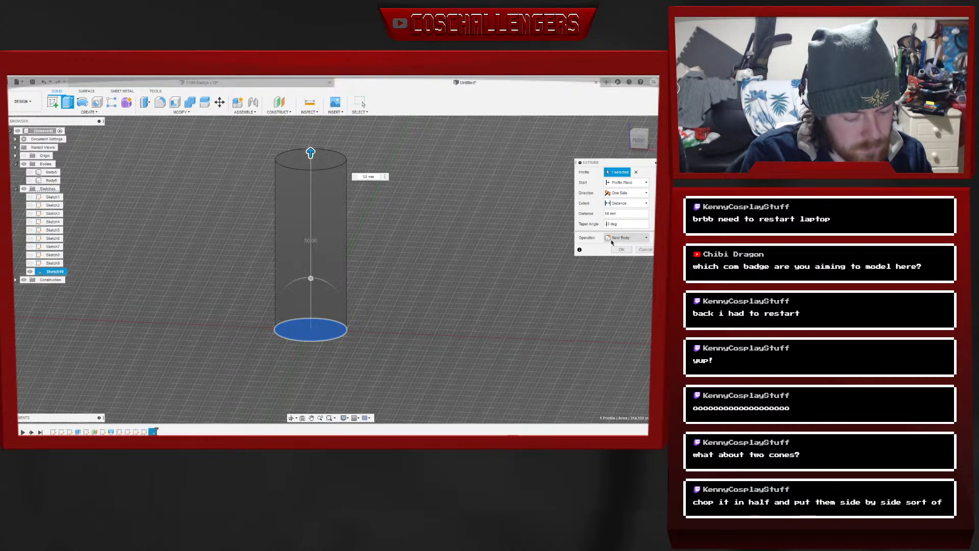
{"action": "type", "text": "-25"}
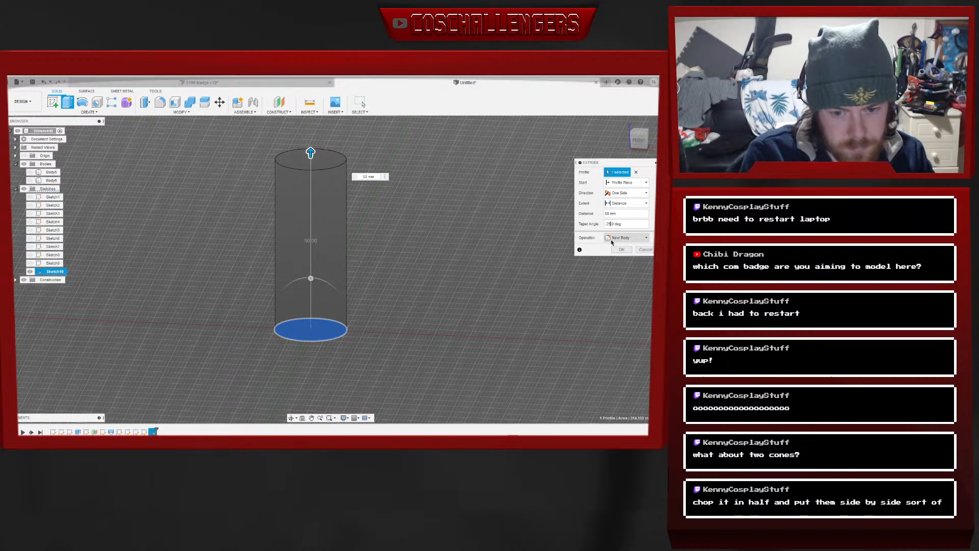
{"action": "type", "text": "."}
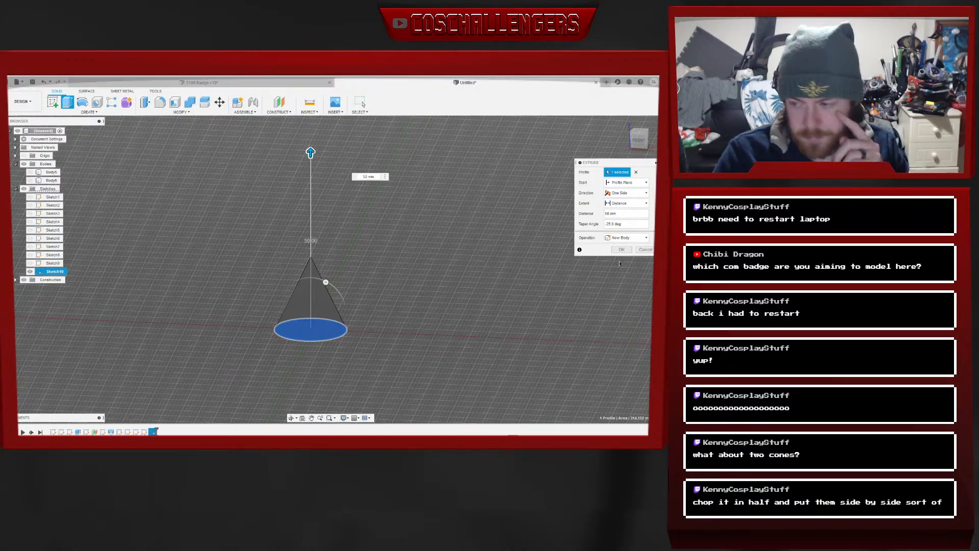
{"action": "left_click", "coordinate": [622, 250]}
Show the four ridge sketches together with the cone, keeping the circle sketch and the older sketches hidden
{"action": "mouse_move", "coordinate": [640, 140]}
{"action": "left_mouse_down"}
{"action": "mouse_move", "coordinate": [621, 147]}
{"action": "mouse_move", "coordinate": [633, 169]}
{"action": "mouse_move", "coordinate": [607, 135]}
{"action": "left_mouse_up"}
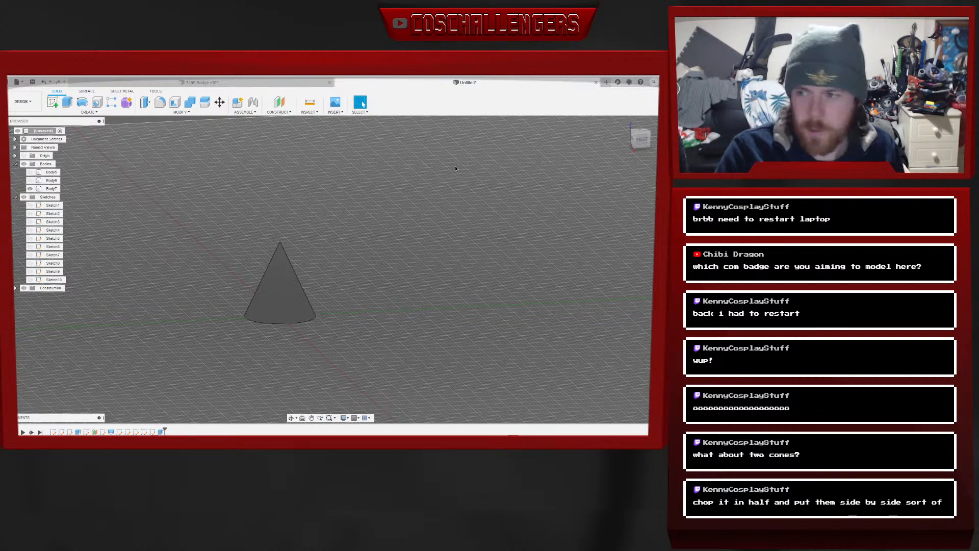
{"action": "left_click", "coordinate": [644, 141]}
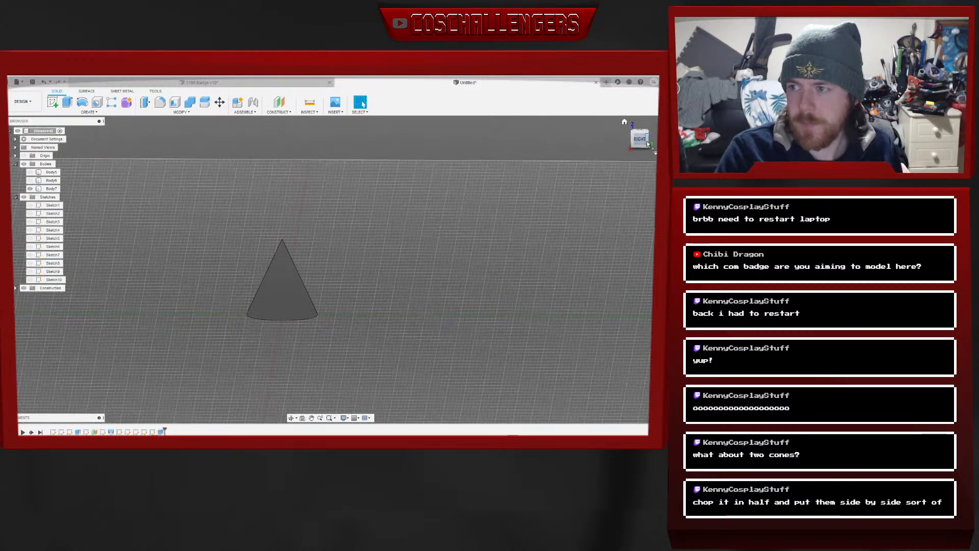
{"action": "left_click", "coordinate": [29, 279]}
{"action": "left_click", "coordinate": [30, 271]}
{"action": "left_click", "coordinate": [30, 263]}
{"action": "left_click", "coordinate": [30, 263]}
{"action": "left_click", "coordinate": [29, 271]}
{"action": "left_click", "coordinate": [30, 279]}
{"action": "left_click", "coordinate": [30, 271]}
{"action": "left_click", "coordinate": [31, 263]}
{"action": "left_click", "coordinate": [29, 256]}
{"action": "left_click", "coordinate": [30, 247]}
{"action": "left_click", "coordinate": [29, 239]}
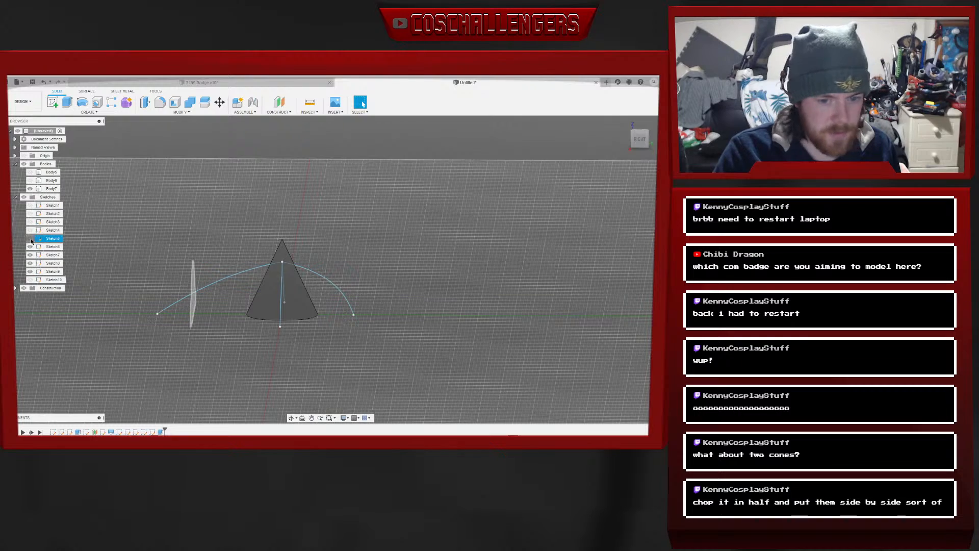
{"action": "left_click", "coordinate": [30, 239]}
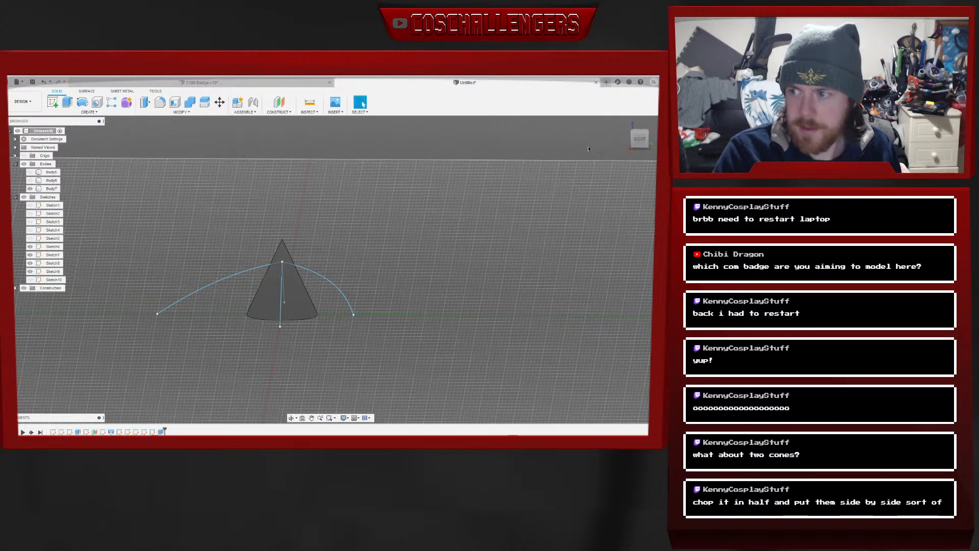
{"action": "left_click_drag", "start_coordinate": [640, 140], "coordinate": [616, 145]}
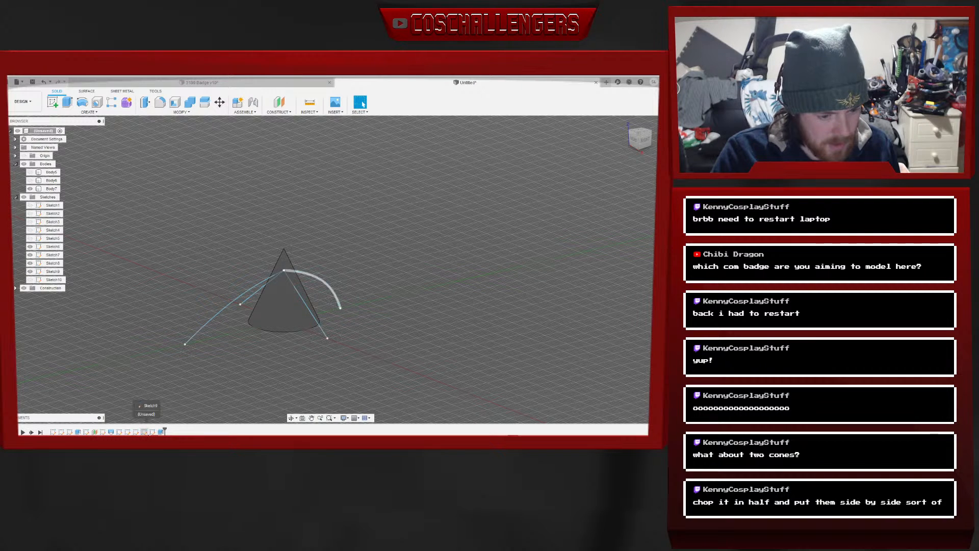
Hide the cone body and close the short-arc ridge sketch with lines from the peak to the origin and along the baseline to the arc's end
{"action": "left_click", "coordinate": [29, 189]}
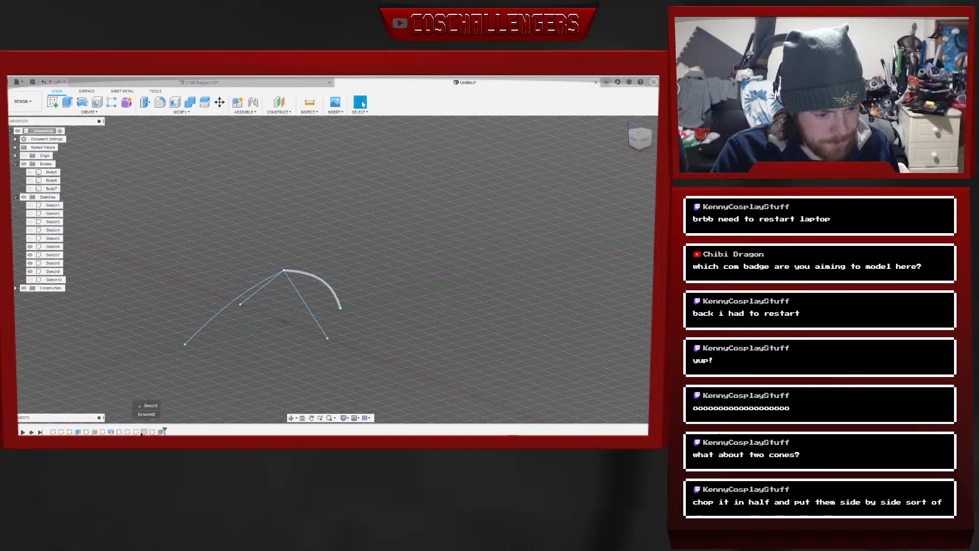
{"action": "right_click", "coordinate": [143, 432]}
{"action": "left_click", "coordinate": [164, 366]}
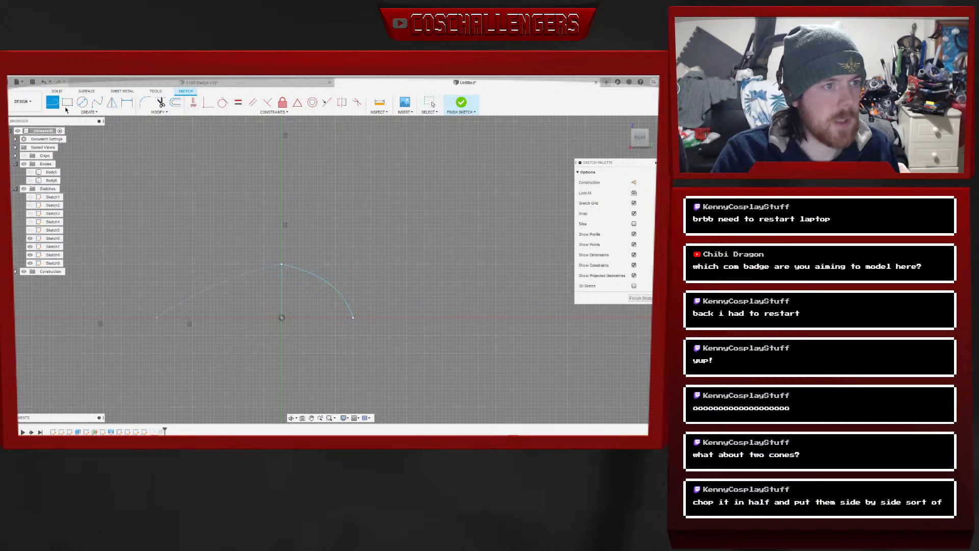
{"action": "left_click", "coordinate": [281, 265]}
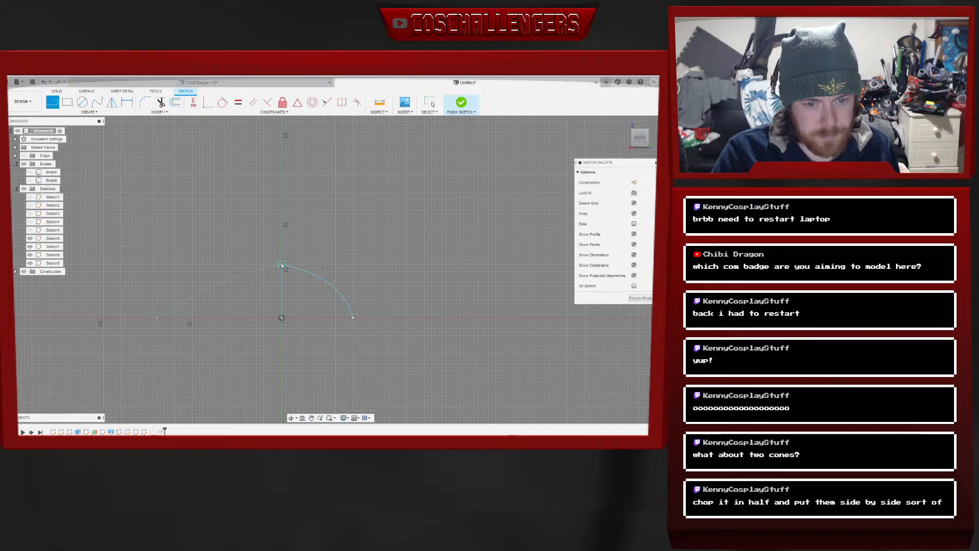
{"action": "left_click", "coordinate": [281, 317]}
{"action": "left_click", "coordinate": [353, 317]}
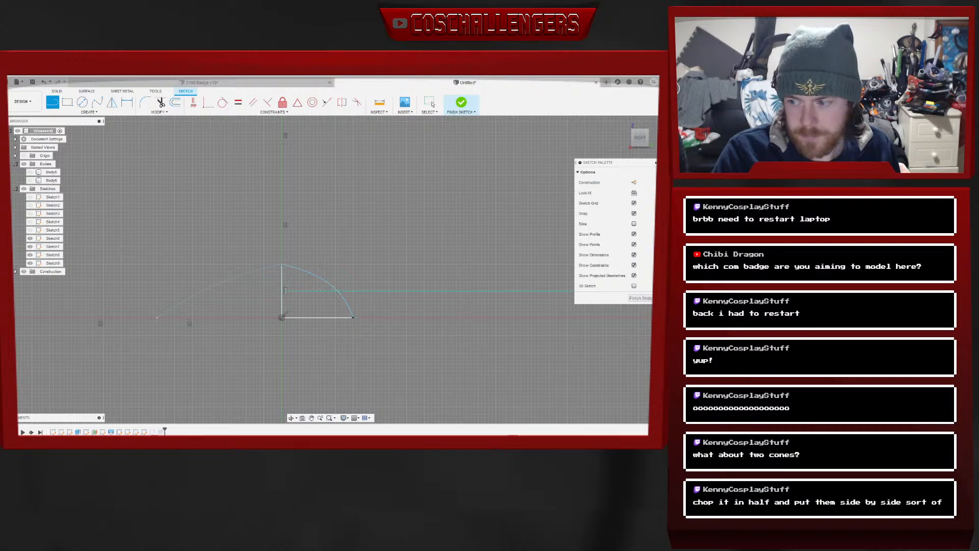
{"action": "middle_click_drag", "start_coordinate": [646, 299], "coordinate": [637, 296], "text": "shift"}
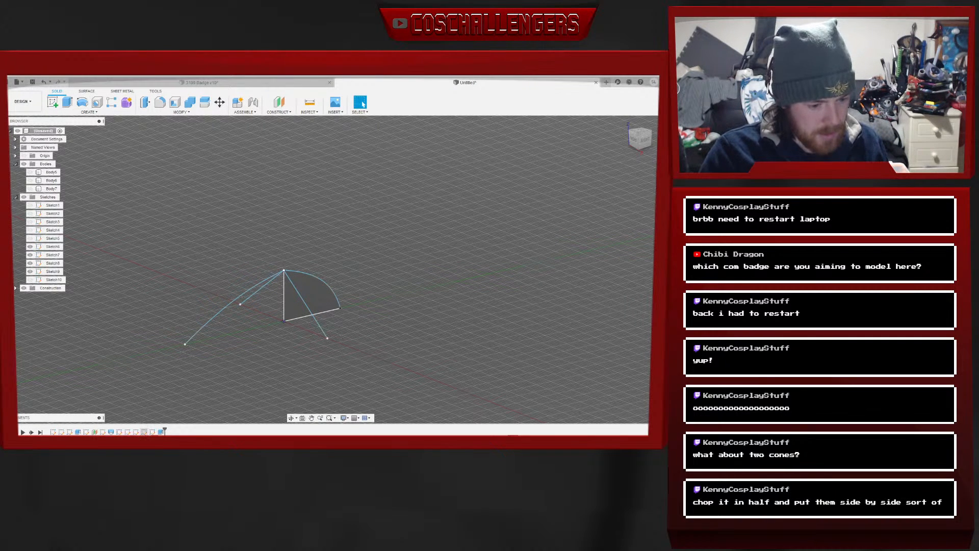
Edit the long-arc ridge sketch, closing it with lines from the peak to the origin and out to the arc's lower end
{"action": "right_click", "coordinate": [136, 432]}
{"action": "left_click", "coordinate": [152, 365]}
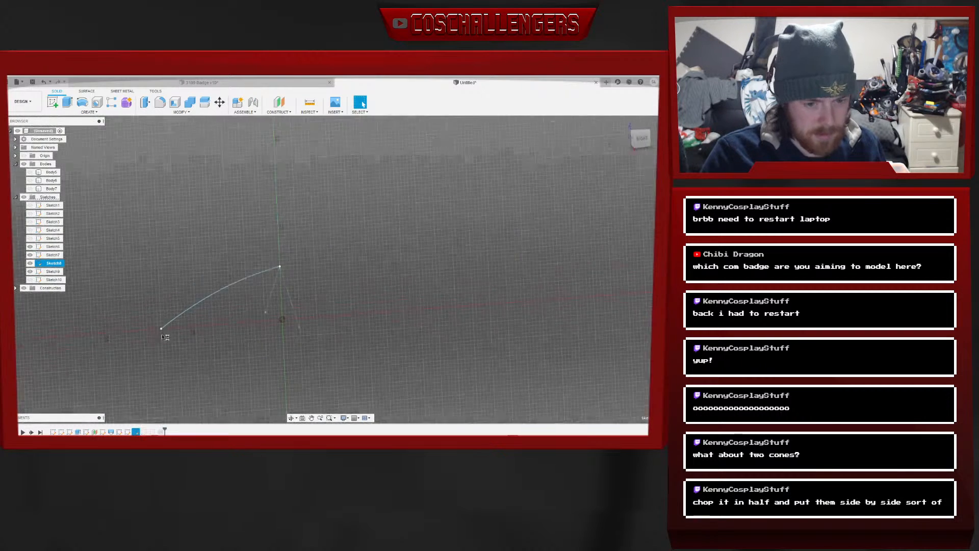
{"action": "left_click", "coordinate": [52, 101]}
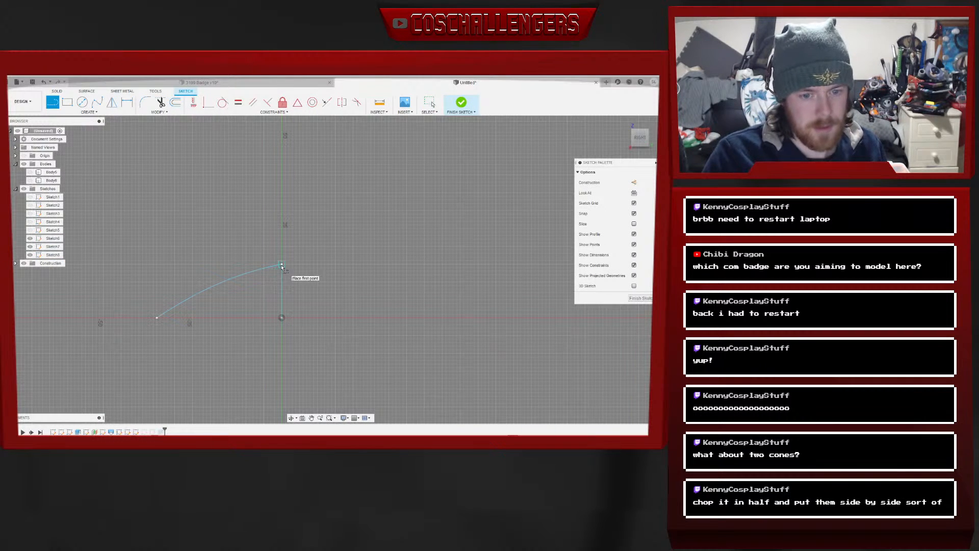
{"action": "left_click", "coordinate": [282, 265]}
{"action": "left_click", "coordinate": [282, 318]}
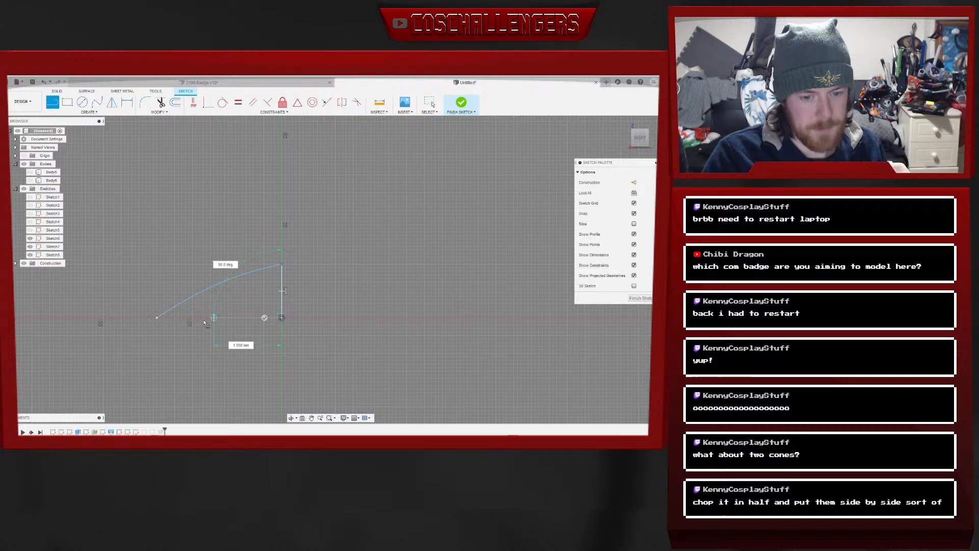
{"action": "left_click", "coordinate": [158, 318]}
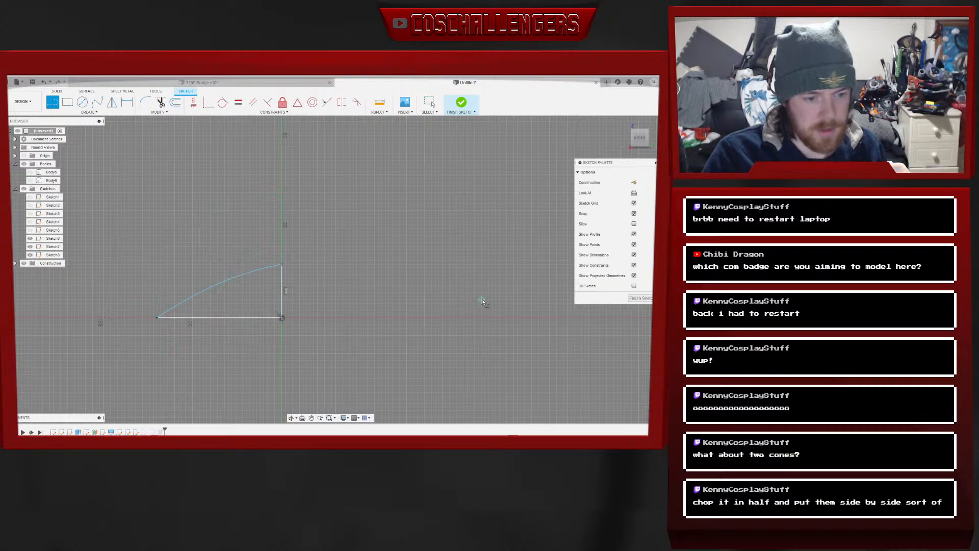
{"action": "left_click", "coordinate": [638, 299]}
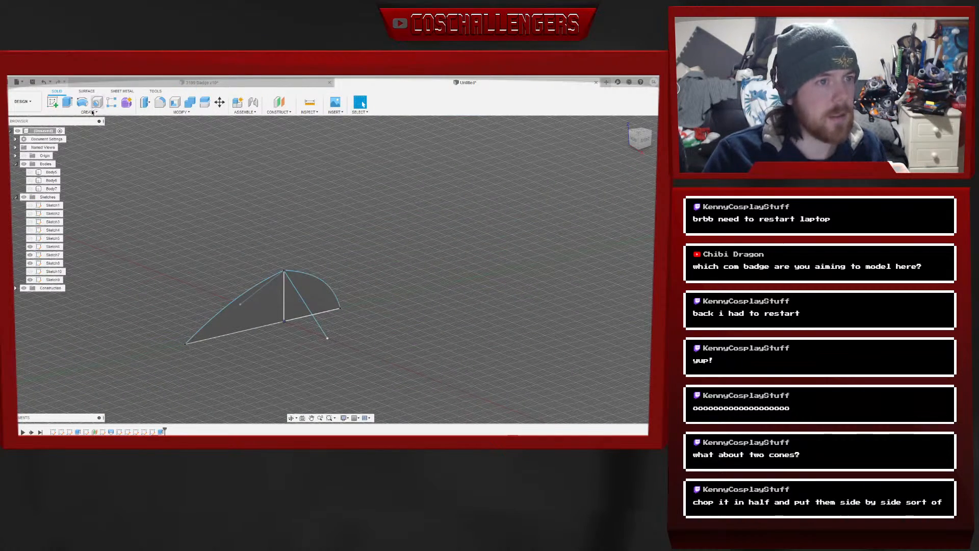
Try to close the left straight ridge sketch into a triangle through the peak and the origin
{"action": "left_click", "coordinate": [129, 432]}
{"action": "right_click", "coordinate": [128, 432]}
{"action": "left_click", "coordinate": [139, 362]}
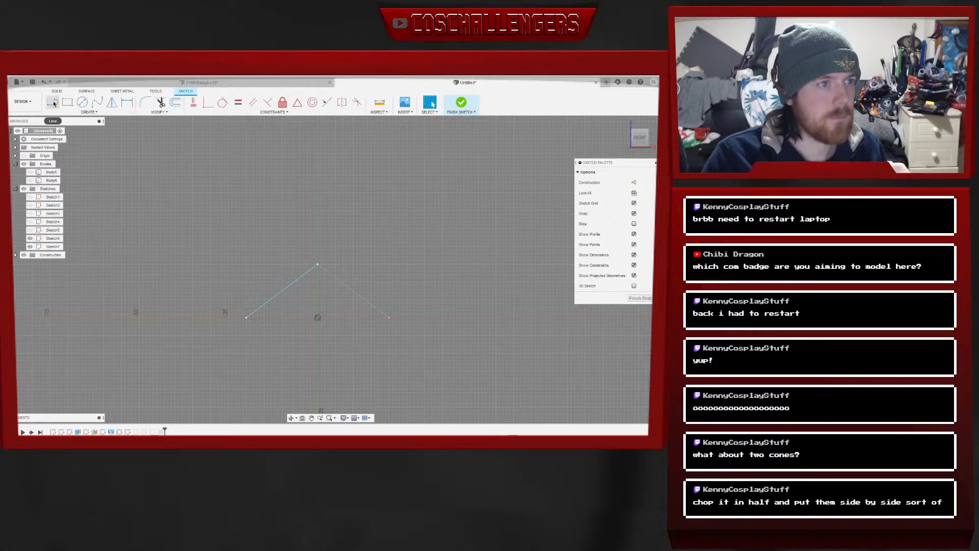
{"action": "left_click", "coordinate": [318, 266]}
{"action": "left_click", "coordinate": [318, 318]}
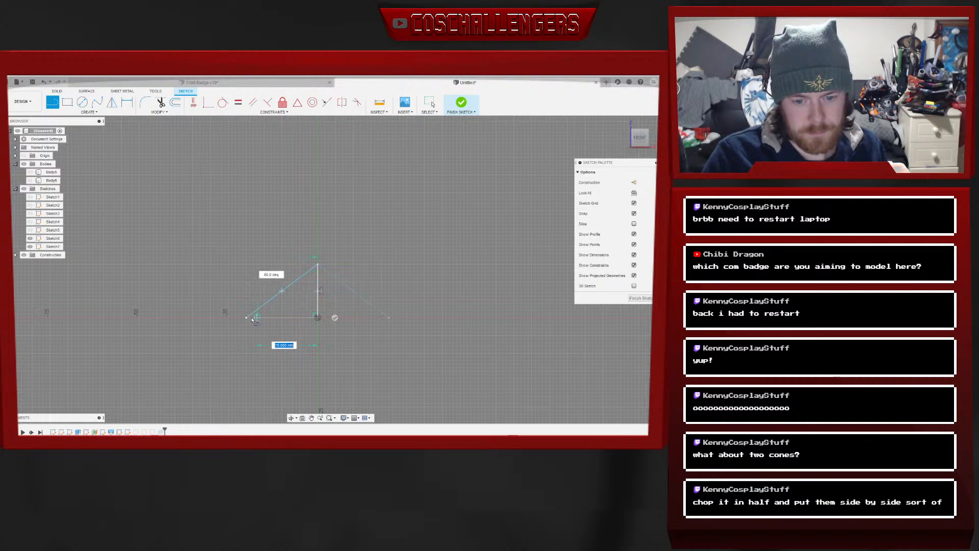
{"action": "left_click", "coordinate": [640, 299]}
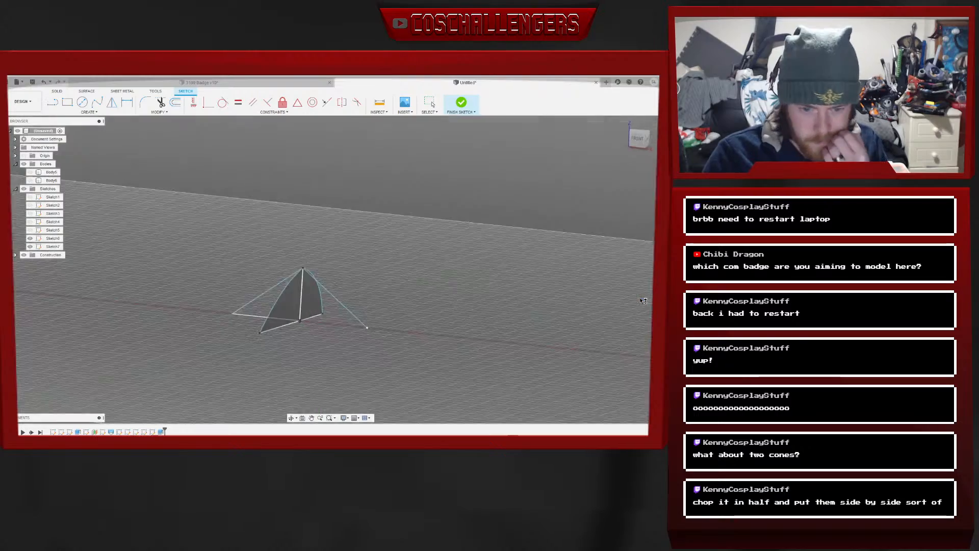
{"action": "left_click_drag", "start_coordinate": [642, 143], "coordinate": [688, 134]}
{"action": "left_click", "coordinate": [644, 145]}
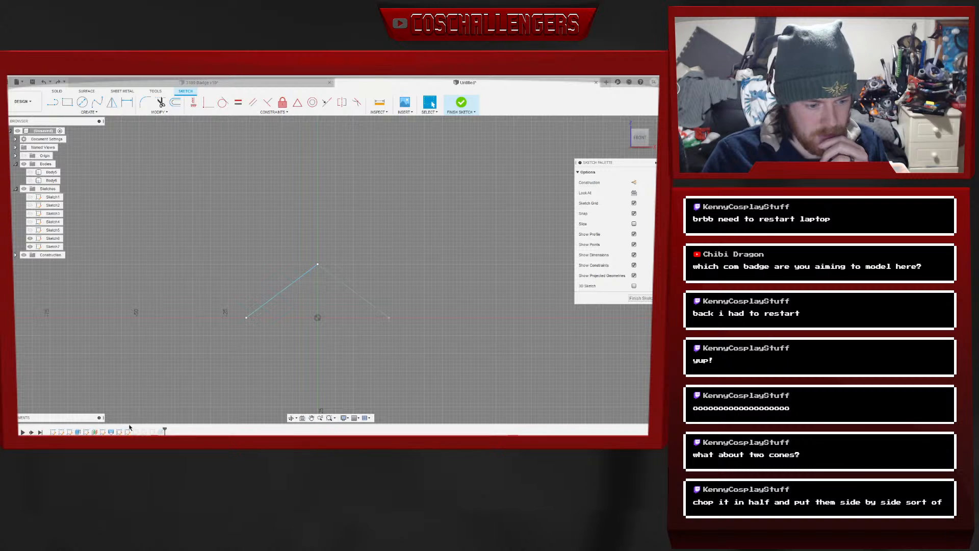
Draw lines in the left straight ridge sketch from the peak down to the origin and across to the ridge's lower end
{"action": "left_click", "coordinate": [51, 103]}
{"action": "left_click", "coordinate": [318, 265]}
{"action": "left_click", "coordinate": [318, 318]}
{"action": "left_click", "coordinate": [246, 318]}
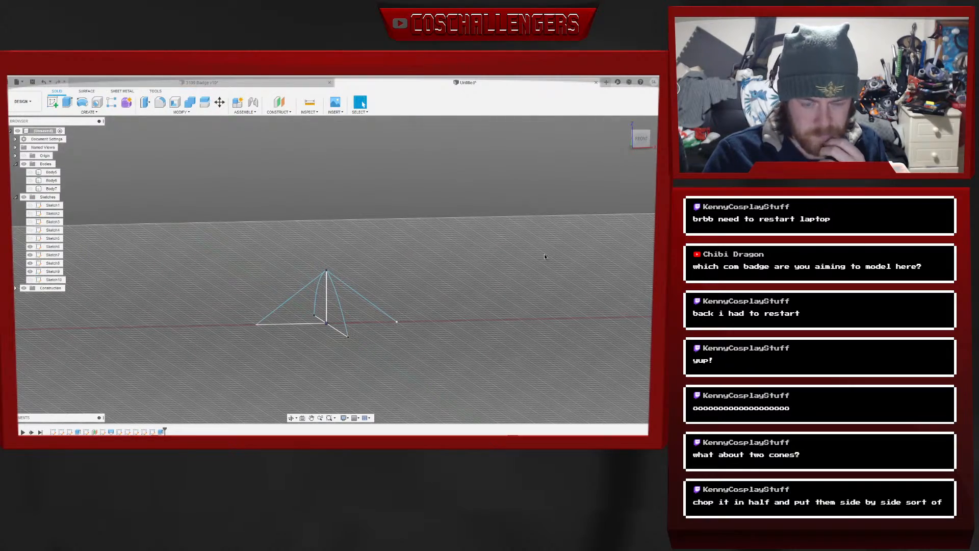
Edit the right straight ridge sketch, closing it with a vertical line from peak to origin and a baseline to the ridge's lower end
{"action": "mouse_move", "coordinate": [630, 147]}
{"action": "left_mouse_down"}
{"action": "mouse_move", "coordinate": [632, 165]}
{"action": "mouse_move", "coordinate": [650, 173]}
{"action": "mouse_move", "coordinate": [644, 159]}
{"action": "mouse_move", "coordinate": [655, 158]}
{"action": "mouse_move", "coordinate": [640, 164]}
{"action": "mouse_move", "coordinate": [634, 148]}
{"action": "left_mouse_up"}
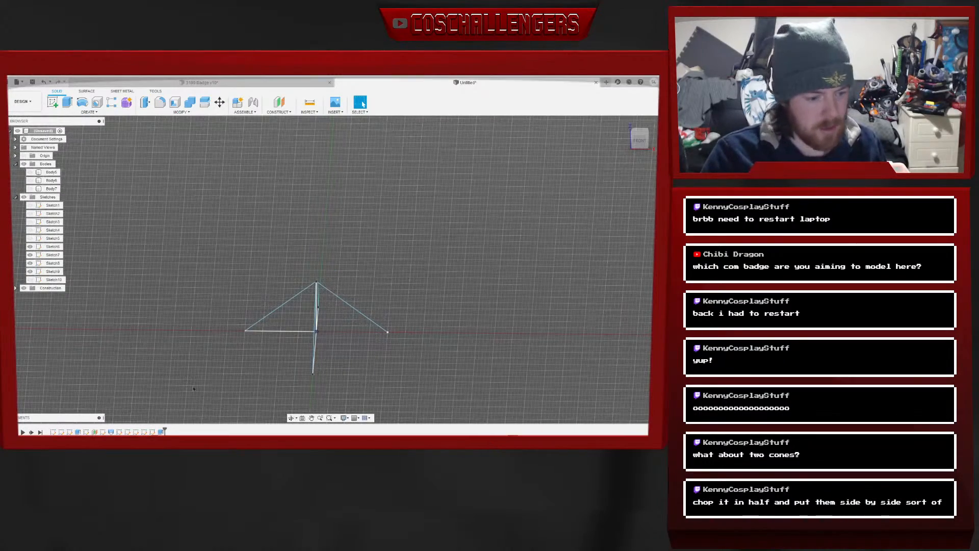
{"action": "right_click", "coordinate": [121, 432]}
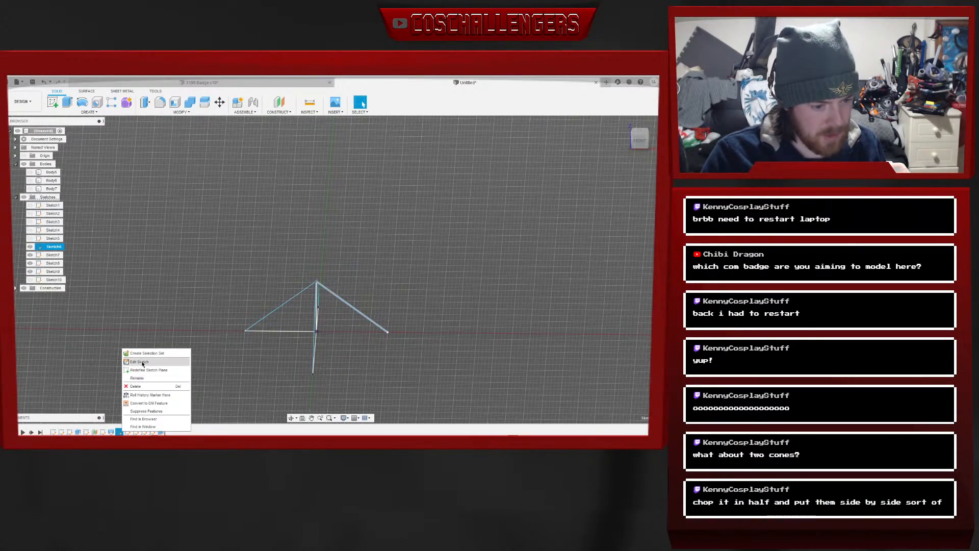
{"action": "left_click", "coordinate": [158, 363]}
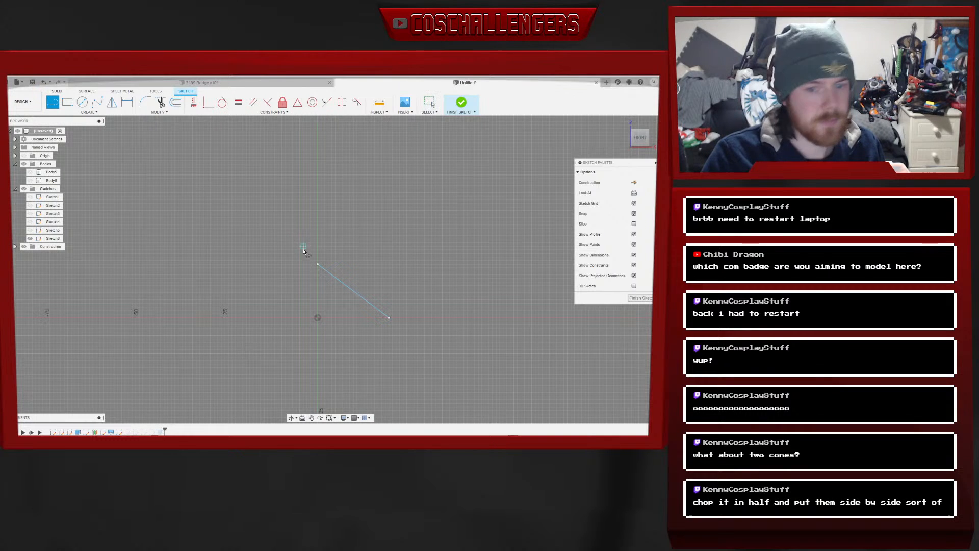
{"action": "left_click", "coordinate": [317, 264]}
{"action": "left_click", "coordinate": [318, 317]}
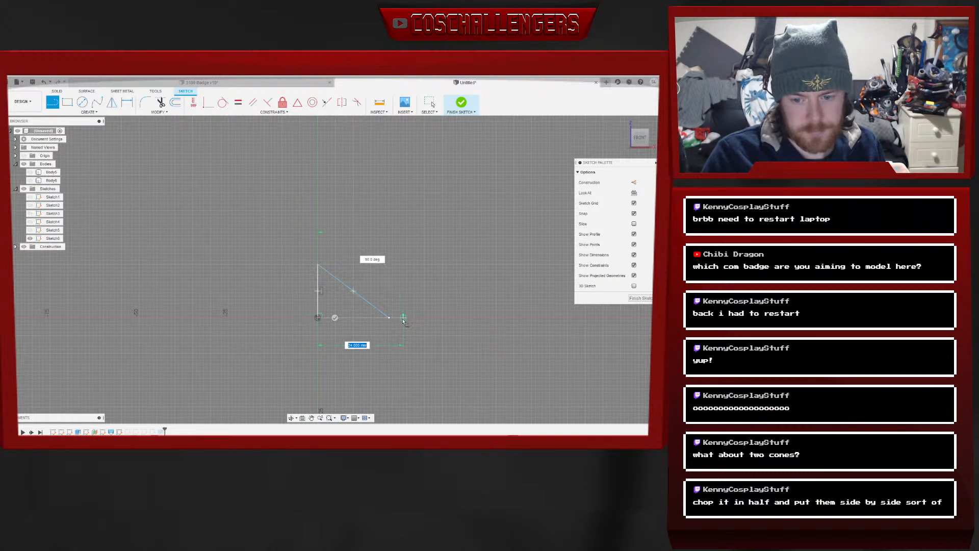
{"action": "left_click", "coordinate": [391, 318]}
{"action": "left_click", "coordinate": [640, 297]}
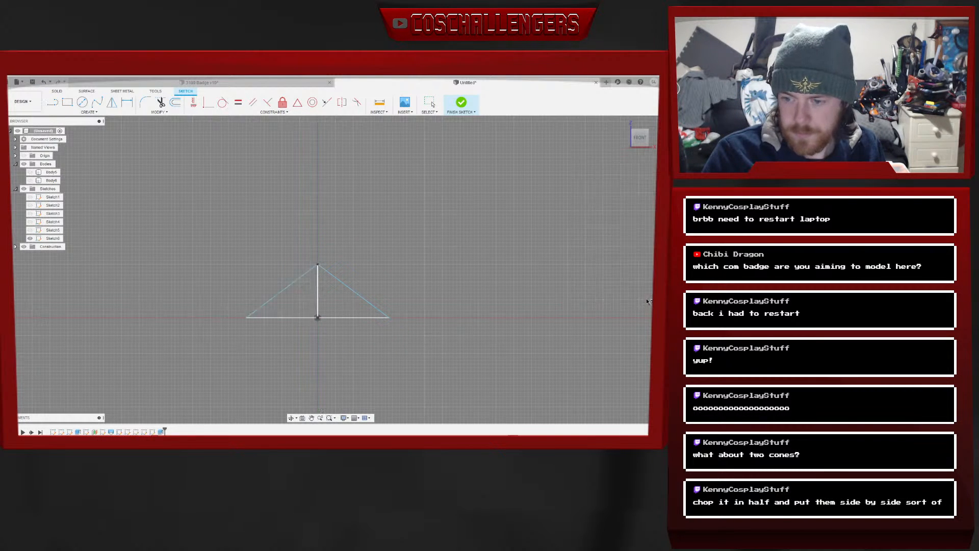
Loft a new body between the right straight-ridge triangle and the closed short-arc profile
{"action": "left_click_drag", "start_coordinate": [644, 144], "coordinate": [595, 150]}
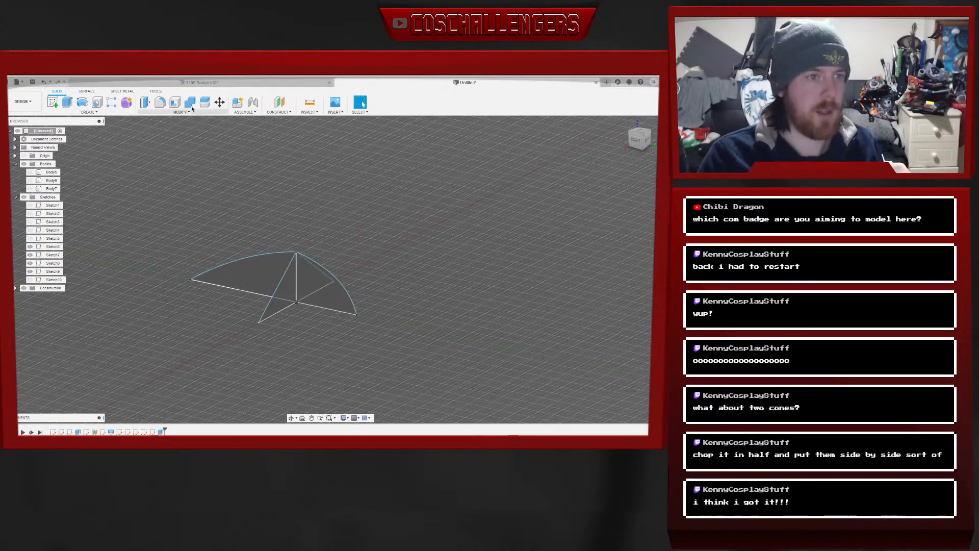
{"action": "left_click", "coordinate": [89, 111]}
{"action": "left_click", "coordinate": [57, 176]}
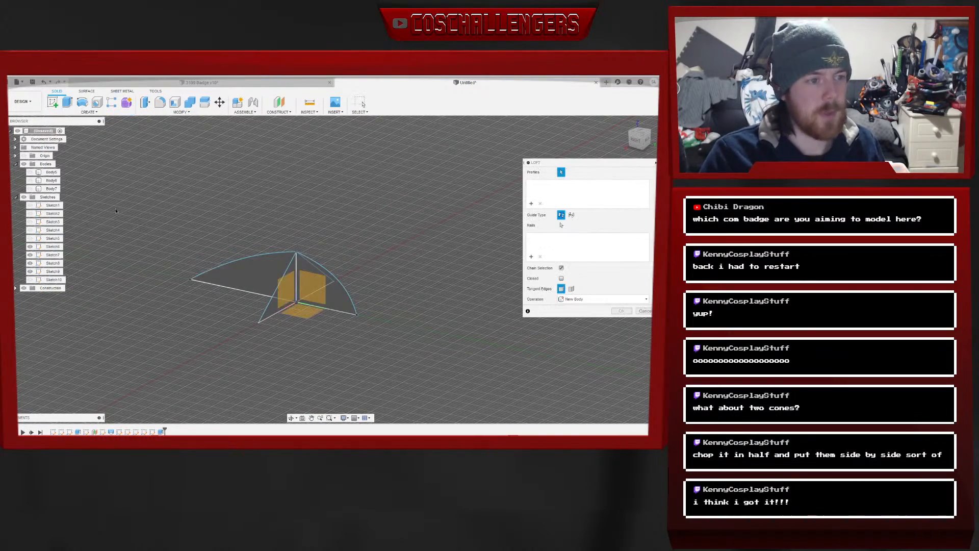
{"action": "left_click", "coordinate": [294, 272]}
{"action": "left_click", "coordinate": [340, 293]}
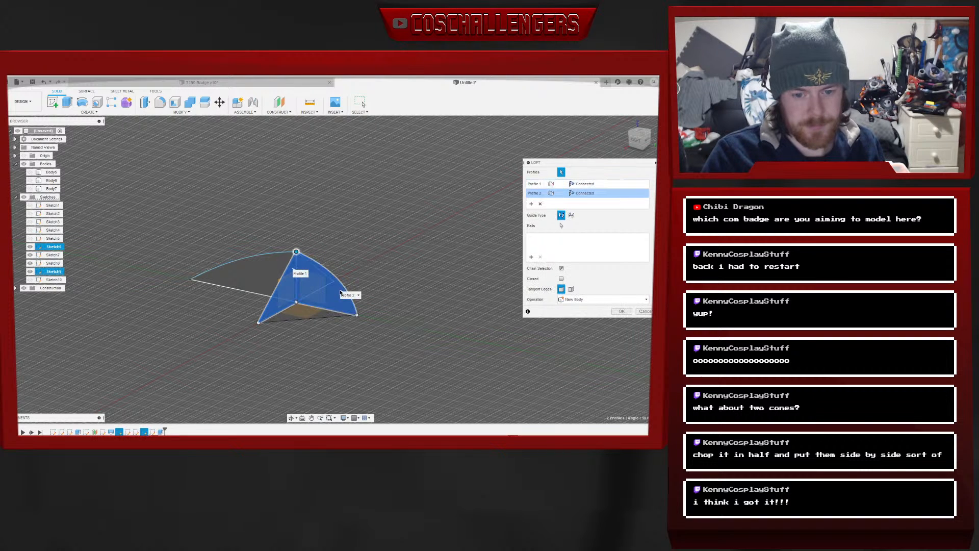
{"action": "left_click", "coordinate": [623, 311]}
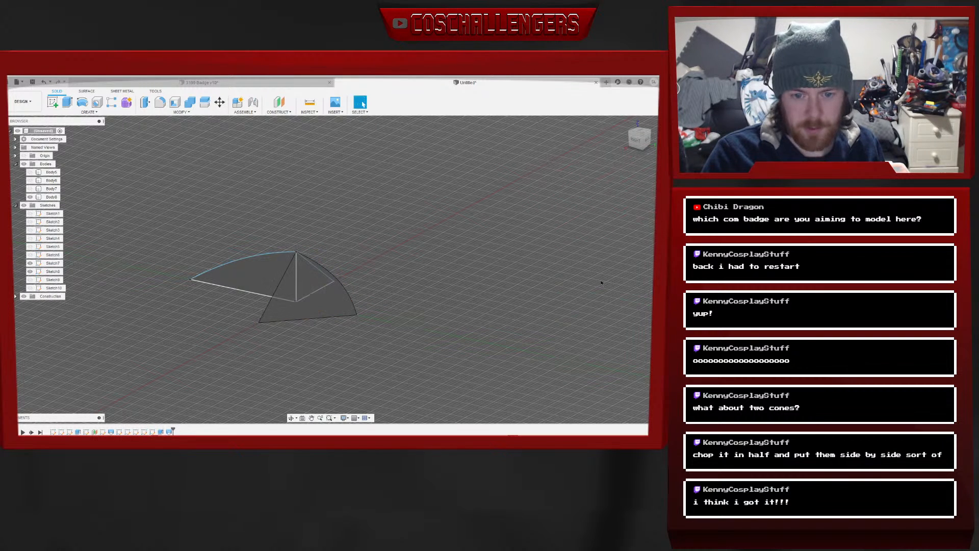
Loft from the new body's arc-sided face to the left straight-ridge triangle with the Join operation, leaving out the long-arc profile
{"action": "left_click", "coordinate": [637, 141]}
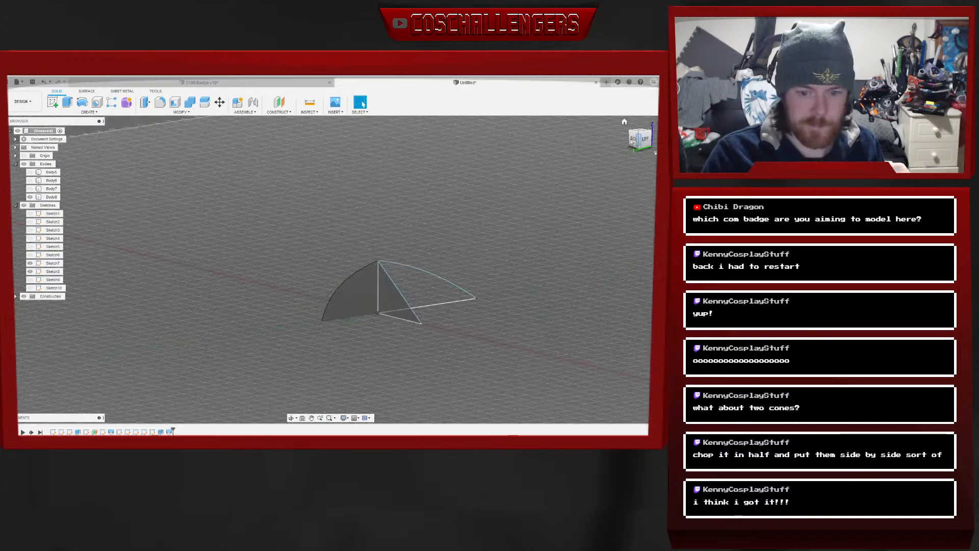
{"action": "left_click", "coordinate": [90, 112]}
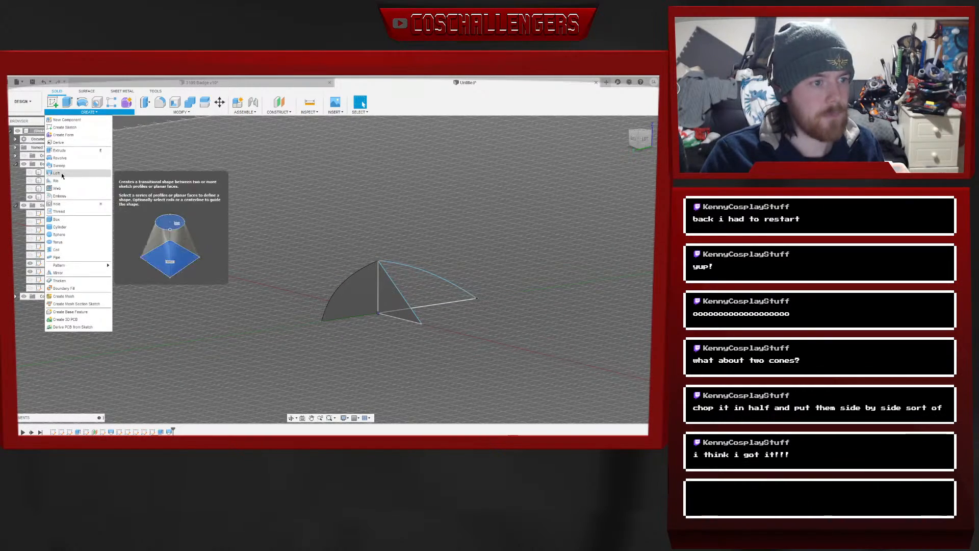
{"action": "left_click", "coordinate": [61, 174]}
{"action": "left_click", "coordinate": [367, 284]}
{"action": "left_click", "coordinate": [390, 287]}
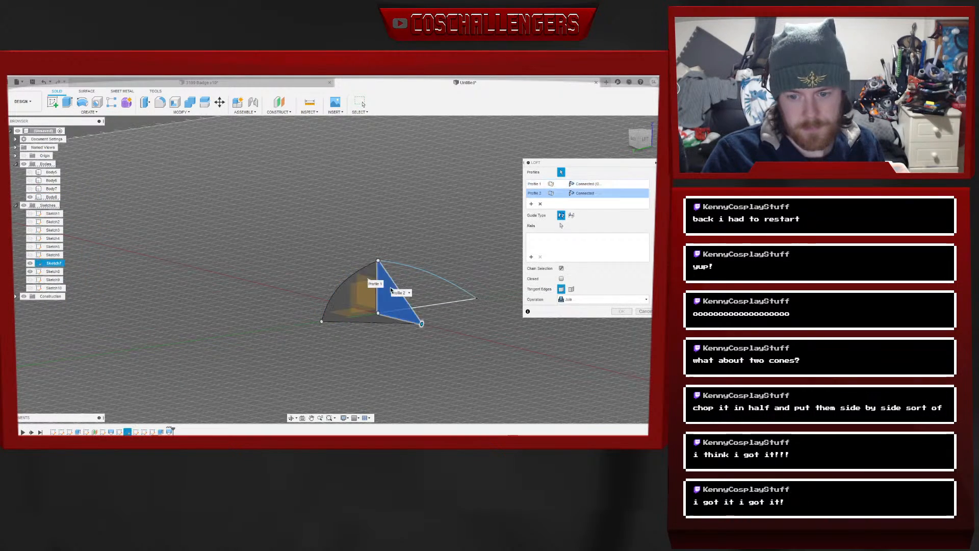
{"action": "left_click", "coordinate": [622, 311]}
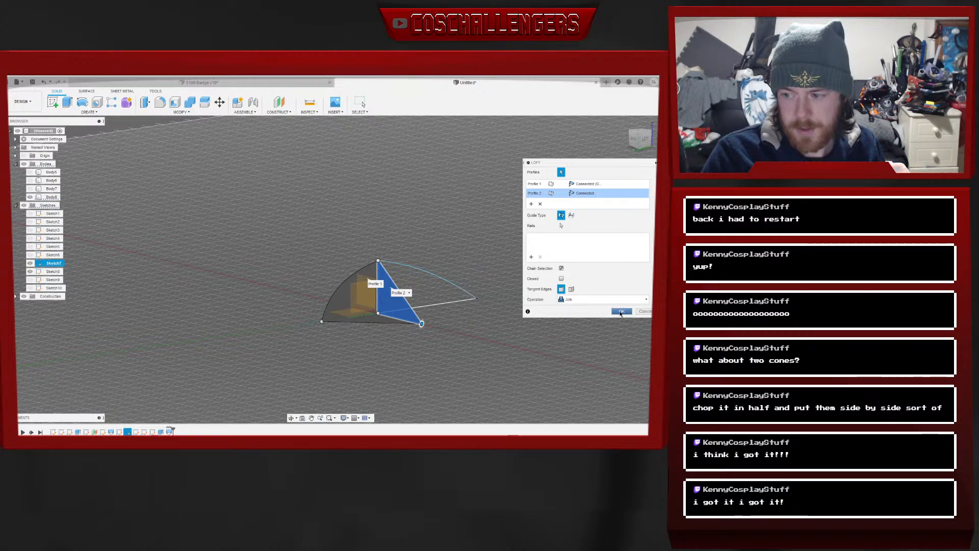
{"action": "left_click_drag", "start_coordinate": [649, 141], "coordinate": [645, 144]}
{"action": "left_click", "coordinate": [408, 327]}
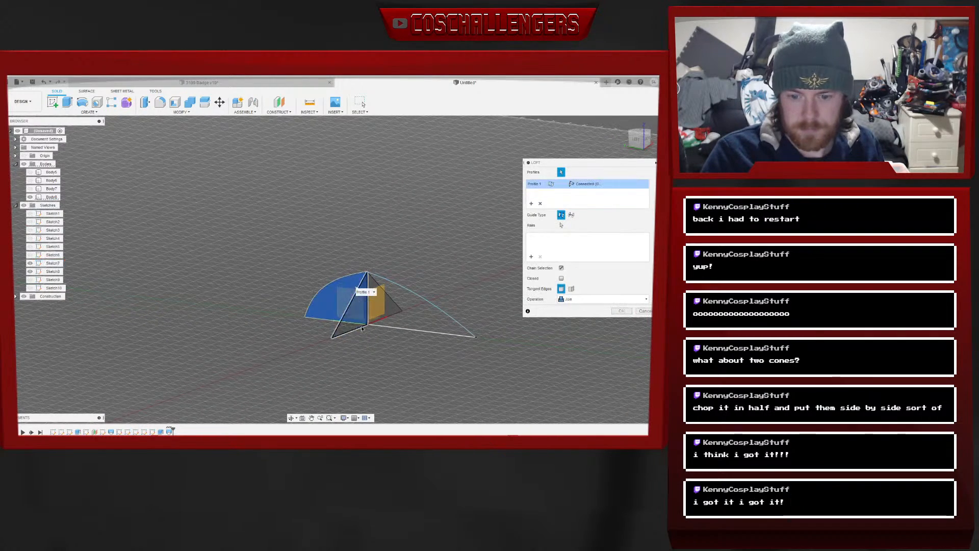
{"action": "left_click", "coordinate": [354, 320]}
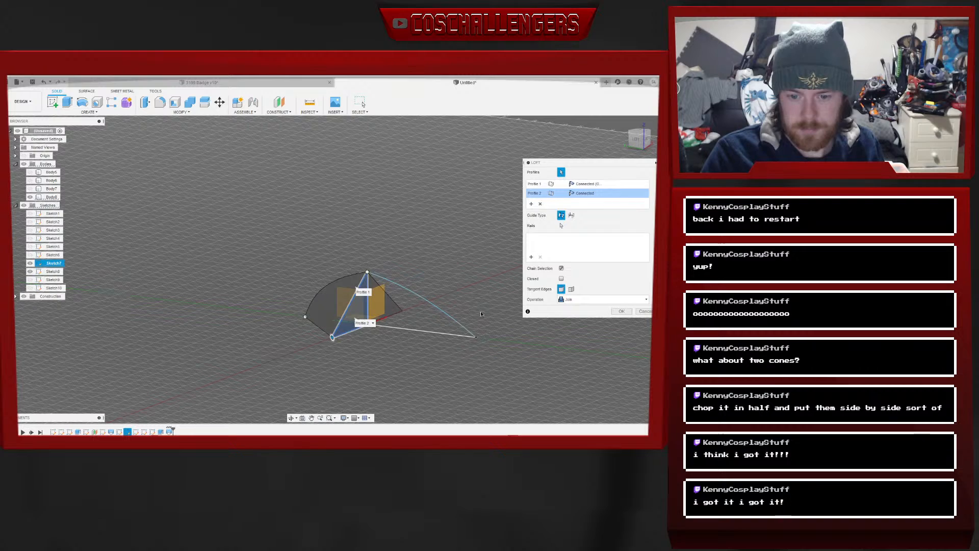
{"action": "left_click", "coordinate": [433, 321]}
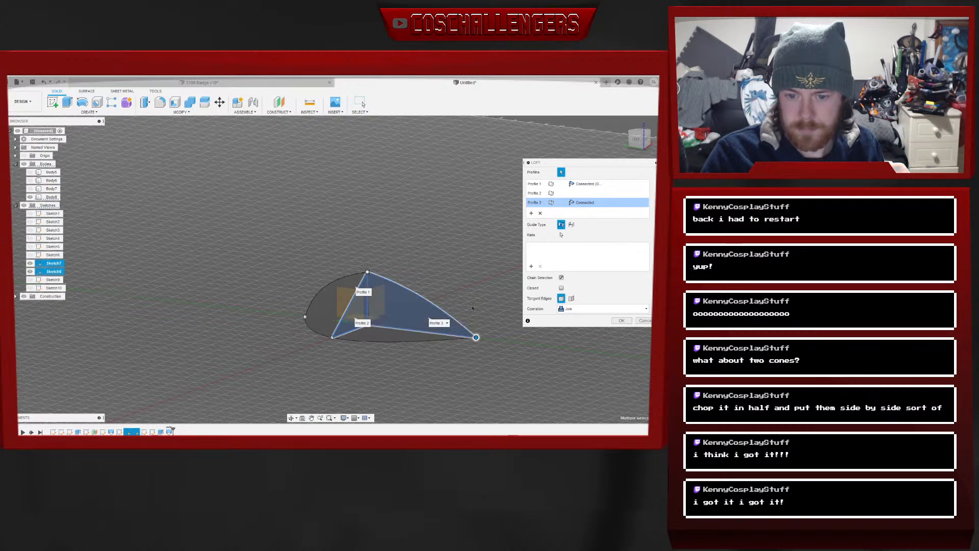
{"action": "mouse_move", "coordinate": [636, 140]}
{"action": "left_mouse_down"}
{"action": "mouse_move", "coordinate": [594, 157]}
{"action": "mouse_move", "coordinate": [612, 152]}
{"action": "left_mouse_up"}
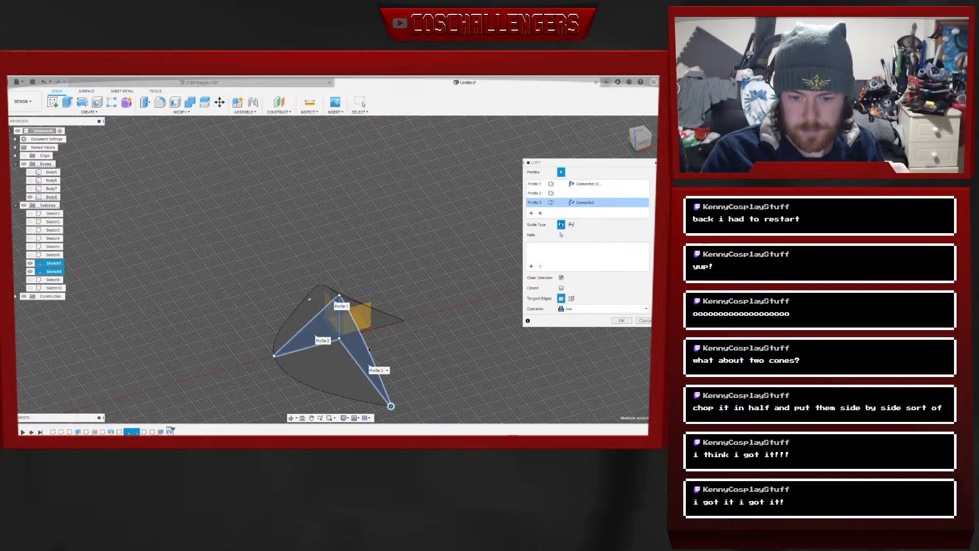
{"action": "left_click", "coordinate": [540, 213]}
{"action": "left_click", "coordinate": [621, 311]}
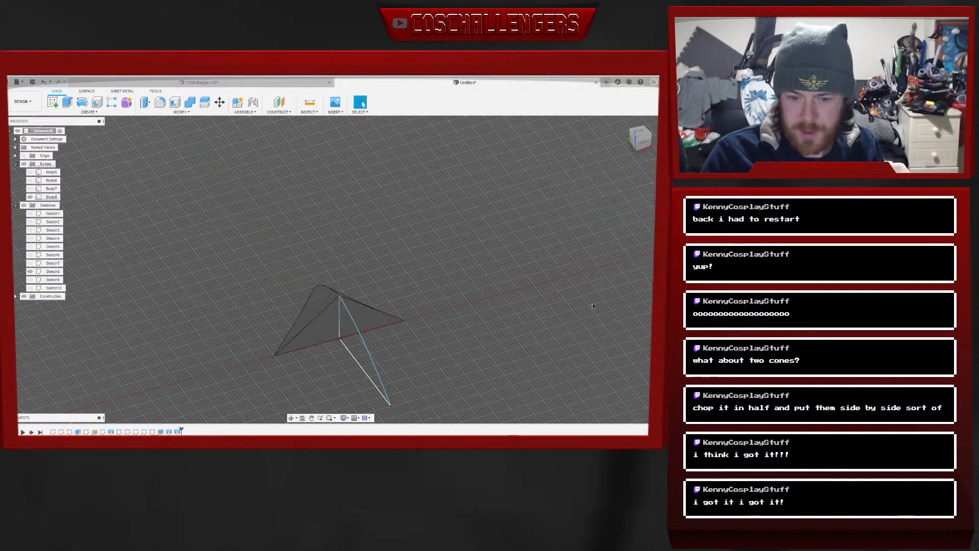
Loft from the joined body's exposed straight-ridge face to the closed long-arc profile with the Join operation
{"action": "left_click", "coordinate": [91, 113]}
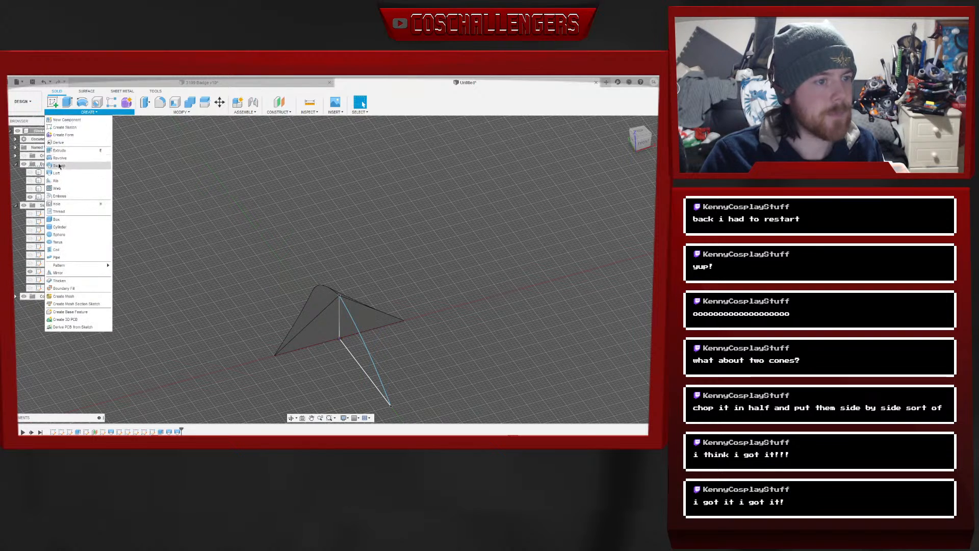
{"action": "left_click", "coordinate": [61, 176]}
{"action": "left_click", "coordinate": [317, 341]}
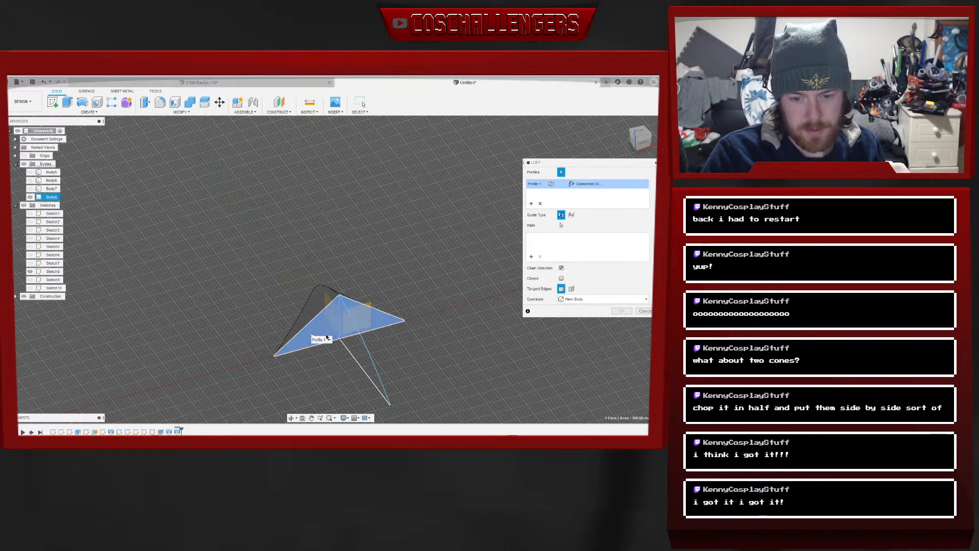
{"action": "left_click", "coordinate": [363, 352]}
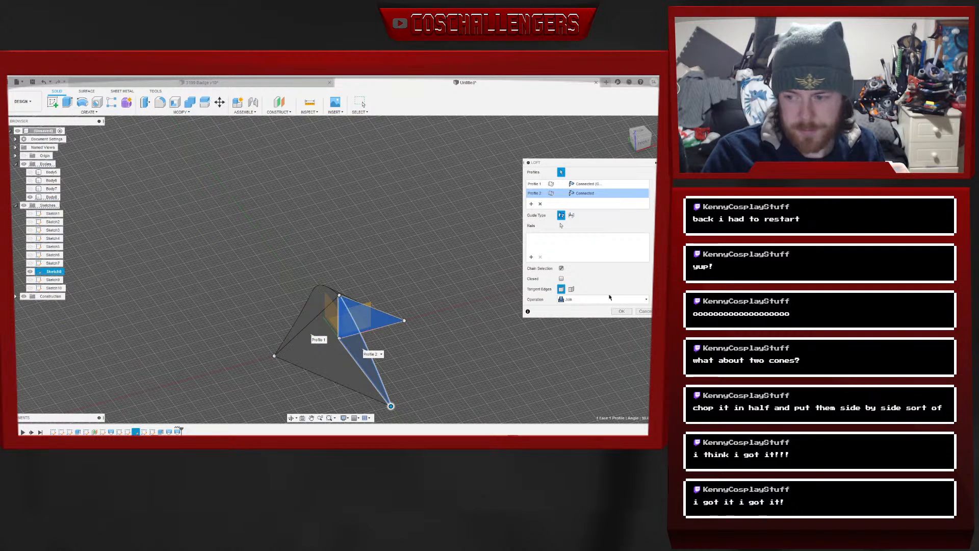
{"action": "left_click", "coordinate": [622, 311]}
{"action": "mouse_move", "coordinate": [330, 268]}
{"action": "middle_mouse_down", "text": "shift"}
{"action": "mouse_move", "coordinate": [358, 286]}
{"action": "mouse_move", "coordinate": [316, 278]}
{"action": "middle_mouse_up", "text": "shift"}
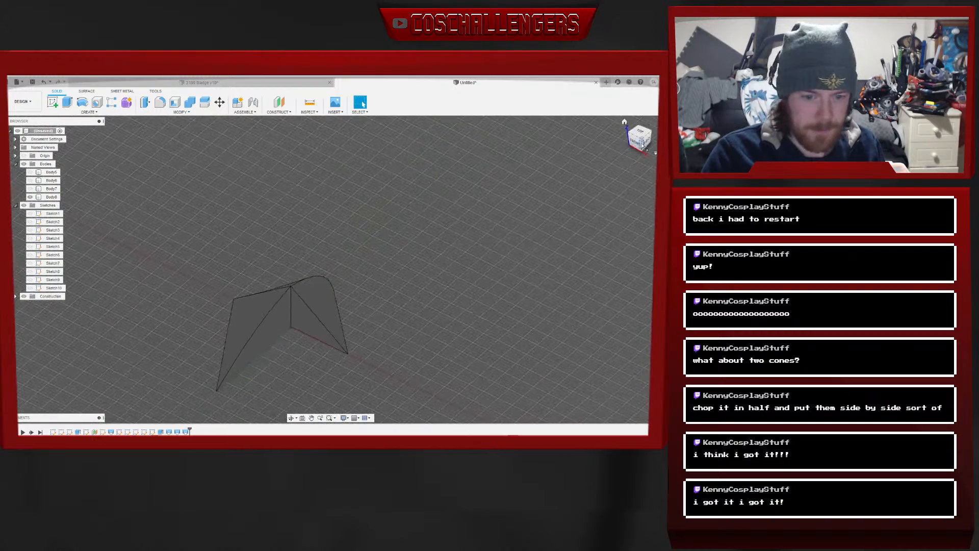
Loft between the two facing sides of the body's remaining open quarter with the Join operation to close the shape around the peak
{"action": "left_click", "coordinate": [89, 112]}
{"action": "left_click", "coordinate": [57, 173]}
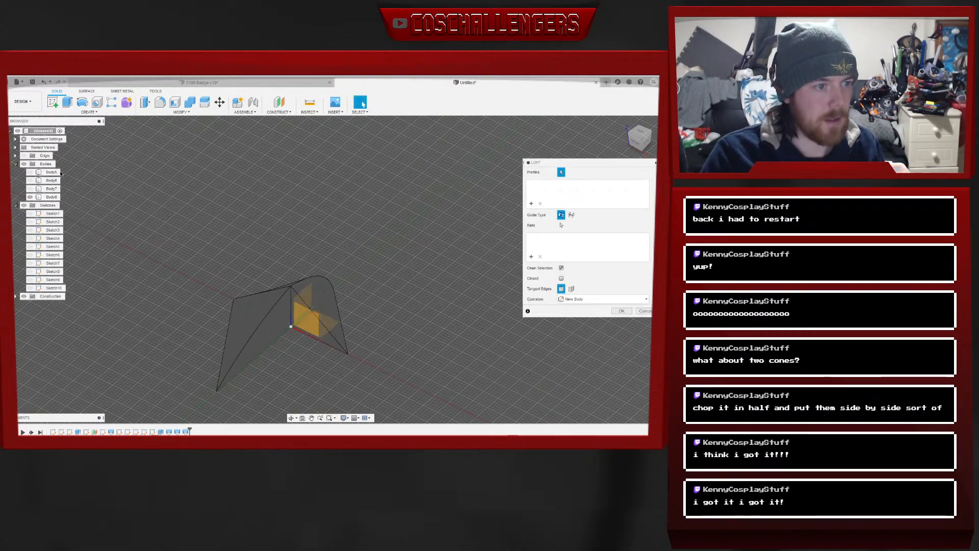
{"action": "left_click", "coordinate": [326, 338]}
{"action": "left_click", "coordinate": [291, 286]}
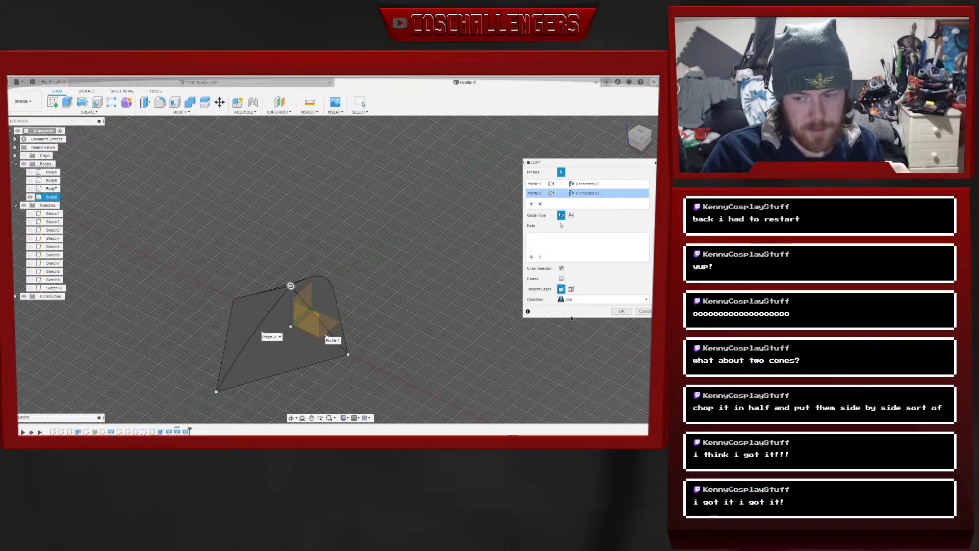
{"action": "left_click", "coordinate": [621, 311]}
{"action": "mouse_move", "coordinate": [640, 146]}
{"action": "left_mouse_down"}
{"action": "mouse_move", "coordinate": [609, 146]}
{"action": "mouse_move", "coordinate": [636, 145]}
{"action": "left_mouse_up"}
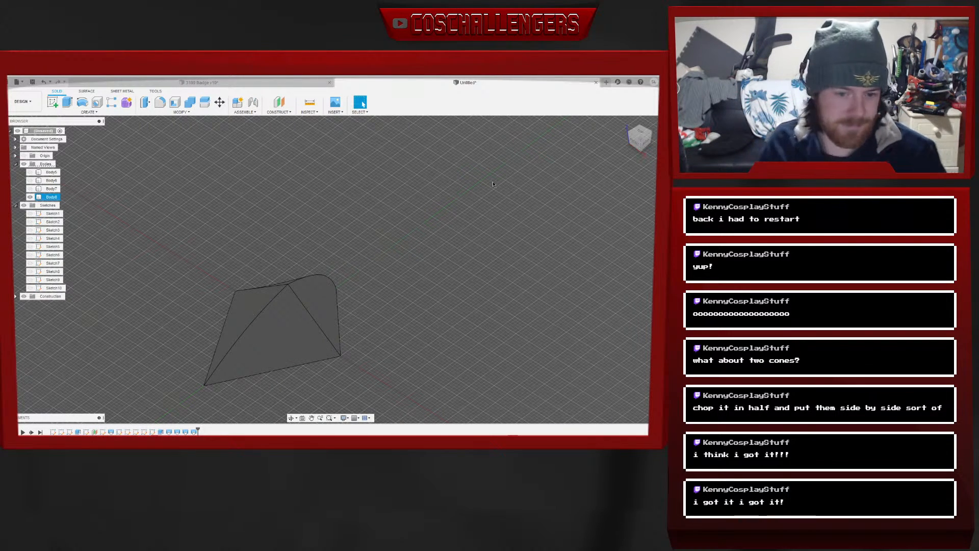
Recentre the finished body in the view and switch the design to the Render workspace
{"action": "scroll", "coordinate": [374, 328], "scroll_direction": "down", "scroll_amount": 1}
{"action": "middle_click_drag", "start_coordinate": [374, 328], "coordinate": [459, 273]}
{"action": "middle_click_drag", "start_coordinate": [317, 198], "coordinate": [261, 178]}
{"action": "left_click", "coordinate": [261, 178]}
{"action": "left_click", "coordinate": [21, 101]}
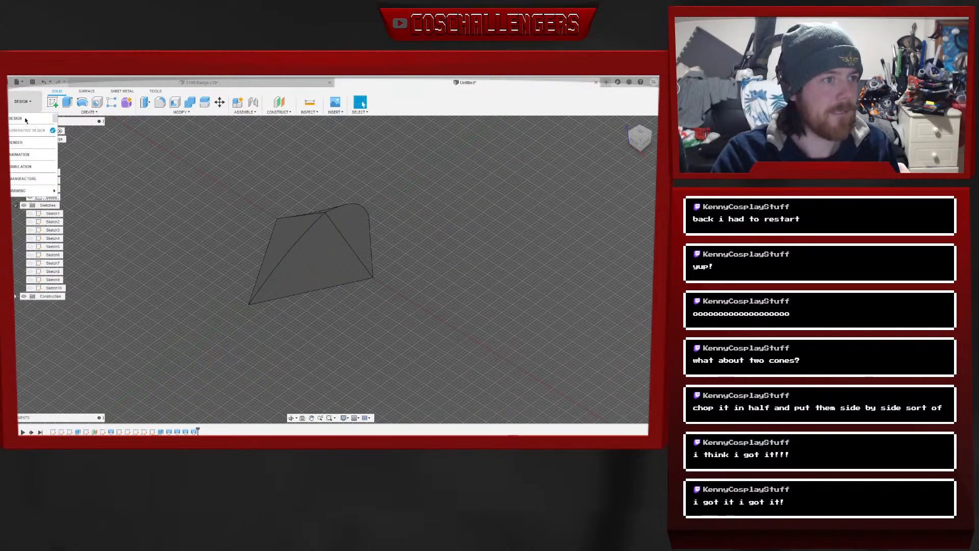
{"action": "left_click", "coordinate": [23, 147]}
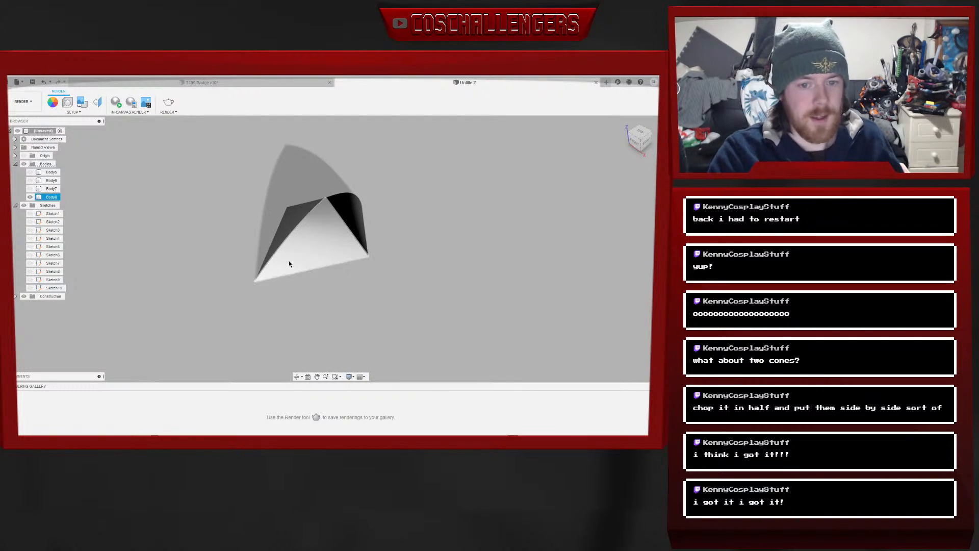
Open the appearance settings for the body and browse the Paint, Other and Miscellaneous categories of the library
{"action": "left_click", "coordinate": [309, 230]}
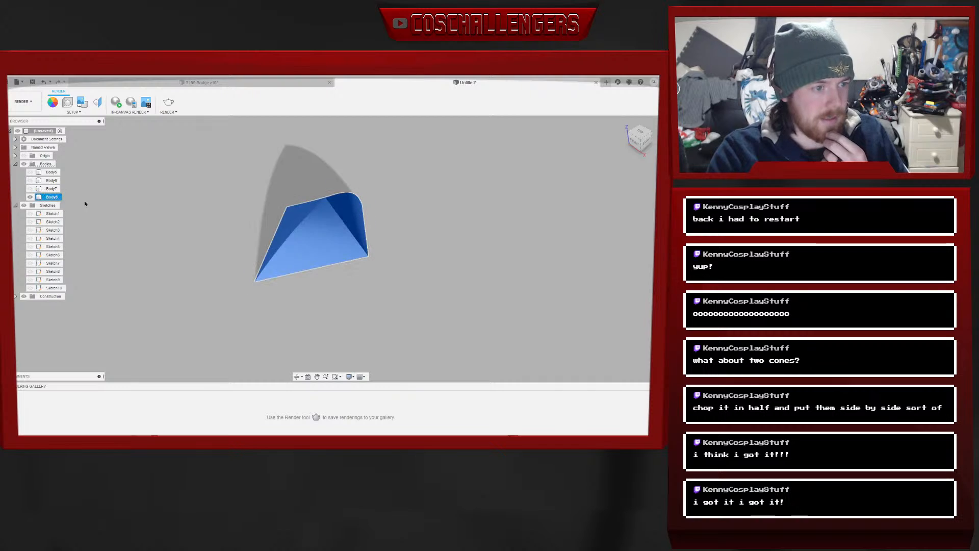
{"action": "right_click", "coordinate": [294, 213]}
{"action": "left_click", "coordinate": [320, 204]}
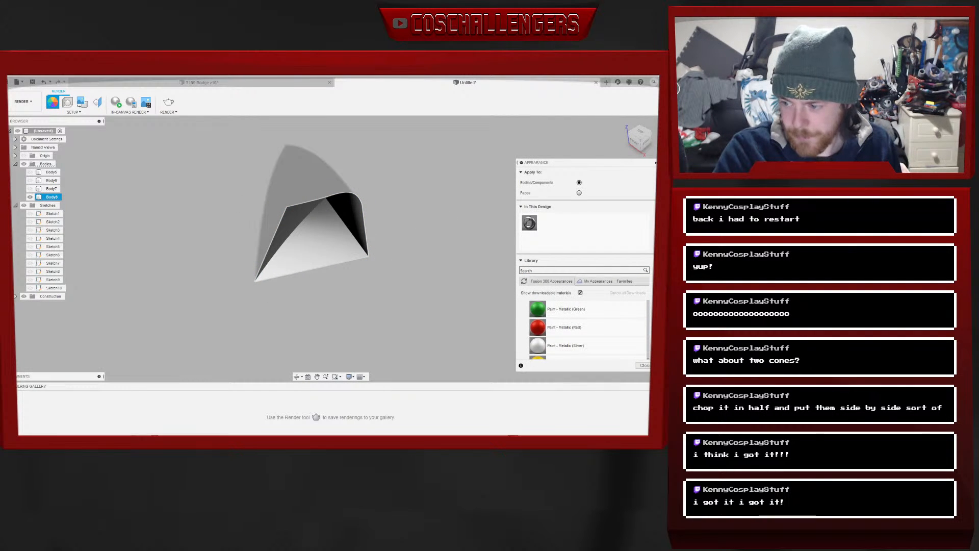
{"action": "scroll", "coordinate": [647, 346], "scroll_direction": "down", "scroll_amount": 2}
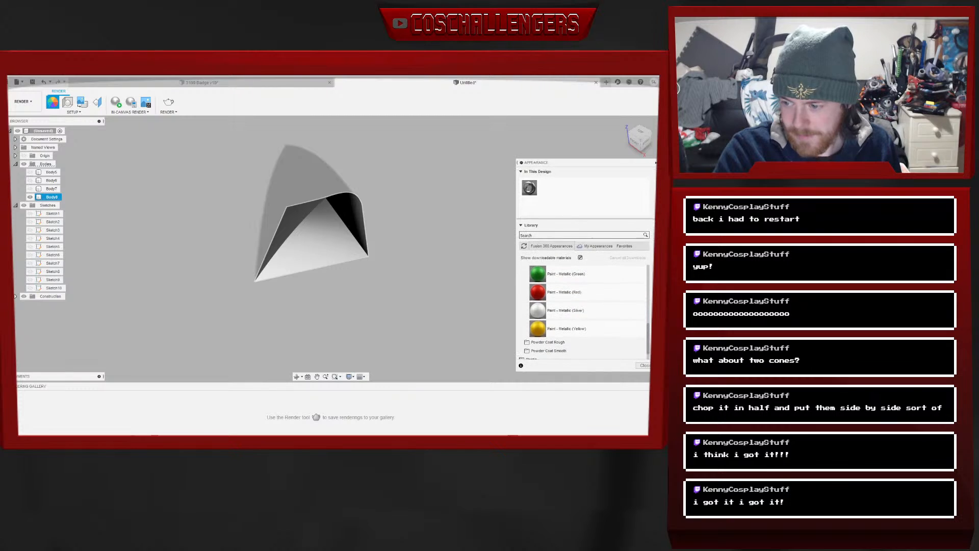
{"action": "scroll", "coordinate": [648, 346], "scroll_direction": "up", "scroll_amount": 5}
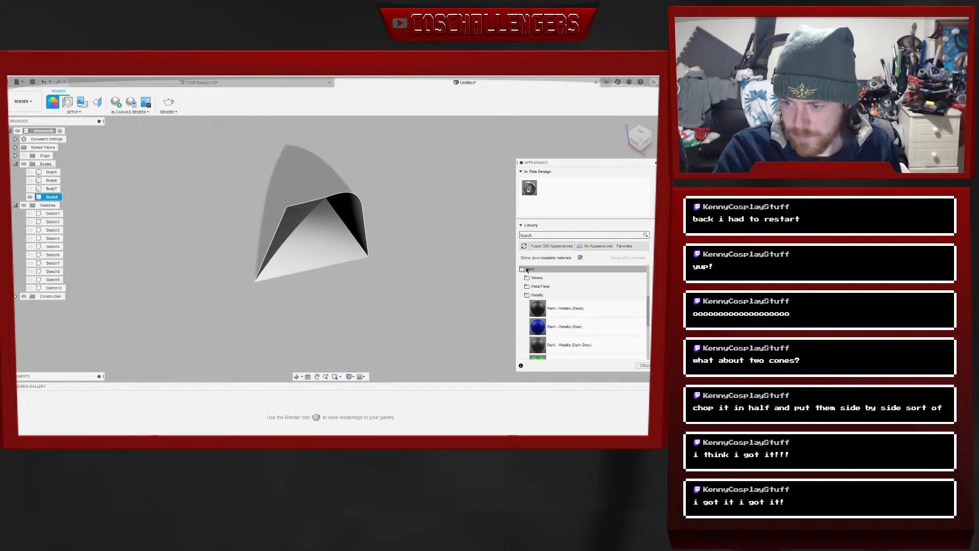
{"action": "left_click", "coordinate": [530, 269]}
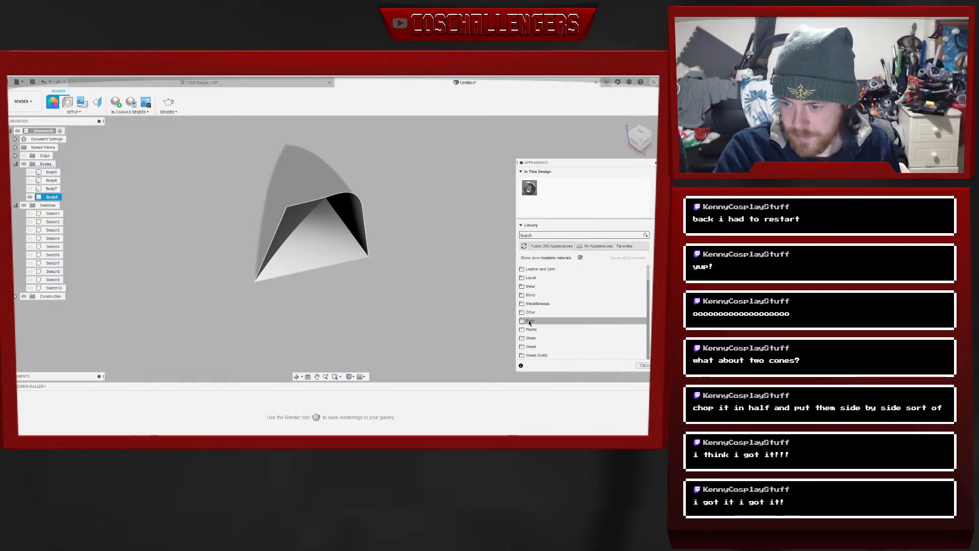
{"action": "scroll", "coordinate": [534, 316], "scroll_direction": "down", "scroll_amount": 1}
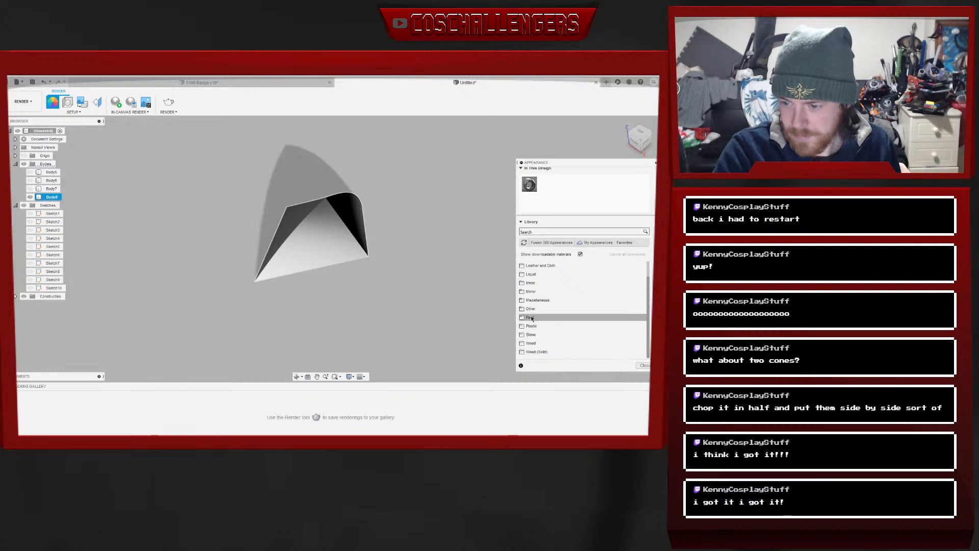
{"action": "left_click", "coordinate": [531, 307]}
{"action": "scroll", "coordinate": [538, 301], "scroll_direction": "down", "scroll_amount": 3}
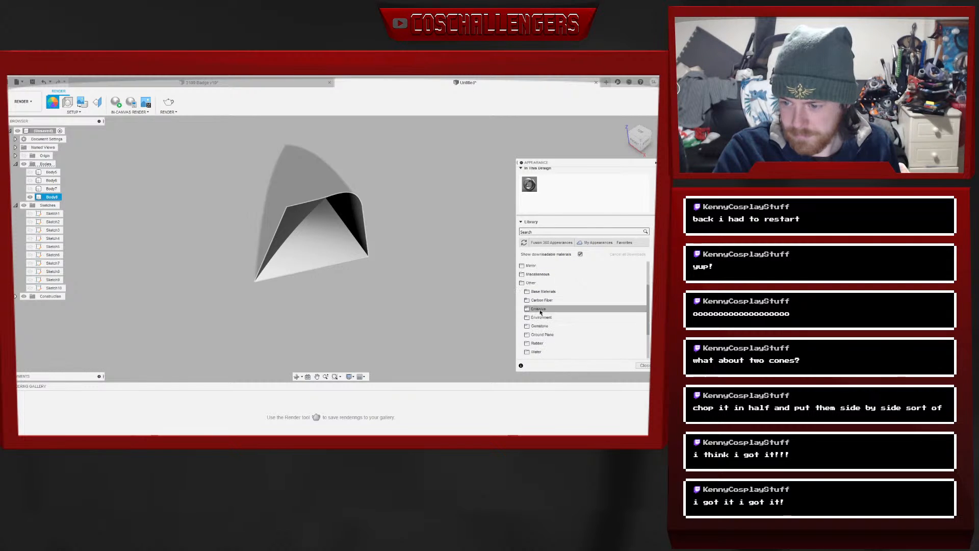
{"action": "left_click", "coordinate": [542, 295]}
{"action": "scroll", "coordinate": [583, 311], "scroll_direction": "down", "scroll_amount": 3}
{"action": "scroll", "coordinate": [585, 316], "scroll_direction": "up", "scroll_amount": 2}
{"action": "scroll", "coordinate": [573, 310], "scroll_direction": "up", "scroll_amount": 1}
{"action": "left_click", "coordinate": [539, 295]}
{"action": "left_click", "coordinate": [532, 285]}
{"action": "left_click", "coordinate": [539, 301]}
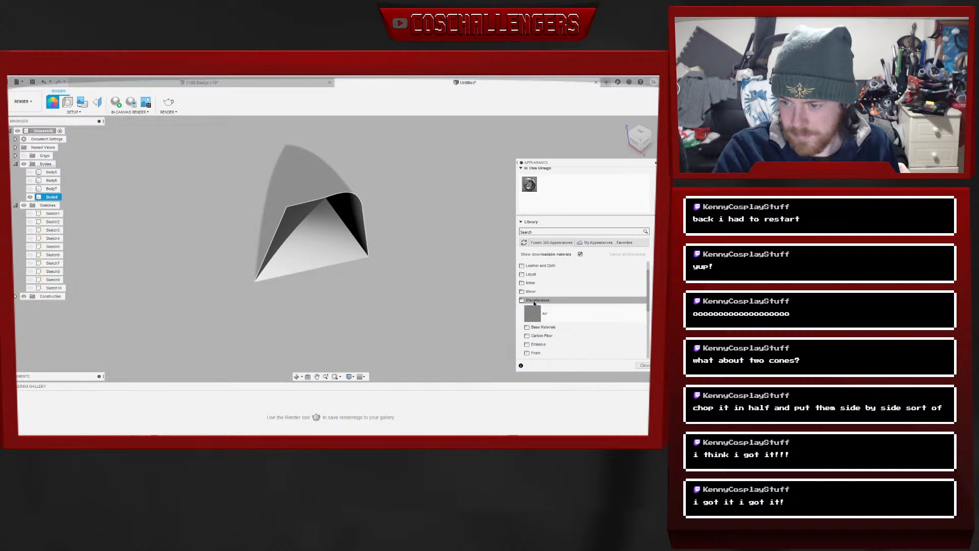
{"action": "left_click", "coordinate": [539, 300]}
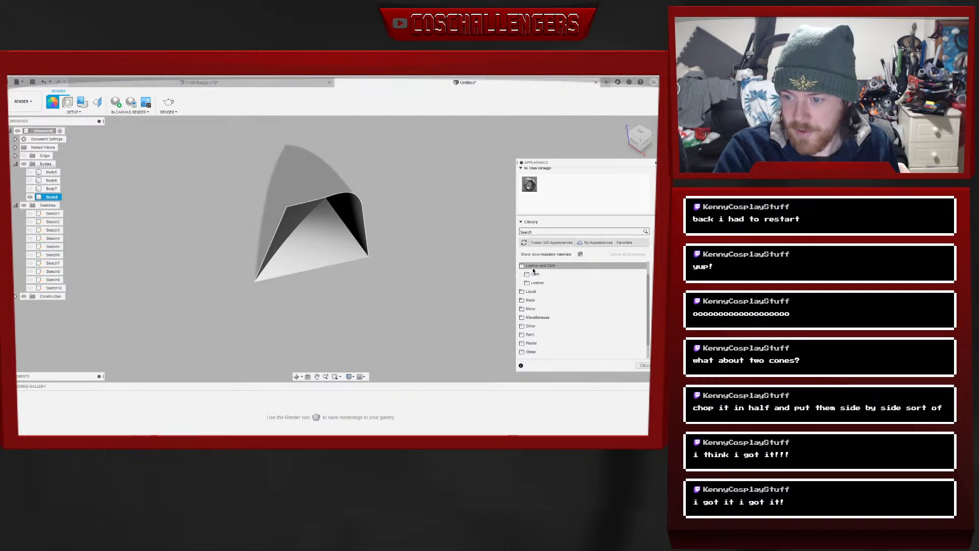
Apply the Leather - Glossy appearance to the body and close the appearance settings
{"action": "left_click", "coordinate": [539, 283]}
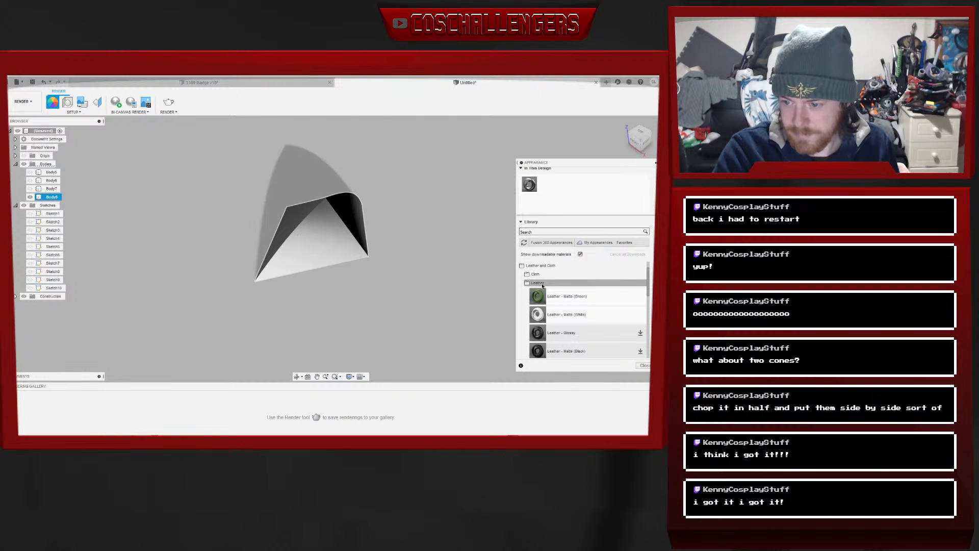
{"action": "scroll", "coordinate": [553, 296], "scroll_direction": "down", "scroll_amount": 1}
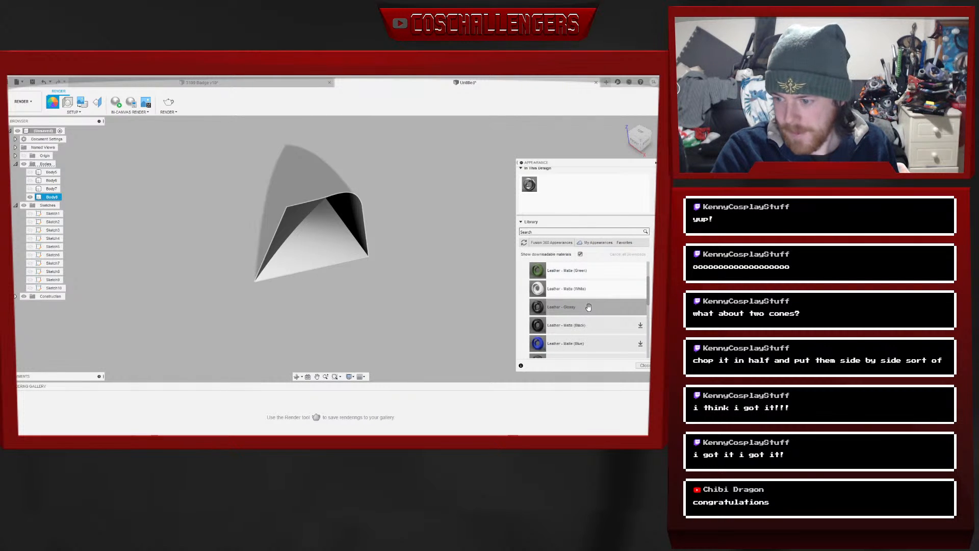
{"action": "left_click_drag", "start_coordinate": [577, 306], "coordinate": [338, 224]}
{"action": "left_click", "coordinate": [644, 366]}
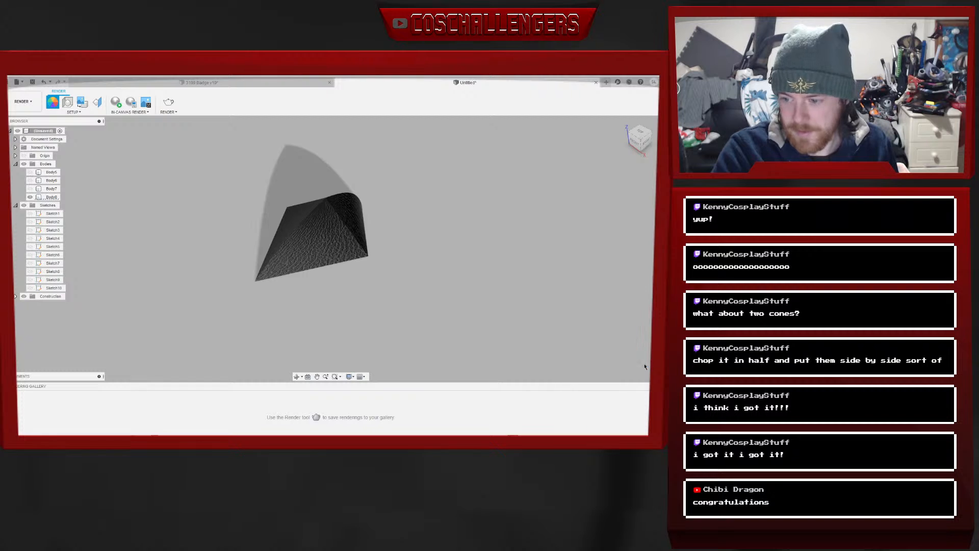
Start the in-canvas render and reopen the appearance settings for the body
{"action": "left_click", "coordinate": [116, 104]}
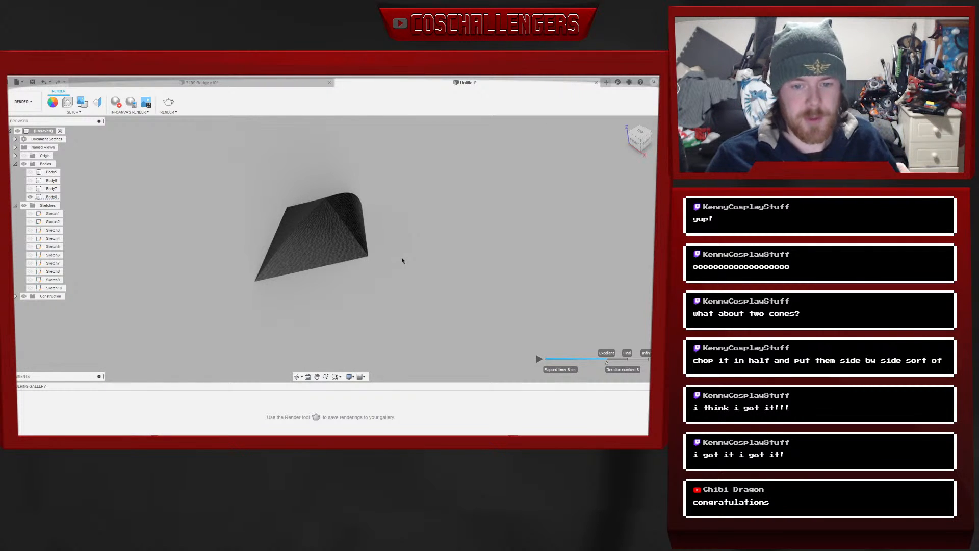
{"action": "left_click", "coordinate": [293, 233]}
{"action": "right_click", "coordinate": [293, 233]}
{"action": "left_click", "coordinate": [320, 218]}
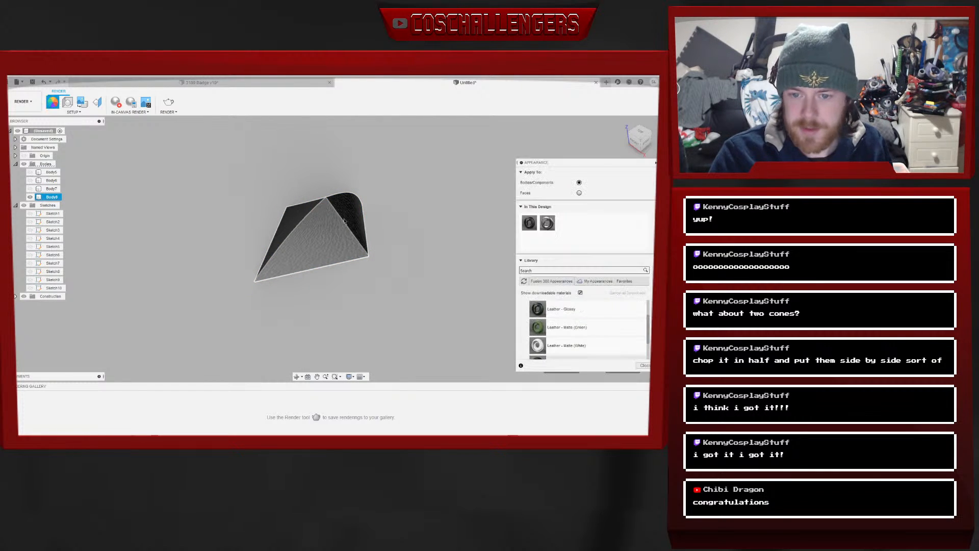
Apply the Paint - Metallic (Black) appearance to the body and close the appearance settings
{"action": "scroll", "coordinate": [560, 317], "scroll_direction": "up", "scroll_amount": 4}
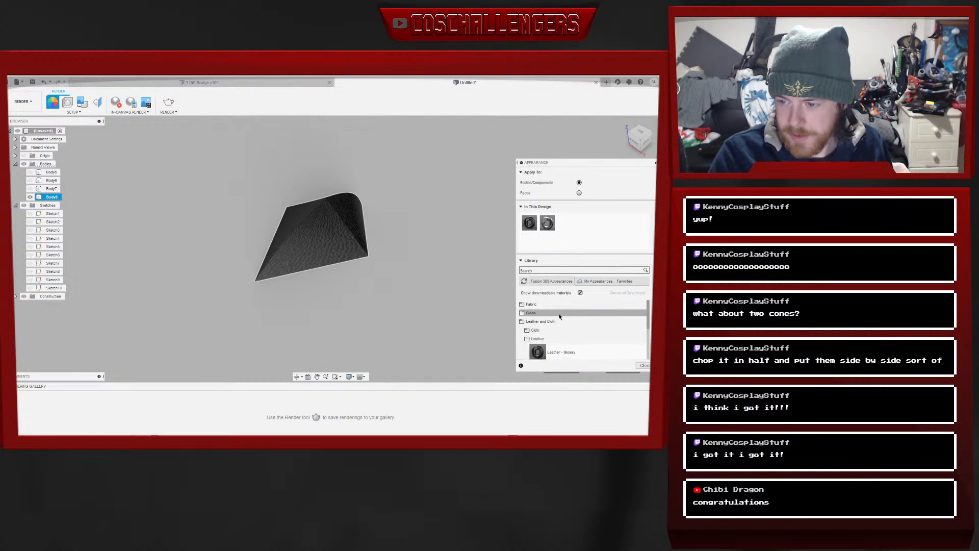
{"action": "left_click", "coordinate": [529, 321]}
{"action": "scroll", "coordinate": [534, 332], "scroll_direction": "down", "scroll_amount": 2}
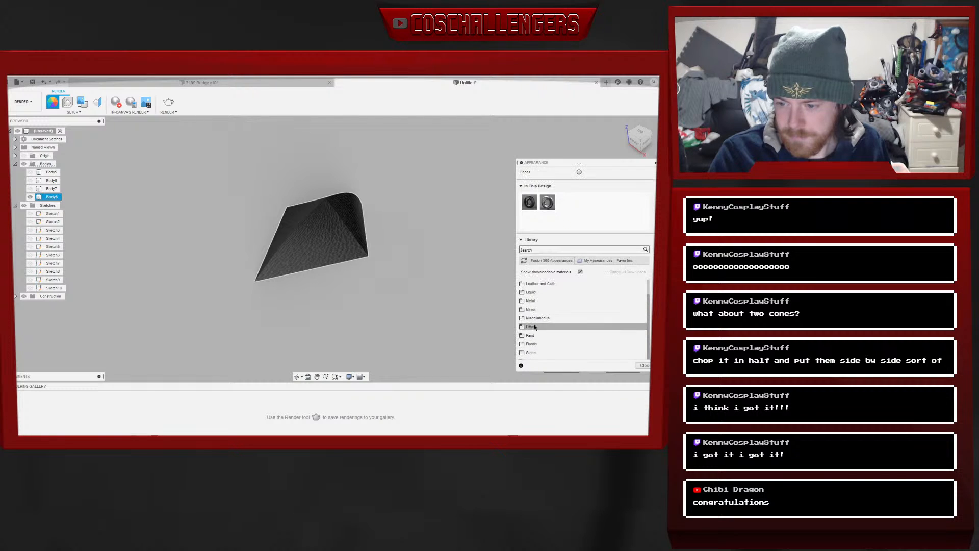
{"action": "left_click", "coordinate": [532, 344]}
{"action": "scroll", "coordinate": [554, 327], "scroll_direction": "down", "scroll_amount": 2}
{"action": "scroll", "coordinate": [553, 327], "scroll_direction": "up", "scroll_amount": 3}
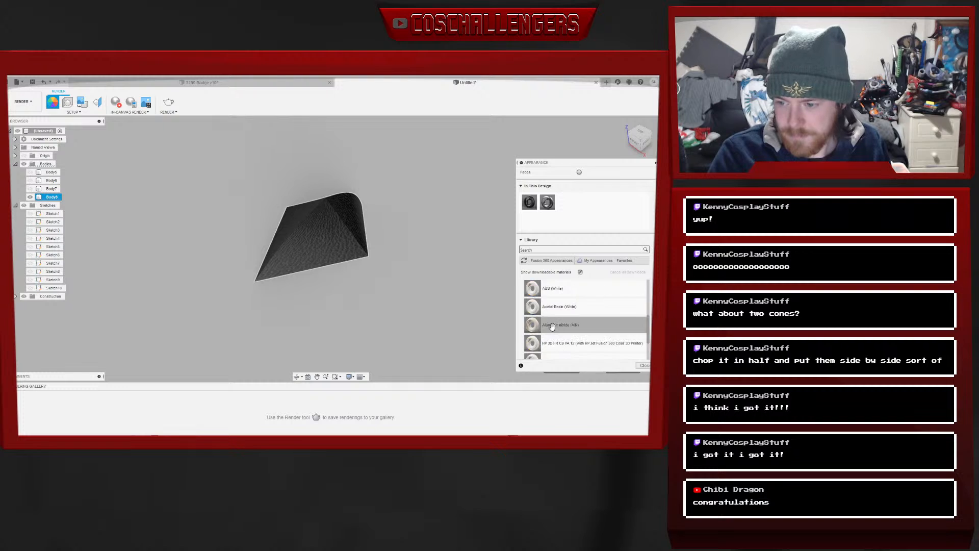
{"action": "left_click", "coordinate": [532, 352]}
{"action": "scroll", "coordinate": [531, 337], "scroll_direction": "down", "scroll_amount": 2}
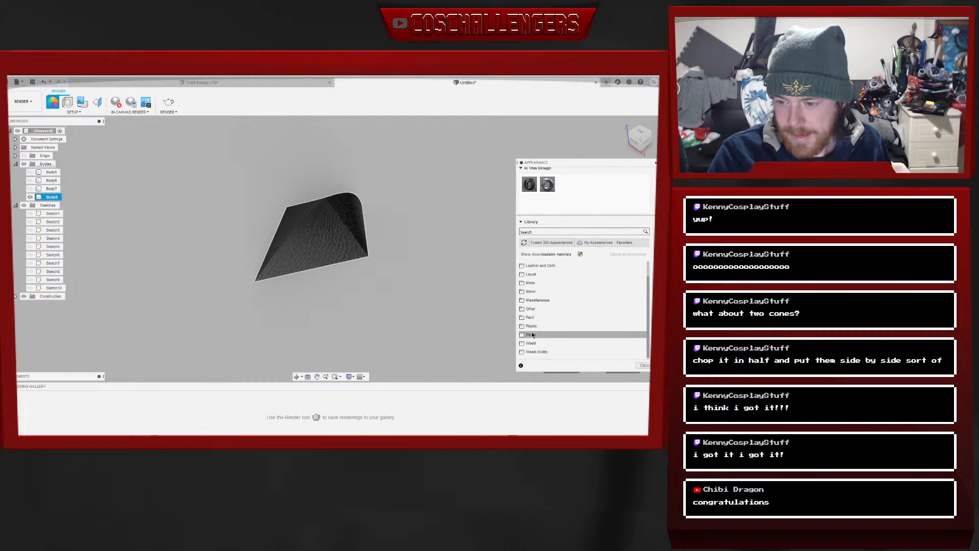
{"action": "left_click", "coordinate": [530, 318]}
{"action": "scroll", "coordinate": [553, 318], "scroll_direction": "down", "scroll_amount": 2}
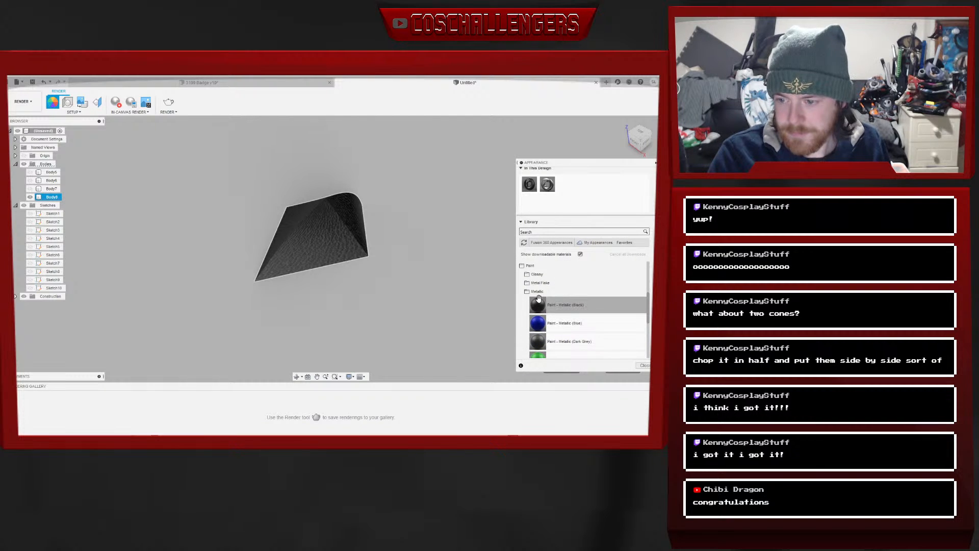
{"action": "left_click_drag", "start_coordinate": [540, 305], "coordinate": [311, 240]}
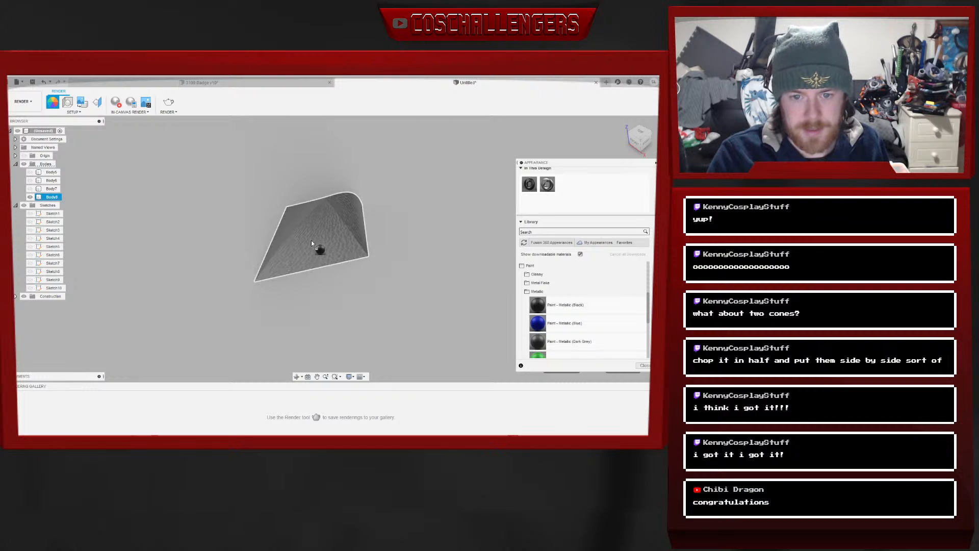
{"action": "left_click", "coordinate": [645, 366]}
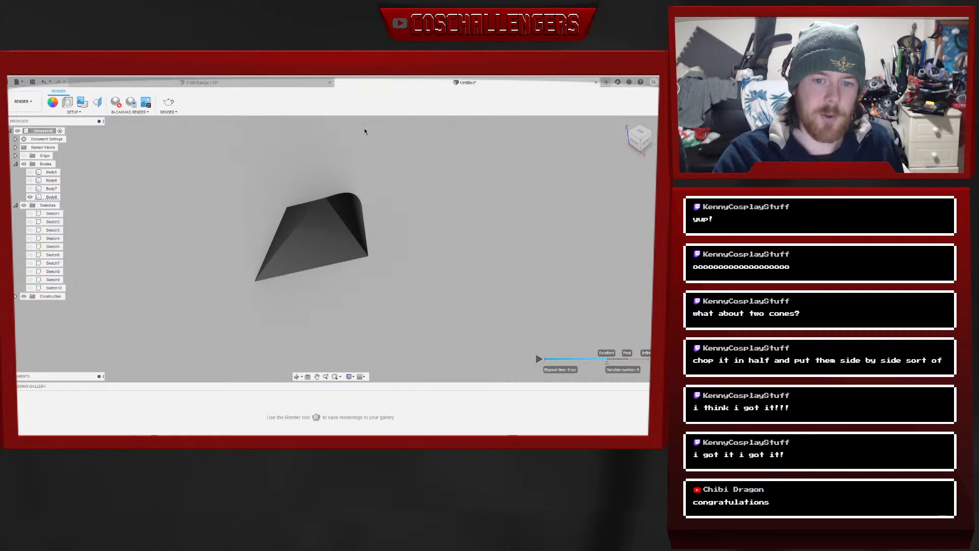
Inspect the rendered piece from closer to the top, look at the badge document for comparison, and return to the piece
{"action": "left_click_drag", "start_coordinate": [634, 143], "coordinate": [639, 154]}
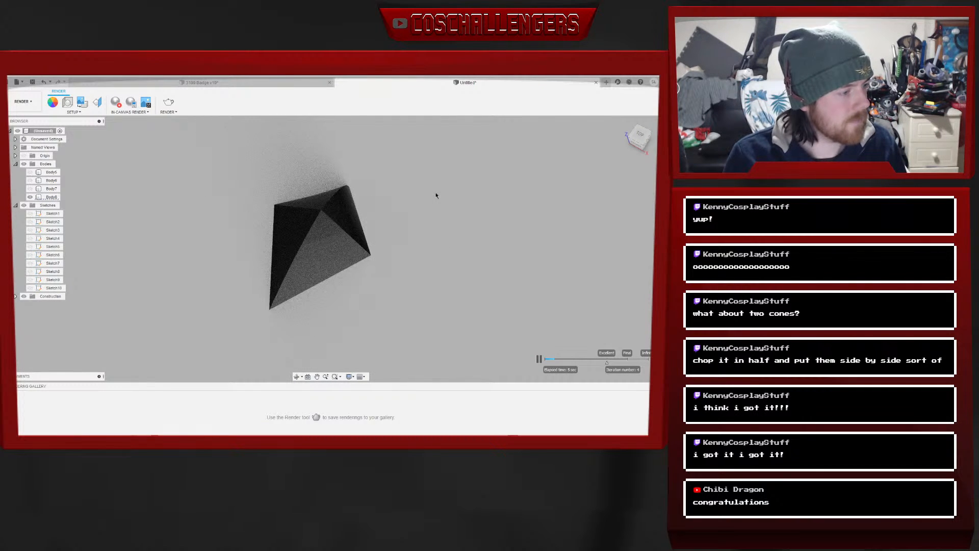
{"action": "left_click", "coordinate": [225, 83]}
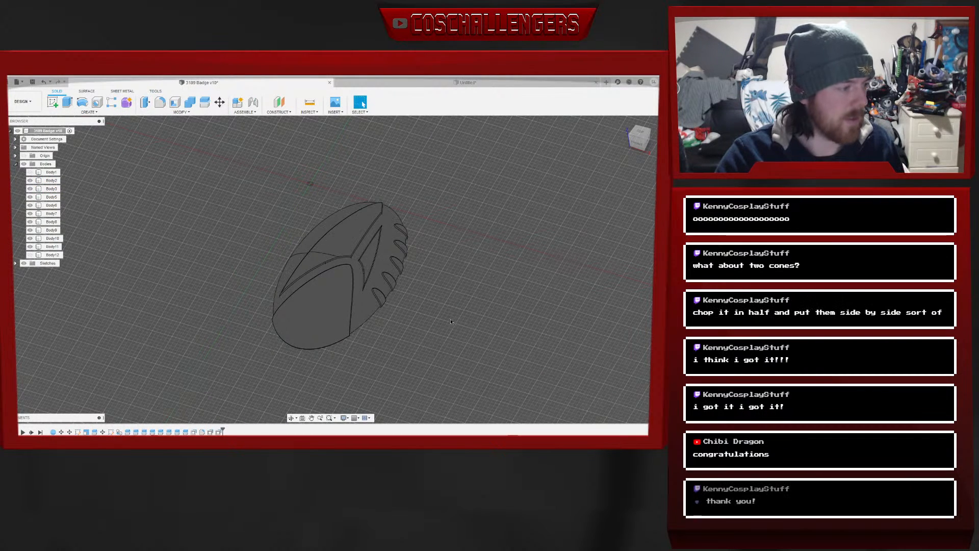
{"action": "left_click", "coordinate": [401, 85]}
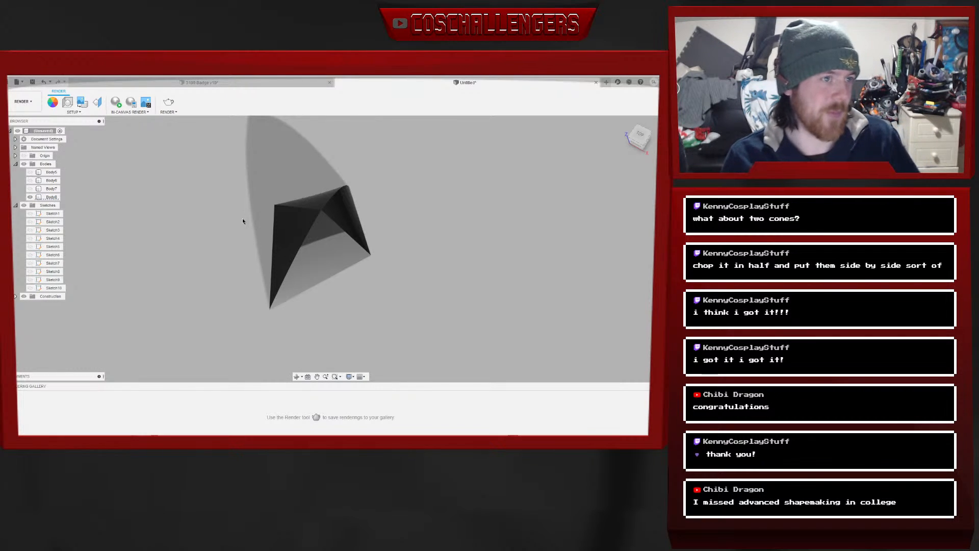
Bring the badge document into the Render workspace and start its in-canvas render
{"action": "left_click", "coordinate": [202, 82]}
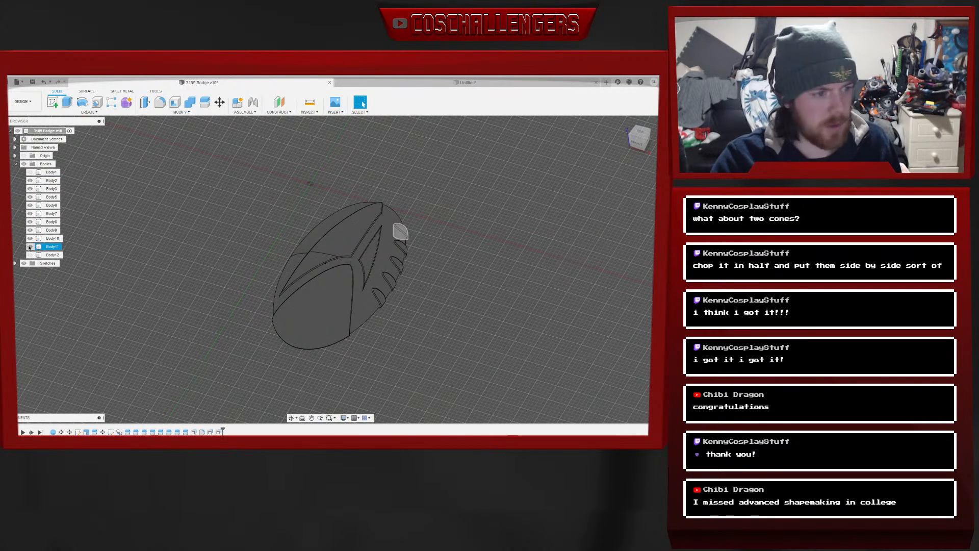
{"action": "left_click", "coordinate": [22, 102]}
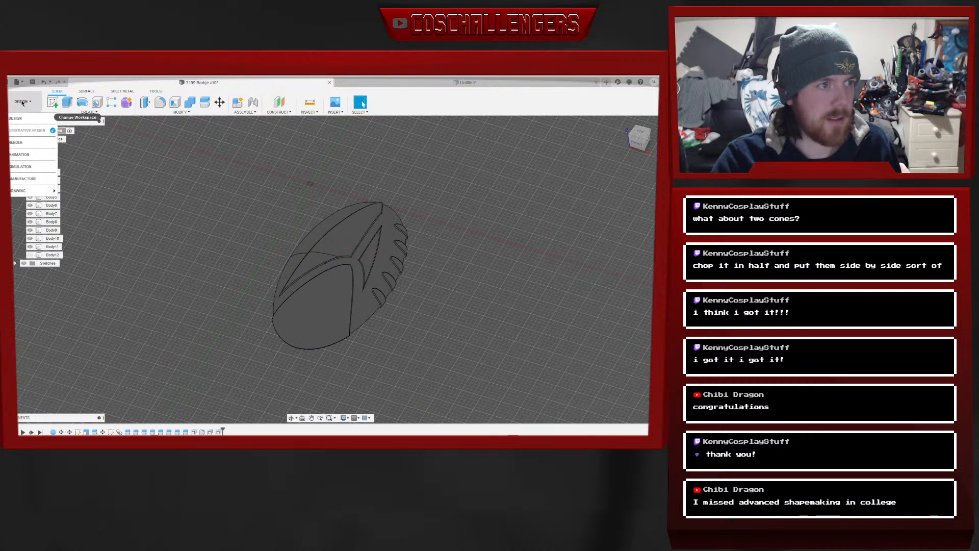
{"action": "left_click", "coordinate": [21, 142]}
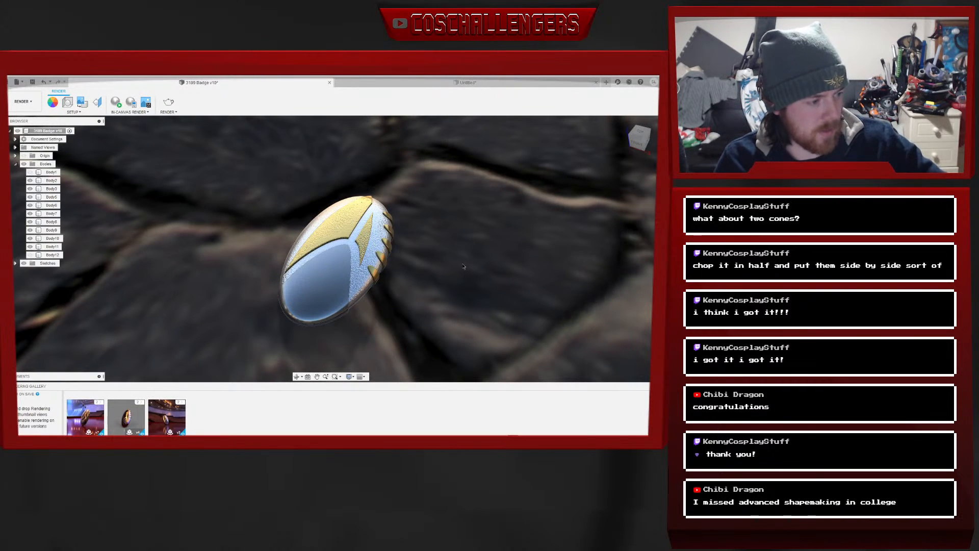
{"action": "left_click", "coordinate": [115, 102]}
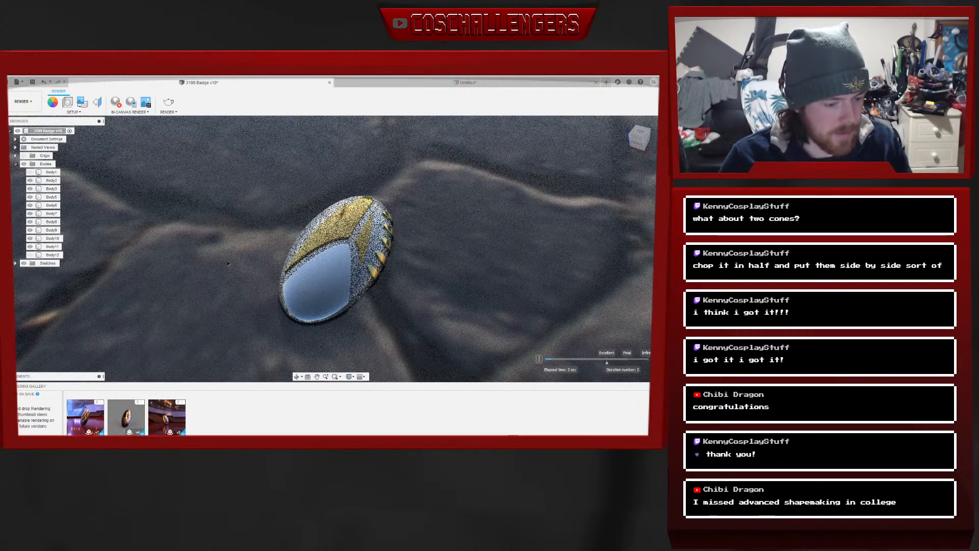
Examine the badge's gallery rendering on the grey background from several angles and close the gallery viewer
{"action": "mouse_move", "coordinate": [167, 422]}
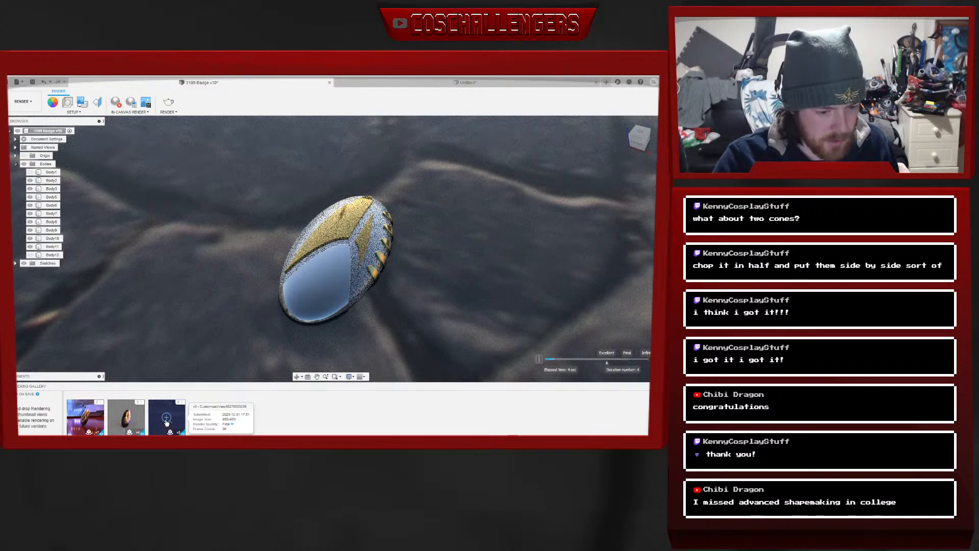
{"action": "left_click", "coordinate": [166, 422]}
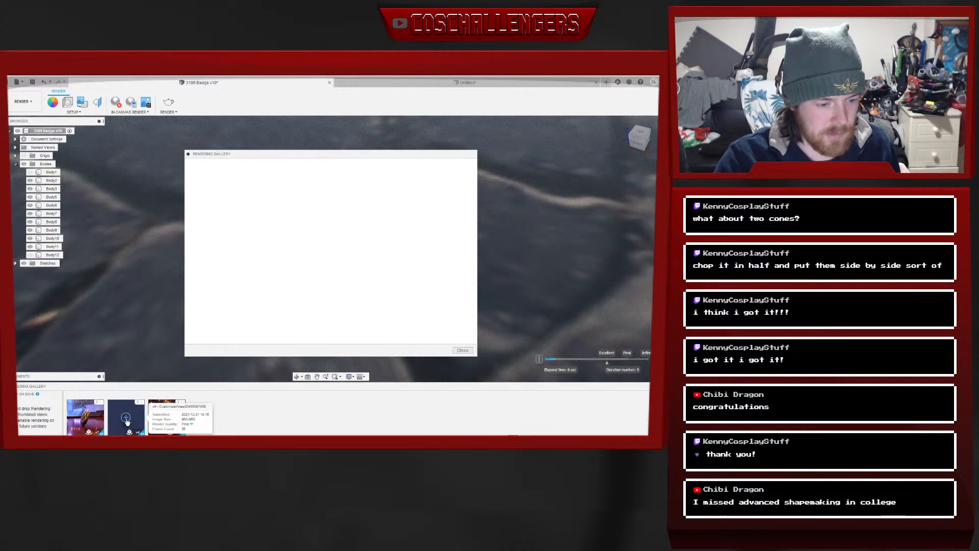
{"action": "left_click", "coordinate": [462, 351]}
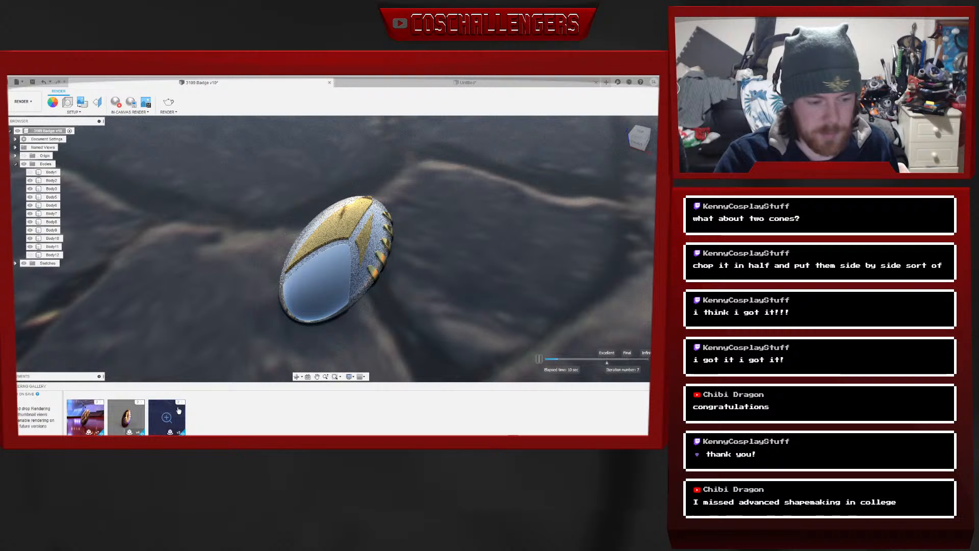
{"action": "left_click", "coordinate": [133, 417]}
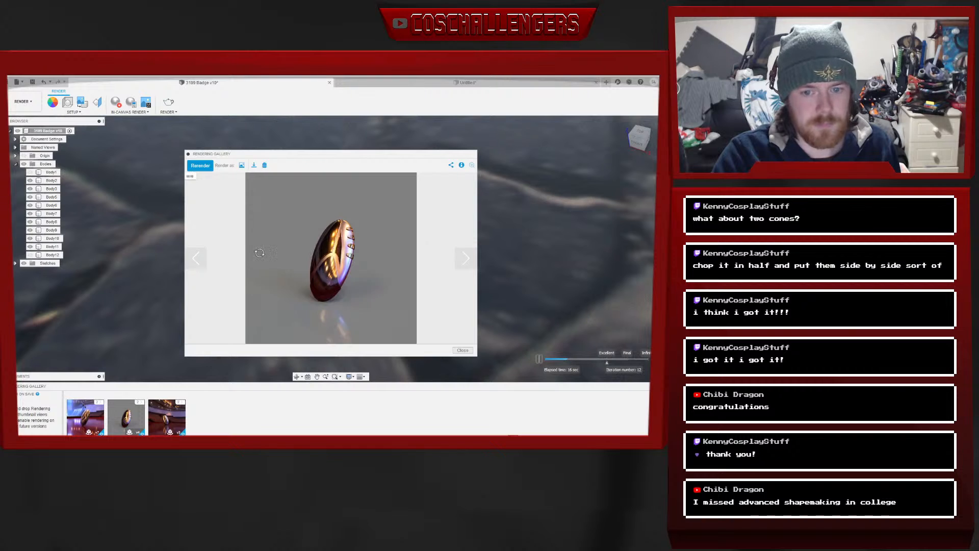
{"action": "left_click_drag", "start_coordinate": [370, 288], "coordinate": [294, 304]}
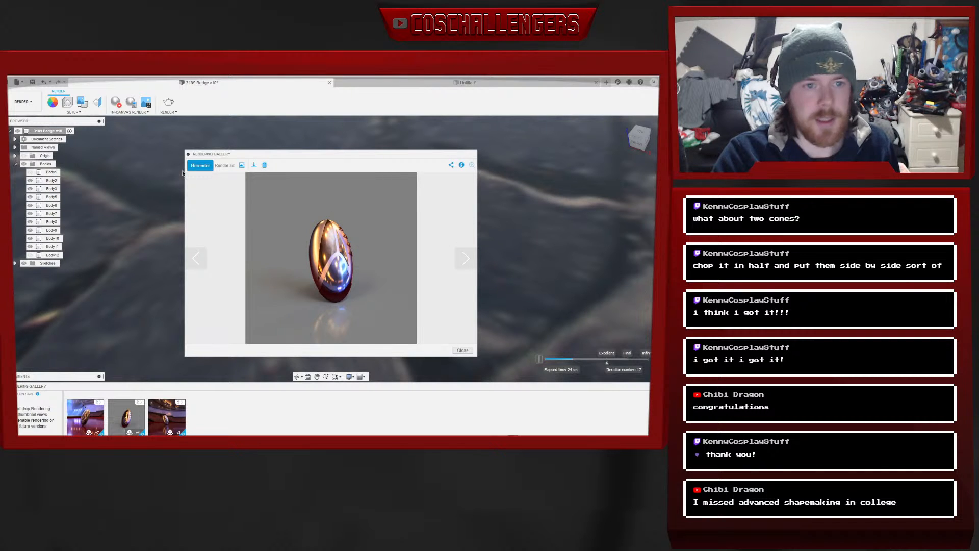
{"action": "left_click_drag", "start_coordinate": [360, 262], "coordinate": [326, 277]}
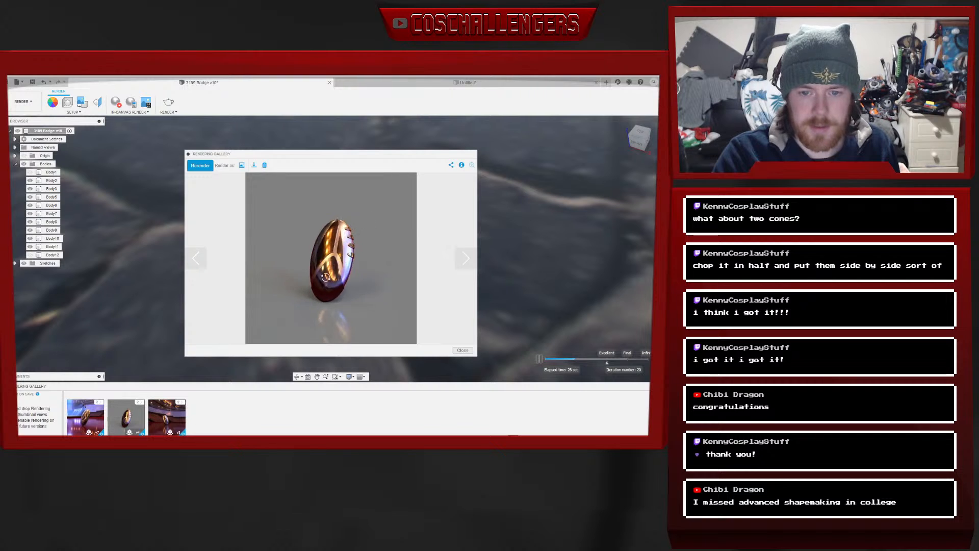
{"action": "left_click", "coordinate": [462, 350]}
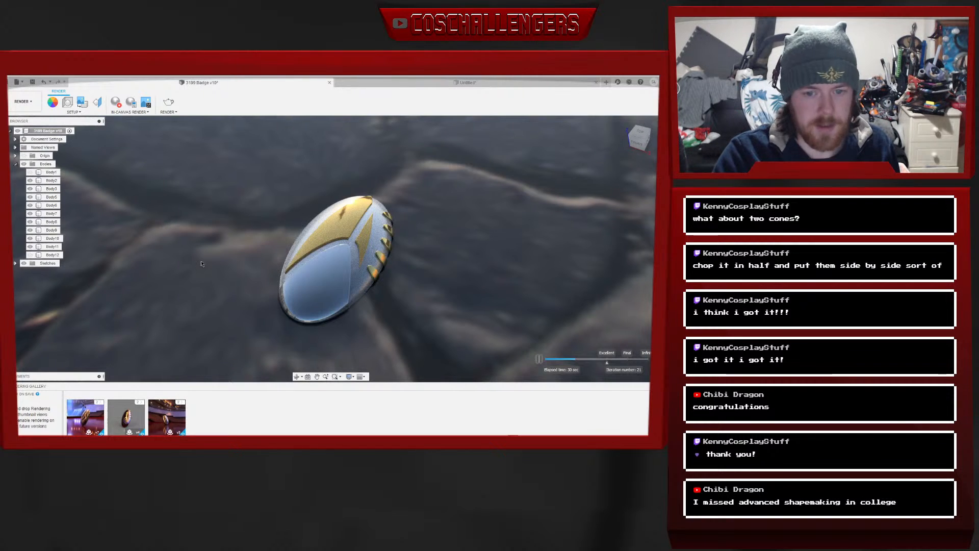
Show Body12 and hide all the other bodies of the badge
{"action": "left_click", "coordinate": [30, 255]}
{"action": "left_click", "coordinate": [30, 181]}
{"action": "left_click", "coordinate": [30, 189]}
{"action": "left_click", "coordinate": [30, 197]}
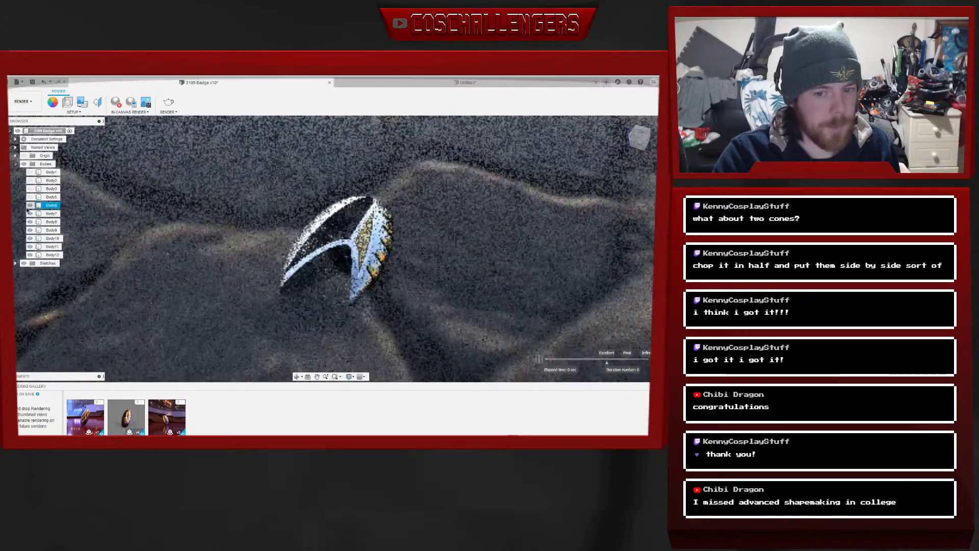
{"action": "left_click", "coordinate": [30, 214]}
{"action": "left_click", "coordinate": [31, 222]}
{"action": "left_click", "coordinate": [30, 230]}
{"action": "left_click", "coordinate": [30, 238]}
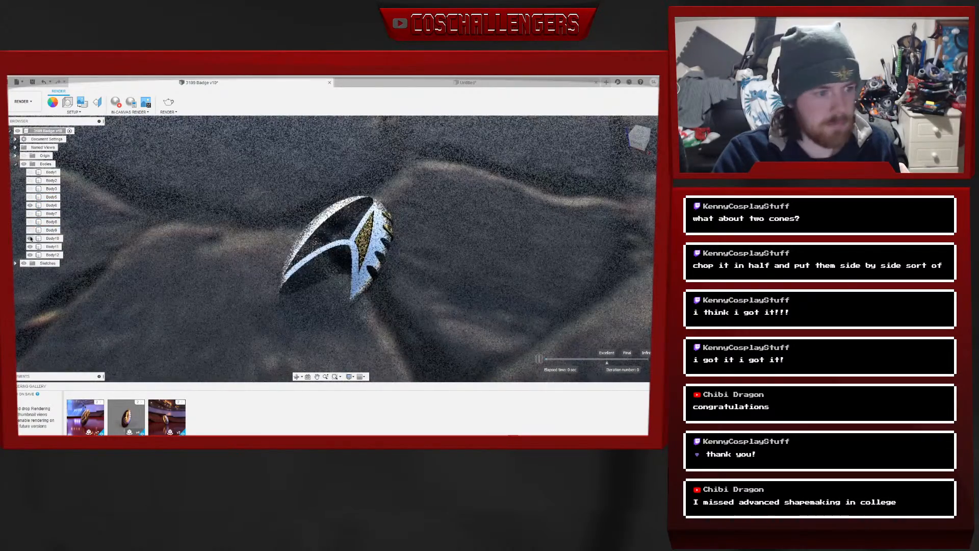
{"action": "left_click", "coordinate": [31, 246]}
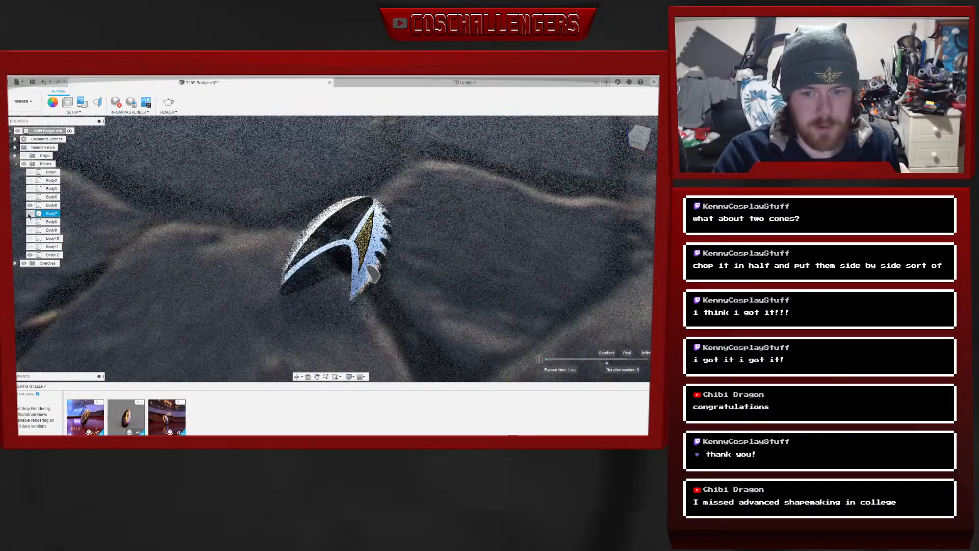
{"action": "left_click", "coordinate": [30, 205]}
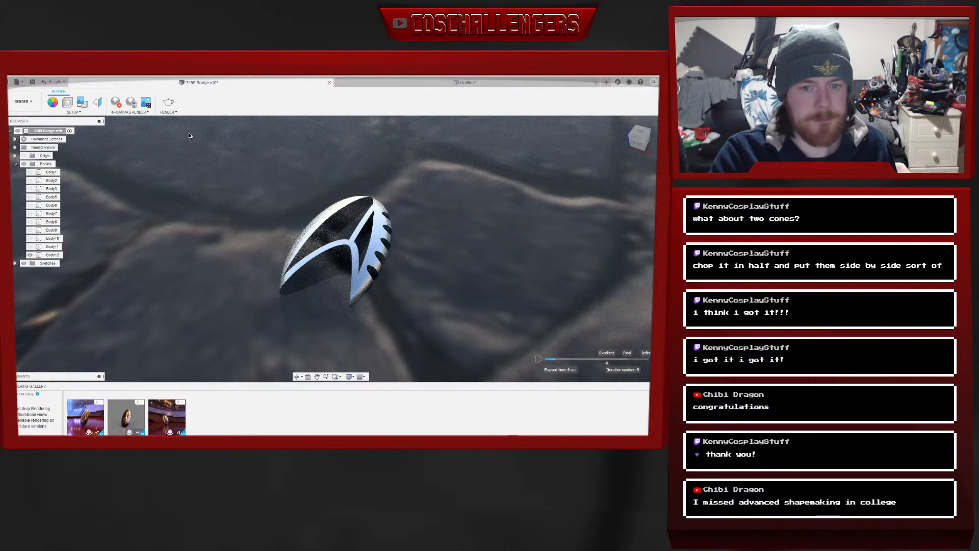
Stop the in-canvas render and show Body6, Body5 and Body3 together with Body12
{"action": "left_click", "coordinate": [117, 103]}
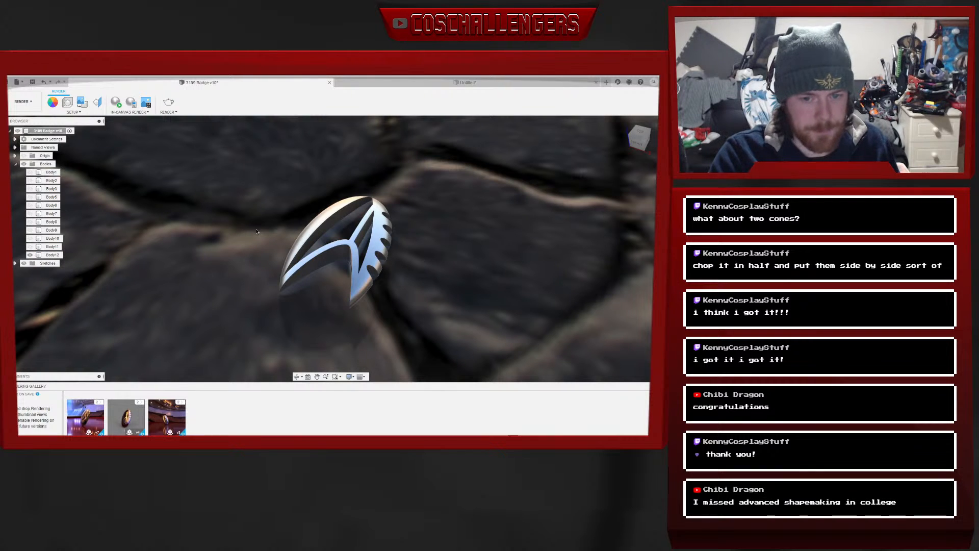
{"action": "left_click", "coordinate": [30, 205]}
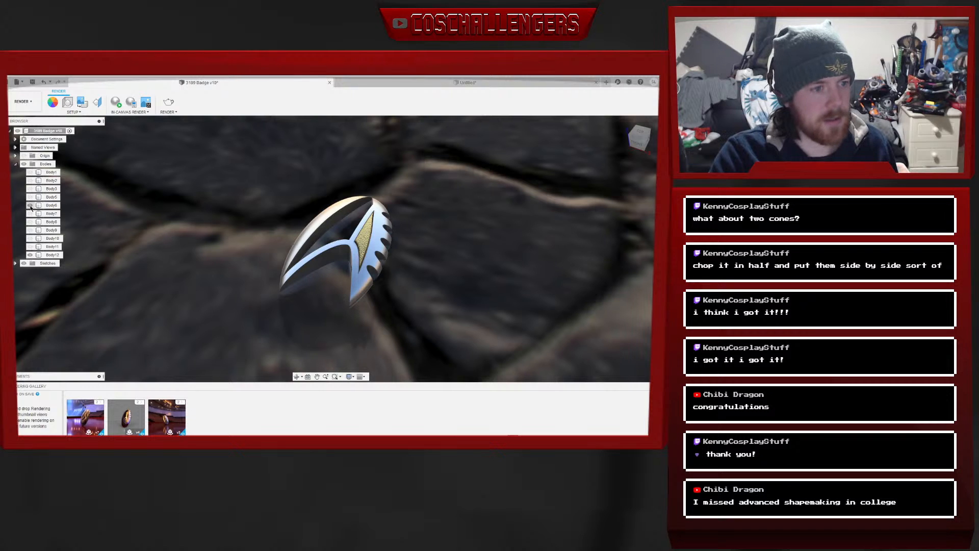
{"action": "left_click", "coordinate": [30, 213]}
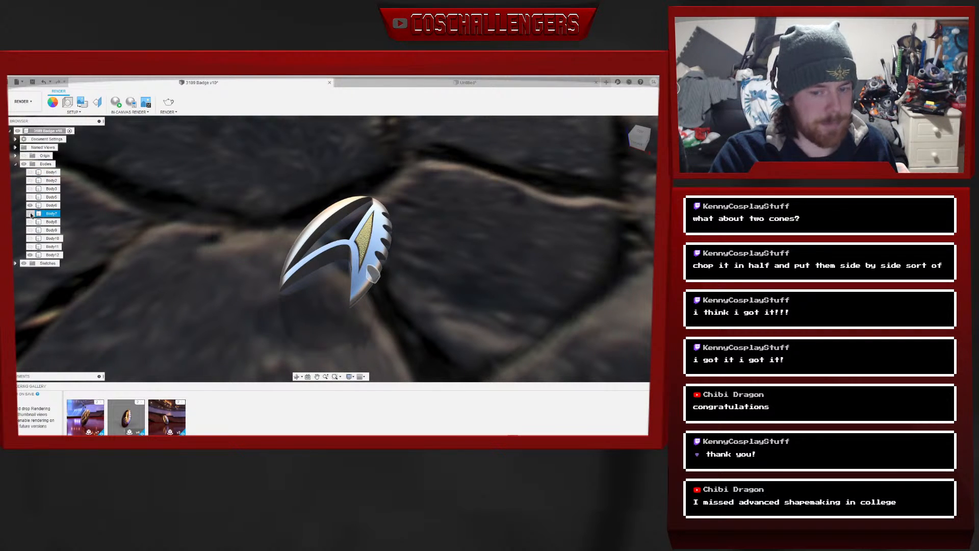
{"action": "left_click", "coordinate": [30, 197]}
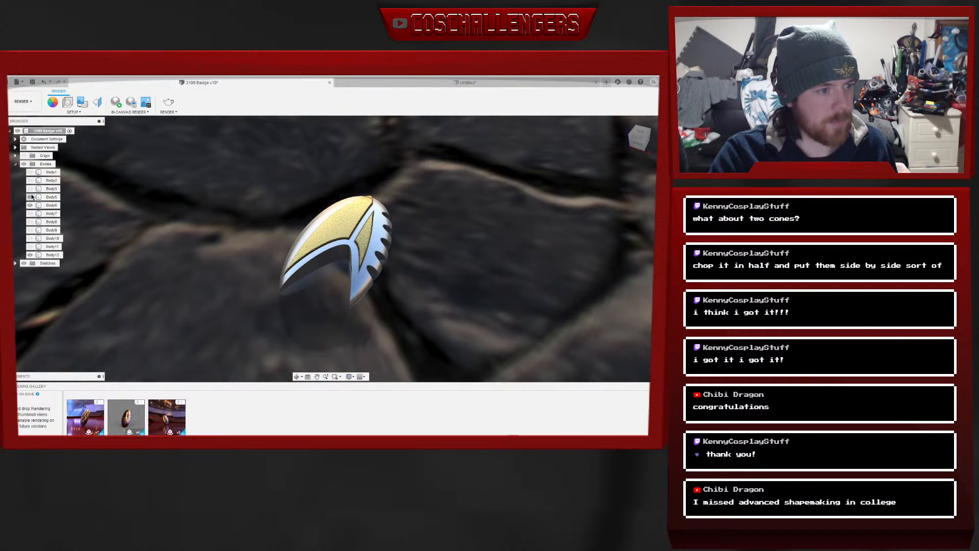
{"action": "left_click", "coordinate": [30, 189]}
{"action": "left_click", "coordinate": [48, 188]}
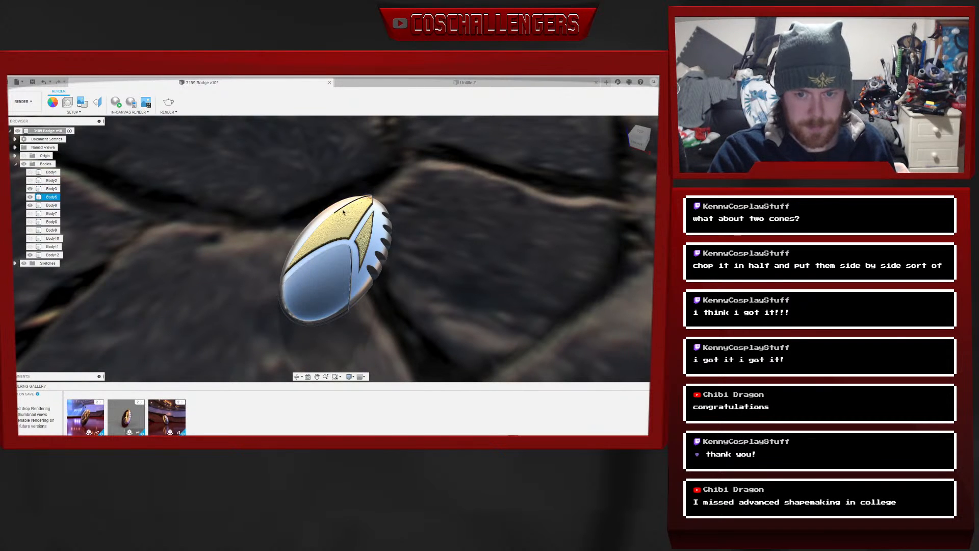
Examine the fit of the visible badge pieces and view the badge straight from the top
{"action": "left_click", "coordinate": [358, 246]}
{"action": "left_click", "coordinate": [336, 275]}
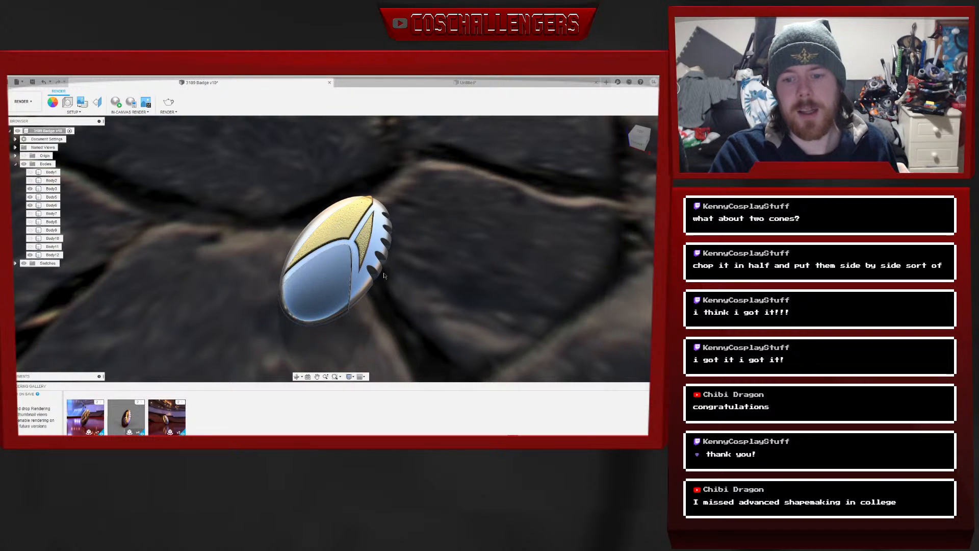
{"action": "left_click", "coordinate": [381, 223]}
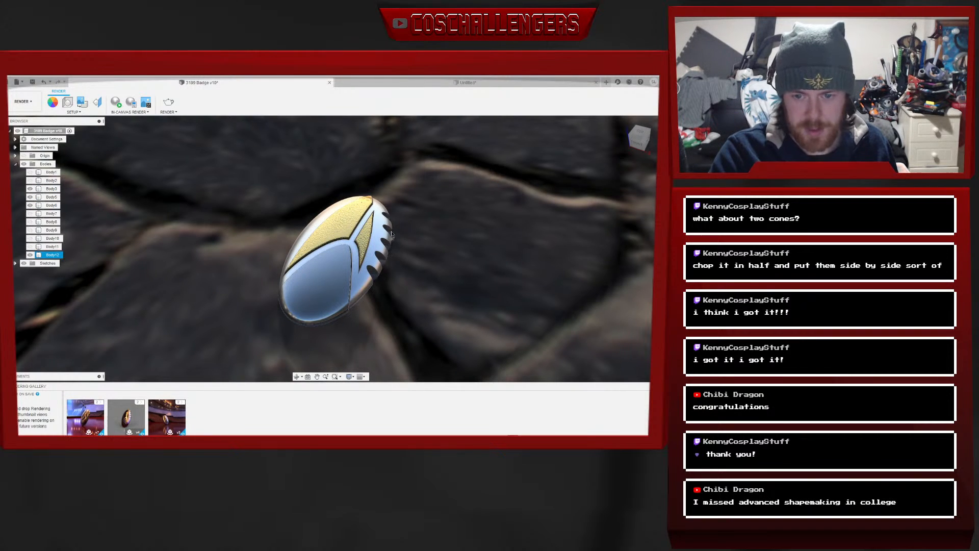
{"action": "left_click", "coordinate": [121, 214]}
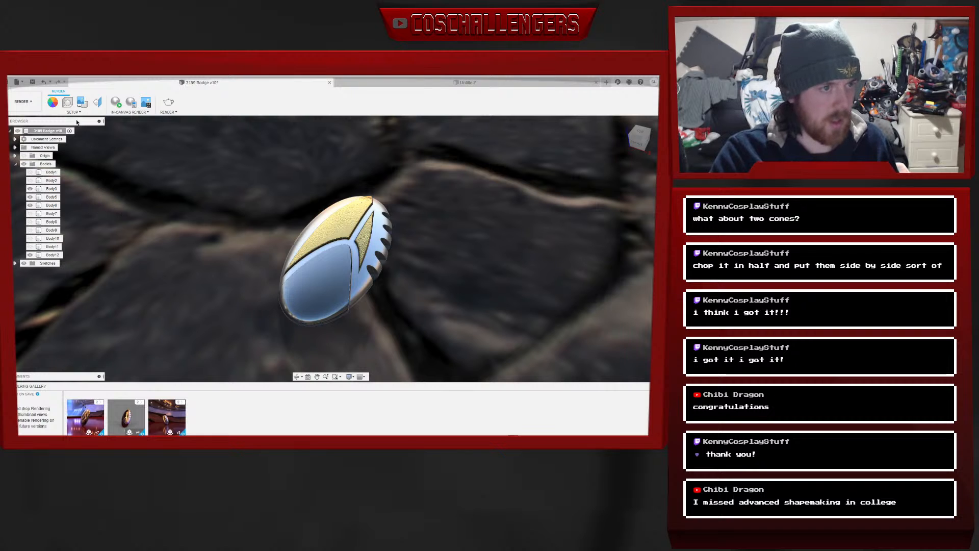
{"action": "left_click", "coordinate": [642, 133]}
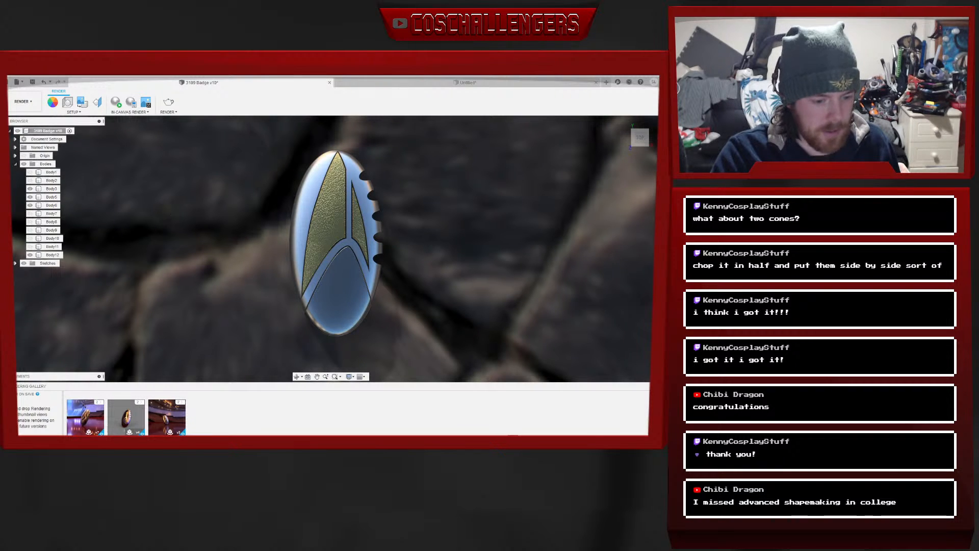
Switch to Photoshop and compare the badges on the uniforms in the two reference photos
{"action": "left_click", "coordinate": [174, 434]}
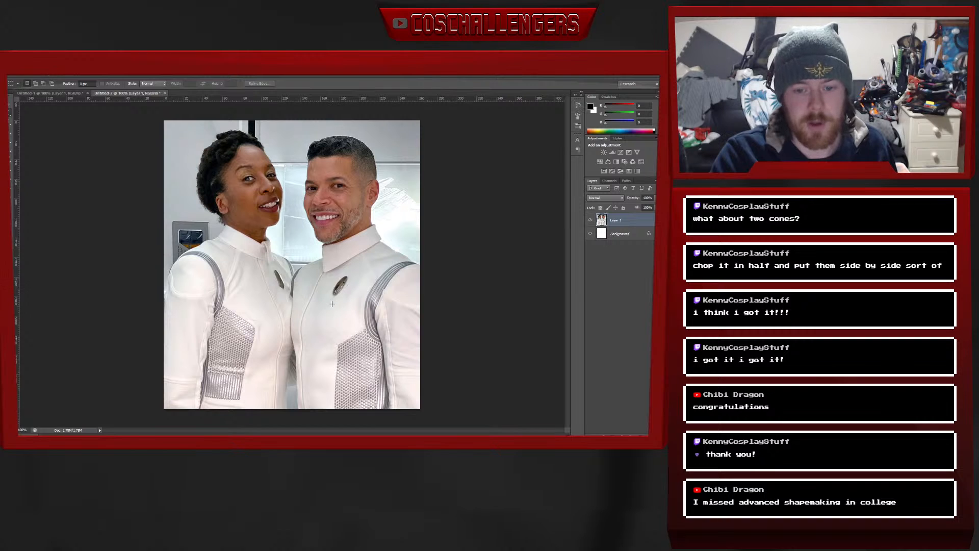
{"action": "left_click", "coordinate": [62, 93]}
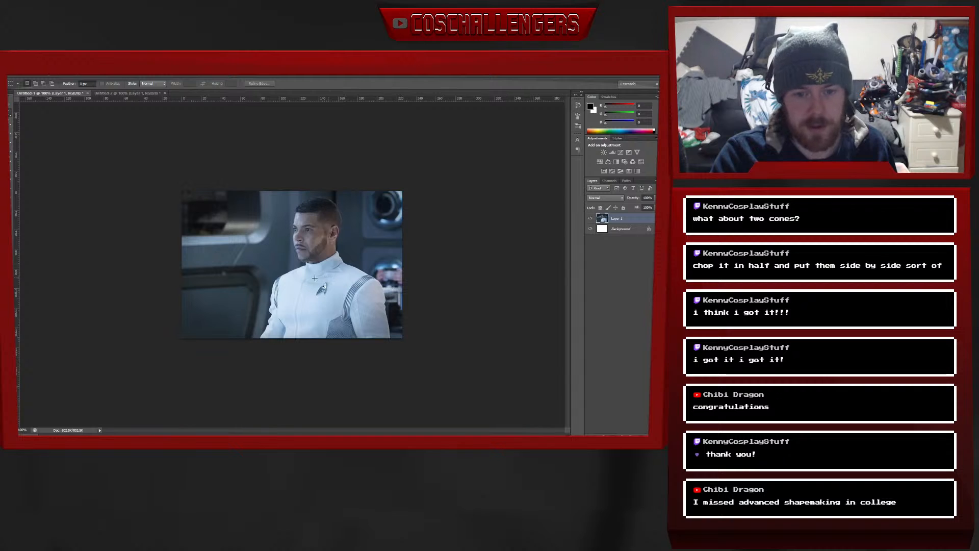
{"action": "left_click", "coordinate": [104, 93]}
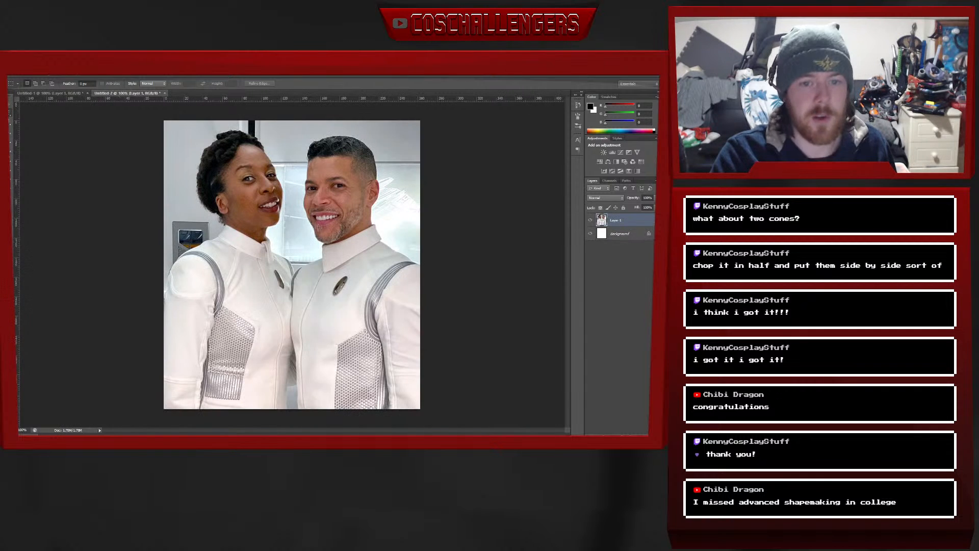
Copy the part of the single-man photo containing the figure and paste it into the two-person photo as a new layer
{"action": "left_click", "coordinate": [55, 92]}
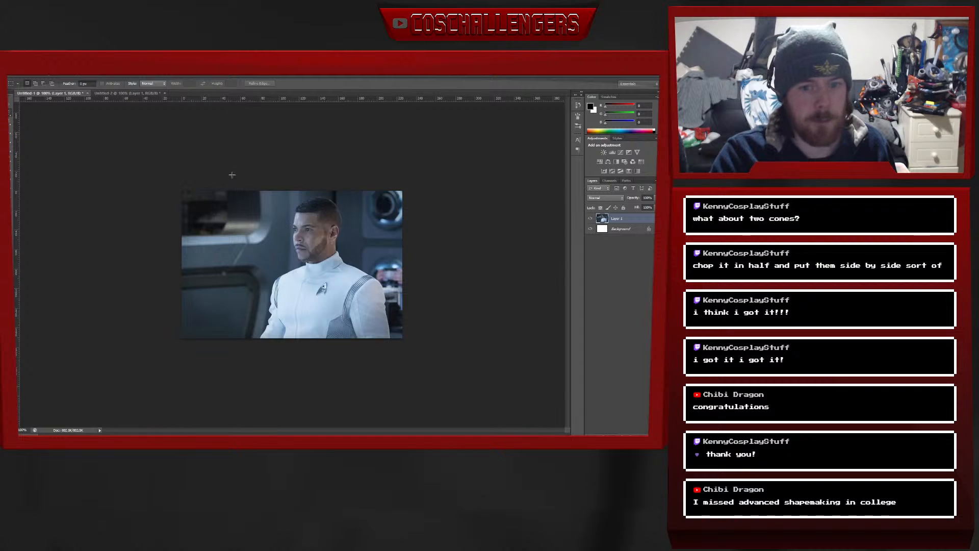
{"action": "left_click_drag", "start_coordinate": [223, 191], "coordinate": [400, 339]}
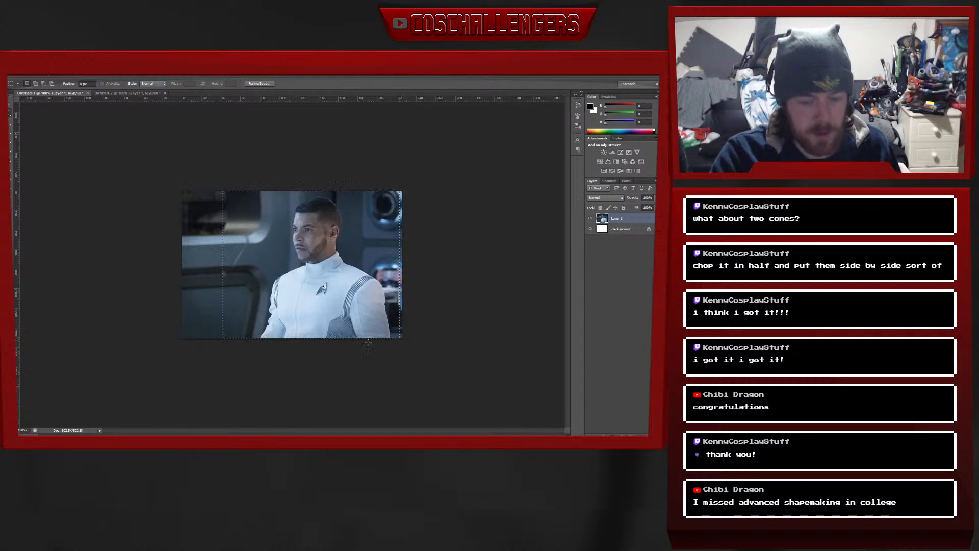
{"action": "left_click", "coordinate": [101, 94]}
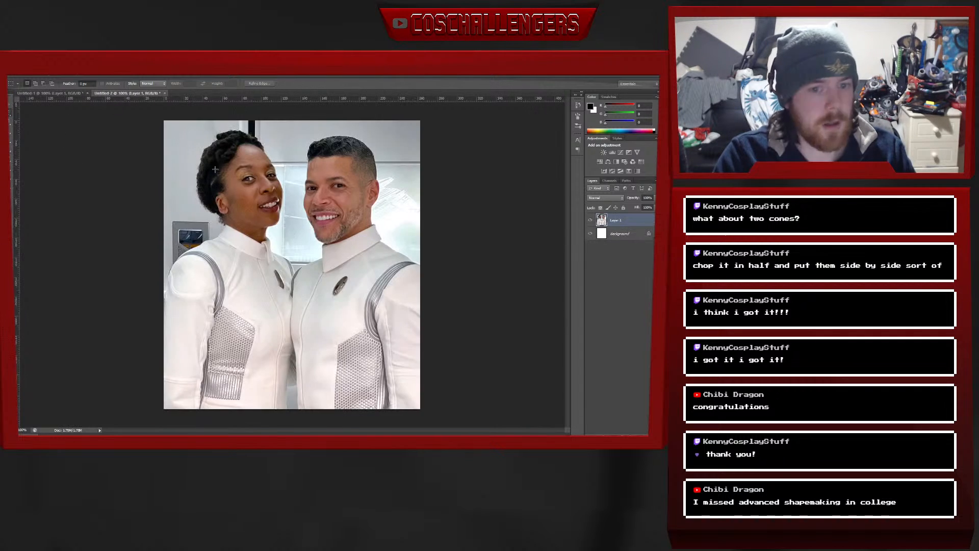
{"action": "key", "text": "ctrl+v"}
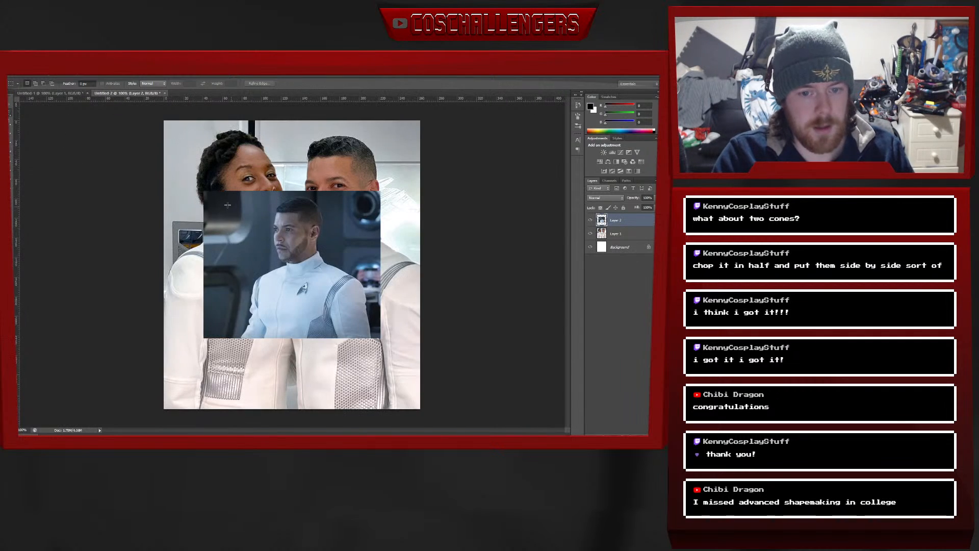
Place horizontal guides at the smiling man's hair top and nose base, and move the pasted photo over the woman
{"action": "left_click_drag", "start_coordinate": [314, 98], "coordinate": [318, 136]}
{"action": "left_click", "coordinate": [10, 104]}
{"action": "left_click_drag", "start_coordinate": [278, 246], "coordinate": [197, 197]}
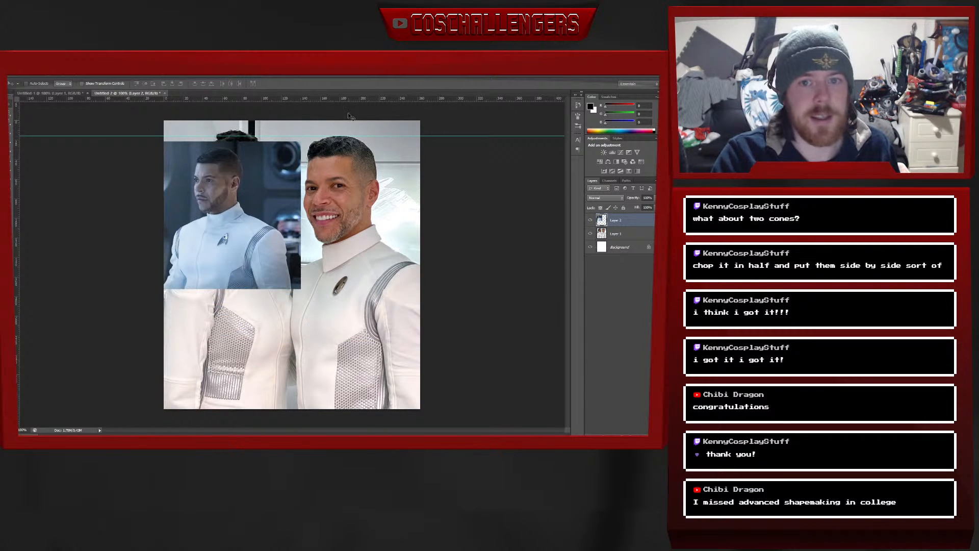
{"action": "left_click_drag", "start_coordinate": [356, 101], "coordinate": [385, 206]}
Enlarge the pasted single-man photo with Free Transform so his head approximately matches the smiling man's head size
{"action": "key", "text": "m"}
{"action": "right_click", "coordinate": [211, 194]}
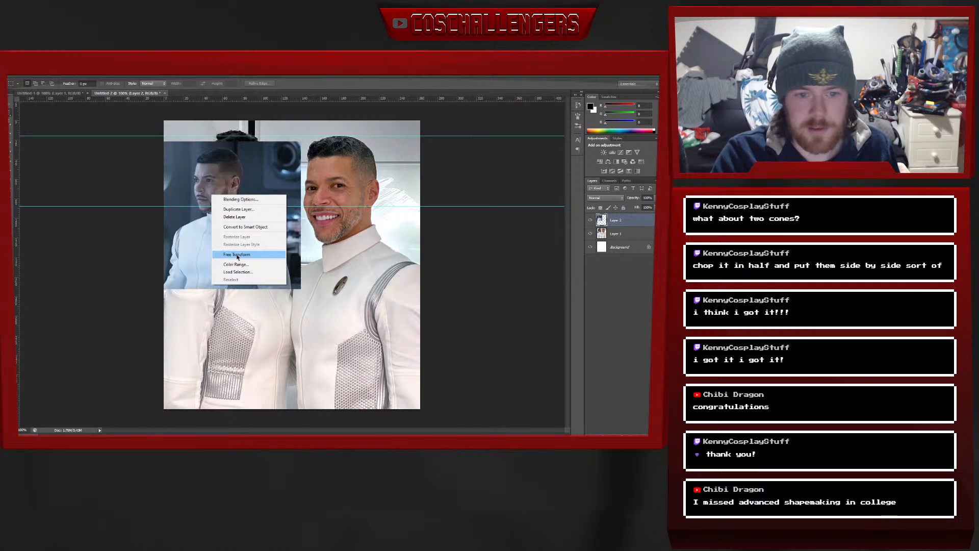
{"action": "left_click", "coordinate": [237, 255]}
{"action": "left_click_drag", "start_coordinate": [299, 290], "coordinate": [384, 372], "text": "shift"}
{"action": "mouse_move", "coordinate": [313, 338]}
{"action": "left_mouse_down"}
{"action": "mouse_move", "coordinate": [306, 328]}
{"action": "mouse_move", "coordinate": [302, 357]}
{"action": "mouse_move", "coordinate": [303, 324]}
{"action": "left_mouse_up"}
{"action": "left_click_drag", "start_coordinate": [382, 349], "coordinate": [391, 356], "text": "shift"}
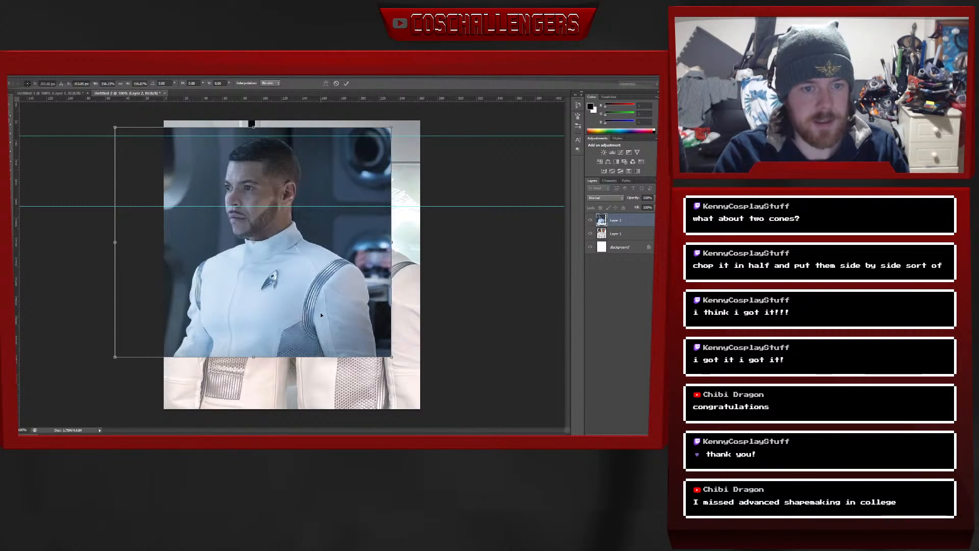
Nudge and slightly enlarge the pasted photo to align hair top and nose base with the guides, and apply the transformation
{"action": "key", "text": "Left"}
{"action": "key", "text": "Up"}
{"action": "key", "text": "Left"}
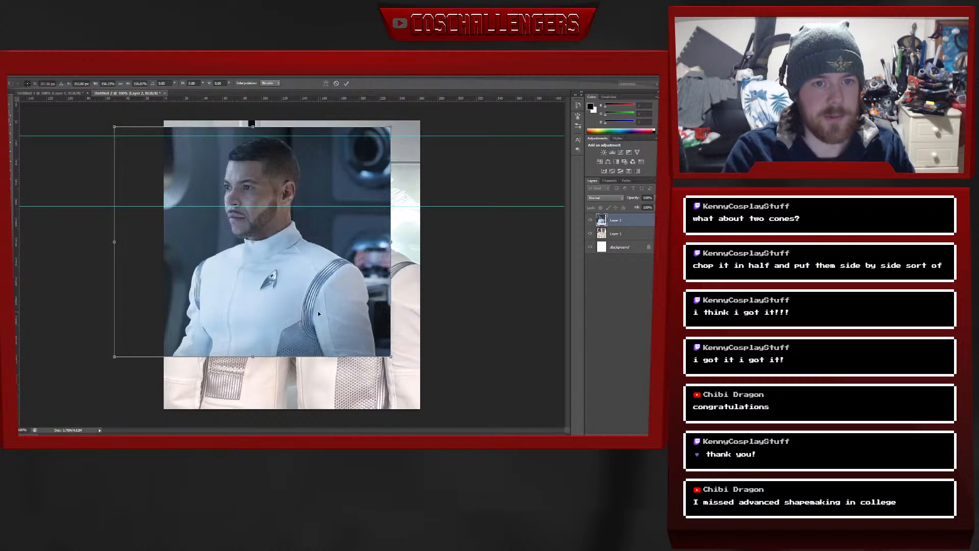
{"action": "key", "text": "Up"}
{"action": "key", "text": "Up"}
{"action": "key", "text": "Left"}
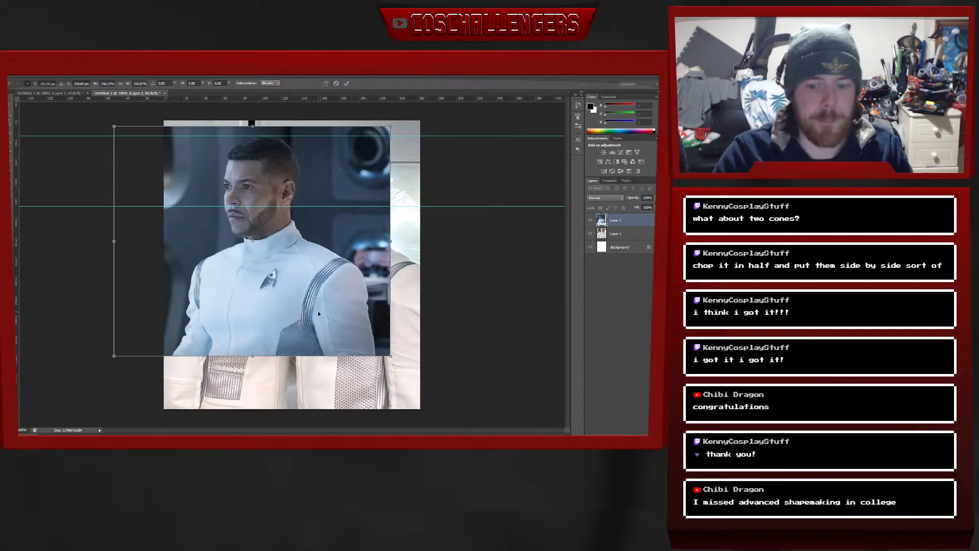
{"action": "left_click_drag", "start_coordinate": [390, 357], "coordinate": [392, 359]}
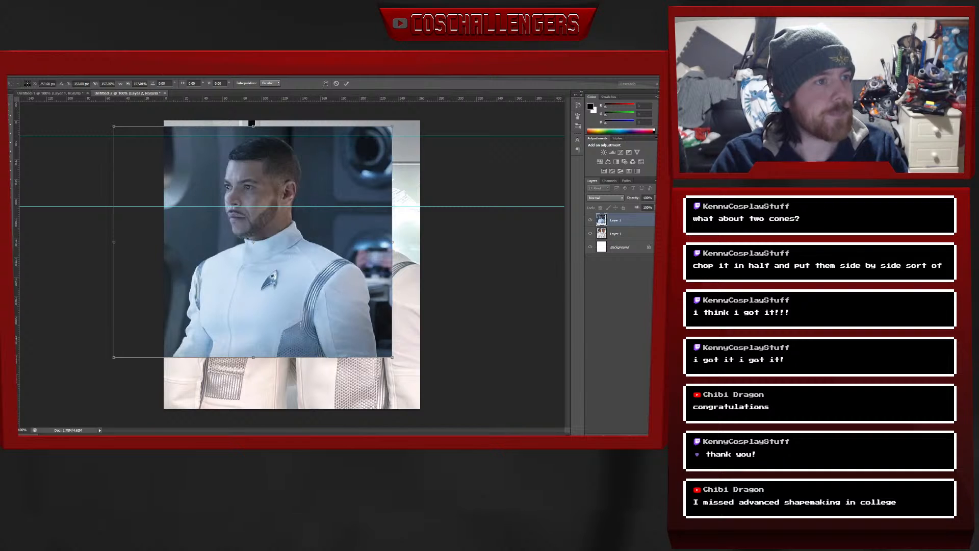
{"action": "key", "text": "m"}
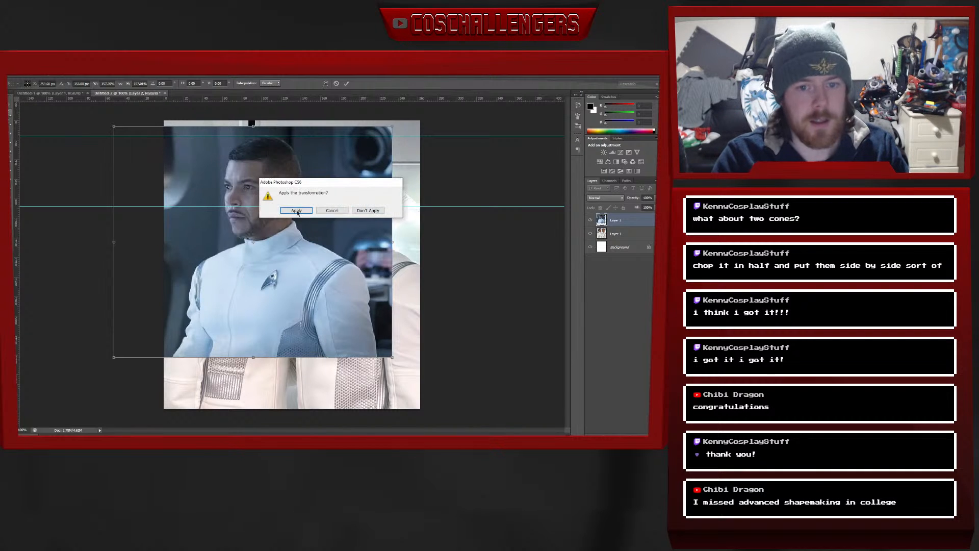
{"action": "key", "text": "Return"}
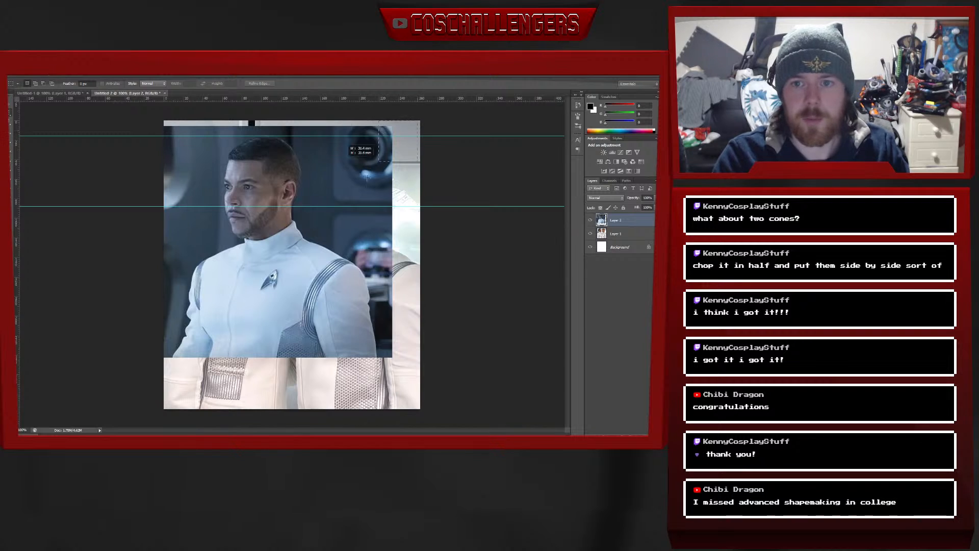
Delete the part of the pasted photo covering the smiling man, and move the remainder so both badges sit side by side
{"action": "left_click_drag", "start_coordinate": [300, 368], "coordinate": [418, 120]}
{"action": "key", "text": "Delete"}
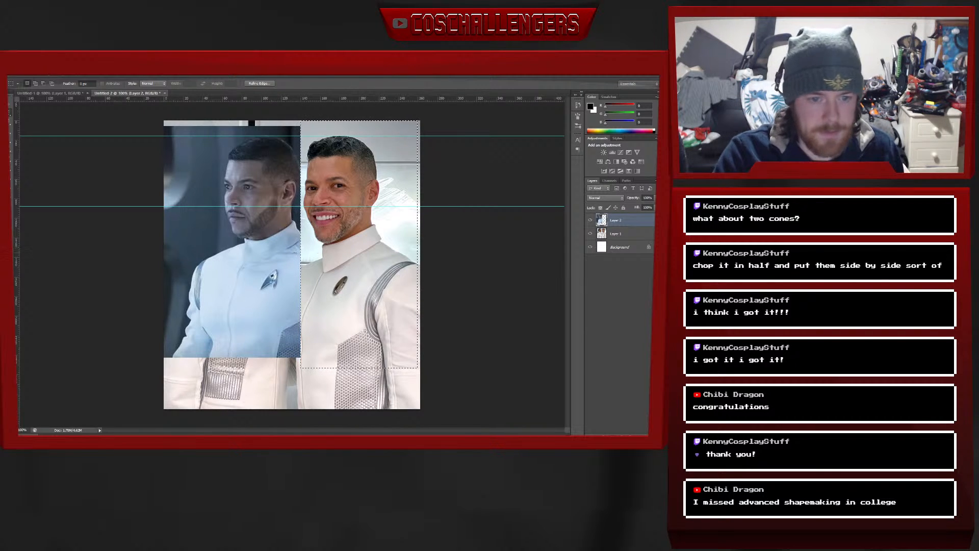
{"action": "key", "text": "v"}
{"action": "left_click_drag", "start_coordinate": [255, 239], "coordinate": [267, 249]}
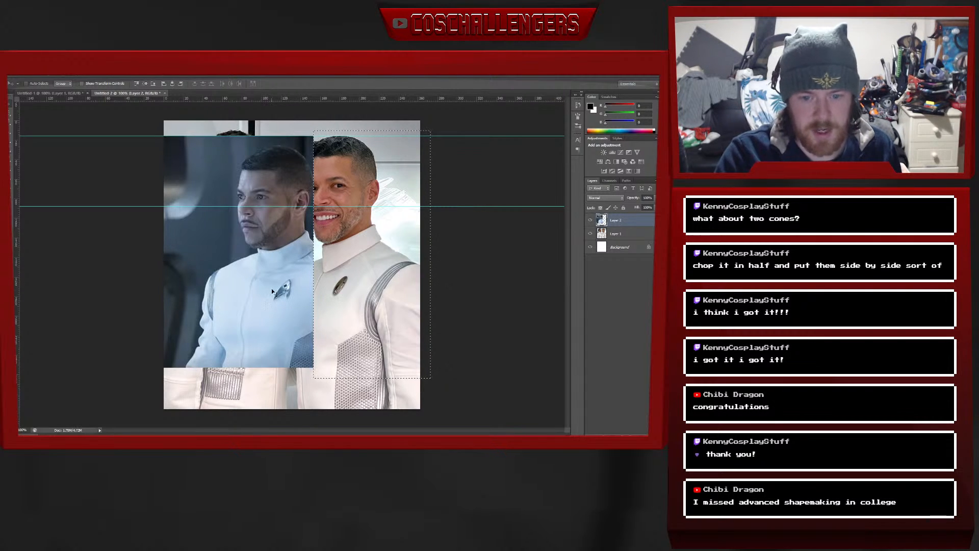
{"action": "left_click_drag", "start_coordinate": [272, 292], "coordinate": [277, 288]}
{"action": "left_click", "coordinate": [14, 115]}
{"action": "left_click", "coordinate": [270, 257]}
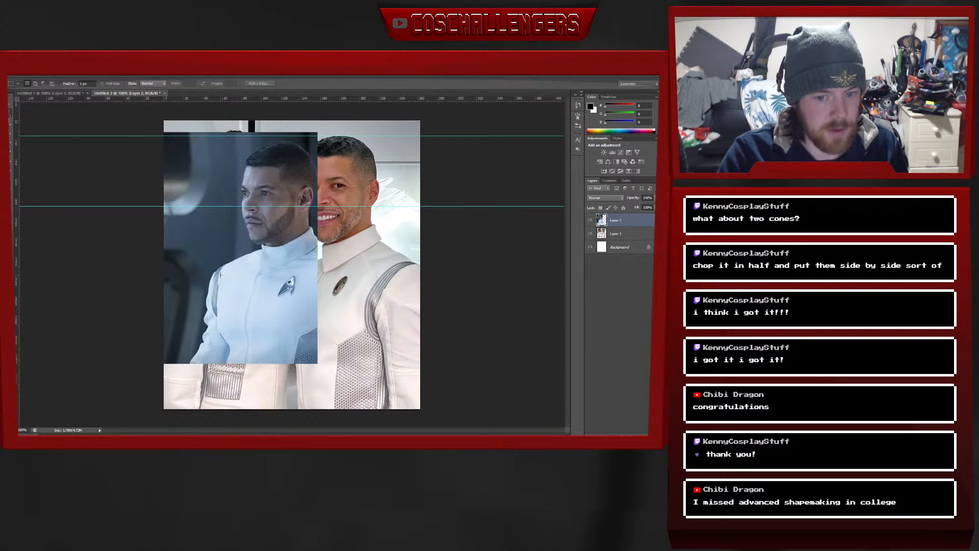
Place horizontal guides at the top and bottom edges of the uniform badges
{"action": "left_click_drag", "start_coordinate": [327, 100], "coordinate": [326, 275]}
{"action": "left_click_drag", "start_coordinate": [302, 99], "coordinate": [311, 295]}
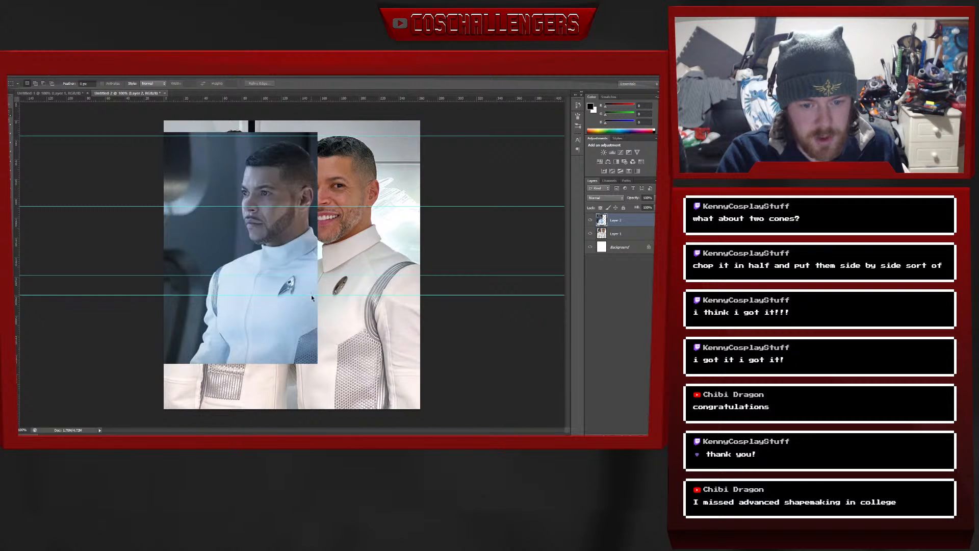
{"action": "right_click", "coordinate": [312, 296]}
{"action": "left_click", "coordinate": [331, 81]}
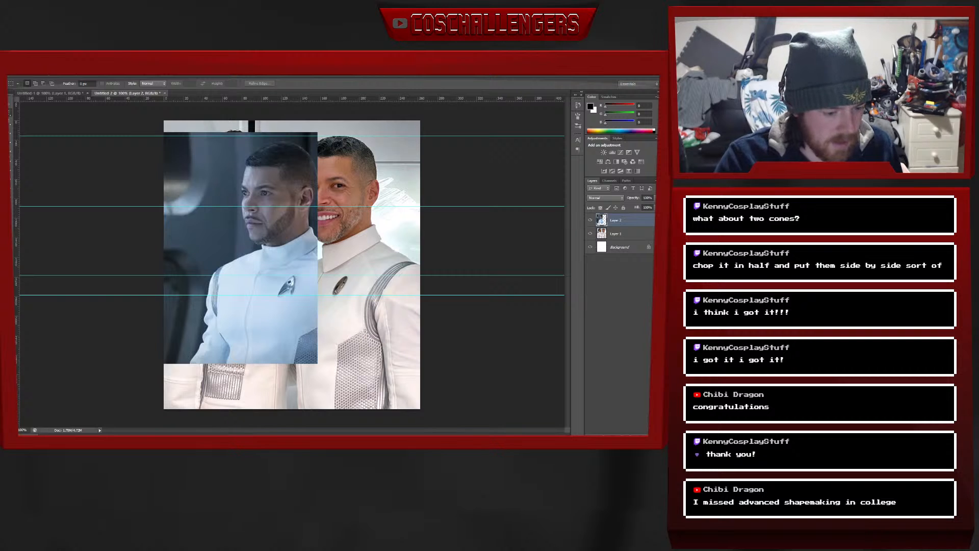
Switch to Fusion 360 and create a new empty design
{"action": "left_click", "coordinate": [197, 434]}
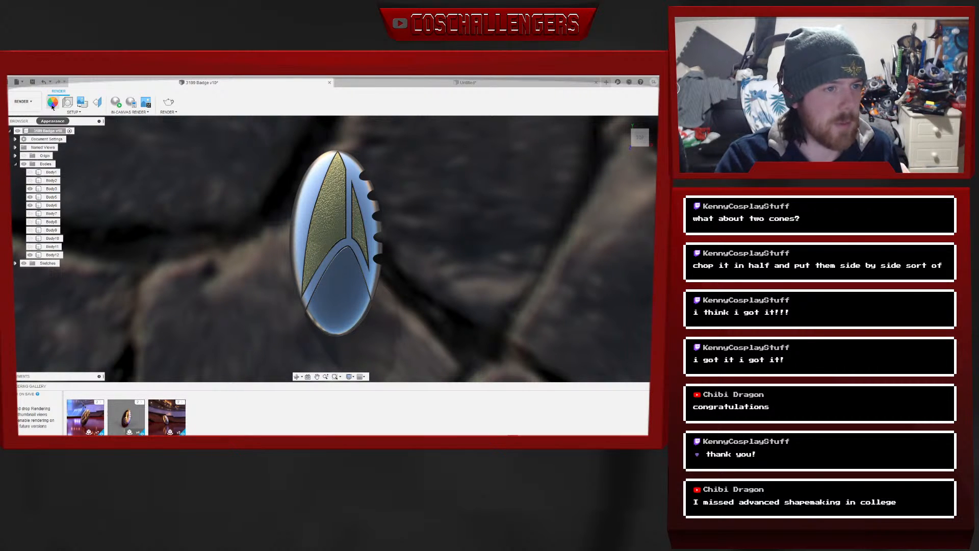
{"action": "left_click", "coordinate": [31, 104]}
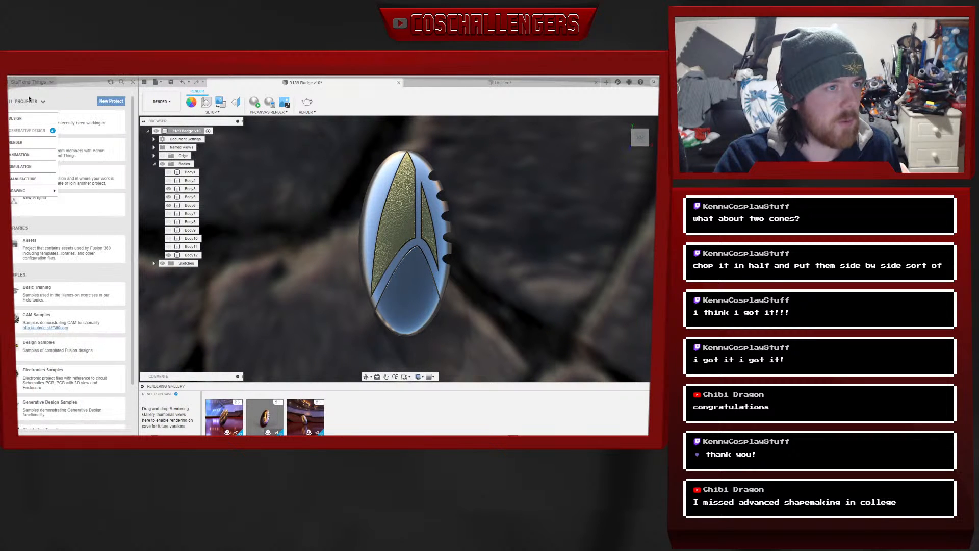
{"action": "left_click", "coordinate": [133, 83]}
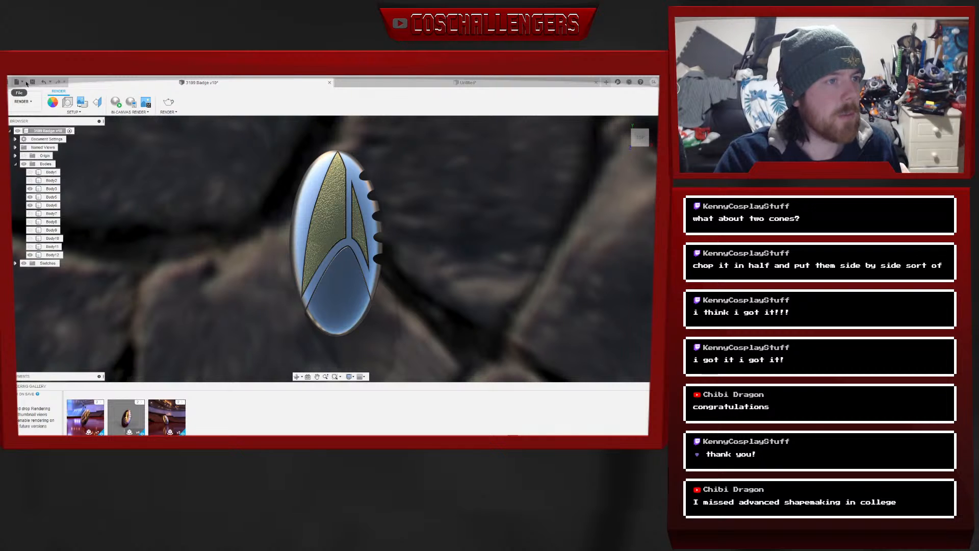
{"action": "left_click", "coordinate": [21, 100]}
{"action": "left_click", "coordinate": [21, 96]}
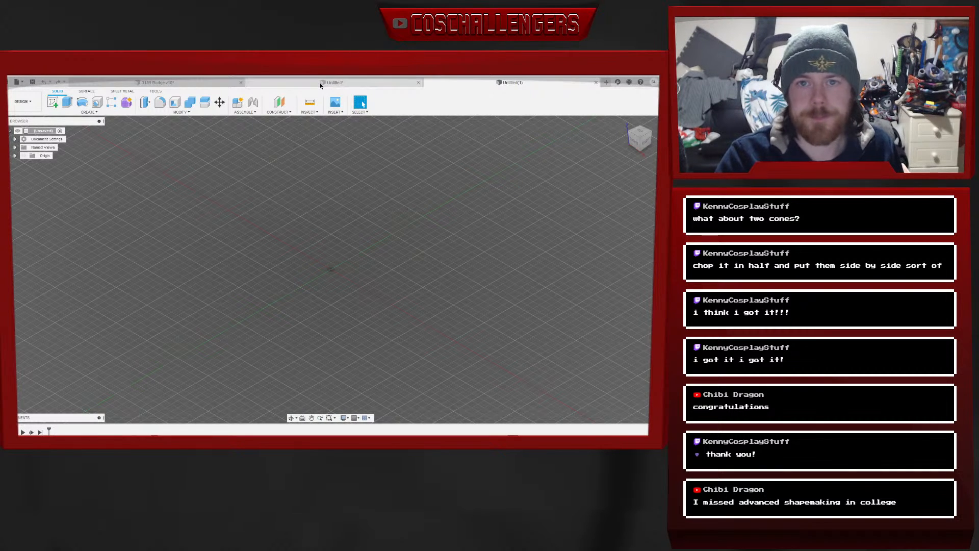
Sketch a rectangle from the origin on the ground plane, 65 mm long and about 5 mm wide
{"action": "left_click", "coordinate": [641, 130]}
{"action": "middle_click_drag", "start_coordinate": [464, 289], "coordinate": [374, 245]}
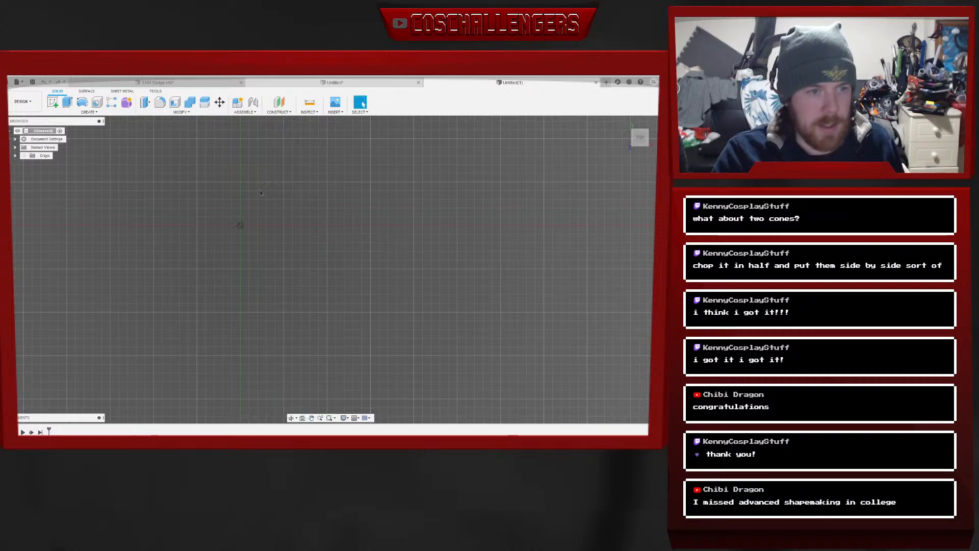
{"action": "left_click", "coordinate": [54, 102]}
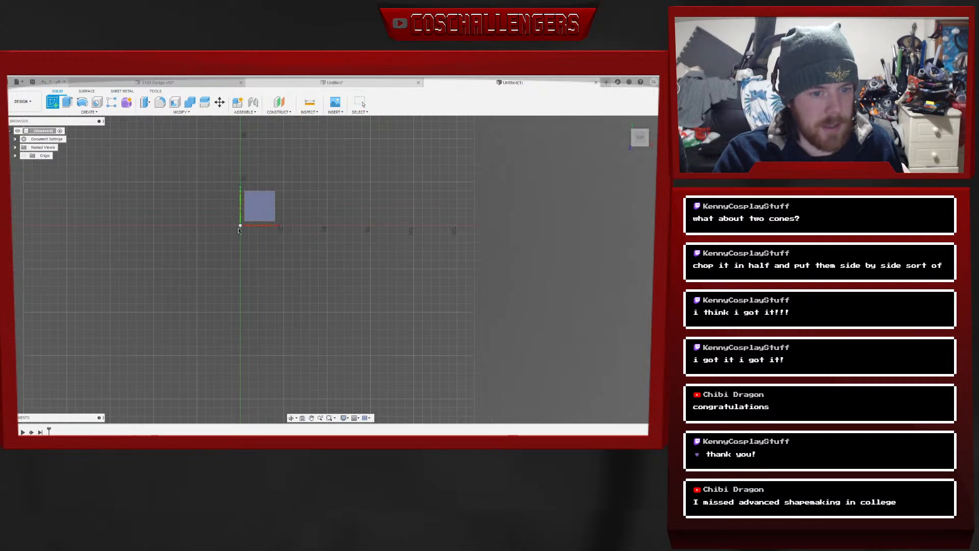
{"action": "left_click", "coordinate": [267, 233]}
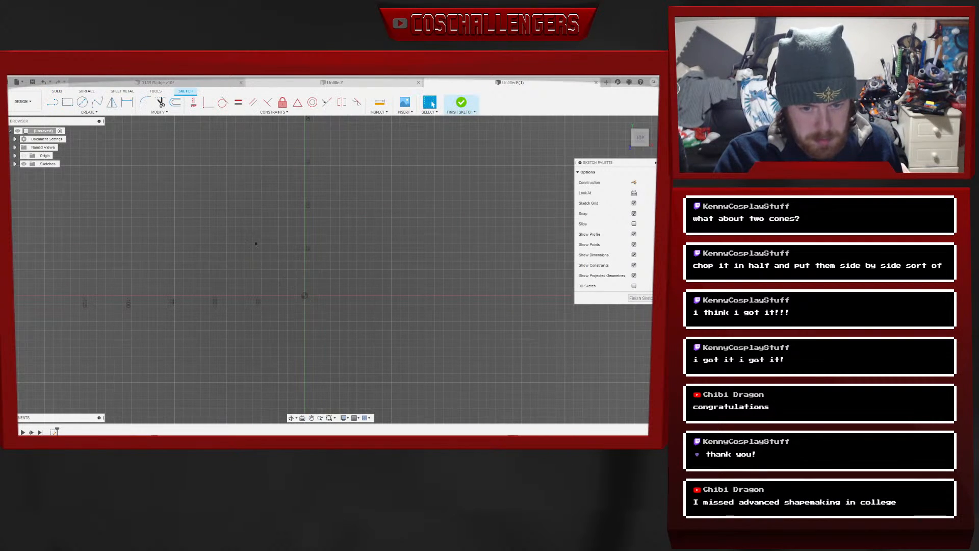
{"action": "left_click", "coordinate": [71, 103]}
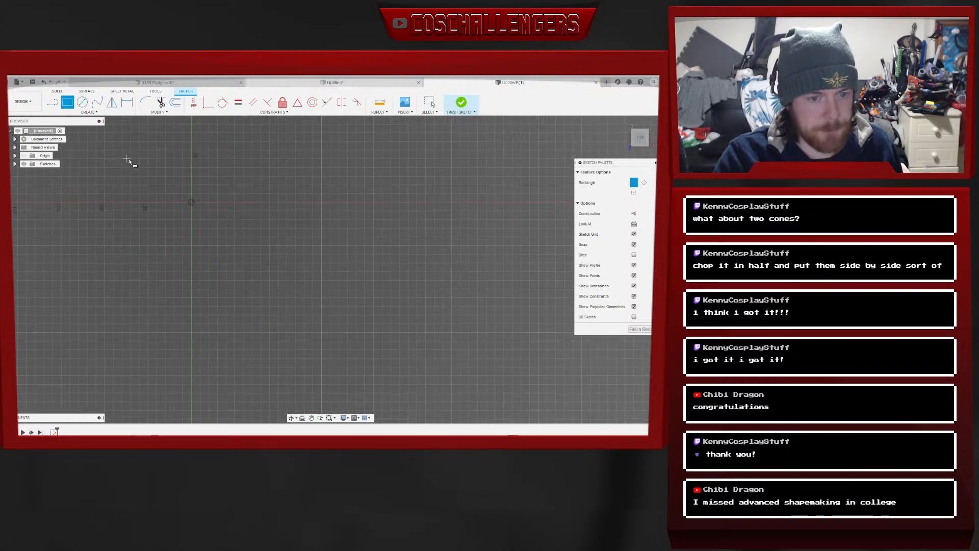
{"action": "left_click", "coordinate": [192, 204]}
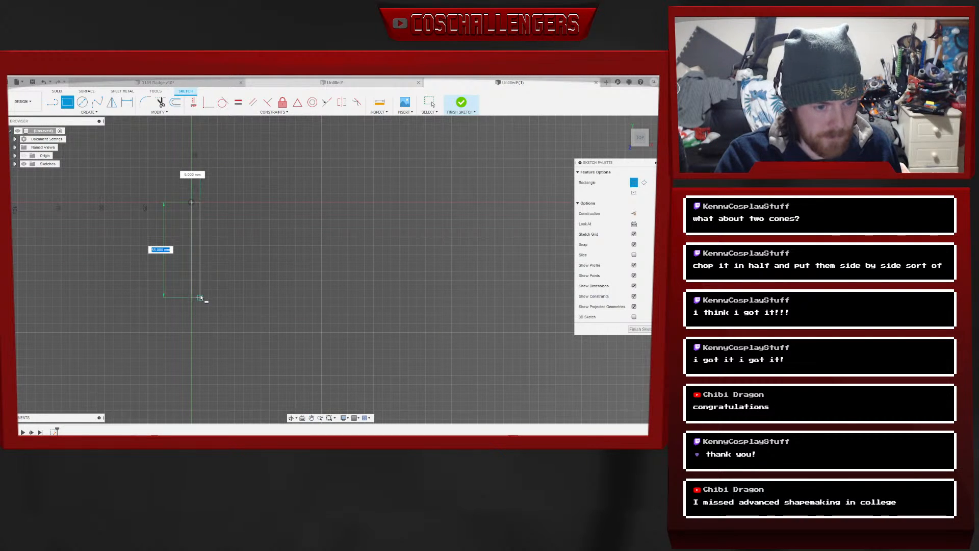
{"action": "type", "text": "65"}
{"action": "key", "text": "Tab"}
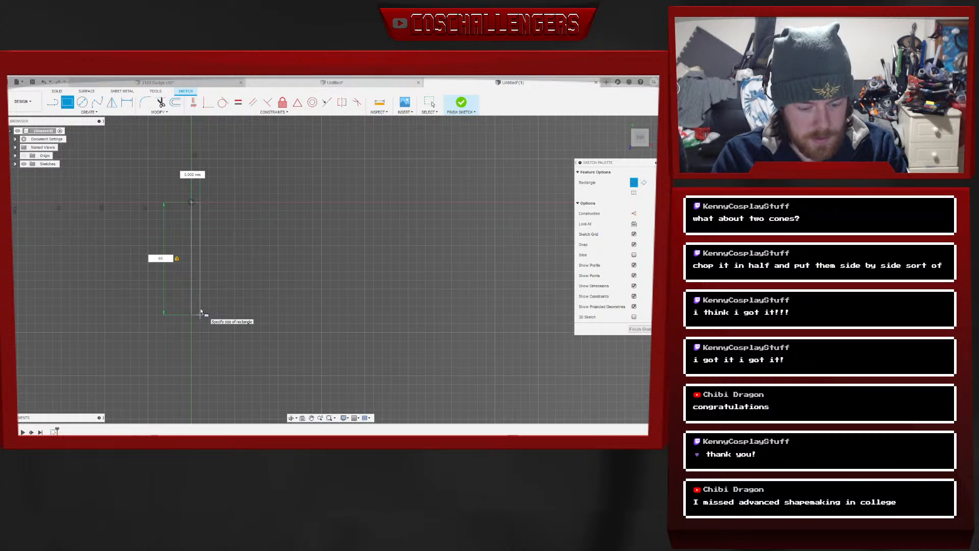
{"action": "key", "text": "Return"}
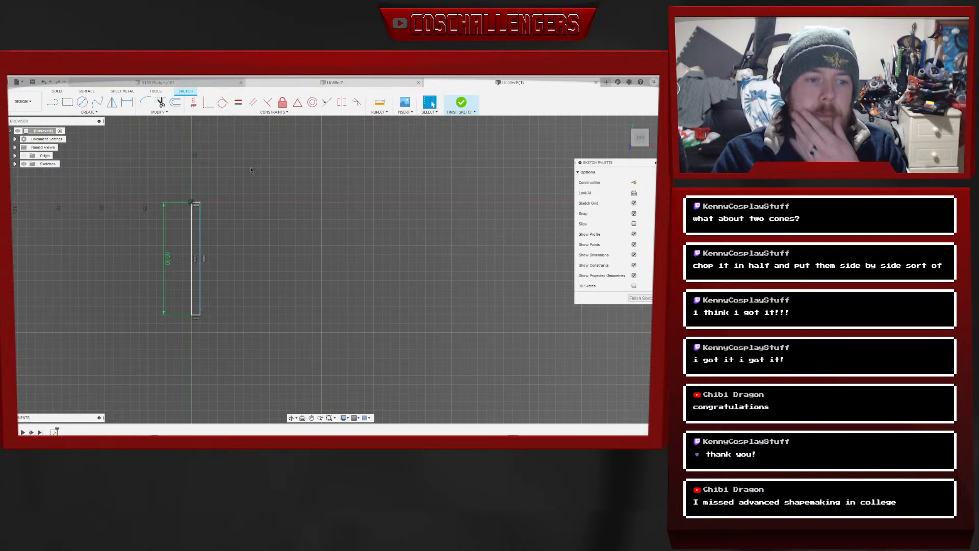
Extrude the narrow rectangle into a new solid bar and view it in 3D
{"action": "key", "text": "e"}
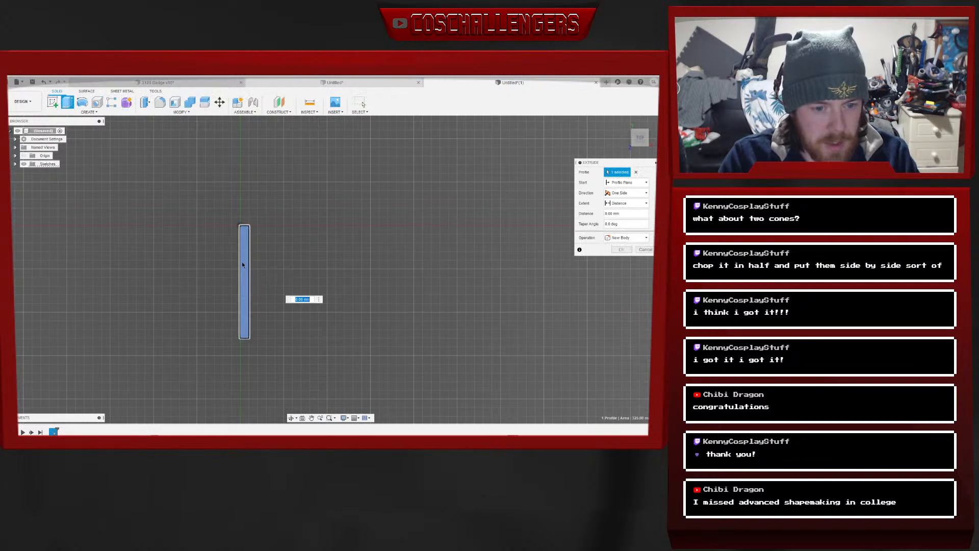
{"action": "left_click", "coordinate": [245, 268]}
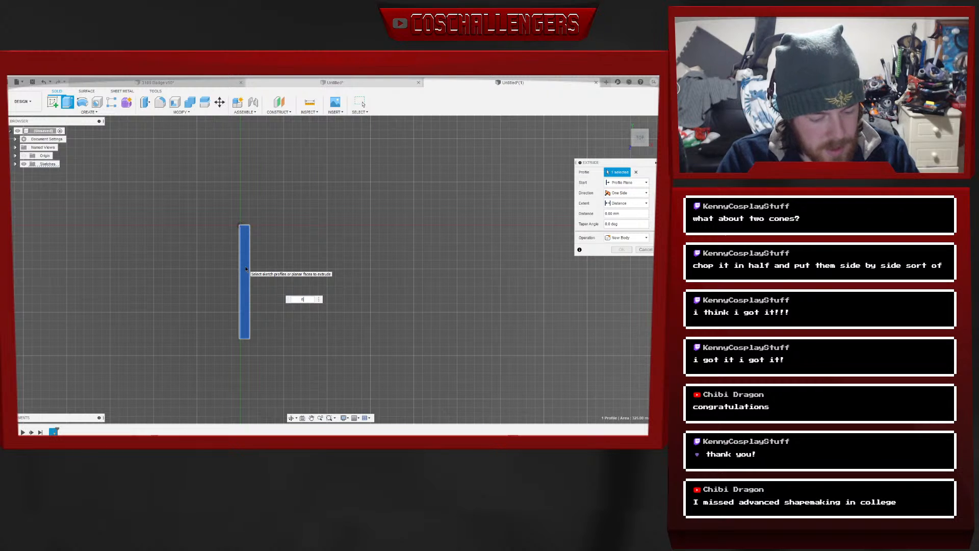
{"action": "left_click", "coordinate": [622, 250]}
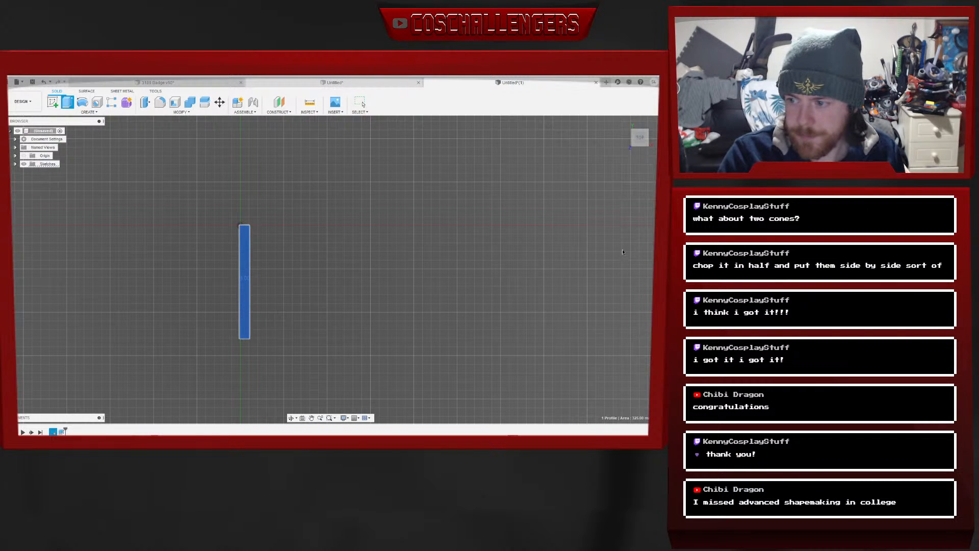
{"action": "middle_click_drag", "start_coordinate": [328, 265], "coordinate": [331, 269], "text": "shift"}
{"action": "left_click_drag", "start_coordinate": [641, 137], "coordinate": [638, 136]}
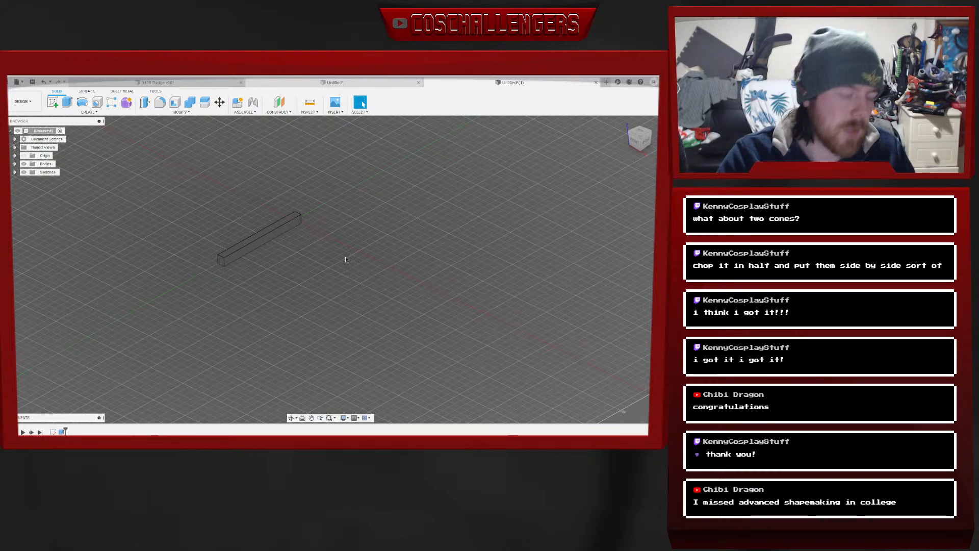
Extrude the upper face of the bar
{"action": "key", "text": "e"}
{"action": "left_click", "coordinate": [252, 239]}
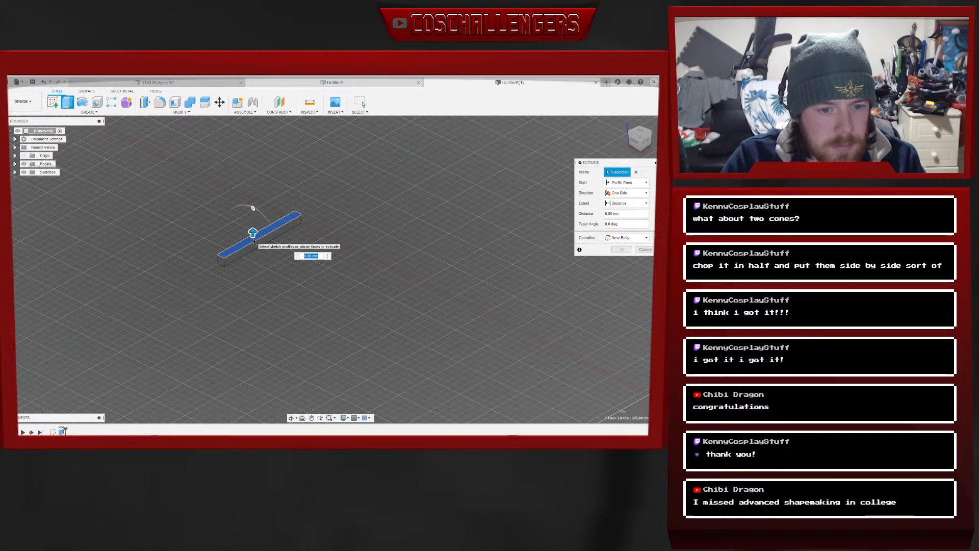
{"action": "left_click", "coordinate": [622, 250]}
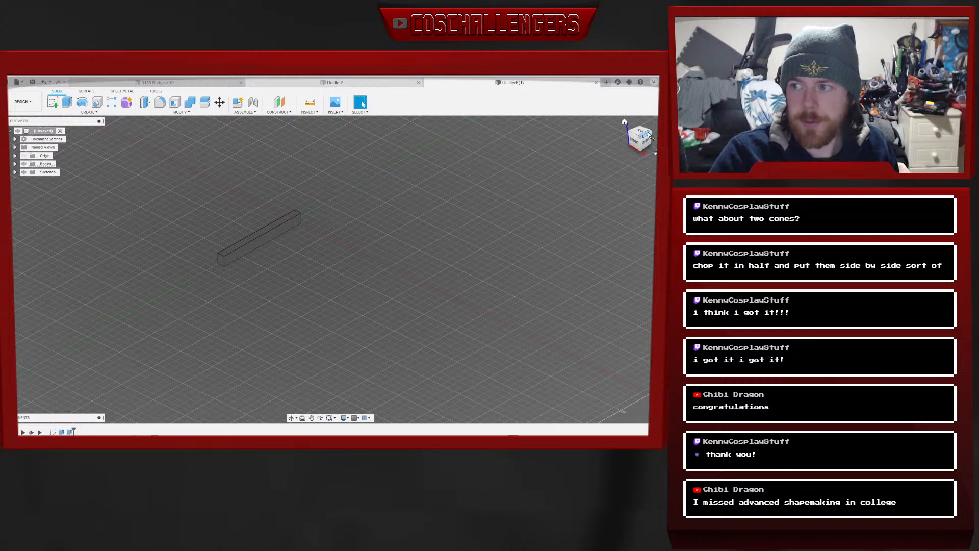
Insert the SVG file "3188 1" from the Discovery badges folder on the computer, using the ground plane as its sketch plane
{"action": "left_click", "coordinate": [335, 112]}
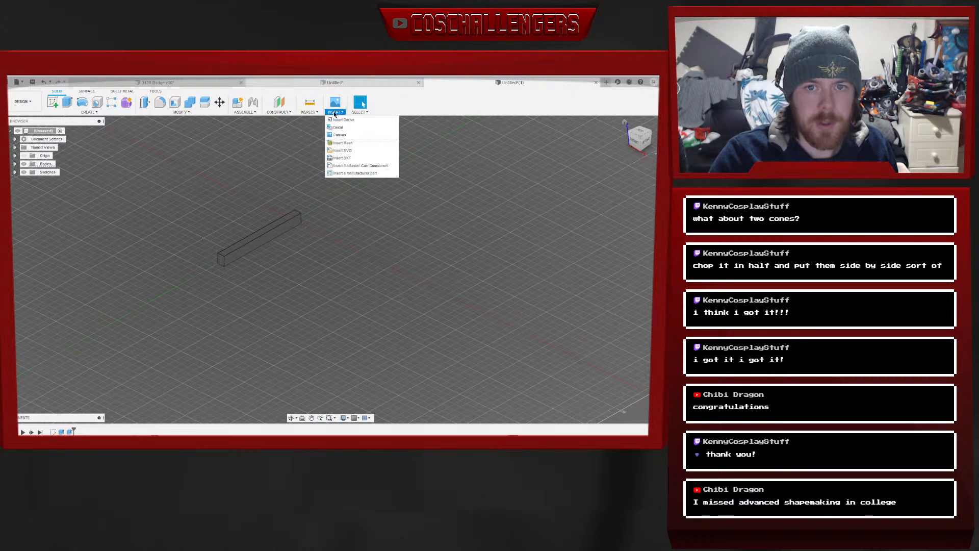
{"action": "left_click", "coordinate": [340, 152]}
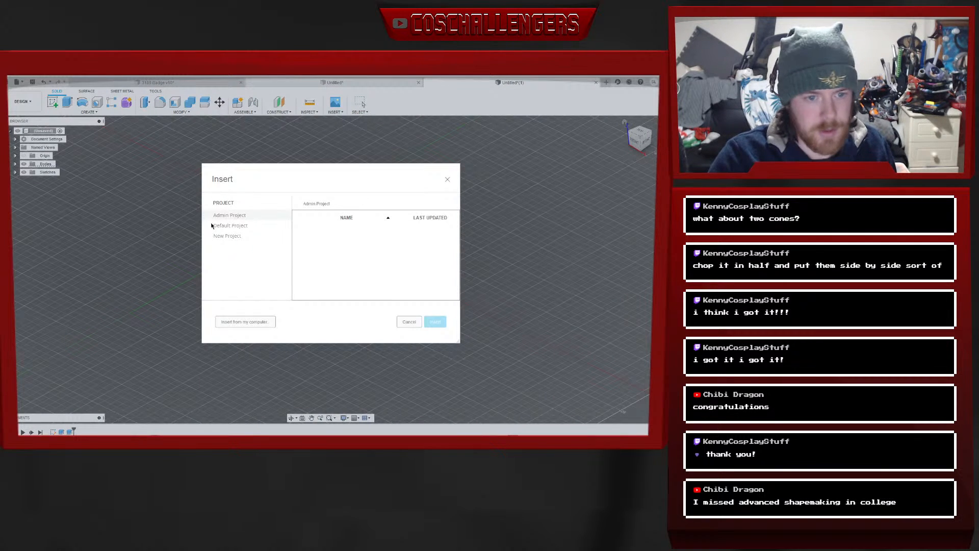
{"action": "left_click", "coordinate": [245, 322]}
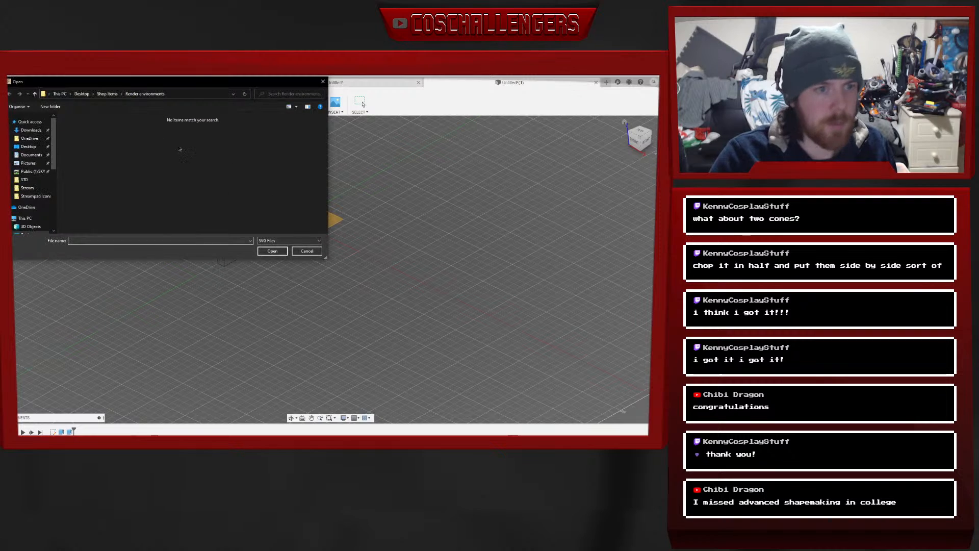
{"action": "left_click", "coordinate": [107, 94]}
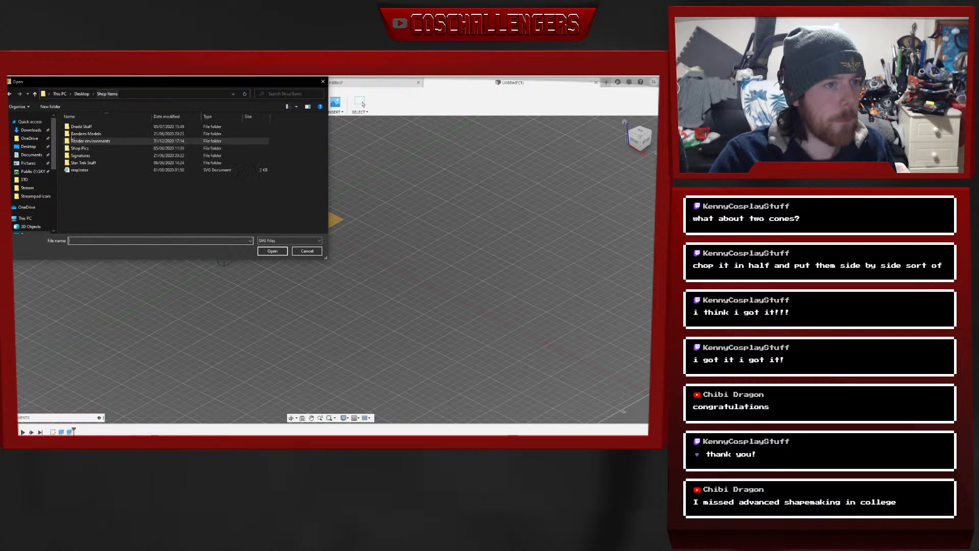
{"action": "double_click", "coordinate": [82, 162]}
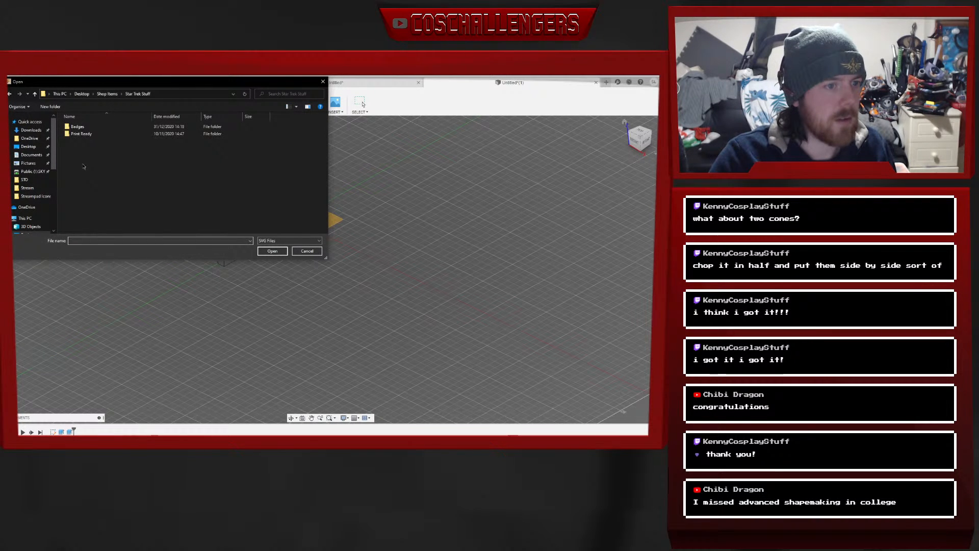
{"action": "double_click", "coordinate": [78, 131]}
{"action": "double_click", "coordinate": [78, 129]}
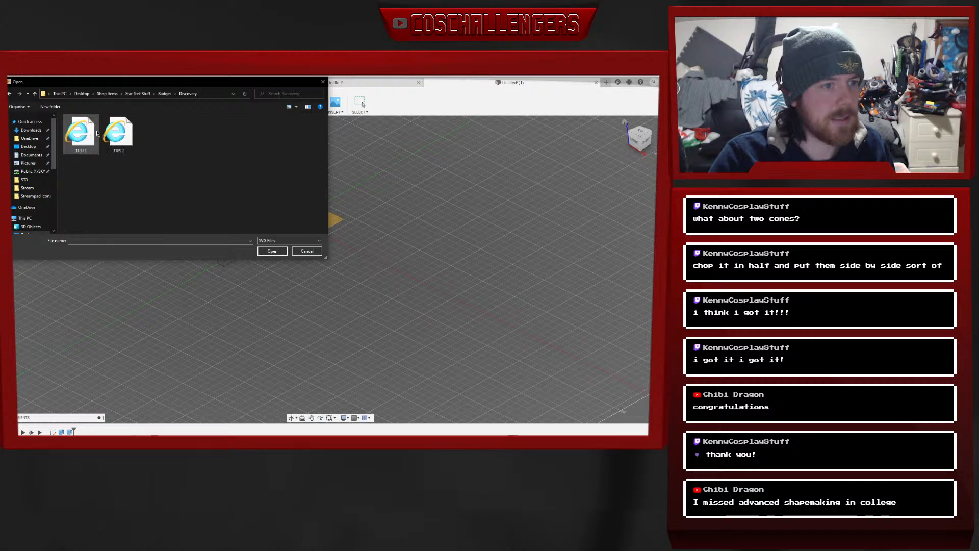
{"action": "left_click", "coordinate": [81, 134]}
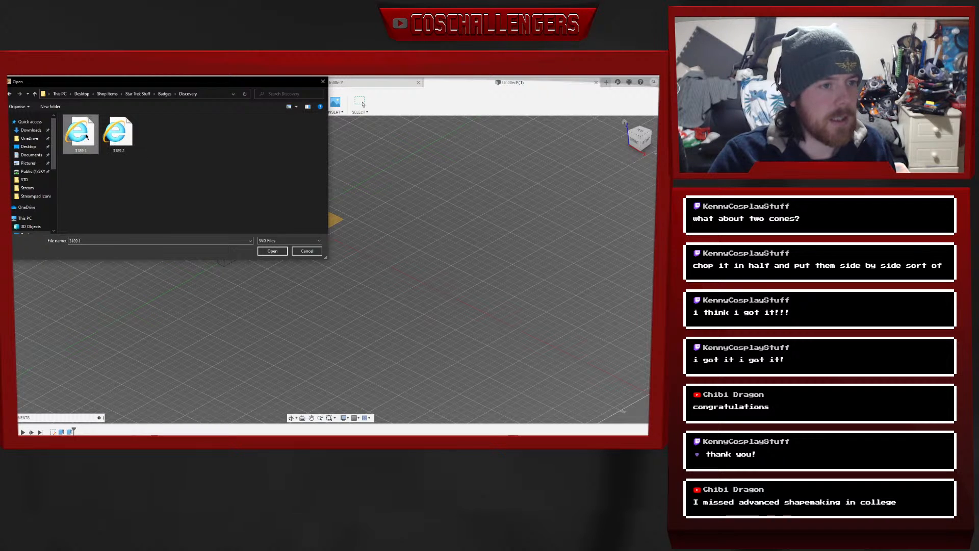
{"action": "left_click", "coordinate": [274, 251]}
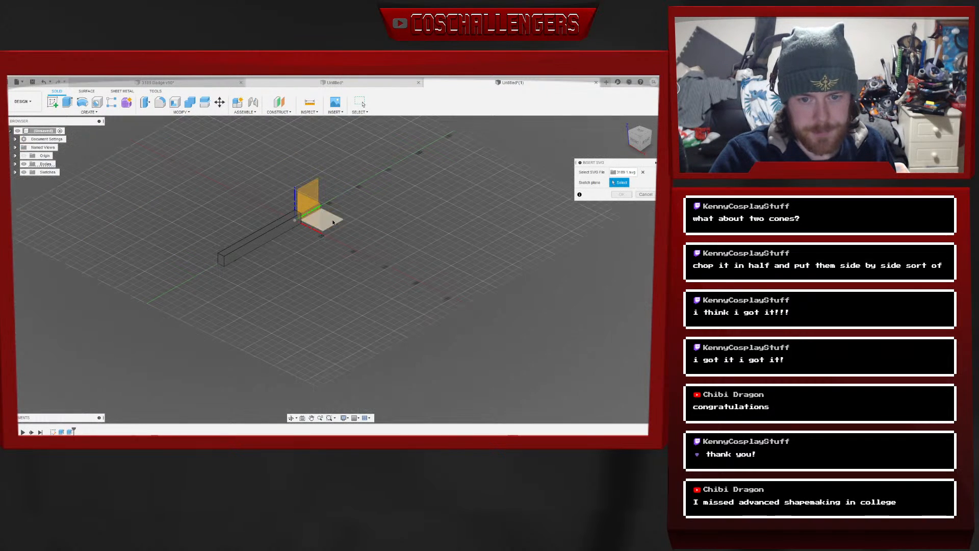
{"action": "left_click", "coordinate": [333, 223]}
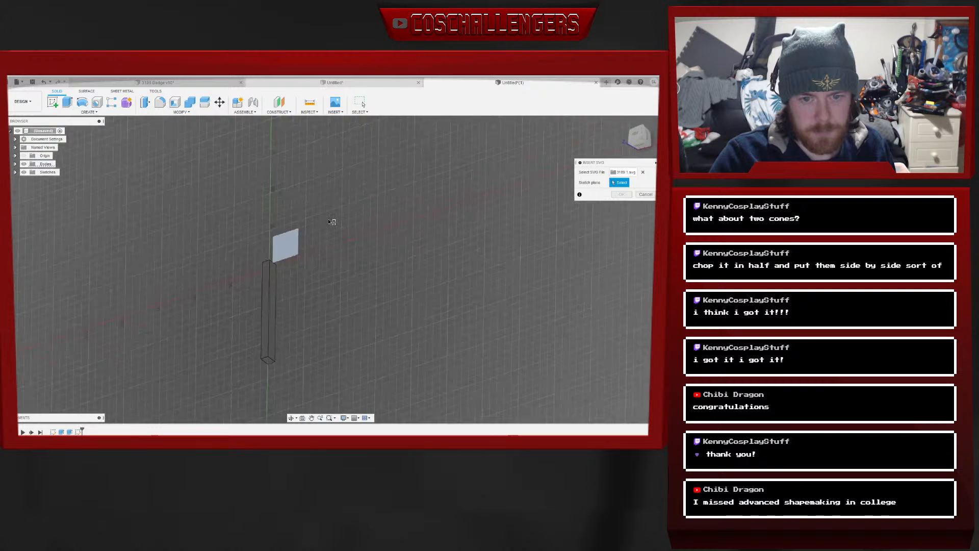
Scale the inserted SVG to 0.31 in the sketch plane to match the oval's height to the reference bar
{"action": "middle_click_drag", "start_coordinate": [411, 284], "coordinate": [320, 168]}
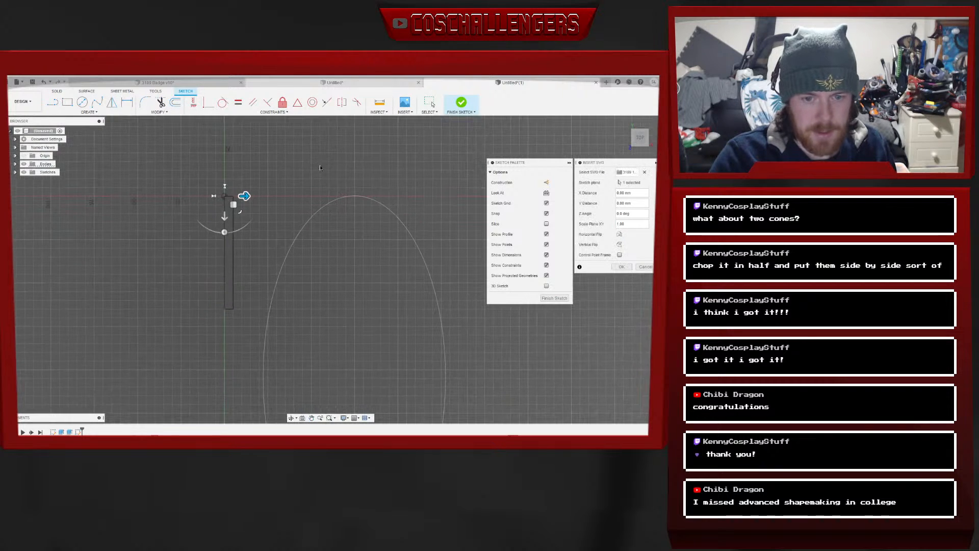
{"action": "middle_click_drag", "start_coordinate": [375, 269], "coordinate": [327, 223]}
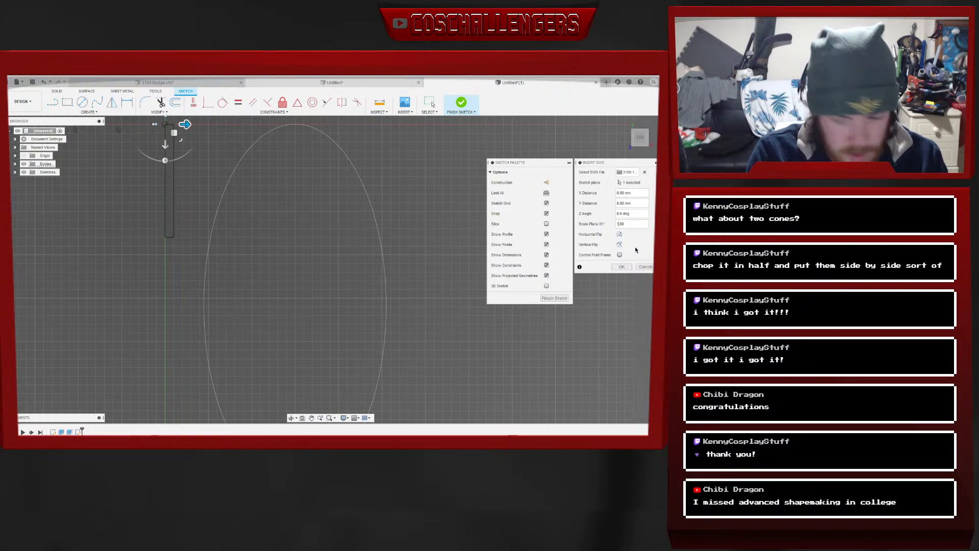
{"action": "key", "text": "BackSpace"}
{"action": "type", "text": "."}
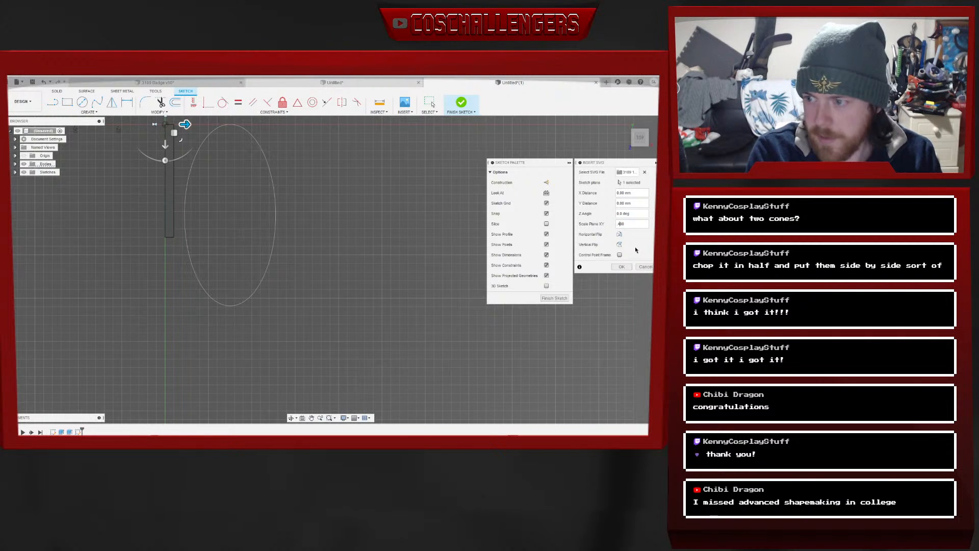
{"action": "type", "text": "3"}
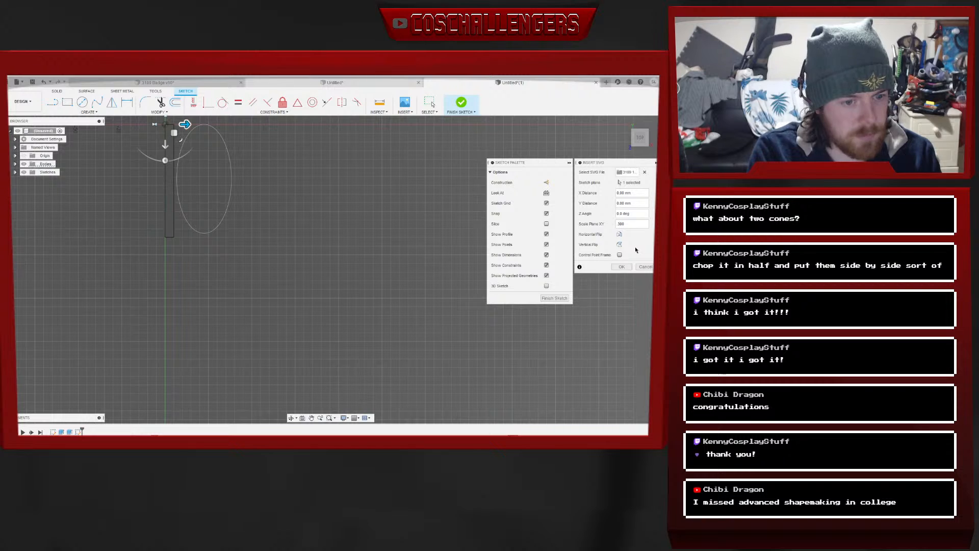
{"action": "type", "text": "5"}
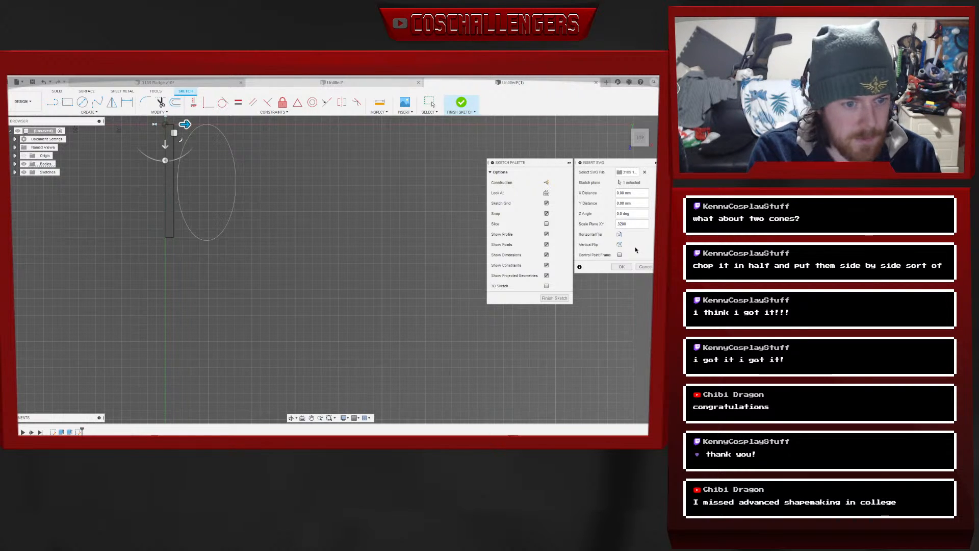
{"action": "key", "text": "BackSpace"}
{"action": "type", "text": "1"}
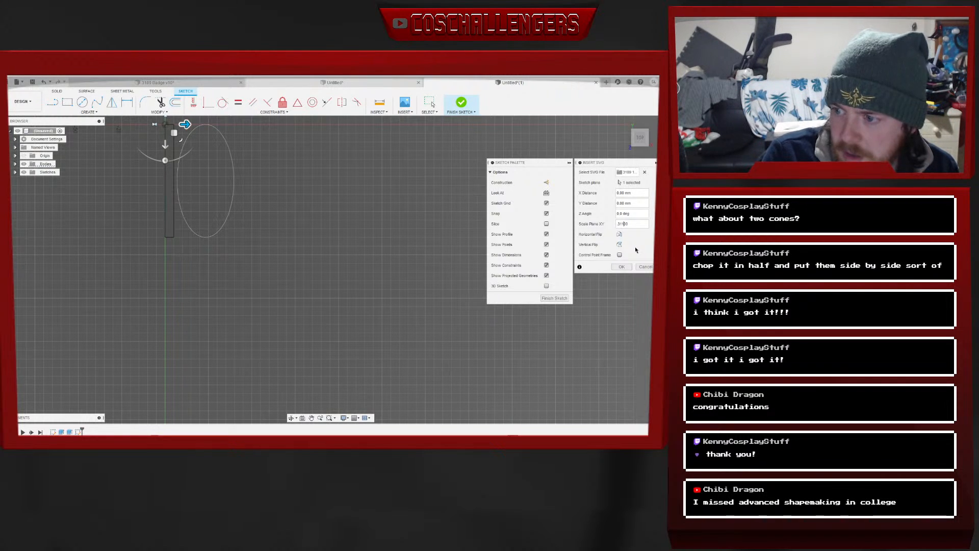
Scale the imported oval outline SVG to 0.311 in the sketch plane and insert it
{"action": "type", "text": "4"}
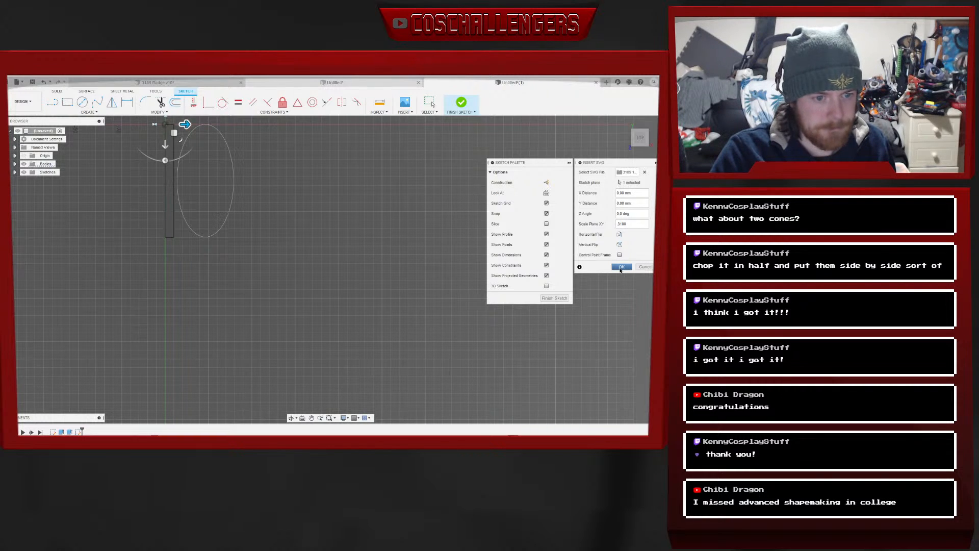
{"action": "scroll", "coordinate": [196, 235], "scroll_direction": "up", "scroll_amount": 5}
{"action": "scroll", "coordinate": [187, 261], "scroll_direction": "up", "scroll_amount": 2}
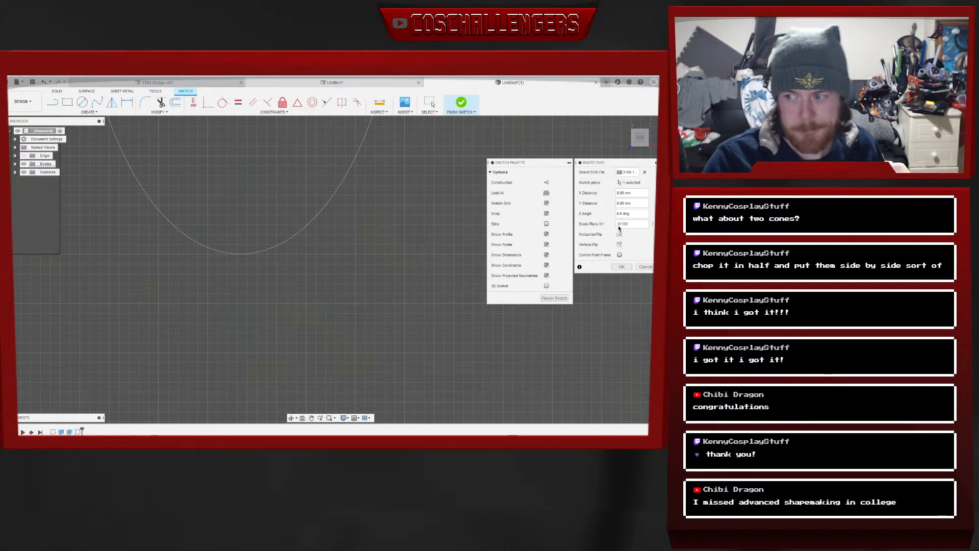
{"action": "left_click", "coordinate": [623, 267]}
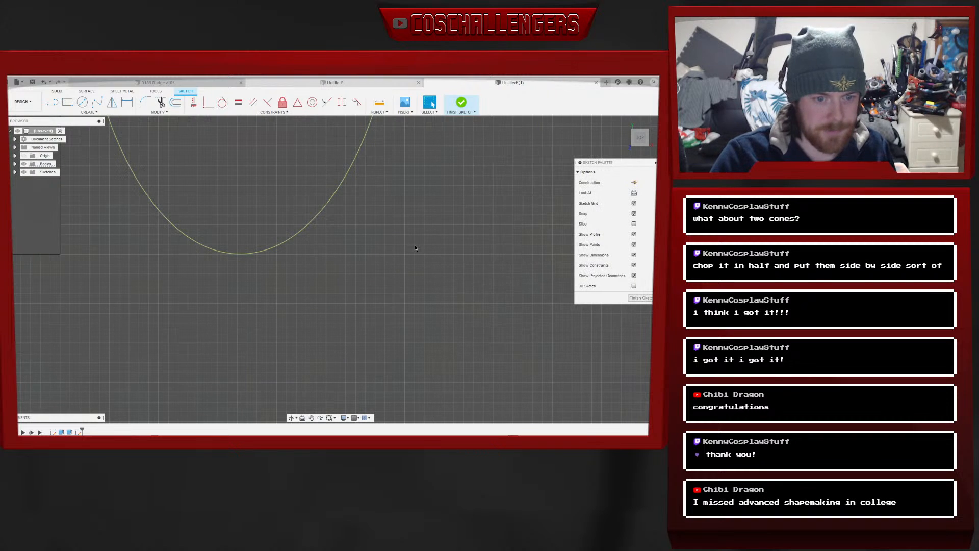
Try inserting the emblem detail SVG from the computer into the oval's own sketch, and undo the insertion
{"action": "left_click", "coordinate": [405, 110]}
{"action": "left_click", "coordinate": [408, 152]}
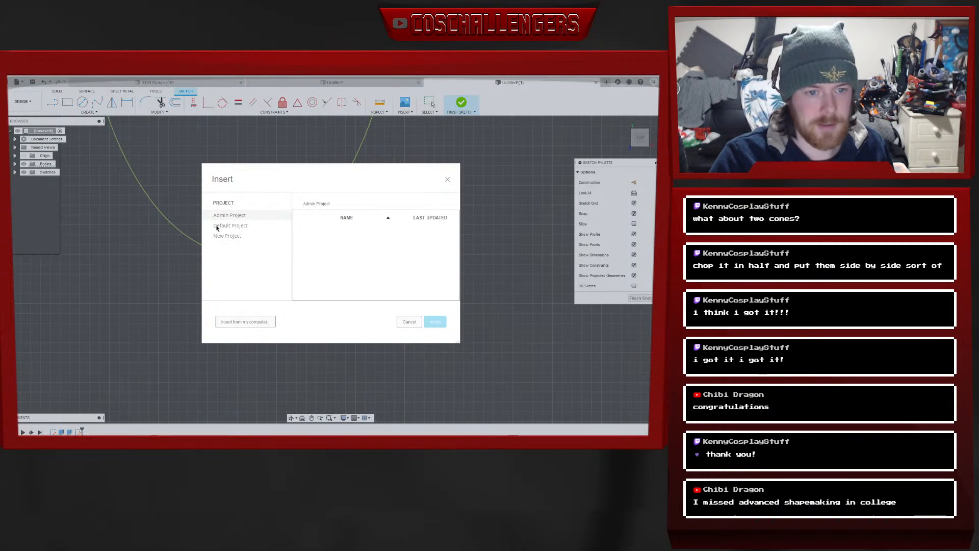
{"action": "left_click", "coordinate": [254, 326]}
{"action": "left_click", "coordinate": [118, 133]}
{"action": "left_click", "coordinate": [272, 251]}
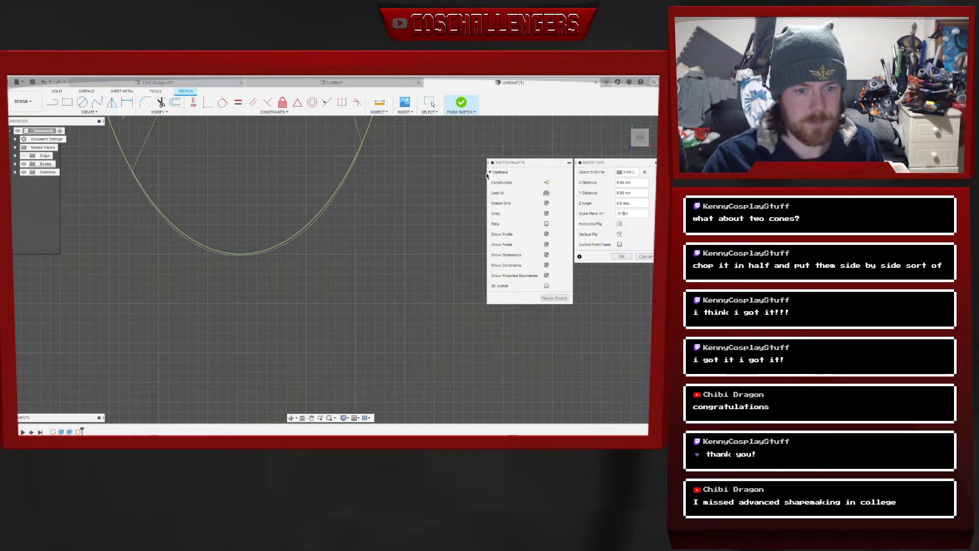
{"action": "scroll", "coordinate": [337, 244], "scroll_direction": "down", "scroll_amount": 5}
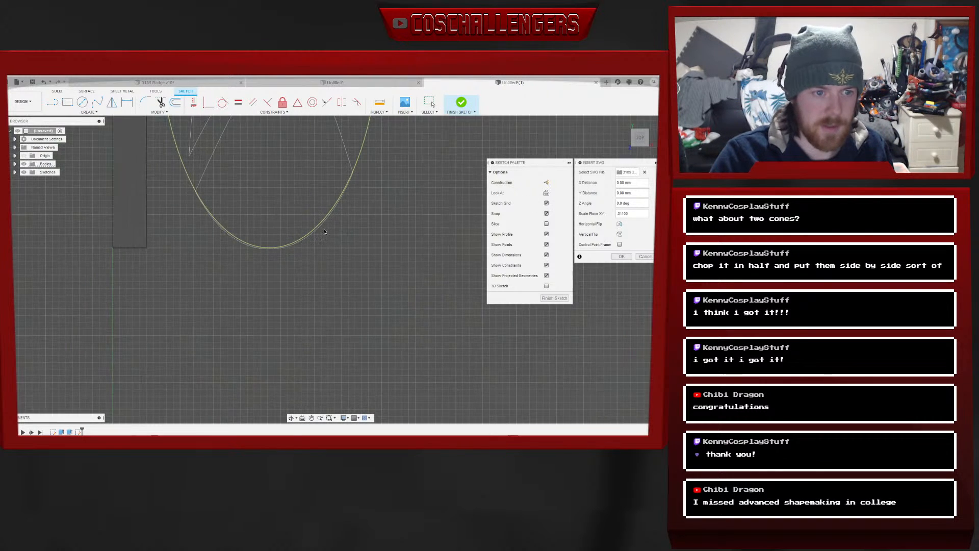
{"action": "scroll", "coordinate": [374, 188], "scroll_direction": "up", "scroll_amount": 3}
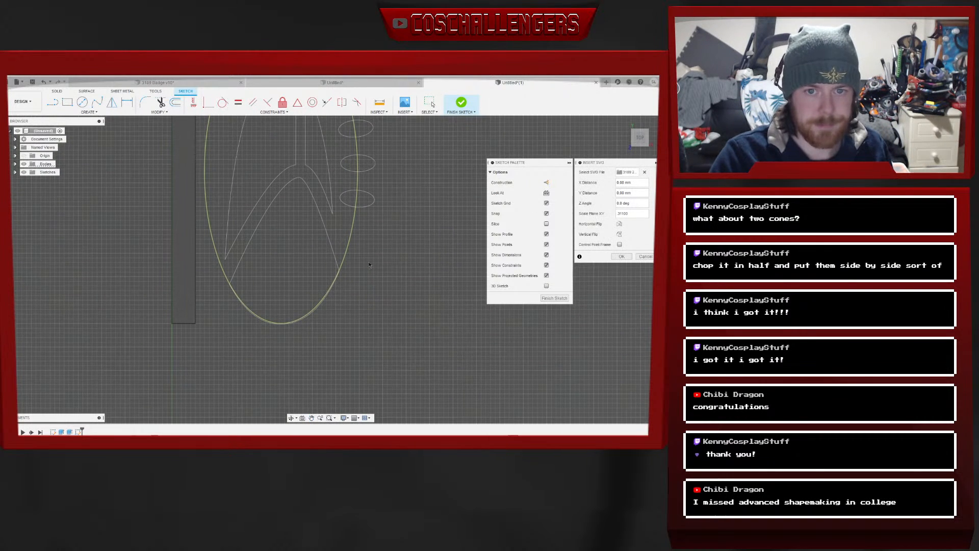
{"action": "left_click", "coordinate": [620, 257]}
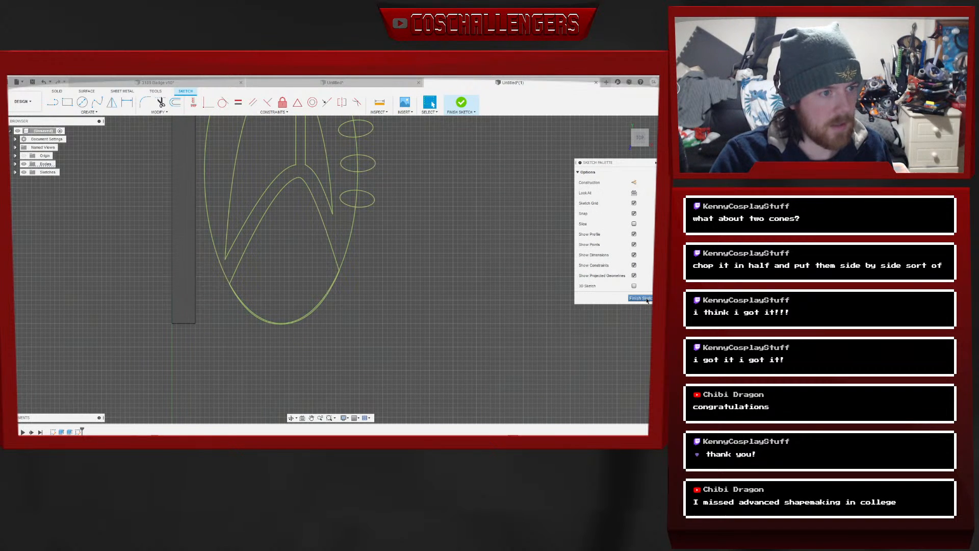
{"action": "key", "text": "ctrl+z"}
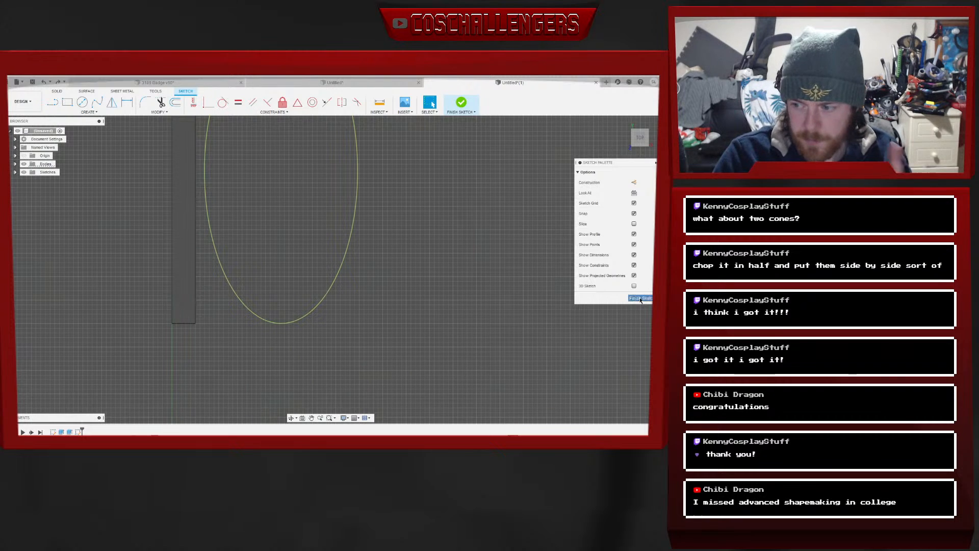
Finish the oval sketch and insert the emblem detail SVG from the computer into a separate sketch on the oval's plane, scaled to 0.311
{"action": "left_click", "coordinate": [641, 299]}
{"action": "left_click", "coordinate": [335, 111]}
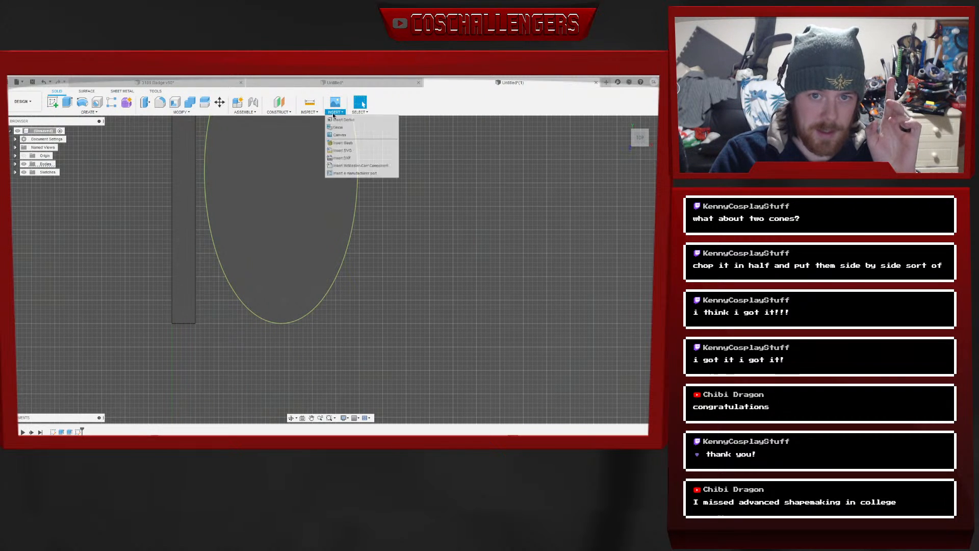
{"action": "left_click", "coordinate": [355, 153]}
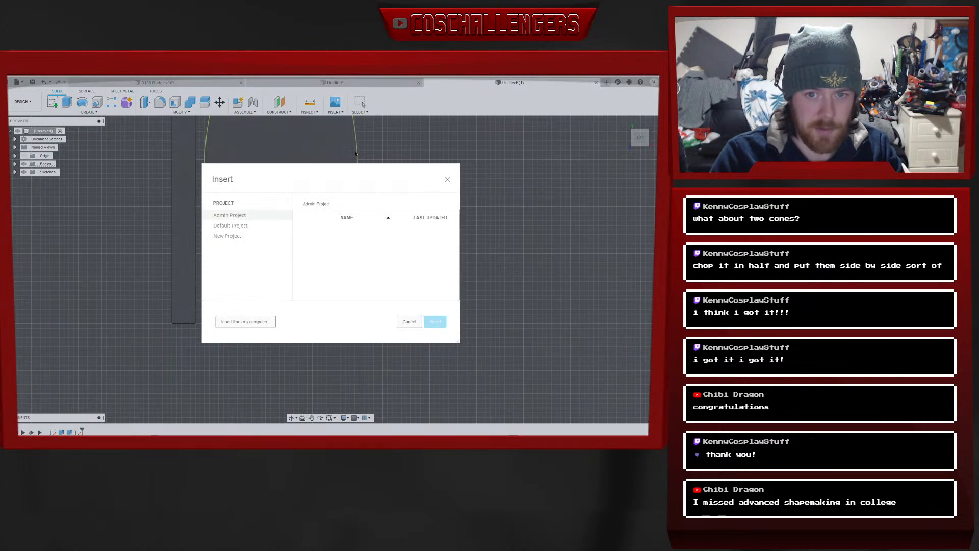
{"action": "left_click", "coordinate": [220, 317]}
{"action": "left_click", "coordinate": [272, 251]}
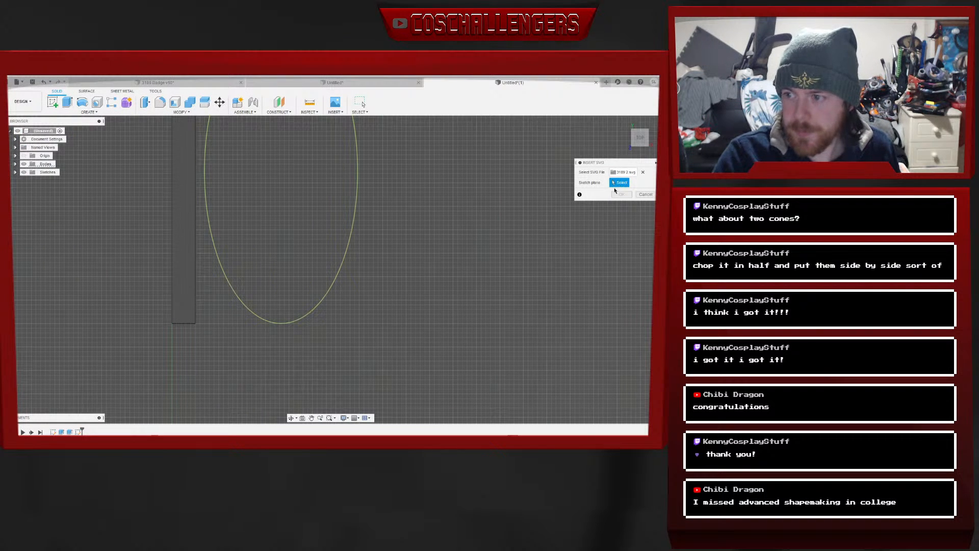
{"action": "middle_click_drag", "start_coordinate": [302, 204], "coordinate": [299, 331]}
{"action": "left_click", "coordinate": [293, 167]}
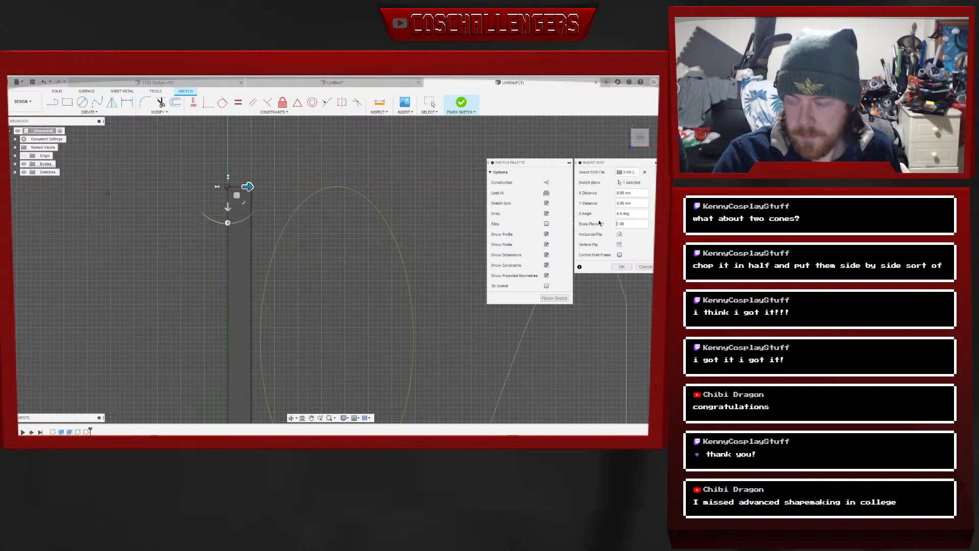
{"action": "type", "text": ".311"}
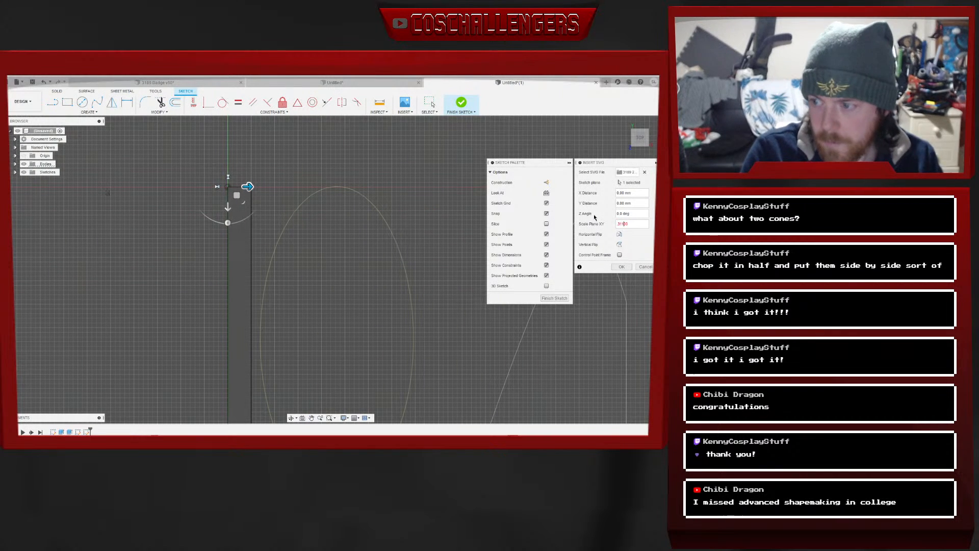
{"action": "left_click", "coordinate": [622, 266]}
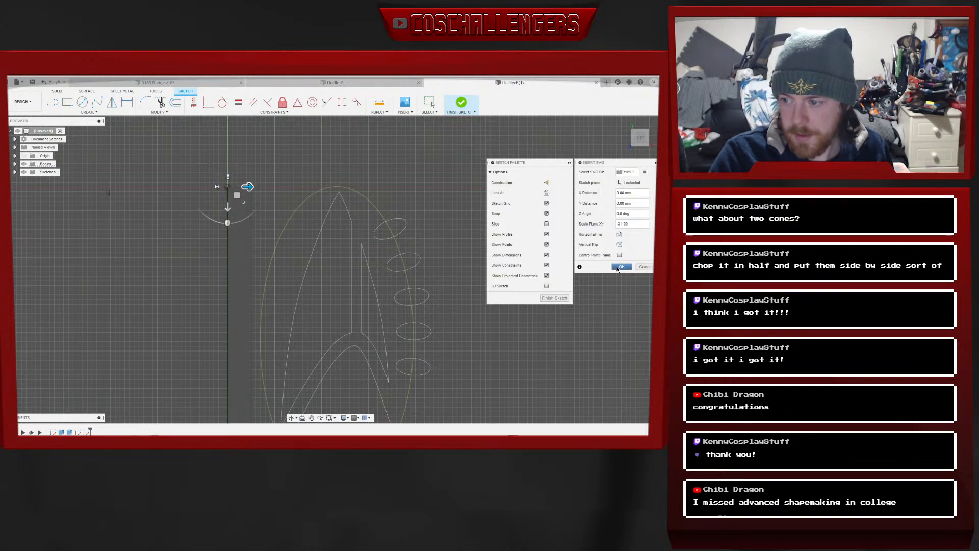
{"action": "middle_click_drag", "start_coordinate": [473, 293], "coordinate": [426, 207]}
{"action": "left_click", "coordinate": [640, 298]}
Place a 65 mm diameter sphere on the horizontal plane, centred on the oval emblem outline
{"action": "mouse_move", "coordinate": [431, 193]}
{"action": "middle_mouse_down"}
{"action": "mouse_move", "coordinate": [435, 208]}
{"action": "mouse_move", "coordinate": [436, 171]}
{"action": "middle_mouse_up"}
{"action": "scroll", "coordinate": [471, 219], "scroll_direction": "down", "scroll_amount": 2}
{"action": "left_click", "coordinate": [647, 143]}
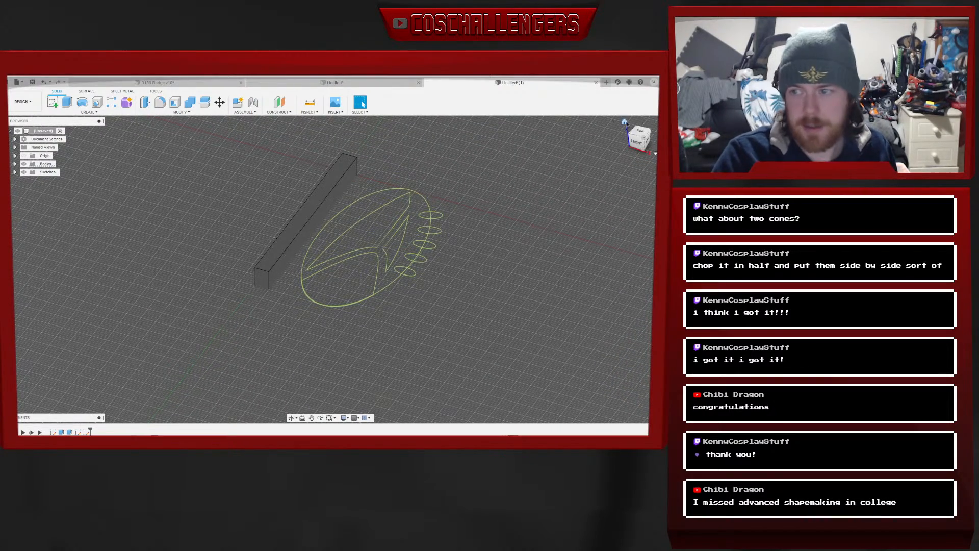
{"action": "left_click", "coordinate": [639, 132]}
{"action": "middle_click_drag", "start_coordinate": [468, 192], "coordinate": [450, 227]}
{"action": "left_click", "coordinate": [78, 112]}
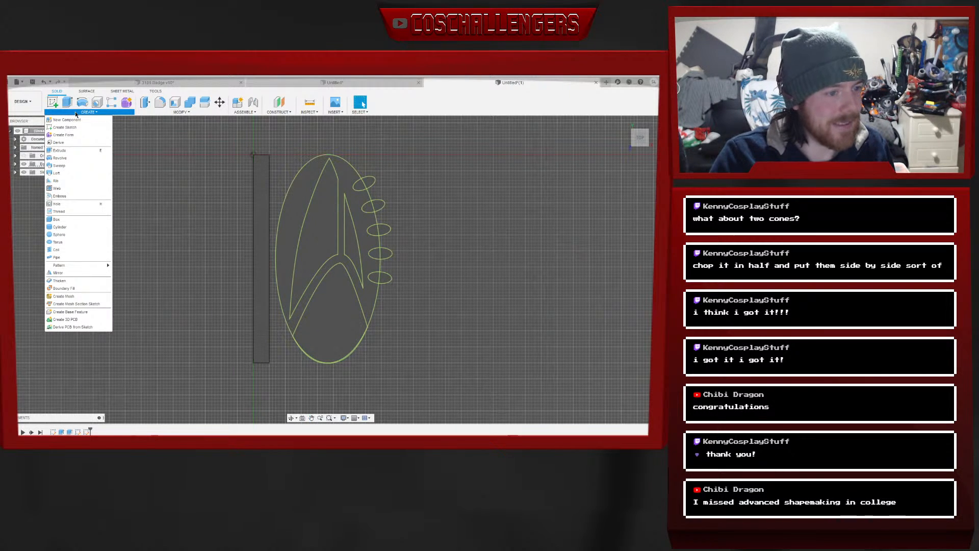
{"action": "left_click", "coordinate": [59, 235]}
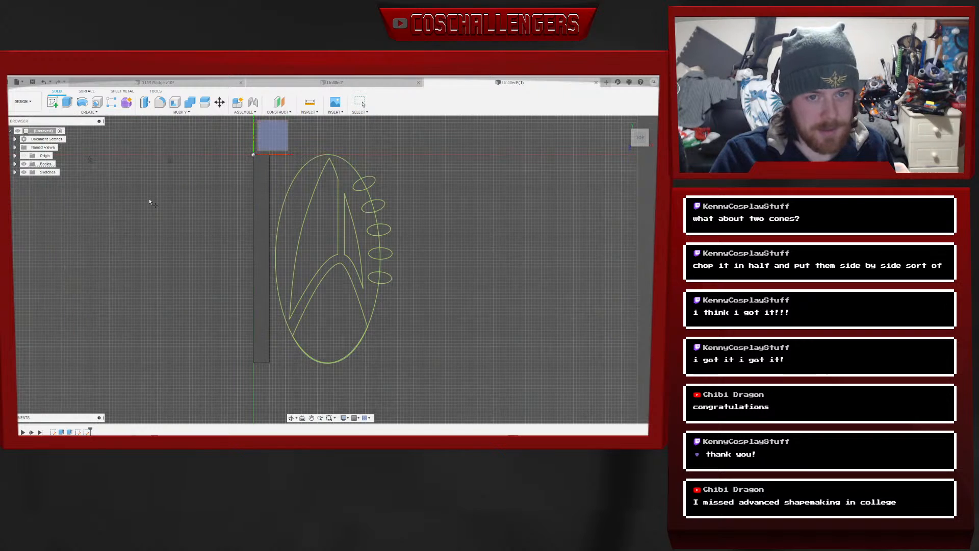
{"action": "left_click", "coordinate": [279, 139]}
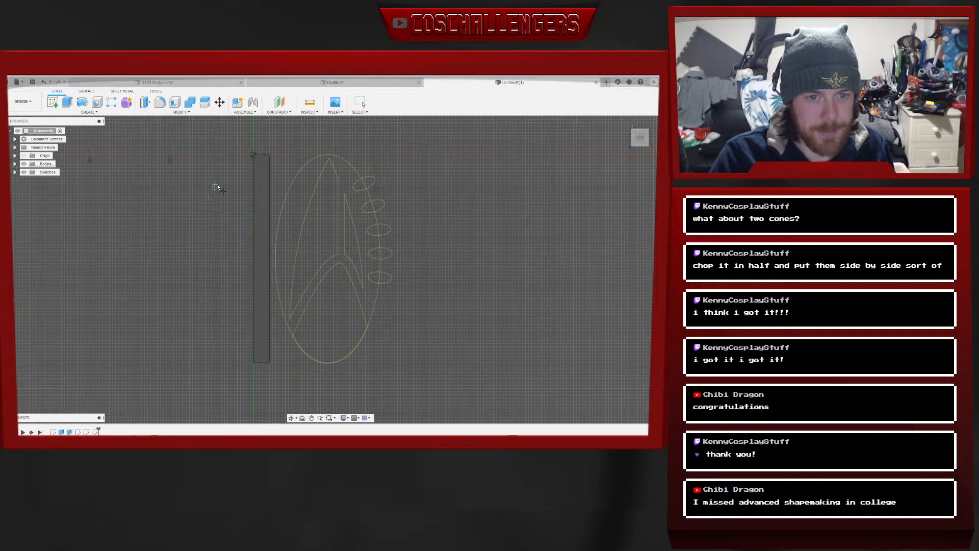
{"action": "left_click", "coordinate": [330, 258]}
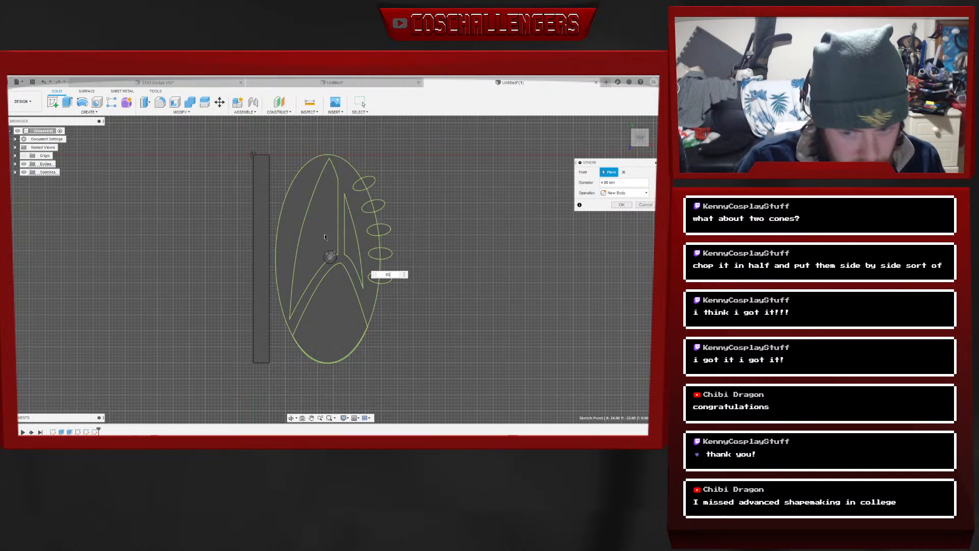
{"action": "type", "text": "65"}
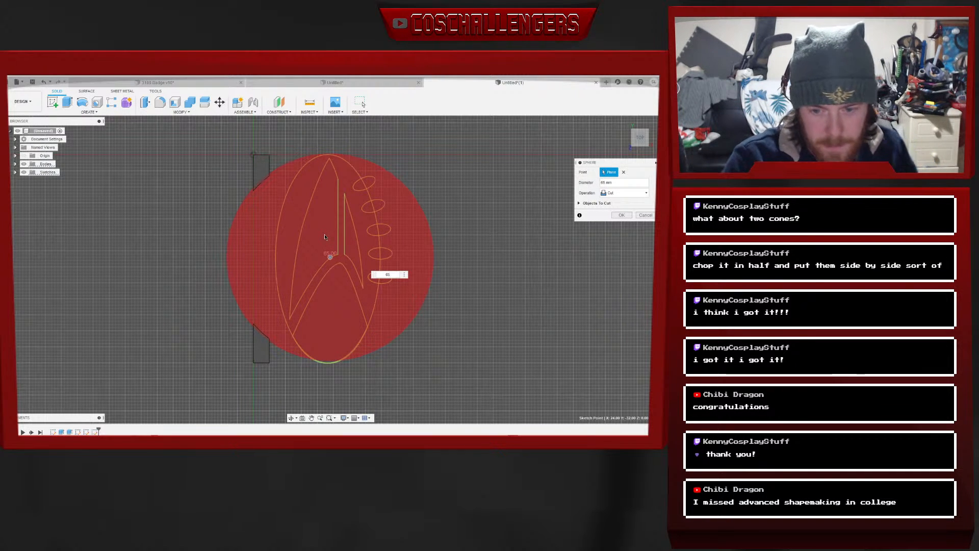
Make the sphere a new body, hide the long bar body and complete the sphere
{"action": "left_click", "coordinate": [628, 192]}
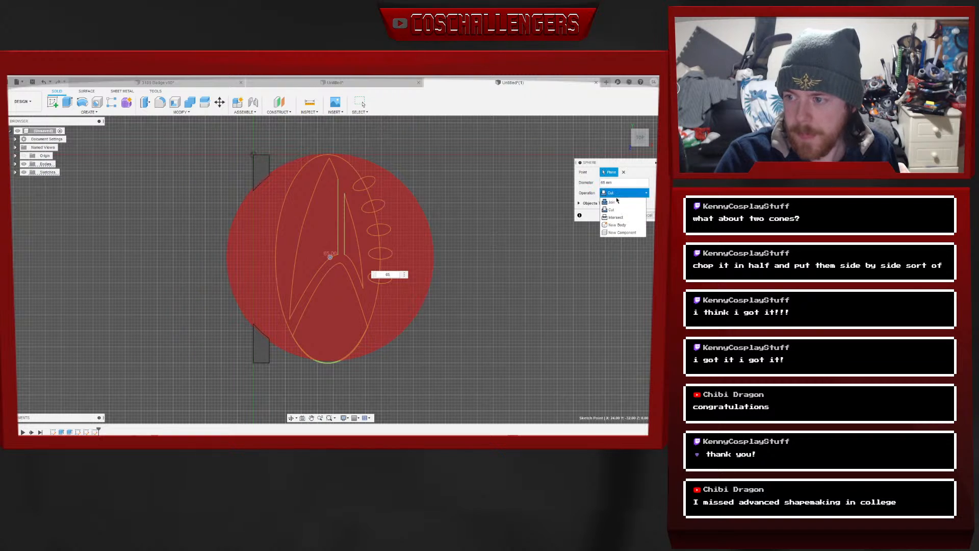
{"action": "left_click", "coordinate": [620, 225]}
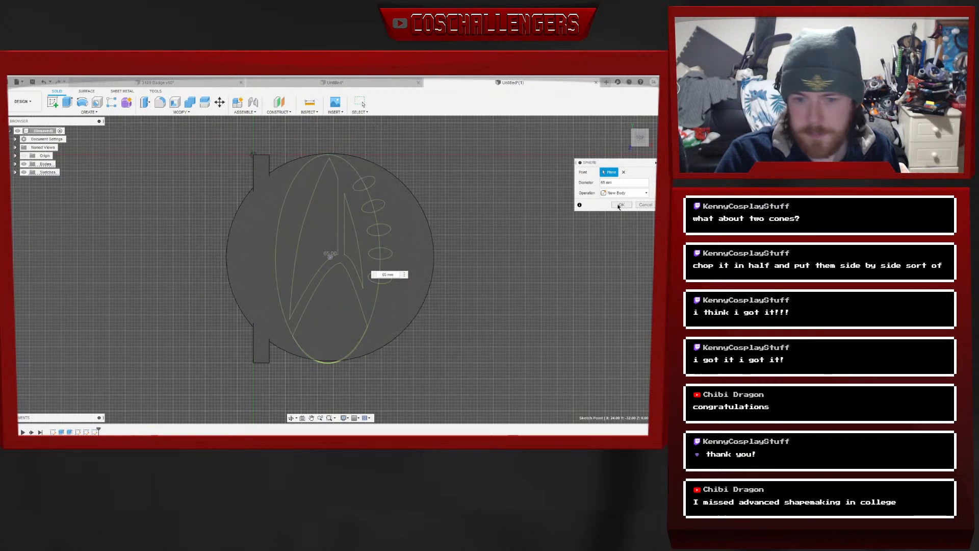
{"action": "left_click", "coordinate": [15, 163]}
{"action": "left_click", "coordinate": [30, 172]}
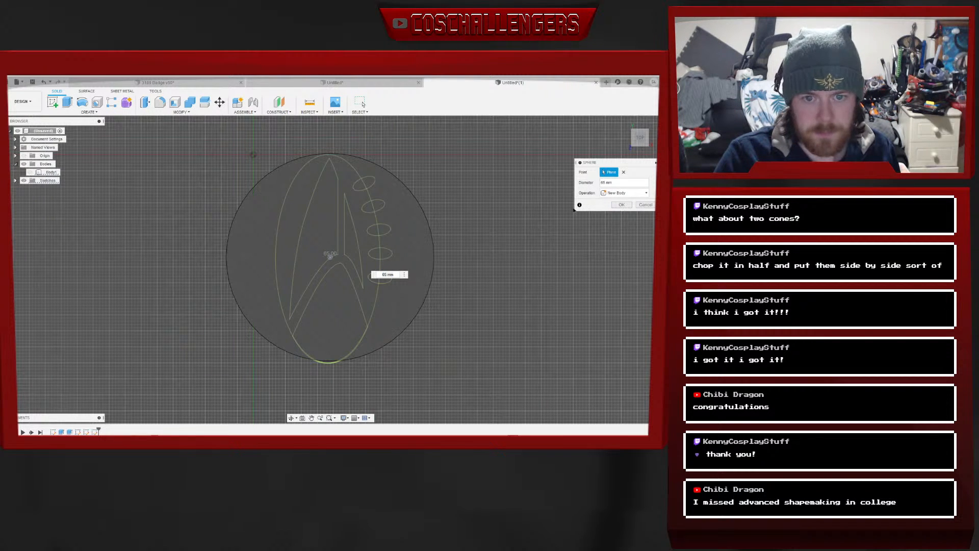
{"action": "left_click", "coordinate": [622, 204]}
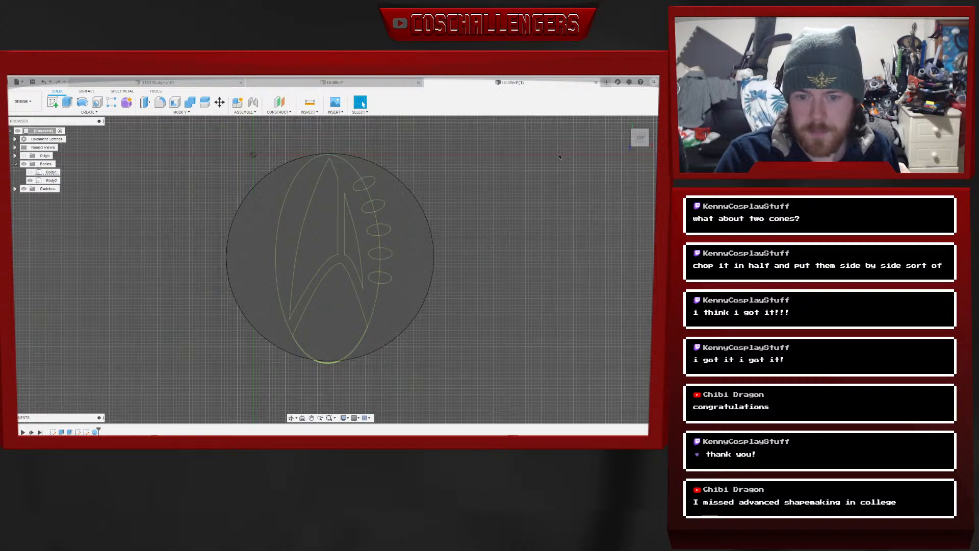
{"action": "left_click", "coordinate": [219, 102]}
{"action": "left_click", "coordinate": [331, 245]}
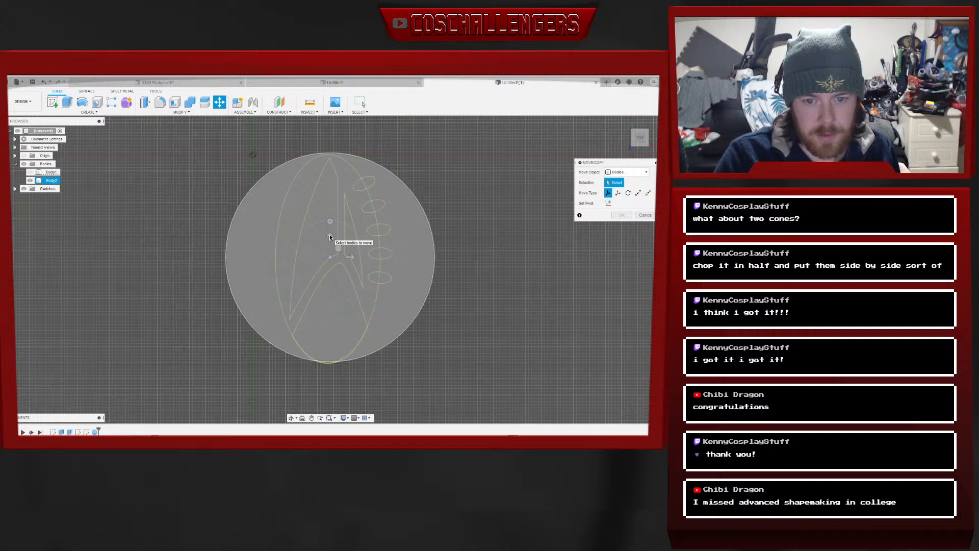
{"action": "left_click", "coordinate": [645, 216]}
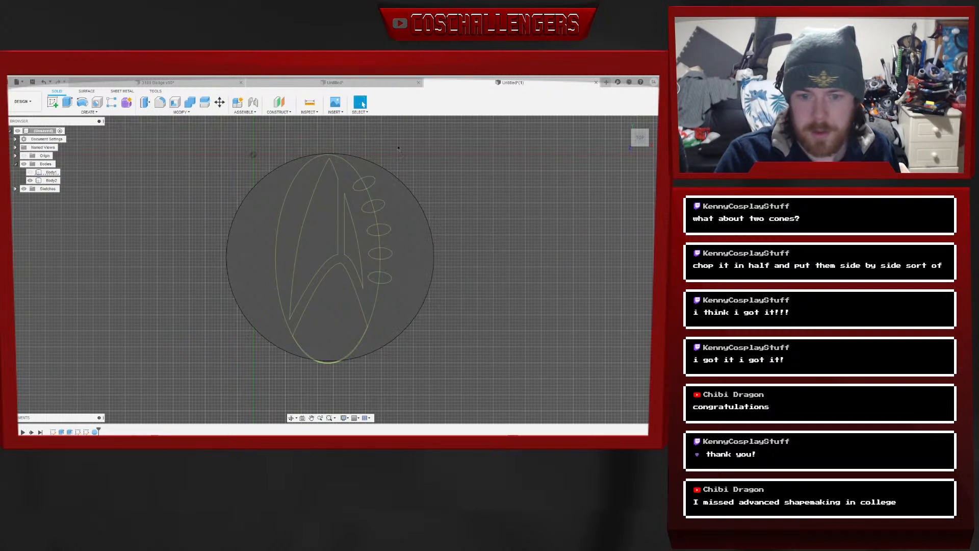
Move the sphere body about -0.3 mm along Y to line it up with the ends of the oval outline
{"action": "left_click", "coordinate": [51, 180]}
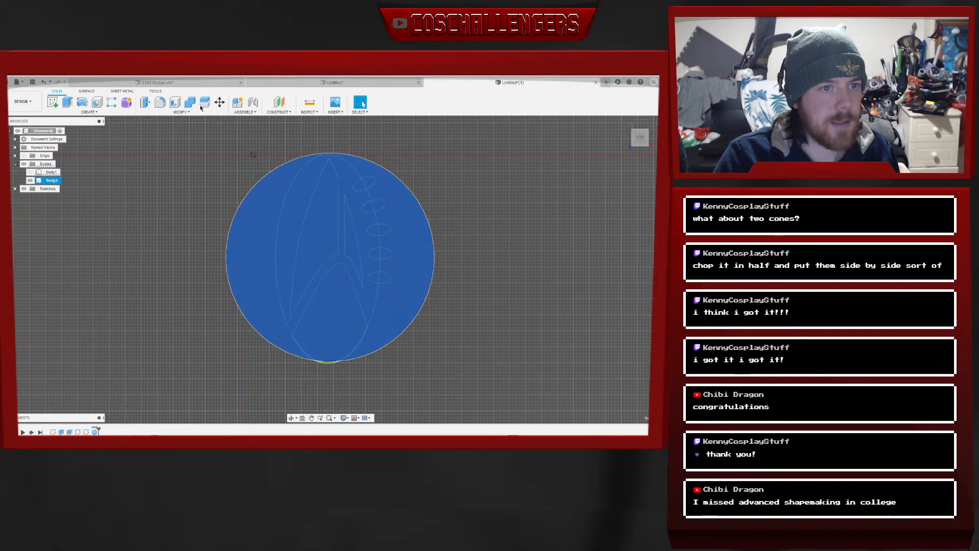
{"action": "left_click", "coordinate": [219, 102]}
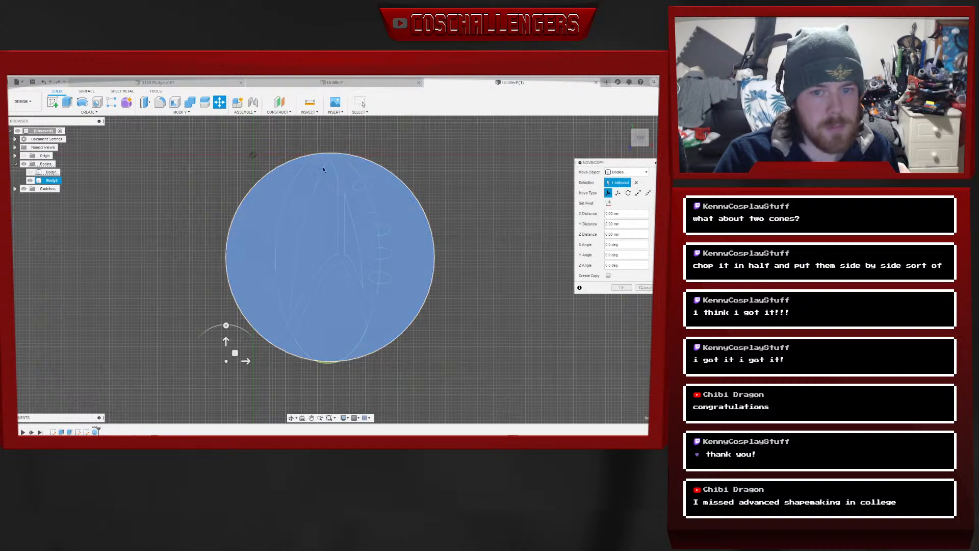
{"action": "left_click_drag", "start_coordinate": [226, 340], "coordinate": [226, 341]}
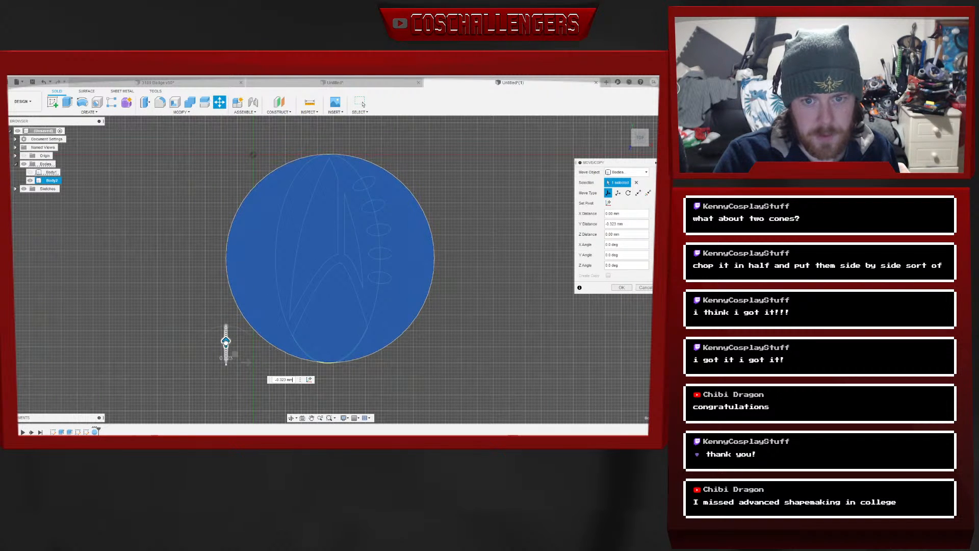
{"action": "key", "text": "Return"}
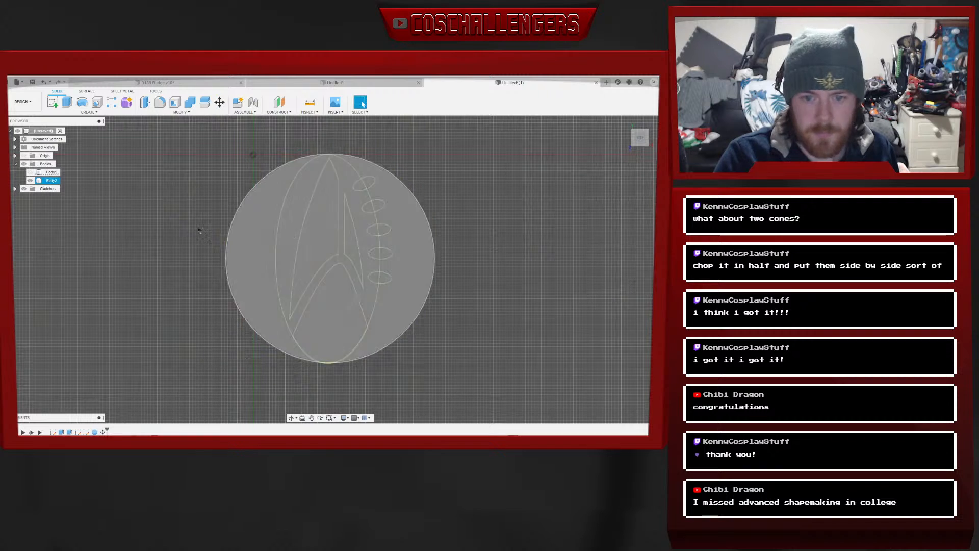
Start a non-uniform scale of the sphere body about its centre point with an X scale of 0.5
{"action": "left_click", "coordinate": [52, 180]}
{"action": "left_click", "coordinate": [200, 113]}
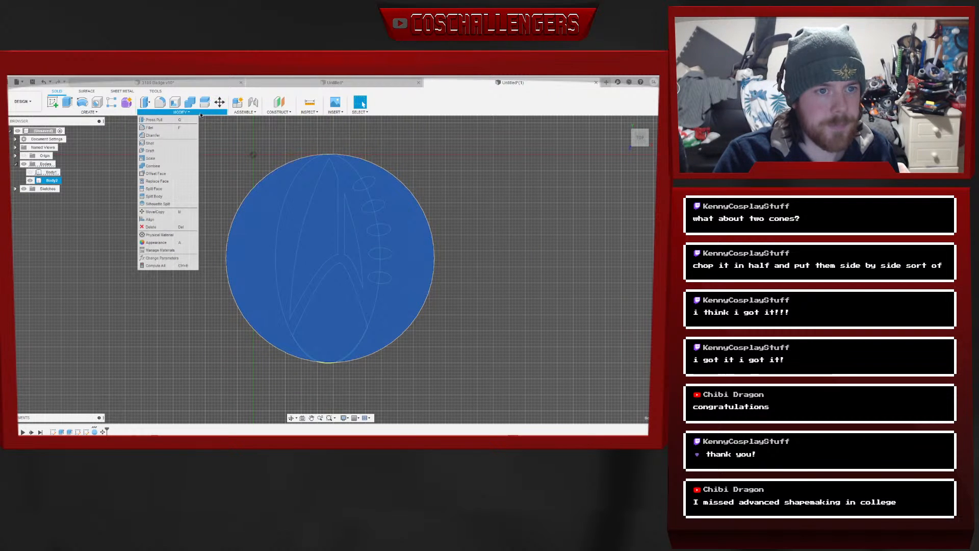
{"action": "left_click", "coordinate": [151, 158]}
{"action": "left_click", "coordinate": [633, 192]}
{"action": "left_click", "coordinate": [615, 211]}
{"action": "left_click", "coordinate": [612, 183]}
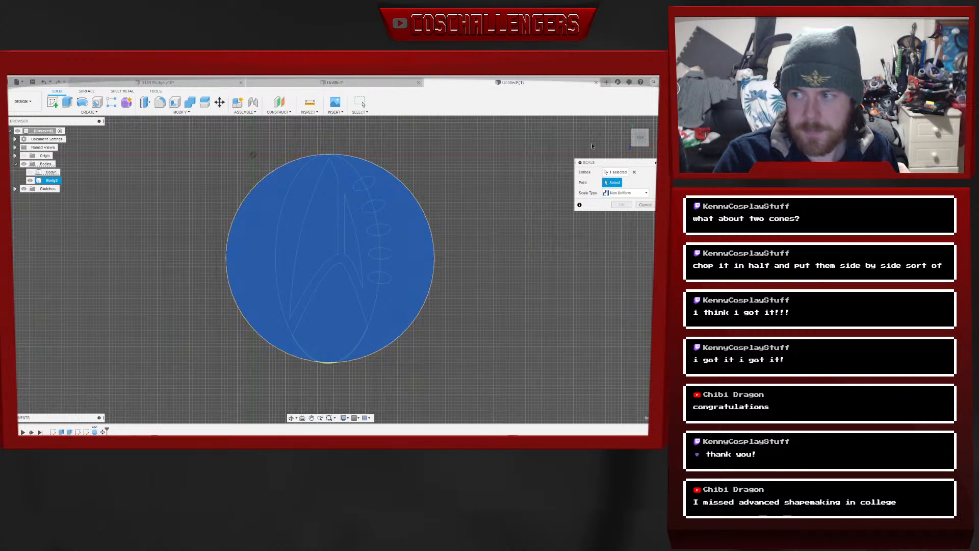
{"action": "left_click", "coordinate": [338, 255]}
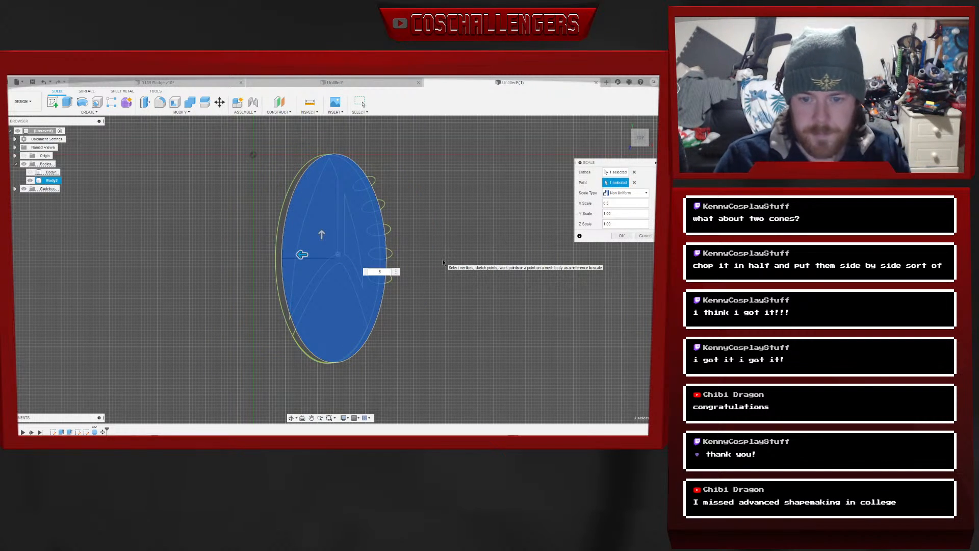
Show the long bar body as a height reference and flatten the sphere along Z to a scale of about 0.2
{"action": "left_click", "coordinate": [638, 148]}
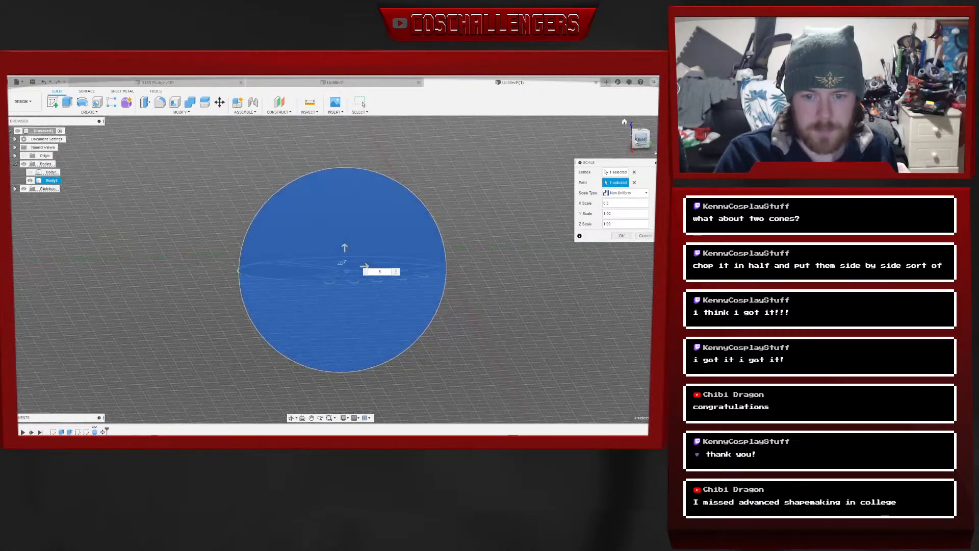
{"action": "left_click", "coordinate": [31, 173]}
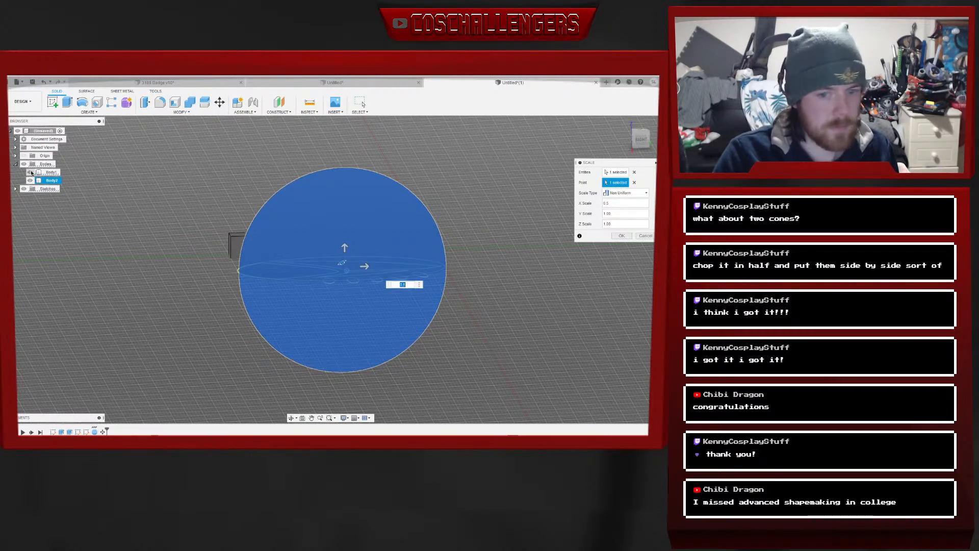
{"action": "left_click", "coordinate": [641, 139]}
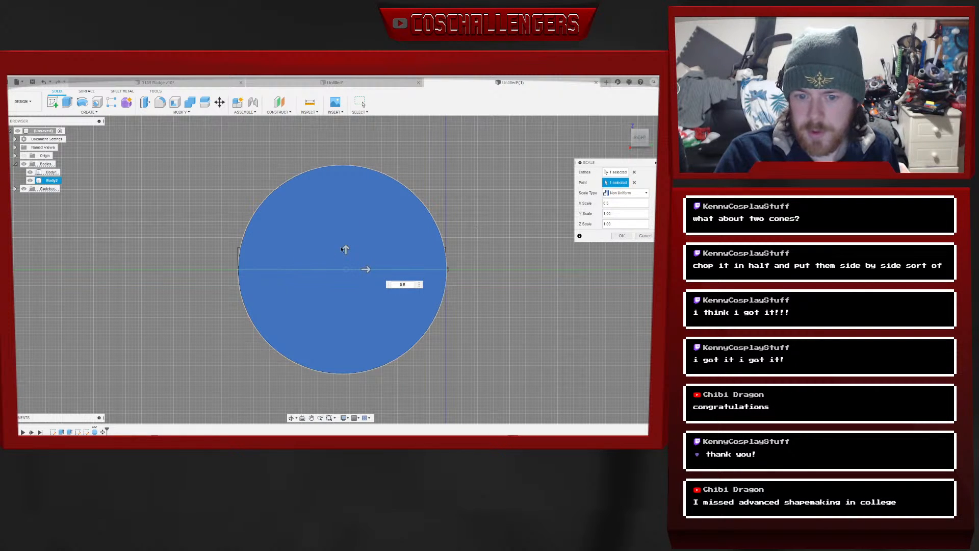
{"action": "left_click_drag", "start_coordinate": [346, 249], "coordinate": [346, 311]}
{"action": "left_click_drag", "start_coordinate": [343, 268], "coordinate": [343, 273]}
{"action": "scroll", "coordinate": [341, 253], "scroll_direction": "down", "scroll_amount": 3}
{"action": "scroll", "coordinate": [339, 251], "scroll_direction": "up", "scroll_amount": 4}
{"action": "scroll", "coordinate": [339, 251], "scroll_direction": "up", "scroll_amount": 3}
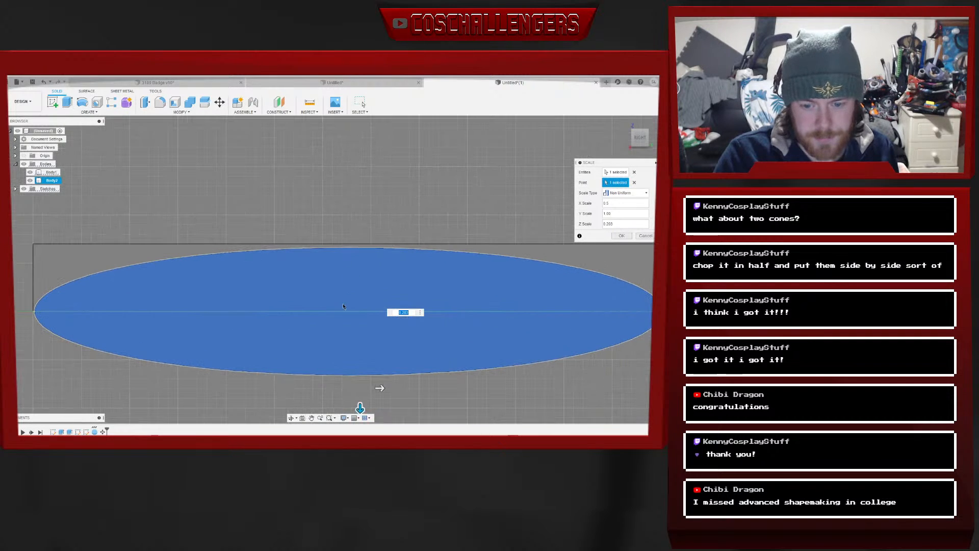
Set the Z scale to 0.215 to match the bar's height and complete the non-uniform scale
{"action": "middle_click_drag", "start_coordinate": [423, 404], "coordinate": [398, 342]}
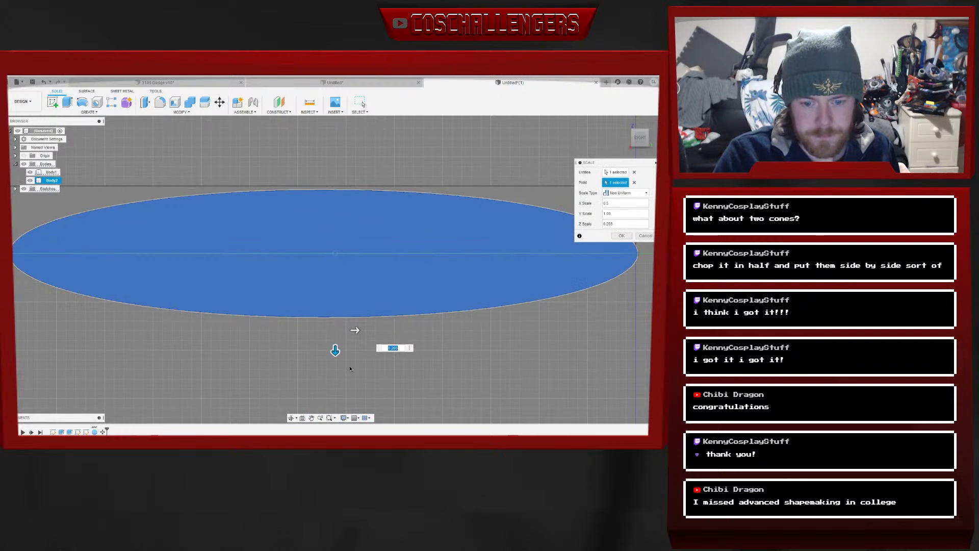
{"action": "left_click_drag", "start_coordinate": [335, 350], "coordinate": [335, 349]}
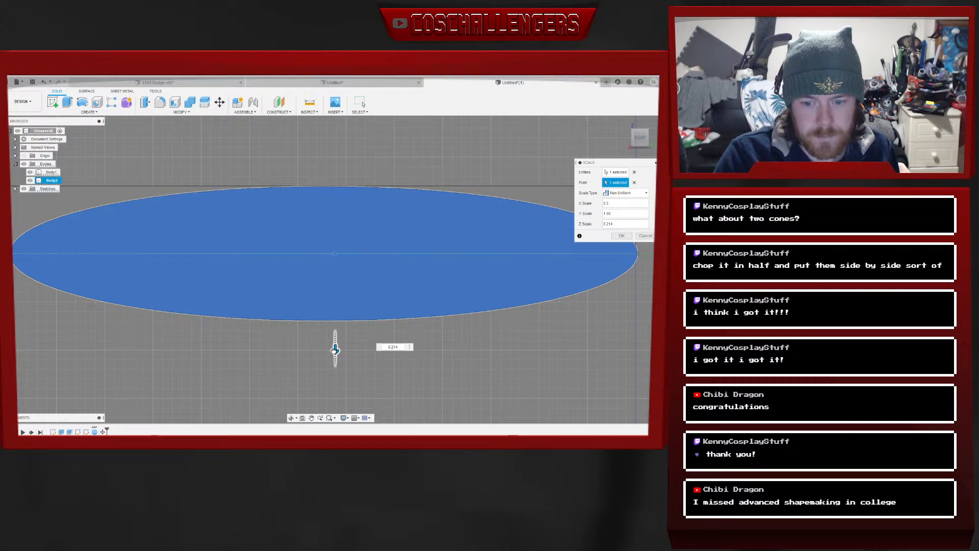
{"action": "left_click", "coordinate": [400, 347]}
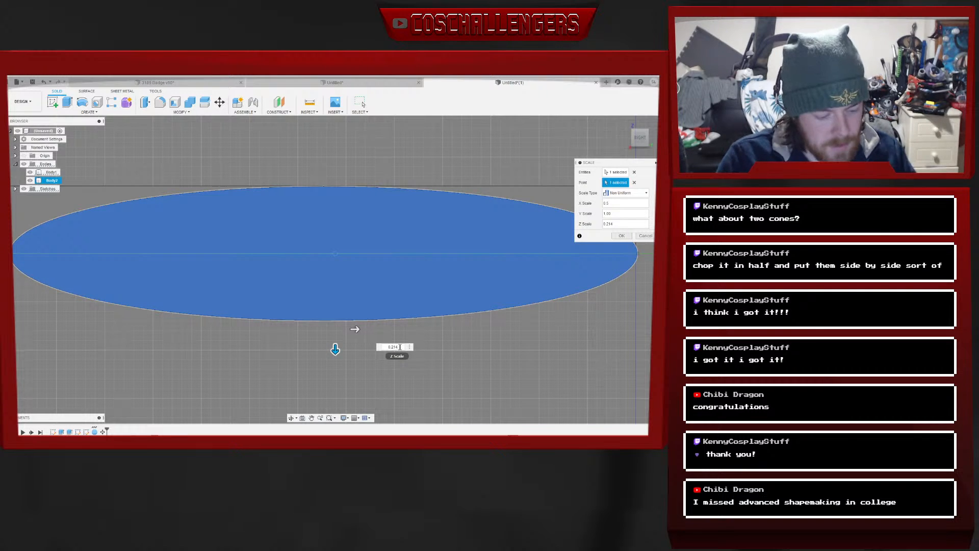
{"action": "type", "text": "0.215"}
{"action": "key", "text": "Return"}
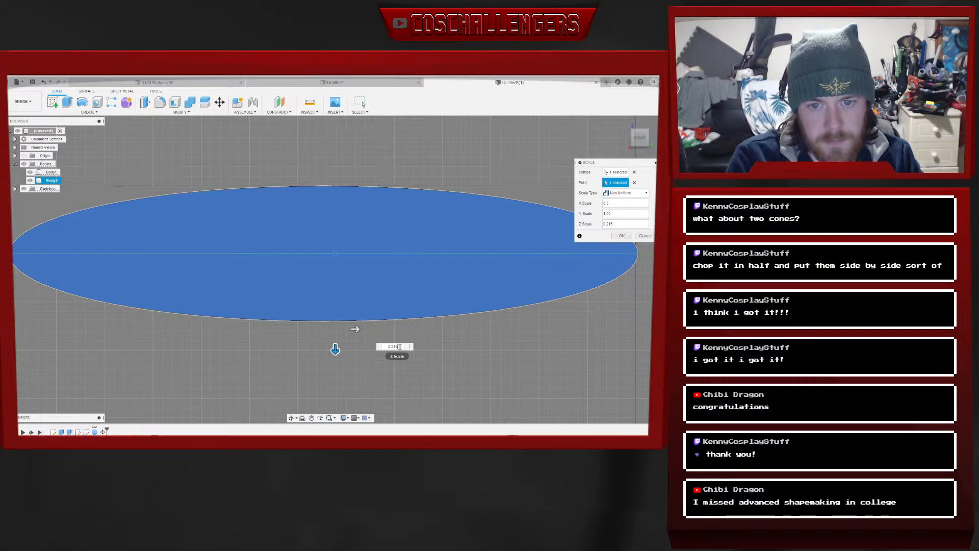
{"action": "left_click", "coordinate": [622, 235]}
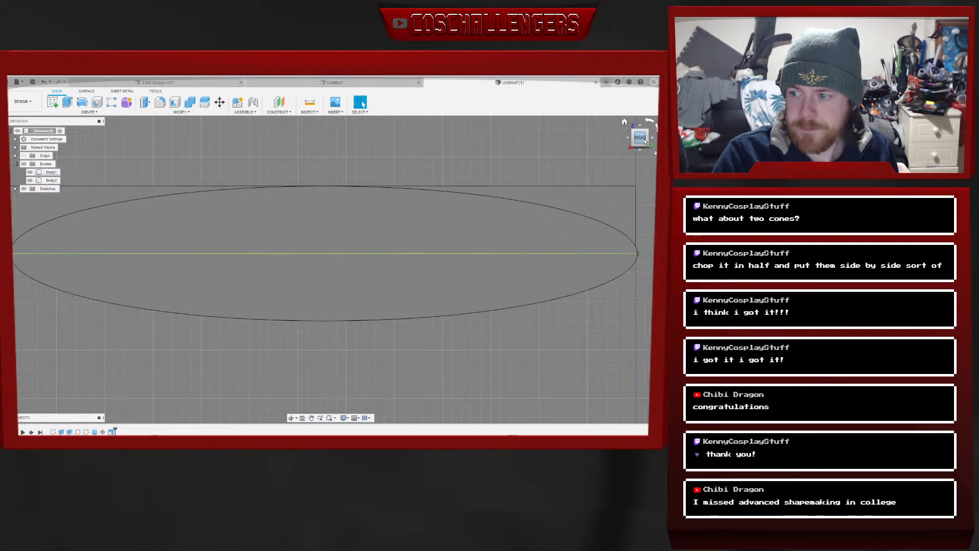
Move the flattened body about -1.9 mm along X to line it up with the sides of the oval outline
{"action": "left_click", "coordinate": [643, 143]}
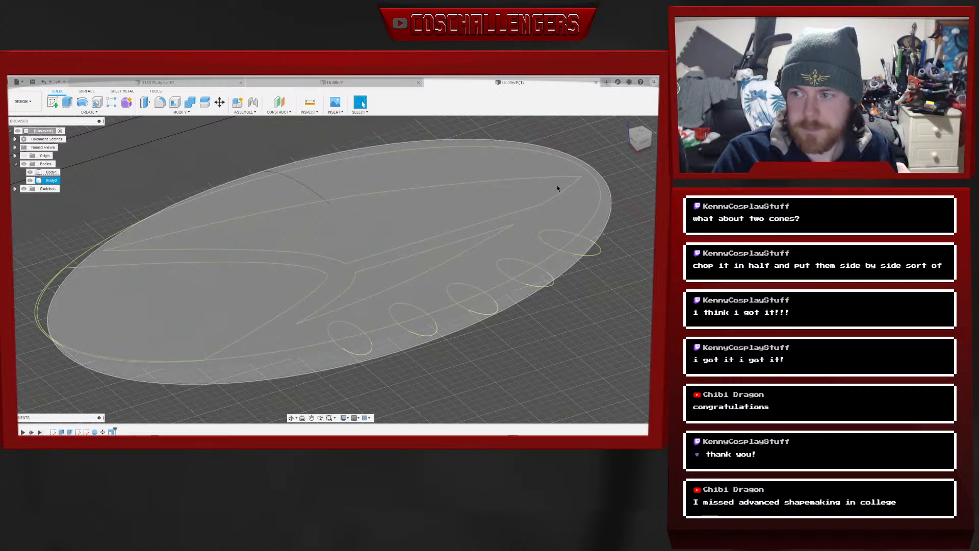
{"action": "mouse_move", "coordinate": [641, 136]}
{"action": "left_mouse_down"}
{"action": "mouse_move", "coordinate": [654, 142]}
{"action": "mouse_move", "coordinate": [657, 159]}
{"action": "left_mouse_up"}
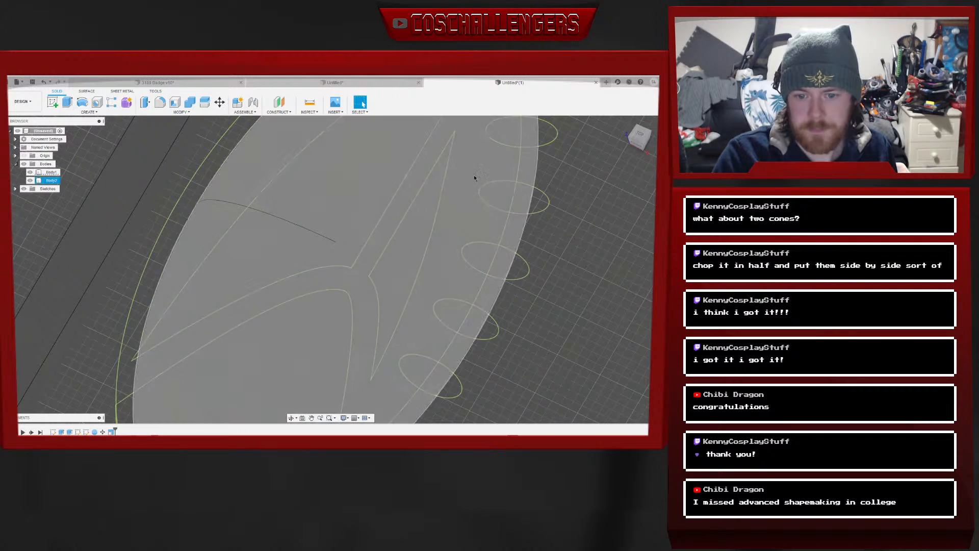
{"action": "left_click", "coordinate": [642, 136]}
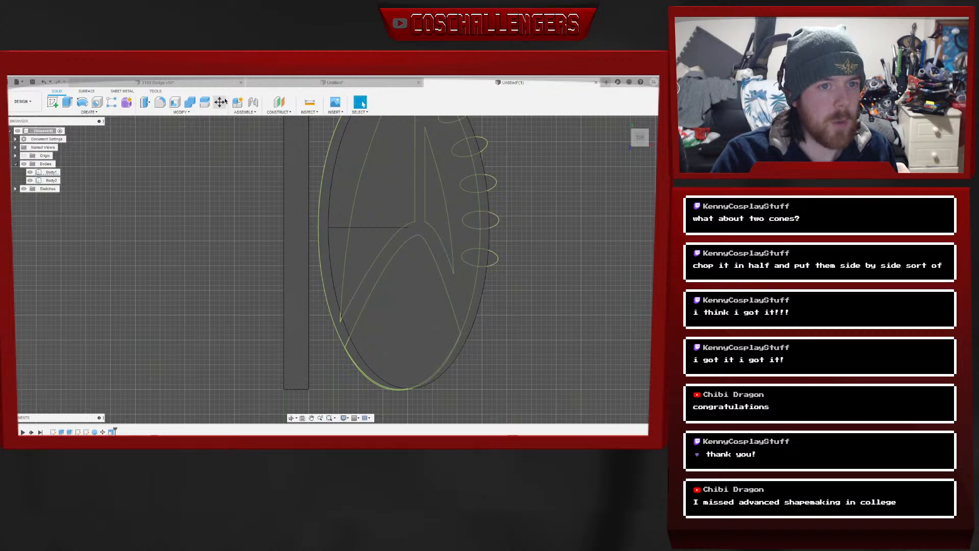
{"action": "left_click", "coordinate": [47, 181]}
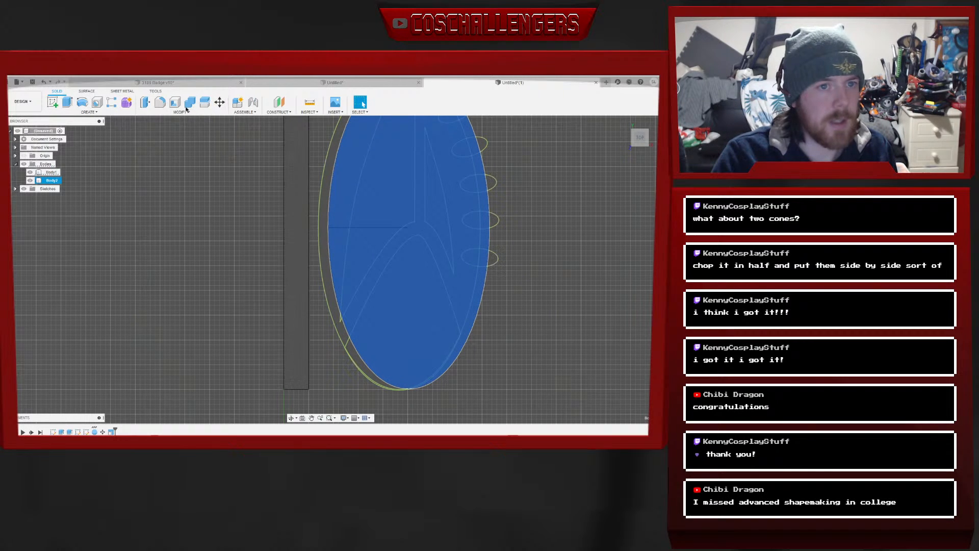
{"action": "left_click", "coordinate": [219, 102]}
{"action": "scroll", "coordinate": [397, 305], "scroll_direction": "down", "scroll_amount": 2}
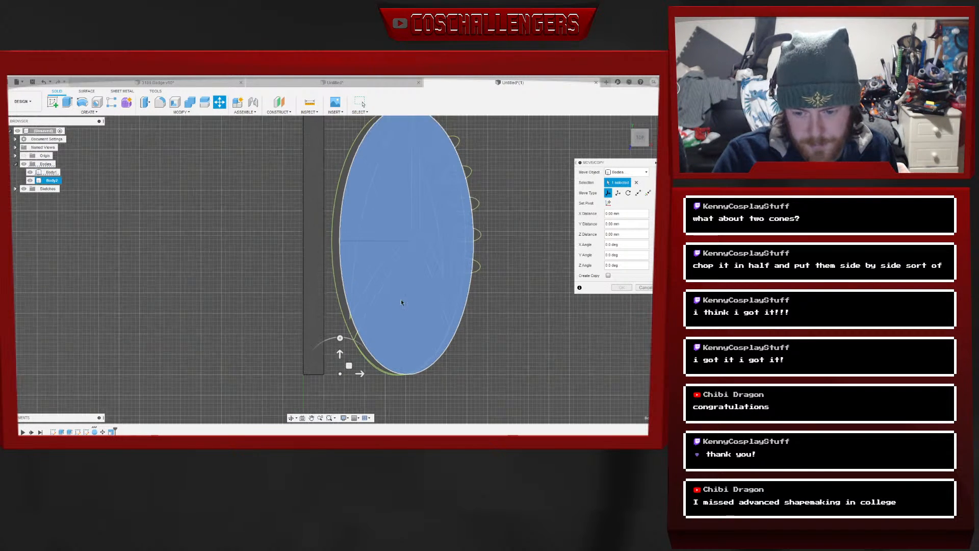
{"action": "scroll", "coordinate": [402, 299], "scroll_direction": "up", "scroll_amount": 3}
{"action": "middle_click_drag", "start_coordinate": [408, 299], "coordinate": [411, 215]}
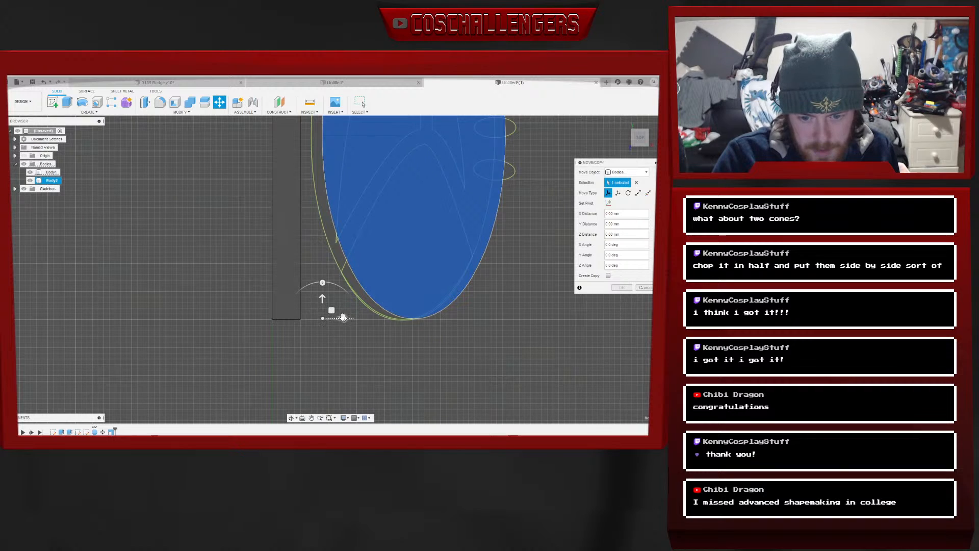
{"action": "left_click_drag", "start_coordinate": [342, 318], "coordinate": [333, 318]}
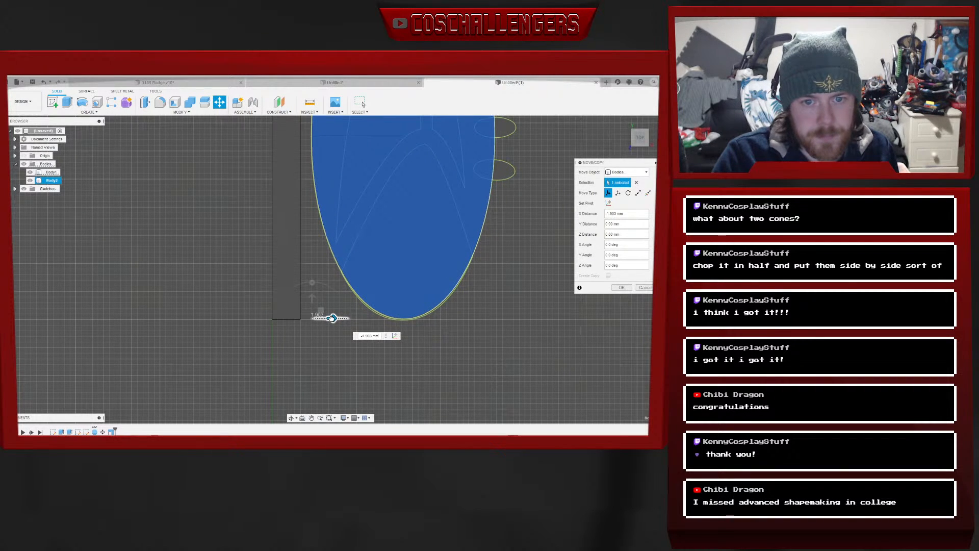
{"action": "middle_click_drag", "start_coordinate": [526, 231], "coordinate": [505, 333]}
{"action": "middle_click_drag", "start_coordinate": [517, 248], "coordinate": [498, 344]}
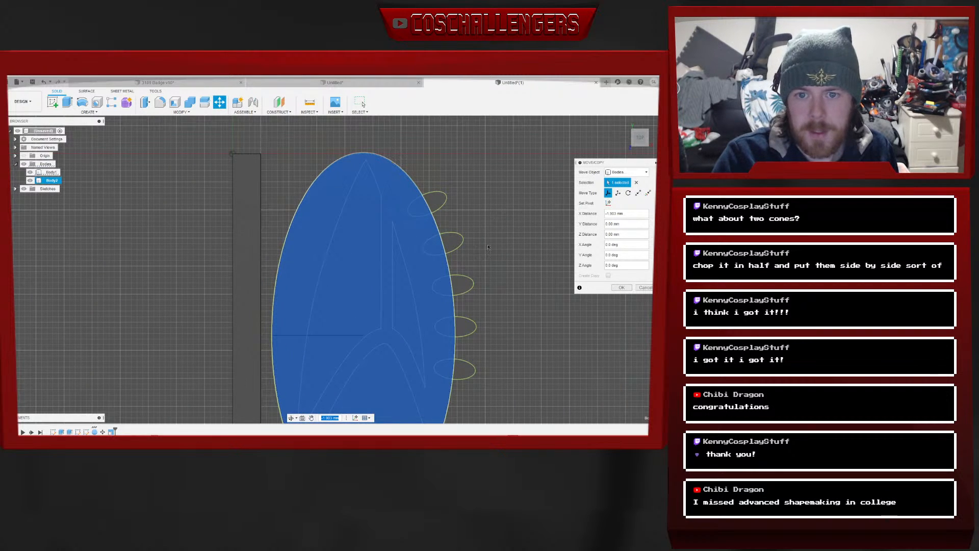
Shift the flattened body about -0.16 mm along Y to fit the ends of the oval outline and complete the move
{"action": "scroll", "coordinate": [378, 163], "scroll_direction": "up", "scroll_amount": 5}
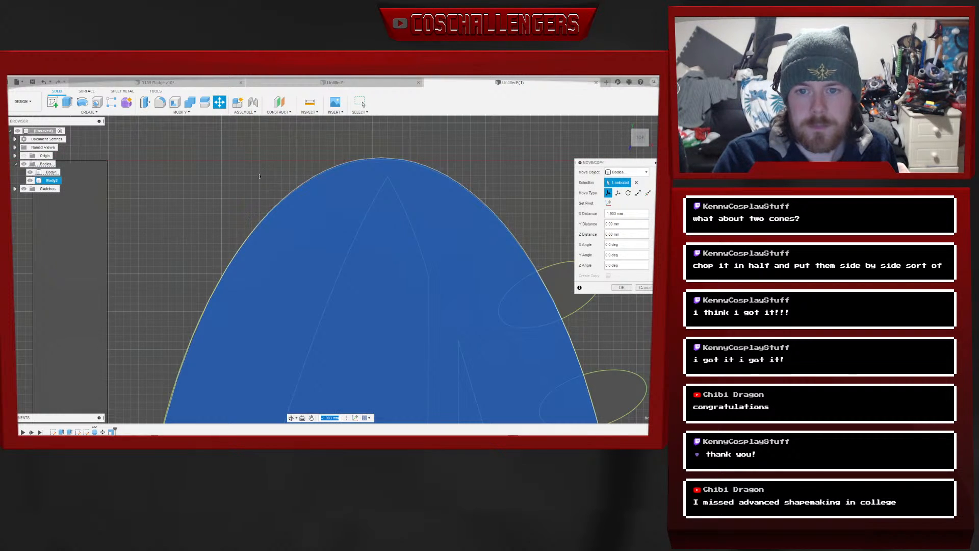
{"action": "scroll", "coordinate": [229, 194], "scroll_direction": "up", "scroll_amount": 1}
{"action": "mouse_move", "coordinate": [178, 323]}
{"action": "middle_mouse_down"}
{"action": "mouse_move", "coordinate": [201, 235]}
{"action": "mouse_move", "coordinate": [175, 175]}
{"action": "middle_mouse_up"}
{"action": "scroll", "coordinate": [201, 235], "scroll_direction": "down", "scroll_amount": 5}
{"action": "scroll", "coordinate": [175, 175], "scroll_direction": "down", "scroll_amount": 1}
{"action": "mouse_move", "coordinate": [143, 291]}
{"action": "middle_mouse_down"}
{"action": "mouse_move", "coordinate": [166, 182]}
{"action": "mouse_move", "coordinate": [146, 181]}
{"action": "mouse_move", "coordinate": [148, 154]}
{"action": "middle_mouse_up"}
{"action": "left_click_drag", "start_coordinate": [198, 391], "coordinate": [205, 393]}
{"action": "scroll", "coordinate": [516, 233], "scroll_direction": "down", "scroll_amount": 2}
{"action": "left_click", "coordinate": [645, 139]}
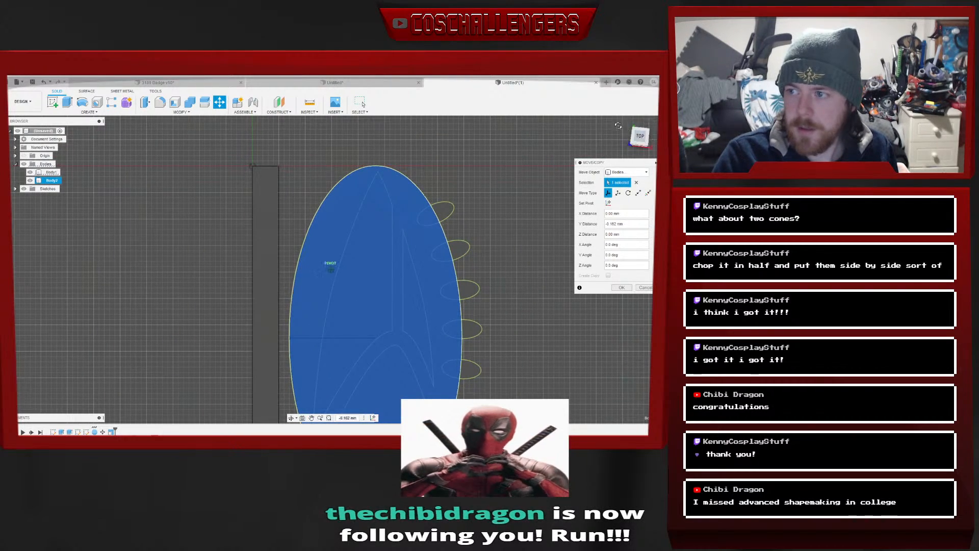
{"action": "middle_click_drag", "start_coordinate": [324, 257], "coordinate": [260, 209], "text": "shift"}
{"action": "scroll", "coordinate": [470, 290], "scroll_direction": "down", "scroll_amount": 2}
{"action": "middle_click_drag", "start_coordinate": [341, 315], "coordinate": [258, 261]}
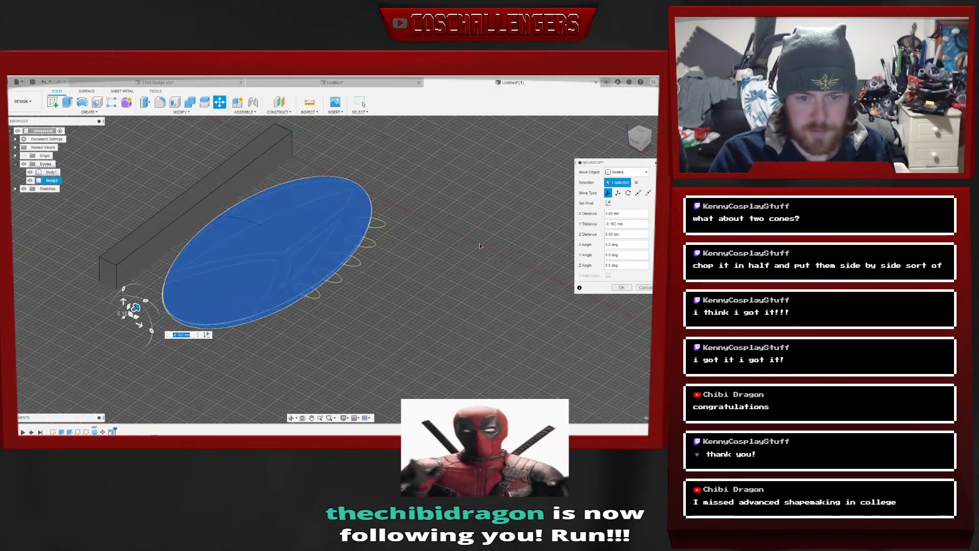
{"action": "left_click", "coordinate": [619, 289]}
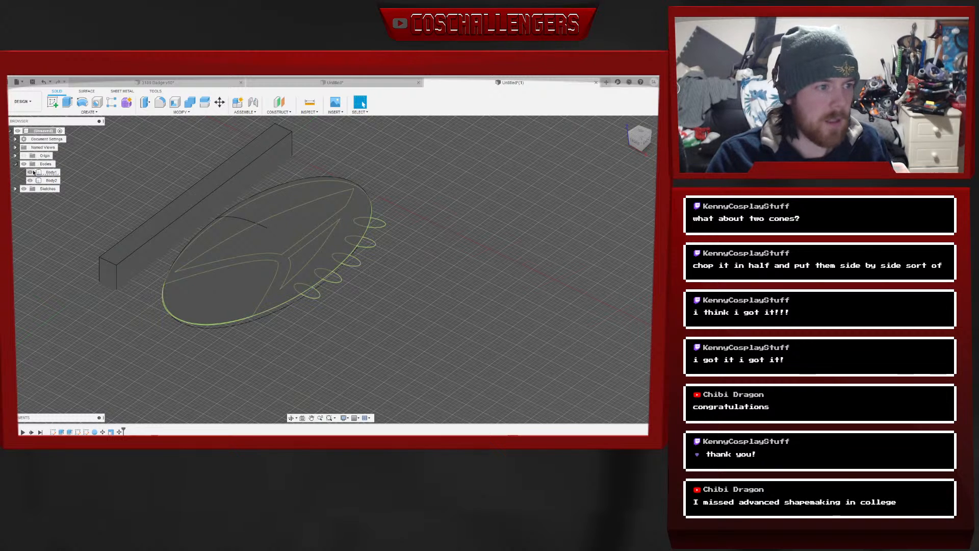
Hide the long bar body and split the flattened body in two with the horizontal origin plane
{"action": "left_click", "coordinate": [30, 171]}
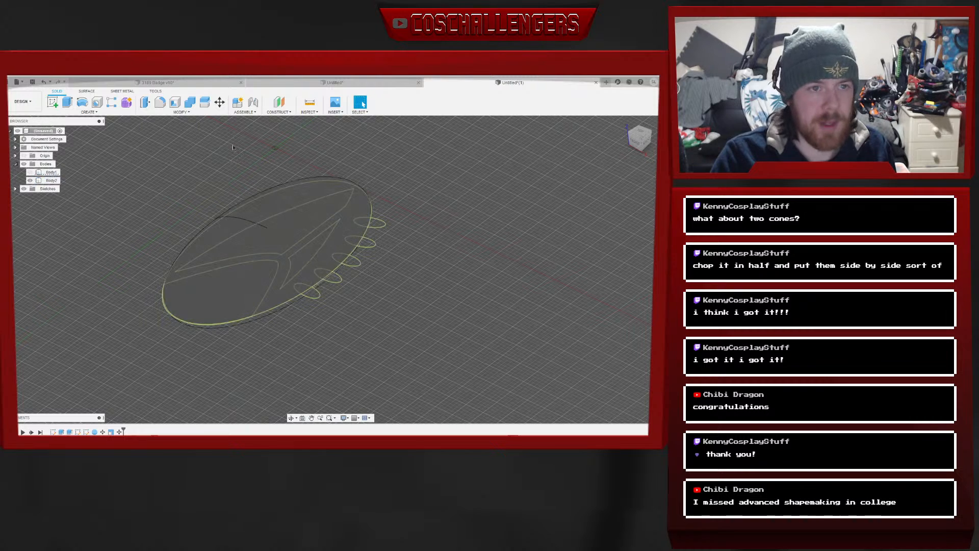
{"action": "left_click", "coordinate": [181, 112]}
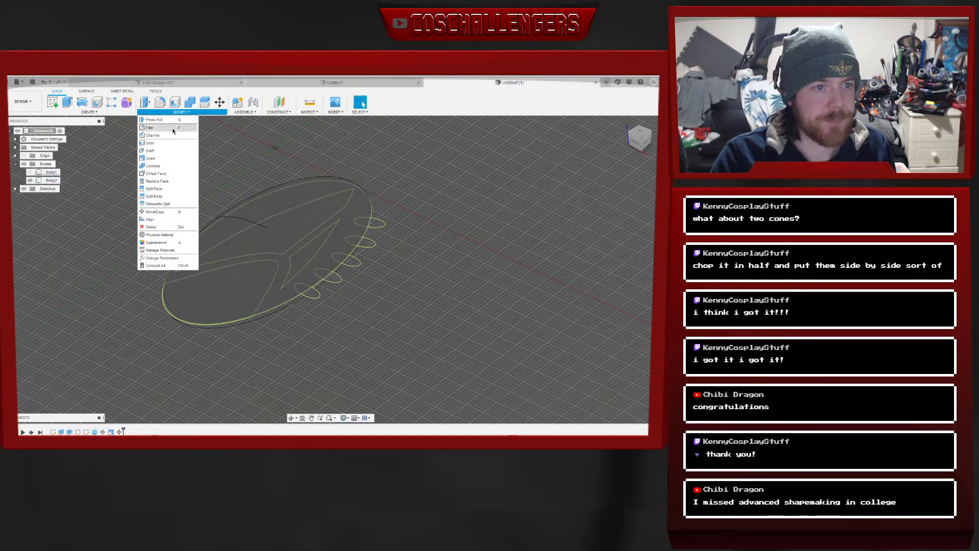
{"action": "left_click", "coordinate": [154, 197]}
{"action": "left_click", "coordinate": [355, 236]}
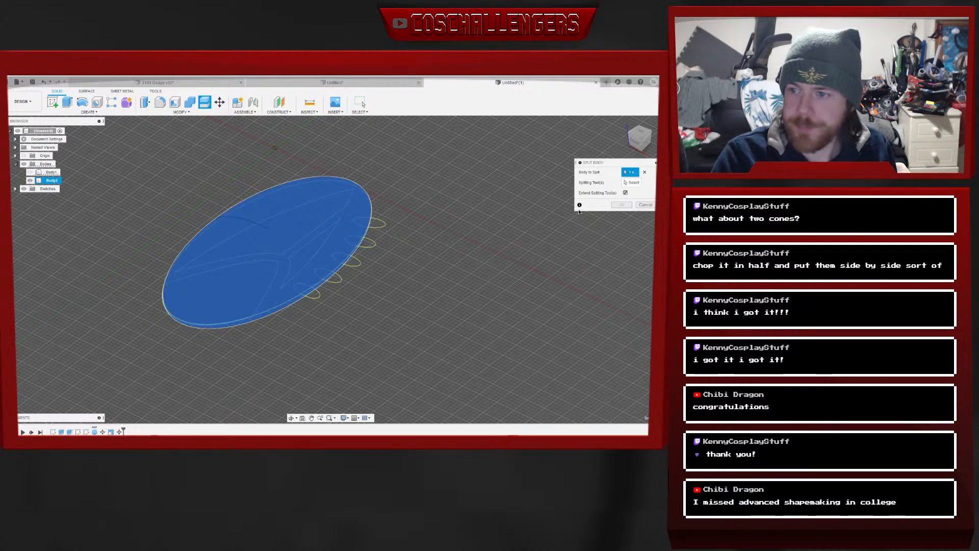
{"action": "left_click", "coordinate": [628, 186]}
{"action": "left_click", "coordinate": [304, 147]}
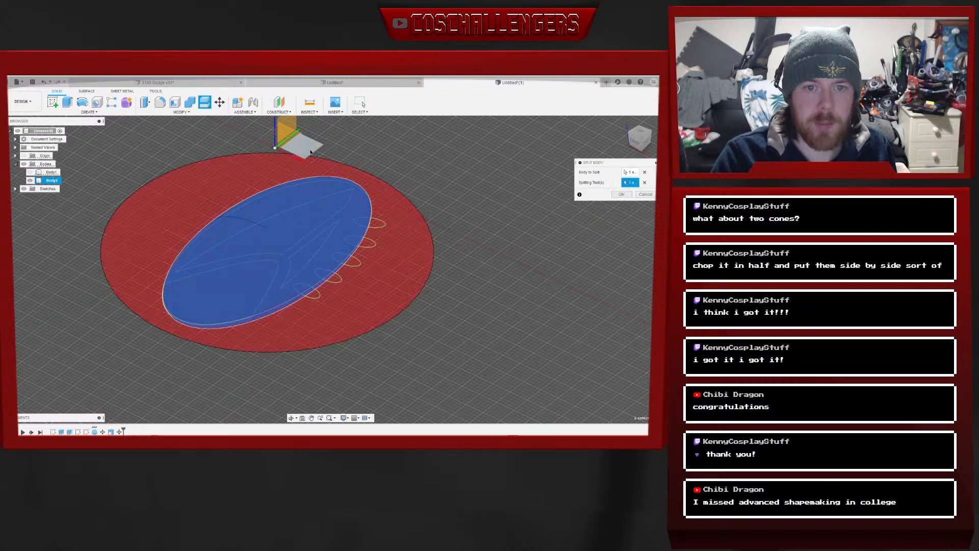
{"action": "left_click", "coordinate": [622, 195]}
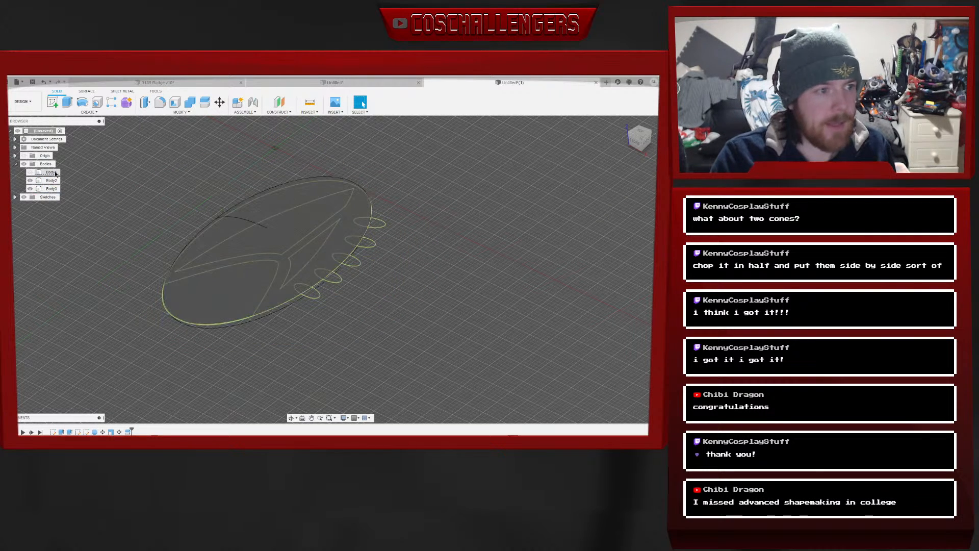
Hide the lower half of the split body and keep only the upper dome shown
{"action": "left_click", "coordinate": [30, 189]}
{"action": "left_click", "coordinate": [31, 181]}
{"action": "left_click", "coordinate": [32, 189]}
{"action": "mouse_move", "coordinate": [639, 141]}
{"action": "left_mouse_down"}
{"action": "mouse_move", "coordinate": [610, 122]}
{"action": "mouse_move", "coordinate": [655, 164]}
{"action": "left_mouse_up"}
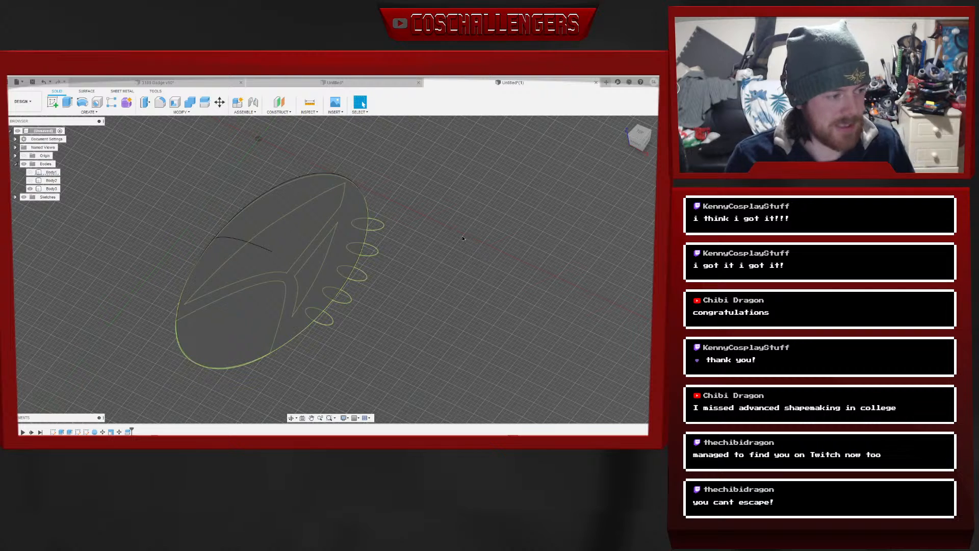
{"action": "left_click", "coordinate": [181, 112]}
{"action": "left_click", "coordinate": [154, 196]}
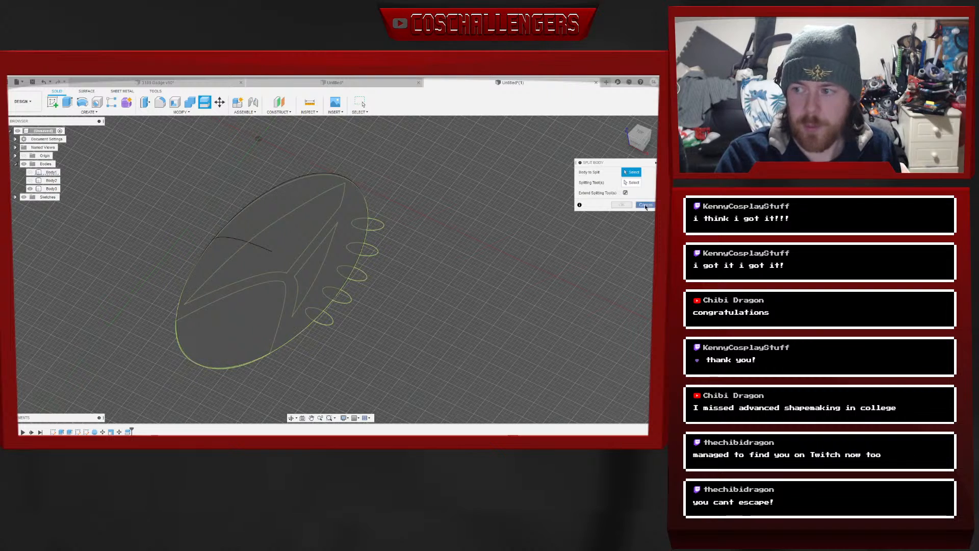
{"action": "key", "text": "Escape"}
Copy the upper dome body, paste the duplicate in the same position and leave the original hidden
{"action": "right_click", "coordinate": [52, 188]}
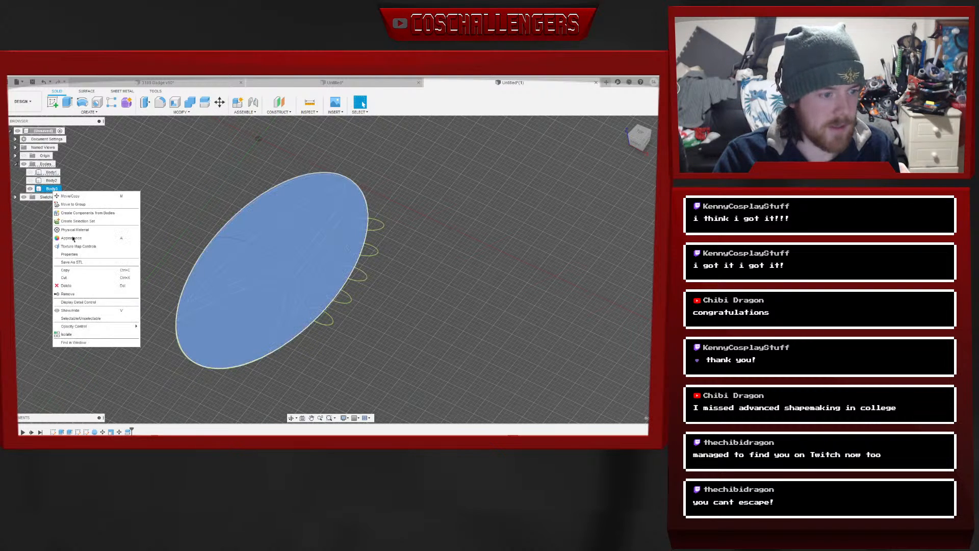
{"action": "left_click", "coordinate": [66, 272]}
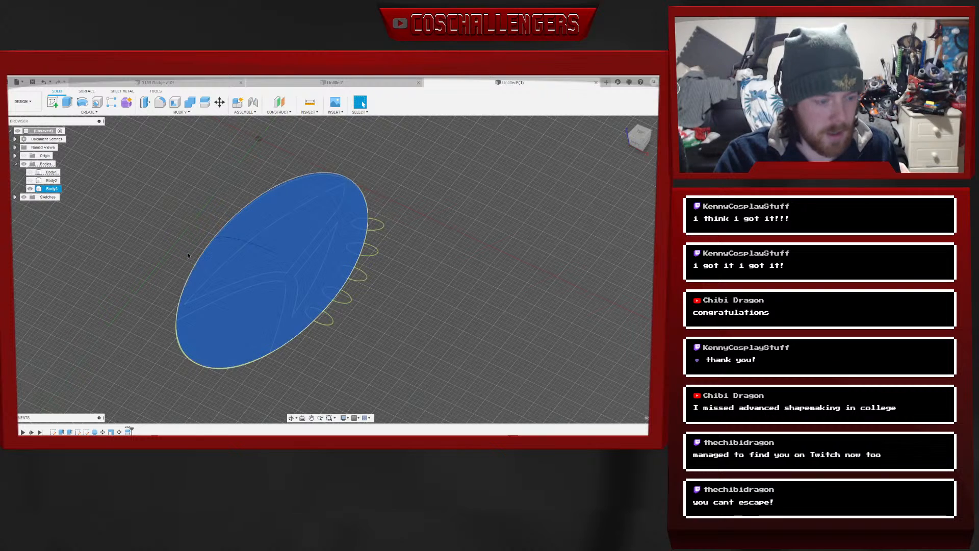
{"action": "key", "text": "ctrl+v"}
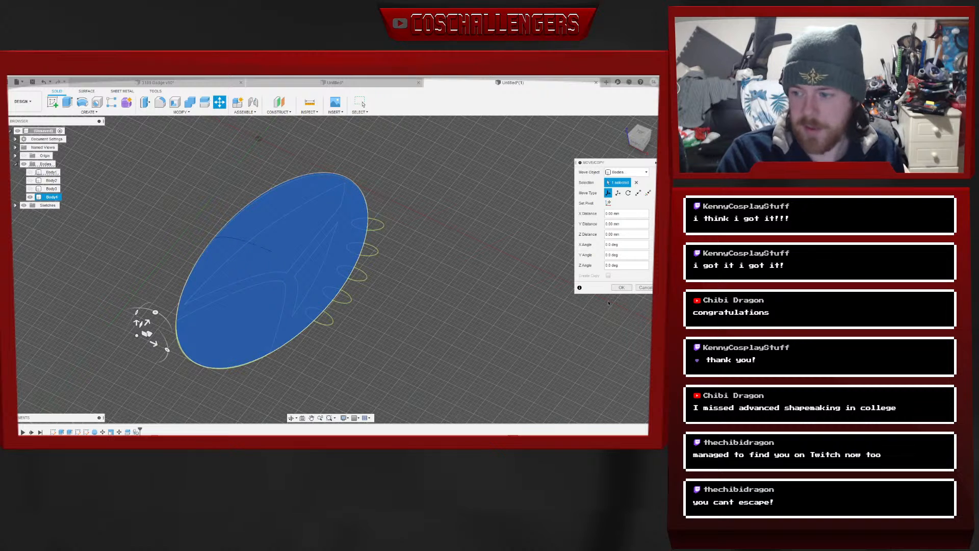
{"action": "left_click", "coordinate": [626, 288]}
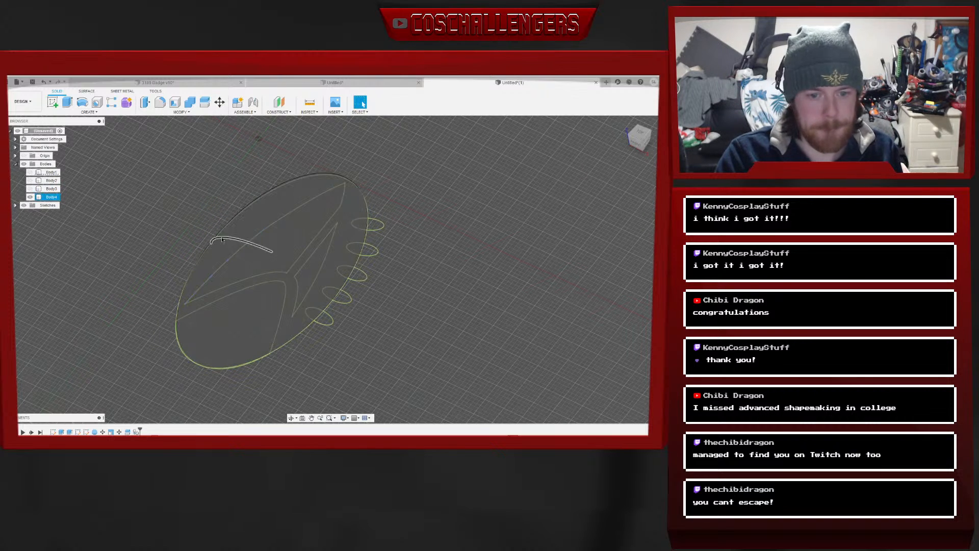
Try to split the copied dome body with the large wing profile and the narrow pointed profile of the emblem together
{"action": "left_click", "coordinate": [160, 102]}
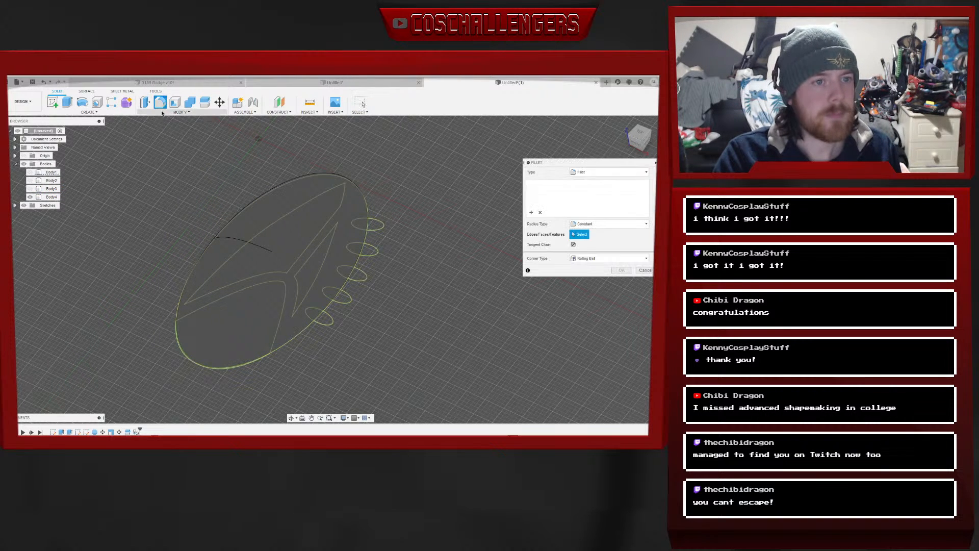
{"action": "left_click", "coordinate": [181, 111]}
{"action": "left_click", "coordinate": [153, 196]}
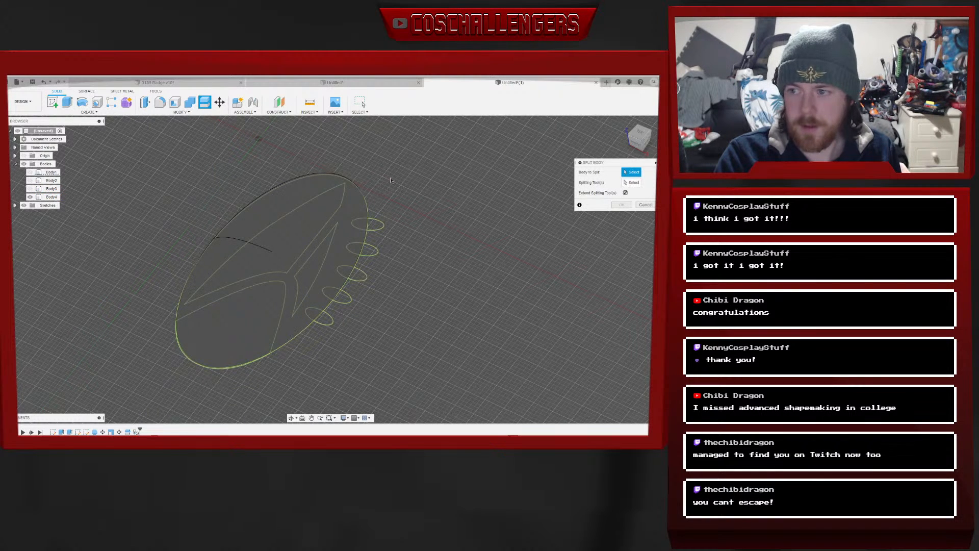
{"action": "left_click", "coordinate": [632, 182]}
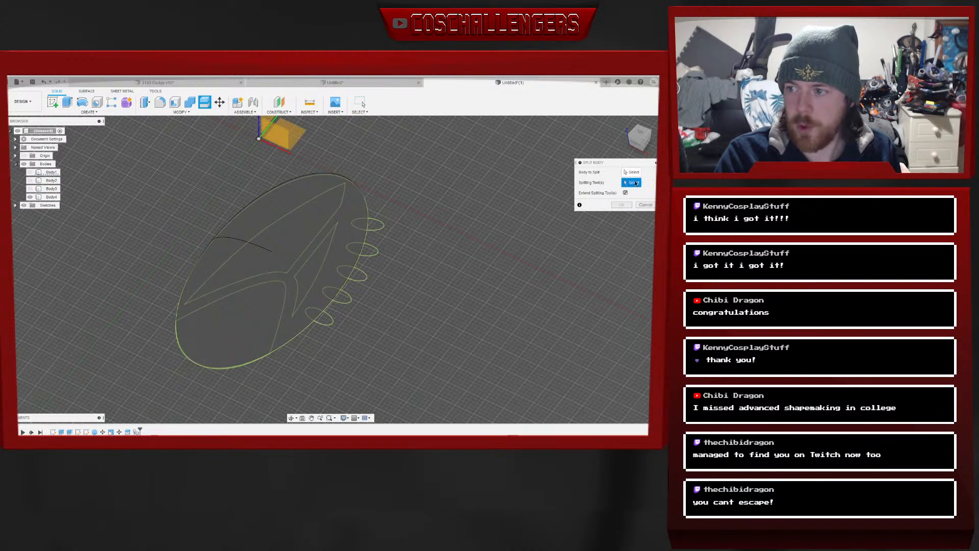
{"action": "left_click", "coordinate": [633, 172]}
{"action": "left_click", "coordinate": [280, 240]}
{"action": "left_click", "coordinate": [612, 183]}
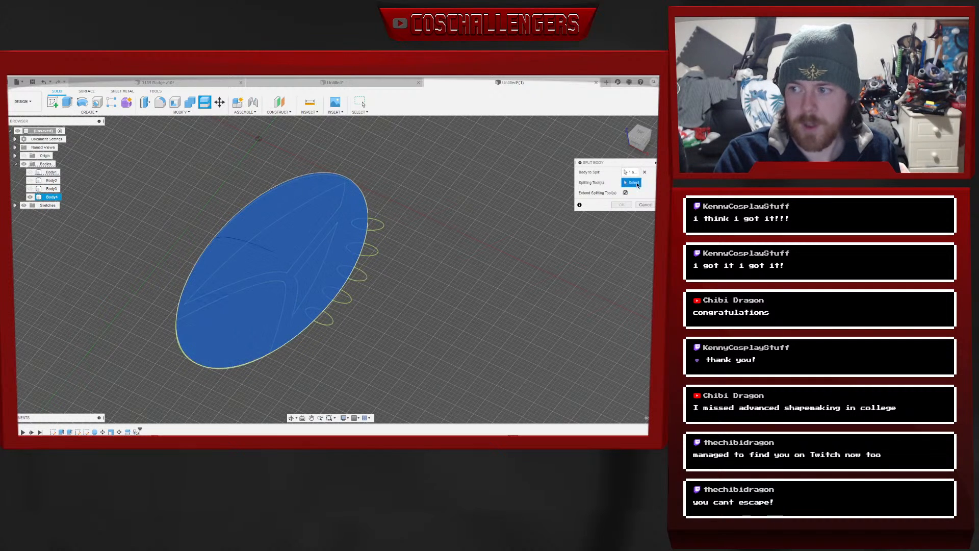
{"action": "left_click", "coordinate": [288, 274]}
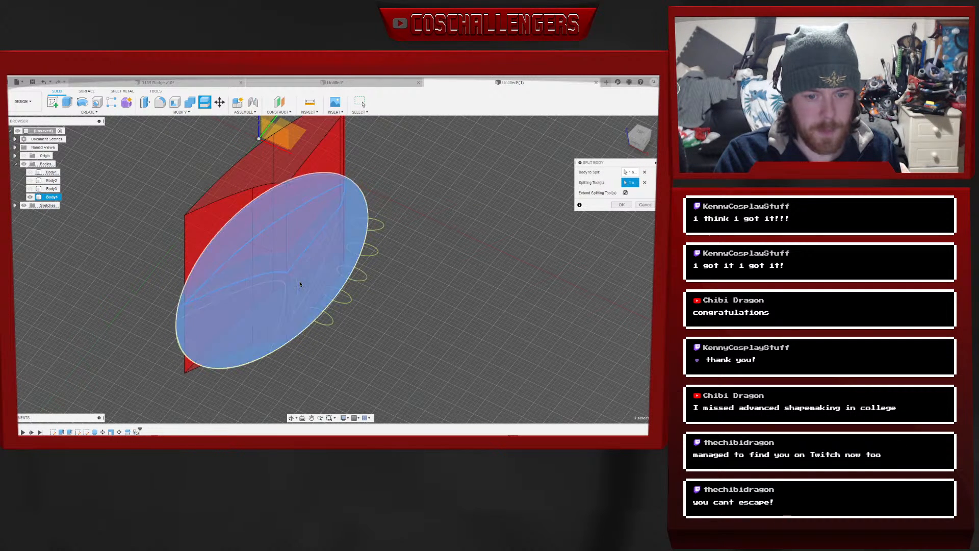
{"action": "left_click", "coordinate": [299, 285]}
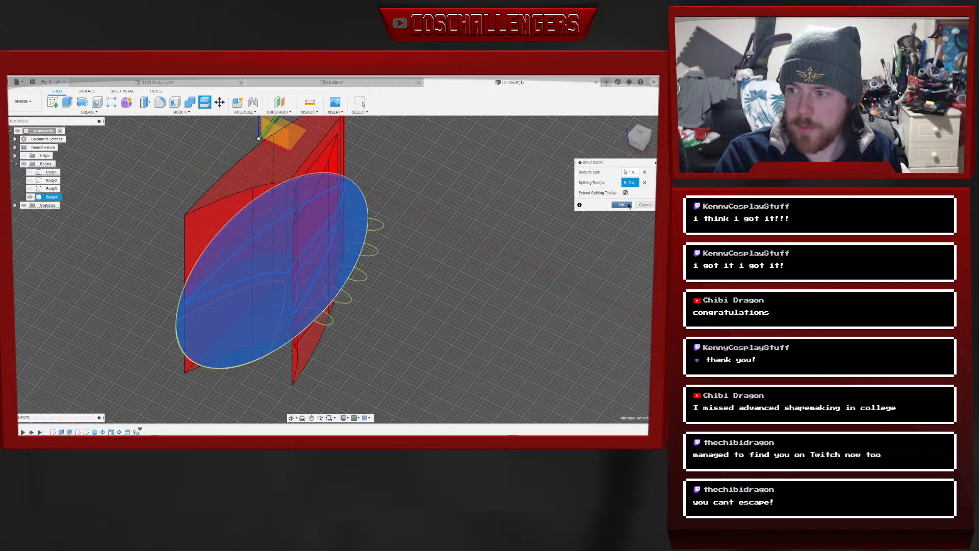
{"action": "left_click", "coordinate": [627, 206]}
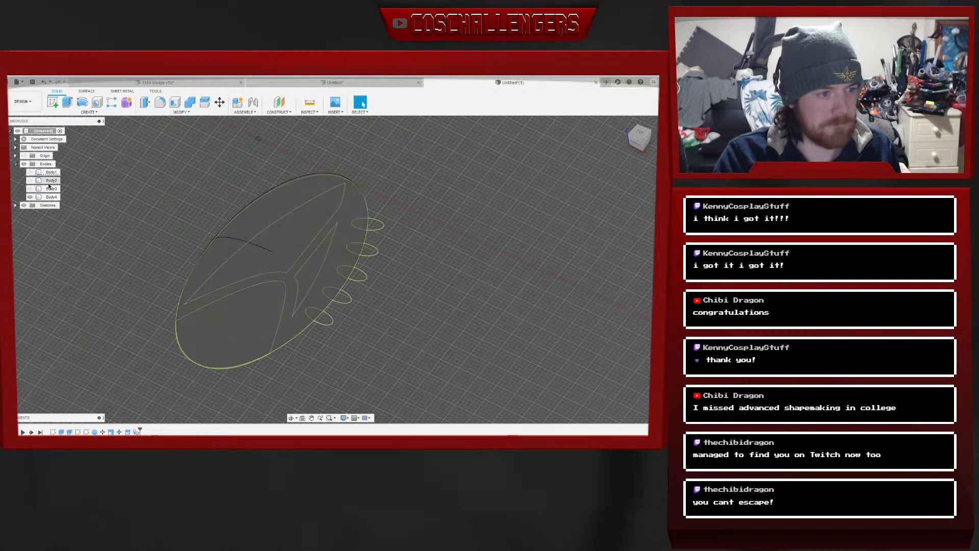
Split the copied dome body using only the large wing-shaped emblem profile as the splitting tool
{"action": "left_click", "coordinate": [171, 112]}
{"action": "left_click", "coordinate": [154, 196]}
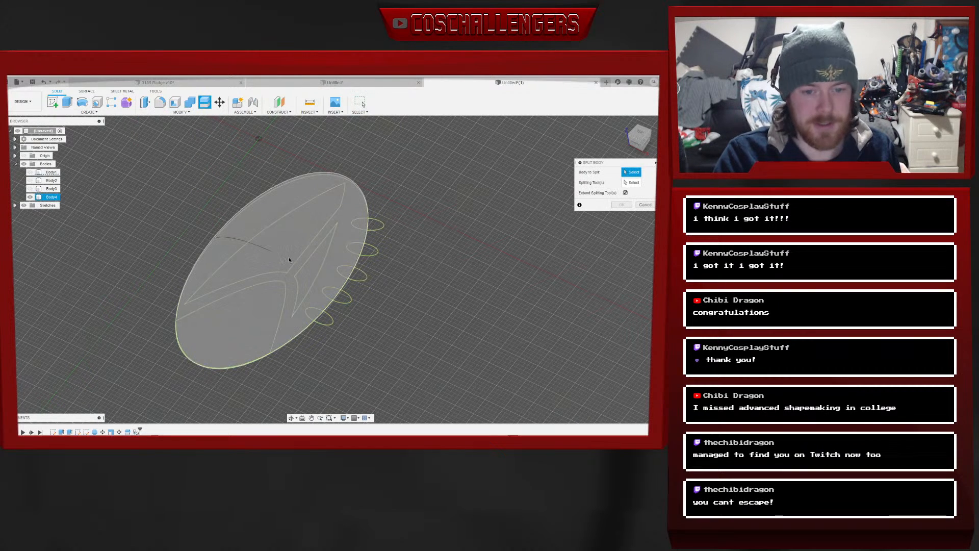
{"action": "left_click", "coordinate": [296, 256]}
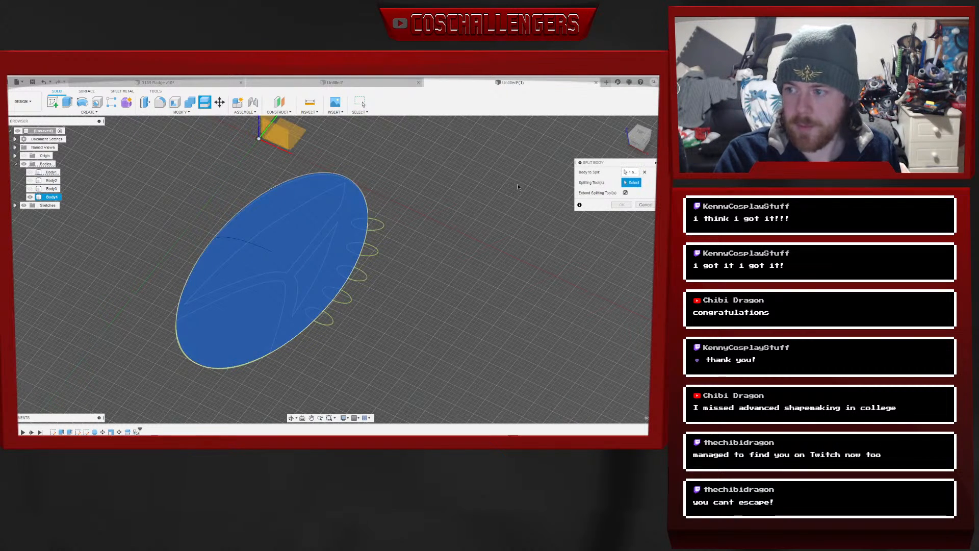
{"action": "left_click", "coordinate": [320, 270]}
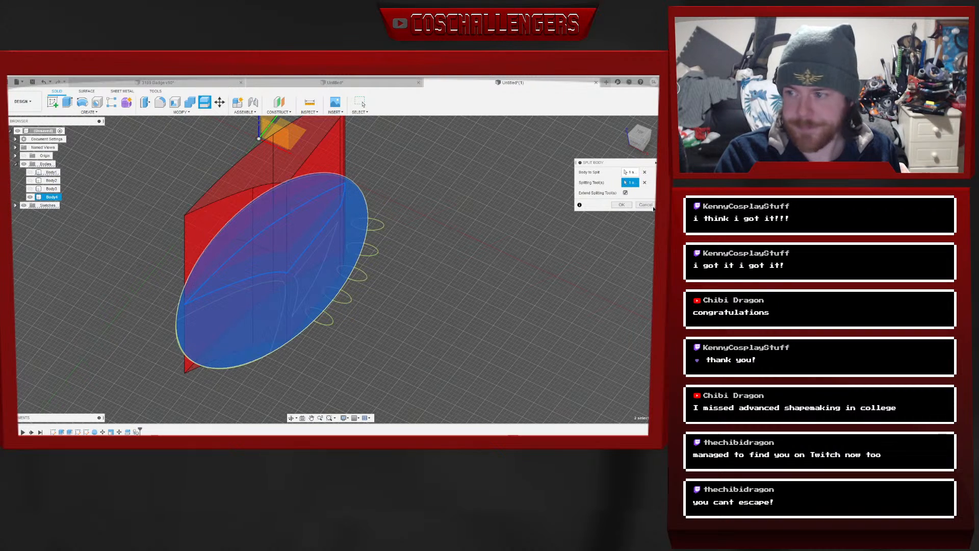
{"action": "left_click", "coordinate": [630, 207]}
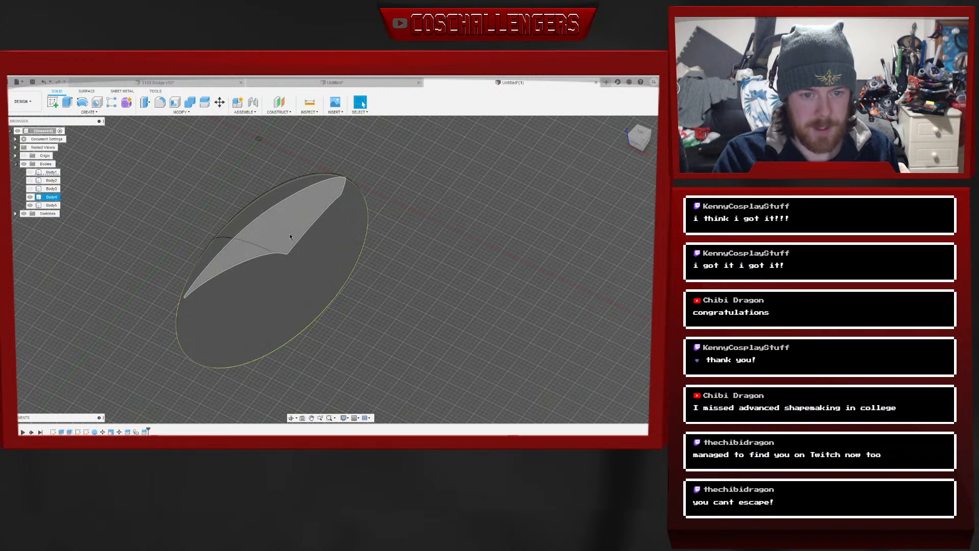
Show the emblem sketch Sketch3 again and split the remaining dome body with the narrow pointed profile beside the wing cut
{"action": "left_click", "coordinate": [181, 112]}
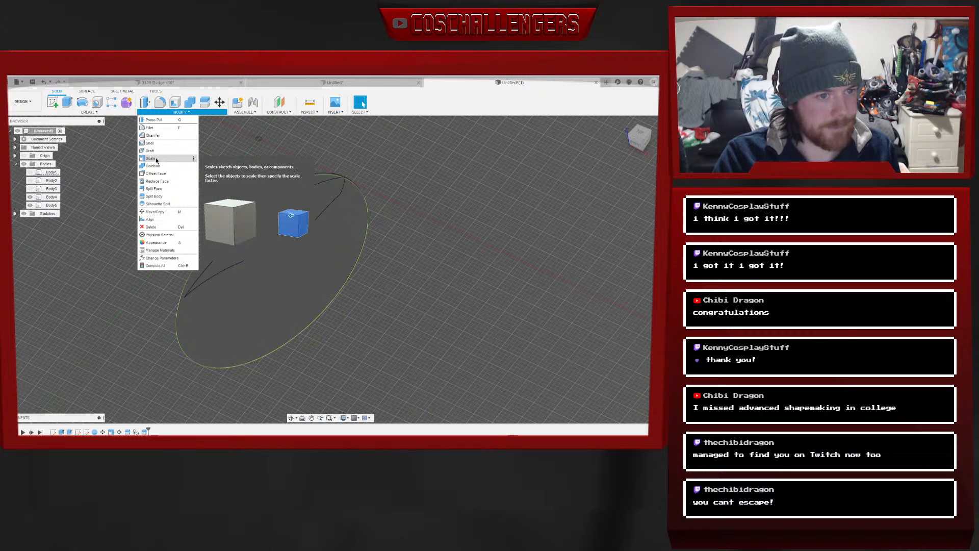
{"action": "left_click", "coordinate": [154, 197]}
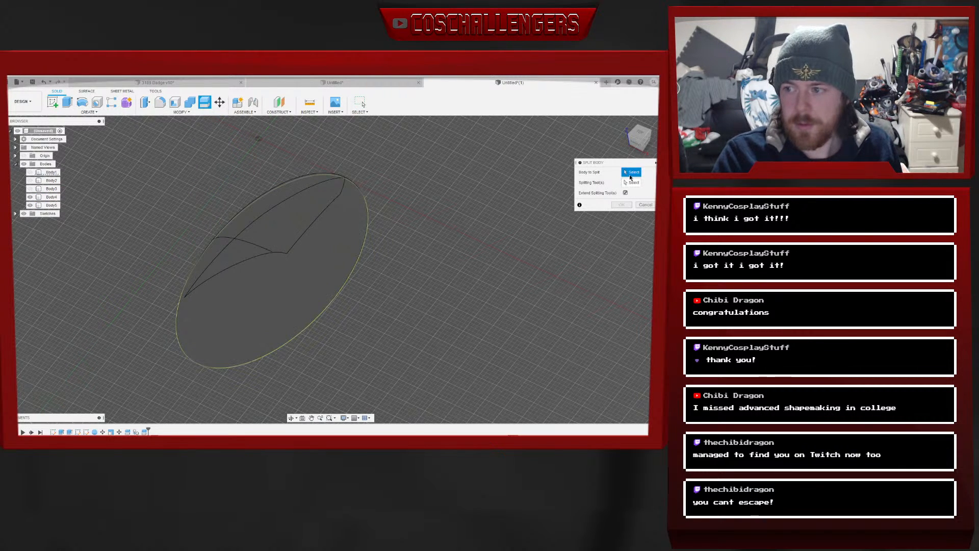
{"action": "left_click", "coordinate": [332, 258]}
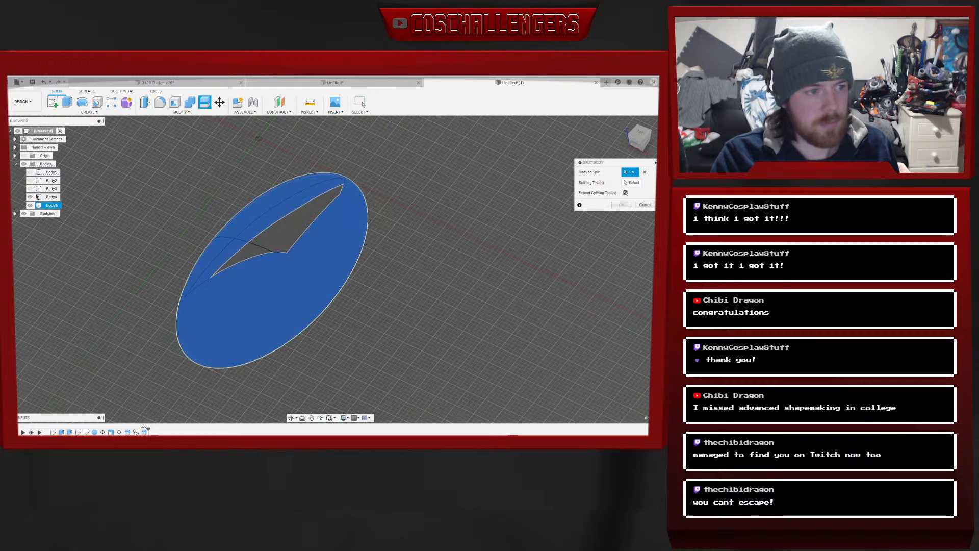
{"action": "left_click", "coordinate": [16, 214]}
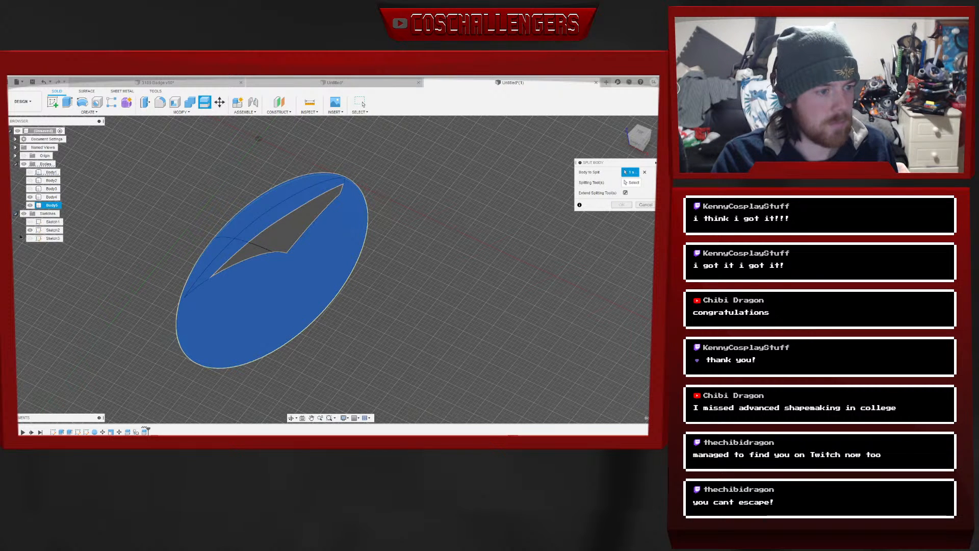
{"action": "left_click", "coordinate": [29, 239]}
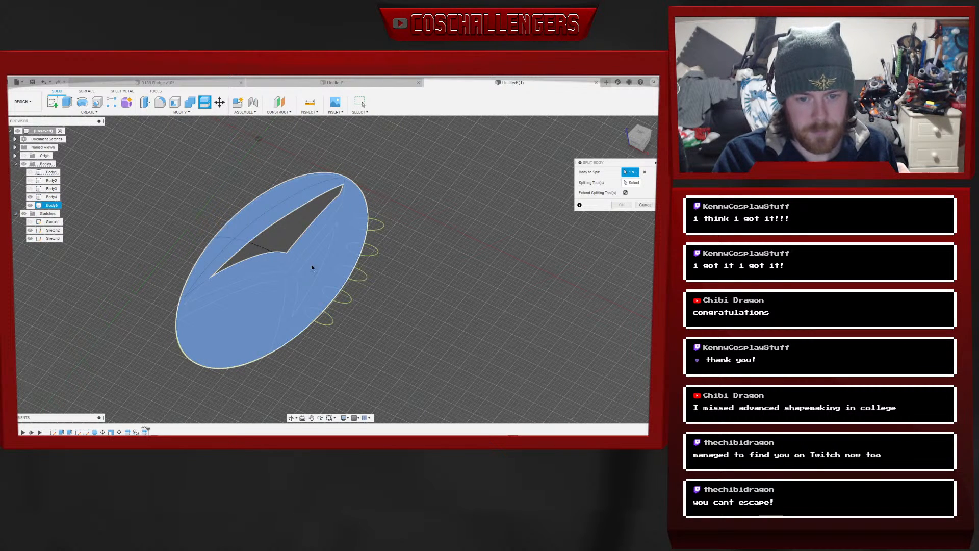
{"action": "left_click", "coordinate": [356, 230]}
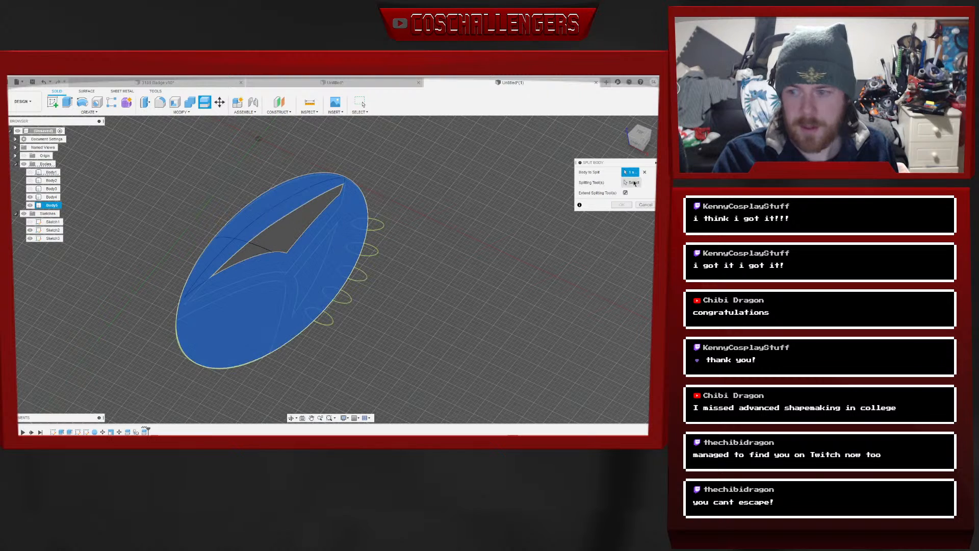
{"action": "left_click", "coordinate": [306, 298]}
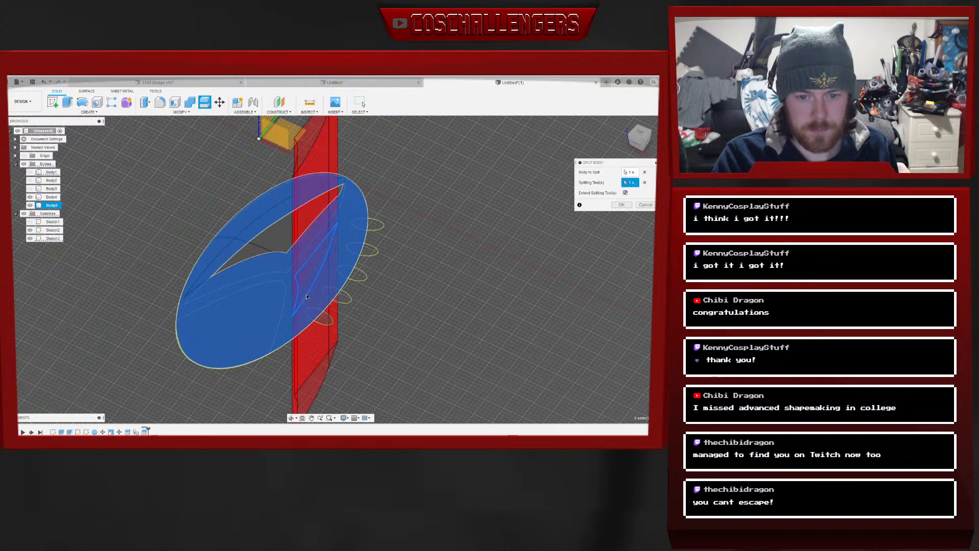
{"action": "left_click", "coordinate": [622, 205]}
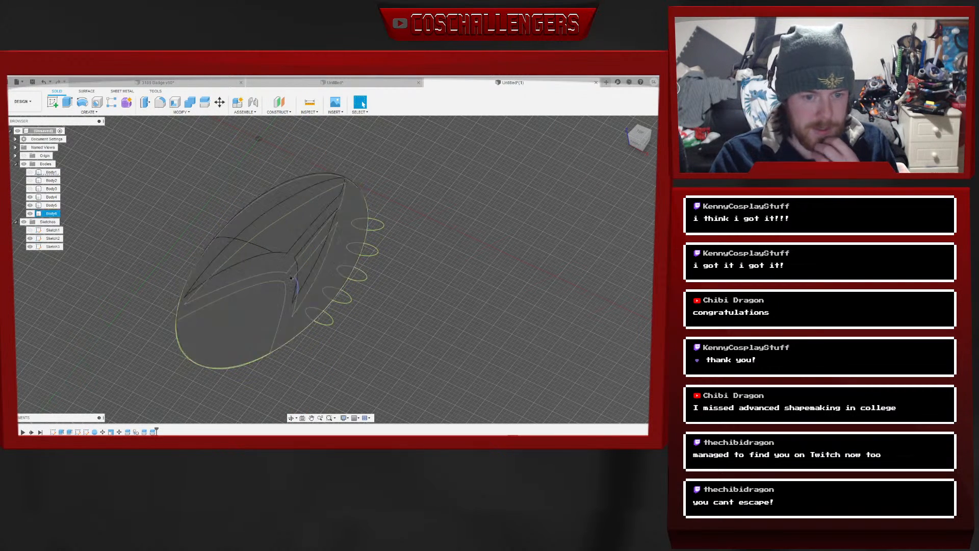
Split the remaining dome body with the small edge oval nearest the wide curved emblem profile
{"action": "left_click", "coordinate": [167, 113]}
{"action": "left_click", "coordinate": [154, 196]}
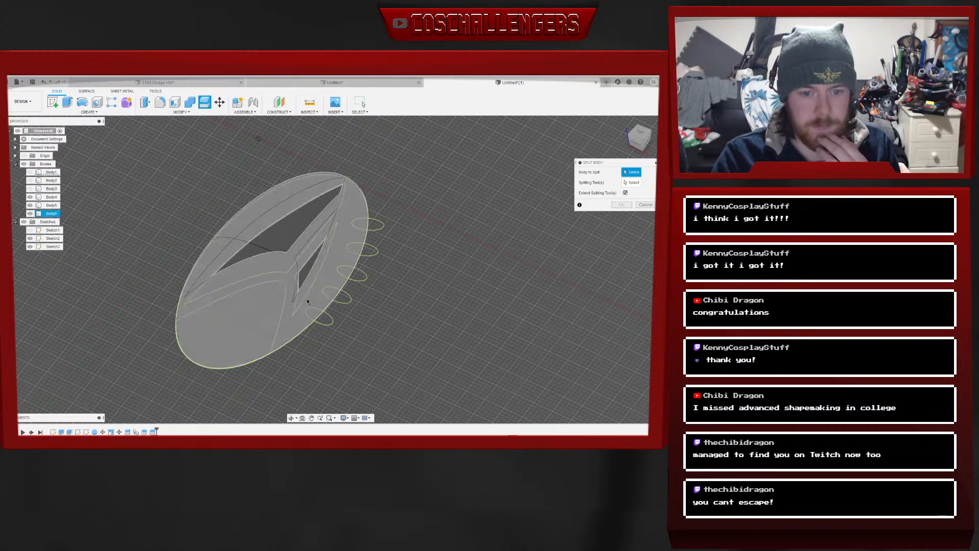
{"action": "left_click", "coordinate": [626, 183]}
{"action": "left_click", "coordinate": [631, 173]}
{"action": "left_click", "coordinate": [357, 229]}
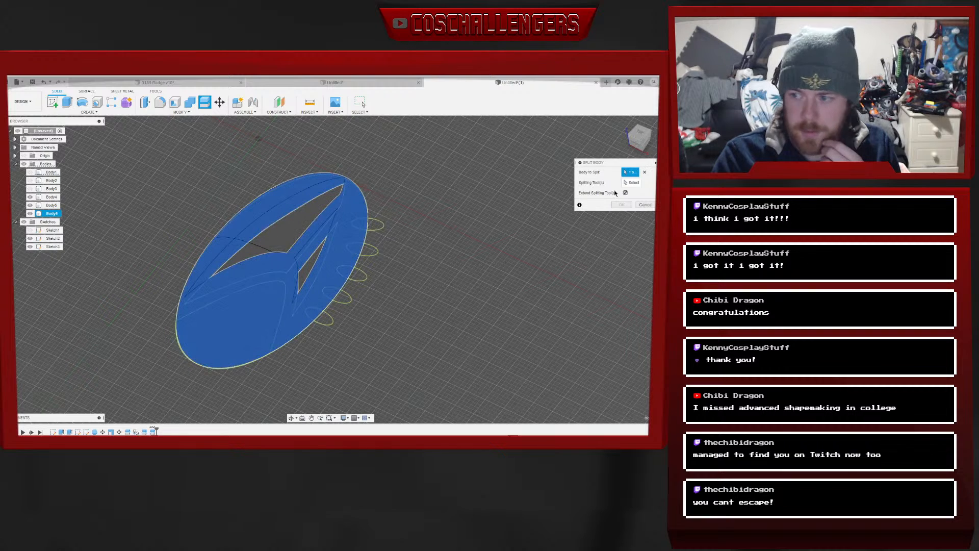
{"action": "left_click", "coordinate": [631, 182]}
{"action": "left_click", "coordinate": [326, 329]}
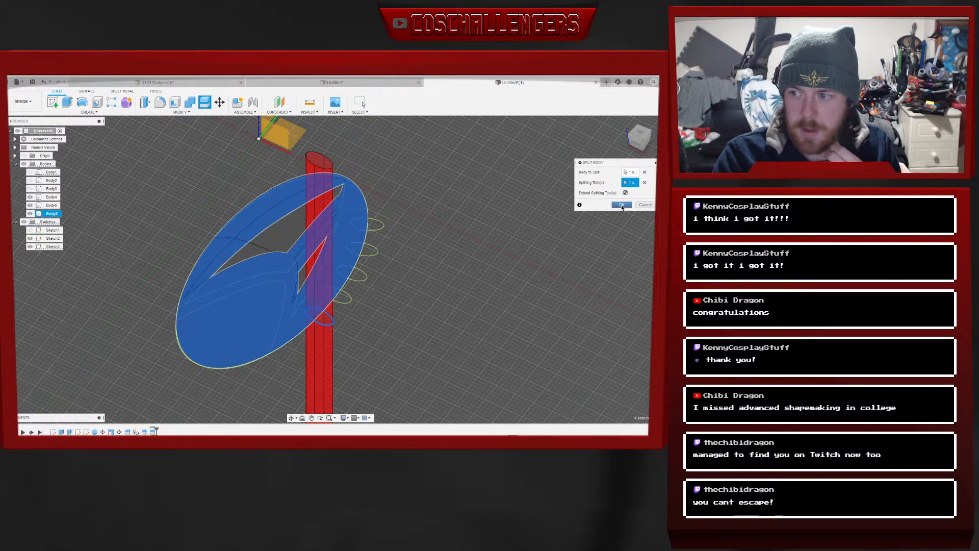
{"action": "left_click", "coordinate": [622, 205]}
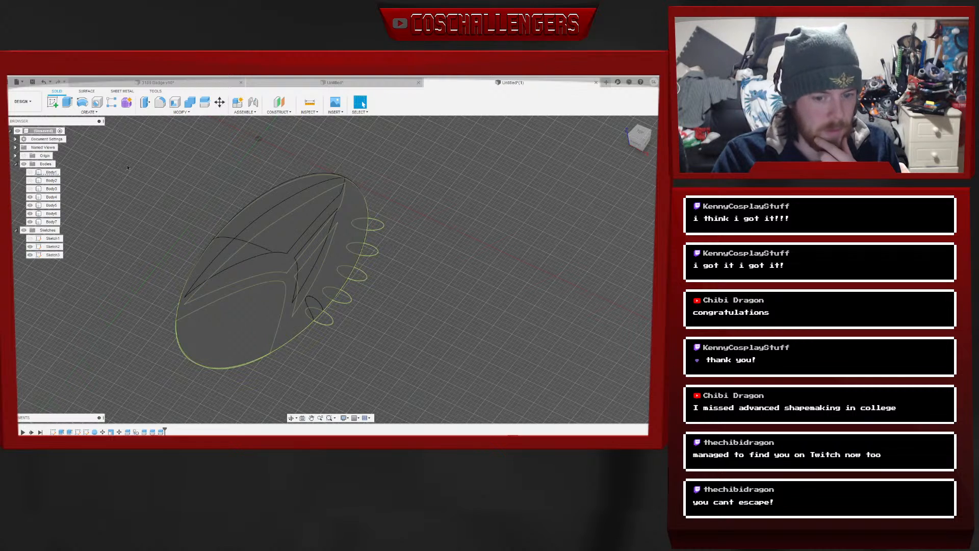
Split the remaining dome body with the wide curved profile at the rounded end opposite the wing tip
{"action": "left_click", "coordinate": [166, 113]}
{"action": "left_click", "coordinate": [163, 204]}
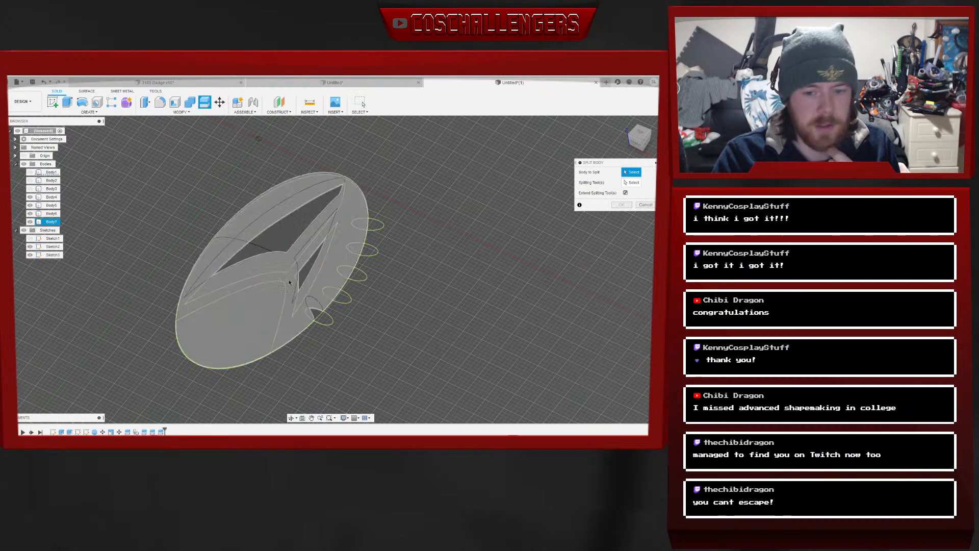
{"action": "left_click", "coordinate": [351, 241]}
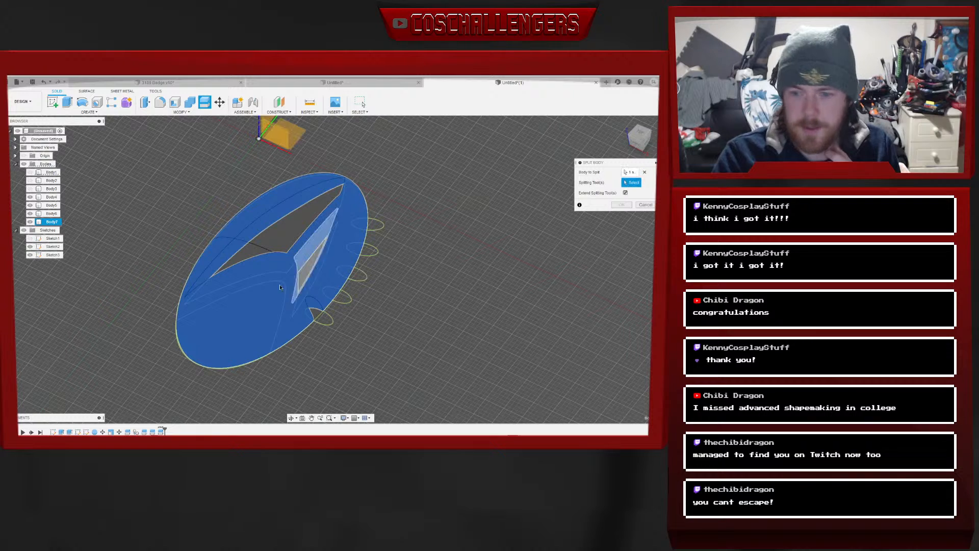
{"action": "left_click", "coordinate": [244, 363]}
{"action": "left_click", "coordinate": [623, 206]}
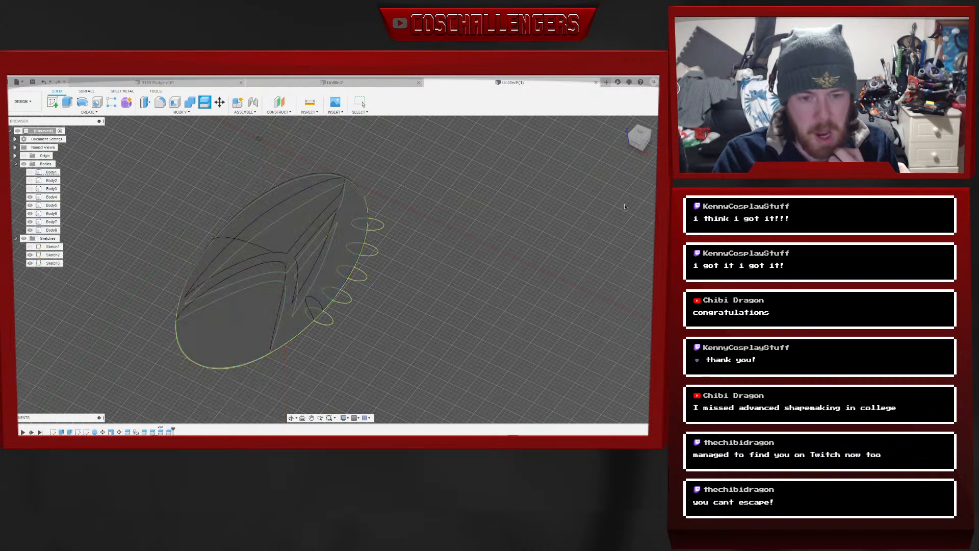
Split the remaining dome body with the second small oval along its edge, next to the first oval notch
{"action": "left_click", "coordinate": [180, 112]}
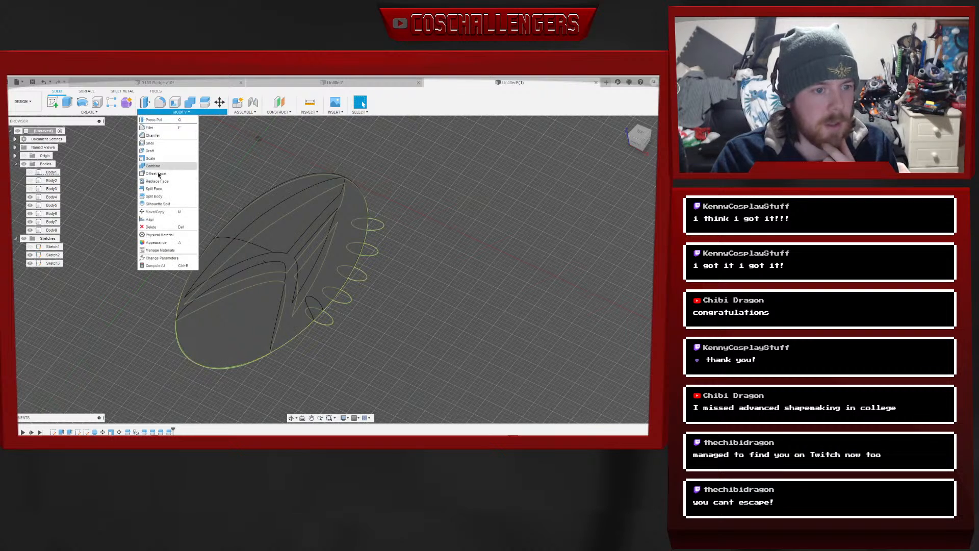
{"action": "left_click", "coordinate": [155, 196]}
{"action": "left_click", "coordinate": [343, 303]}
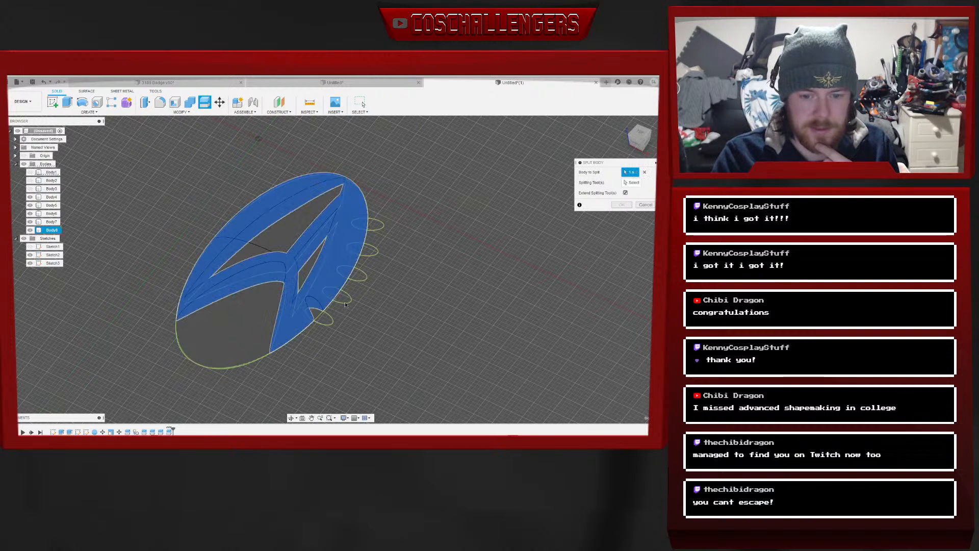
{"action": "left_click", "coordinate": [638, 182]}
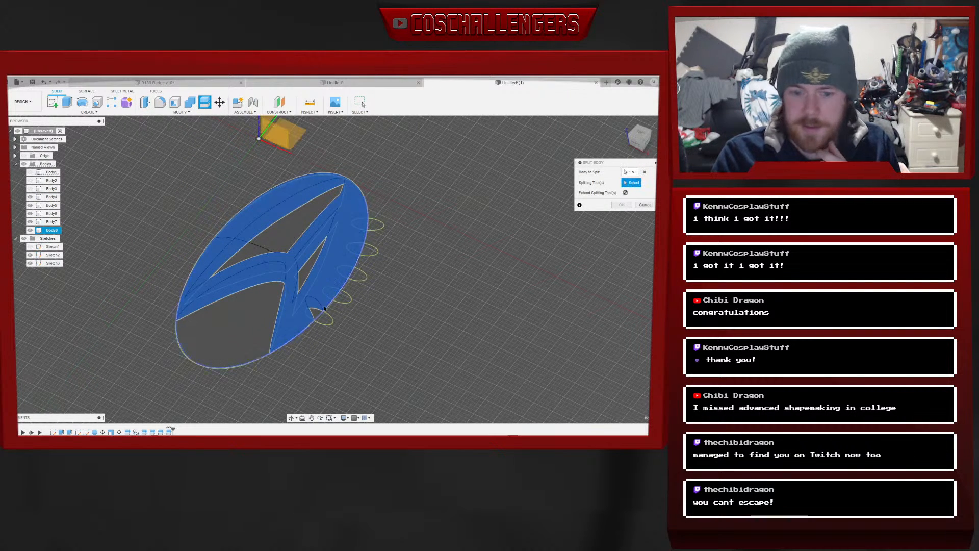
{"action": "left_click", "coordinate": [345, 306]}
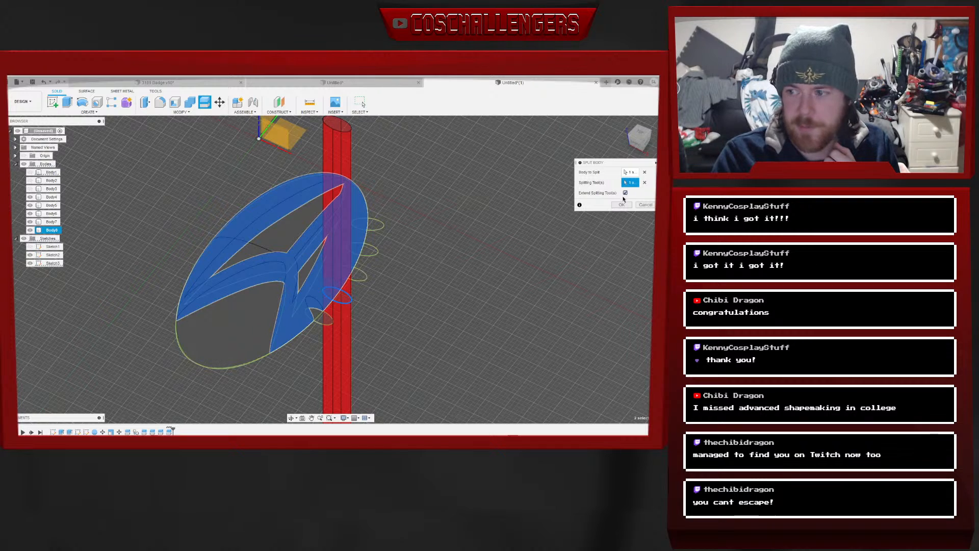
{"action": "key", "text": "Return"}
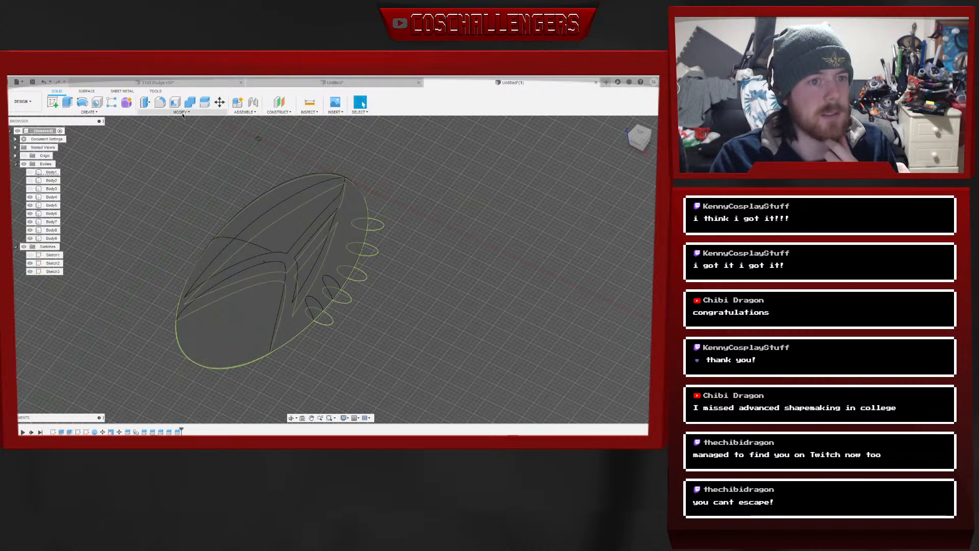
Split the remaining dome body with the third small oval, the middle one of the five along its edge
{"action": "left_click", "coordinate": [180, 112]}
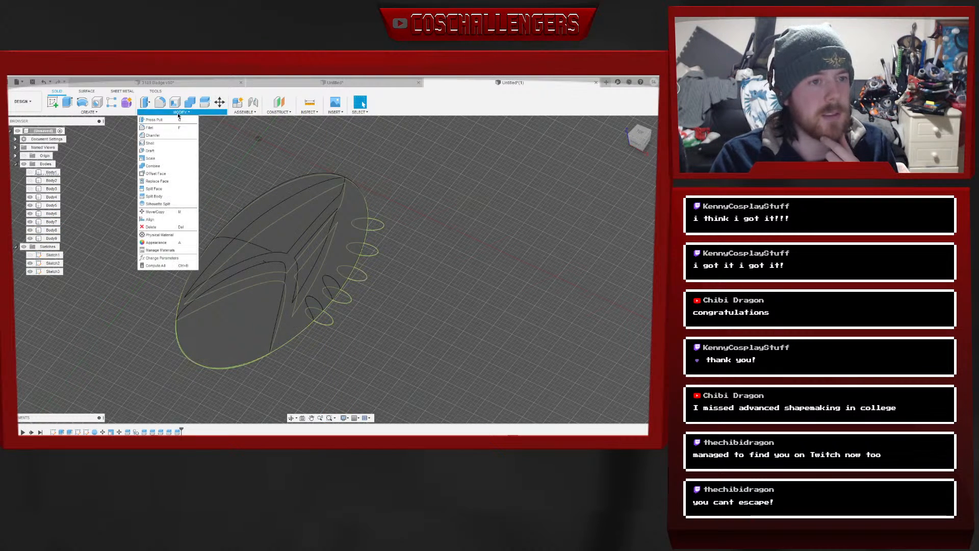
{"action": "left_click", "coordinate": [155, 196]}
{"action": "left_click", "coordinate": [342, 262]}
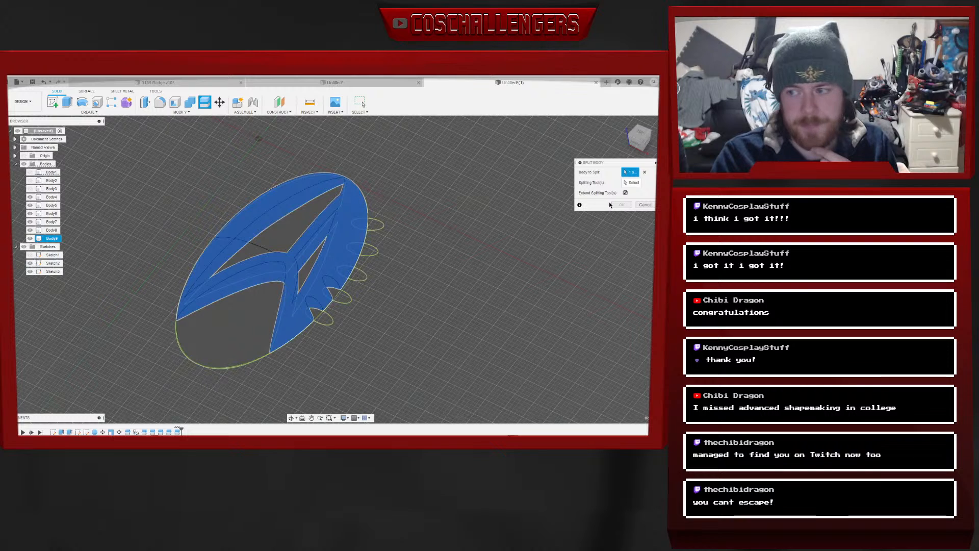
{"action": "left_click", "coordinate": [627, 182]}
{"action": "left_click", "coordinate": [365, 276]}
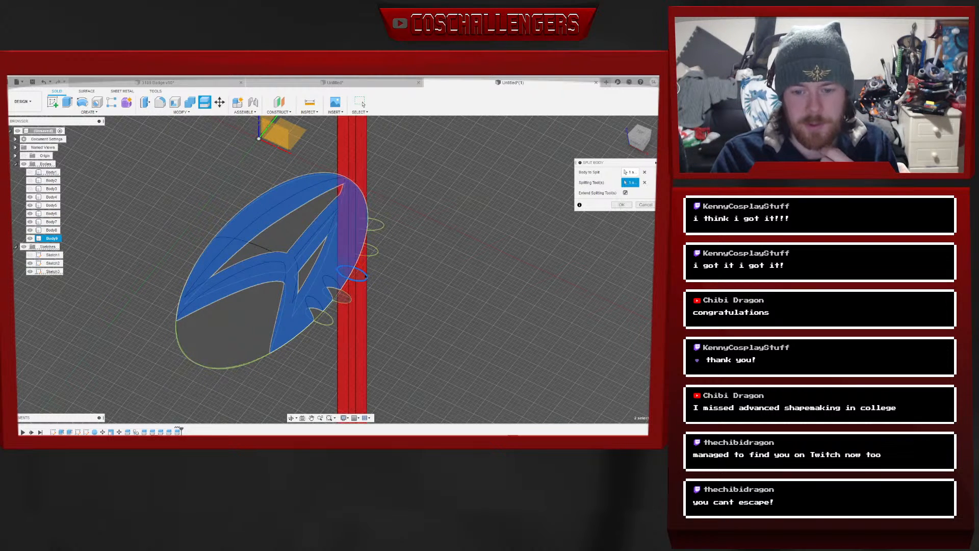
{"action": "left_click", "coordinate": [622, 204]}
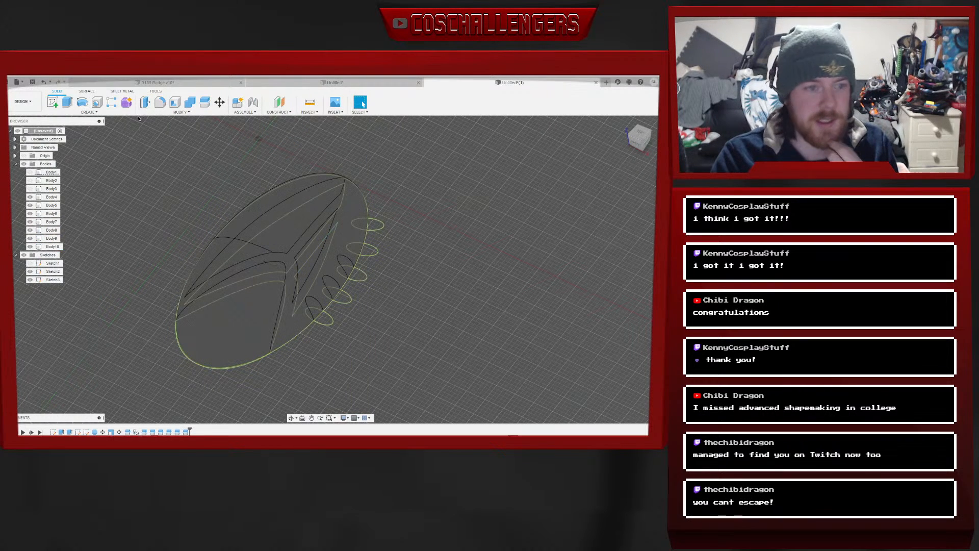
Split the remaining dome body with the fourth small oval along its edge, extending the splitting tool
{"action": "left_click", "coordinate": [165, 113]}
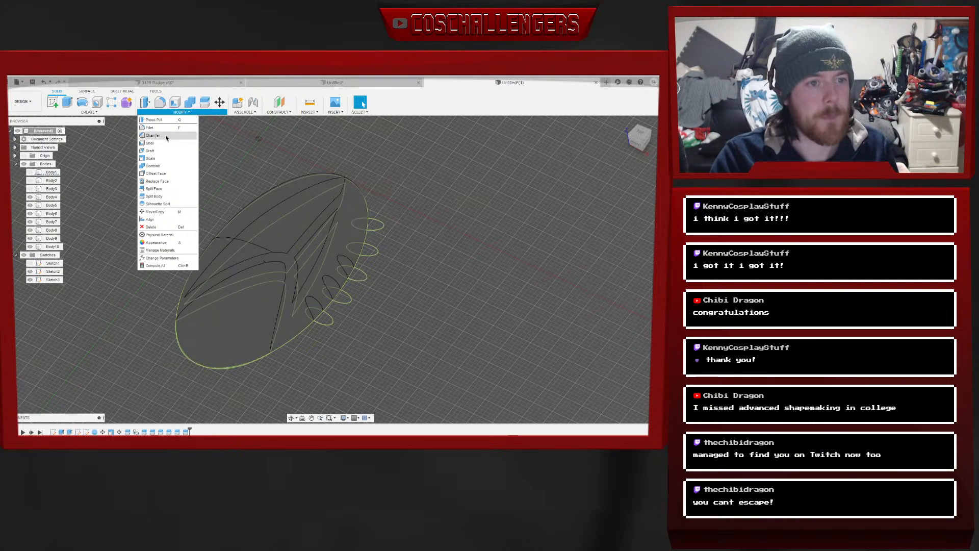
{"action": "left_click", "coordinate": [154, 195]}
{"action": "left_click", "coordinate": [379, 253]}
{"action": "left_click", "coordinate": [636, 182]}
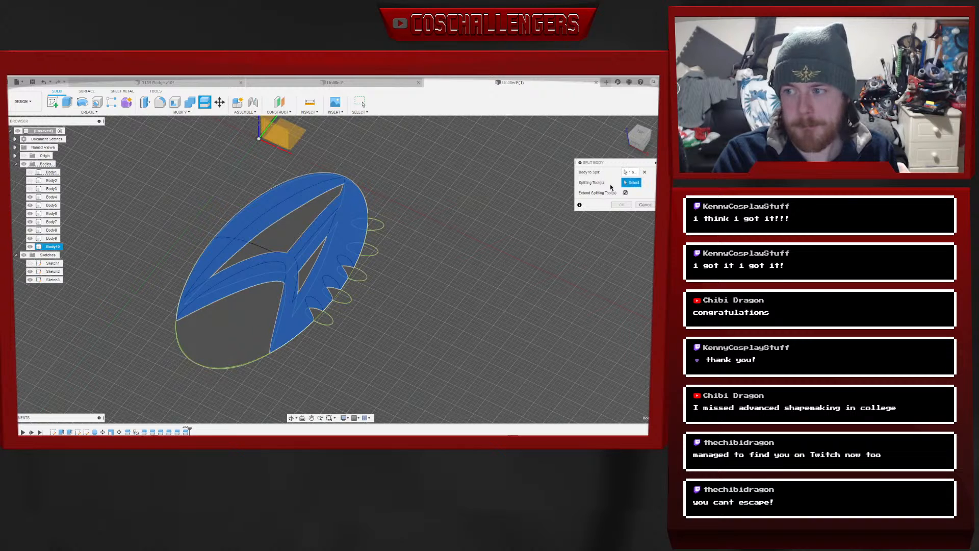
{"action": "left_click", "coordinate": [376, 255]}
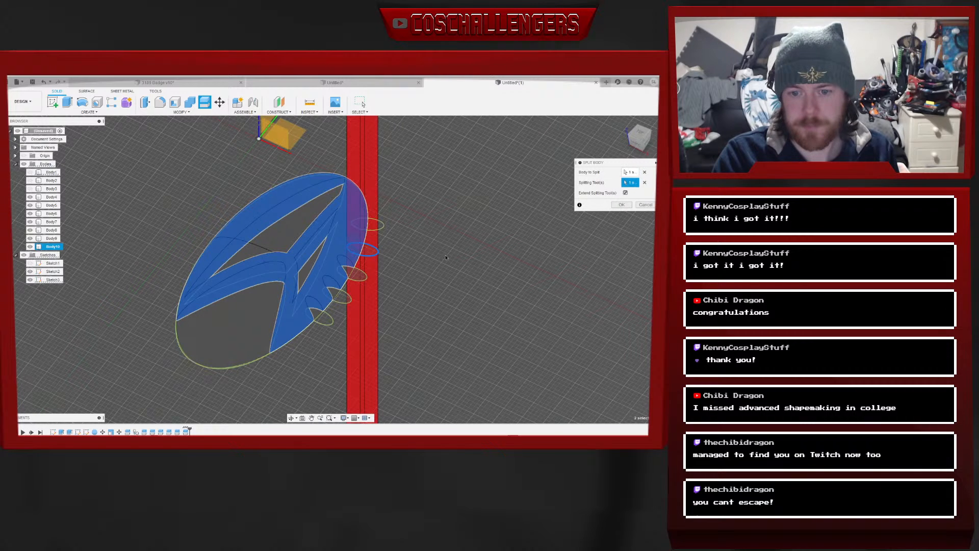
{"action": "left_click", "coordinate": [622, 204]}
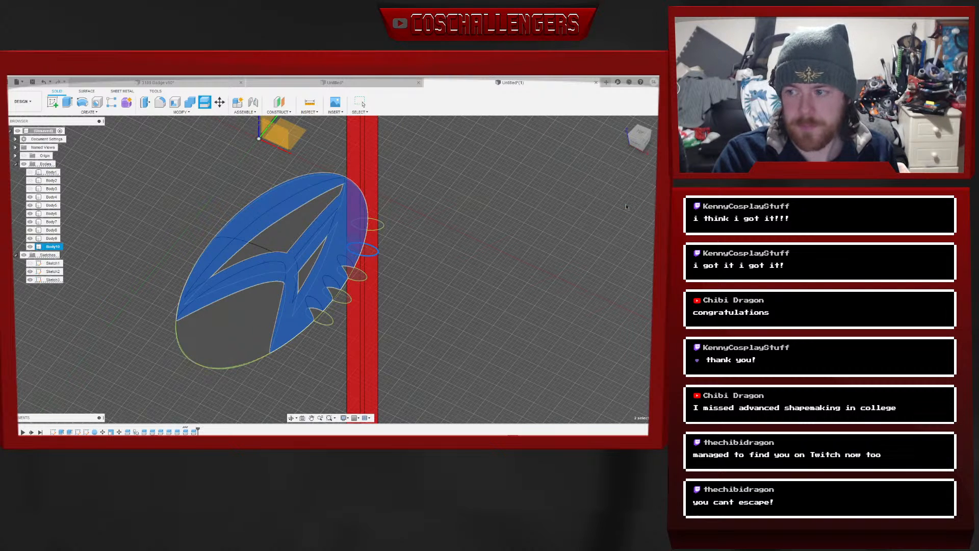
Split the remaining dome body with the fifth small oval, the one nearest the wing tip
{"action": "left_click", "coordinate": [157, 113]}
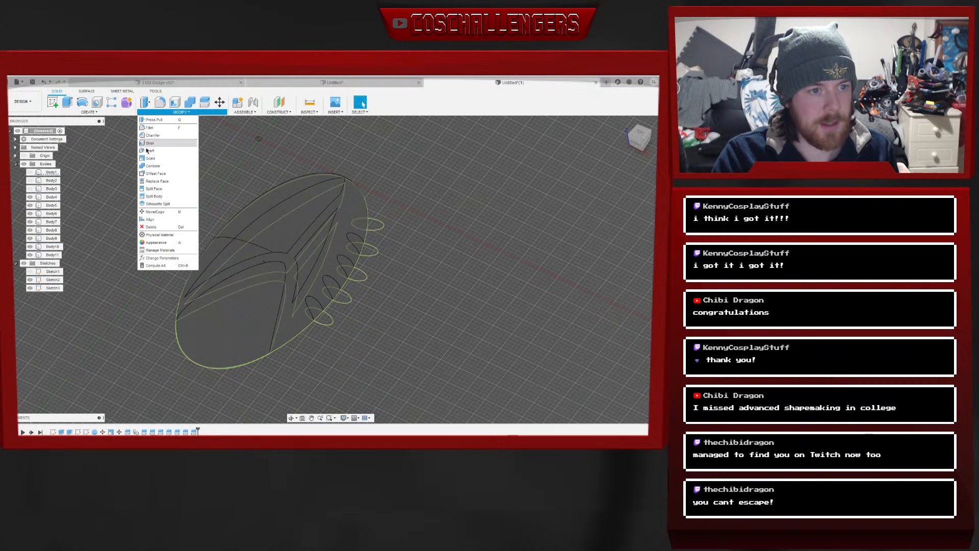
{"action": "left_click", "coordinate": [155, 197]}
{"action": "left_click", "coordinate": [360, 221]}
{"action": "left_click", "coordinate": [632, 182]}
{"action": "left_click", "coordinate": [383, 226]}
{"action": "left_click", "coordinate": [622, 204]}
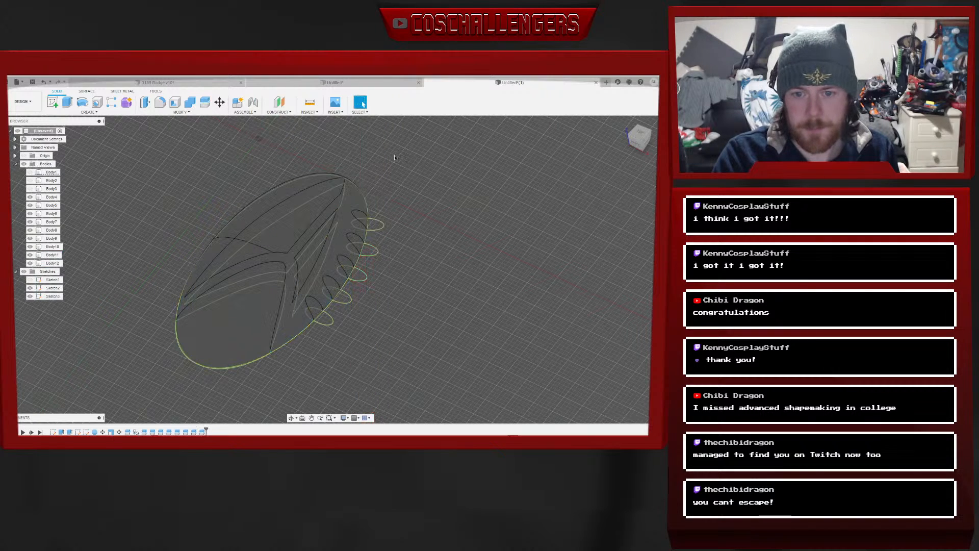
Hide Sketch3 with the emblem and small oval profiles, and Sketch2 with the badge outline
{"action": "mouse_move", "coordinate": [642, 133]}
{"action": "left_mouse_down"}
{"action": "mouse_move", "coordinate": [647, 144]}
{"action": "mouse_move", "coordinate": [649, 129]}
{"action": "left_mouse_up"}
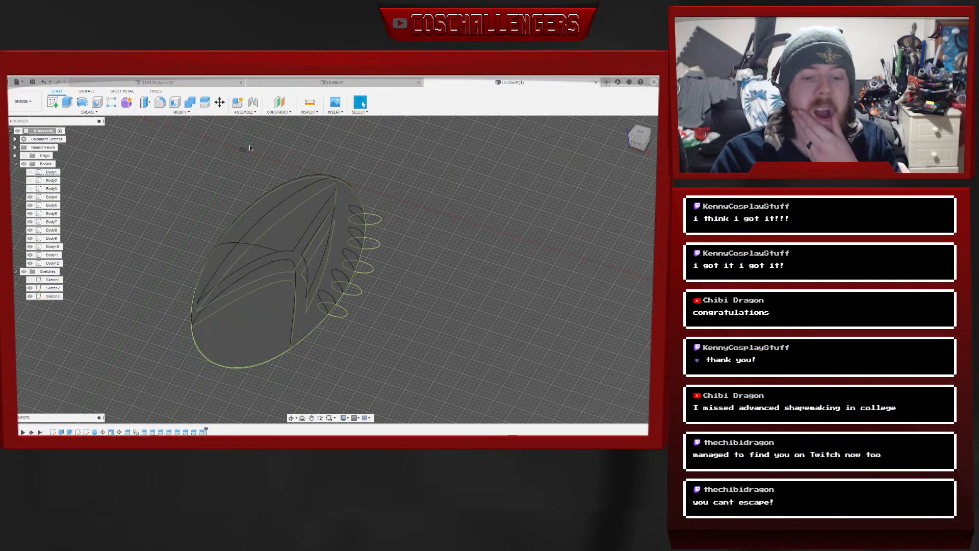
{"action": "left_click", "coordinate": [32, 298]}
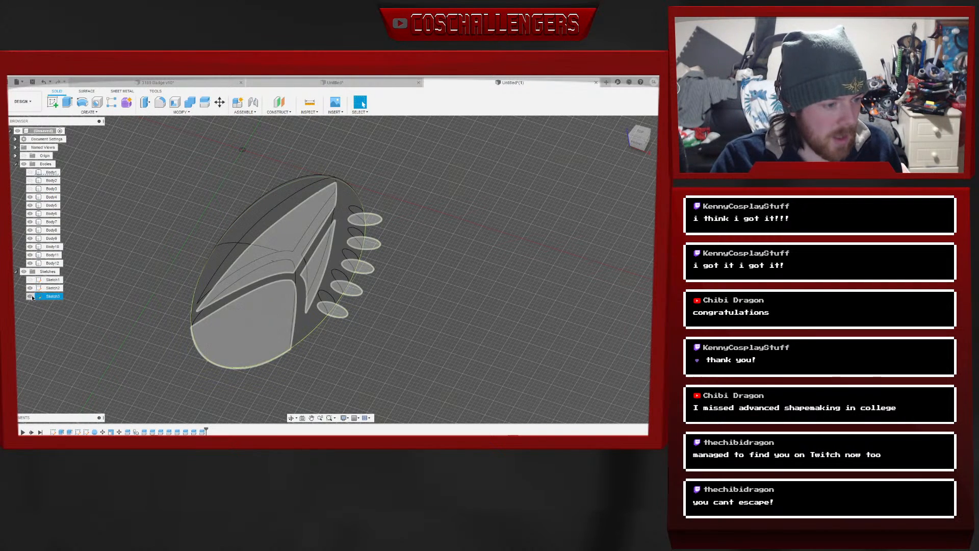
{"action": "left_click", "coordinate": [32, 297]}
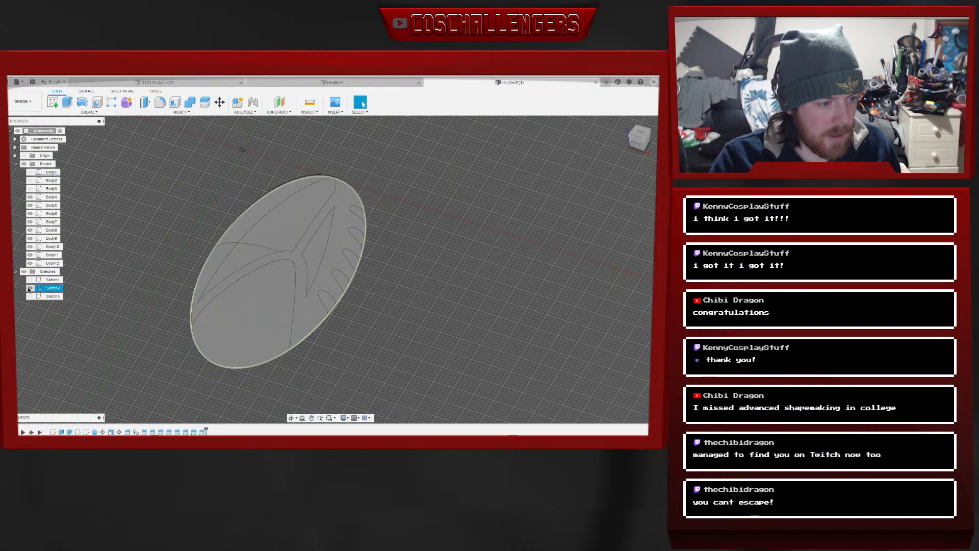
{"action": "left_click", "coordinate": [30, 289]}
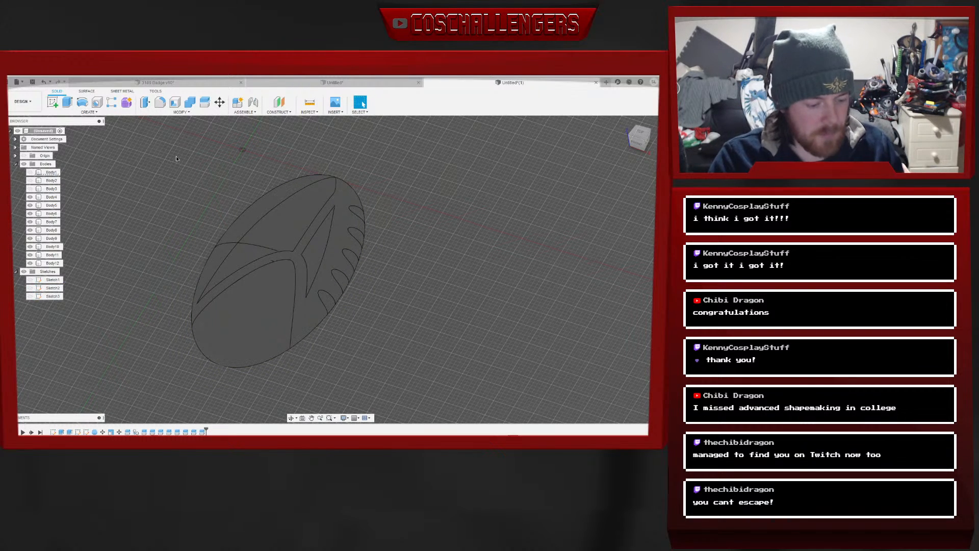
Offset the top faces of the three large emblem sections and the five small edge ovals by 0.5 mm
{"action": "left_click", "coordinate": [182, 111]}
{"action": "left_click", "coordinate": [155, 180]}
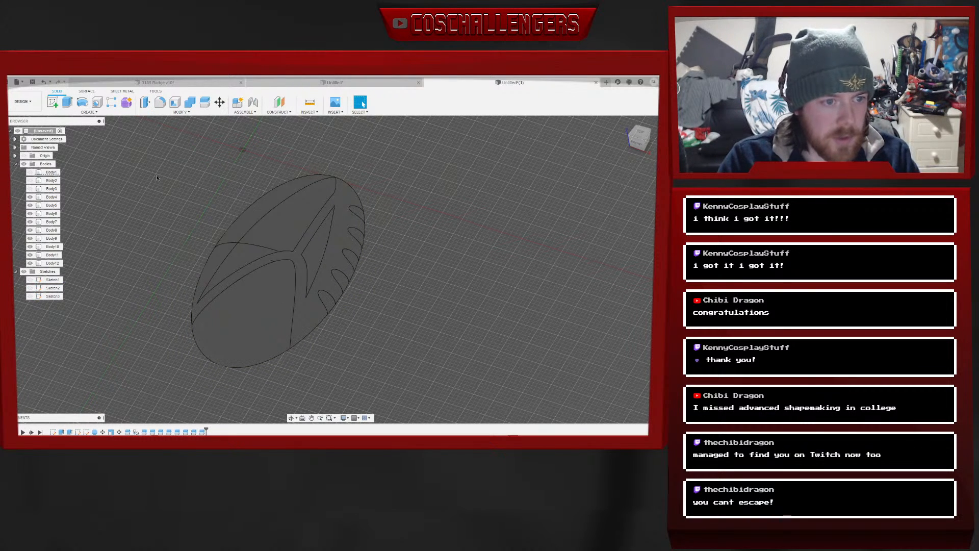
{"action": "left_click", "coordinate": [286, 238]}
{"action": "left_click", "coordinate": [320, 240]}
{"action": "left_click", "coordinate": [273, 279]}
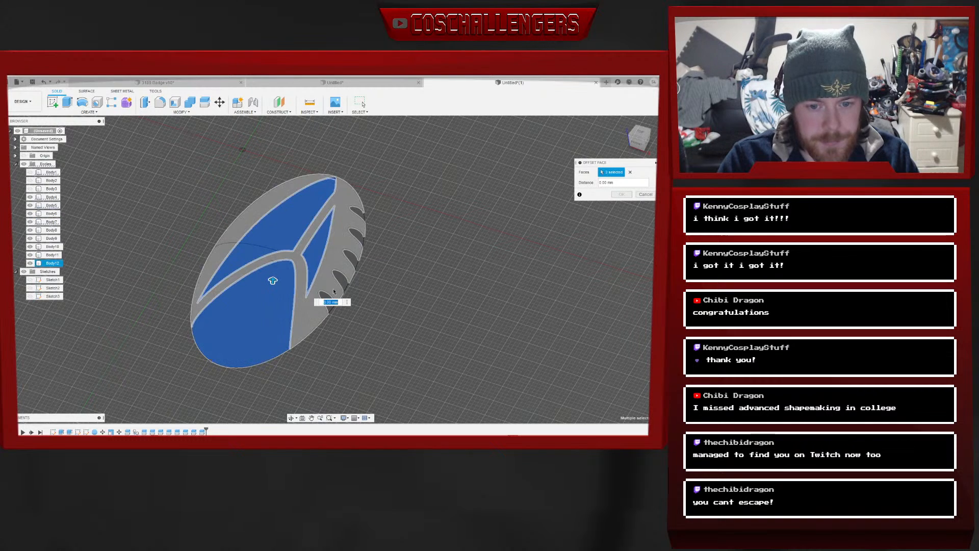
{"action": "left_click", "coordinate": [327, 299]}
{"action": "left_click", "coordinate": [339, 276]}
{"action": "left_click", "coordinate": [351, 256]}
{"action": "left_click", "coordinate": [357, 235]}
{"action": "left_click", "coordinate": [355, 210]}
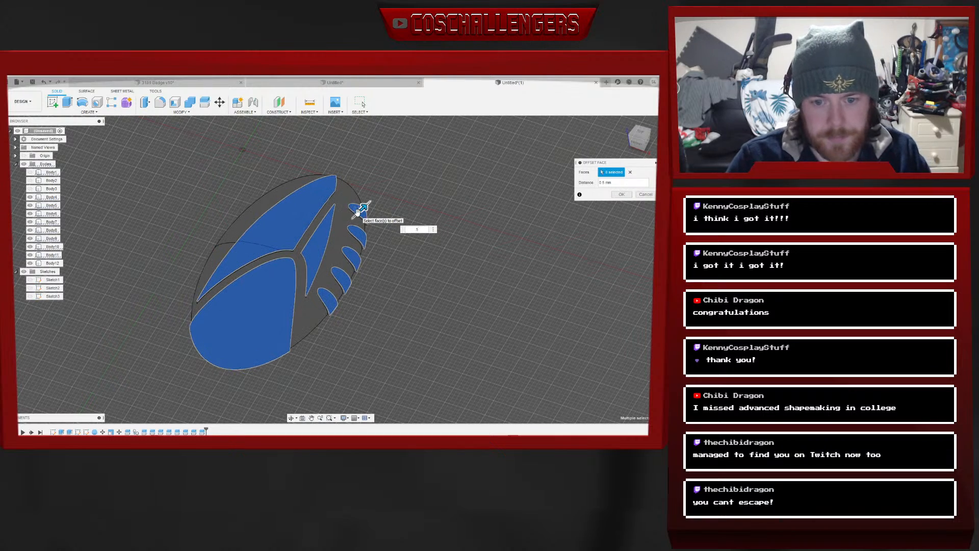
{"action": "left_click", "coordinate": [621, 193]}
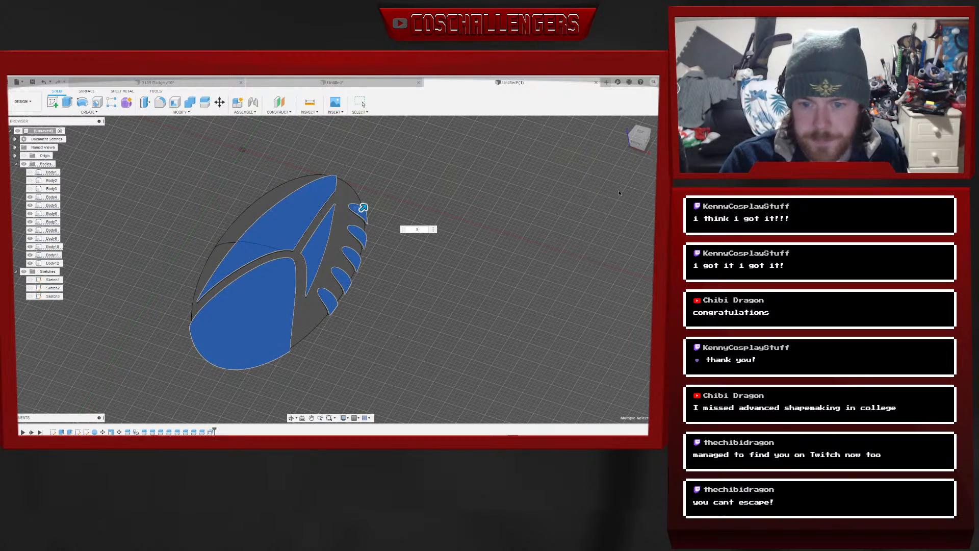
Fillet the top faces of the three emblem sections and five edge ovals with a 0.2 mm constant radius and Rolling Ball corners
{"action": "mouse_move", "coordinate": [634, 134]}
{"action": "left_mouse_down"}
{"action": "mouse_move", "coordinate": [631, 82]}
{"action": "mouse_move", "coordinate": [619, 78]}
{"action": "mouse_move", "coordinate": [617, 123]}
{"action": "mouse_move", "coordinate": [635, 144]}
{"action": "left_mouse_up"}
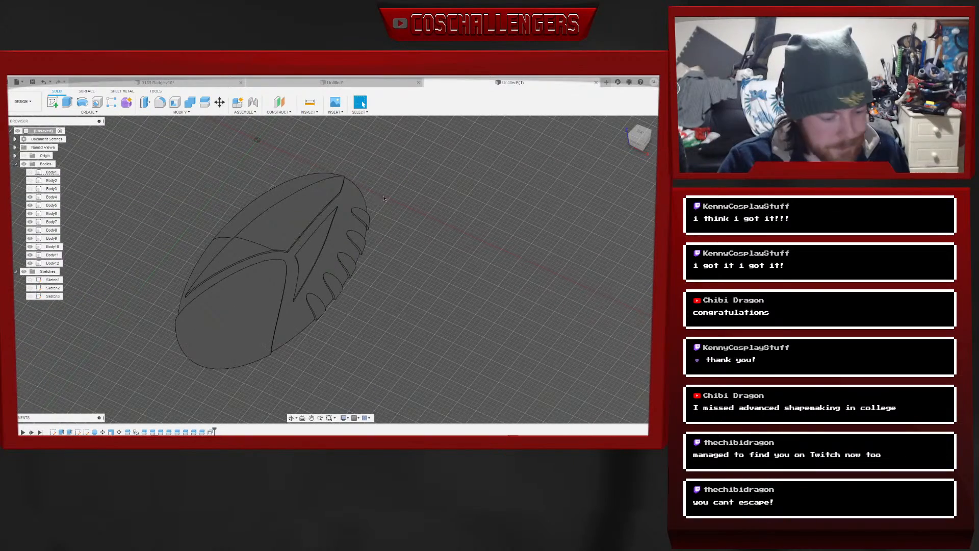
{"action": "left_click", "coordinate": [176, 112]}
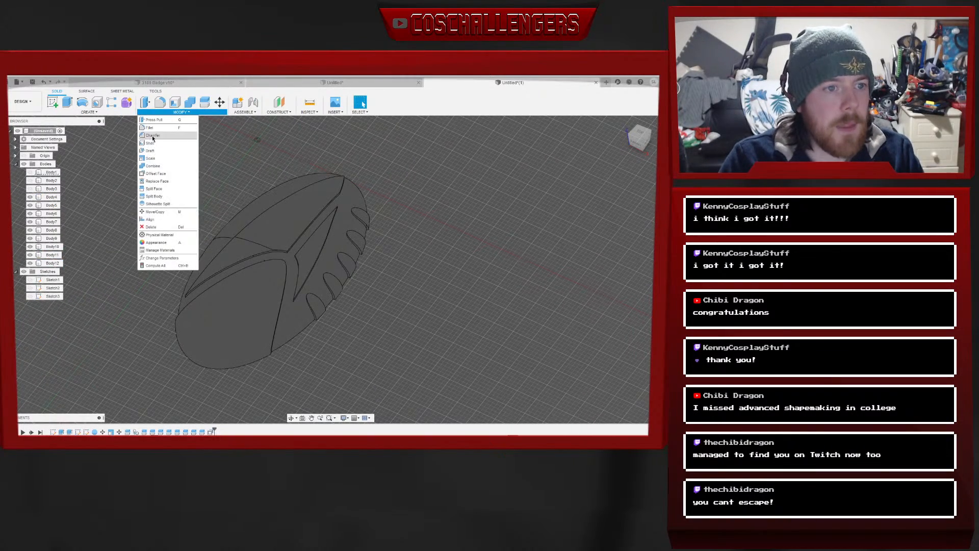
{"action": "left_click", "coordinate": [150, 132]}
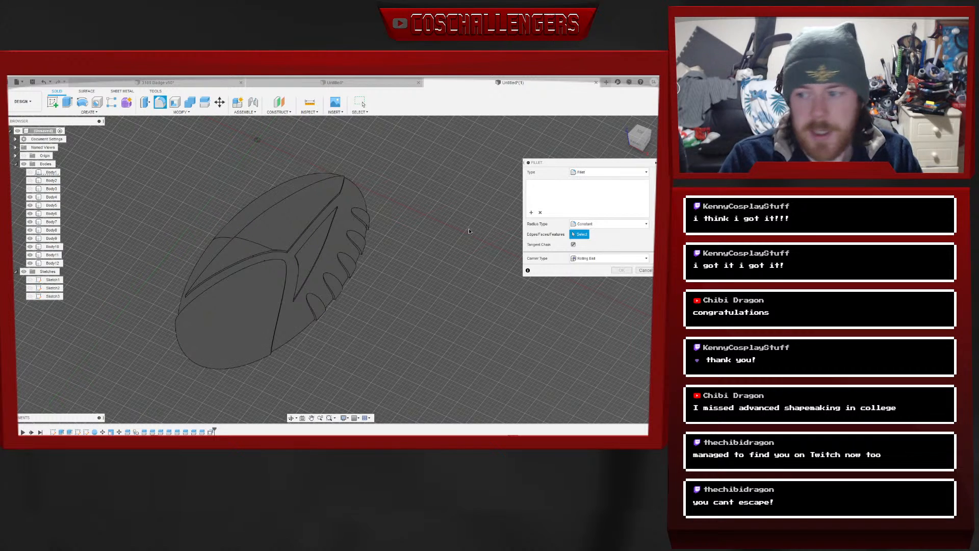
{"action": "left_click", "coordinate": [297, 219]}
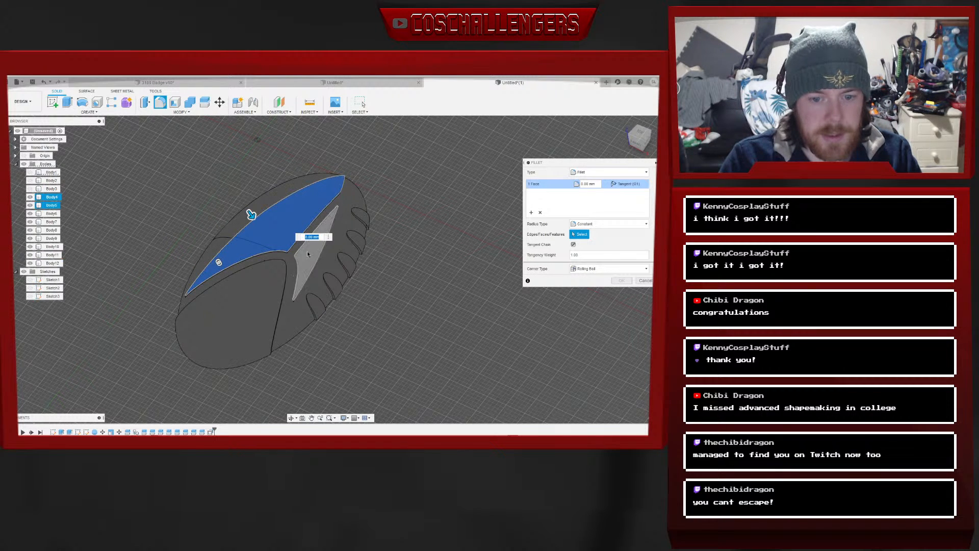
{"action": "left_click", "coordinate": [307, 253]}
{"action": "left_click", "coordinate": [308, 255]}
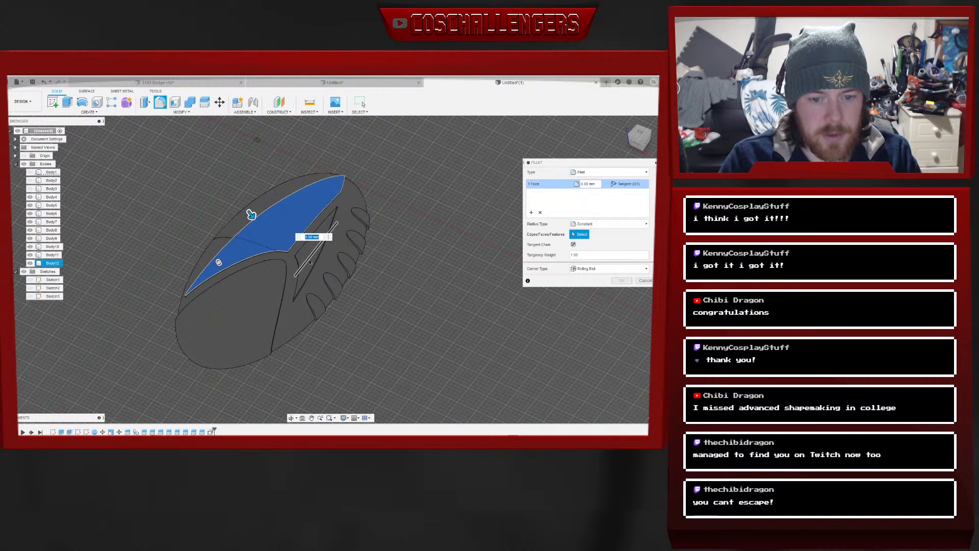
{"action": "left_click", "coordinate": [313, 258]}
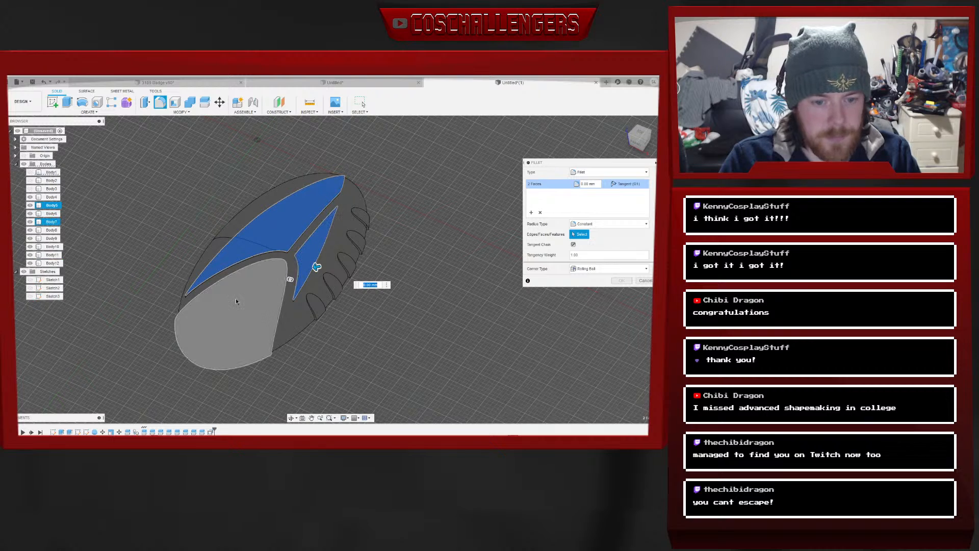
{"action": "left_click", "coordinate": [236, 298]}
{"action": "left_click", "coordinate": [317, 305]}
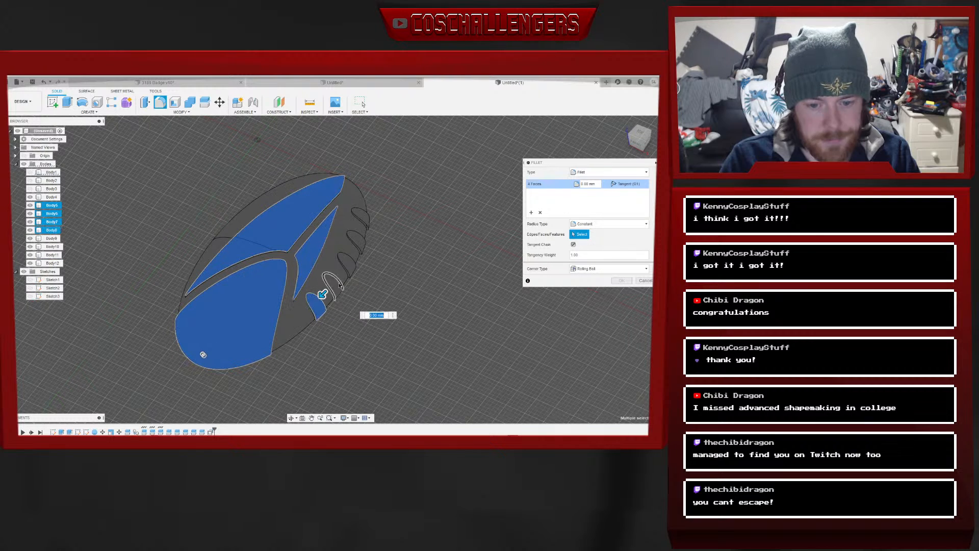
{"action": "left_click", "coordinate": [334, 285]}
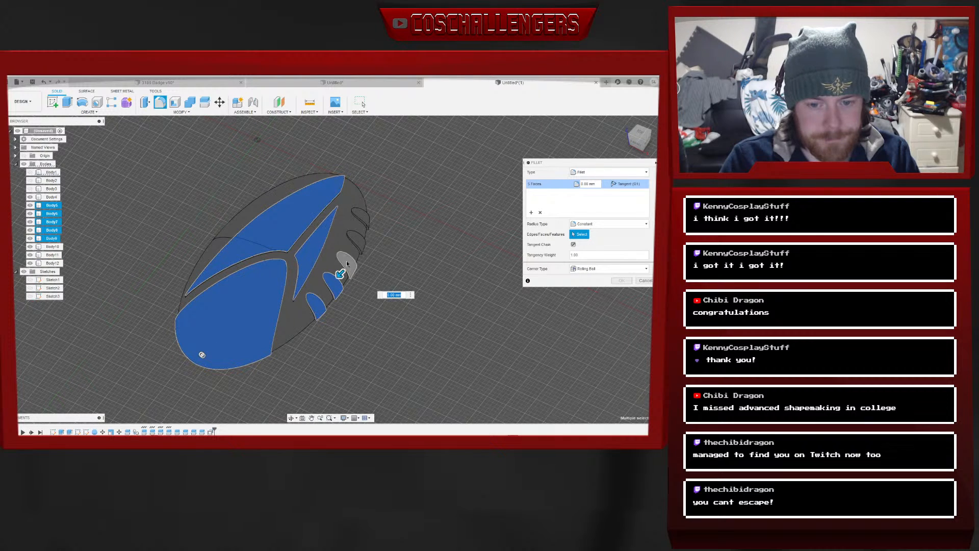
{"action": "left_click", "coordinate": [352, 250]}
{"action": "left_click", "coordinate": [357, 237]}
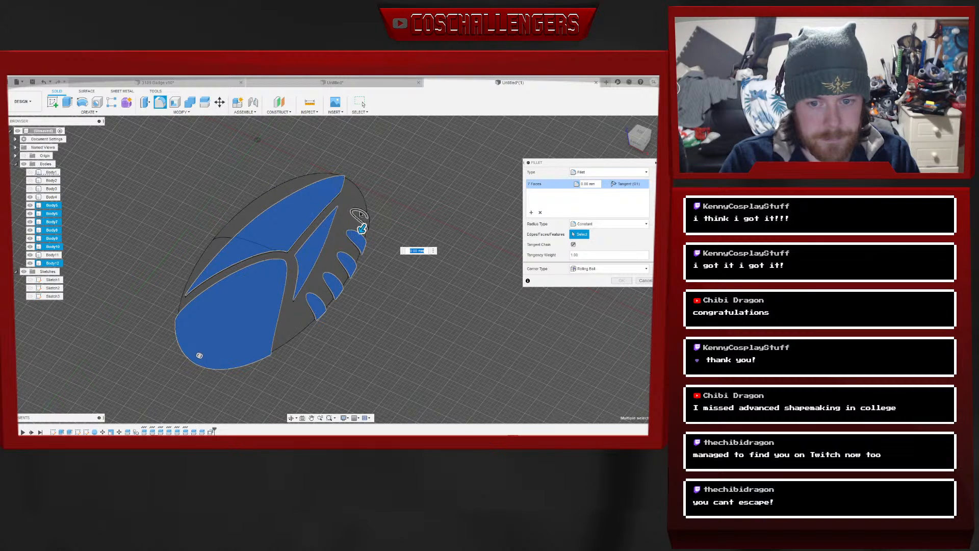
{"action": "left_click", "coordinate": [360, 214]}
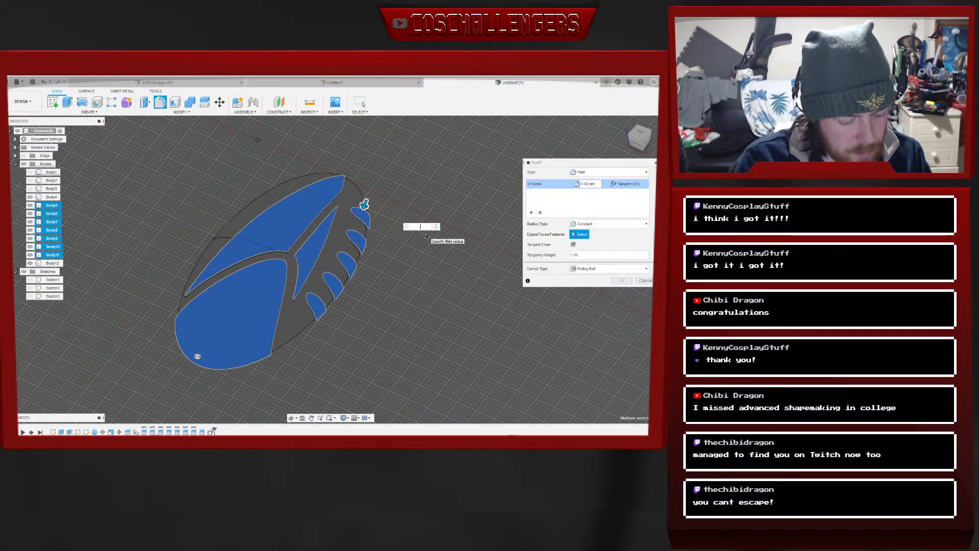
{"action": "type", "text": "0.2"}
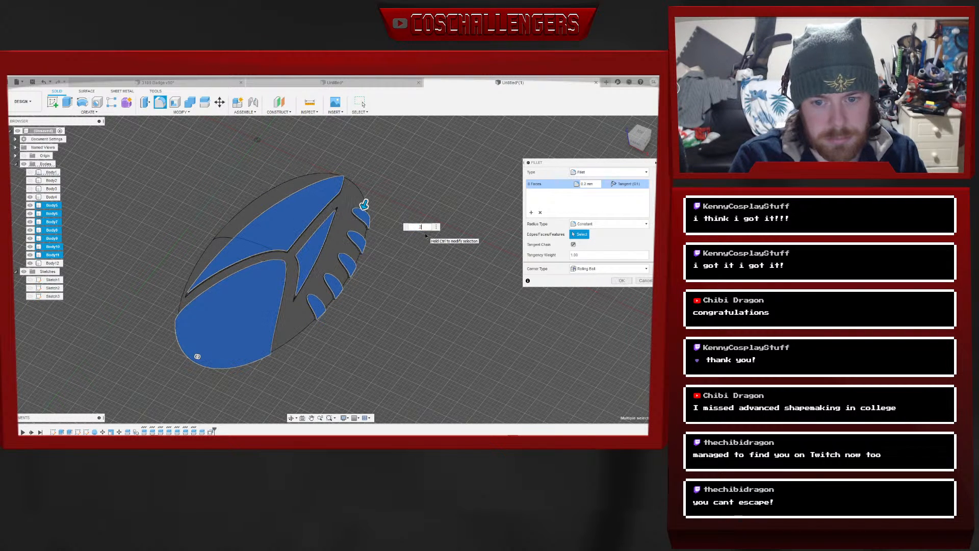
{"action": "type", "text": "5"}
{"action": "key", "text": "BackSpace"}
{"action": "left_click", "coordinate": [609, 270]}
{"action": "left_click", "coordinate": [588, 288]}
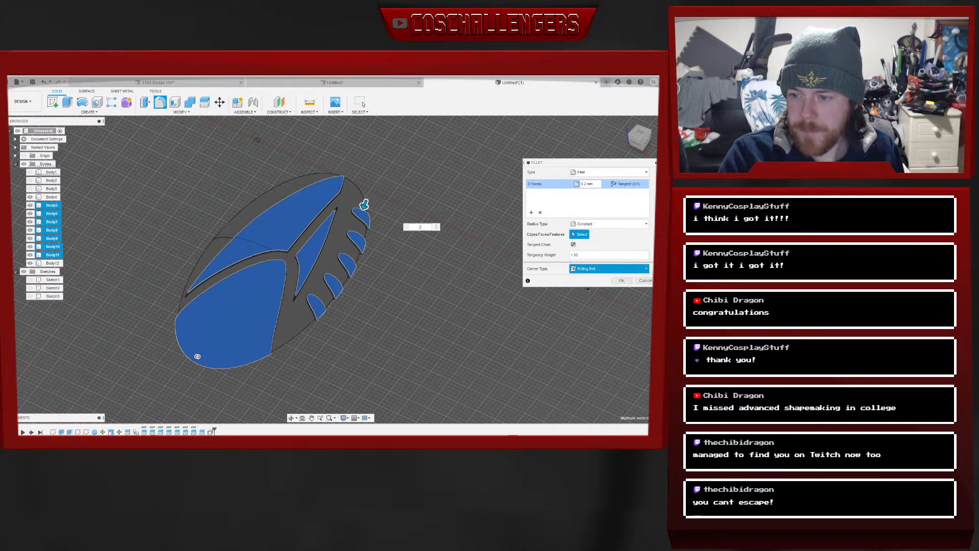
{"action": "left_click", "coordinate": [622, 281]}
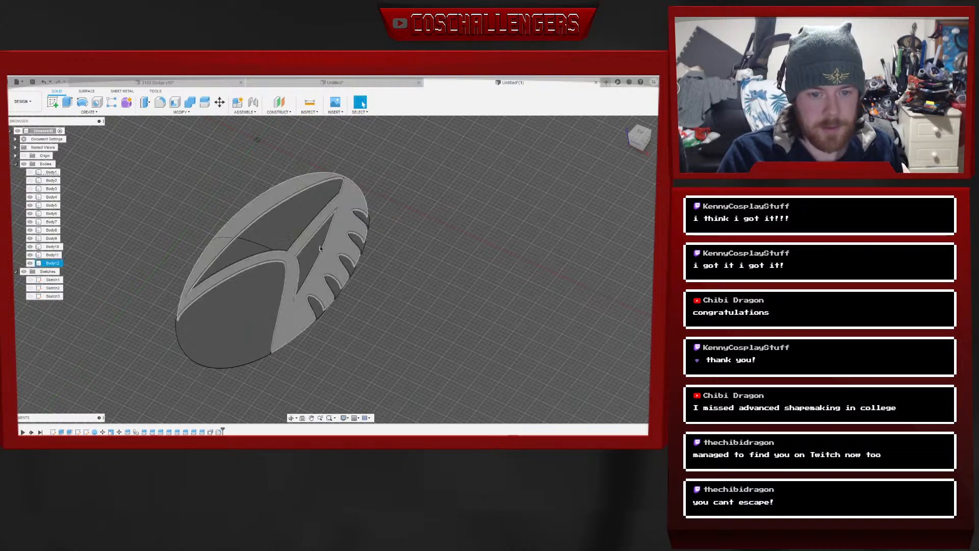
Inspect the filleted model, and compare it with the finished badge document's rendered appearance in the home view
{"action": "scroll", "coordinate": [266, 294], "scroll_direction": "down", "scroll_amount": 3}
{"action": "scroll", "coordinate": [266, 293], "scroll_direction": "up", "scroll_amount": 4}
{"action": "scroll", "coordinate": [197, 228], "scroll_direction": "down", "scroll_amount": 3}
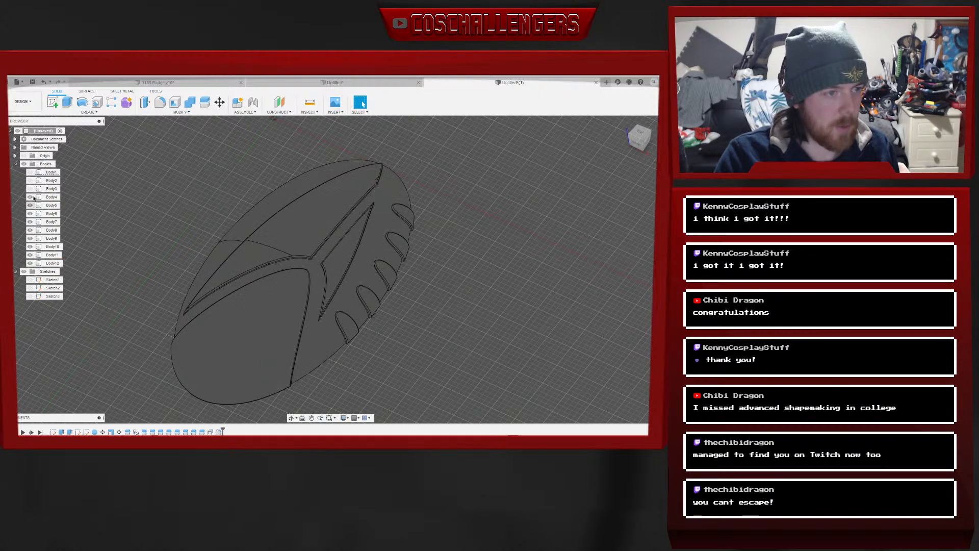
{"action": "left_click", "coordinate": [211, 83]}
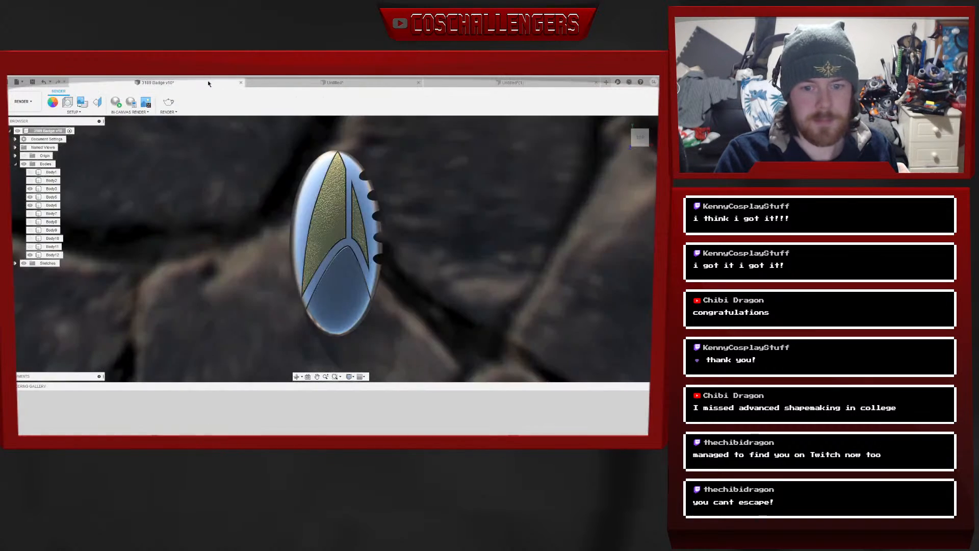
{"action": "left_click", "coordinate": [314, 84]}
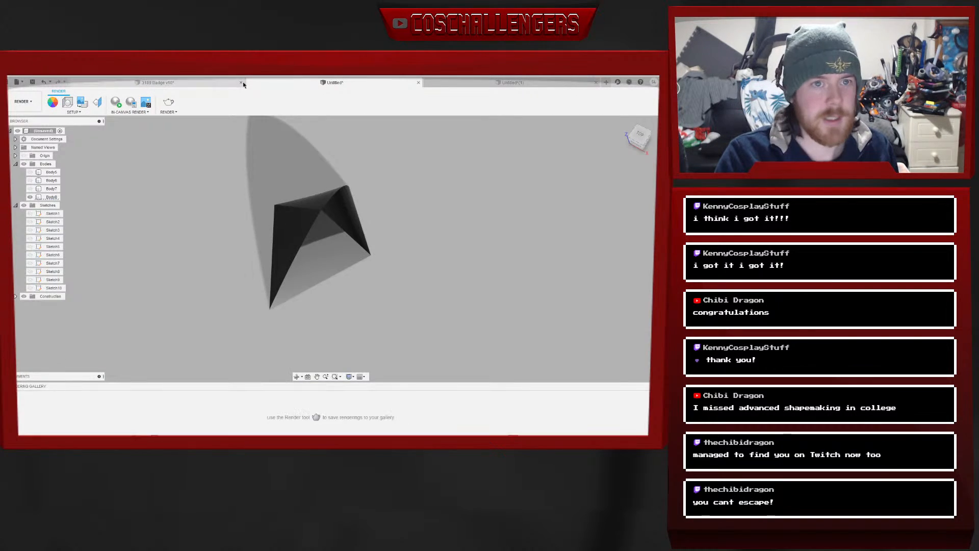
{"action": "left_click", "coordinate": [228, 85]}
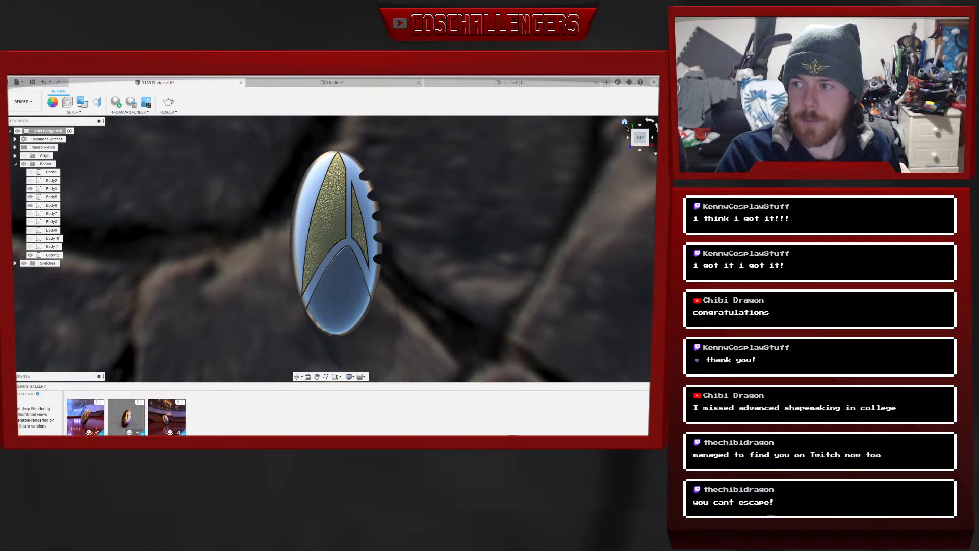
{"action": "left_click", "coordinate": [625, 123]}
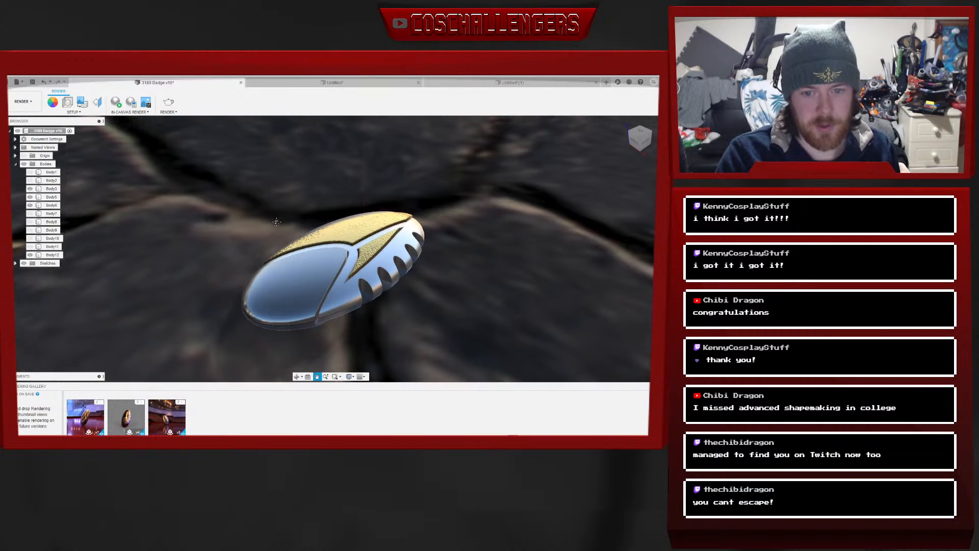
View the finished badge in the Design workspace to check its edge notches, and return to the new badge model
{"action": "left_click", "coordinate": [21, 101]}
{"action": "left_click", "coordinate": [31, 124]}
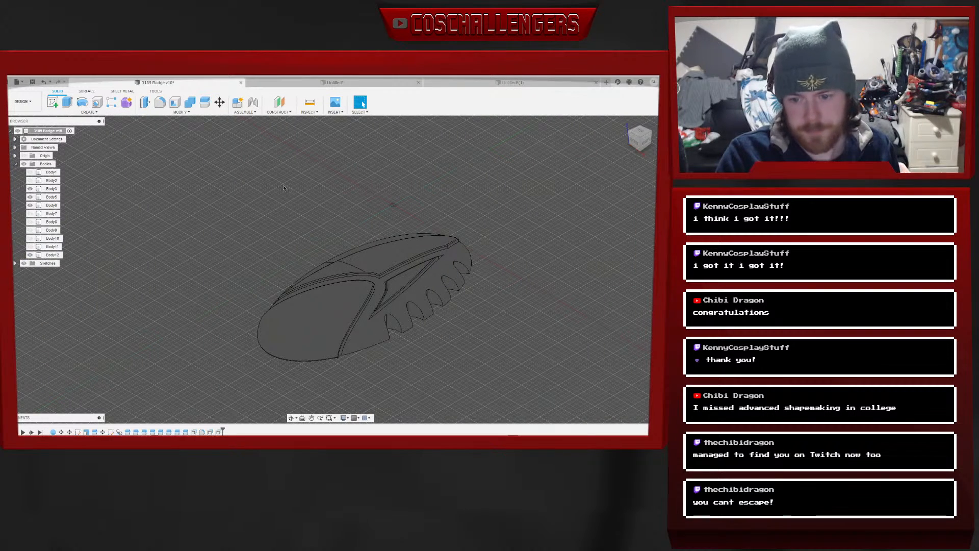
{"action": "left_click_drag", "start_coordinate": [637, 138], "coordinate": [644, 149]}
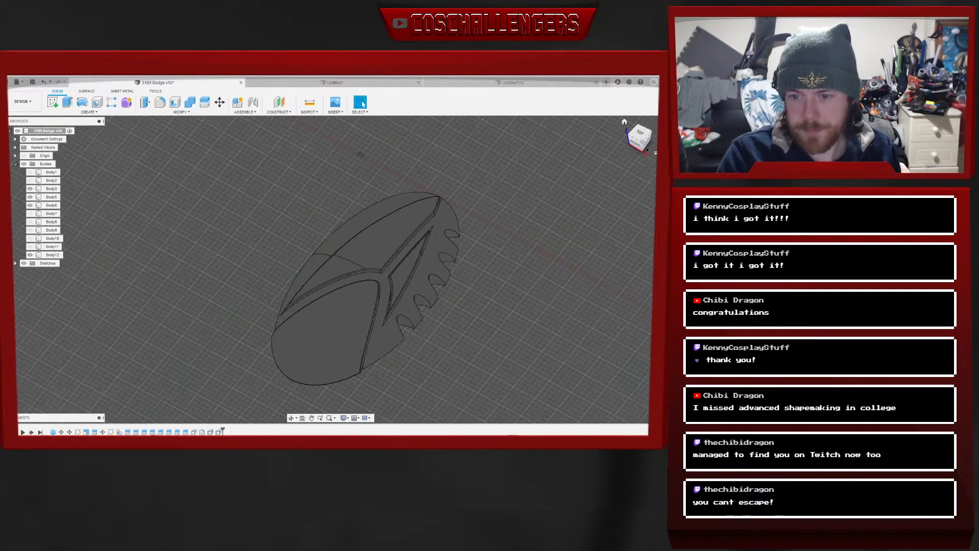
{"action": "left_click", "coordinate": [501, 82]}
{"action": "middle_click_drag", "start_coordinate": [462, 285], "coordinate": [471, 258]}
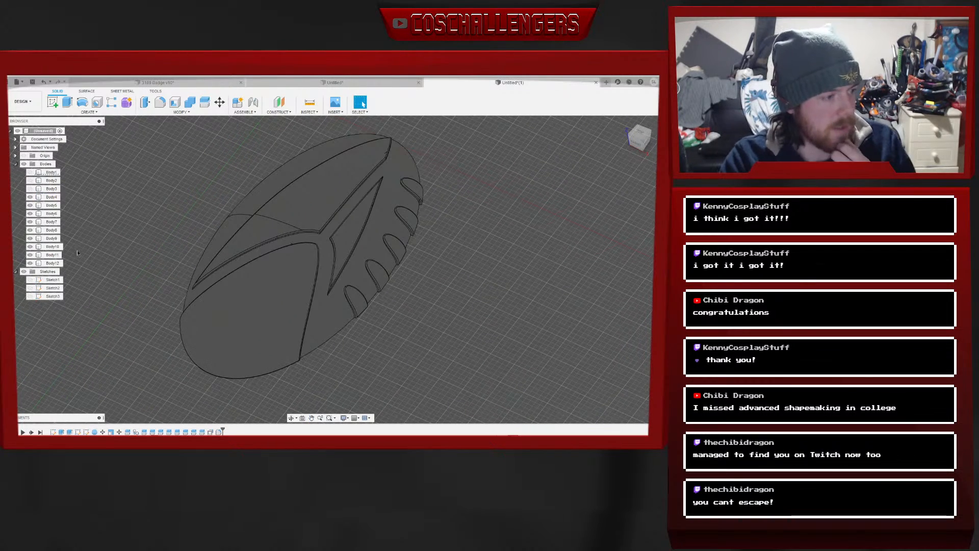
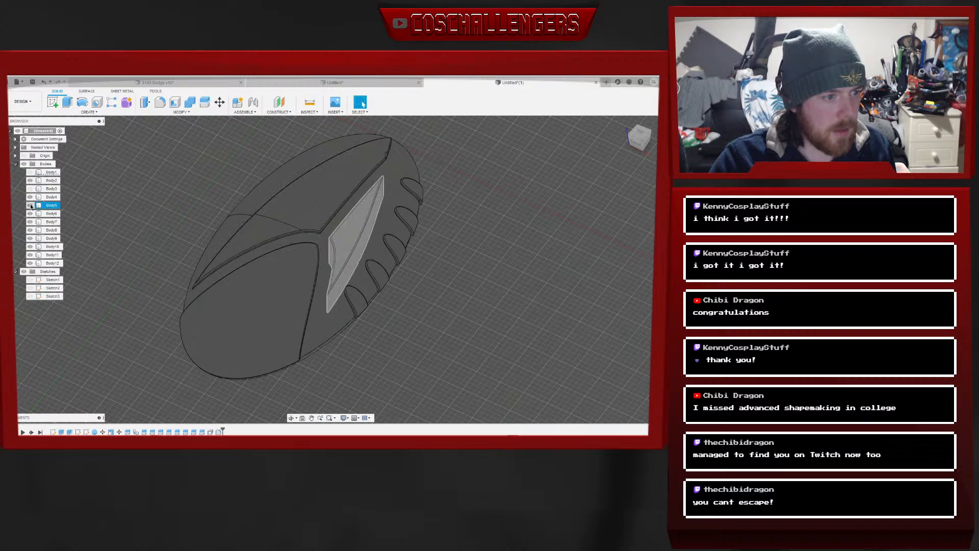
Hide the lower emblem section, the five edge ovals and the surrounding border body, and show Body3 in place of Body2
{"action": "left_click", "coordinate": [30, 221]}
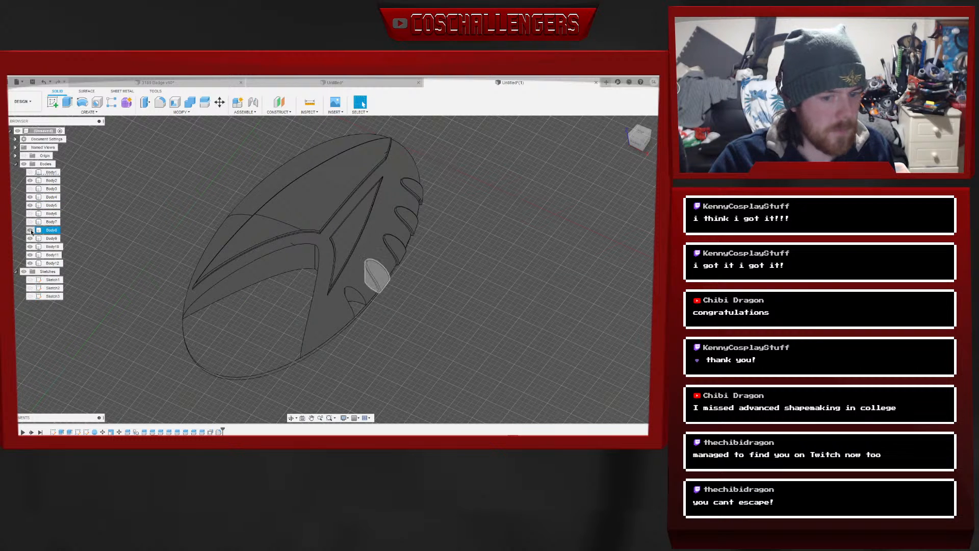
{"action": "left_click", "coordinate": [30, 230]}
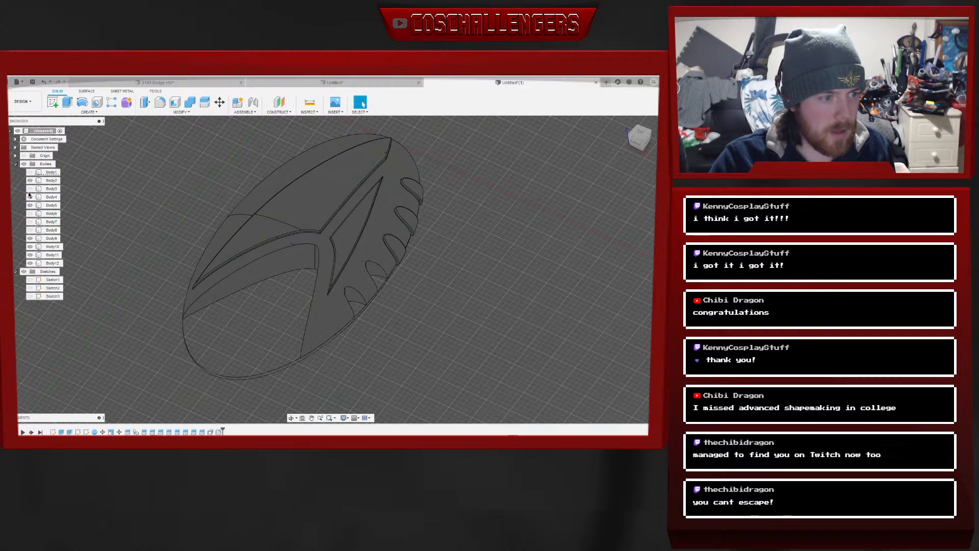
{"action": "left_click", "coordinate": [30, 238]}
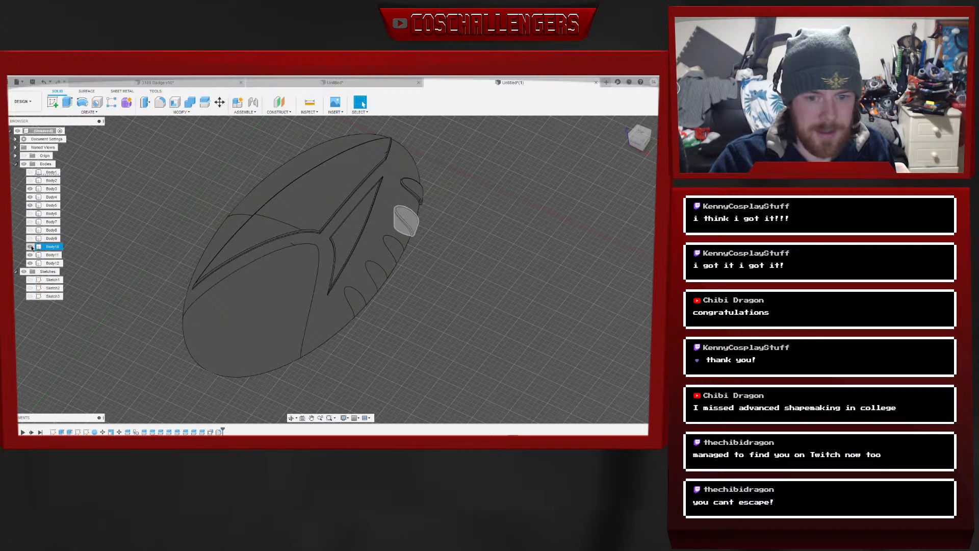
{"action": "left_click", "coordinate": [30, 246]}
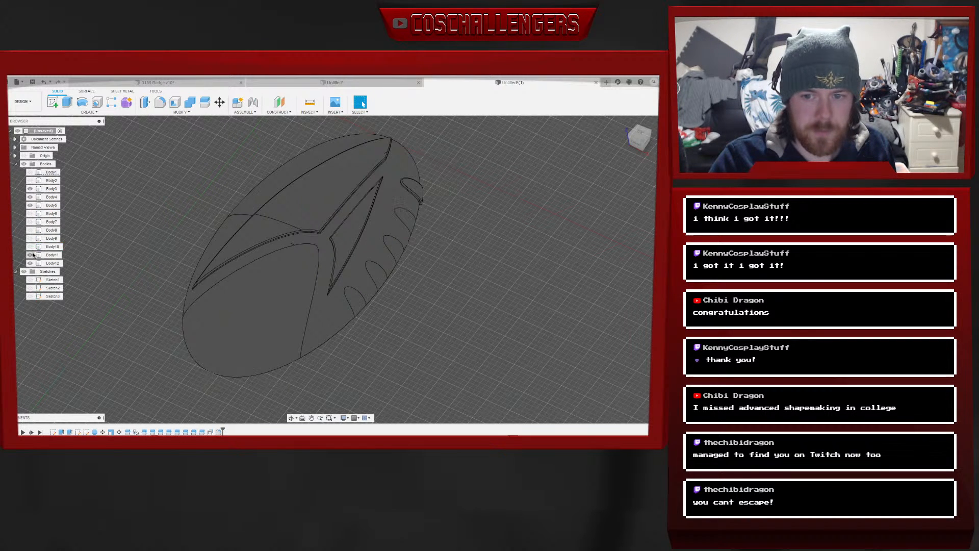
{"action": "left_click", "coordinate": [30, 255]}
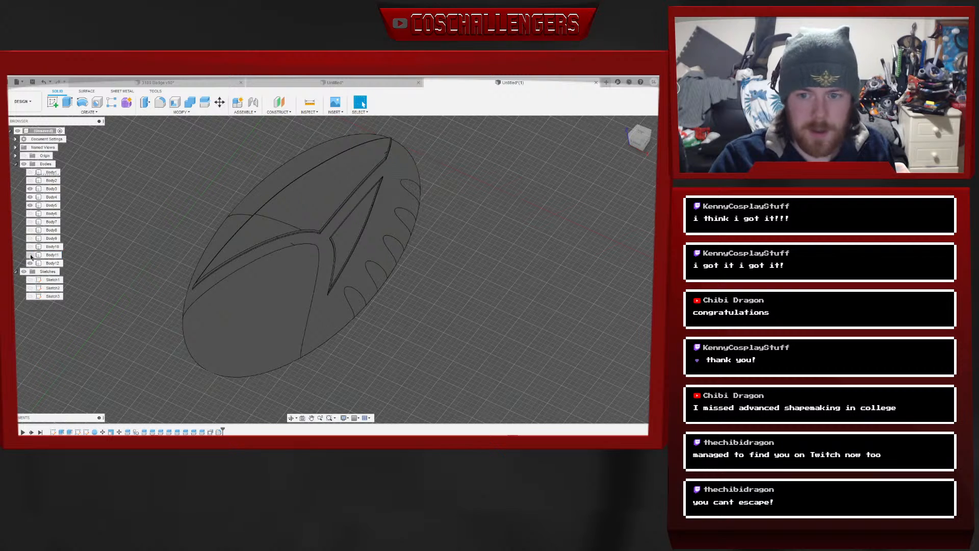
{"action": "left_click", "coordinate": [30, 263]}
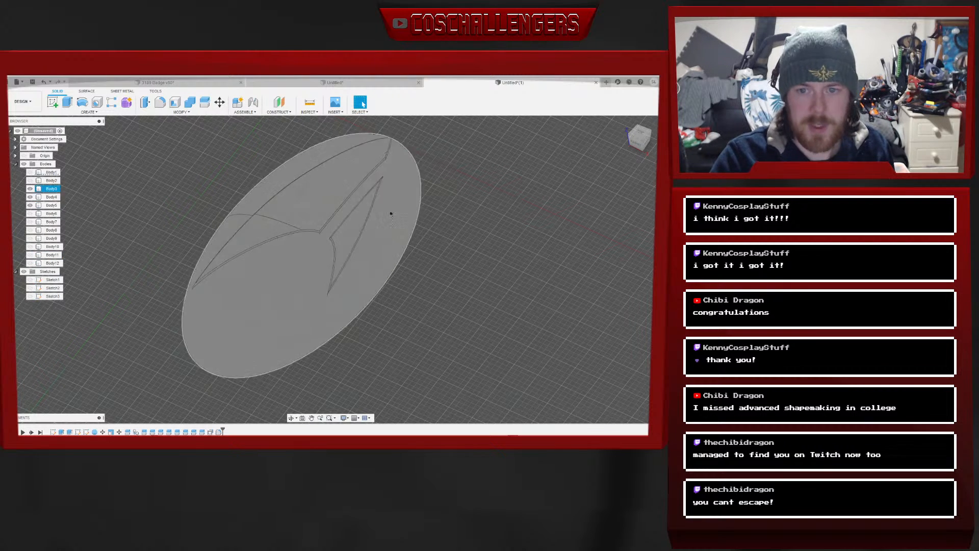
{"action": "left_click", "coordinate": [31, 213]}
{"action": "left_click", "coordinate": [30, 214]}
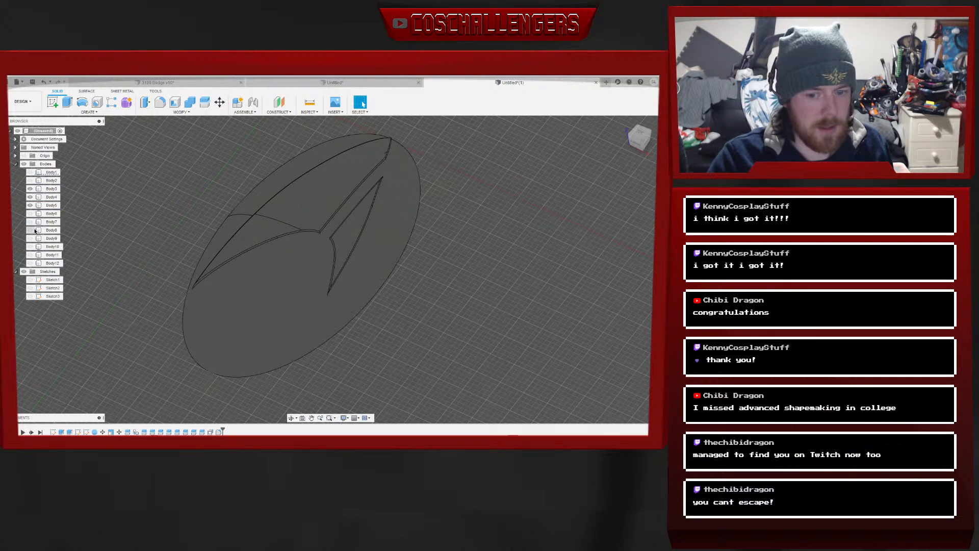
Show the lower emblem section, the five edge ovals and the border body again, and view the badge from the top
{"action": "left_click", "coordinate": [30, 222]}
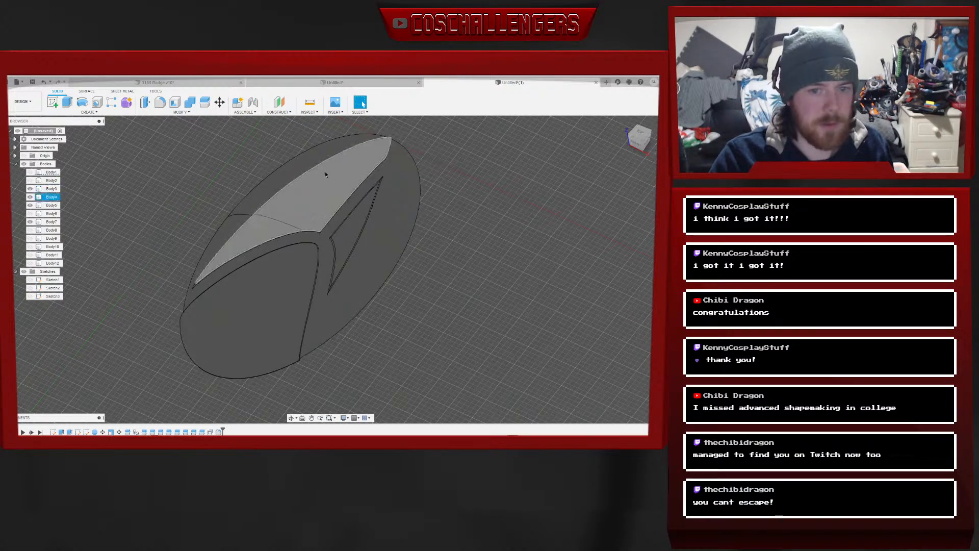
{"action": "mouse_move", "coordinate": [638, 134]}
{"action": "left_mouse_down"}
{"action": "mouse_move", "coordinate": [631, 107]}
{"action": "mouse_move", "coordinate": [638, 132]}
{"action": "mouse_move", "coordinate": [618, 142]}
{"action": "left_mouse_up"}
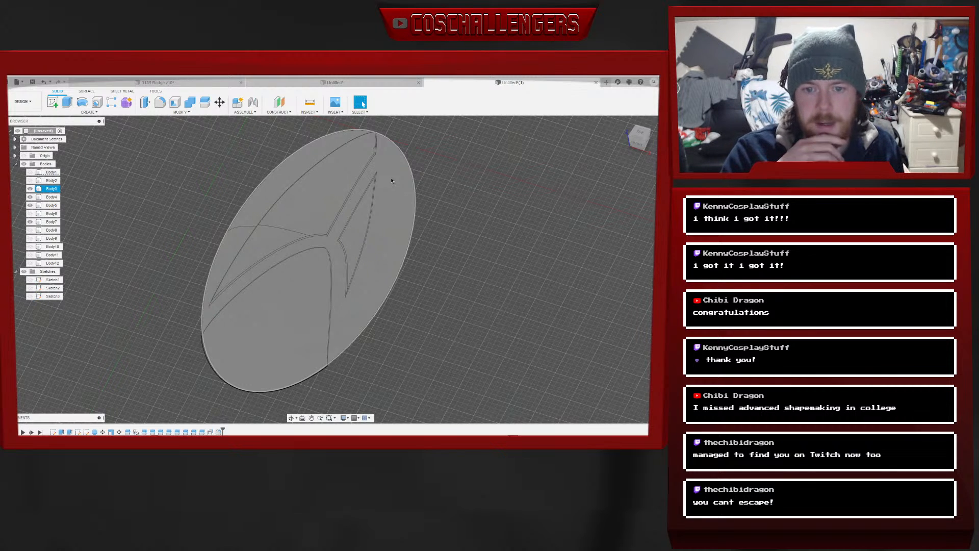
{"action": "left_click", "coordinate": [642, 134]}
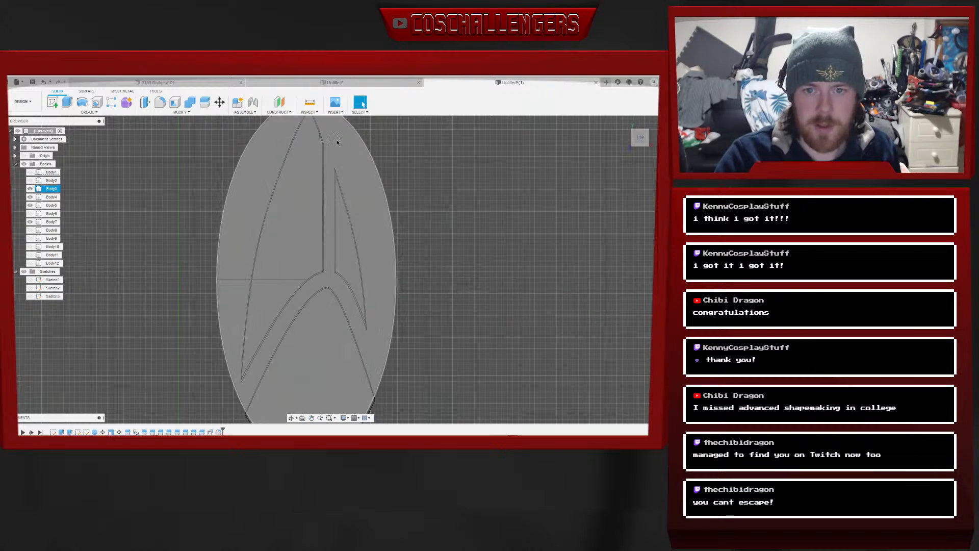
{"action": "left_click", "coordinate": [30, 213]}
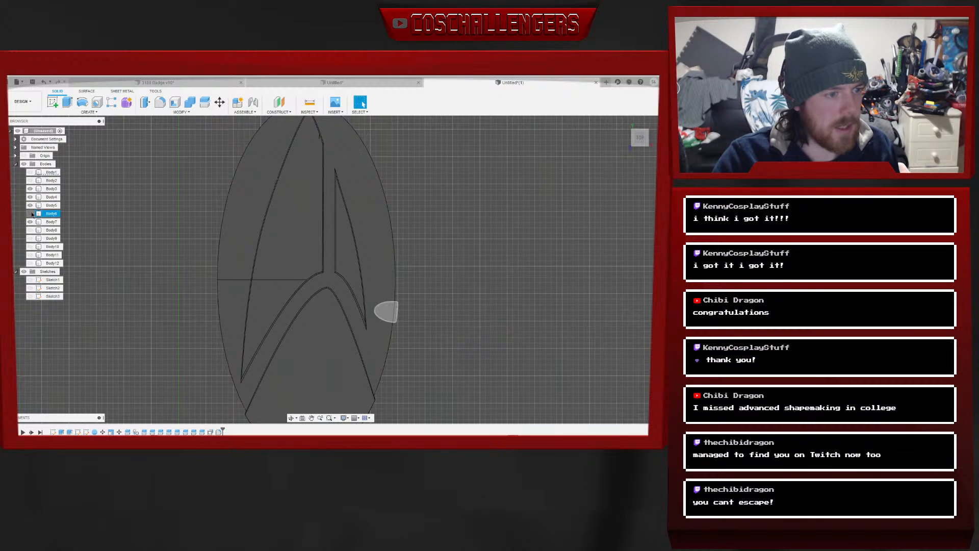
{"action": "left_click", "coordinate": [29, 230]}
{"action": "left_click", "coordinate": [30, 238]}
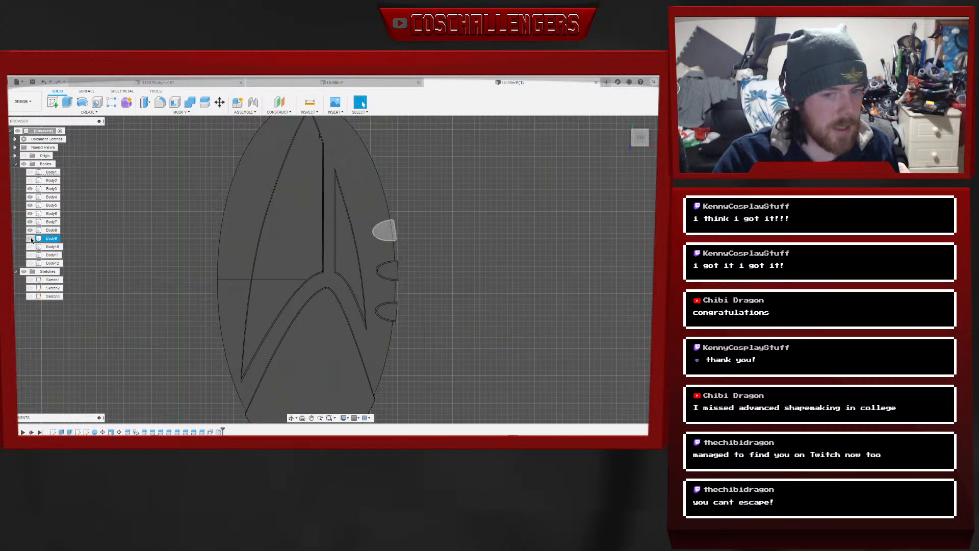
{"action": "left_click", "coordinate": [30, 246]}
{"action": "left_click", "coordinate": [31, 255]}
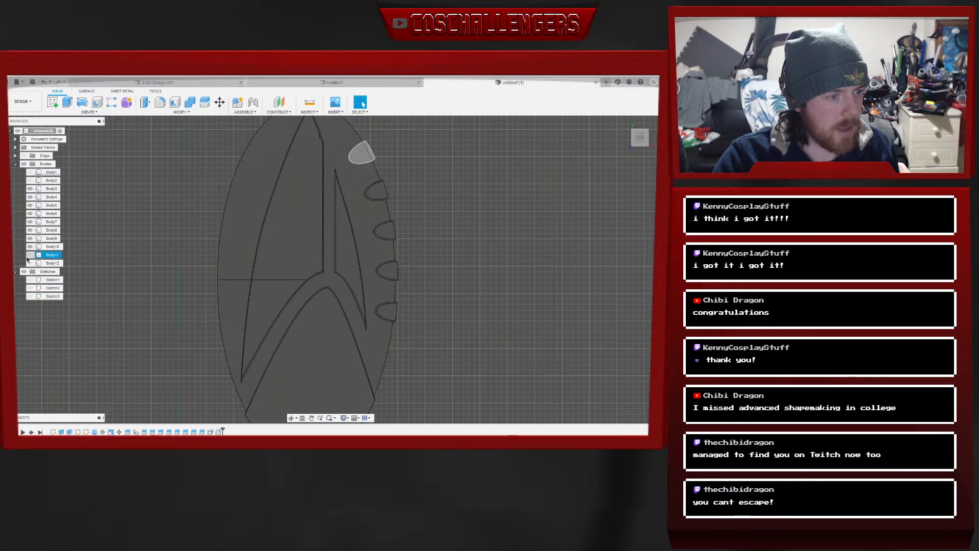
{"action": "left_click", "coordinate": [30, 264]}
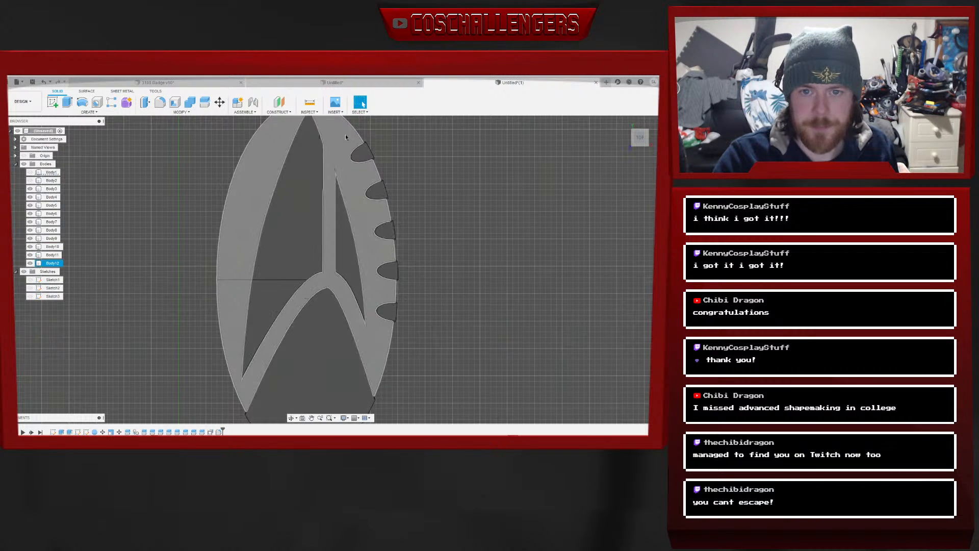
{"action": "left_click", "coordinate": [362, 234]}
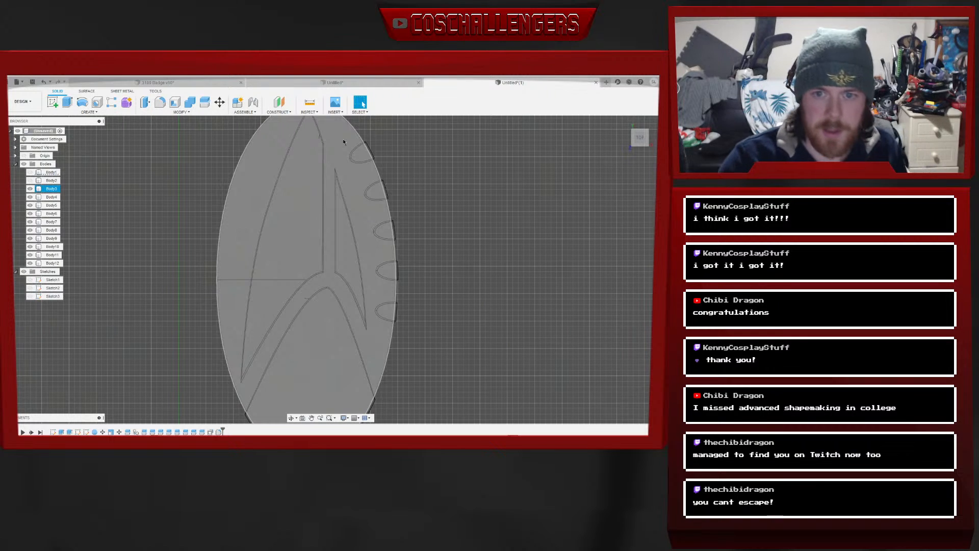
{"action": "key", "text": "Escape"}
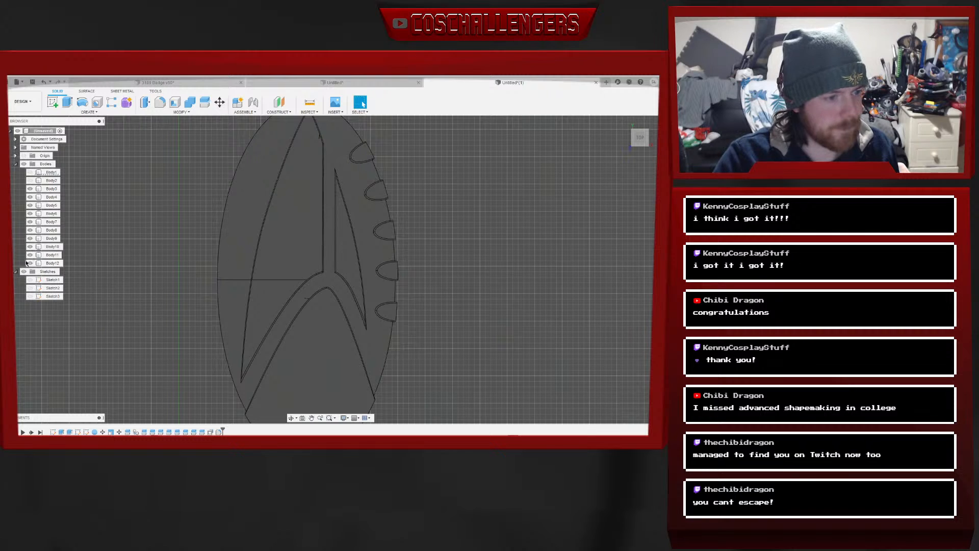
{"action": "left_click", "coordinate": [33, 190]}
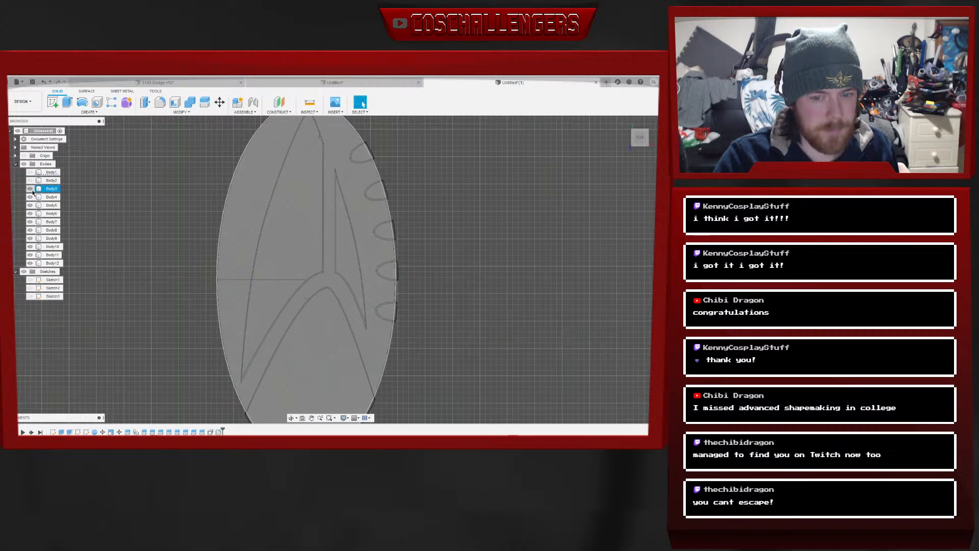
{"action": "left_click", "coordinate": [32, 199]}
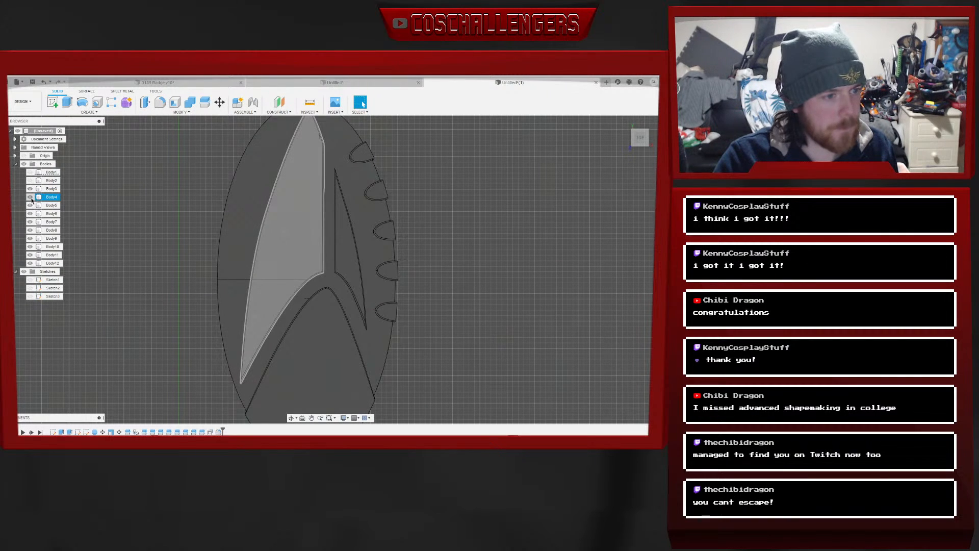
Create a sketch over the badge's top face and draw slanted lines crossing its edge below the lowest and above the highest edge oval
{"action": "middle_click_drag", "start_coordinate": [511, 169], "coordinate": [478, 152]}
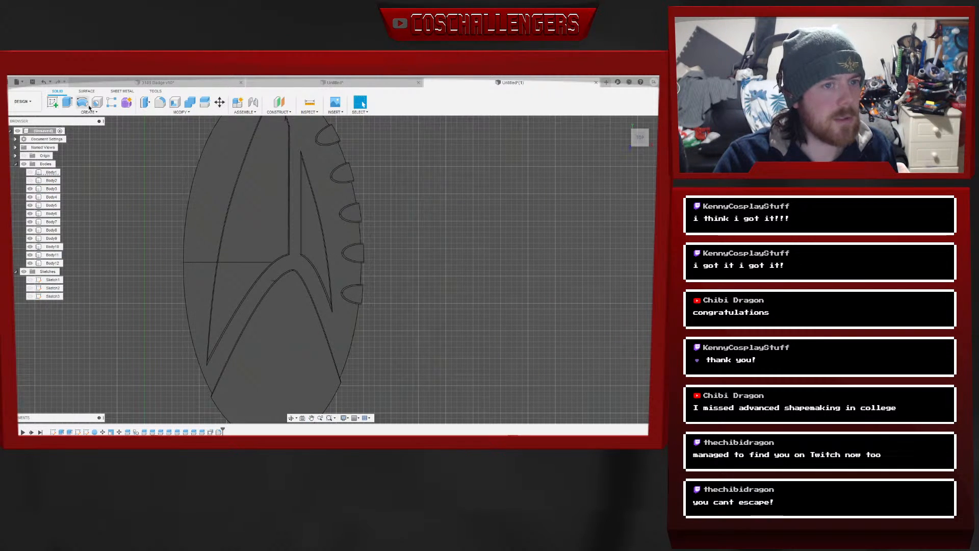
{"action": "left_click", "coordinate": [53, 102]}
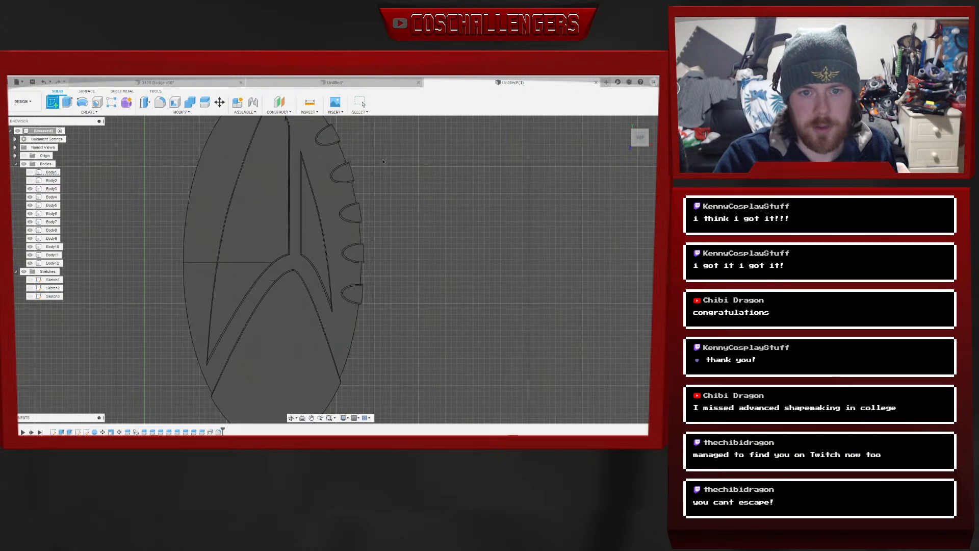
{"action": "left_click", "coordinate": [218, 147]}
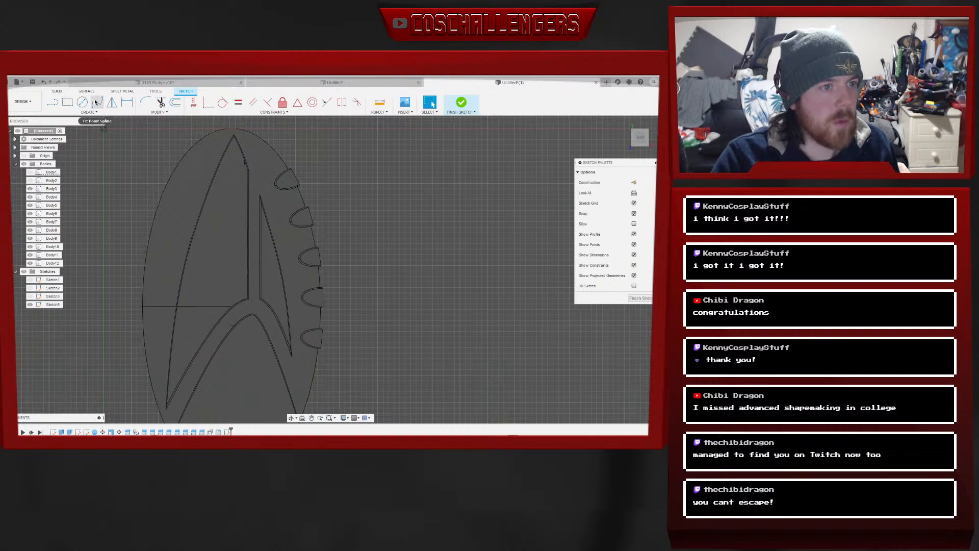
{"action": "left_click", "coordinate": [52, 102]}
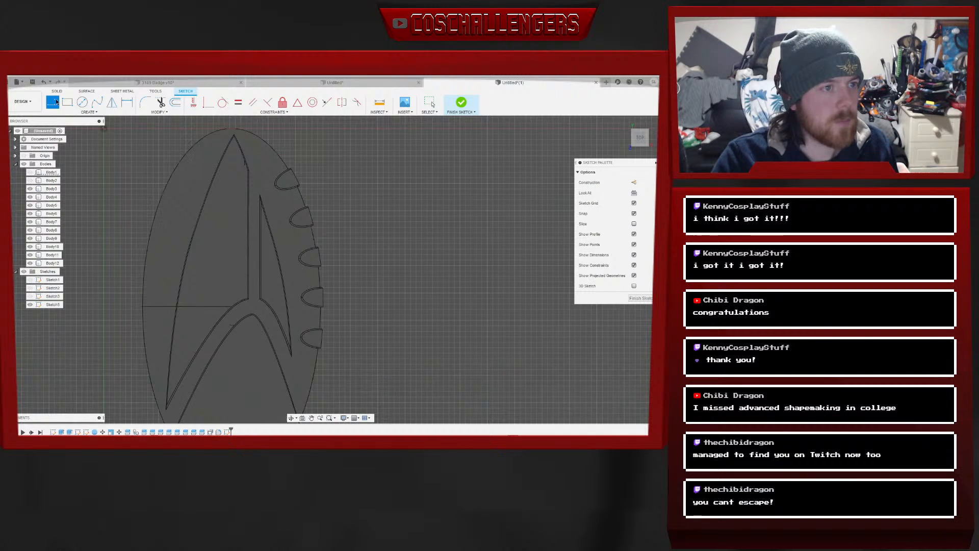
{"action": "left_click", "coordinate": [333, 365]}
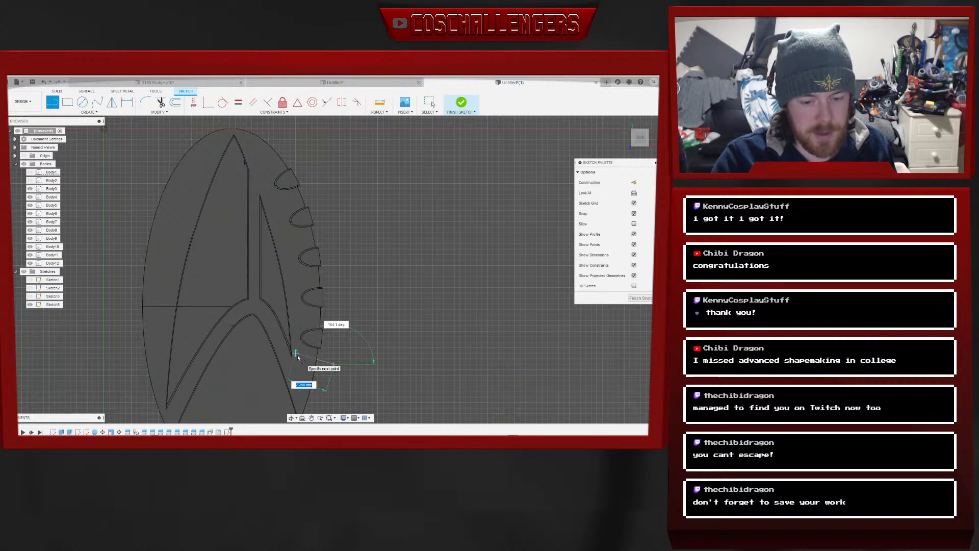
{"action": "left_click", "coordinate": [297, 355]}
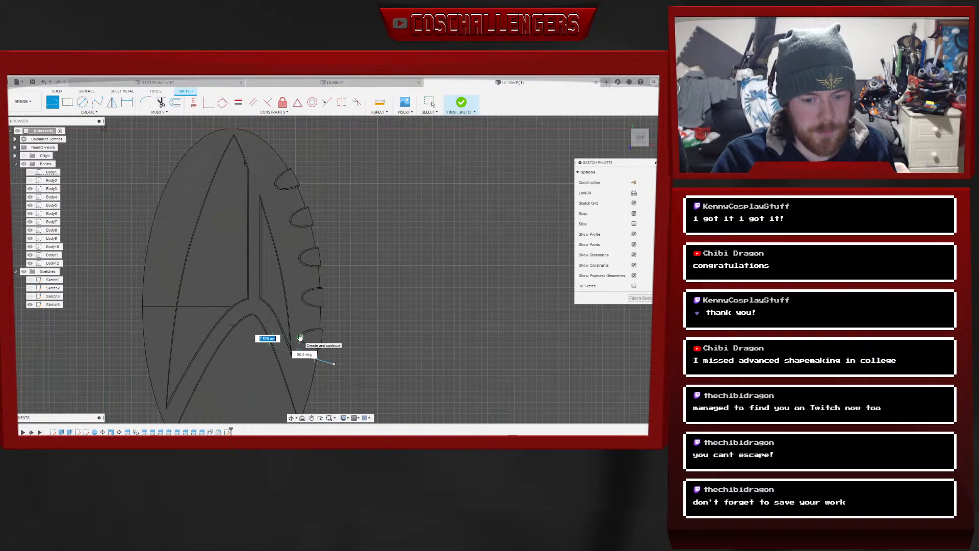
{"action": "left_click", "coordinate": [300, 338]}
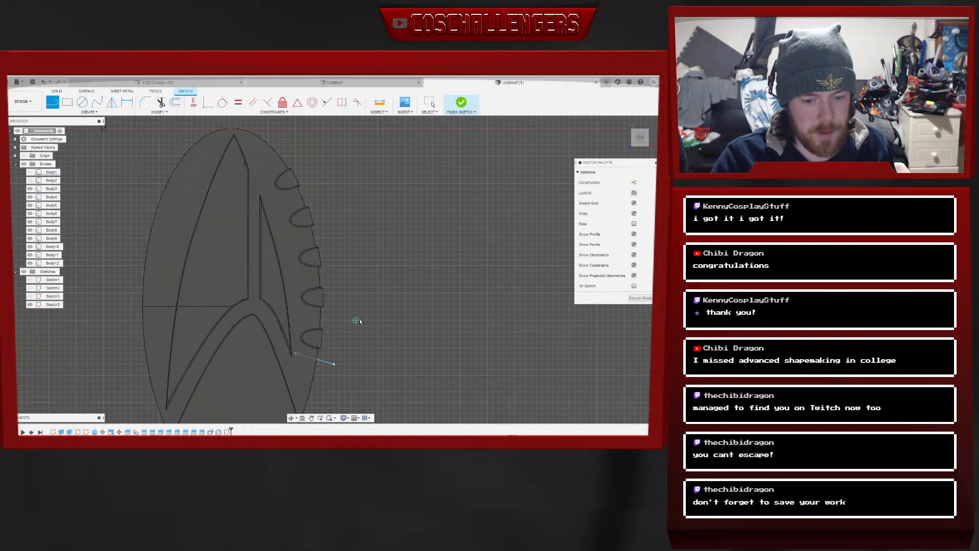
{"action": "left_click", "coordinate": [295, 156]}
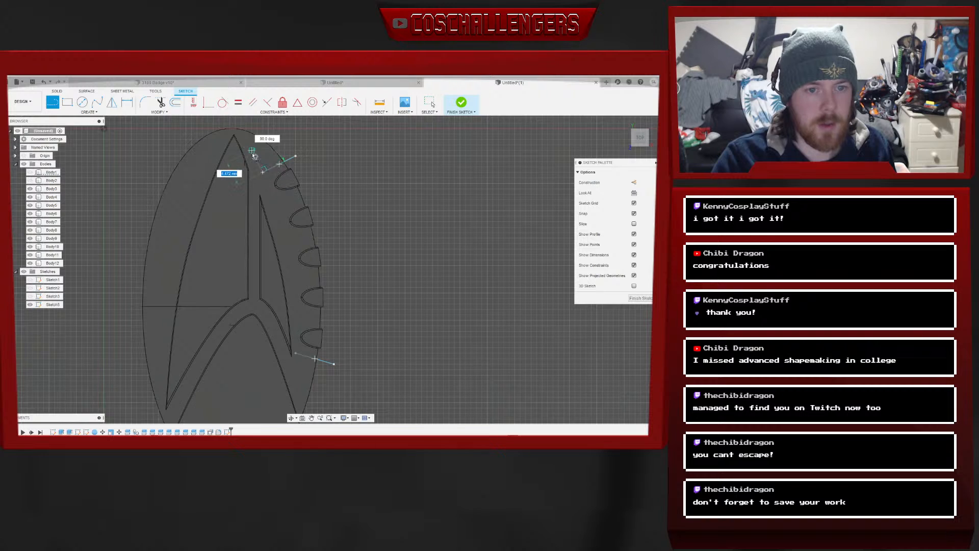
Join the inner ends of the two slanted lines with a fit point spline, and adjust its end handles so it curves alongside the edge ovals
{"action": "left_click", "coordinate": [97, 103]}
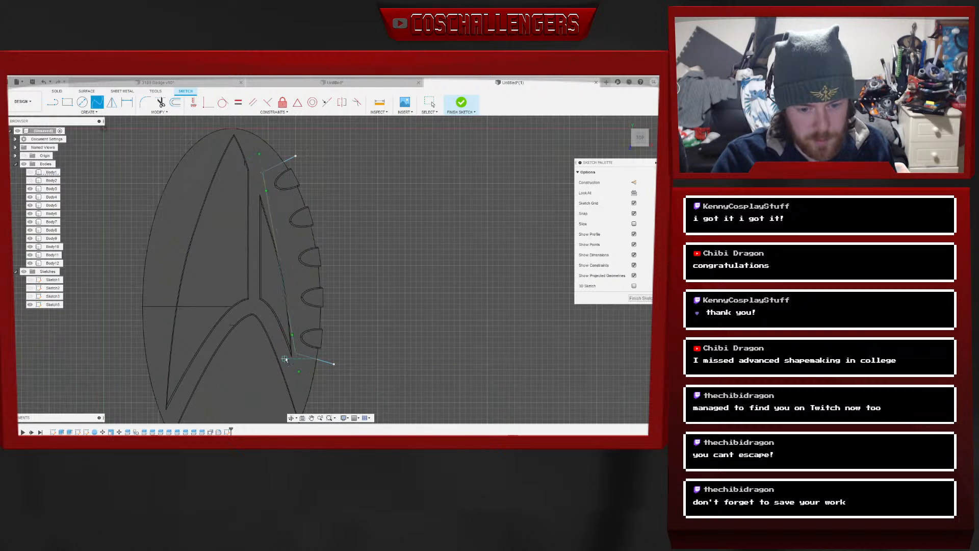
{"action": "left_click", "coordinate": [300, 371]}
{"action": "right_click", "coordinate": [416, 347]}
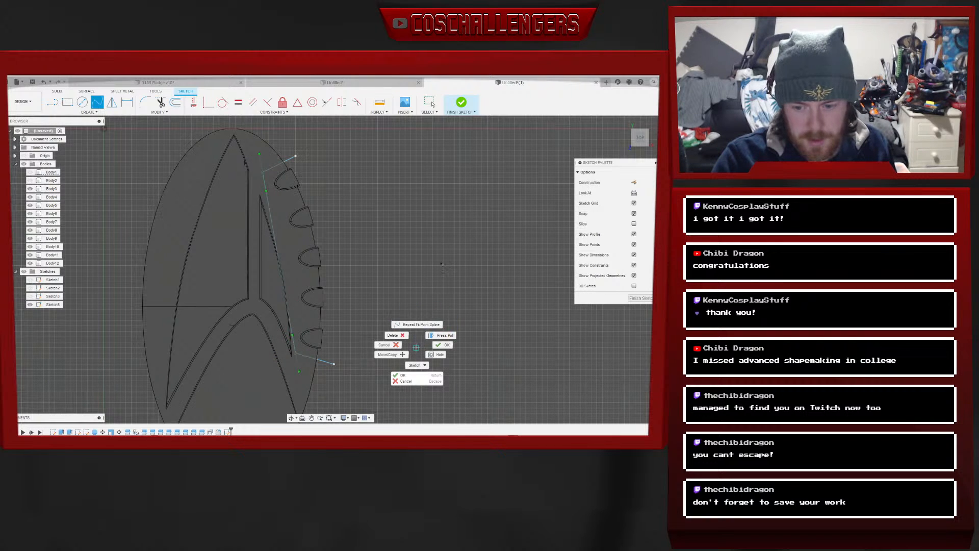
{"action": "left_click", "coordinate": [443, 345]}
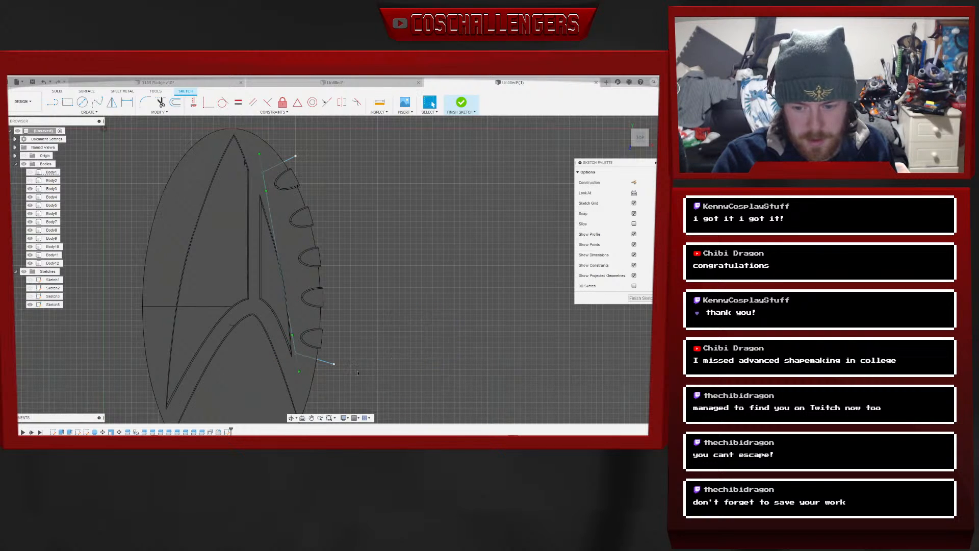
{"action": "left_click", "coordinate": [296, 375]}
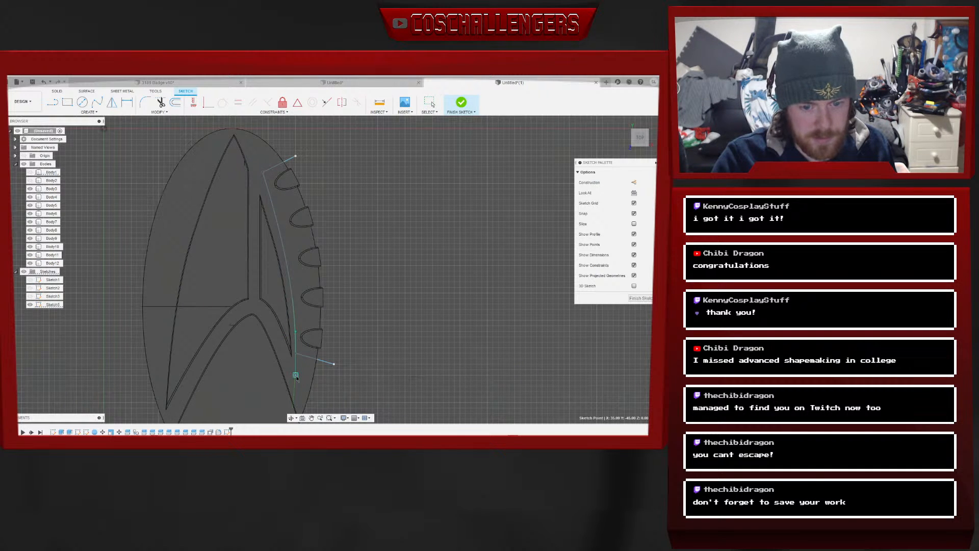
{"action": "left_click", "coordinate": [263, 174]}
{"action": "left_click_drag", "start_coordinate": [259, 156], "coordinate": [254, 155]}
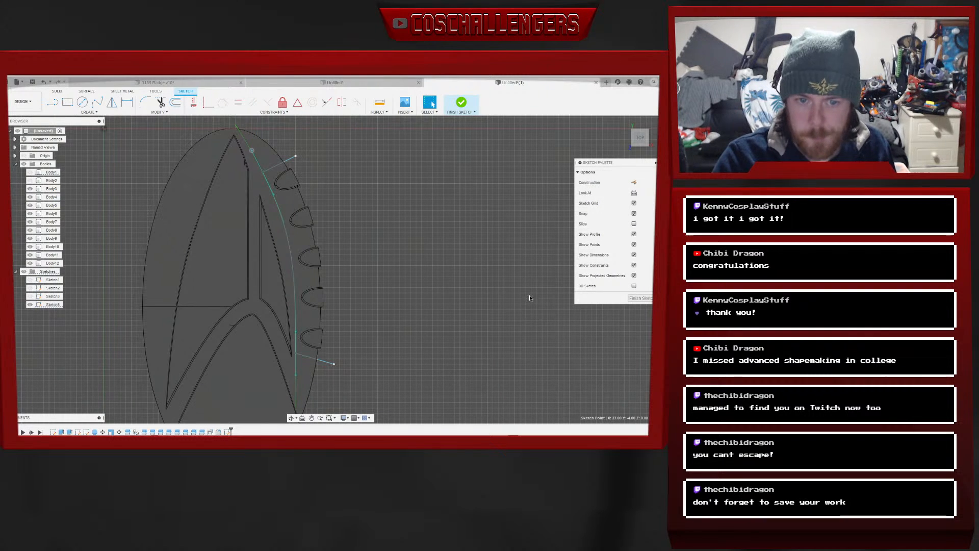
Finish the sketch of the boundary around the edge ovals
{"action": "left_click", "coordinate": [641, 299]}
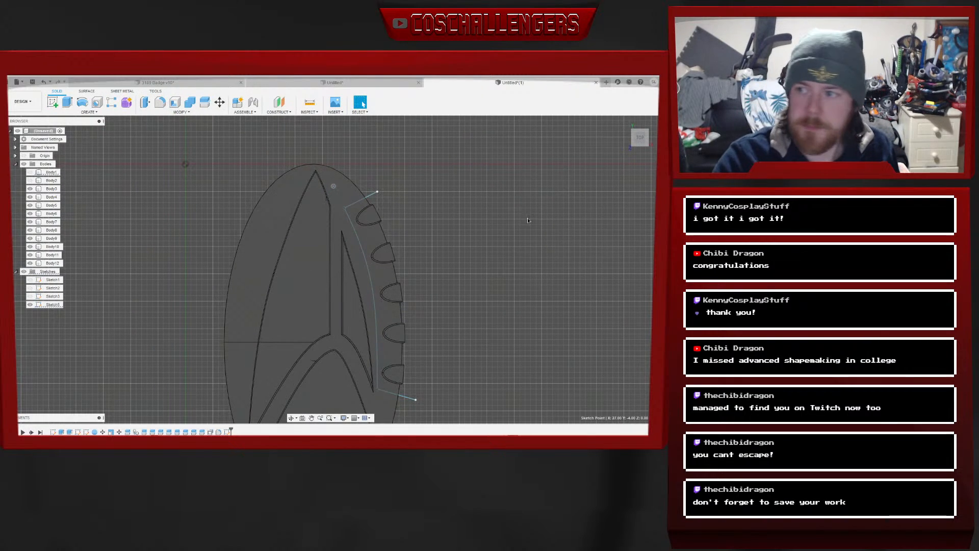
{"action": "left_click_drag", "start_coordinate": [641, 139], "coordinate": [624, 125]}
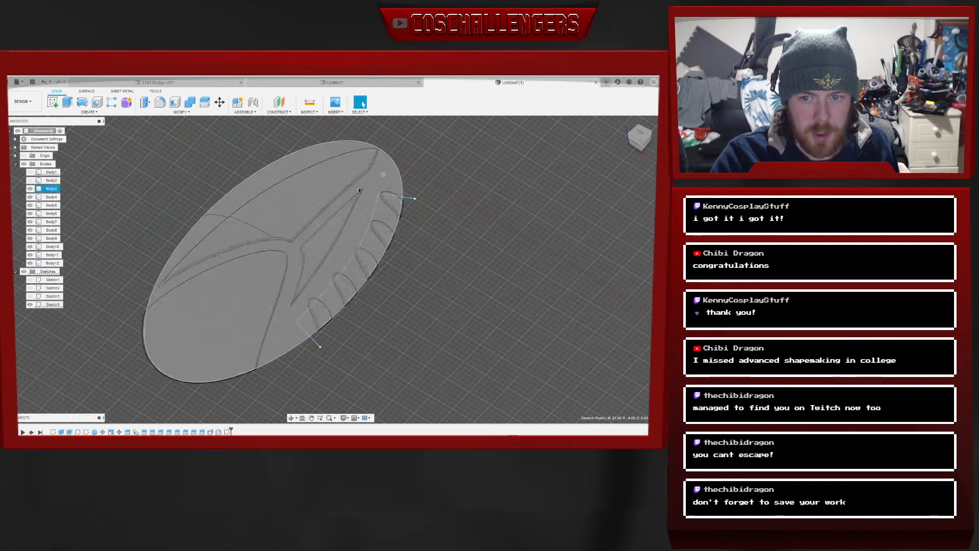
Try to split Body3 using the sketched boundary around the edge ovals as the splitting tool, and undo the split
{"action": "left_click", "coordinate": [181, 112]}
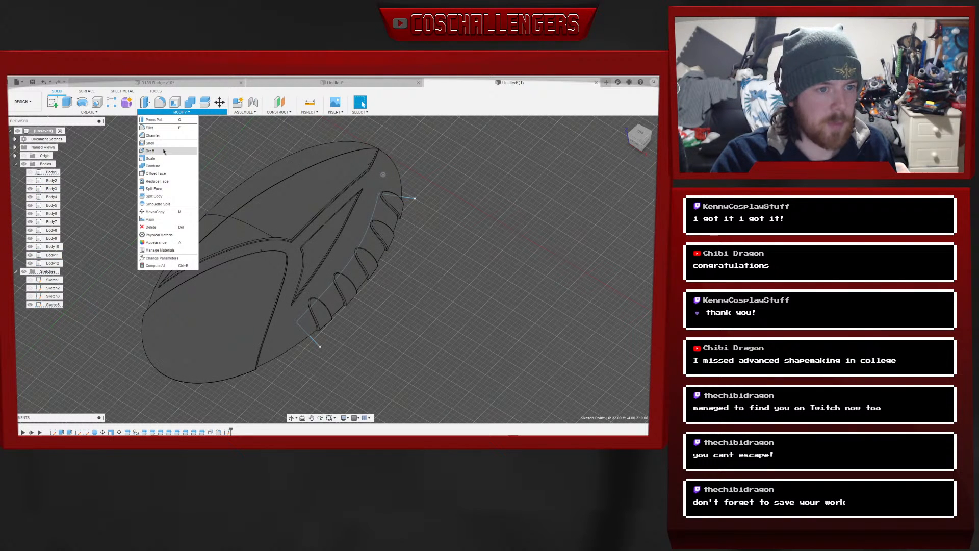
{"action": "left_click", "coordinate": [158, 193]}
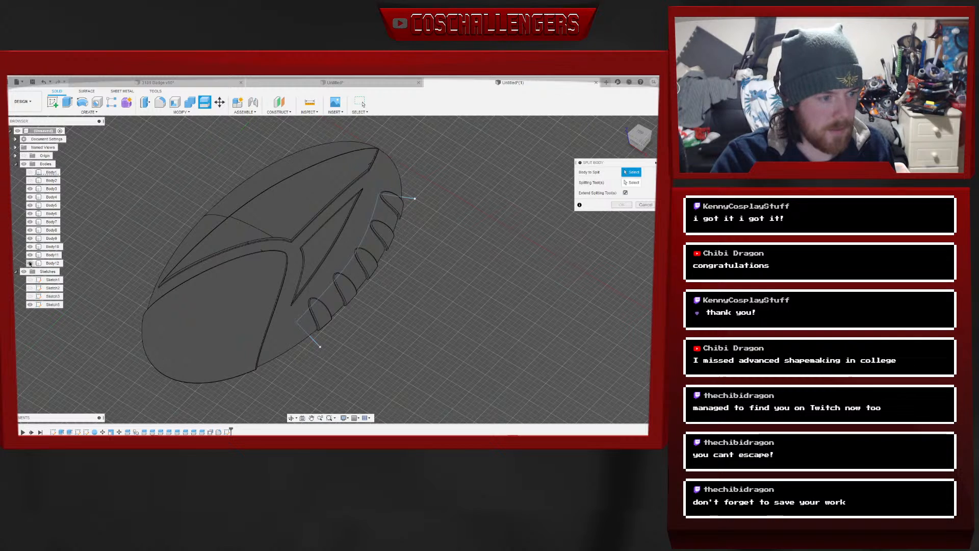
{"action": "left_click", "coordinate": [387, 176]}
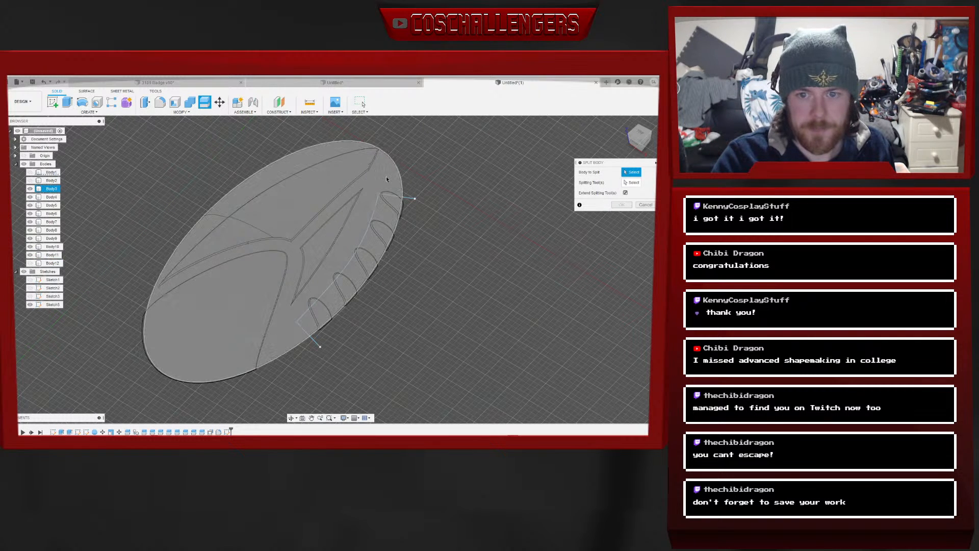
{"action": "left_click", "coordinate": [631, 182]}
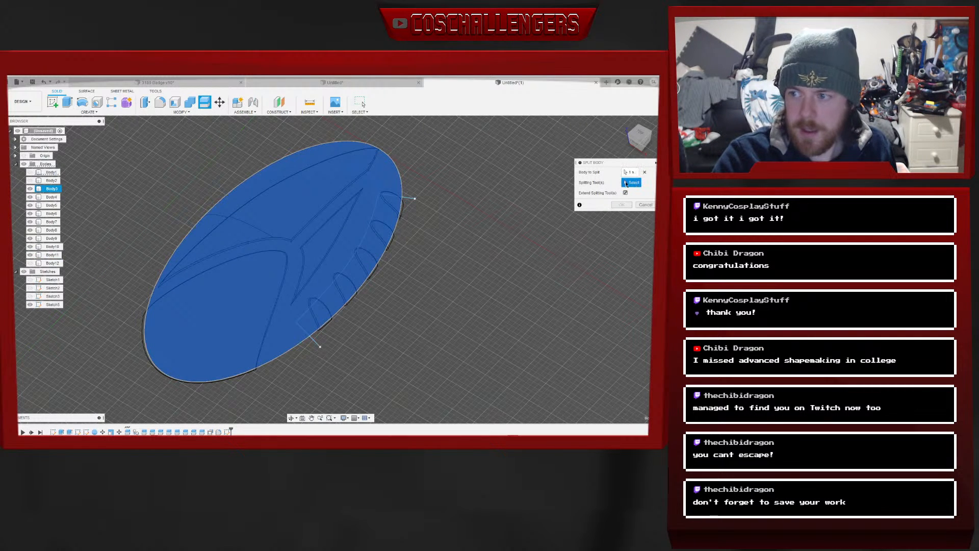
{"action": "left_click", "coordinate": [408, 199]}
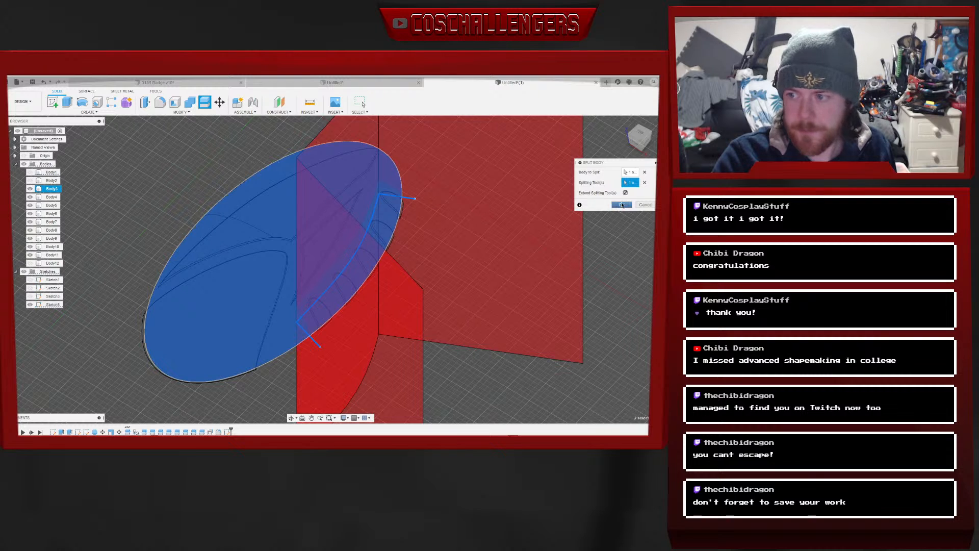
{"action": "left_click", "coordinate": [621, 205]}
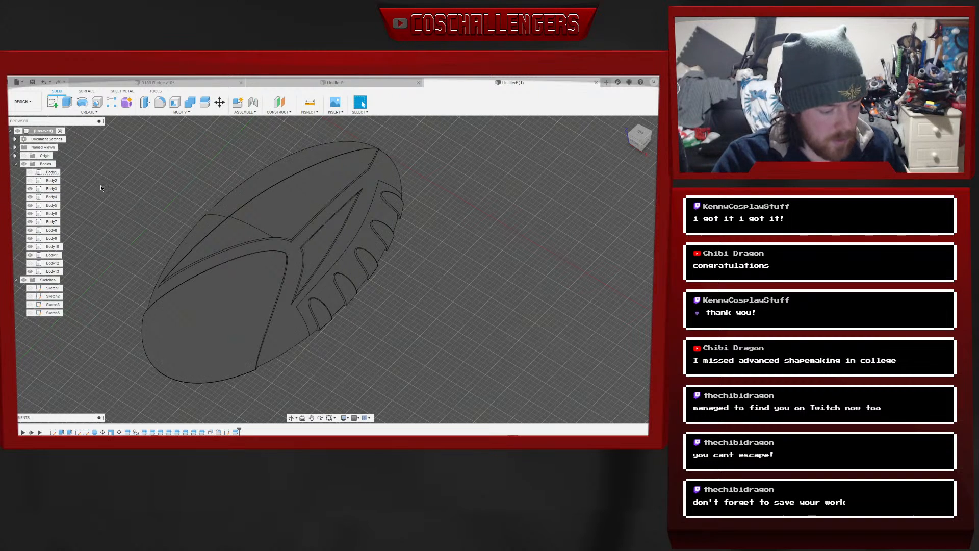
{"action": "key", "text": "ctrl+z"}
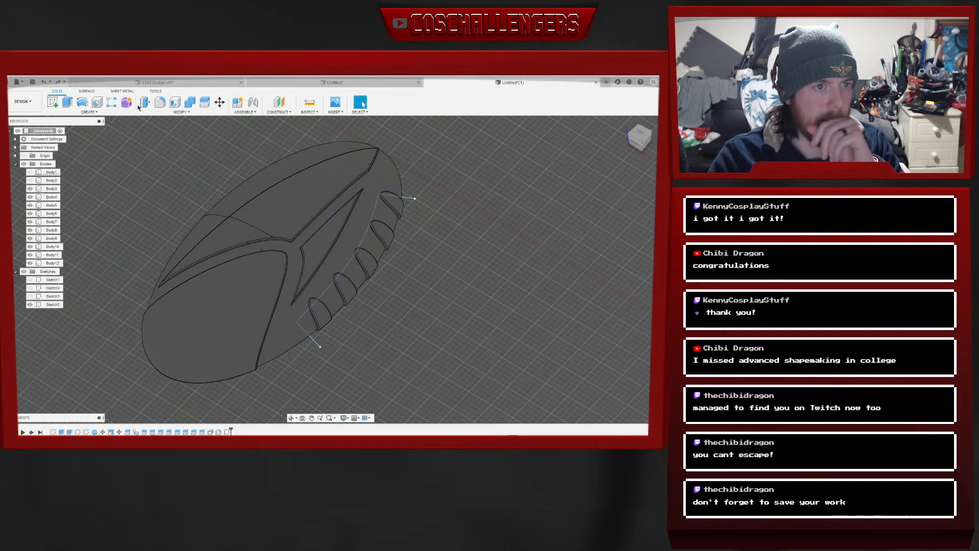
Copy Body3, paste the duplicate in the same position as a new body, and hide the original
{"action": "left_click", "coordinate": [42, 189]}
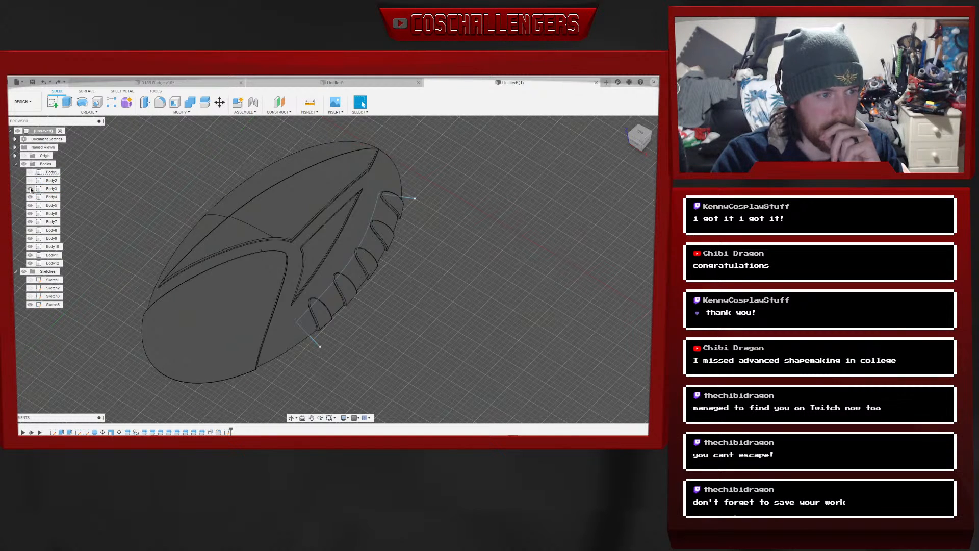
{"action": "left_click", "coordinate": [31, 190]}
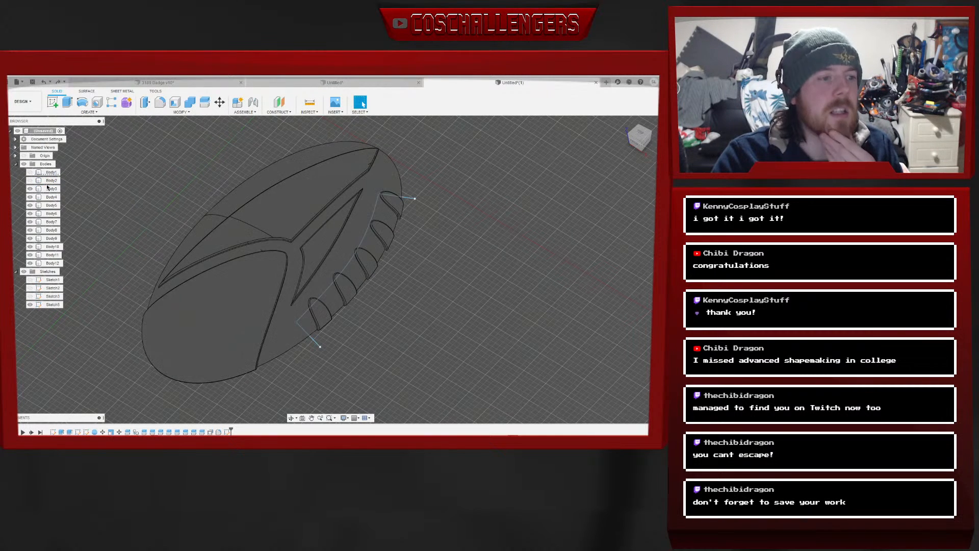
{"action": "right_click", "coordinate": [49, 191]}
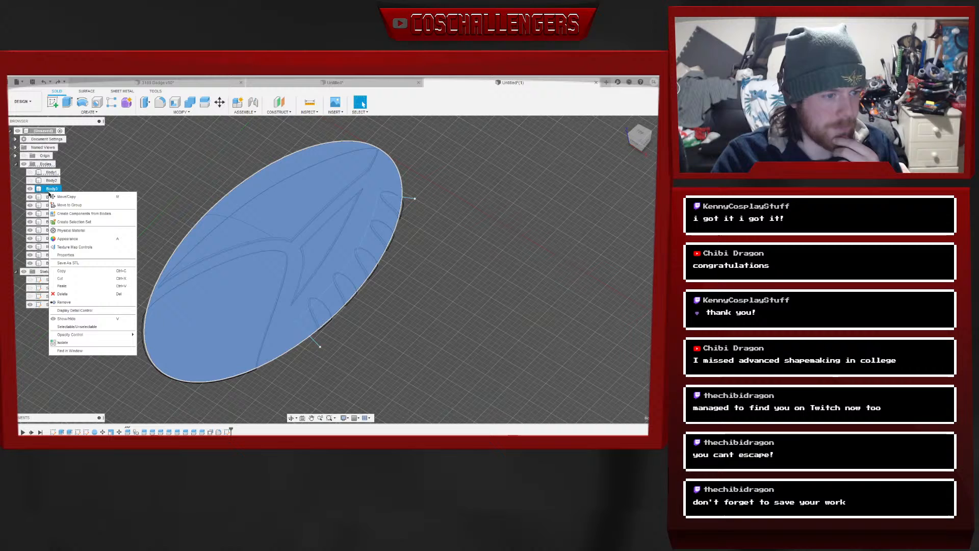
{"action": "left_click", "coordinate": [66, 273]}
{"action": "right_click", "coordinate": [52, 190]}
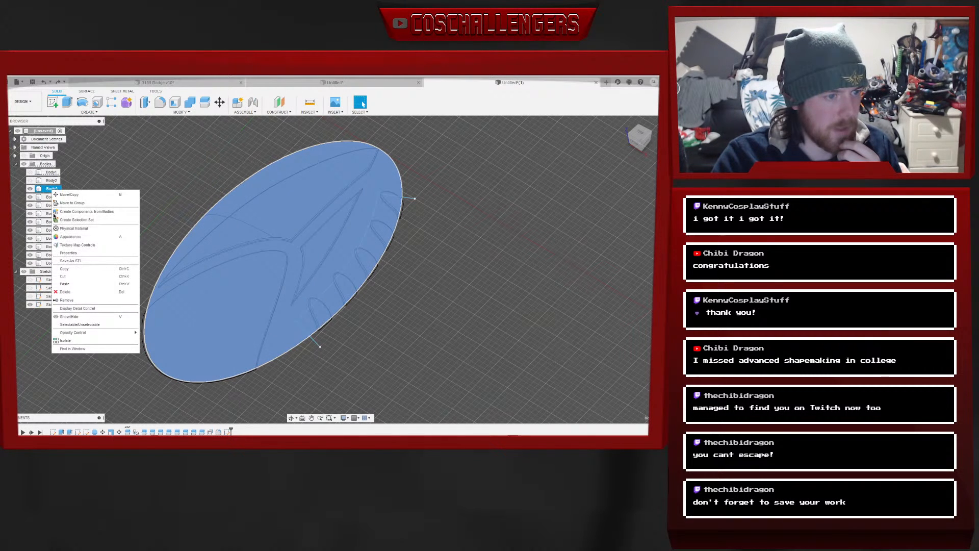
{"action": "left_click", "coordinate": [65, 285]}
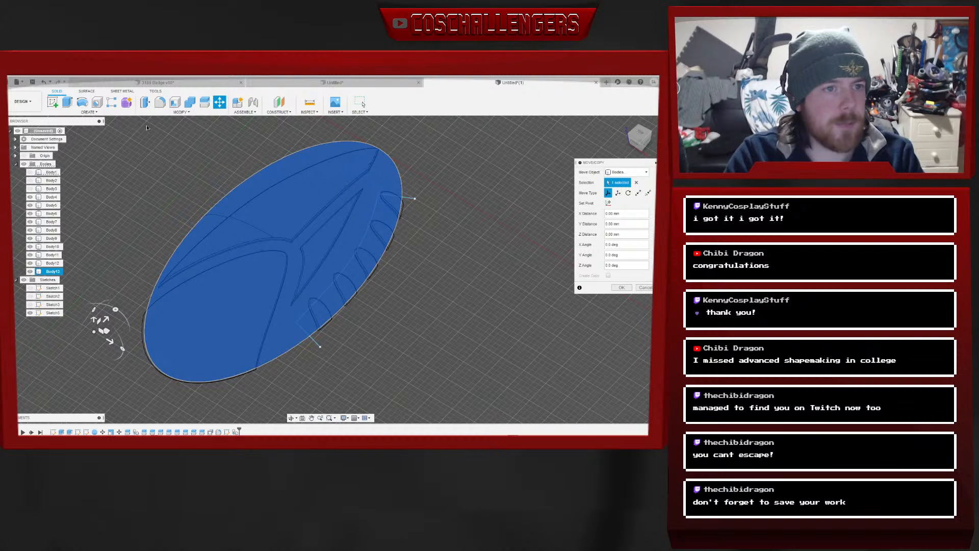
Try to offset the domed top face of the pasted body by -2 mm
{"action": "left_click", "coordinate": [178, 114]}
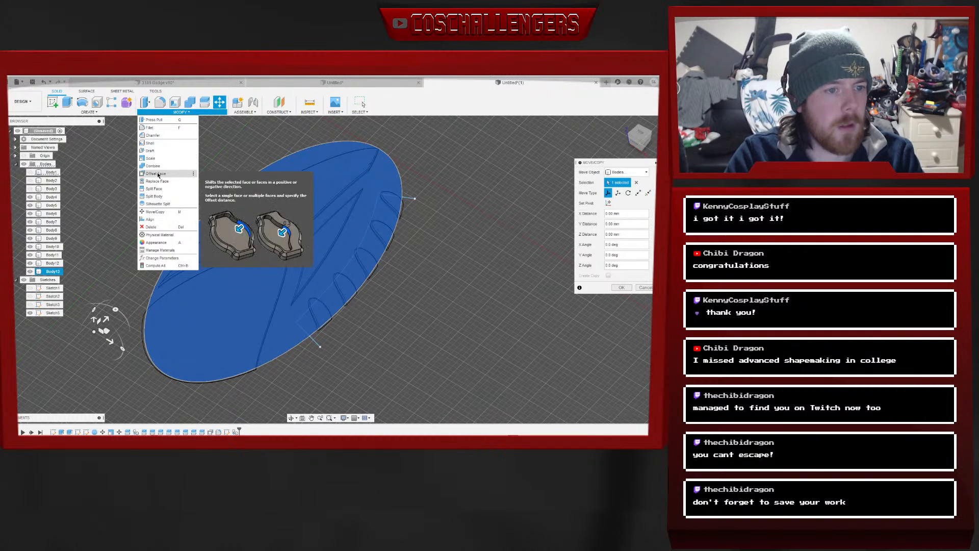
{"action": "left_click", "coordinate": [158, 173]}
{"action": "left_click", "coordinate": [381, 183]}
{"action": "type", "text": "-2"}
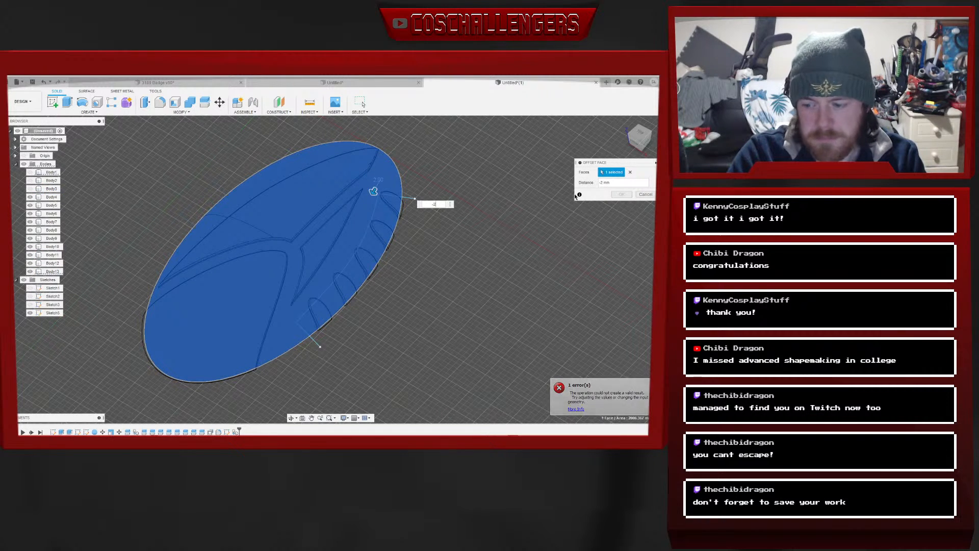
{"action": "left_click", "coordinate": [646, 195]}
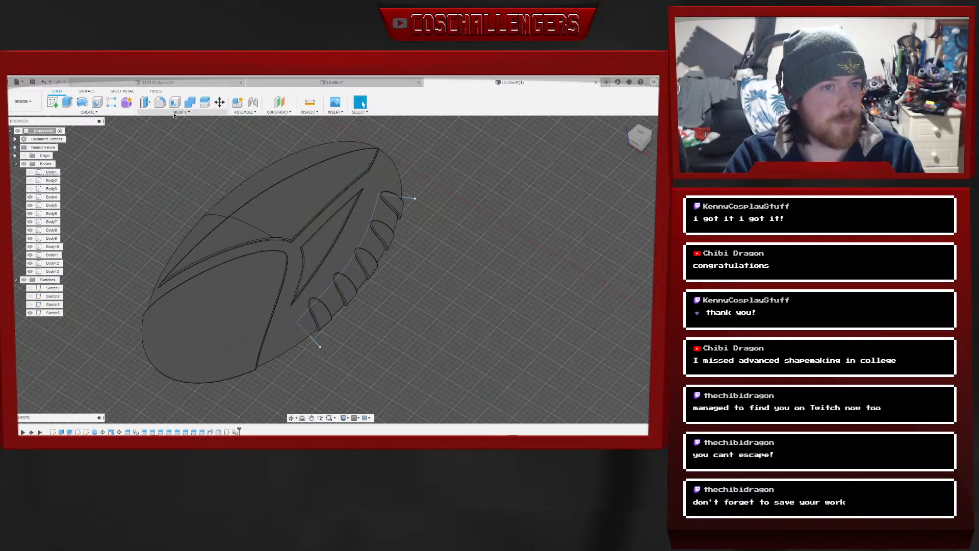
{"action": "left_click", "coordinate": [637, 136]}
{"action": "scroll", "coordinate": [445, 252], "scroll_direction": "down", "scroll_amount": 4}
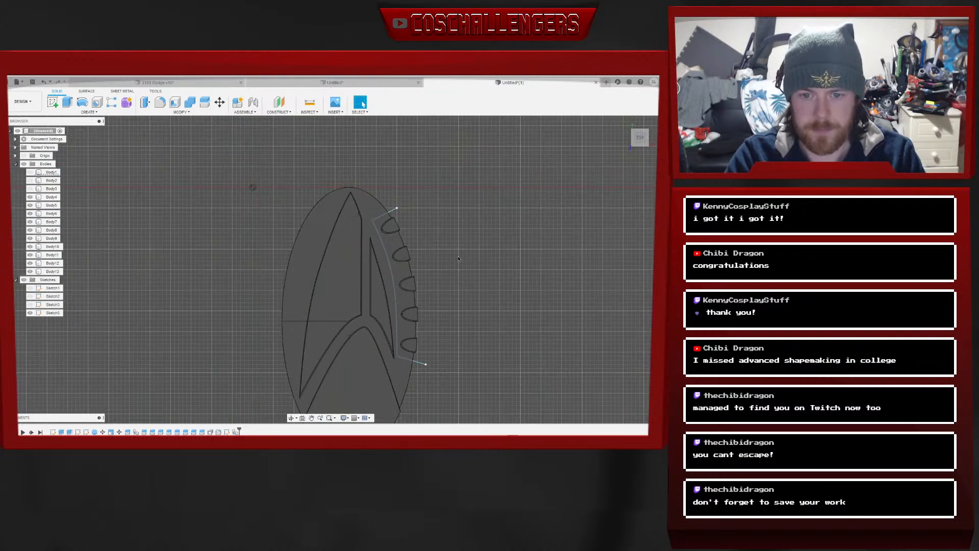
{"action": "middle_click_drag", "start_coordinate": [464, 278], "coordinate": [437, 238]}
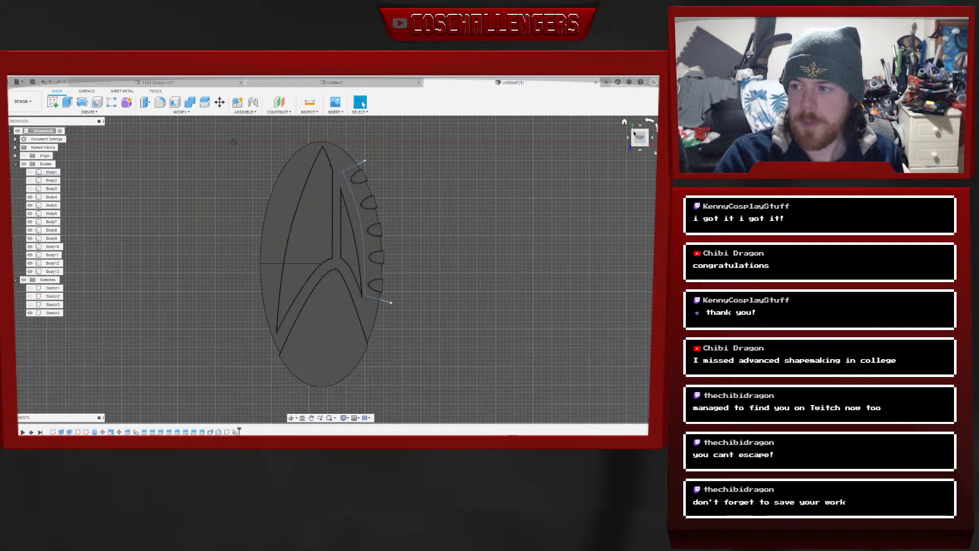
{"action": "left_click_drag", "start_coordinate": [642, 138], "coordinate": [626, 126]}
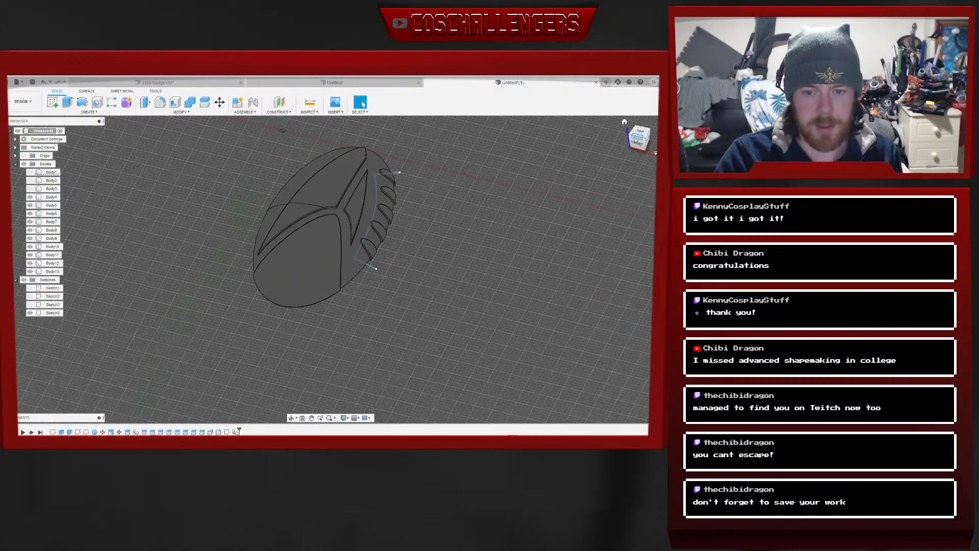
{"action": "left_click", "coordinate": [175, 112]}
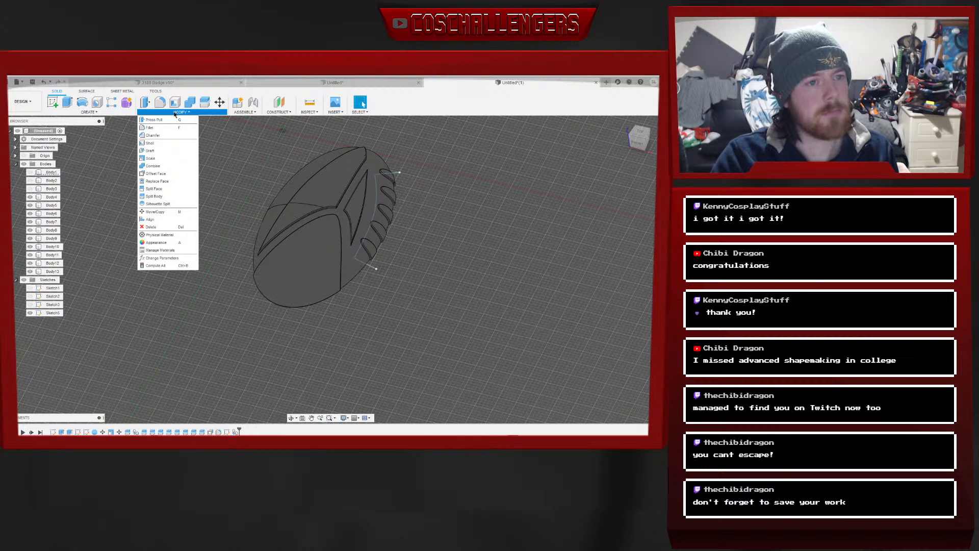
{"action": "key", "text": "e"}
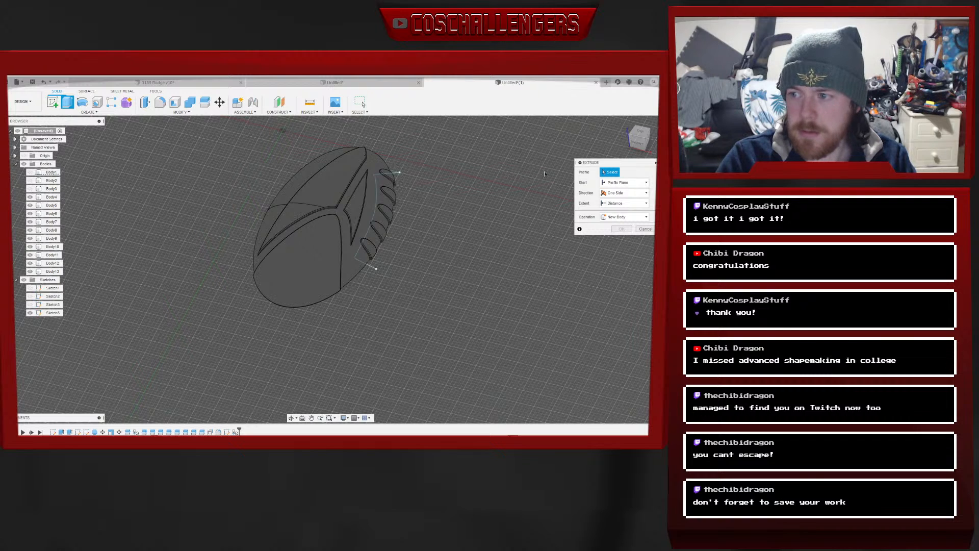
{"action": "left_click", "coordinate": [646, 229]}
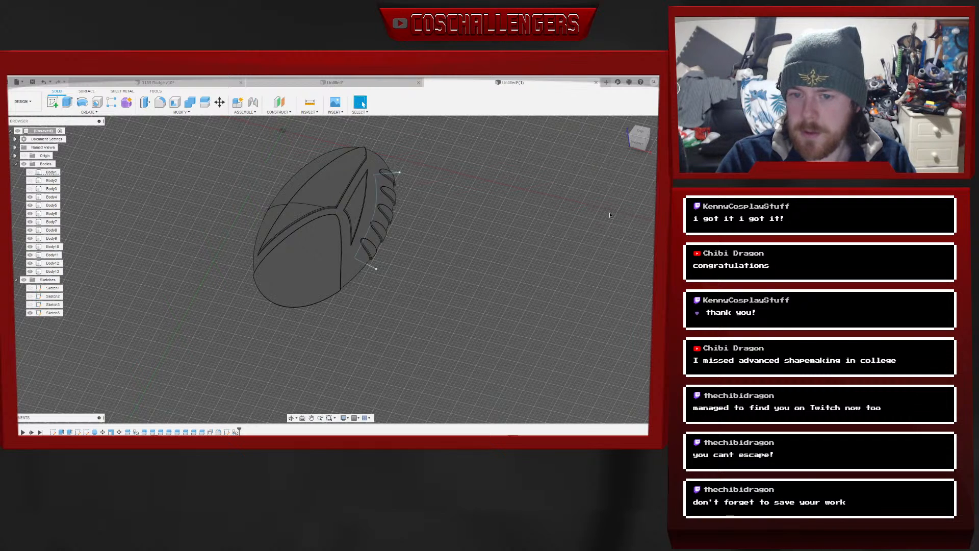
{"action": "left_click", "coordinate": [182, 111]}
{"action": "left_click", "coordinate": [157, 174]}
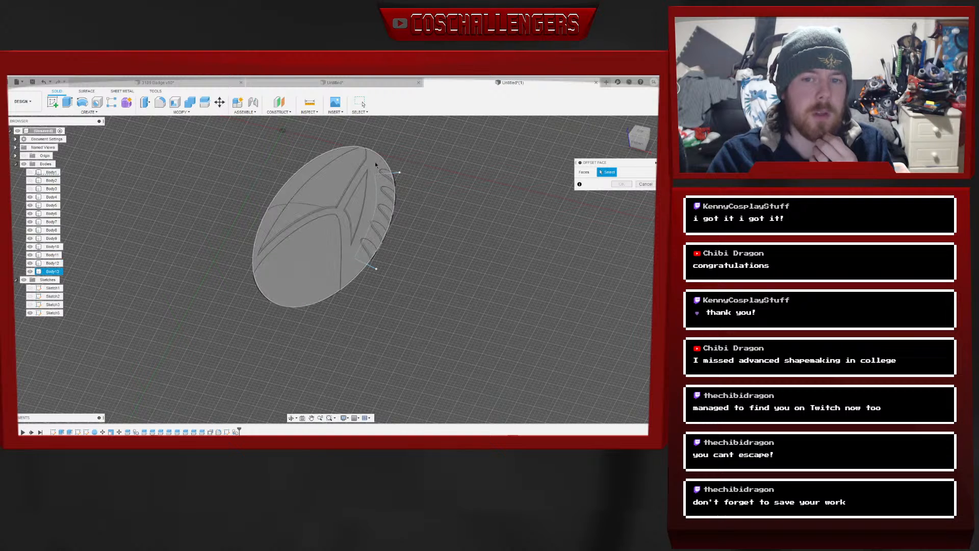
{"action": "left_click", "coordinate": [376, 164]}
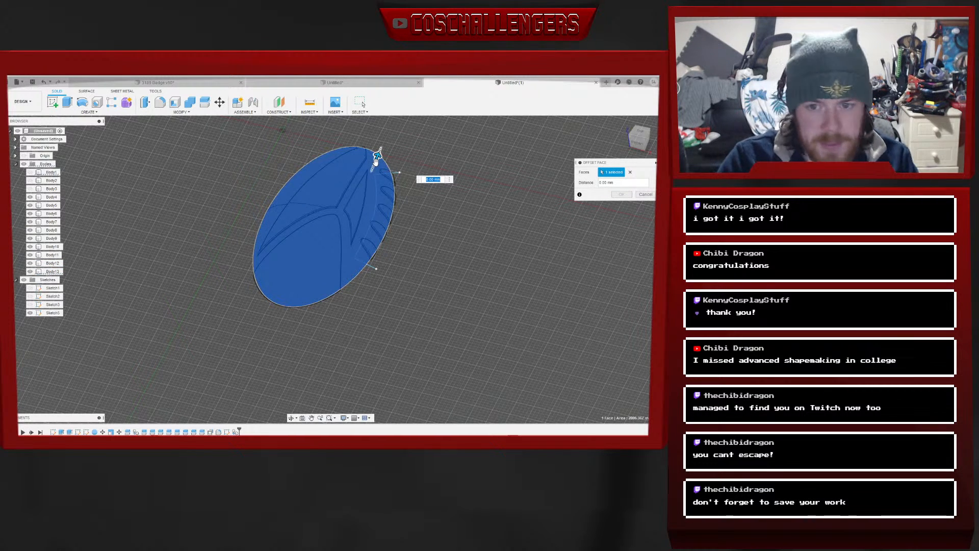
{"action": "left_click", "coordinate": [634, 195]}
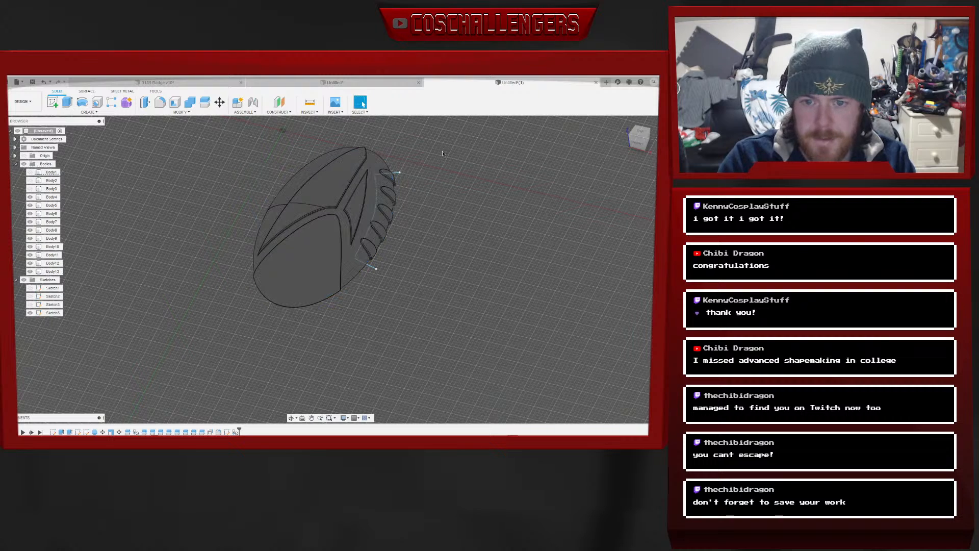
Start a non-uniform Scale on the pasted body and set its X scale to 0.9
{"action": "left_click", "coordinate": [48, 273]}
{"action": "left_click", "coordinate": [181, 112]}
{"action": "left_click", "coordinate": [148, 162]}
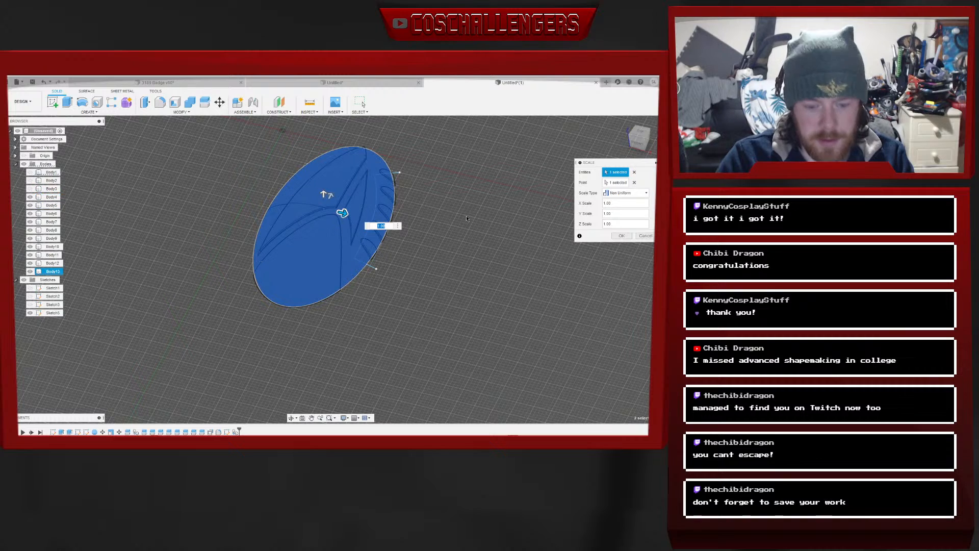
{"action": "type", "text": ".9"}
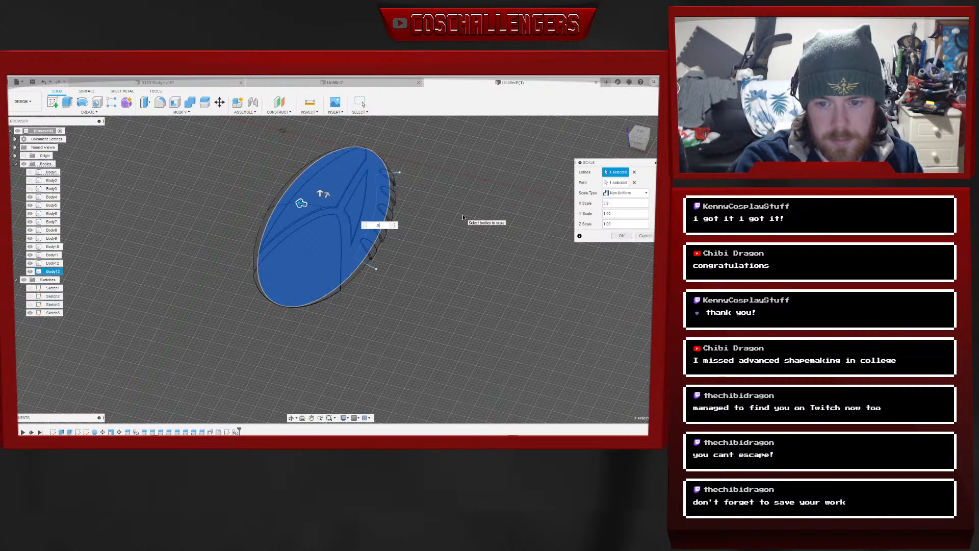
Try uniform scaling of the pasted body with a factor of 0.95, checking it from the top
{"action": "left_click", "coordinate": [620, 194]}
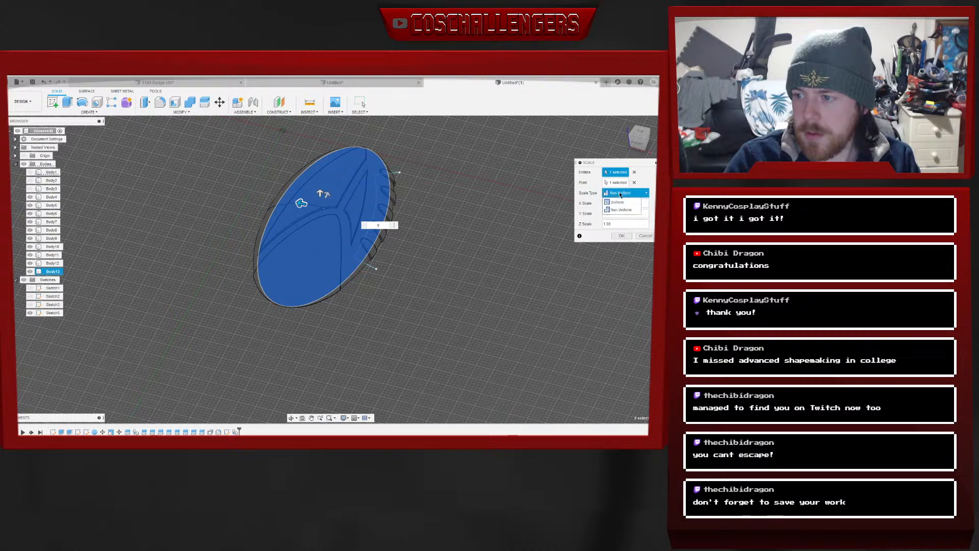
{"action": "left_click", "coordinate": [617, 203]}
{"action": "left_click", "coordinate": [617, 203]}
{"action": "type", "text": "1"}
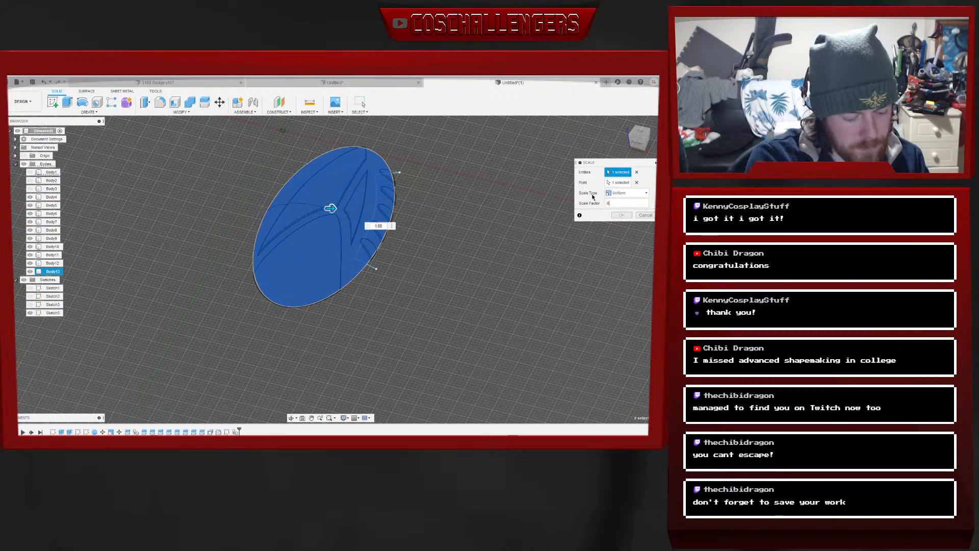
{"action": "left_click_drag", "start_coordinate": [641, 134], "coordinate": [586, 162]}
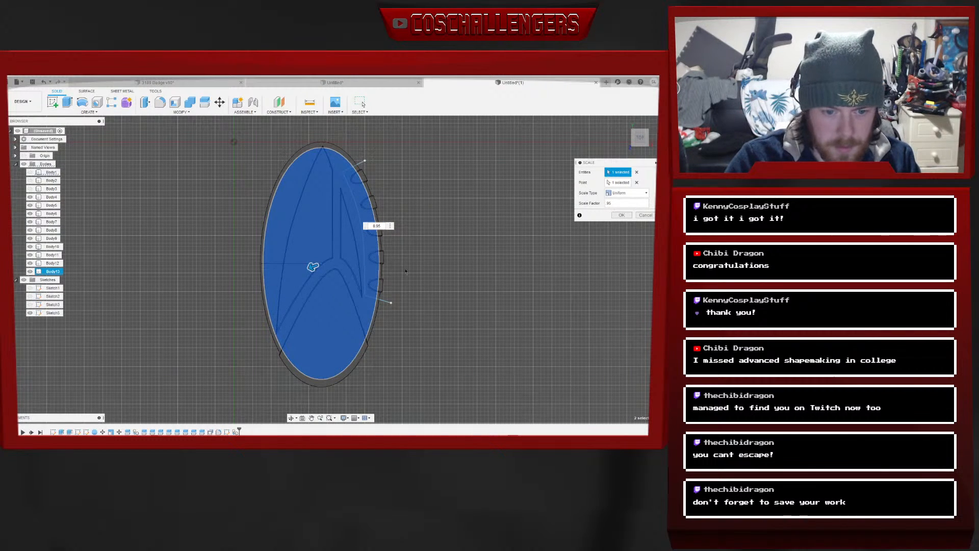
Switch the pasted body's scaling back to non-uniform and set the Y scale to 0.95
{"action": "left_click", "coordinate": [627, 192]}
{"action": "left_click", "coordinate": [620, 208]}
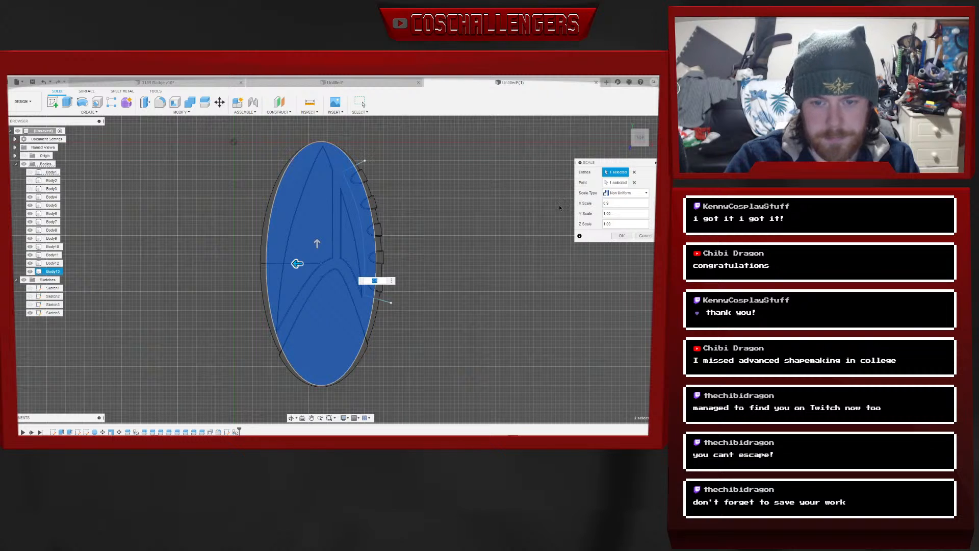
{"action": "left_click", "coordinate": [614, 213]}
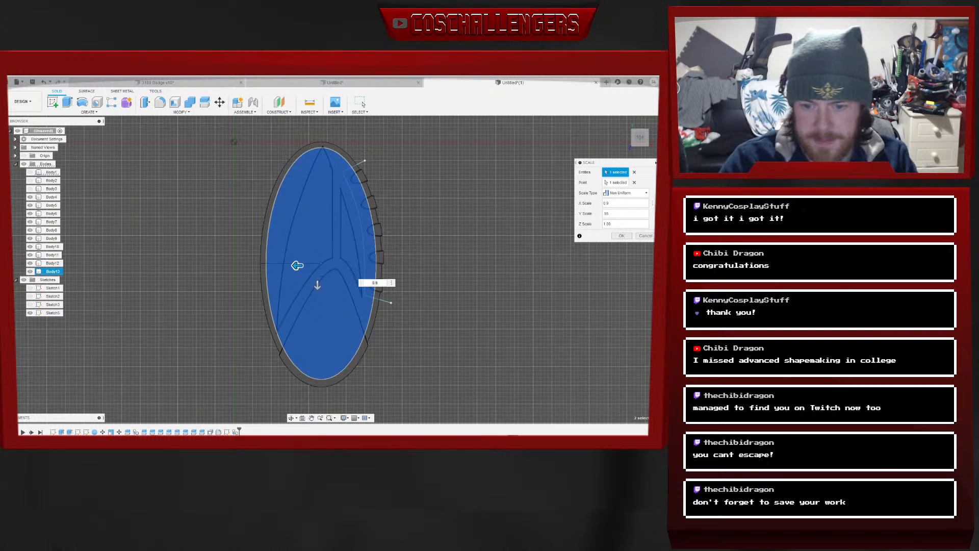
Set the pasted body's Z scale to 0.9 and apply the non-uniform scaling
{"action": "left_click", "coordinate": [643, 142]}
{"action": "mouse_move", "coordinate": [331, 230]}
{"action": "middle_mouse_down", "text": "shift"}
{"action": "mouse_move", "coordinate": [285, 164]}
{"action": "mouse_move", "coordinate": [278, 176]}
{"action": "middle_mouse_up", "text": "shift"}
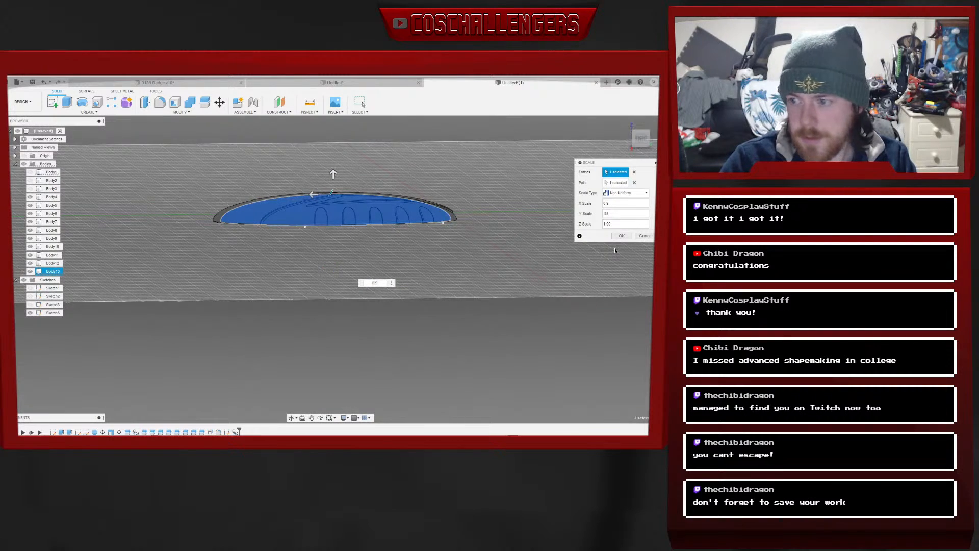
{"action": "key", "text": "Left"}
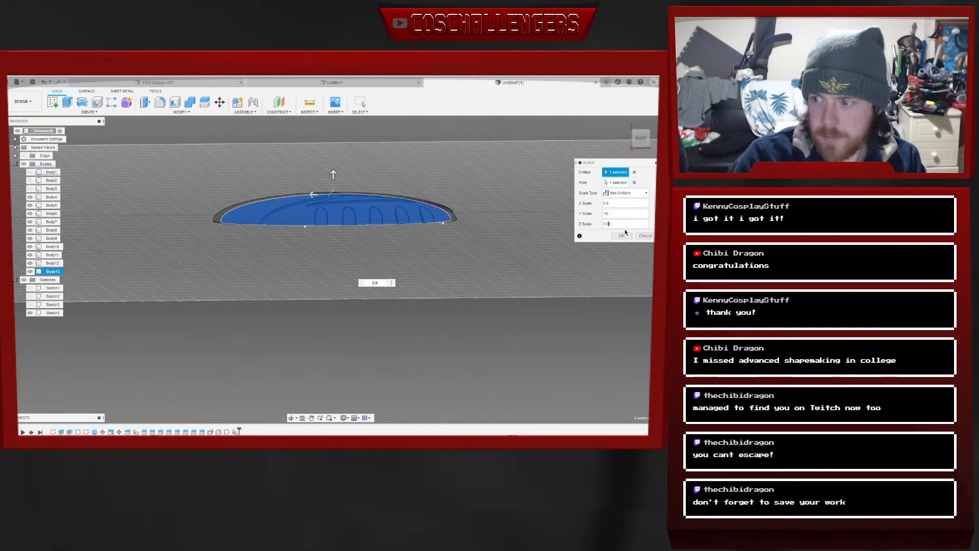
{"action": "left_click", "coordinate": [636, 138]}
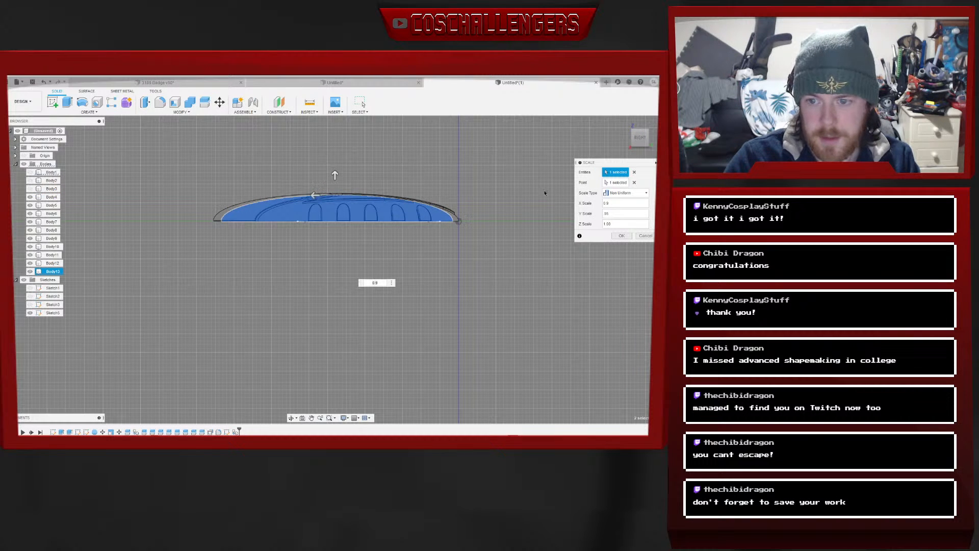
{"action": "key", "text": "BackSpace"}
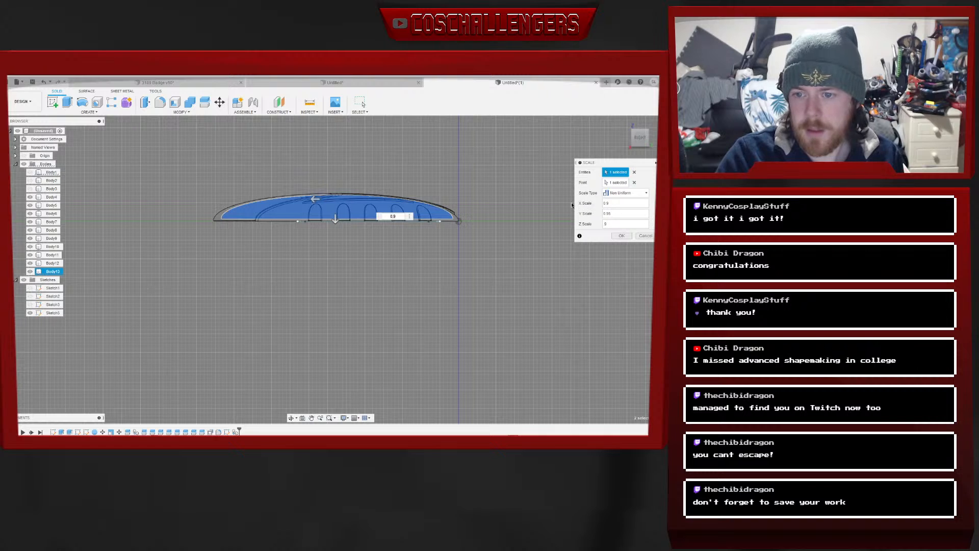
{"action": "type", "text": "5"}
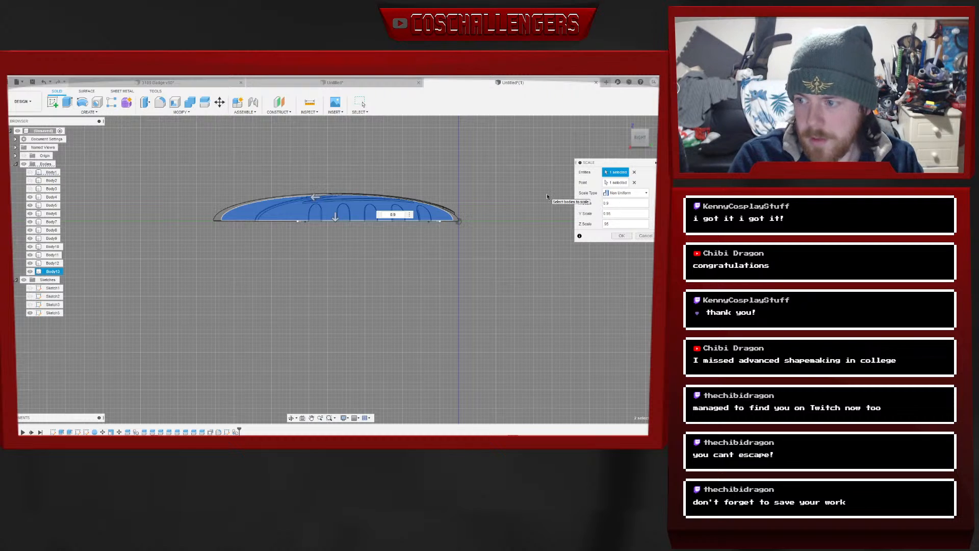
{"action": "key", "text": "BackSpace"}
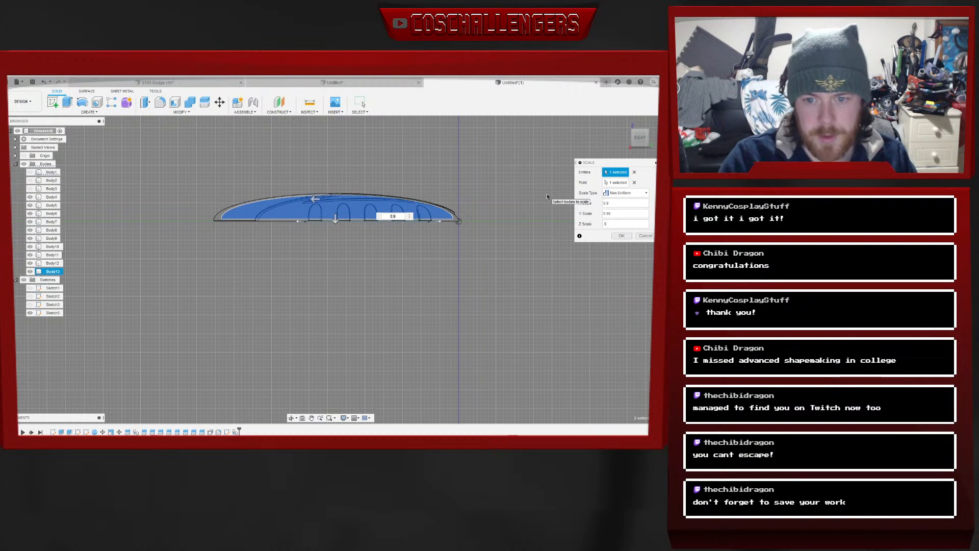
{"action": "left_click", "coordinate": [622, 236]}
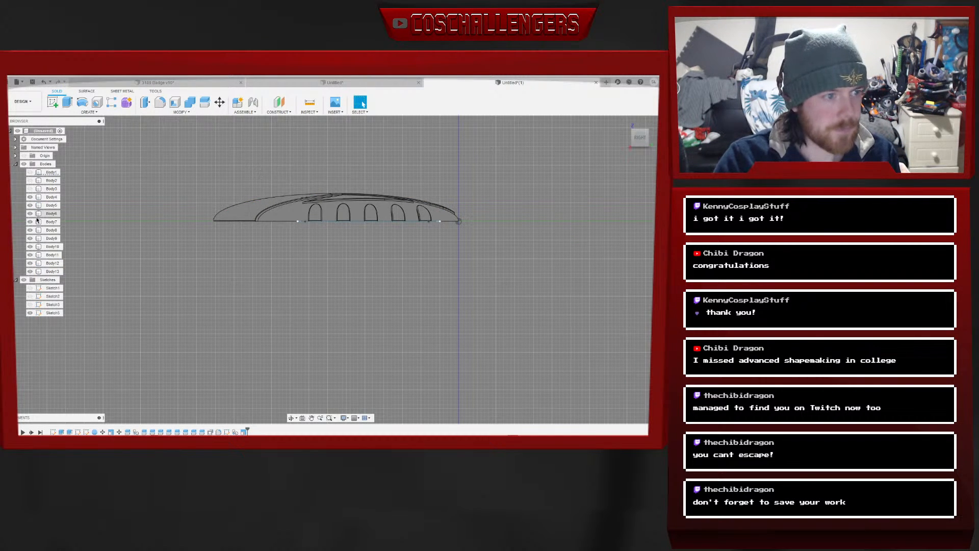
Hide Body4 through Body12 so that only the scaled Body13 remains displayed
{"action": "left_click", "coordinate": [30, 262]}
{"action": "left_click", "coordinate": [30, 254]}
{"action": "left_click", "coordinate": [30, 246]}
{"action": "left_click", "coordinate": [30, 238]}
{"action": "left_click", "coordinate": [30, 231]}
{"action": "left_click", "coordinate": [30, 222]}
{"action": "left_click", "coordinate": [30, 213]}
{"action": "left_click", "coordinate": [30, 205]}
{"action": "left_click", "coordinate": [30, 197]}
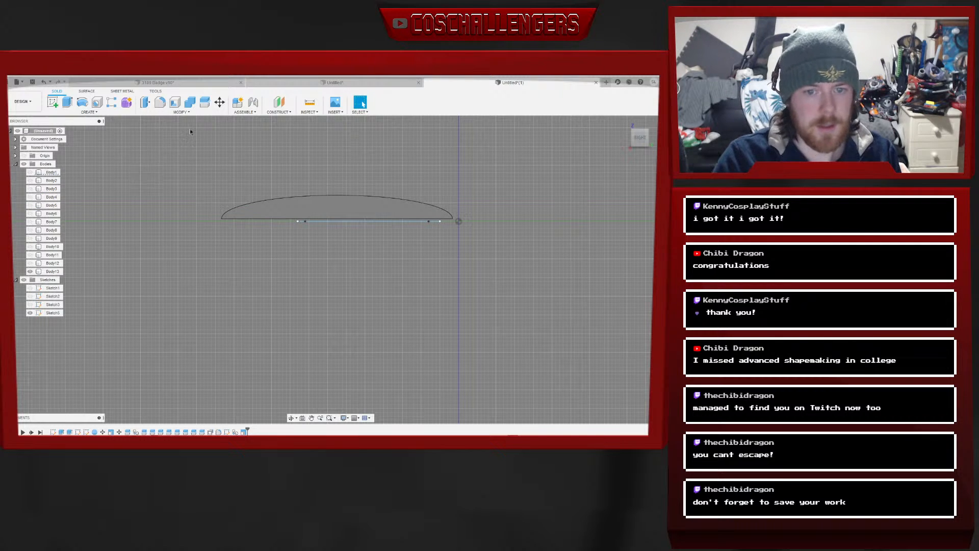
Move the scaled Body13 by -0.675 mm in Z so its flat base sits on the sketch plane
{"action": "left_click", "coordinate": [322, 208]}
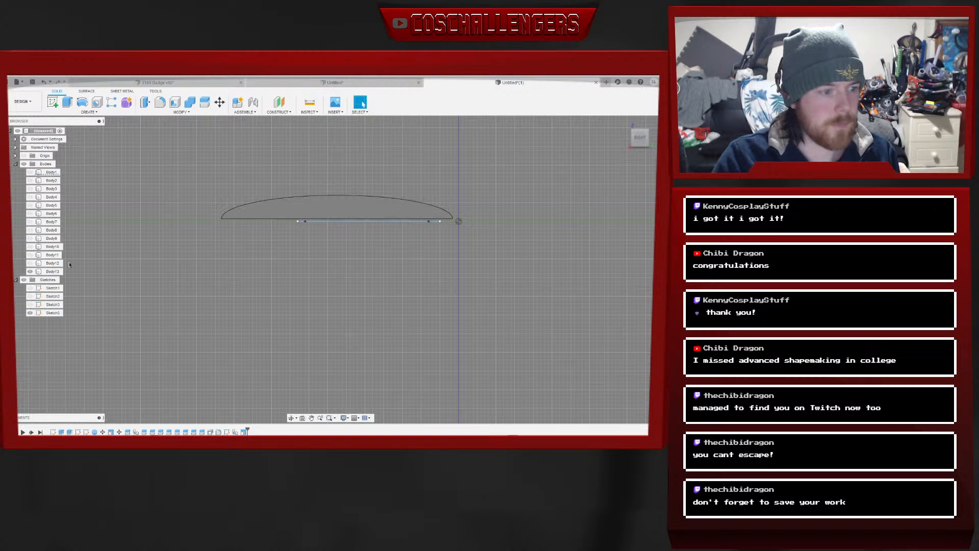
{"action": "left_click", "coordinate": [52, 271]}
{"action": "left_click", "coordinate": [220, 102]}
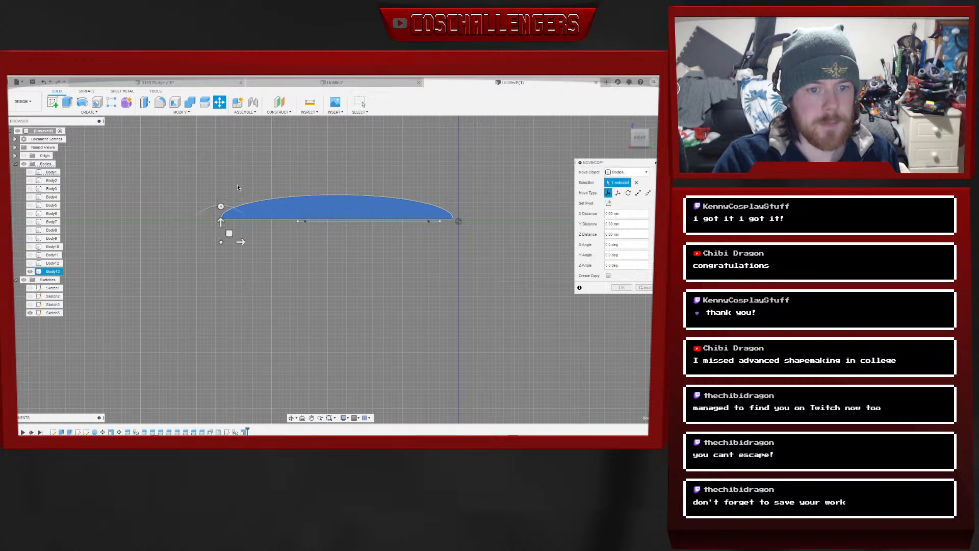
{"action": "left_click_drag", "start_coordinate": [221, 228], "coordinate": [220, 221]}
{"action": "scroll", "coordinate": [189, 247], "scroll_direction": "up", "scroll_amount": 5}
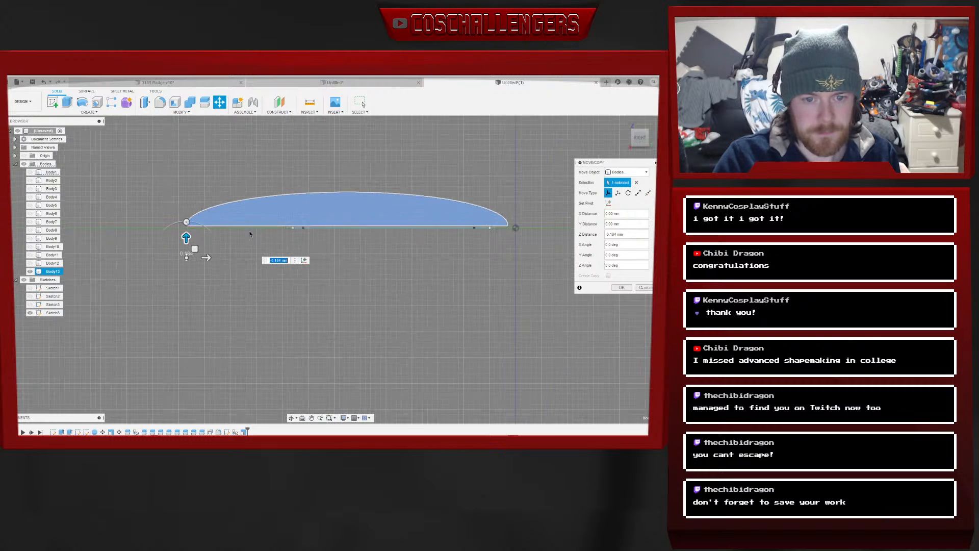
{"action": "left_click_drag", "start_coordinate": [203, 295], "coordinate": [203, 304]}
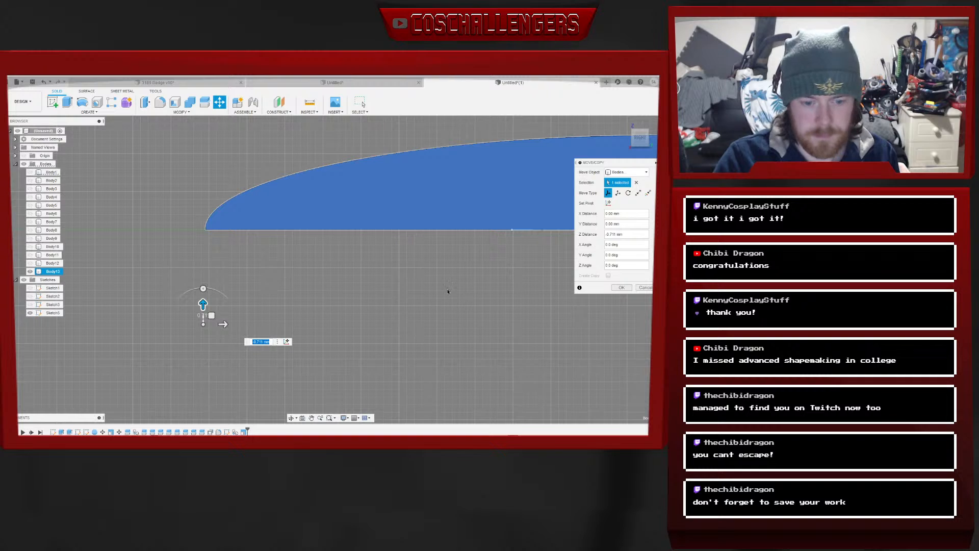
{"action": "key", "text": "Right"}
{"action": "key", "text": "BackSpace"}
{"action": "key", "text": "BackSpace"}
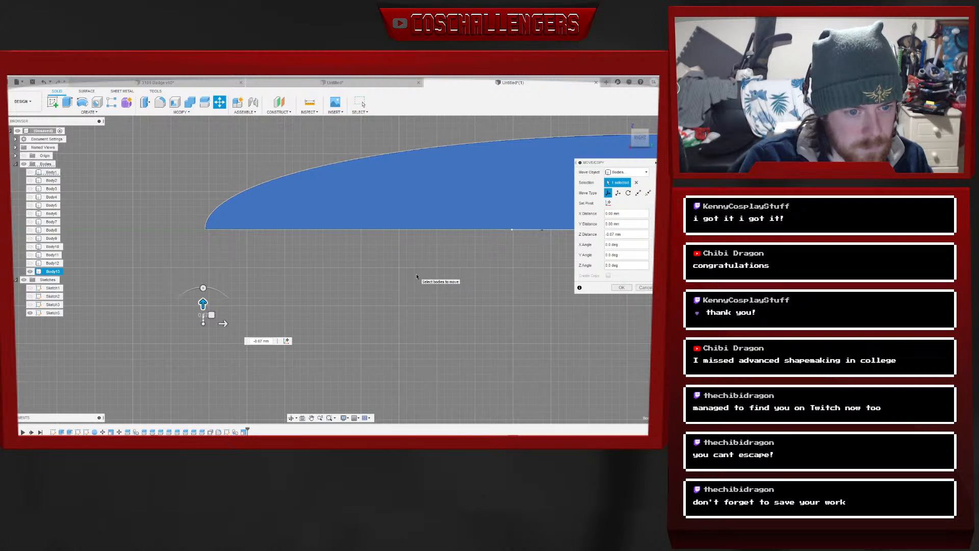
{"action": "type", "text": "5"}
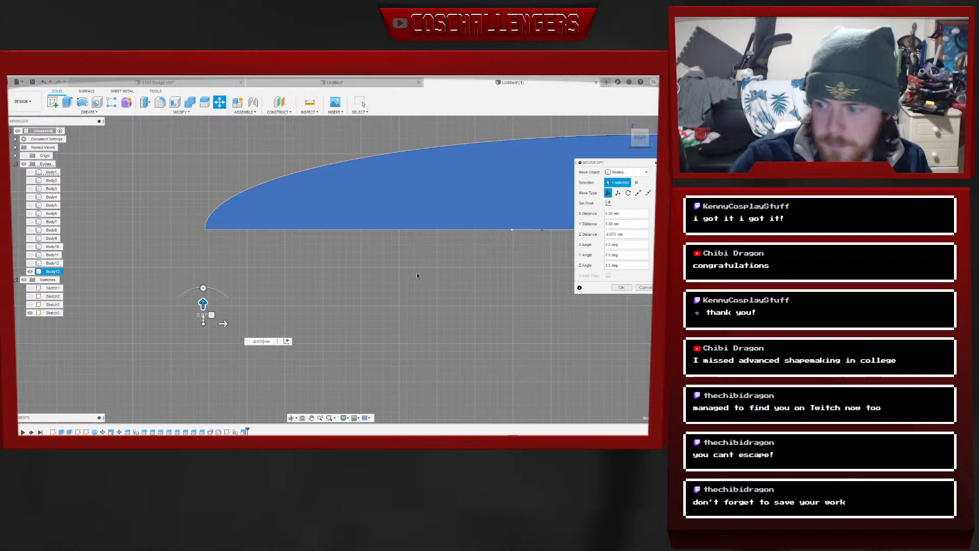
{"action": "left_click", "coordinate": [621, 288]}
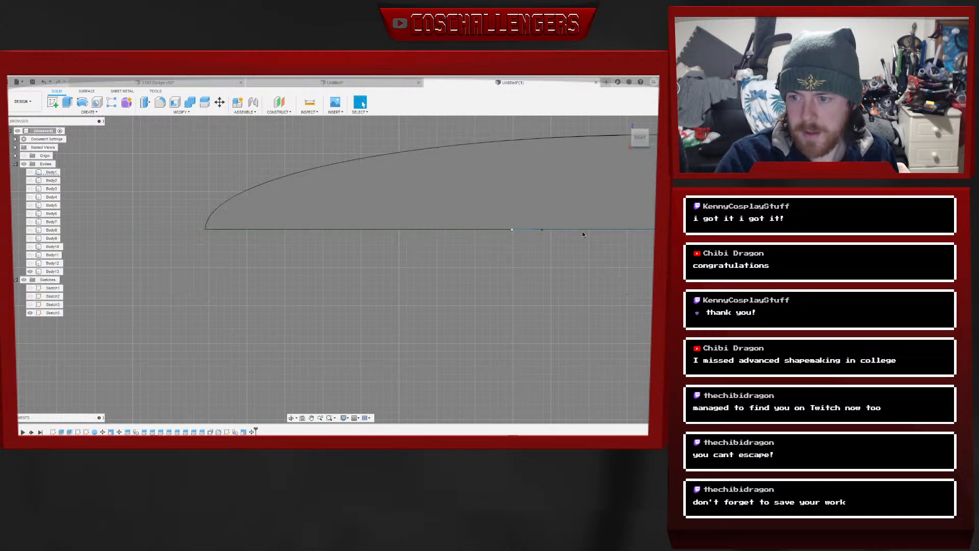
Examine the lowered Body13 and the edge sketch line from above and in the isometric home view
{"action": "left_click_drag", "start_coordinate": [641, 139], "coordinate": [657, 156]}
{"action": "scroll", "coordinate": [543, 210], "scroll_direction": "up", "scroll_amount": 3}
{"action": "scroll", "coordinate": [531, 219], "scroll_direction": "down", "scroll_amount": 6}
{"action": "left_click", "coordinate": [498, 201]}
{"action": "scroll", "coordinate": [498, 201], "scroll_direction": "down", "scroll_amount": 4}
{"action": "left_click", "coordinate": [637, 133]}
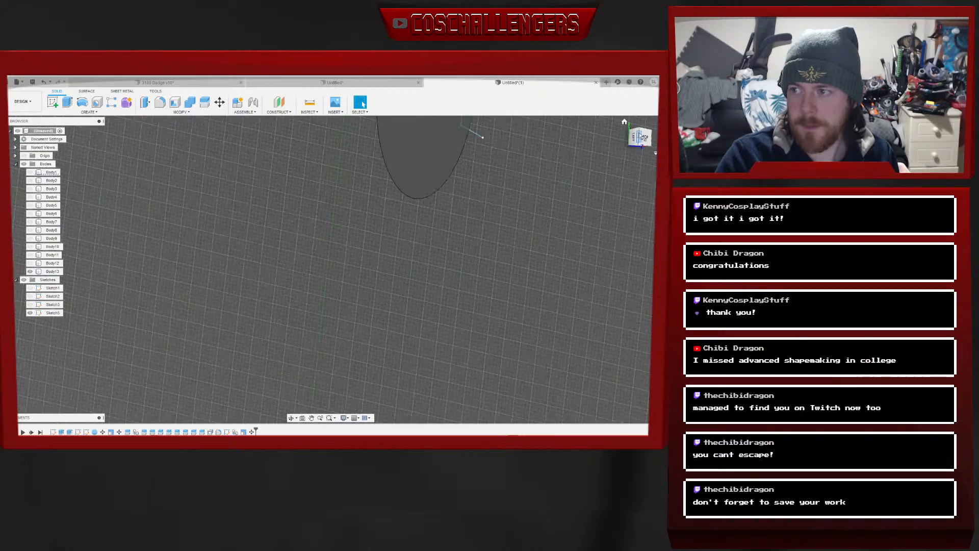
{"action": "middle_click_drag", "start_coordinate": [511, 240], "coordinate": [386, 352]}
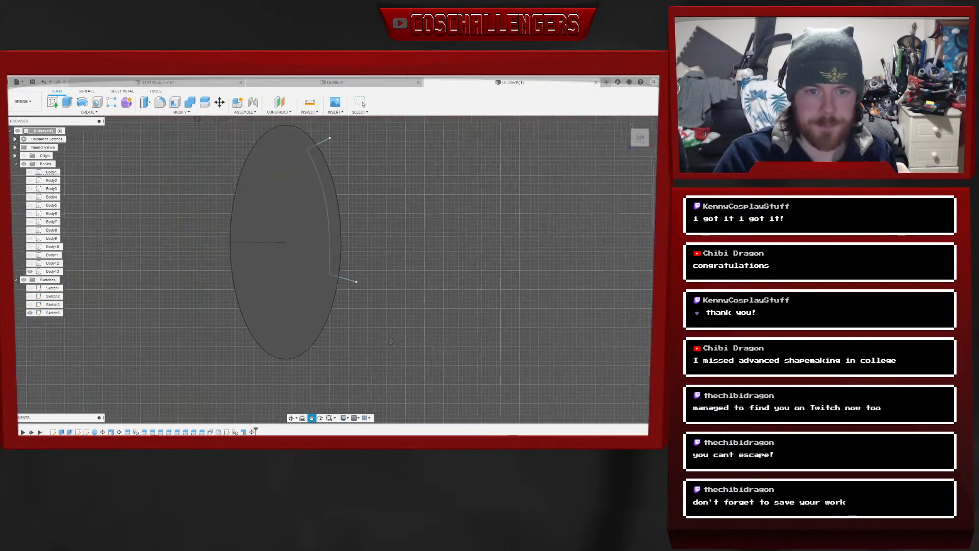
{"action": "left_click", "coordinate": [626, 123]}
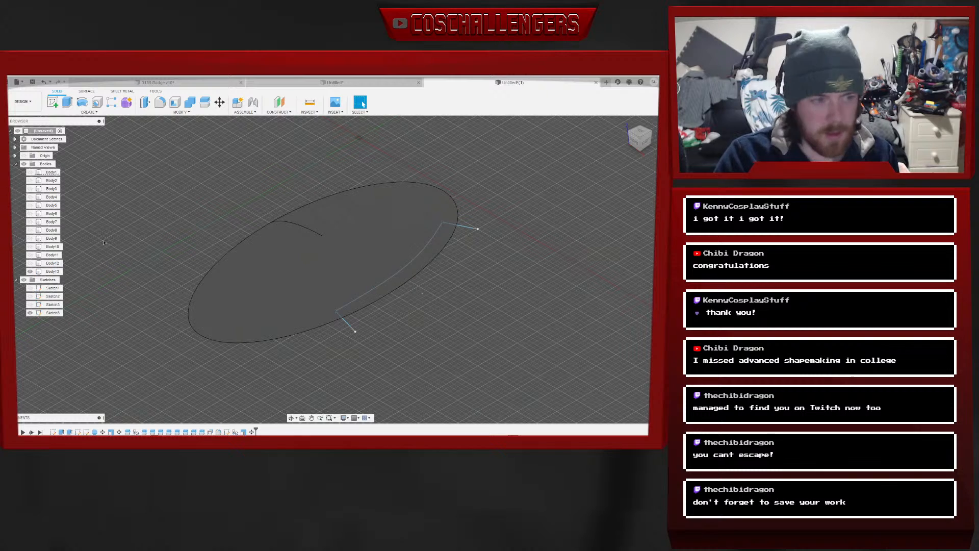
Show Body12 and use Combine to cut Body13 out of it, keeping the tool body
{"action": "left_click", "coordinate": [30, 263]}
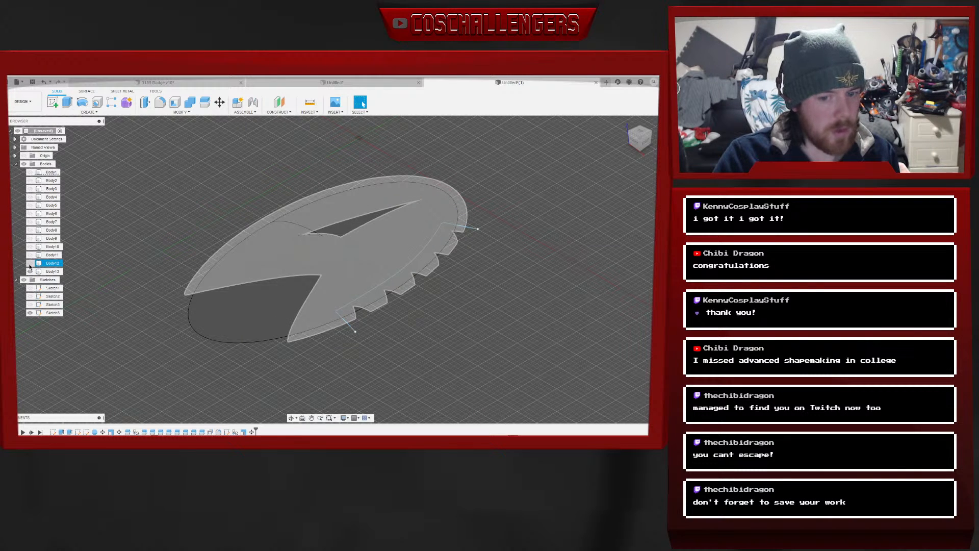
{"action": "left_click", "coordinate": [29, 266]}
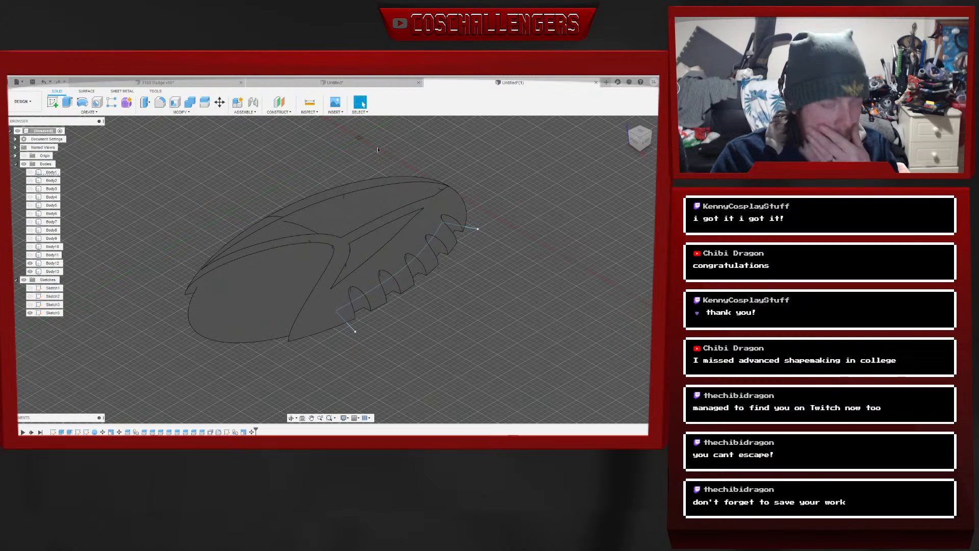
{"action": "left_click", "coordinate": [190, 102]}
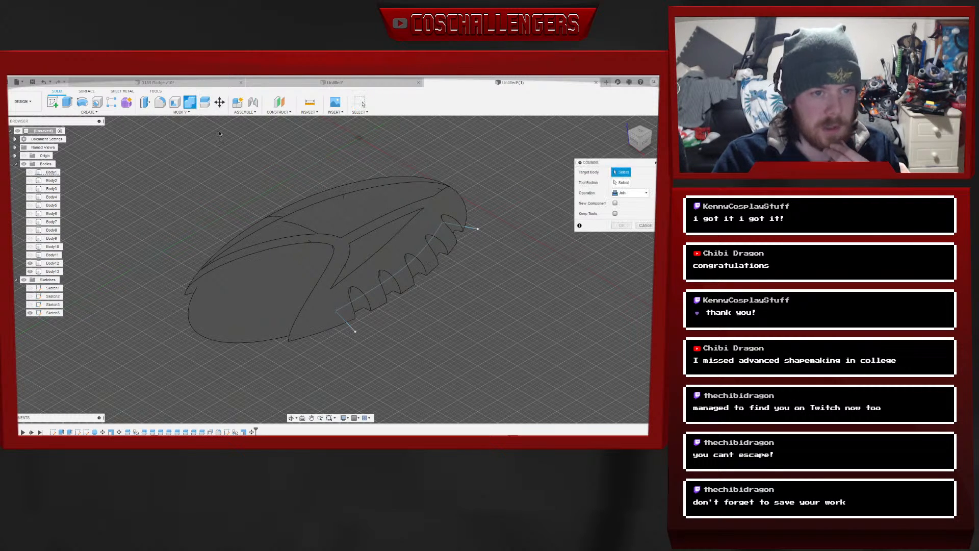
{"action": "left_click", "coordinate": [284, 283]}
{"action": "left_click", "coordinate": [267, 294]}
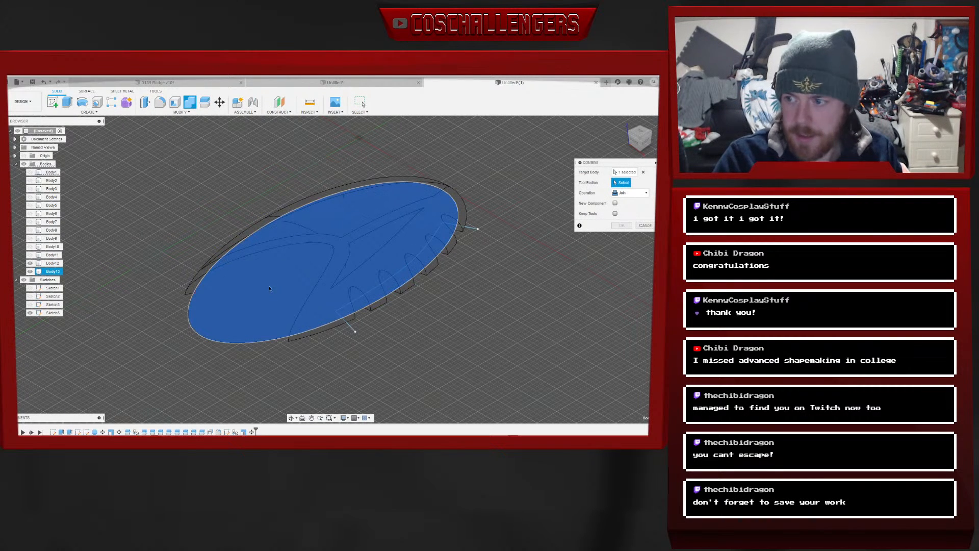
{"action": "left_click", "coordinate": [624, 174]}
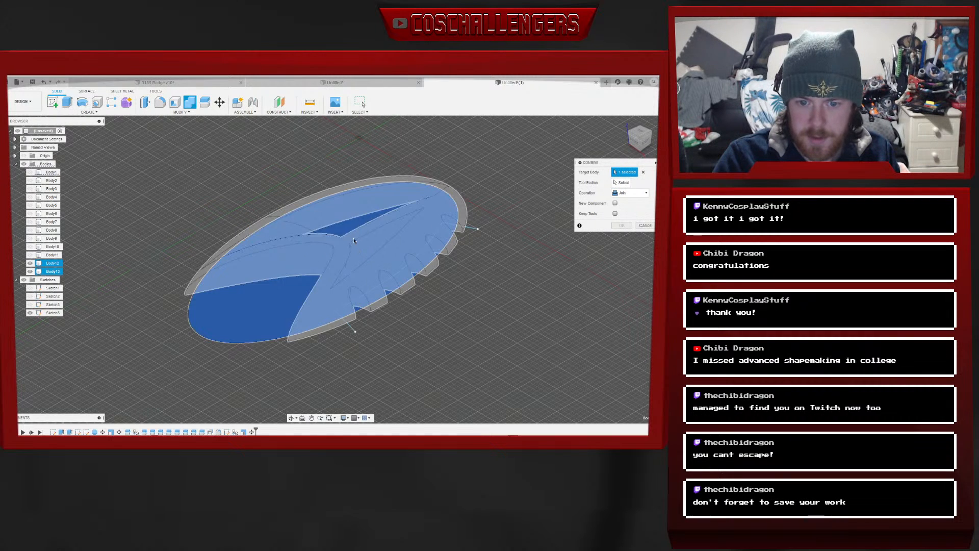
{"action": "left_click", "coordinate": [388, 234]}
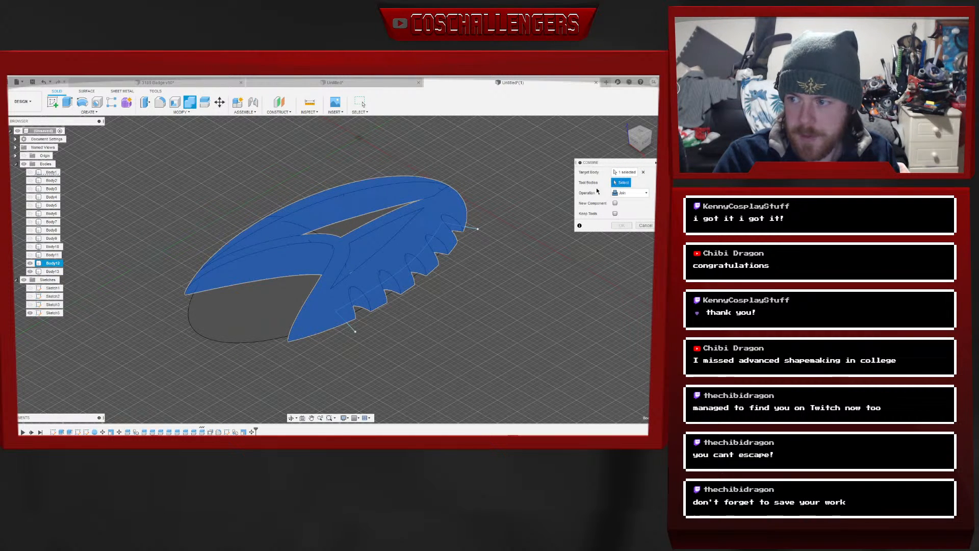
{"action": "left_click", "coordinate": [53, 271]}
{"action": "left_click", "coordinate": [623, 194]}
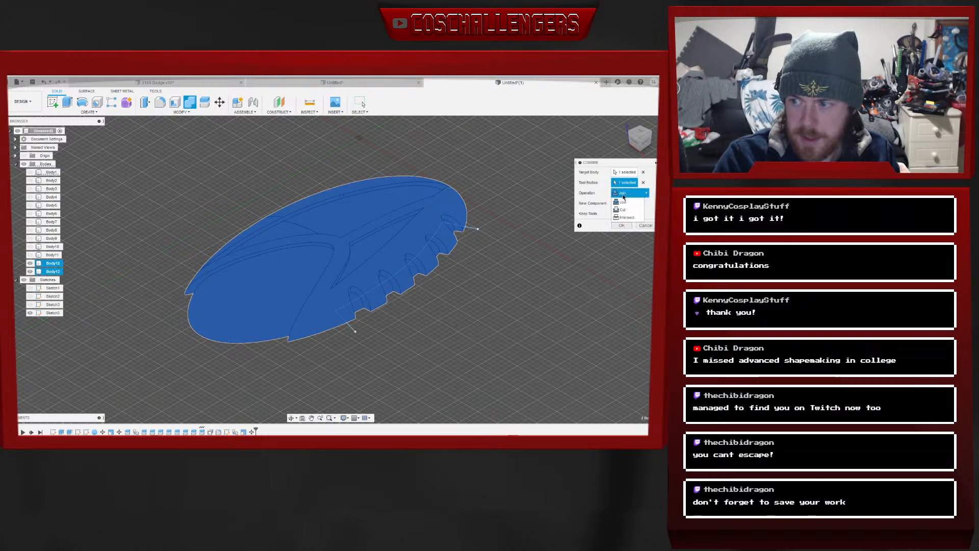
{"action": "left_click", "coordinate": [622, 209]}
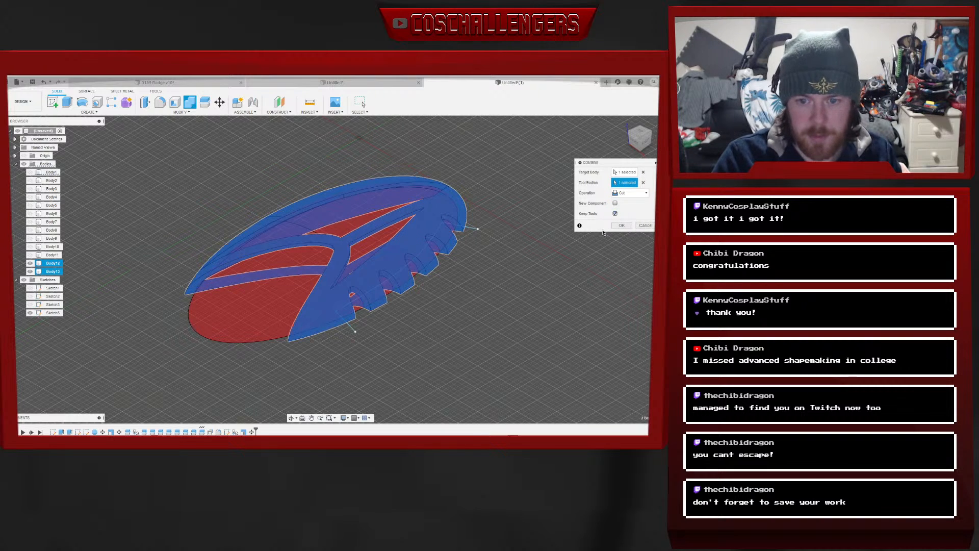
{"action": "left_click", "coordinate": [621, 225]}
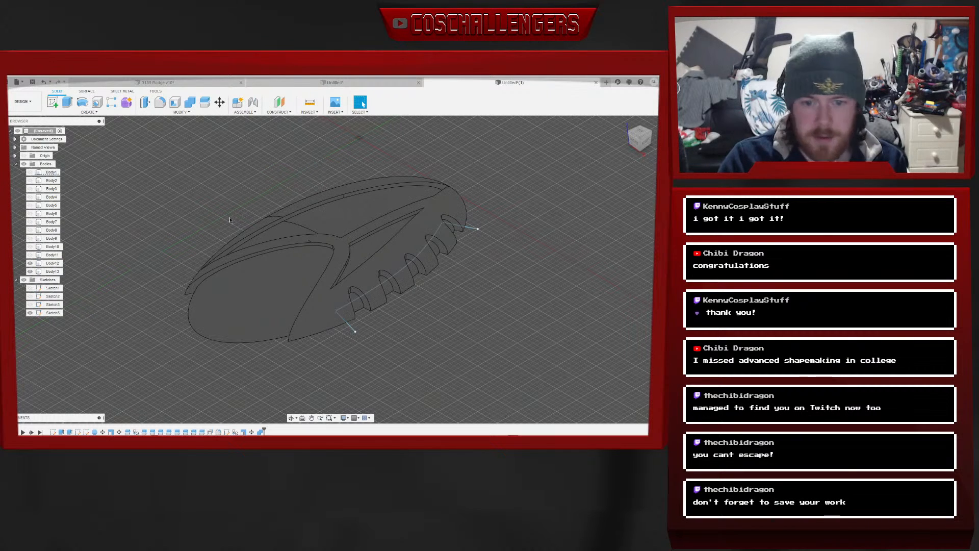
Check the hollowed Body12 with Body13 hidden and shown again
{"action": "left_click", "coordinate": [31, 264]}
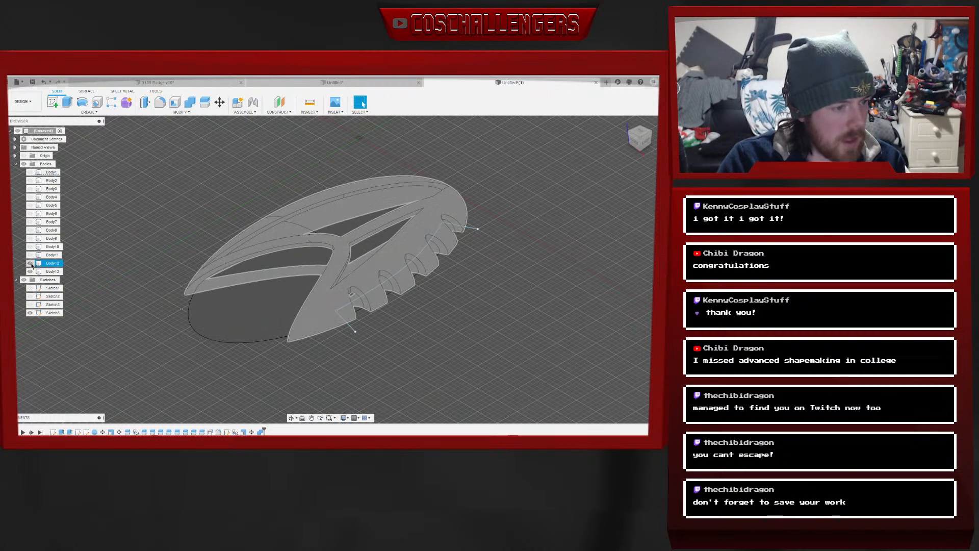
{"action": "left_click", "coordinate": [33, 273]}
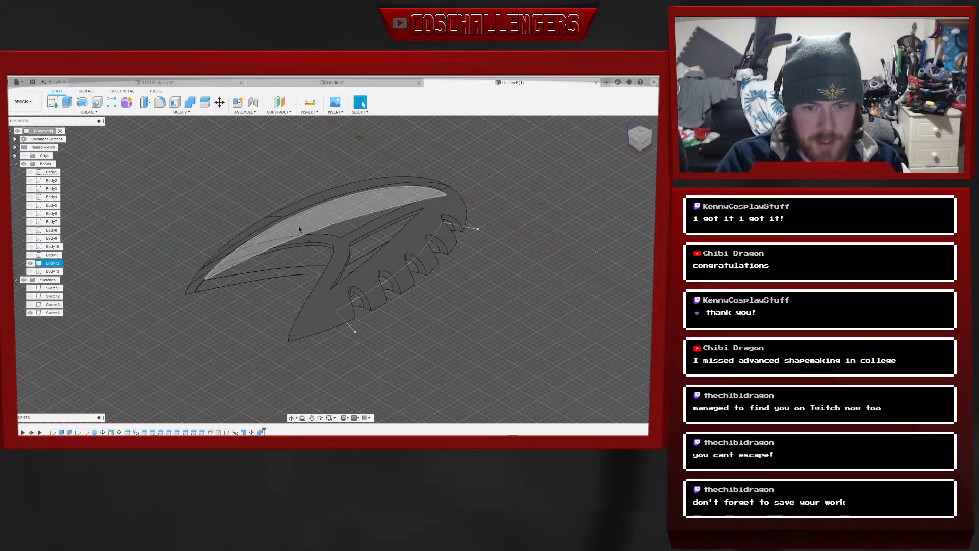
{"action": "mouse_move", "coordinate": [636, 146]}
{"action": "left_mouse_down"}
{"action": "mouse_move", "coordinate": [623, 117]}
{"action": "mouse_move", "coordinate": [634, 146]}
{"action": "left_mouse_up"}
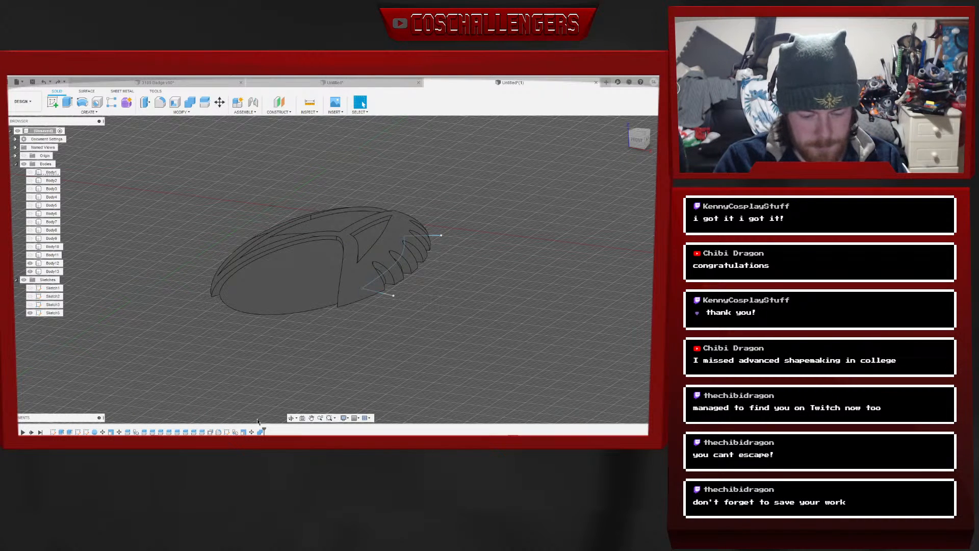
Roll the timeline back before the Combine, hide Body12, and extrude Body13's flat base 1 mm with the Join operation
{"action": "left_click_drag", "start_coordinate": [265, 429], "coordinate": [256, 432]}
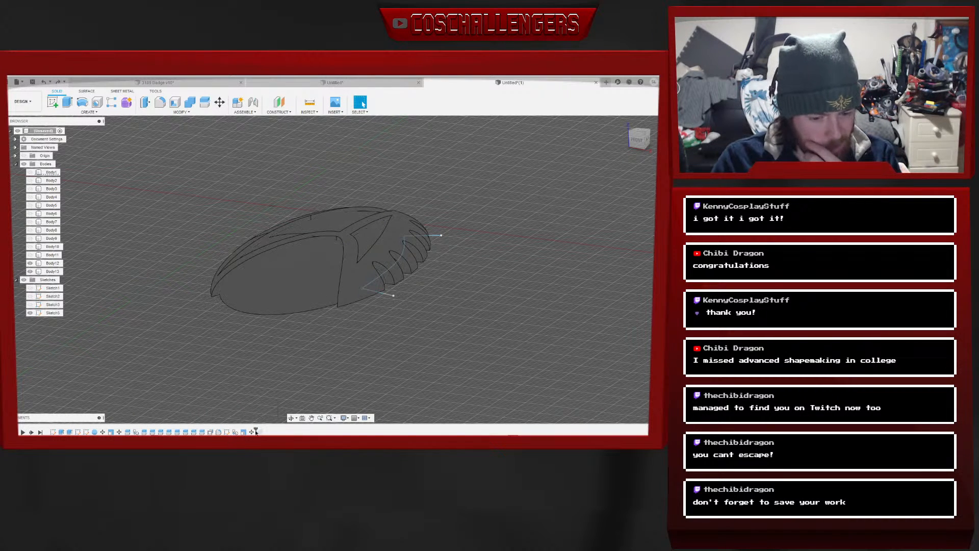
{"action": "left_click", "coordinate": [629, 135]}
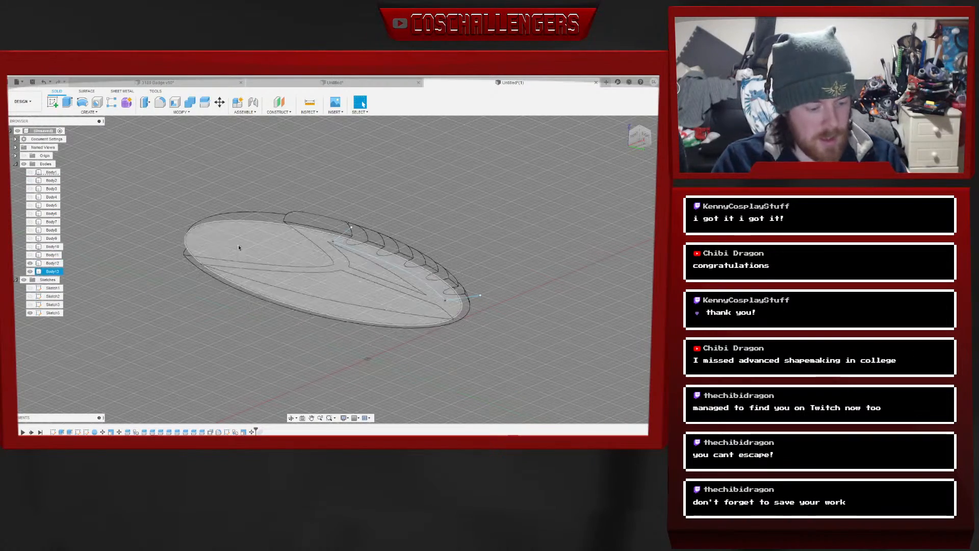
{"action": "key", "text": "e"}
{"action": "left_click", "coordinate": [272, 243]}
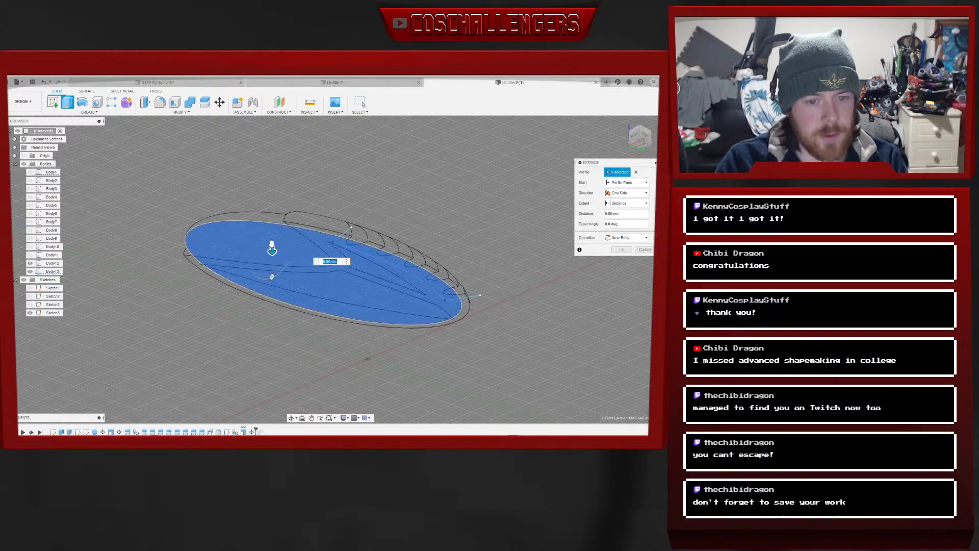
{"action": "type", "text": "1"}
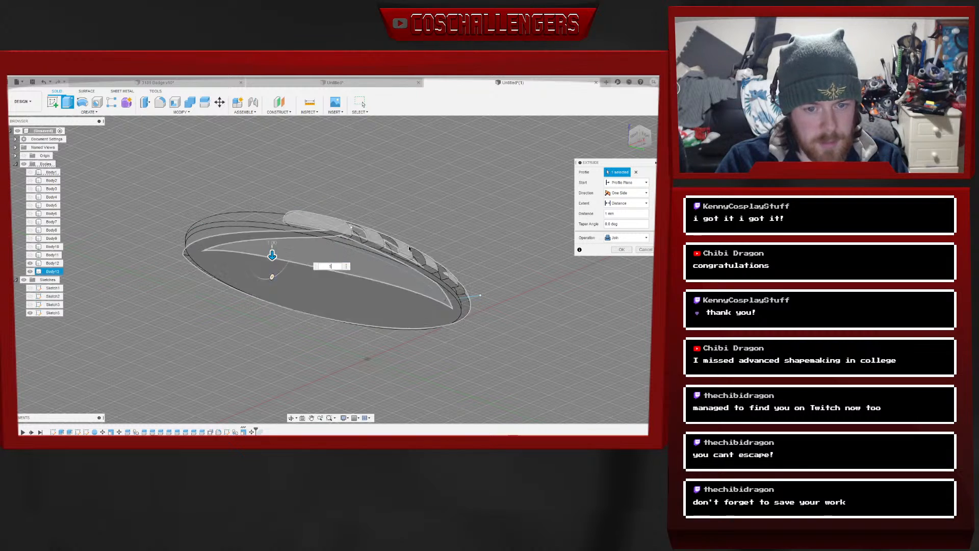
{"action": "left_click", "coordinate": [626, 238]}
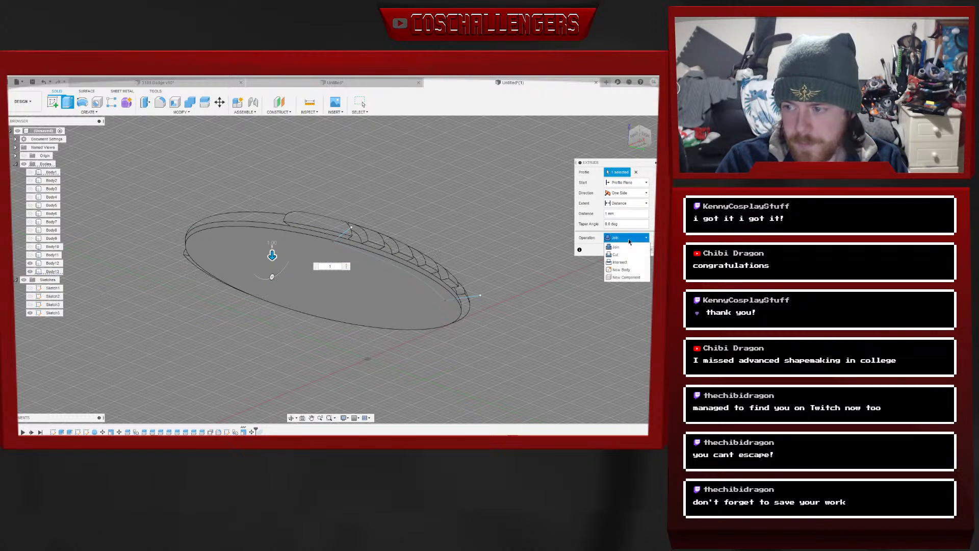
{"action": "left_click", "coordinate": [621, 251]}
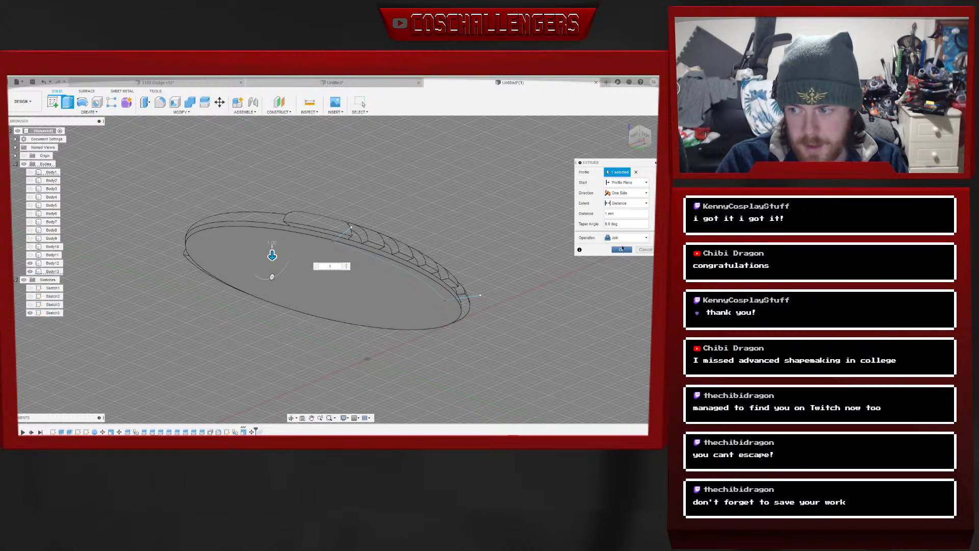
{"action": "left_click", "coordinate": [31, 264]}
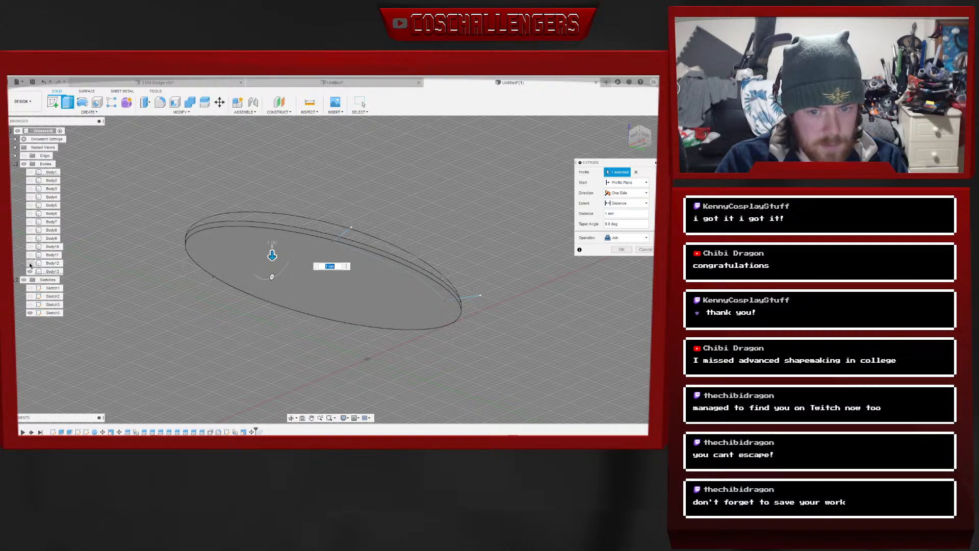
{"action": "left_click", "coordinate": [622, 250]}
Roll the timeline forward past the Combine and show Body12 again
{"action": "left_click_drag", "start_coordinate": [644, 134], "coordinate": [634, 153]}
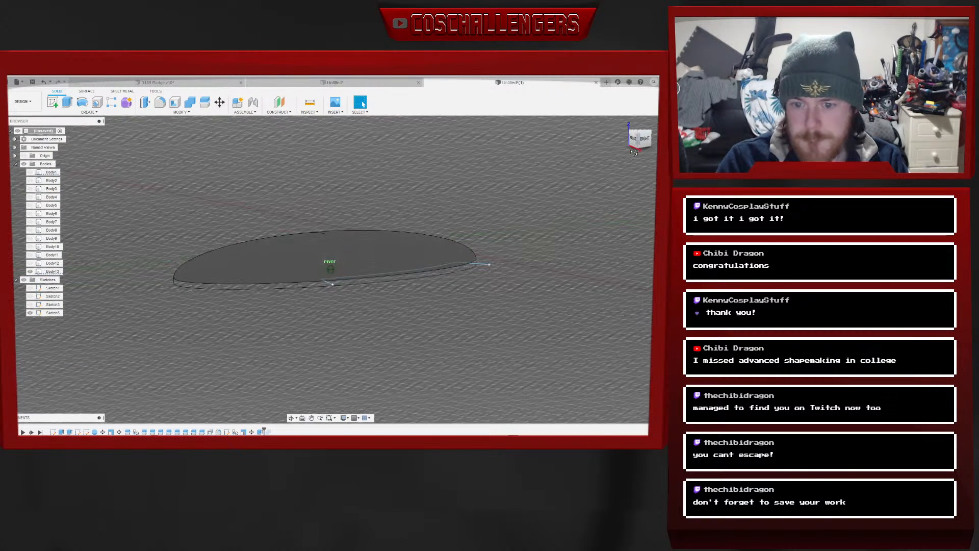
{"action": "left_click", "coordinate": [30, 264]}
{"action": "left_click", "coordinate": [30, 263]}
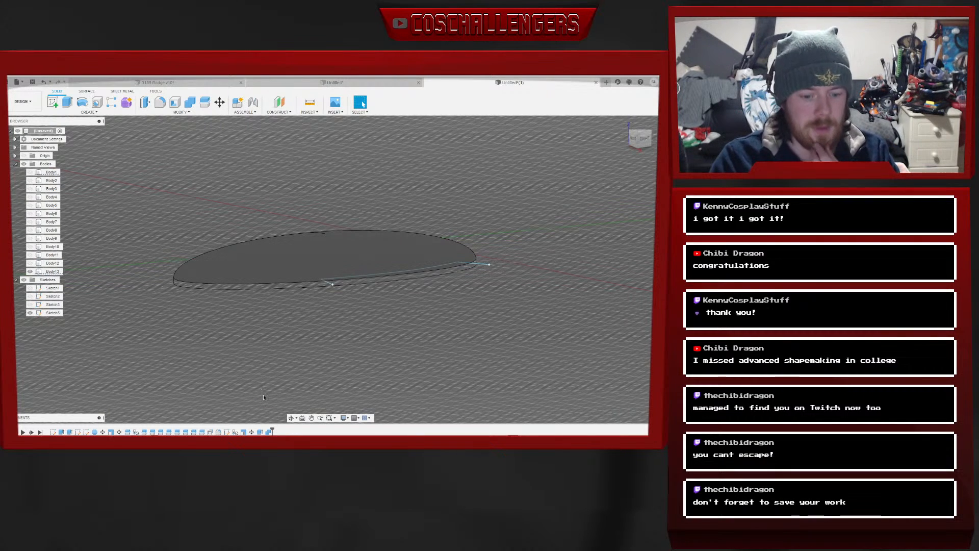
{"action": "left_click", "coordinate": [31, 263]}
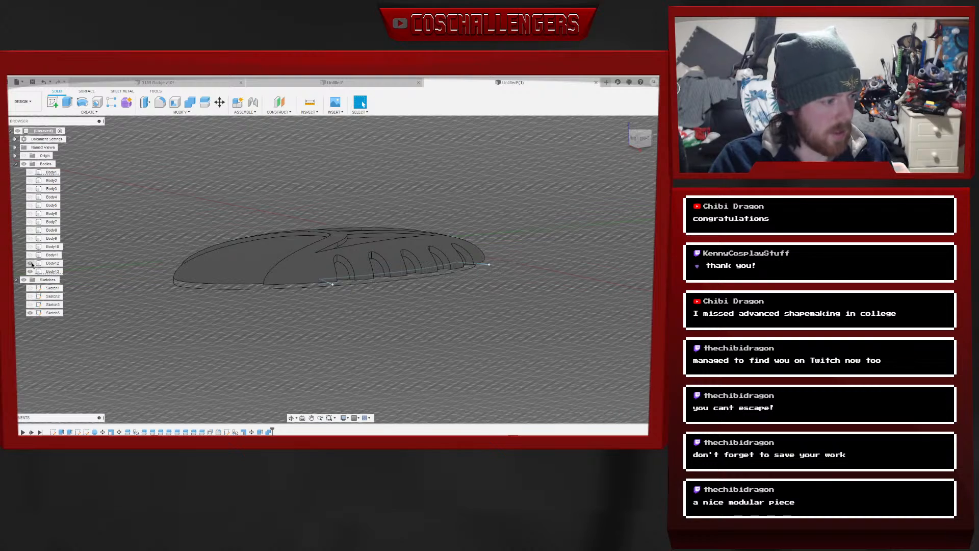
Hide Body13 and examine the hollowed Body12 from above and from its underside
{"action": "left_click", "coordinate": [647, 138]}
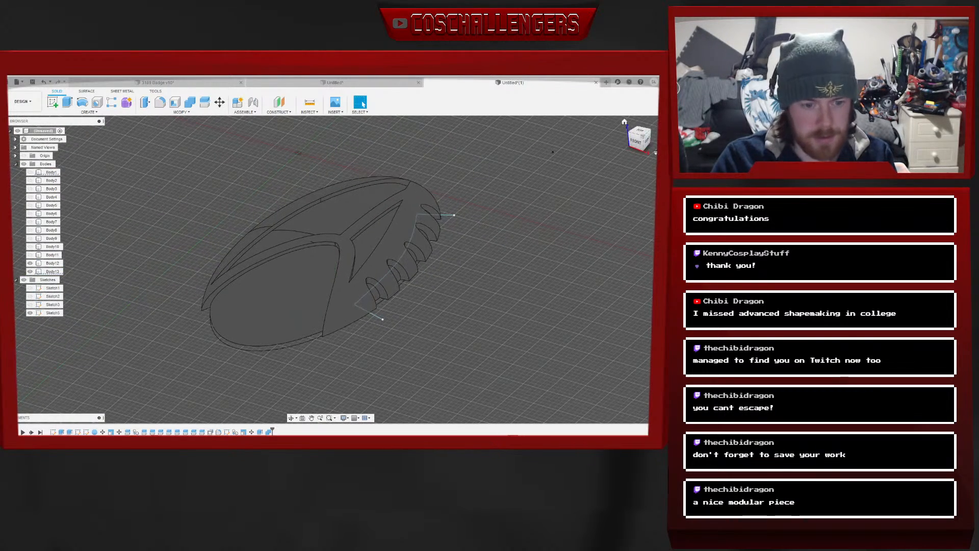
{"action": "left_click", "coordinate": [30, 271]}
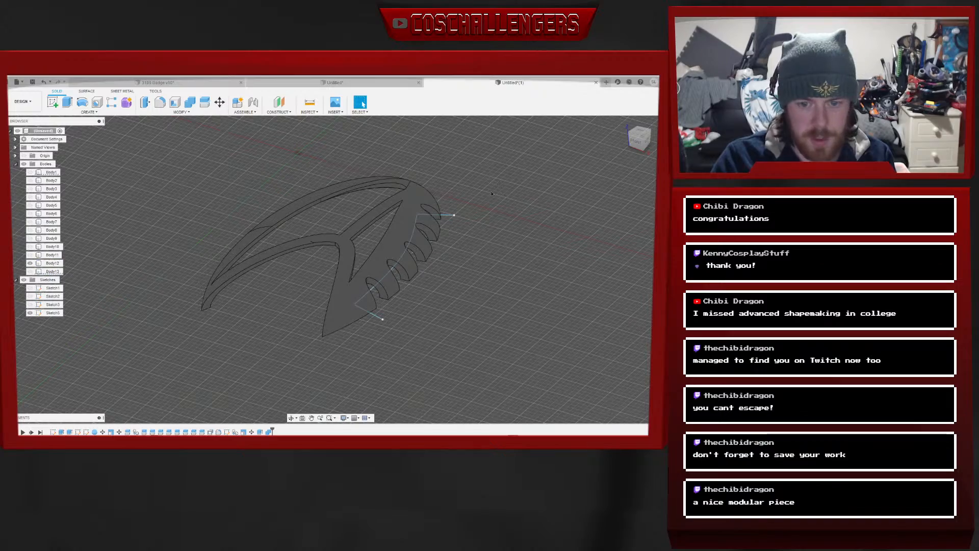
{"action": "left_click", "coordinate": [632, 129]}
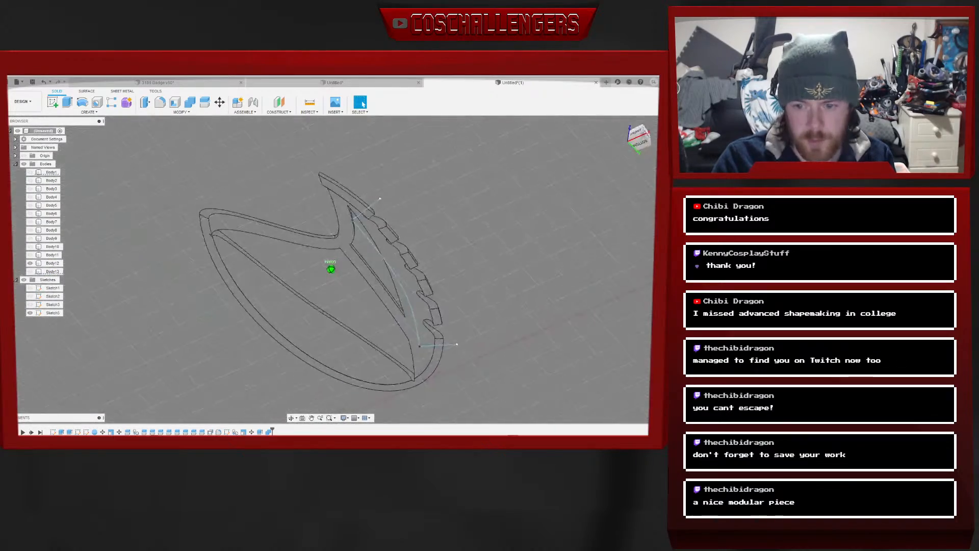
{"action": "mouse_move", "coordinate": [331, 270]}
{"action": "middle_mouse_down", "text": "shift"}
{"action": "mouse_move", "coordinate": [357, 281]}
{"action": "mouse_move", "coordinate": [372, 327]}
{"action": "mouse_move", "coordinate": [365, 270]}
{"action": "mouse_move", "coordinate": [339, 263]}
{"action": "mouse_move", "coordinate": [321, 278]}
{"action": "mouse_move", "coordinate": [300, 252]}
{"action": "middle_mouse_up", "text": "shift"}
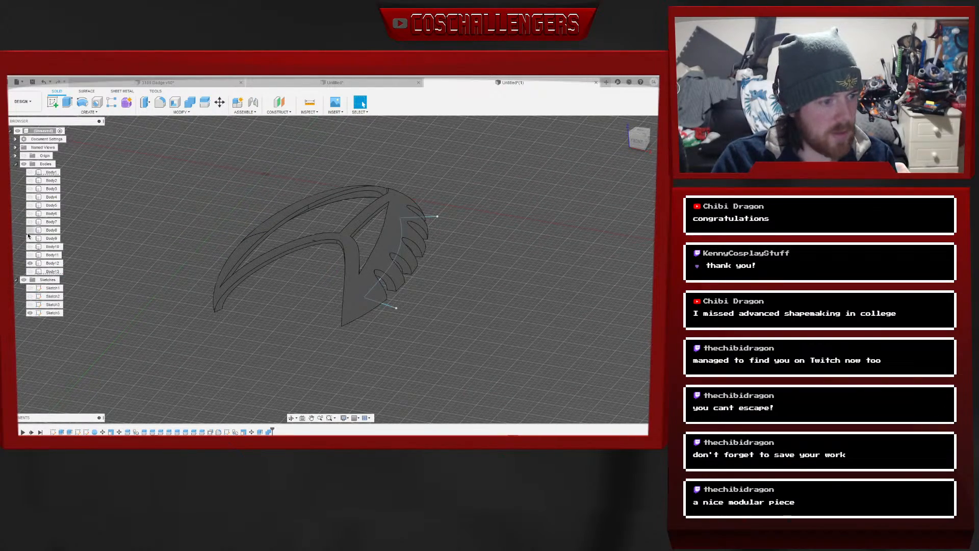
Compare the emblem with Body2 and Body13 by toggling their visibility, leaving Body13 shown and Body2 hidden
{"action": "left_click", "coordinate": [31, 181]}
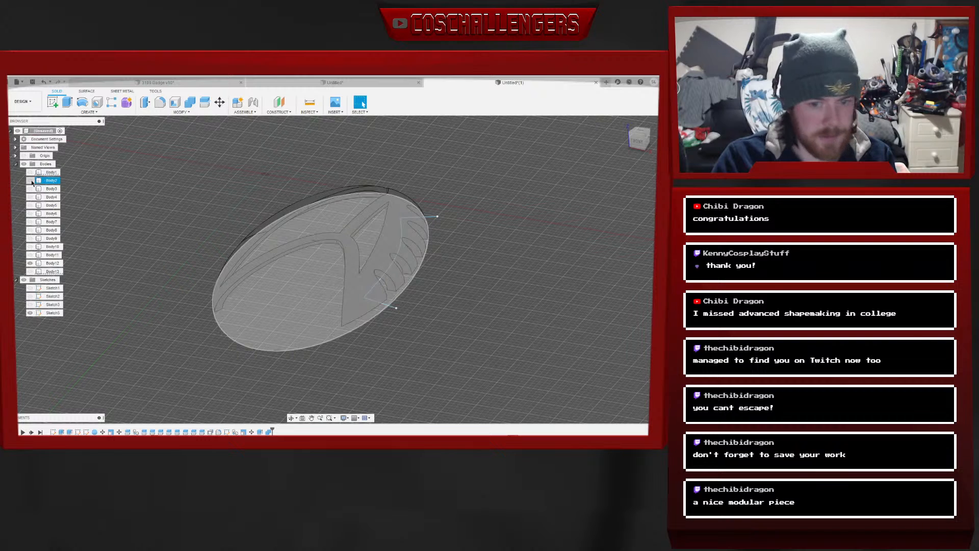
{"action": "left_click", "coordinate": [31, 181]}
{"action": "left_click", "coordinate": [31, 271]}
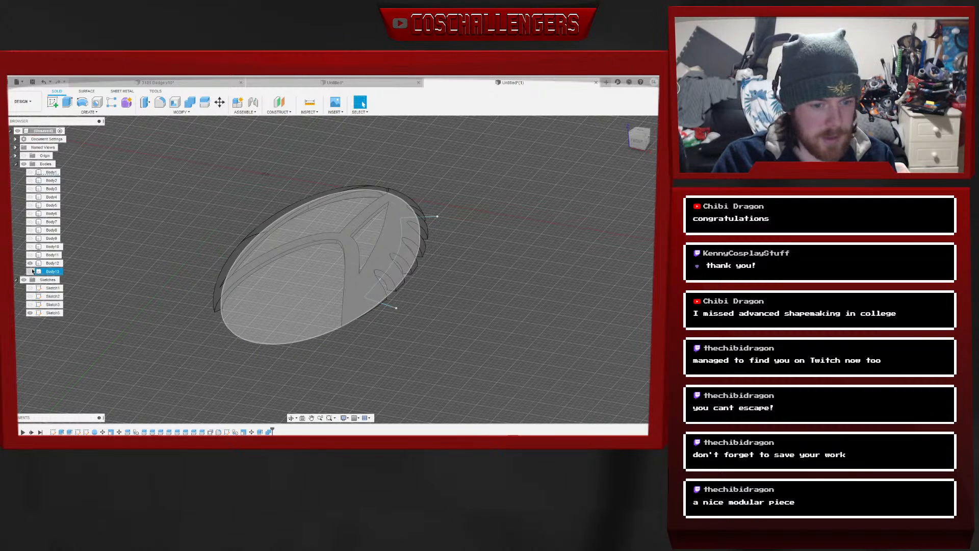
{"action": "left_click", "coordinate": [31, 272]}
{"action": "left_click", "coordinate": [30, 271]}
{"action": "left_click", "coordinate": [30, 271]}
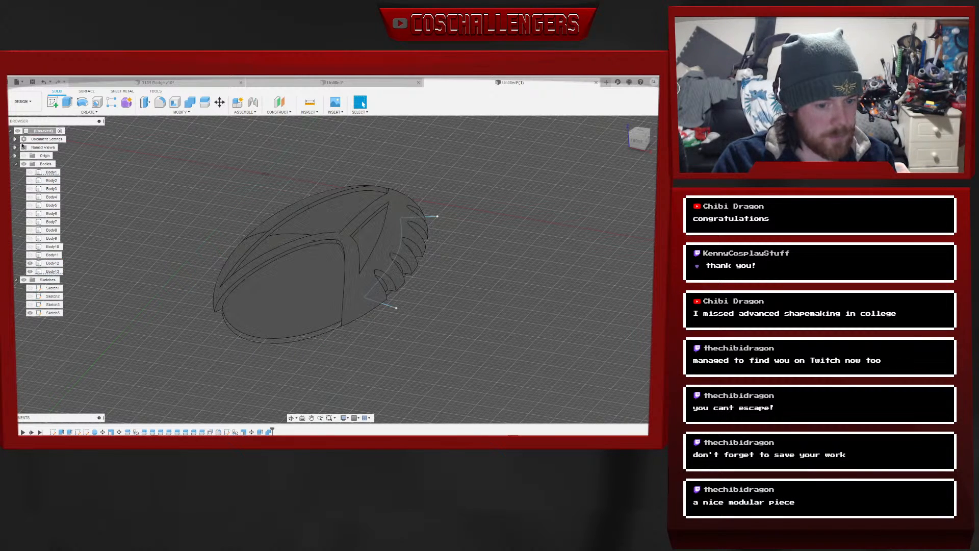
{"action": "left_click", "coordinate": [31, 181]}
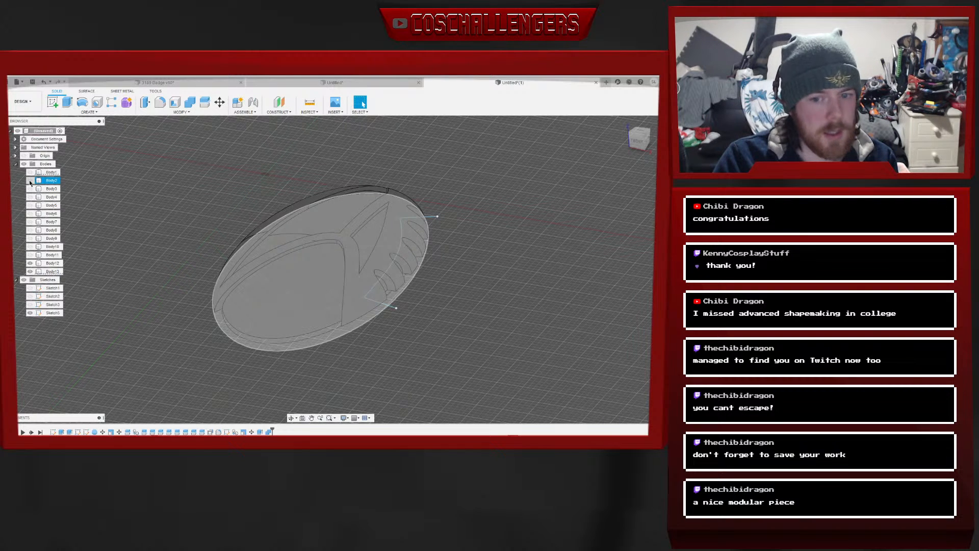
{"action": "left_click", "coordinate": [31, 181]}
Show Body4 through Body11 together with Body12 and Body13, and examine the complete badge
{"action": "left_click", "coordinate": [31, 189]}
{"action": "left_click", "coordinate": [30, 189]}
{"action": "left_click", "coordinate": [31, 205]}
{"action": "left_click", "coordinate": [31, 205]}
{"action": "left_click", "coordinate": [31, 197]}
{"action": "left_click", "coordinate": [31, 197]}
{"action": "left_click", "coordinate": [31, 205]}
{"action": "left_click", "coordinate": [31, 205]}
{"action": "left_click", "coordinate": [30, 213]}
{"action": "left_click", "coordinate": [30, 213]}
{"action": "left_click", "coordinate": [31, 222]}
{"action": "left_click", "coordinate": [30, 222]}
{"action": "left_click", "coordinate": [31, 230]}
{"action": "left_click", "coordinate": [30, 231]}
{"action": "left_click", "coordinate": [30, 239]}
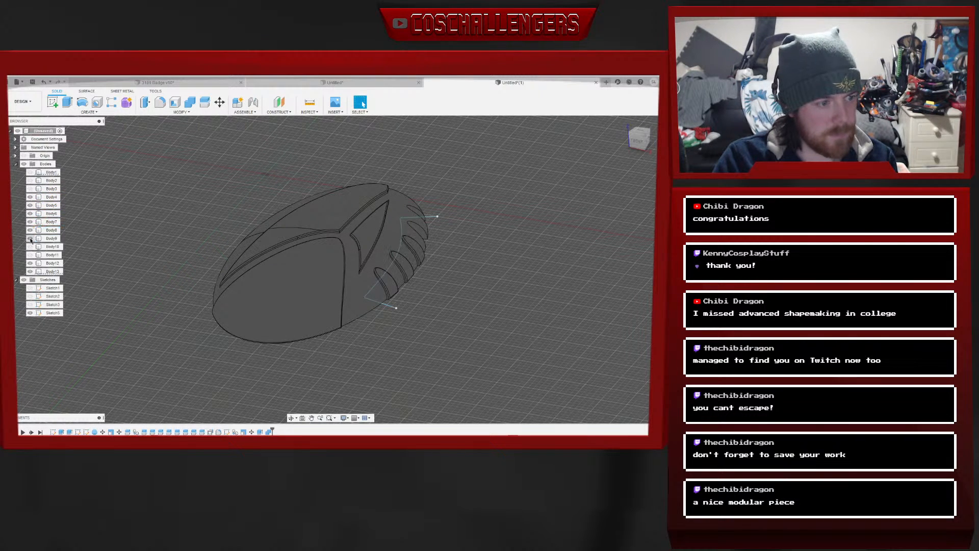
{"action": "left_click", "coordinate": [30, 247]}
{"action": "left_click", "coordinate": [30, 255]}
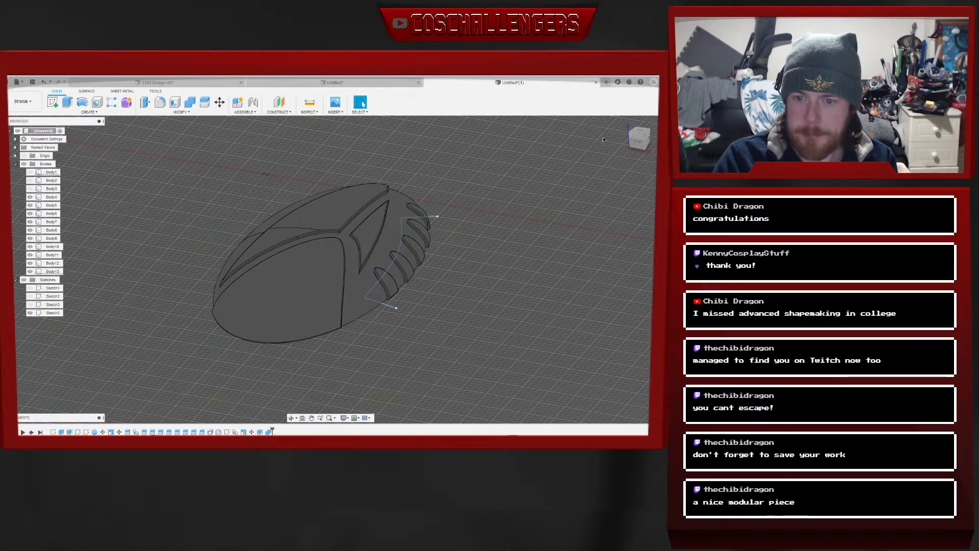
{"action": "left_click_drag", "start_coordinate": [644, 135], "coordinate": [641, 137]}
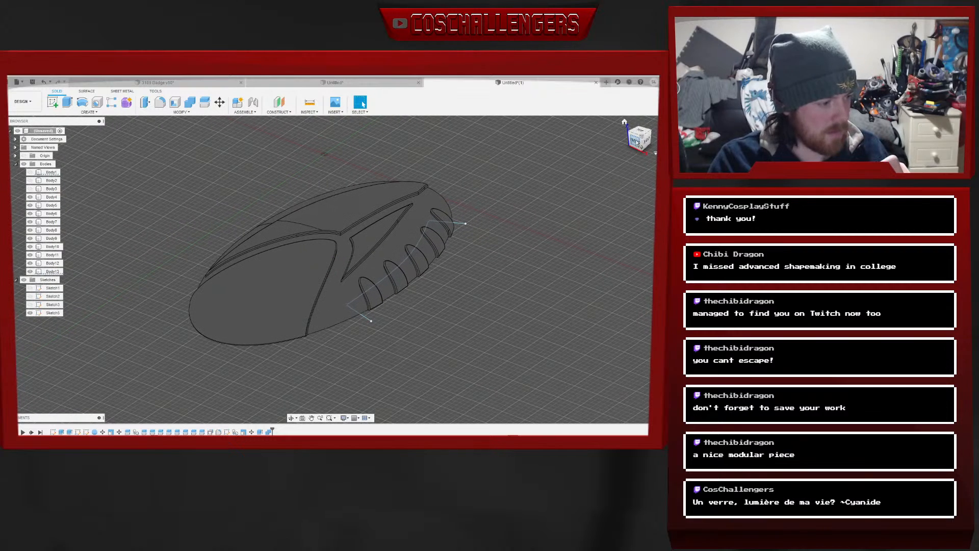
{"action": "left_click", "coordinate": [331, 203]}
{"action": "left_click", "coordinate": [242, 209]}
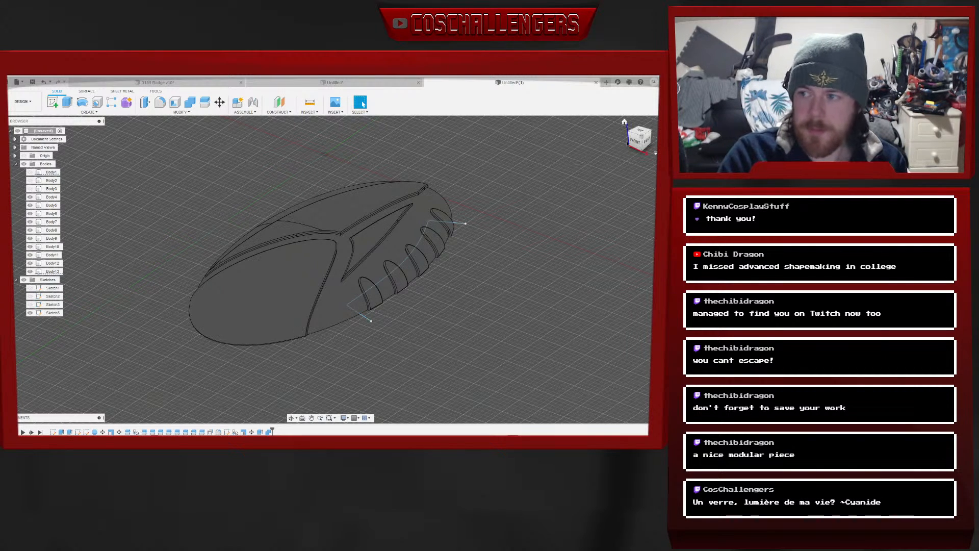
{"action": "left_click_drag", "start_coordinate": [637, 139], "coordinate": [637, 142]}
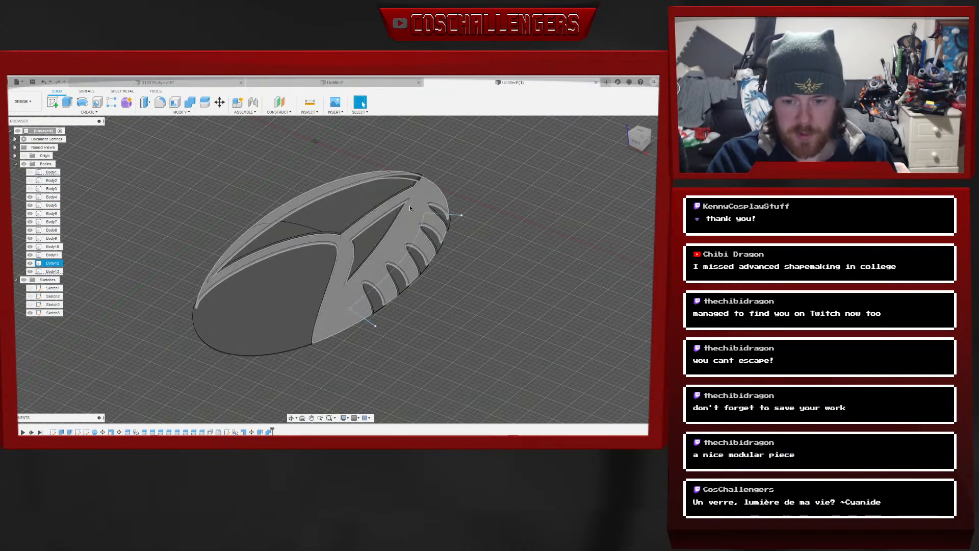
Hide Body4 through Body12 so that only Body13 and the edge sketch are shown
{"action": "left_click", "coordinate": [51, 272]}
{"action": "left_click", "coordinate": [30, 272]}
{"action": "left_click", "coordinate": [30, 272]}
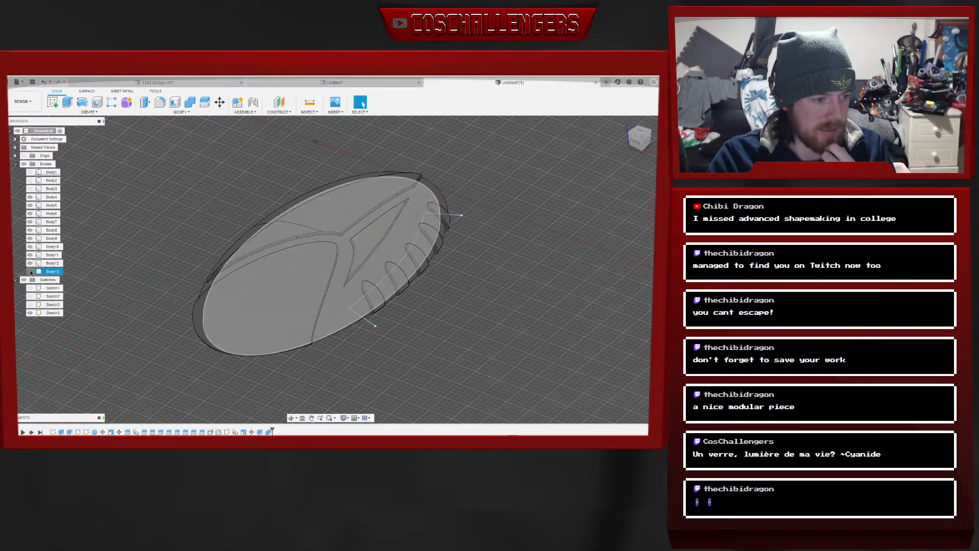
{"action": "left_click", "coordinate": [30, 263]}
{"action": "left_click", "coordinate": [31, 255]}
{"action": "left_click", "coordinate": [30, 247]}
{"action": "left_click", "coordinate": [30, 239]}
{"action": "left_click", "coordinate": [31, 231]}
{"action": "left_click", "coordinate": [30, 222]}
{"action": "left_click", "coordinate": [30, 213]}
{"action": "left_click", "coordinate": [31, 205]}
{"action": "left_click", "coordinate": [31, 197]}
{"action": "left_click", "coordinate": [280, 281]}
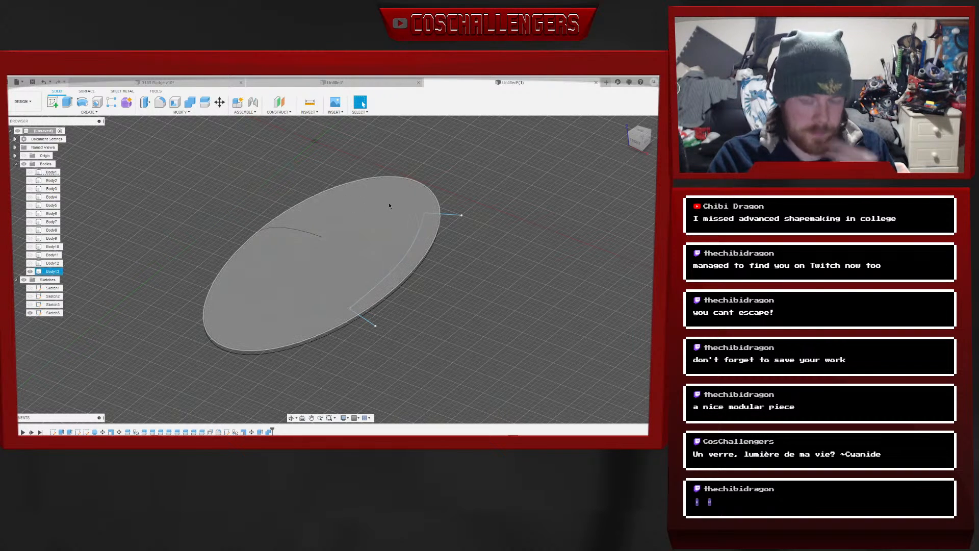
Try to split Body13 along the edge sketch line, and undo the split
{"action": "left_click", "coordinate": [181, 113]}
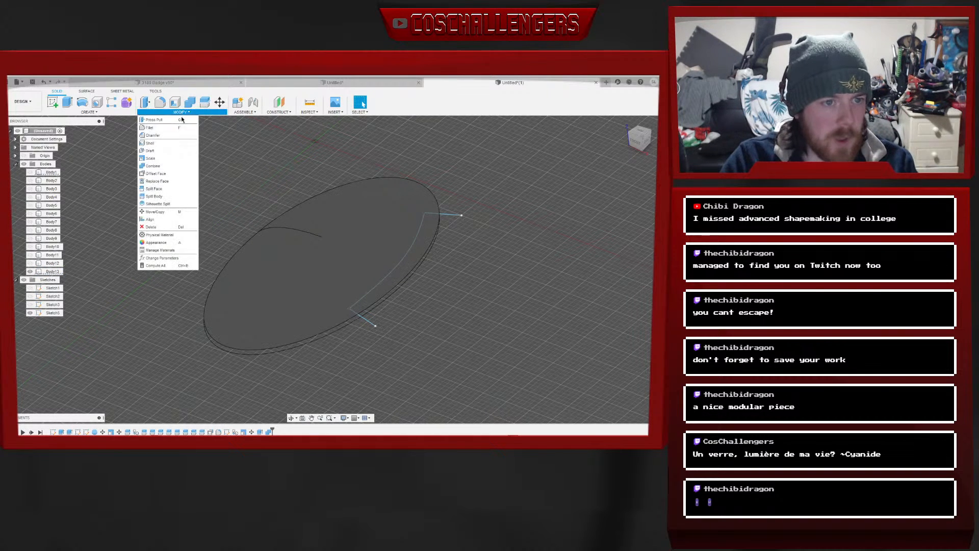
{"action": "left_click", "coordinate": [163, 192]}
{"action": "left_click", "coordinate": [453, 217]}
{"action": "left_click", "coordinate": [453, 218]}
{"action": "left_click", "coordinate": [621, 205]}
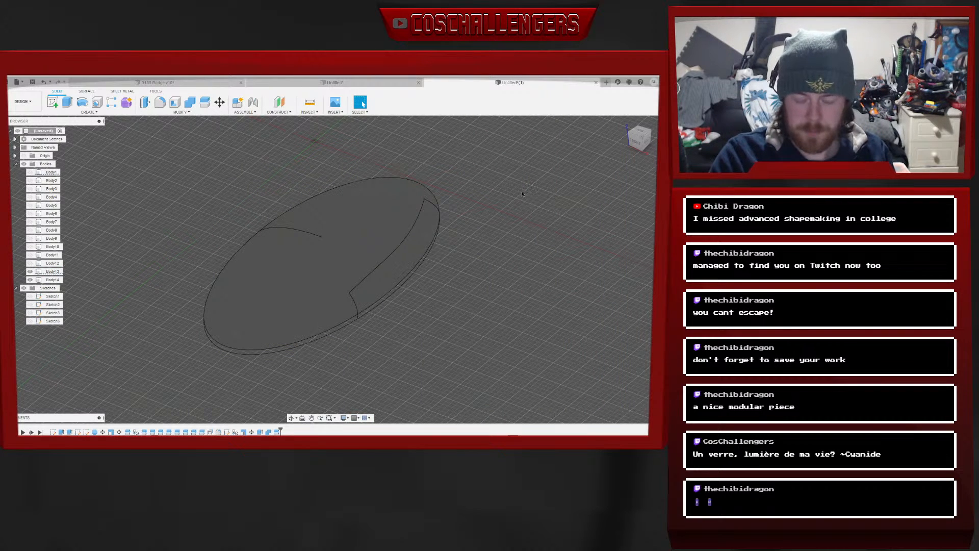
{"action": "key", "text": "ctrl+z"}
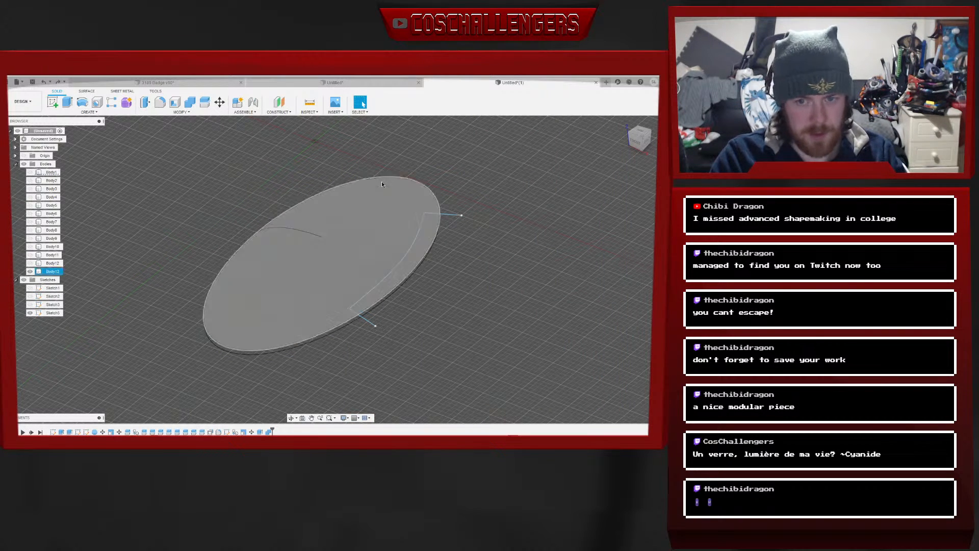
Split Body13 with the horizontal origin plane as the splitting tool
{"action": "left_click", "coordinate": [157, 112]}
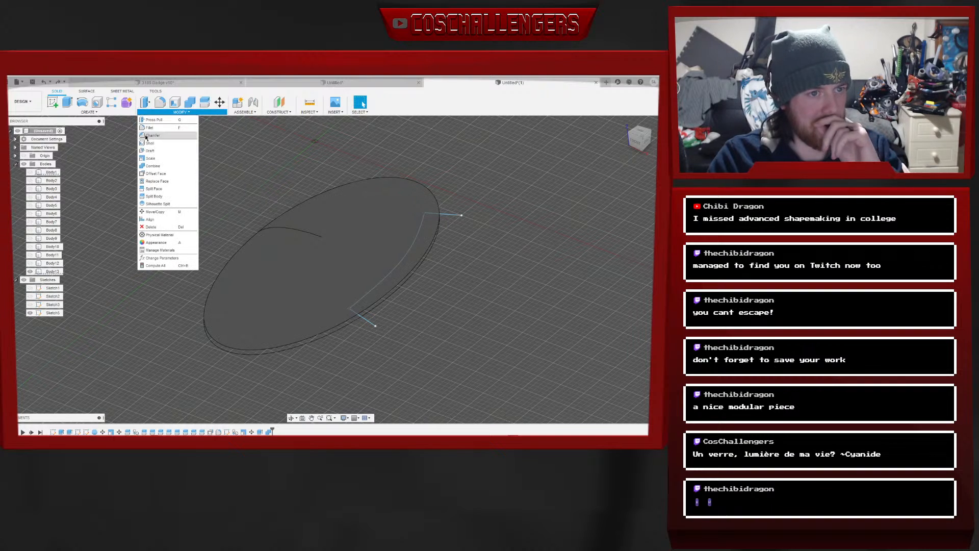
{"action": "left_click", "coordinate": [154, 196]}
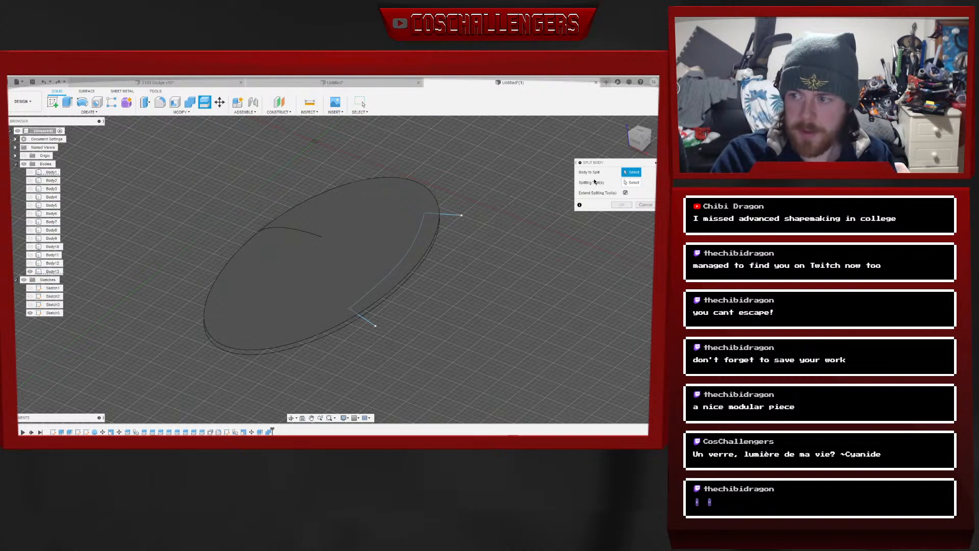
{"action": "left_click", "coordinate": [361, 209]}
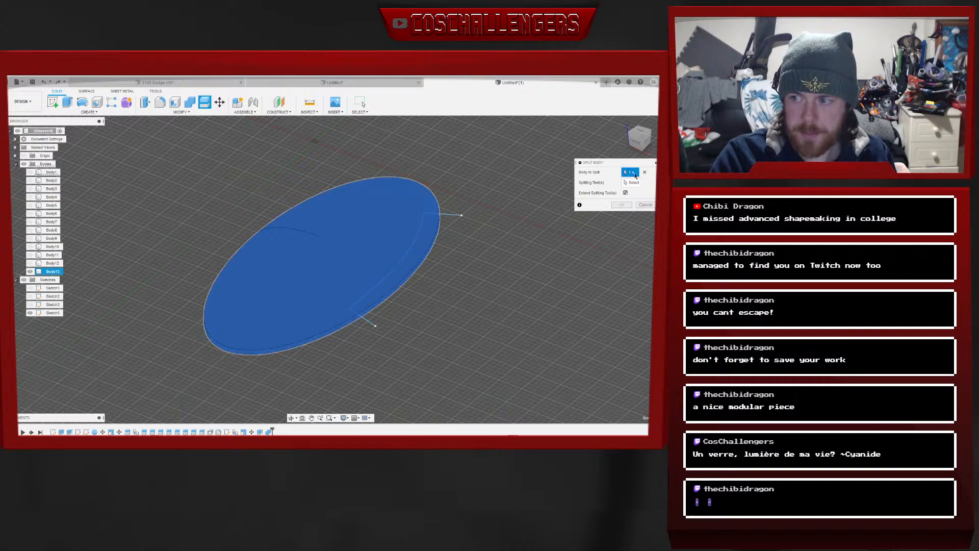
{"action": "left_click", "coordinate": [349, 143]}
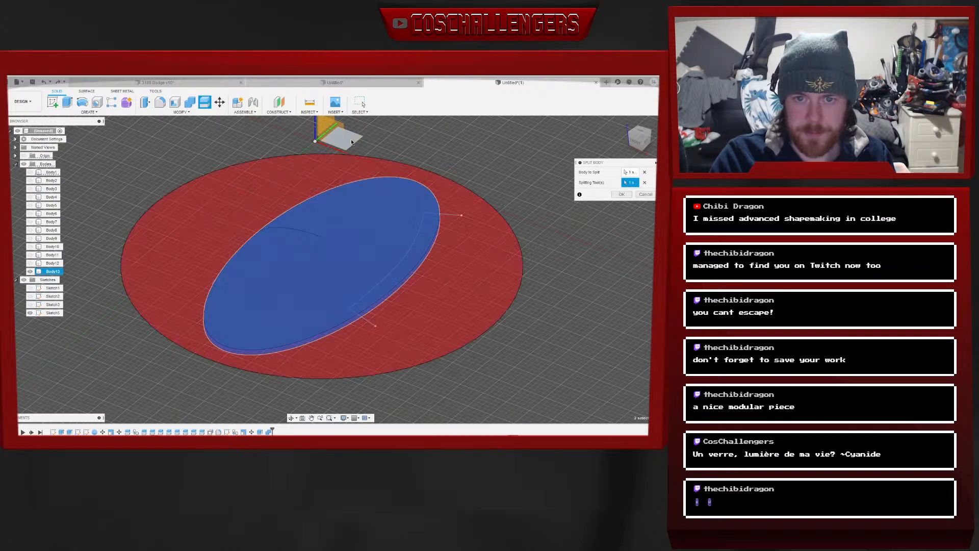
{"action": "left_click", "coordinate": [623, 194]}
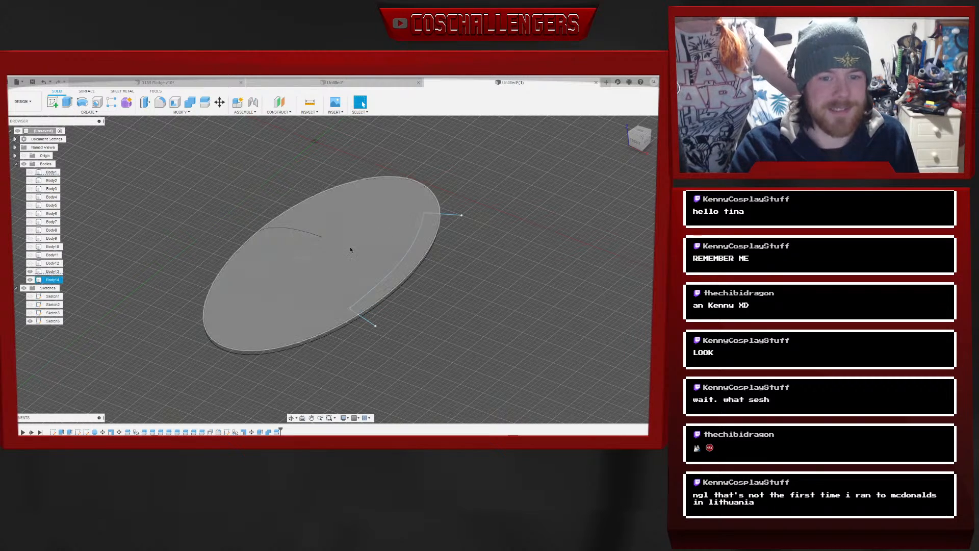
Try to split the oval Body14 with the horizontal origin plane as the splitting tool
{"action": "scroll", "coordinate": [333, 179], "scroll_direction": "down", "scroll_amount": 3}
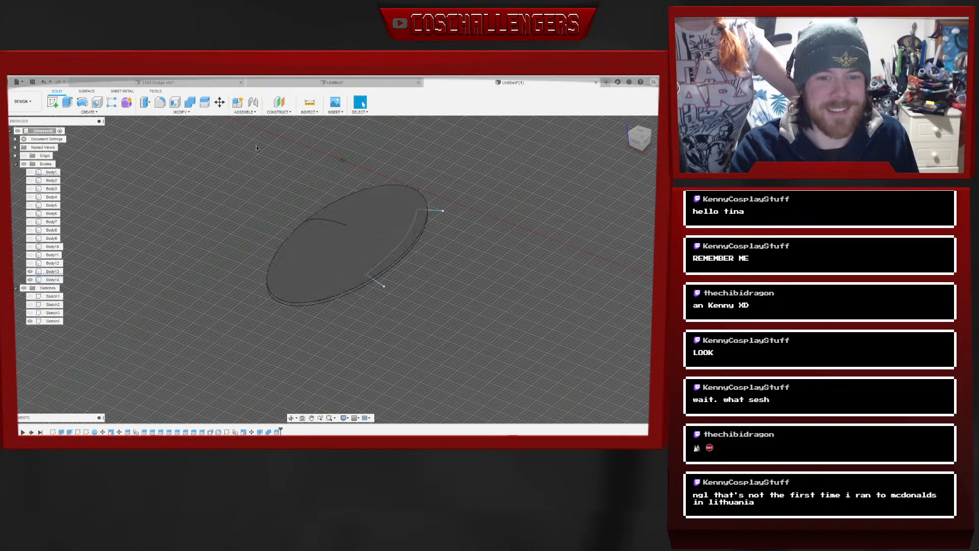
{"action": "left_click", "coordinate": [181, 112]}
{"action": "left_click", "coordinate": [152, 196]}
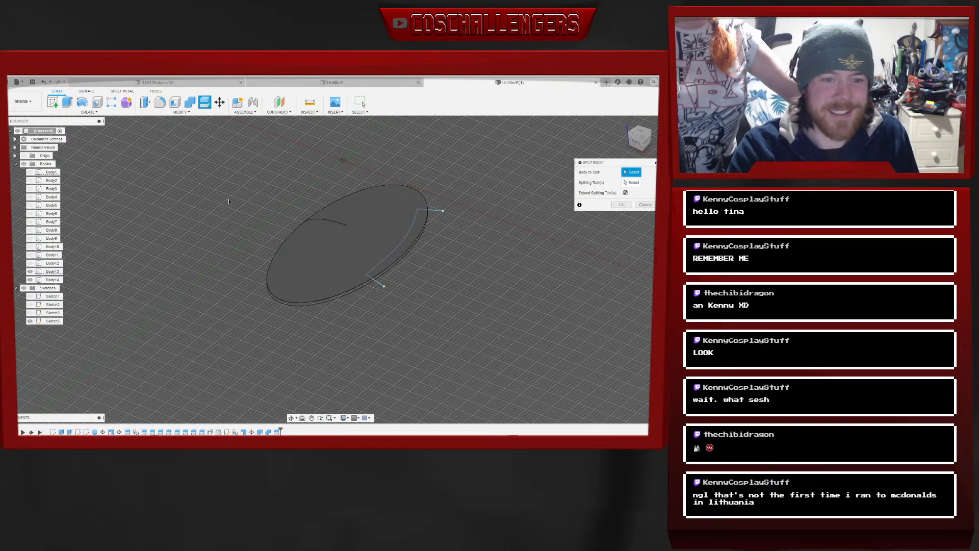
{"action": "left_click", "coordinate": [378, 222]}
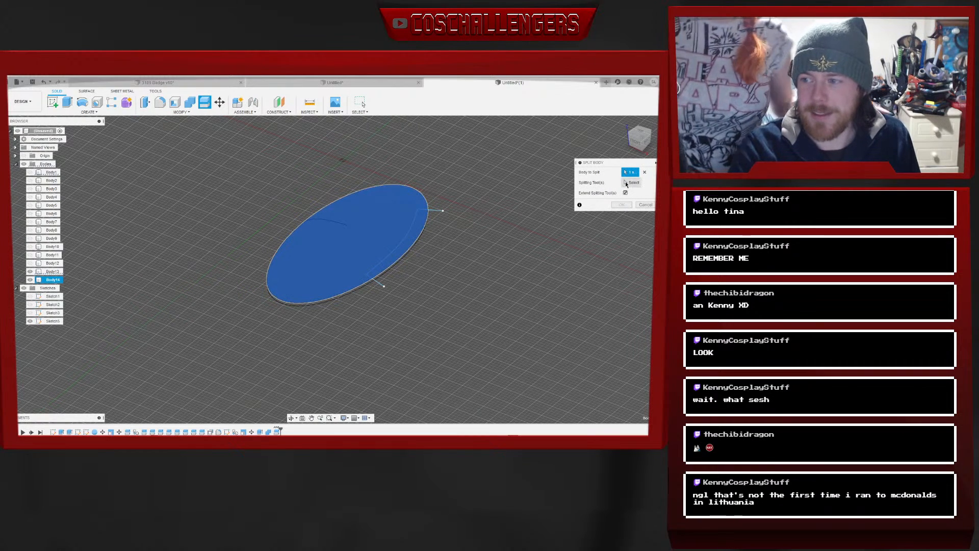
{"action": "left_click", "coordinate": [382, 157]}
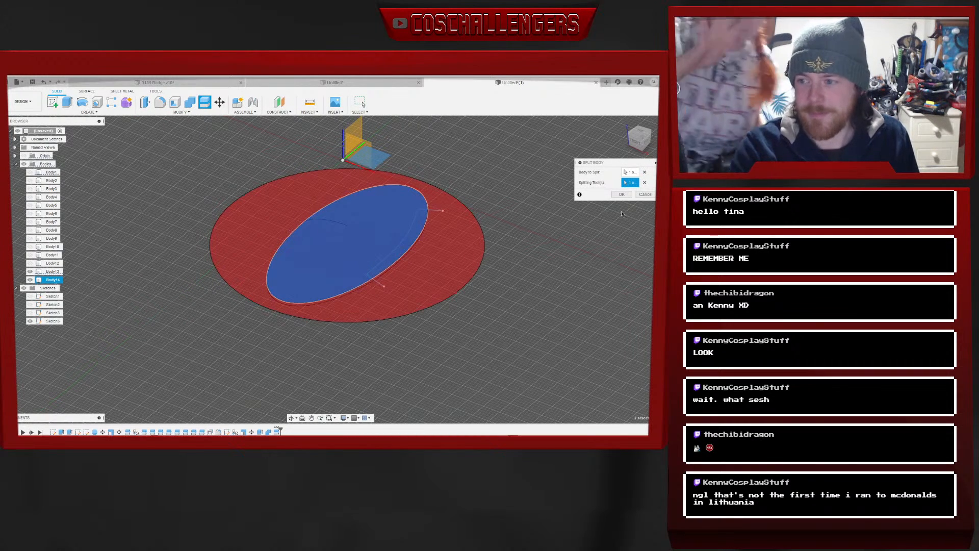
{"action": "left_click", "coordinate": [621, 195]}
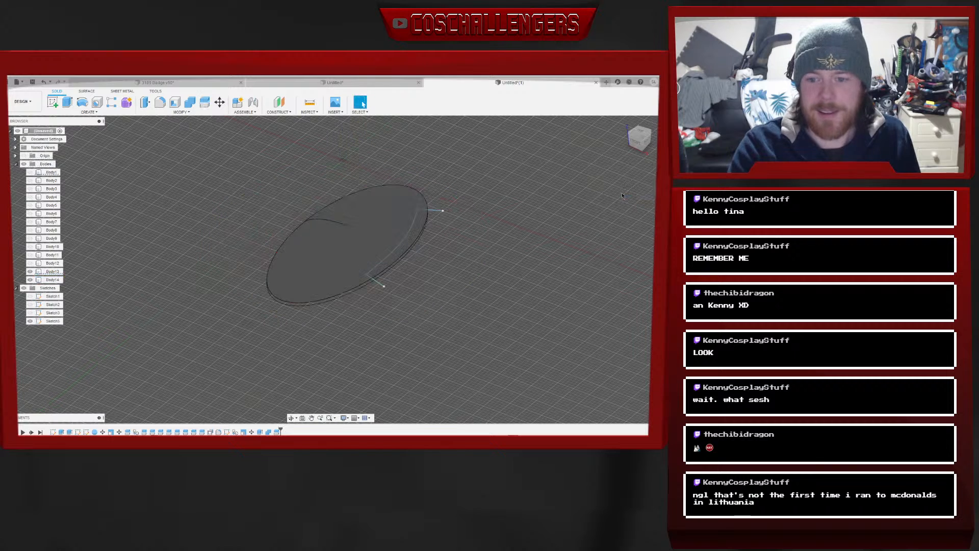
Compare Body12 and Body13 with Body14 by toggling their visibility, leaving only Body14 and the edge sketch shown
{"action": "left_click", "coordinate": [30, 271]}
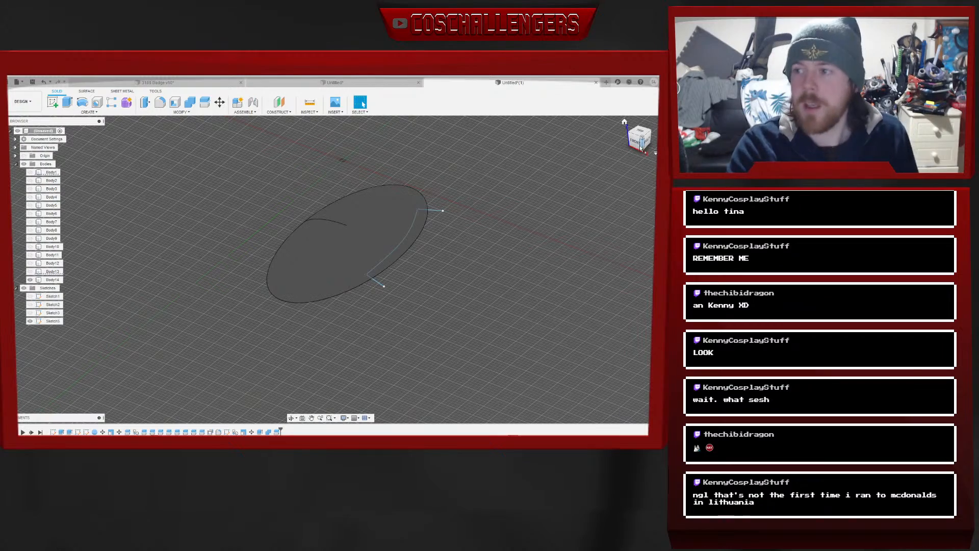
{"action": "mouse_move", "coordinate": [636, 145]}
{"action": "left_mouse_down"}
{"action": "mouse_move", "coordinate": [637, 135]}
{"action": "mouse_move", "coordinate": [639, 144]}
{"action": "left_mouse_up"}
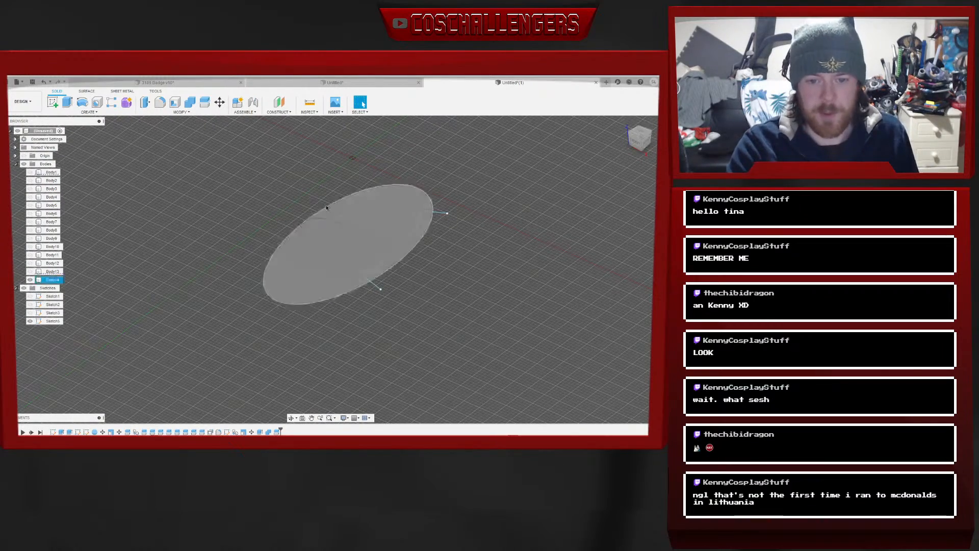
{"action": "left_click", "coordinate": [30, 272]}
{"action": "left_click", "coordinate": [30, 271]}
{"action": "left_click", "coordinate": [30, 264]}
{"action": "left_click", "coordinate": [30, 263]}
{"action": "left_click", "coordinate": [30, 271]}
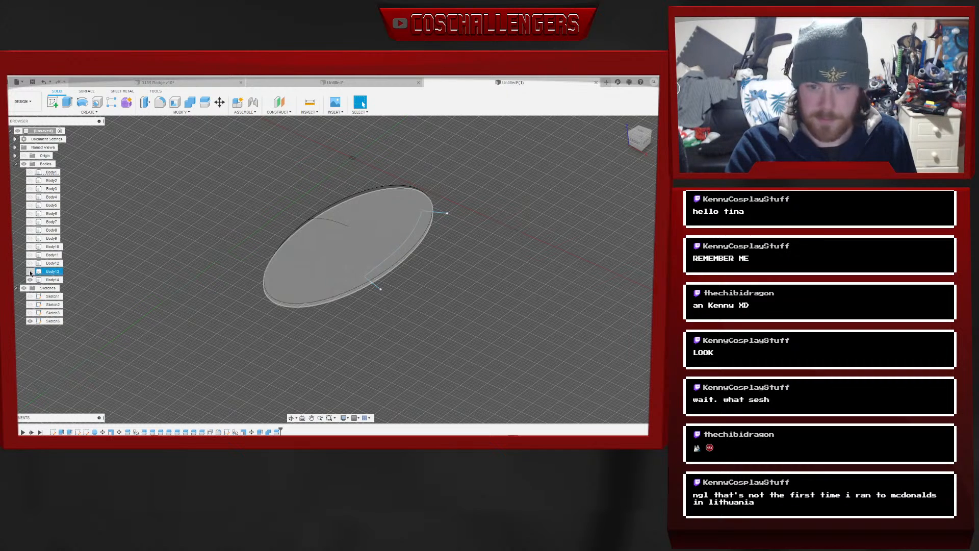
{"action": "left_click", "coordinate": [31, 272]}
{"action": "left_click", "coordinate": [30, 263]}
{"action": "left_click", "coordinate": [30, 263]}
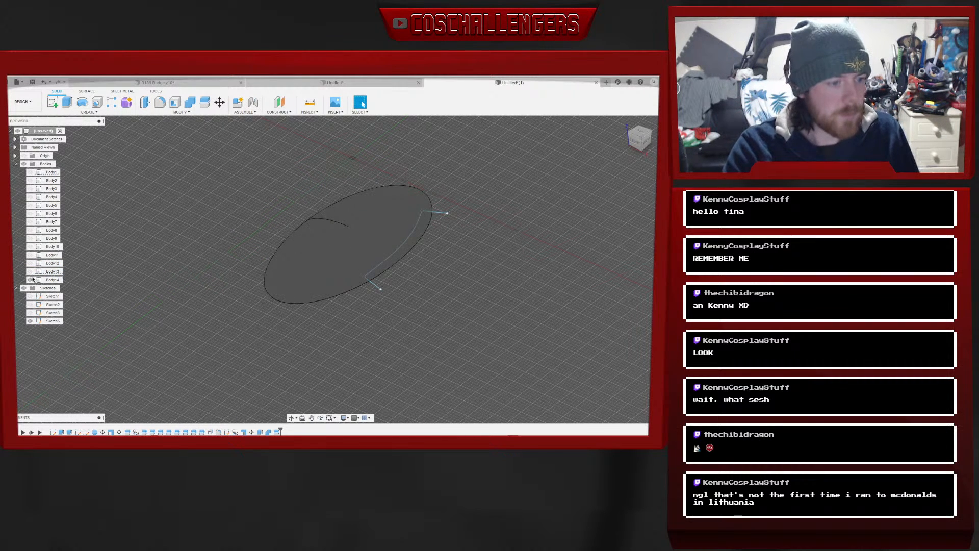
{"action": "left_click", "coordinate": [30, 272]}
{"action": "left_click", "coordinate": [31, 272]}
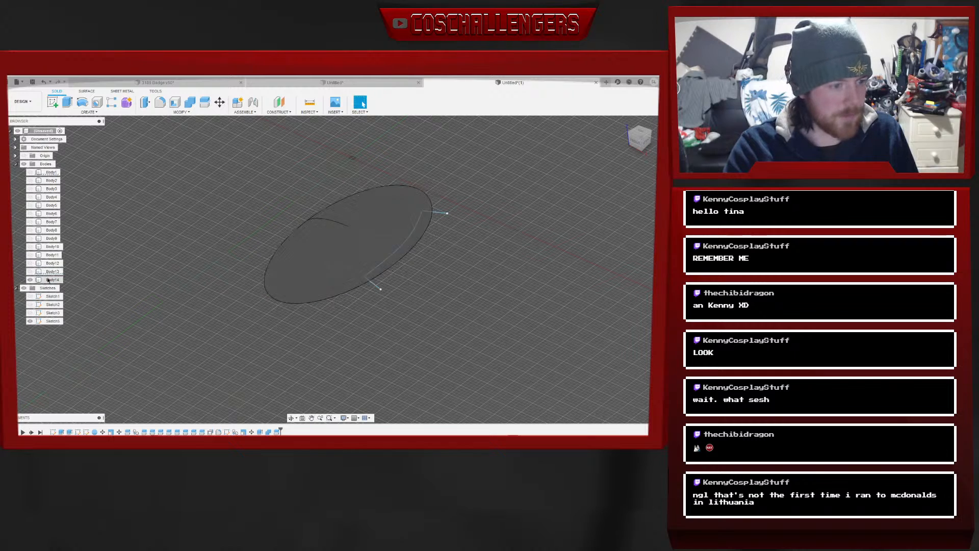
Split Body14 along the edge sketch line to separate the edge strip from the main oval
{"action": "left_click", "coordinate": [52, 280]}
{"action": "left_click", "coordinate": [182, 112]}
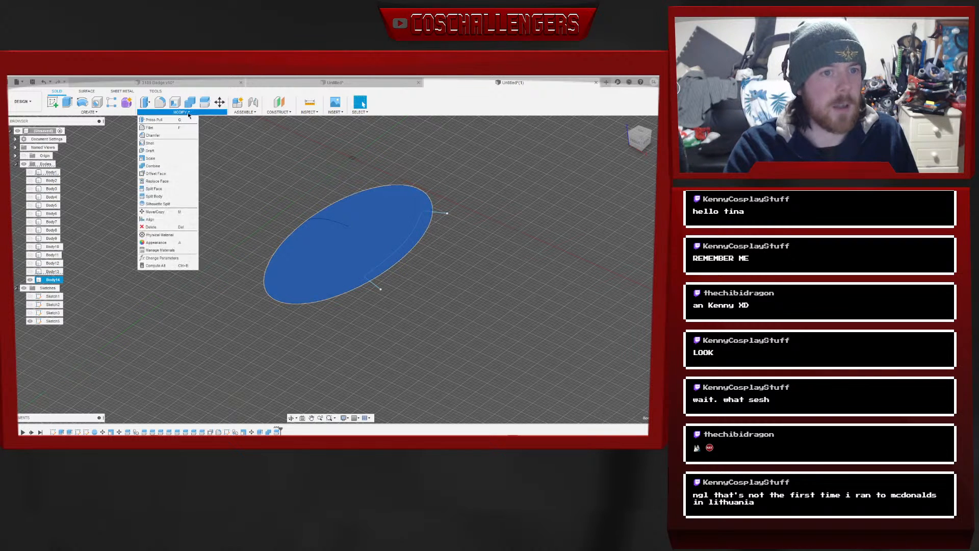
{"action": "left_click", "coordinate": [154, 197]}
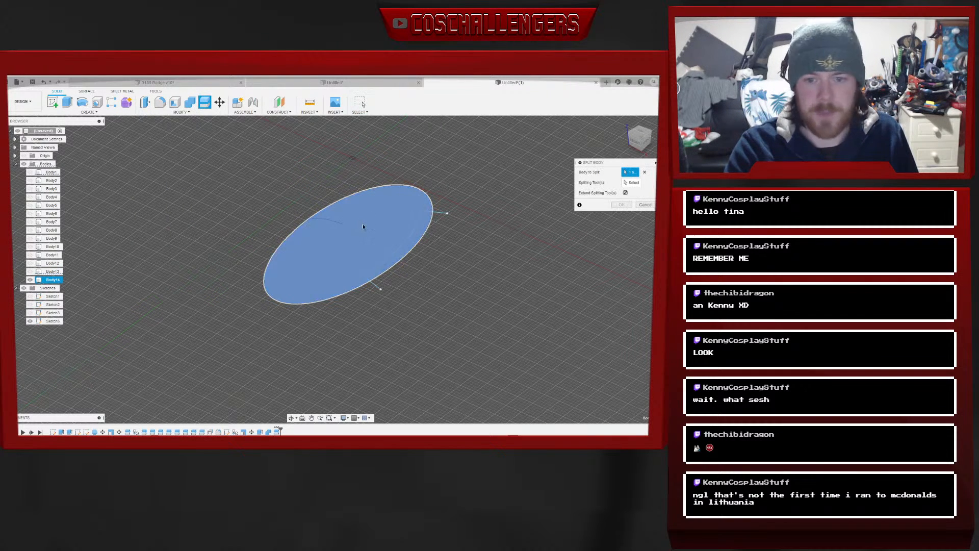
{"action": "left_click", "coordinate": [435, 211]}
{"action": "left_click", "coordinate": [621, 204]}
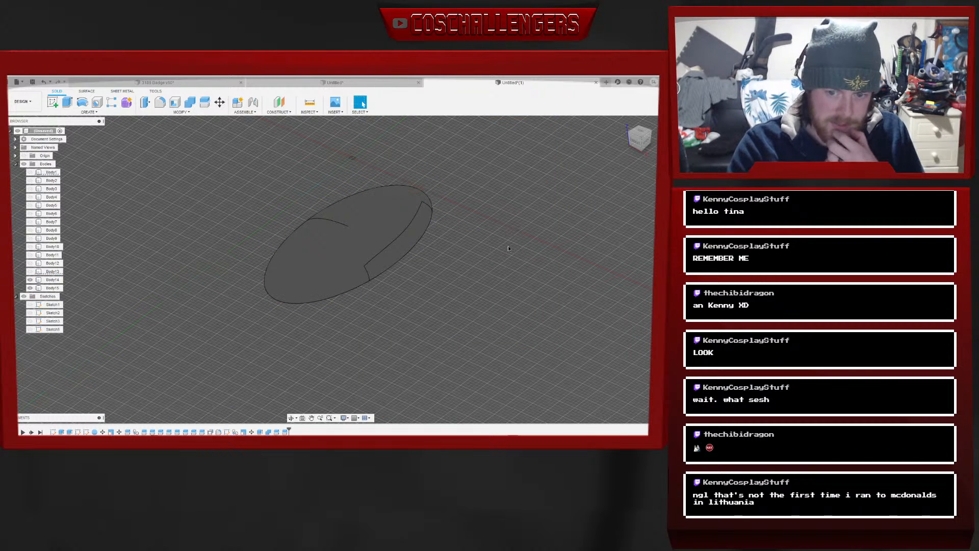
Show the edge ovals Body6 and Body8 through Body11 with the edge strip Body14, and hide the main oval Body15
{"action": "mouse_move", "coordinate": [635, 143]}
{"action": "left_mouse_down"}
{"action": "mouse_move", "coordinate": [635, 130]}
{"action": "mouse_move", "coordinate": [634, 144]}
{"action": "left_mouse_up"}
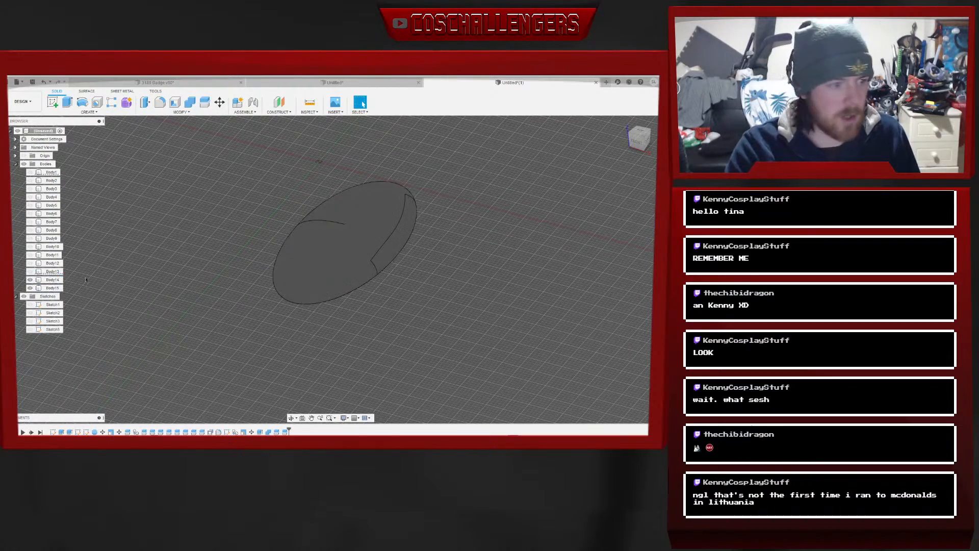
{"action": "left_click", "coordinate": [29, 272]}
{"action": "left_click", "coordinate": [29, 272]}
{"action": "left_click", "coordinate": [30, 255]}
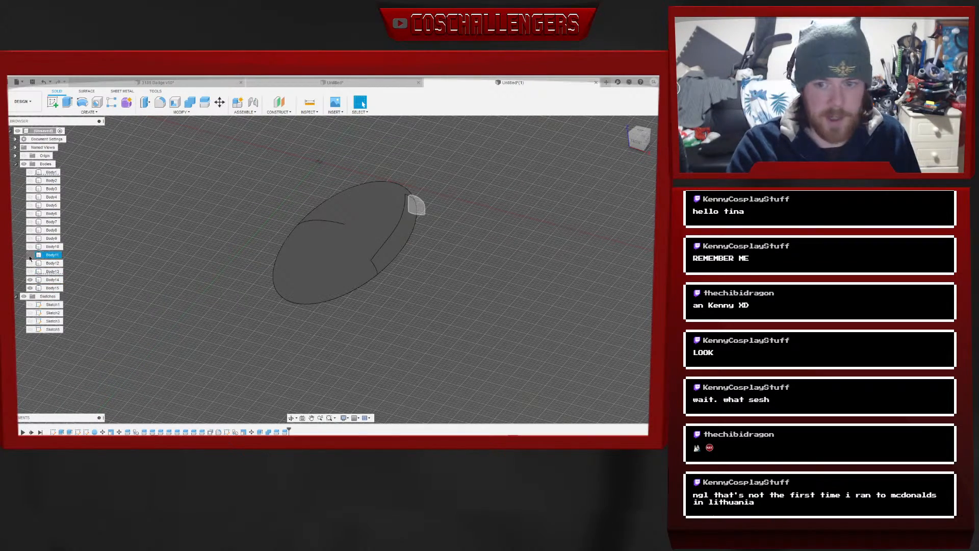
{"action": "left_click", "coordinate": [29, 255]}
{"action": "left_click", "coordinate": [30, 246]}
{"action": "left_click", "coordinate": [30, 240]}
{"action": "left_click", "coordinate": [30, 230]}
{"action": "left_click", "coordinate": [29, 221]}
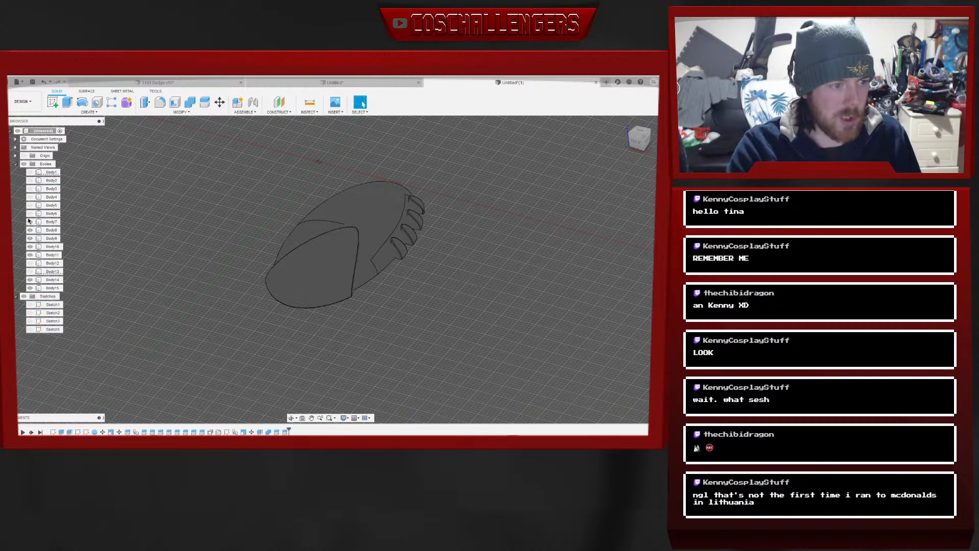
{"action": "left_click", "coordinate": [29, 213]}
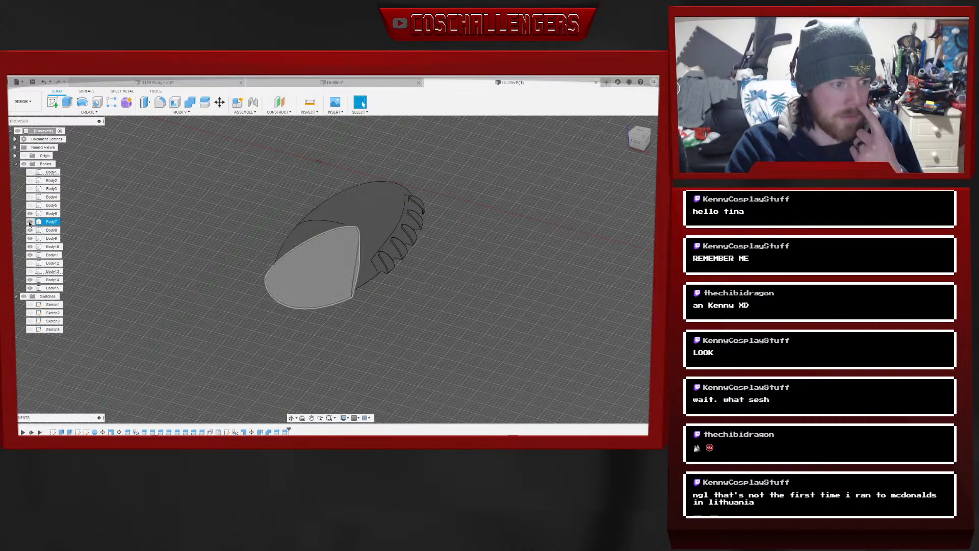
{"action": "left_click", "coordinate": [29, 222]}
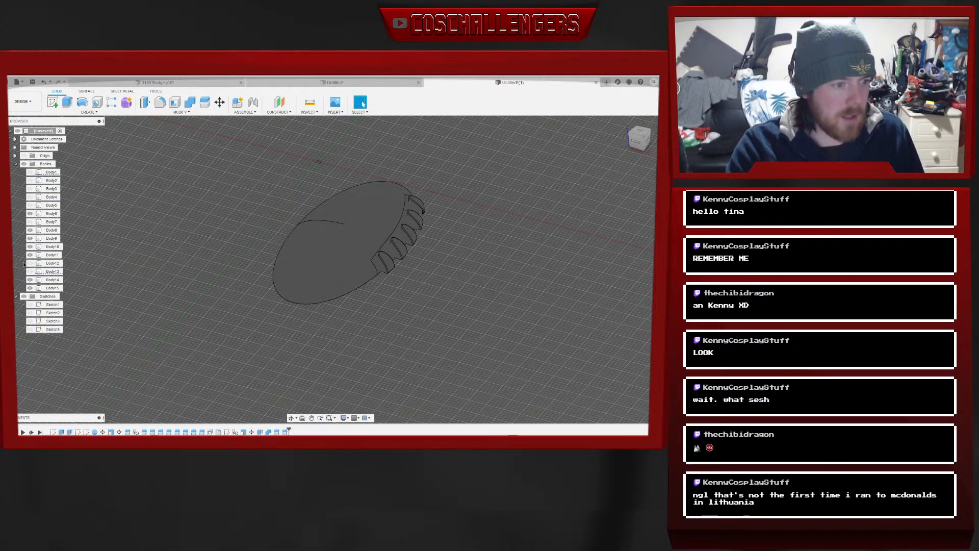
{"action": "left_click", "coordinate": [30, 280]}
{"action": "left_click", "coordinate": [30, 280]}
{"action": "left_click", "coordinate": [29, 288]}
{"action": "mouse_move", "coordinate": [634, 147]}
{"action": "left_mouse_down"}
{"action": "mouse_move", "coordinate": [613, 155]}
{"action": "mouse_move", "coordinate": [641, 159]}
{"action": "mouse_move", "coordinate": [640, 116]}
{"action": "left_mouse_up"}
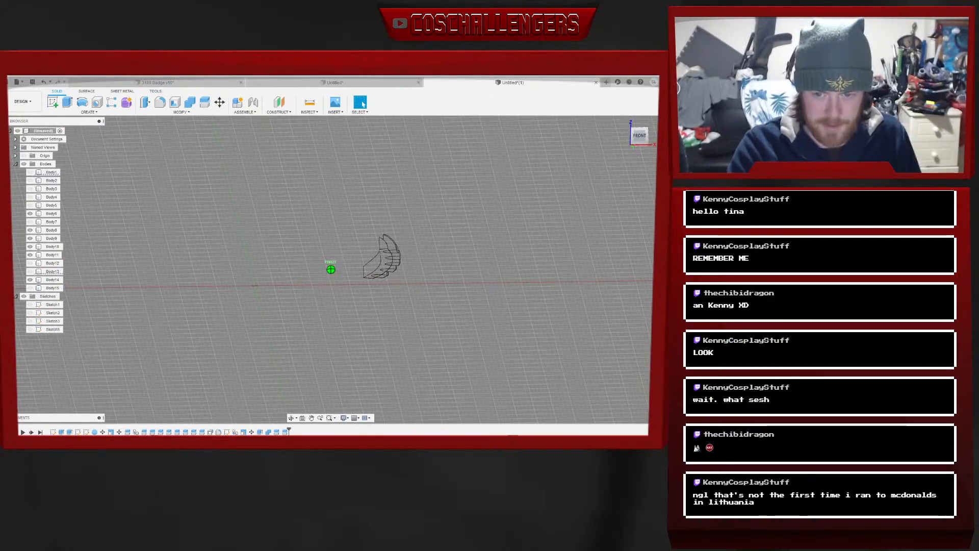
{"action": "key", "text": "e"}
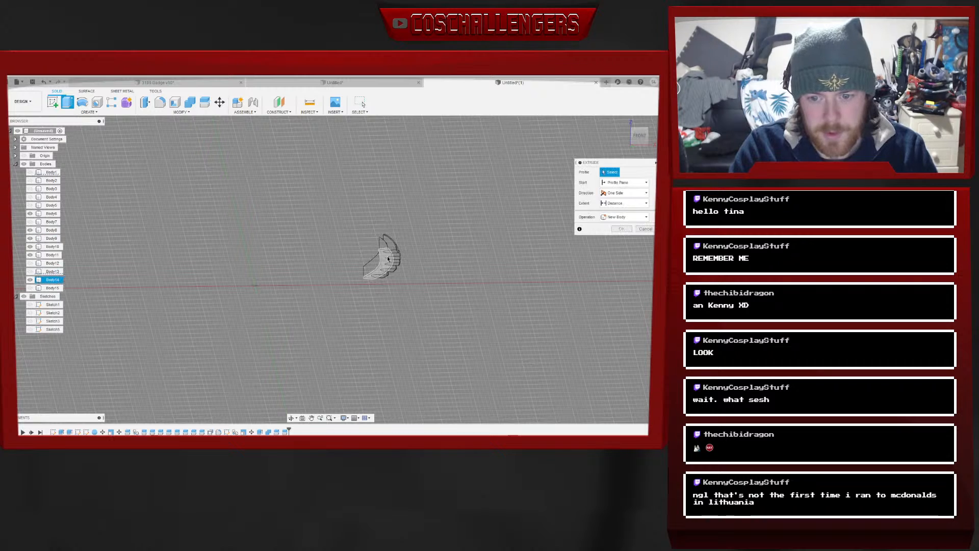
{"action": "left_click", "coordinate": [387, 259]}
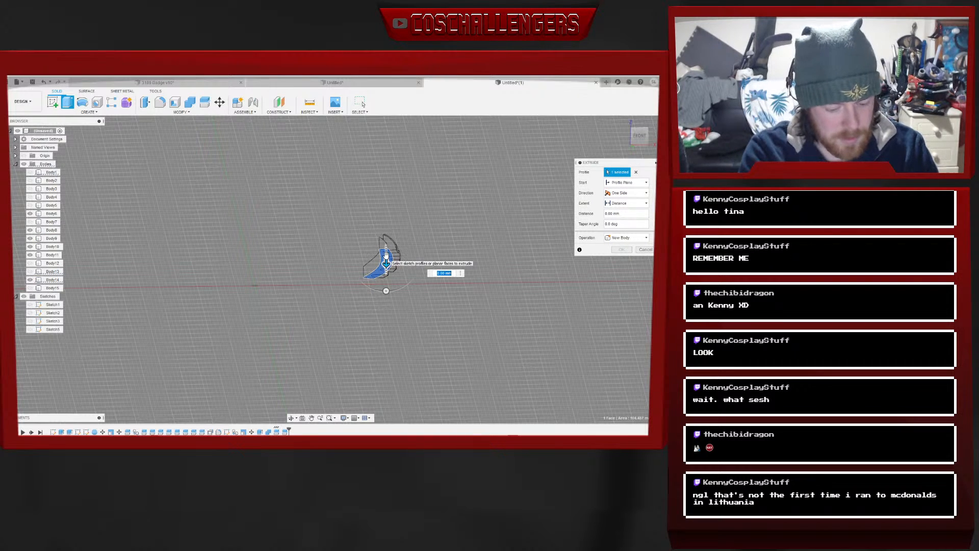
{"action": "type", "text": "-1"}
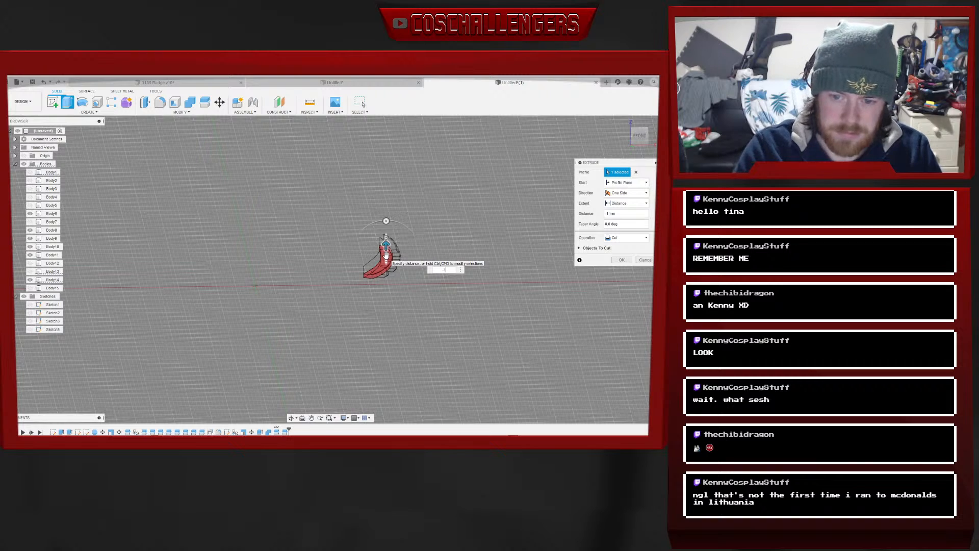
{"action": "left_click", "coordinate": [644, 260]}
{"action": "left_click_drag", "start_coordinate": [645, 135], "coordinate": [636, 163]}
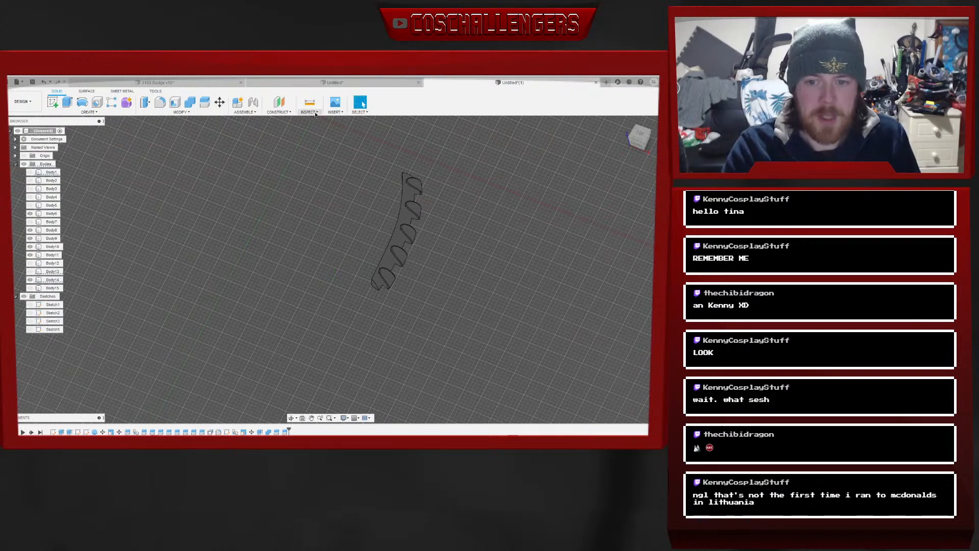
Show Body13 and Body15 again and examine how the base, main oval and edge strip fit together from several angles
{"action": "left_click", "coordinate": [30, 272]}
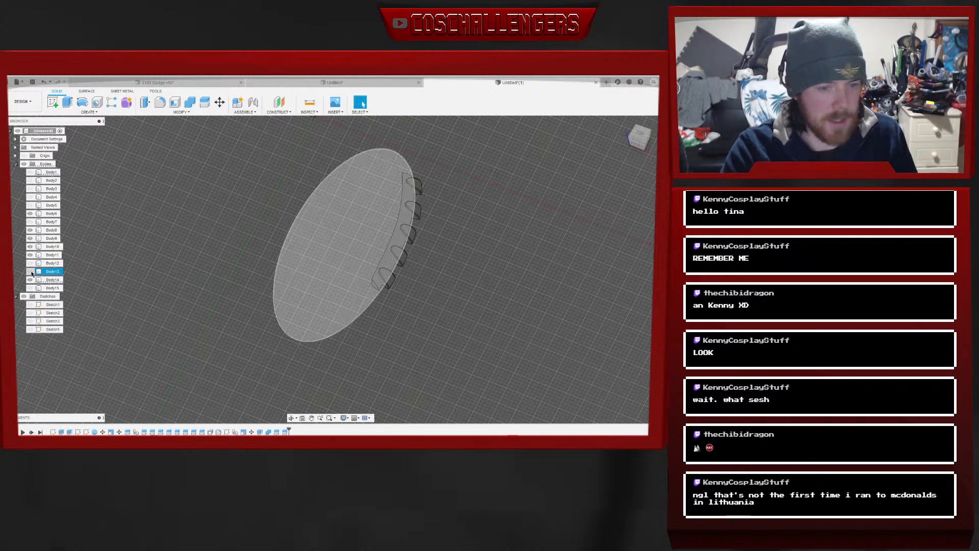
{"action": "left_click", "coordinate": [31, 263]}
{"action": "left_click", "coordinate": [31, 263]}
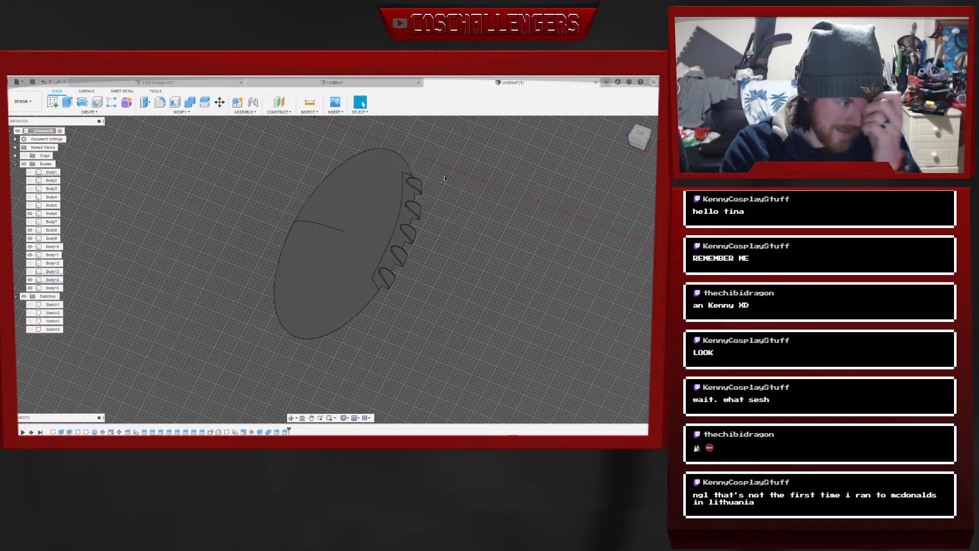
{"action": "left_click", "coordinate": [636, 136]}
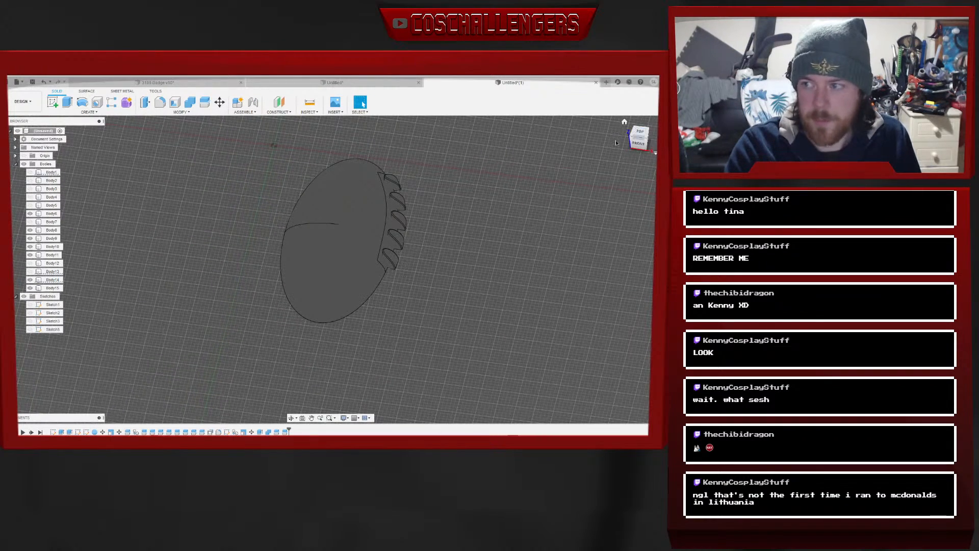
{"action": "left_click_drag", "start_coordinate": [646, 133], "coordinate": [646, 129]}
{"action": "left_click", "coordinate": [30, 271]}
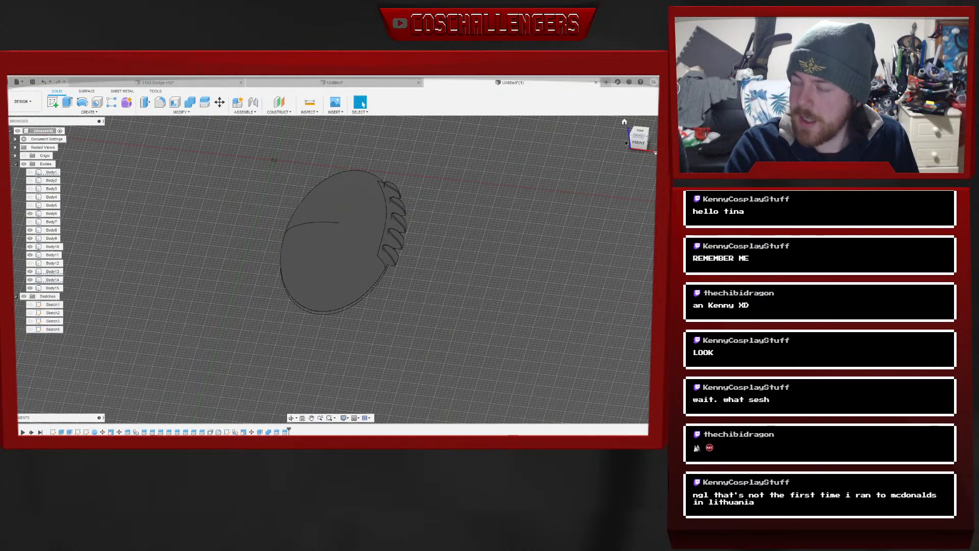
{"action": "left_click_drag", "start_coordinate": [639, 145], "coordinate": [642, 116]}
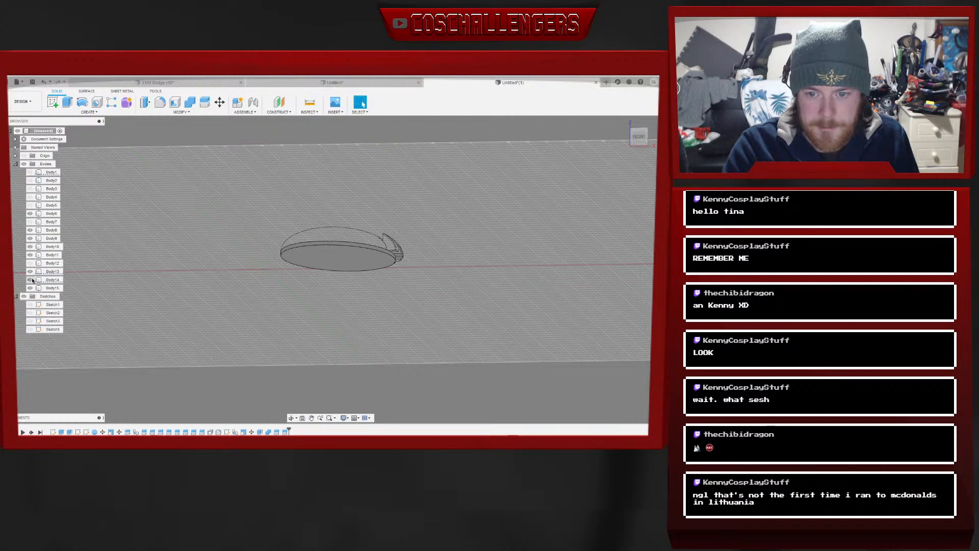
{"action": "left_click_drag", "start_coordinate": [643, 134], "coordinate": [630, 174]}
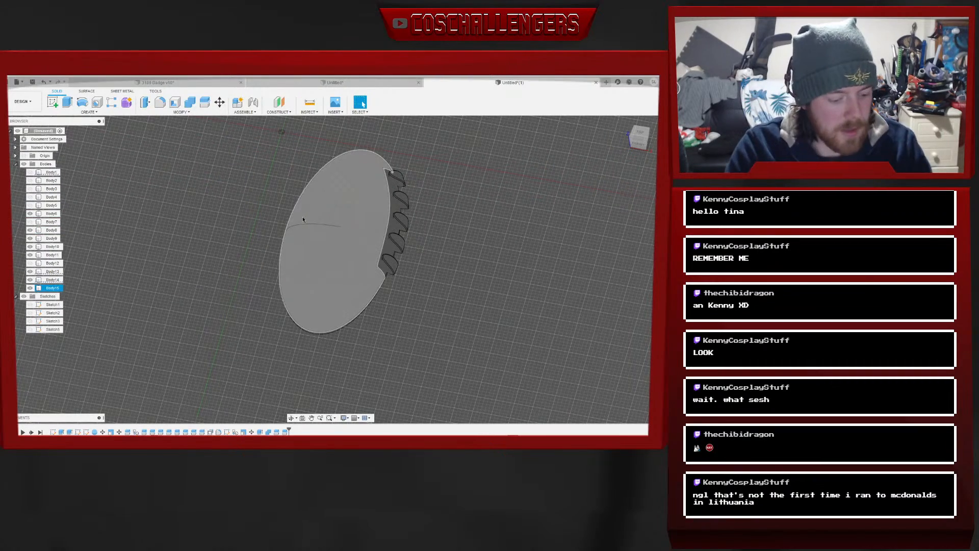
Hide the base Body13 and main oval Body15, leaving only the edge strip Body14 and the edge ovals shown
{"action": "left_click", "coordinate": [183, 113]}
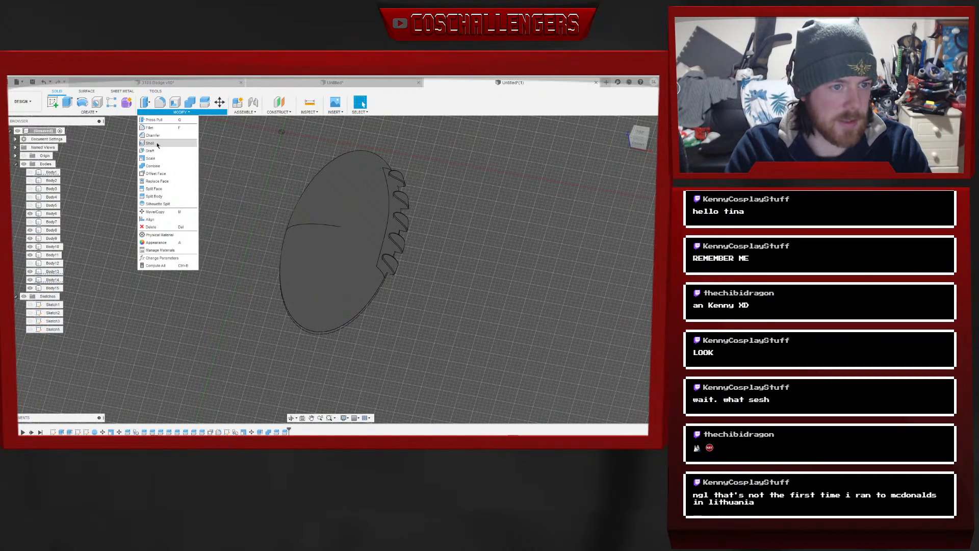
{"action": "scroll", "coordinate": [376, 195], "scroll_direction": "down", "scroll_amount": 3}
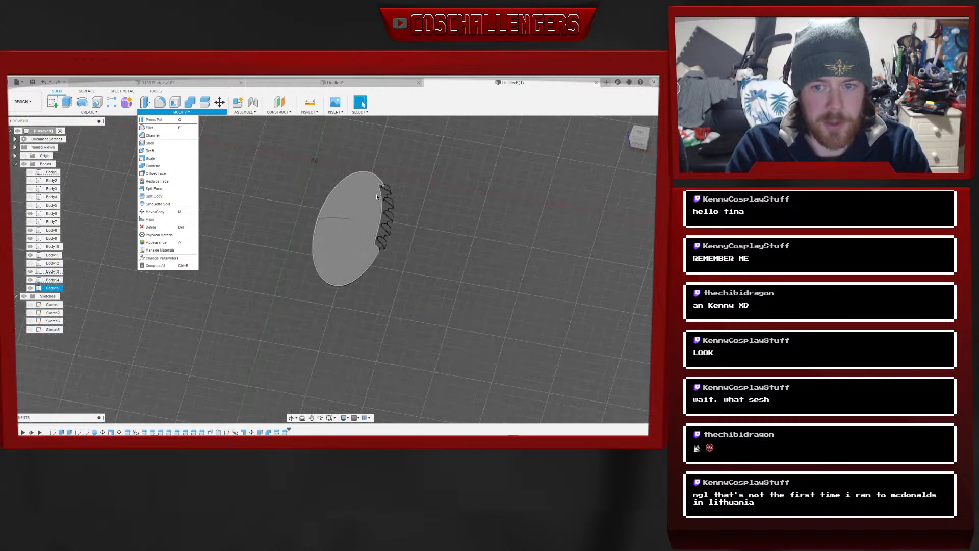
{"action": "scroll", "coordinate": [388, 198], "scroll_direction": "up", "scroll_amount": 6}
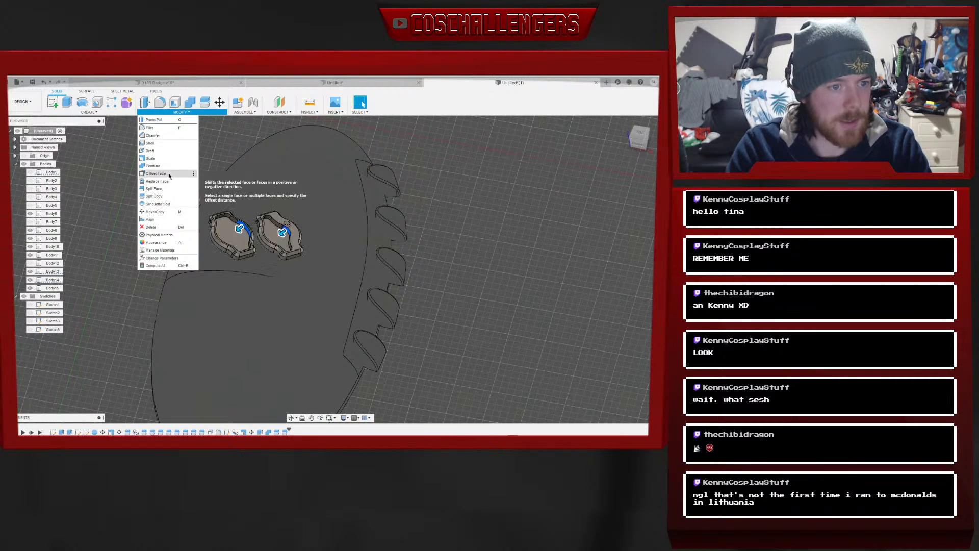
{"action": "left_click", "coordinate": [31, 272]}
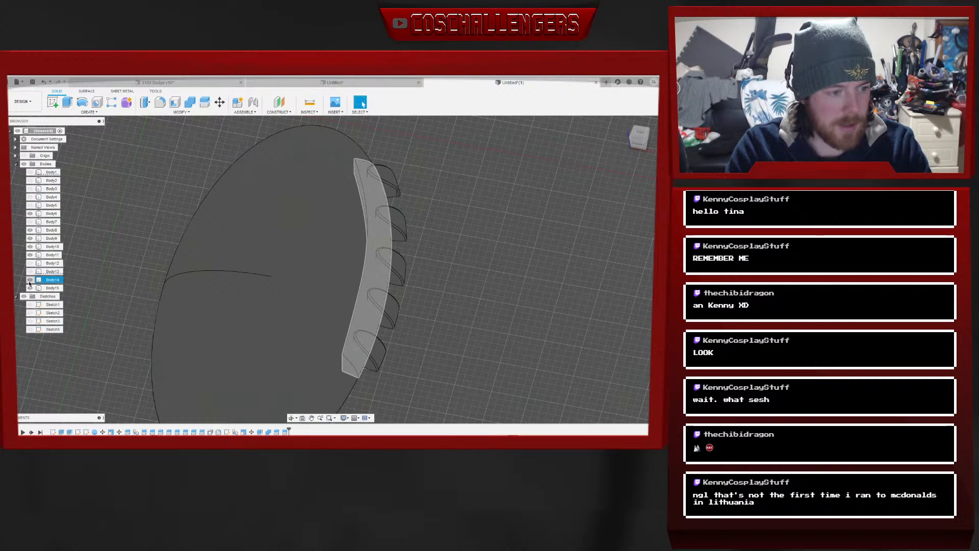
{"action": "left_click", "coordinate": [30, 288]}
Offset the edge strip's long inner face and both end faces by -0.2 mm with Offset Face
{"action": "left_click", "coordinate": [181, 112]}
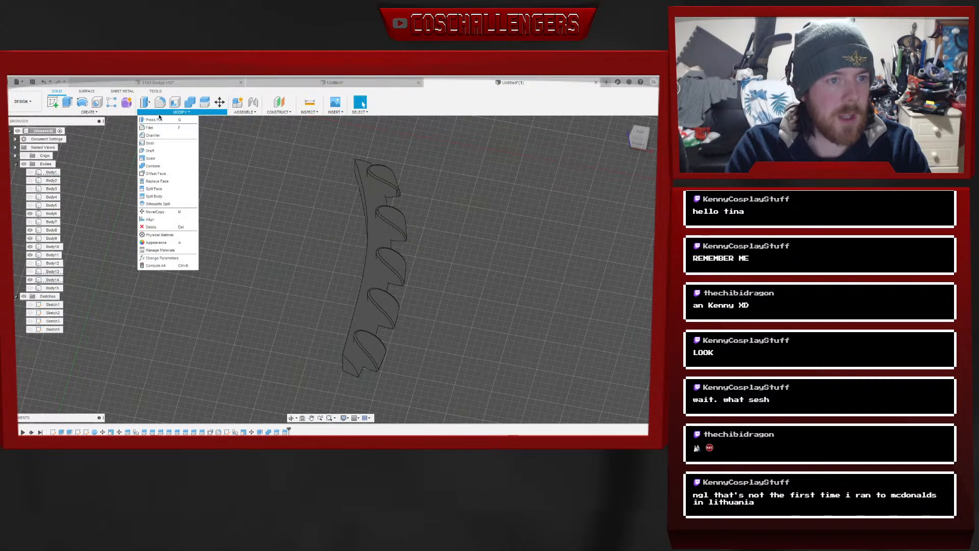
{"action": "left_click", "coordinate": [156, 176]}
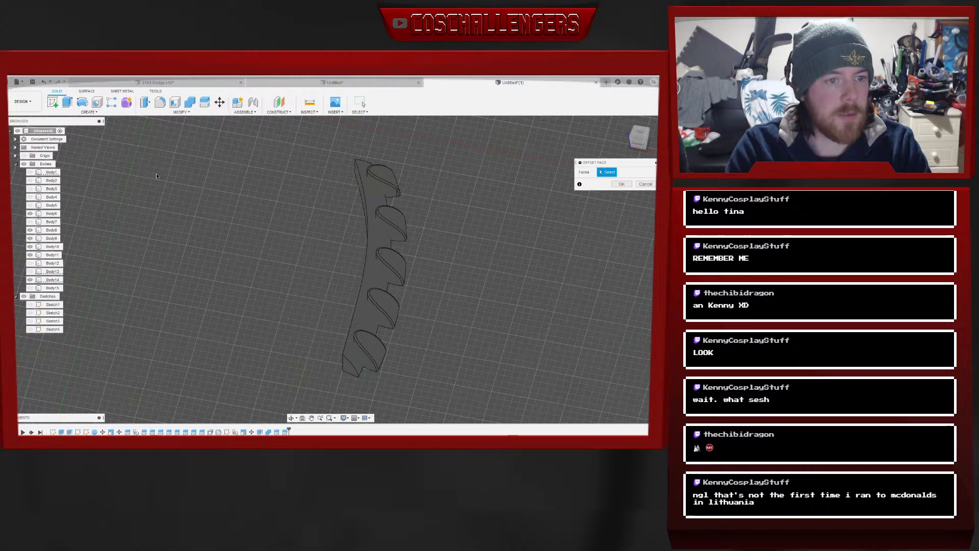
{"action": "left_click", "coordinate": [346, 365]}
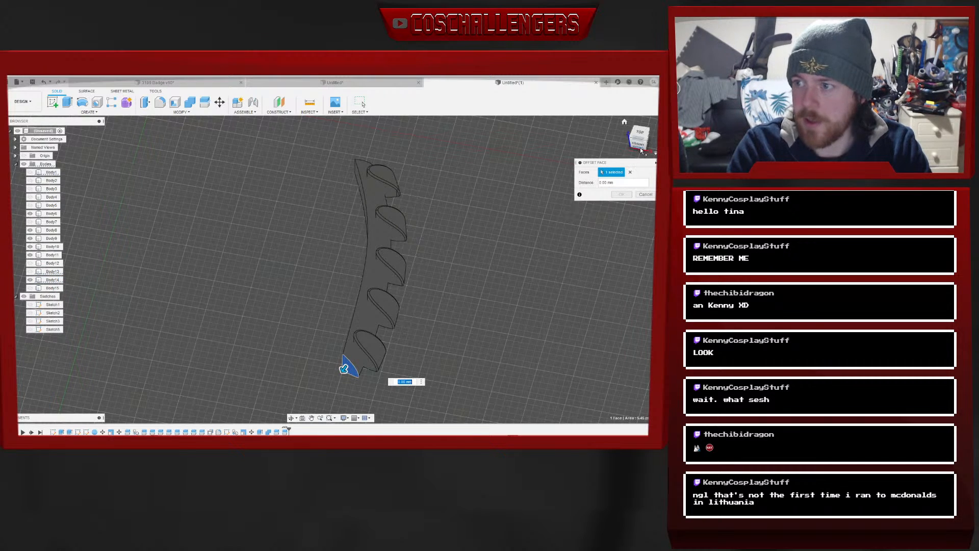
{"action": "left_click", "coordinate": [641, 147]}
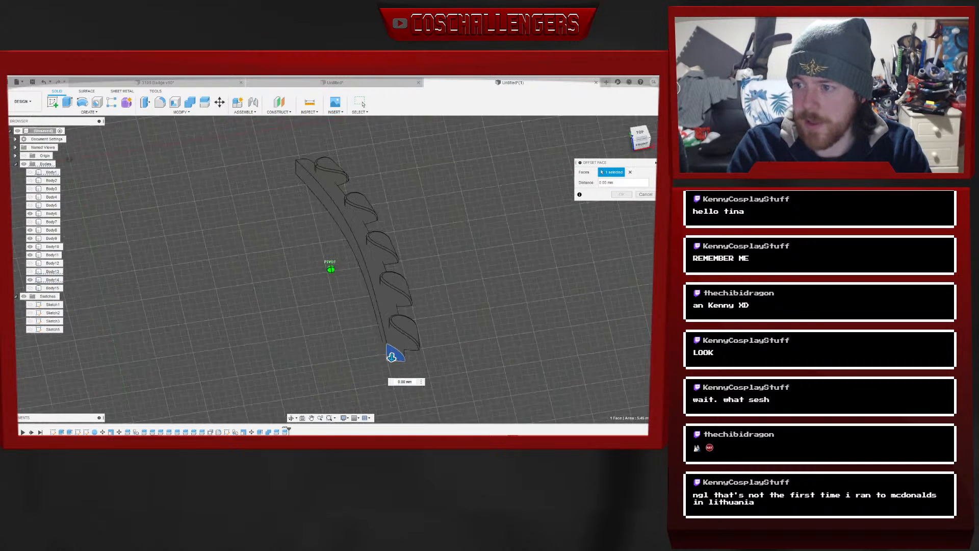
{"action": "left_click", "coordinate": [361, 277]}
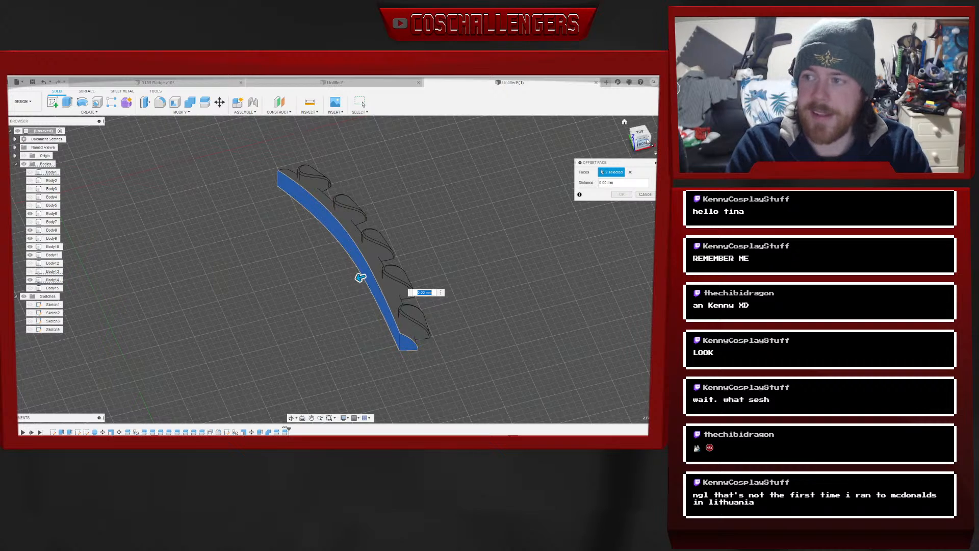
{"action": "left_click_drag", "start_coordinate": [643, 148], "coordinate": [659, 141]}
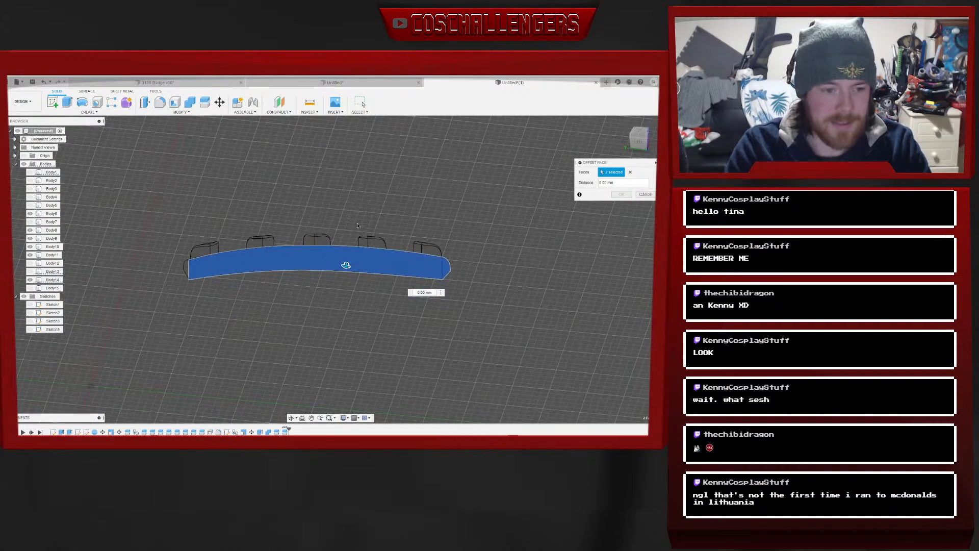
{"action": "left_click", "coordinate": [186, 268]}
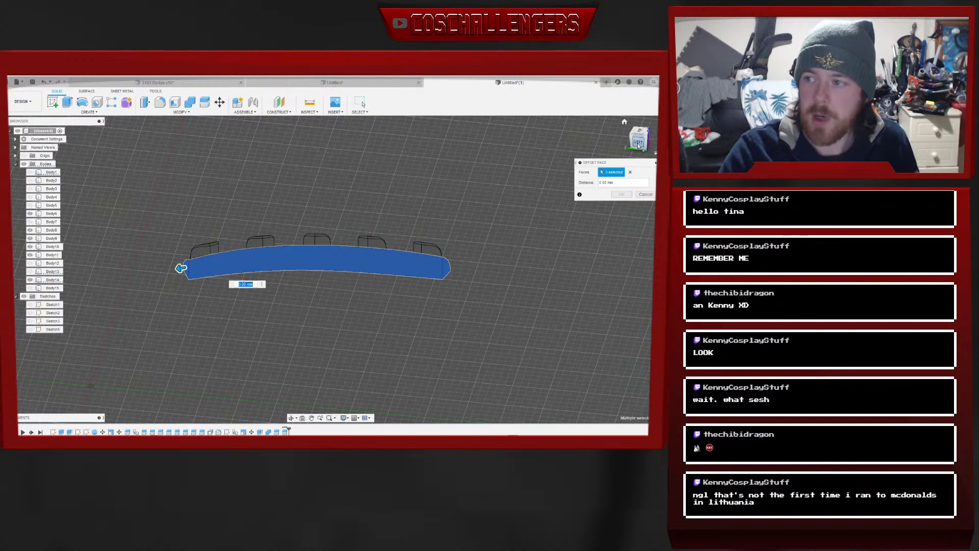
{"action": "left_click_drag", "start_coordinate": [642, 143], "coordinate": [638, 146]}
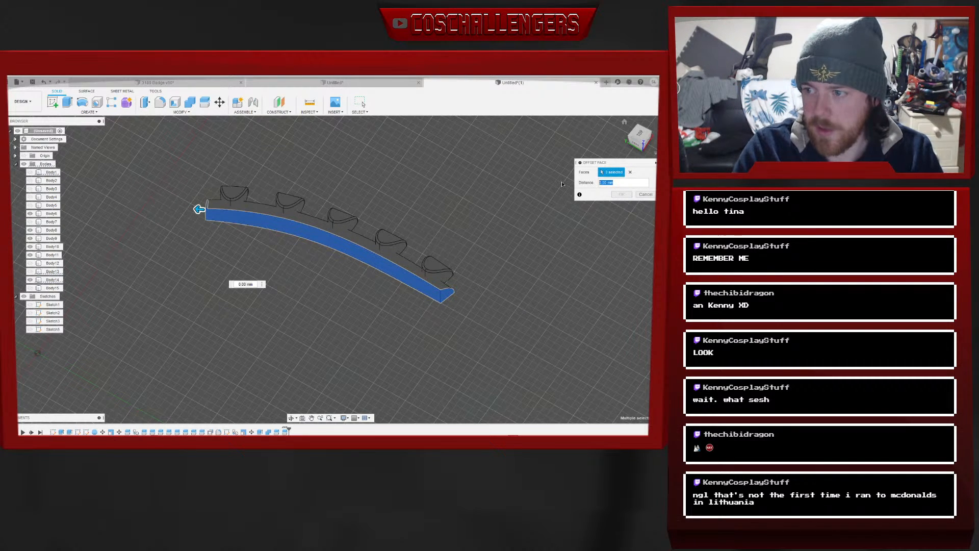
{"action": "type", "text": "-.2"}
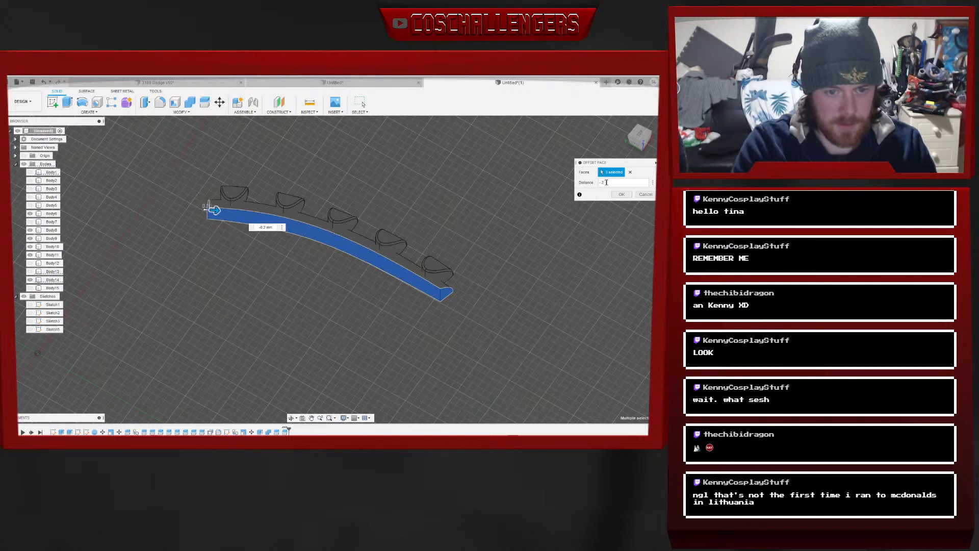
{"action": "left_click", "coordinate": [629, 194]}
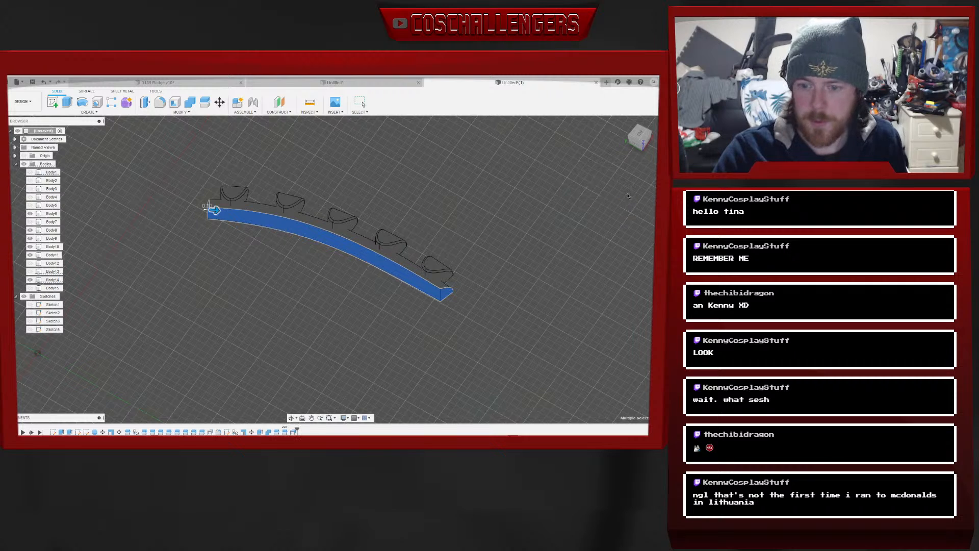
{"action": "key", "text": "Escape"}
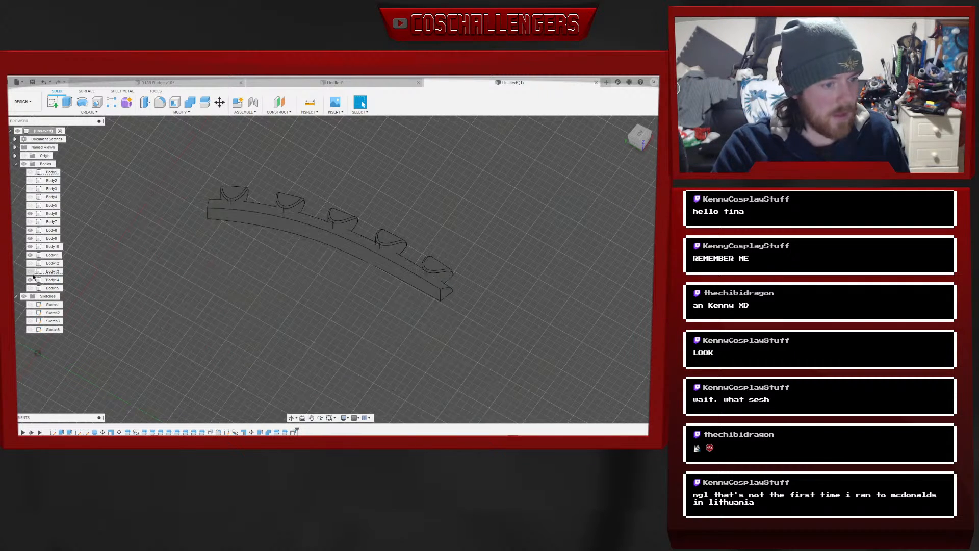
Show Body15 in place of Body14 and offset the three side faces of its edge cutout by -0.2 mm
{"action": "left_click", "coordinate": [30, 288]}
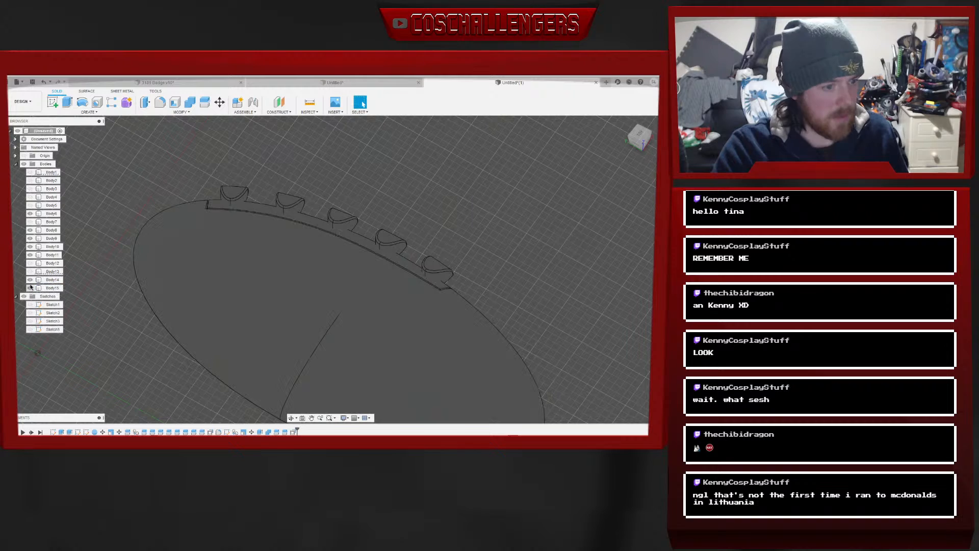
{"action": "left_click_drag", "start_coordinate": [637, 142], "coordinate": [572, 128]}
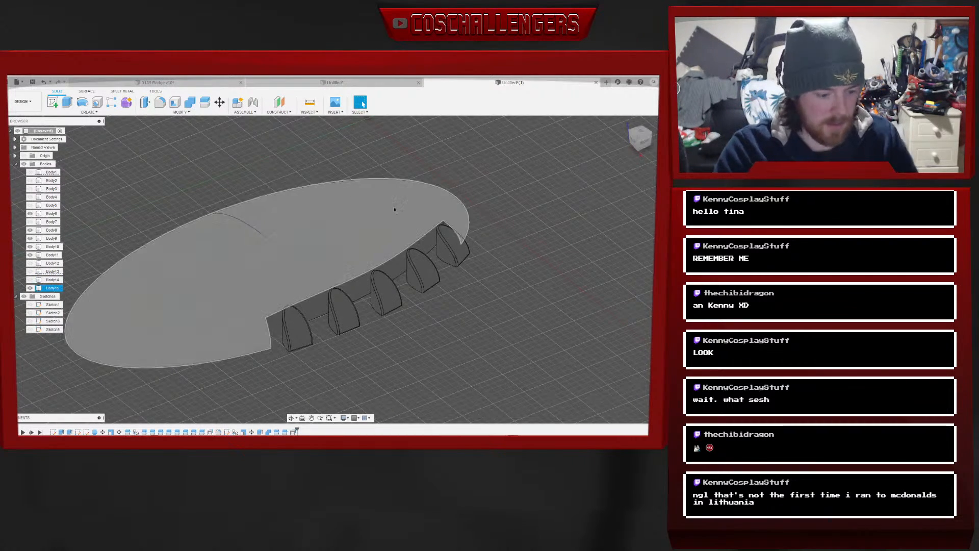
{"action": "left_click", "coordinate": [181, 112]}
{"action": "left_click", "coordinate": [154, 174]}
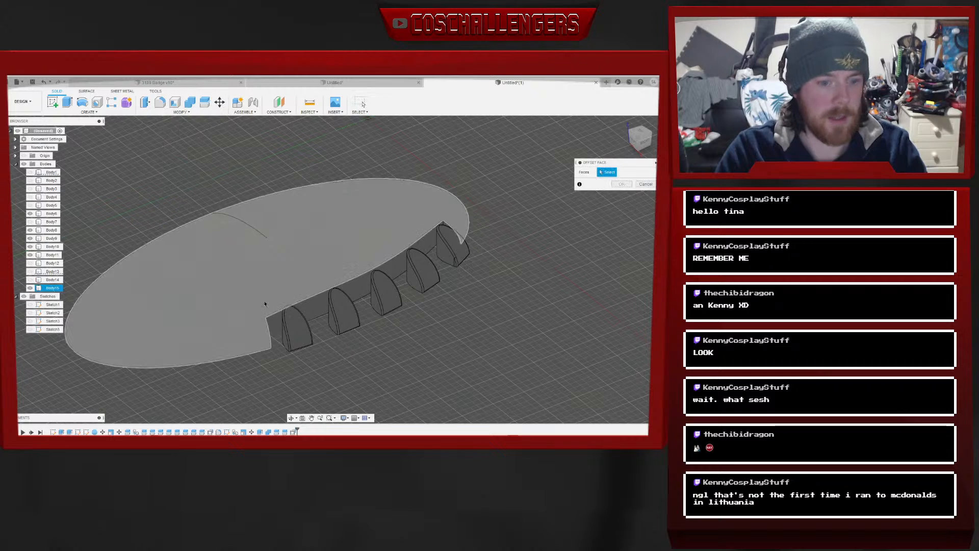
{"action": "left_click", "coordinate": [440, 227]}
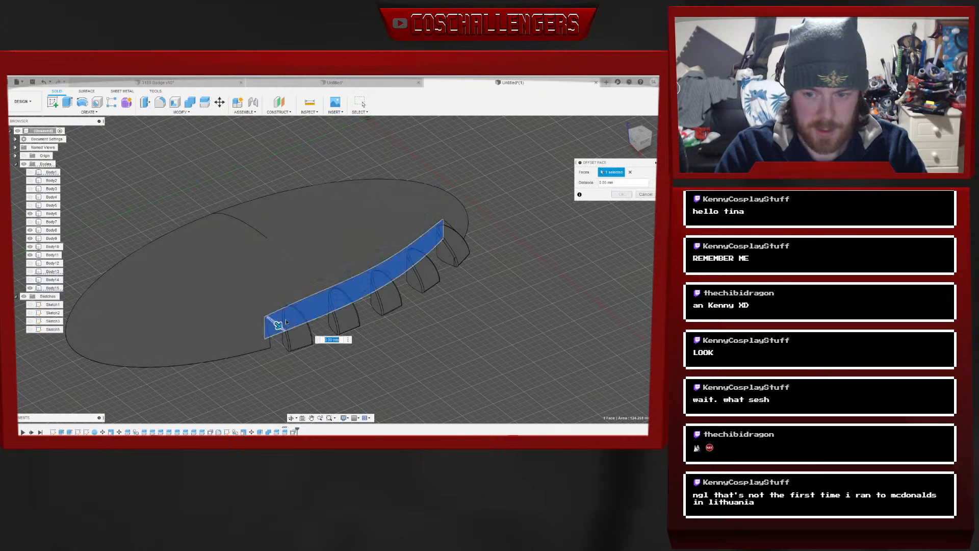
{"action": "left_click", "coordinate": [450, 233]}
{"action": "left_click_drag", "start_coordinate": [648, 139], "coordinate": [625, 145]}
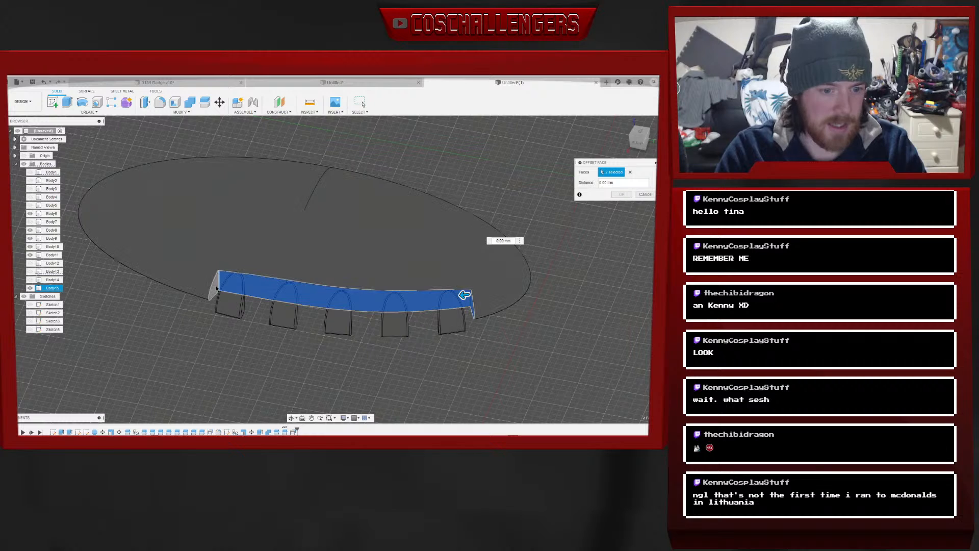
{"action": "left_click", "coordinate": [218, 284]}
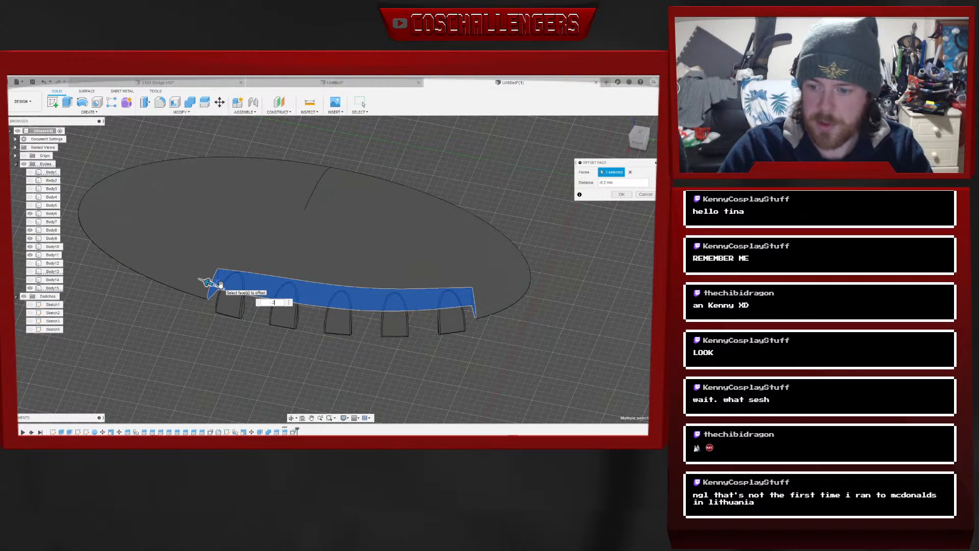
{"action": "left_click", "coordinate": [622, 194]}
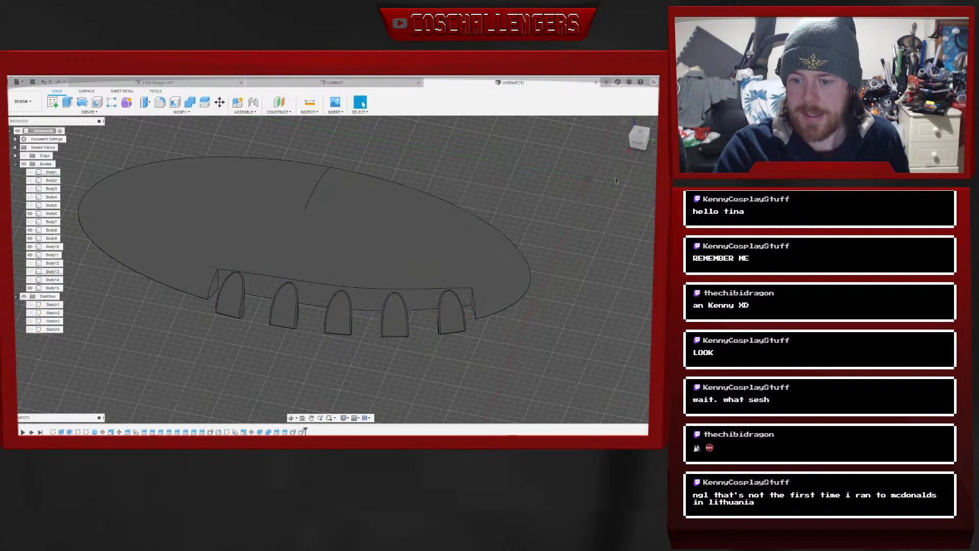
Show the edge strip Body14 again and examine the clearance between it and the main oval's cutout
{"action": "left_click", "coordinate": [33, 280]}
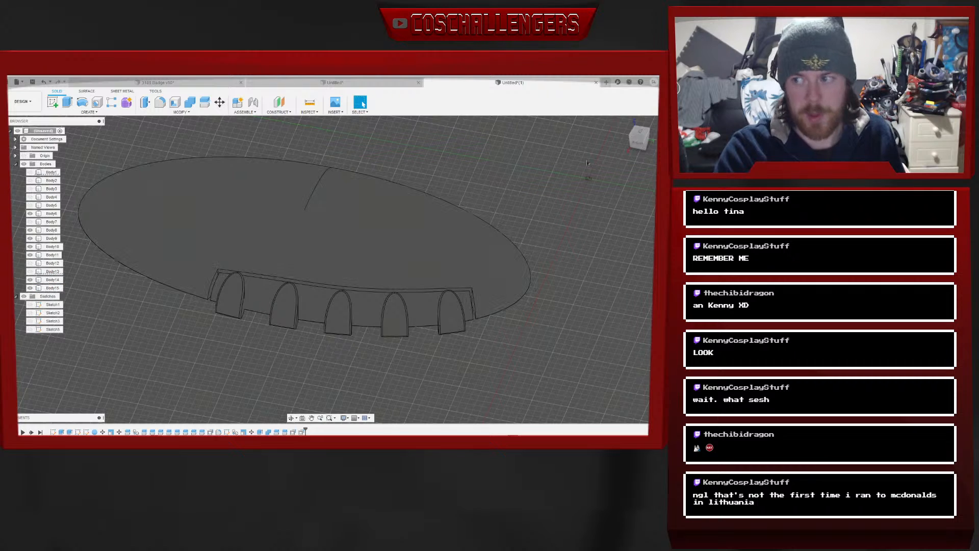
{"action": "left_click", "coordinate": [639, 134]}
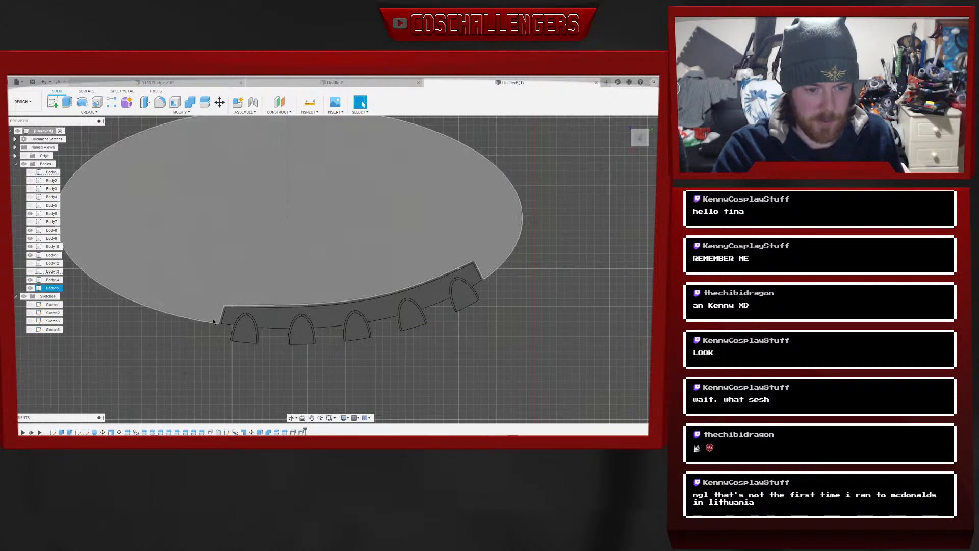
{"action": "mouse_move", "coordinate": [640, 136]}
{"action": "left_mouse_down"}
{"action": "mouse_move", "coordinate": [653, 141]}
{"action": "mouse_move", "coordinate": [503, 204]}
{"action": "left_mouse_up"}
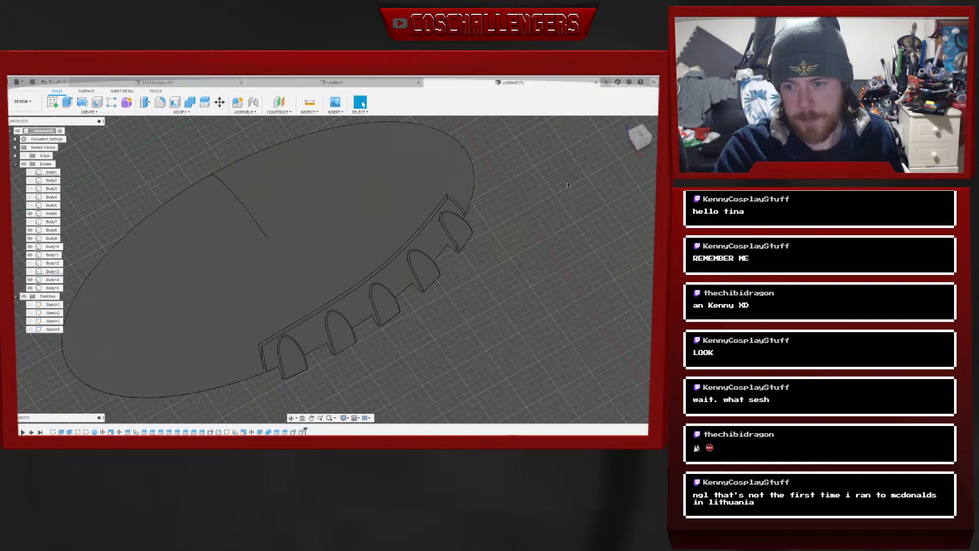
{"action": "left_click_drag", "start_coordinate": [639, 132], "coordinate": [638, 115]}
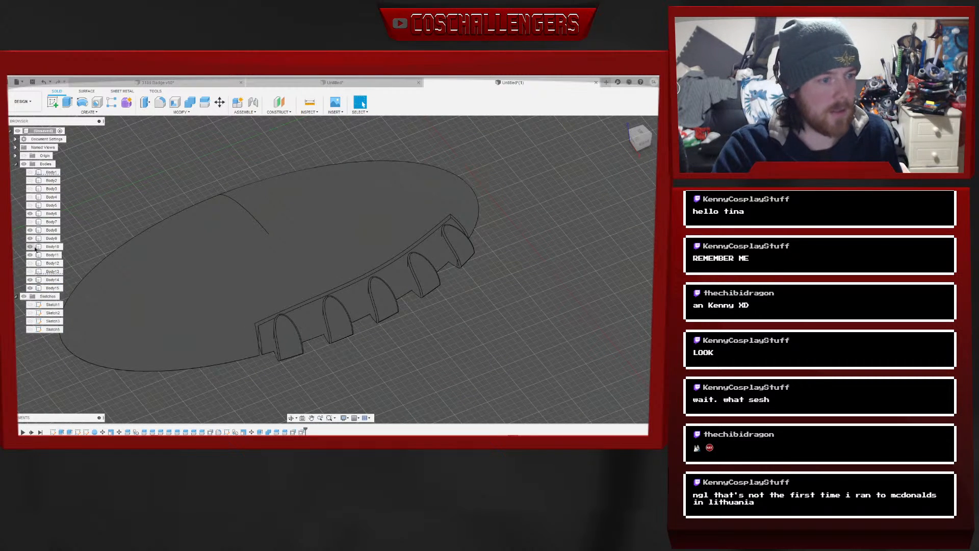
Show the base Body13 and hide the edge ovals Body6 and Body8 through Body11 and the edge strip Body14
{"action": "left_click", "coordinate": [30, 272]}
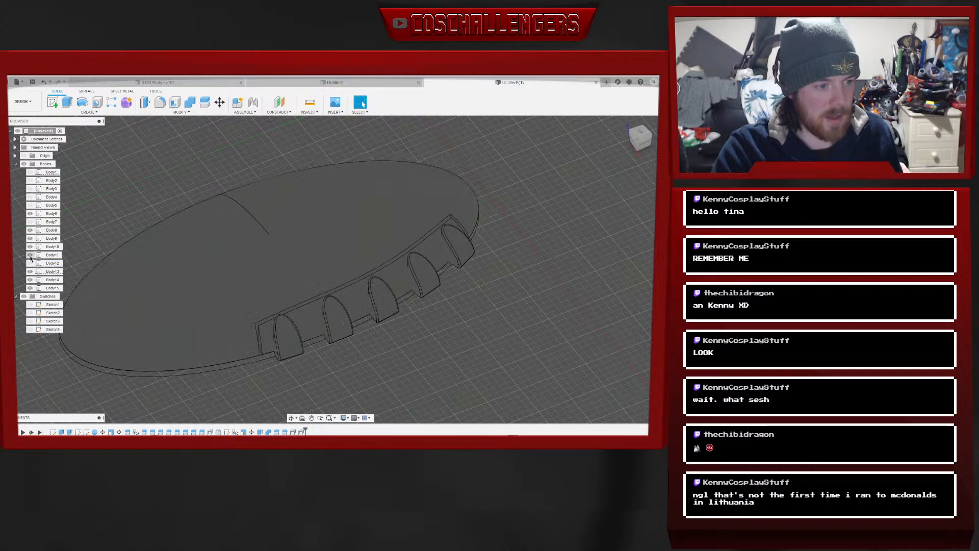
{"action": "left_click", "coordinate": [30, 256]}
{"action": "left_click", "coordinate": [30, 247]}
{"action": "left_click", "coordinate": [30, 238]}
{"action": "left_click", "coordinate": [30, 230]}
{"action": "left_click", "coordinate": [30, 213]}
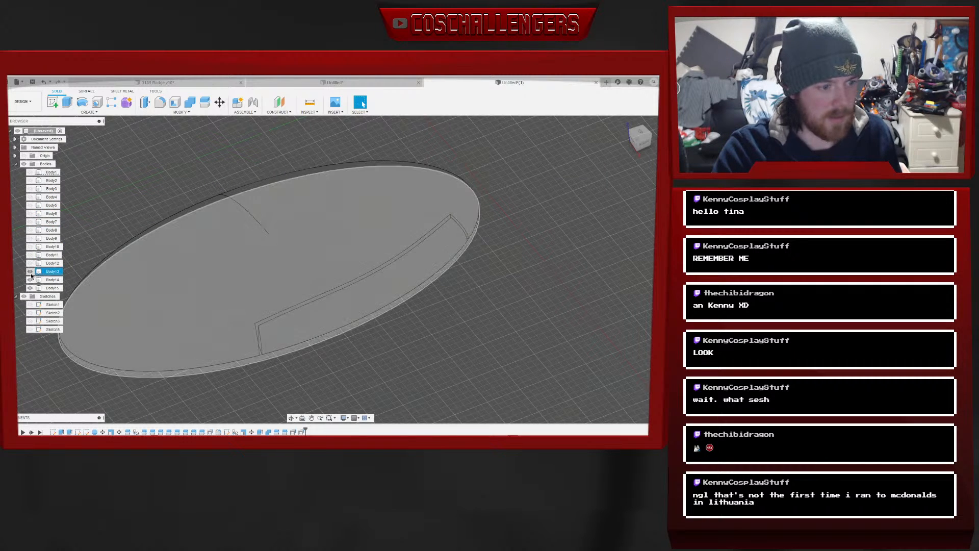
{"action": "left_click", "coordinate": [30, 279]}
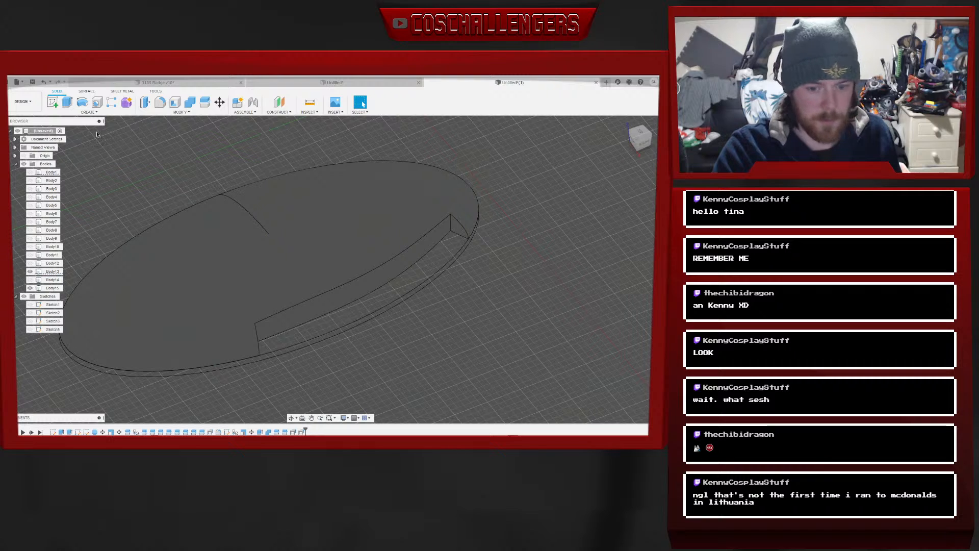
Switch to the Render workspace and examine the base and main oval from the side
{"action": "left_click", "coordinate": [23, 101]}
{"action": "left_click", "coordinate": [22, 150]}
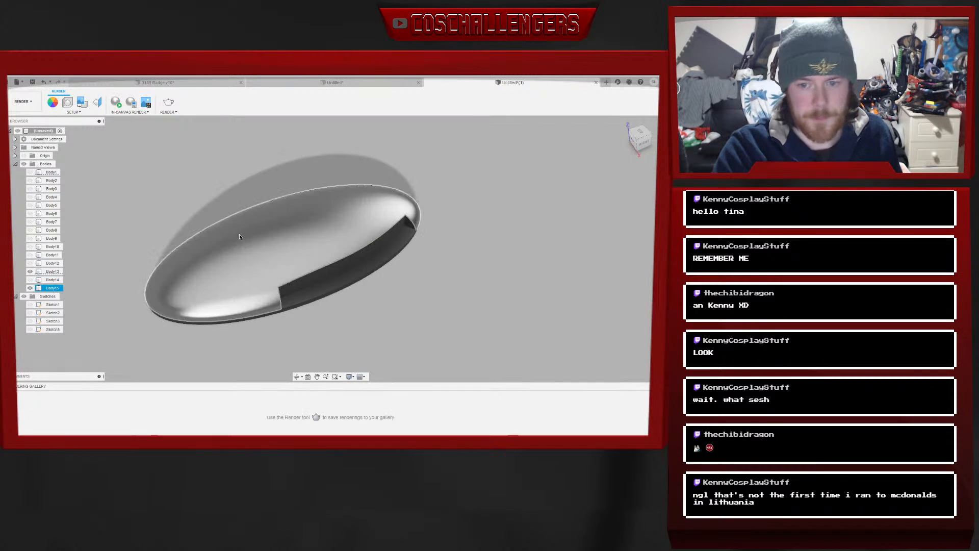
{"action": "left_click", "coordinate": [651, 146]}
{"action": "mouse_move", "coordinate": [645, 140]}
{"action": "left_mouse_down"}
{"action": "mouse_move", "coordinate": [591, 139]}
{"action": "mouse_move", "coordinate": [597, 168]}
{"action": "mouse_move", "coordinate": [623, 141]}
{"action": "left_mouse_up"}
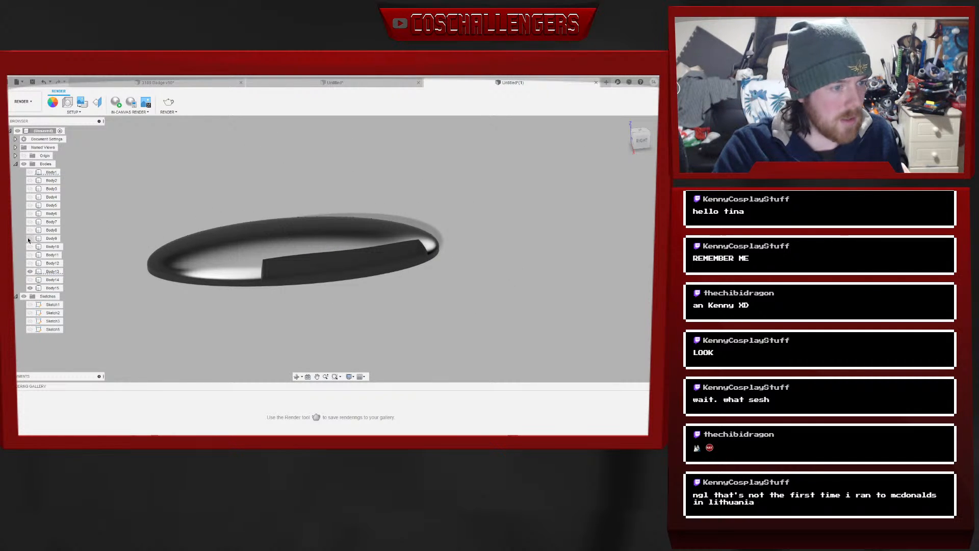
Show Body4, Body5, Body7 and Body12 on the badge in the rendered view
{"action": "left_click", "coordinate": [30, 222]}
{"action": "left_click", "coordinate": [30, 197]}
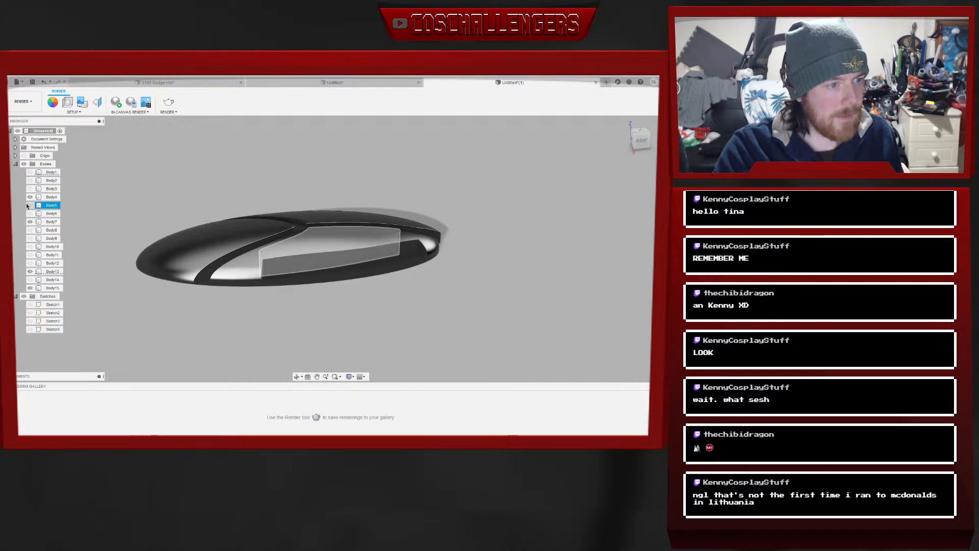
{"action": "mouse_move", "coordinate": [642, 141]}
{"action": "left_mouse_down"}
{"action": "mouse_move", "coordinate": [658, 159]}
{"action": "mouse_move", "coordinate": [643, 138]}
{"action": "left_mouse_up"}
{"action": "scroll", "coordinate": [449, 219], "scroll_direction": "down", "scroll_amount": 4}
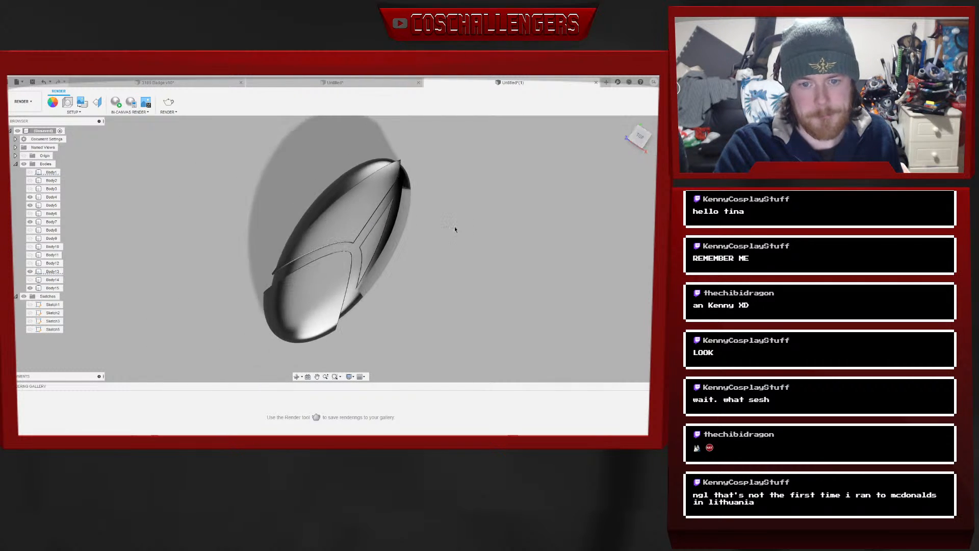
{"action": "scroll", "coordinate": [453, 225], "scroll_direction": "up", "scroll_amount": 1}
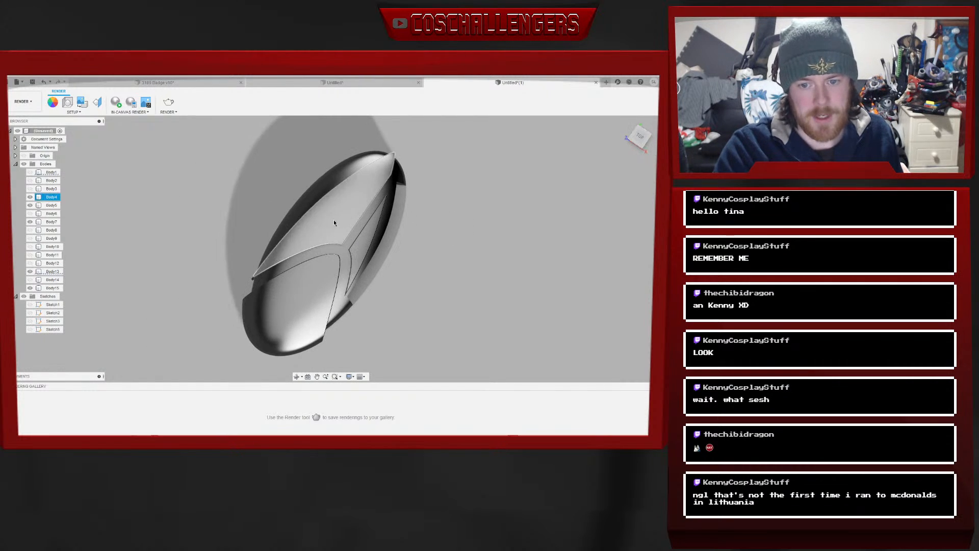
{"action": "left_click", "coordinate": [30, 263]}
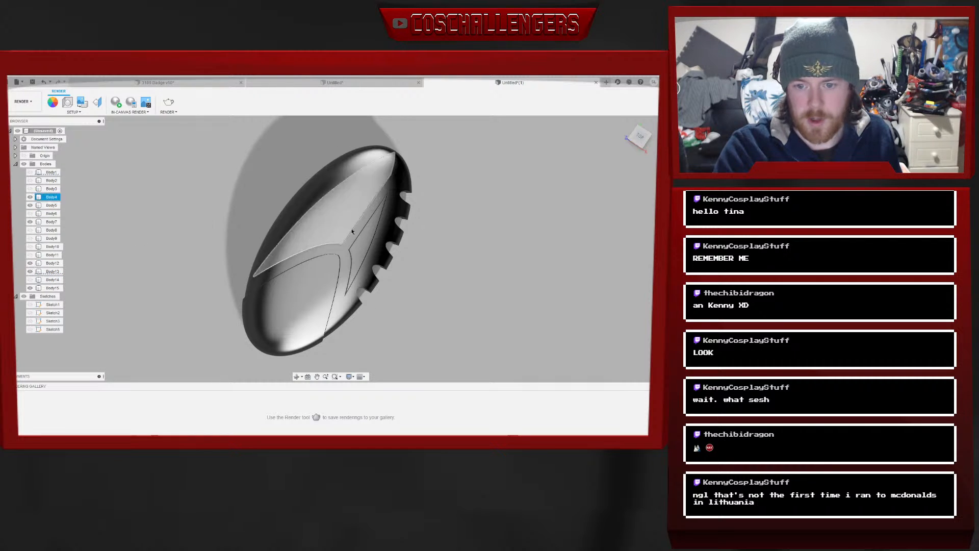
Hide the notched oval Body12 and toggle the edge strip Body14 on and off in the rendered view
{"action": "mouse_move", "coordinate": [331, 248]}
{"action": "middle_mouse_down", "text": "shift"}
{"action": "mouse_move", "coordinate": [345, 246]}
{"action": "mouse_move", "coordinate": [304, 212]}
{"action": "mouse_move", "coordinate": [194, 230]}
{"action": "middle_mouse_up", "text": "shift"}
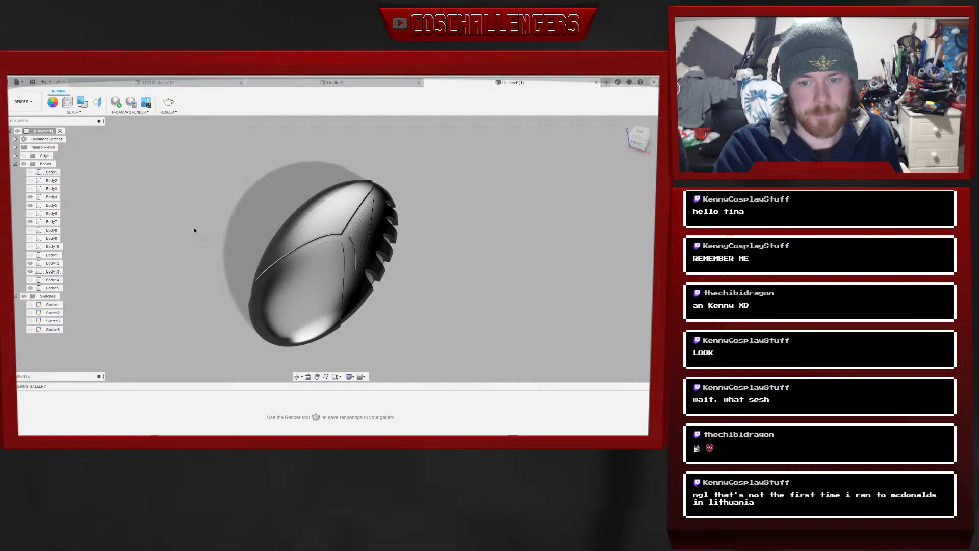
{"action": "left_click", "coordinate": [31, 264]}
{"action": "left_click", "coordinate": [30, 263]}
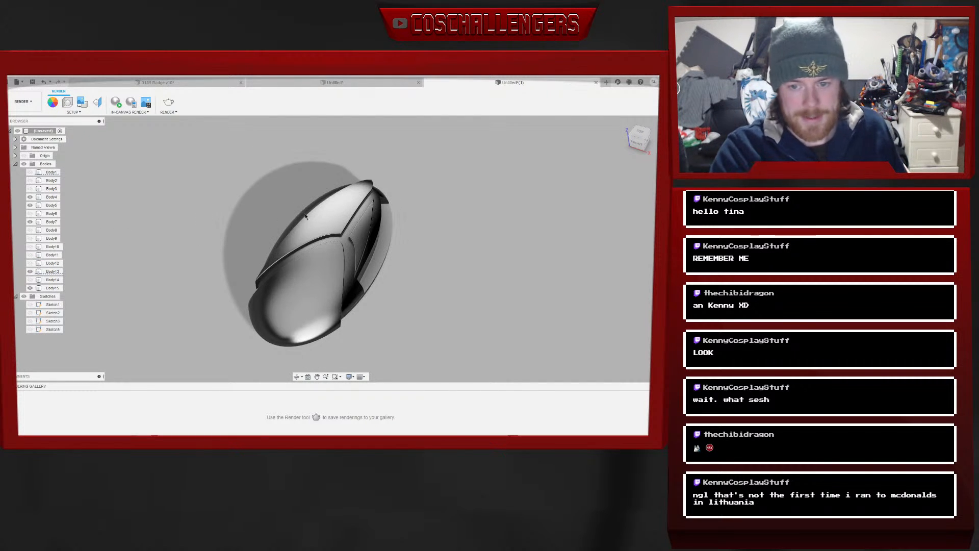
{"action": "left_click", "coordinate": [30, 272]}
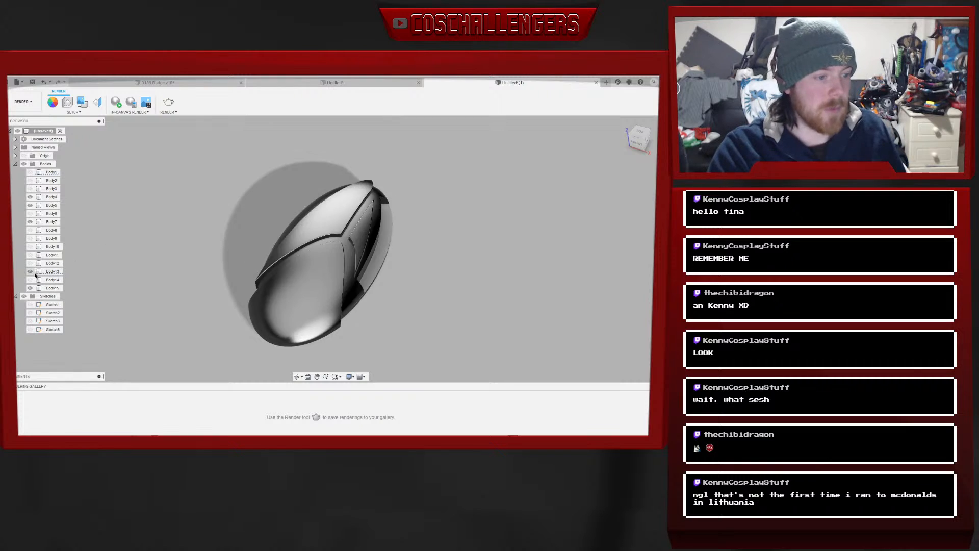
{"action": "left_click", "coordinate": [29, 280]}
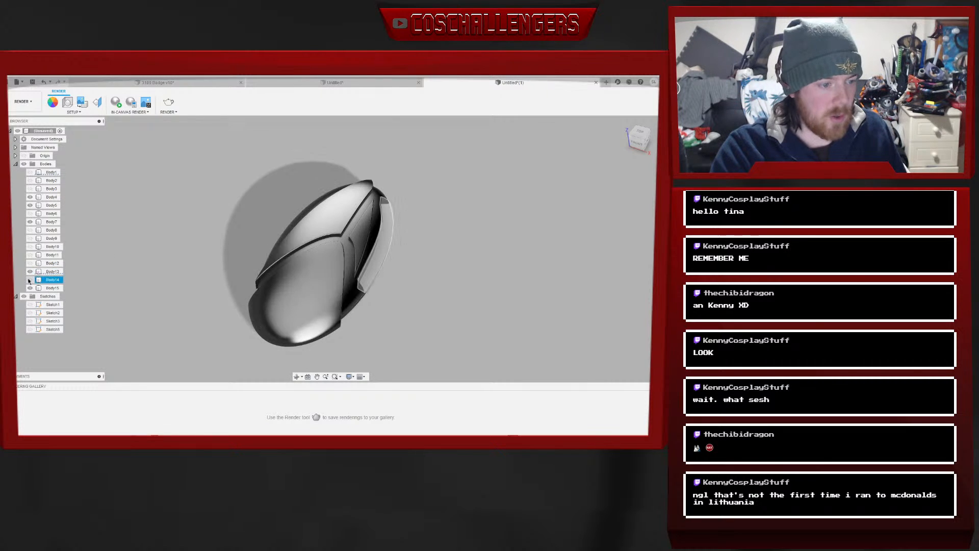
{"action": "left_click", "coordinate": [29, 279]}
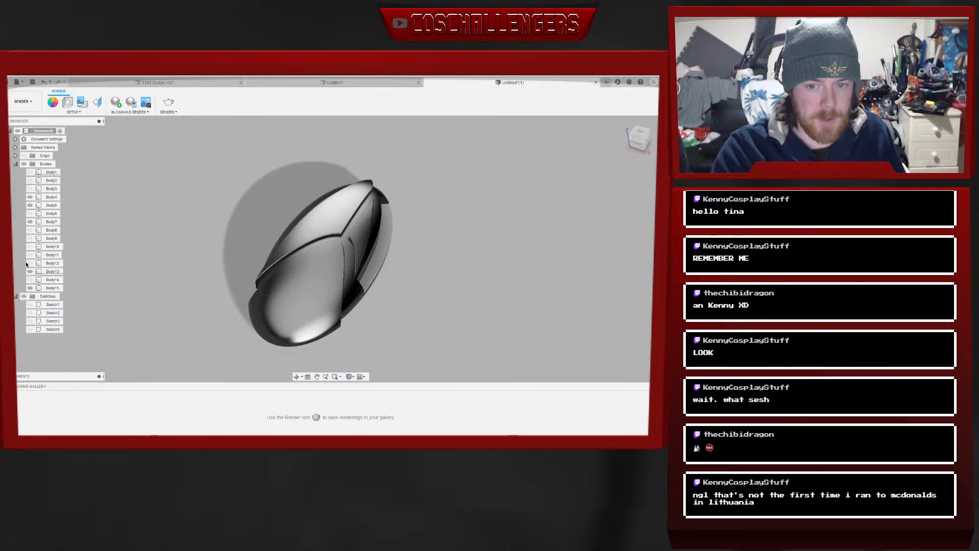
Show the full oval Body3 around the raised emblem sections in the rendered view
{"action": "left_click", "coordinate": [48, 189]}
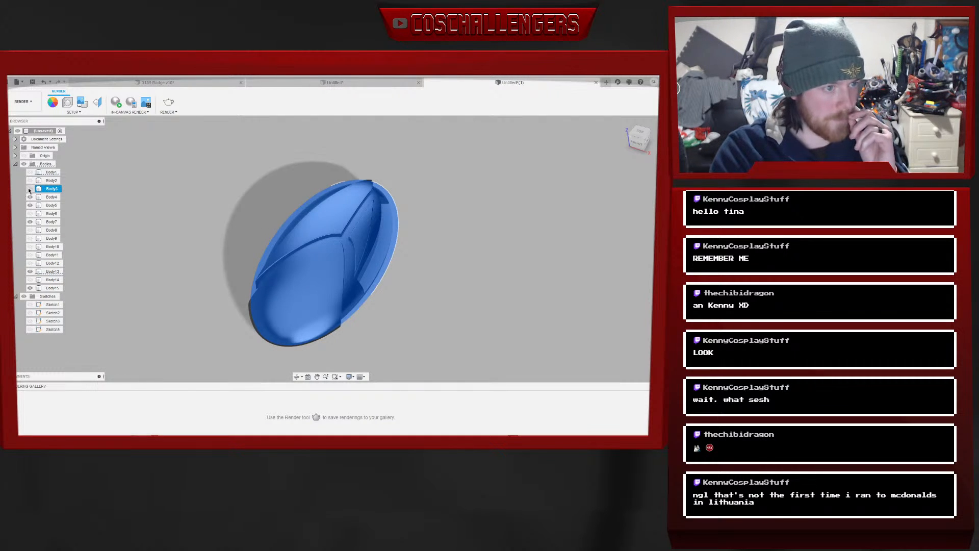
{"action": "right_click", "coordinate": [53, 190]}
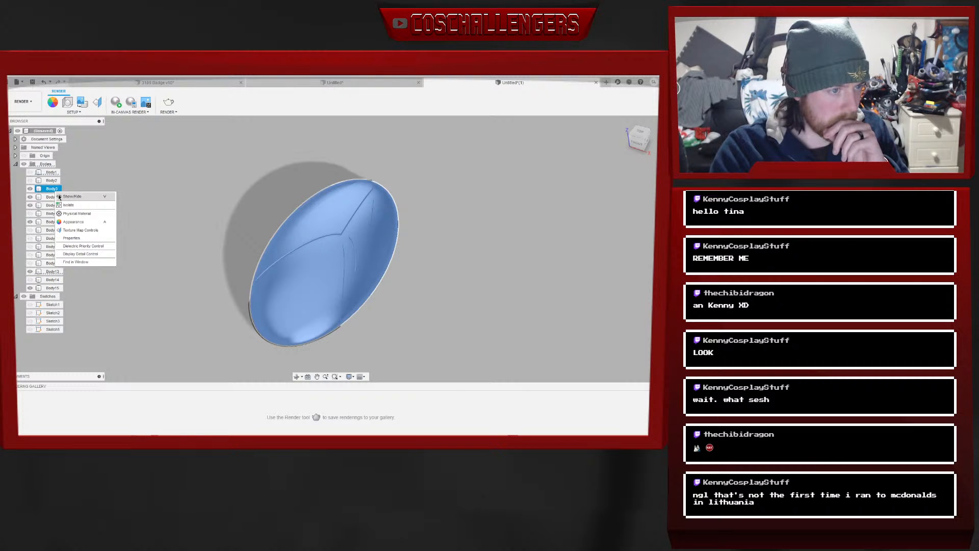
{"action": "left_click", "coordinate": [54, 190]}
{"action": "left_click", "coordinate": [40, 191]}
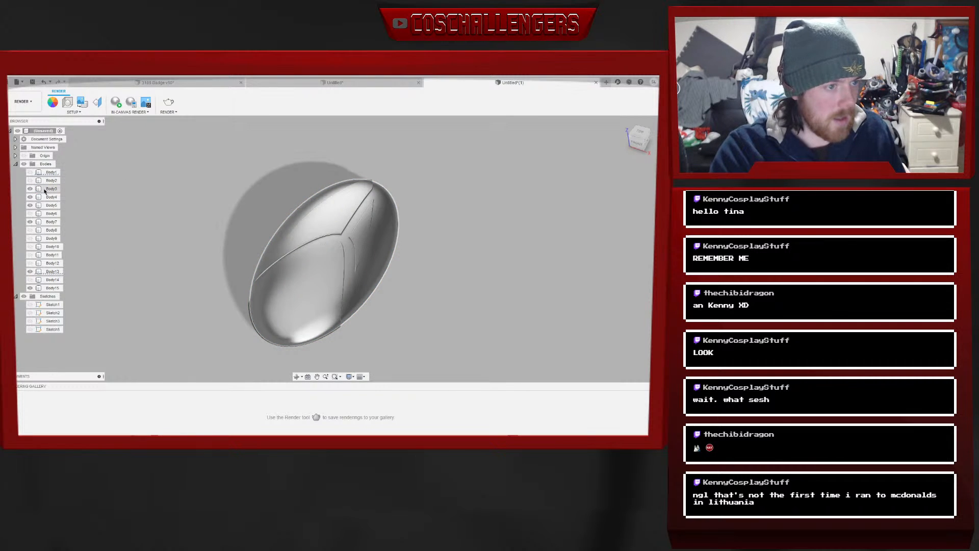
Select the full oval Body3 and switch back to the Design workspace
{"action": "left_click", "coordinate": [44, 192]}
{"action": "left_click", "coordinate": [17, 106]}
{"action": "left_click", "coordinate": [33, 119]}
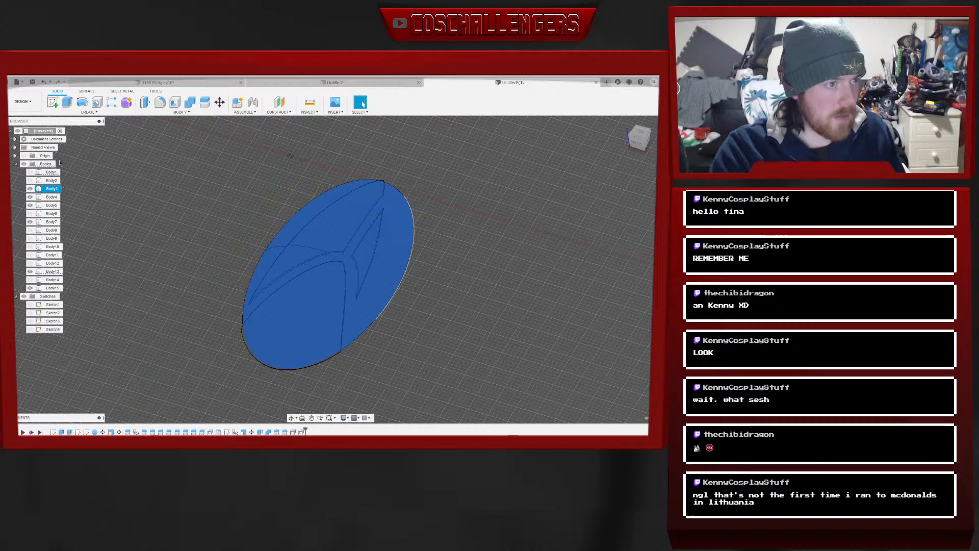
Copy Body3 and paste it in place as a new body without moving it
{"action": "right_click", "coordinate": [56, 191]}
{"action": "left_click", "coordinate": [71, 268]}
{"action": "right_click", "coordinate": [48, 192]}
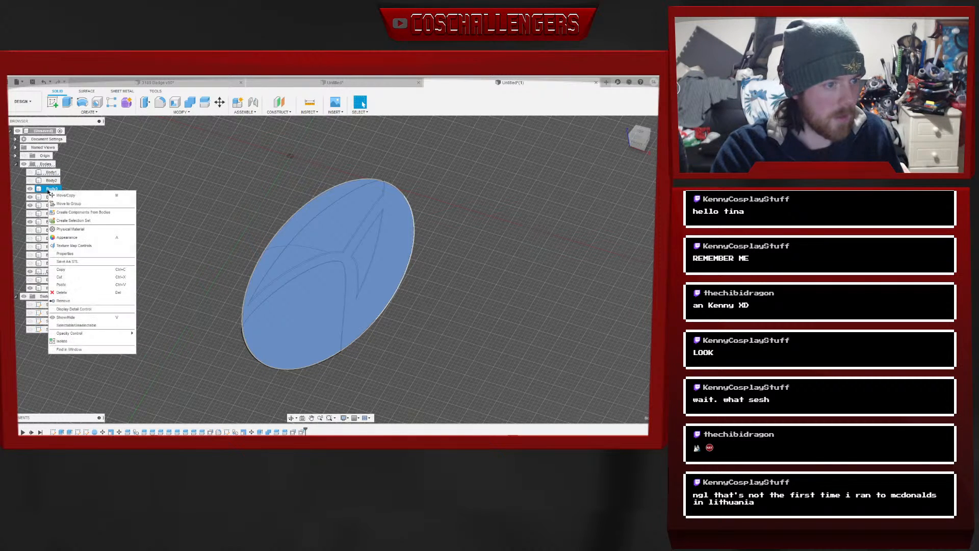
{"action": "left_click", "coordinate": [62, 285]}
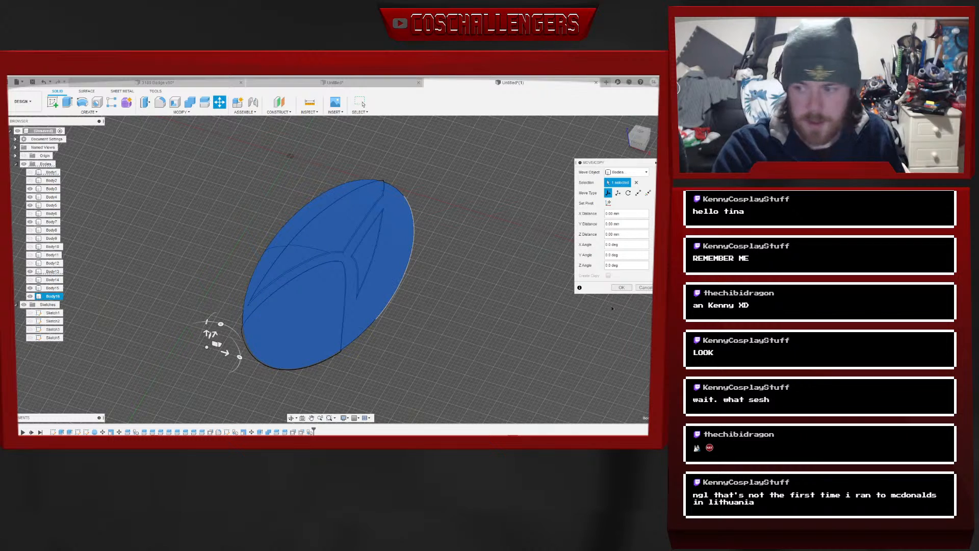
{"action": "left_click", "coordinate": [622, 288]}
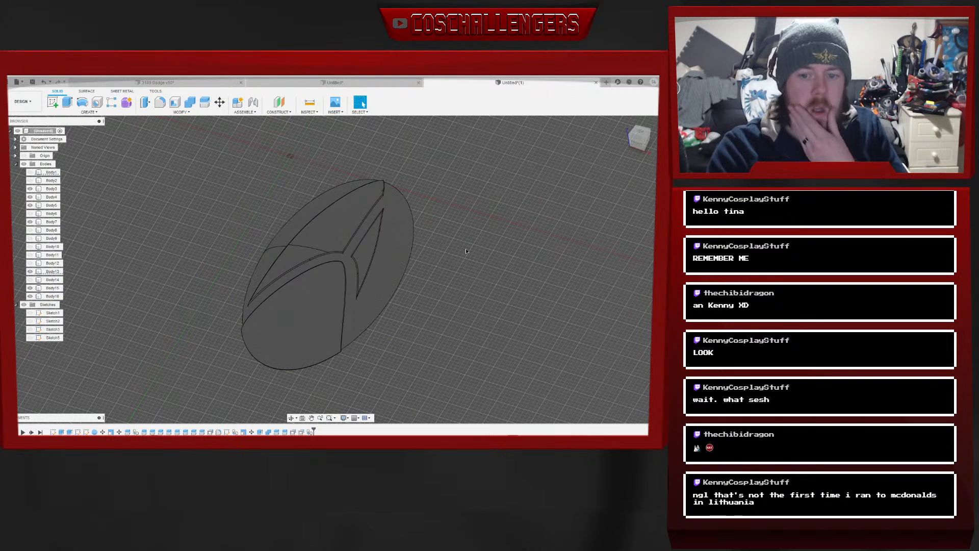
Cut Body4, Body5 and Body7 out of Body3 with Combine, keeping the tool bodies
{"action": "left_click", "coordinate": [370, 266]}
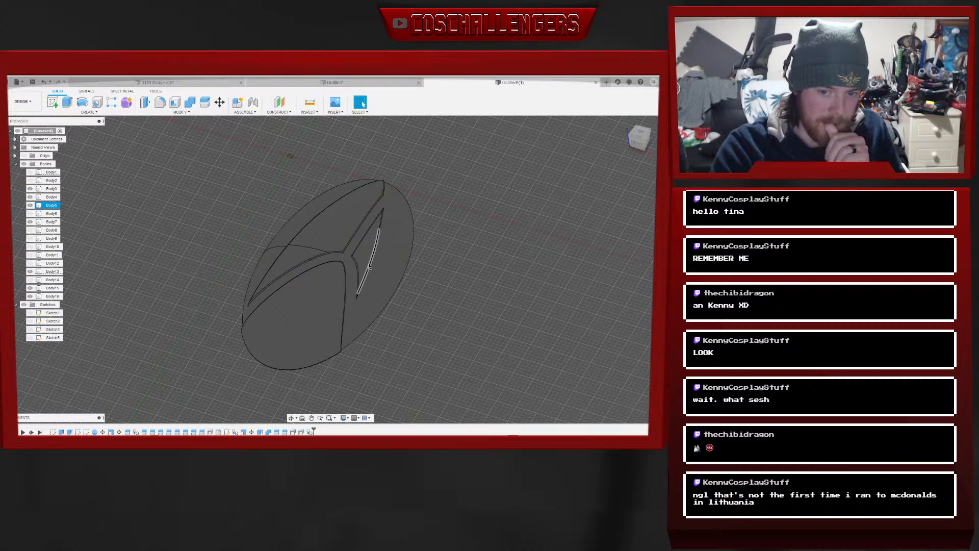
{"action": "left_click", "coordinate": [330, 257]}
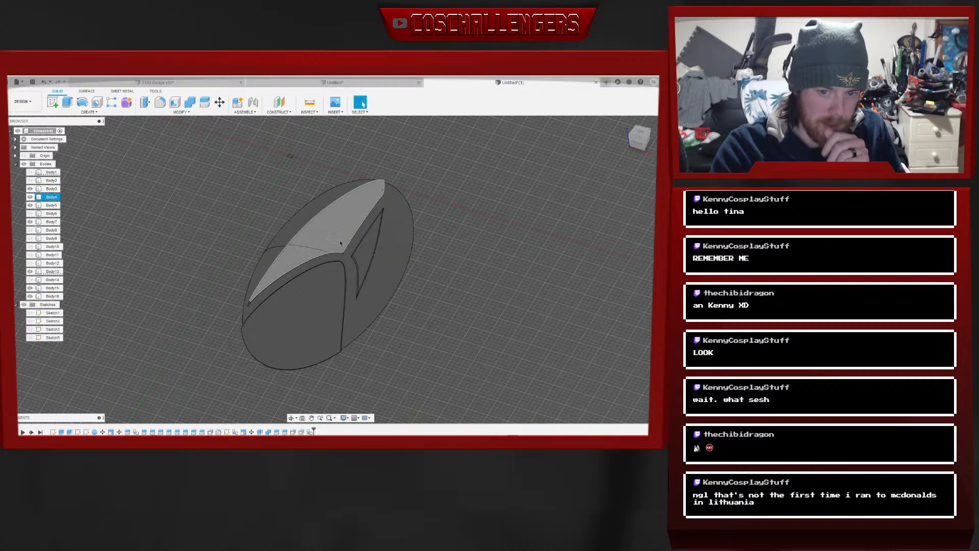
{"action": "left_click", "coordinate": [175, 286]}
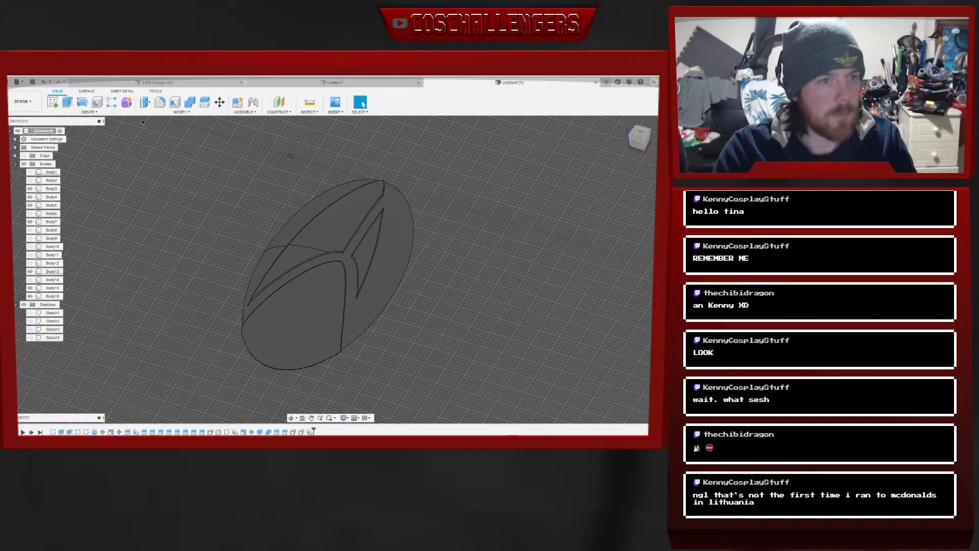
{"action": "left_click", "coordinate": [190, 102]}
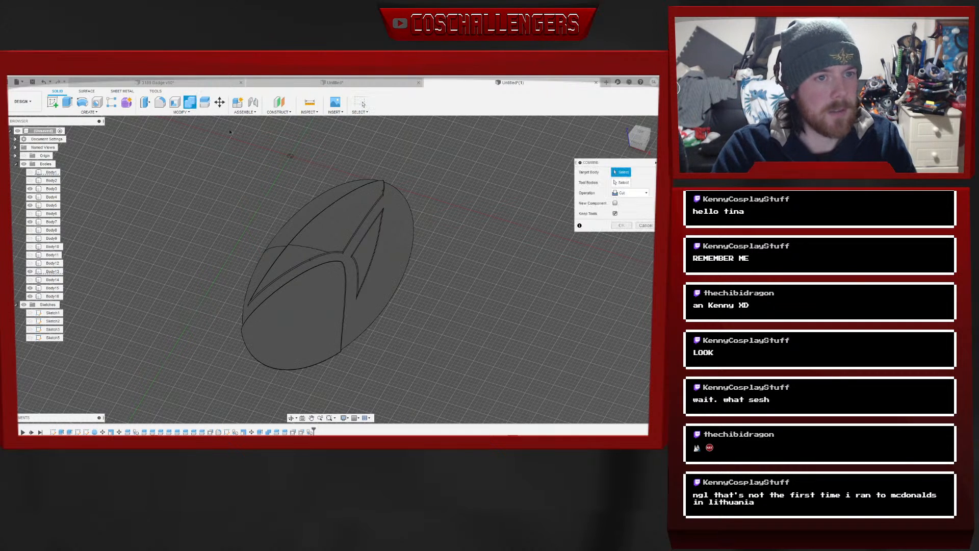
{"action": "left_click", "coordinate": [390, 265]}
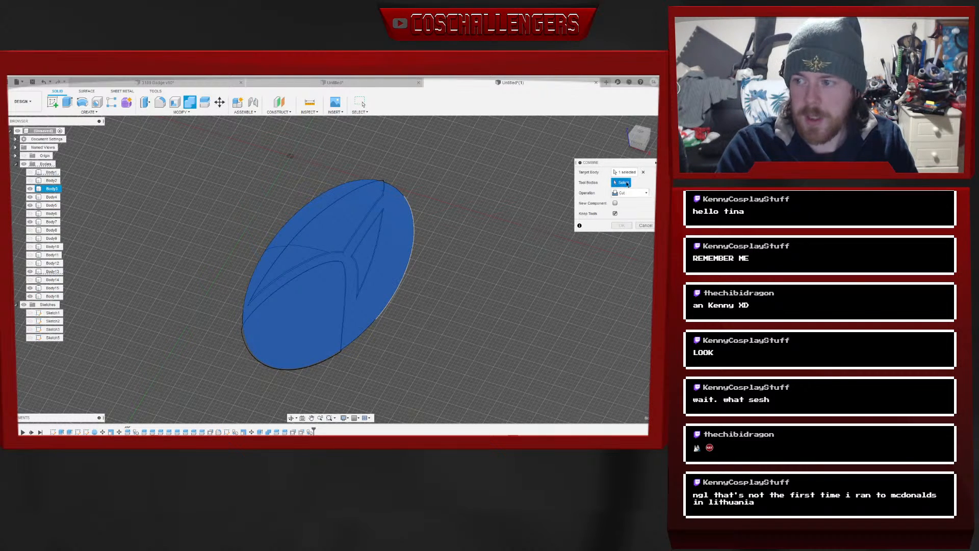
{"action": "left_click", "coordinate": [335, 249]}
{"action": "left_click", "coordinate": [368, 253]}
{"action": "left_click", "coordinate": [316, 300]}
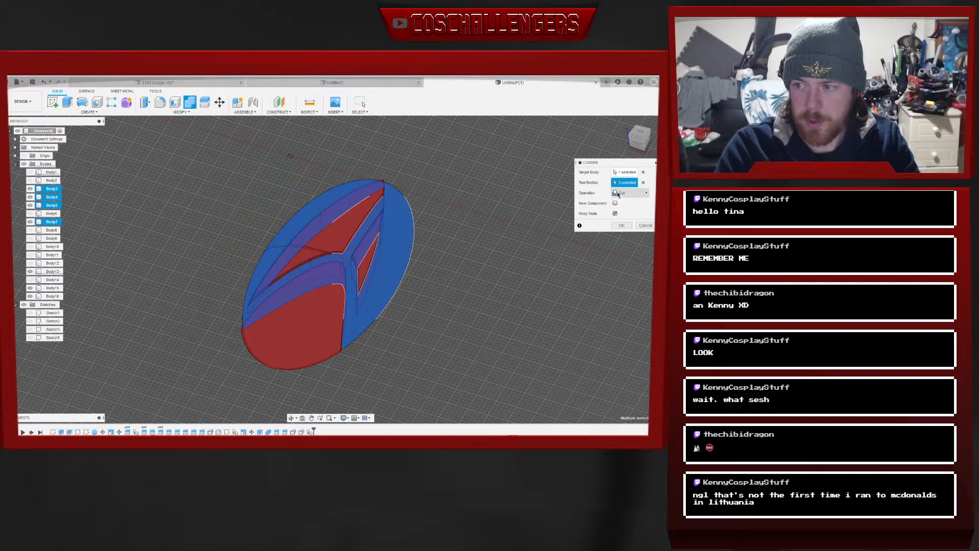
{"action": "left_click", "coordinate": [622, 225]}
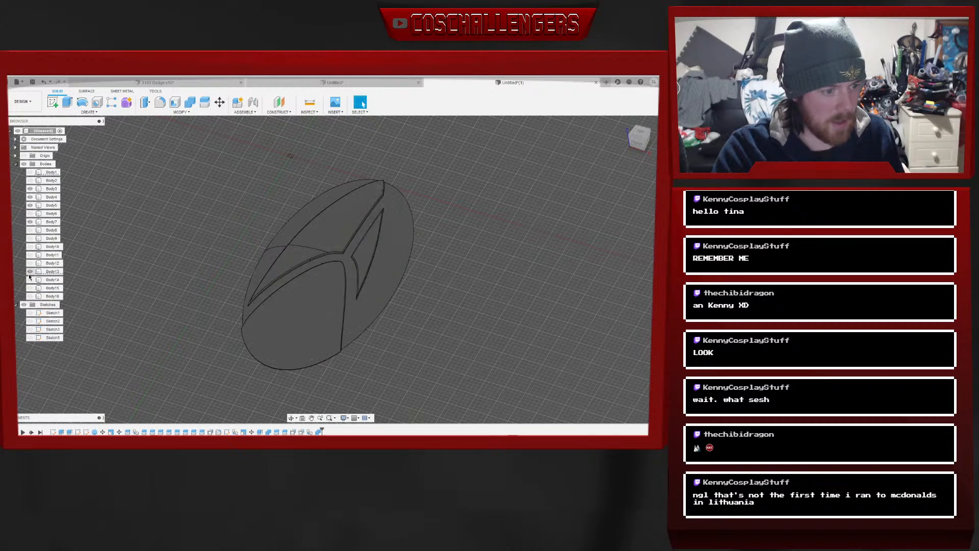
Hide Body7, Body5, Body4 and Body3
{"action": "left_click", "coordinate": [29, 223]}
{"action": "left_click", "coordinate": [29, 205]}
{"action": "left_click", "coordinate": [30, 198]}
{"action": "left_click", "coordinate": [30, 190]}
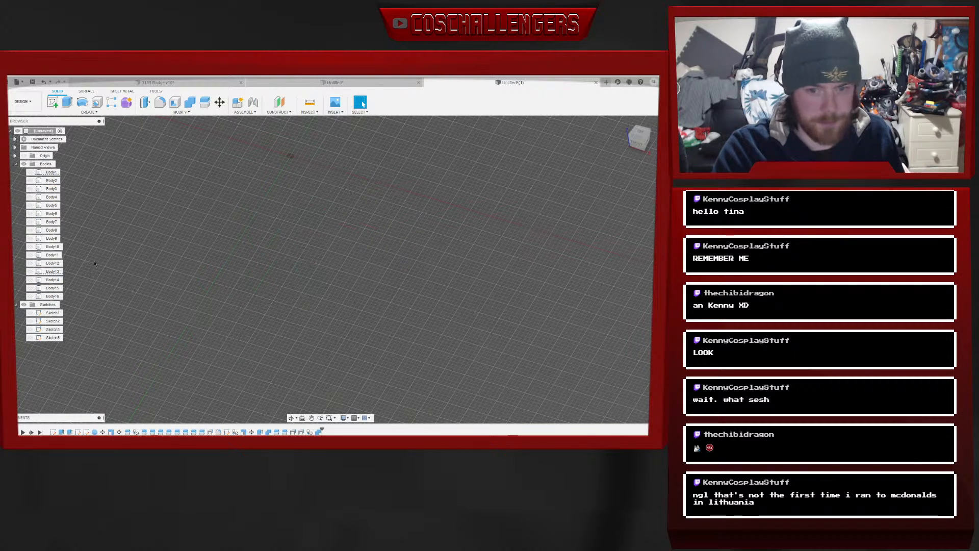
Toggle the visibility of Body13 through Body16 to compare the oval base bodies
{"action": "left_click", "coordinate": [30, 289]}
{"action": "left_click", "coordinate": [30, 281]}
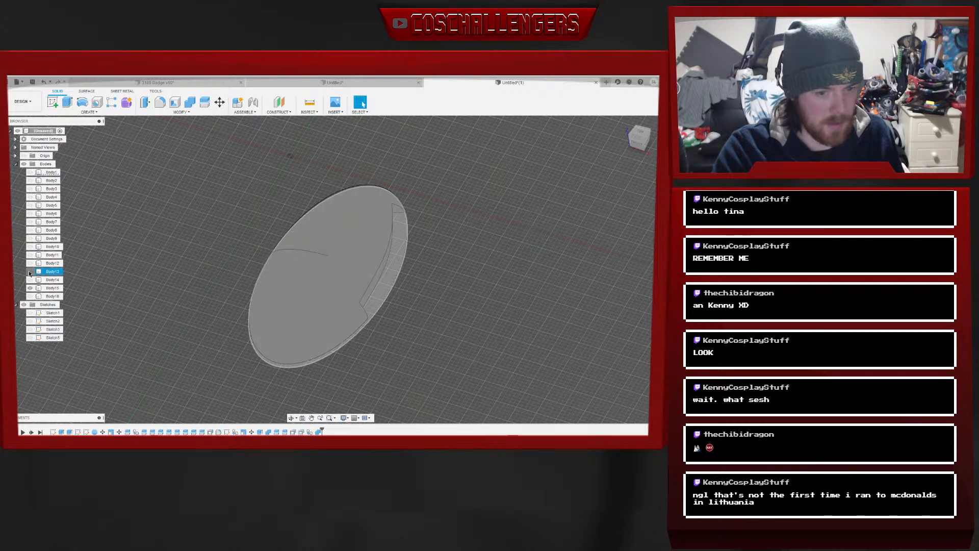
{"action": "left_click", "coordinate": [30, 272]}
{"action": "left_click", "coordinate": [30, 297]}
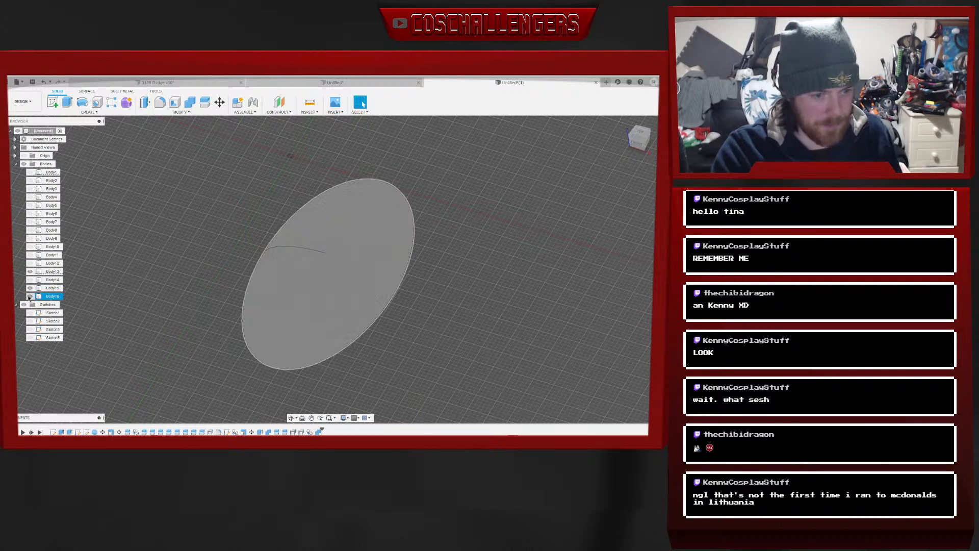
{"action": "left_click", "coordinate": [30, 289]}
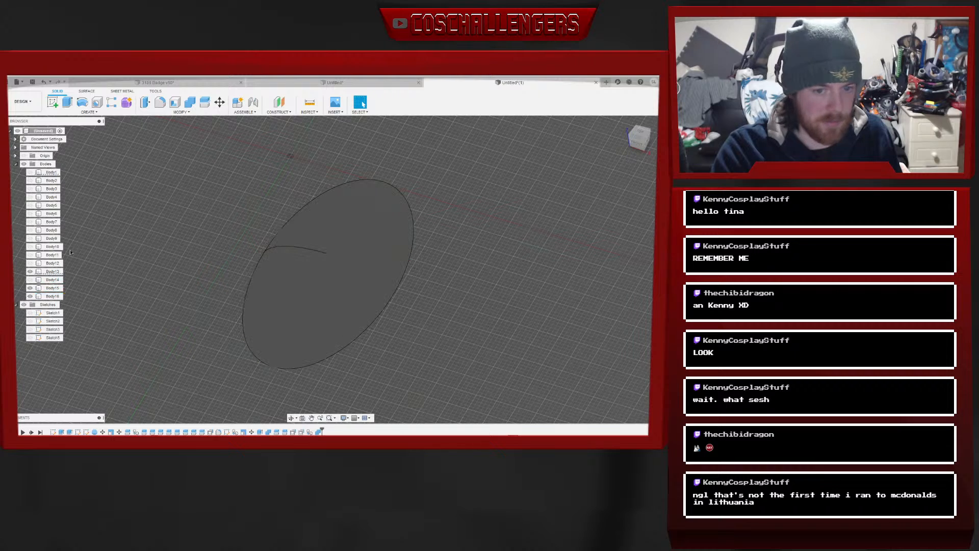
{"action": "left_click", "coordinate": [309, 291]}
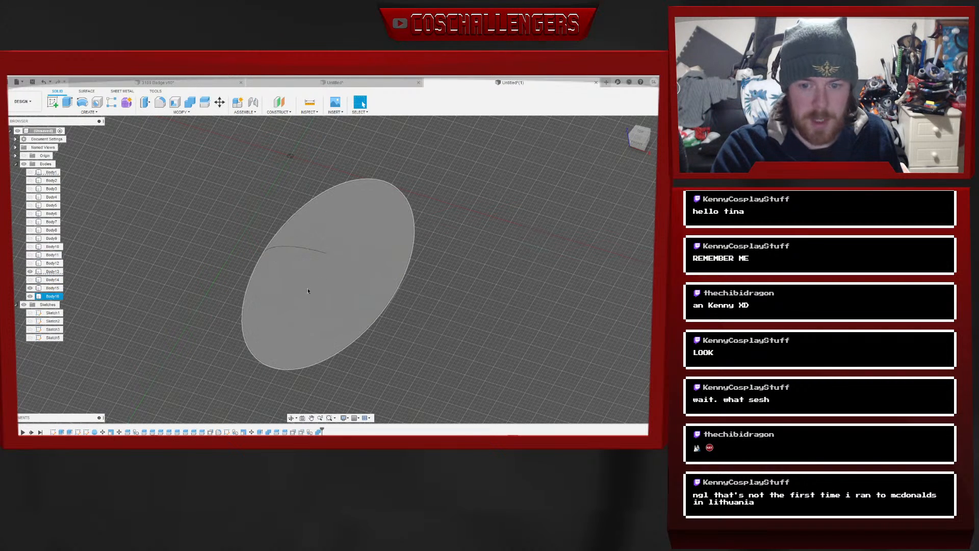
{"action": "left_click", "coordinate": [29, 289]}
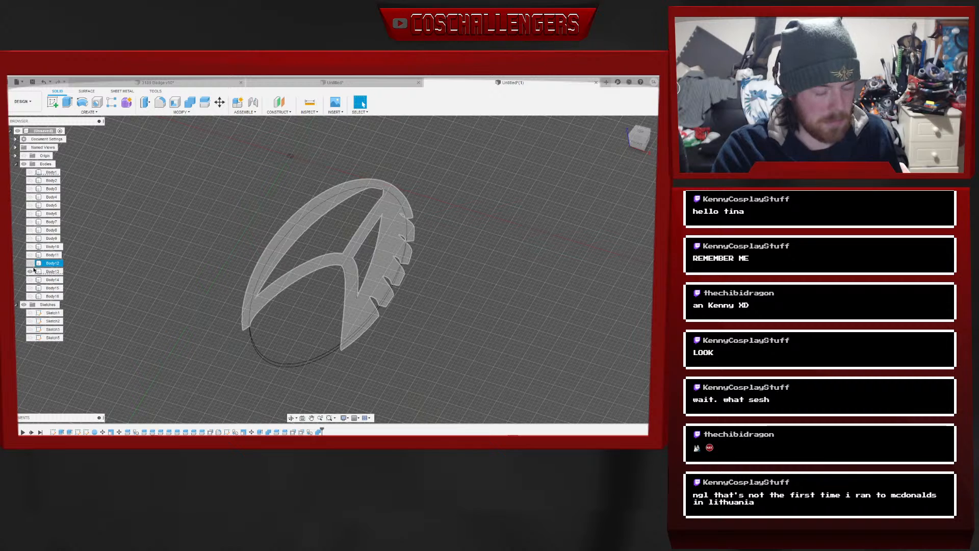
Select Body16 and show it with the insignia pieces Body4, Body5 and Body7, leaving Body13 hidden
{"action": "left_click", "coordinate": [47, 295]}
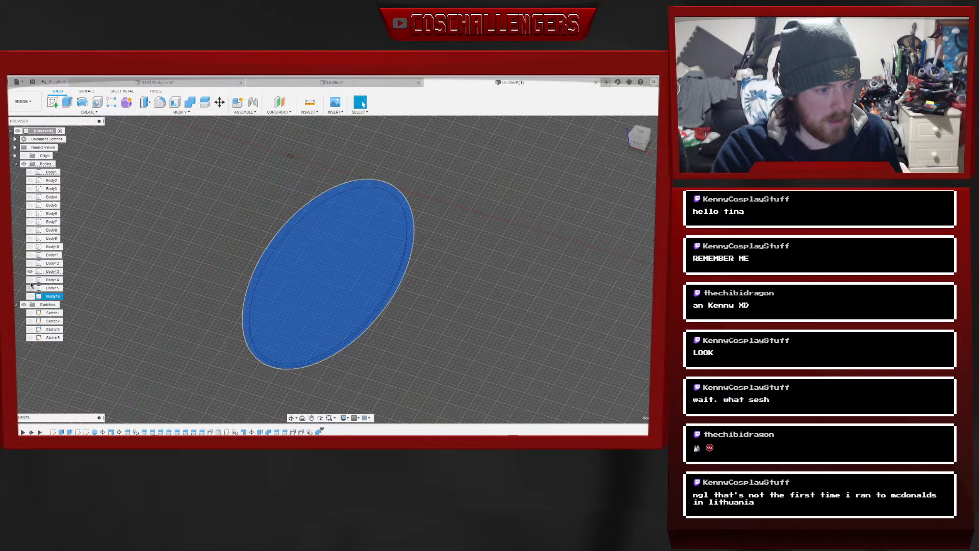
{"action": "left_click", "coordinate": [30, 213]}
{"action": "left_click", "coordinate": [30, 205]}
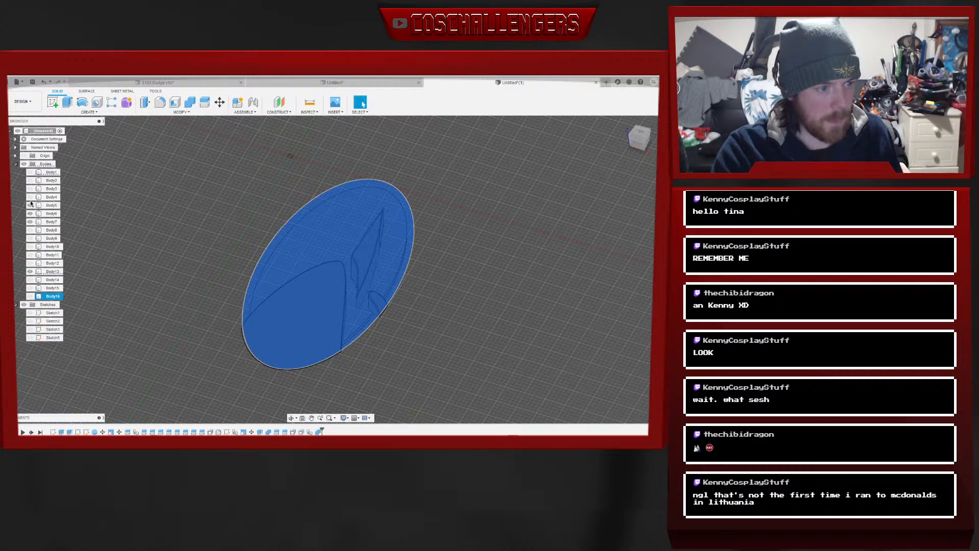
{"action": "left_click", "coordinate": [30, 196]}
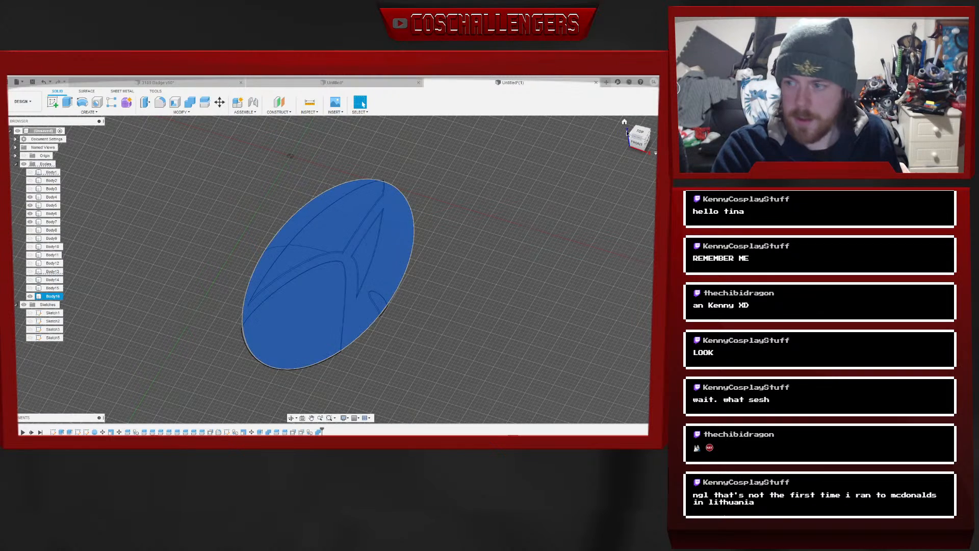
Examine how Body15 and Body16 each fit with the insignia pieces, viewing the badge from the front, the top and at an angle
{"action": "left_click", "coordinate": [636, 144]}
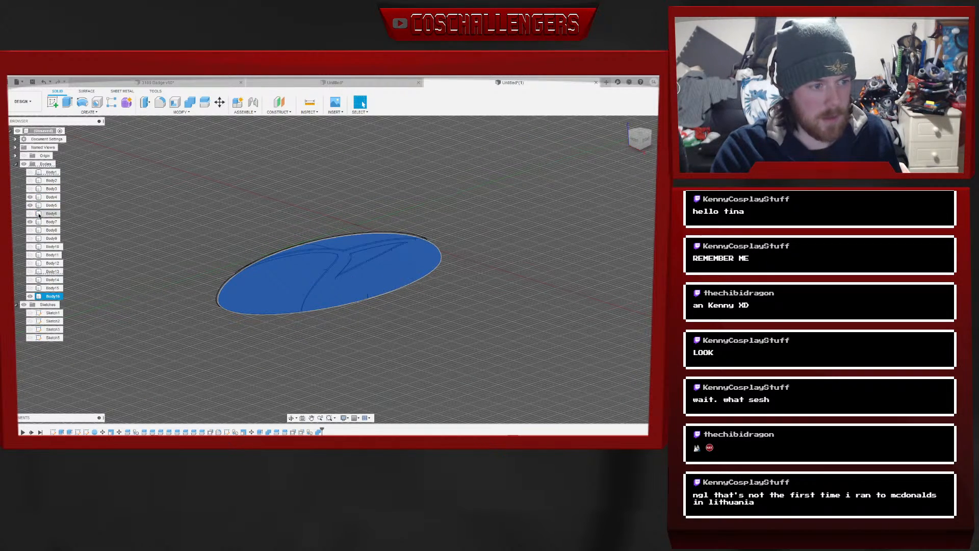
{"action": "left_click", "coordinate": [640, 144]}
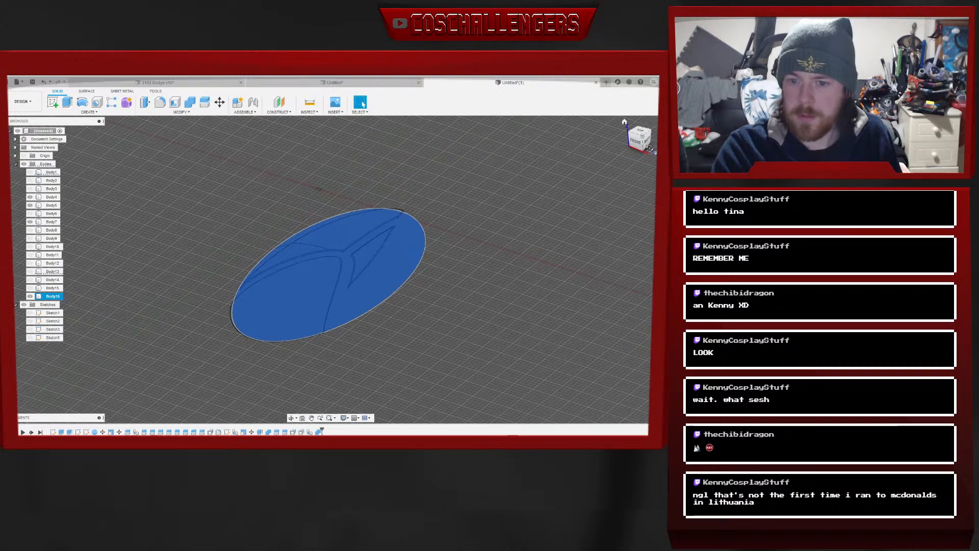
{"action": "middle_click_drag", "start_coordinate": [328, 263], "coordinate": [445, 162], "text": "shift"}
{"action": "left_click", "coordinate": [32, 289]}
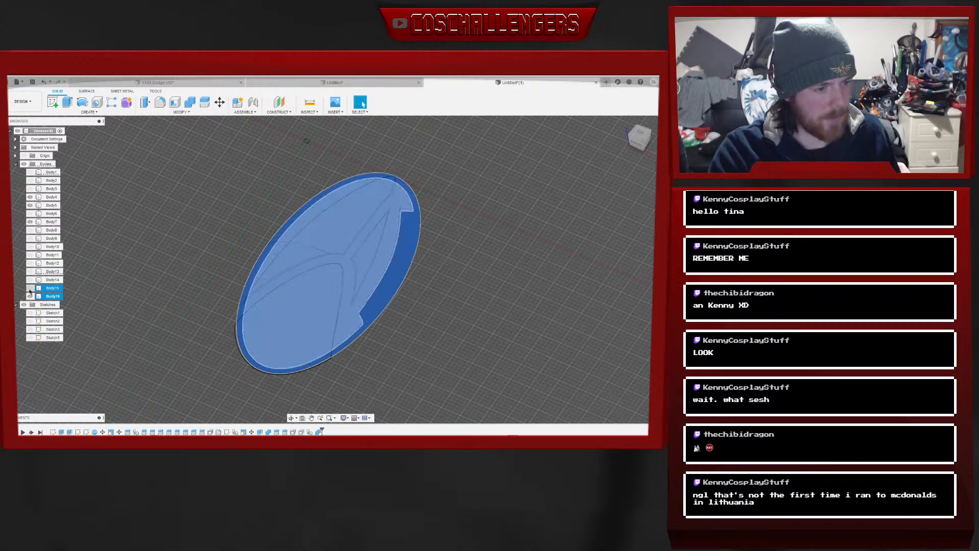
{"action": "left_click", "coordinate": [31, 288]}
{"action": "left_click", "coordinate": [29, 297]}
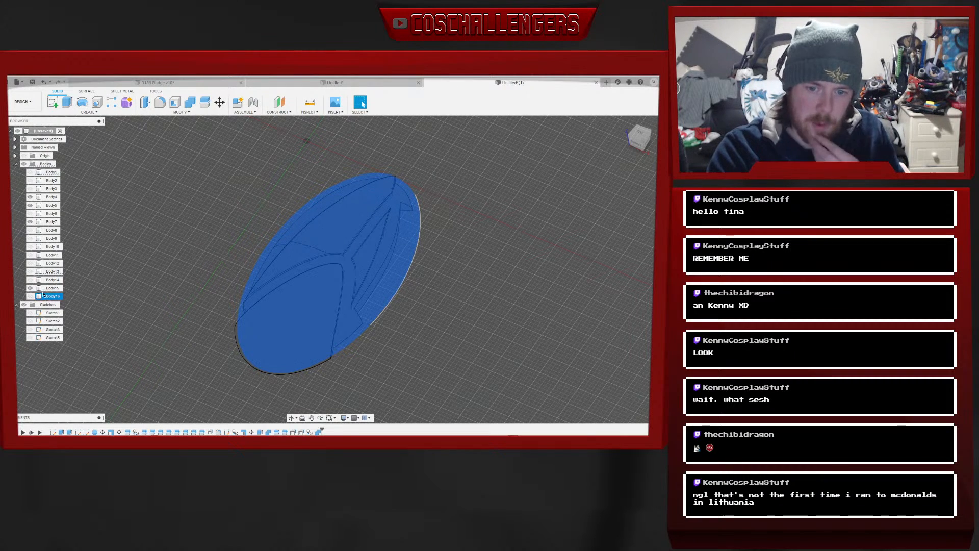
{"action": "left_click_drag", "start_coordinate": [641, 132], "coordinate": [632, 113]}
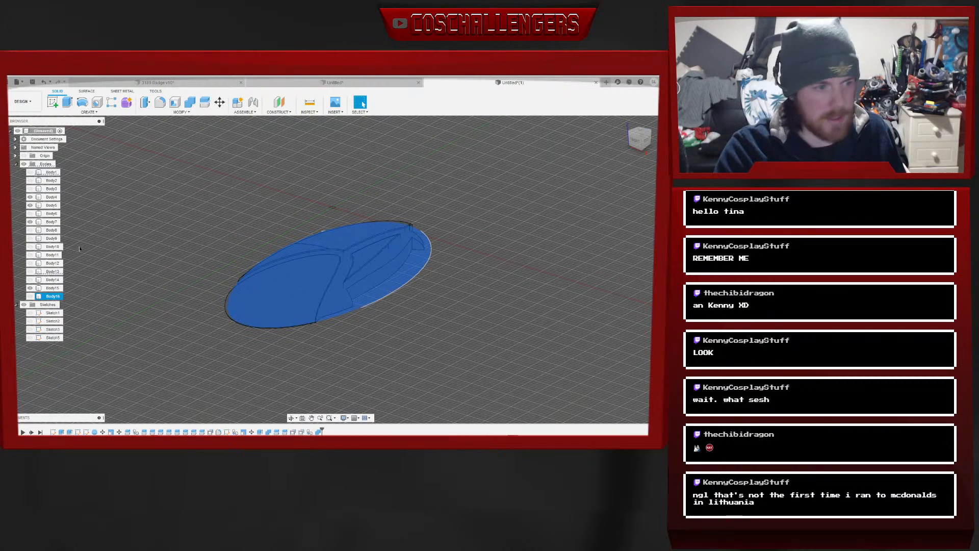
{"action": "left_click", "coordinate": [29, 231]}
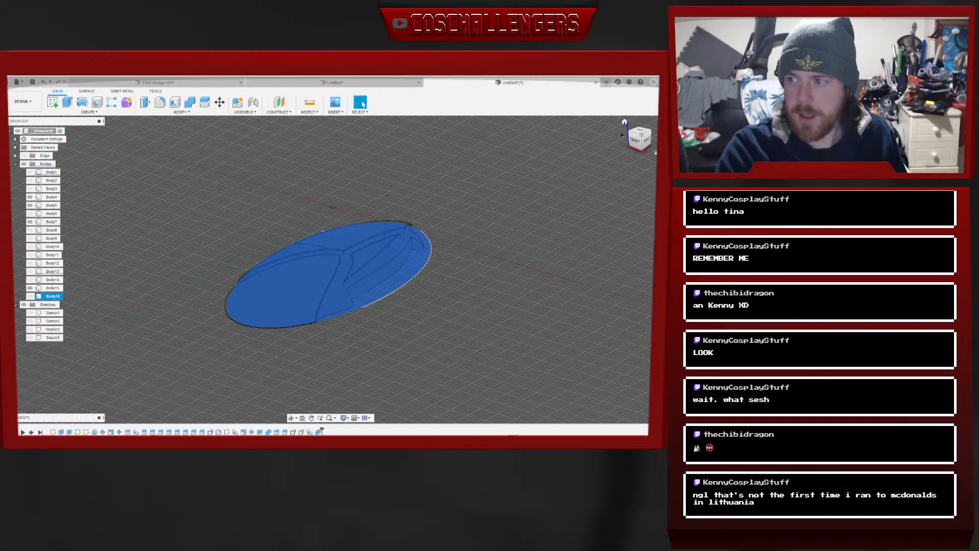
{"action": "left_click", "coordinate": [637, 141]}
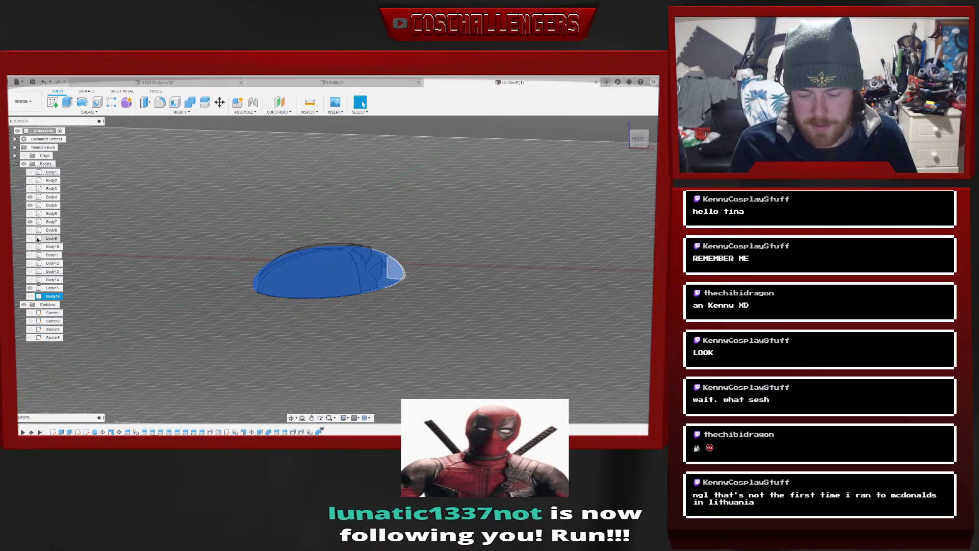
{"action": "left_click_drag", "start_coordinate": [638, 138], "coordinate": [644, 160]}
{"action": "left_click", "coordinate": [640, 136]}
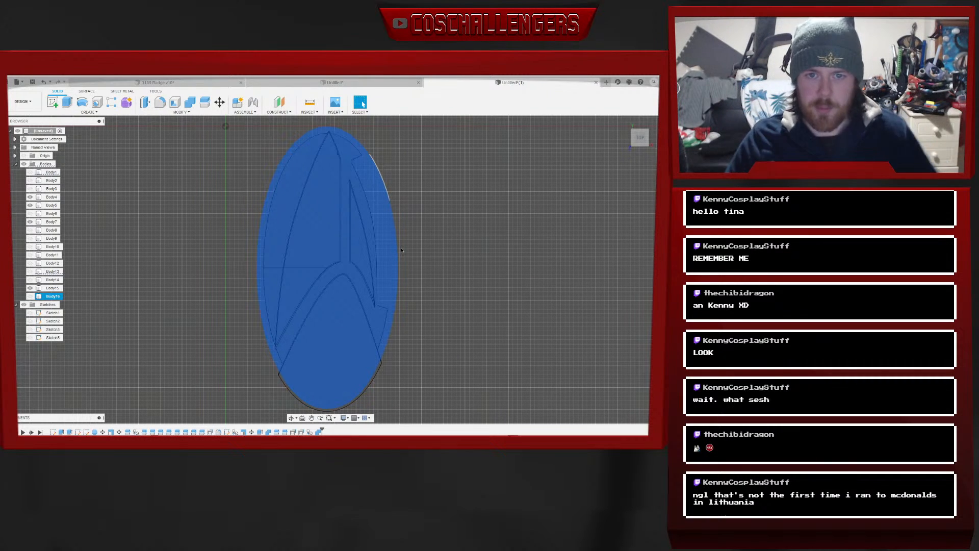
{"action": "mouse_move", "coordinate": [640, 138]}
{"action": "left_mouse_down"}
{"action": "mouse_move", "coordinate": [613, 116]}
{"action": "mouse_move", "coordinate": [637, 136]}
{"action": "left_mouse_up"}
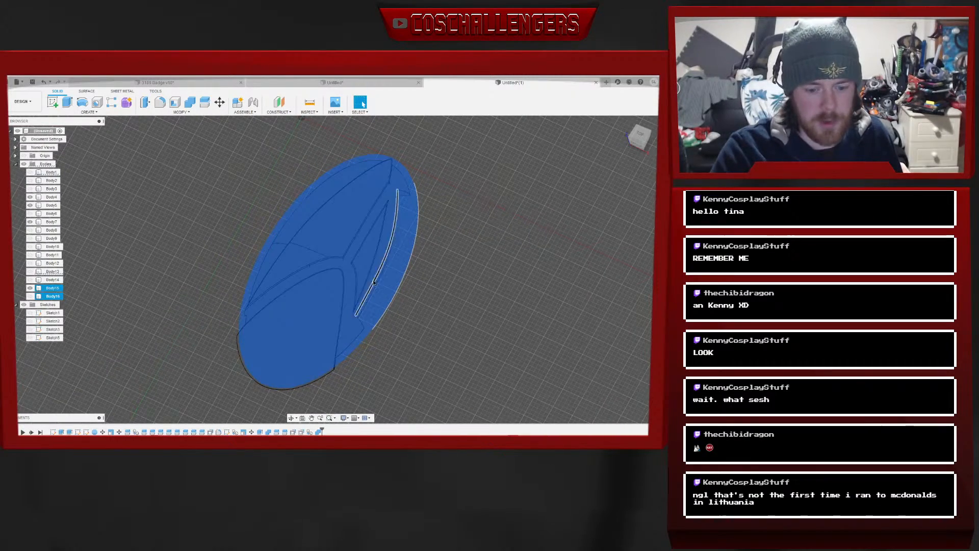
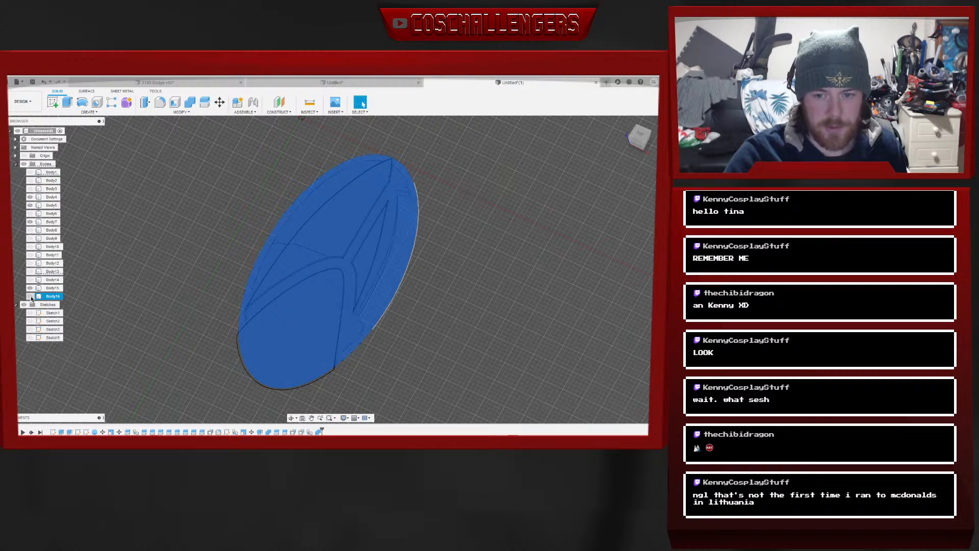
Show Body16 without Body15 and cut Body4, Body5 and Body7 out of it with Combine, keeping the tool bodies
{"action": "left_click", "coordinate": [30, 296]}
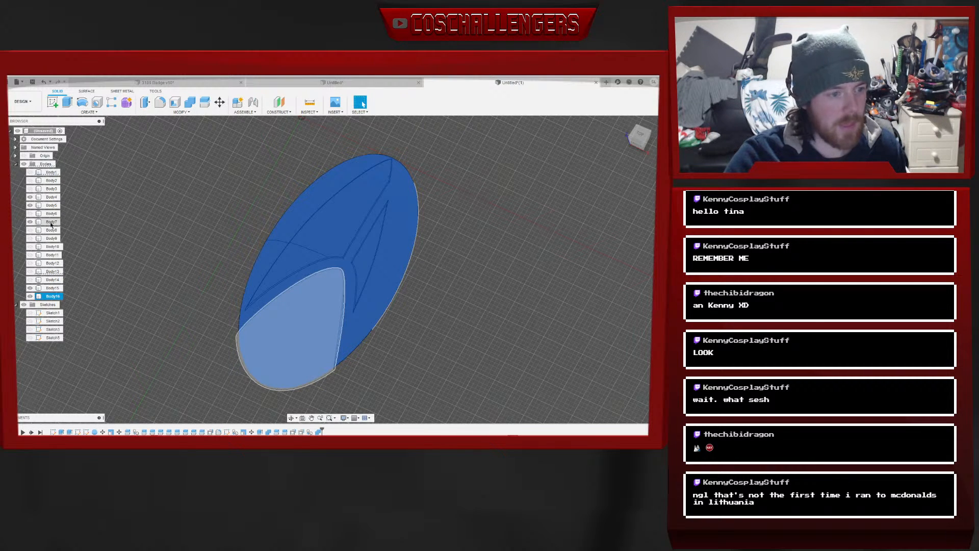
{"action": "left_click", "coordinate": [162, 270]}
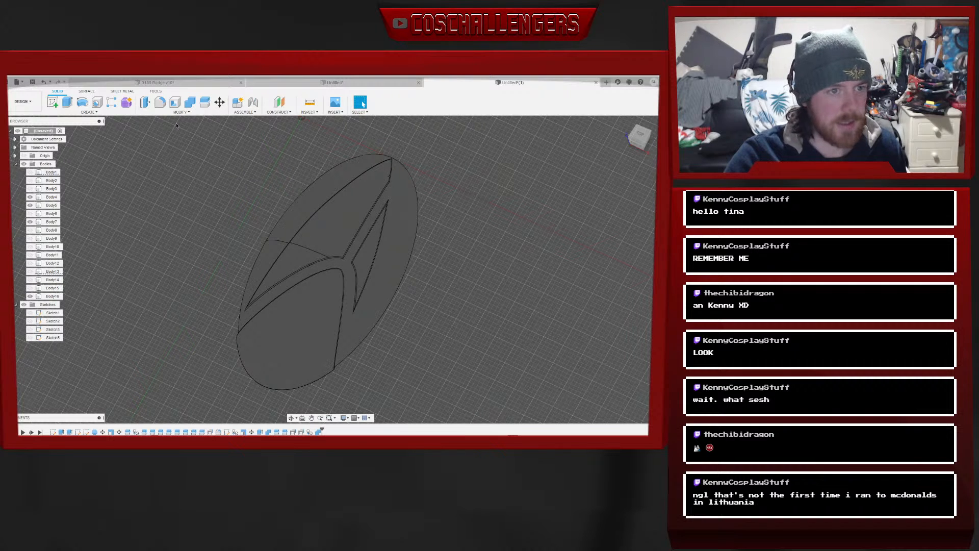
{"action": "left_click", "coordinate": [190, 102]}
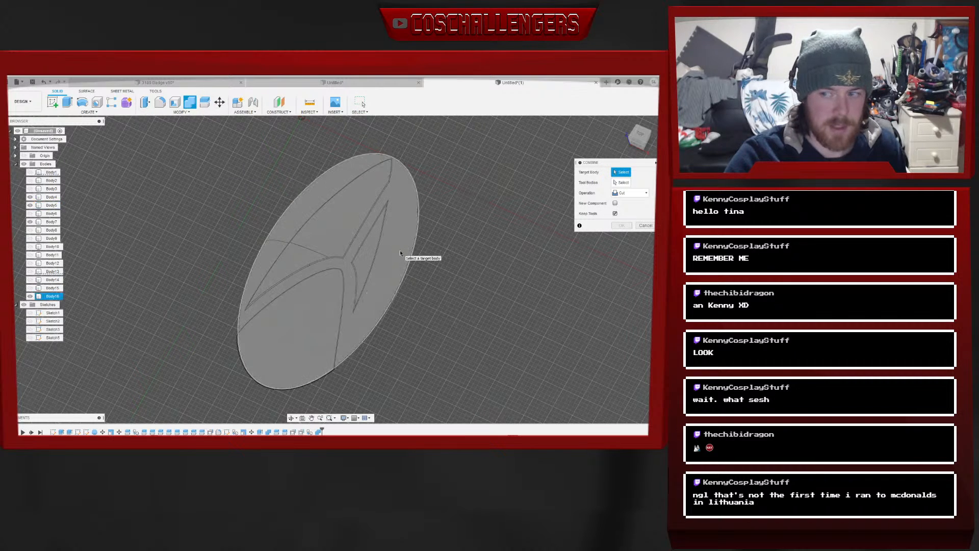
{"action": "left_click", "coordinate": [403, 265]}
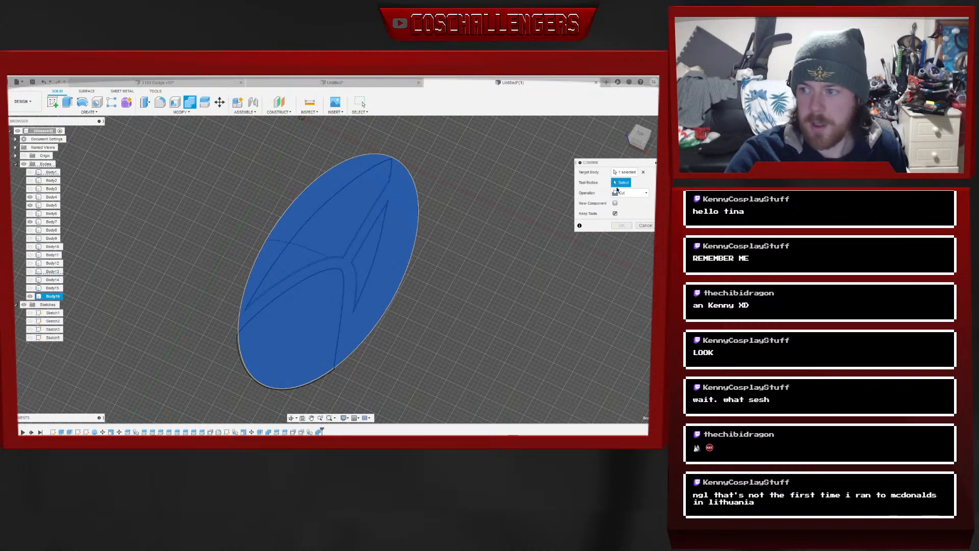
{"action": "left_click", "coordinate": [338, 231]}
{"action": "left_click", "coordinate": [369, 258]}
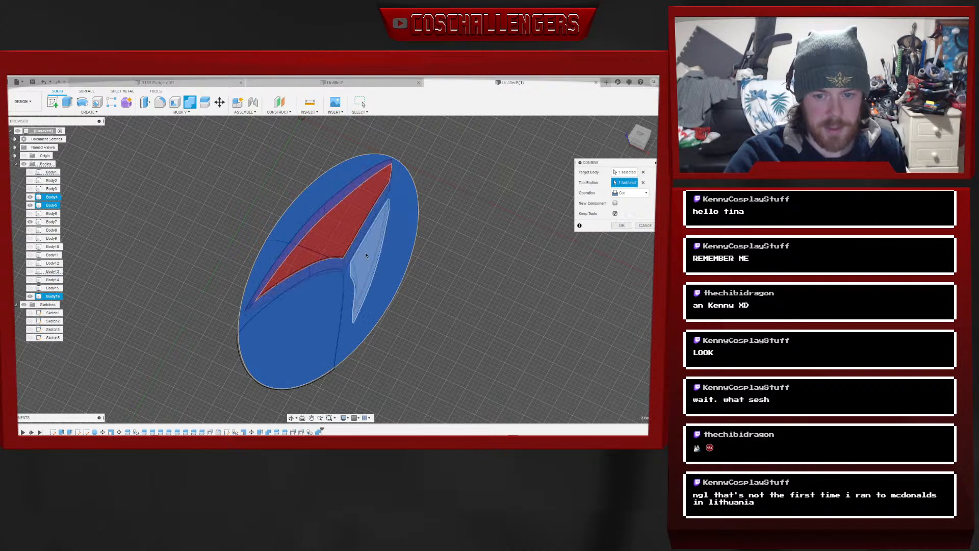
{"action": "left_click", "coordinate": [311, 309]}
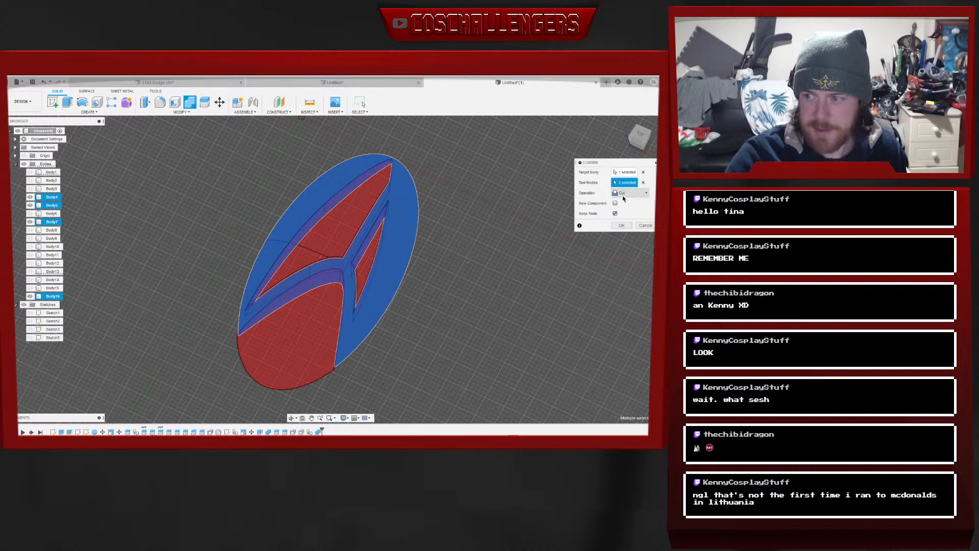
{"action": "left_click", "coordinate": [621, 226]}
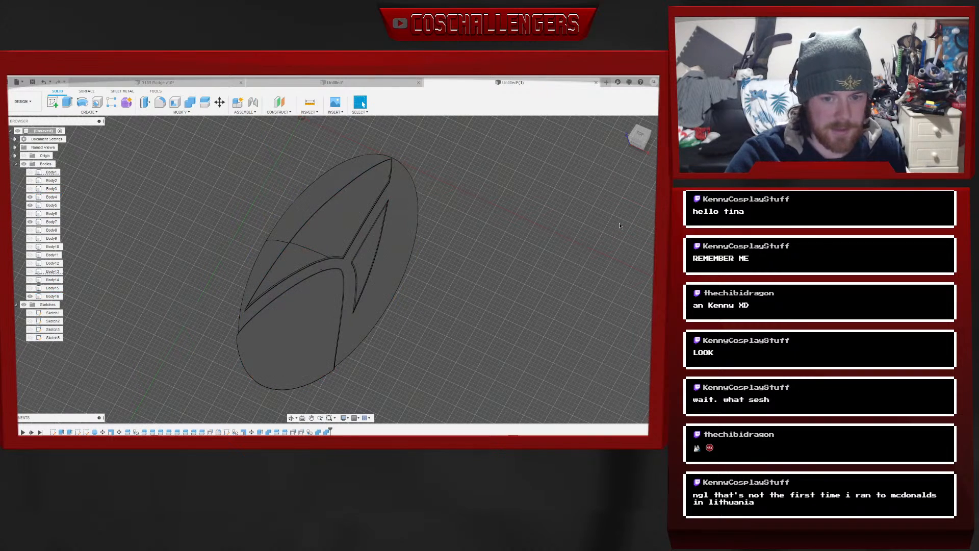
Hide the insignia pieces Body7, Body5 and Body4, and show Body15 together with the cut Body16
{"action": "left_click", "coordinate": [30, 221]}
{"action": "left_click", "coordinate": [30, 205]}
{"action": "left_click", "coordinate": [30, 198]}
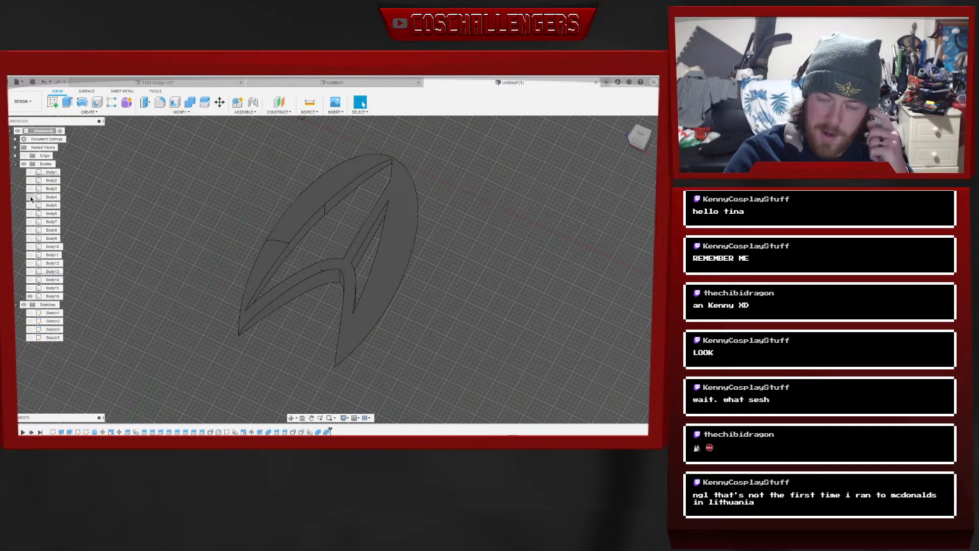
{"action": "left_click", "coordinate": [30, 288]}
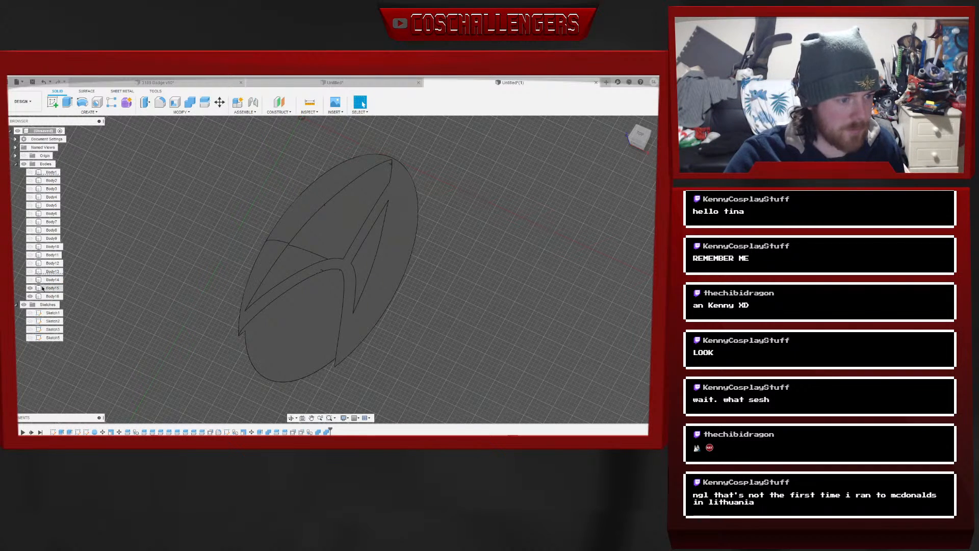
Compare Body15 with Body13 and Body14 by toggling their visibility, leaving Body13 and Body14 hidden
{"action": "left_click", "coordinate": [52, 288]}
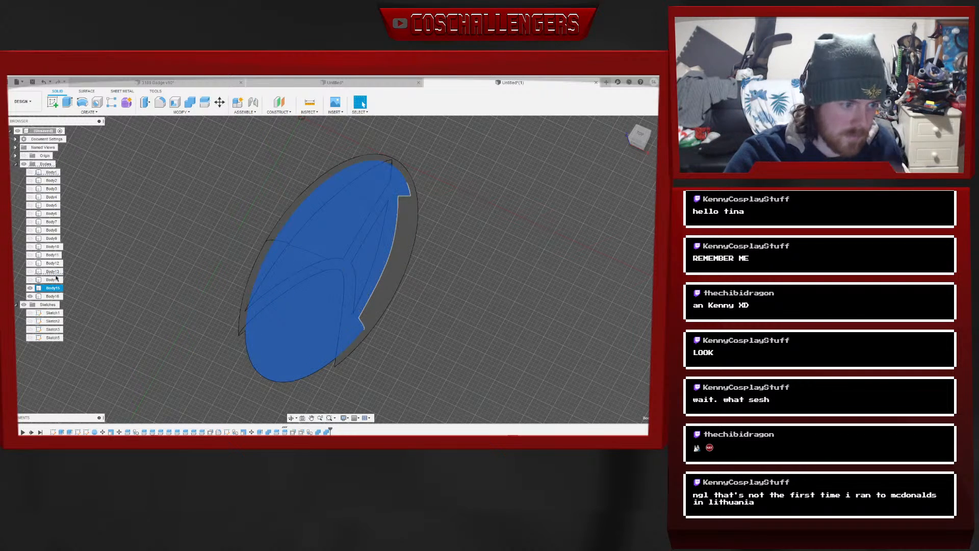
{"action": "left_click", "coordinate": [31, 272], "text": "ctrl"}
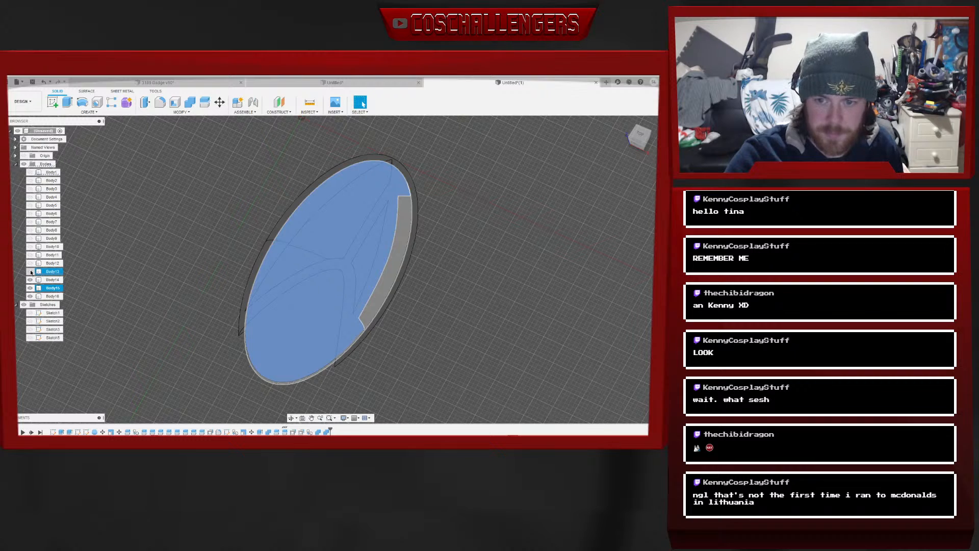
{"action": "left_click", "coordinate": [31, 272]}
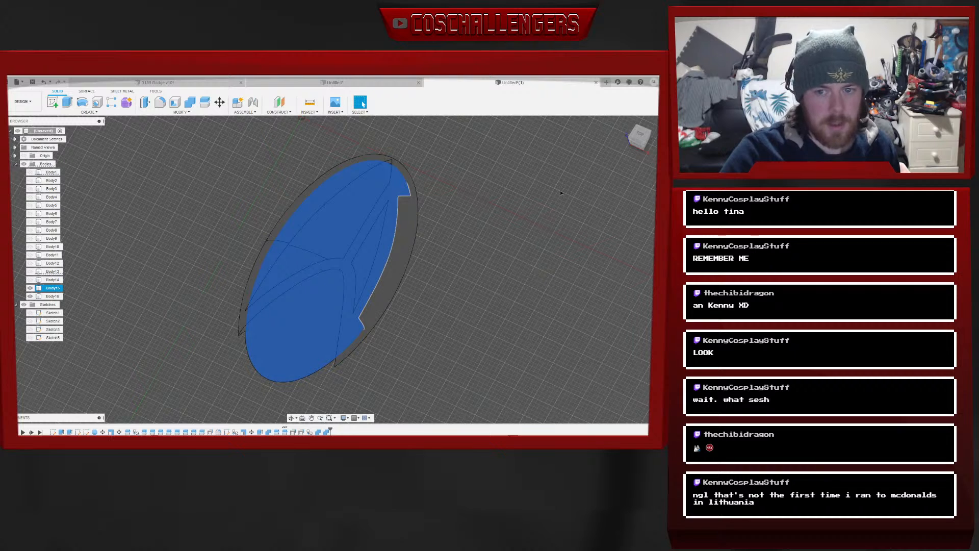
{"action": "left_click", "coordinate": [368, 133]}
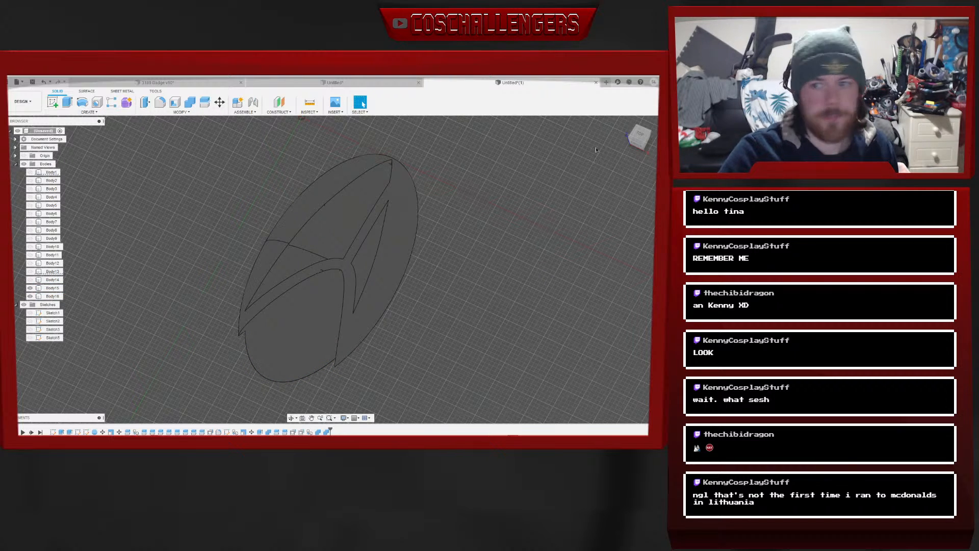
Preview Body15 and Body16 in the Render workspace, examining the recessed insignia from several angles
{"action": "left_click", "coordinate": [641, 135]}
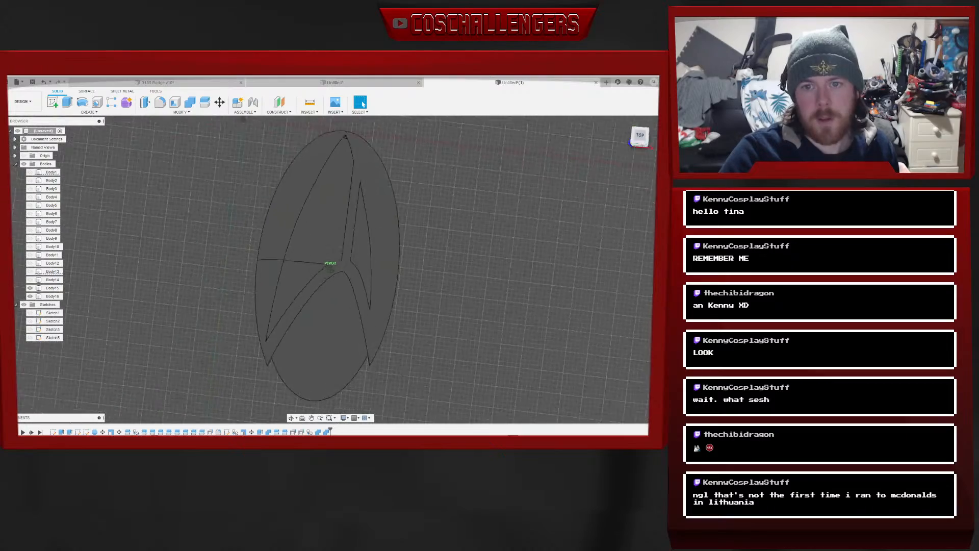
{"action": "mouse_move", "coordinate": [641, 138]}
{"action": "left_mouse_down"}
{"action": "mouse_move", "coordinate": [633, 118]}
{"action": "mouse_move", "coordinate": [638, 135]}
{"action": "left_mouse_up"}
{"action": "left_click", "coordinate": [17, 100]}
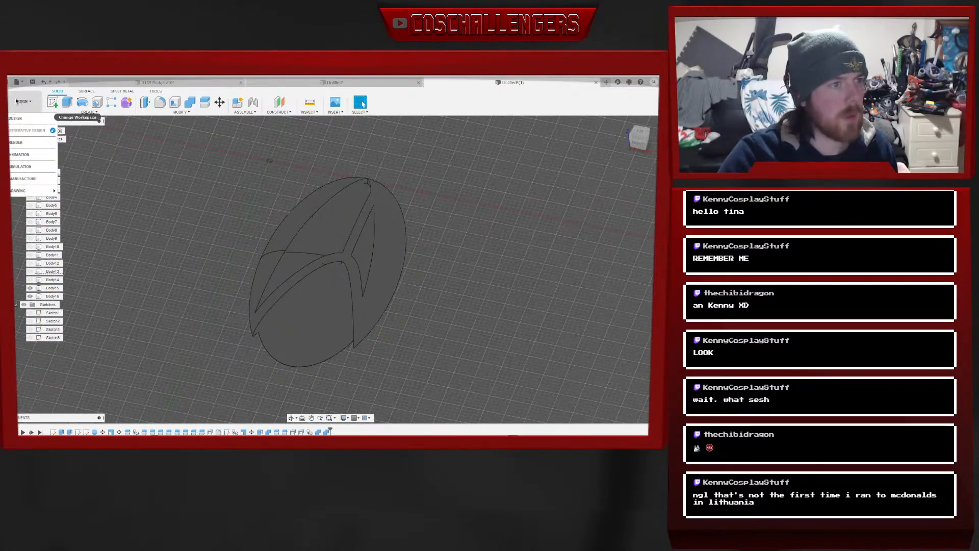
{"action": "left_click", "coordinate": [16, 142]}
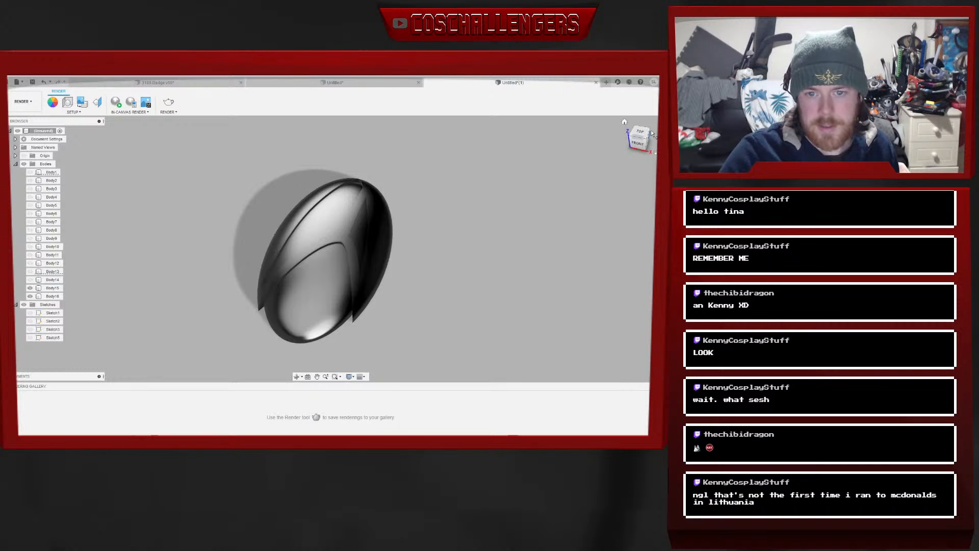
{"action": "mouse_move", "coordinate": [637, 136]}
{"action": "left_mouse_down"}
{"action": "mouse_move", "coordinate": [639, 145]}
{"action": "mouse_move", "coordinate": [636, 126]}
{"action": "mouse_move", "coordinate": [643, 136]}
{"action": "left_mouse_up"}
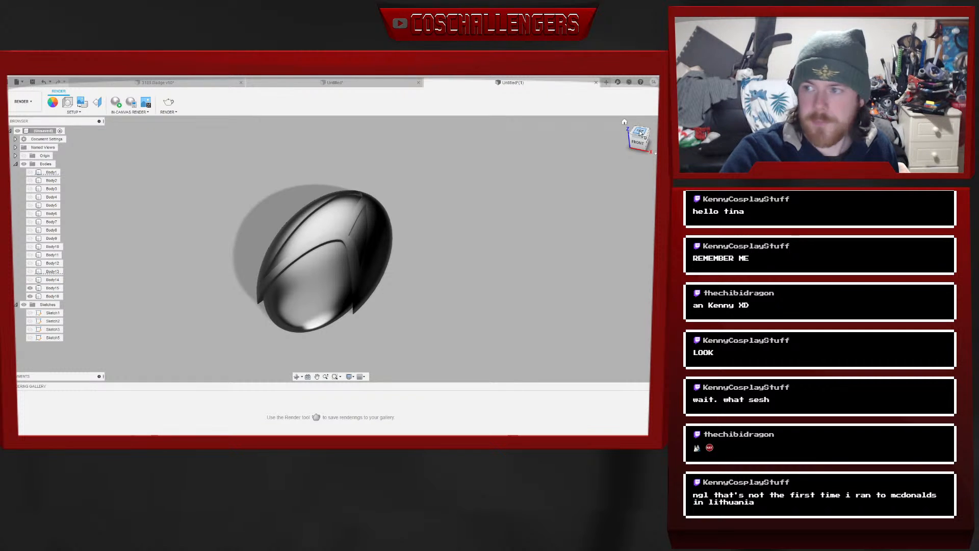
{"action": "left_click", "coordinate": [639, 130]}
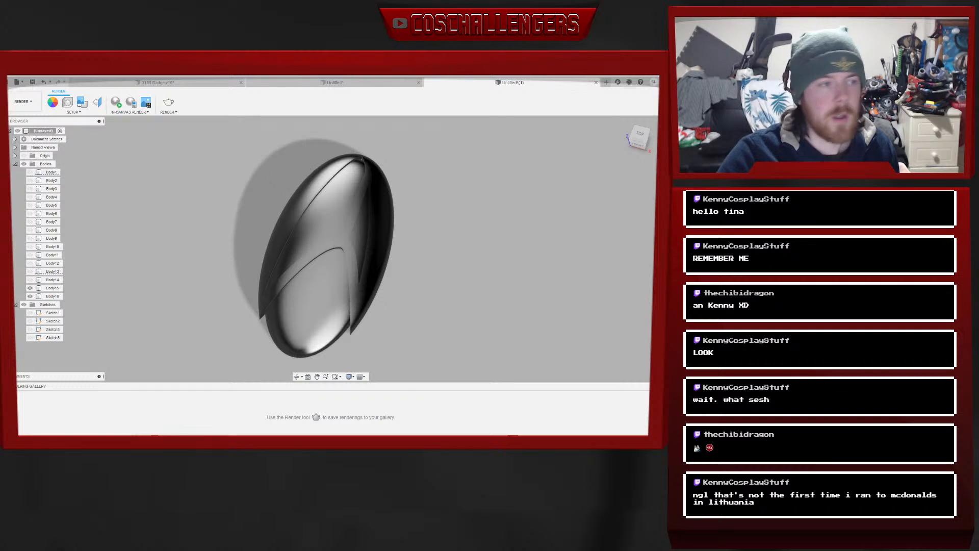
Return to the Design workspace and check how Body15 sits within Body16
{"action": "left_click", "coordinate": [23, 101]}
{"action": "left_click", "coordinate": [28, 103]}
{"action": "left_click", "coordinate": [30, 104]}
{"action": "left_click", "coordinate": [17, 118]}
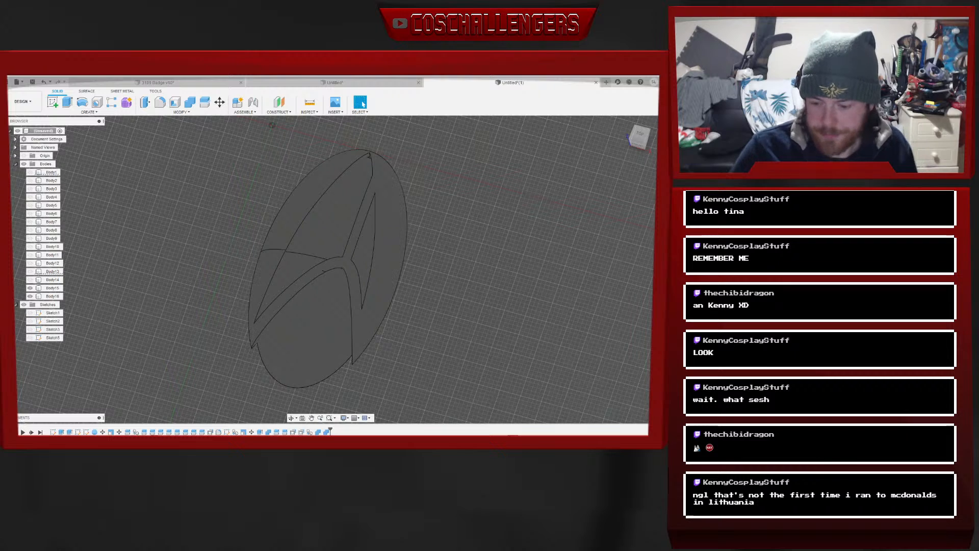
{"action": "left_click", "coordinate": [31, 288]}
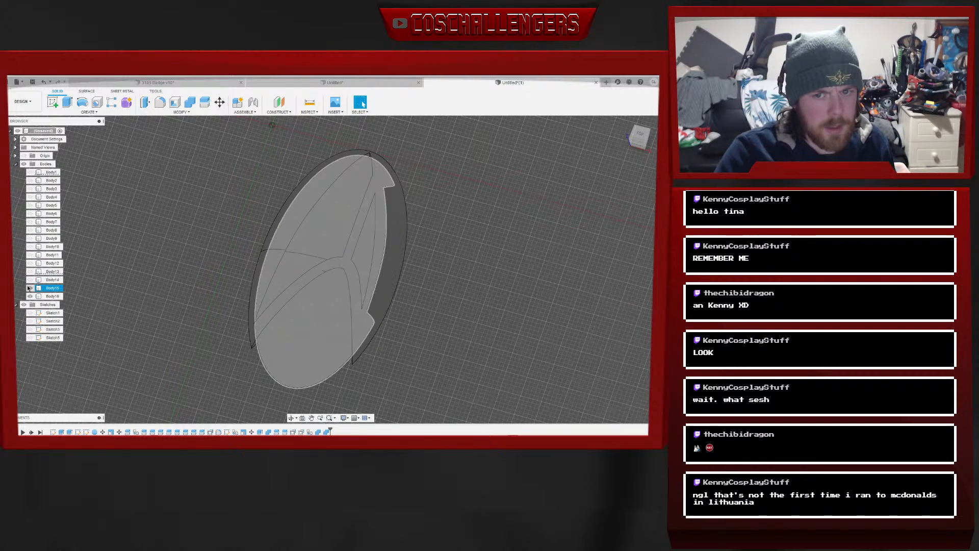
{"action": "left_click", "coordinate": [182, 273]}
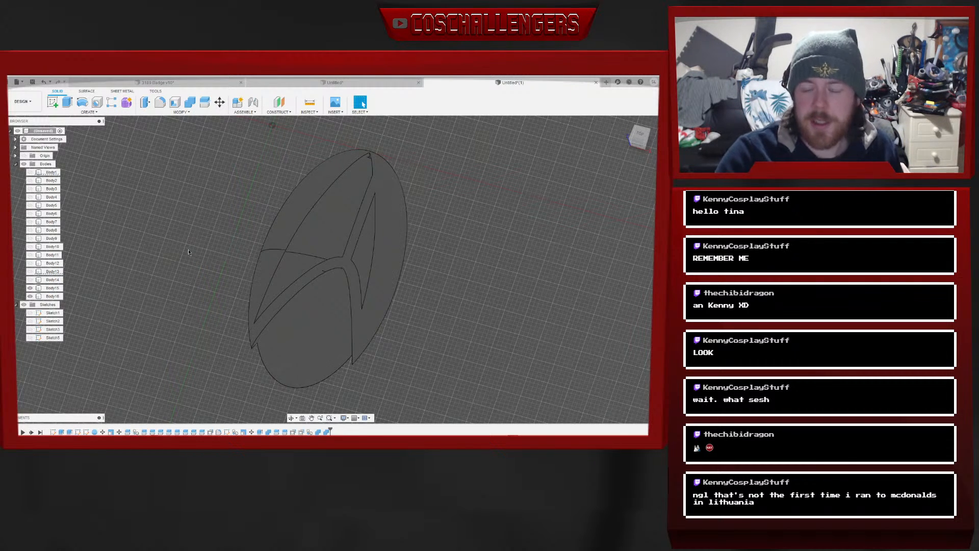
Show the insignia pieces Body4, Body5 and Body7 with the oval bases, leaving Body3 and Body6 hidden
{"action": "left_click", "coordinate": [30, 199]}
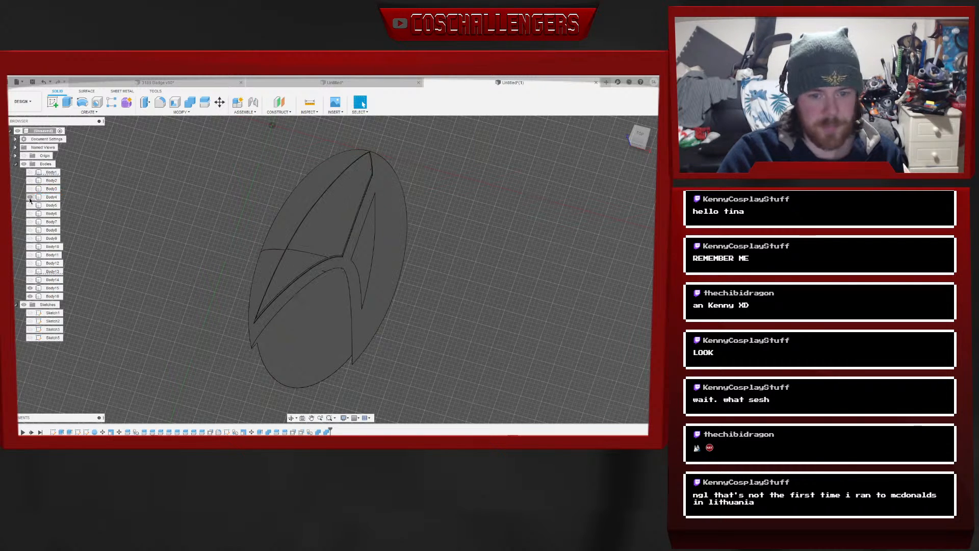
{"action": "left_click", "coordinate": [29, 215]}
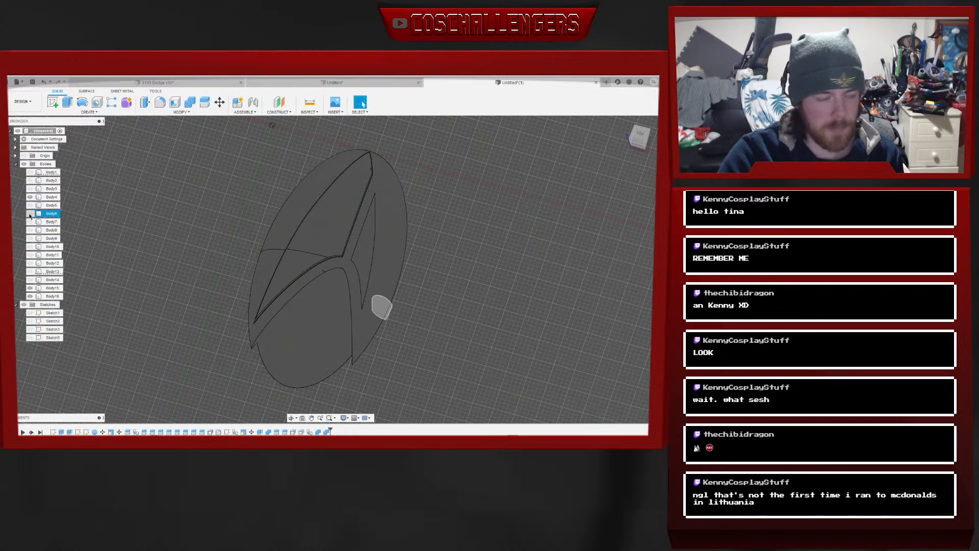
{"action": "left_click", "coordinate": [31, 223]}
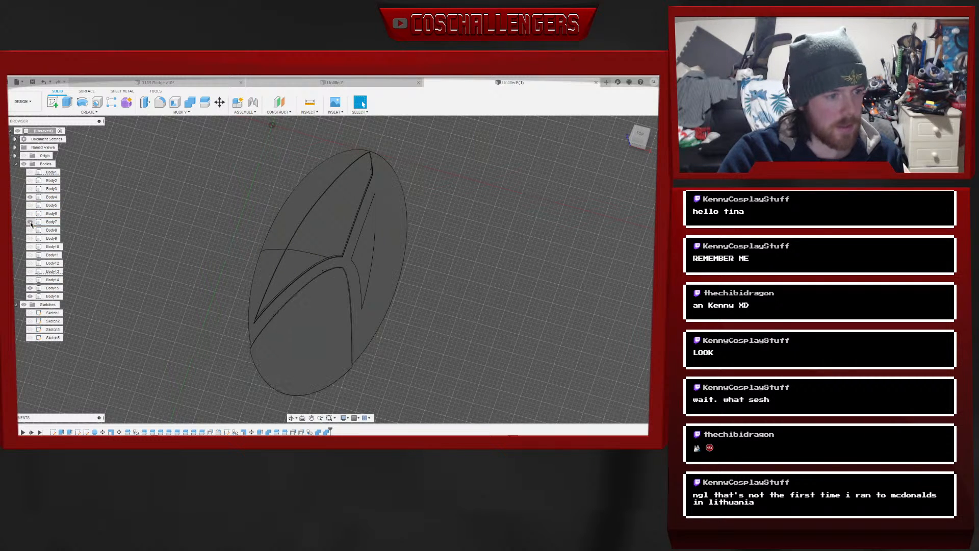
{"action": "left_click", "coordinate": [30, 215]}
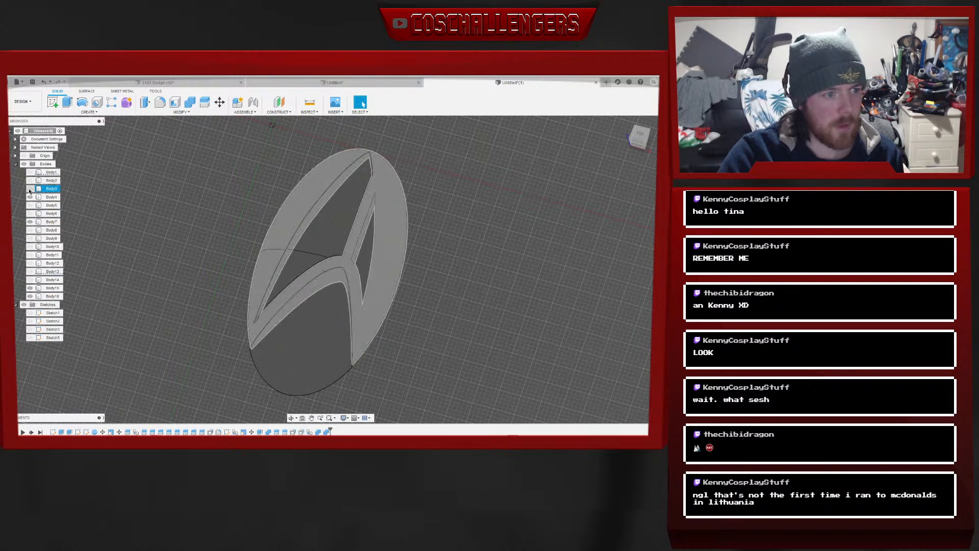
{"action": "left_click", "coordinate": [29, 190]}
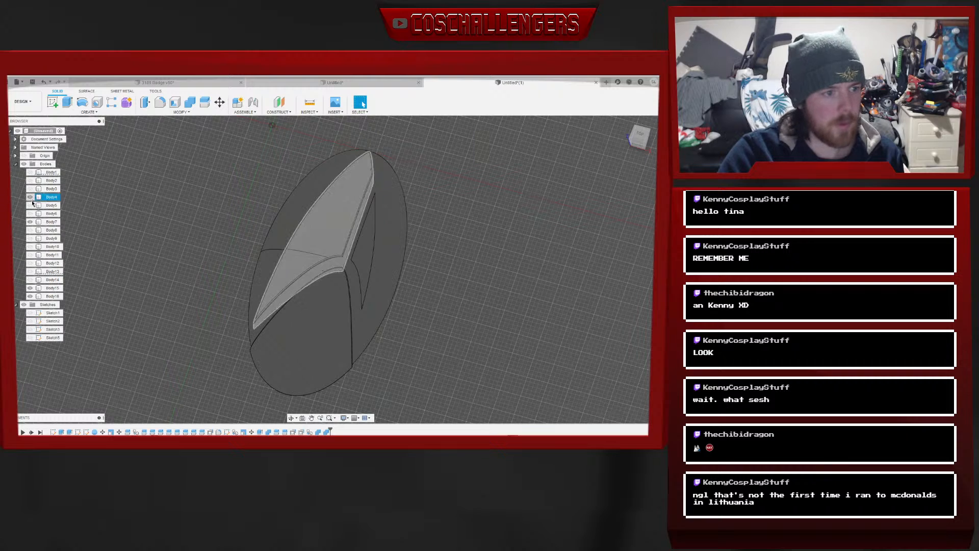
{"action": "left_click", "coordinate": [31, 206]}
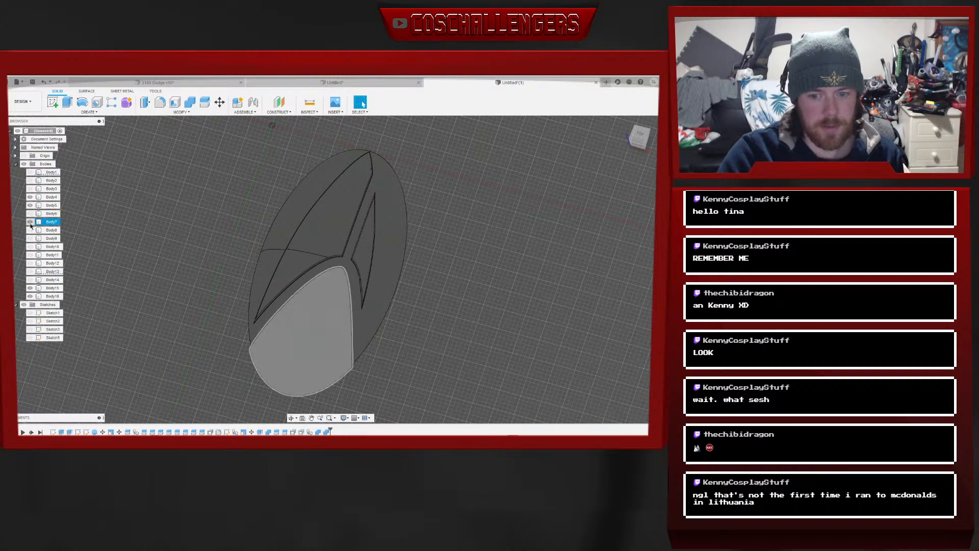
Show the three small edge pieces Body8, Body9 and Body10
{"action": "left_click", "coordinate": [30, 230]}
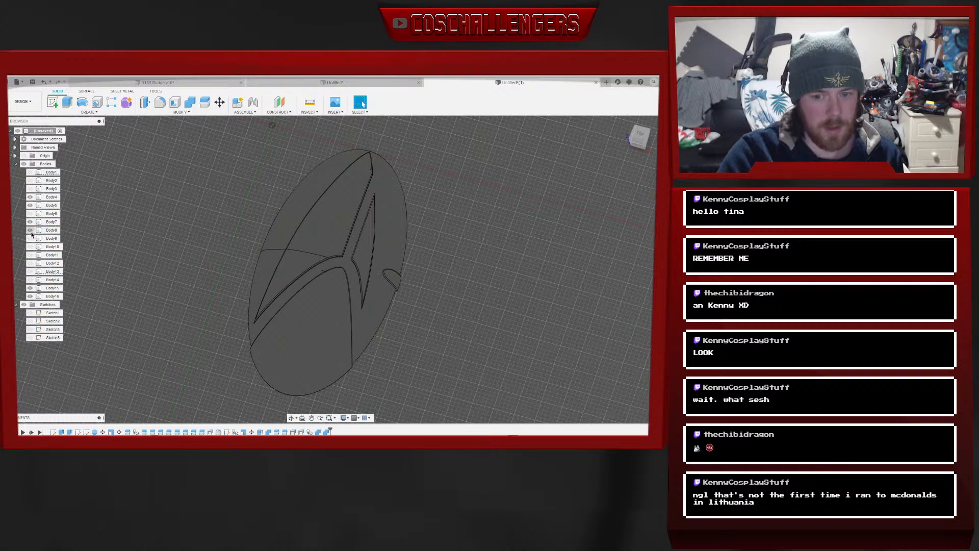
{"action": "left_click", "coordinate": [30, 238]}
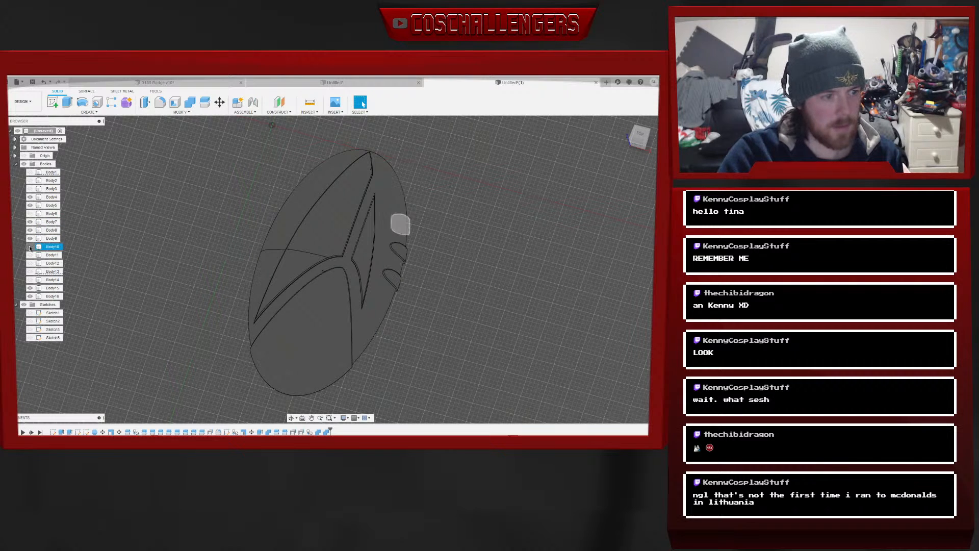
{"action": "left_click", "coordinate": [30, 246]}
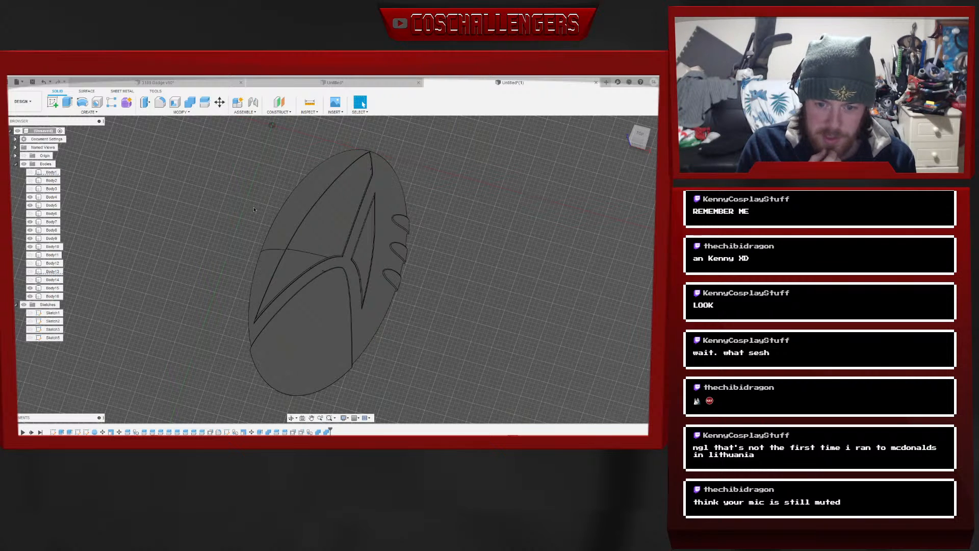
Examine the assembled badge from near the top and up close, checking how Body7 and the edge pieces fit the base
{"action": "mouse_move", "coordinate": [638, 137]}
{"action": "left_mouse_down"}
{"action": "mouse_move", "coordinate": [652, 139]}
{"action": "mouse_move", "coordinate": [657, 114]}
{"action": "mouse_move", "coordinate": [622, 139]}
{"action": "left_mouse_up"}
{"action": "scroll", "coordinate": [463, 279], "scroll_direction": "down", "scroll_amount": 3}
{"action": "scroll", "coordinate": [461, 277], "scroll_direction": "up", "scroll_amount": 3}
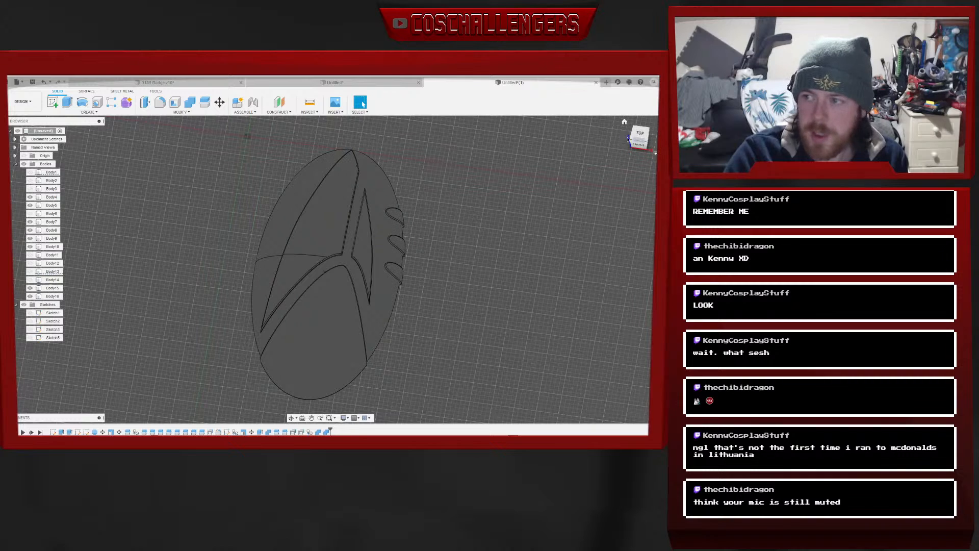
{"action": "middle_click_drag", "start_coordinate": [476, 228], "coordinate": [472, 213]}
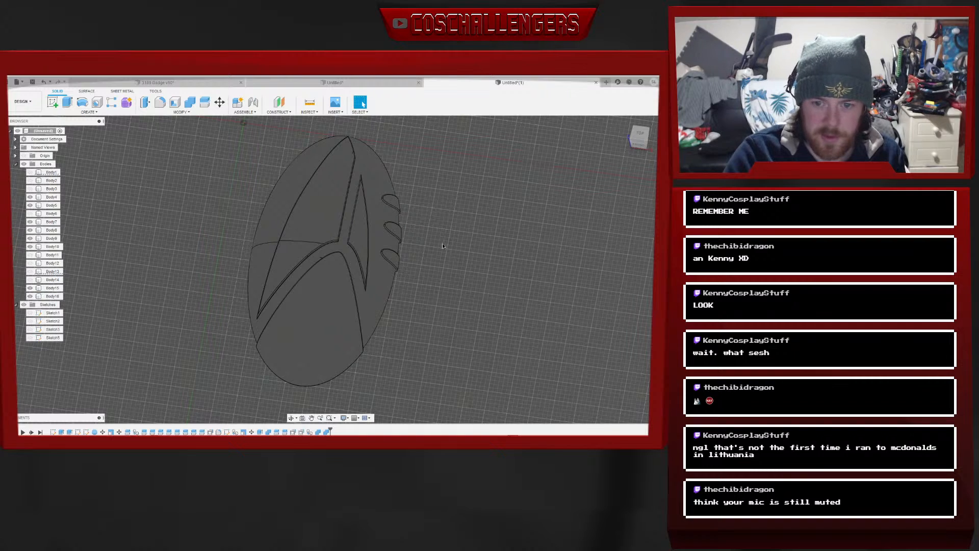
{"action": "left_click", "coordinate": [341, 284]}
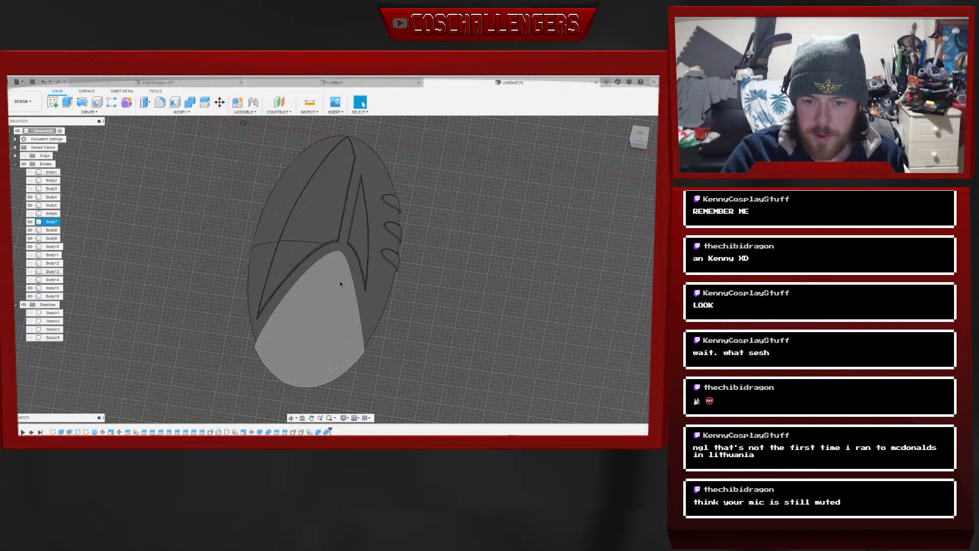
{"action": "left_click", "coordinate": [189, 249]}
{"action": "scroll", "coordinate": [190, 250], "scroll_direction": "down", "scroll_amount": 1}
{"action": "scroll", "coordinate": [189, 250], "scroll_direction": "up", "scroll_amount": 2}
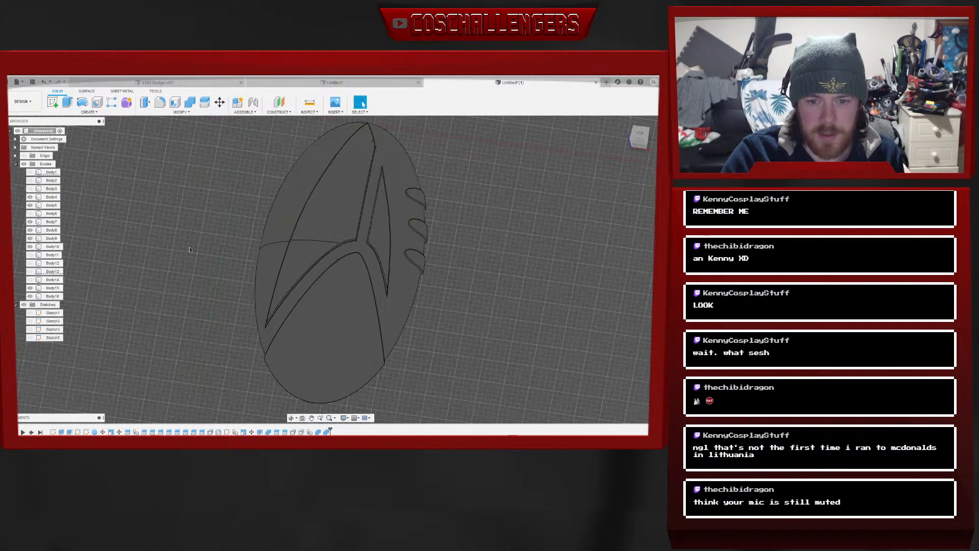
{"action": "middle_click_drag", "start_coordinate": [202, 270], "coordinate": [197, 255]}
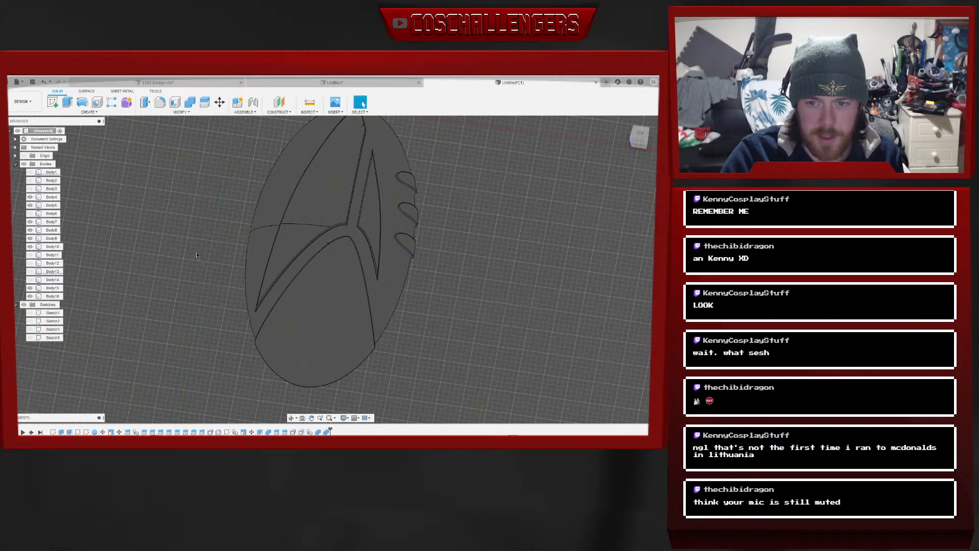
Show Body13 on the underside of the badge and check the assembly from the side and above
{"action": "left_click", "coordinate": [298, 249]}
{"action": "left_click_drag", "start_coordinate": [644, 145], "coordinate": [619, 139]}
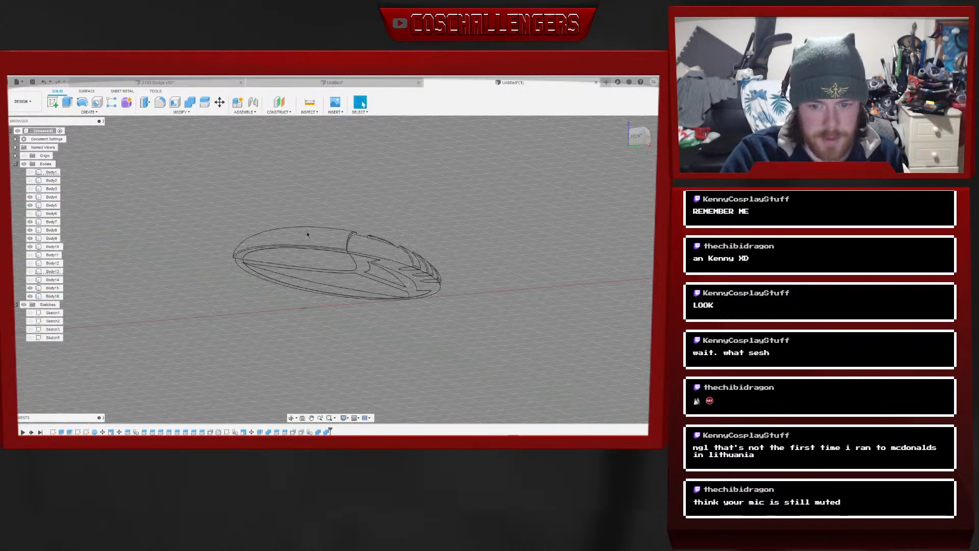
{"action": "left_click", "coordinate": [30, 271]}
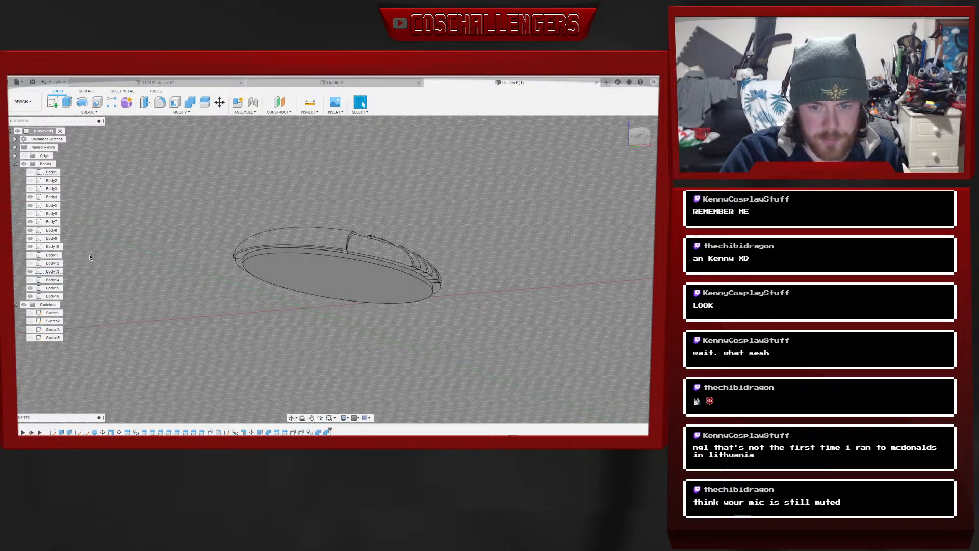
{"action": "mouse_move", "coordinate": [635, 135]}
{"action": "left_mouse_down"}
{"action": "mouse_move", "coordinate": [653, 156]}
{"action": "mouse_move", "coordinate": [572, 155]}
{"action": "mouse_move", "coordinate": [422, 220]}
{"action": "left_mouse_up"}
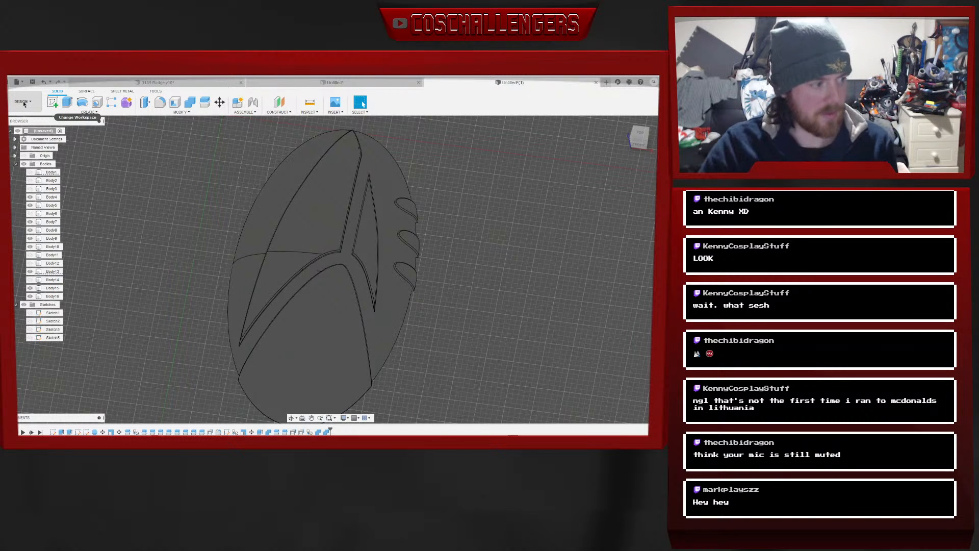
{"action": "middle_click_drag", "start_coordinate": [194, 257], "coordinate": [197, 223]}
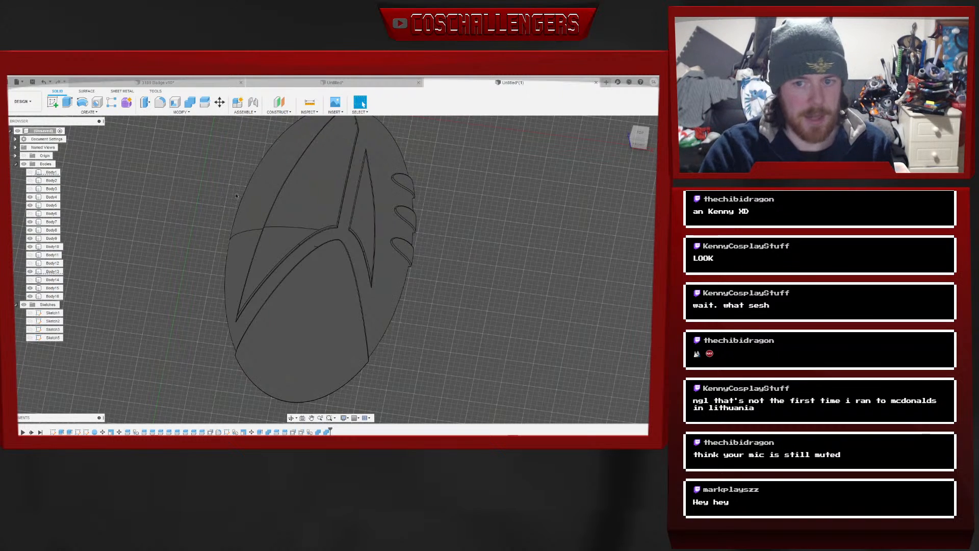
Switch to the Render workspace and examine the shaded badge from above
{"action": "left_click", "coordinate": [21, 102]}
{"action": "left_click", "coordinate": [25, 146]}
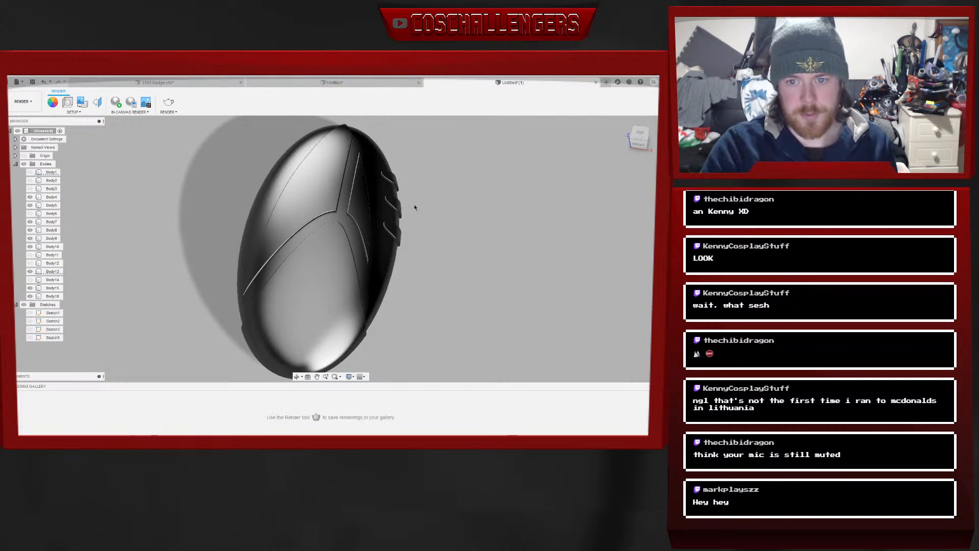
{"action": "left_click_drag", "start_coordinate": [638, 129], "coordinate": [632, 136]}
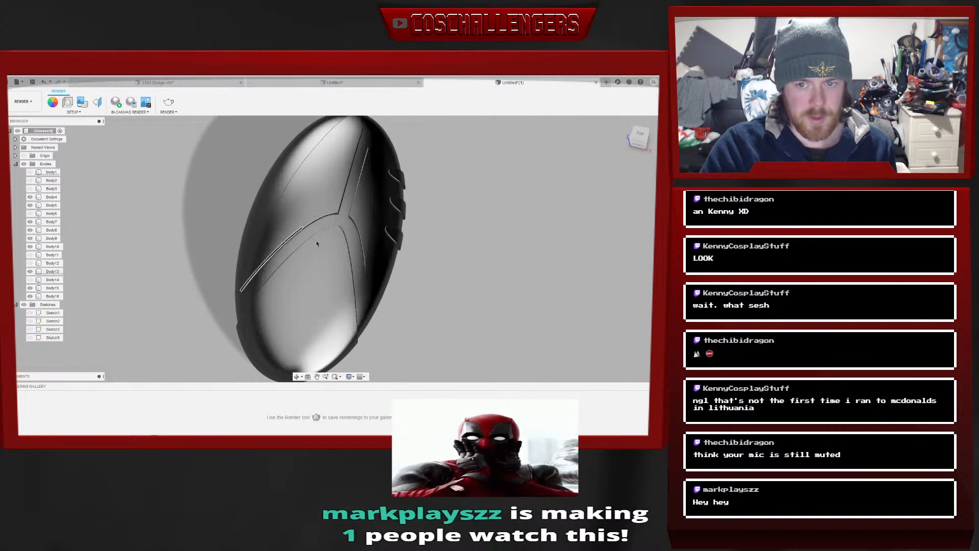
{"action": "left_click", "coordinate": [388, 240]}
{"action": "left_click", "coordinate": [403, 184]}
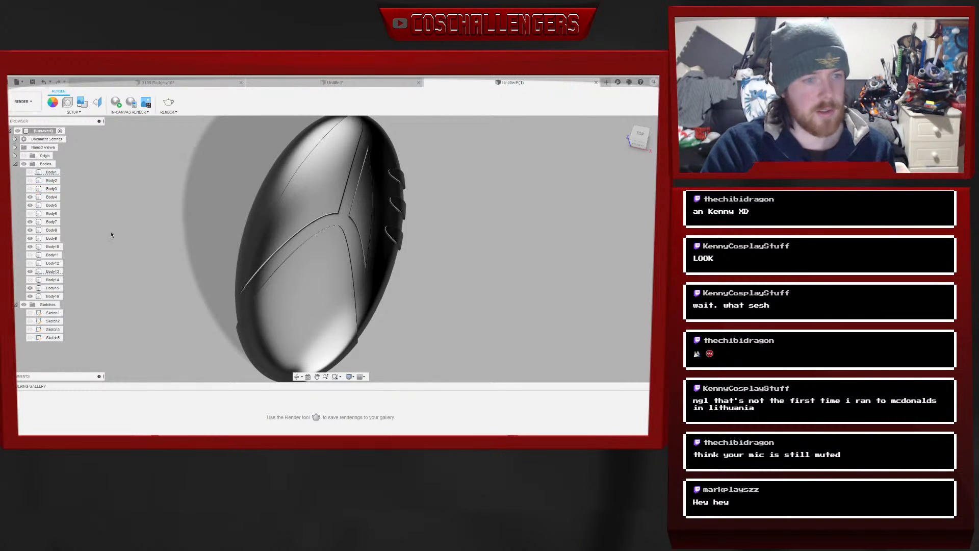
Apply the Paint - Enamel Glossy (Black) appearance to Body13 and Body15
{"action": "left_click", "coordinate": [50, 271]}
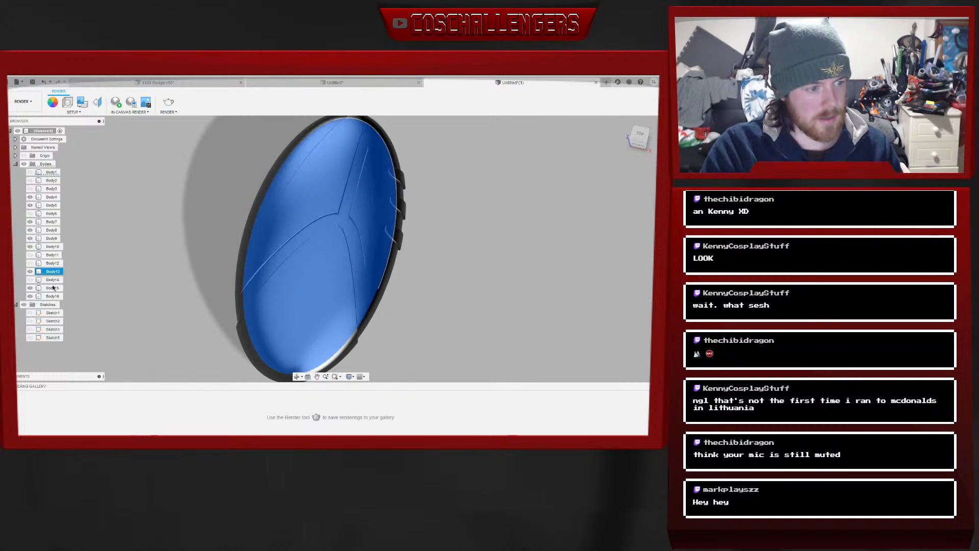
{"action": "left_click", "coordinate": [52, 288], "text": "ctrl"}
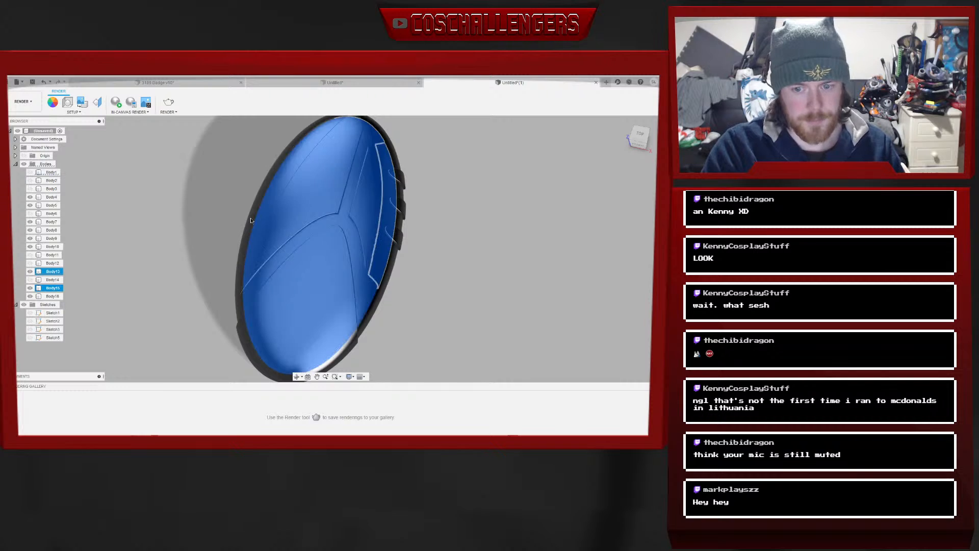
{"action": "left_click", "coordinate": [639, 144]}
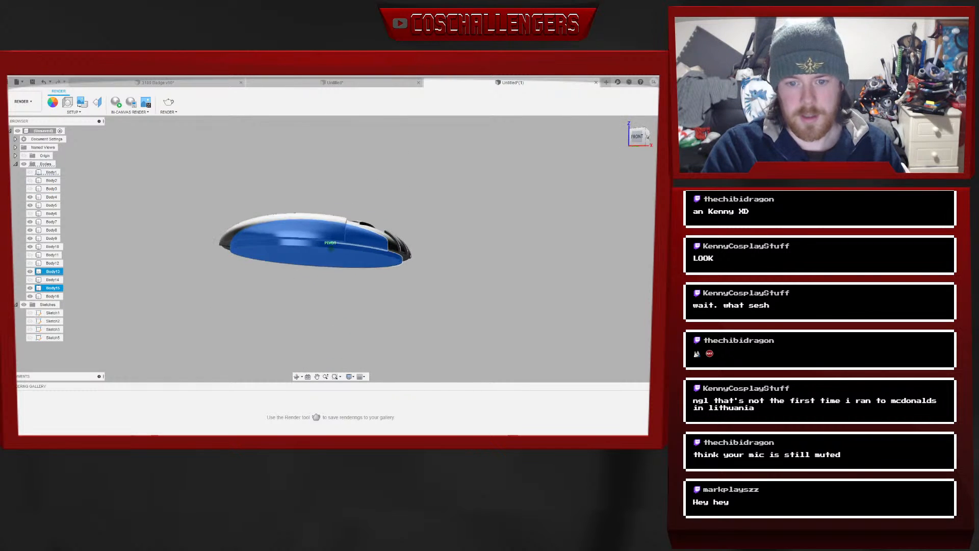
{"action": "right_click", "coordinate": [327, 254]}
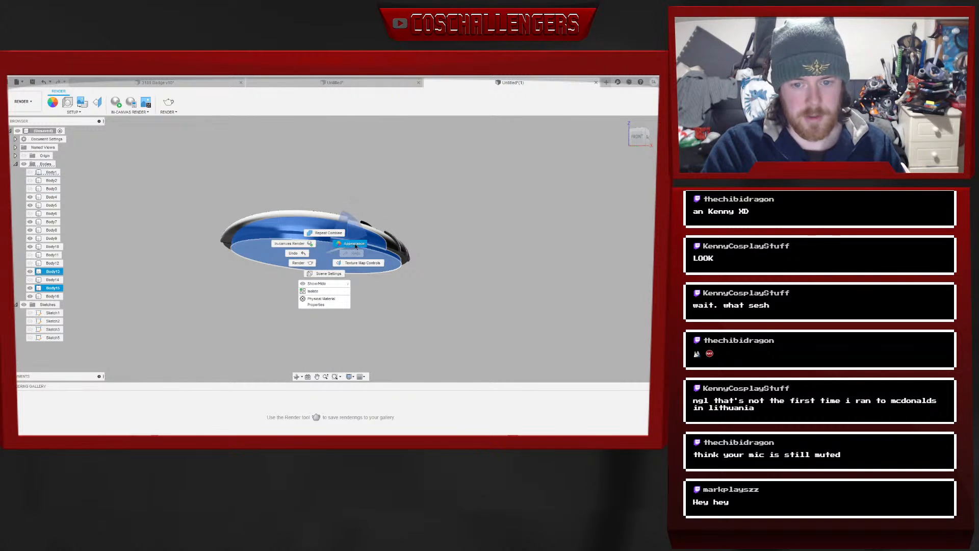
{"action": "left_click", "coordinate": [350, 244]}
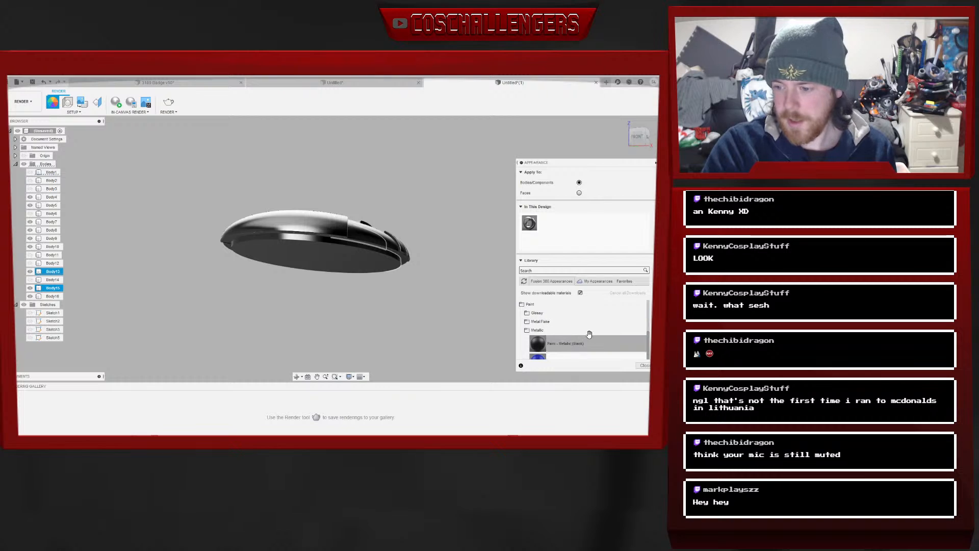
{"action": "left_click", "coordinate": [534, 332]}
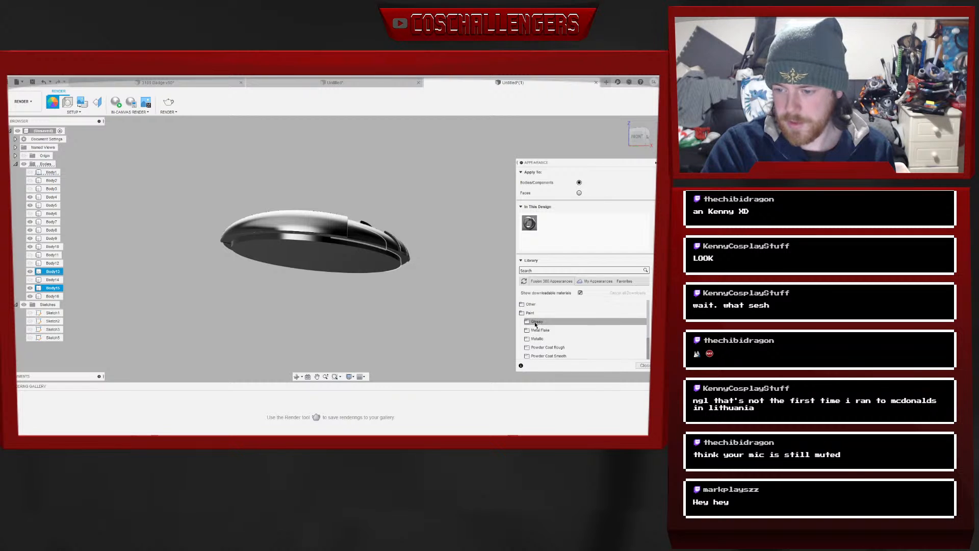
{"action": "left_click", "coordinate": [535, 324]}
{"action": "left_click_drag", "start_coordinate": [569, 335], "coordinate": [351, 266]}
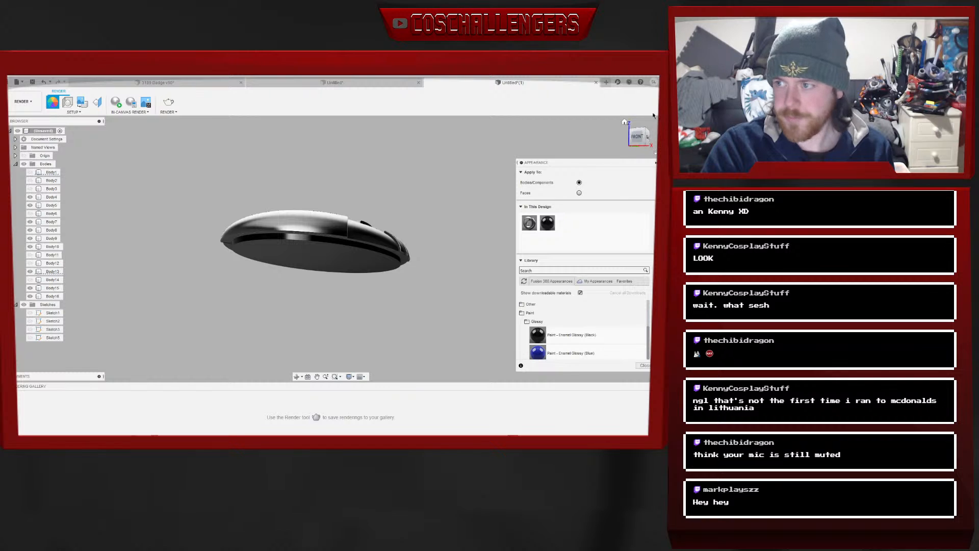
Apply the glossy black enamel paint to Body4, Body5, Body7 through Body10, Body13, Body15 and Body16
{"action": "left_click", "coordinate": [637, 137]}
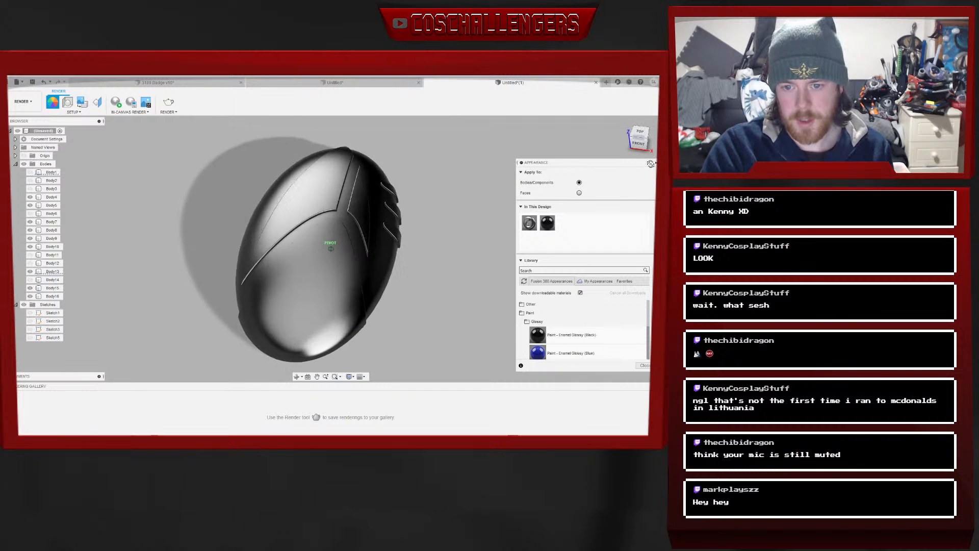
{"action": "left_click_drag", "start_coordinate": [638, 138], "coordinate": [624, 134]}
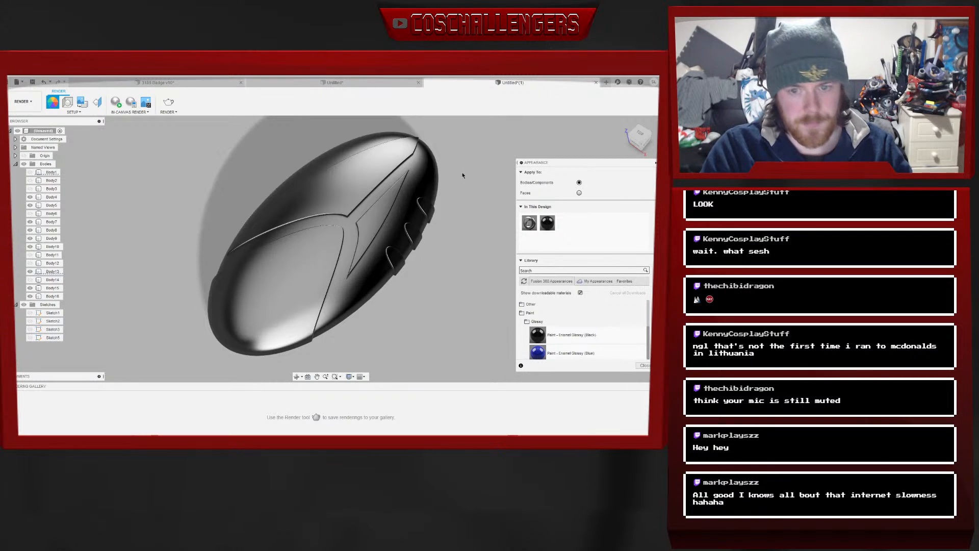
{"action": "left_click", "coordinate": [52, 196]}
{"action": "left_click", "coordinate": [51, 205], "text": "ctrl"}
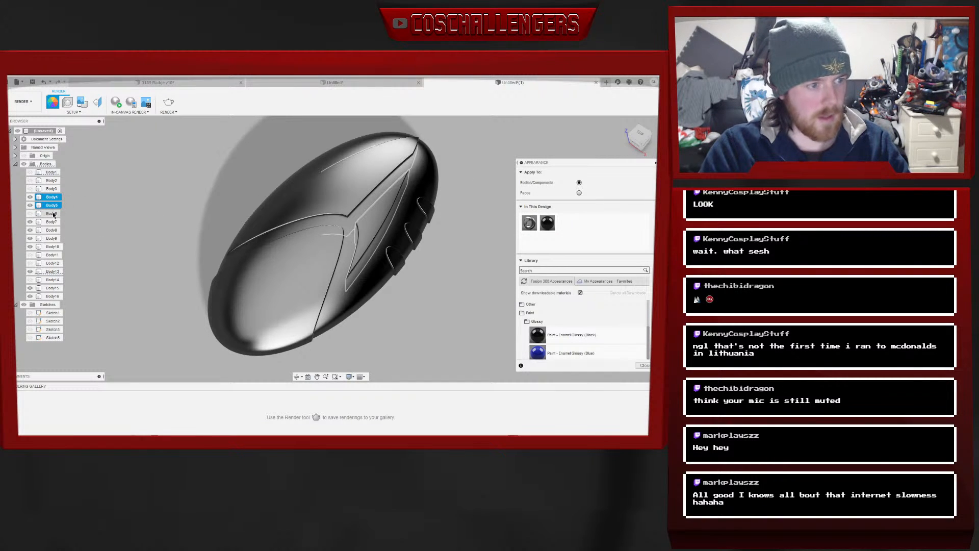
{"action": "left_click", "coordinate": [51, 213], "text": "ctrl"}
{"action": "left_click", "coordinate": [51, 222], "text": "ctrl"}
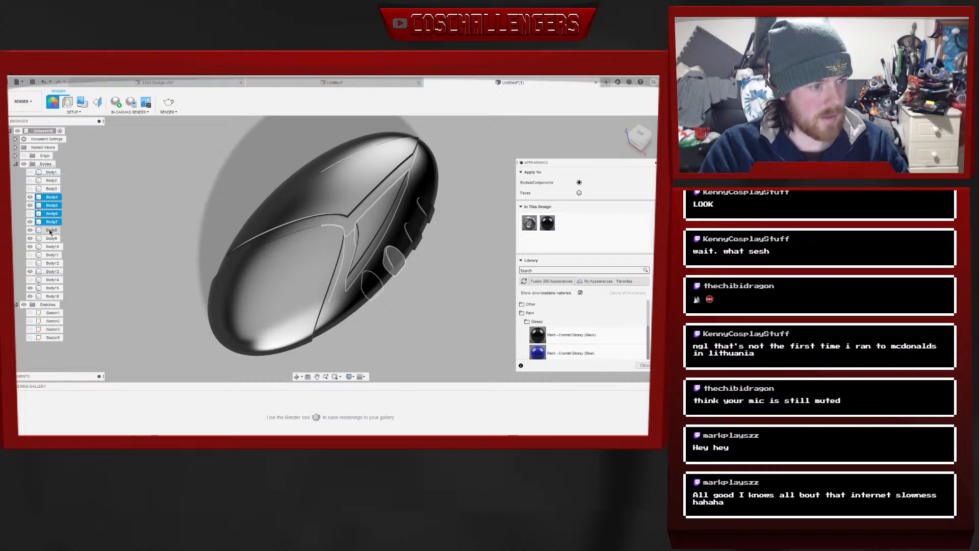
{"action": "left_click", "coordinate": [51, 230], "text": "ctrl"}
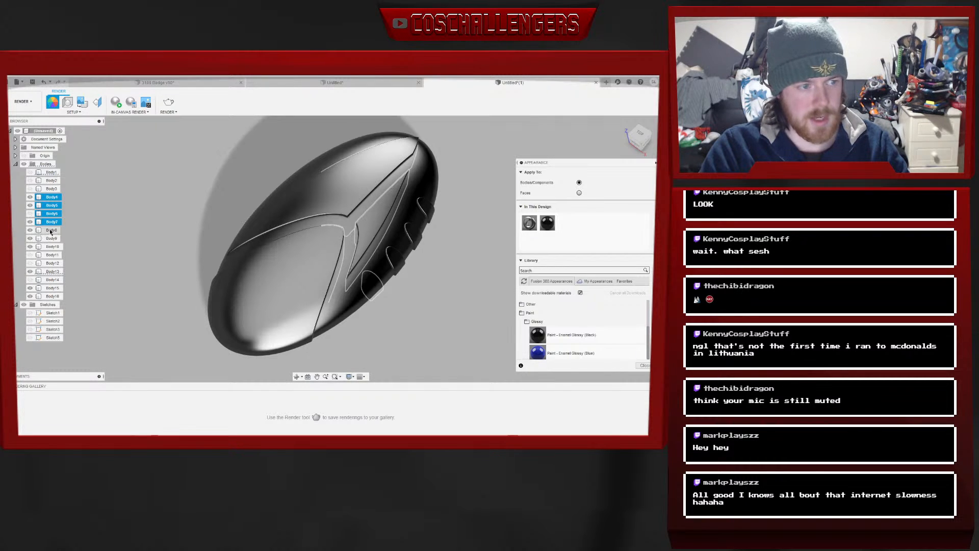
{"action": "left_click", "coordinate": [51, 239], "text": "ctrl"}
{"action": "left_click", "coordinate": [51, 222], "text": "ctrl"}
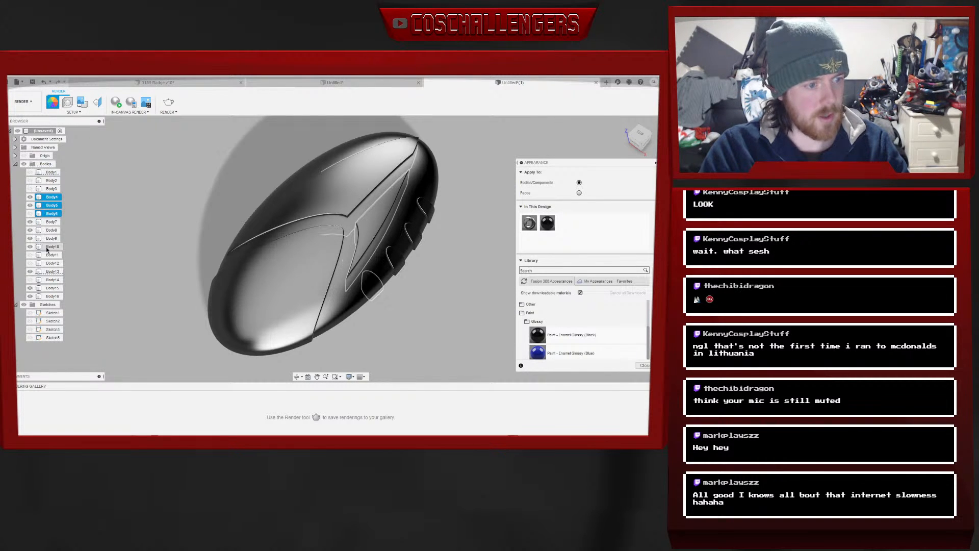
{"action": "left_click", "coordinate": [49, 247], "text": "ctrl"}
{"action": "left_click", "coordinate": [50, 247], "text": "shift"}
{"action": "left_click", "coordinate": [50, 247], "text": "ctrl"}
{"action": "left_click", "coordinate": [52, 213], "text": "ctrl"}
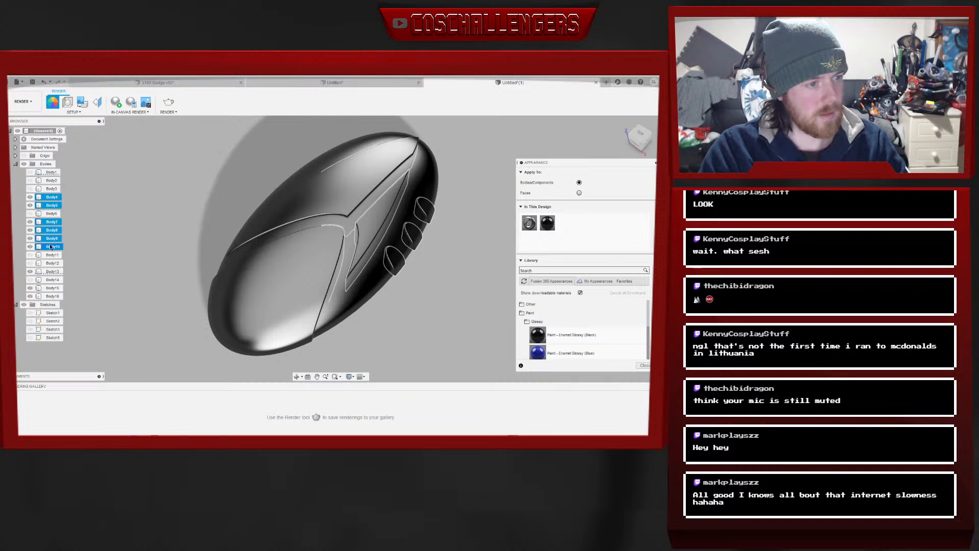
{"action": "left_click", "coordinate": [52, 271], "text": "ctrl"}
{"action": "left_click", "coordinate": [49, 288], "text": "ctrl"}
{"action": "left_click", "coordinate": [50, 296], "text": "ctrl"}
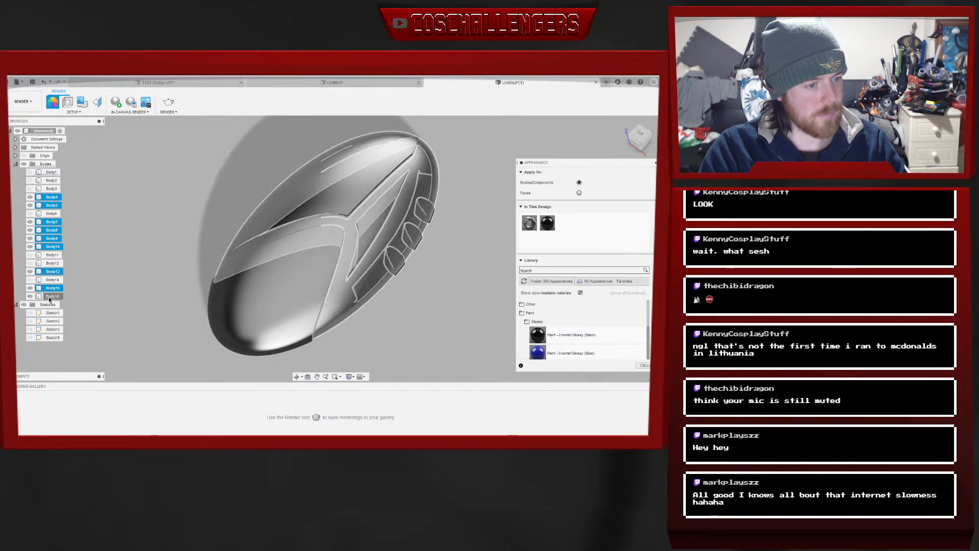
{"action": "left_click_drag", "start_coordinate": [529, 223], "coordinate": [379, 238]}
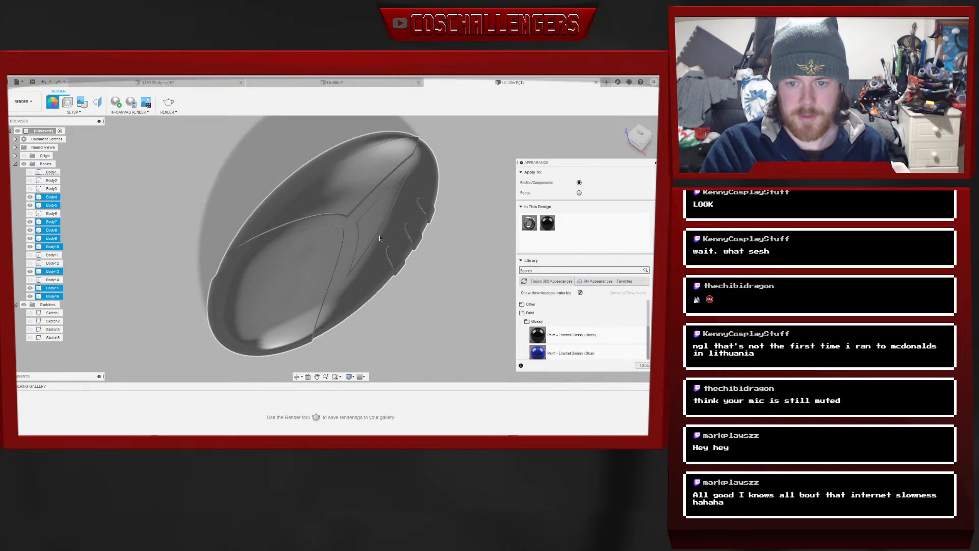
Finish the appearance assignment and start an in-canvas render of the badge
{"action": "left_click", "coordinate": [644, 365]}
{"action": "left_click", "coordinate": [115, 101]}
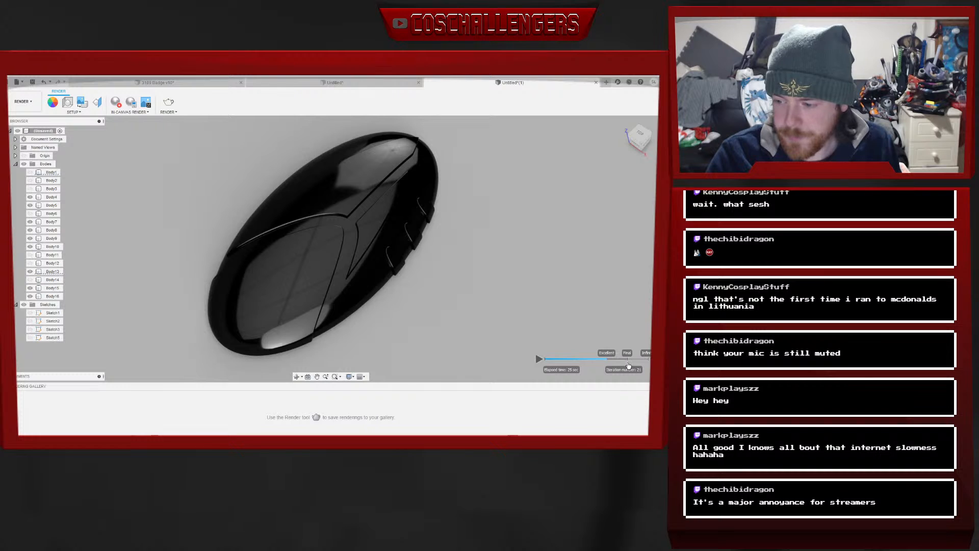
Apply the Aluminum - Satin metal appearance to Body16, the frame around the insignia pieces
{"action": "left_click", "coordinate": [428, 171]}
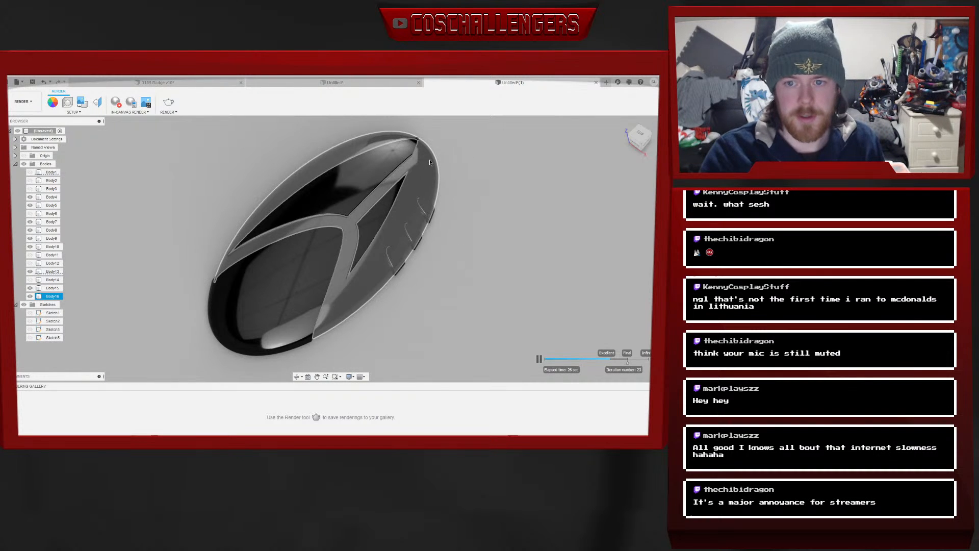
{"action": "right_click", "coordinate": [430, 163]}
{"action": "left_click", "coordinate": [461, 155]}
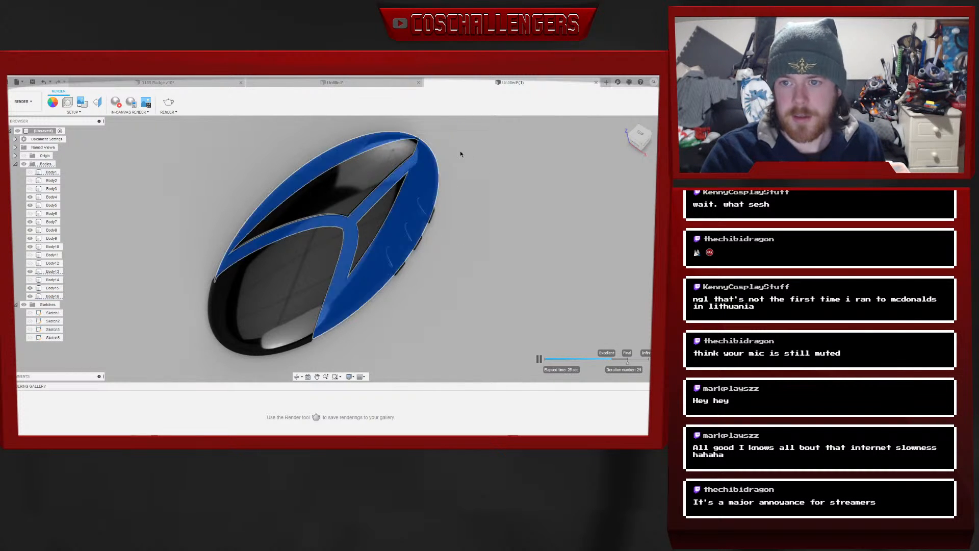
{"action": "key", "text": "a"}
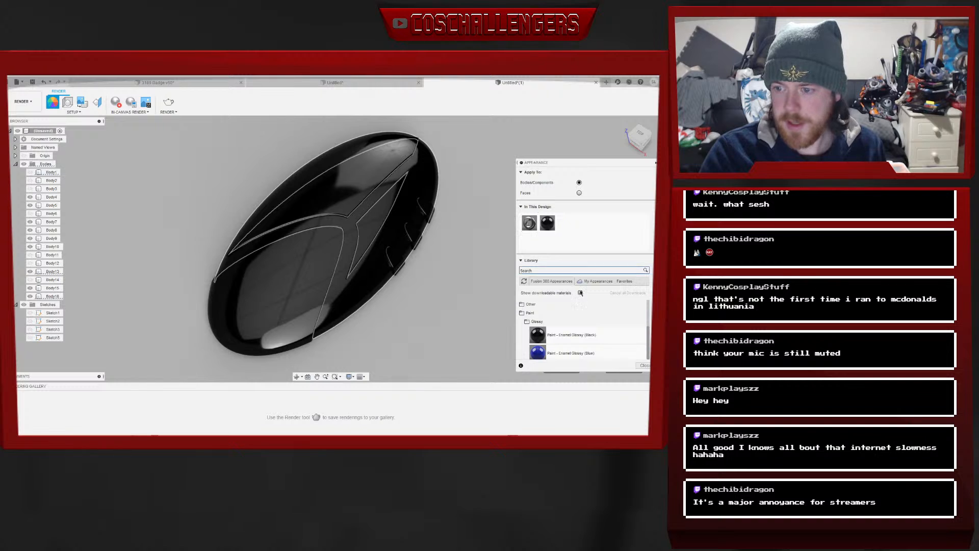
{"action": "scroll", "coordinate": [535, 335], "scroll_direction": "up", "scroll_amount": 3}
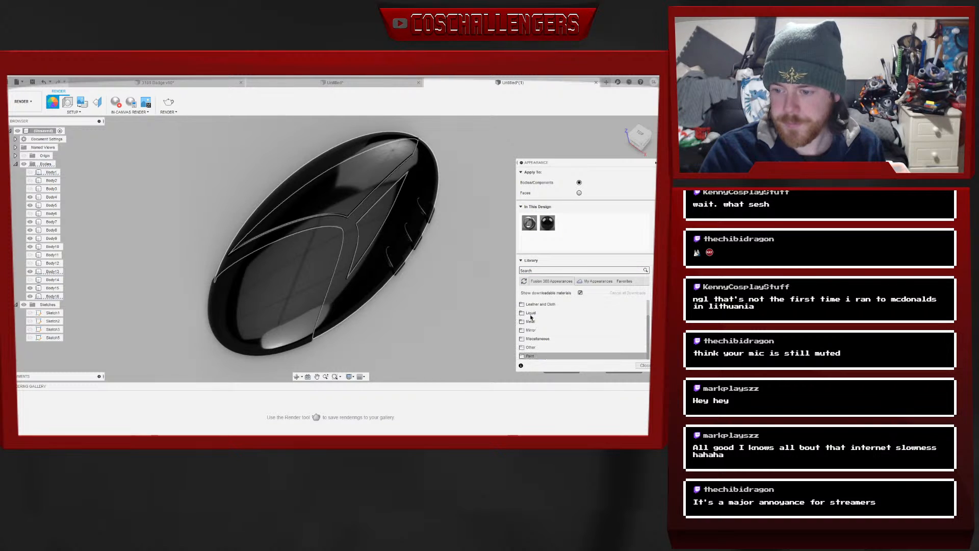
{"action": "left_click", "coordinate": [533, 321]}
{"action": "scroll", "coordinate": [561, 323], "scroll_direction": "down", "scroll_amount": 2}
{"action": "scroll", "coordinate": [564, 327], "scroll_direction": "down", "scroll_amount": 3}
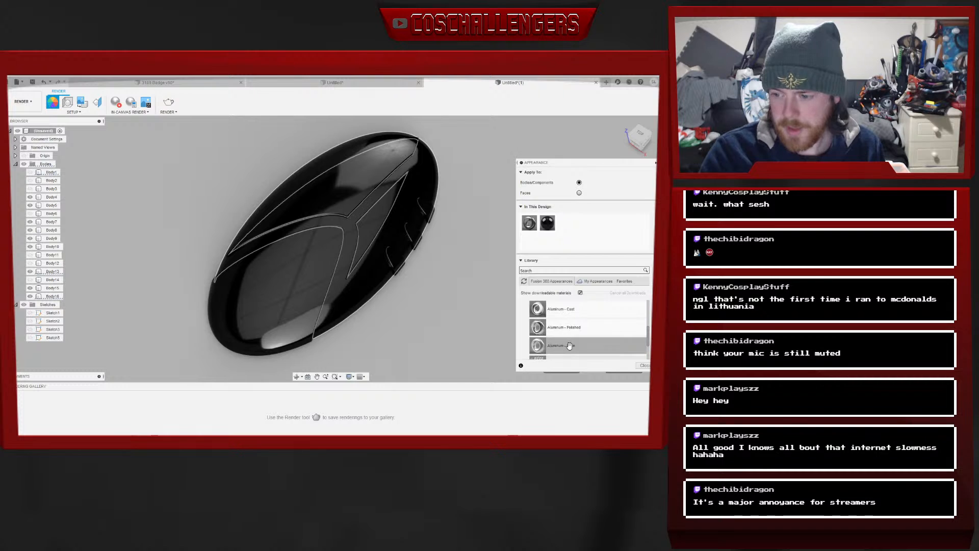
{"action": "left_click_drag", "start_coordinate": [557, 337], "coordinate": [427, 168]}
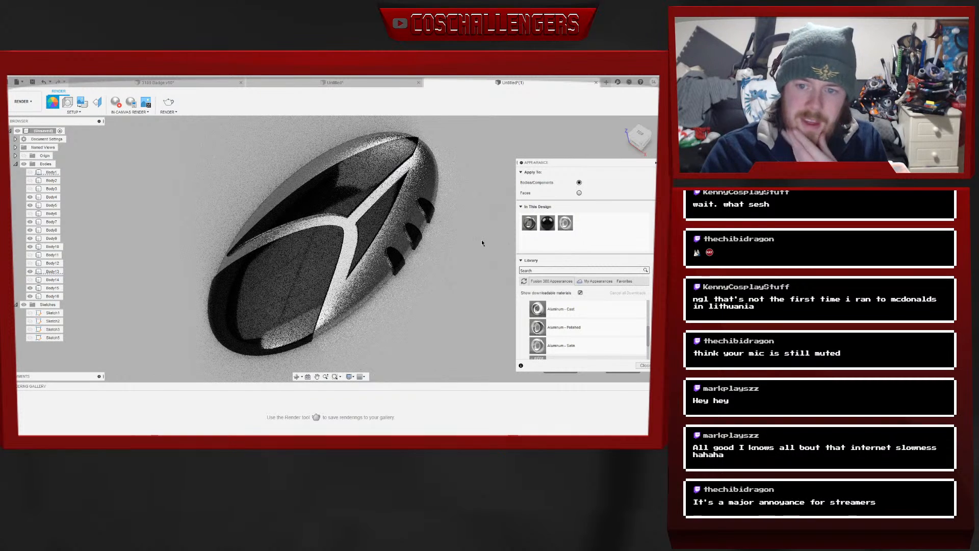
{"action": "left_click", "coordinate": [414, 244]}
{"action": "right_click", "coordinate": [414, 244]}
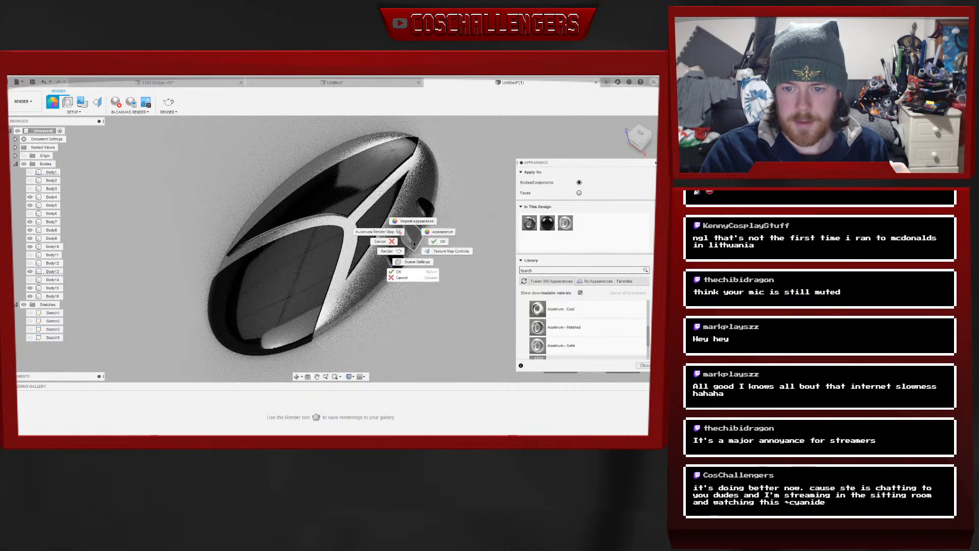
{"action": "left_click", "coordinate": [481, 315]}
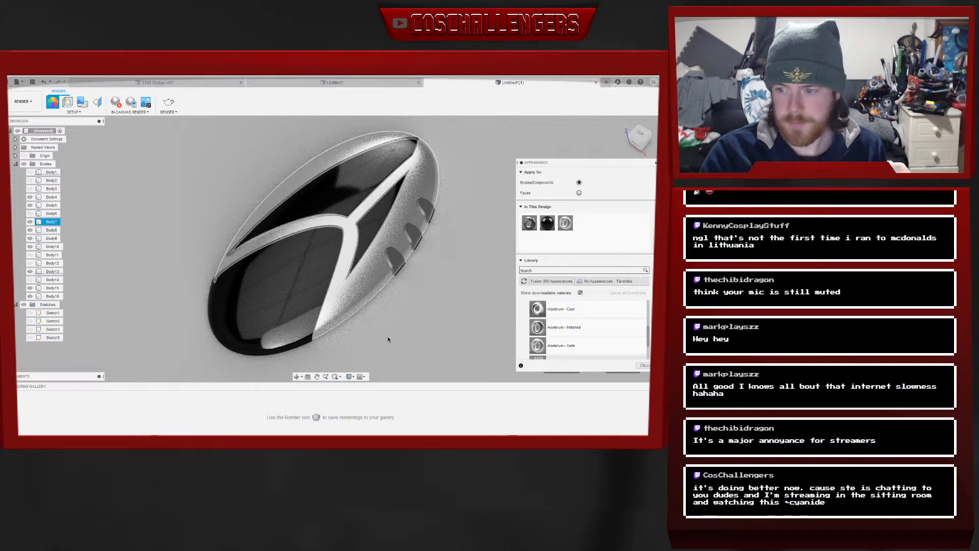
{"action": "left_click", "coordinate": [644, 365]}
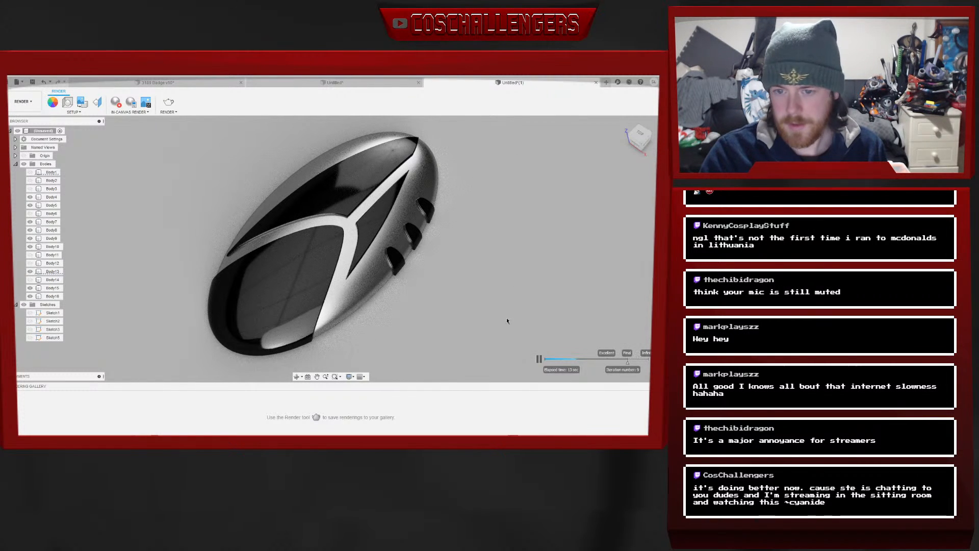
{"action": "left_click", "coordinate": [52, 238]}
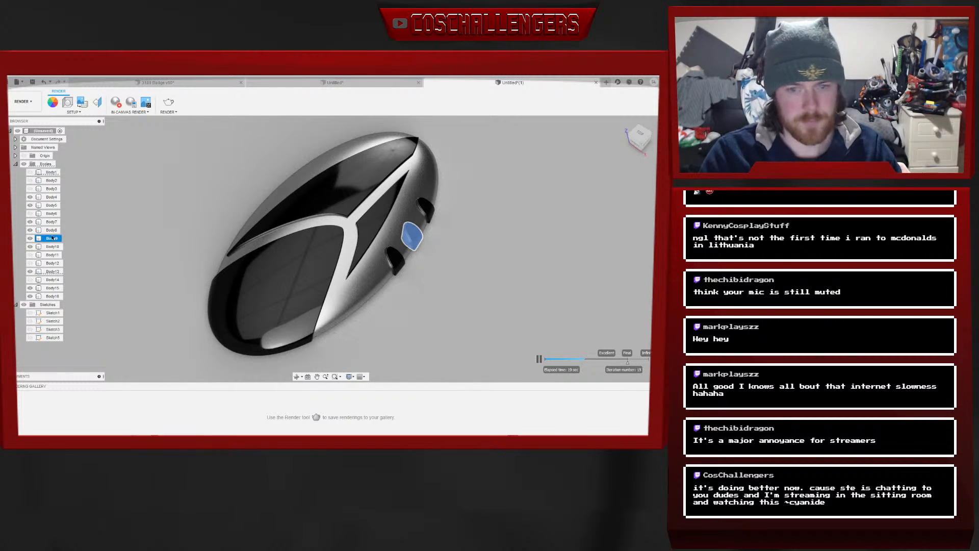
{"action": "left_click", "coordinate": [52, 230], "text": "ctrl"}
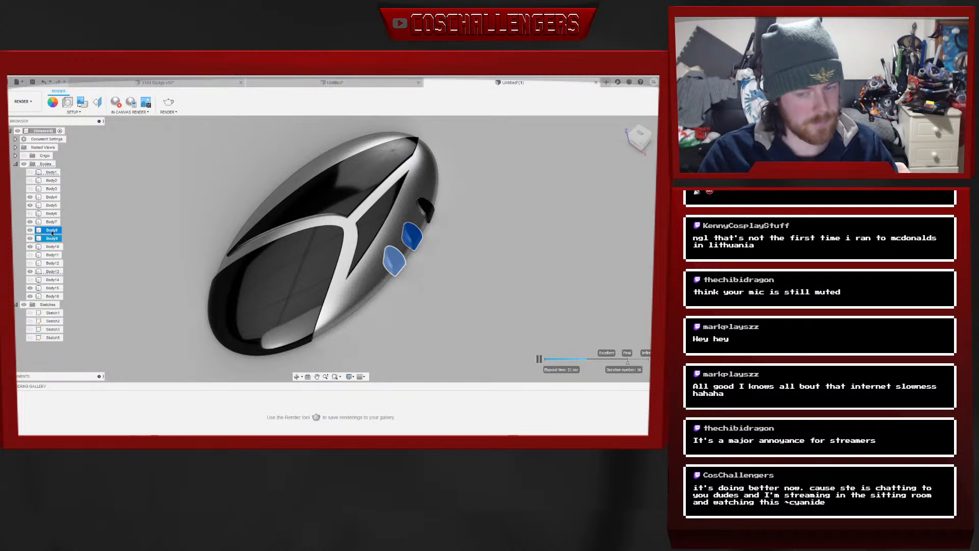
{"action": "right_click", "coordinate": [52, 233]}
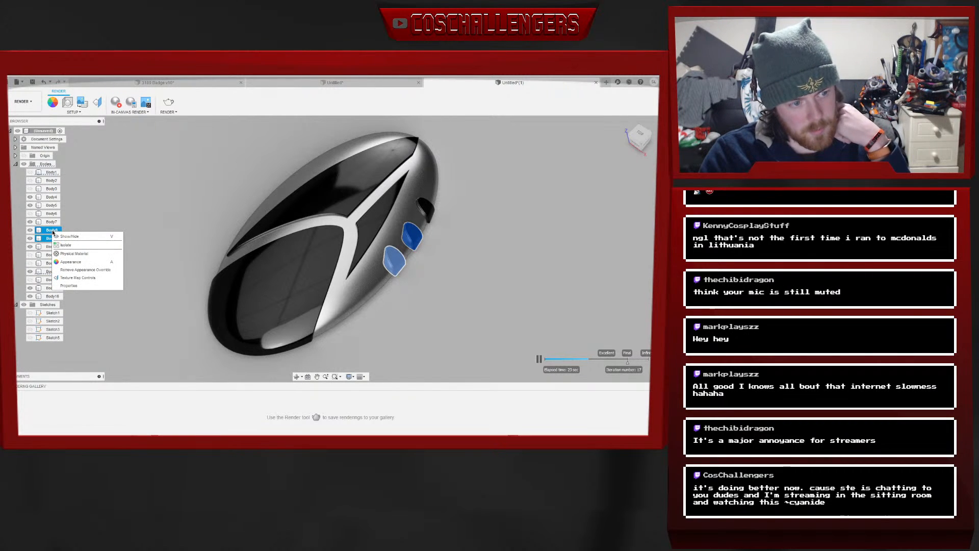
{"action": "left_click", "coordinate": [44, 233]}
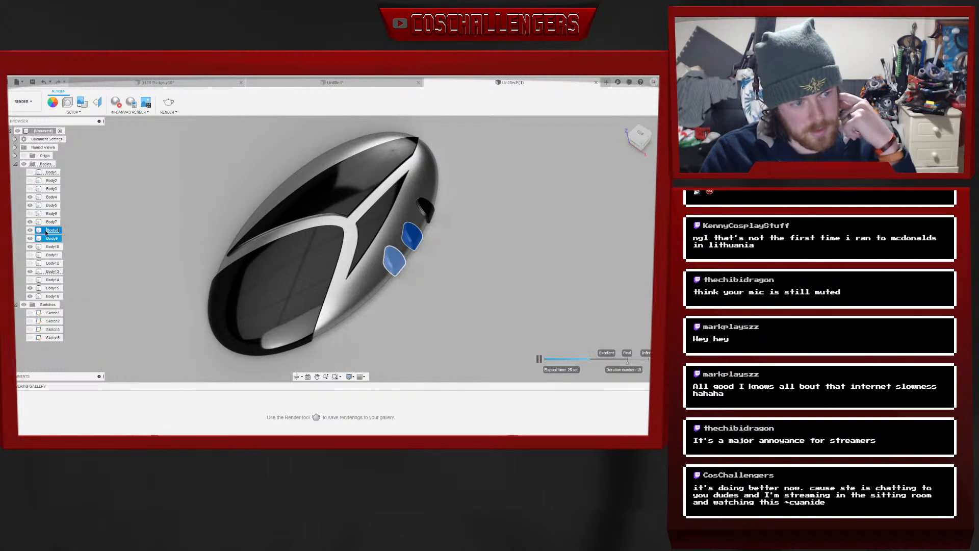
{"action": "left_click", "coordinate": [47, 230]}
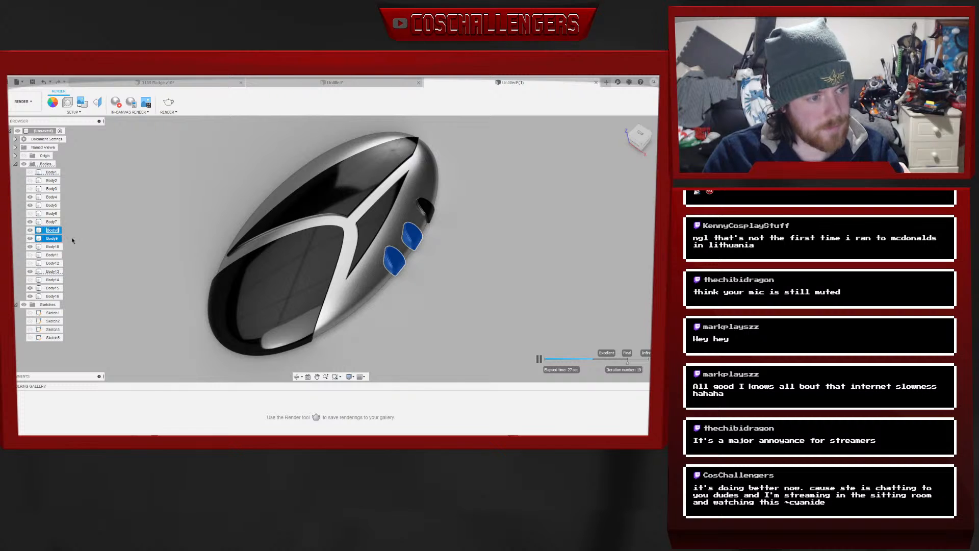
{"action": "left_click", "coordinate": [72, 240]}
{"action": "left_click", "coordinate": [50, 232]}
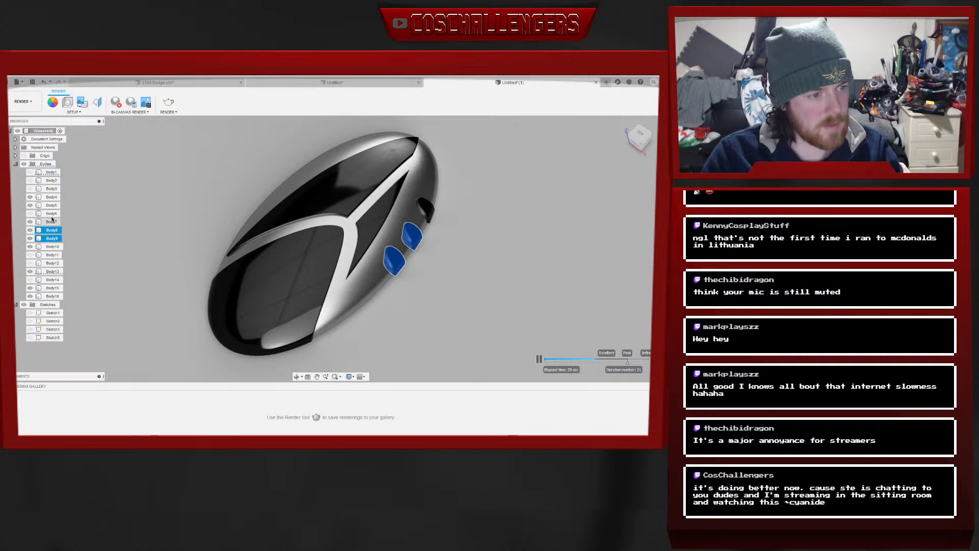
{"action": "left_click", "coordinate": [51, 204], "text": "shift"}
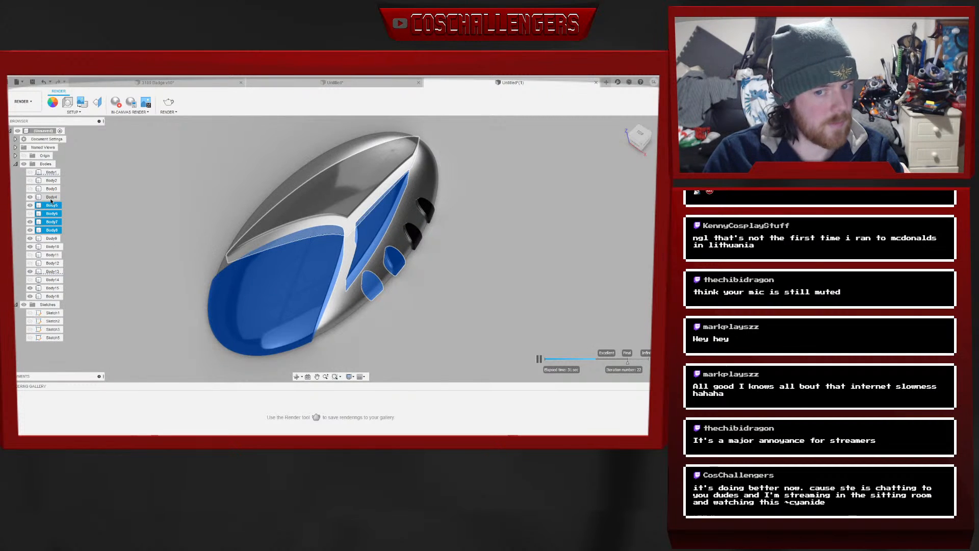
{"action": "left_click", "coordinate": [48, 215], "text": "shift"}
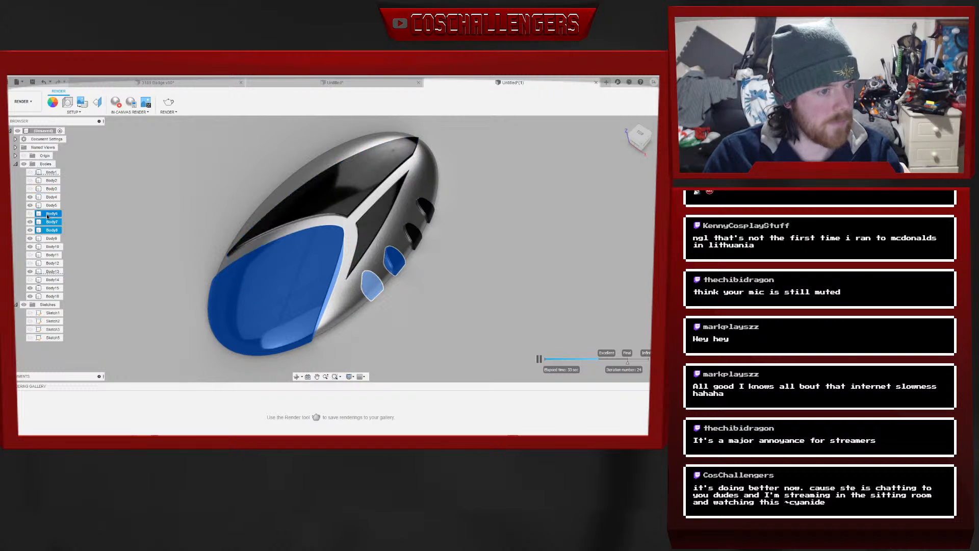
{"action": "left_click", "coordinate": [46, 215], "text": "ctrl"}
{"action": "left_click", "coordinate": [49, 207], "text": "ctrl"}
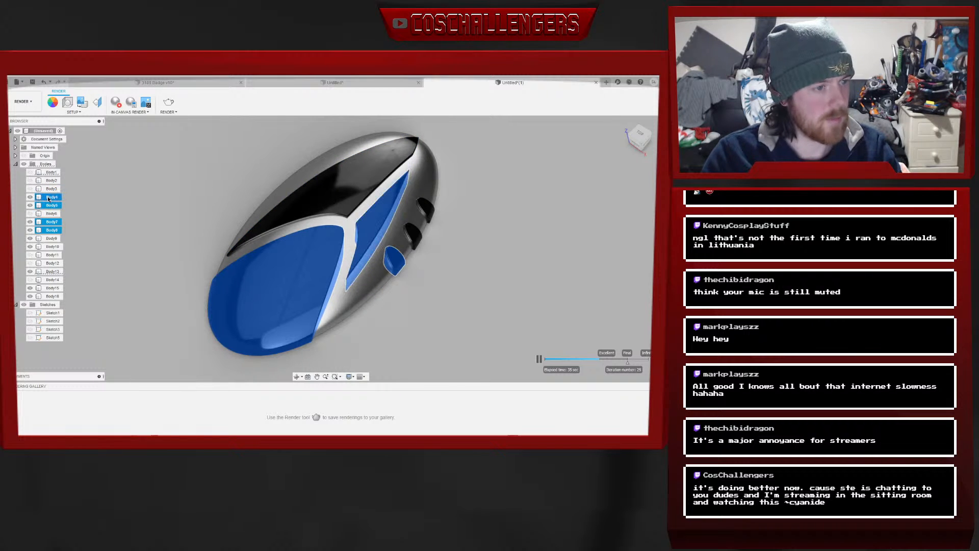
{"action": "left_click", "coordinate": [50, 198], "text": "ctrl"}
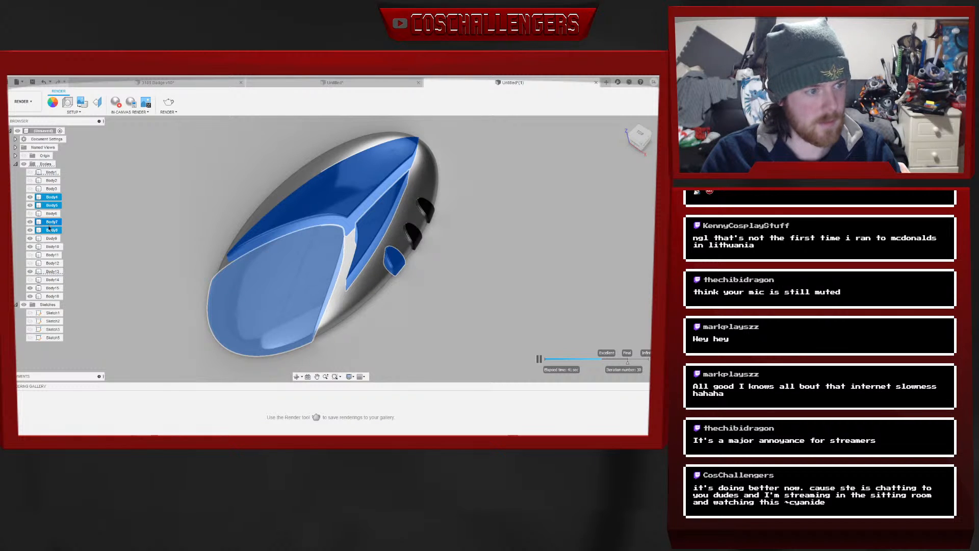
{"action": "left_click", "coordinate": [51, 232], "text": "shift"}
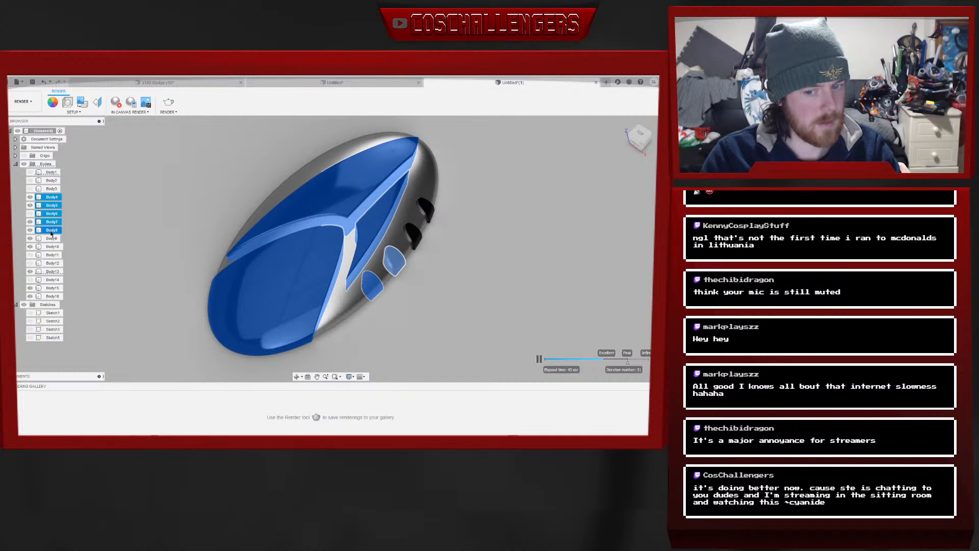
{"action": "left_click", "coordinate": [187, 240]}
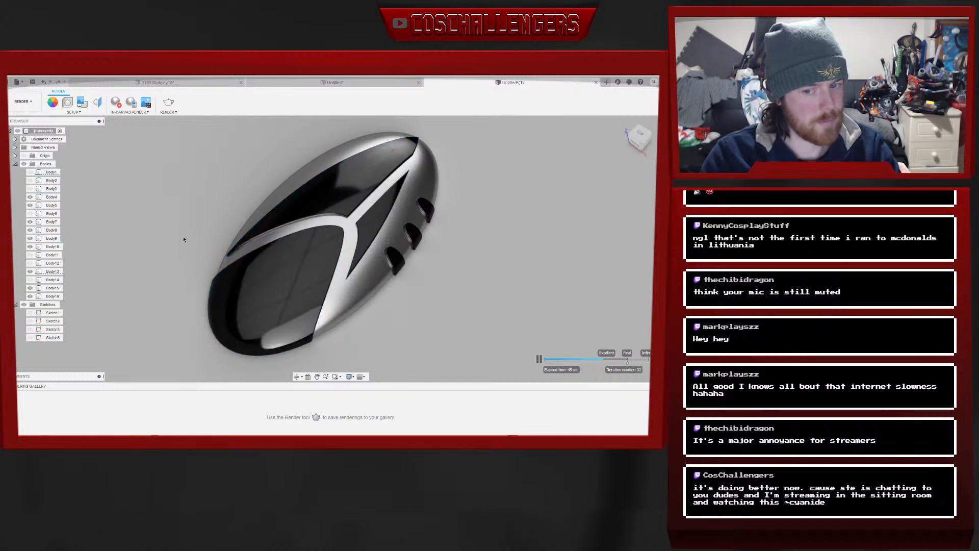
Select only Body8 and Body9, the two side notch pieces, and open the appearance settings for them
{"action": "left_click", "coordinate": [51, 197]}
{"action": "left_click", "coordinate": [52, 205], "text": "shift"}
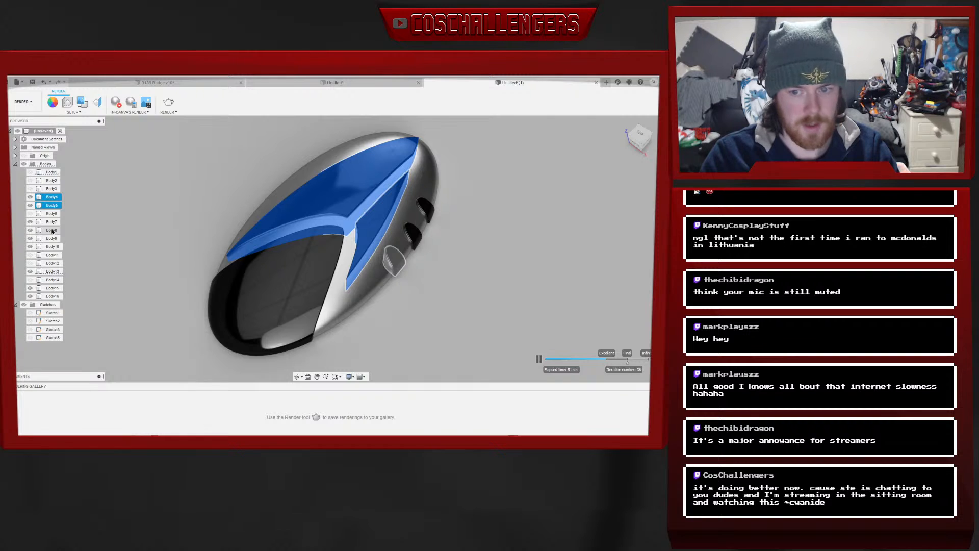
{"action": "left_click", "coordinate": [52, 231], "text": "ctrl"}
{"action": "left_click", "coordinate": [52, 238], "text": "ctrl"}
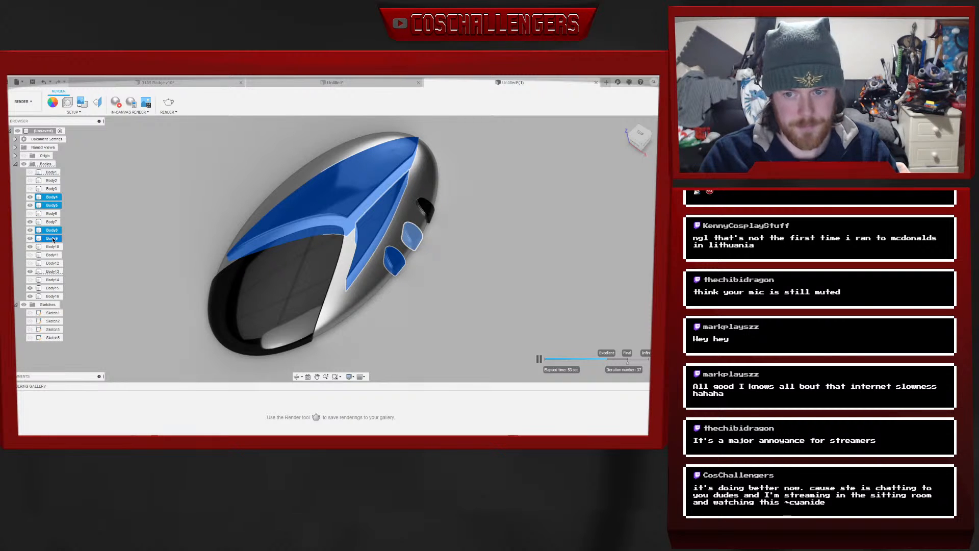
{"action": "right_click", "coordinate": [331, 184]}
{"action": "left_click", "coordinate": [523, 252]}
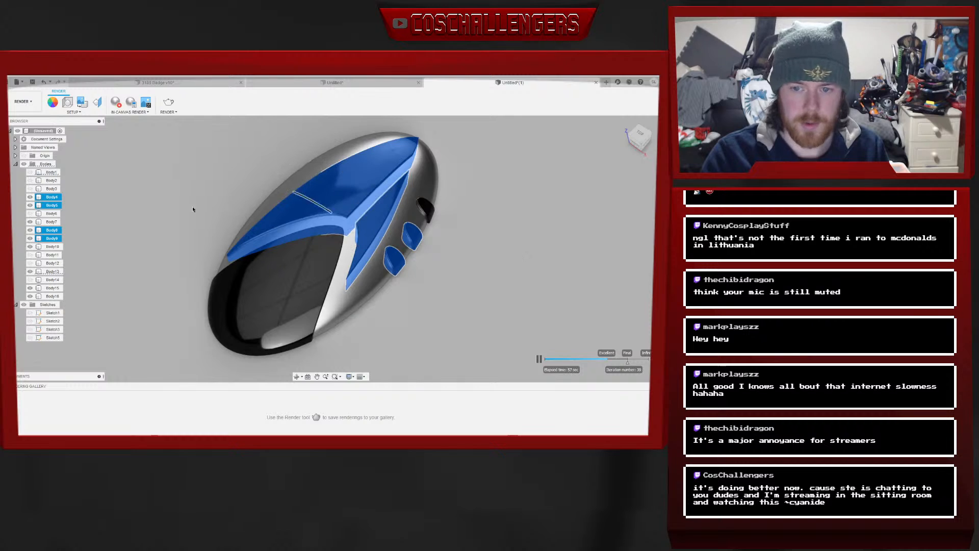
{"action": "left_click", "coordinate": [51, 197], "text": "ctrl"}
{"action": "left_click", "coordinate": [52, 205], "text": "ctrl"}
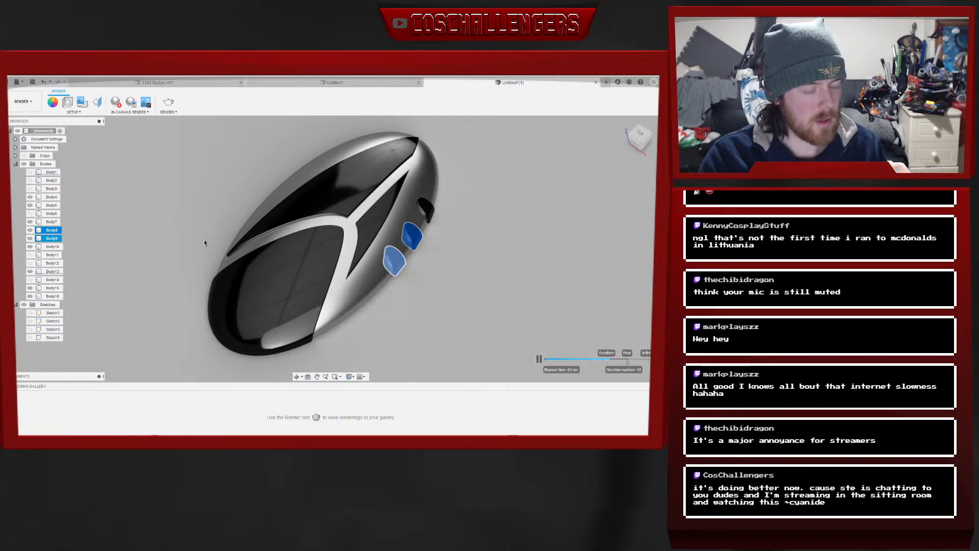
{"action": "right_click", "coordinate": [391, 257]}
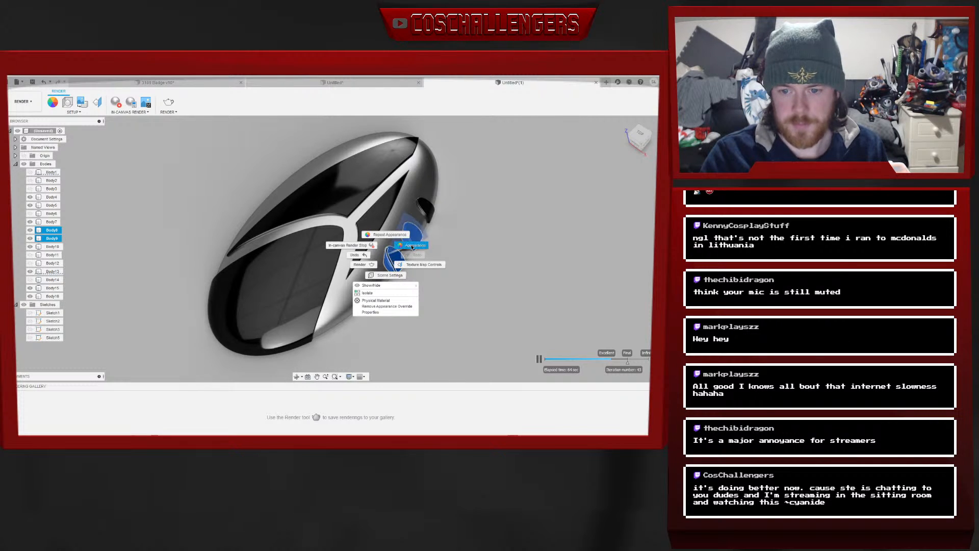
{"action": "left_click", "coordinate": [413, 245]}
Apply the Brass - Polished metal appearance to Body8 and Body9 and finish the appearance assignment
{"action": "scroll", "coordinate": [543, 321], "scroll_direction": "up", "scroll_amount": 5}
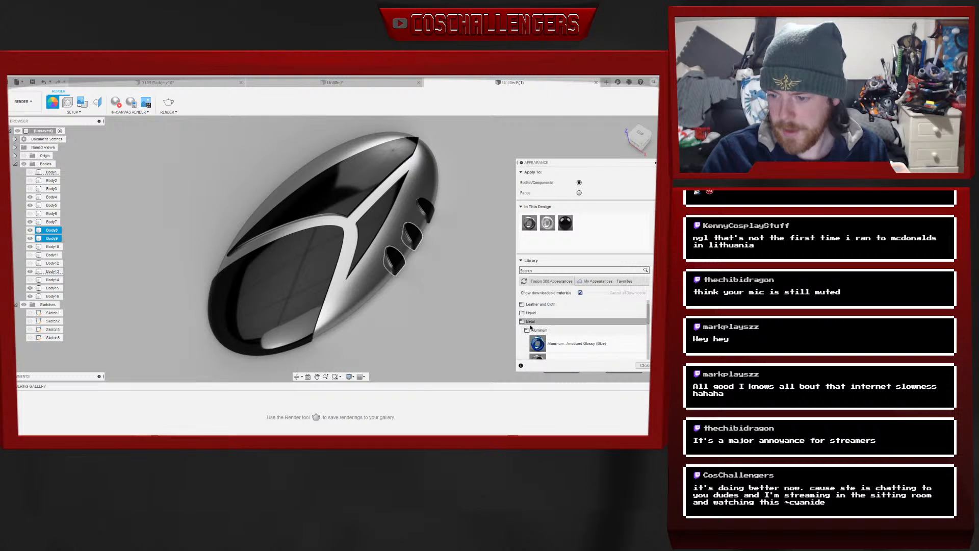
{"action": "left_click", "coordinate": [530, 322]}
{"action": "left_click", "coordinate": [531, 322]}
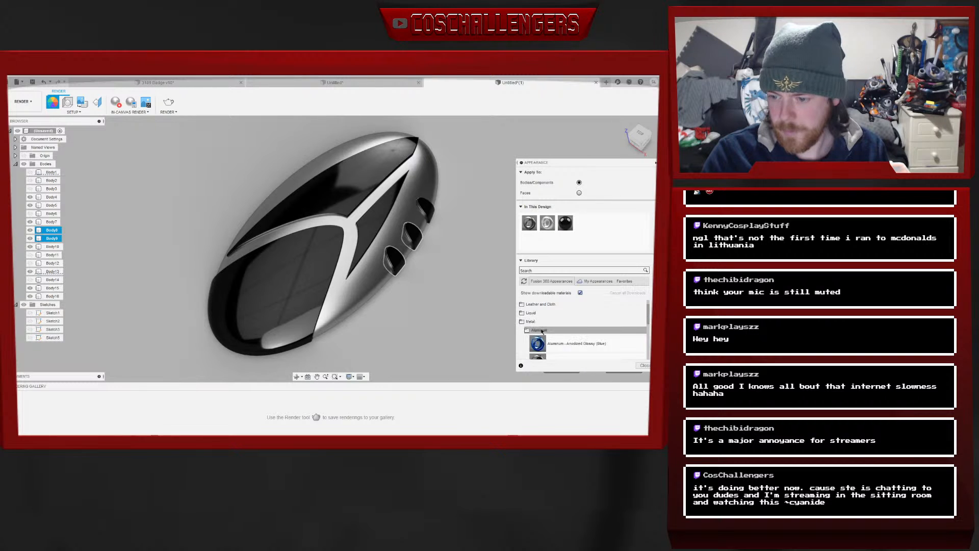
{"action": "left_click", "coordinate": [539, 331]}
{"action": "scroll", "coordinate": [540, 332], "scroll_direction": "down", "scroll_amount": 1}
{"action": "left_click", "coordinate": [536, 313]}
{"action": "scroll", "coordinate": [564, 326], "scroll_direction": "down", "scroll_amount": 2}
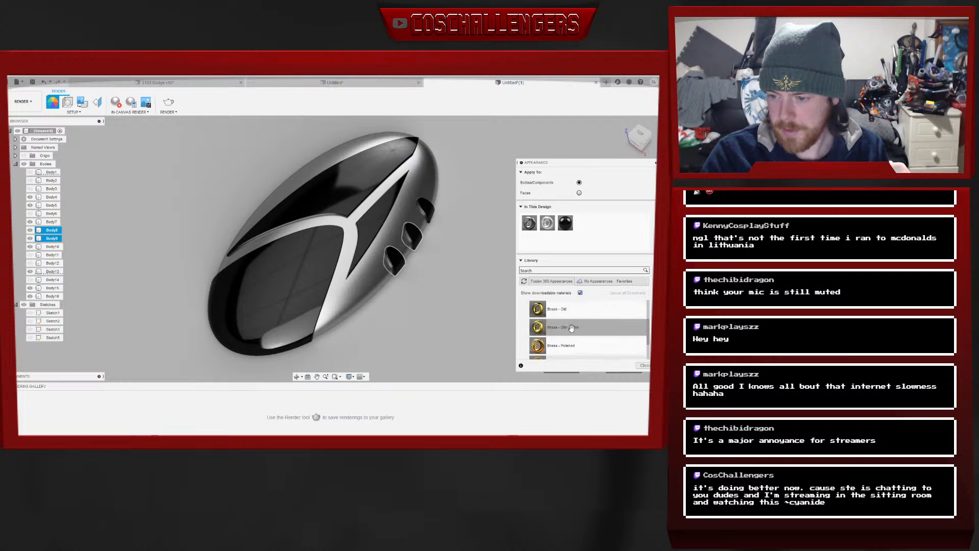
{"action": "scroll", "coordinate": [578, 315], "scroll_direction": "down", "scroll_amount": 1}
{"action": "scroll", "coordinate": [572, 328], "scroll_direction": "down", "scroll_amount": 1}
{"action": "left_click_drag", "start_coordinate": [572, 346], "coordinate": [416, 234]}
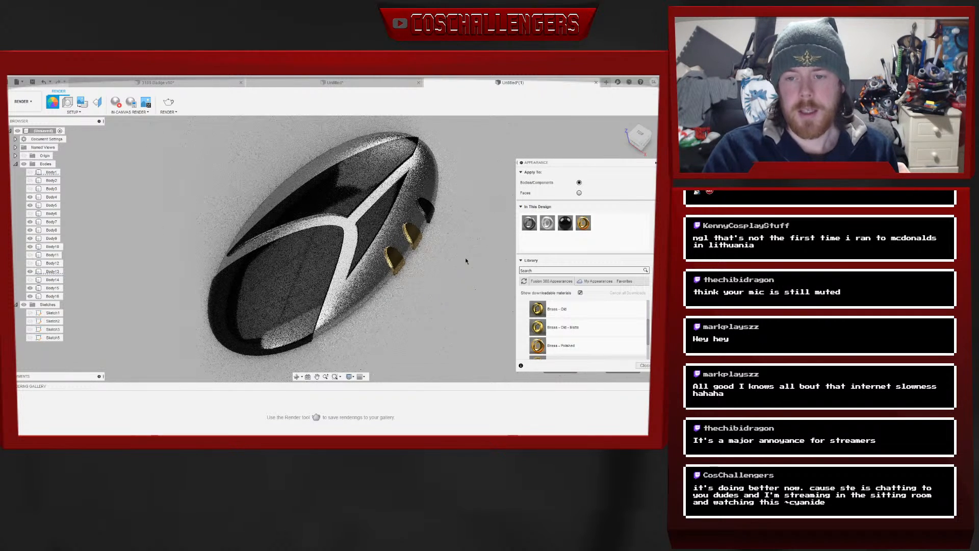
{"action": "left_click", "coordinate": [643, 365]}
Try to apply the Brass - Polished appearance to Body4 and Body5 together
{"action": "left_click", "coordinate": [50, 198]}
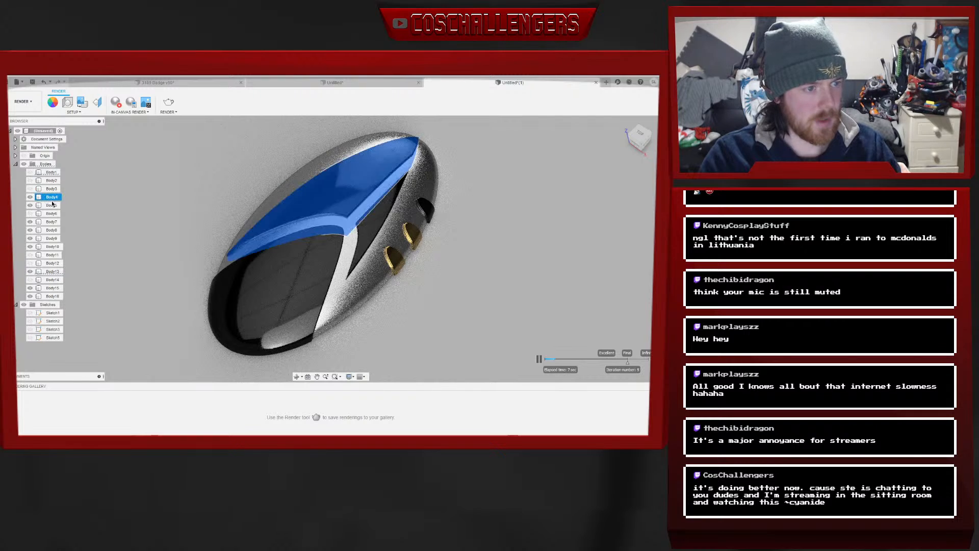
{"action": "left_click", "coordinate": [52, 205], "text": "ctrl"}
{"action": "right_click", "coordinate": [50, 206]}
{"action": "left_click", "coordinate": [69, 235]}
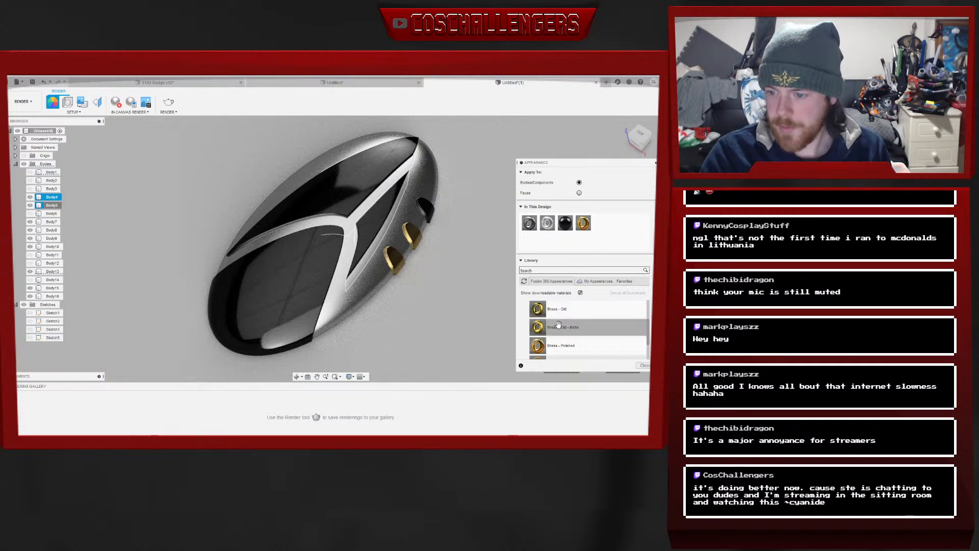
{"action": "left_click_drag", "start_coordinate": [580, 346], "coordinate": [372, 173]}
Duplicate the design's Brass - Polished appearance and set the copy's roughness to 0.1
{"action": "right_click", "coordinate": [584, 222]}
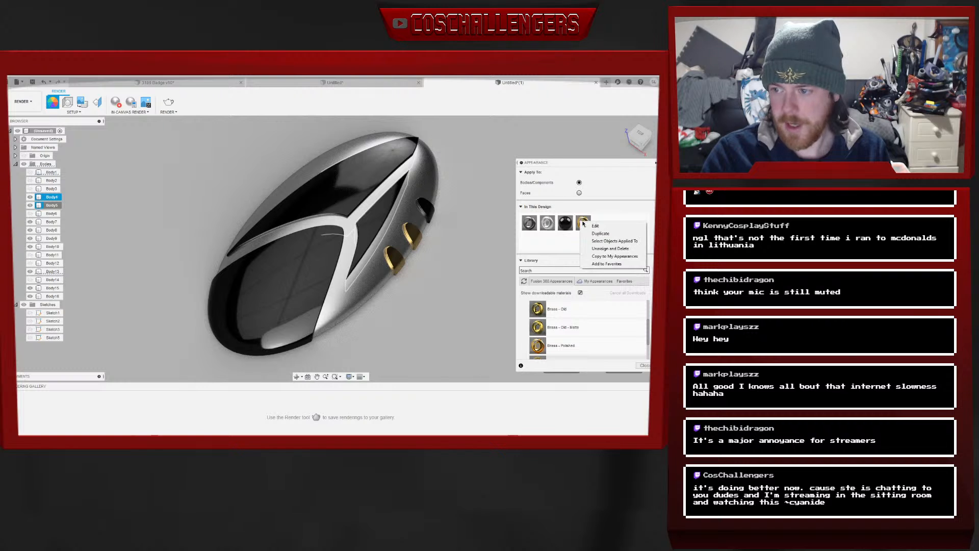
{"action": "left_click", "coordinate": [603, 227]}
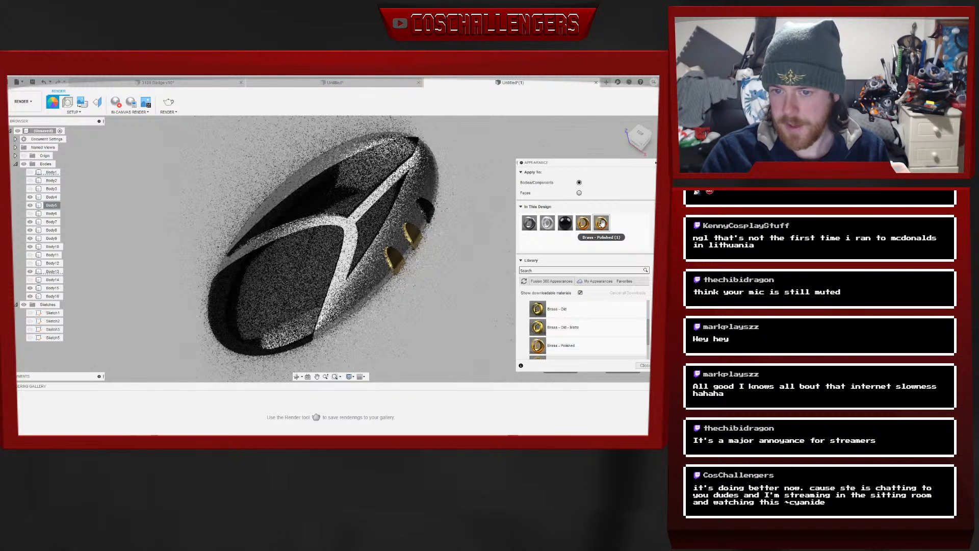
{"action": "right_click", "coordinate": [602, 223]}
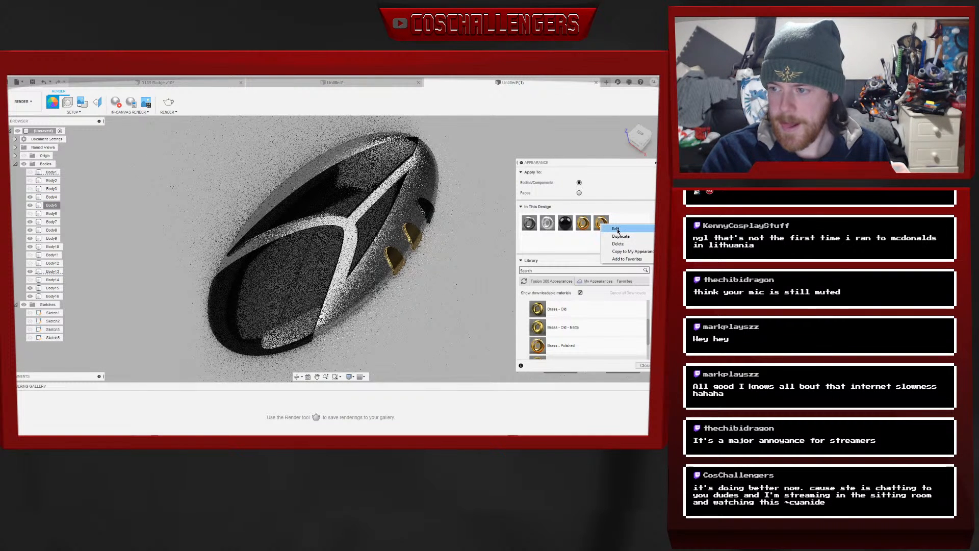
{"action": "left_click", "coordinate": [609, 228]}
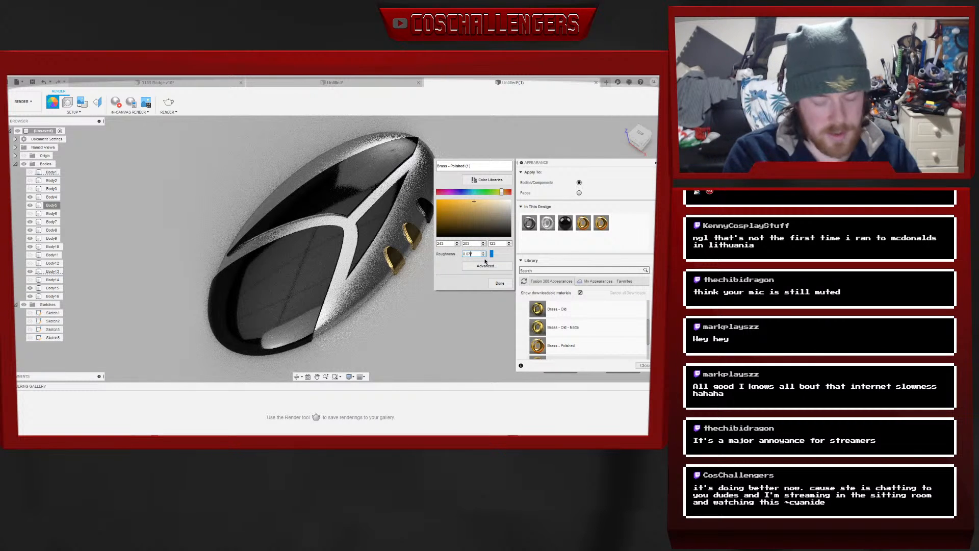
{"action": "type", "text": "0.1"}
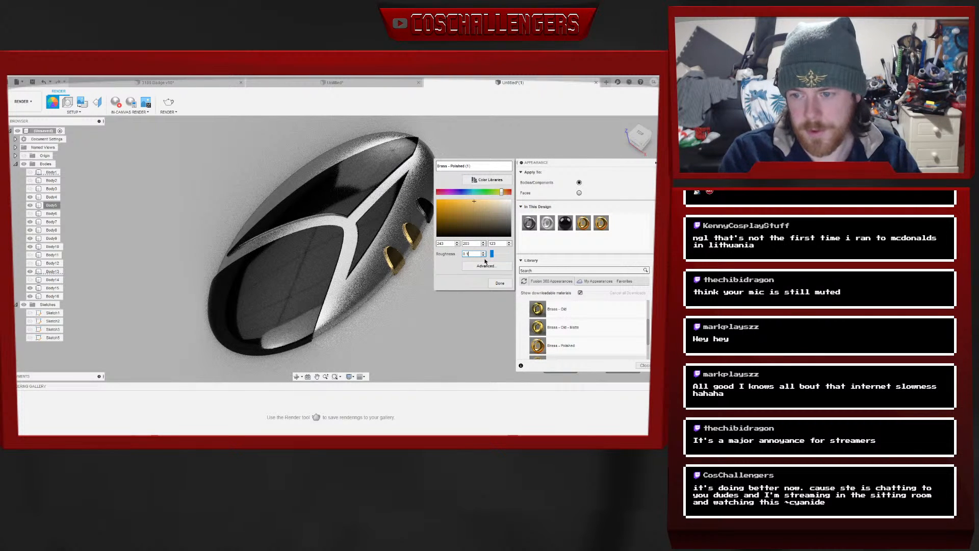
{"action": "left_click", "coordinate": [500, 283]}
Apply the Brass - Polished appearance to the large upper panel Body4 and the narrow triangular panel Body5
{"action": "left_click_drag", "start_coordinate": [556, 346], "coordinate": [362, 177]}
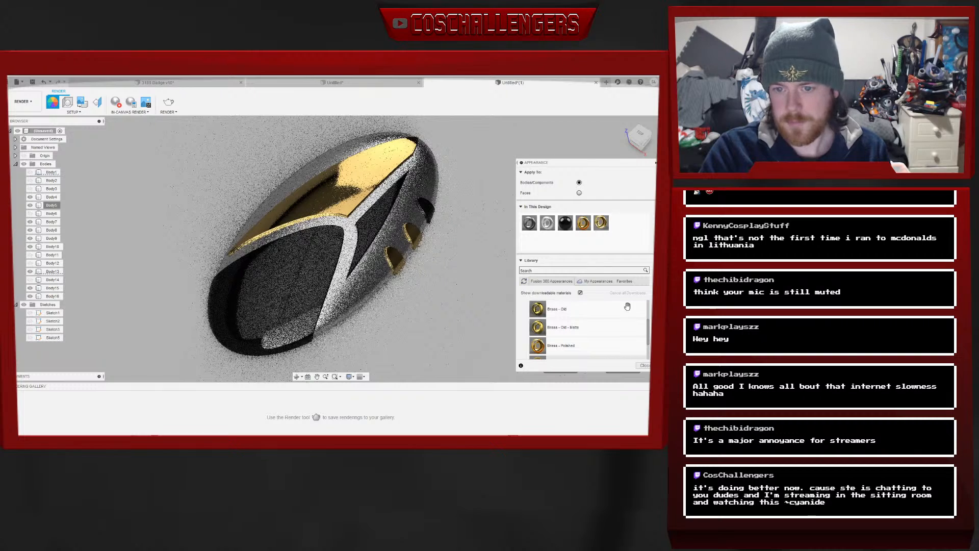
{"action": "left_click_drag", "start_coordinate": [560, 345], "coordinate": [394, 229]}
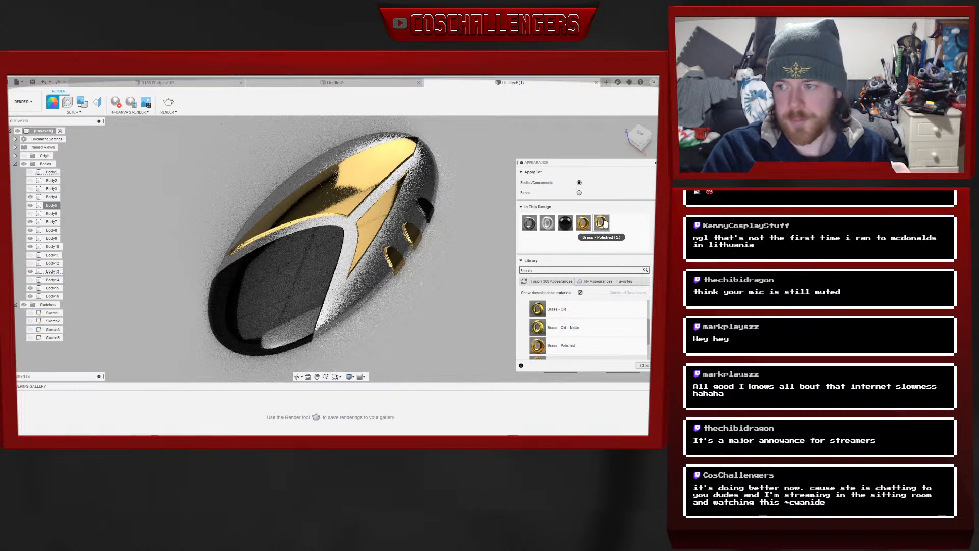
Set the roughness of the Brass - Polished (1) appearance to 0.15
{"action": "double_click", "coordinate": [602, 223]}
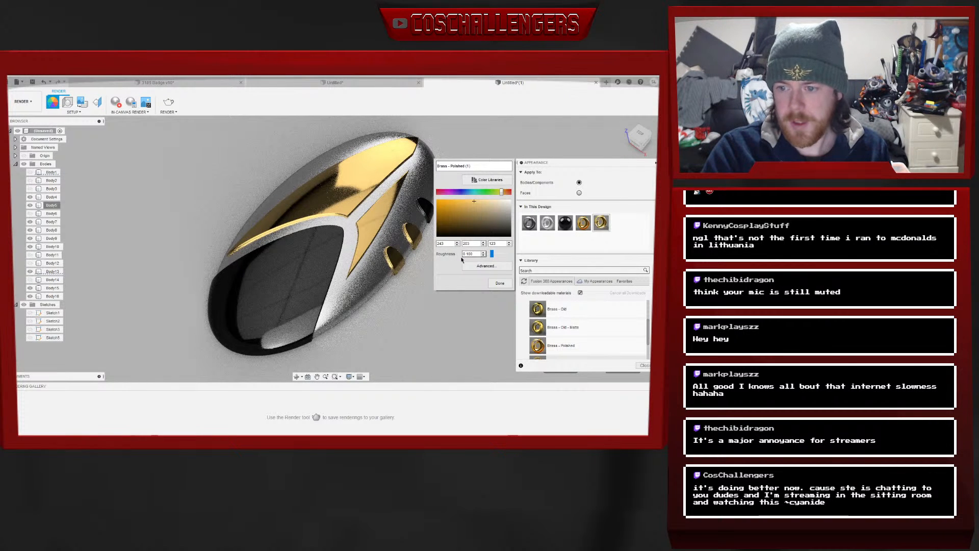
{"action": "type", "text": "5"}
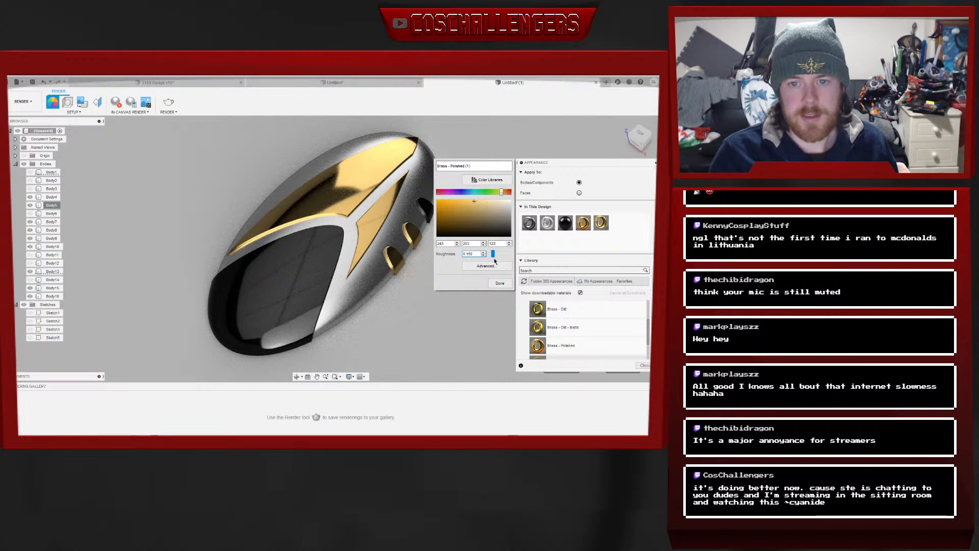
{"action": "left_click", "coordinate": [499, 283]}
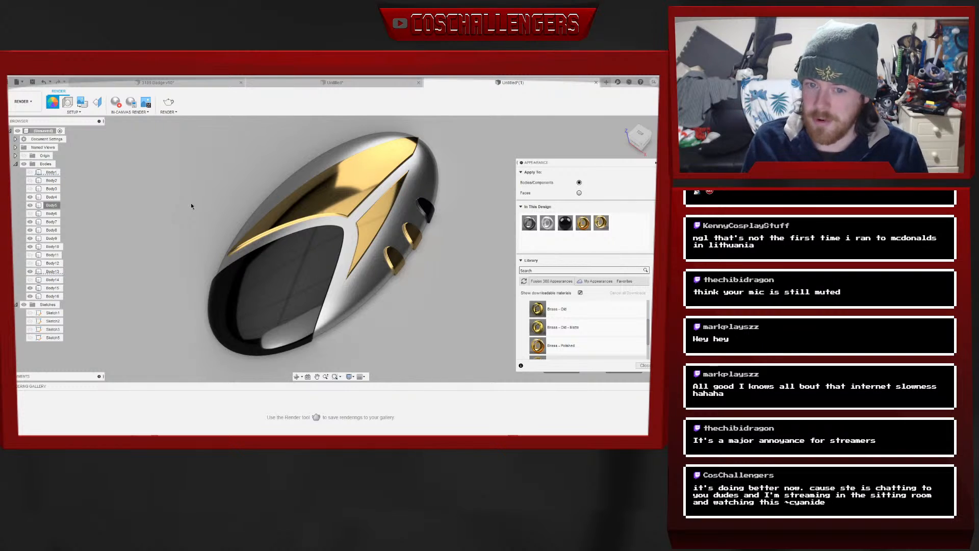
Set the roughness of the Brass - Polished (1) appearance to 0.25
{"action": "right_click", "coordinate": [600, 222]}
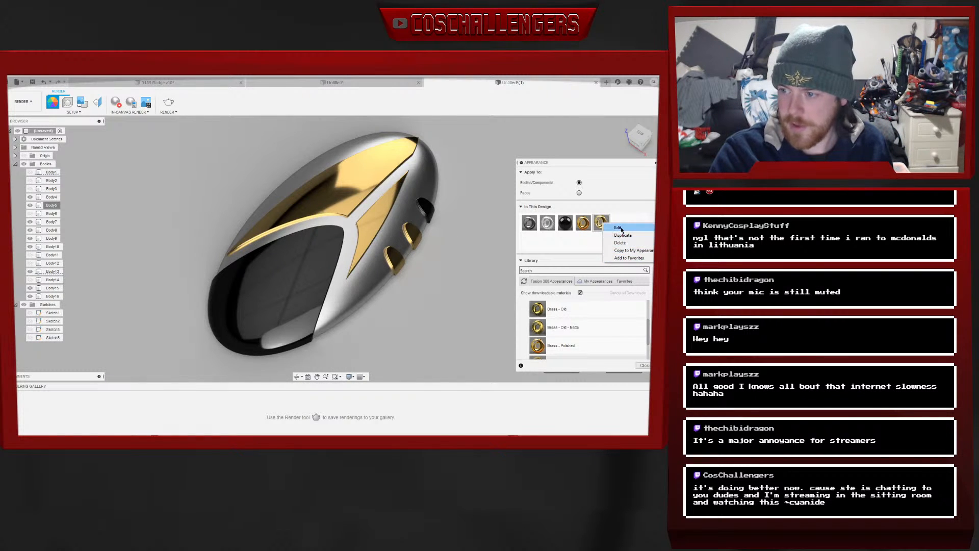
{"action": "left_click", "coordinate": [621, 228]}
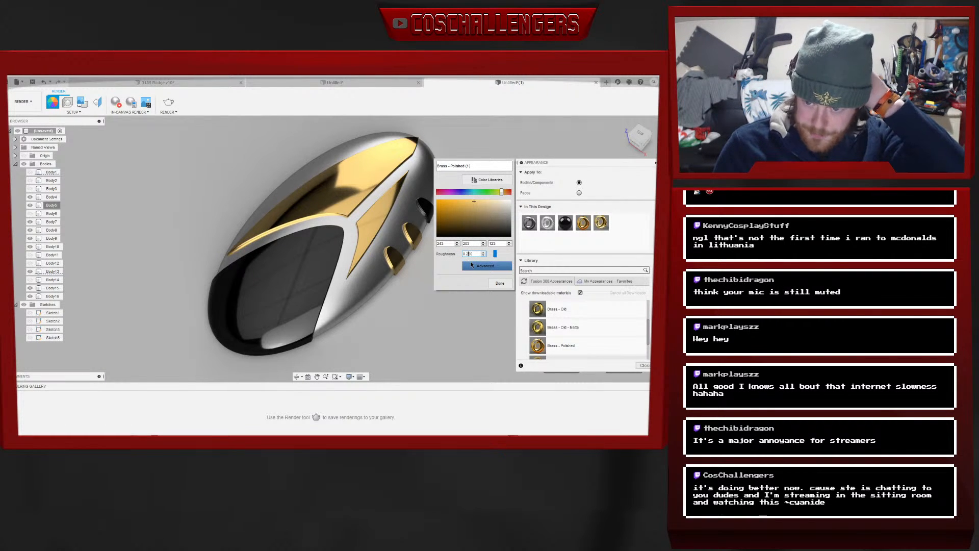
{"action": "left_click", "coordinate": [500, 283]}
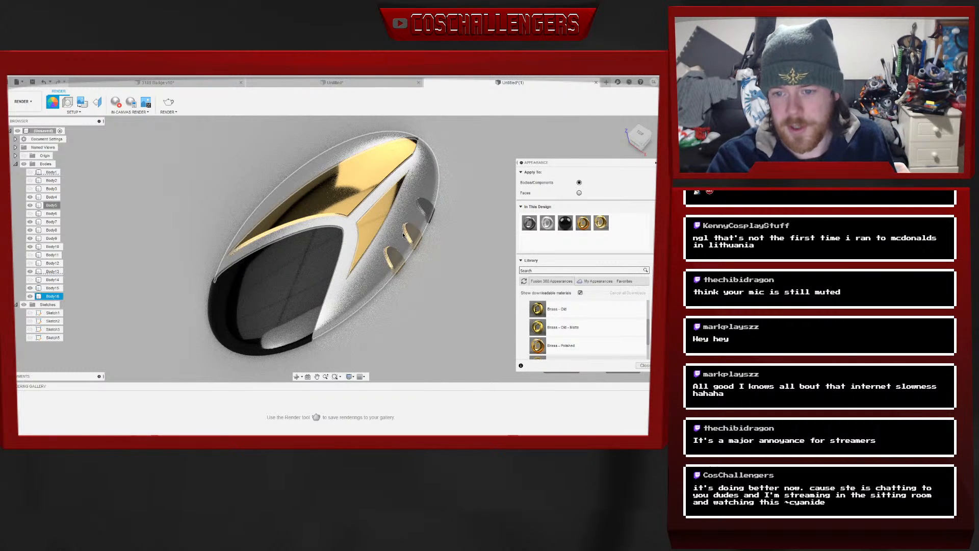
{"action": "left_click", "coordinate": [416, 244]}
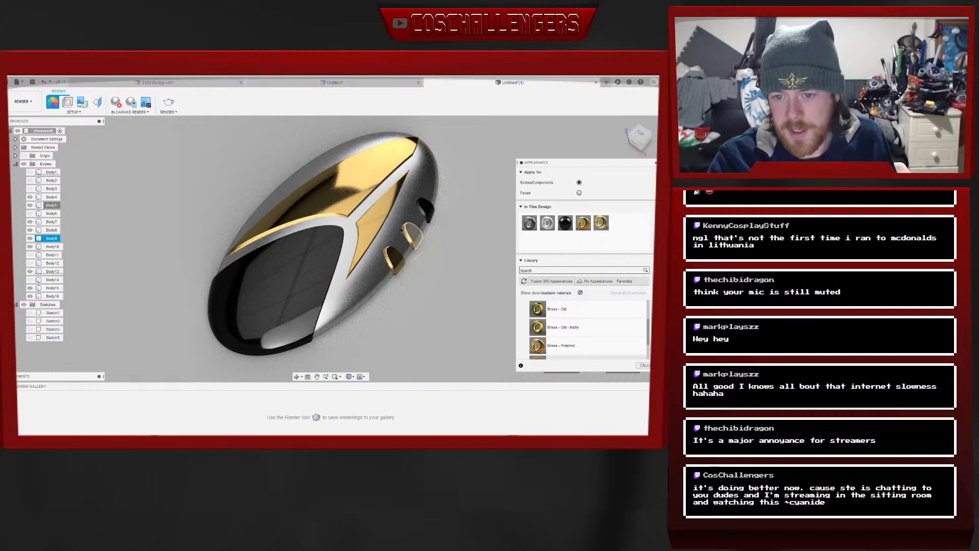
{"action": "left_click", "coordinate": [502, 264]}
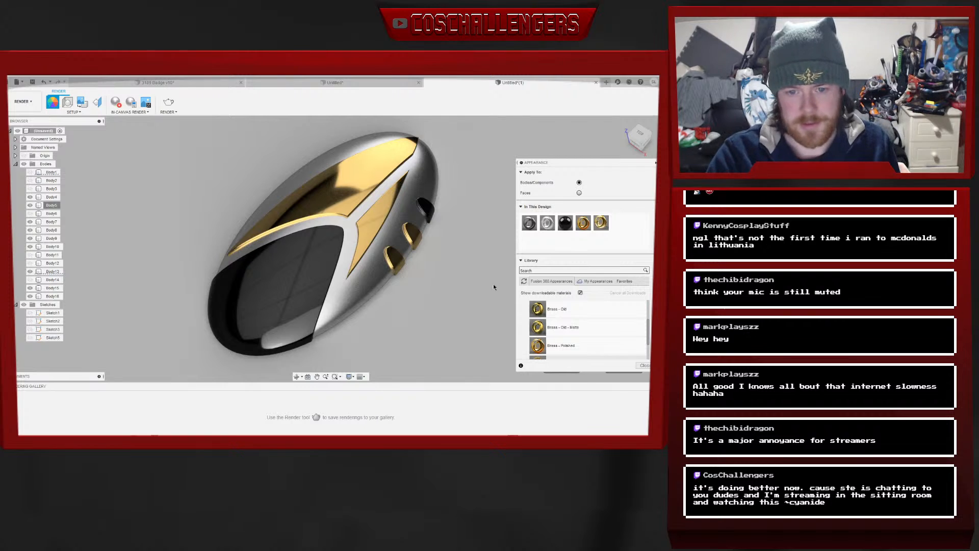
Apply the library's Chrome appearance to the badge's lower front panel, Body7
{"action": "left_click", "coordinate": [30, 222]}
{"action": "left_click", "coordinate": [51, 223]}
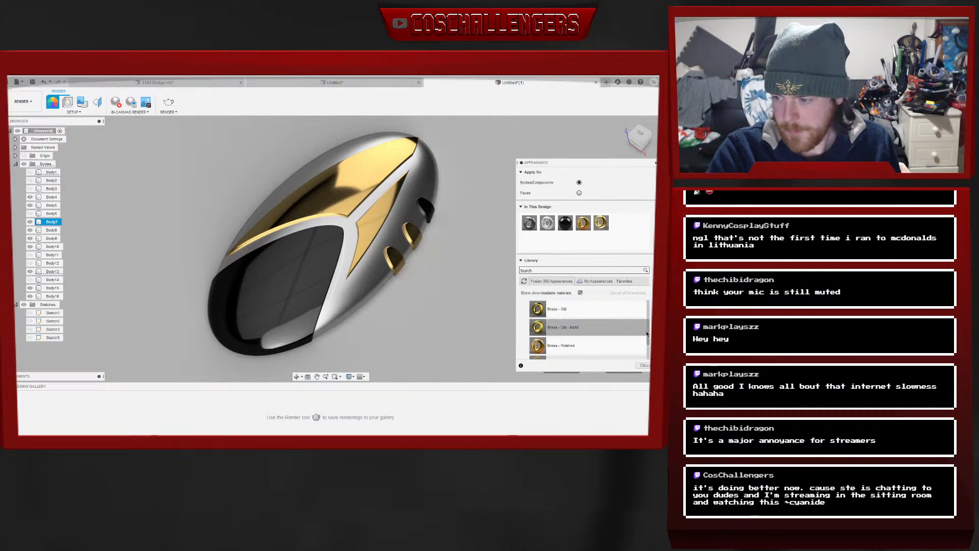
{"action": "left_click_drag", "start_coordinate": [648, 328], "coordinate": [648, 321]}
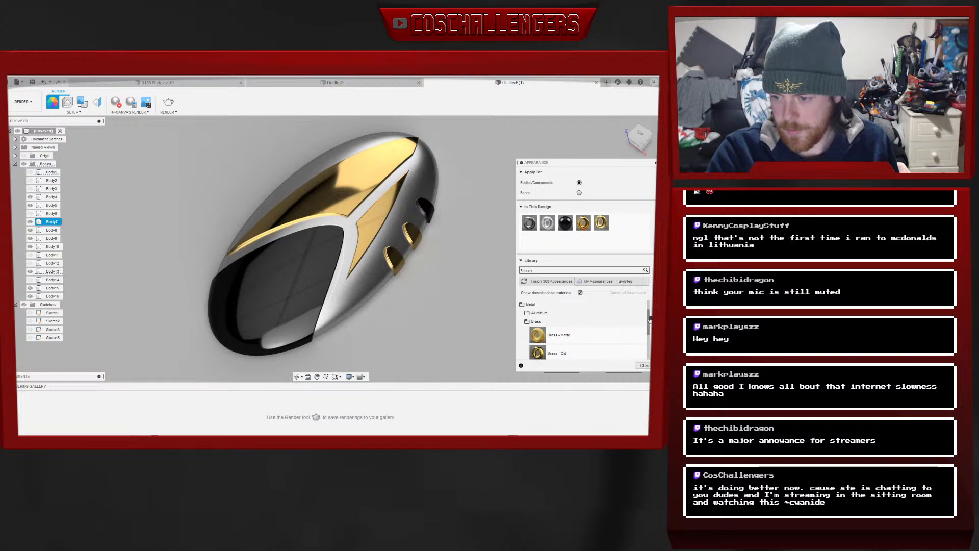
{"action": "left_click", "coordinate": [550, 322]}
{"action": "left_click", "coordinate": [542, 338]}
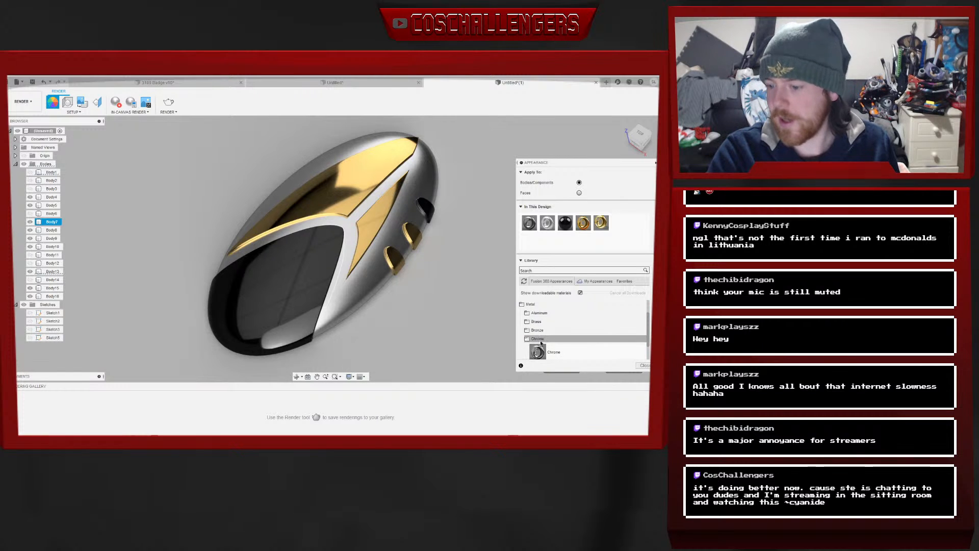
{"action": "left_click_drag", "start_coordinate": [649, 329], "coordinate": [650, 336]}
{"action": "left_click_drag", "start_coordinate": [567, 335], "coordinate": [310, 317]}
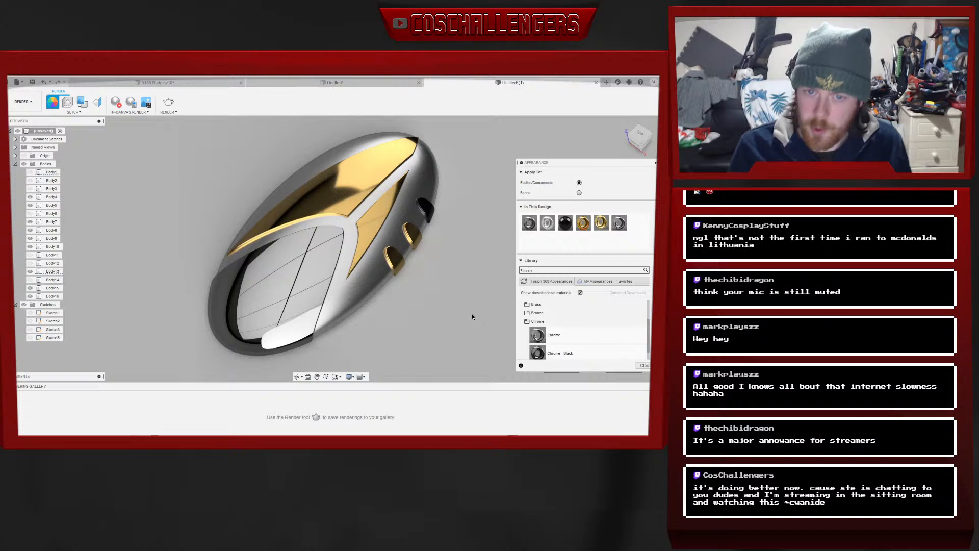
Set the roughness of the Brass - Polished (1) appearance to 0.35
{"action": "right_click", "coordinate": [601, 225]}
{"action": "left_click", "coordinate": [618, 232]}
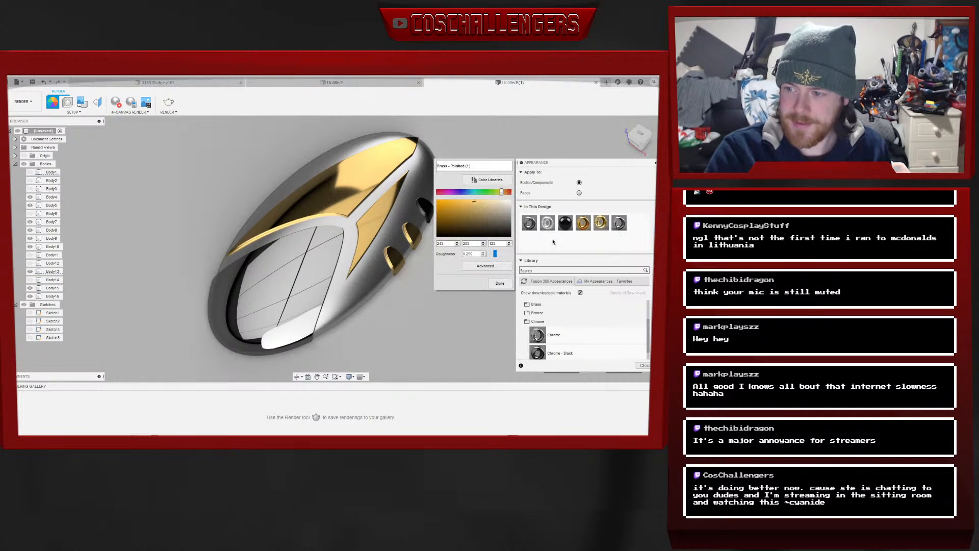
{"action": "left_click", "coordinate": [478, 267]}
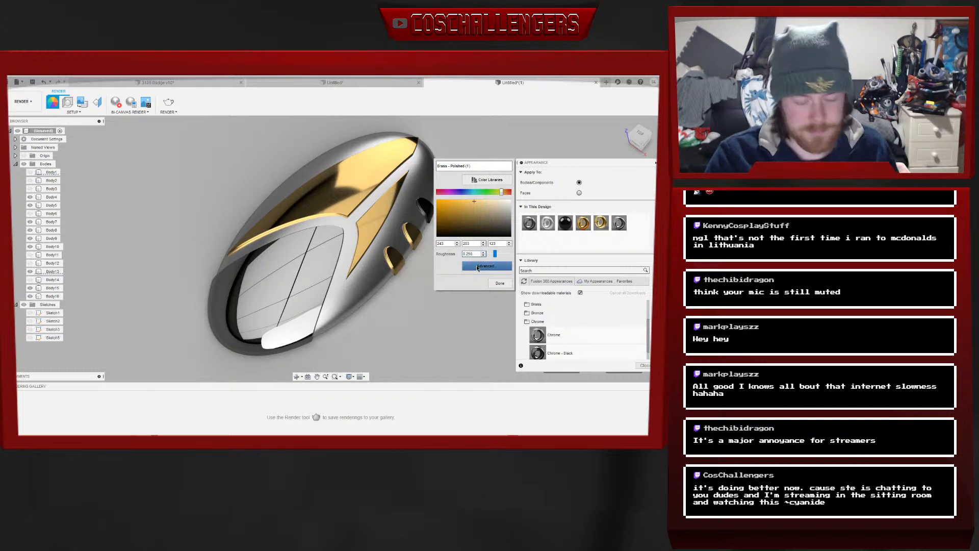
{"action": "key", "text": "BackSpace"}
{"action": "type", "text": "3"}
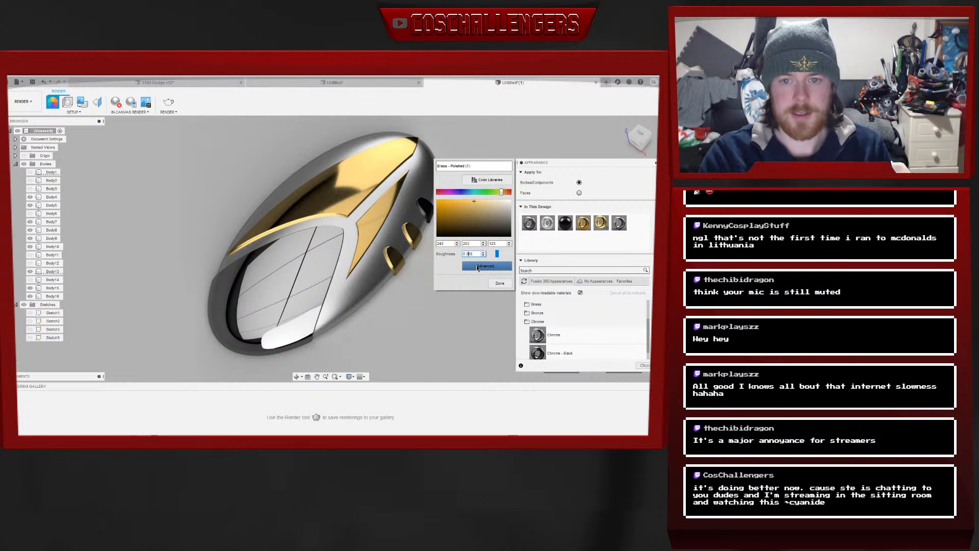
{"action": "left_click", "coordinate": [500, 284]}
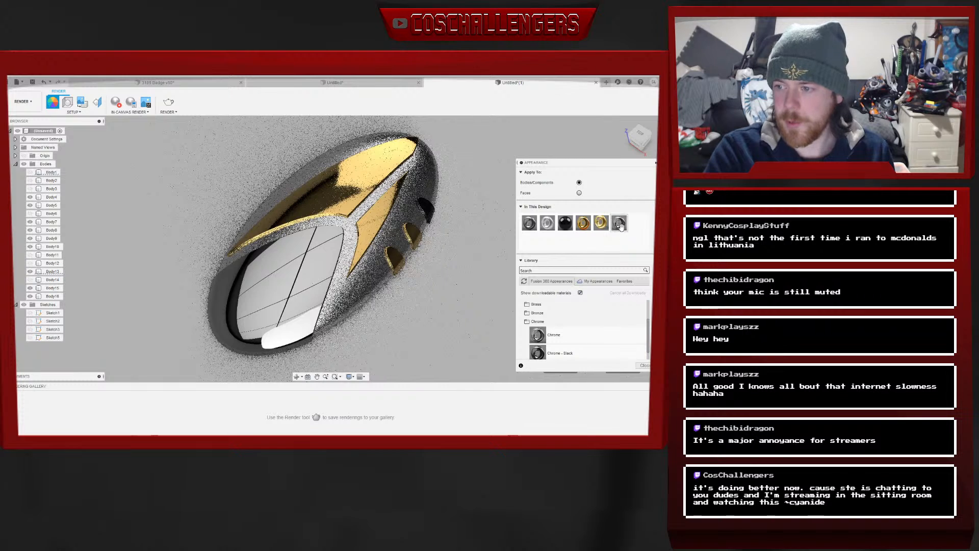
Set the roughness of the design's Chrome appearance to 0.2
{"action": "double_click", "coordinate": [619, 223]}
{"action": "left_click", "coordinate": [472, 254]}
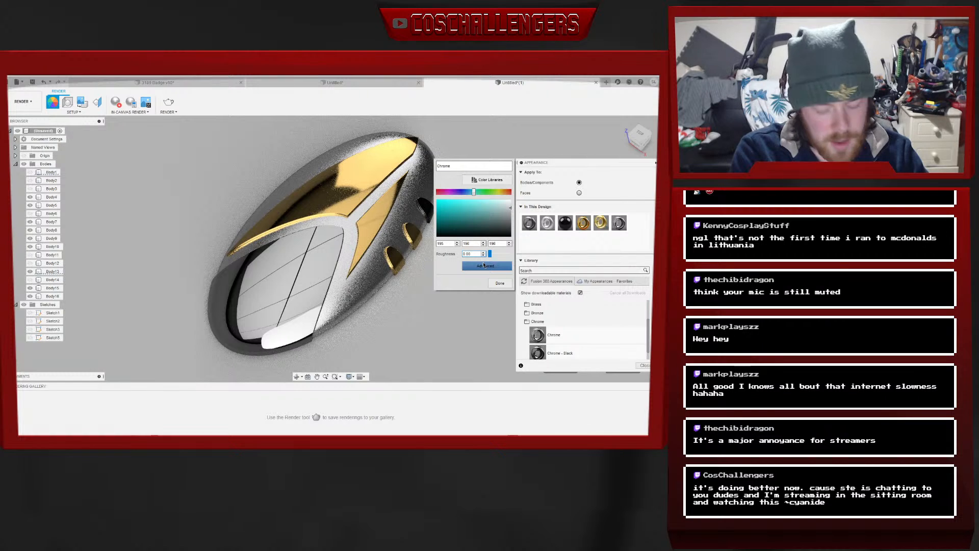
{"action": "type", "text": "2"}
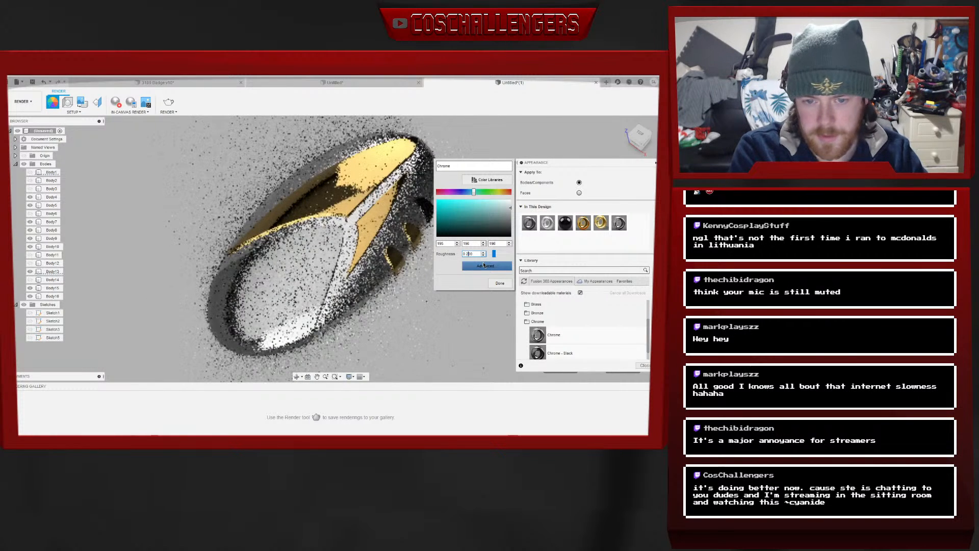
{"action": "left_click", "coordinate": [502, 288]}
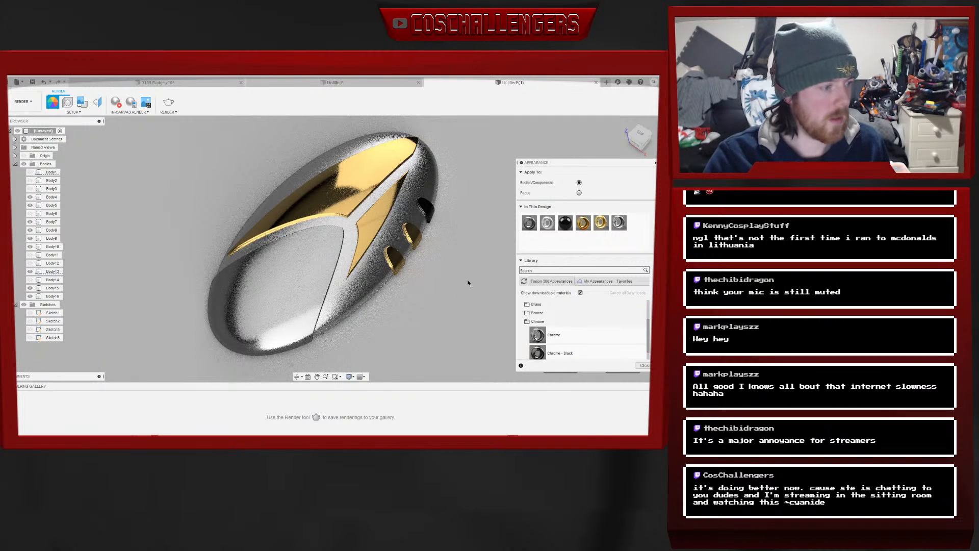
Examine the chrome lower panel against the surrounding aluminum and brass from near the top view
{"action": "left_click", "coordinate": [639, 134]}
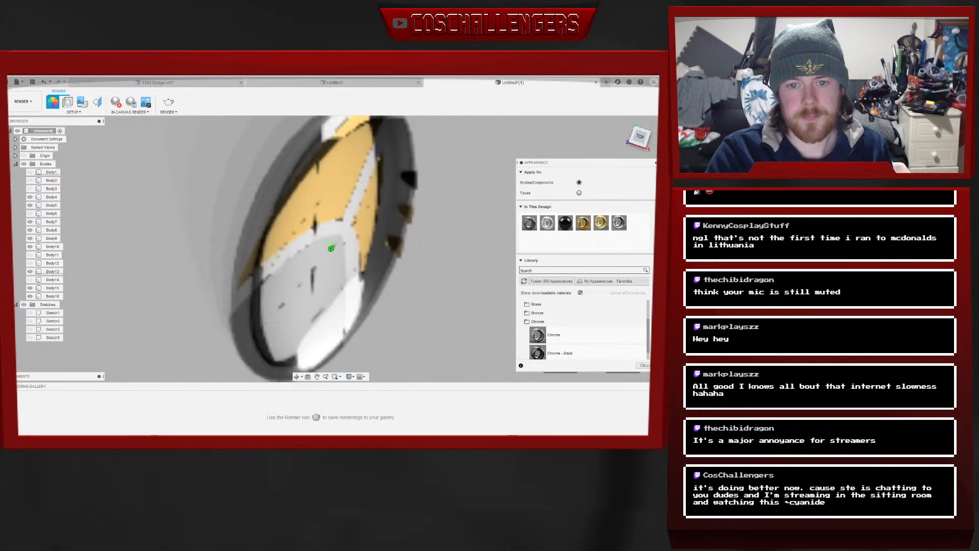
{"action": "left_click_drag", "start_coordinate": [639, 136], "coordinate": [645, 137]}
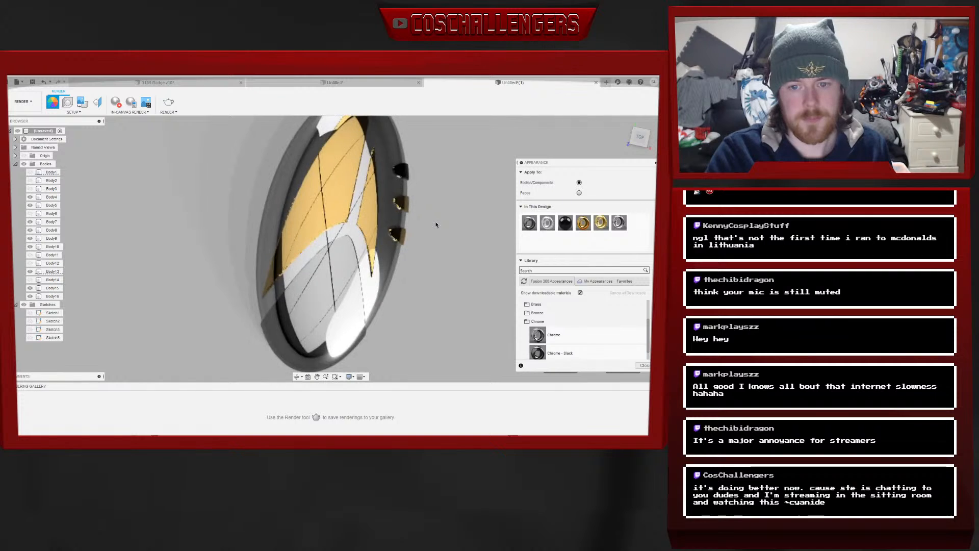
{"action": "middle_click_drag", "start_coordinate": [436, 224], "coordinate": [451, 237]}
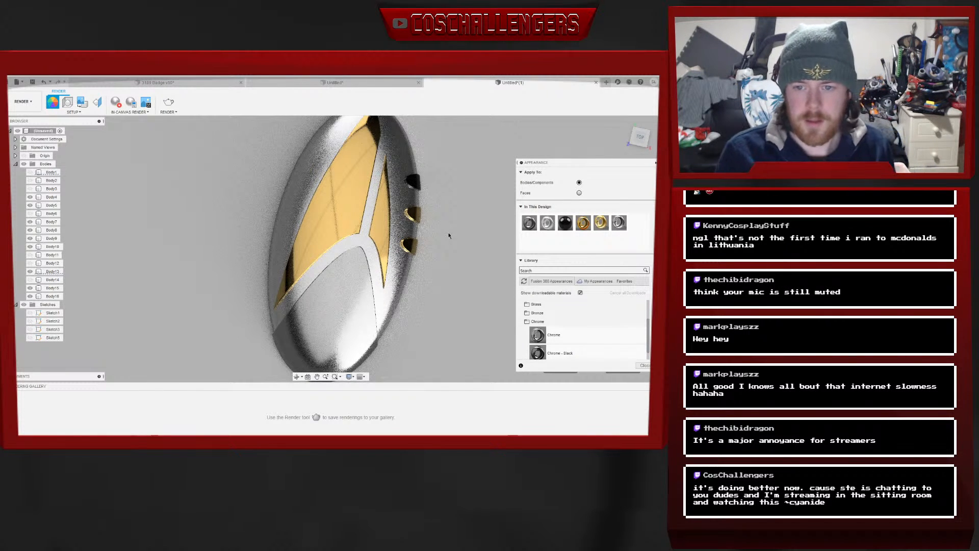
{"action": "scroll", "coordinate": [448, 209], "scroll_direction": "down", "scroll_amount": 1}
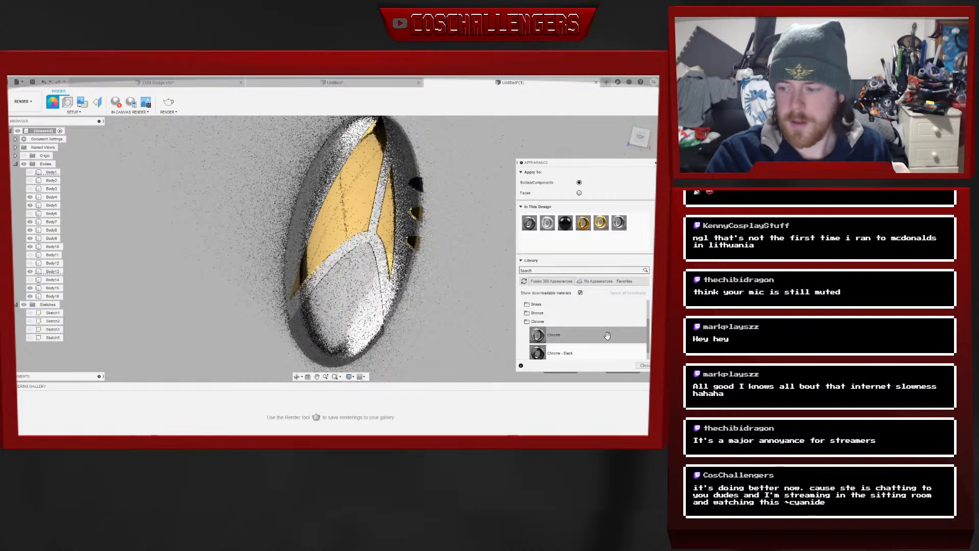
{"action": "left_click", "coordinate": [641, 365]}
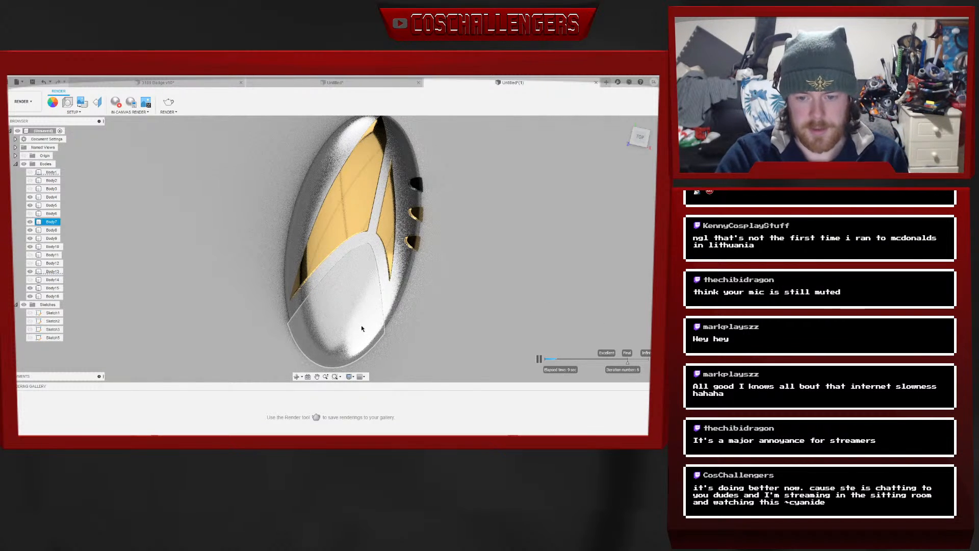
{"action": "right_click_drag", "start_coordinate": [343, 296], "coordinate": [366, 292]}
{"action": "right_click", "coordinate": [366, 292]}
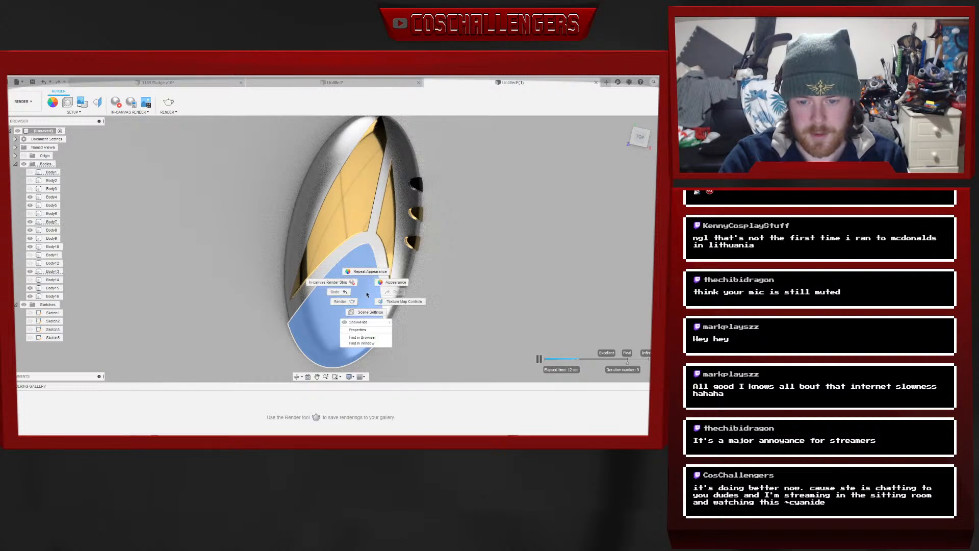
{"action": "left_click", "coordinate": [414, 251]}
Set the color of the Aluminum - Satin appearance to RGB 234, 235, 236
{"action": "key", "text": "a"}
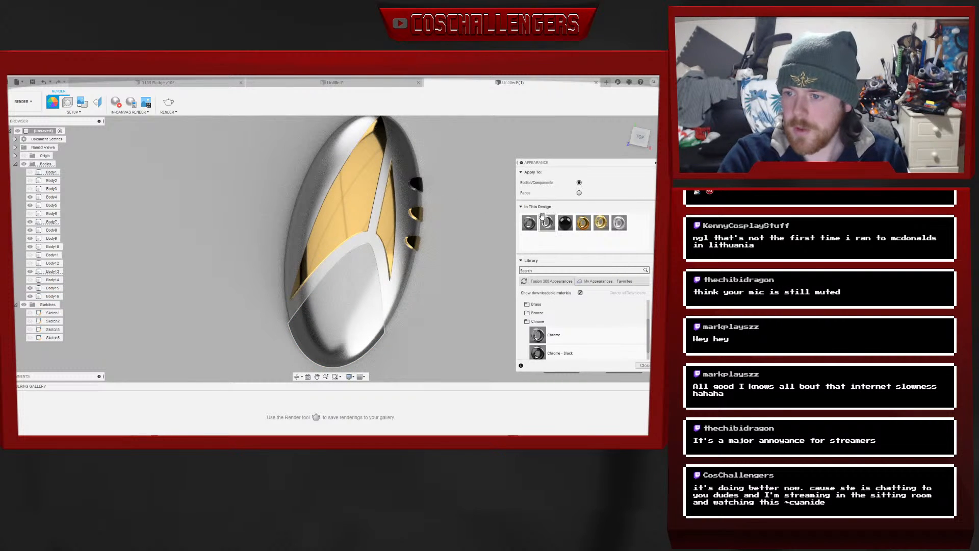
{"action": "right_click", "coordinate": [621, 223]}
{"action": "left_click", "coordinate": [629, 228]}
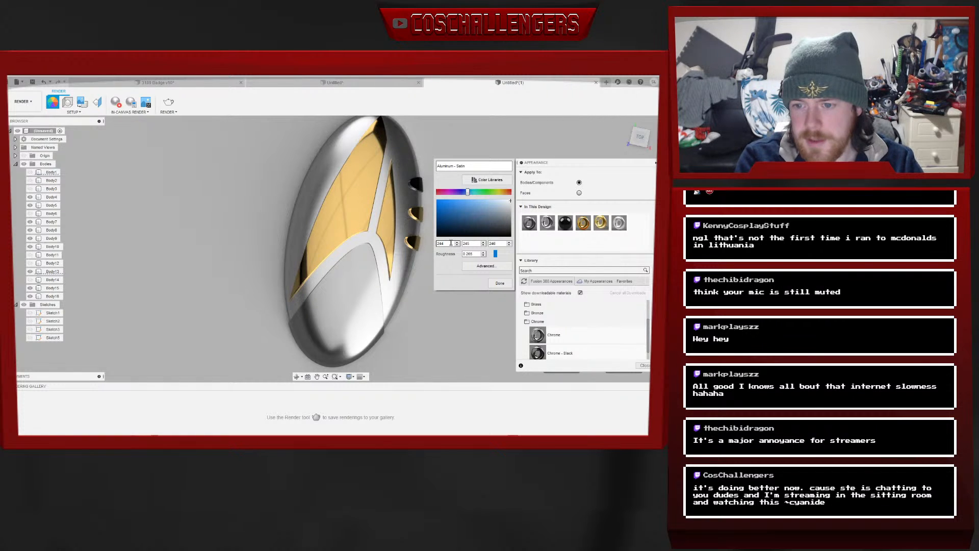
{"action": "key", "text": "Delete"}
{"action": "type", "text": "3"}
{"action": "left_click", "coordinate": [468, 244]}
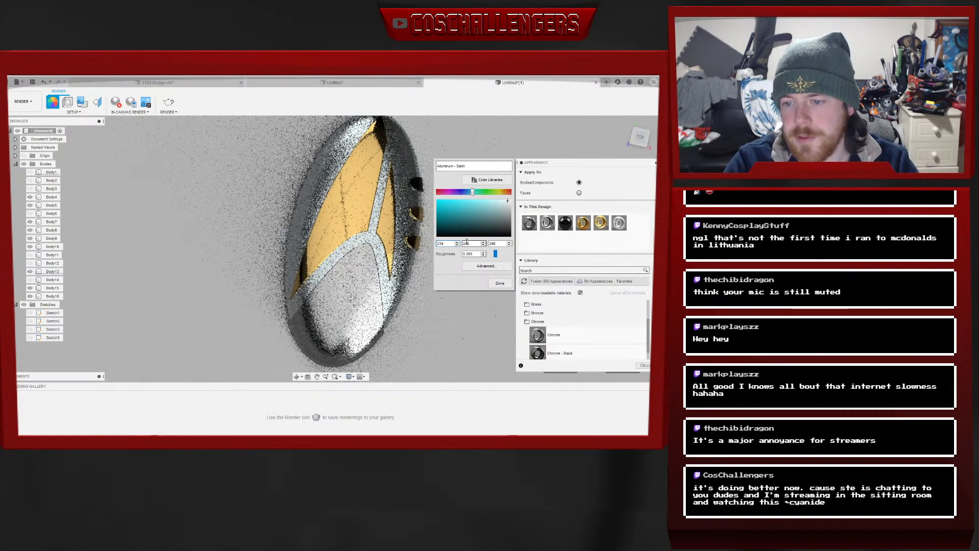
{"action": "key", "text": "Delete"}
{"action": "type", "text": "3"}
{"action": "left_click", "coordinate": [493, 244]}
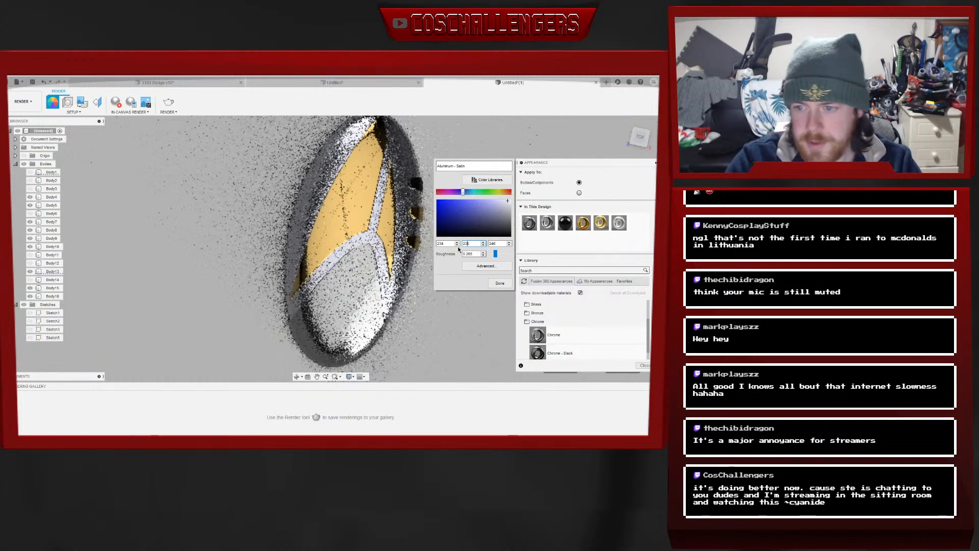
{"action": "key", "text": "Delete"}
{"action": "type", "text": "3"}
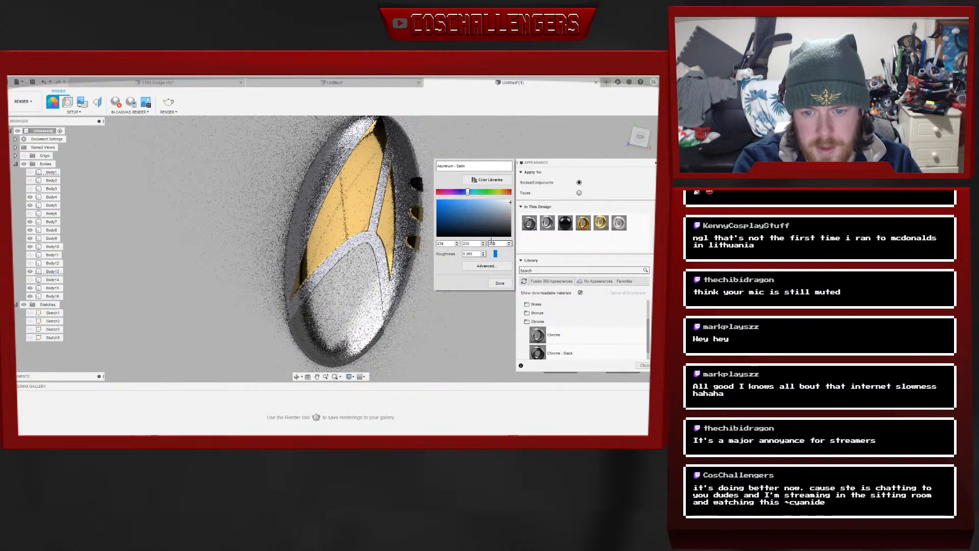
{"action": "left_click", "coordinate": [500, 284]}
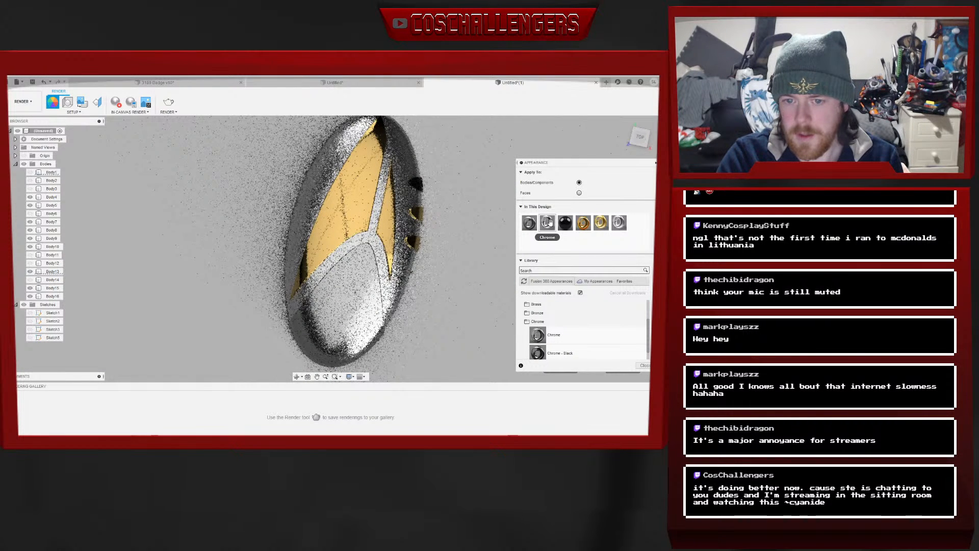
Set the color of the design's Chrome appearance to RGB 175, 176, 176
{"action": "right_click", "coordinate": [551, 224]}
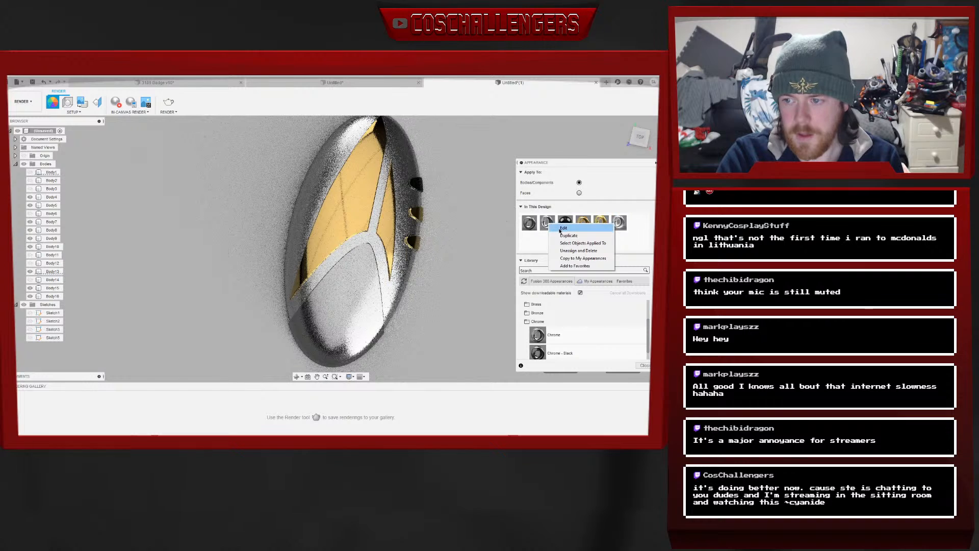
{"action": "left_click", "coordinate": [563, 228]}
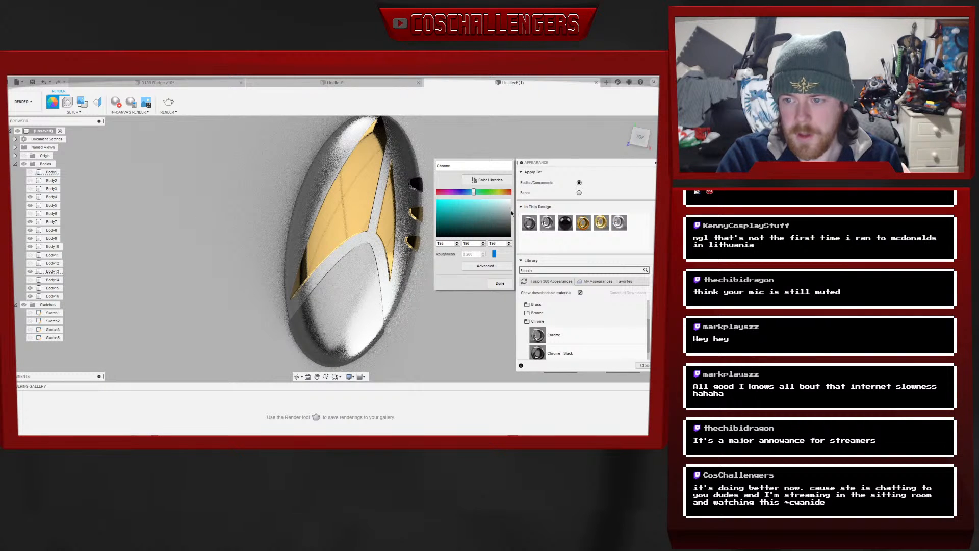
{"action": "left_click", "coordinate": [444, 243]}
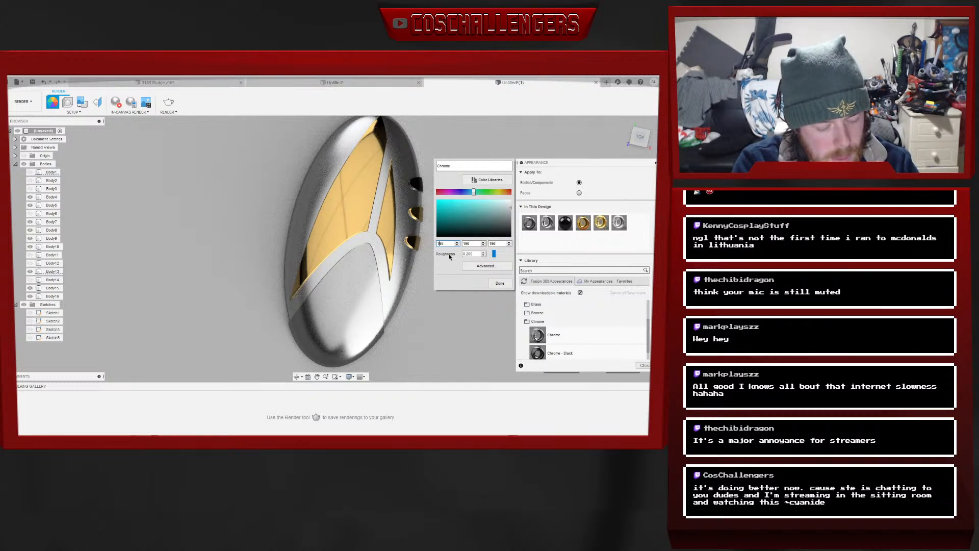
{"action": "key", "text": "Delete"}
{"action": "type", "text": "7"}
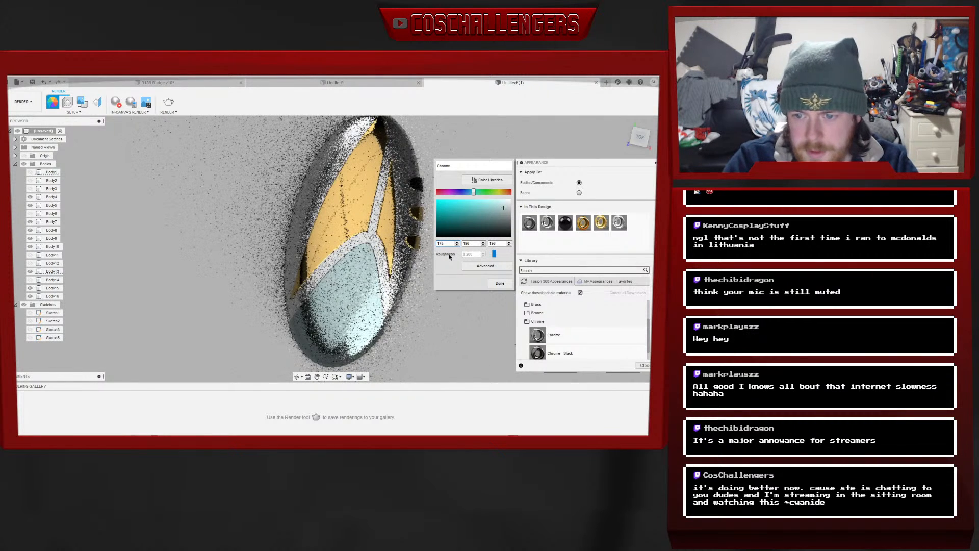
{"action": "left_click", "coordinate": [467, 244]}
{"action": "key", "text": "Delete"}
{"action": "type", "text": "7"}
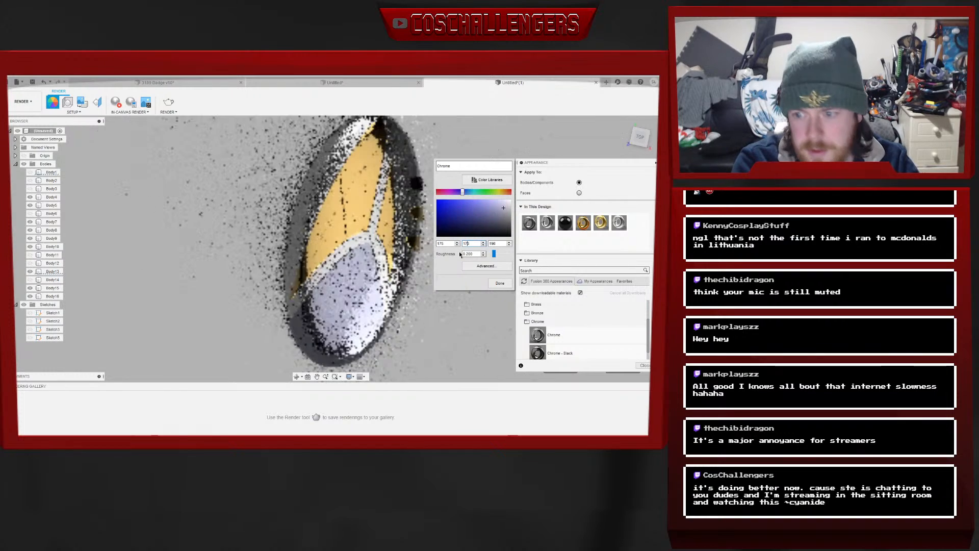
{"action": "left_click", "coordinate": [488, 244]}
{"action": "key", "text": "Delete"}
{"action": "type", "text": "7"}
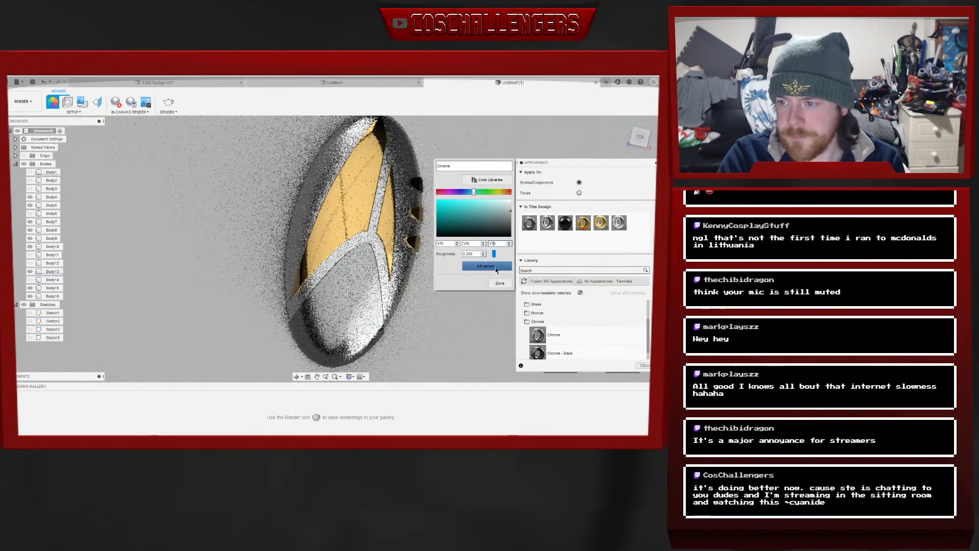
{"action": "left_click", "coordinate": [494, 284]}
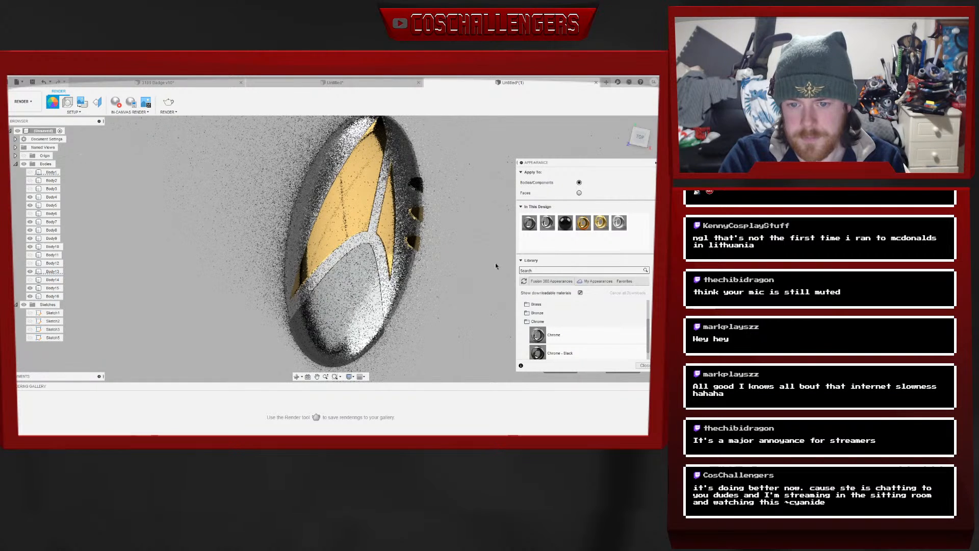
Brighten the color of the Aluminum - Satin appearance, setting its red value to 244 and green value to 245
{"action": "right_click", "coordinate": [619, 223]}
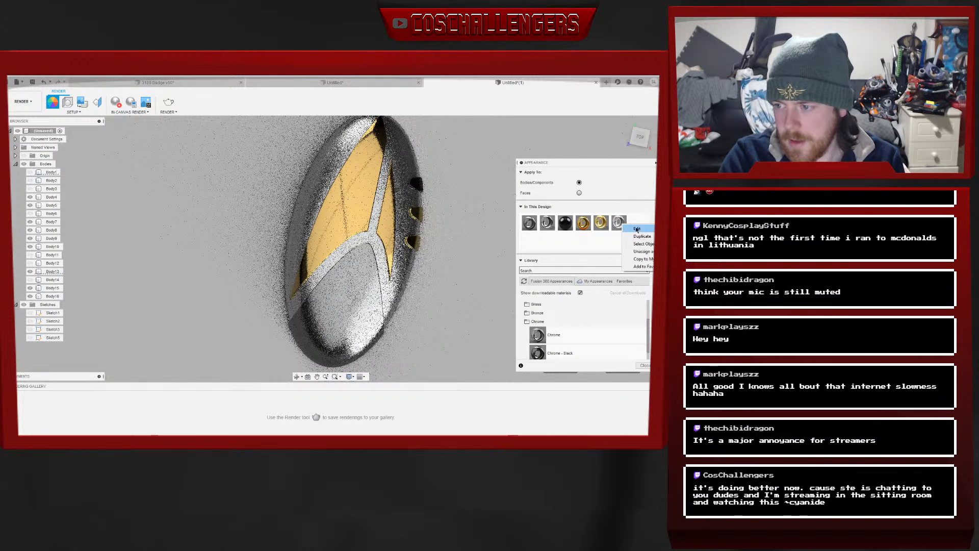
{"action": "left_click", "coordinate": [633, 227]}
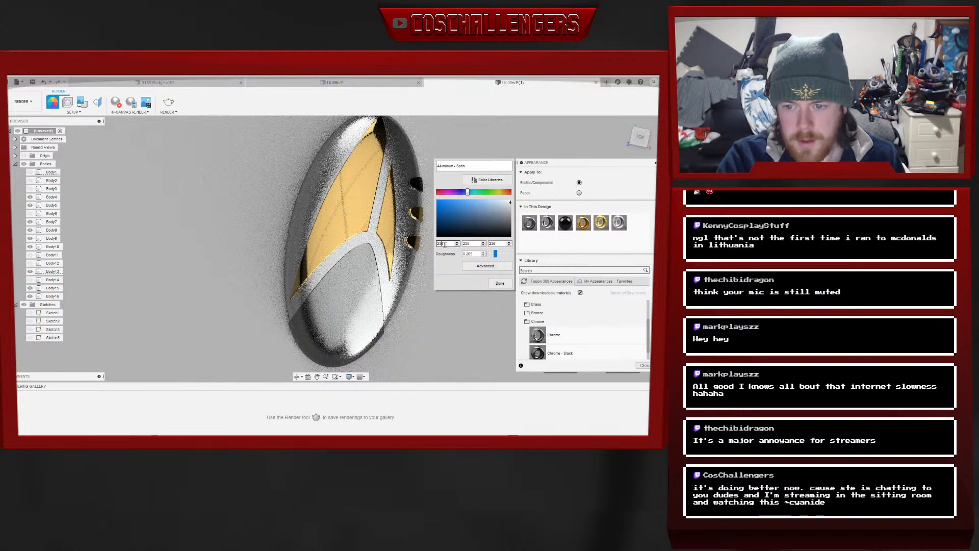
{"action": "key", "text": "BackSpace"}
{"action": "key", "text": "BackSpace"}
{"action": "type", "text": "44"}
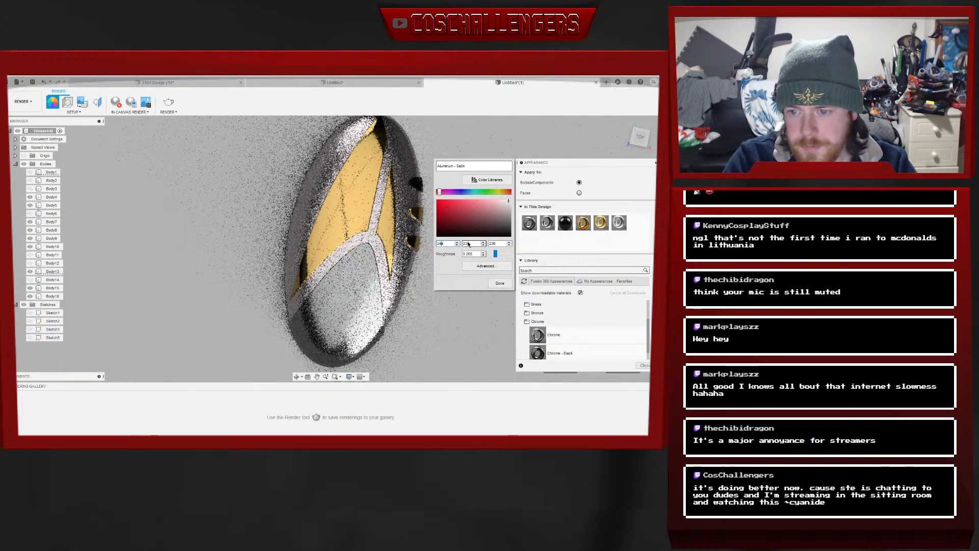
{"action": "left_click", "coordinate": [467, 244]}
{"action": "key", "text": "BackSpace"}
{"action": "type", "text": "45"}
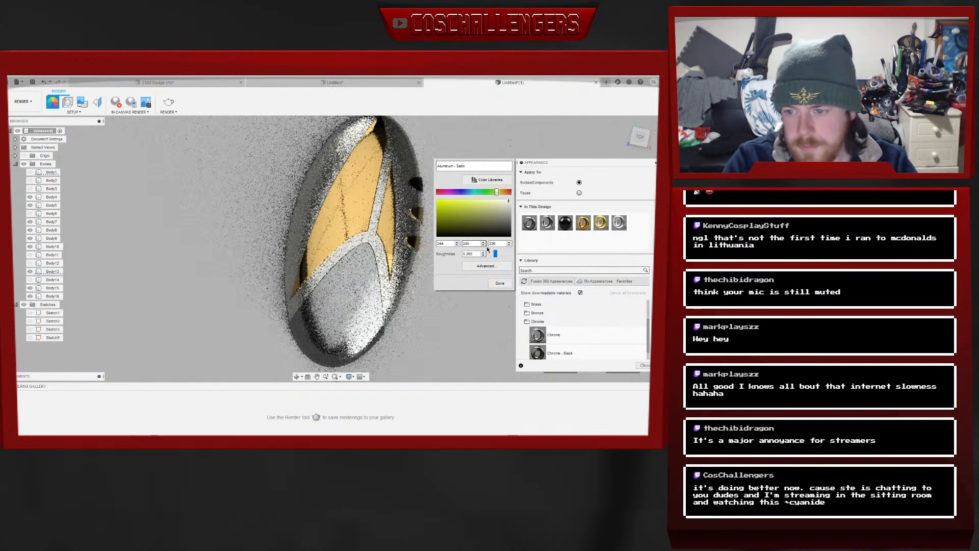
{"action": "left_click", "coordinate": [493, 243]}
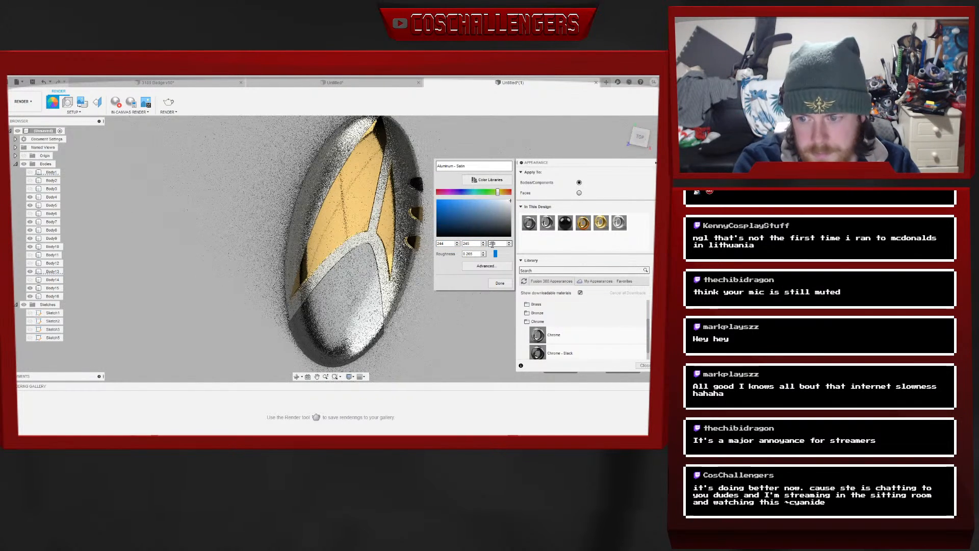
{"action": "left_click", "coordinate": [496, 284]}
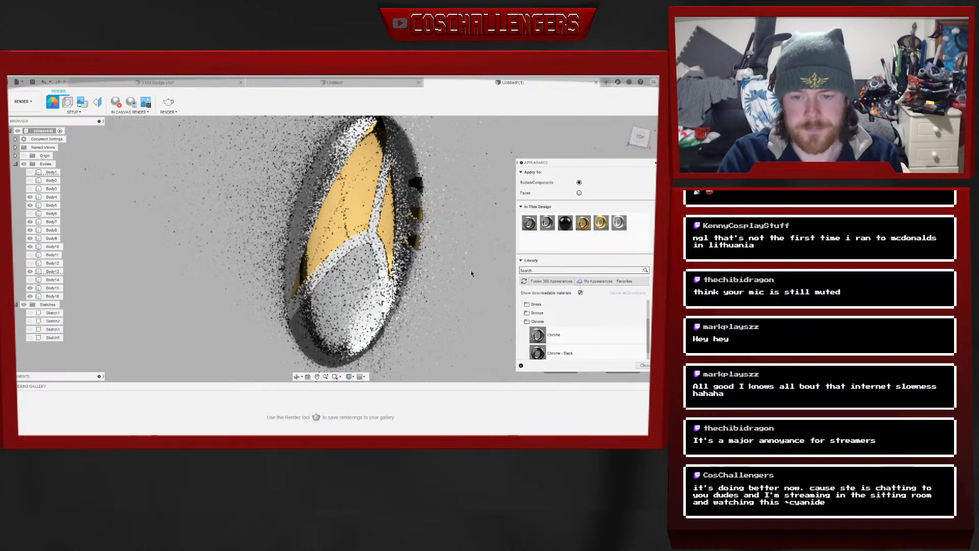
Set the roughness of the design's Chrome appearance to 0.1
{"action": "right_click", "coordinate": [548, 229]}
{"action": "left_click", "coordinate": [562, 227]}
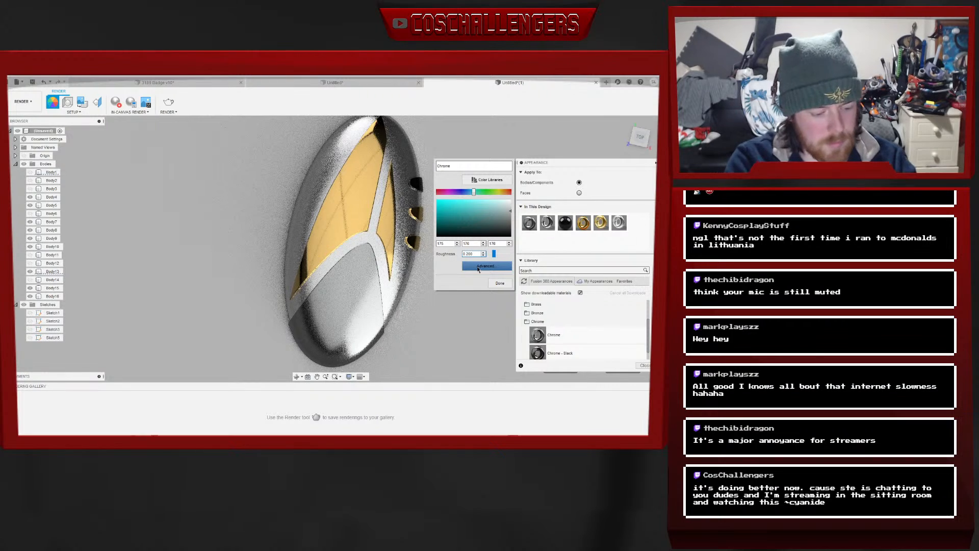
{"action": "key", "text": "BackSpace"}
{"action": "type", "text": "1"}
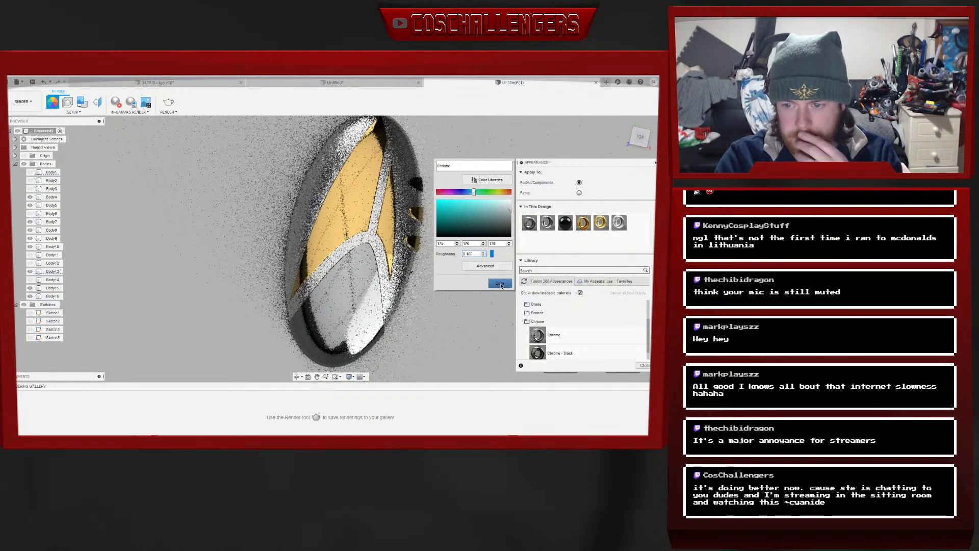
{"action": "left_click", "coordinate": [500, 283]}
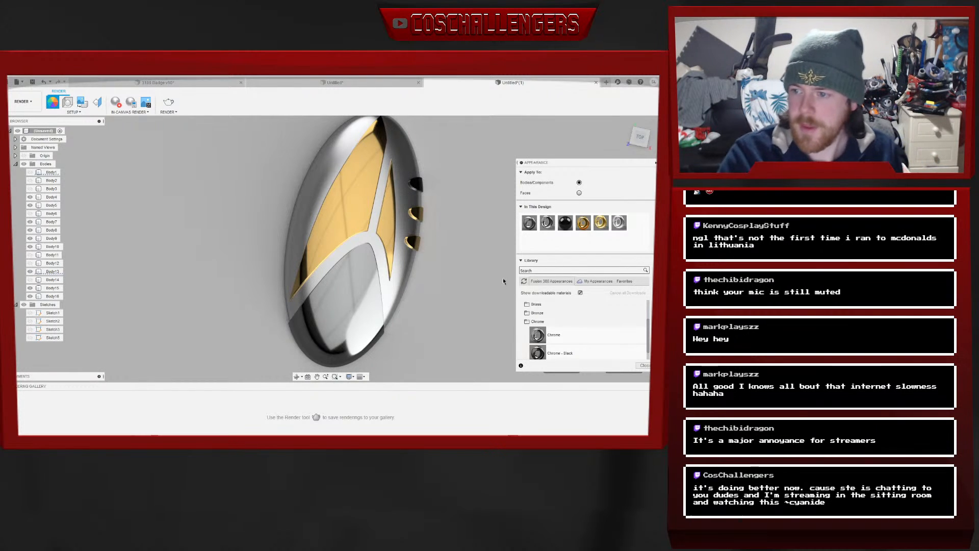
Raise the roughness of the Brass - Polished (1) appearance
{"action": "right_click", "coordinate": [602, 223]}
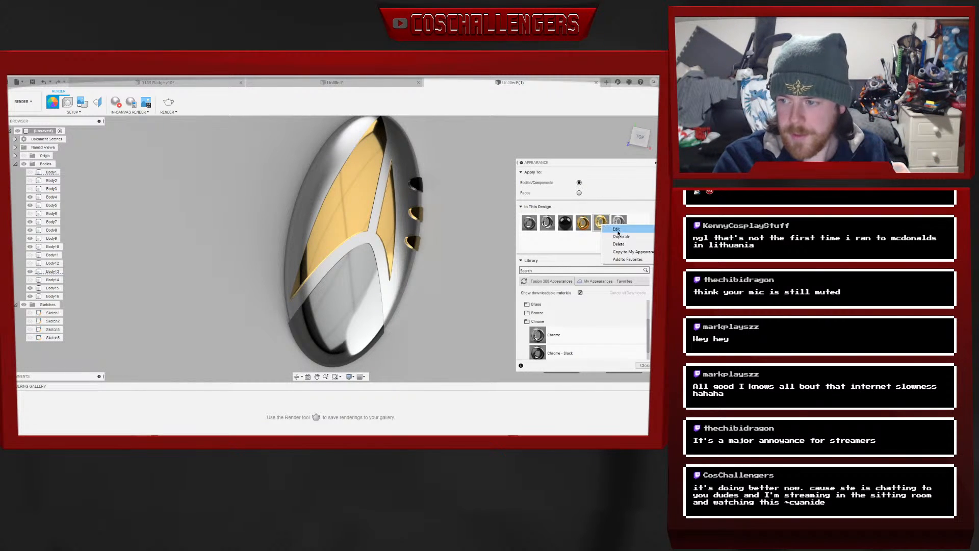
{"action": "left_click", "coordinate": [612, 230]}
{"action": "left_click", "coordinate": [467, 253]}
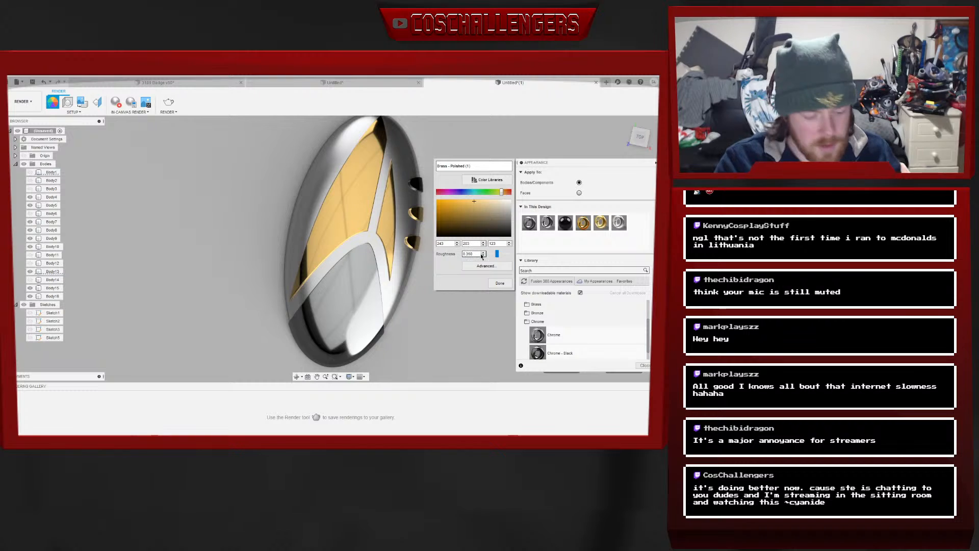
{"action": "key", "text": "Delete"}
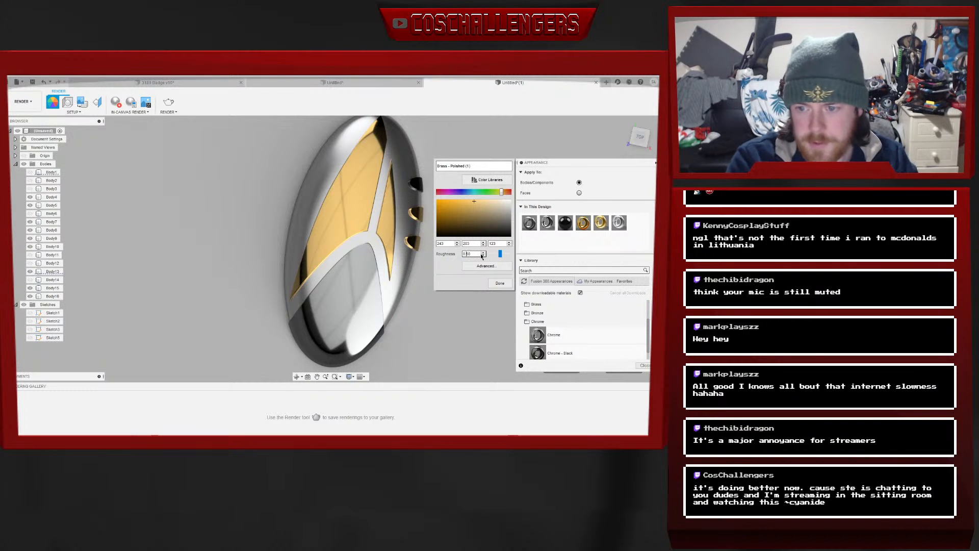
{"action": "left_click", "coordinate": [500, 283]}
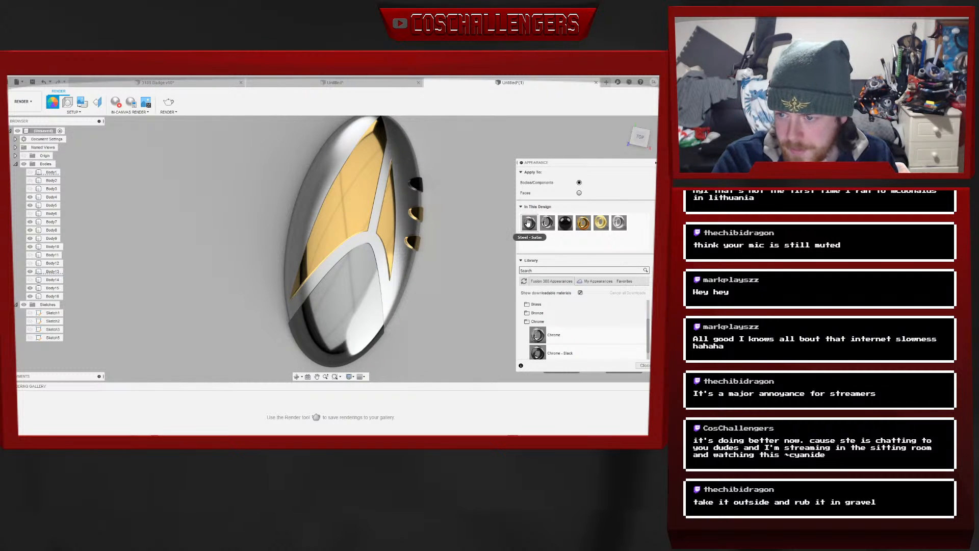
Add a relief pattern bump to the design's Chrome appearance using seamless-noise-texture.jpg from the Desktop
{"action": "right_click", "coordinate": [547, 224]}
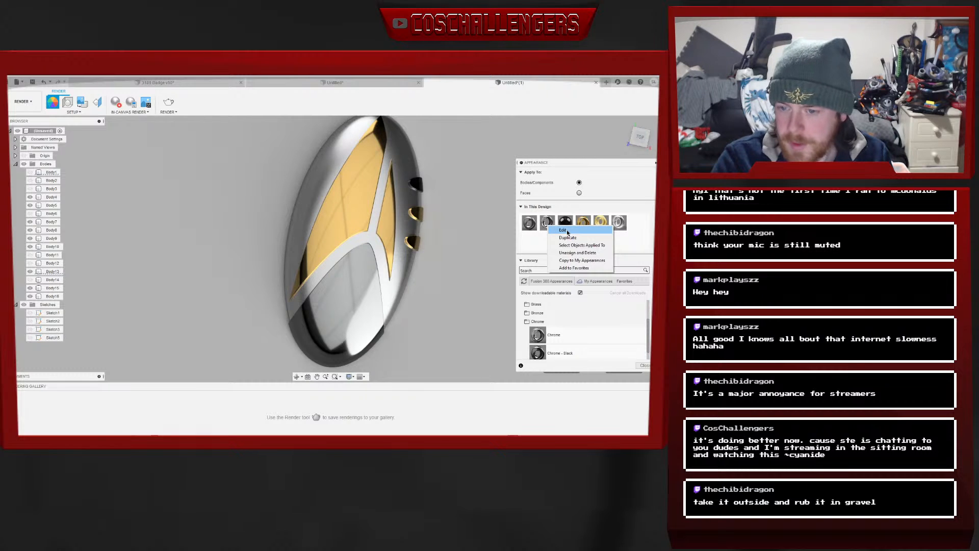
{"action": "left_click", "coordinate": [562, 230]}
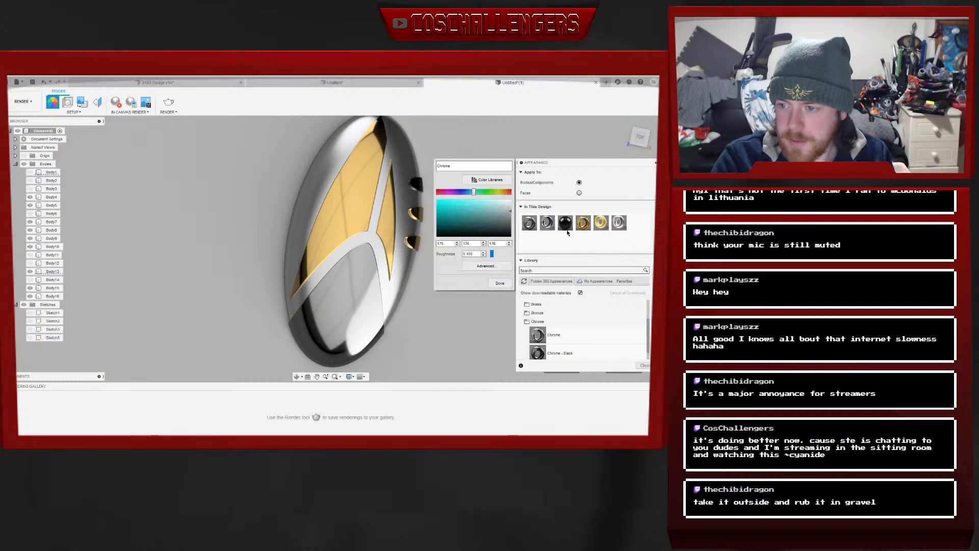
{"action": "left_click", "coordinate": [490, 267]}
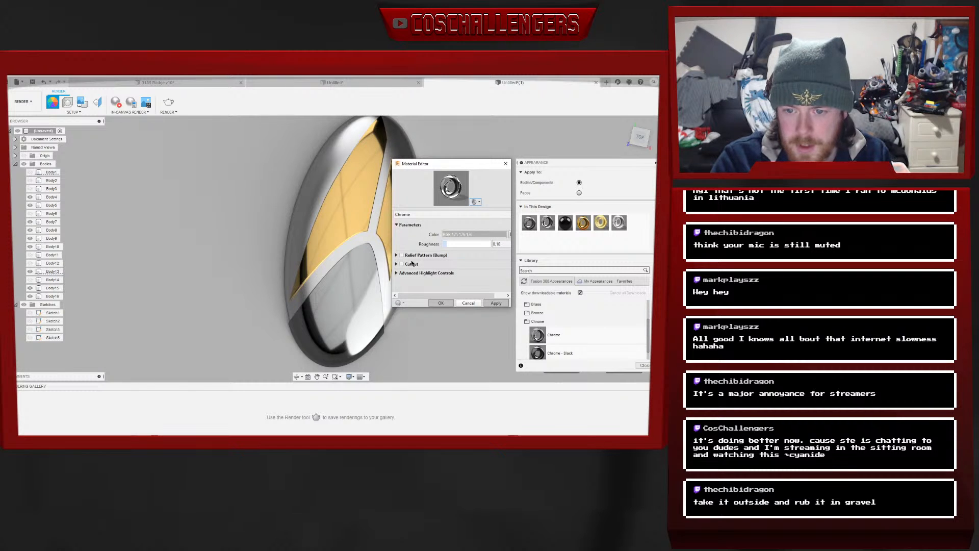
{"action": "left_click", "coordinate": [402, 255]}
{"action": "left_click", "coordinate": [449, 262]}
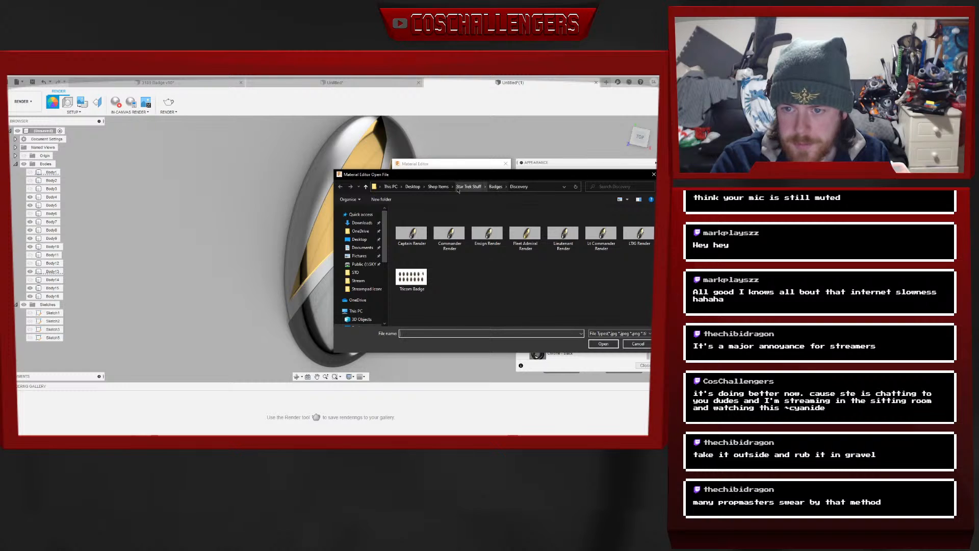
{"action": "left_click", "coordinate": [356, 239]}
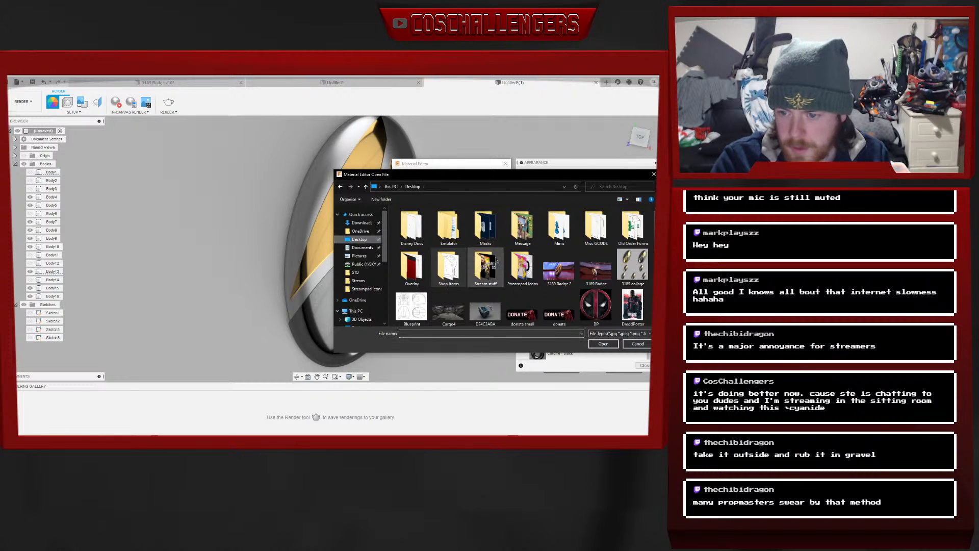
{"action": "scroll", "coordinate": [532, 275], "scroll_direction": "down", "scroll_amount": 5}
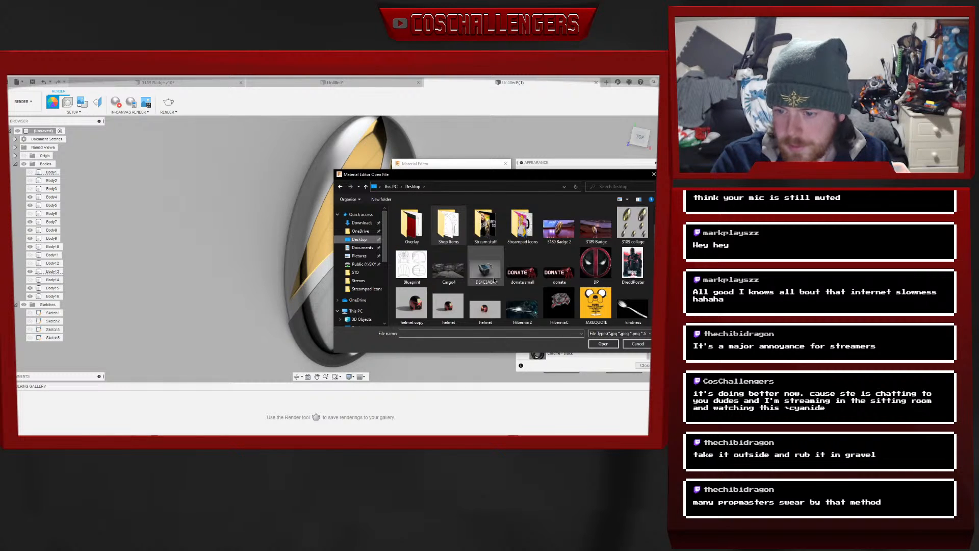
{"action": "scroll", "coordinate": [442, 292], "scroll_direction": "down", "scroll_amount": 1}
{"action": "left_click", "coordinate": [443, 298]}
{"action": "left_click", "coordinate": [615, 345]}
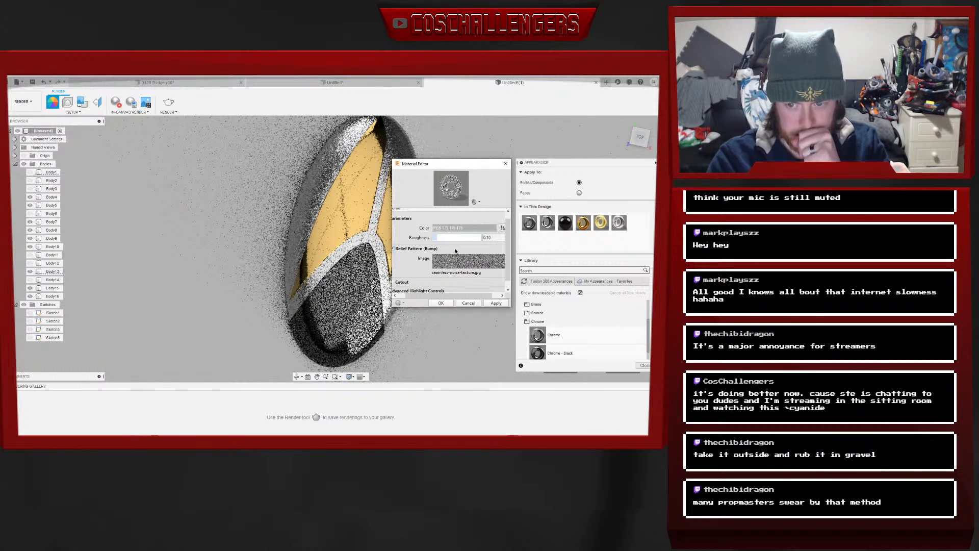
Set the sample depth of the Chrome relief pattern to 0.04 mm and apply the material changes
{"action": "scroll", "coordinate": [423, 252], "scroll_direction": "down", "scroll_amount": 1}
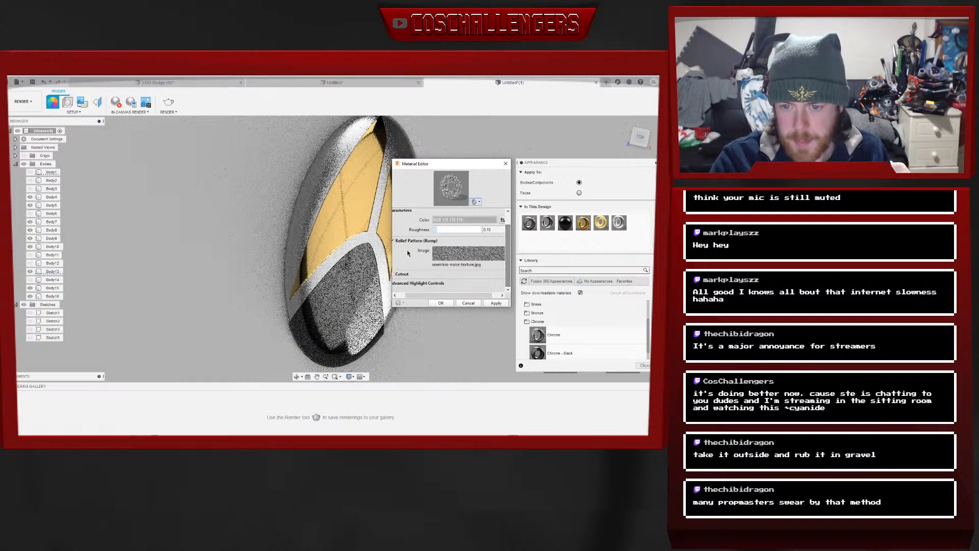
{"action": "left_click", "coordinate": [450, 255]}
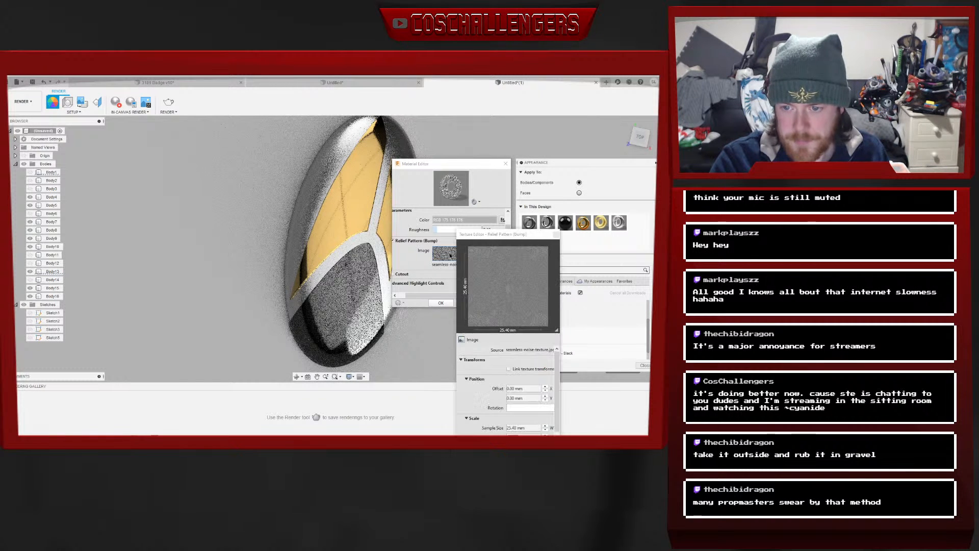
{"action": "scroll", "coordinate": [530, 403], "scroll_direction": "down", "scroll_amount": 2}
{"action": "left_click", "coordinate": [511, 408]}
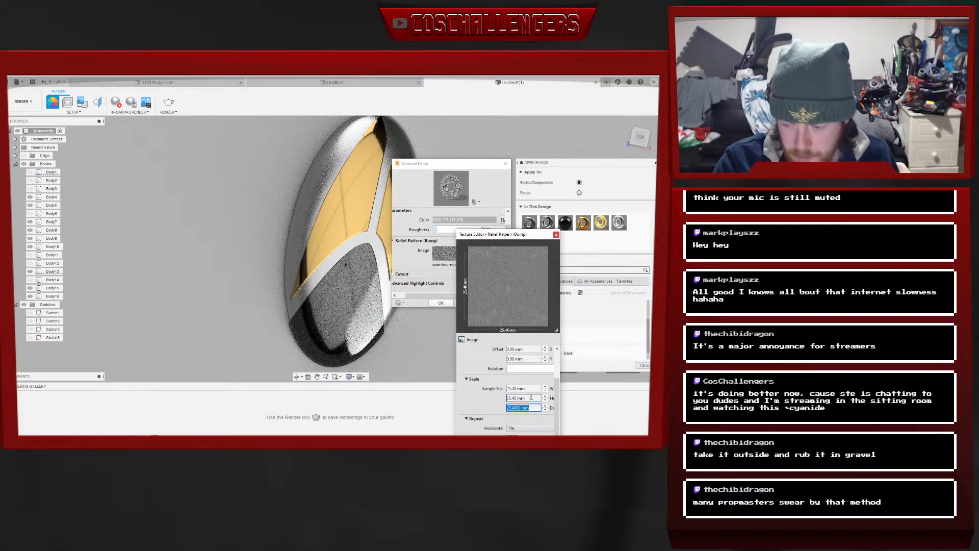
{"action": "key", "text": "Left"}
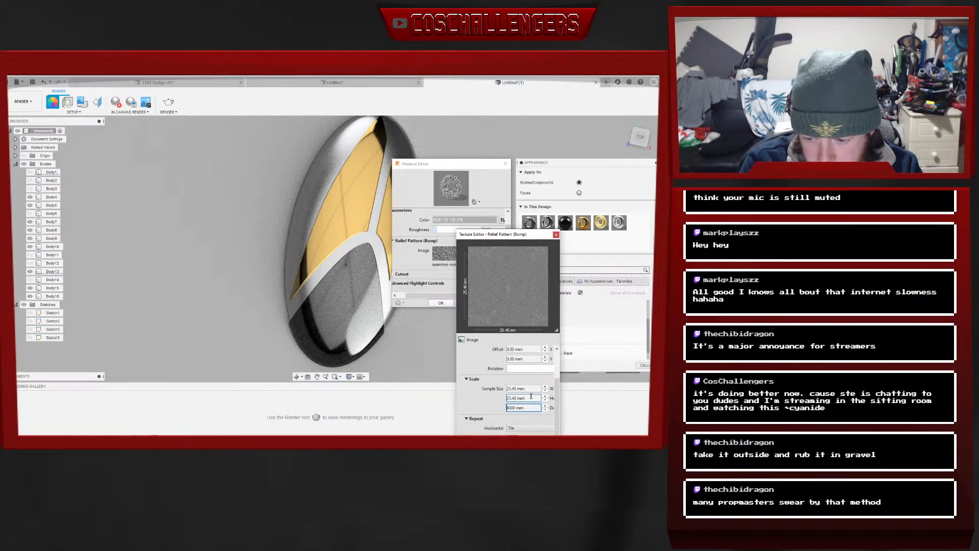
{"action": "type", "text": ".0"}
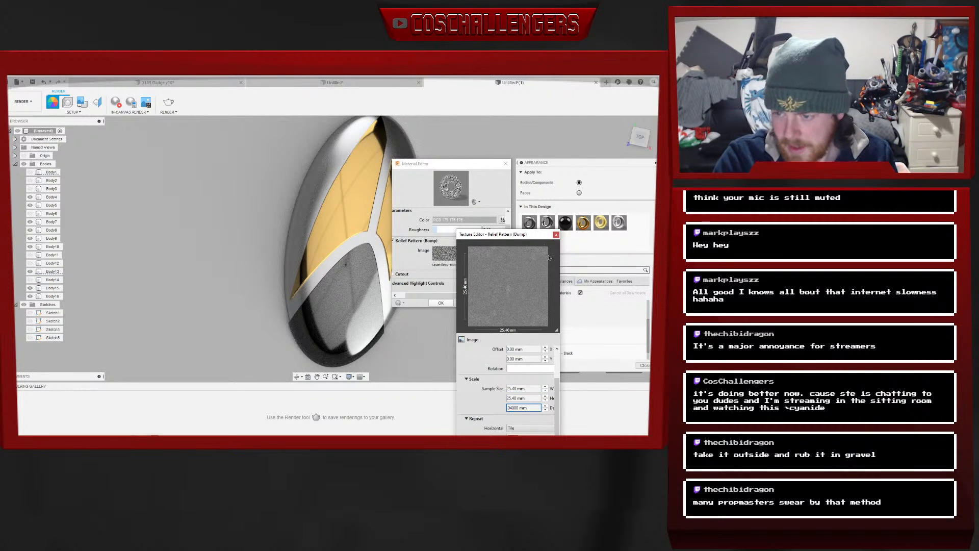
{"action": "left_click_drag", "start_coordinate": [532, 237], "coordinate": [527, 142]}
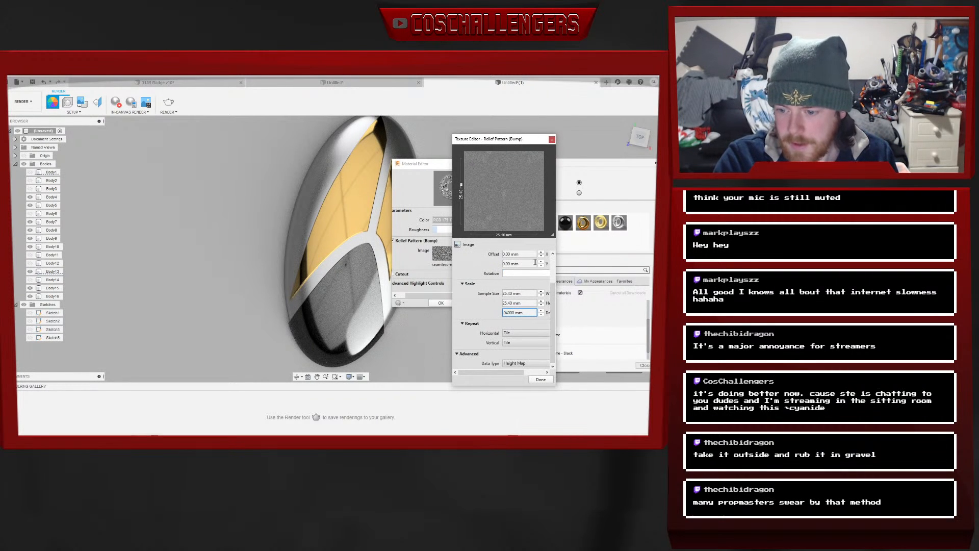
{"action": "left_click", "coordinate": [540, 380]}
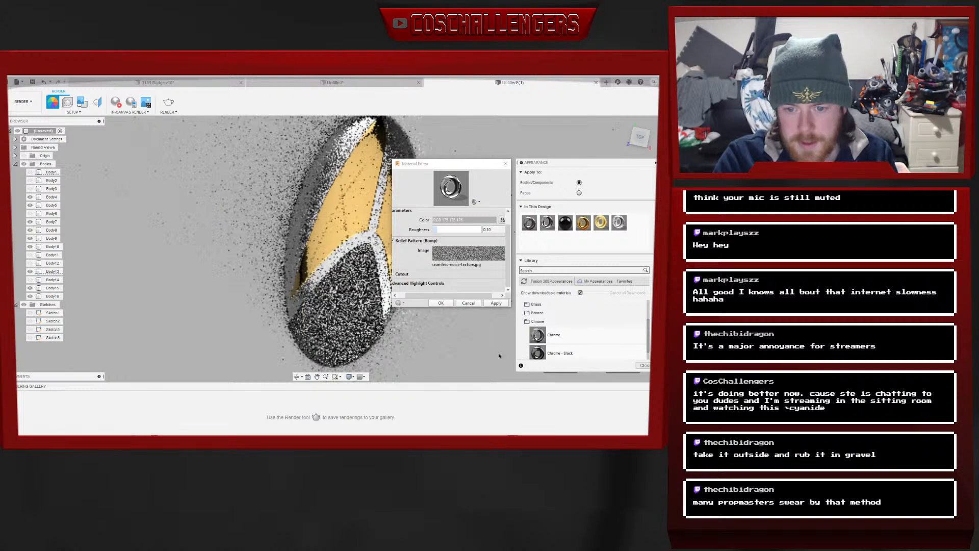
{"action": "left_click", "coordinate": [496, 303]}
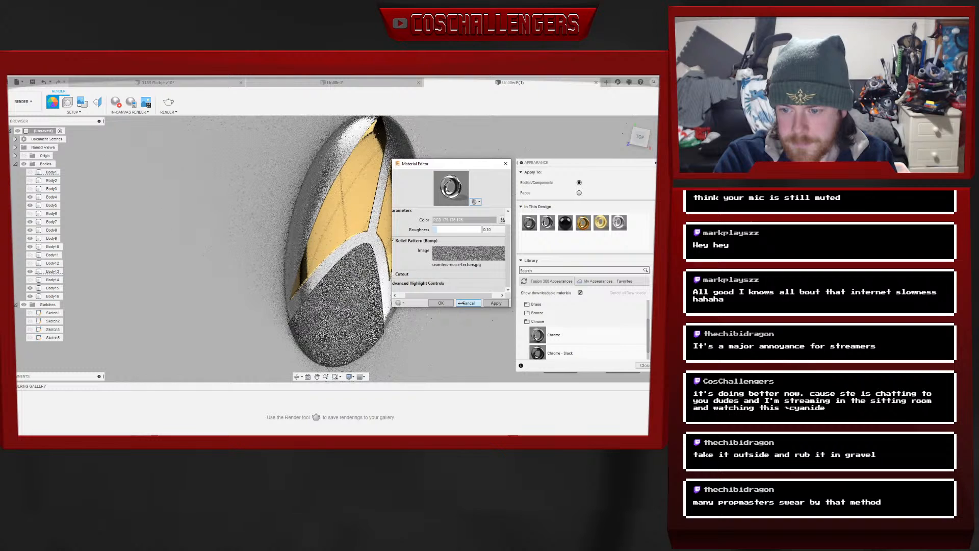
{"action": "left_click", "coordinate": [441, 303]}
Add seamless-noise-texture.jpg as the relief pattern bump of the Paint - Enamel Glossy (Black) appearance
{"action": "right_click", "coordinate": [565, 225]}
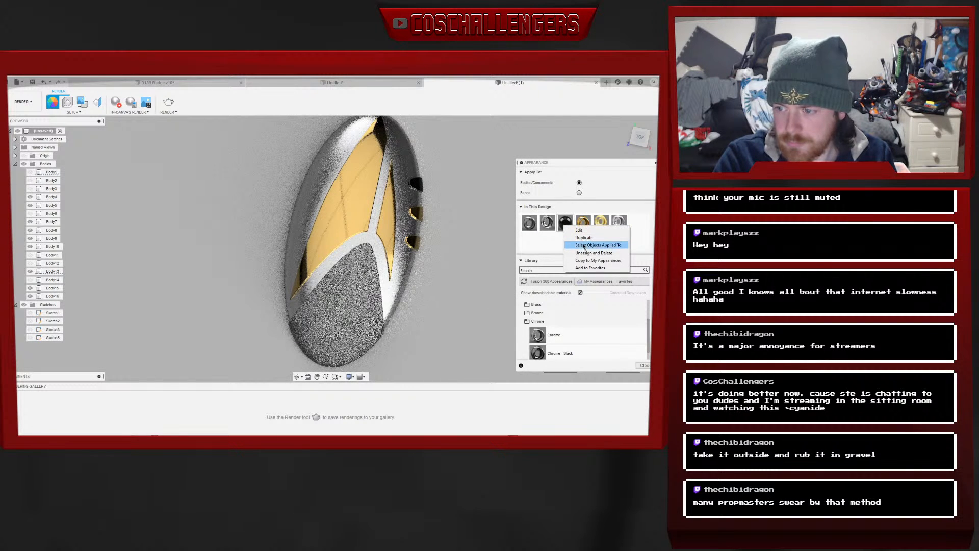
{"action": "left_click", "coordinate": [580, 230]}
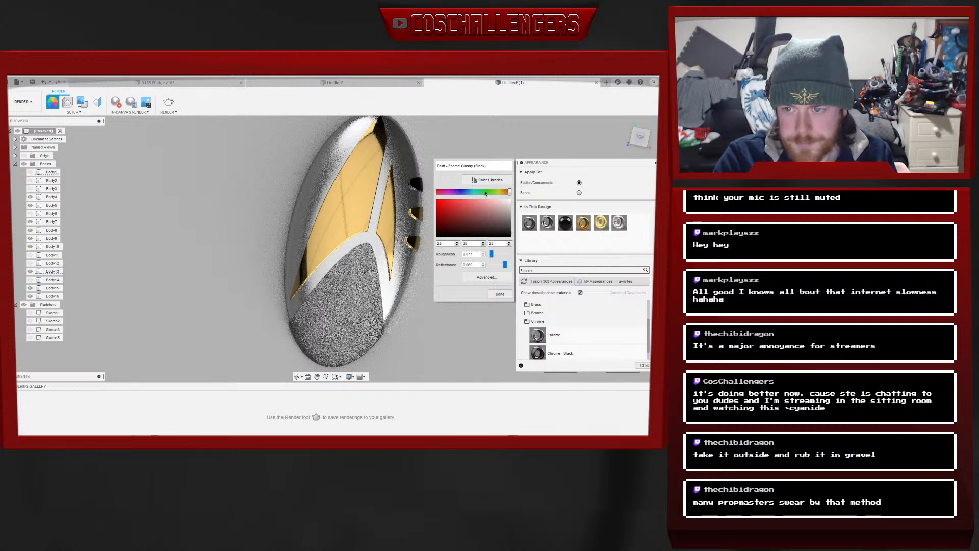
{"action": "left_click", "coordinate": [485, 277]}
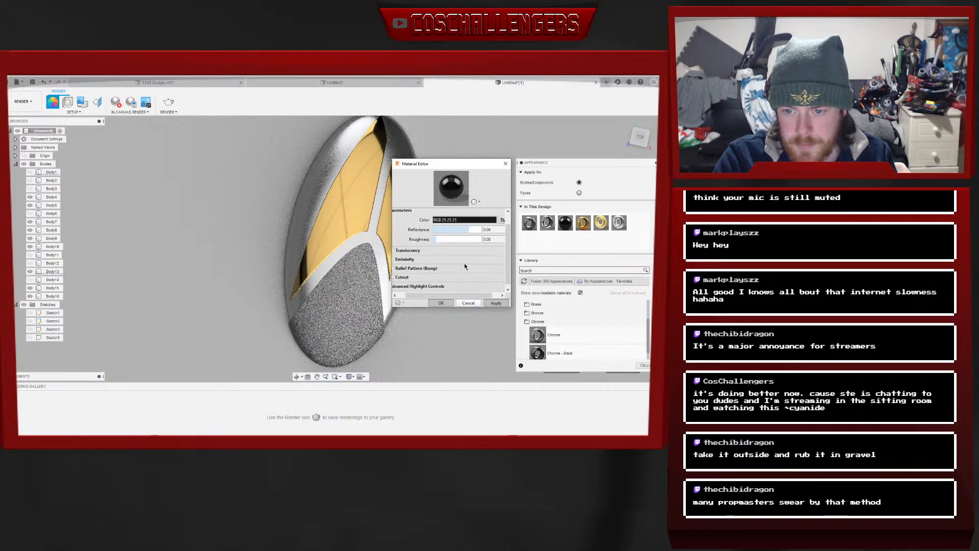
{"action": "left_click", "coordinate": [415, 269]}
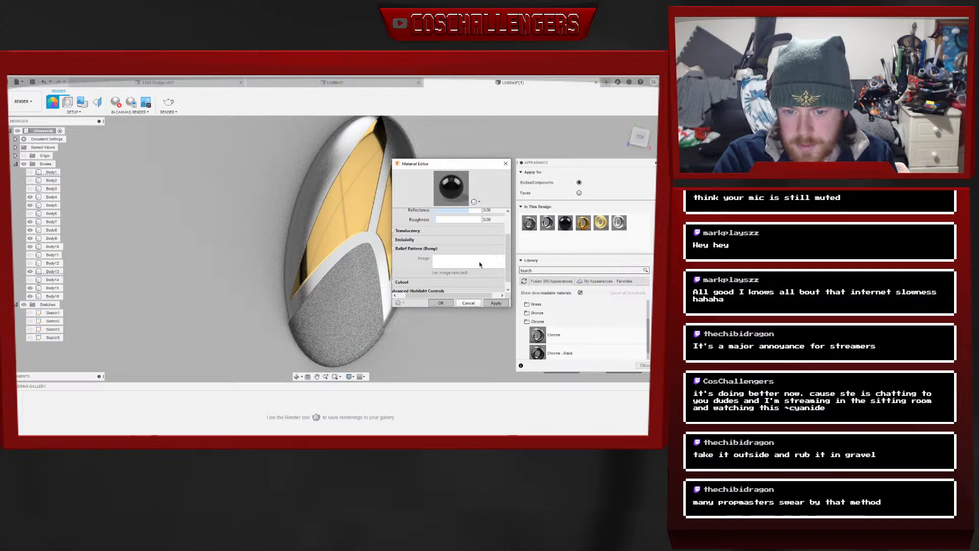
{"action": "left_click", "coordinate": [411, 250]}
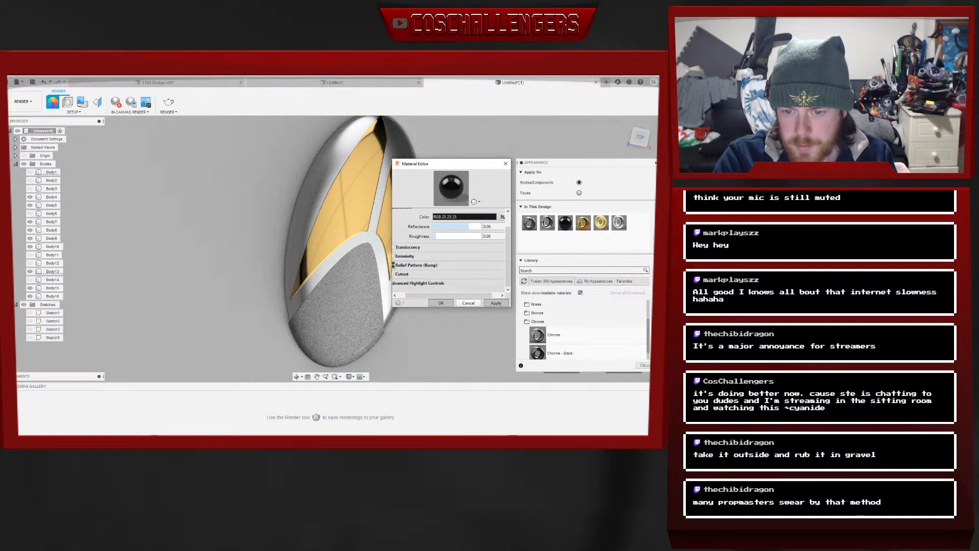
{"action": "left_click", "coordinate": [394, 266]}
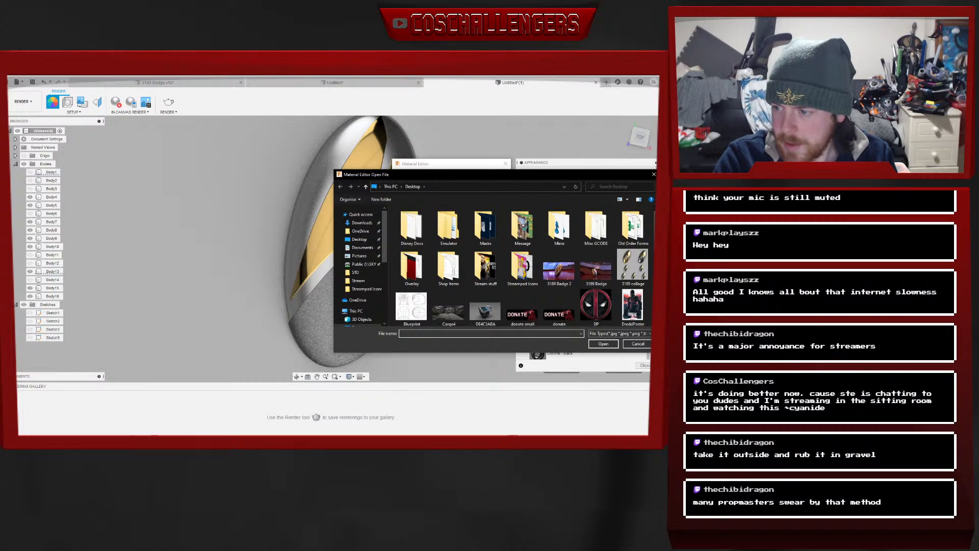
{"action": "scroll", "coordinate": [579, 292], "scroll_direction": "down", "scroll_amount": 5}
{"action": "left_click", "coordinate": [448, 278]}
{"action": "left_click", "coordinate": [604, 344]}
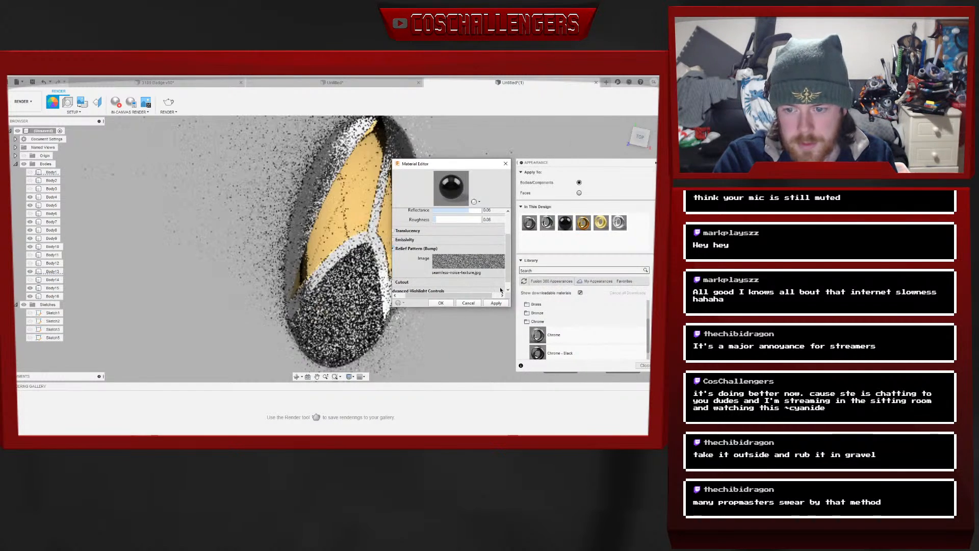
Apply the noise bump to the black enamel appearance and edit the sample depth of its relief pattern texture
{"action": "left_click", "coordinate": [496, 303]}
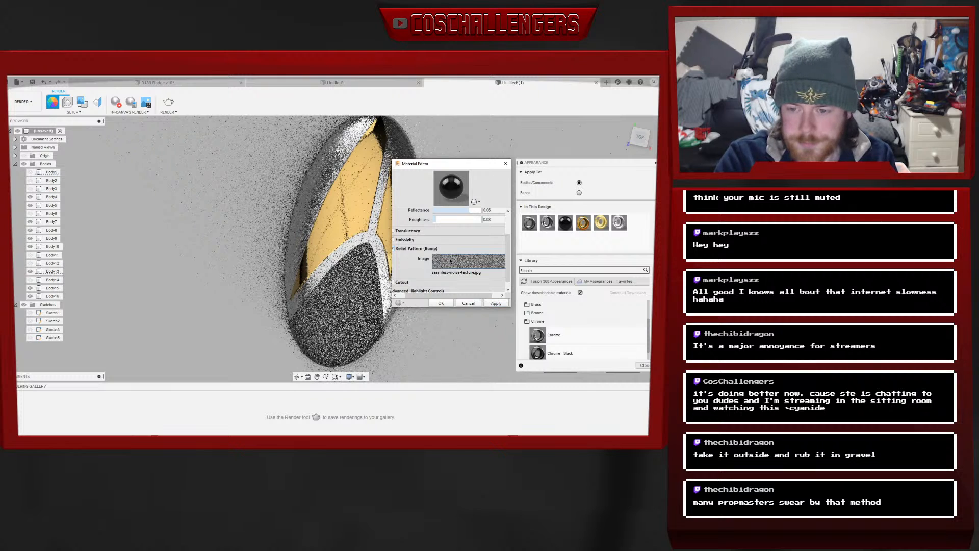
{"action": "left_click", "coordinate": [451, 263]}
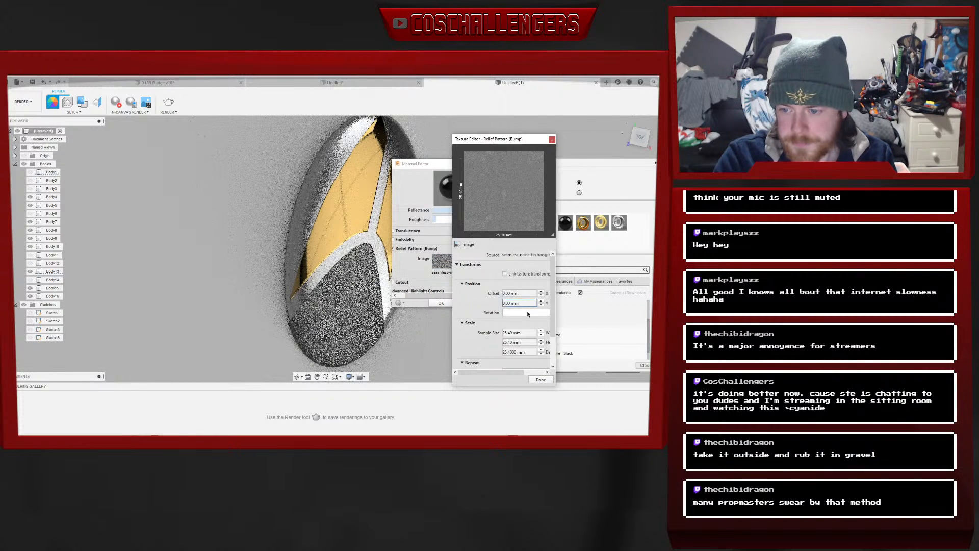
{"action": "left_click", "coordinate": [509, 352]}
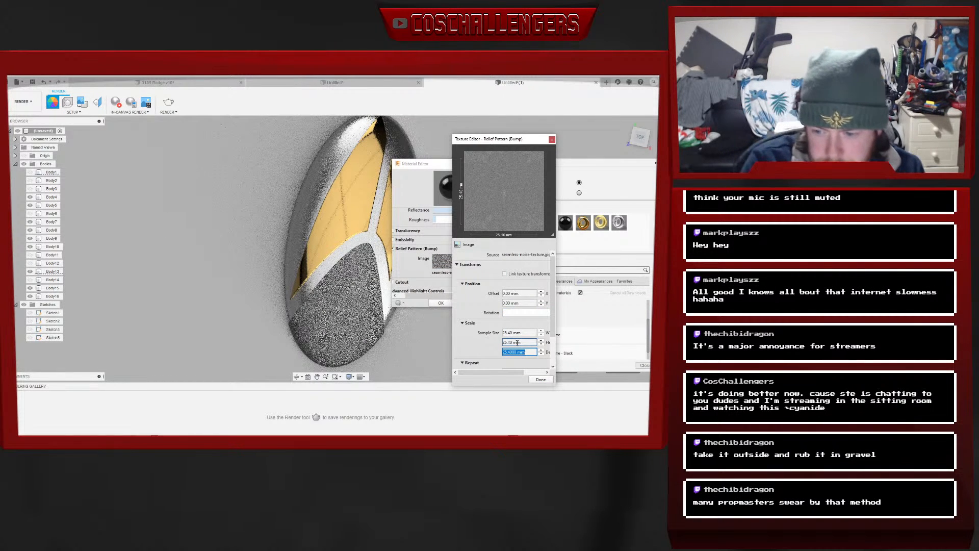
{"action": "key", "text": "Left"}
{"action": "key", "text": "Right"}
{"action": "key", "text": "Right"}
{"action": "key", "text": "Right"}
{"action": "key", "text": "Right"}
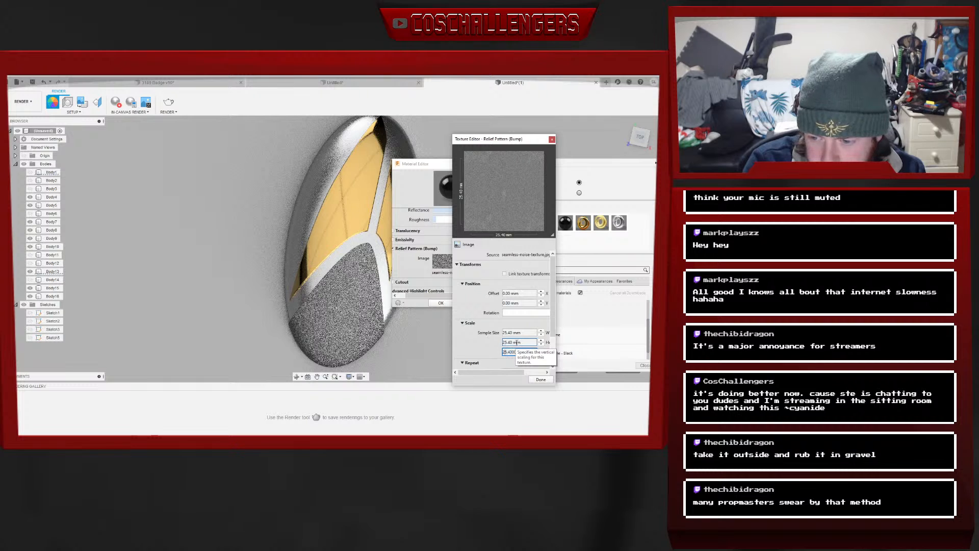
{"action": "key", "text": "Delete"}
{"action": "type", "text": ".0"}
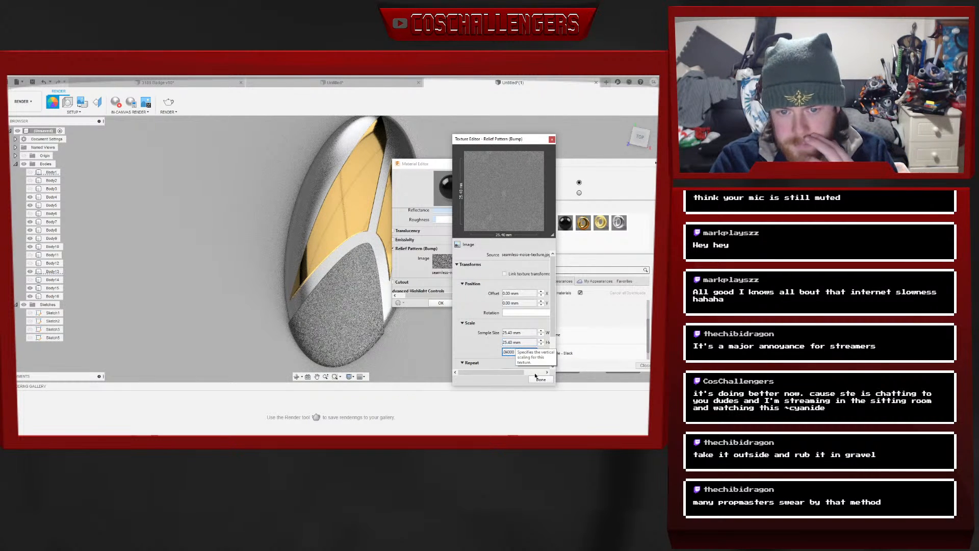
{"action": "left_click", "coordinate": [533, 379]}
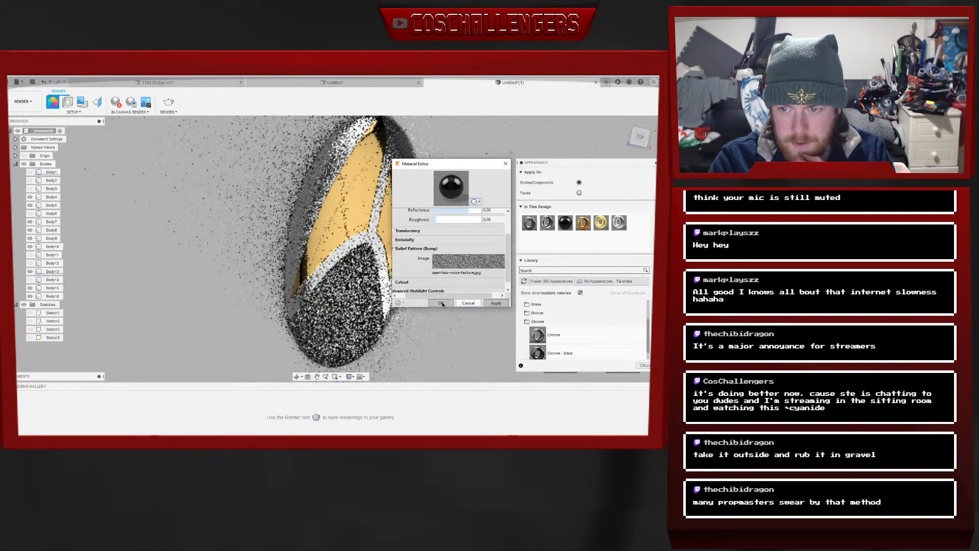
{"action": "left_click", "coordinate": [468, 304]}
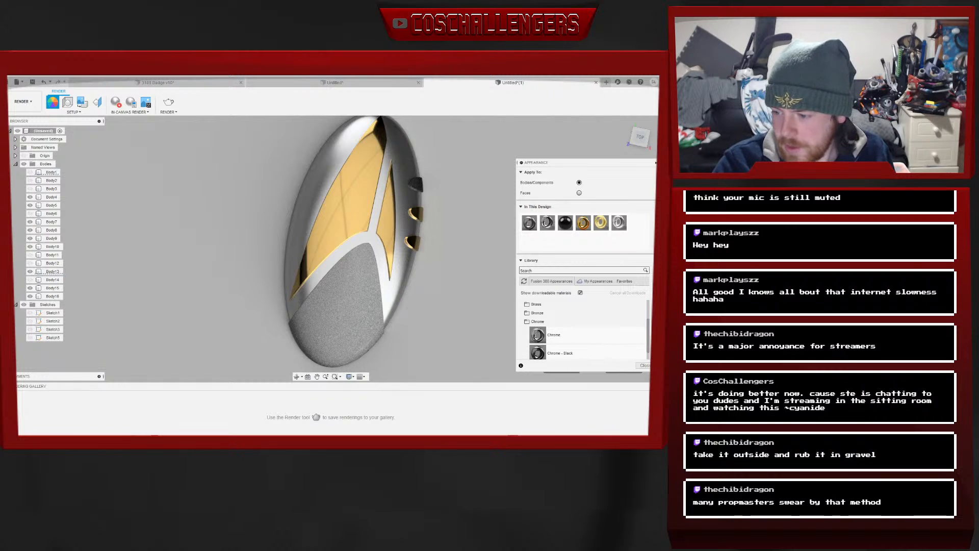
Reopen the Appearance settings for the large rounded body at the badge's lower end
{"action": "left_click", "coordinate": [644, 365]}
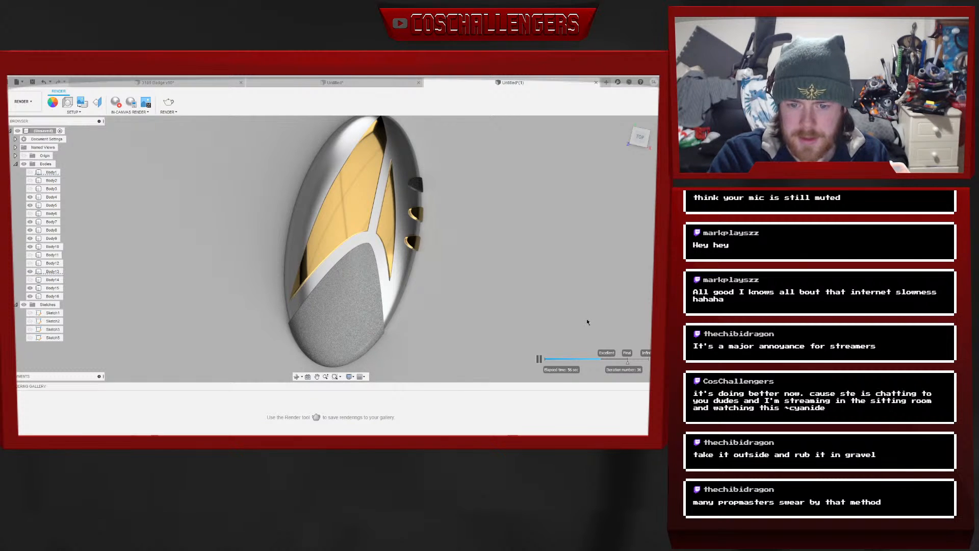
{"action": "left_click", "coordinate": [356, 314]}
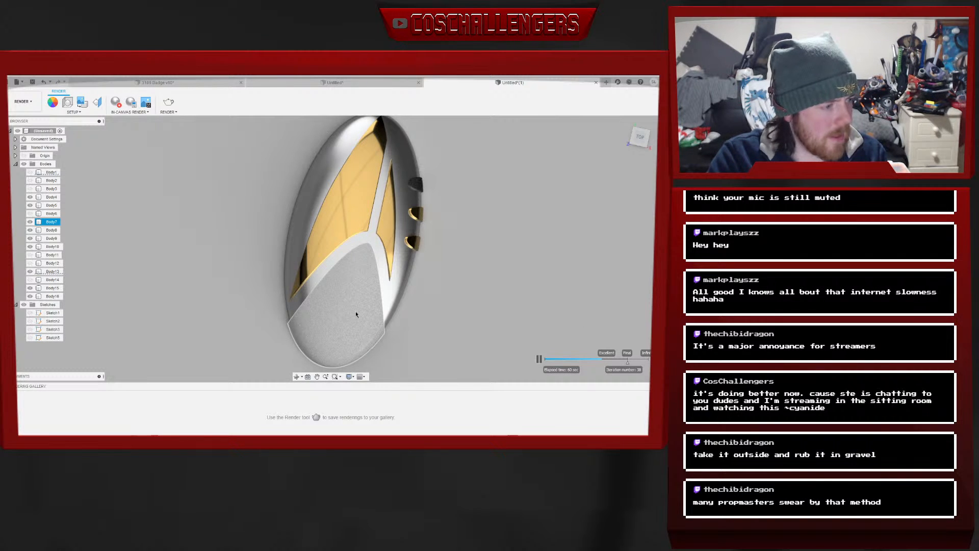
{"action": "left_click", "coordinate": [356, 314]}
{"action": "right_click", "coordinate": [356, 314]}
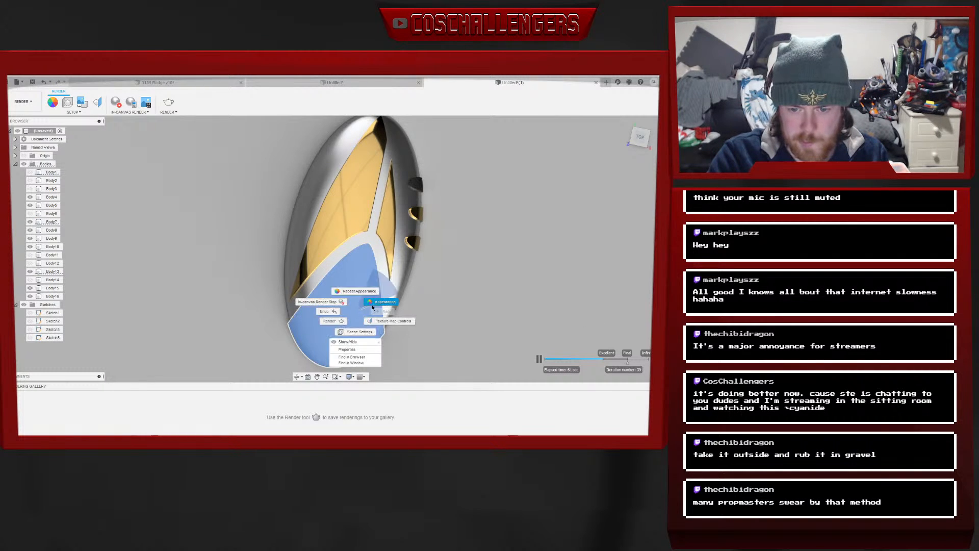
{"action": "left_click", "coordinate": [378, 305]}
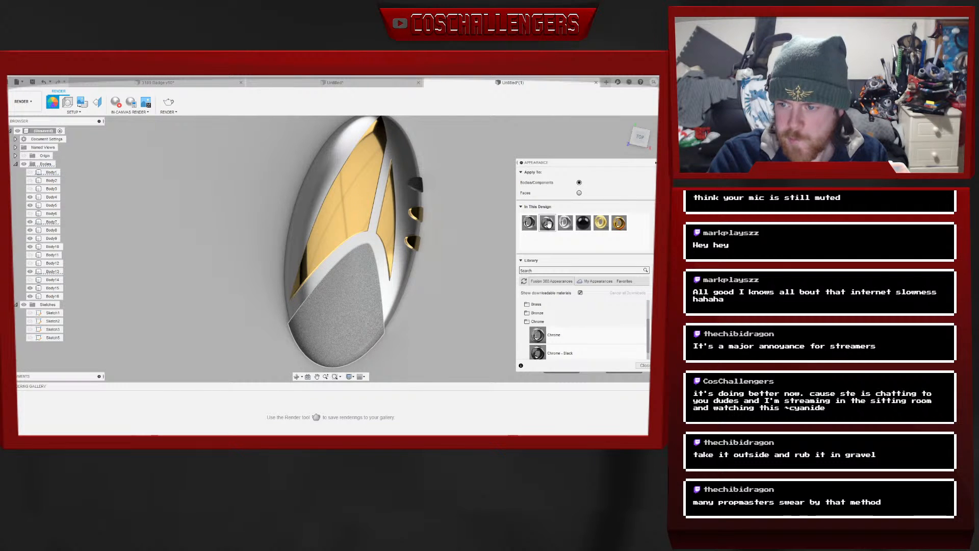
{"action": "right_click", "coordinate": [547, 224]}
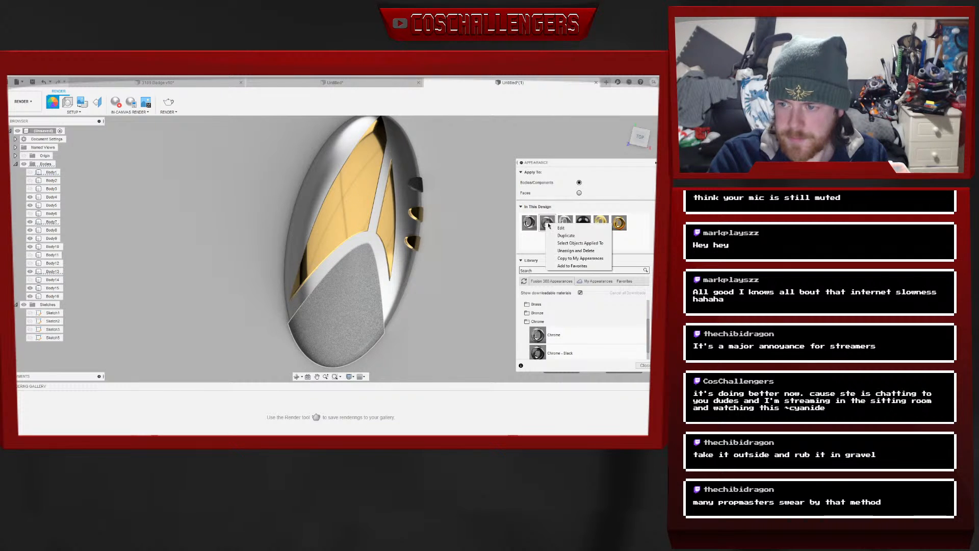
{"action": "left_click", "coordinate": [566, 236]}
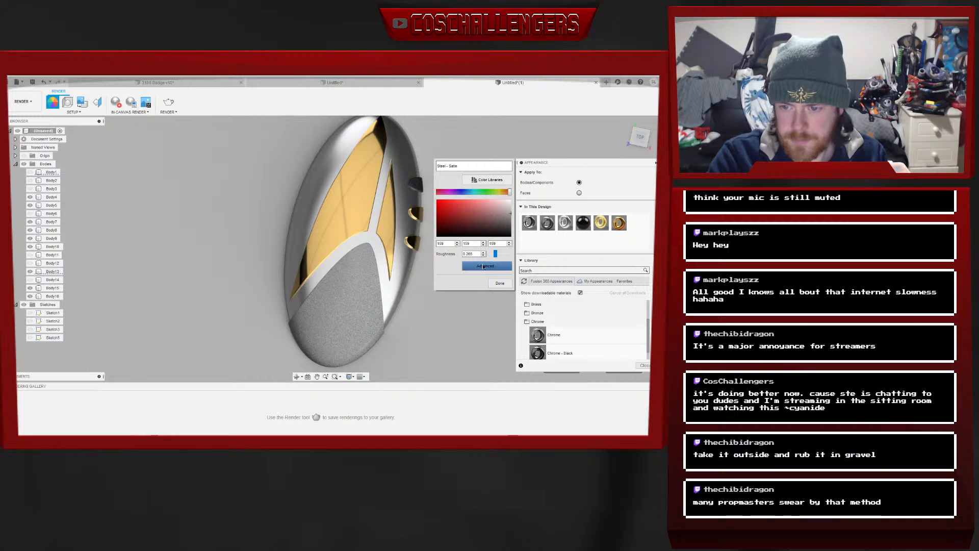
{"action": "left_click", "coordinate": [482, 263]}
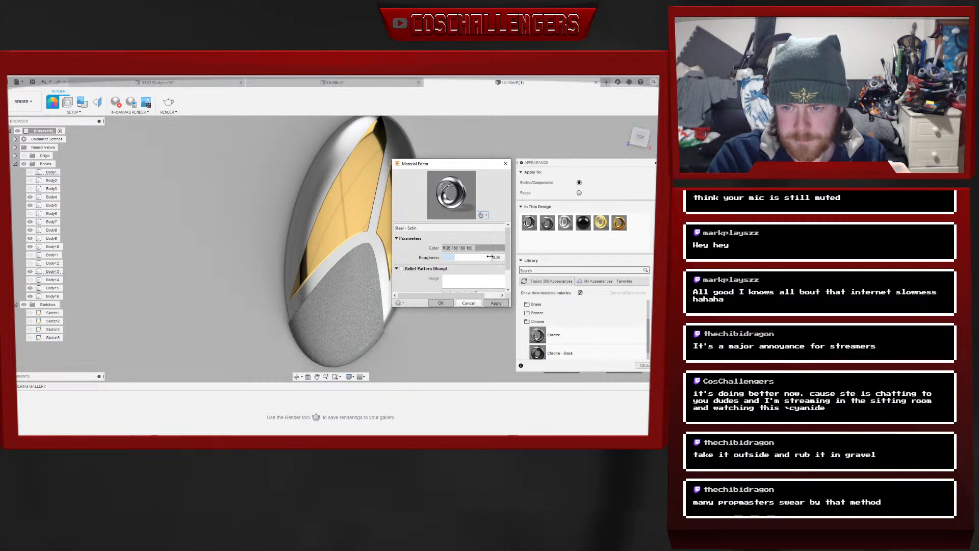
{"action": "scroll", "coordinate": [510, 248], "scroll_direction": "down", "scroll_amount": 2}
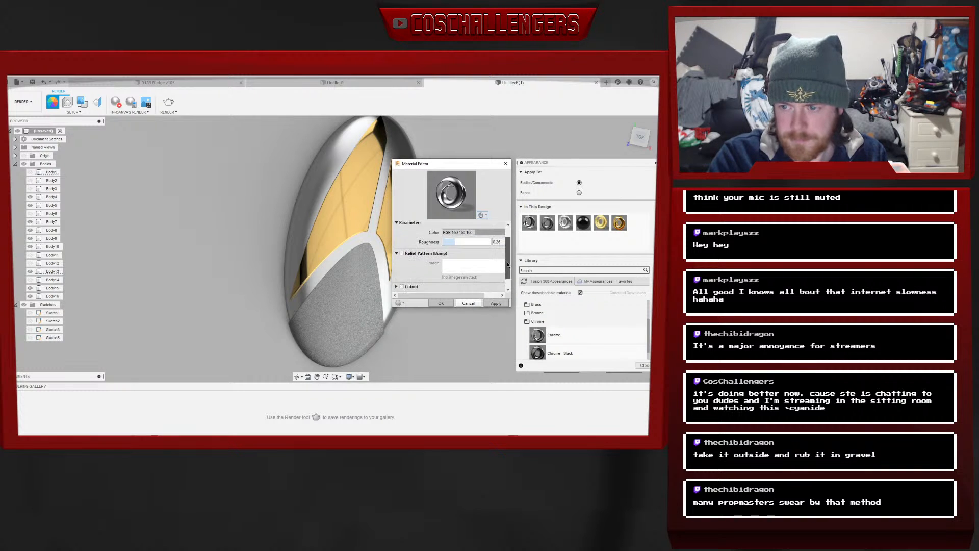
{"action": "left_click", "coordinate": [468, 303]}
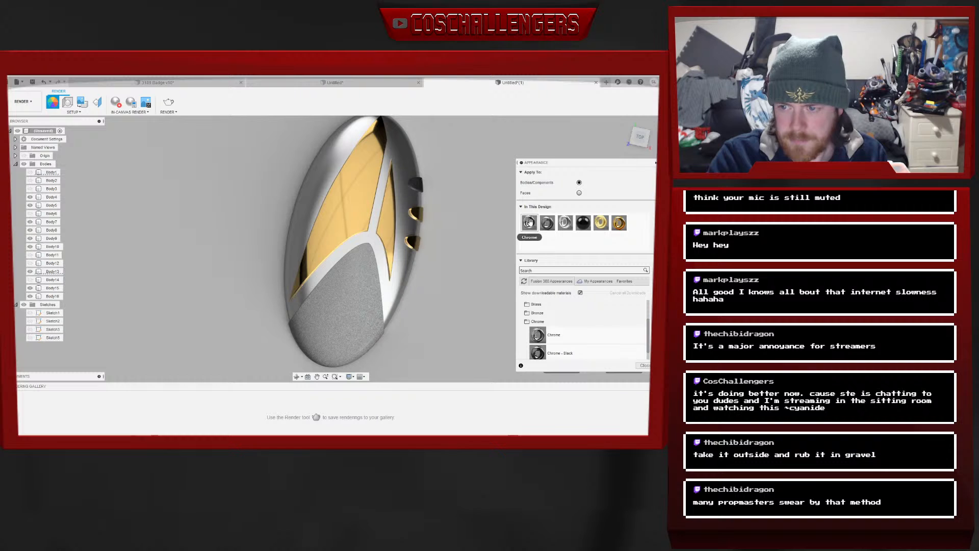
Disable the relief pattern bump of the design's Chrome appearance and accept the material changes
{"action": "right_click", "coordinate": [531, 224]}
{"action": "left_click", "coordinate": [541, 228]}
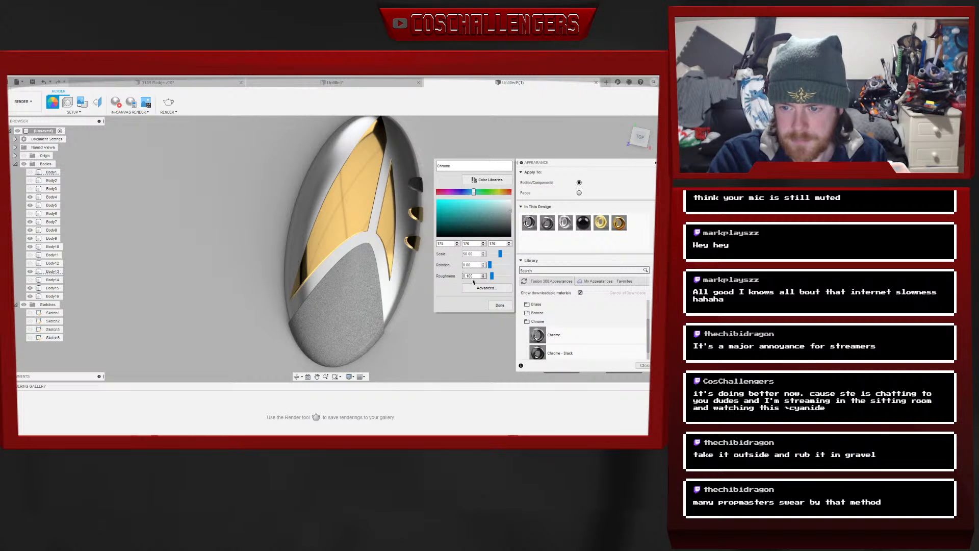
{"action": "left_click", "coordinate": [483, 289]}
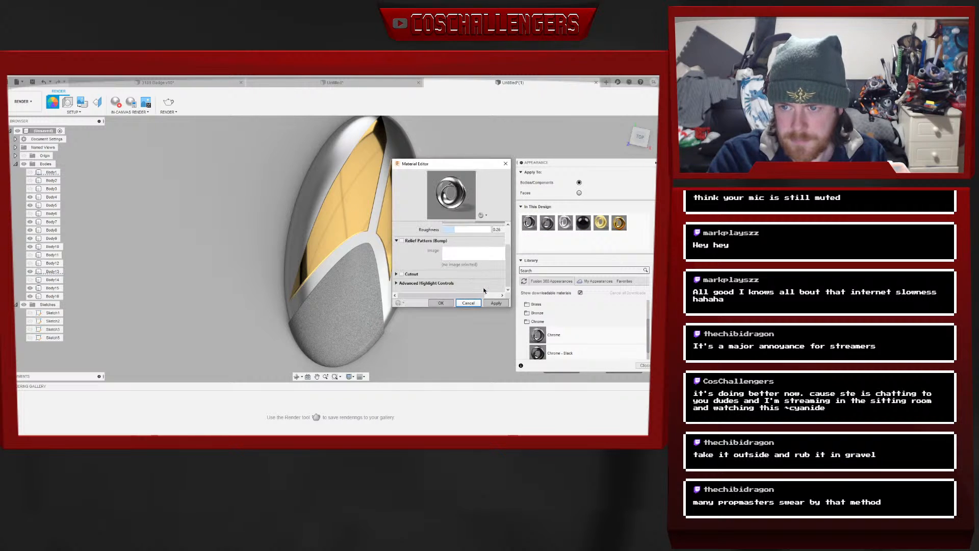
{"action": "left_click", "coordinate": [402, 241]}
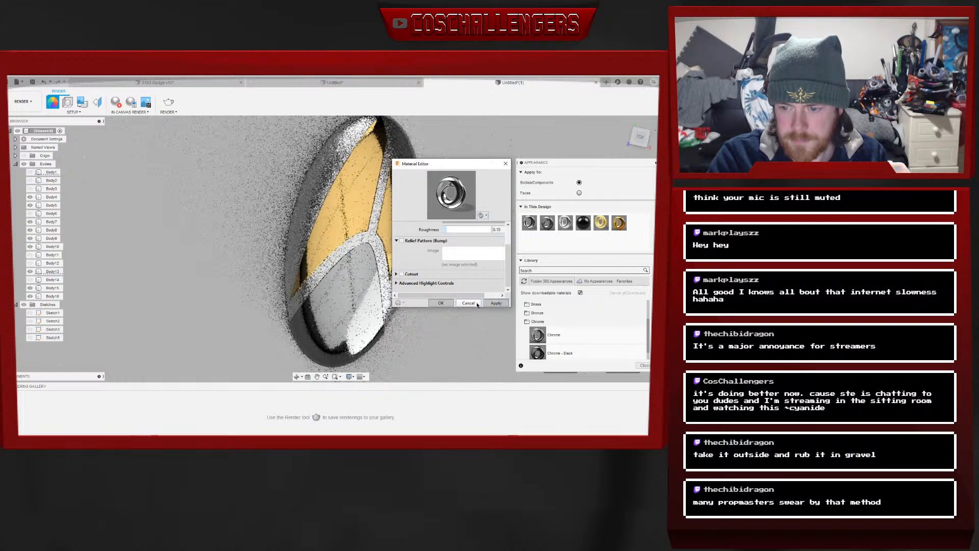
{"action": "left_click", "coordinate": [442, 304]}
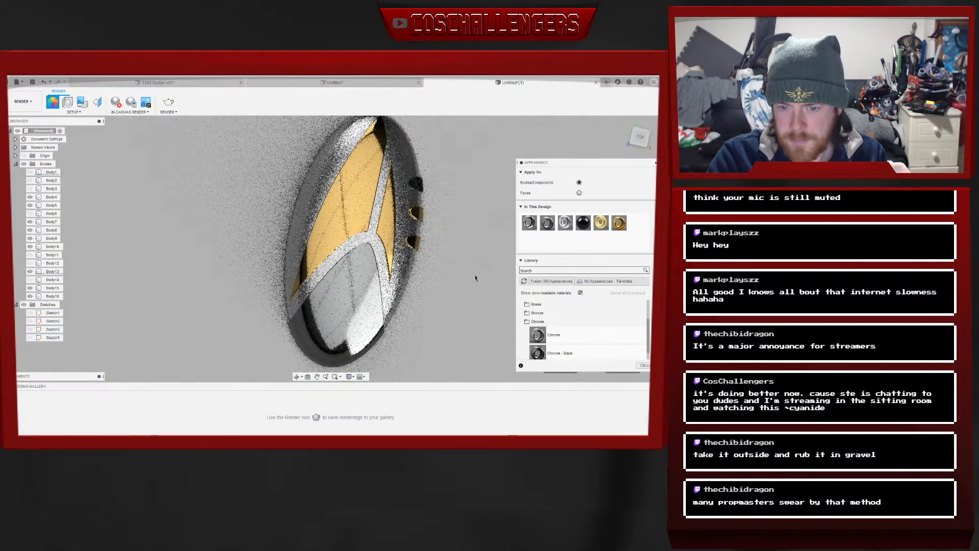
Disable the relief pattern bump of the Paint - Enamel Glossy (Black) appearance and close its material settings
{"action": "right_click", "coordinate": [584, 223]}
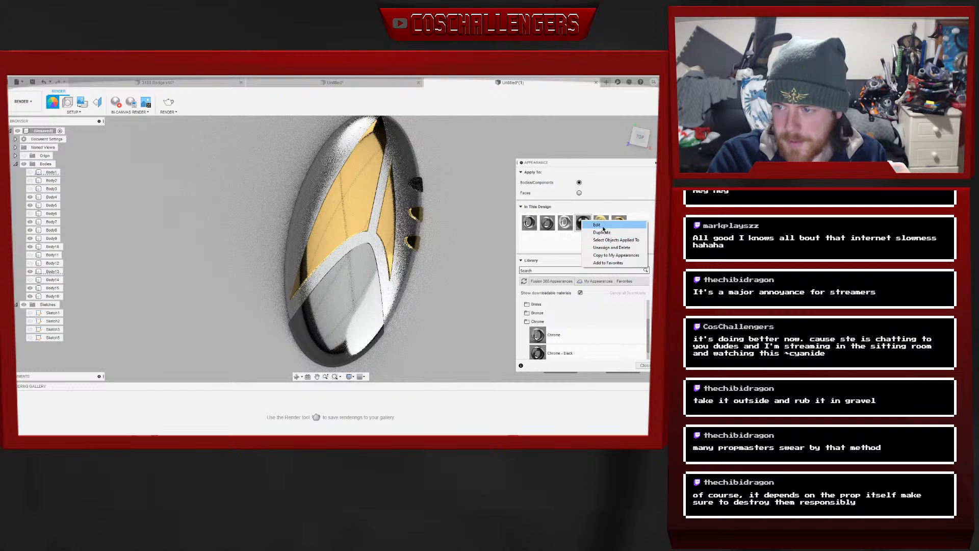
{"action": "left_click", "coordinate": [601, 225]}
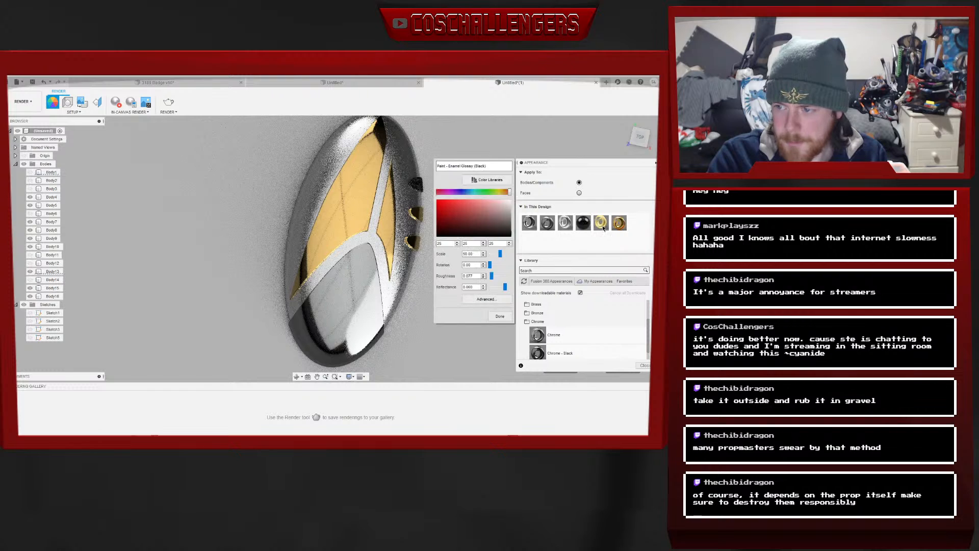
{"action": "left_click", "coordinate": [486, 299]}
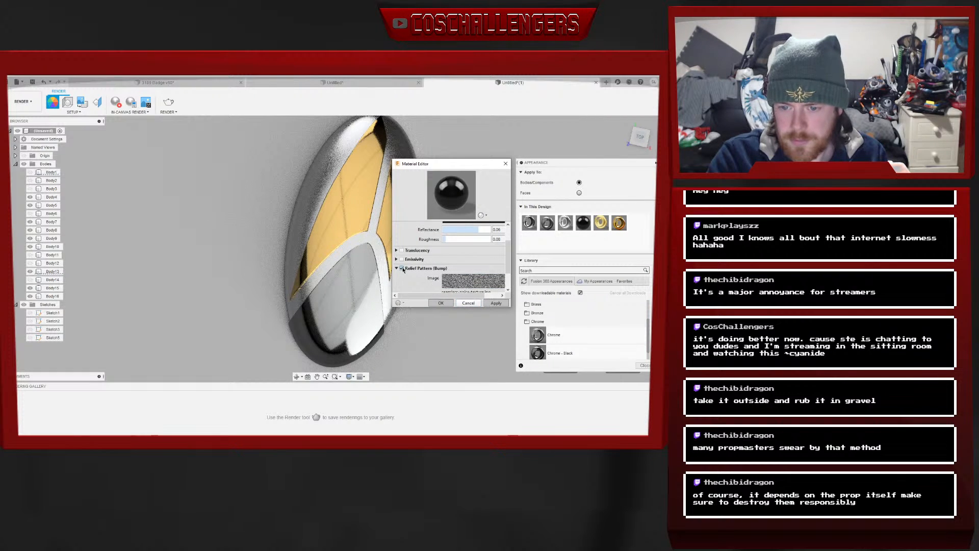
{"action": "left_click", "coordinate": [402, 268]}
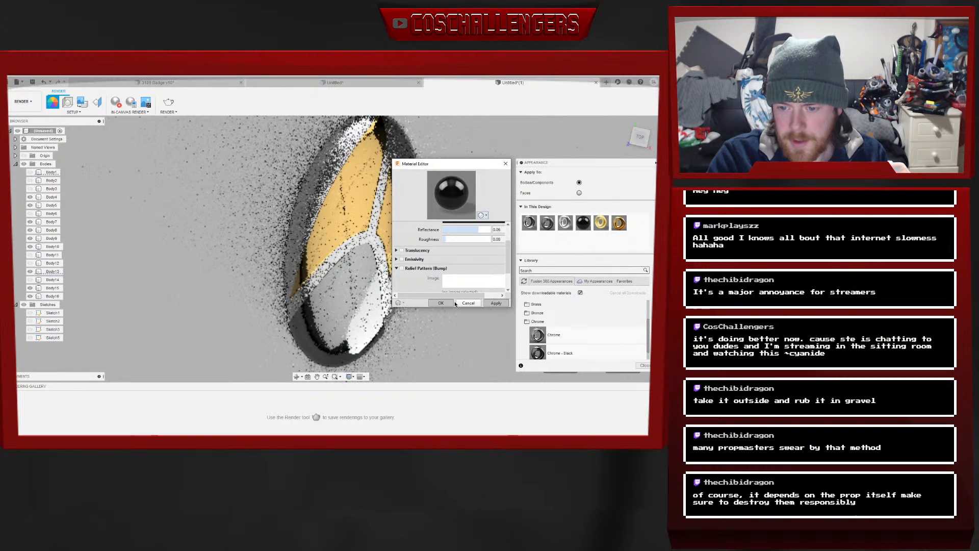
{"action": "left_click", "coordinate": [506, 164]}
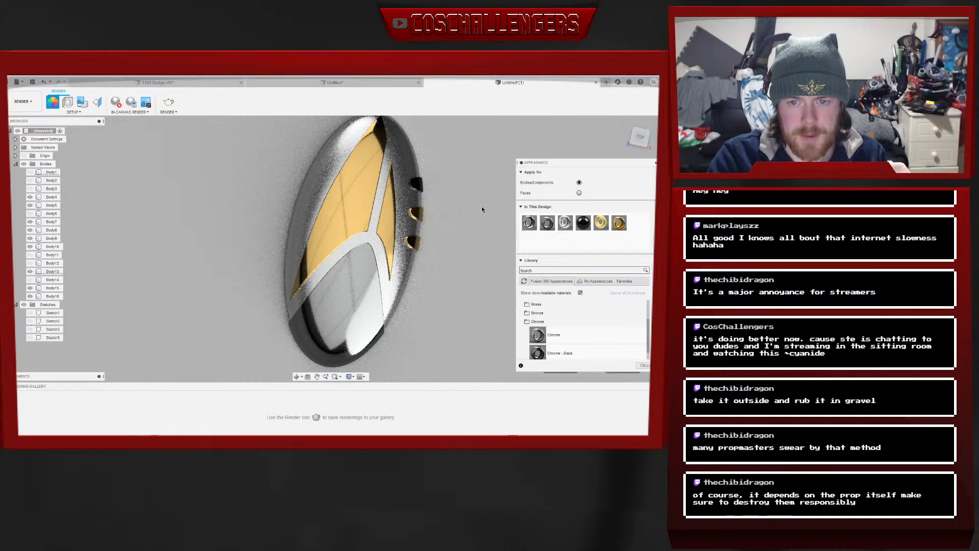
Return to the Design workspace with the badge shown in an isometric view
{"action": "scroll", "coordinate": [482, 208], "scroll_direction": "down", "scroll_amount": 2}
{"action": "middle_click_drag", "start_coordinate": [463, 246], "coordinate": [427, 247]}
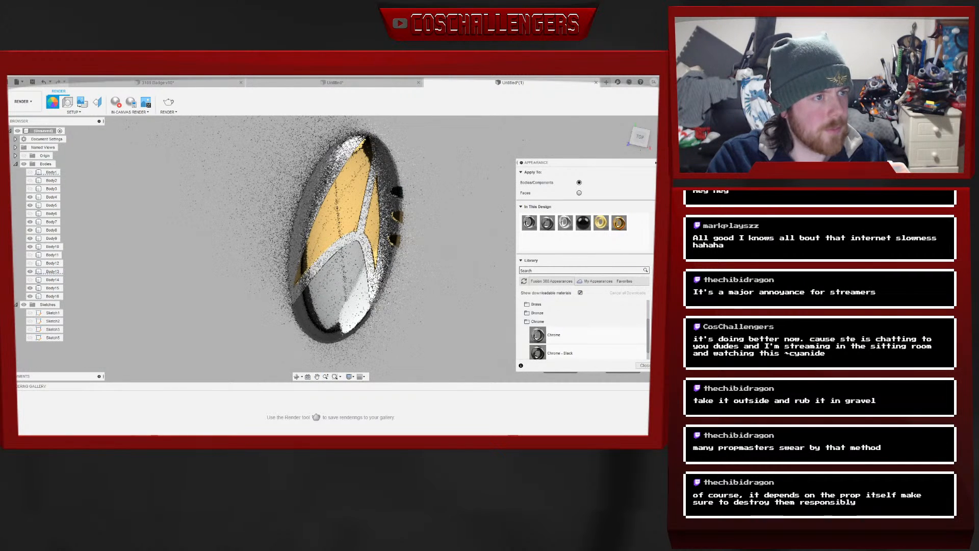
{"action": "left_click", "coordinate": [22, 102]}
{"action": "left_click", "coordinate": [17, 118]}
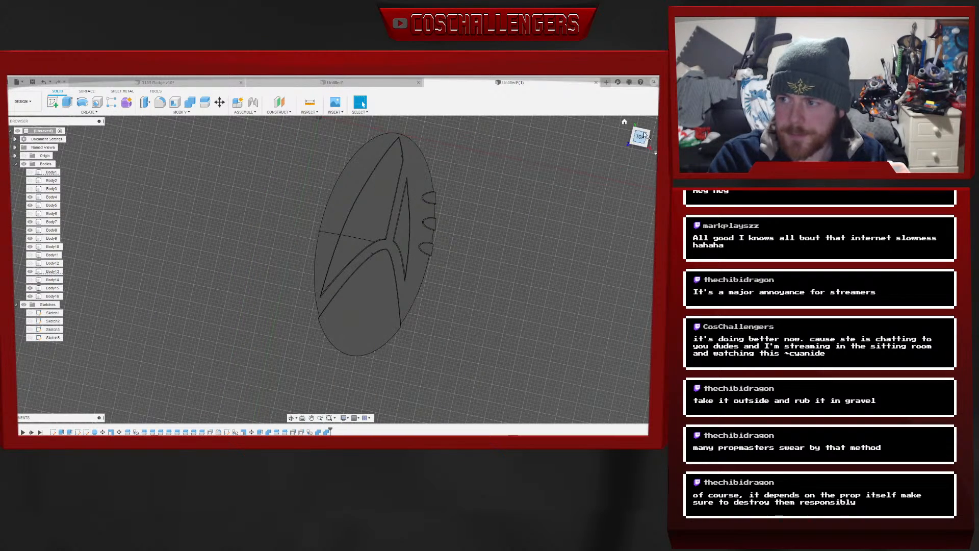
{"action": "left_click_drag", "start_coordinate": [645, 143], "coordinate": [643, 140]}
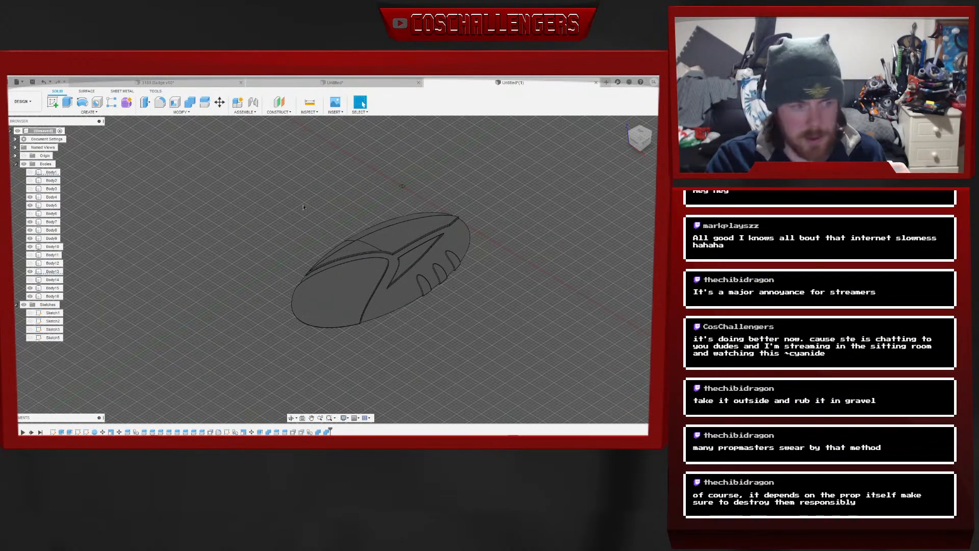
Rotate the nine visible badge bodies together about the X axis to stand the badge upright
{"action": "left_click", "coordinate": [51, 197]}
{"action": "left_click", "coordinate": [51, 205], "text": "ctrl"}
{"action": "left_click", "coordinate": [51, 222], "text": "ctrl"}
{"action": "left_click", "coordinate": [51, 230], "text": "ctrl"}
{"action": "left_click", "coordinate": [51, 239], "text": "ctrl"}
{"action": "left_click", "coordinate": [52, 246], "text": "ctrl"}
{"action": "left_click", "coordinate": [52, 271], "text": "ctrl"}
{"action": "left_click", "coordinate": [52, 288], "text": "ctrl"}
{"action": "left_click", "coordinate": [52, 297], "text": "ctrl"}
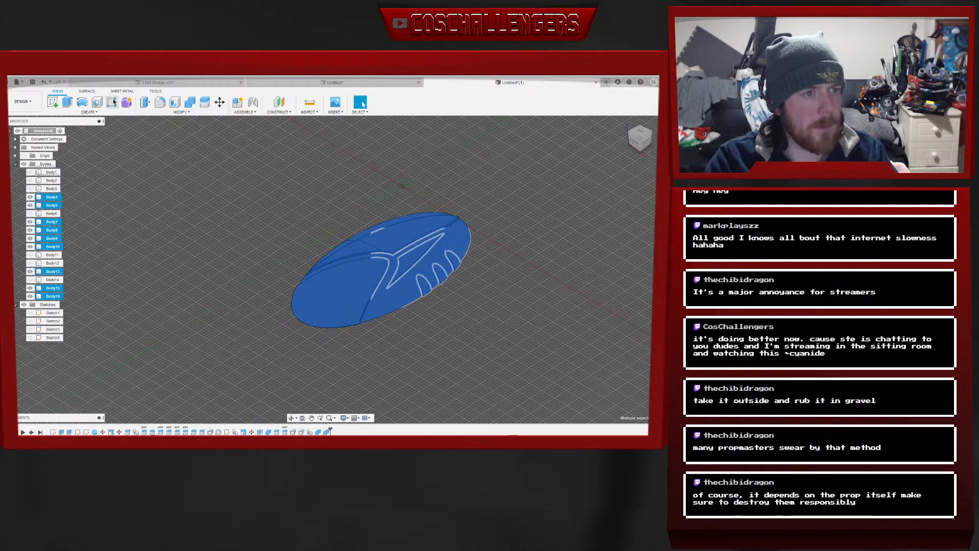
{"action": "left_click", "coordinate": [220, 103]}
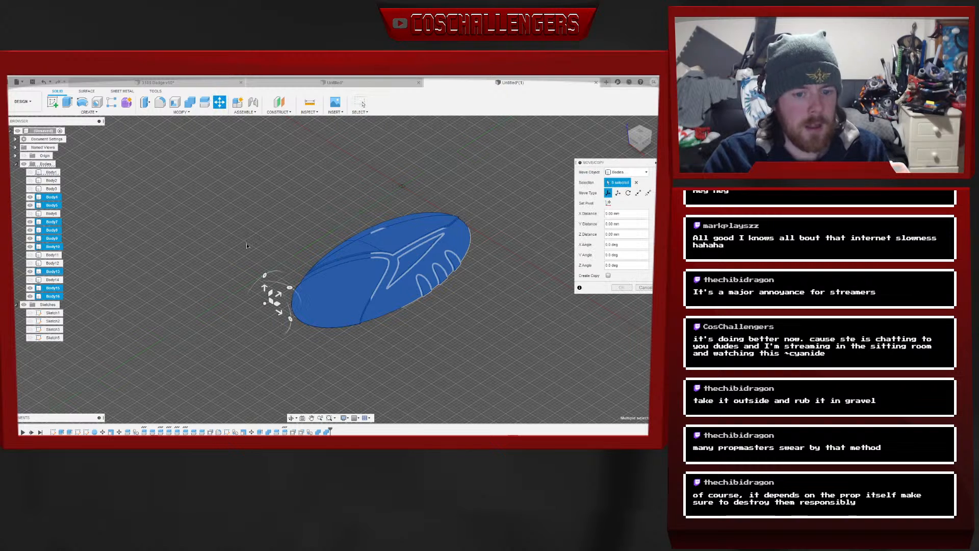
{"action": "left_click_drag", "start_coordinate": [264, 274], "coordinate": [242, 304]}
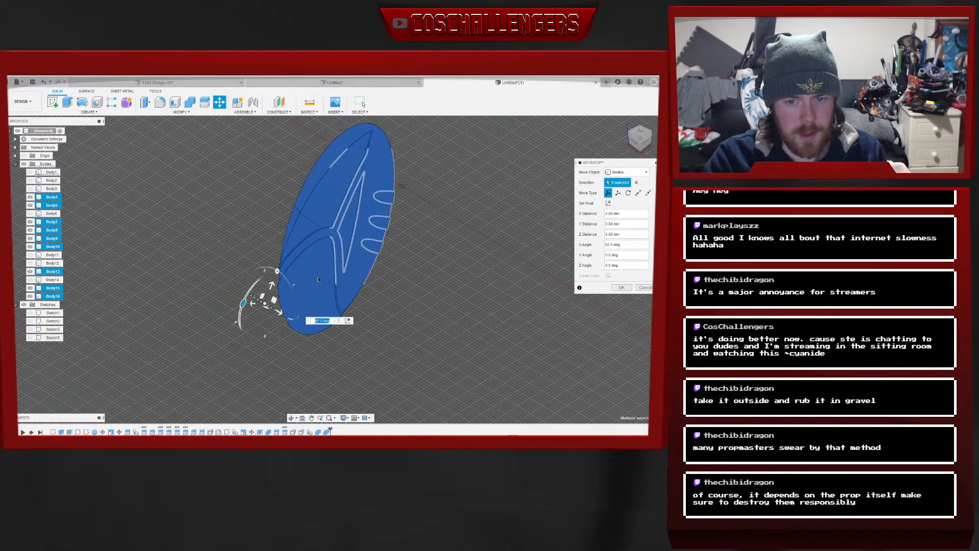
{"action": "left_click", "coordinate": [622, 288]}
Switch back to the Render workspace and start the in-canvas render of the upright badge
{"action": "left_click", "coordinate": [24, 101]}
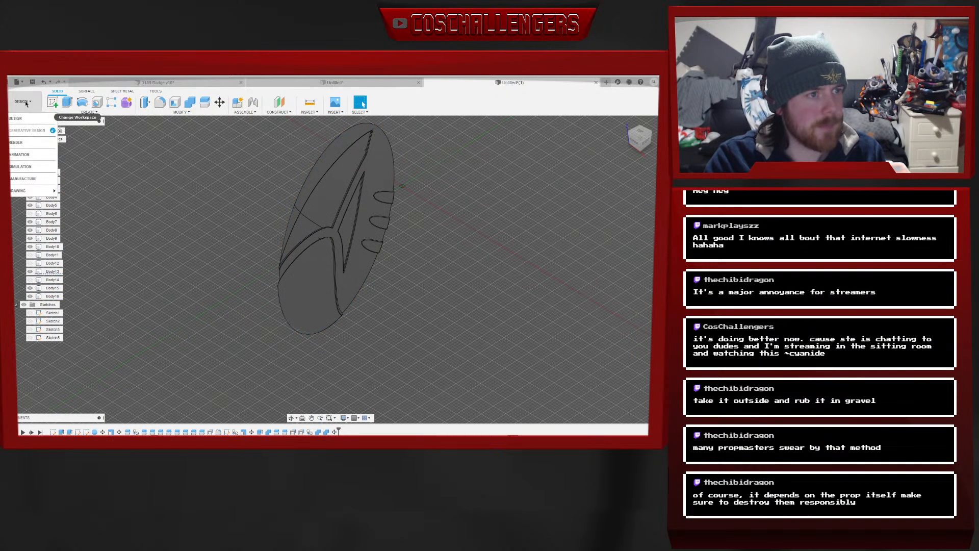
{"action": "left_click", "coordinate": [16, 143]}
{"action": "mouse_move", "coordinate": [453, 241]}
{"action": "middle_mouse_down"}
{"action": "mouse_move", "coordinate": [445, 288]}
{"action": "mouse_move", "coordinate": [435, 227]}
{"action": "mouse_move", "coordinate": [438, 239]}
{"action": "mouse_move", "coordinate": [457, 237]}
{"action": "middle_mouse_up"}
{"action": "scroll", "coordinate": [435, 229], "scroll_direction": "down", "scroll_amount": 2}
{"action": "scroll", "coordinate": [435, 229], "scroll_direction": "up", "scroll_amount": 4}
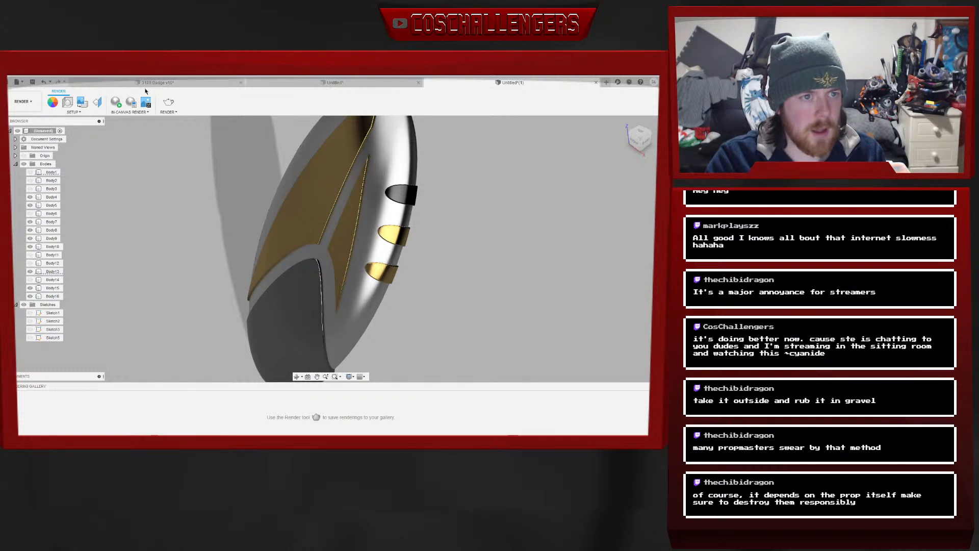
{"action": "left_click", "coordinate": [117, 104]}
{"action": "scroll", "coordinate": [347, 193], "scroll_direction": "up", "scroll_amount": 1}
{"action": "scroll", "coordinate": [350, 198], "scroll_direction": "down", "scroll_amount": 2}
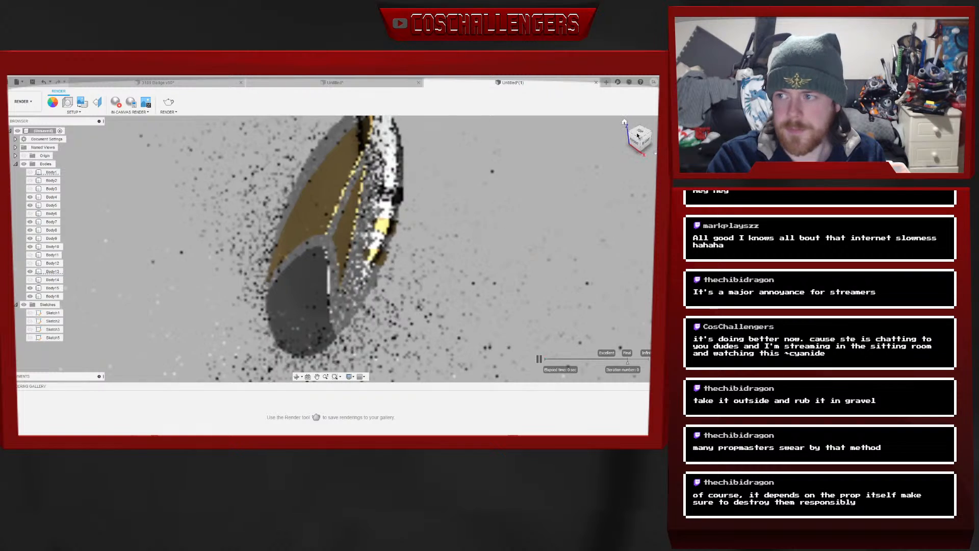
{"action": "left_click_drag", "start_coordinate": [636, 145], "coordinate": [642, 139]}
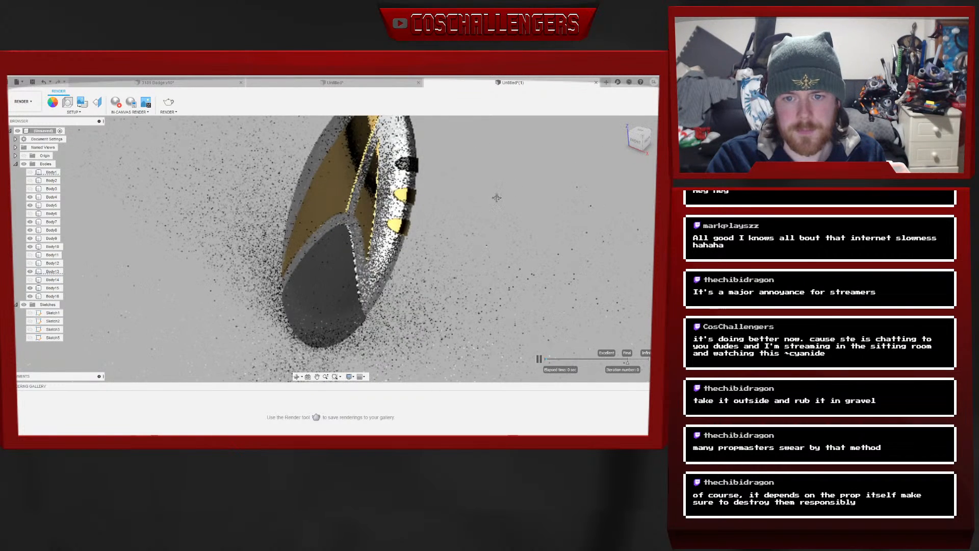
Stop the in-canvas render and attach the circus_arena_4k HDR file from the Render environments folder as the custom scene environment
{"action": "middle_click_drag", "start_coordinate": [497, 197], "coordinate": [492, 218]}
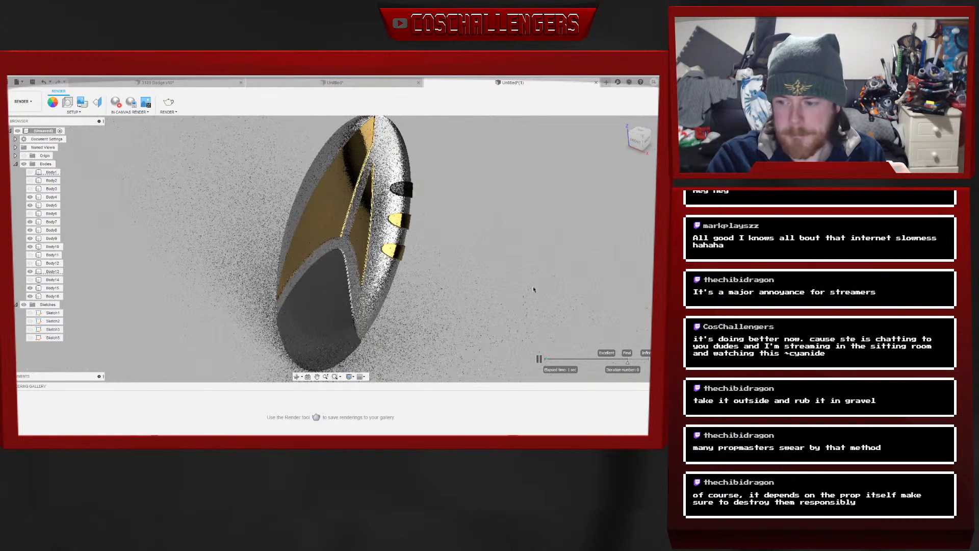
{"action": "left_click", "coordinate": [116, 101]}
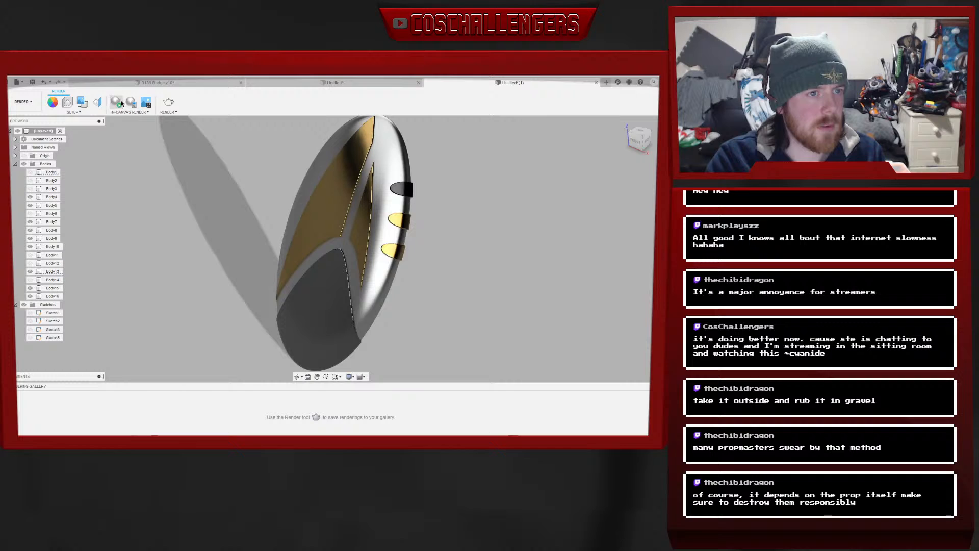
{"action": "left_click", "coordinate": [67, 103]}
{"action": "left_click", "coordinate": [608, 172]}
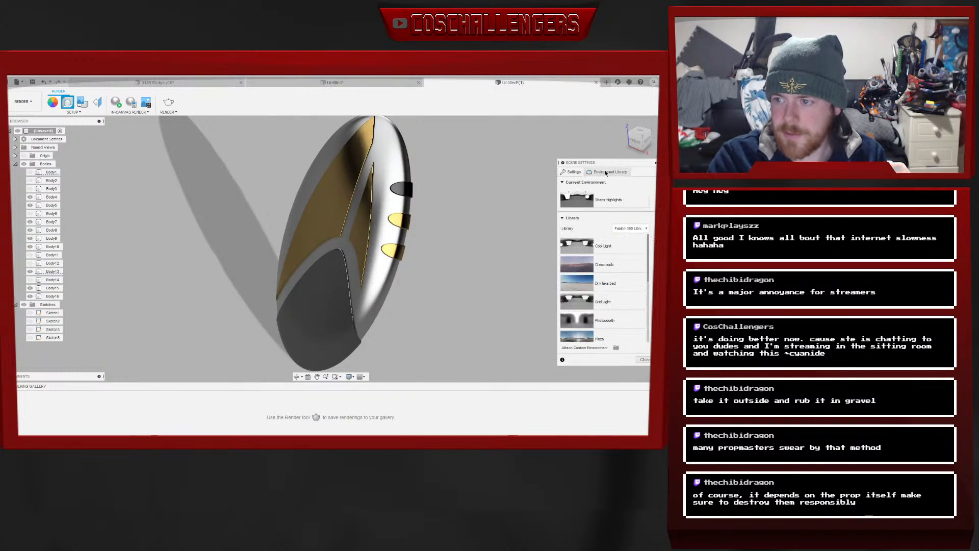
{"action": "scroll", "coordinate": [627, 284], "scroll_direction": "down", "scroll_amount": 10}
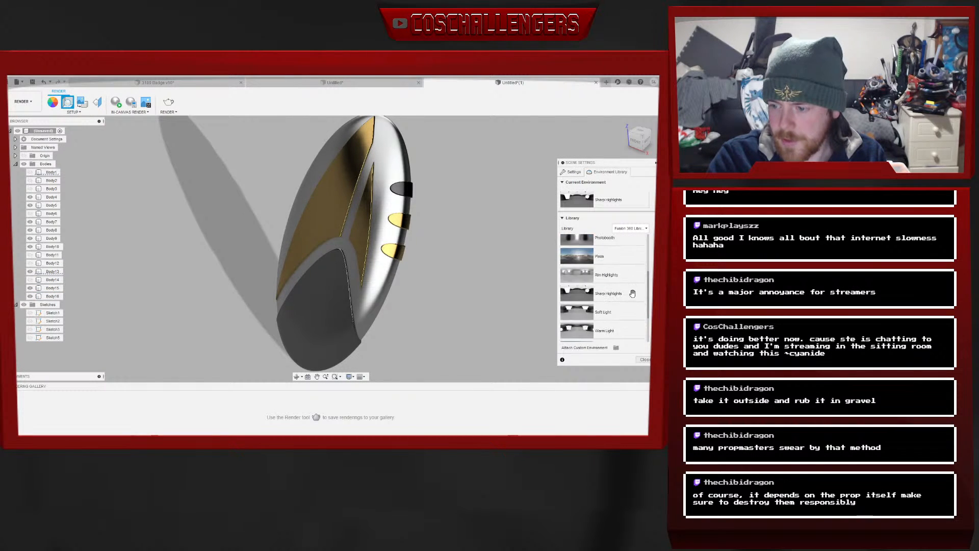
{"action": "left_click", "coordinate": [616, 347]}
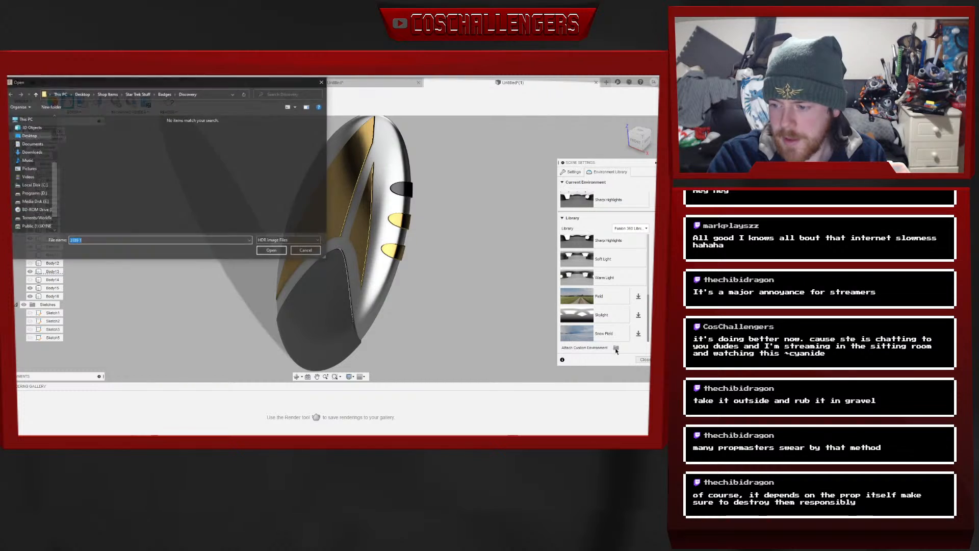
{"action": "left_click", "coordinate": [107, 94]}
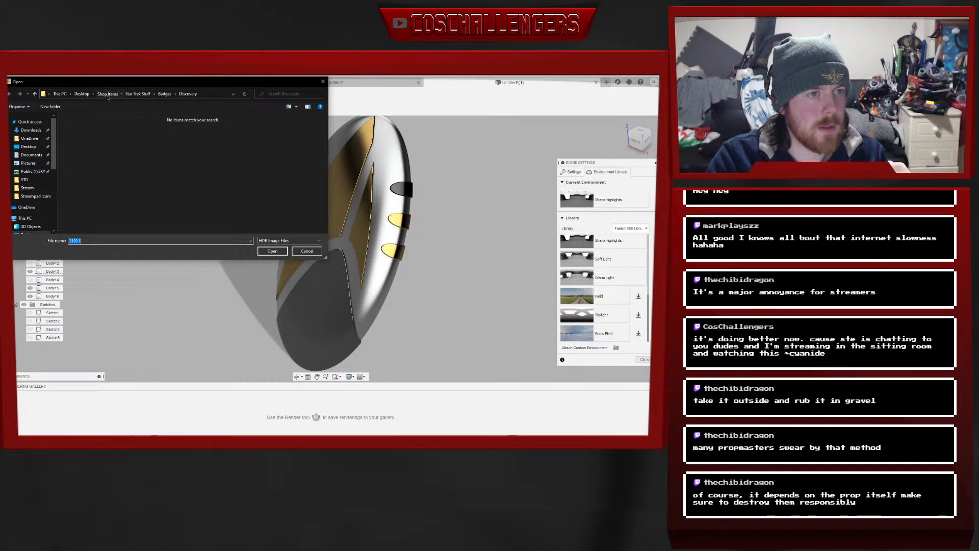
{"action": "double_click", "coordinate": [90, 140]}
{"action": "left_click", "coordinate": [80, 134]}
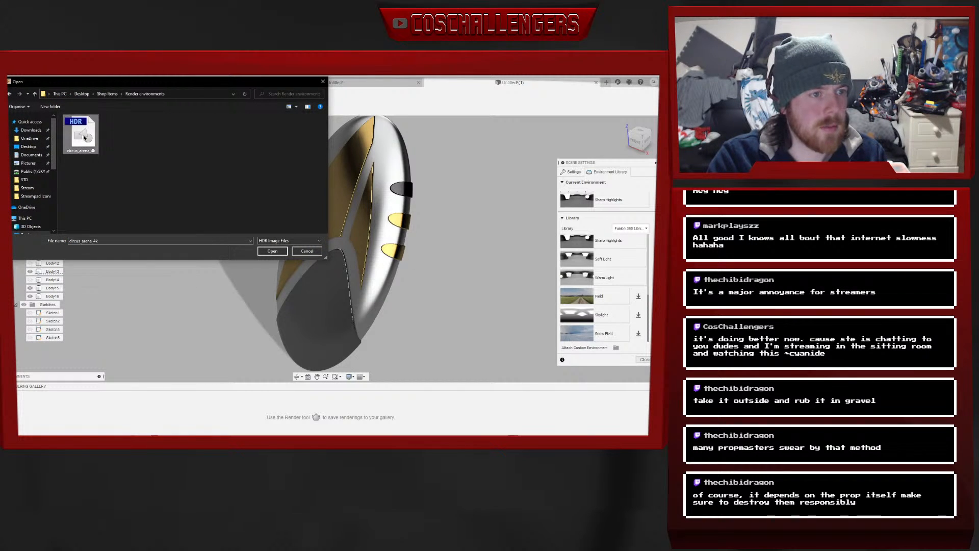
{"action": "left_click", "coordinate": [263, 249]}
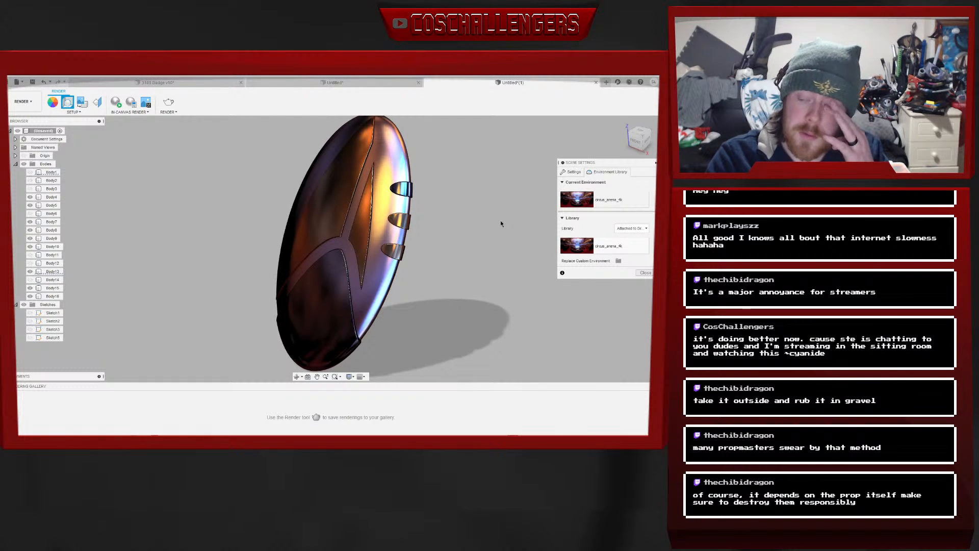
Rotate the scene environment around the badge by about 65 degrees and close the scene settings
{"action": "left_click", "coordinate": [571, 172]}
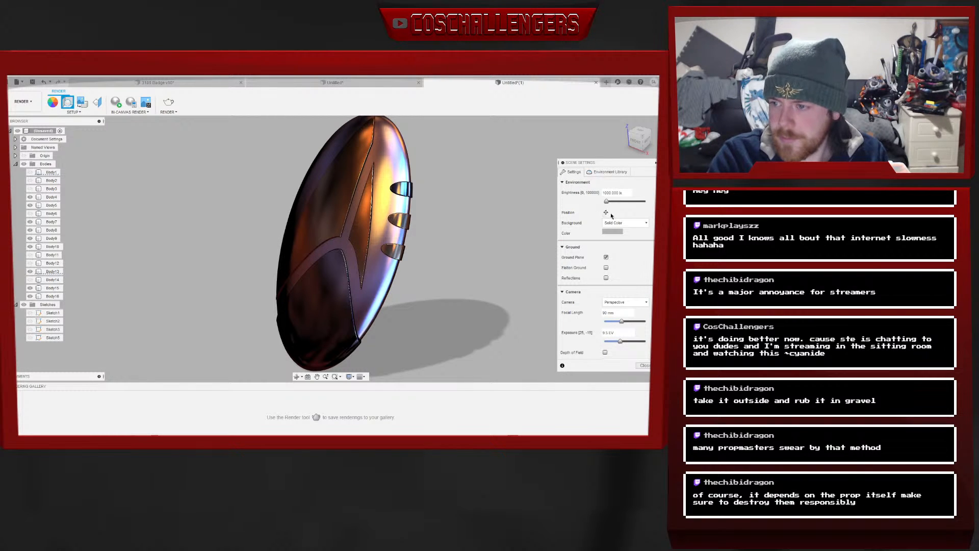
{"action": "left_click", "coordinate": [607, 212]}
{"action": "scroll", "coordinate": [424, 281], "scroll_direction": "up", "scroll_amount": 1}
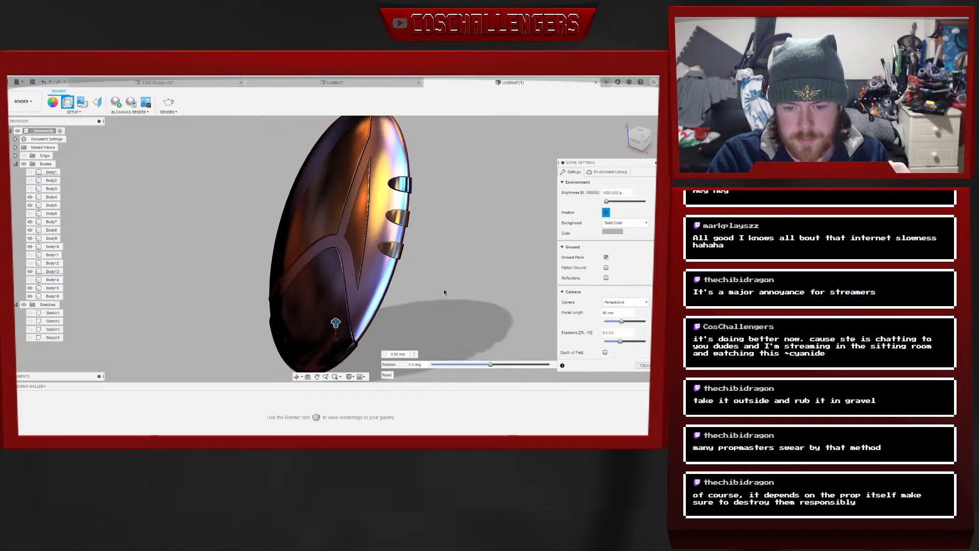
{"action": "scroll", "coordinate": [445, 290], "scroll_direction": "down", "scroll_amount": 3}
{"action": "left_click_drag", "start_coordinate": [490, 365], "coordinate": [551, 358]}
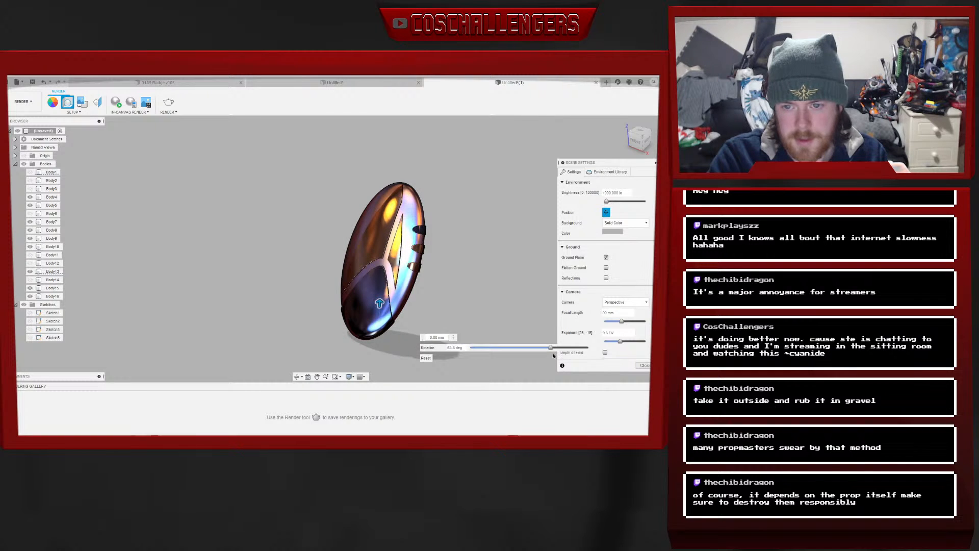
{"action": "left_click", "coordinate": [644, 365]}
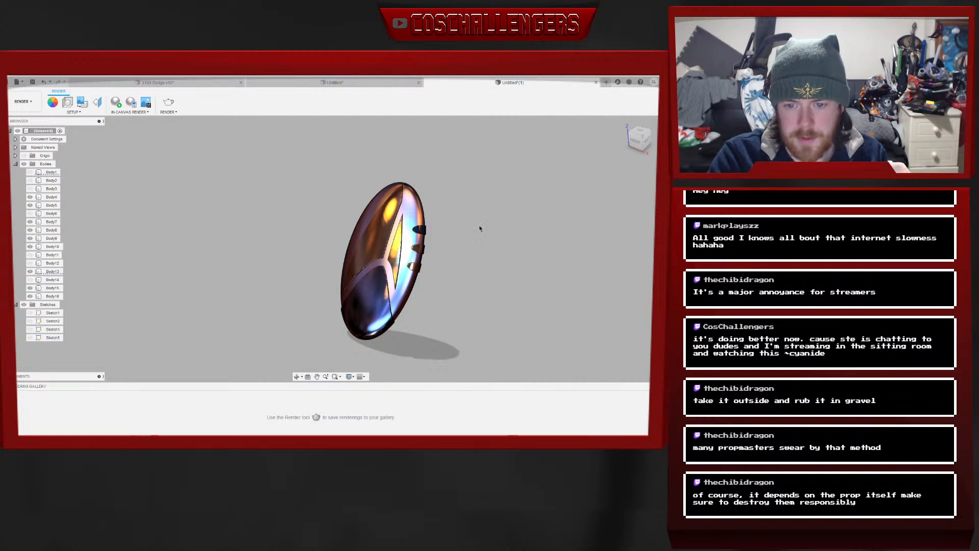
Try an environment brightness of 5000 lx, settle on 2000 lx and close the scene settings
{"action": "scroll", "coordinate": [479, 232], "scroll_direction": "up", "scroll_amount": 3}
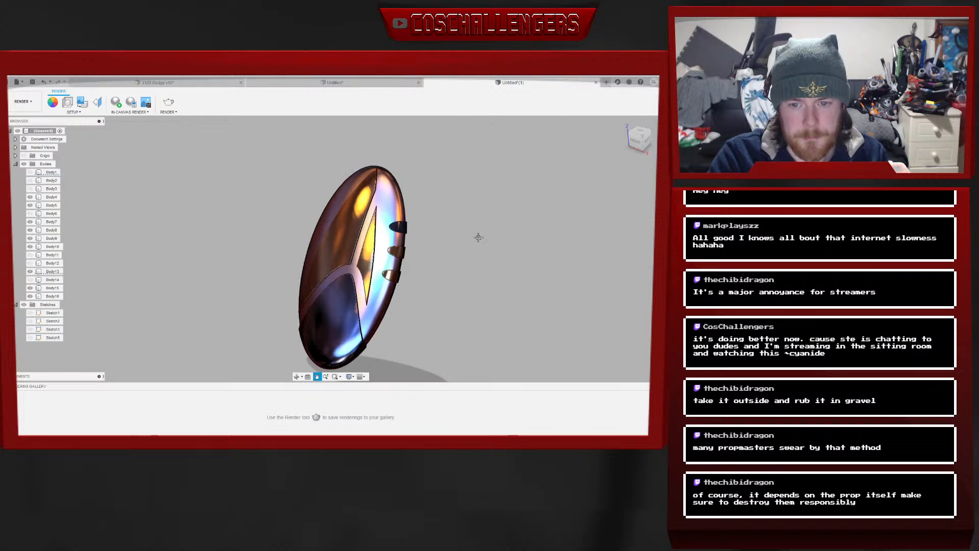
{"action": "scroll", "coordinate": [475, 225], "scroll_direction": "up", "scroll_amount": 4}
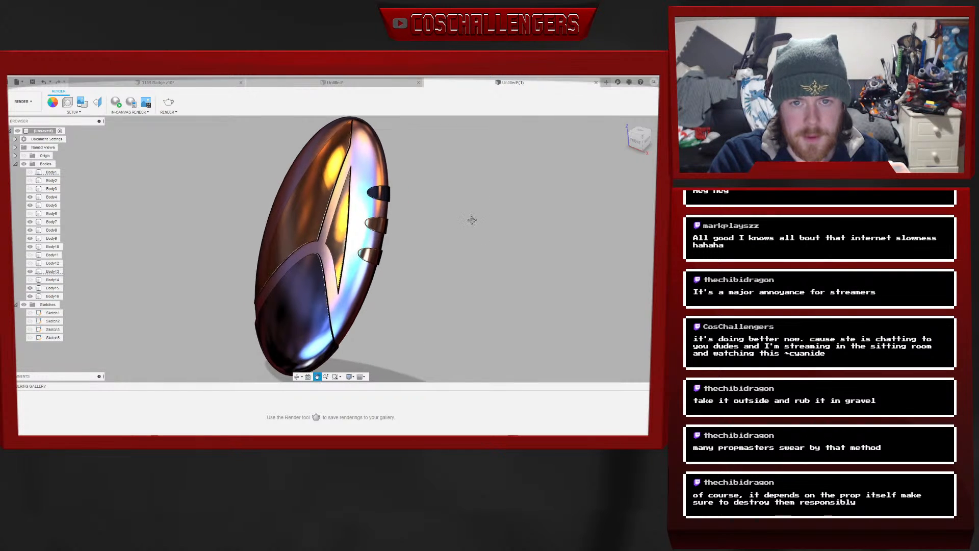
{"action": "middle_click_drag", "start_coordinate": [472, 220], "coordinate": [486, 225]}
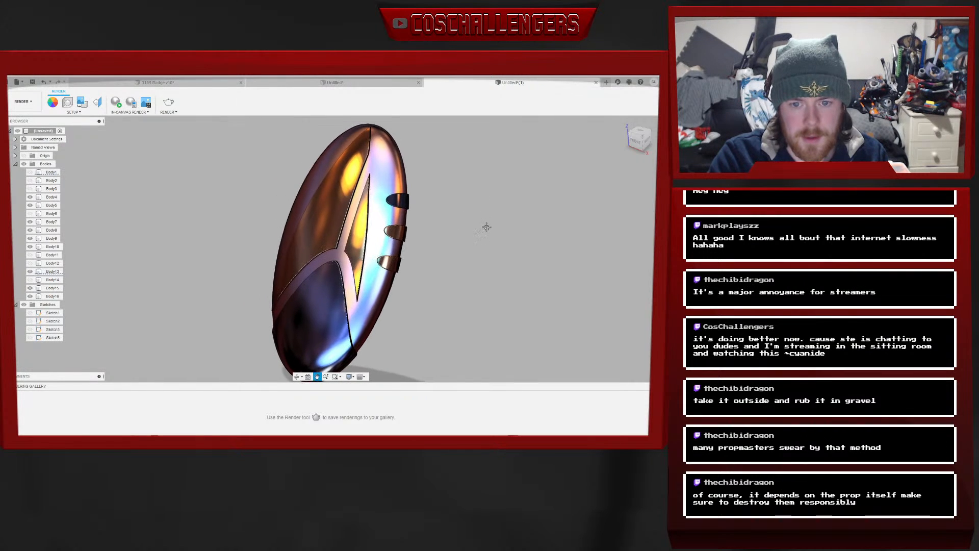
{"action": "left_click", "coordinate": [67, 103]}
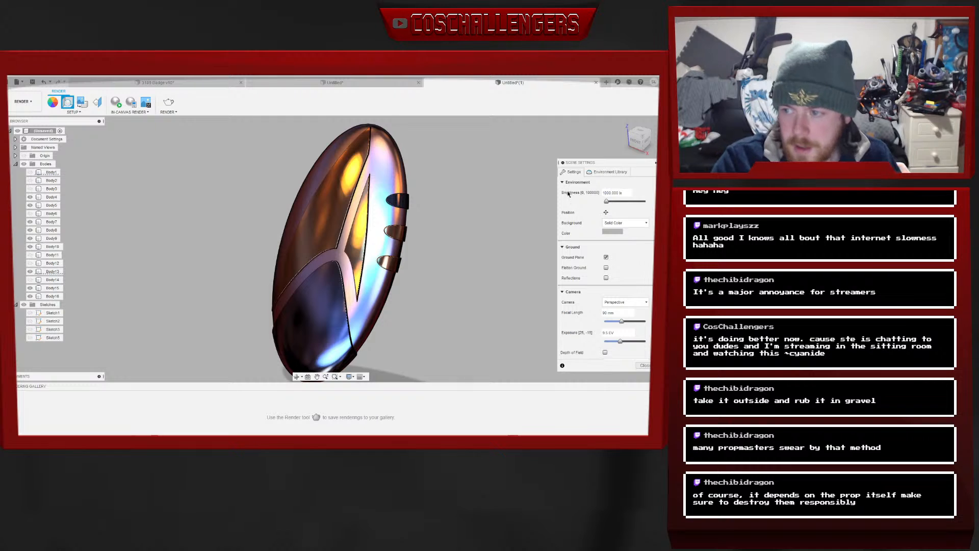
{"action": "key", "text": "BackSpace"}
{"action": "type", "text": "5"}
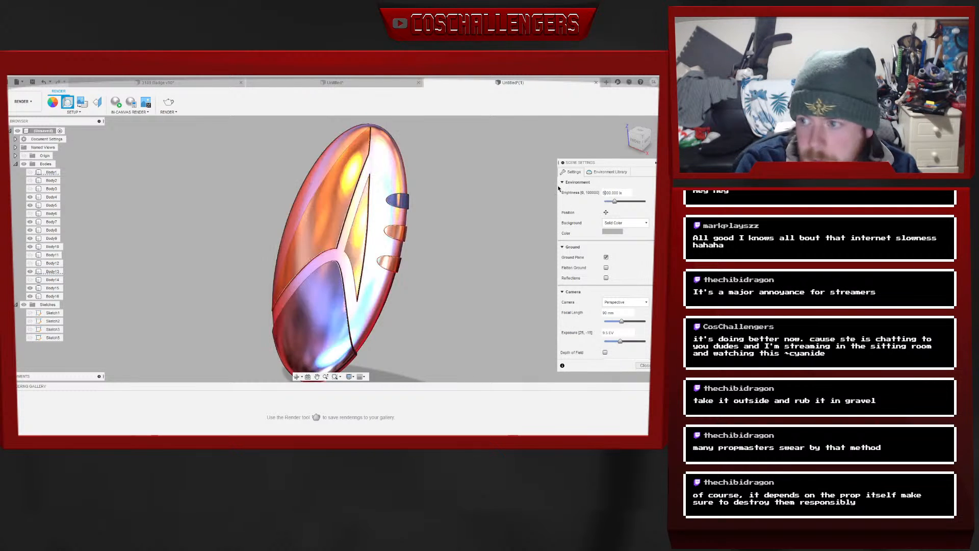
{"action": "key", "text": "BackSpace"}
{"action": "type", "text": "2"}
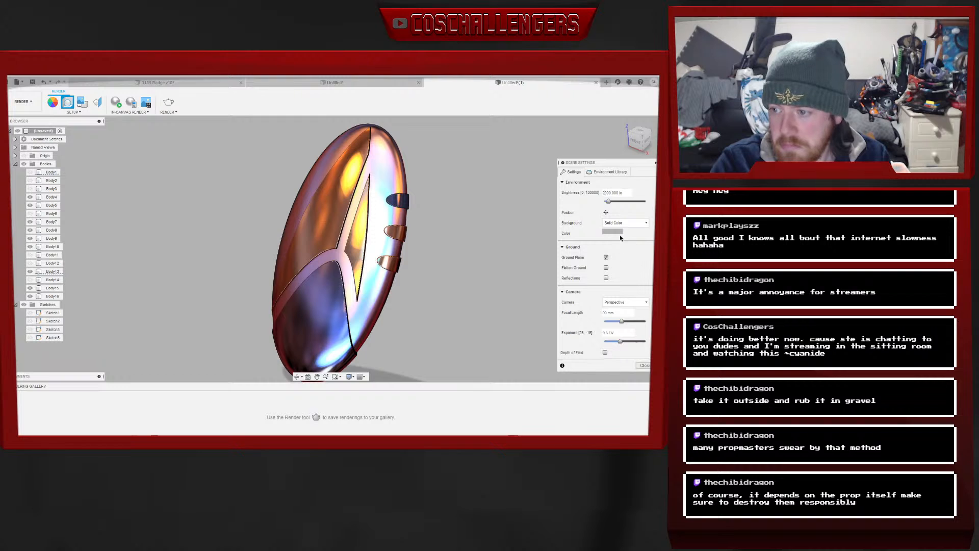
{"action": "left_click", "coordinate": [642, 365]}
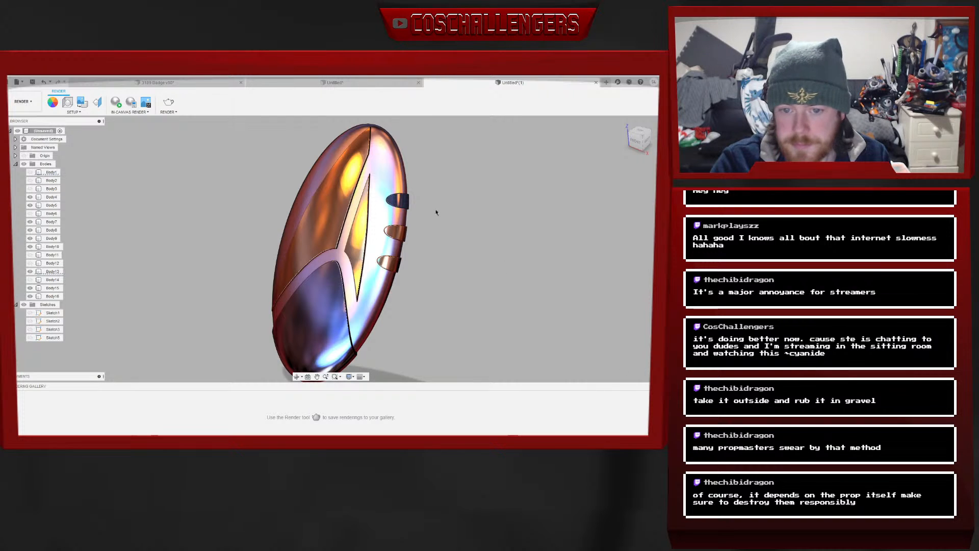
Frame the whole badge with its ground shadow in the canvas and start the in-canvas render
{"action": "middle_click_drag", "start_coordinate": [469, 220], "coordinate": [466, 213]}
{"action": "scroll", "coordinate": [467, 212], "scroll_direction": "up", "scroll_amount": 1}
{"action": "scroll", "coordinate": [467, 212], "scroll_direction": "down", "scroll_amount": 1}
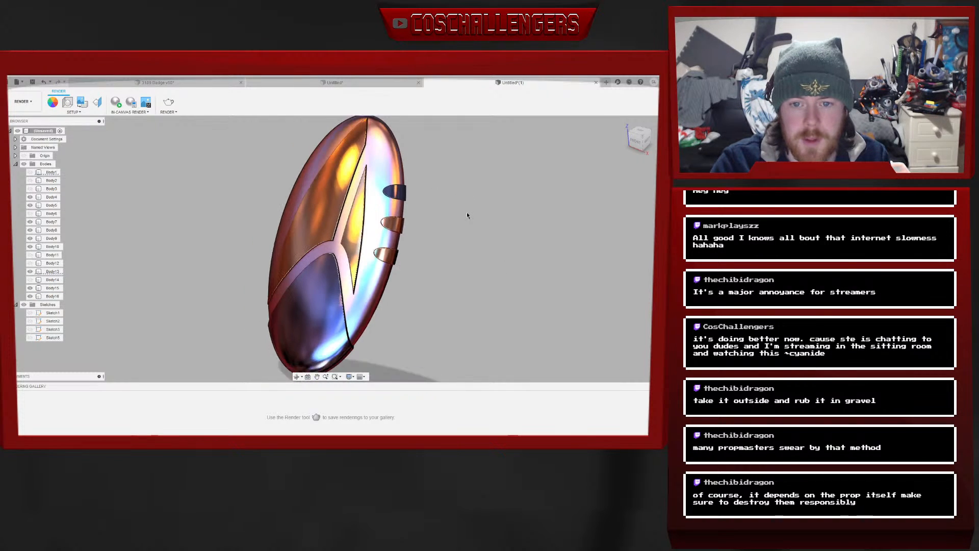
{"action": "scroll", "coordinate": [467, 215], "scroll_direction": "down", "scroll_amount": 2}
{"action": "middle_click_drag", "start_coordinate": [467, 214], "coordinate": [435, 211]}
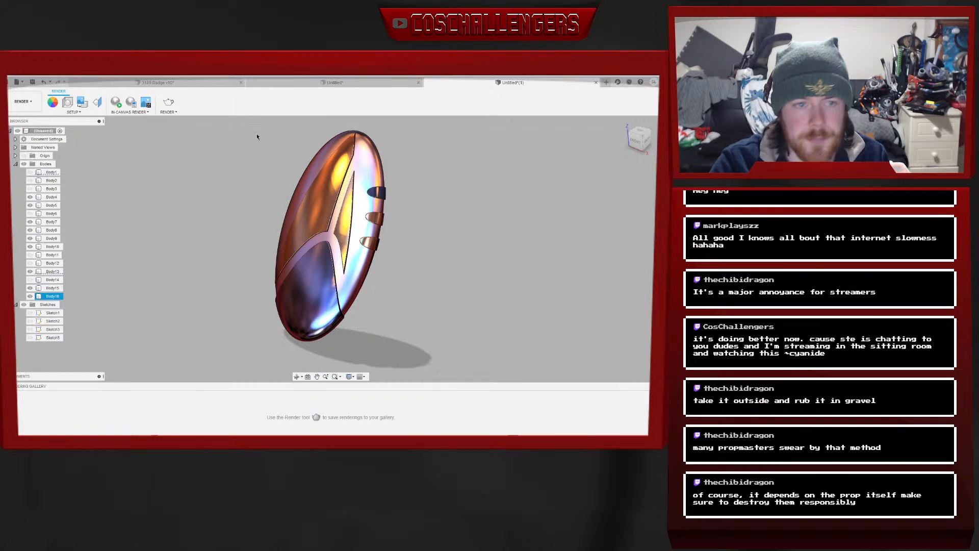
{"action": "left_click", "coordinate": [116, 102]}
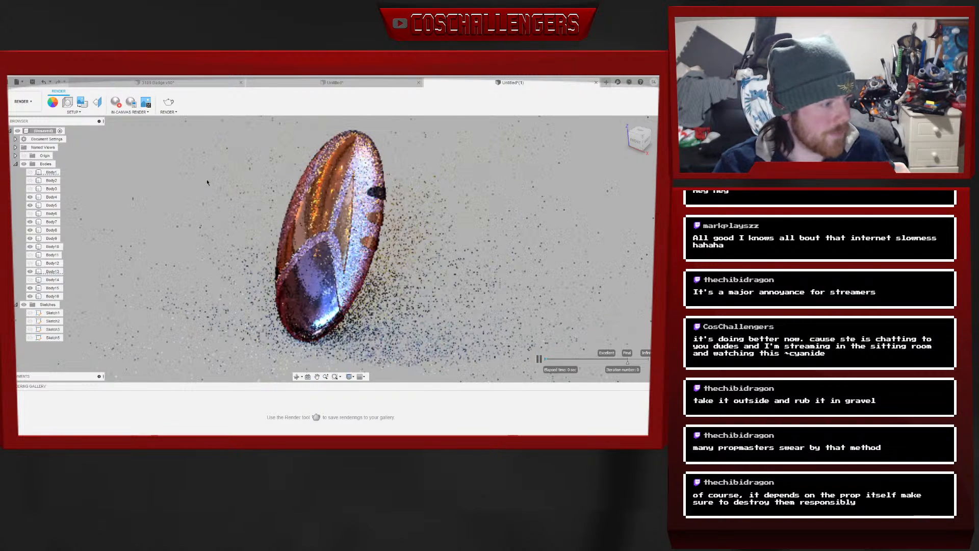
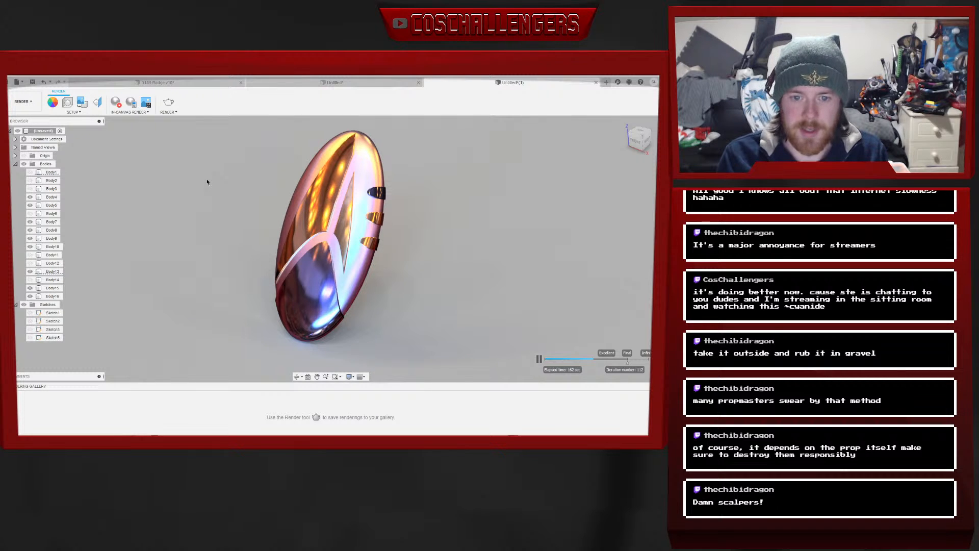
Save the design as "3189 Test" in the Admin Project so that the Render tool can be used
{"action": "left_click", "coordinate": [169, 104]}
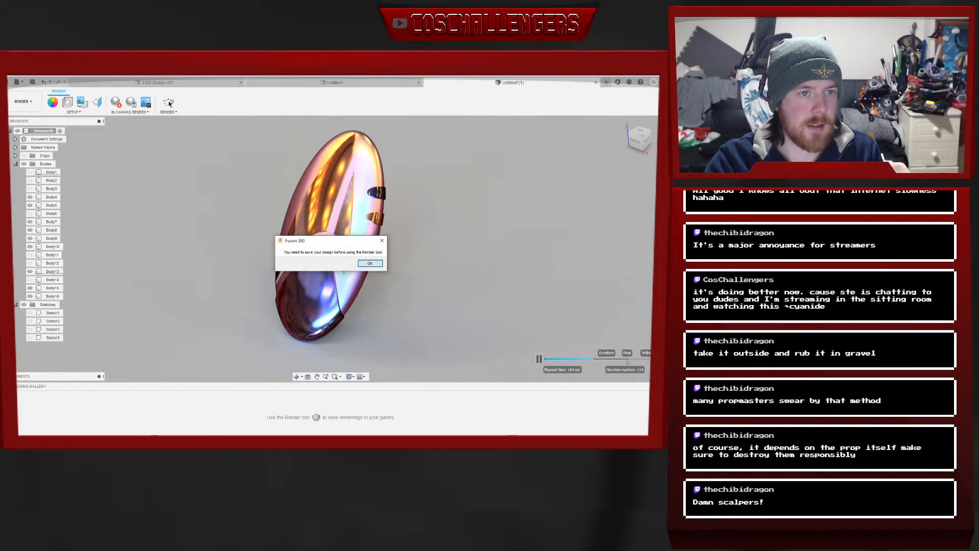
{"action": "left_click", "coordinate": [370, 264]}
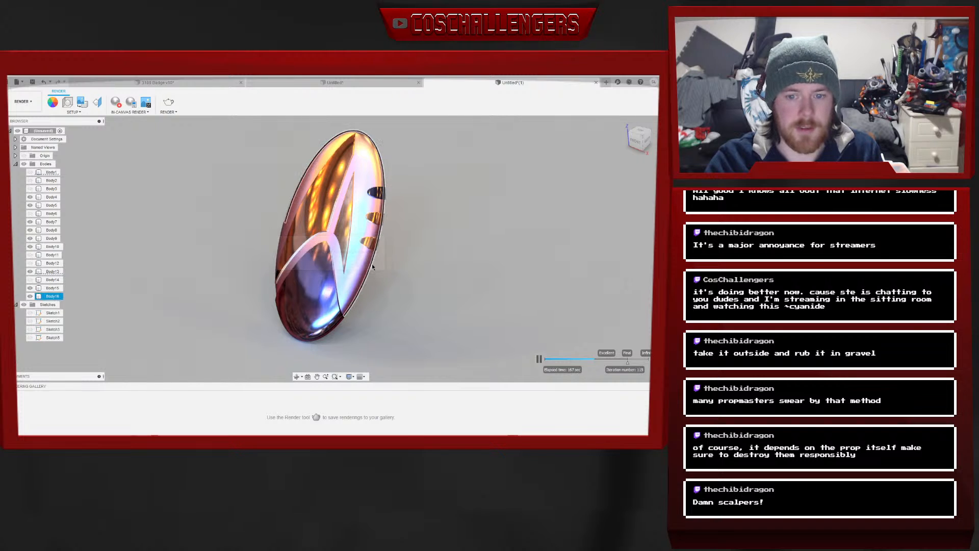
{"action": "left_click", "coordinate": [22, 83]}
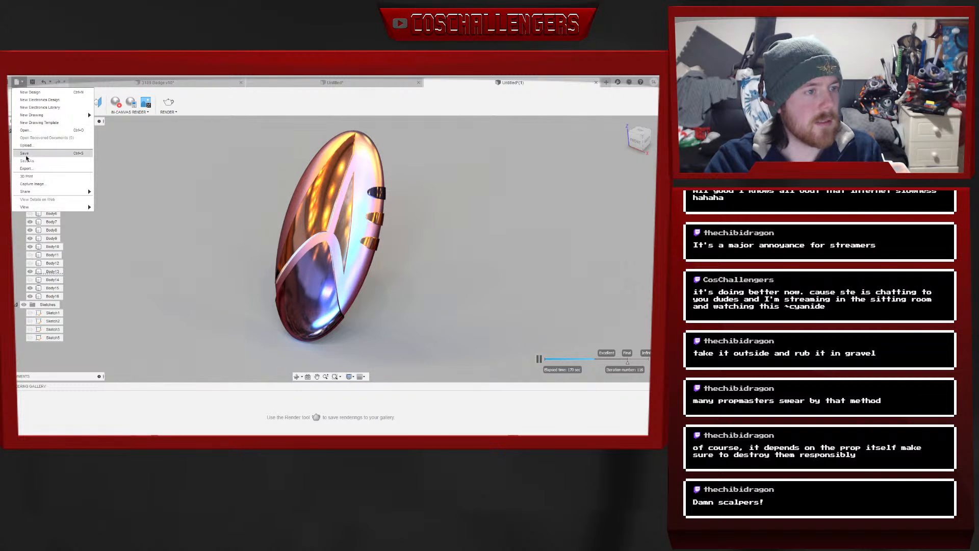
{"action": "left_click", "coordinate": [26, 157]}
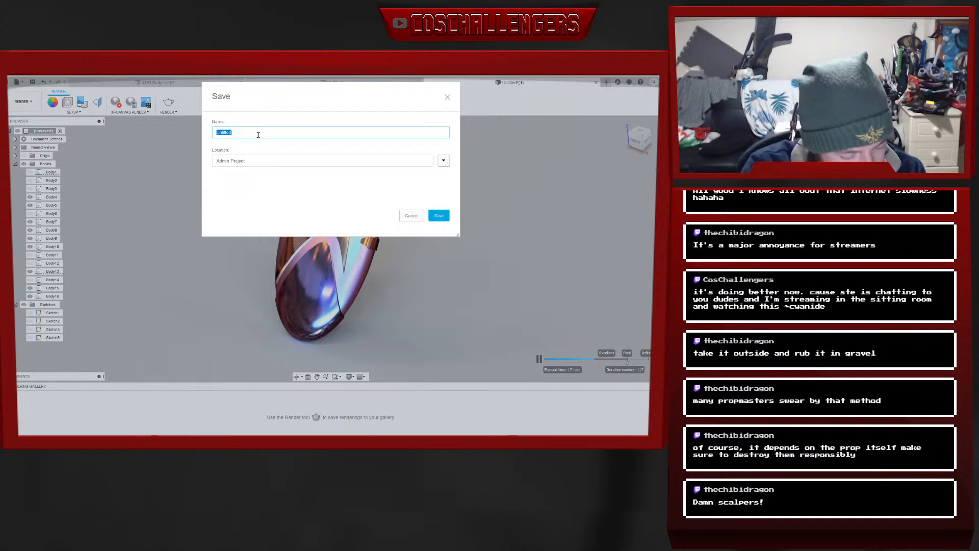
{"action": "type", "text": "3189"}
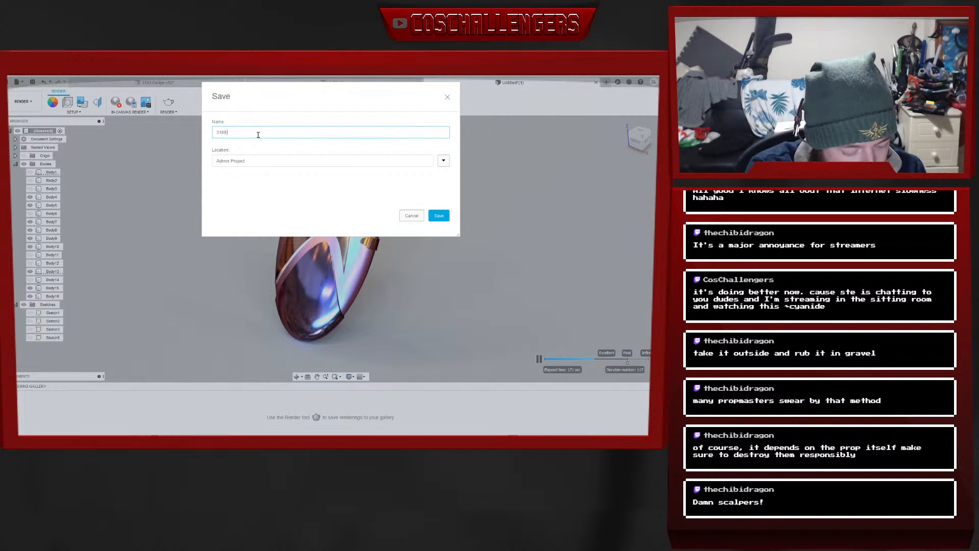
{"action": "type", "text": " Test"}
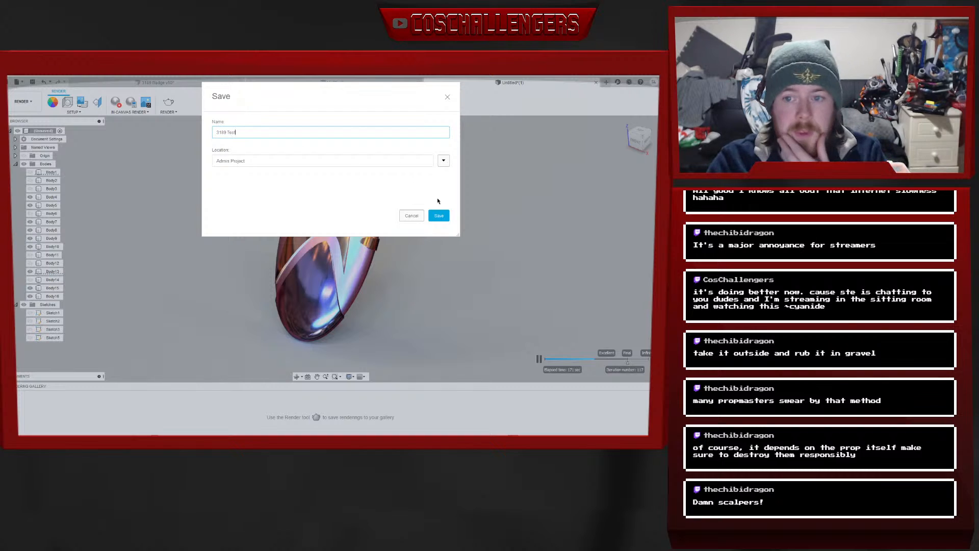
{"action": "left_click", "coordinate": [441, 218]}
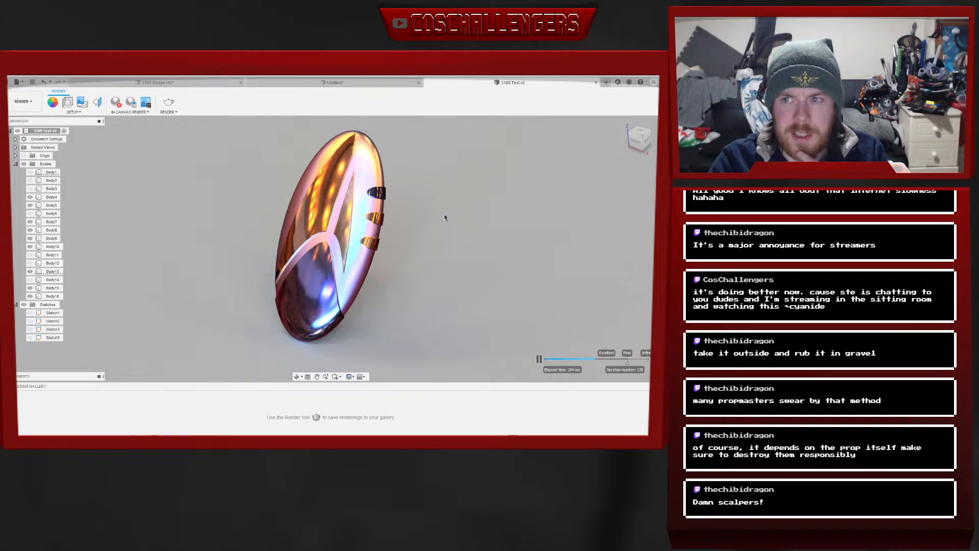
{"action": "left_click", "coordinate": [168, 102]}
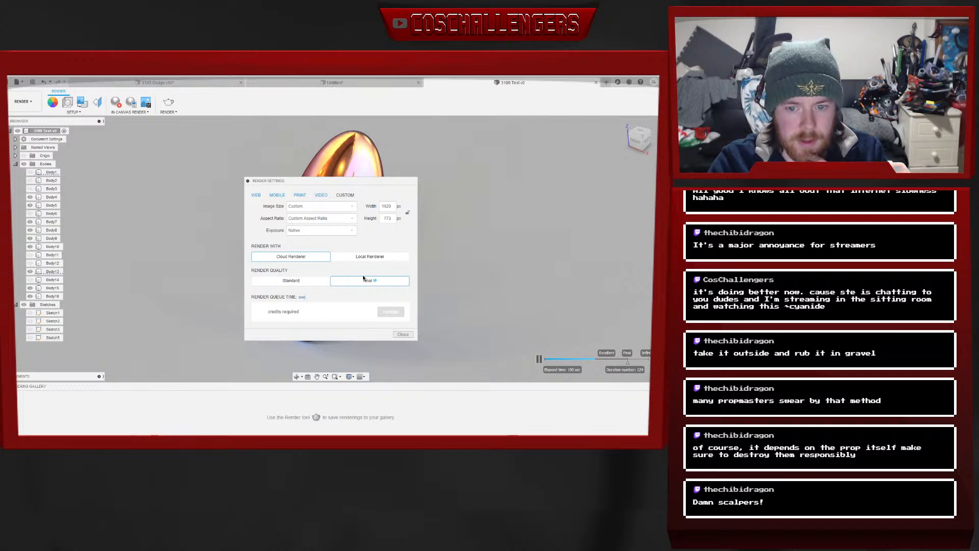
{"action": "left_click", "coordinate": [317, 230]}
{"action": "left_click", "coordinate": [307, 219]}
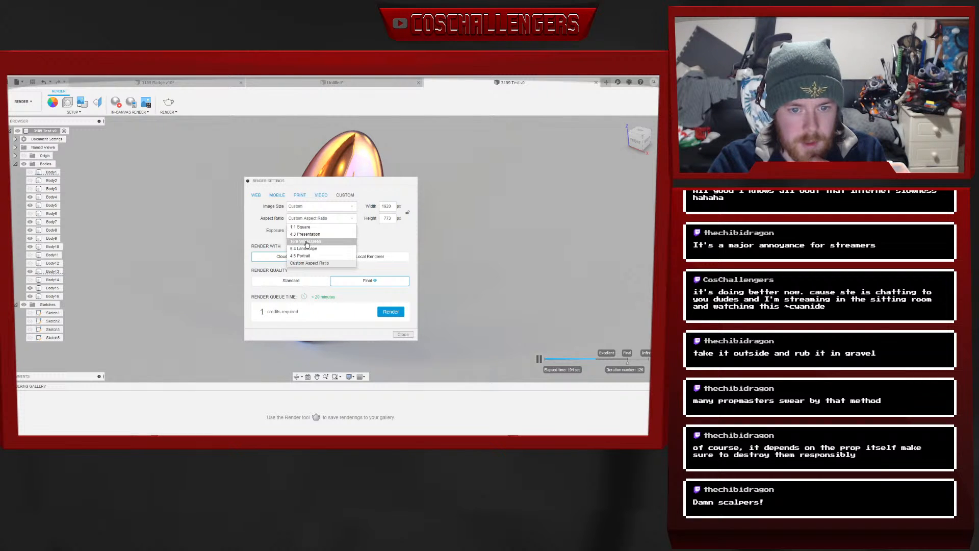
{"action": "left_click", "coordinate": [305, 241]}
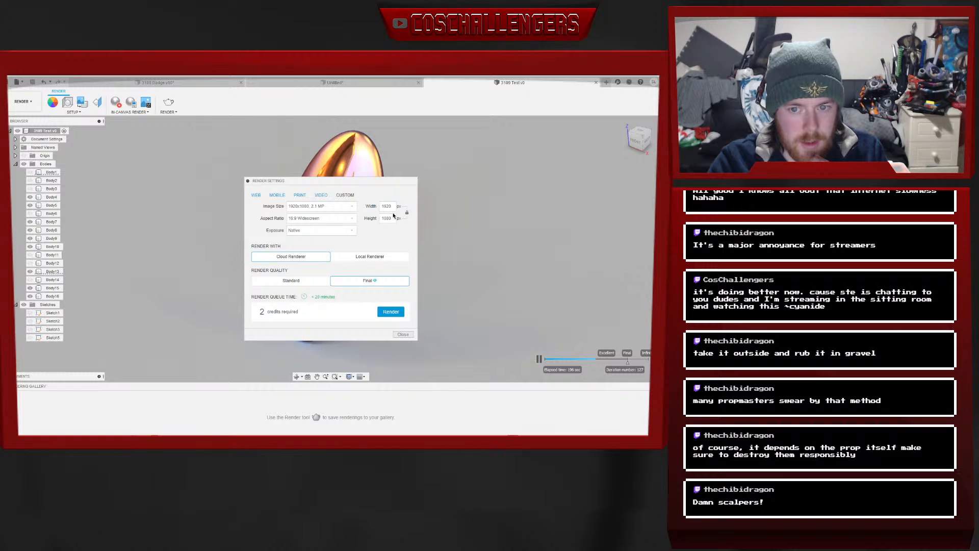
{"action": "key", "text": "BackSpace"}
{"action": "type", "text": "5"}
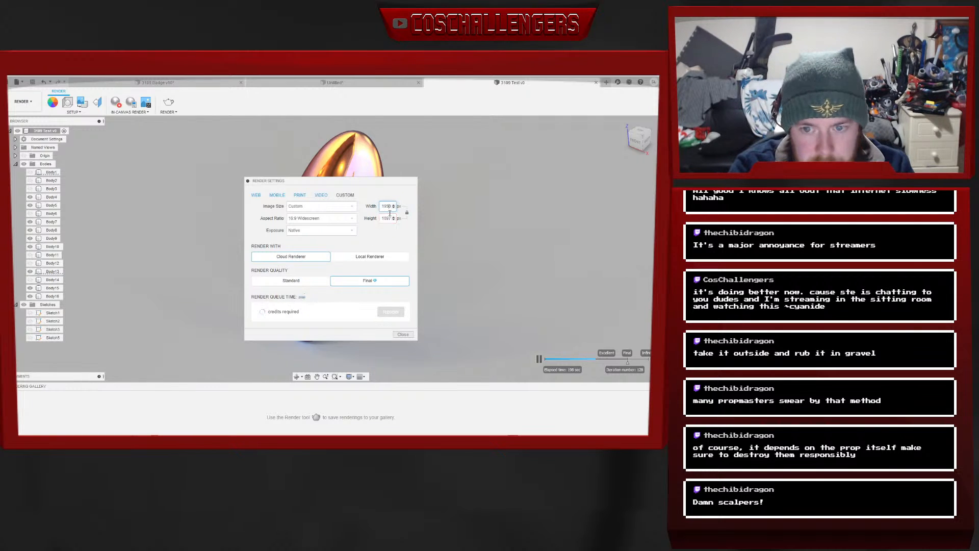
{"action": "key", "text": "Left"}
{"action": "key", "text": "BackSpace"}
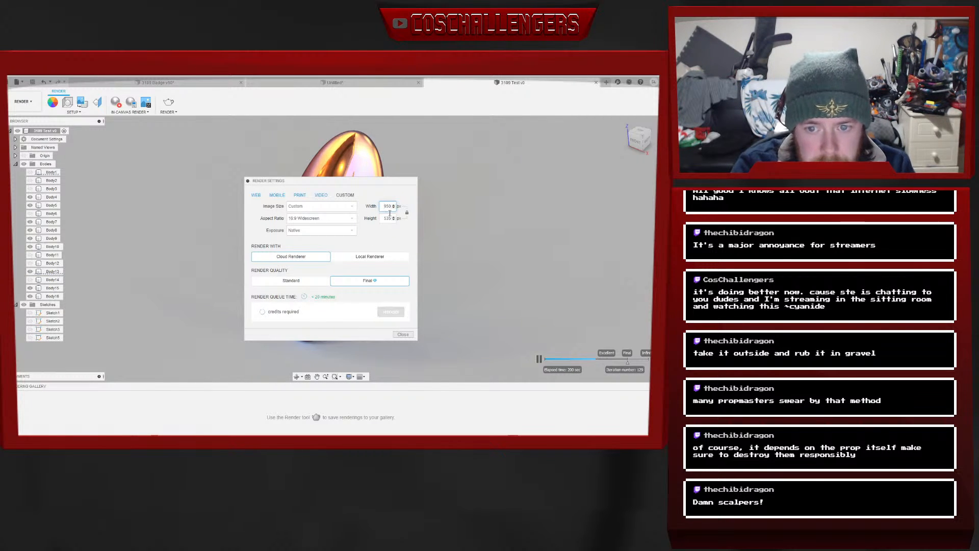
Reframe the badge closer and larger in the canvas for the render, cropping its upper and lower ends
{"action": "scroll", "coordinate": [467, 269], "scroll_direction": "down", "scroll_amount": 2}
{"action": "scroll", "coordinate": [467, 269], "scroll_direction": "up", "scroll_amount": 3}
{"action": "scroll", "coordinate": [467, 267], "scroll_direction": "up", "scroll_amount": 1}
{"action": "middle_click_drag", "start_coordinate": [467, 267], "coordinate": [513, 280]}
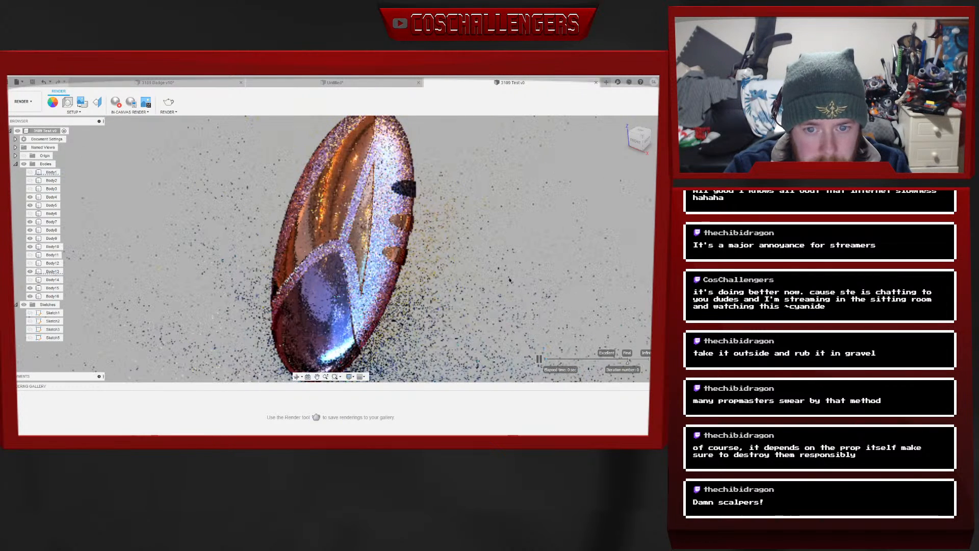
{"action": "scroll", "coordinate": [505, 278], "scroll_direction": "up", "scroll_amount": 1}
{"action": "middle_click_drag", "start_coordinate": [476, 283], "coordinate": [346, 192], "text": "shift"}
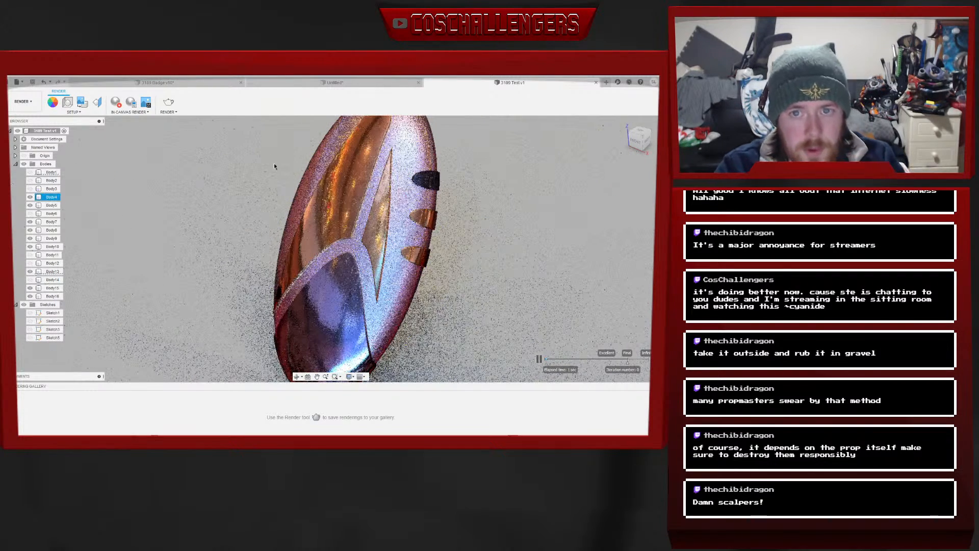
Start a final-quality cloud render of the badge with a 1:1 Square aspect ratio and a width of 950 px
{"action": "left_click", "coordinate": [169, 102]}
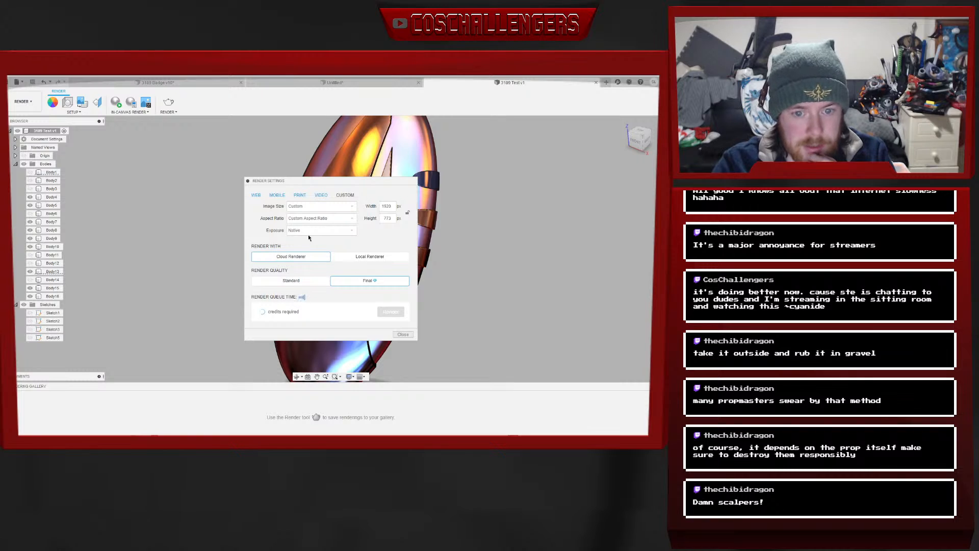
{"action": "left_click", "coordinate": [319, 219]}
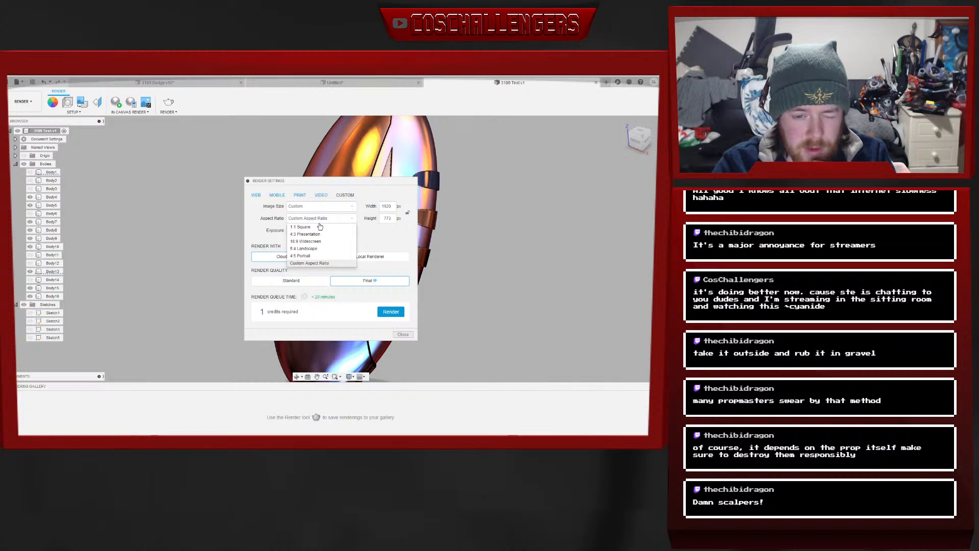
{"action": "left_click", "coordinate": [309, 241]}
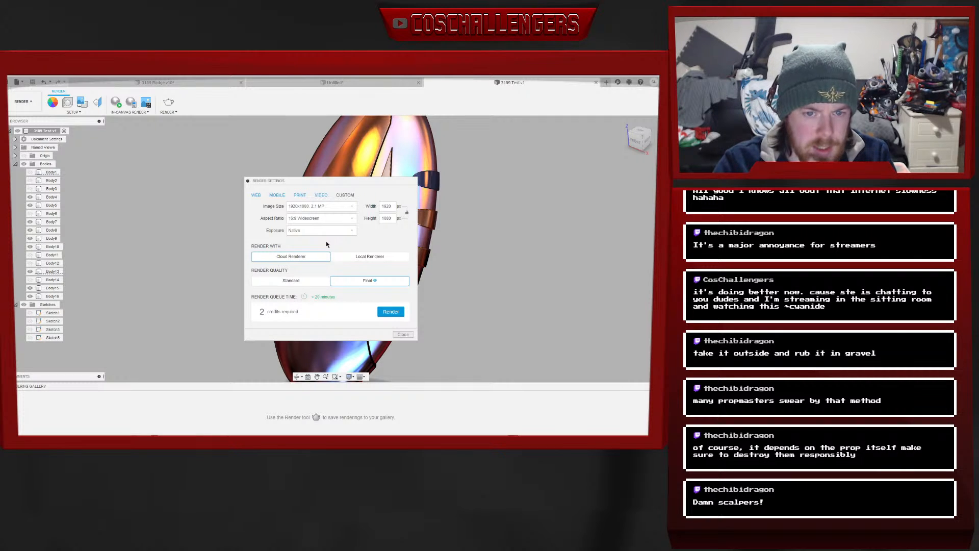
{"action": "double_click", "coordinate": [386, 206]}
{"action": "type", "text": "1"}
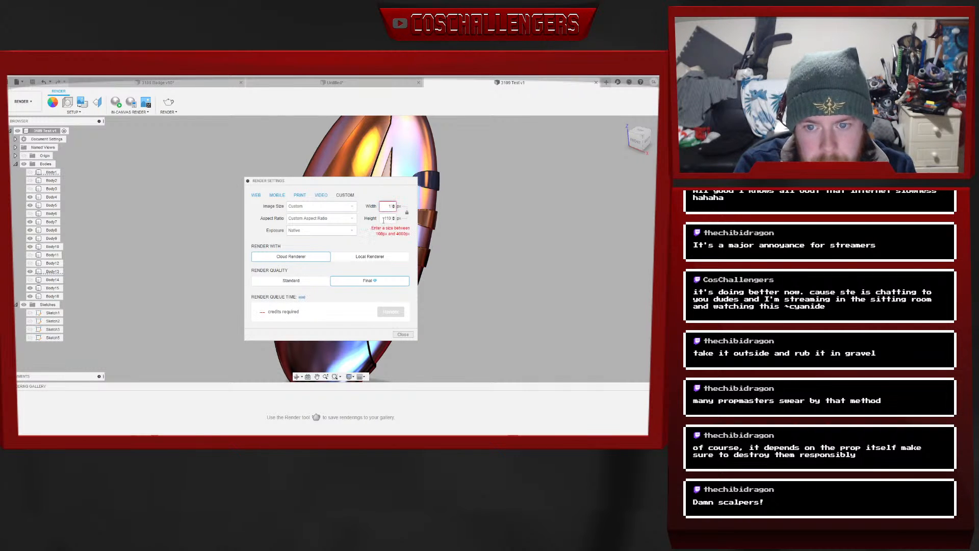
{"action": "type", "text": "950"}
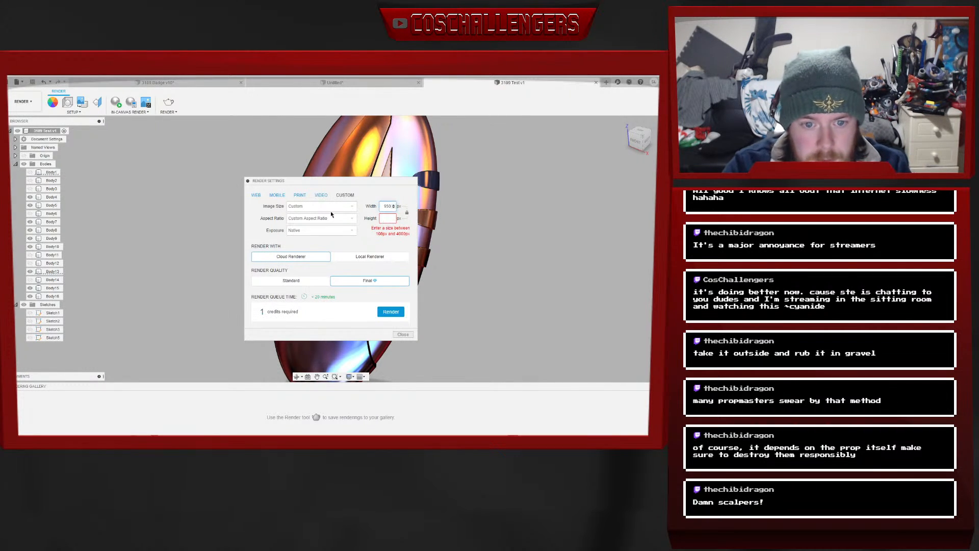
{"action": "left_click", "coordinate": [317, 219]}
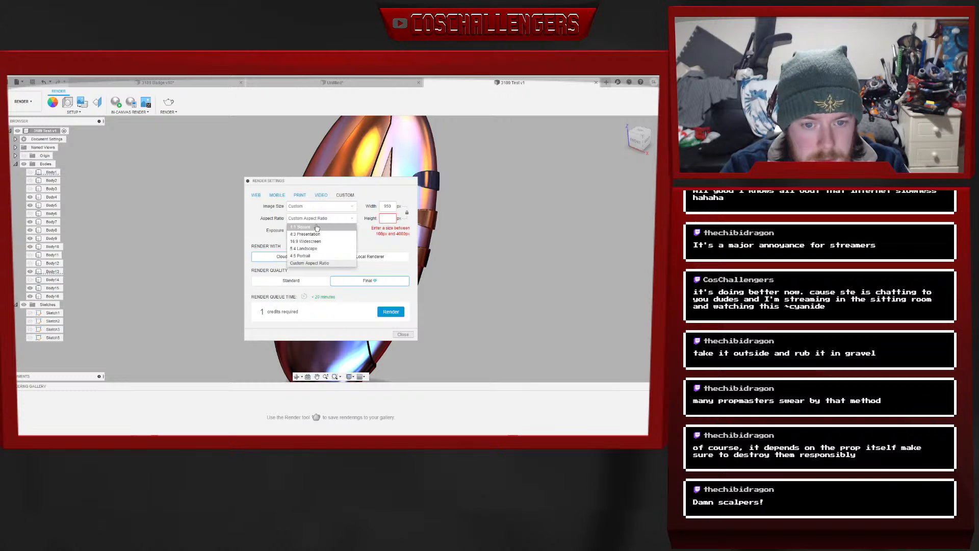
{"action": "left_click", "coordinate": [314, 227]}
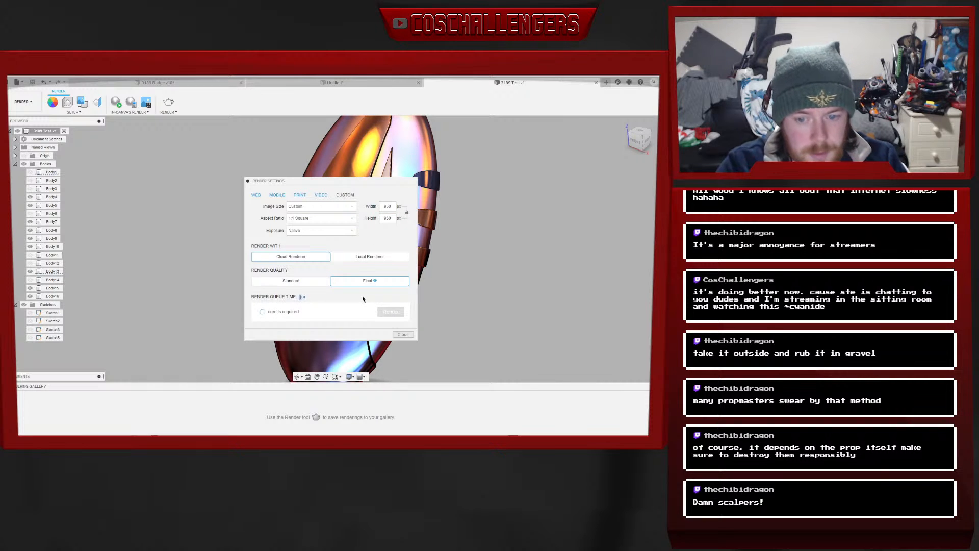
{"action": "left_click", "coordinate": [391, 313]}
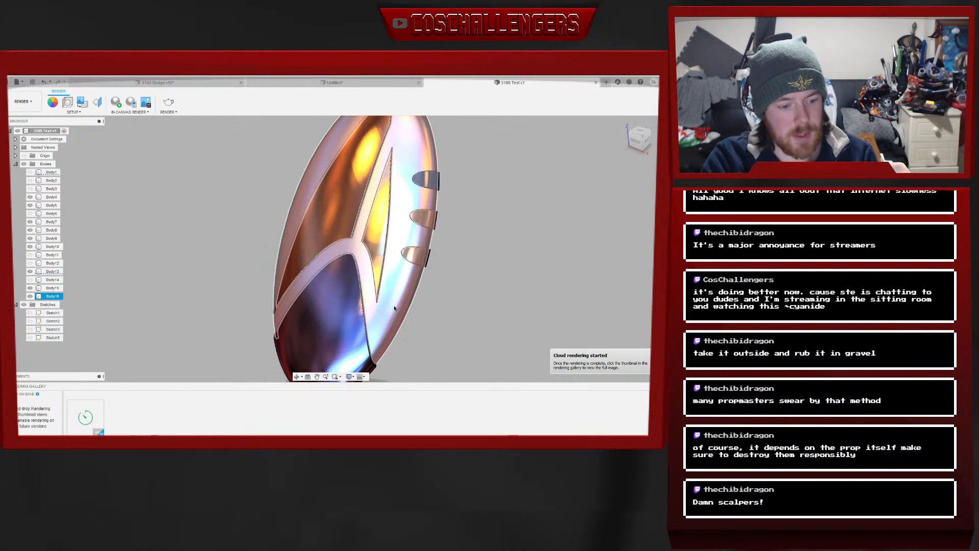
Check the status of the cloud rendering job in the rendering gallery and close the gallery window
{"action": "left_click", "coordinate": [313, 310]}
{"action": "left_click", "coordinate": [167, 240]}
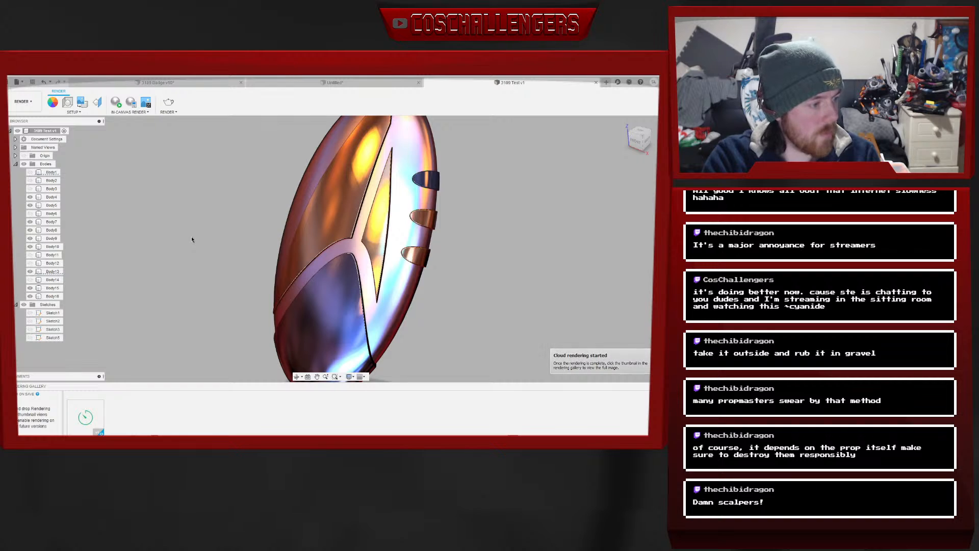
{"action": "left_click", "coordinate": [85, 419]}
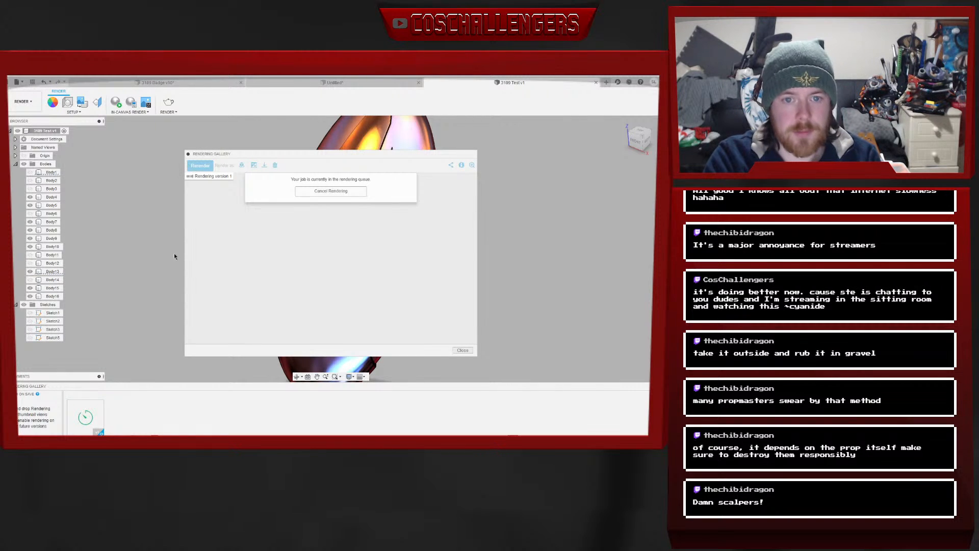
{"action": "left_click", "coordinate": [462, 350]}
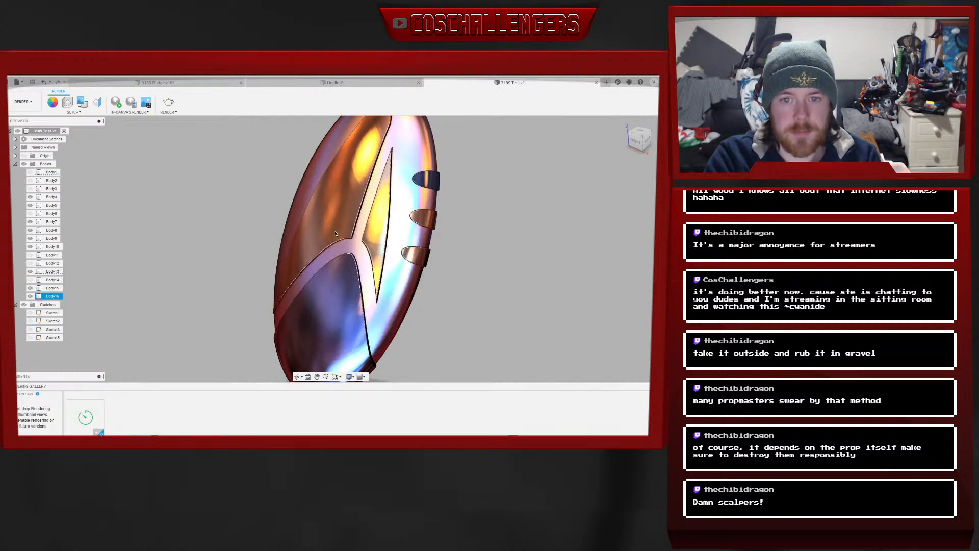
Start the in-canvas render of the badge and recheck the queued cloud job in the rendering gallery
{"action": "left_click", "coordinate": [115, 104]}
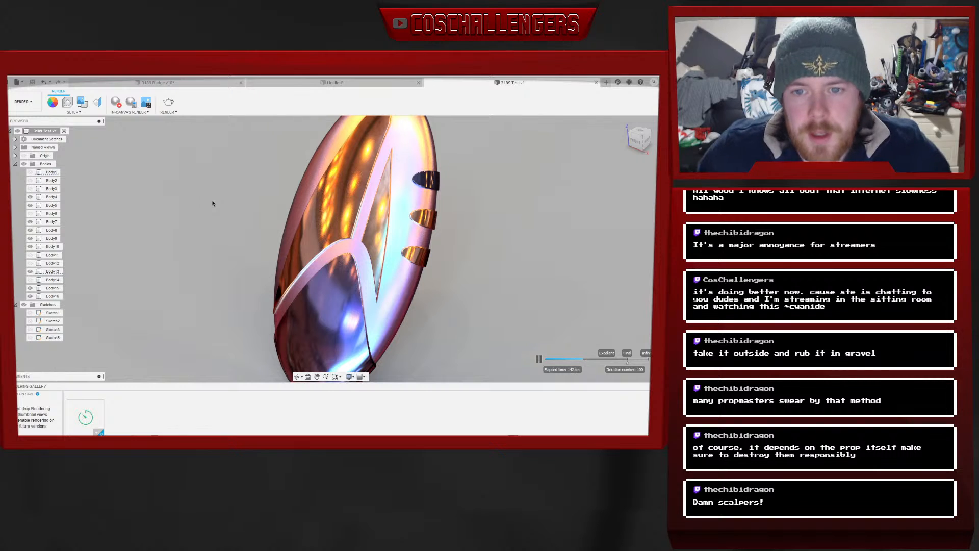
{"action": "left_click", "coordinate": [94, 399]}
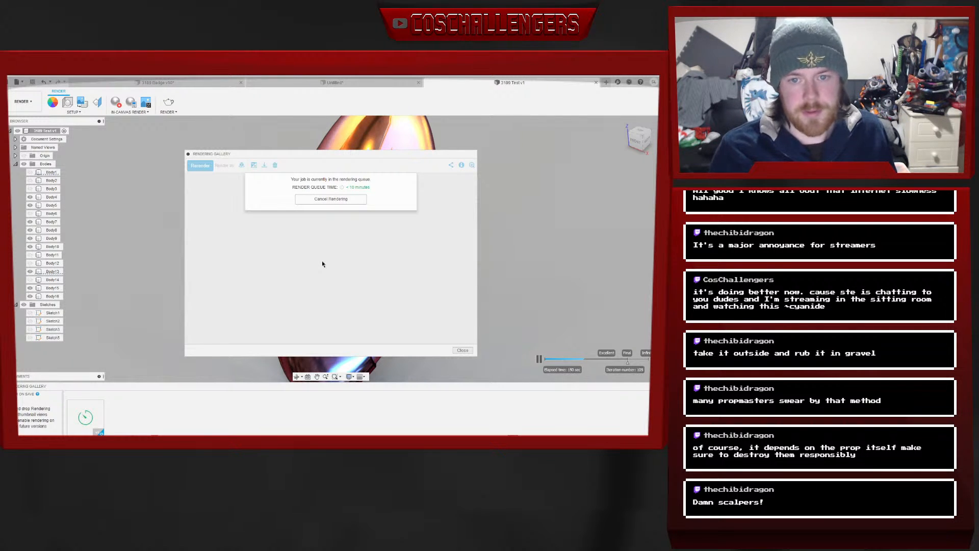
{"action": "left_click", "coordinate": [463, 350]}
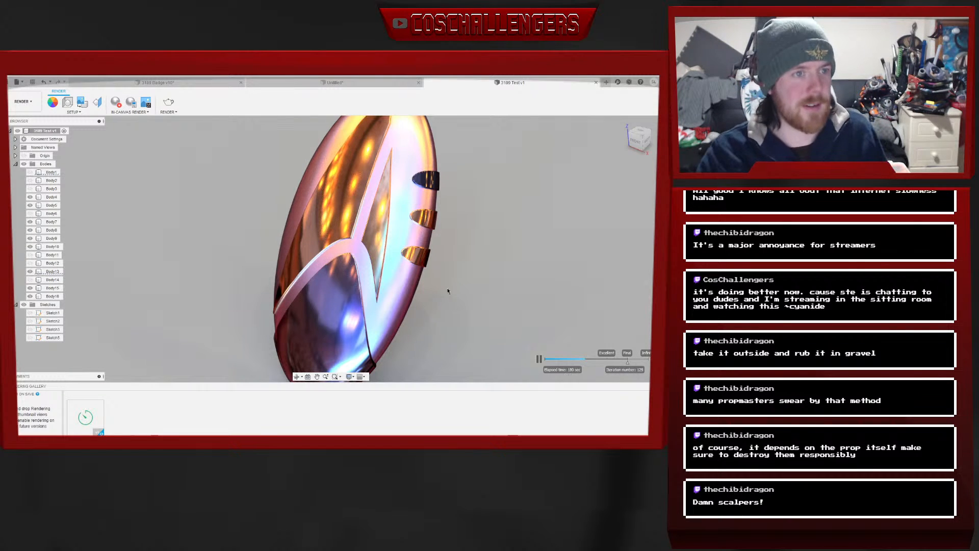
Switch to the untitled pyramid design, orbit its view slightly and run a short in-canvas render, stopping it again
{"action": "left_click", "coordinate": [335, 83]}
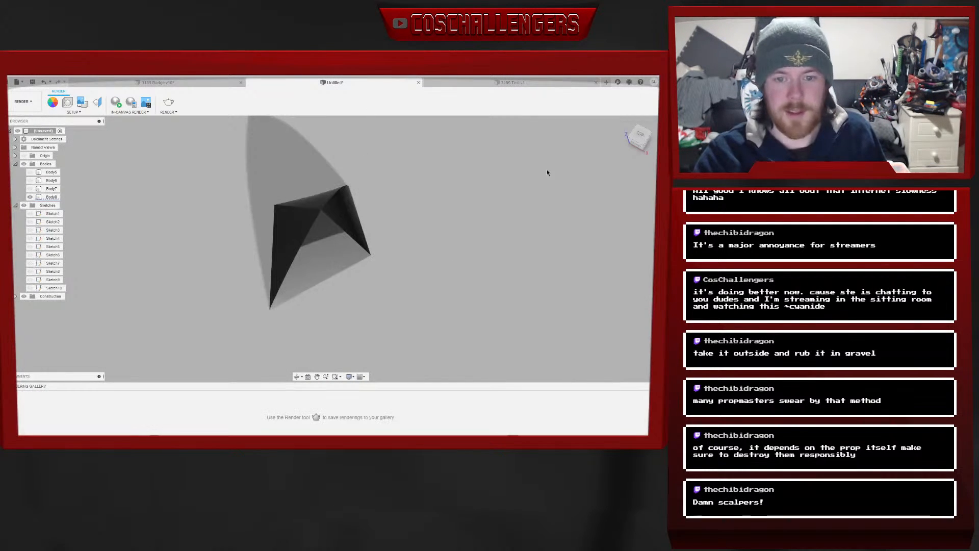
{"action": "mouse_move", "coordinate": [638, 142]}
{"action": "left_mouse_down"}
{"action": "mouse_move", "coordinate": [614, 106]}
{"action": "mouse_move", "coordinate": [572, 126]}
{"action": "mouse_move", "coordinate": [491, 132]}
{"action": "mouse_move", "coordinate": [490, 144]}
{"action": "left_mouse_up"}
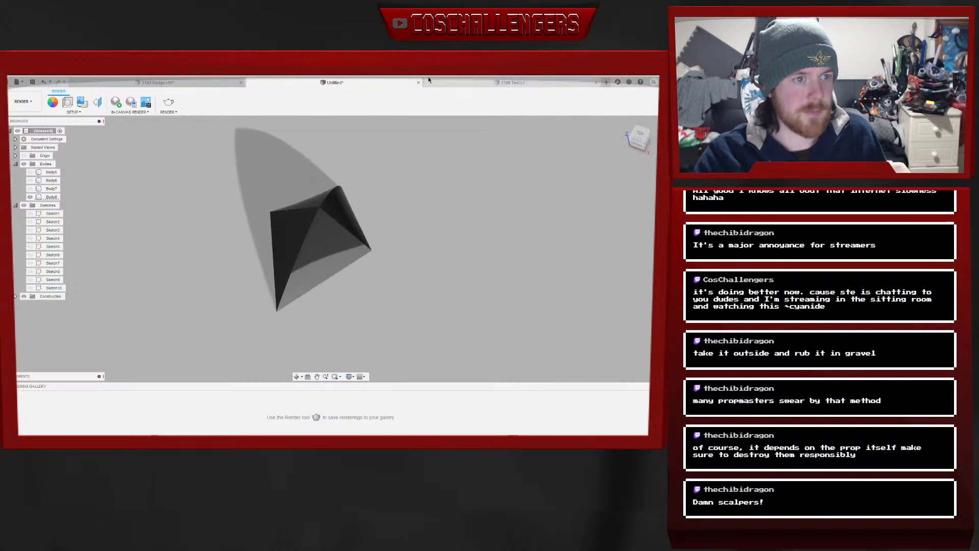
{"action": "left_click", "coordinate": [116, 102]}
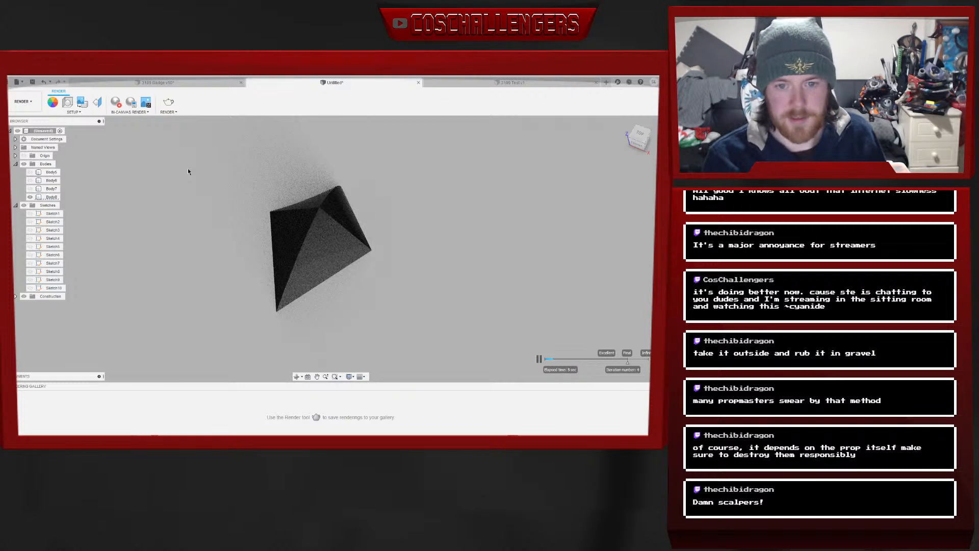
{"action": "left_click", "coordinate": [114, 103]}
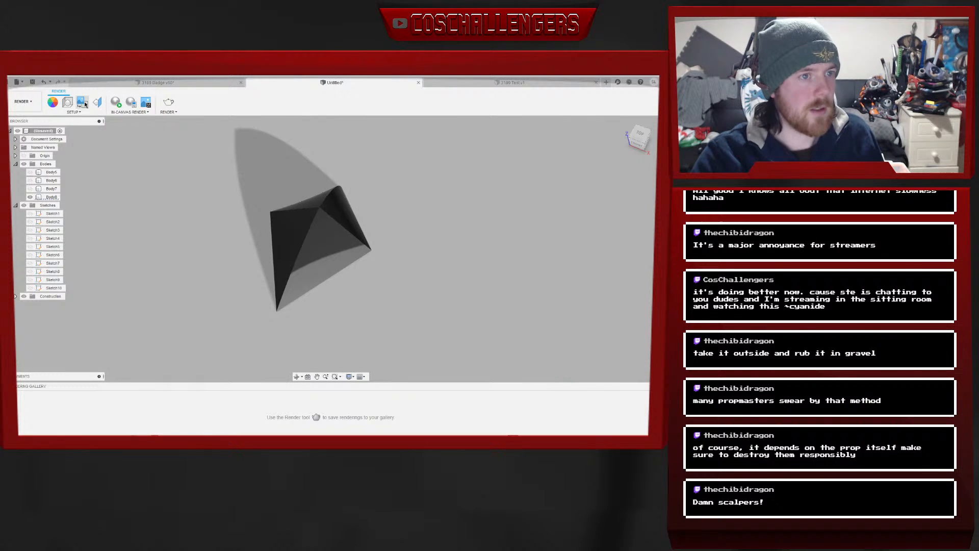
Switch to the Design workspace and fillet the four edges meeting at the pyramid's peak with a 0.25 mm radius
{"action": "left_click", "coordinate": [22, 101]}
{"action": "left_click", "coordinate": [19, 118]}
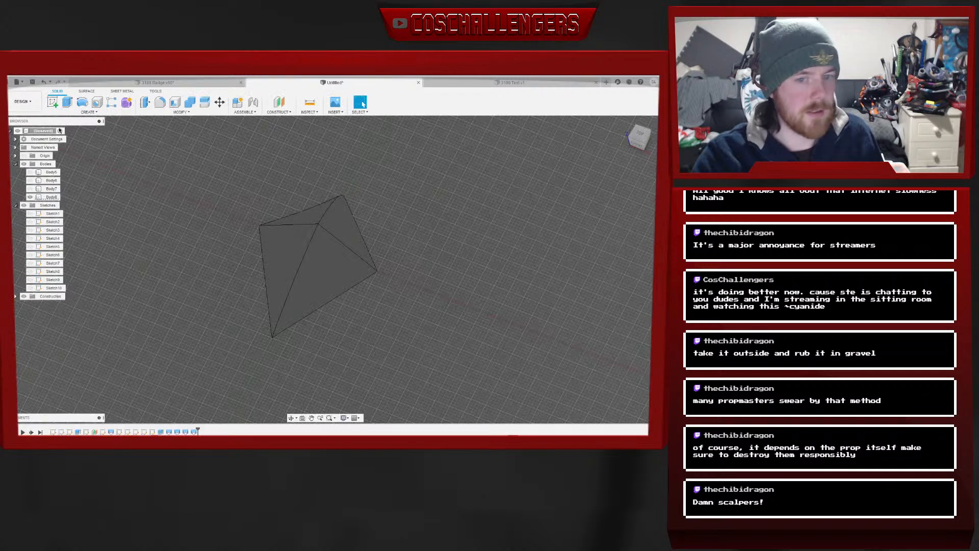
{"action": "left_click", "coordinate": [159, 102]}
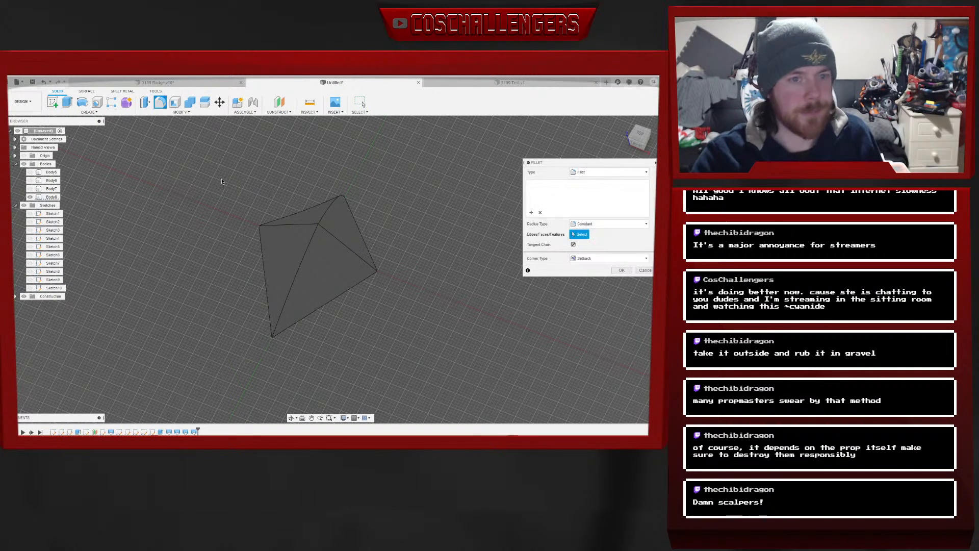
{"action": "left_click", "coordinate": [313, 227]}
{"action": "left_click", "coordinate": [325, 228]}
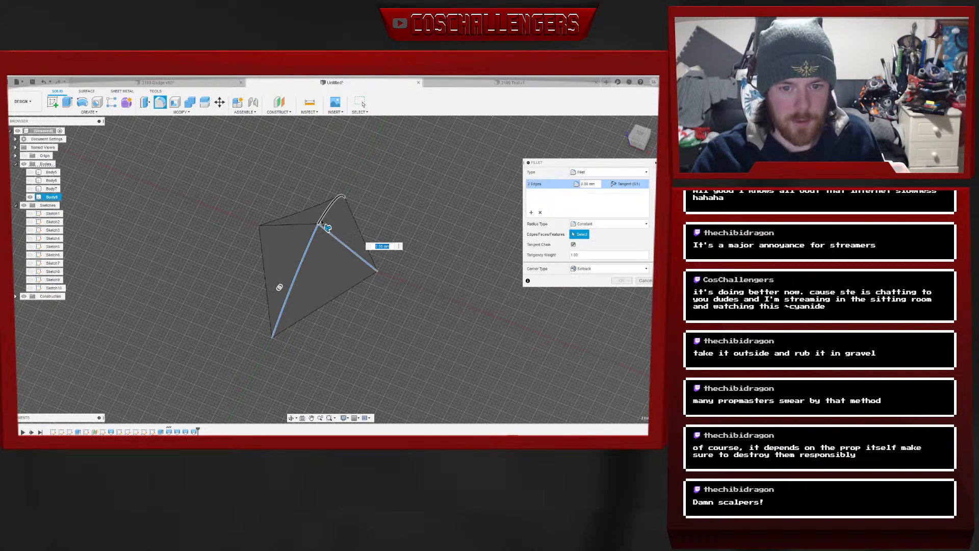
{"action": "left_click", "coordinate": [323, 217]}
{"action": "left_click", "coordinate": [309, 224]}
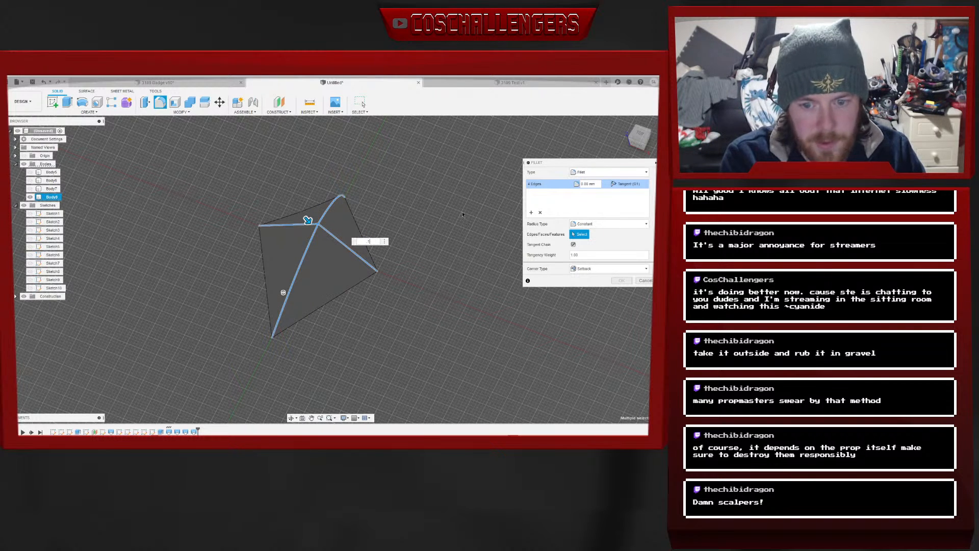
{"action": "type", "text": ".1"}
{"action": "type", "text": "5"}
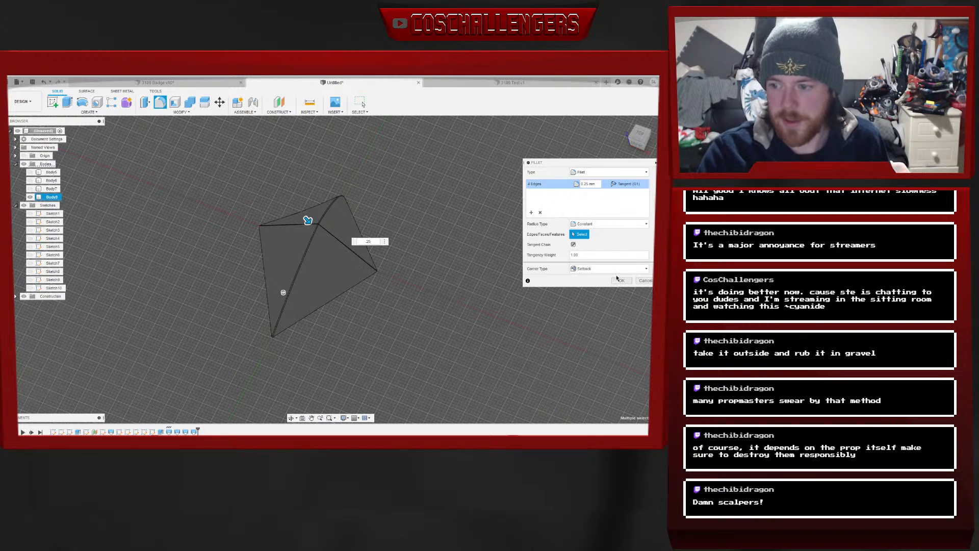
Try the Rolling Ball corner type for the fillet, return it to Setback and apply the fillet
{"action": "left_click", "coordinate": [595, 268]}
{"action": "left_click", "coordinate": [595, 281]}
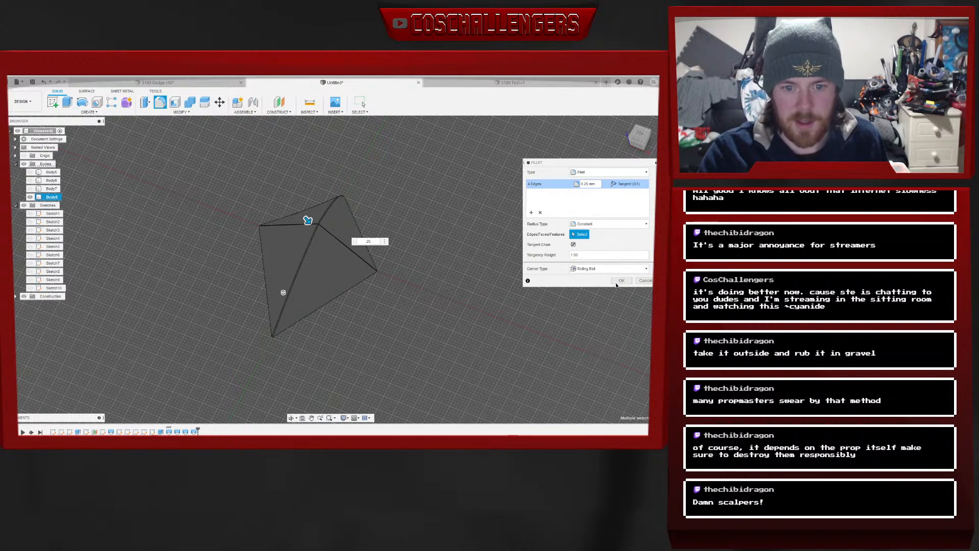
{"action": "left_click", "coordinate": [610, 271]}
{"action": "left_click", "coordinate": [591, 286]}
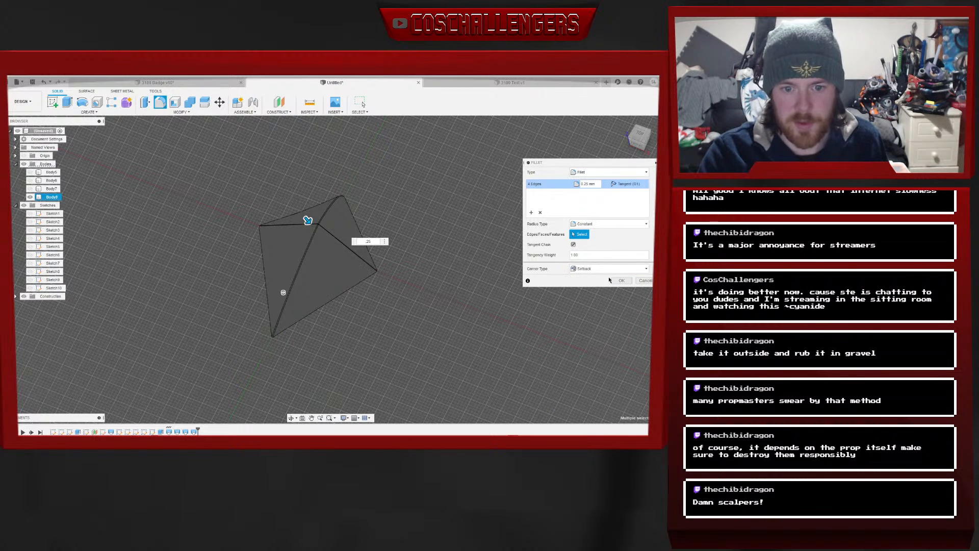
{"action": "key", "text": "Return"}
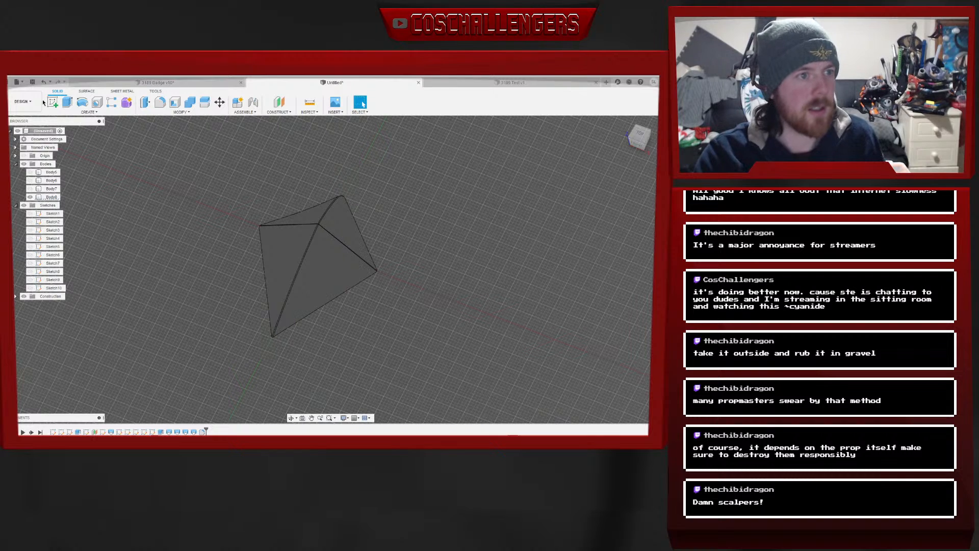
Return to the Render workspace and start the in-canvas render of the filleted pyramid
{"action": "left_click", "coordinate": [22, 102]}
{"action": "left_click", "coordinate": [28, 143]}
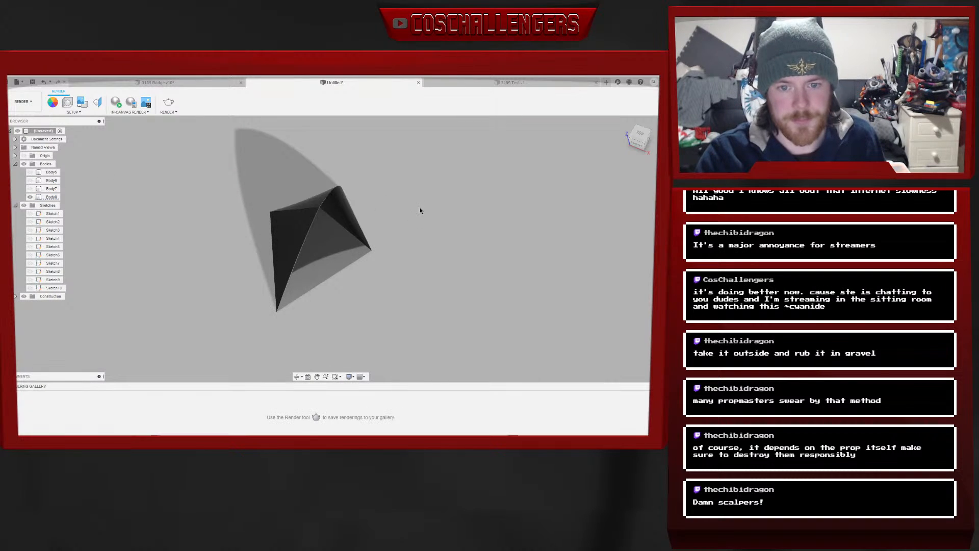
{"action": "left_click", "coordinate": [114, 103]}
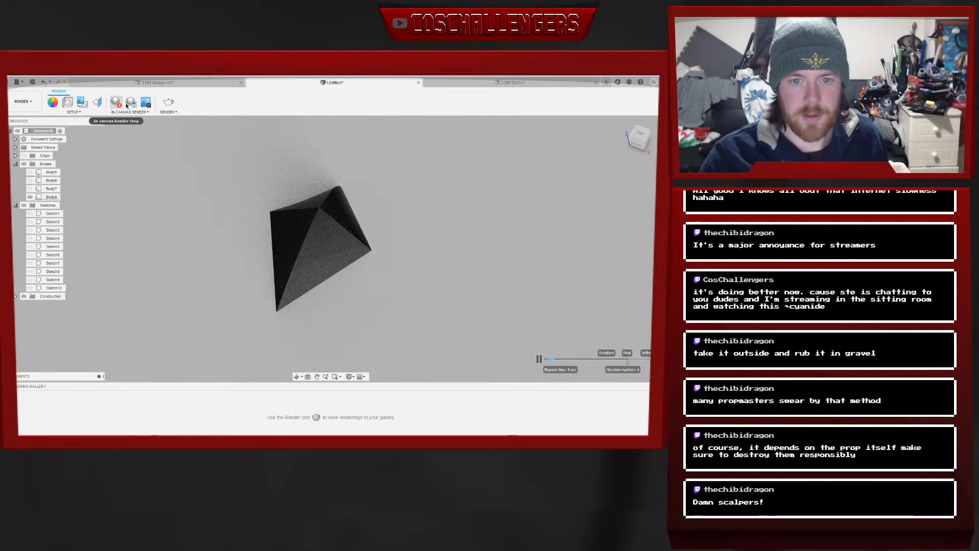
Examine the filleted pyramid's in-canvas render up close, orbiting slightly to view its peak and rounded edges
{"action": "scroll", "coordinate": [308, 203], "scroll_direction": "up", "scroll_amount": 2}
{"action": "scroll", "coordinate": [308, 202], "scroll_direction": "up", "scroll_amount": 2}
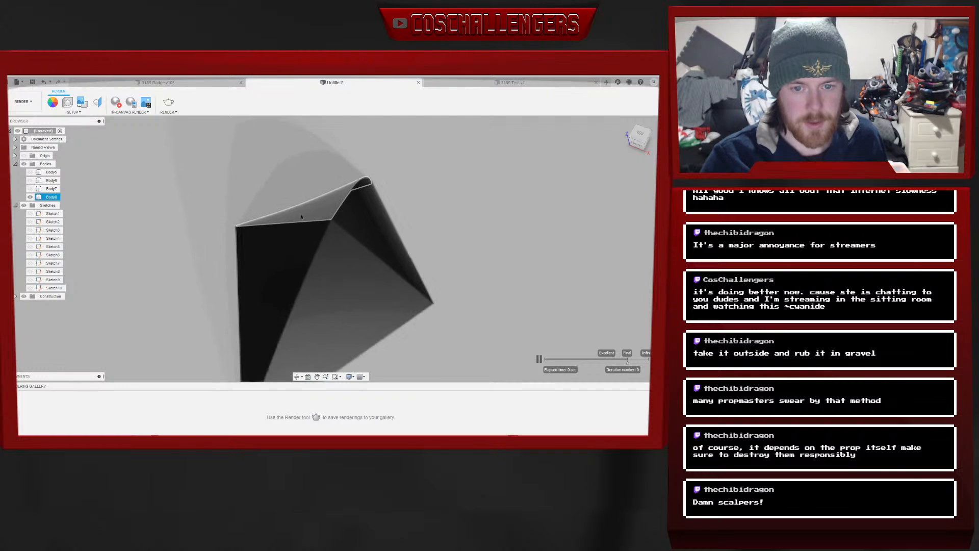
{"action": "middle_click_drag", "start_coordinate": [325, 224], "coordinate": [348, 164]}
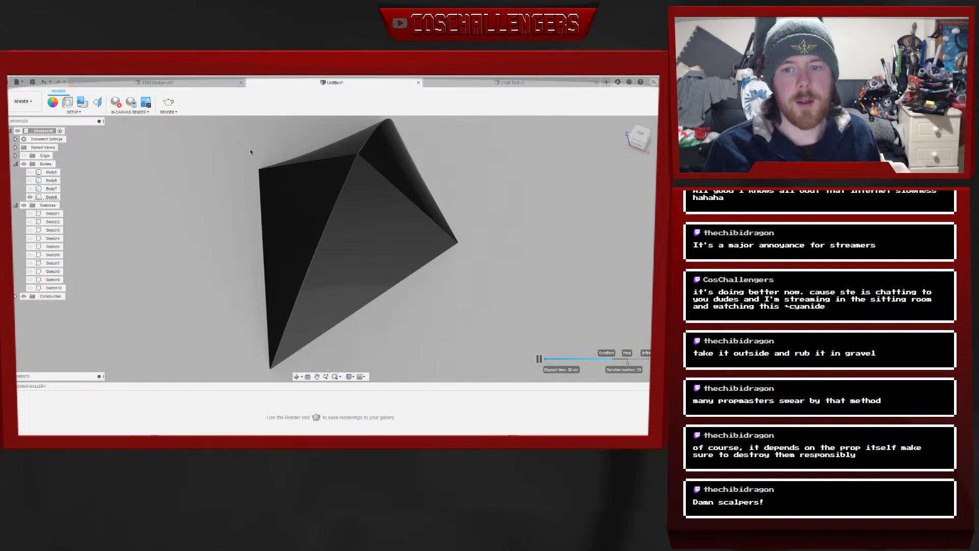
{"action": "left_click", "coordinate": [377, 195]}
{"action": "left_click", "coordinate": [550, 197]}
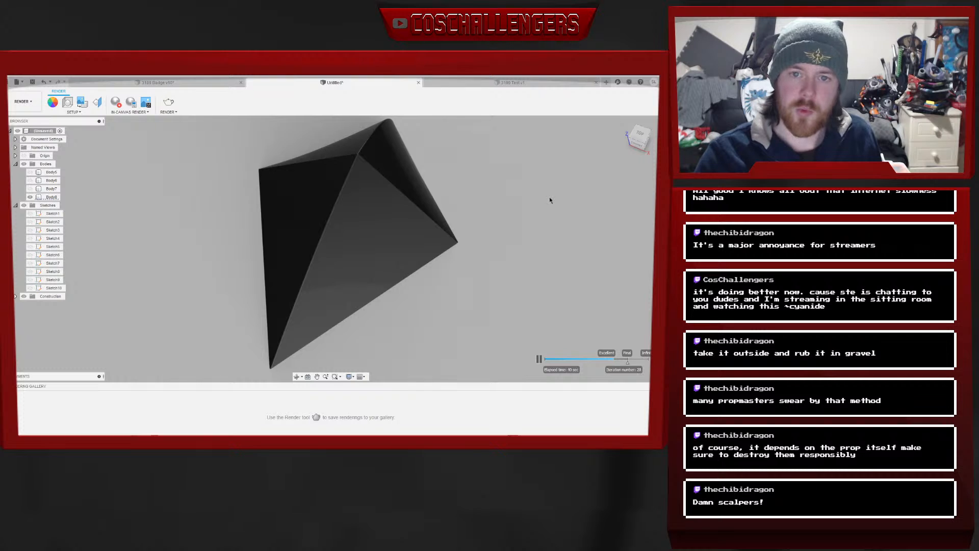
{"action": "middle_click_drag", "start_coordinate": [549, 201], "coordinate": [503, 197], "text": "shift"}
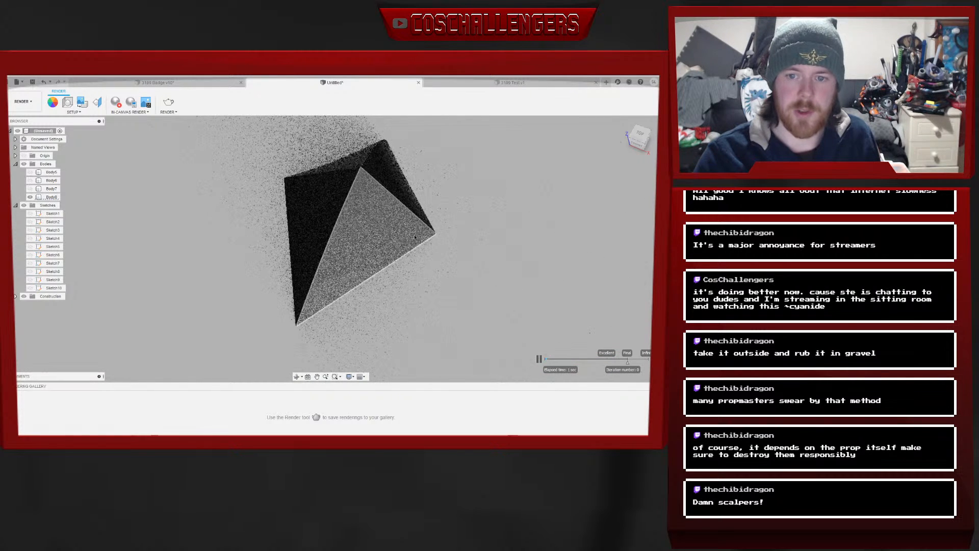
{"action": "left_click_drag", "start_coordinate": [639, 138], "coordinate": [642, 138]}
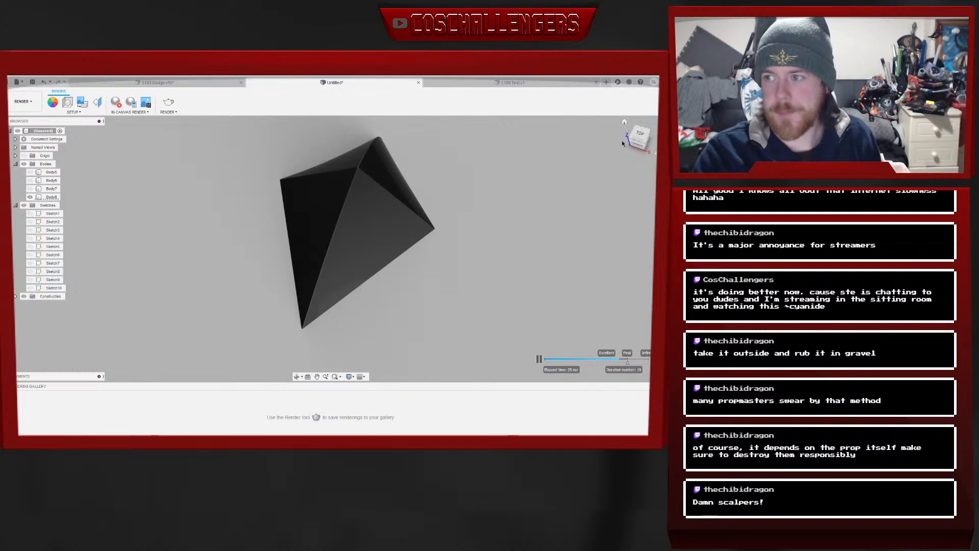
{"action": "middle_click_drag", "start_coordinate": [331, 249], "coordinate": [317, 240], "text": "shift"}
{"action": "left_click_drag", "start_coordinate": [657, 147], "coordinate": [646, 137]}
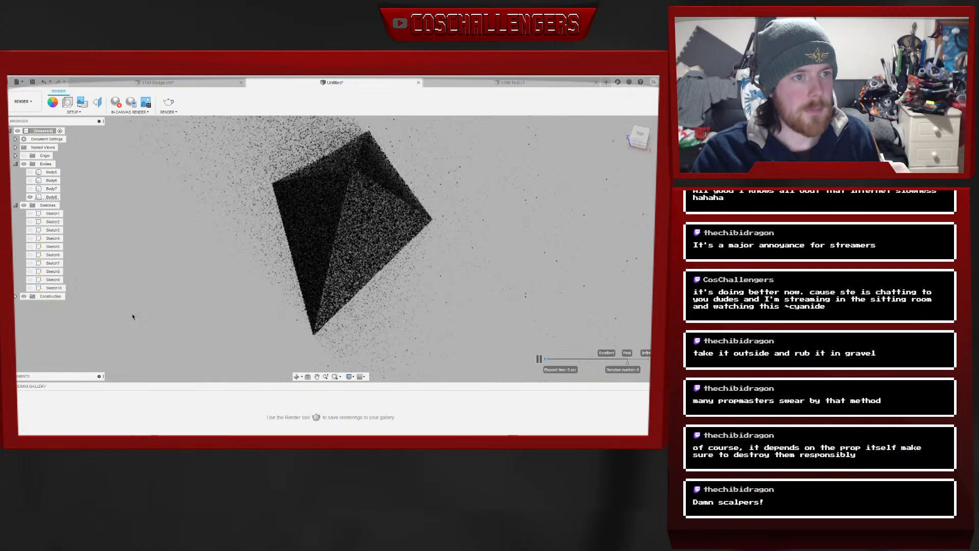
Switch to the test badge design and re-render its gallery image as a 36-frame, 1:1 square turntable at Final quality
{"action": "left_click", "coordinate": [493, 83]}
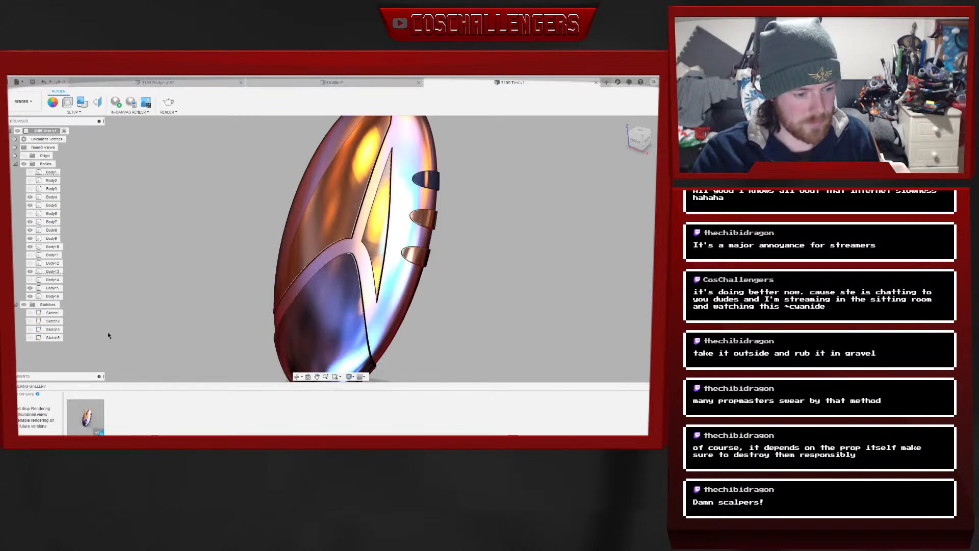
{"action": "double_click", "coordinate": [91, 420]}
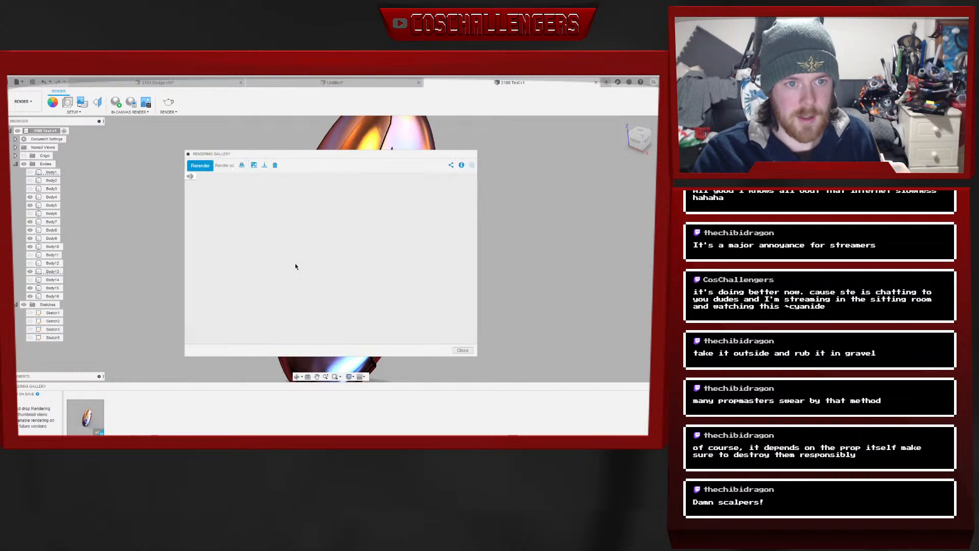
{"action": "left_click", "coordinate": [242, 166]}
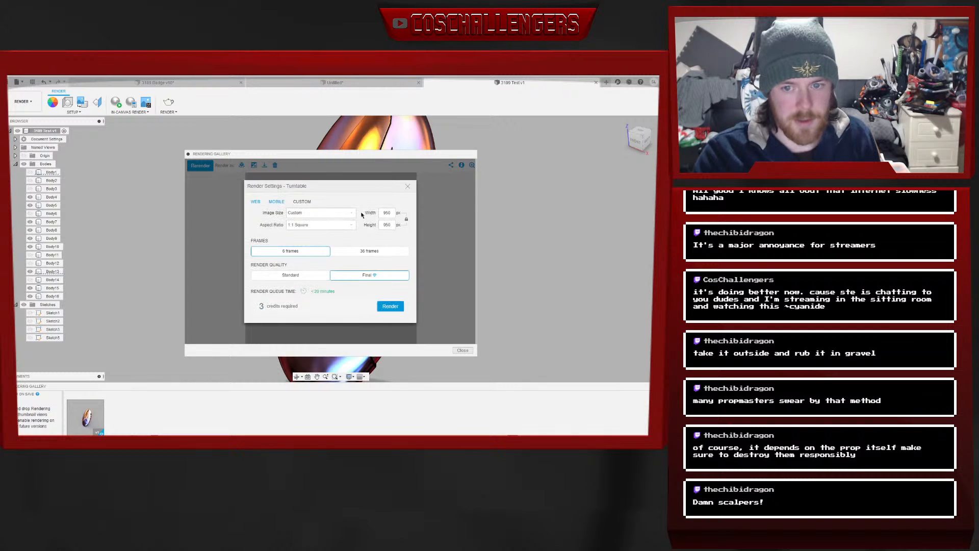
{"action": "left_click", "coordinate": [359, 254]}
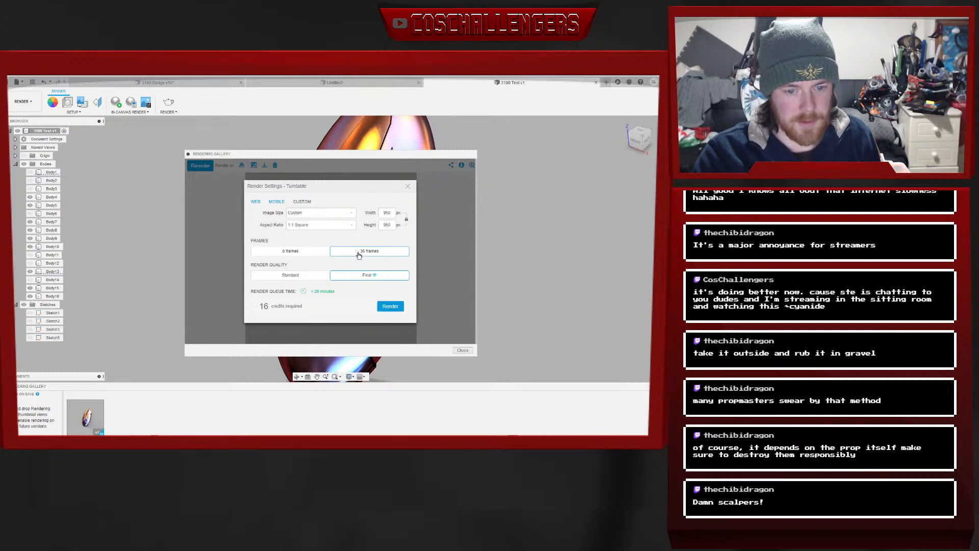
{"action": "left_click", "coordinate": [390, 308]}
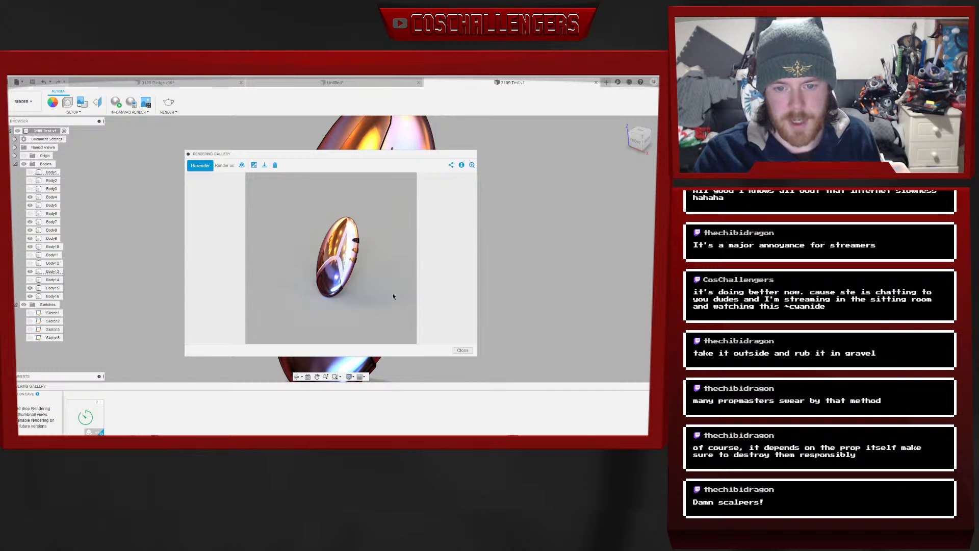
{"action": "left_click", "coordinate": [463, 351]}
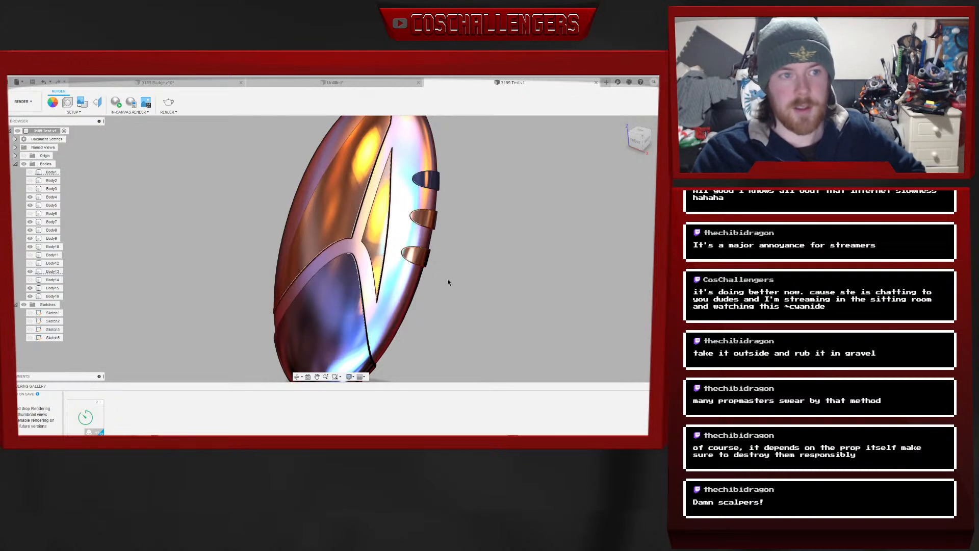
Return to the untitled pyramid design and run its in-canvas render
{"action": "left_click", "coordinate": [329, 82]}
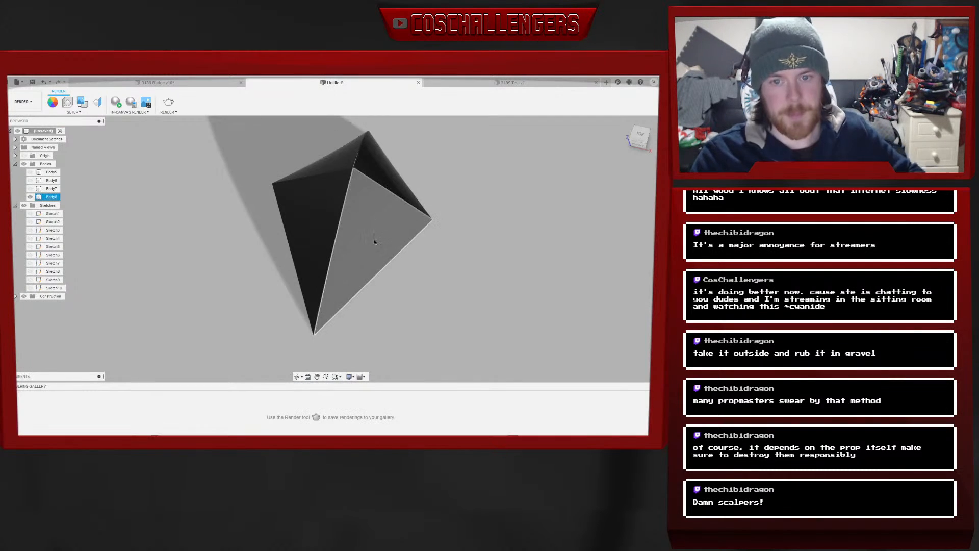
{"action": "left_click", "coordinate": [115, 101]}
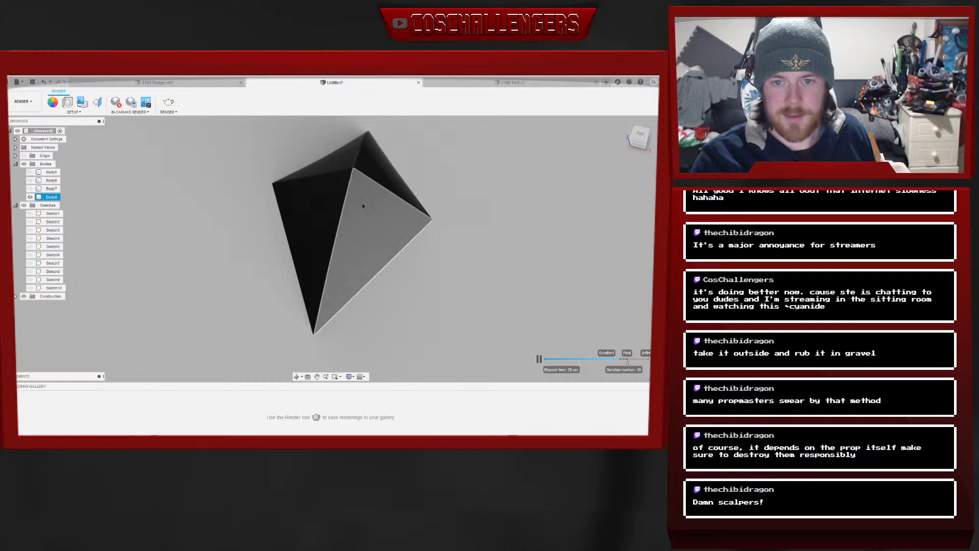
{"action": "left_click", "coordinate": [201, 173]}
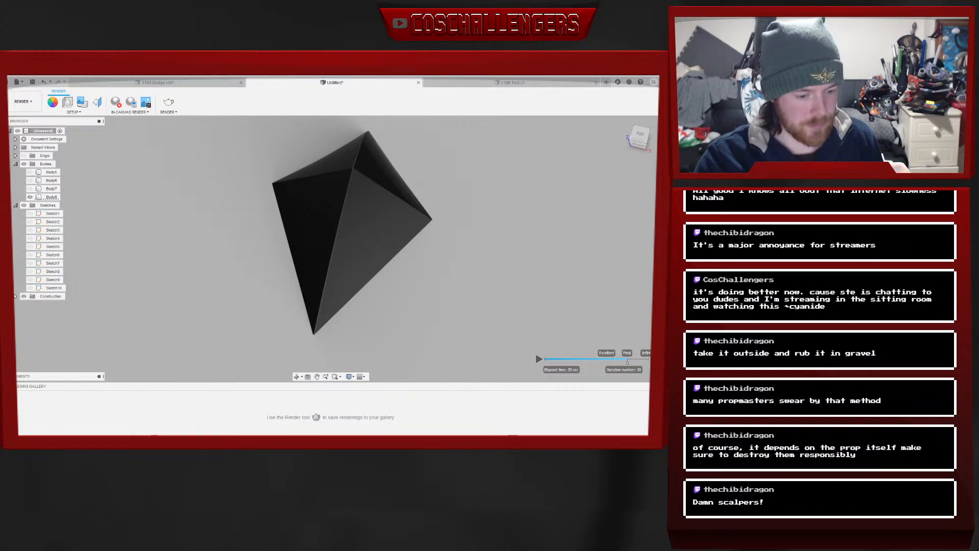
Check the queue status of the test badge's turntable render in the rendering gallery, briefly revisiting the pyramid design between checks
{"action": "mouse_move", "coordinate": [159, 434]}
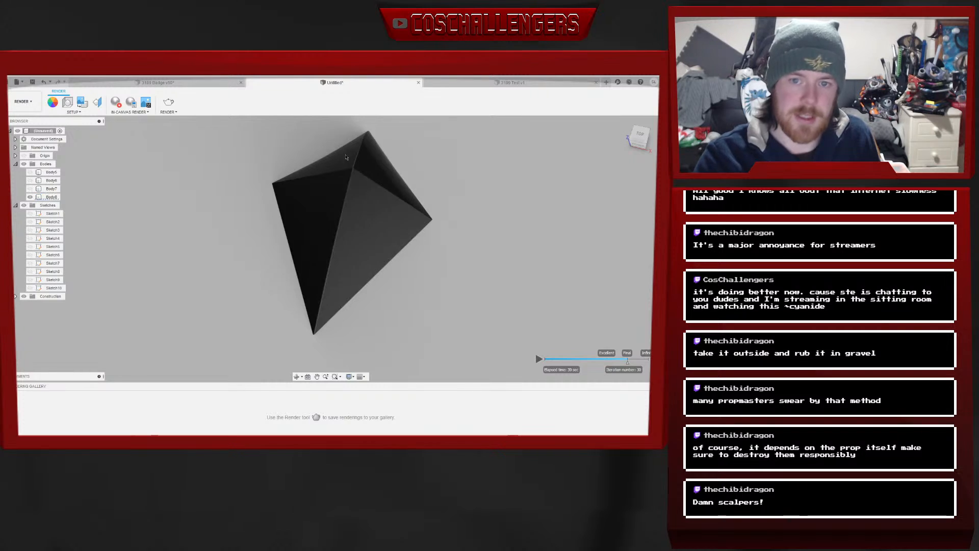
{"action": "key", "text": "ctrl+Tab"}
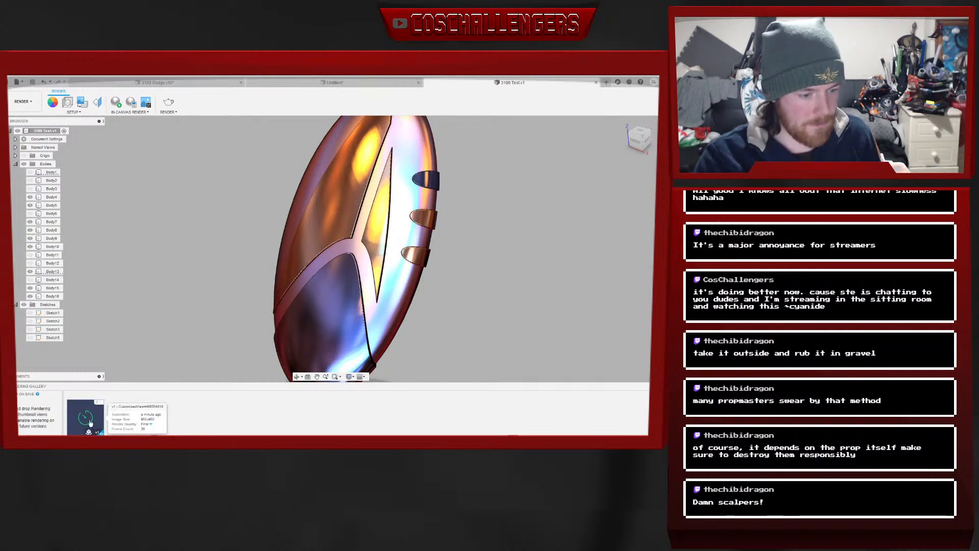
{"action": "left_click", "coordinate": [93, 420]}
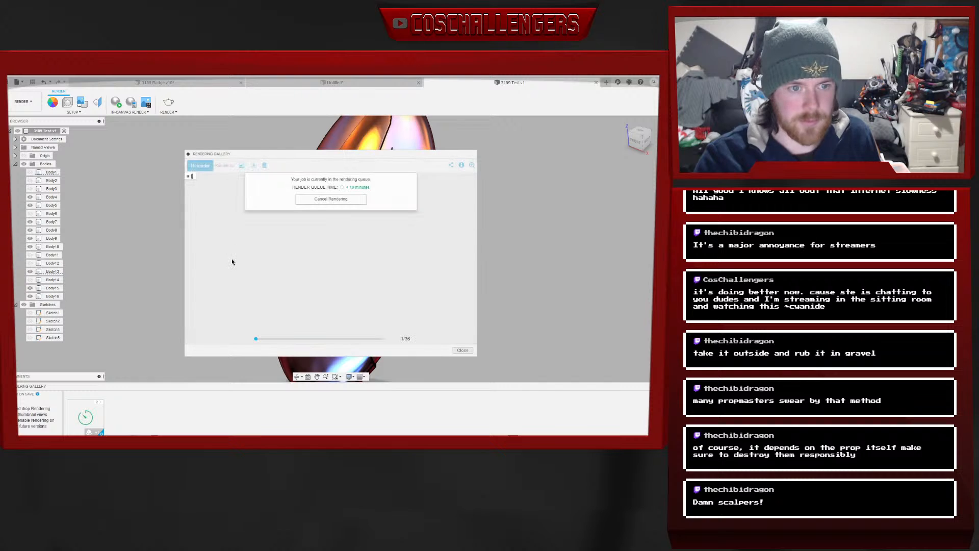
{"action": "left_click", "coordinate": [353, 84]}
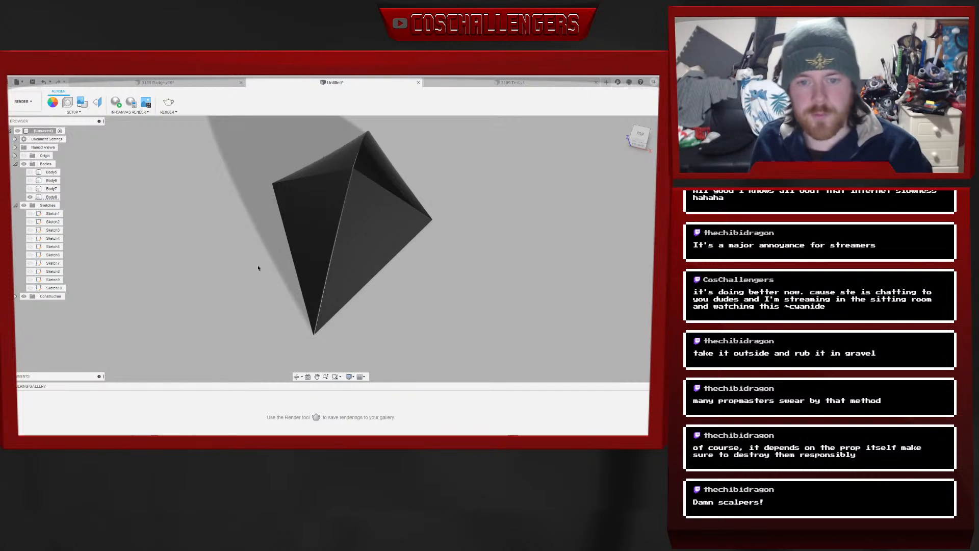
{"action": "left_click", "coordinate": [459, 83]}
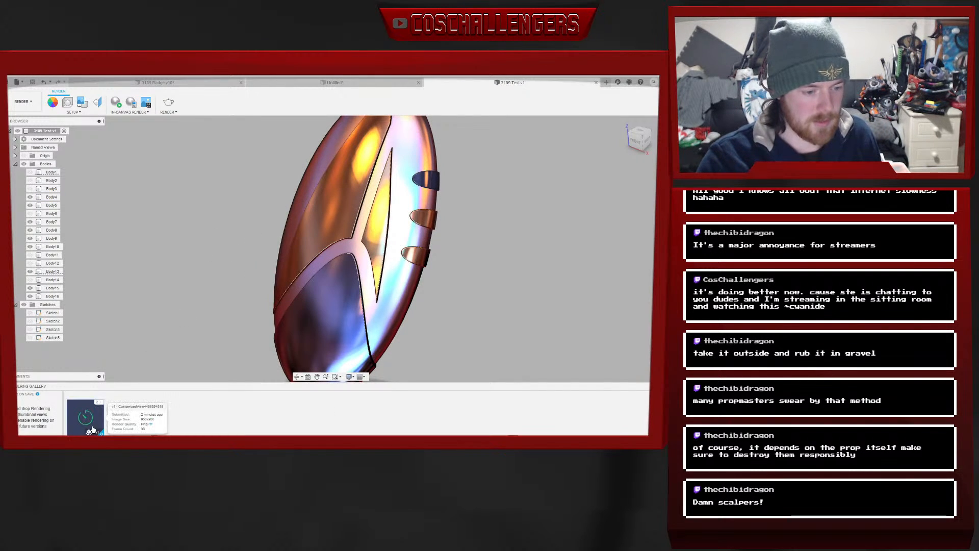
{"action": "left_click", "coordinate": [98, 418]}
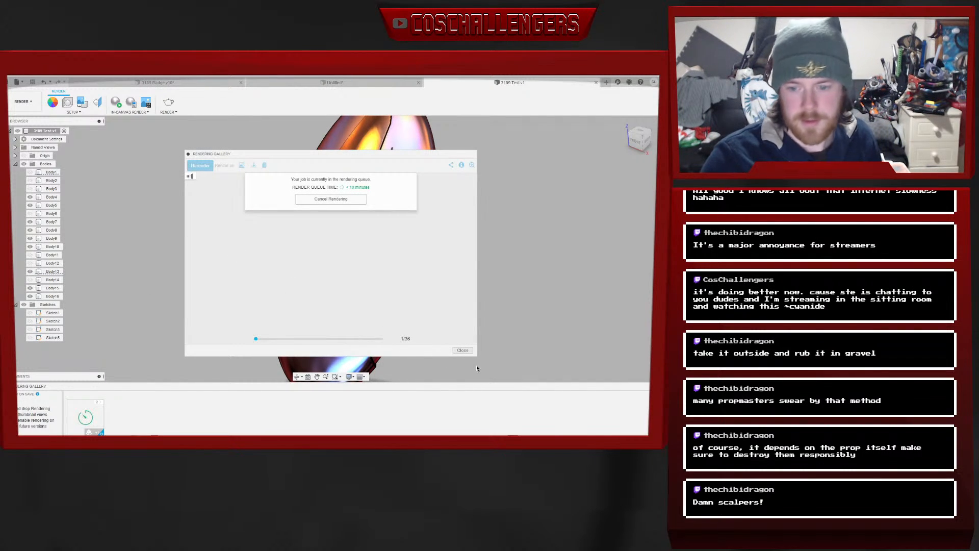
{"action": "left_click", "coordinate": [462, 350]}
Switch to the original badge design and examine its inlays, grooves and notched edge up close and from the top view
{"action": "left_click", "coordinate": [163, 82]}
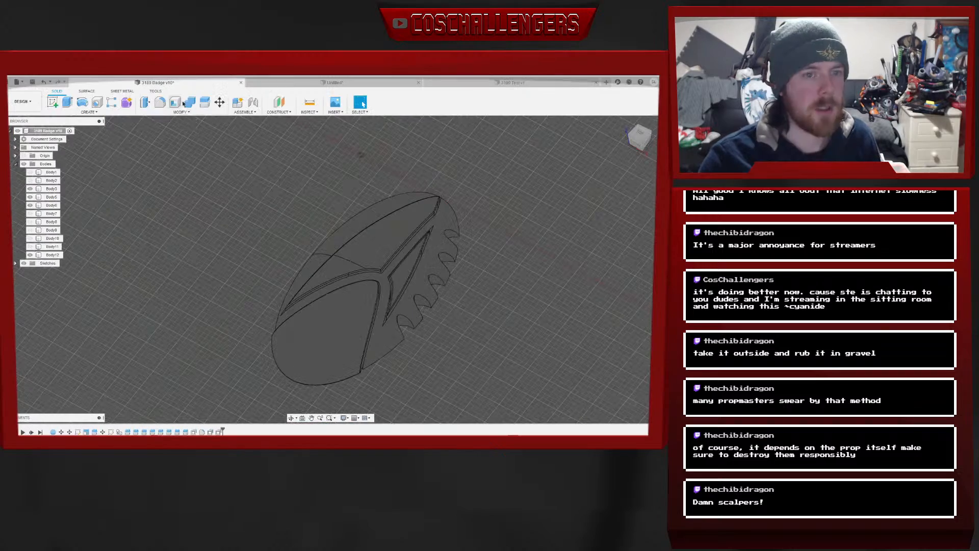
{"action": "scroll", "coordinate": [403, 270], "scroll_direction": "down", "scroll_amount": 1}
{"action": "scroll", "coordinate": [393, 289], "scroll_direction": "up", "scroll_amount": 3}
{"action": "scroll", "coordinate": [390, 291], "scroll_direction": "up", "scroll_amount": 5}
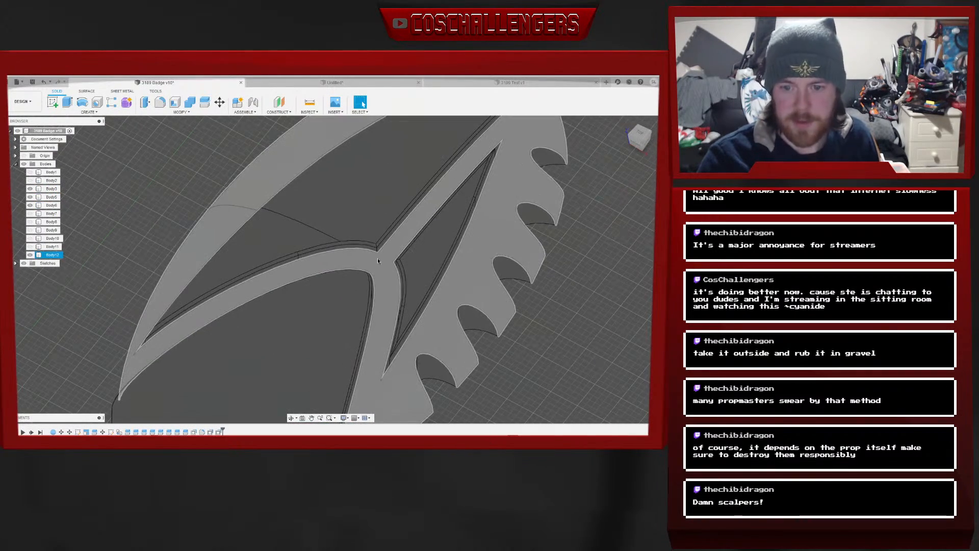
{"action": "left_click", "coordinate": [639, 132]}
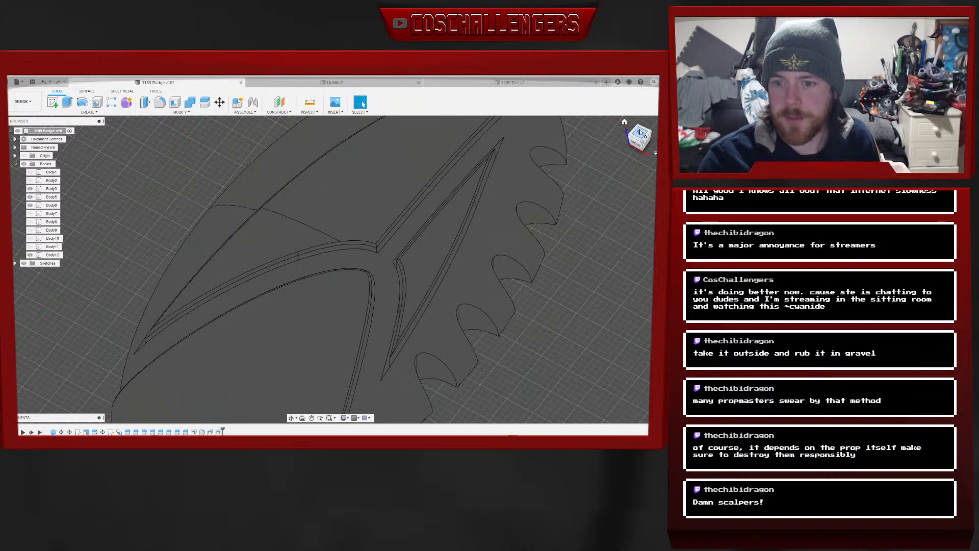
{"action": "left_click", "coordinate": [358, 237]}
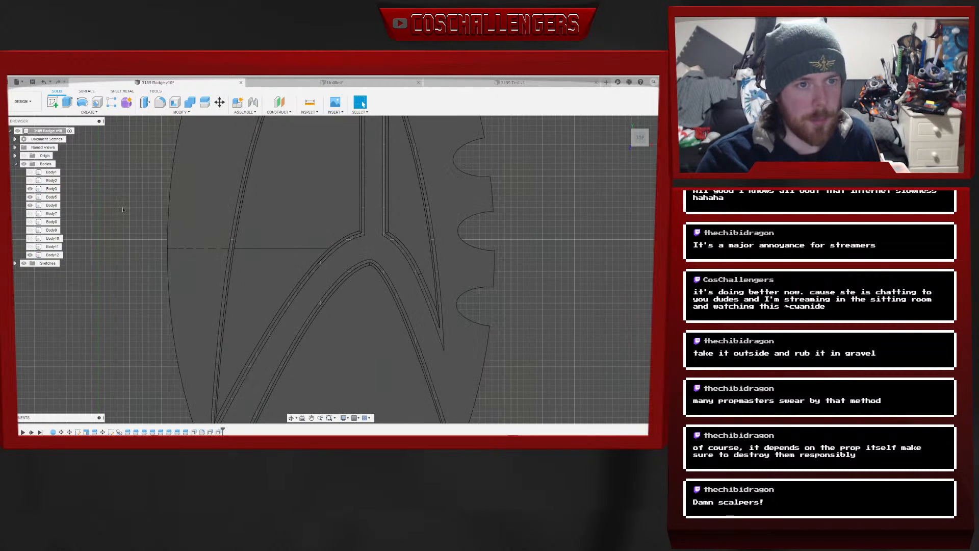
{"action": "scroll", "coordinate": [126, 252], "scroll_direction": "down", "scroll_amount": 3}
{"action": "middle_click_drag", "start_coordinate": [117, 280], "coordinate": [186, 274]}
{"action": "scroll", "coordinate": [158, 248], "scroll_direction": "down", "scroll_amount": 3}
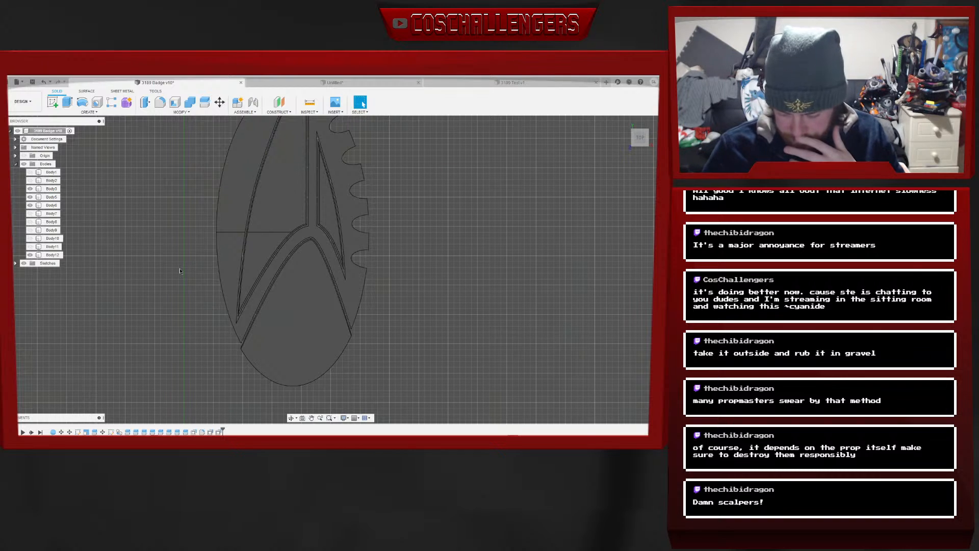
{"action": "left_click", "coordinate": [315, 242]}
{"action": "left_click", "coordinate": [408, 278]}
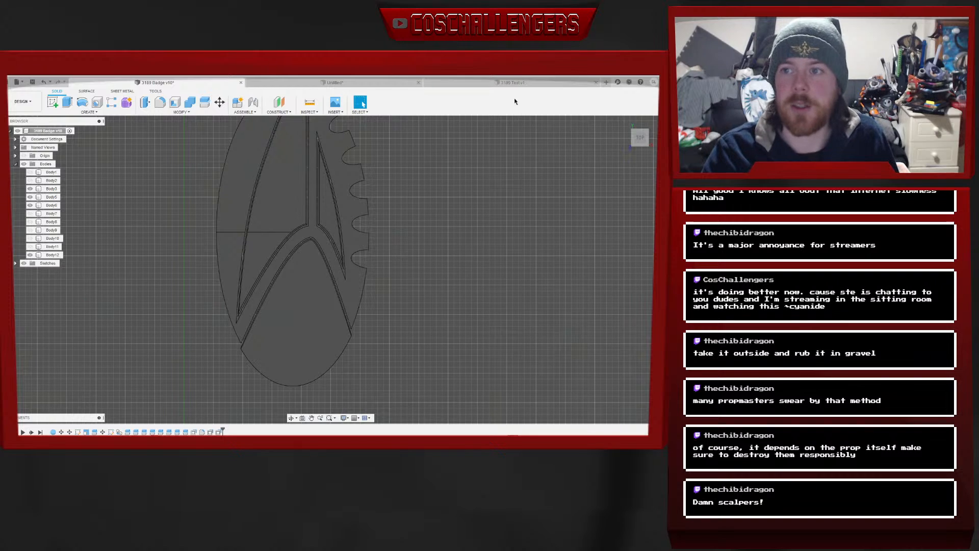
Recheck the queued turntable job, switch the original badge design to the Render workspace and open its turntable rendering with the stage background
{"action": "left_click", "coordinate": [513, 82]}
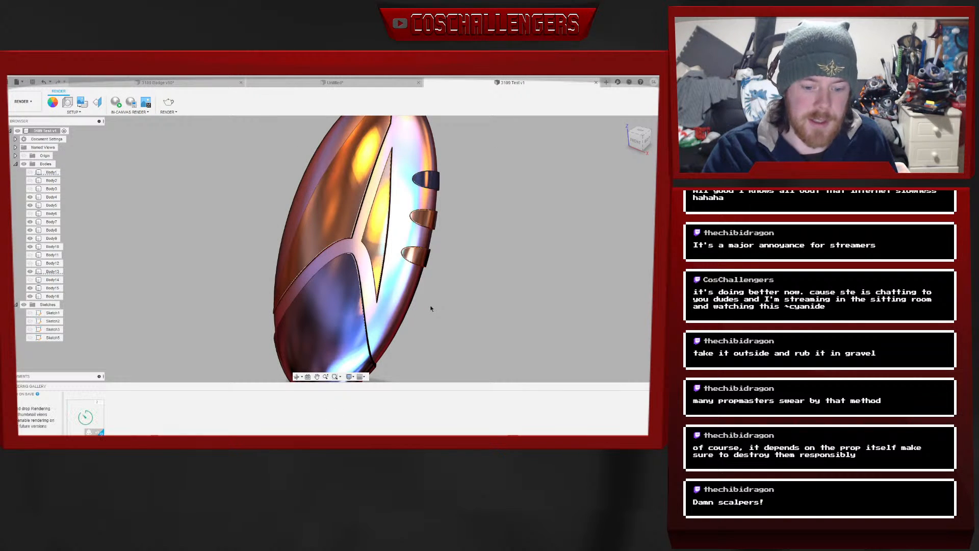
{"action": "left_click", "coordinate": [86, 419]}
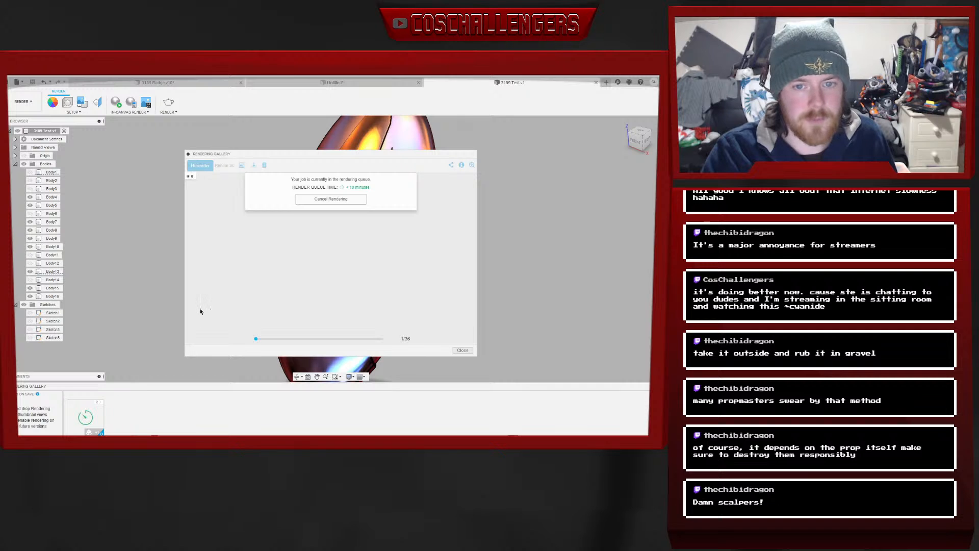
{"action": "left_click", "coordinate": [158, 82]}
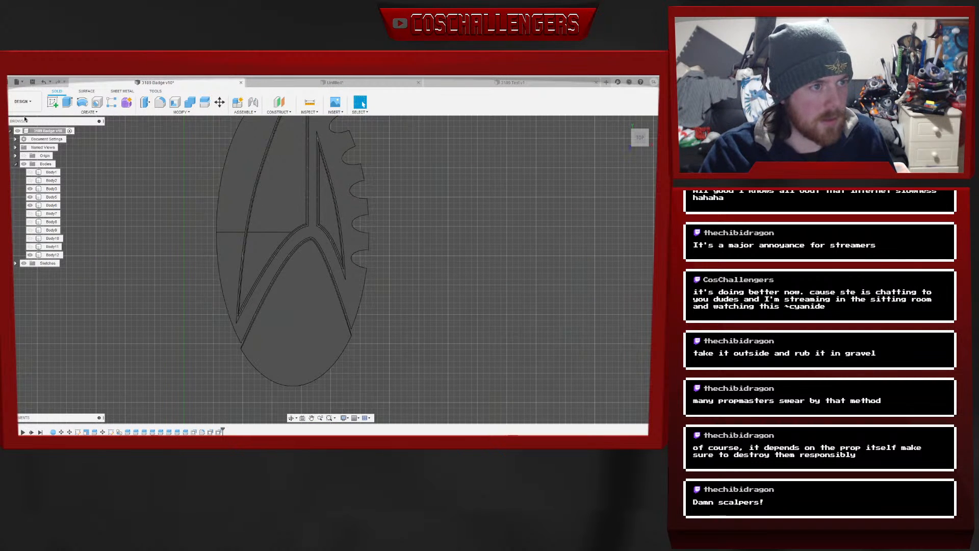
{"action": "left_click", "coordinate": [22, 101]}
{"action": "left_click", "coordinate": [33, 143]}
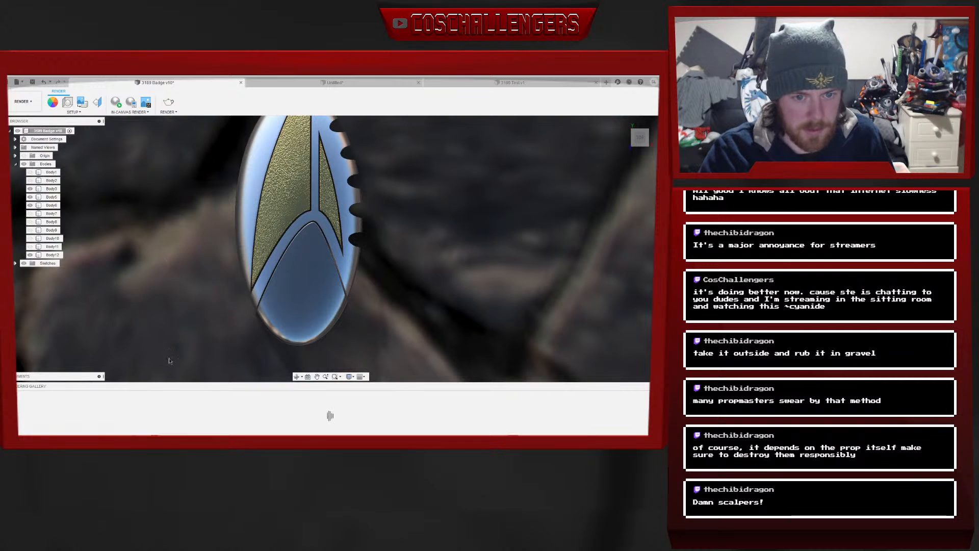
{"action": "left_click", "coordinate": [139, 426]}
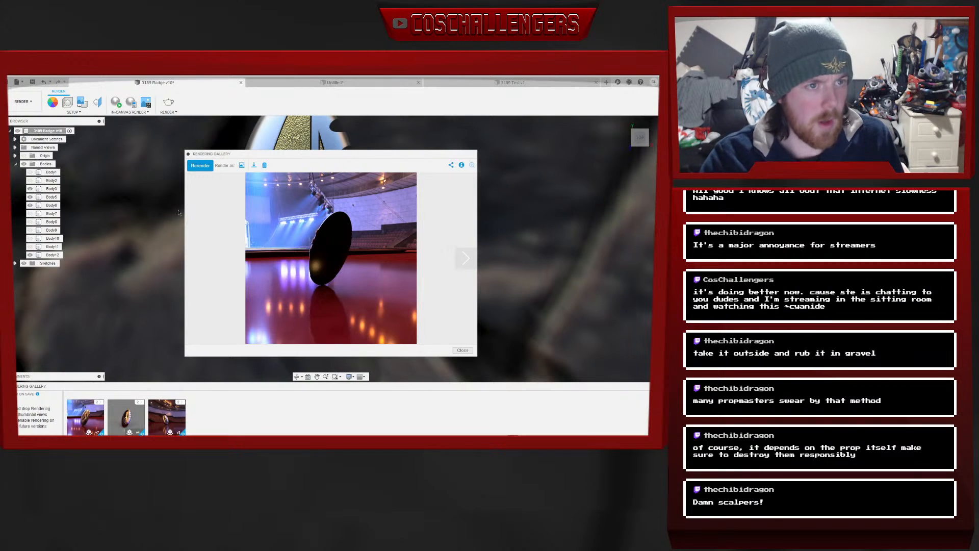
Return to the test badge design, open its turntable rendering from the gallery and rotate through the frames
{"action": "left_click", "coordinate": [487, 84]}
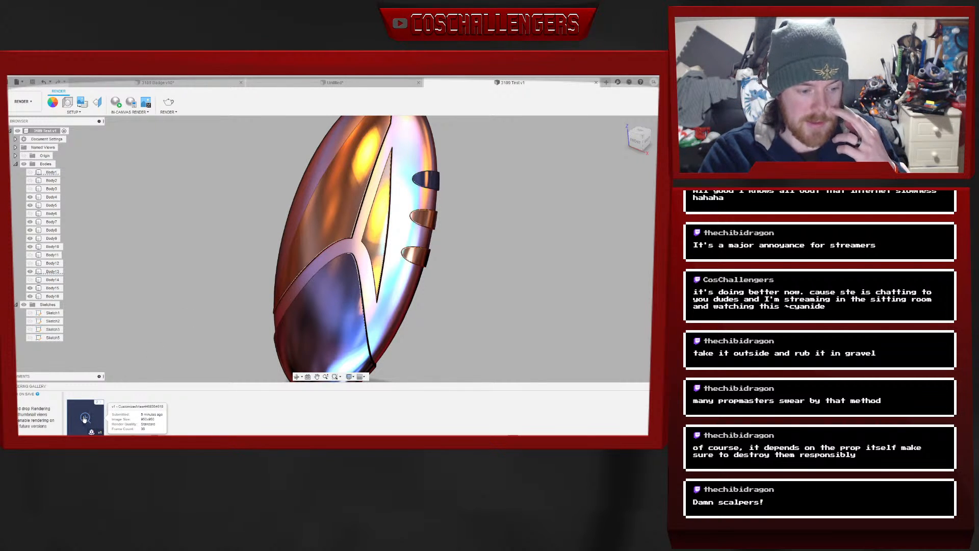
{"action": "left_click", "coordinate": [85, 419]}
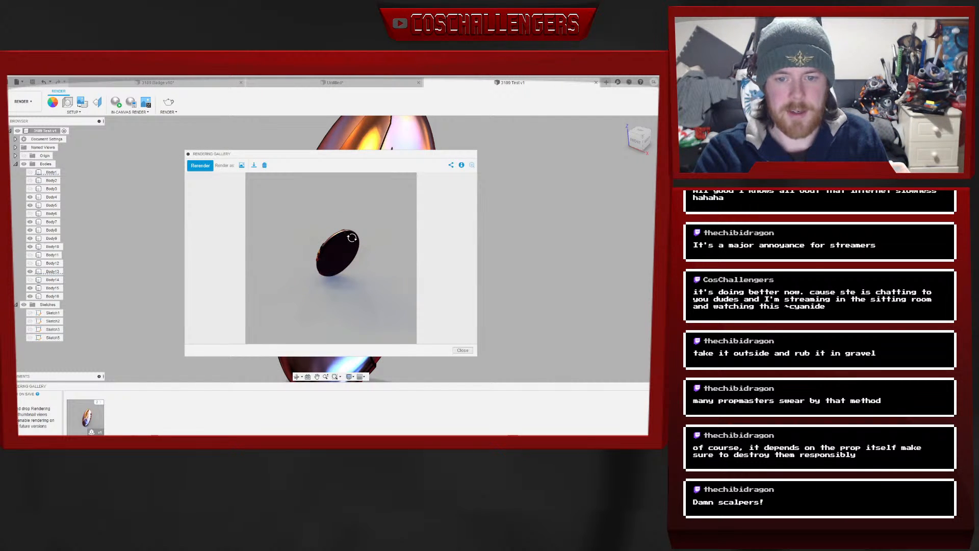
{"action": "left_click_drag", "start_coordinate": [367, 256], "coordinate": [546, 257]}
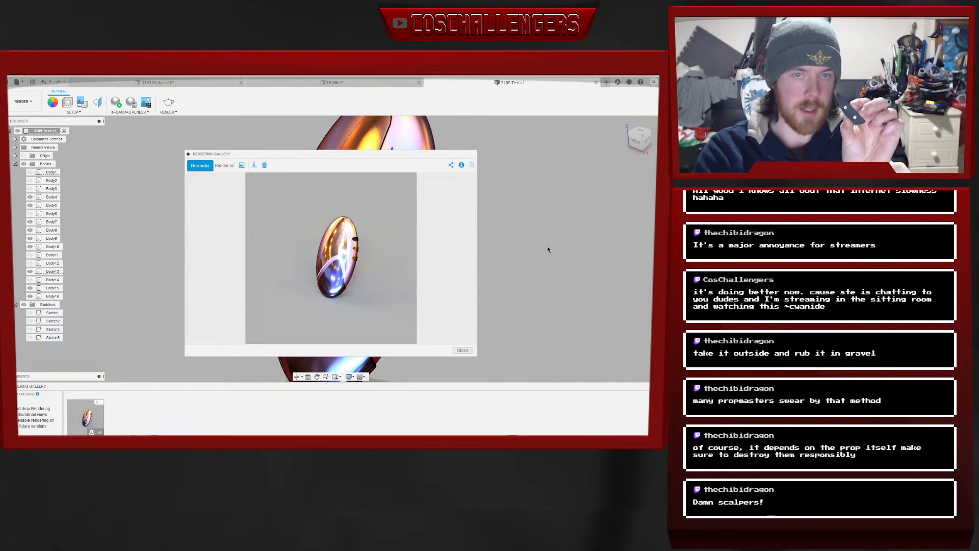
{"action": "left_click_drag", "start_coordinate": [273, 258], "coordinate": [236, 245]}
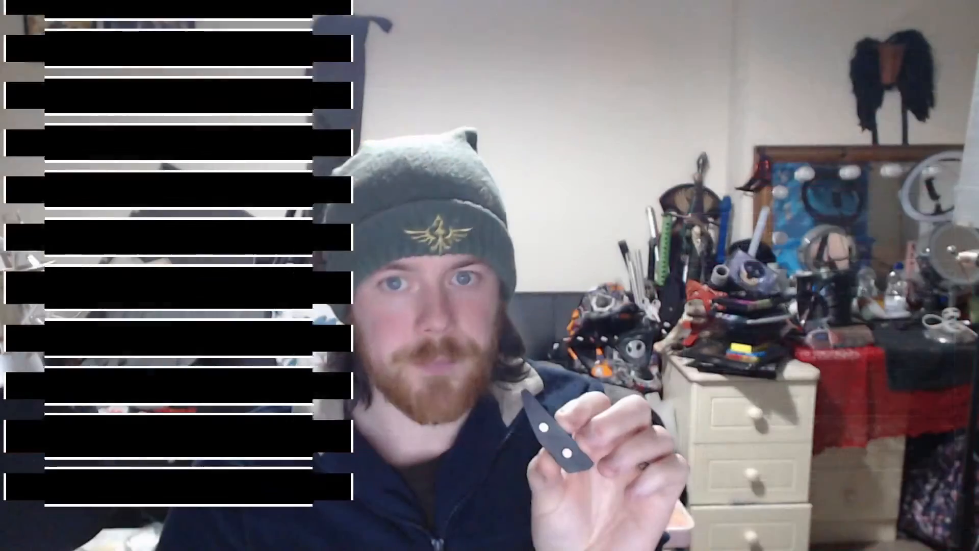